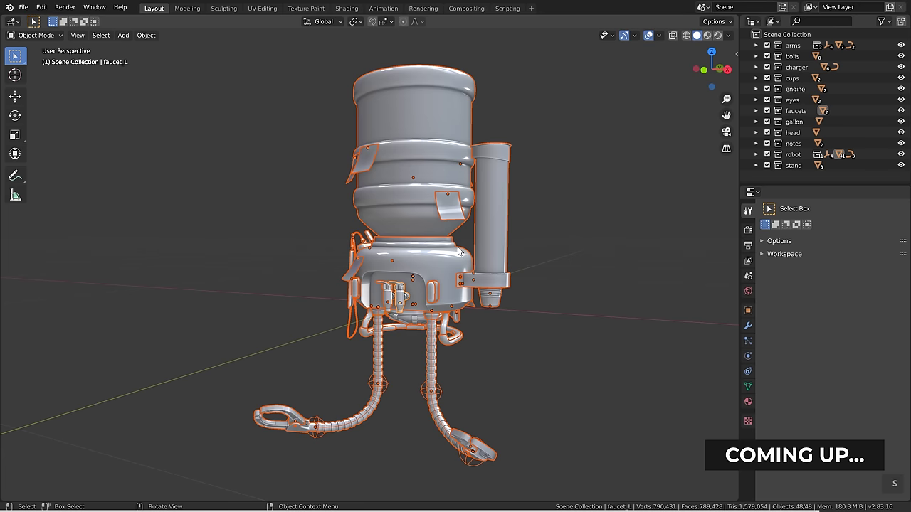
# Scale all the selected robot parts up by about 2.1 times.
pyautogui.press('s')
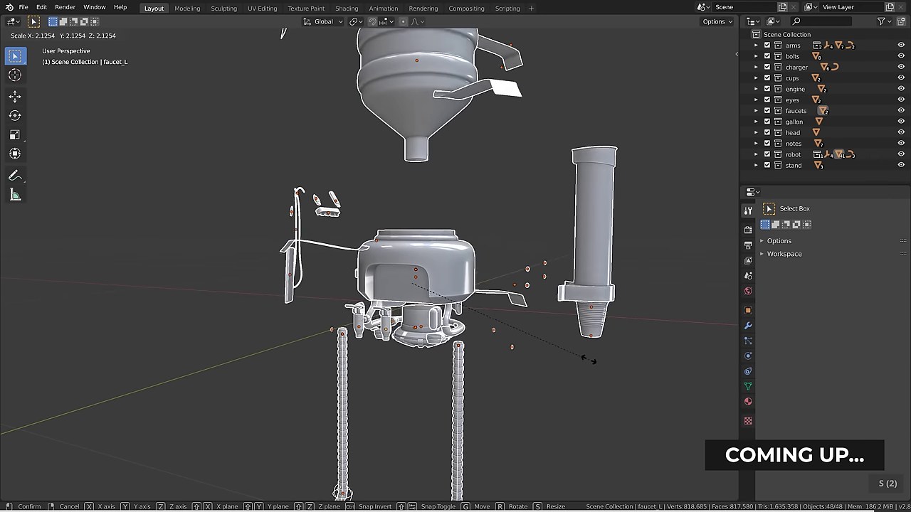
# Bridge the edge loops between the two selected round faces of the plastic cup case.
pyautogui.hotkey('ctrl', 'e')
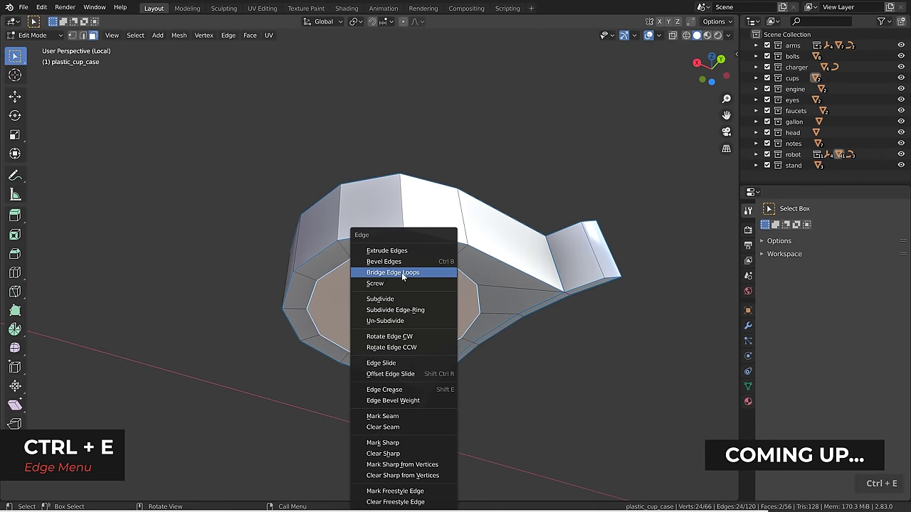
pyautogui.click(403, 276)
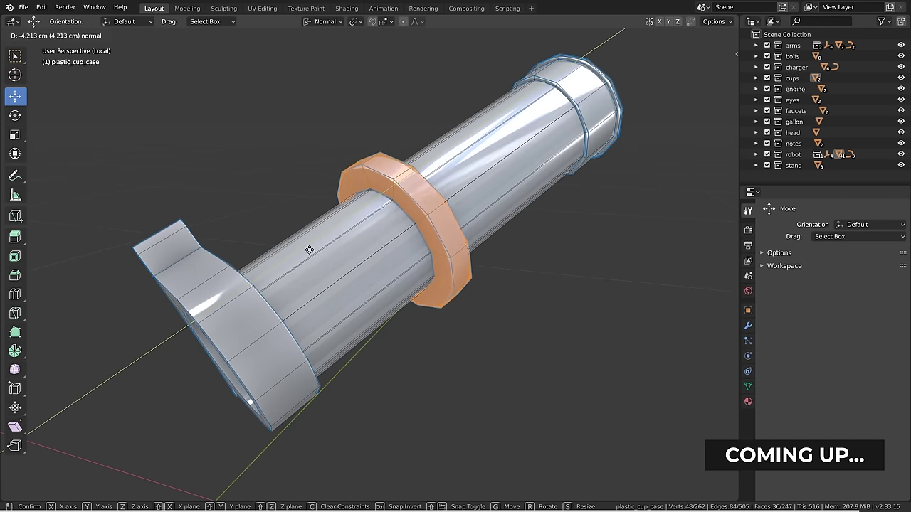
# Place the selected ring about 4.2 cm along the cup case's tube, and move Empty.001 on the tentacle arm's curve.
pyautogui.click(309, 259)
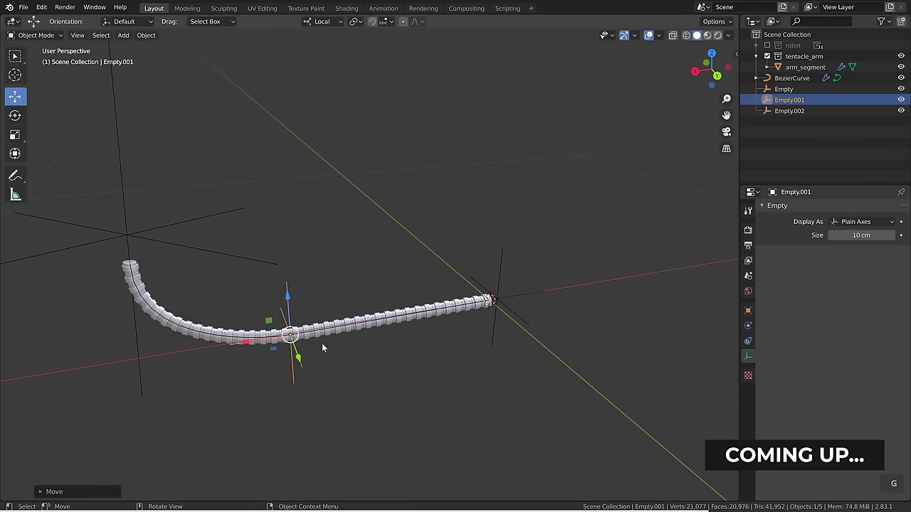
pyautogui.press('g')
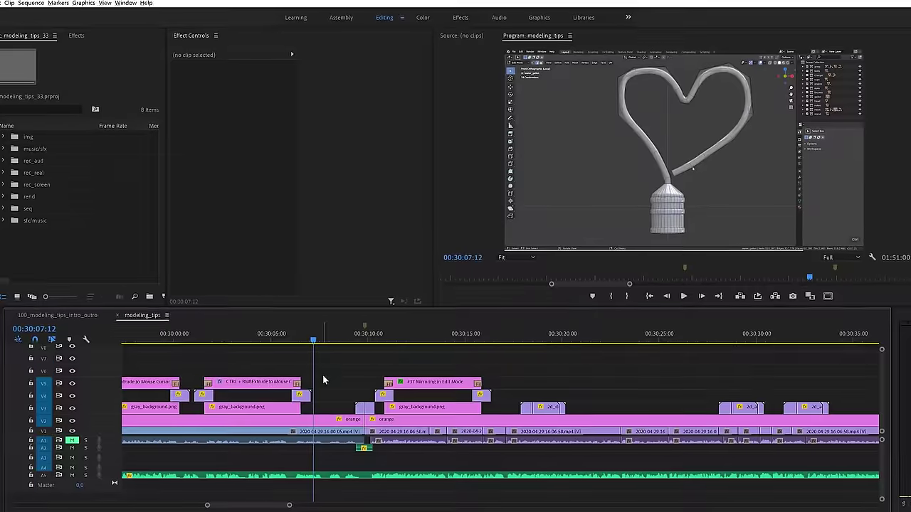
pyautogui.keyDown('alt'); pyautogui.scroll(-6, 323, 380); pyautogui.keyUp('alt')
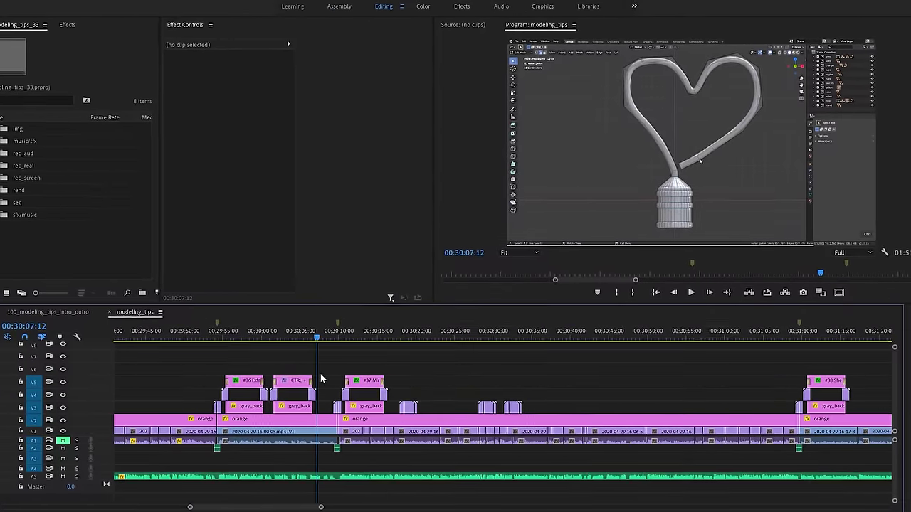
pyautogui.keyDown('alt'); pyautogui.scroll(-12, 318, 377); pyautogui.keyUp('alt')
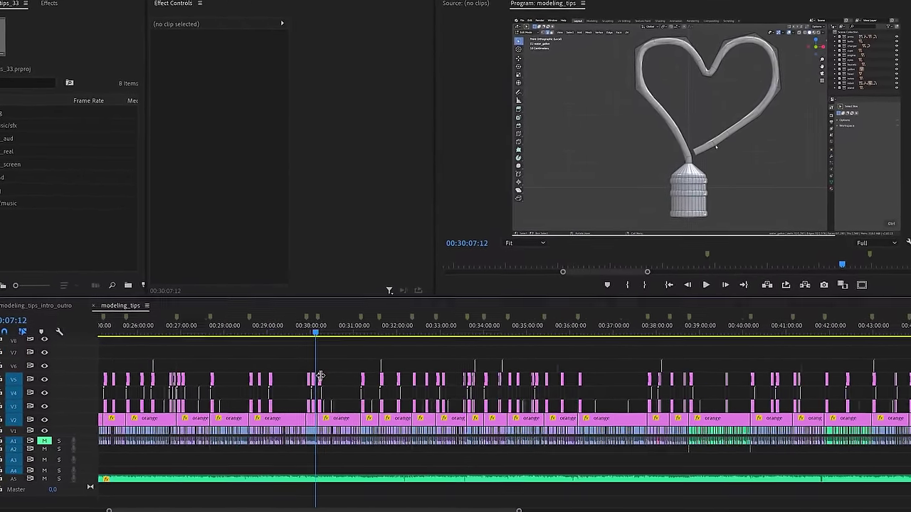
pyautogui.keyDown('alt'); pyautogui.scroll(-5, 313, 374); pyautogui.keyUp('alt')
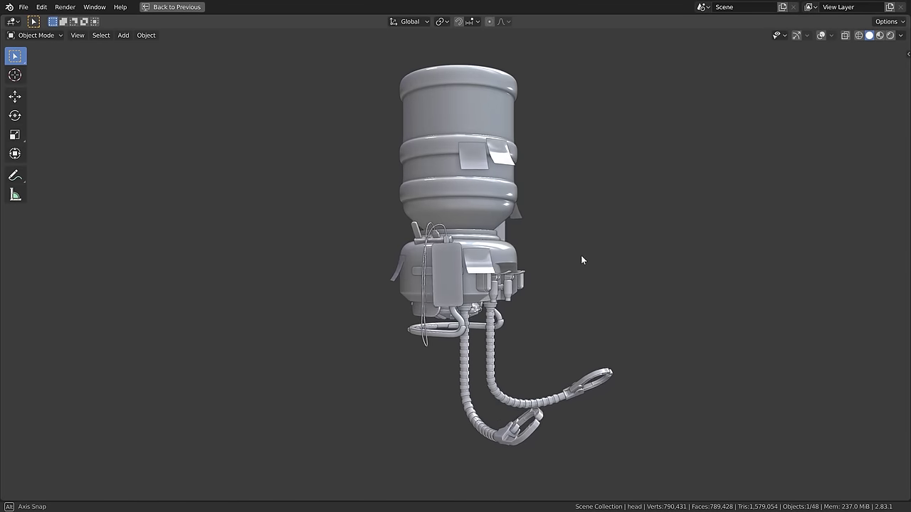
pyautogui.moveTo(581, 261); pyautogui.dragTo(530, 264, button='middle')
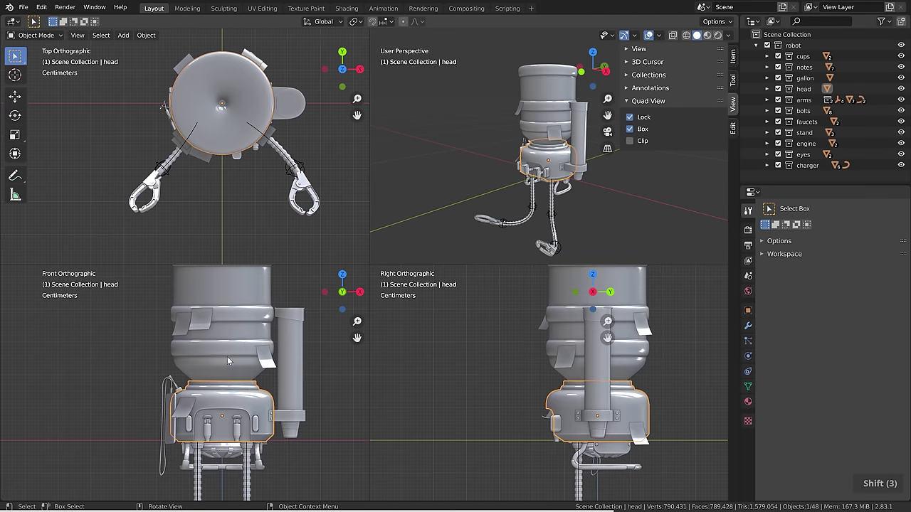
pyautogui.scroll(4, 231, 408)
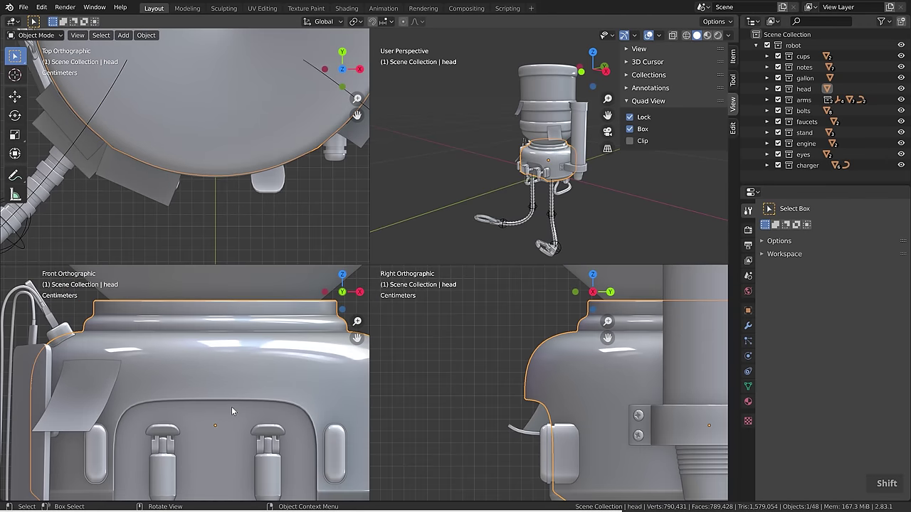
pyautogui.scroll(-4, 277, 388)
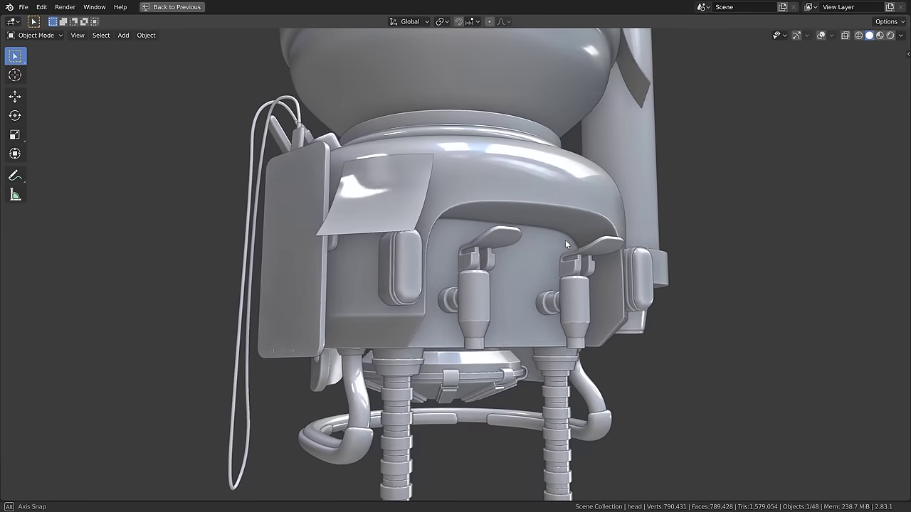
pyautogui.moveTo(565, 240); pyautogui.dragTo(527, 244, button='middle')
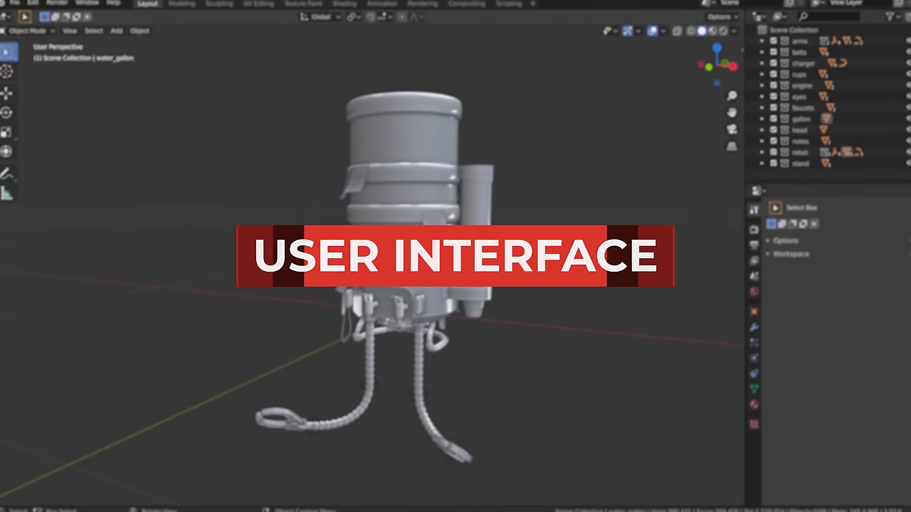
# Select the robot's water gallon and switch it into Edit Mode and back to Object Mode.
pyautogui.click(449, 241)
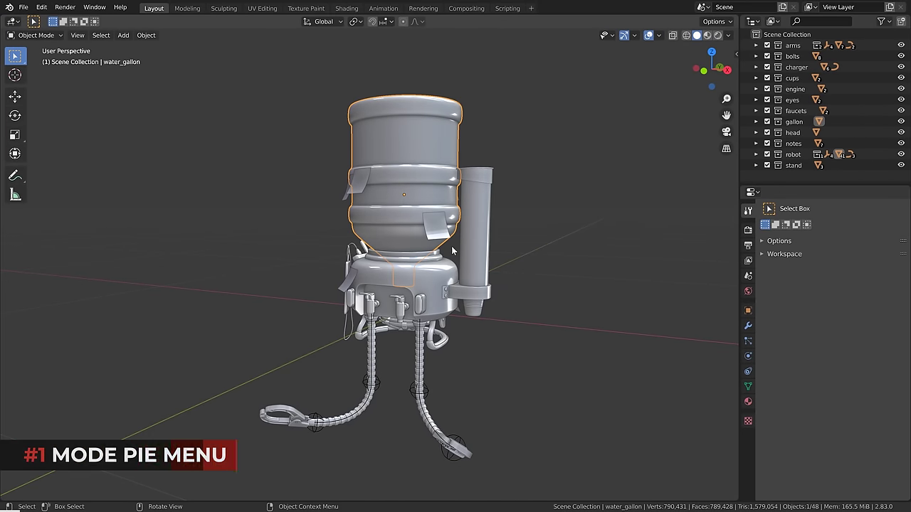
pyautogui.press('Tab')
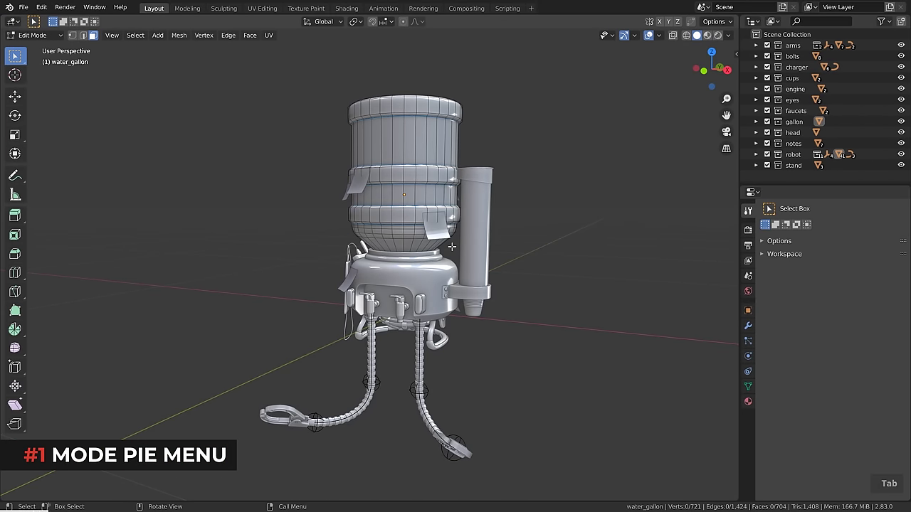
pyautogui.press('Tab')
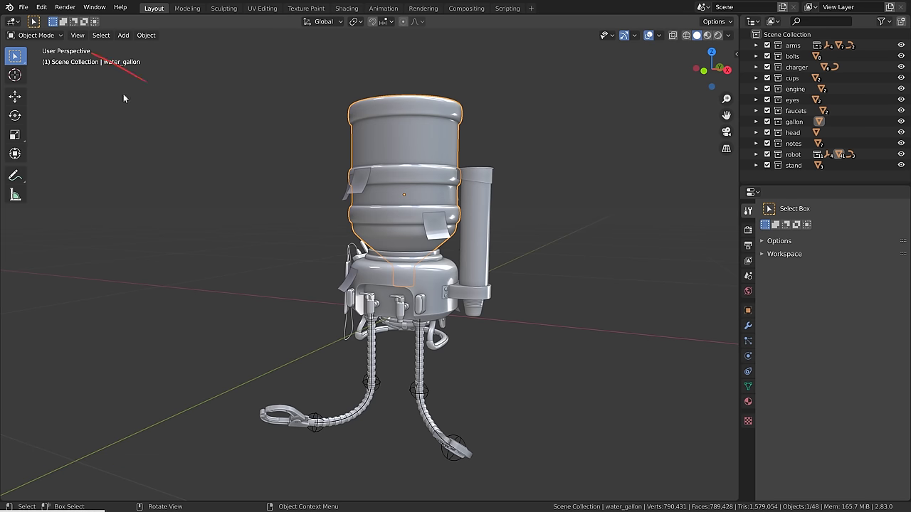
# Bring up the mode choices for the water gallon and switch it to Edit Mode.
pyautogui.click(36, 36)
pyautogui.hotkey('ctrl', 'Tab')
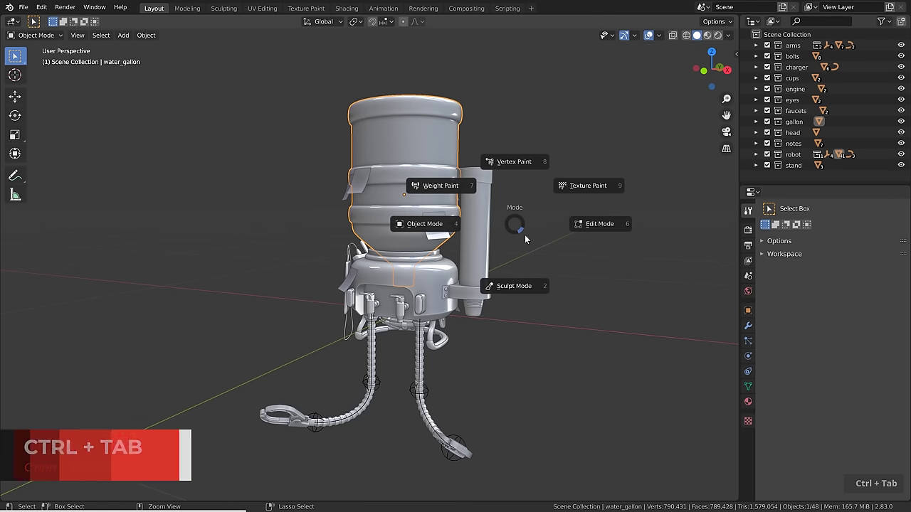
pyautogui.click(600, 224)
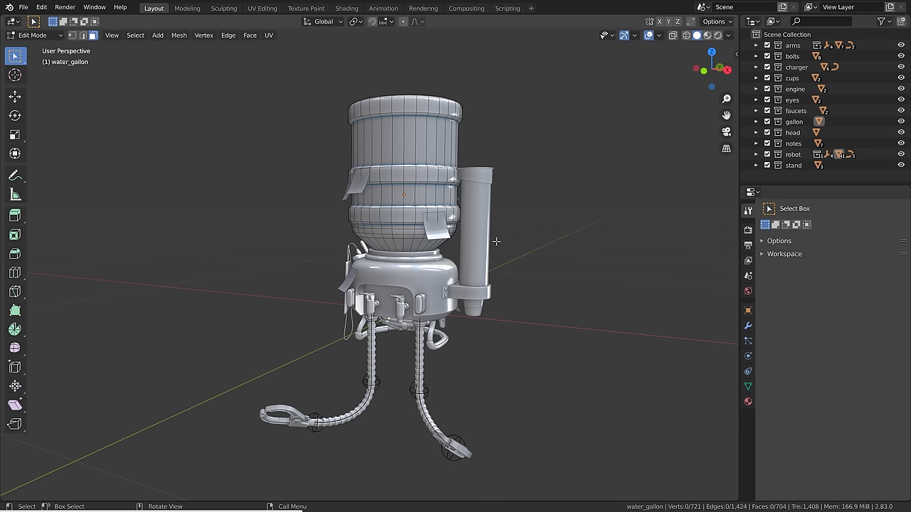
# Cycle the water gallon through Texture Paint, Vertex Paint and Weight Paint modes, ending in Object Mode.
pyautogui.hotkey('ctrl', 'Tab')
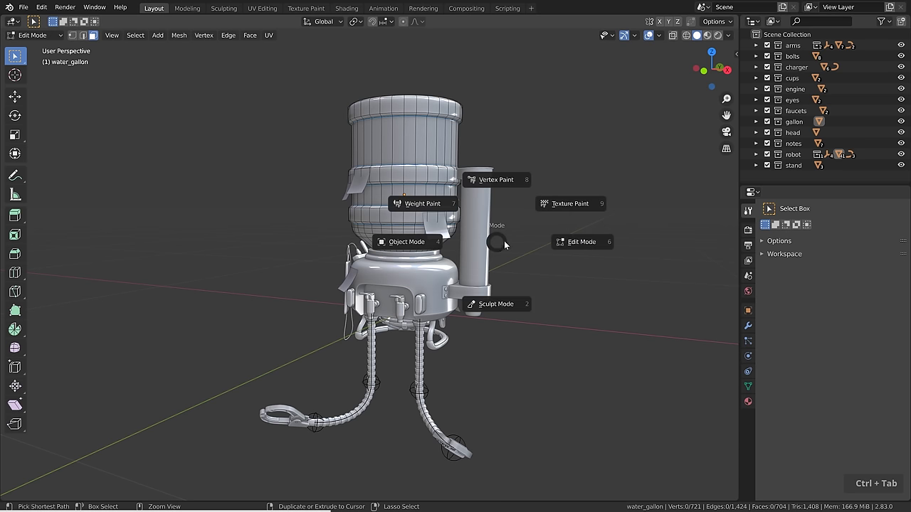
pyautogui.click(576, 205)
pyautogui.hotkey('ctrl', 'Tab')
pyautogui.click(557, 134)
pyautogui.hotkey('ctrl', 'Tab')
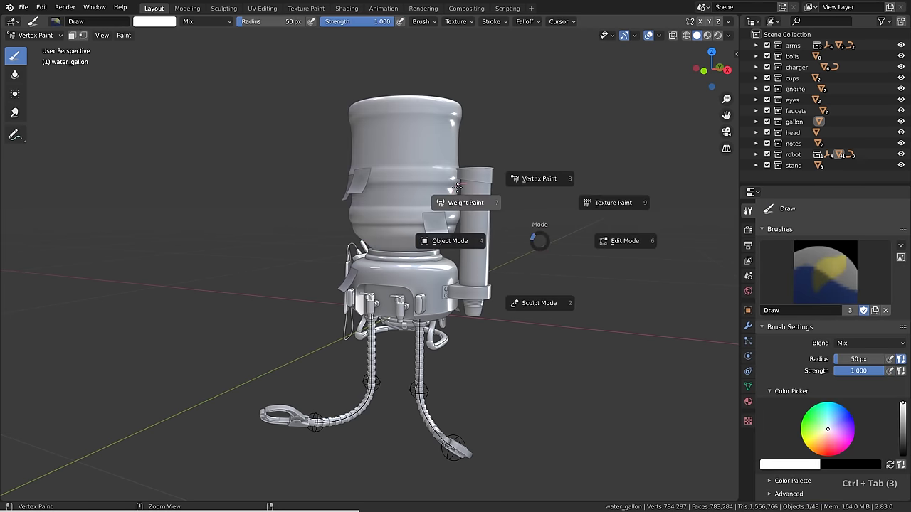
pyautogui.click(451, 179)
pyautogui.hotkey('ctrl', 'Tab')
pyautogui.click(405, 239)
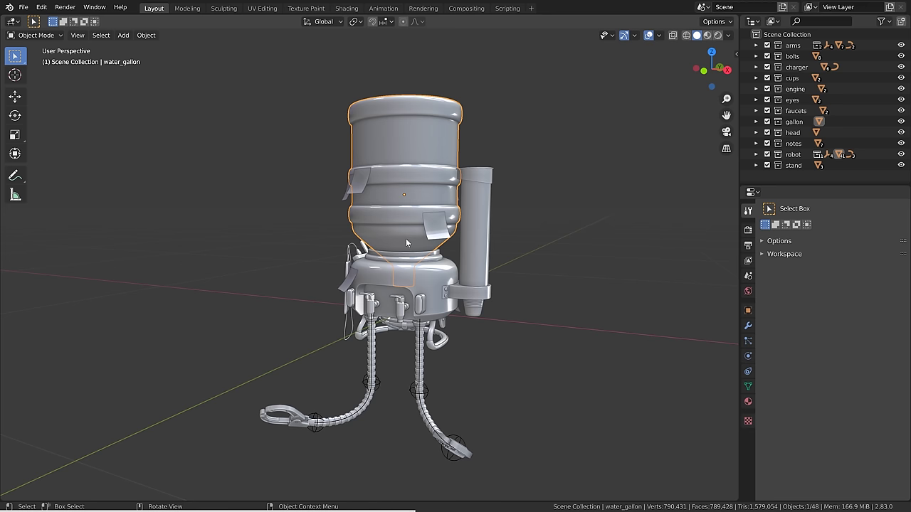
# Open the Preferences window.
pyautogui.click(41, 7)
pyautogui.click(53, 163)
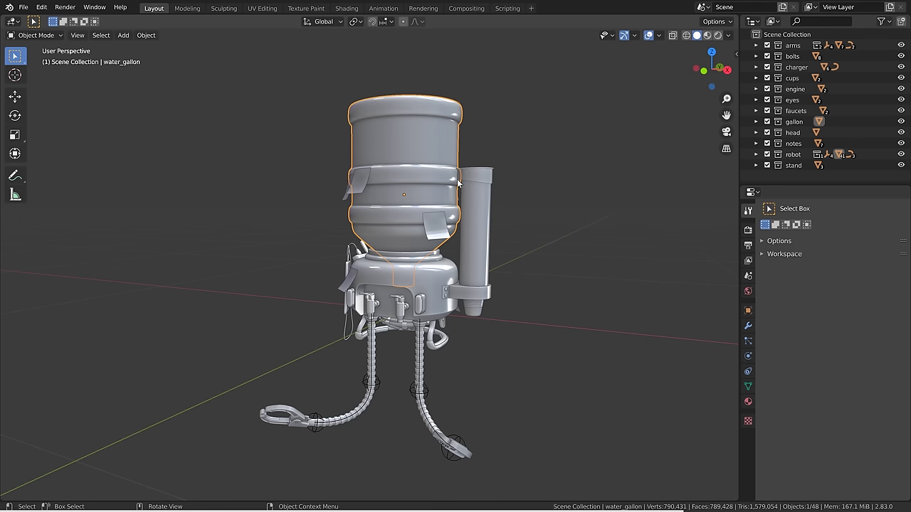
# Toggle the water gallon repeatedly between Edit Mode and Object Mode, finishing in Object Mode.
pyautogui.press('Tab')
pyautogui.press('Tab')
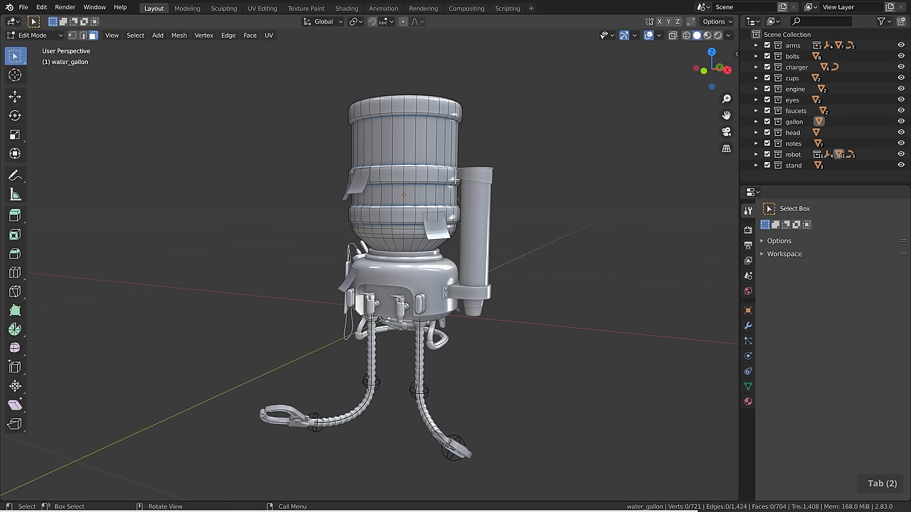
pyautogui.press('Tab')
pyautogui.press('Tab')
pyautogui.press('Tab')
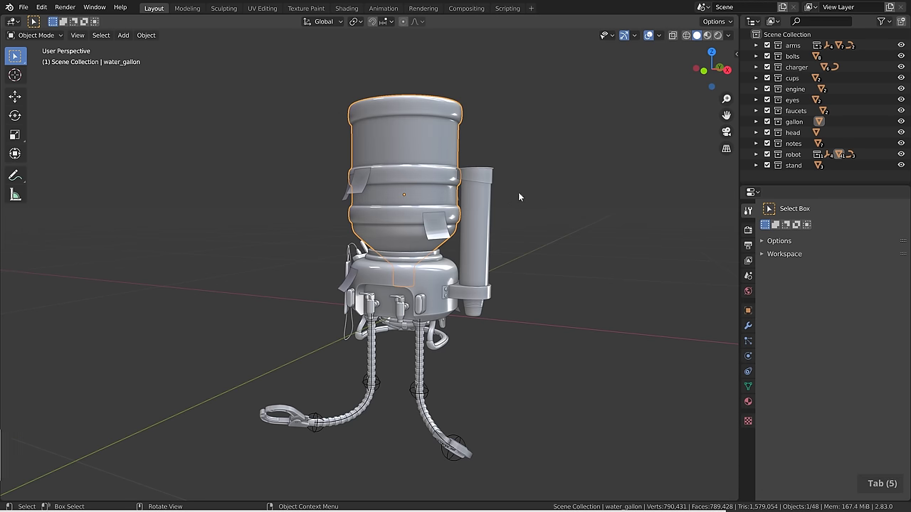
pyautogui.press('Tab')
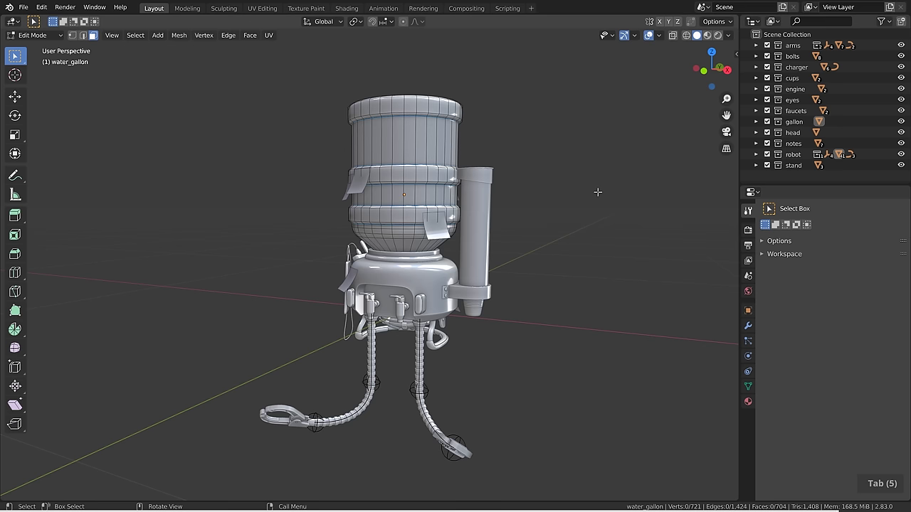
pyautogui.press('Tab')
pyautogui.press('Tab')
pyautogui.press('Tab')
pyautogui.press('Tab')
pyautogui.press('Tab')
pyautogui.press('Tab')
pyautogui.press('Tab')
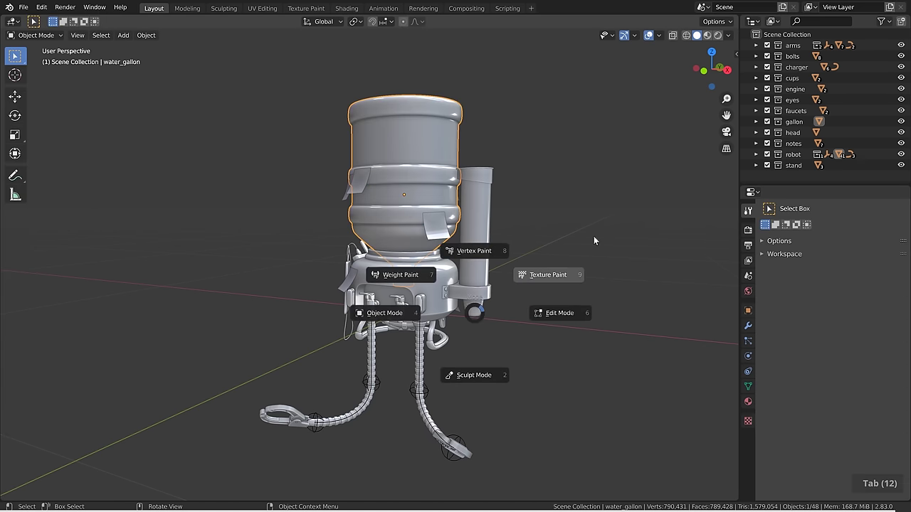
pyautogui.press('Tab')
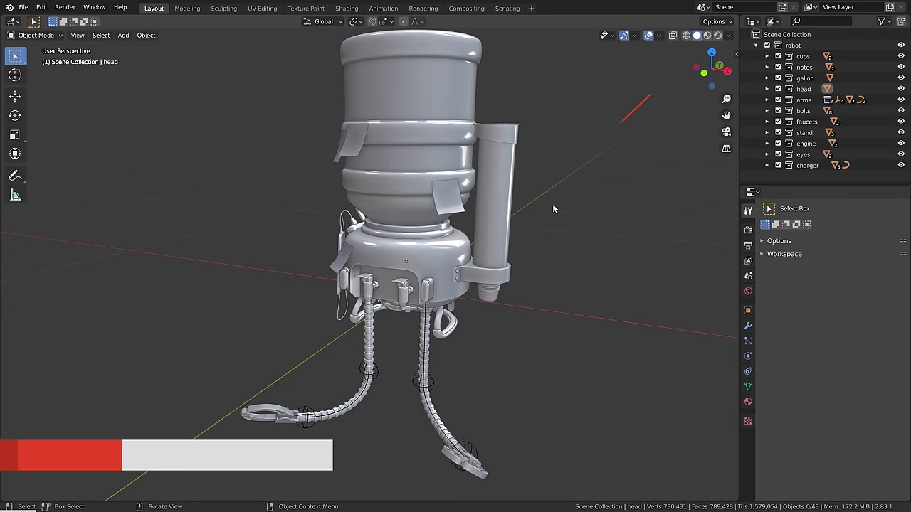
# Cycle the viewport shading through Wireframe, Solid, Material Preview and Rendered, and return it to Solid.
pyautogui.click(685, 37)
pyautogui.click(696, 36)
pyautogui.click(707, 36)
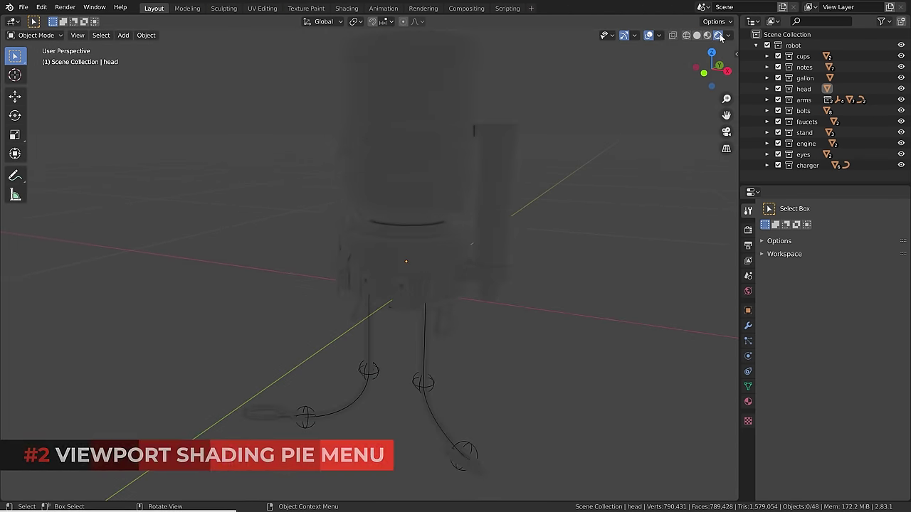
pyautogui.click(696, 35)
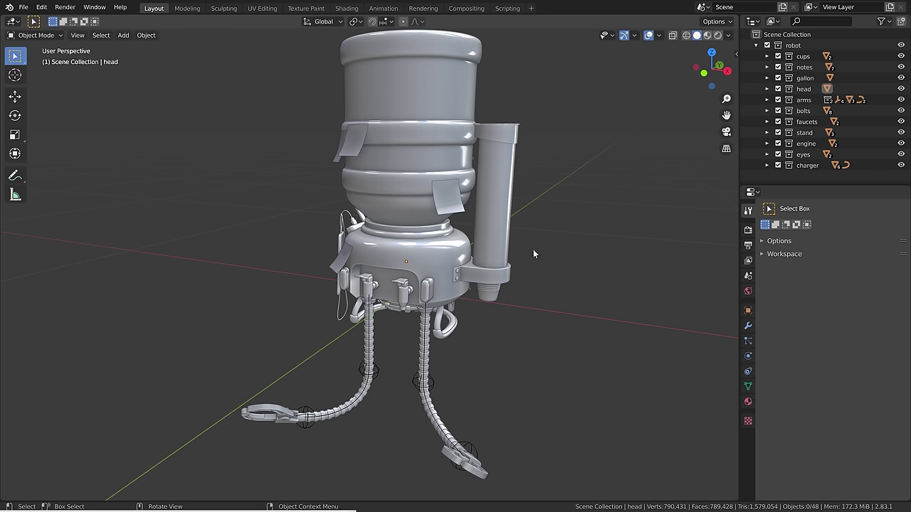
# Toggle the viewport shading repeatedly between Wireframe and Solid, finishing in Solid.
pyautogui.press('z')
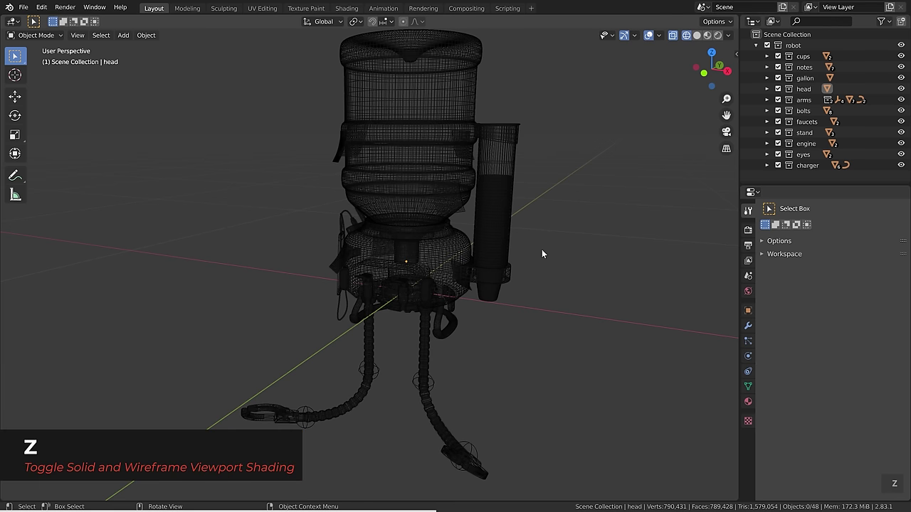
pyautogui.press('z')
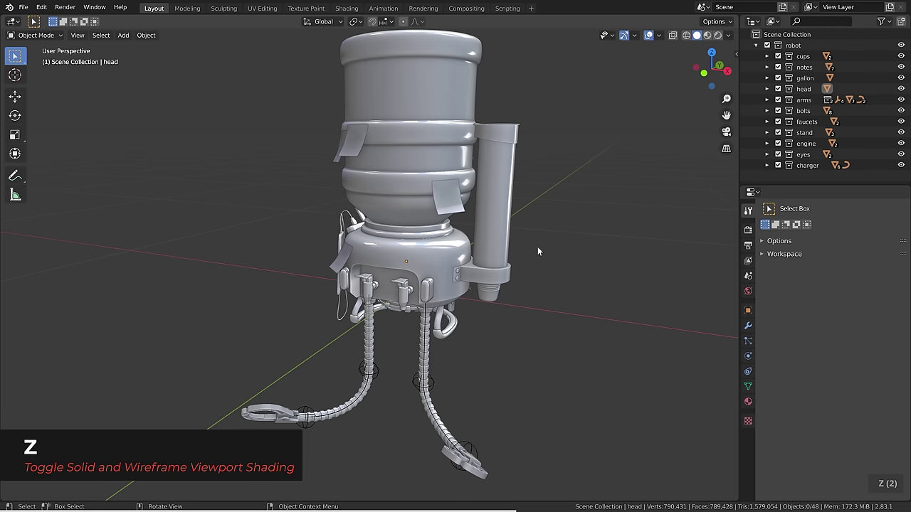
pyautogui.press('z')
pyautogui.press('z')
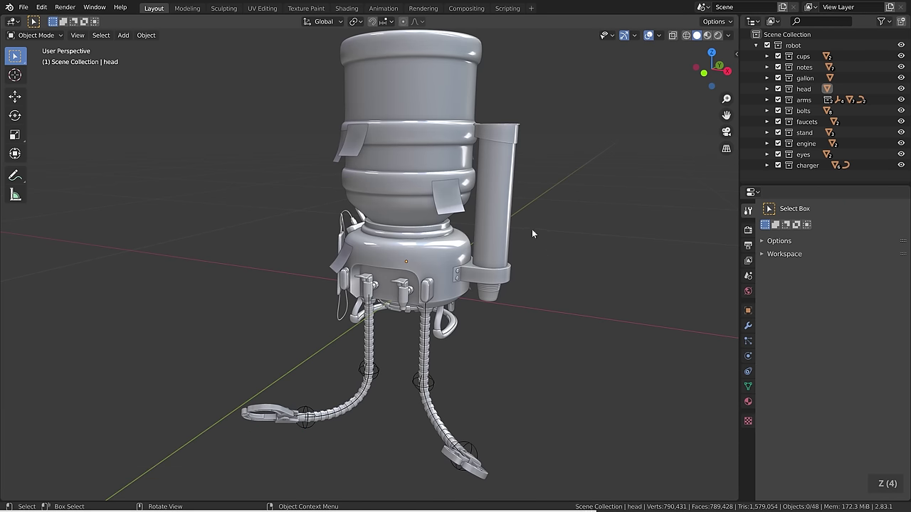
pyautogui.press('z')
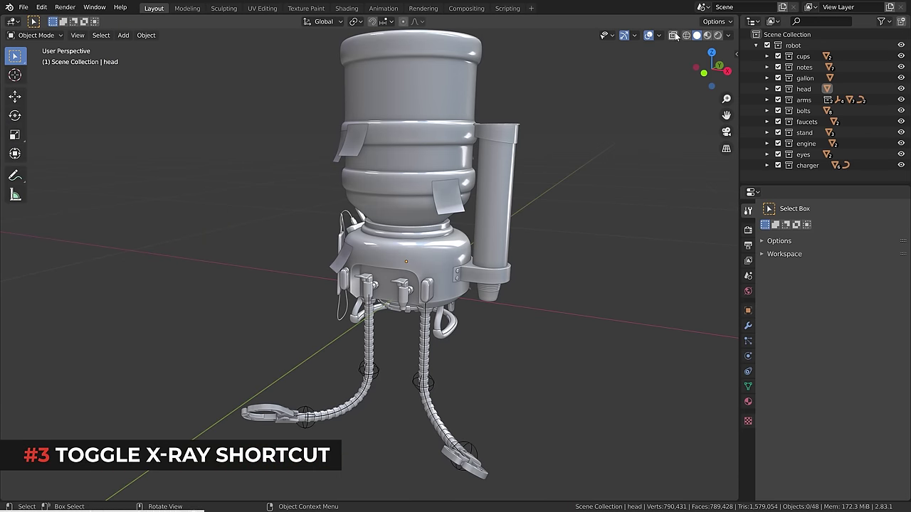
# Turn on X-ray and select one face near the upper middle of the robot head's mesh in Edit Mode.
pyautogui.hotkey('alt', 'z')
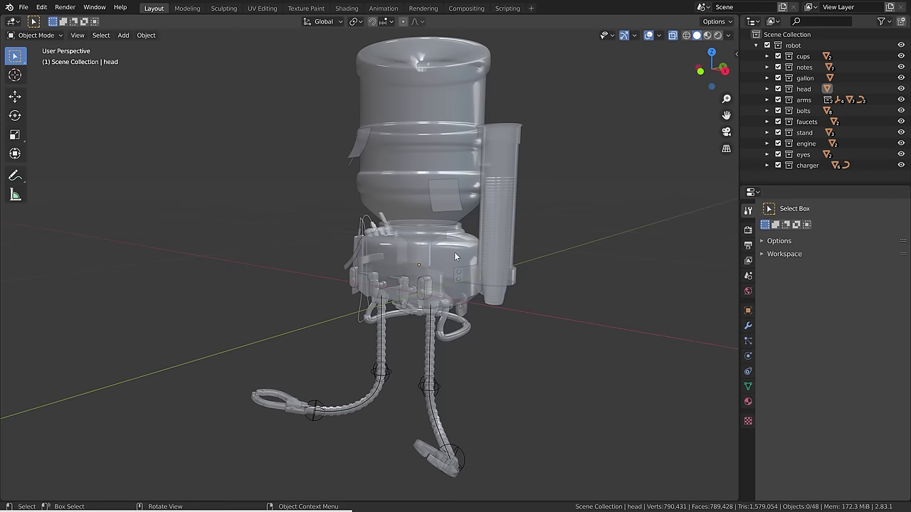
pyautogui.click(432, 270)
pyautogui.scroll(3, 432, 270)
pyautogui.press('Tab')
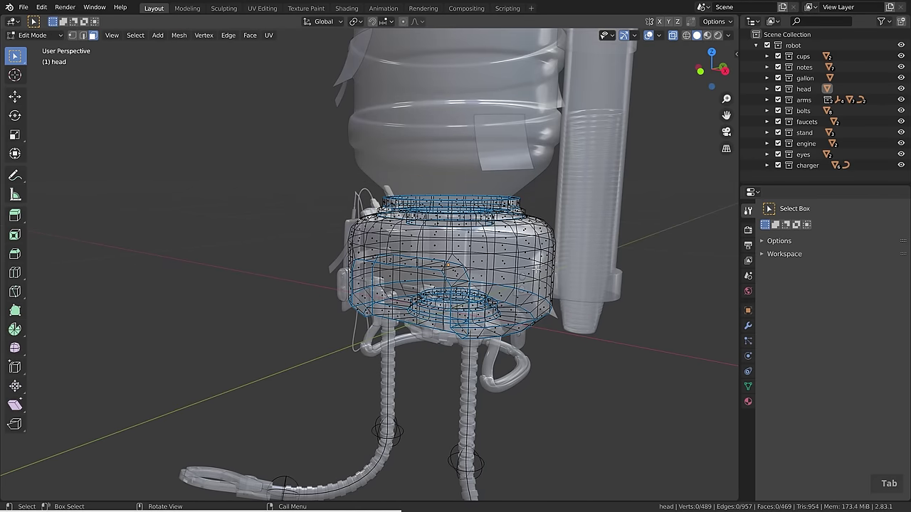
pyautogui.scroll(4, 532, 263)
pyautogui.click(518, 227)
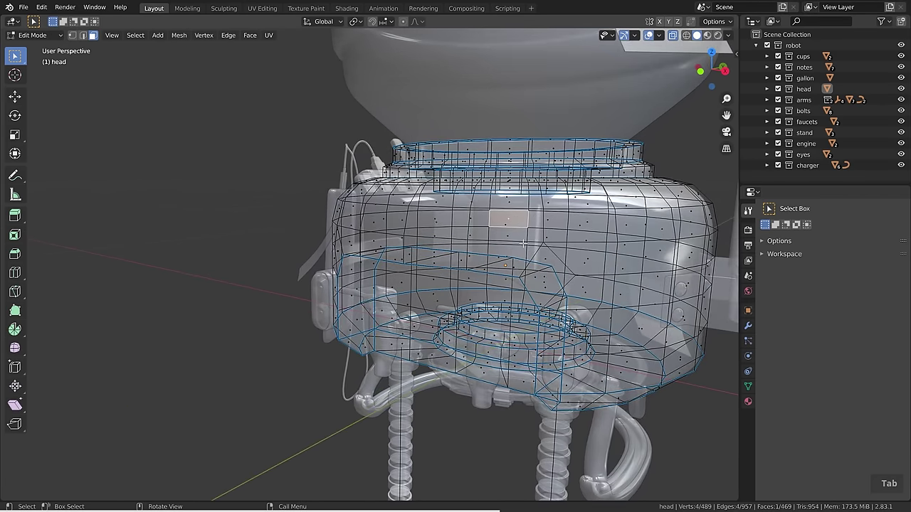
# Toggle X-ray off, on and off again for the robot head's mesh, leaving it disabled.
pyautogui.moveTo(518, 226); pyautogui.dragTo(486, 242, button='middle')
pyautogui.scroll(-1, 546, 235)
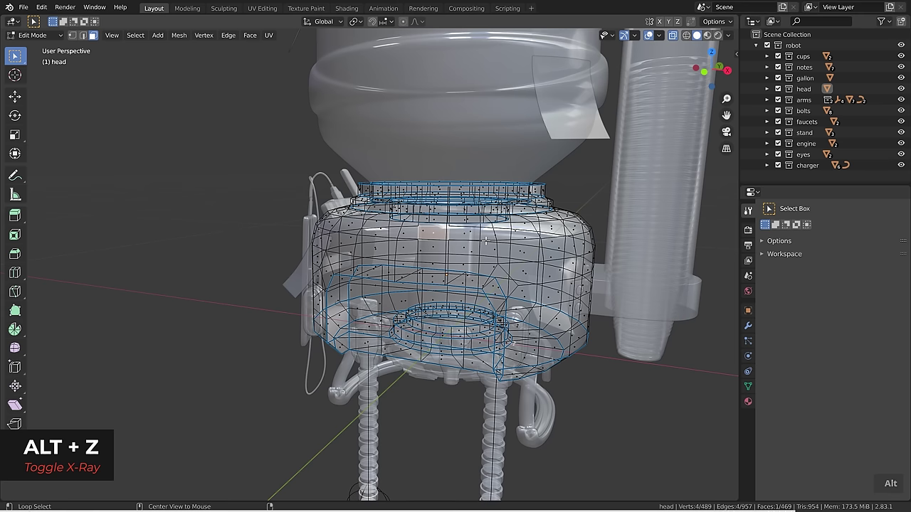
pyautogui.hotkey('alt', 'z')
pyautogui.hotkey('alt', 'z')
pyautogui.hotkey('alt', 'z')
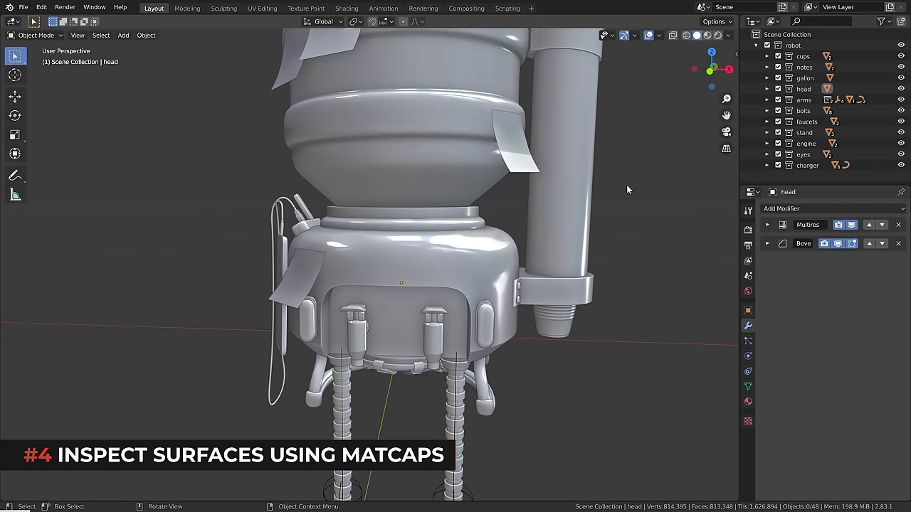
# Switch the viewport's MatCap to the glossy dark red sphere and inspect the highlights on the robot head.
pyautogui.moveTo(463, 254); pyautogui.dragTo(438, 278, button='middle')
pyautogui.scroll(-2, 438, 277)
pyautogui.keyDown('shift'); pyautogui.moveTo(461, 201); pyautogui.dragTo(420, 205, button='middle'); pyautogui.keyUp('shift')
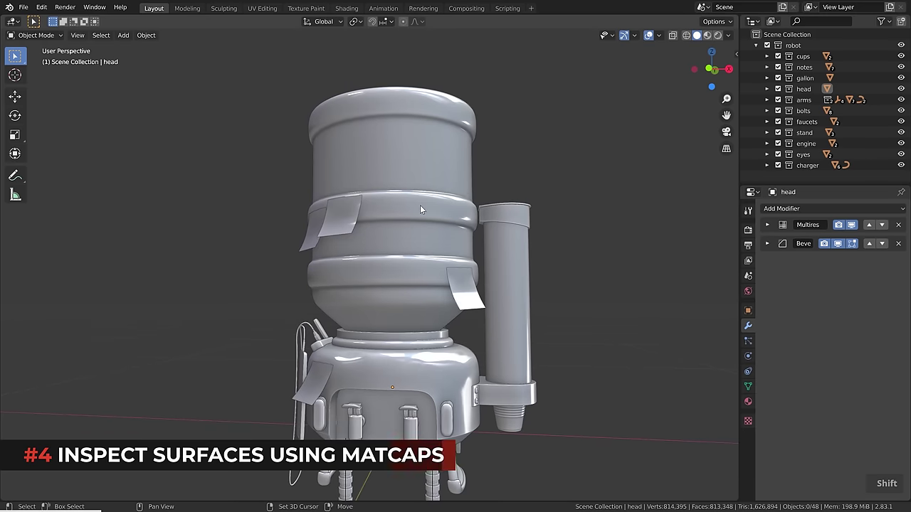
pyautogui.click(727, 36)
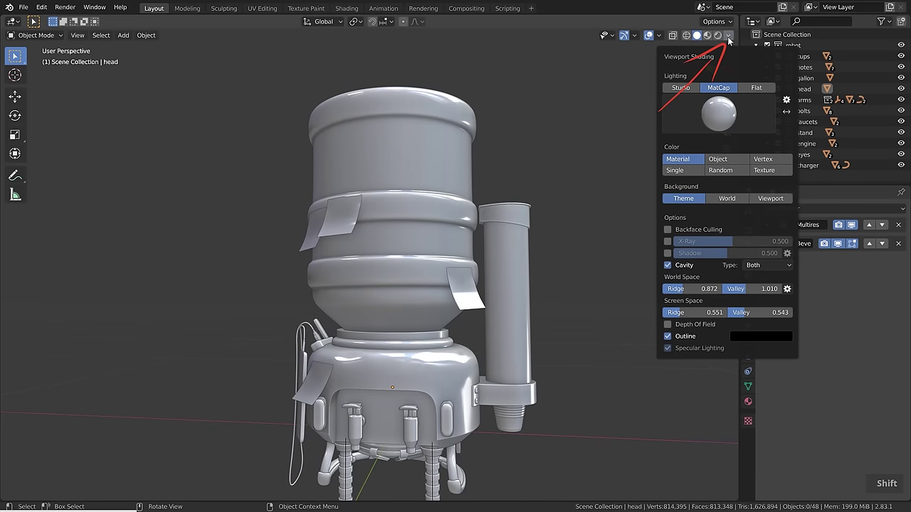
pyautogui.click(718, 112)
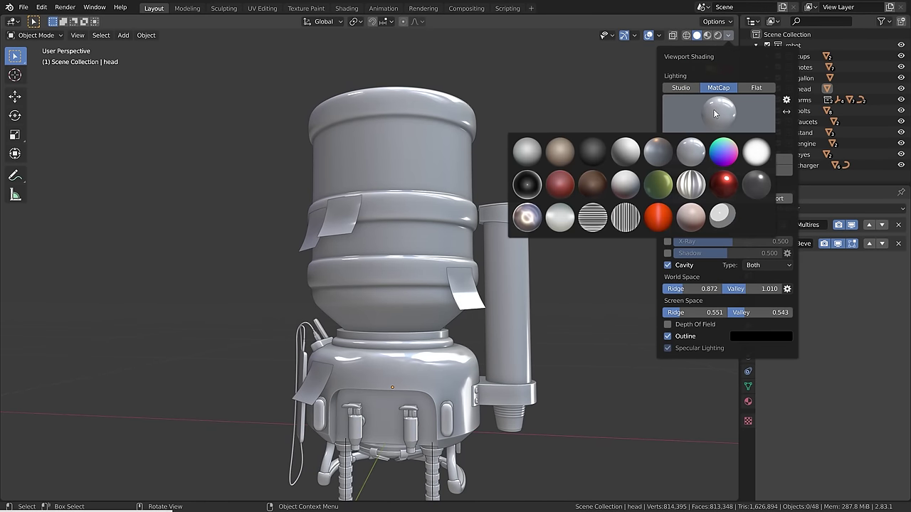
pyautogui.click(724, 184)
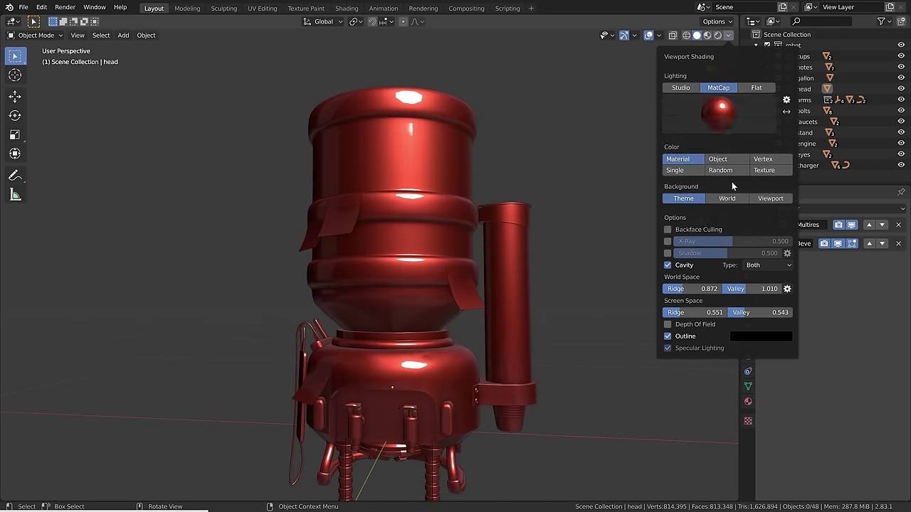
pyautogui.scroll(4, 444, 292)
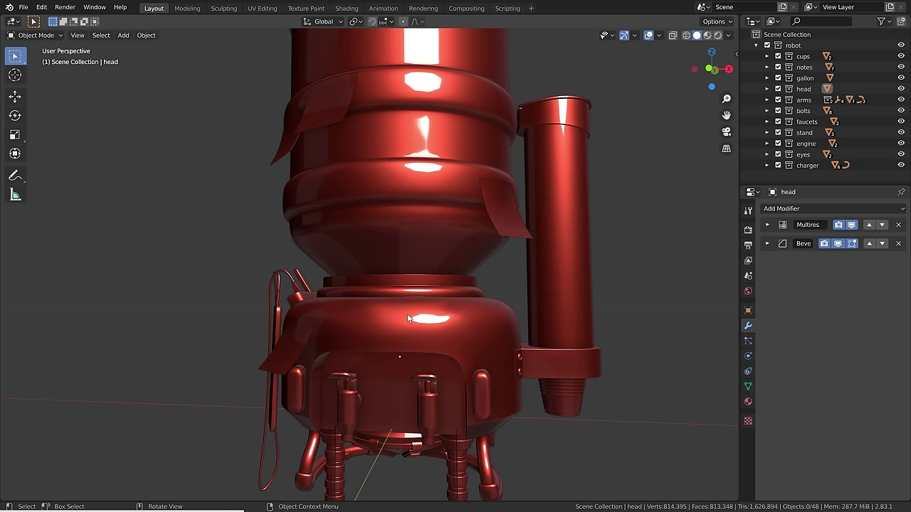
pyautogui.moveTo(407, 317)
pyautogui.mouseDown(button='middle')
pyautogui.moveTo(376, 341)
pyautogui.moveTo(393, 344)
pyautogui.moveTo(405, 326)
pyautogui.moveTo(456, 306)
pyautogui.mouseUp(button='middle')
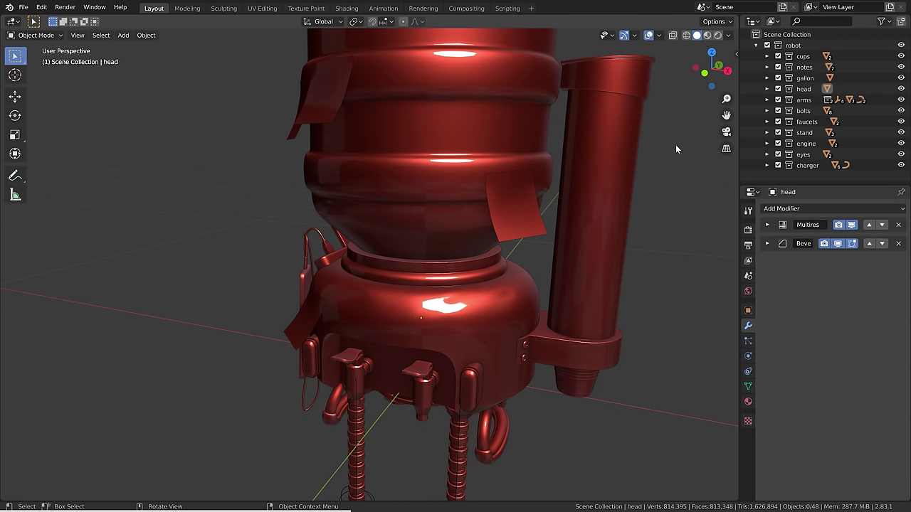
# Change the viewport lighting to Studio and examine the robot head's surface under it.
pyautogui.click(727, 35)
pyautogui.click(679, 87)
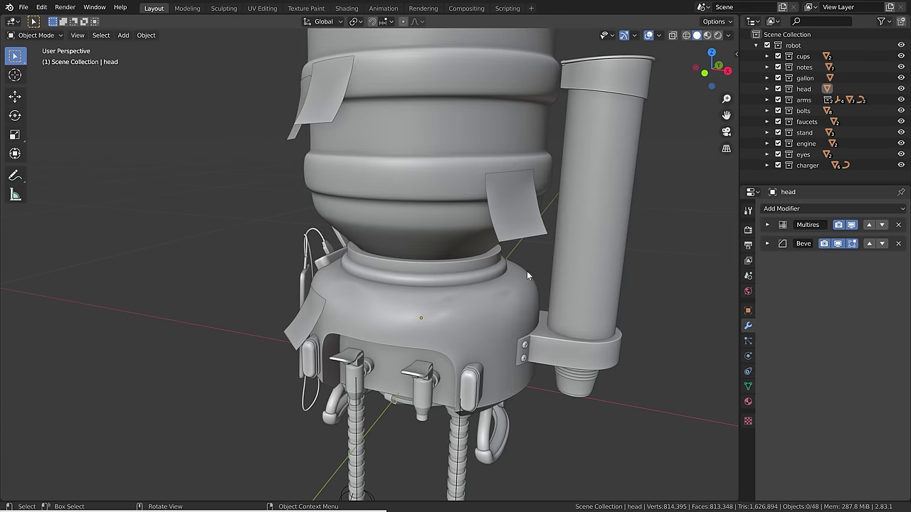
pyautogui.moveTo(527, 271)
pyautogui.mouseDown(button='middle')
pyautogui.moveTo(518, 306)
pyautogui.moveTo(491, 313)
pyautogui.moveTo(451, 298)
pyautogui.moveTo(445, 282)
pyautogui.moveTo(507, 292)
pyautogui.mouseUp(button='middle')
# Return the viewport lighting to MatCap with the horizontal black-and-white stripes and inspect how they flow over the head.
pyautogui.click(727, 34)
pyautogui.click(718, 87)
pyautogui.click(716, 114)
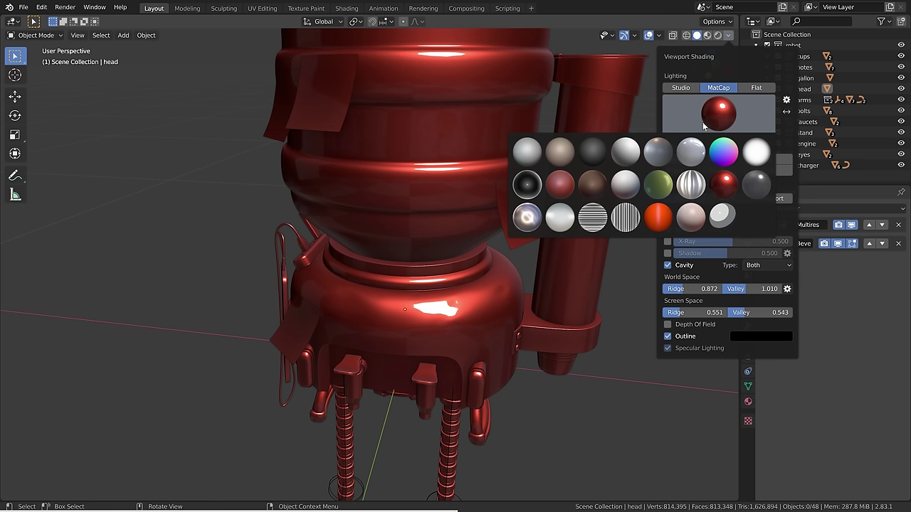
pyautogui.click(625, 217)
pyautogui.moveTo(498, 299); pyautogui.dragTo(383, 317, button='middle')
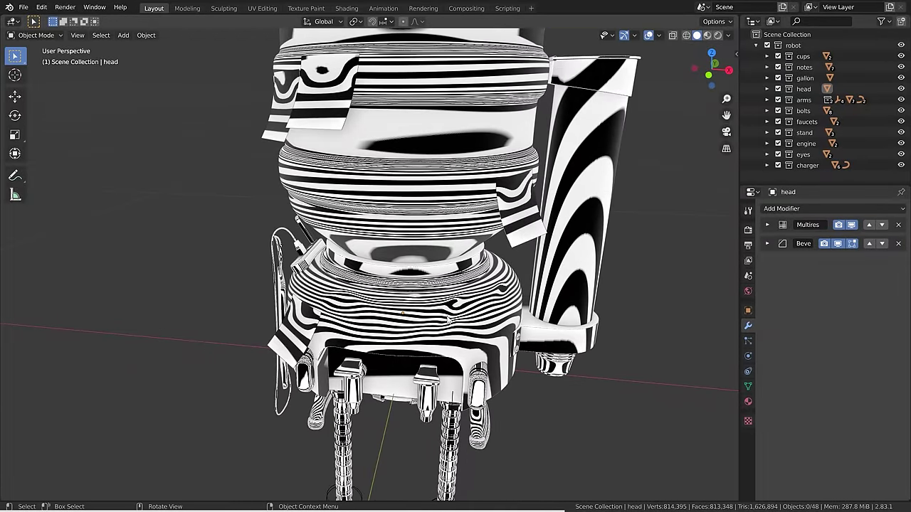
# Switch the MatCap to the vertical black-and-white stripes and inspect the robot head's surface.
pyautogui.click(727, 35)
pyautogui.click(719, 114)
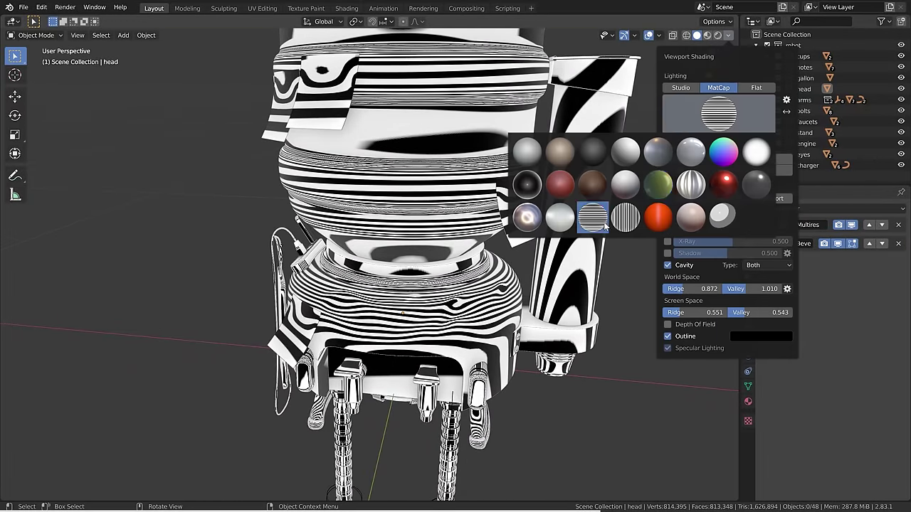
pyautogui.click(625, 217)
pyautogui.moveTo(469, 291)
pyautogui.mouseDown(button='middle')
pyautogui.moveTo(442, 293)
pyautogui.moveTo(464, 290)
pyautogui.moveTo(443, 280)
pyautogui.moveTo(467, 280)
pyautogui.moveTo(454, 278)
pyautogui.mouseUp(button='middle')
# Apply the silver metallic MatCap with vertical reflection bands to the viewport.
pyautogui.click(727, 35)
pyautogui.click(708, 114)
pyautogui.click(694, 194)
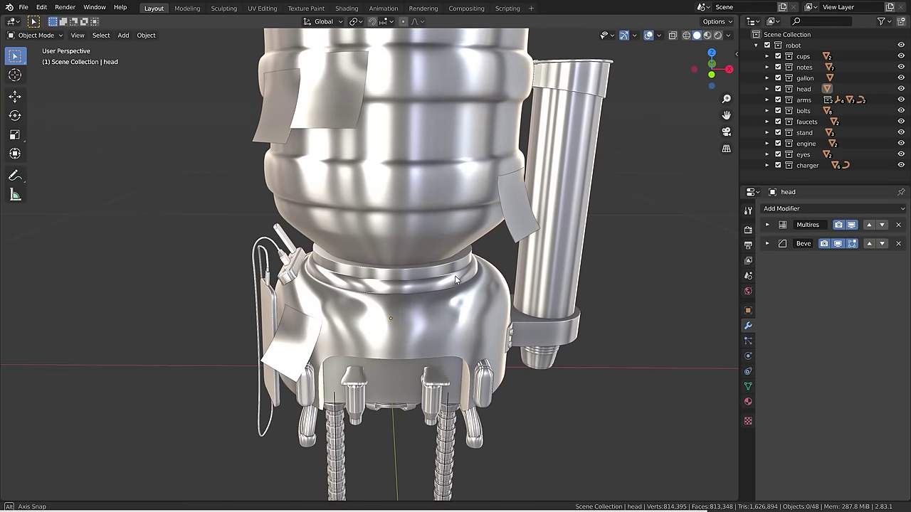
# Apply the glossy dark red MatCap again, restore the shiny light grey one, and inspect the robot head.
pyautogui.click(728, 36)
pyautogui.click(722, 106)
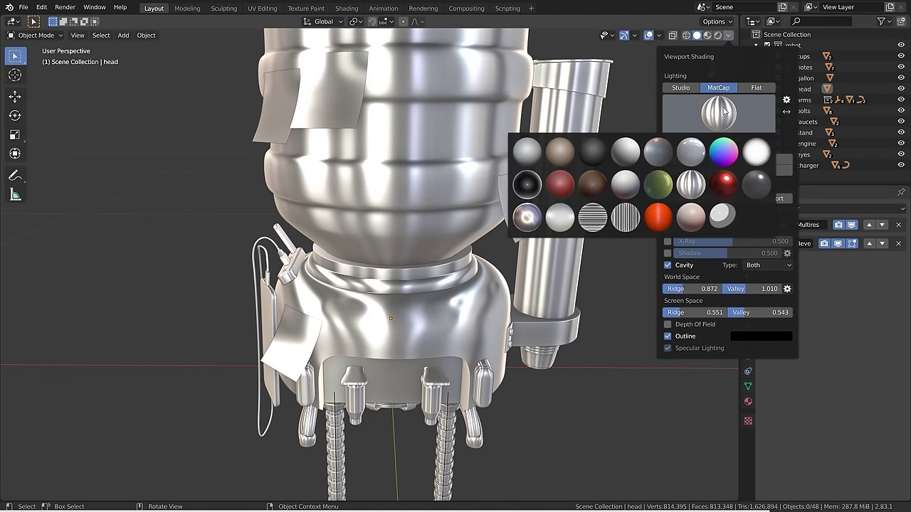
pyautogui.click(719, 188)
pyautogui.click(720, 109)
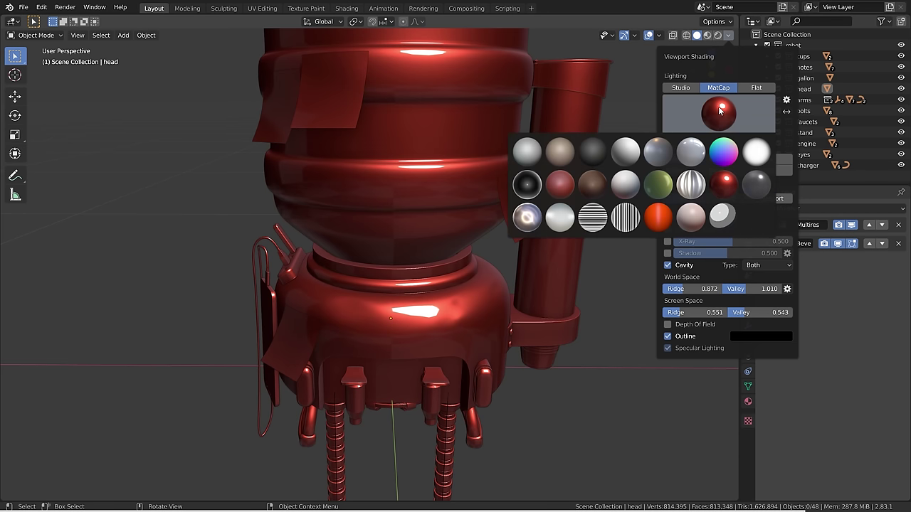
pyautogui.click(689, 158)
pyautogui.moveTo(541, 270); pyautogui.dragTo(545, 330, button='middle')
pyautogui.scroll(3, 474, 323)
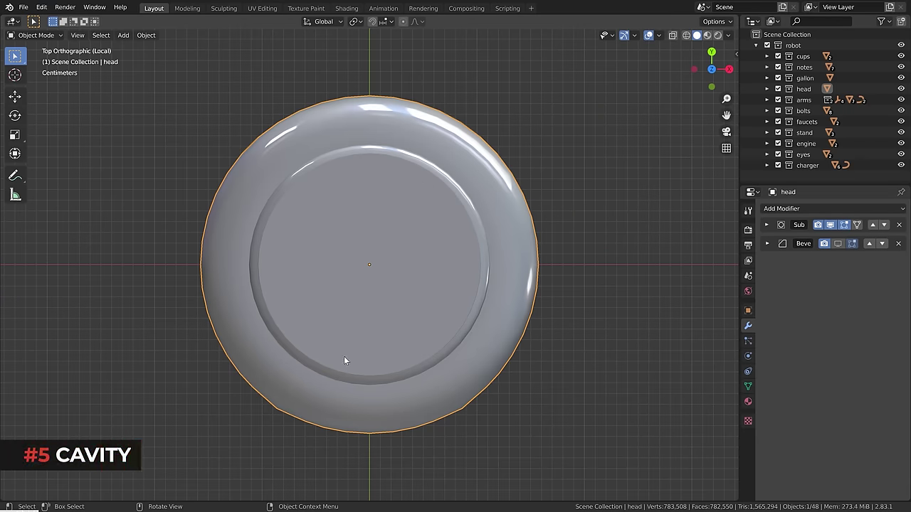
# Enable Cavity shading while viewing the isolated head from above, set its type to World, and inspect the recessed rings.
pyautogui.moveTo(390, 311); pyautogui.dragTo(364, 291, button='middle')
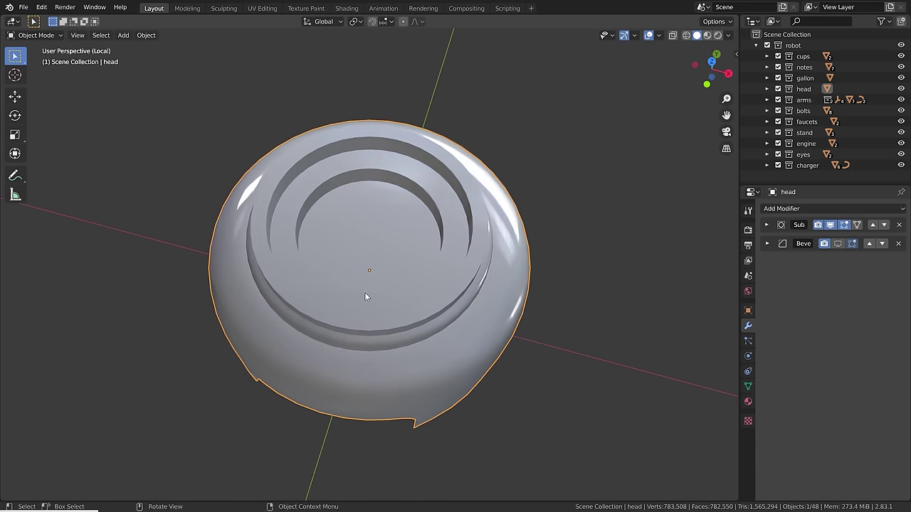
pyautogui.press('KP_7')
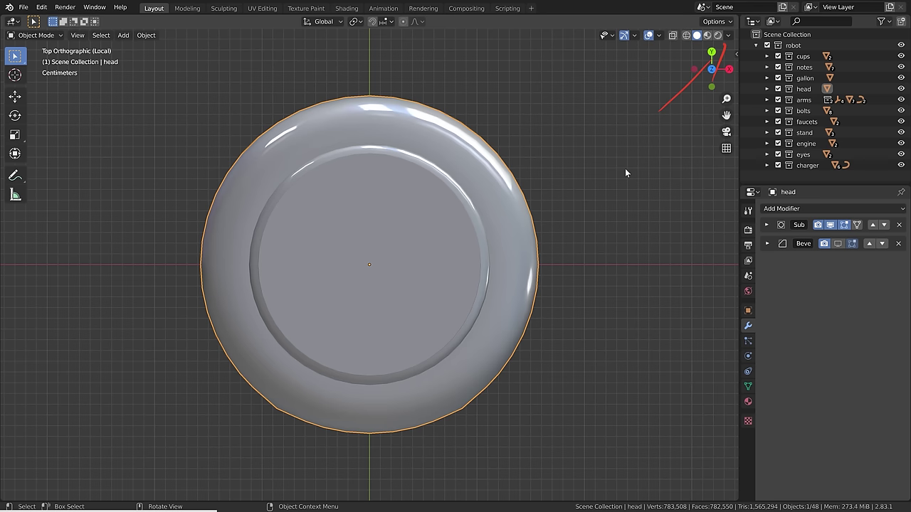
pyautogui.click(728, 36)
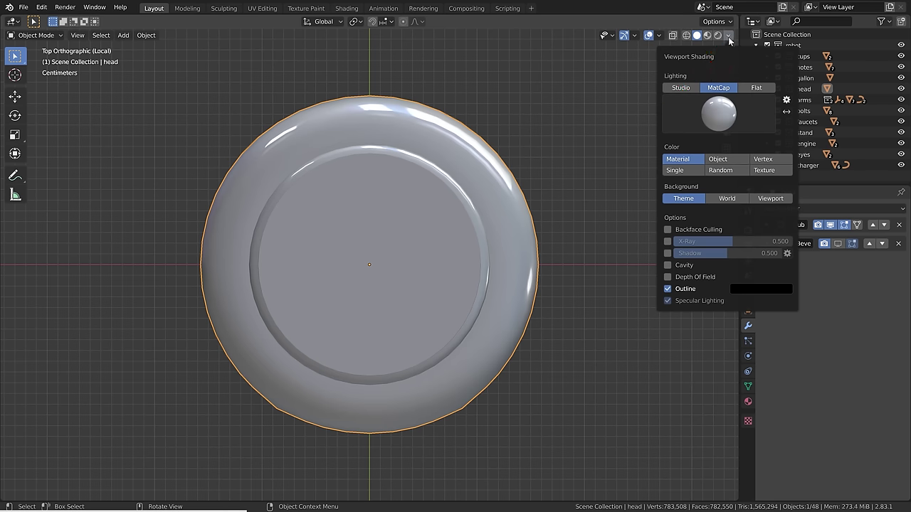
pyautogui.click(668, 265)
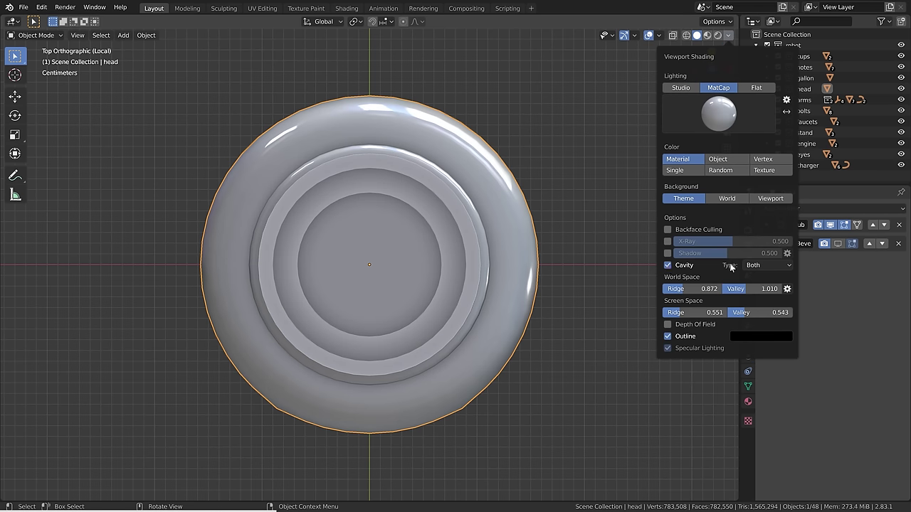
pyautogui.click(756, 266)
pyautogui.click(758, 279)
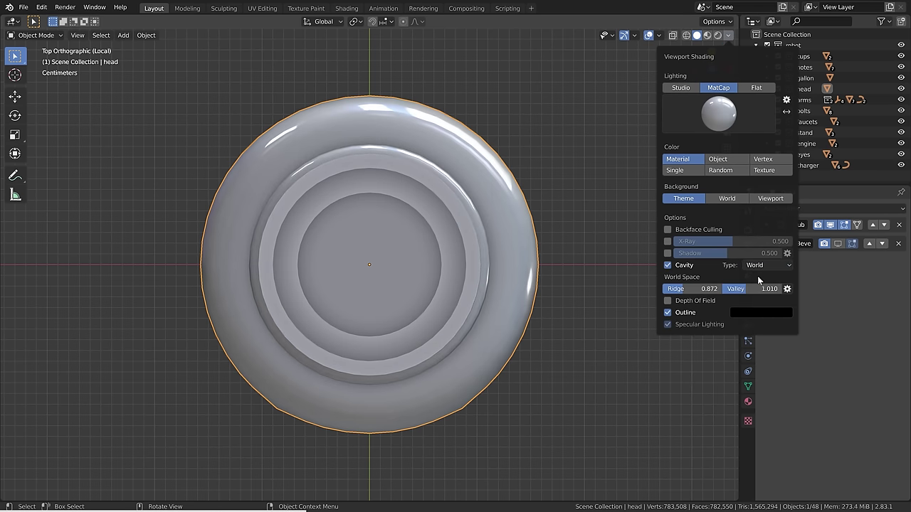
pyautogui.moveTo(466, 308)
pyautogui.mouseDown(button='middle')
pyautogui.moveTo(447, 293)
pyautogui.moveTo(477, 276)
pyautogui.mouseUp(button='middle')
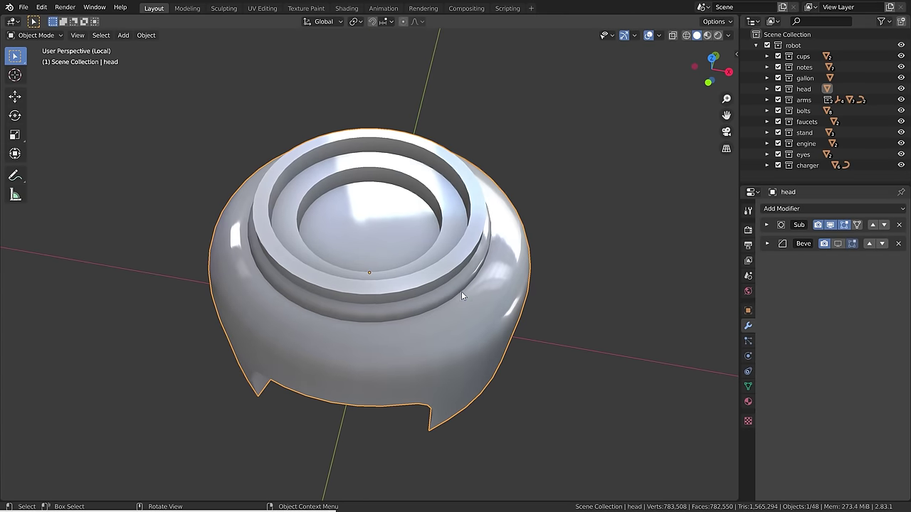
# Set the Cavity type to Screen with Ridge 0.891 and Valley 2.000, viewing the head from the front.
pyautogui.click(727, 35)
pyautogui.click(754, 265)
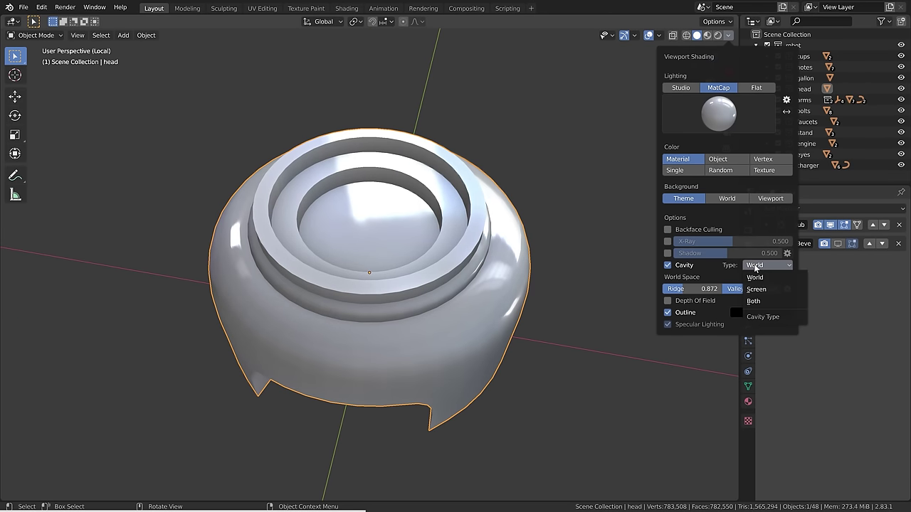
pyautogui.click(756, 289)
pyautogui.moveTo(573, 284)
pyautogui.mouseDown(button='middle')
pyautogui.moveTo(397, 303)
pyautogui.moveTo(391, 262)
pyautogui.mouseUp(button='middle')
pyautogui.scroll(2, 391, 262)
pyautogui.click(727, 35)
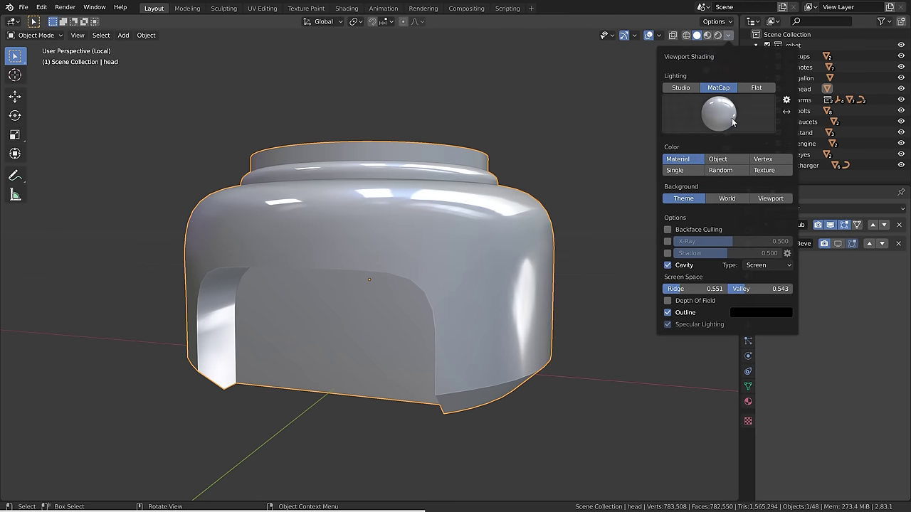
pyautogui.moveTo(676, 288); pyautogui.dragTo(705, 288)
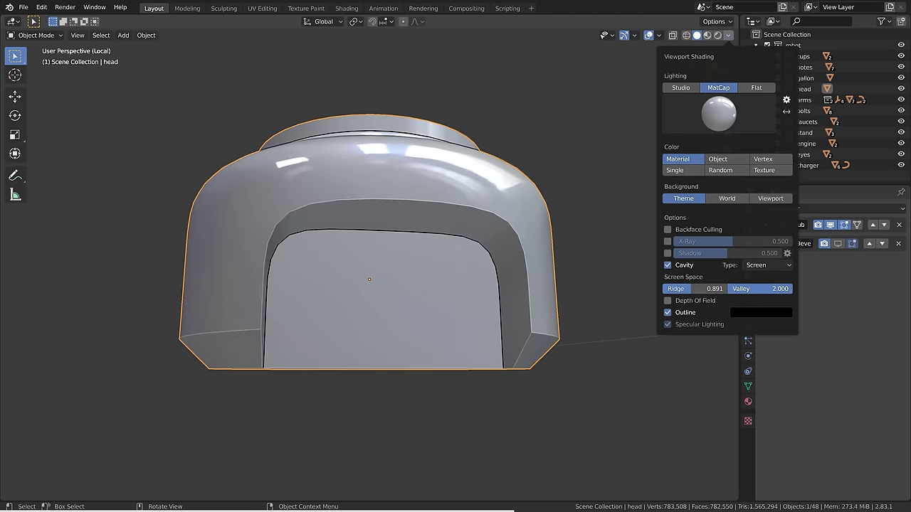
# Set the Cavity type to World with Ridge 1.148, Valley 1.741 and a Distance of 0.100.
pyautogui.click(727, 34)
pyautogui.click(756, 265)
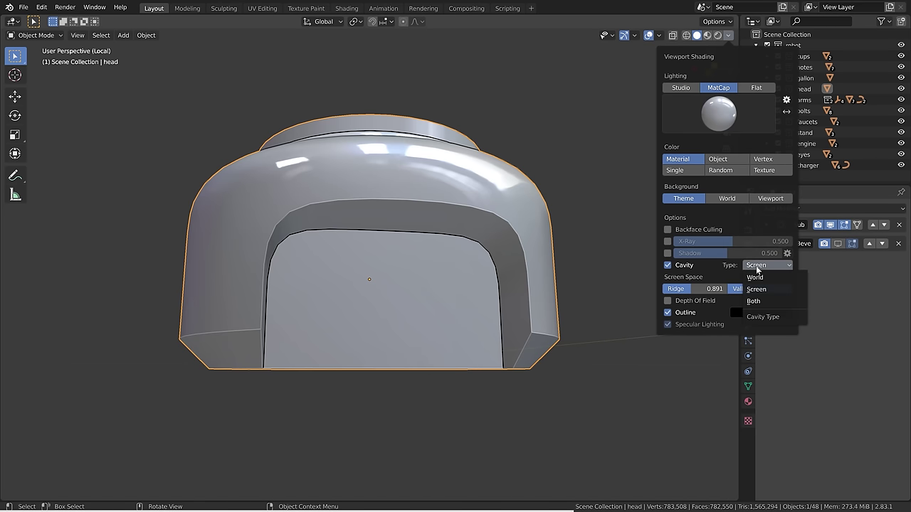
pyautogui.click(759, 270)
pyautogui.moveTo(747, 288); pyautogui.dragTo(794, 288)
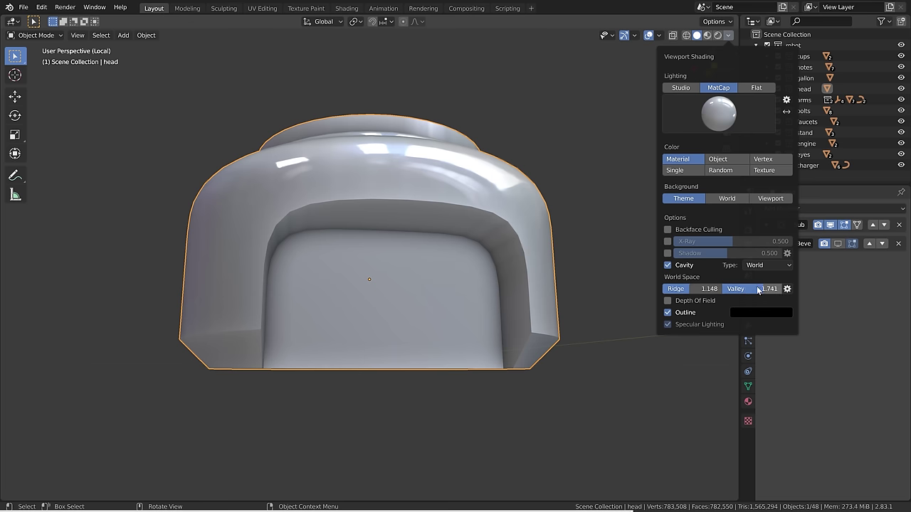
pyautogui.click(787, 289)
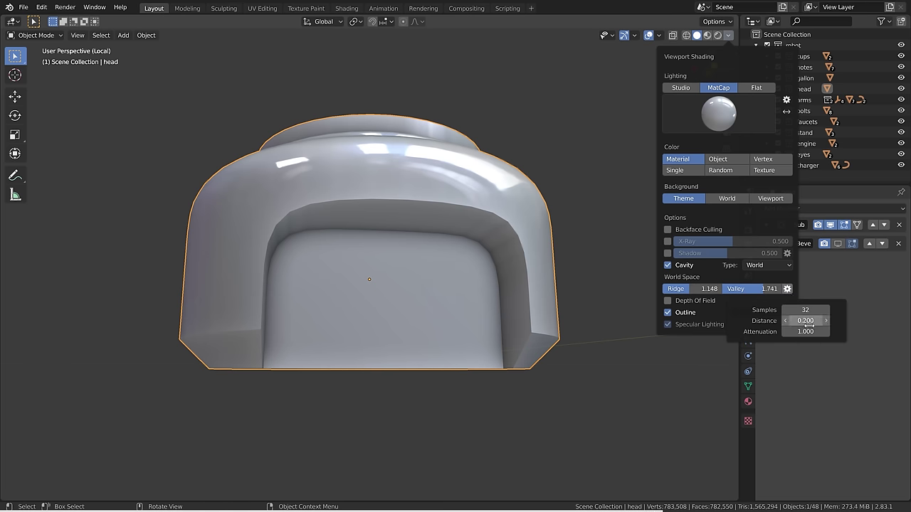
pyautogui.moveTo(807, 321); pyautogui.dragTo(785, 321)
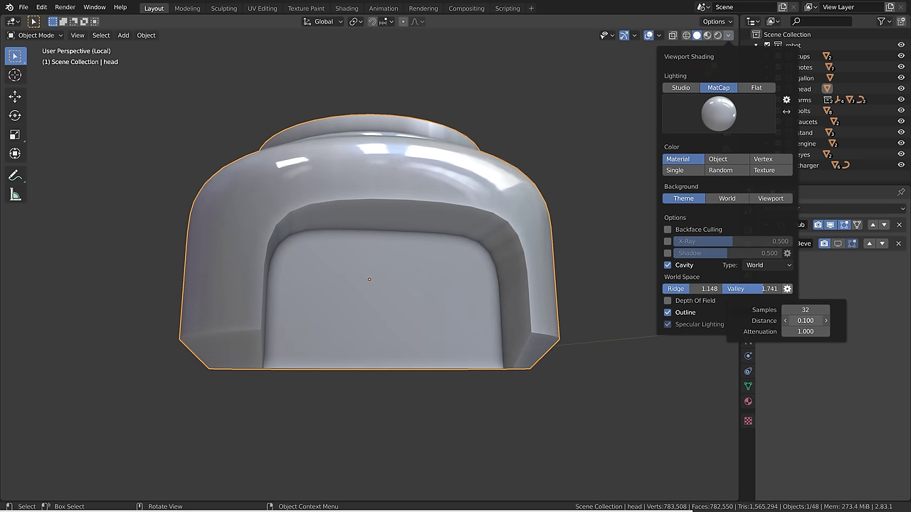
# Set the Cavity type to Both with World Space Valley 1.010, Screen Space Ridge 1.217 and Valley 0.913, and inspect the head.
pyautogui.click(765, 264)
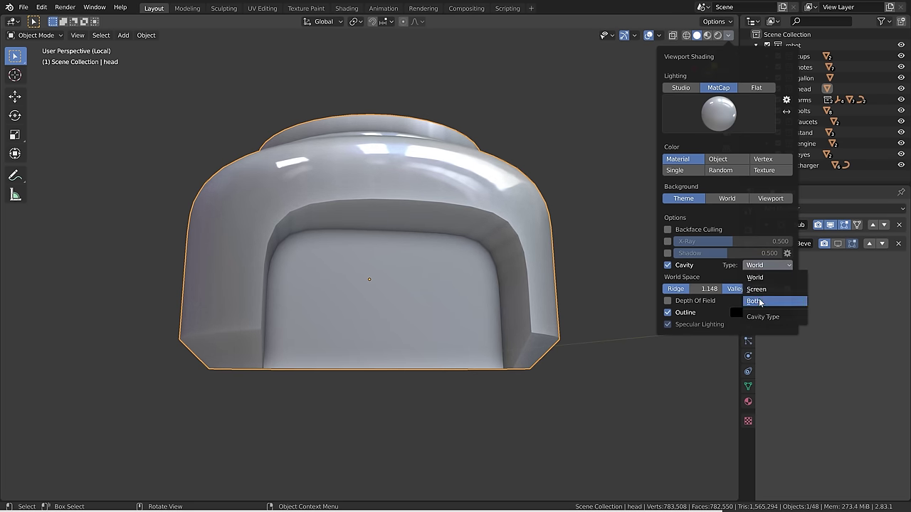
pyautogui.click(760, 301)
pyautogui.moveTo(715, 314)
pyautogui.mouseDown()
pyautogui.moveTo(766, 314)
pyautogui.moveTo(735, 313)
pyautogui.moveTo(756, 313)
pyautogui.moveTo(740, 290)
pyautogui.mouseUp()
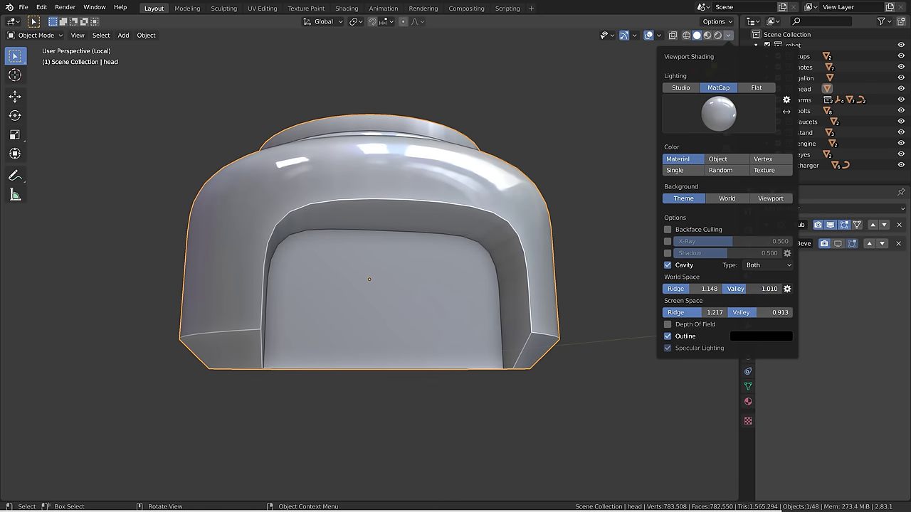
pyautogui.press('KP_7')
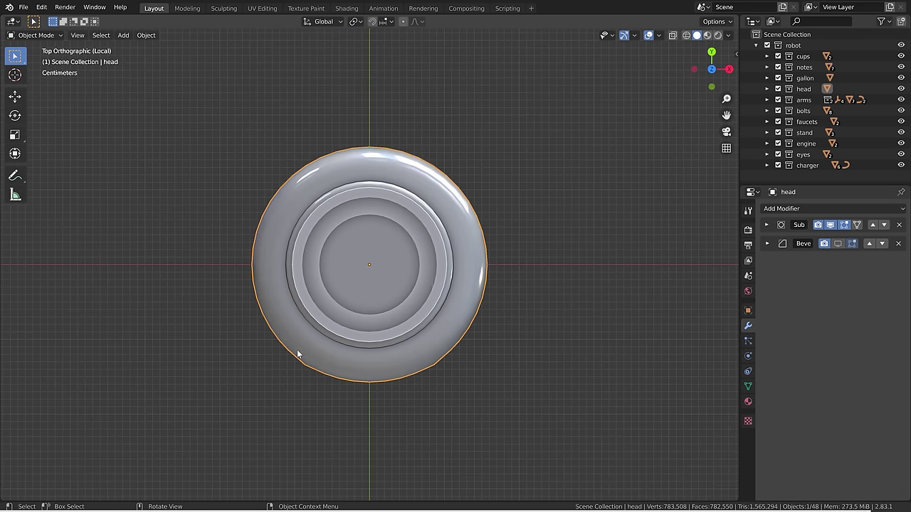
pyautogui.moveTo(353, 357); pyautogui.dragTo(328, 302, button='middle')
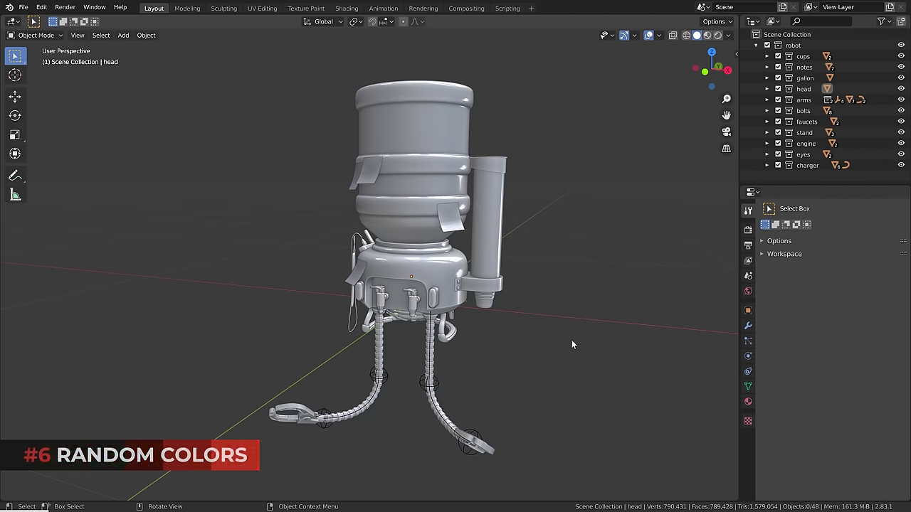
# Set the viewport shading color to Random and inspect the robot's separately colored parts with nothing selected.
pyautogui.click(452, 274)
pyautogui.moveTo(452, 274); pyautogui.dragTo(404, 283, button='middle')
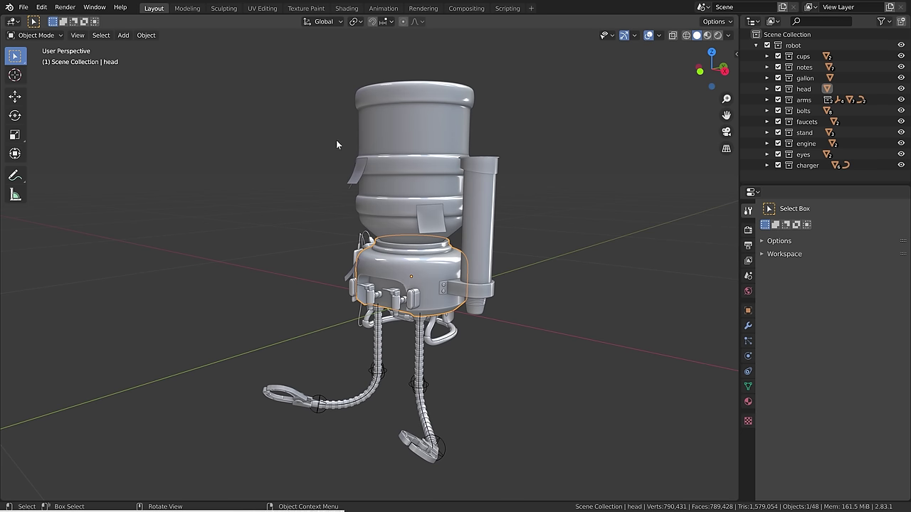
pyautogui.click(728, 36)
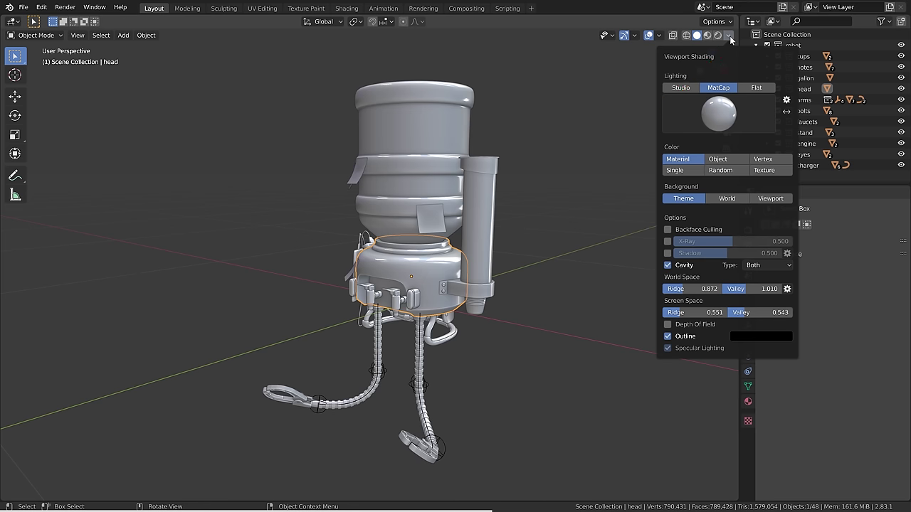
pyautogui.click(712, 171)
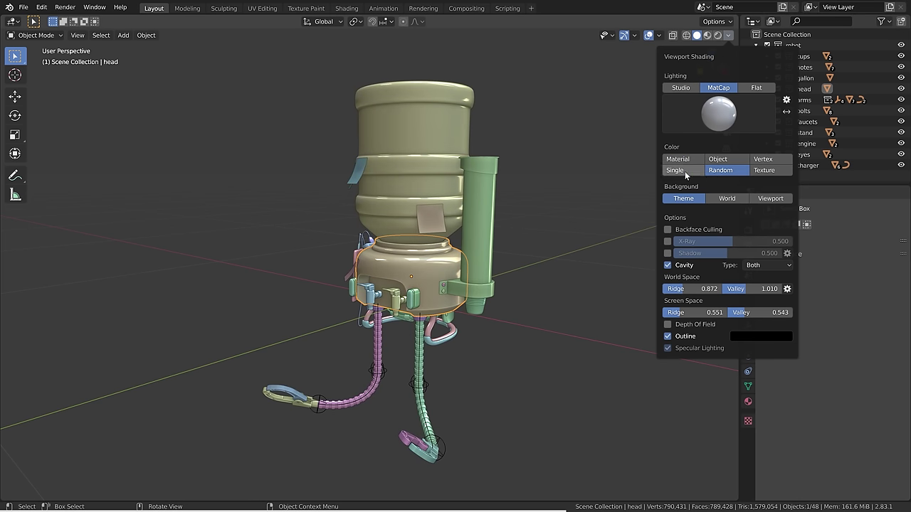
pyautogui.press('a')
pyautogui.press('a')
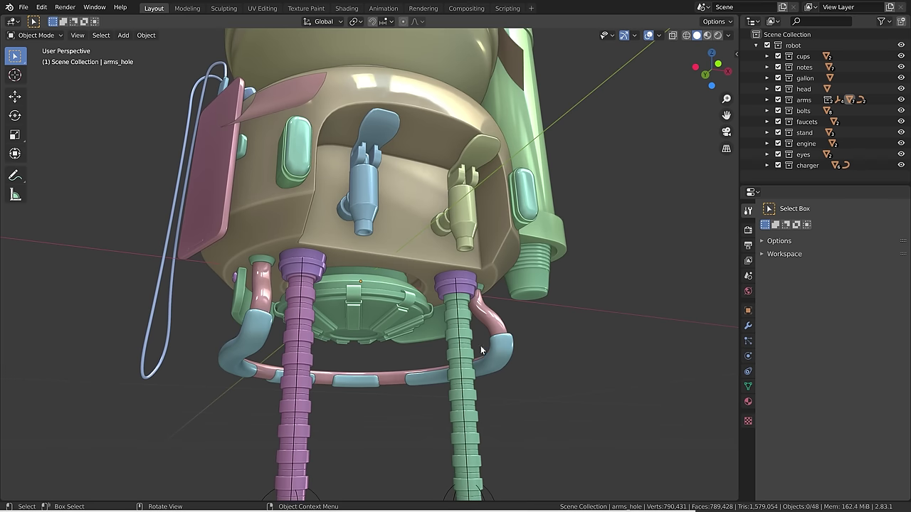
pyautogui.scroll(1, 464, 336)
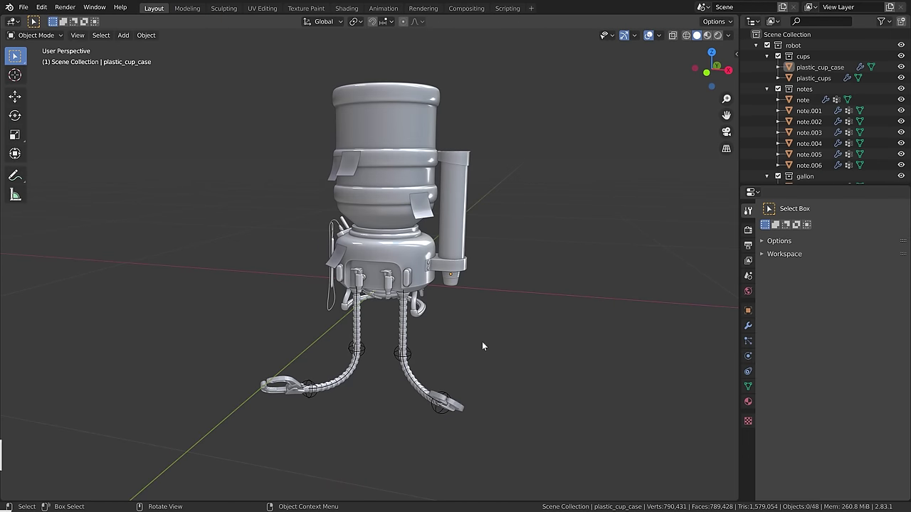
# Select the robot's head and frame it in the viewport, and do the same with the eye glass.
pyautogui.click(415, 270)
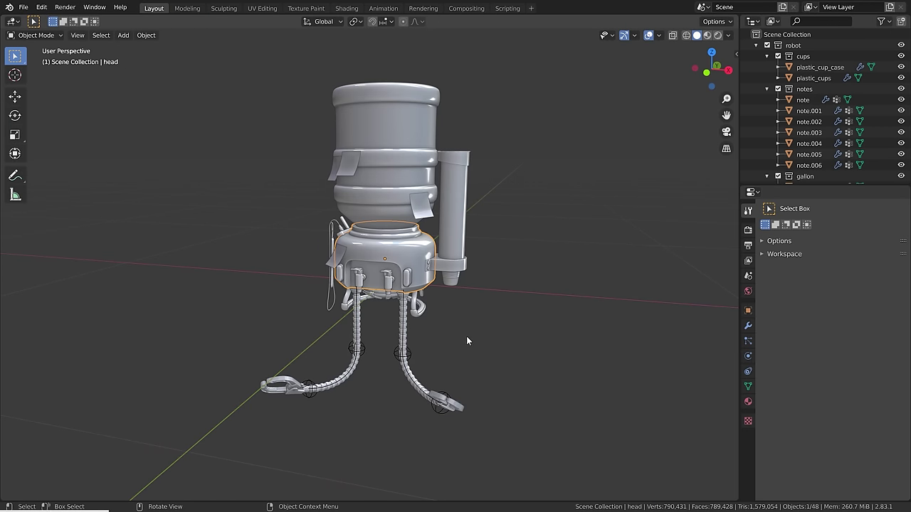
pyautogui.press('KP_Decimal')
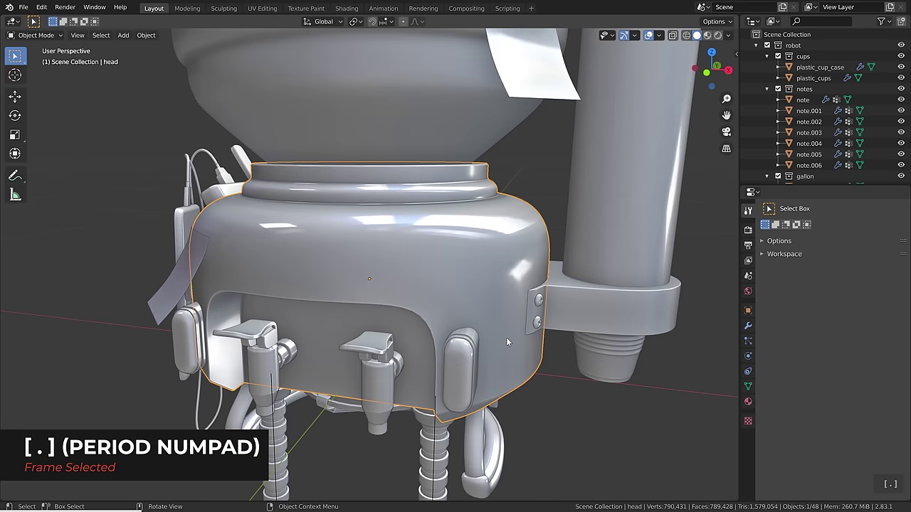
pyautogui.moveTo(508, 339); pyautogui.dragTo(489, 334, button='middle')
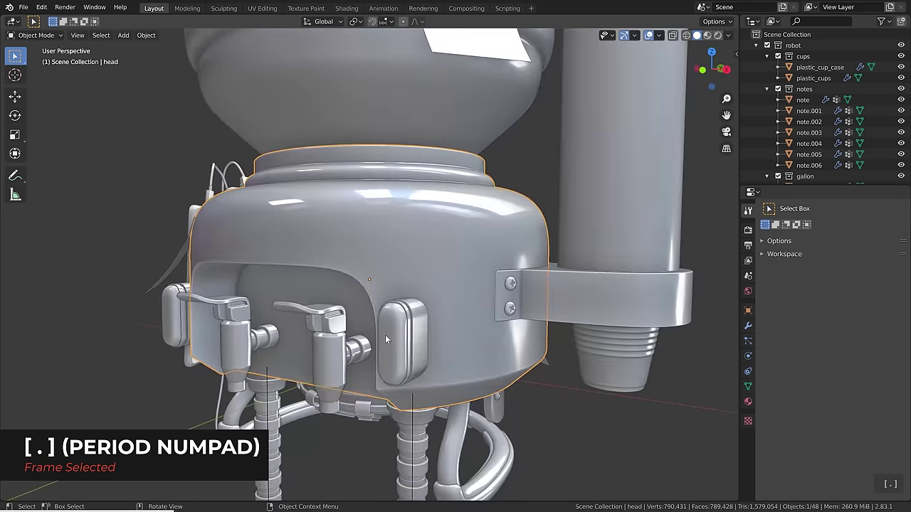
pyautogui.click(241, 304)
pyautogui.press('KP_Decimal')
pyautogui.moveTo(154, 256); pyautogui.dragTo(190, 213, button='middle')
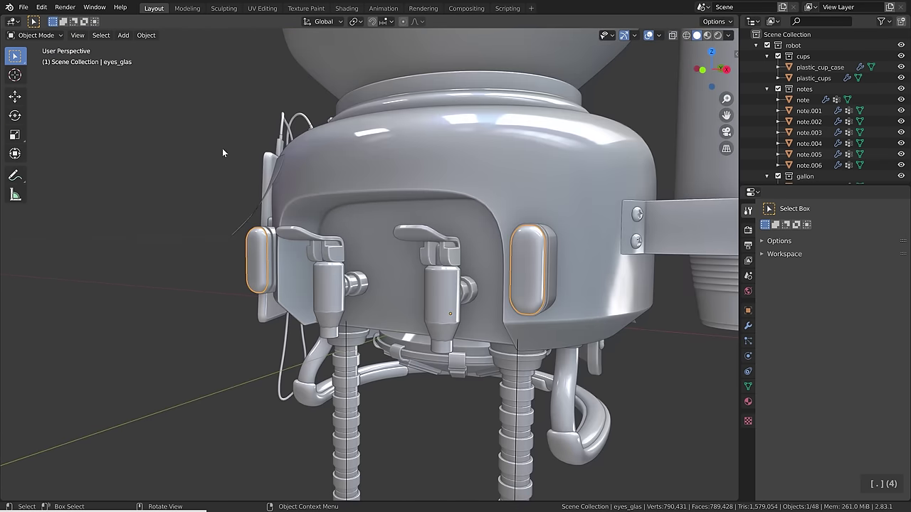
# Frame the smartphone on the robot's side, and frame the sticky note attached to the head beside it.
pyautogui.click(267, 191)
pyautogui.press('KP_Decimal')
pyautogui.moveTo(268, 196); pyautogui.dragTo(319, 213, button='middle')
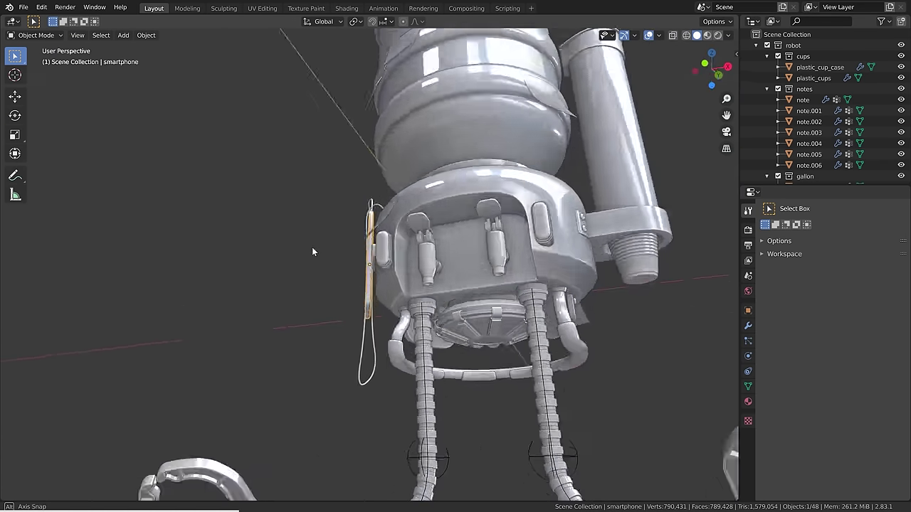
pyautogui.moveTo(312, 247); pyautogui.dragTo(368, 298, button='middle')
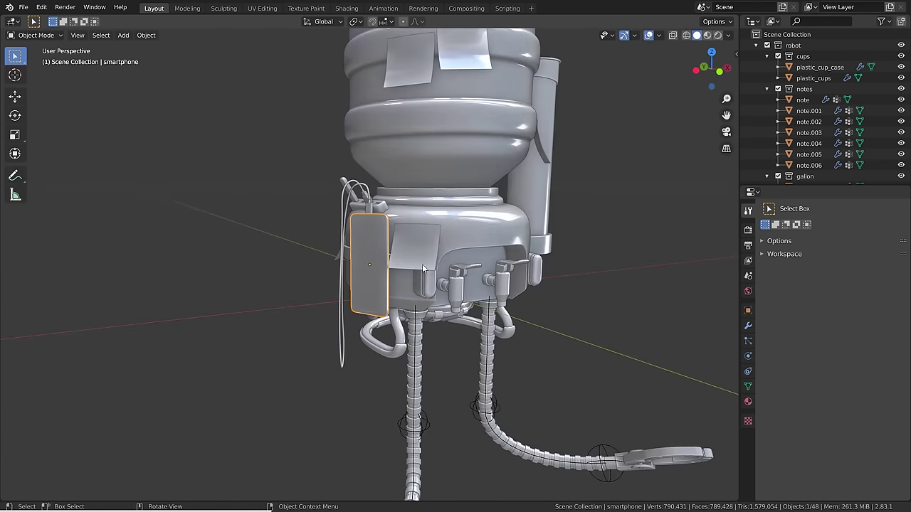
pyautogui.click(418, 243)
pyautogui.press('KP_Decimal')
# Frame the plastic cup case, and frame the whole water gallon.
pyautogui.scroll(-3, 418, 244)
pyautogui.click(604, 132)
pyautogui.press('KP_Decimal')
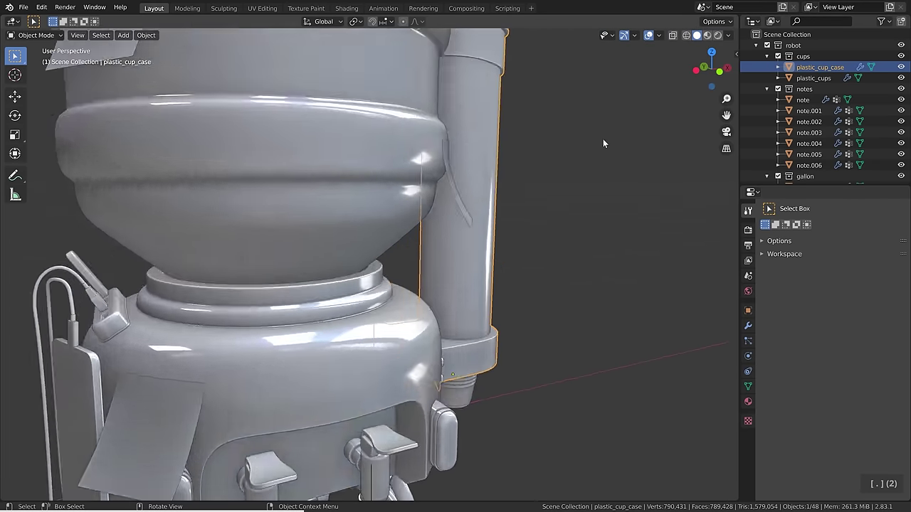
pyautogui.click(278, 168)
pyautogui.press('KP_Decimal')
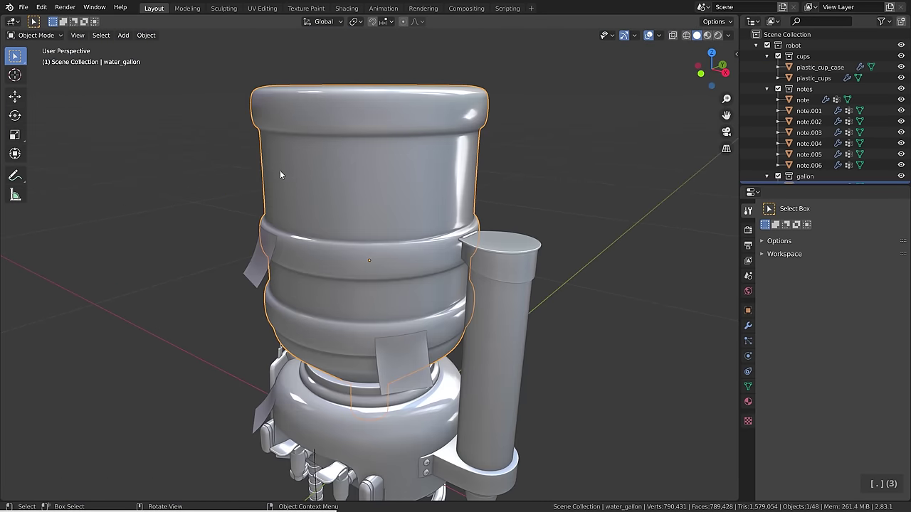
# In Edit Mode on the water gallon, frame a single face of the upper rim, and frame it together with a second rim face.
pyautogui.press('Tab')
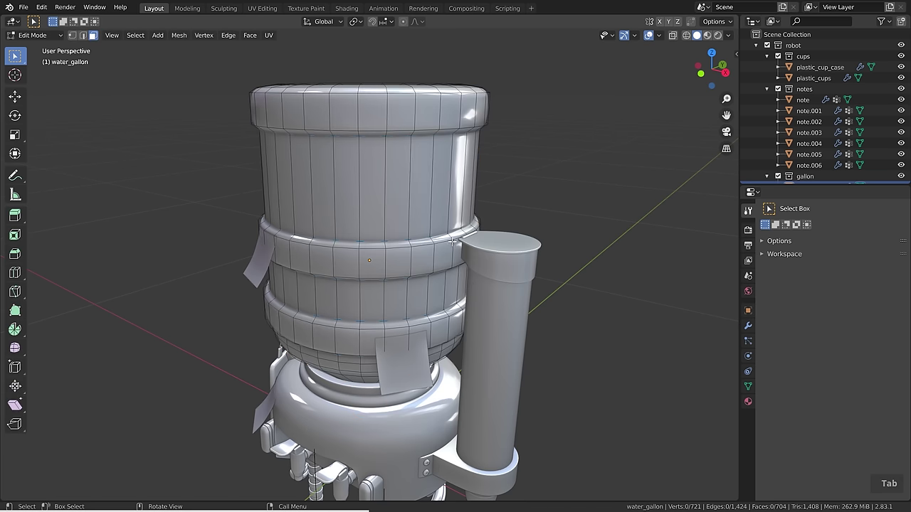
pyautogui.click(327, 121)
pyautogui.press('KP_Decimal')
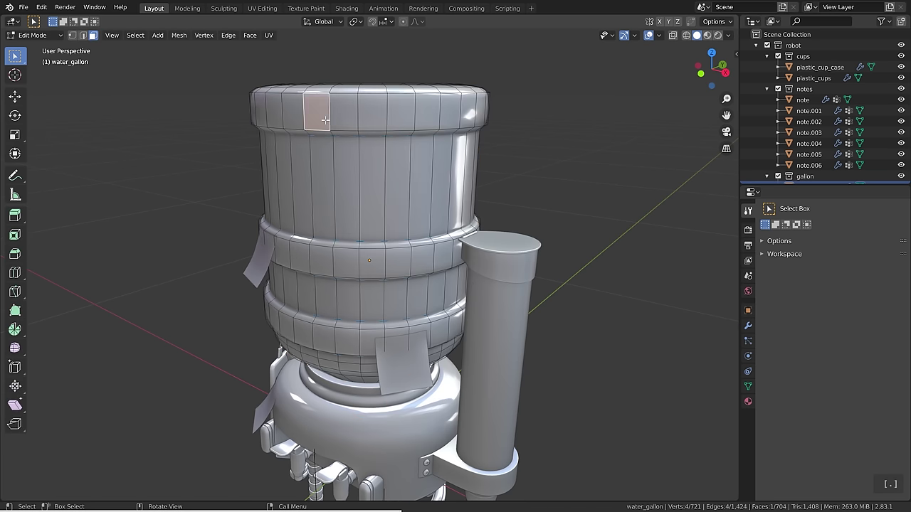
pyautogui.click(205, 181)
pyautogui.press('KP_Decimal')
pyautogui.click(193, 170)
pyautogui.press('KP_Decimal')
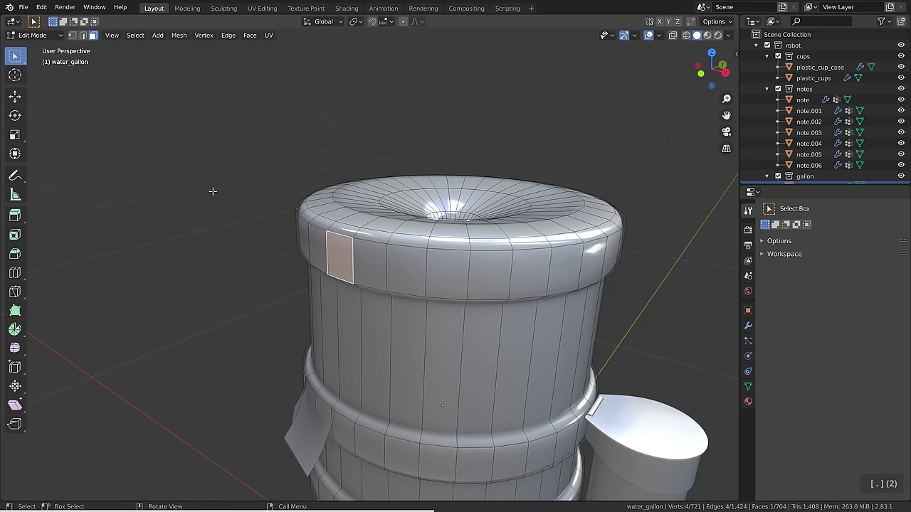
pyautogui.keyDown('shift'); pyautogui.click(521, 282); pyautogui.keyUp('shift')
pyautogui.press('KP_Decimal')
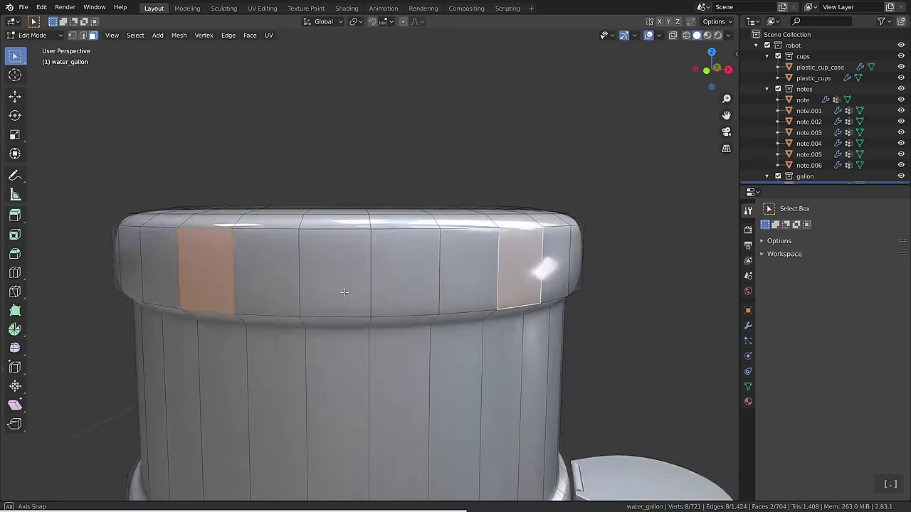
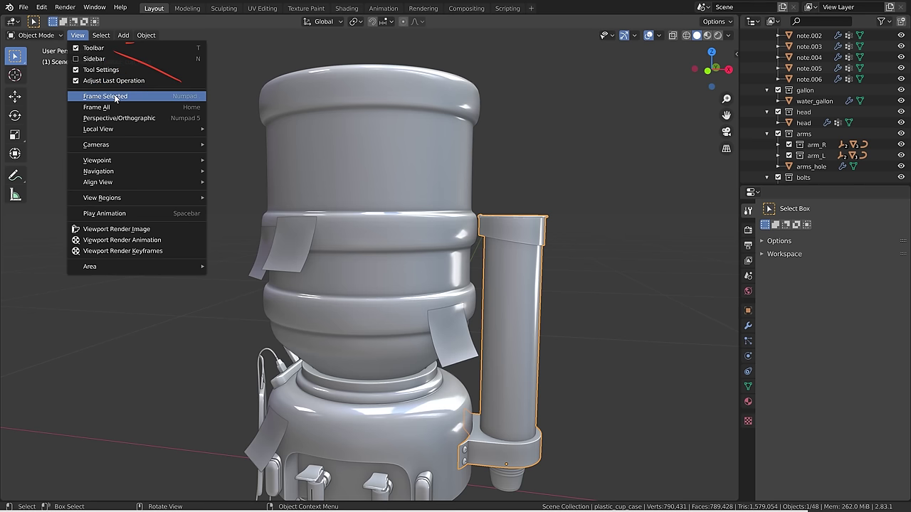
# Frame the selected plastic cup case, and open the View options for the Scene Collection in the outliner.
pyautogui.click(114, 95)
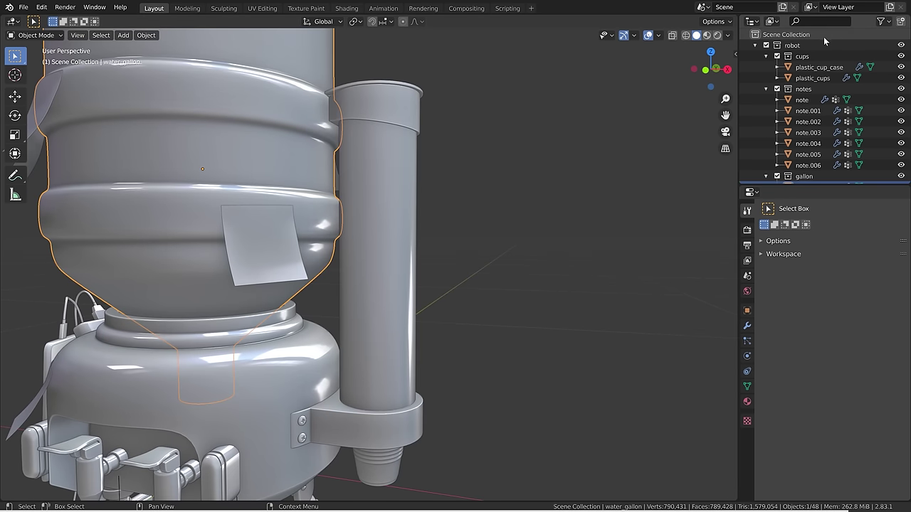
pyautogui.rightClick(827, 39)
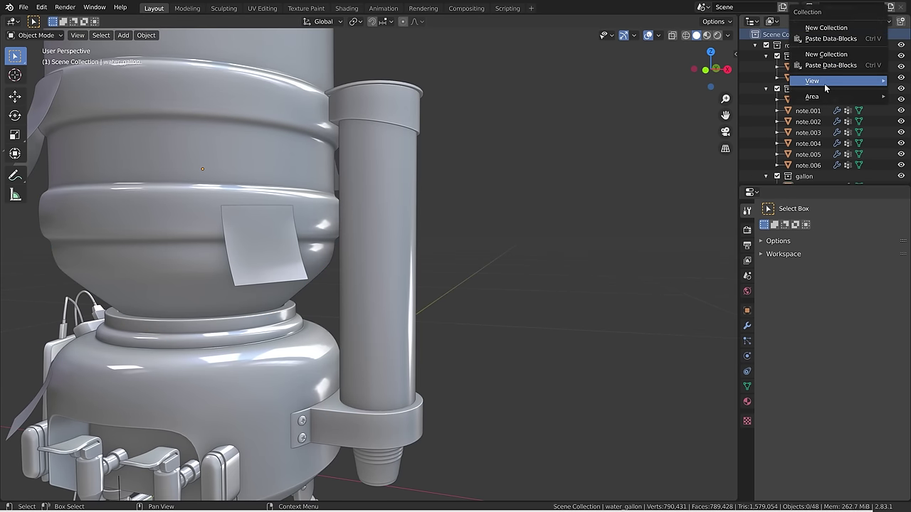
pyautogui.moveTo(822, 83)
pyautogui.click(712, 84)
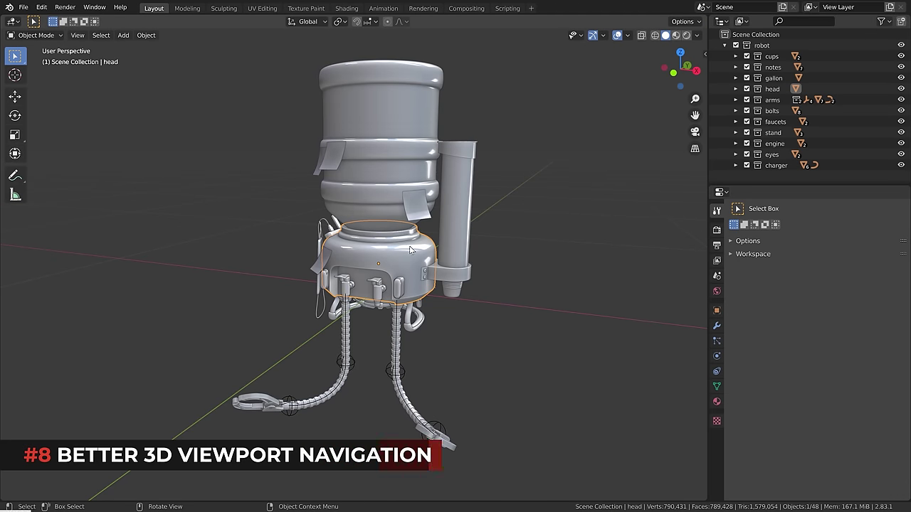
# Examine the robot from several sides by orbiting, panning and zooming, from the whole body to the segmented arms and the base stand.
pyautogui.moveTo(332, 248)
pyautogui.mouseDown(button='middle')
pyautogui.moveTo(478, 262)
pyautogui.moveTo(325, 249)
pyautogui.mouseUp(button='middle')
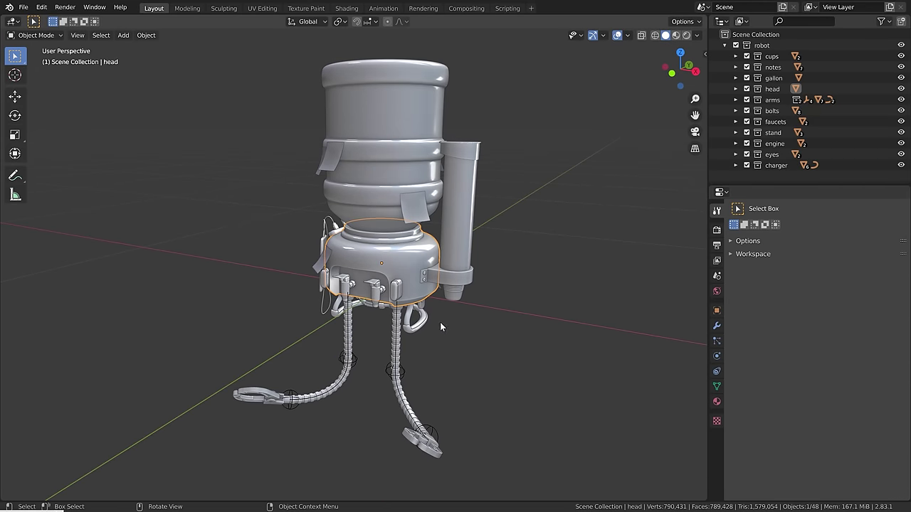
pyautogui.moveTo(293, 291); pyautogui.dragTo(366, 323, button='middle')
pyautogui.click(350, 202)
pyautogui.moveTo(289, 249); pyautogui.dragTo(344, 257, button='middle')
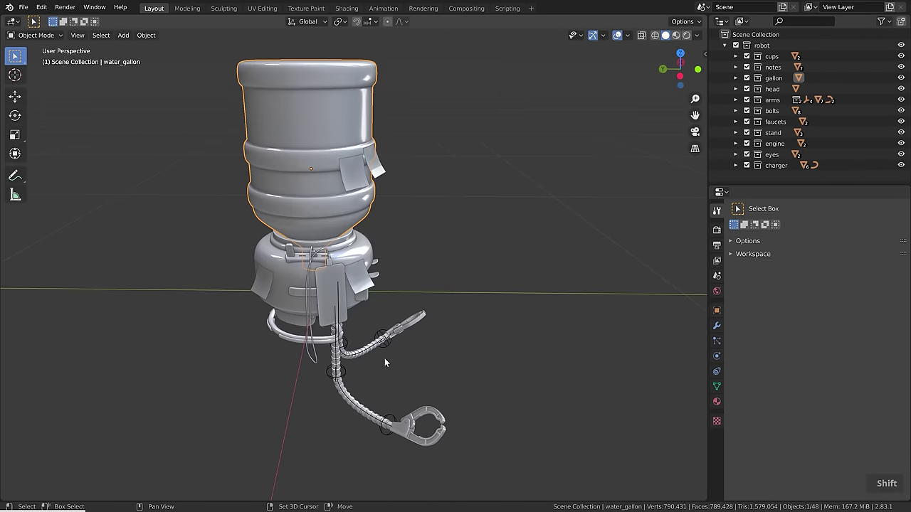
pyautogui.keyDown('shift'); pyautogui.moveTo(384, 358); pyautogui.dragTo(304, 237, button='middle'); pyautogui.keyUp('shift')
pyautogui.moveTo(341, 284); pyautogui.dragTo(278, 273, button='middle')
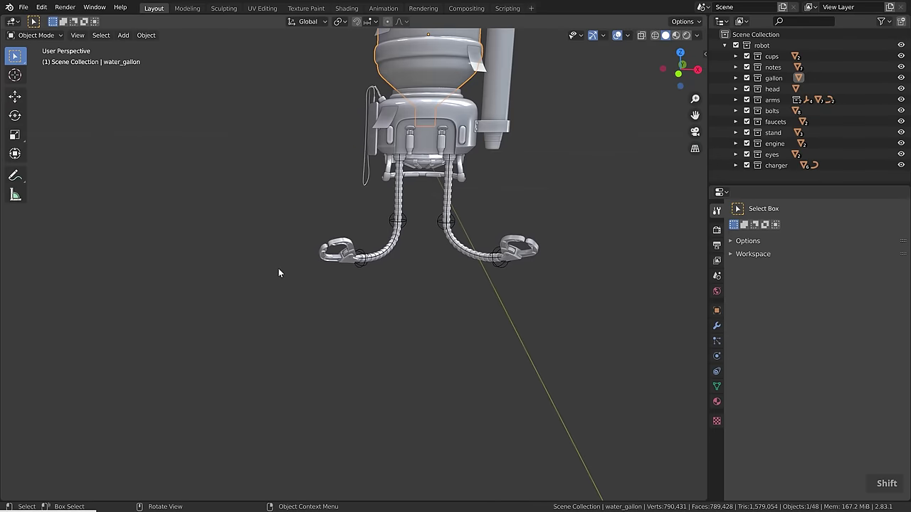
pyautogui.keyDown('shift'); pyautogui.moveTo(464, 74); pyautogui.dragTo(417, 163, button='middle'); pyautogui.keyUp('shift')
pyautogui.scroll(10, 490, 168)
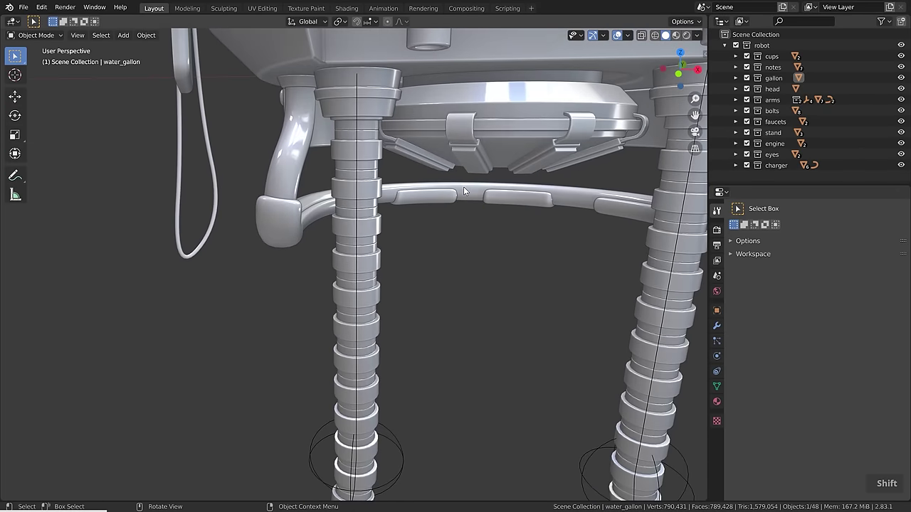
pyautogui.moveTo(463, 192); pyautogui.dragTo(650, 197, button='middle')
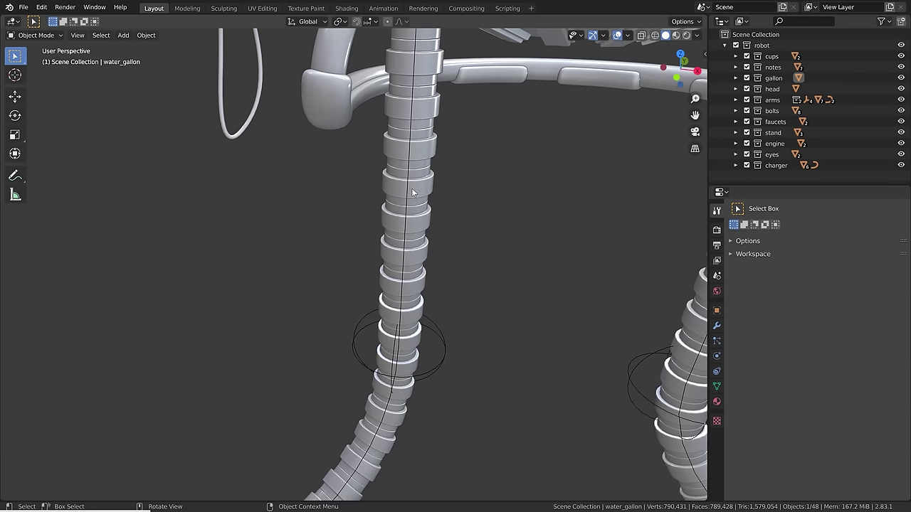
# Frame the stand protector beneath the robot, and frame the head to orbit around it.
pyautogui.click(329, 105)
pyautogui.press('KP_Decimal')
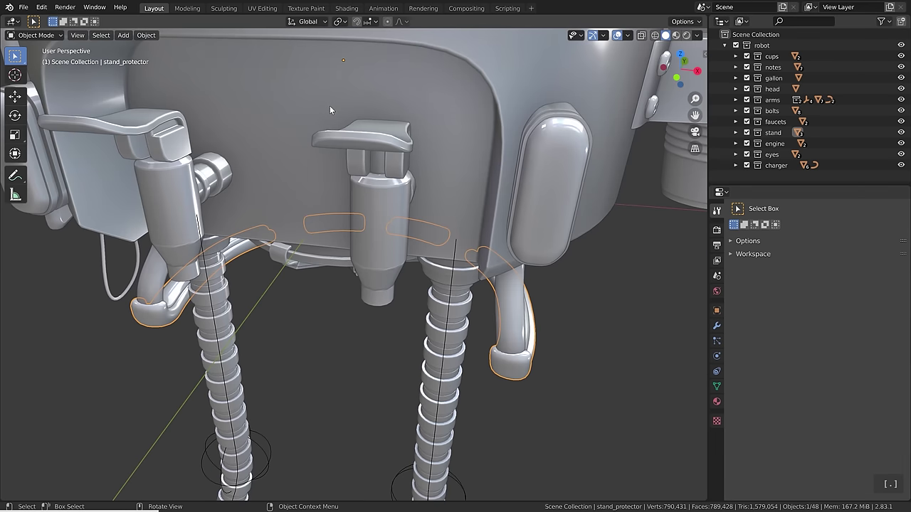
pyautogui.click(248, 102)
pyautogui.press('KP_Decimal')
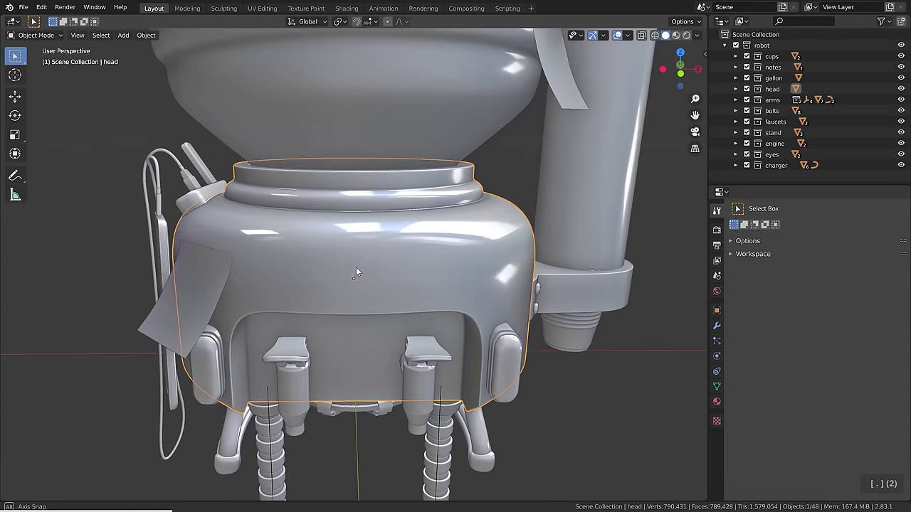
pyautogui.moveTo(356, 273); pyautogui.dragTo(313, 269, button='middle')
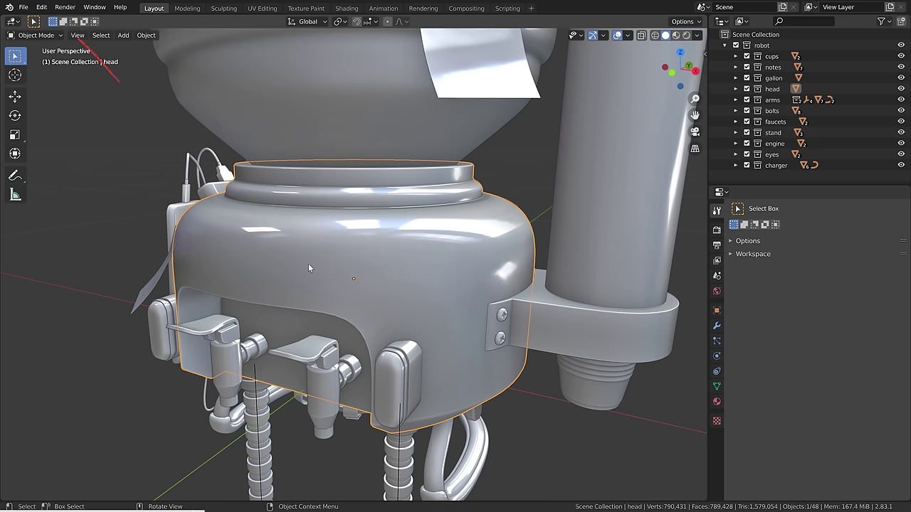
# Switch the properties area to the Preferences editor, widen it and show the Navigation settings.
pyautogui.click(41, 7)
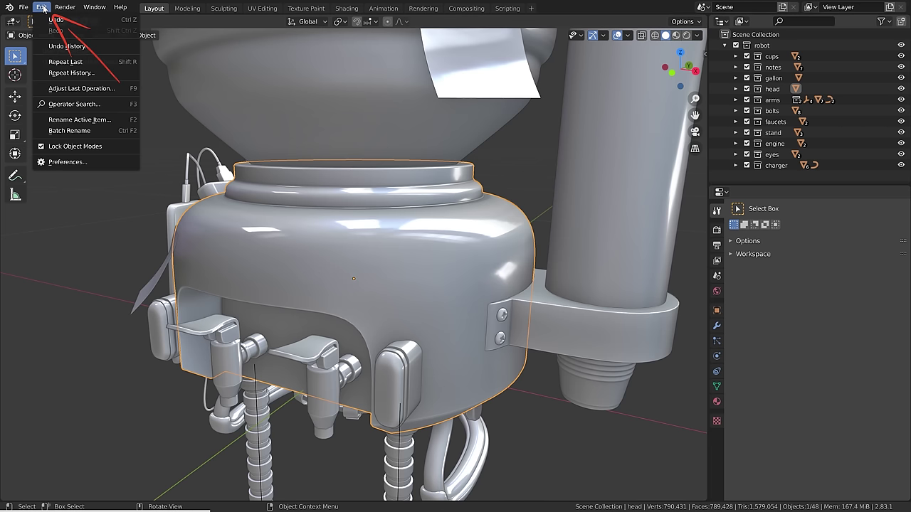
pyautogui.click(71, 162)
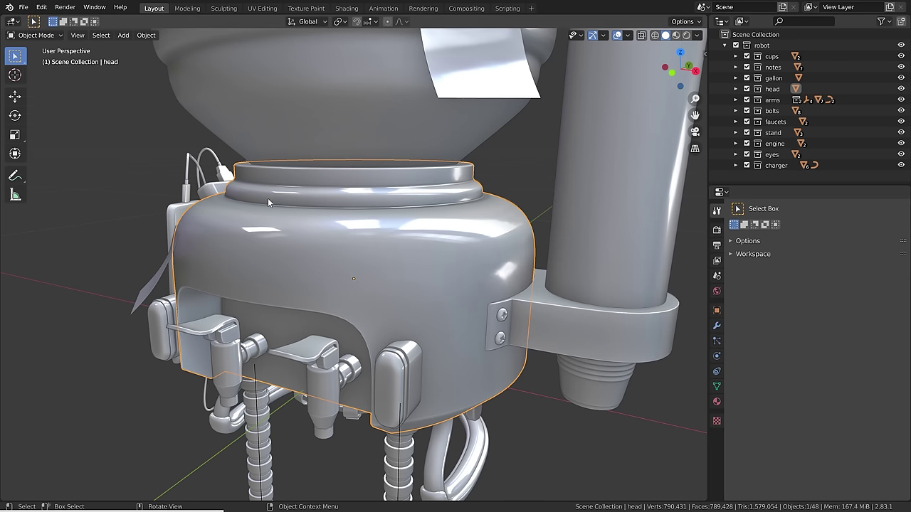
pyautogui.click(720, 192)
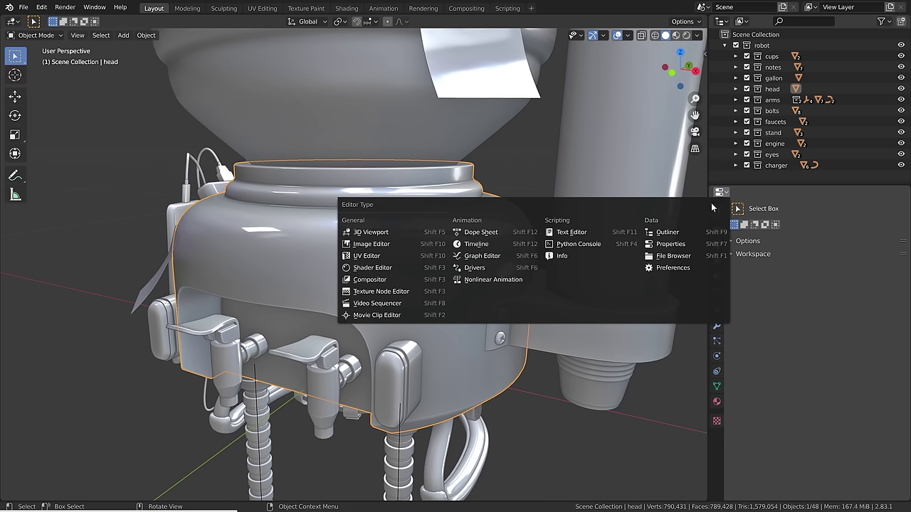
pyautogui.click(685, 267)
pyautogui.moveTo(712, 250); pyautogui.dragTo(658, 251)
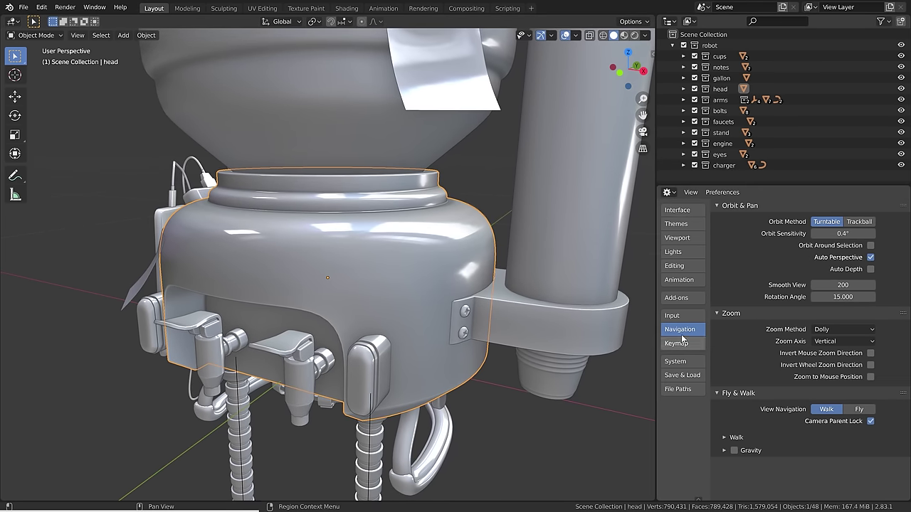
# Test the current zoom behavior by repeatedly zooming out and in on the robot.
pyautogui.scroll(-6, 347, 265)
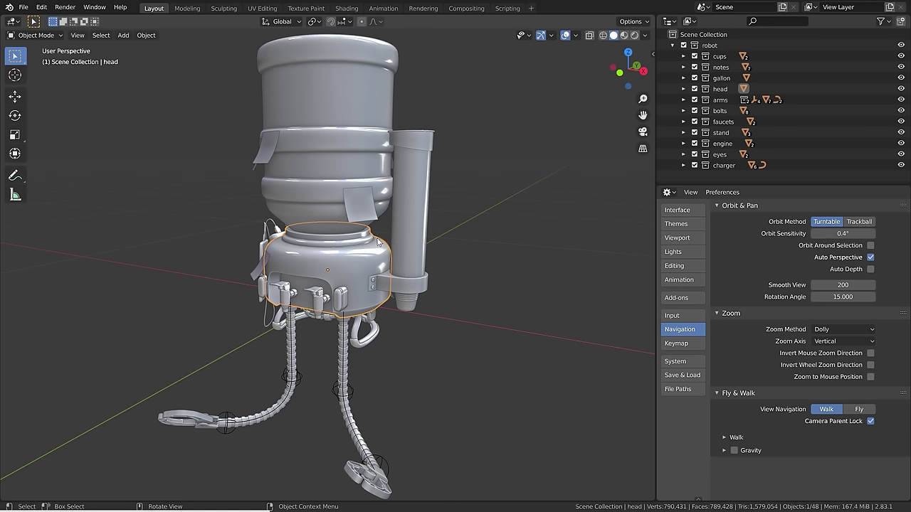
pyautogui.scroll(-3, 377, 243)
pyautogui.scroll(7, 553, 172)
pyautogui.scroll(-7, 553, 171)
pyautogui.scroll(8, 553, 172)
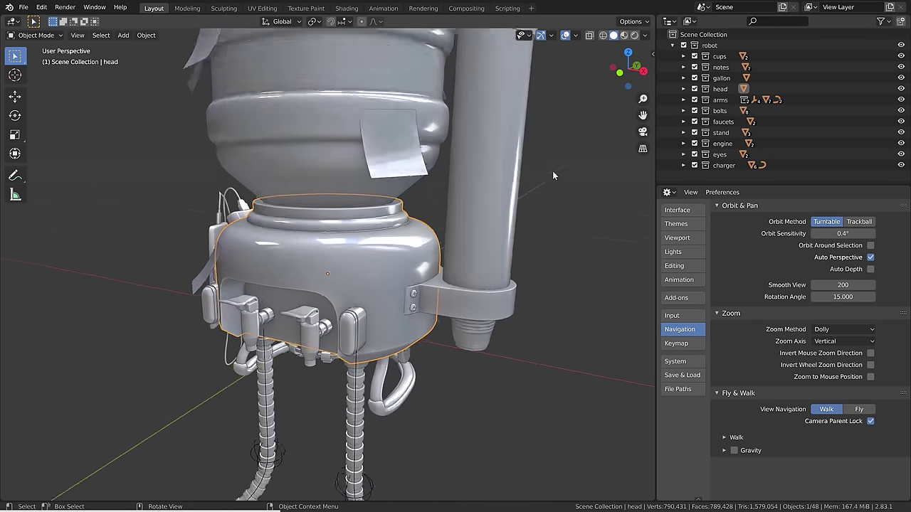
# Repeat the zoom-out and zoom-in test from different pointer positions, and enable Zoom to Mouse Position in the Navigation preferences.
pyautogui.scroll(-8, 553, 171)
pyautogui.scroll(5, 177, 146)
pyautogui.scroll(-5, 156, 235)
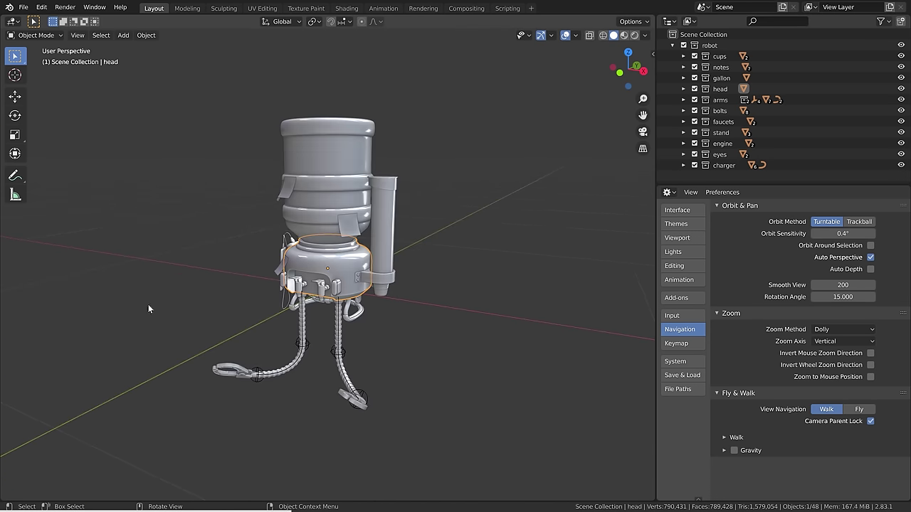
pyautogui.scroll(5, 146, 320)
pyautogui.scroll(-4, 144, 338)
pyautogui.scroll(2, 144, 342)
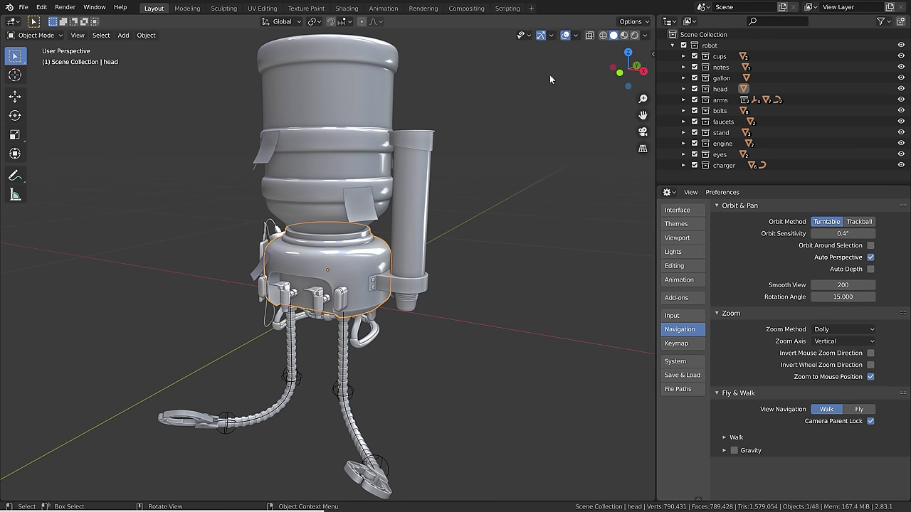
# Test zooming toward the pointer by zooming in and out at different spots around the robot.
pyautogui.scroll(5, 579, 77)
pyautogui.scroll(-5, 579, 78)
pyautogui.scroll(3, 108, 79)
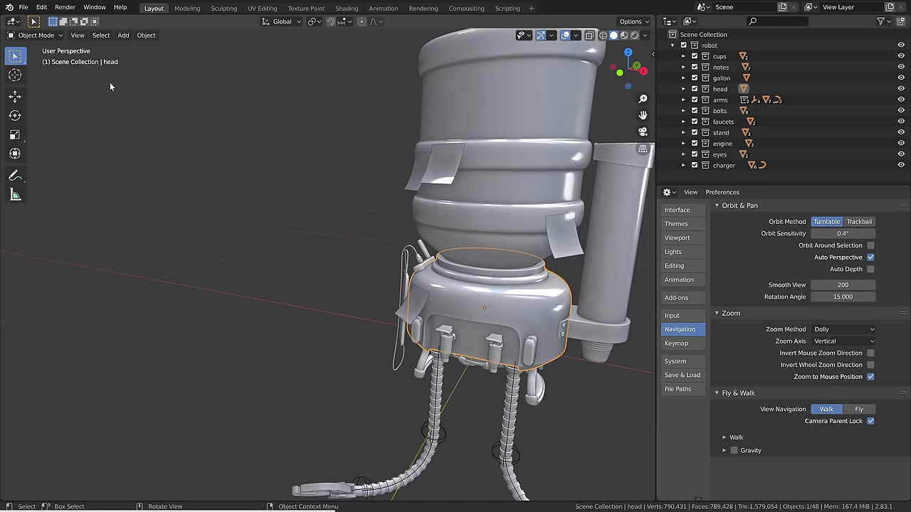
pyautogui.scroll(2, 114, 423)
pyautogui.scroll(-5, 118, 412)
pyautogui.scroll(7, 501, 437)
pyautogui.scroll(-7, 562, 427)
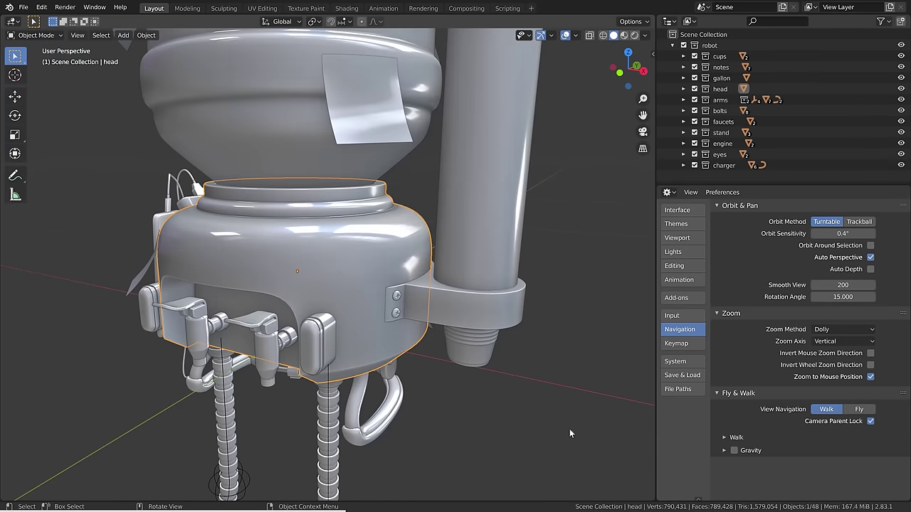
pyautogui.scroll(2, 281, 289)
pyautogui.scroll(-3, 281, 288)
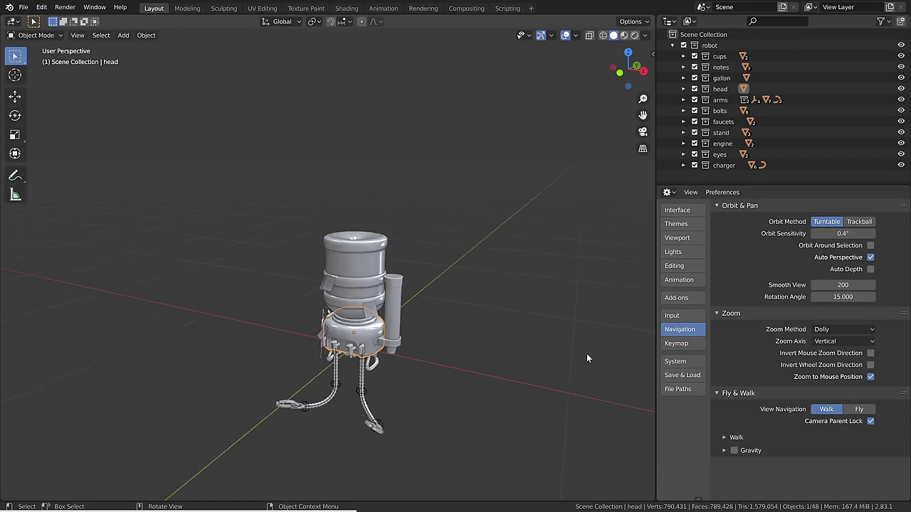
# Zoom toward the robot's arms and the upper end of the cup tube, zoom back out, and enable Auto Depth.
pyautogui.scroll(3, 469, 366)
pyautogui.scroll(3, 130, 183)
pyautogui.scroll(-3, 131, 185)
pyautogui.scroll(4, 132, 186)
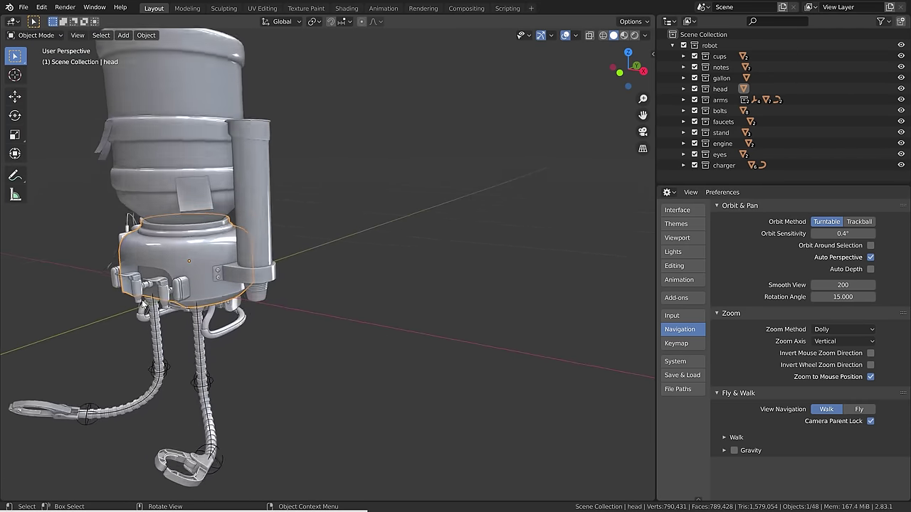
pyautogui.scroll(-6, 129, 262)
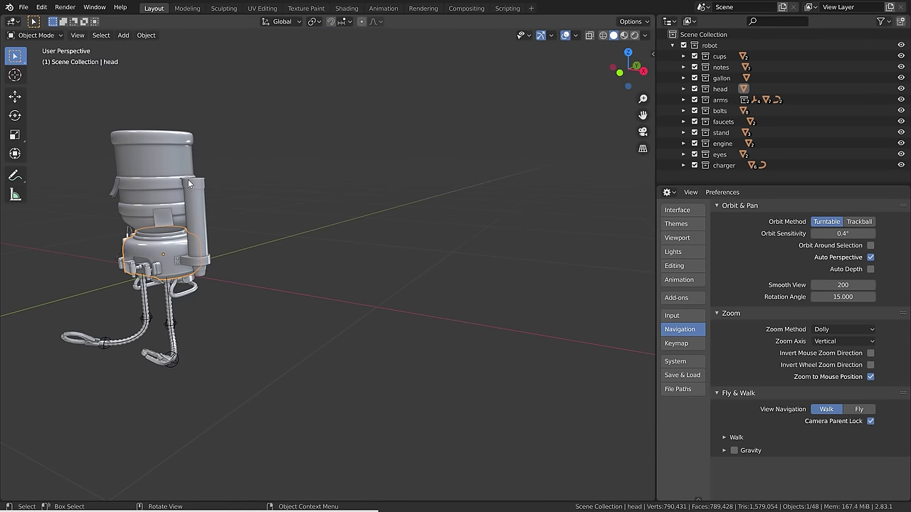
pyautogui.scroll(6, 196, 182)
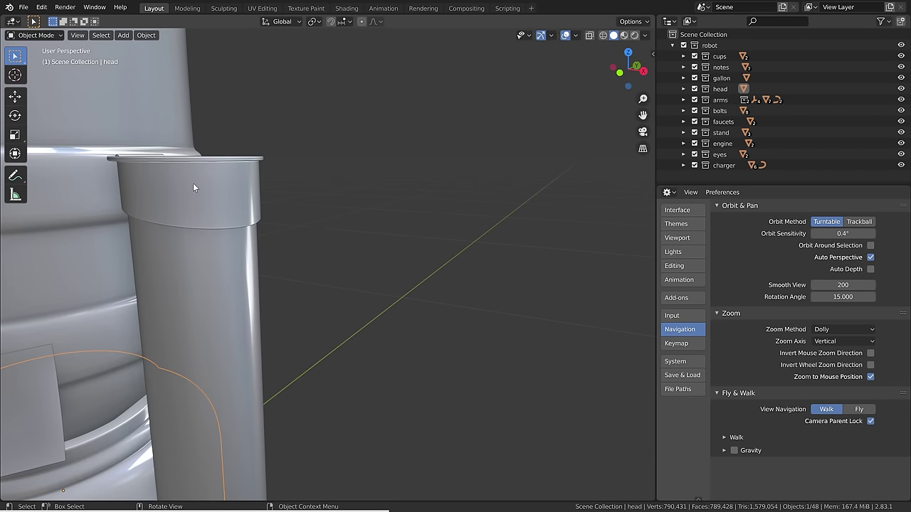
pyautogui.scroll(-6, 192, 183)
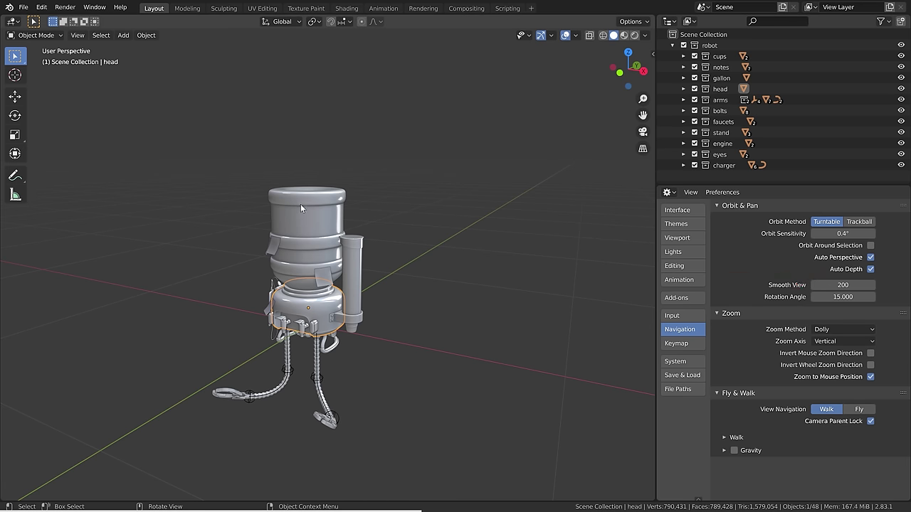
# Test Auto Depth by zooming closely into the water gallon, the head's neck, the cup tube and the faucet, and back out.
pyautogui.scroll(8, 300, 191)
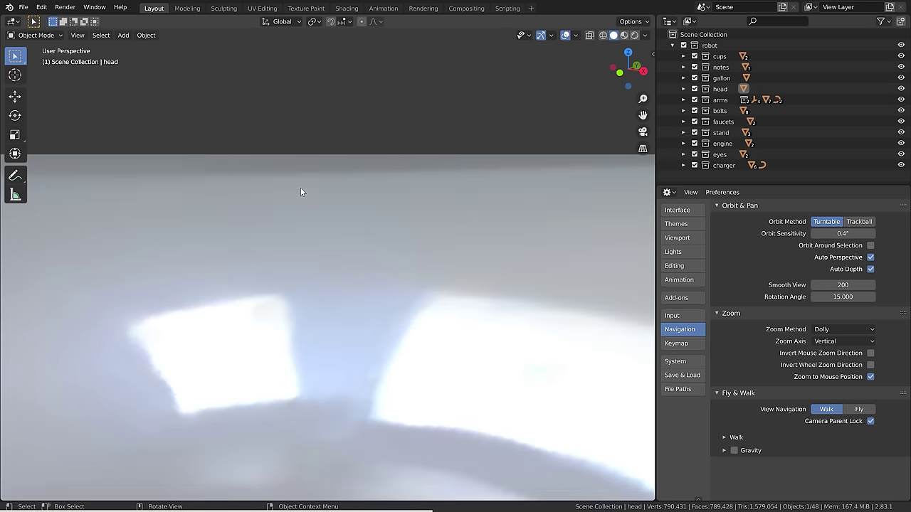
pyautogui.scroll(-5, 300, 192)
pyautogui.scroll(10, 300, 188)
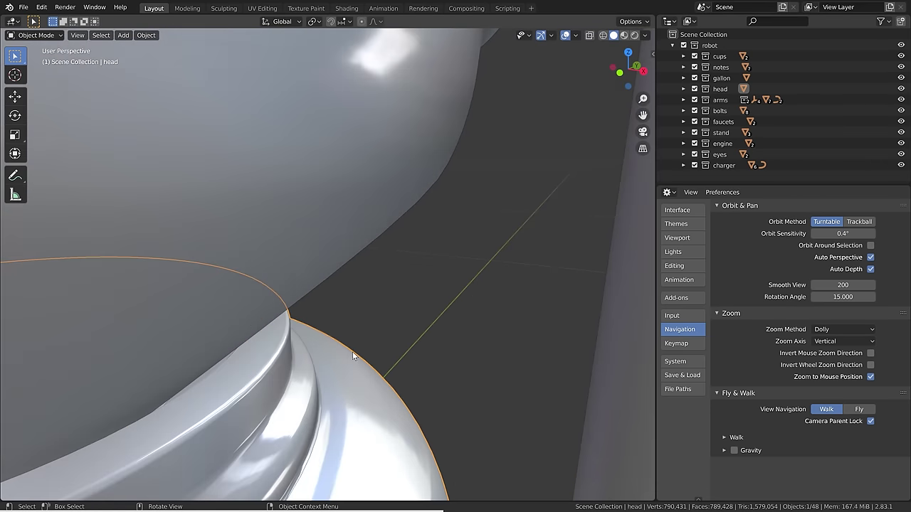
pyautogui.scroll(-10, 284, 319)
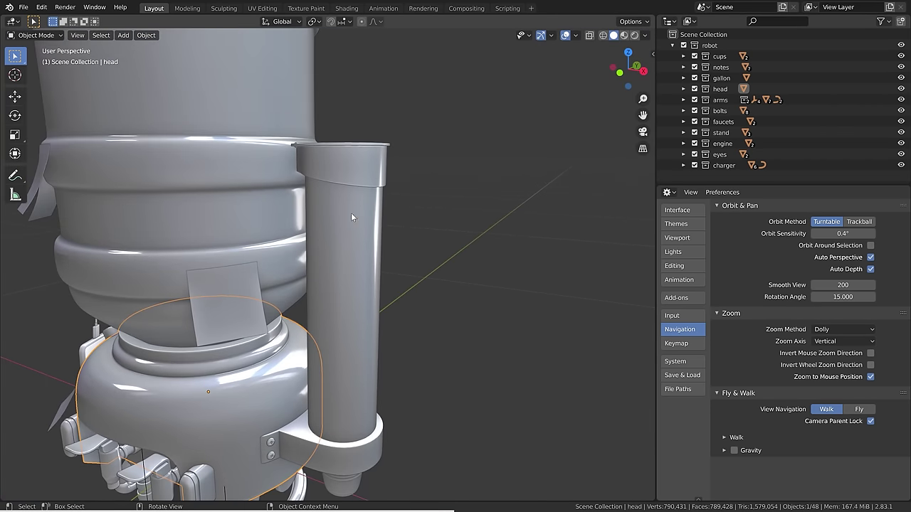
pyautogui.scroll(3, 365, 153)
pyautogui.scroll(2, 366, 153)
pyautogui.scroll(-10, 369, 176)
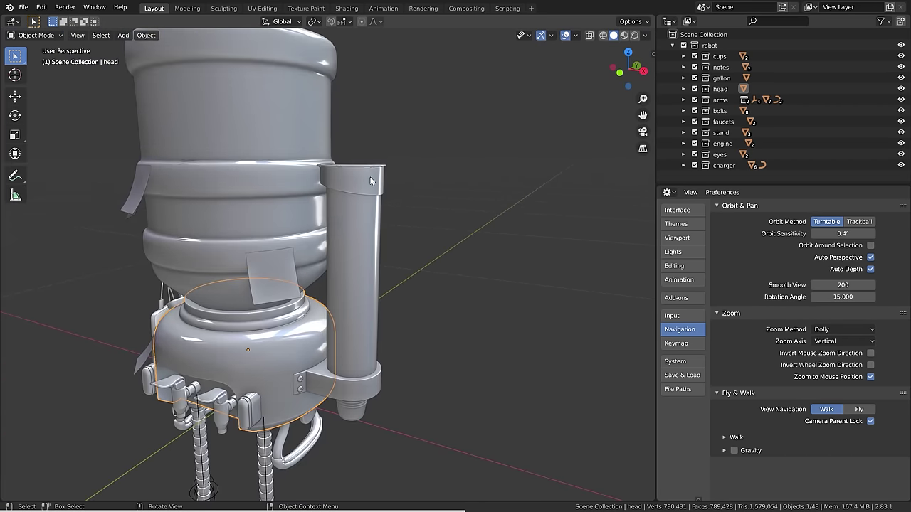
pyautogui.scroll(12, 238, 332)
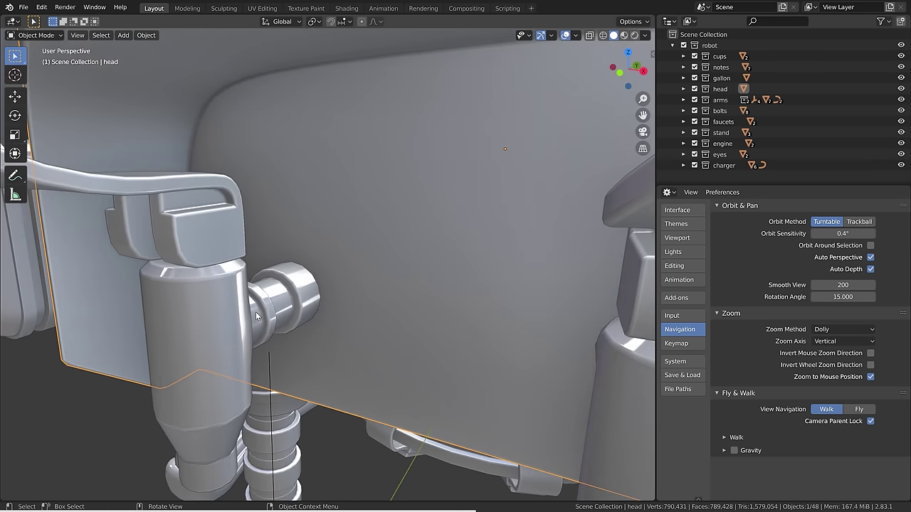
pyautogui.scroll(-10, 273, 314)
pyautogui.scroll(4, 253, 155)
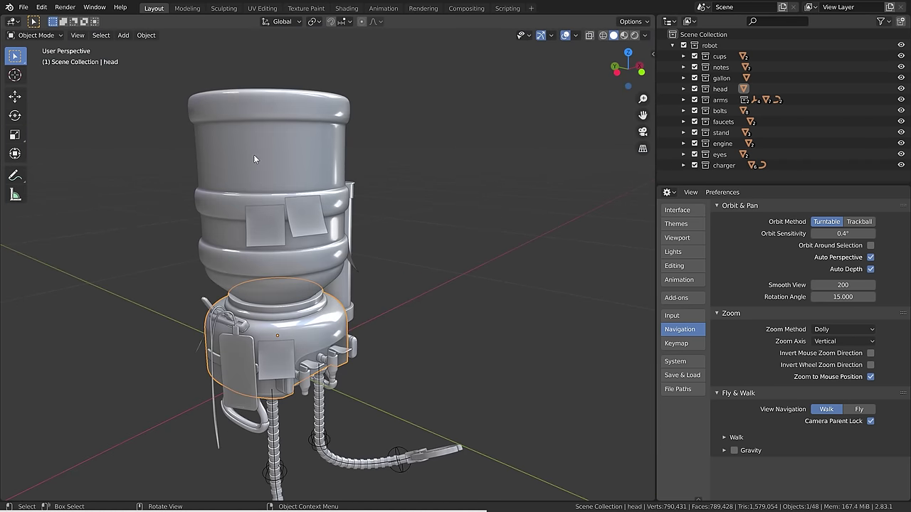
# Orbit and zoom on the water gallon to test Auto Depth, and enable Orbit Around Selection.
pyautogui.moveTo(253, 155); pyautogui.dragTo(335, 196, button='middle')
pyautogui.scroll(8, 148, 80)
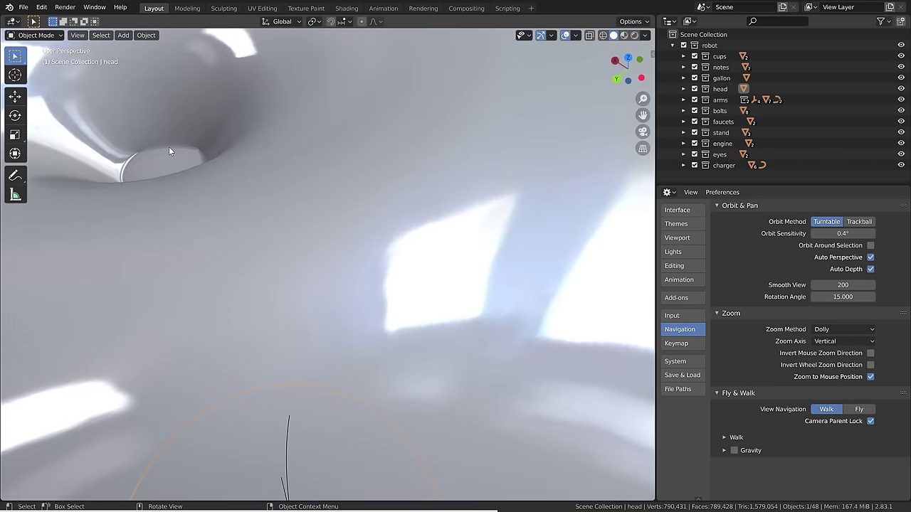
pyautogui.scroll(-3, 168, 146)
pyautogui.scroll(-6, 169, 146)
pyautogui.moveTo(170, 150); pyautogui.dragTo(131, 213, button='middle')
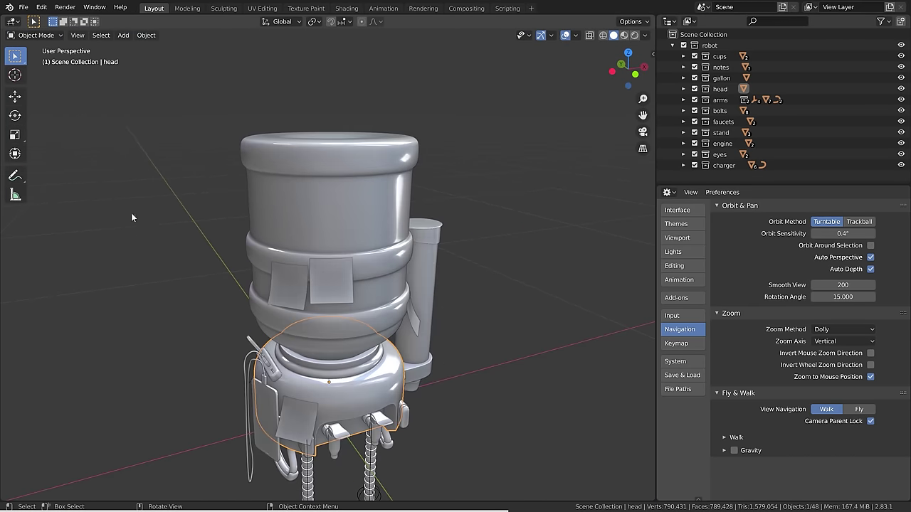
pyautogui.scroll(3, 308, 355)
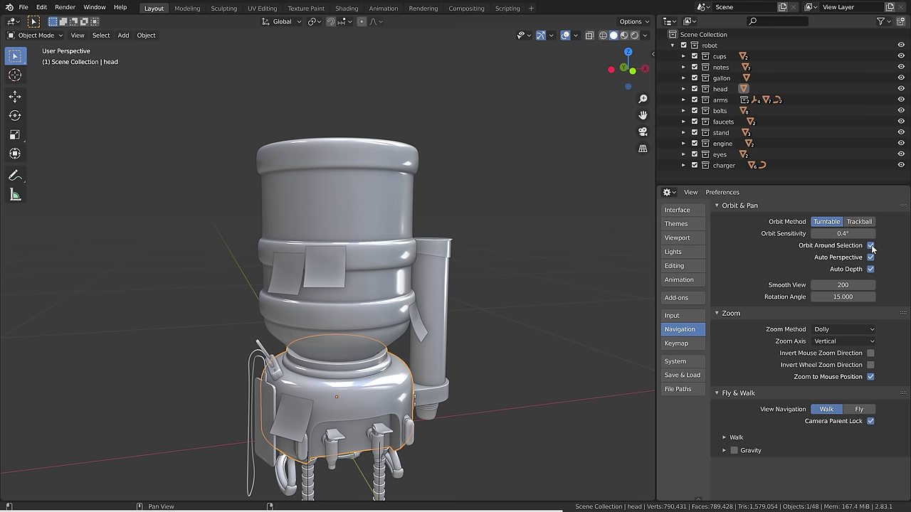
# Test selection-based orbiting by selecting the water gallon, the head and the plastic cups in turn.
pyautogui.click(368, 236)
pyautogui.moveTo(553, 291); pyautogui.dragTo(481, 287, button='middle')
pyautogui.click(378, 374)
pyautogui.click(454, 435)
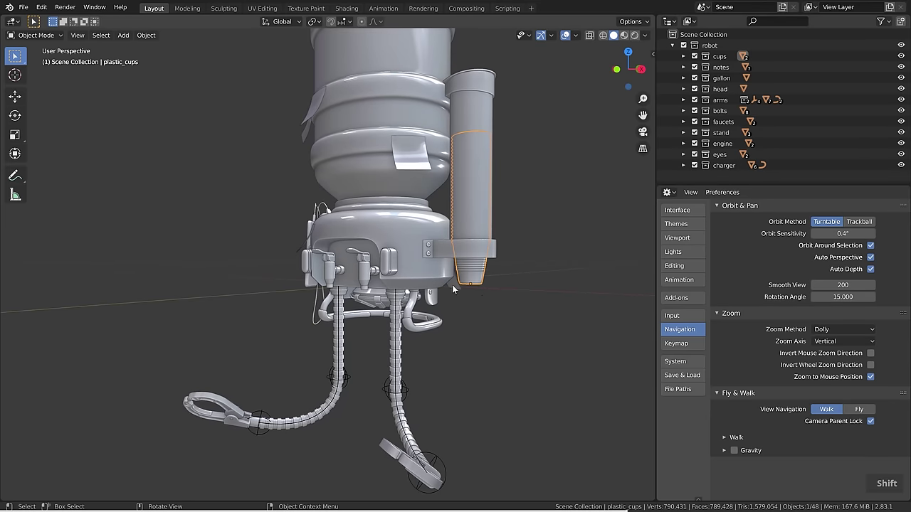
# Zoom in on the gripper hand and try orbiting it while the plastic cups are selected.
pyautogui.keyDown('shift'); pyautogui.moveTo(380, 365); pyautogui.dragTo(469, 279, button='middle'); pyautogui.keyUp('shift')
pyautogui.scroll(4, 312, 341)
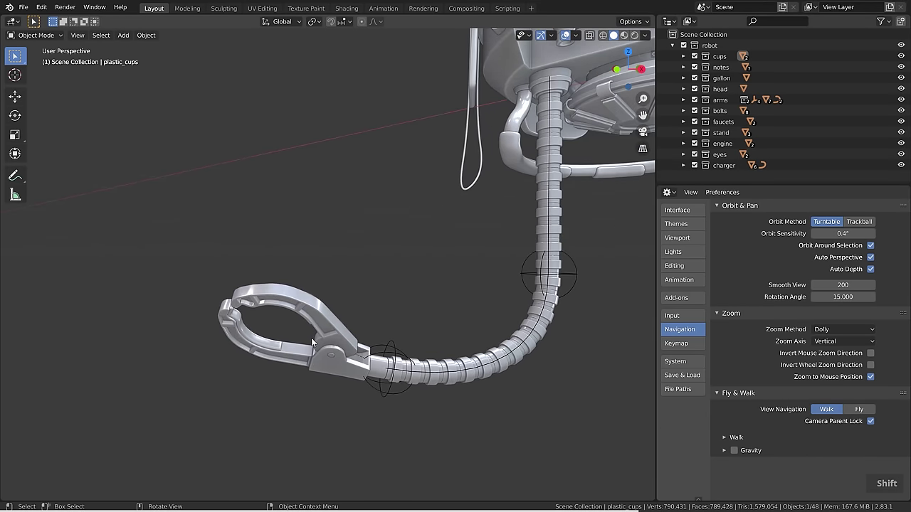
pyautogui.scroll(4, 312, 338)
pyautogui.moveTo(335, 338)
pyautogui.mouseDown(button='middle')
pyautogui.moveTo(349, 338)
pyautogui.moveTo(321, 338)
pyautogui.moveTo(390, 330)
pyautogui.moveTo(294, 334)
pyautogui.moveTo(343, 335)
pyautogui.moveTo(331, 334)
pyautogui.mouseUp(button='middle')
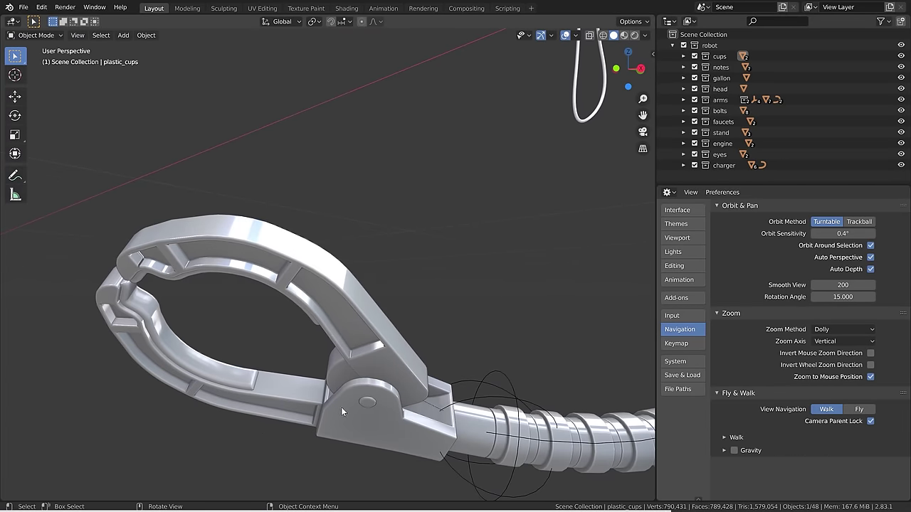
# Select the gripper's upper finger and orbit around it, and do the same with the head.
pyautogui.click(335, 285)
pyautogui.moveTo(336, 285); pyautogui.dragTo(509, 308, button='middle')
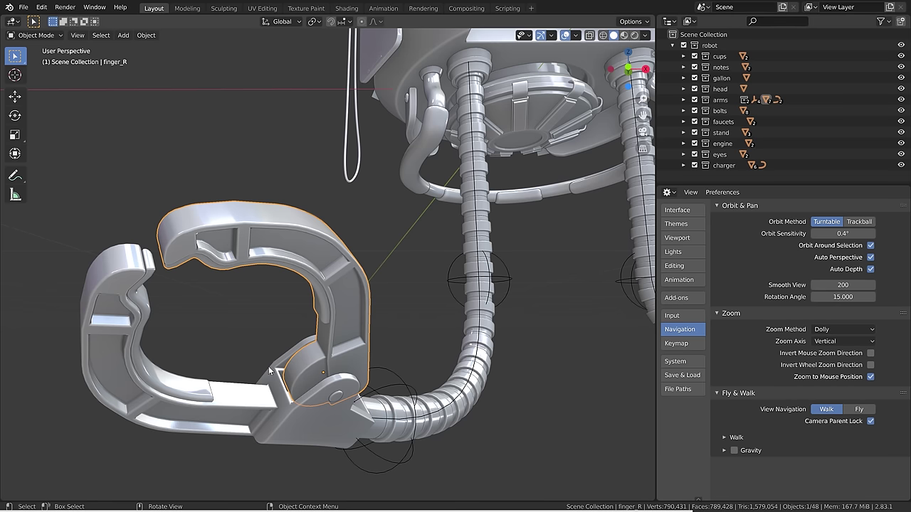
pyautogui.moveTo(338, 328); pyautogui.dragTo(334, 305, button='middle')
pyautogui.click(510, 280)
pyautogui.moveTo(504, 185); pyautogui.dragTo(342, 265, button='middle')
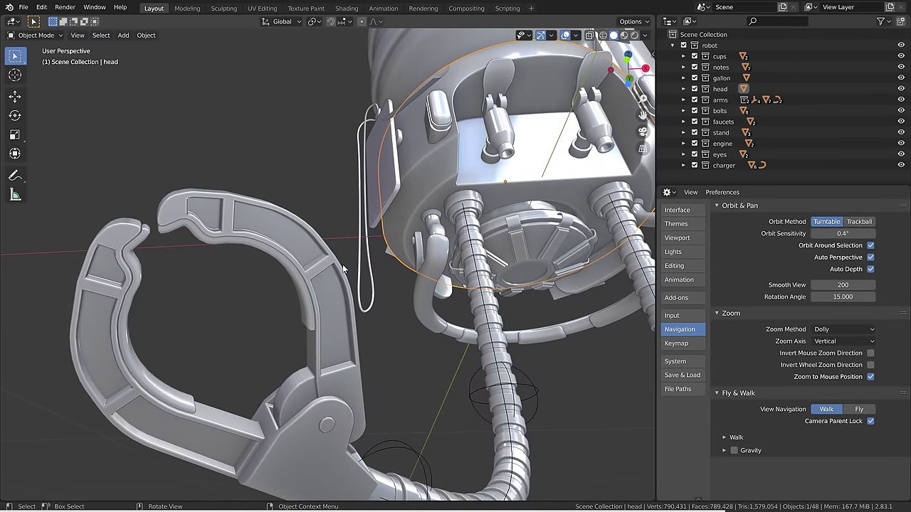
# Turn off Orbit Around Selection and orbit the view around the gripper hand for comparison.
pyautogui.click(876, 244)
pyautogui.moveTo(370, 306); pyautogui.dragTo(307, 403, button='middle')
pyautogui.scroll(-3, 282, 391)
pyautogui.keyDown('shift'); pyautogui.moveTo(307, 402); pyautogui.dragTo(198, 169, button='middle'); pyautogui.keyUp('shift')
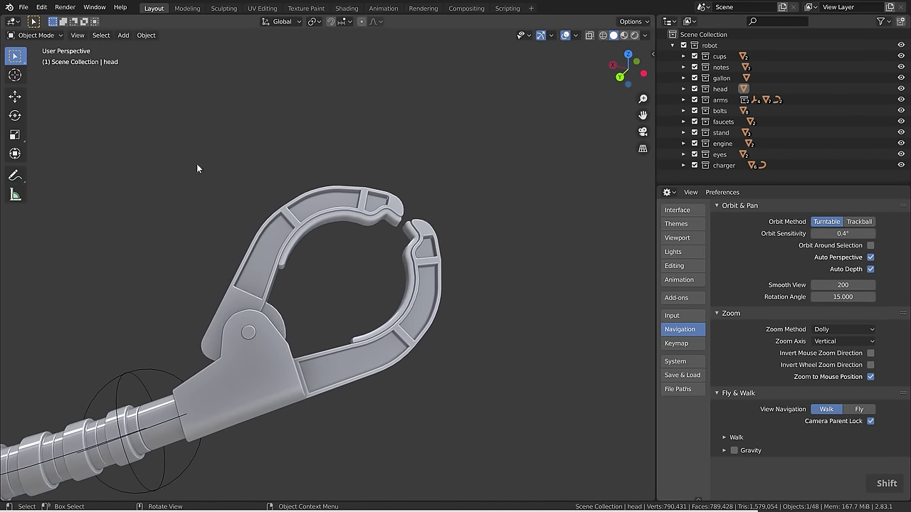
pyautogui.moveTo(420, 369); pyautogui.dragTo(395, 307, button='middle')
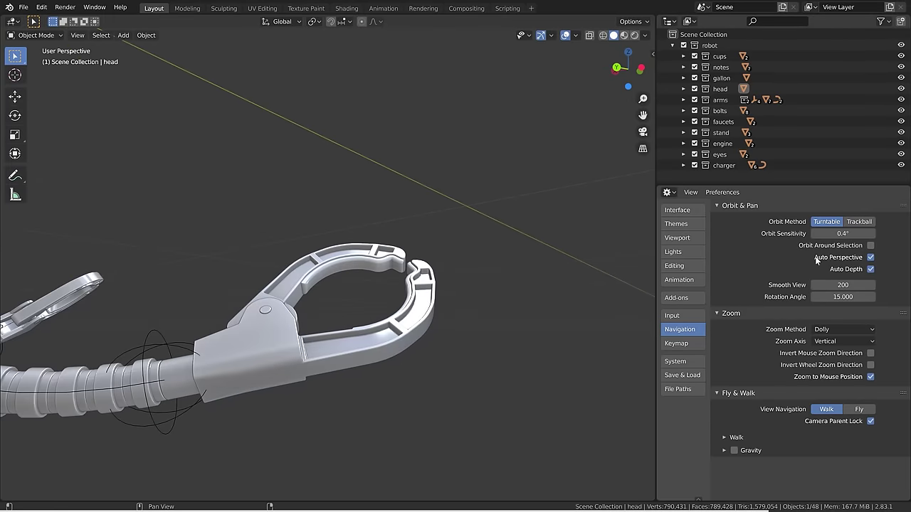
# Turn Orbit Around Selection back on, test the orbit, and zoom out to the robot.
pyautogui.click(870, 245)
pyautogui.moveTo(370, 256); pyautogui.dragTo(307, 268, button='middle')
pyautogui.scroll(-6, 307, 268)
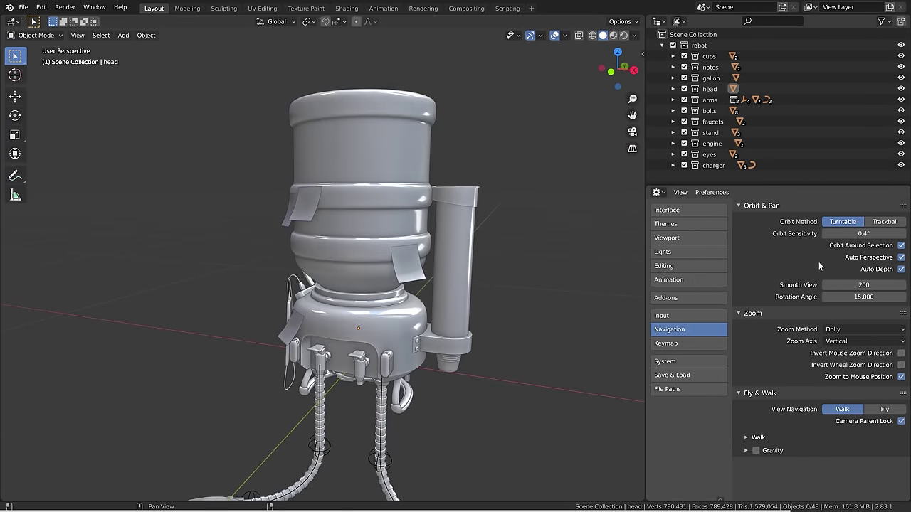
# Enter Edit Mode on the water gallon, select three faces around its upper body, and orbit around them.
pyautogui.click(371, 156)
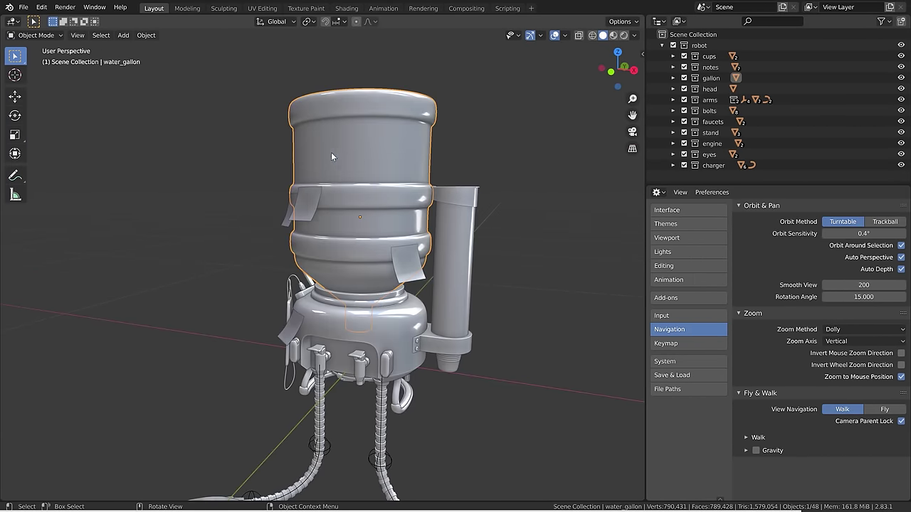
pyautogui.press('Tab')
pyautogui.scroll(2, 395, 135)
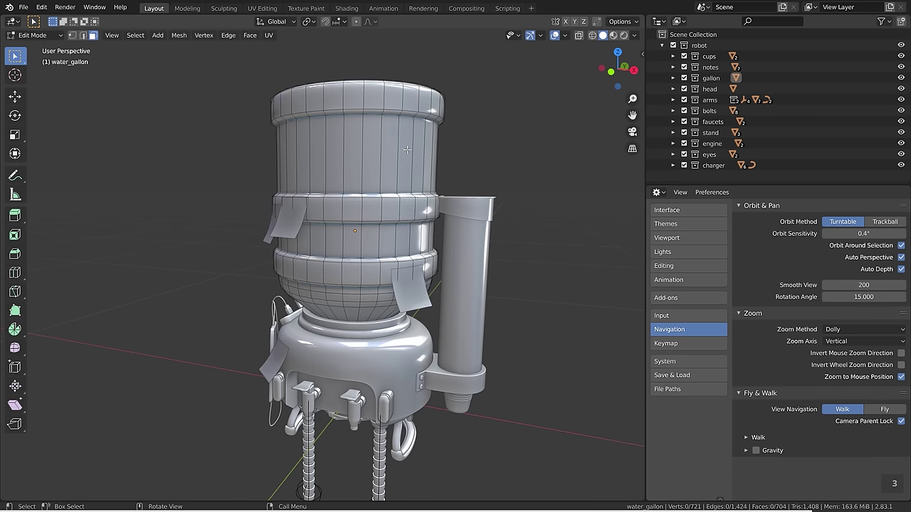
pyautogui.click(407, 150)
pyautogui.moveTo(458, 162)
pyautogui.mouseDown(button='middle')
pyautogui.moveTo(456, 214)
pyautogui.moveTo(469, 178)
pyautogui.moveTo(458, 151)
pyautogui.mouseUp(button='middle')
pyautogui.click(285, 154)
pyautogui.keyDown('shift'); pyautogui.click(391, 152); pyautogui.keyUp('shift')
pyautogui.keyDown('shift'); pyautogui.click(320, 149); pyautogui.keyUp('shift')
pyautogui.moveTo(350, 137); pyautogui.dragTo(444, 165, button='middle')
# Switch the water gallon to Sculpt Mode and set the SculptDraw brush radius to 129 px.
pyautogui.hotkey('ctrl', 'Tab')
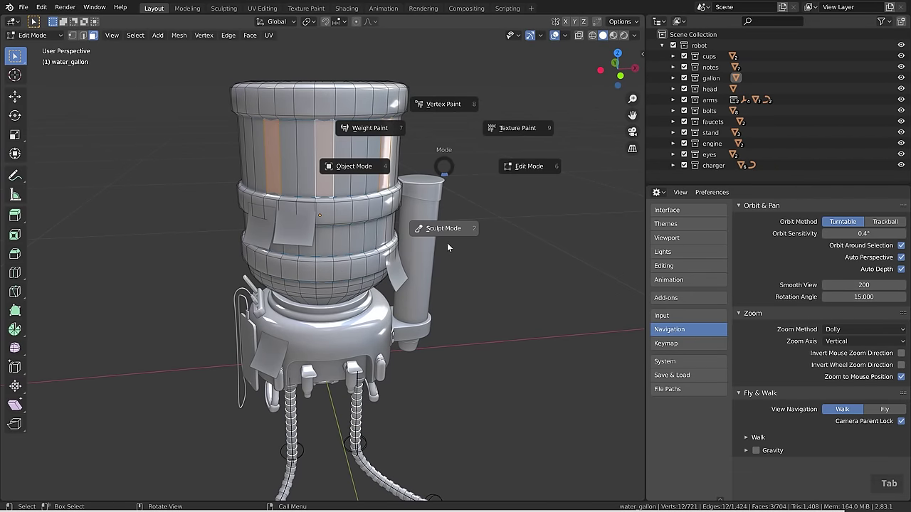
pyautogui.click(448, 244)
pyautogui.click(528, 21)
pyautogui.keyDown('shift'); pyautogui.moveTo(372, 148); pyautogui.dragTo(404, 230, button='middle'); pyautogui.keyUp('shift')
pyautogui.press('f')
pyautogui.click(417, 234)
# Sculpt a few short strokes on the water gallon's upper rim, orbiting around the strokes between them.
pyautogui.moveTo(413, 179)
pyautogui.mouseDown()
pyautogui.moveTo(419, 193)
pyautogui.moveTo(418, 174)
pyautogui.mouseUp()
pyautogui.click(418, 173)
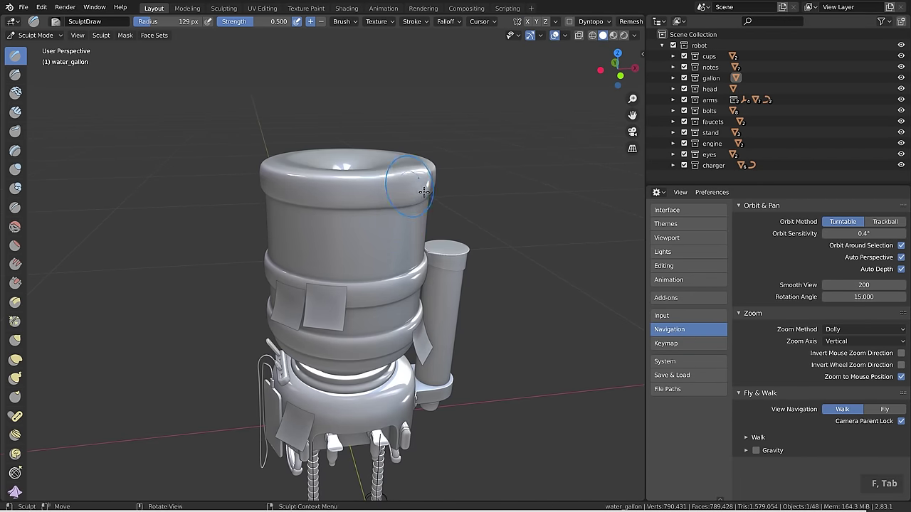
pyautogui.moveTo(442, 192)
pyautogui.mouseDown(button='middle')
pyautogui.moveTo(387, 170)
pyautogui.moveTo(233, 206)
pyautogui.mouseUp(button='middle')
pyautogui.moveTo(282, 180); pyautogui.dragTo(284, 175)
pyautogui.moveTo(285, 174)
pyautogui.mouseDown(button='middle')
pyautogui.moveTo(311, 204)
pyautogui.moveTo(278, 267)
pyautogui.moveTo(299, 160)
pyautogui.moveTo(309, 163)
pyautogui.mouseUp(button='middle')
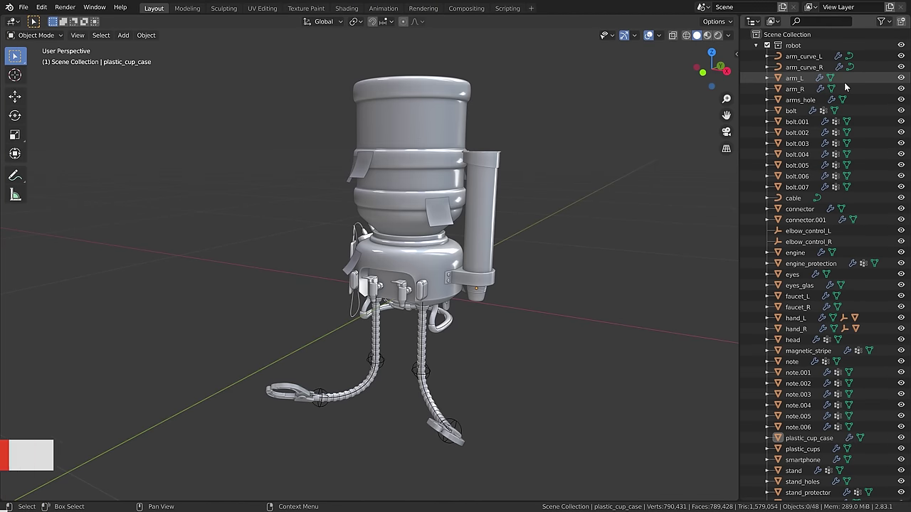
# Frame the robot's head and select it together with the water gallon and the plastic cup case.
pyautogui.scroll(-2, 871, 167)
pyautogui.scroll(2, 870, 166)
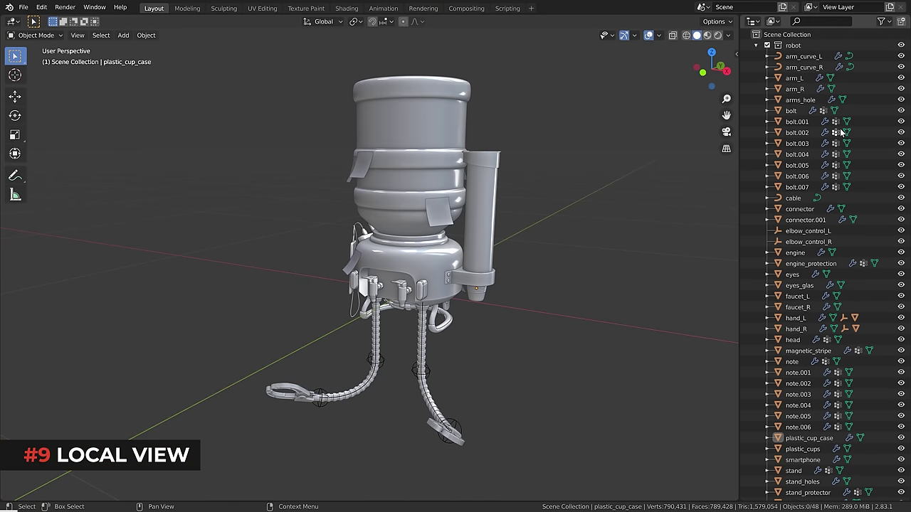
pyautogui.click(402, 270)
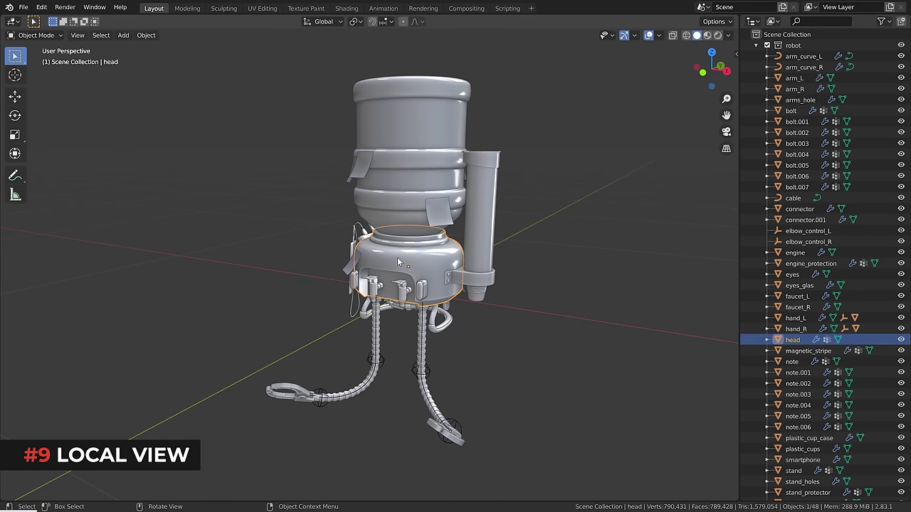
pyautogui.press('KP_Decimal')
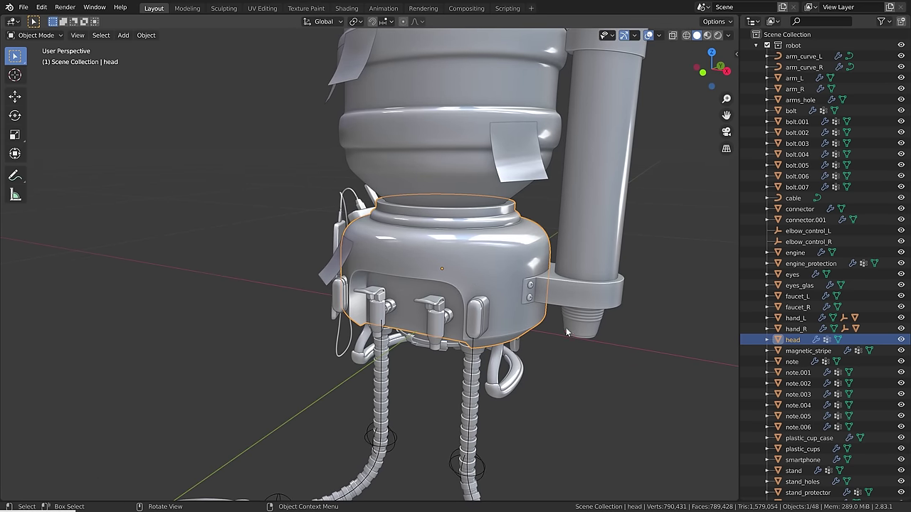
pyautogui.keyDown('shift'); pyautogui.click(425, 149); pyautogui.keyUp('shift')
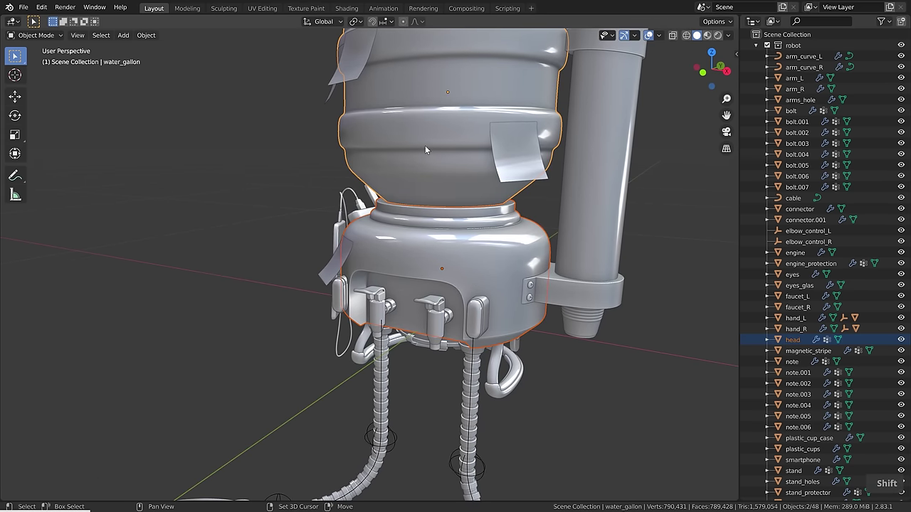
pyautogui.keyDown('shift'); pyautogui.click(591, 158); pyautogui.keyUp('shift')
pyautogui.moveTo(591, 158); pyautogui.dragTo(646, 245, button='middle')
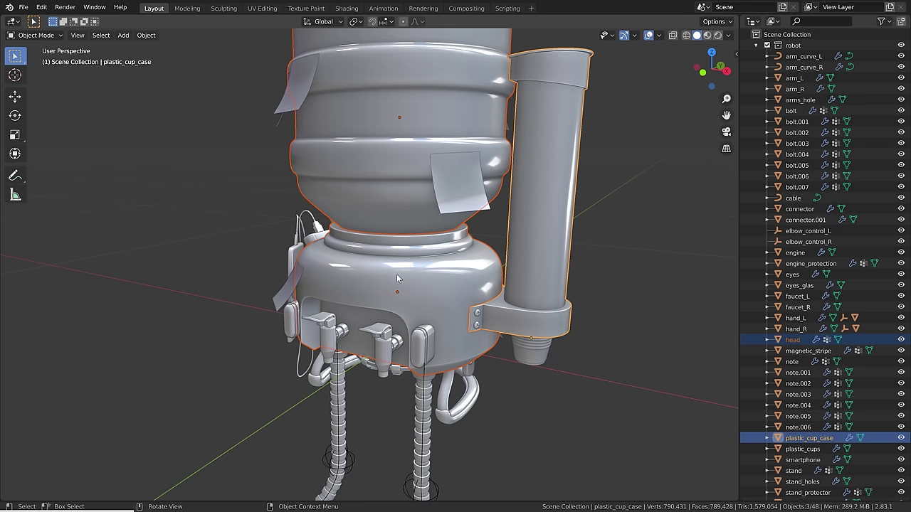
# Try hiding the three selected objects, undo it, and try hiding everything else by inverting the selection.
pyautogui.press('h')
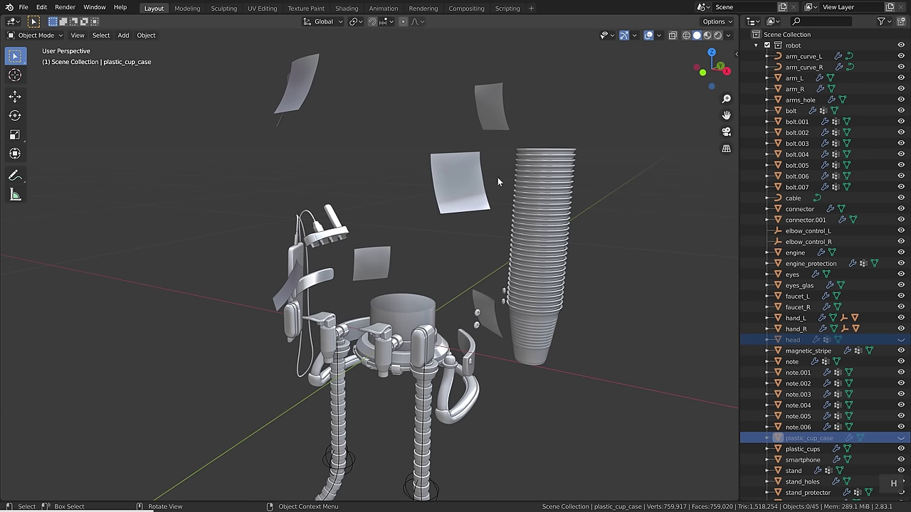
pyautogui.hotkey('ctrl', 'z')
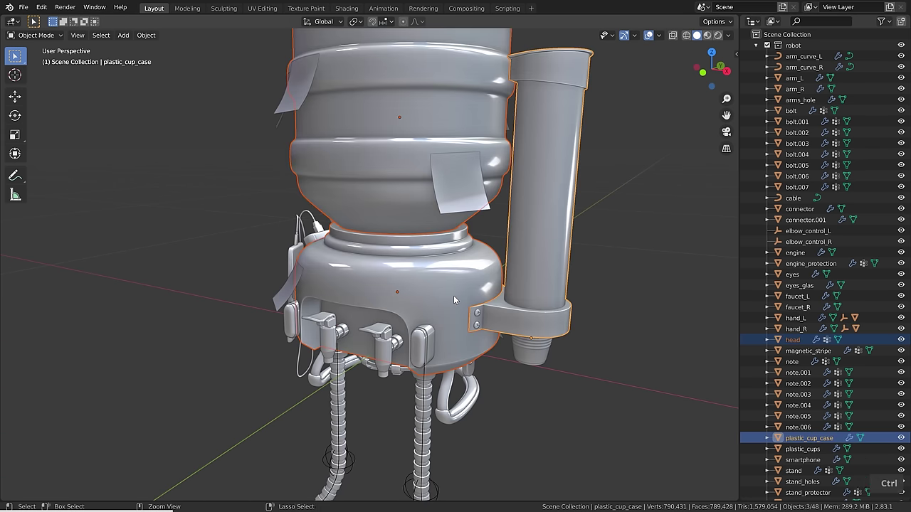
pyautogui.hotkey('ctrl', 'i')
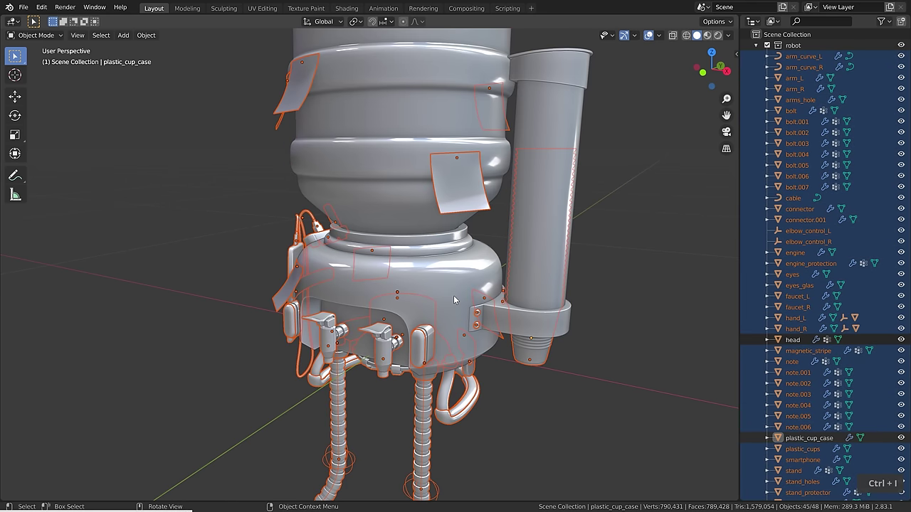
pyautogui.press('h')
pyautogui.hotkey('ctrl', 'z')
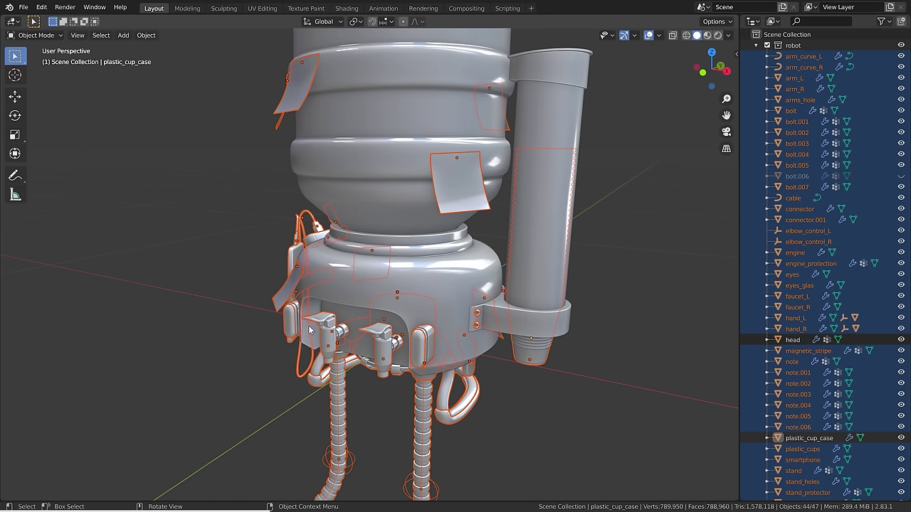
# Clear the selection, switch individual objects' visibility in the outliner, and reveal all hidden objects with nothing selected.
pyautogui.press('a')
pyautogui.press('a')
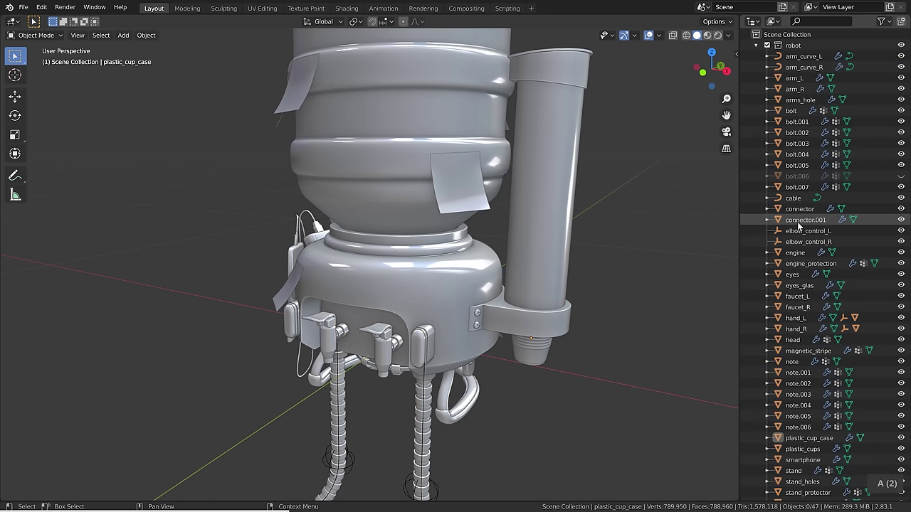
pyautogui.click(901, 176)
pyautogui.moveTo(901, 56); pyautogui.dragTo(901, 449)
pyautogui.click(902, 276)
pyautogui.click(902, 276)
pyautogui.hotkey('alt', 'h')
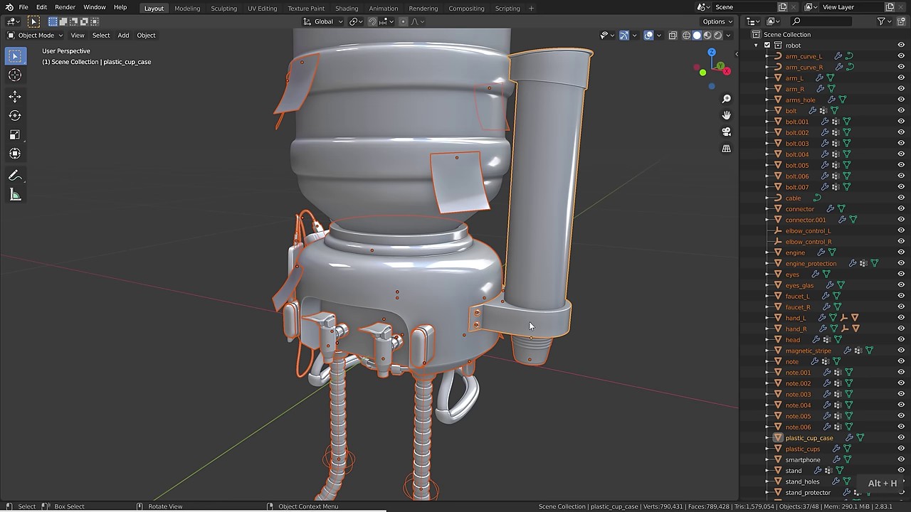
pyautogui.hotkey('alt', 'a')
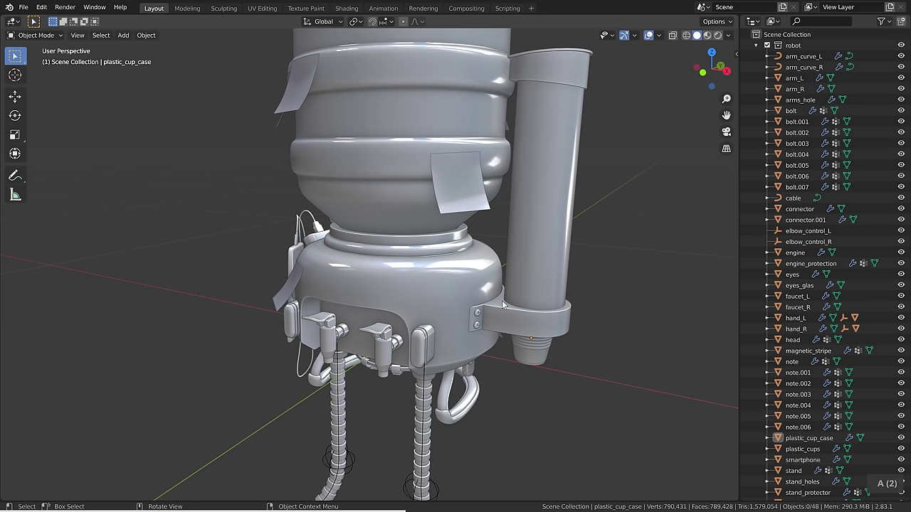
# Isolate the head, water gallon and plastic cup case in Local View, orbit around them, and return to the full scene.
pyautogui.click(417, 283)
pyautogui.keyDown('shift'); pyautogui.click(379, 173); pyautogui.keyUp('shift')
pyautogui.keyDown('shift'); pyautogui.click(546, 180); pyautogui.keyUp('shift')
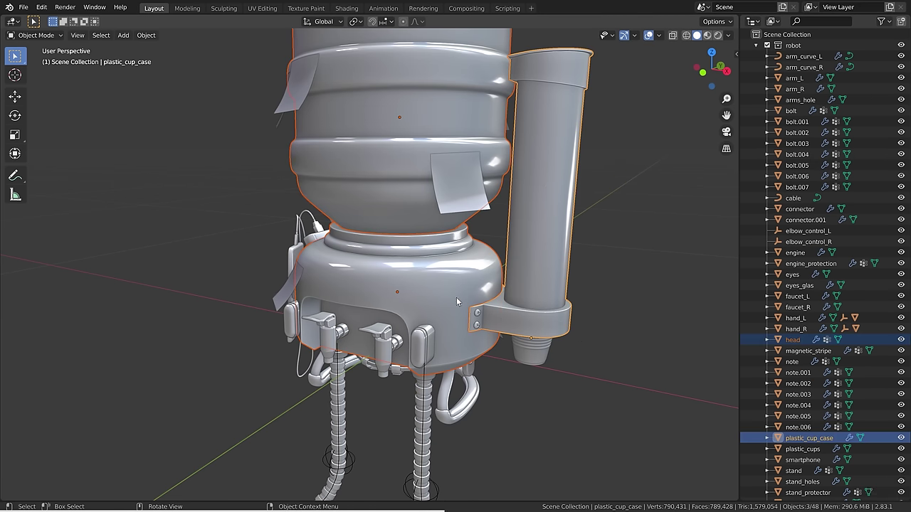
pyautogui.press('KP_Divide')
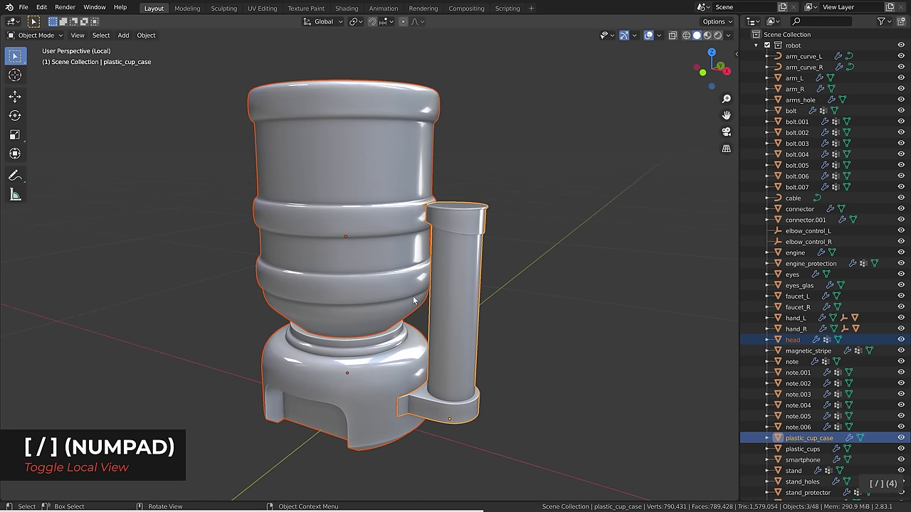
pyautogui.moveTo(414, 300); pyautogui.dragTo(343, 360, button='middle')
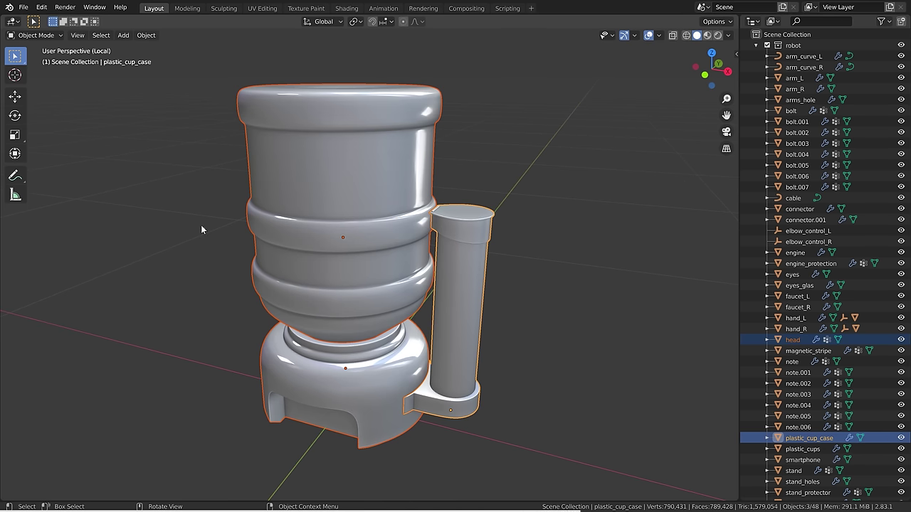
pyautogui.press('/')
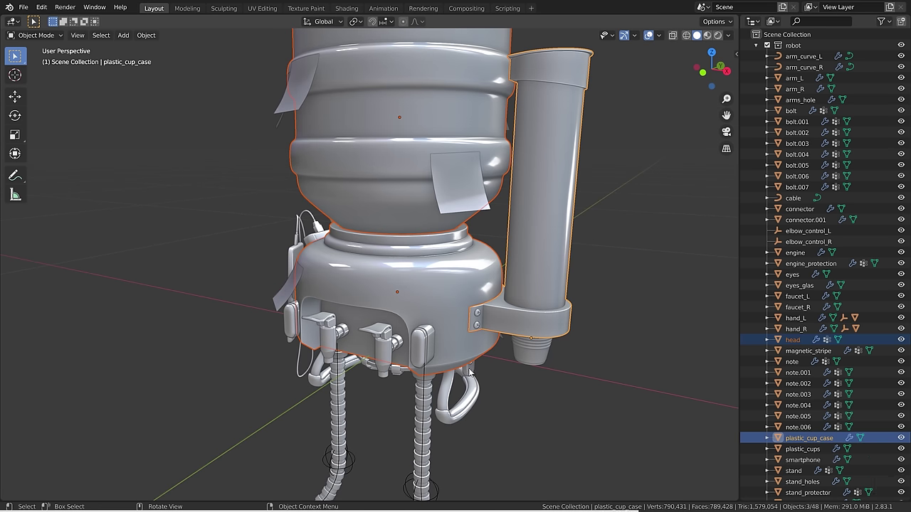
# Toggle Local View on again for the same three objects and exit it.
pyautogui.click(77, 35)
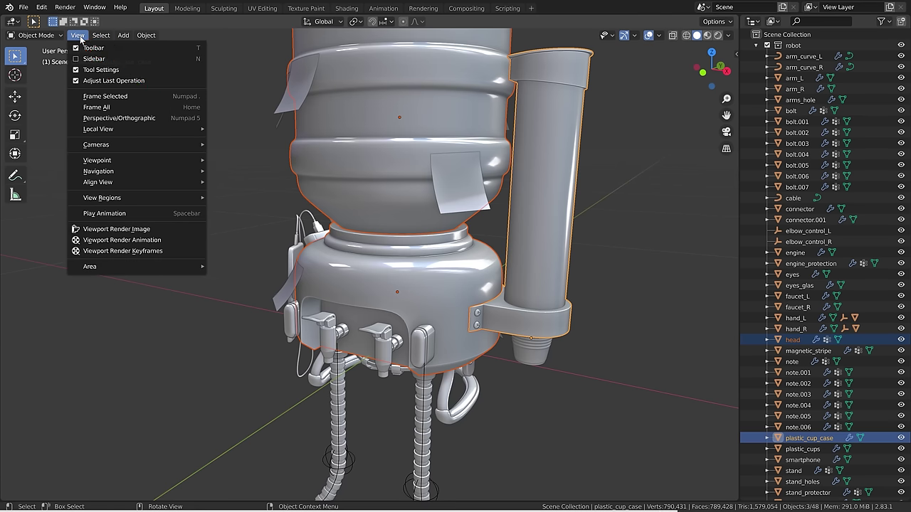
pyautogui.moveTo(119, 132)
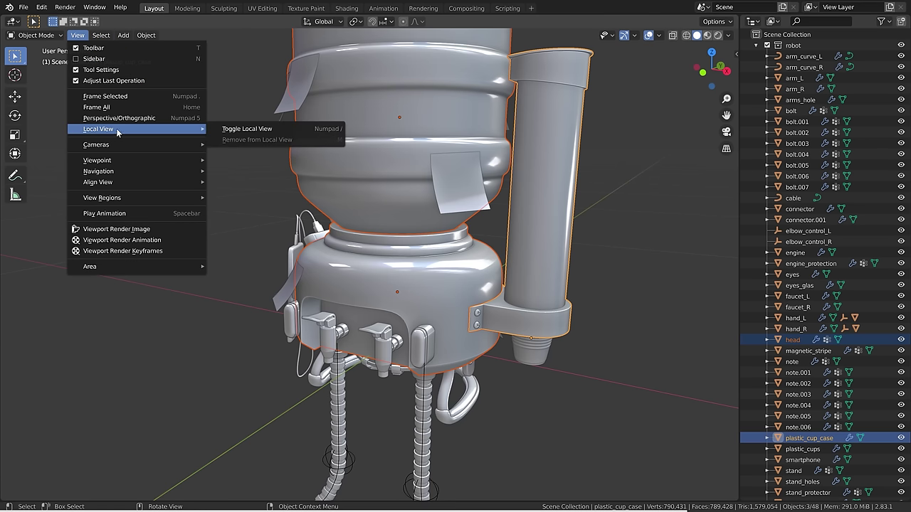
pyautogui.click(241, 131)
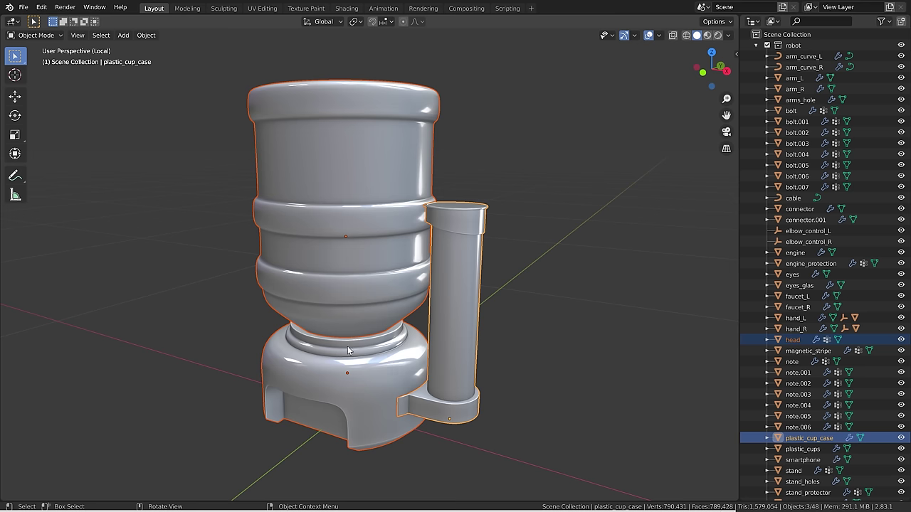
pyautogui.press('KP_Divide')
# Isolate only the head and plastic cup case in Local View, and remove the cup case from it.
pyautogui.keyDown('shift'); pyautogui.click(434, 280); pyautogui.keyUp('shift')
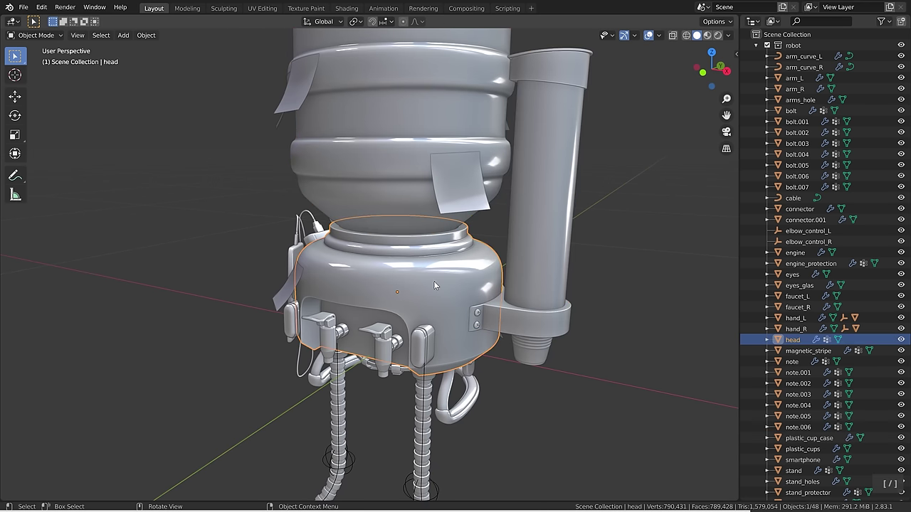
pyautogui.keyDown('shift'); pyautogui.click(542, 212); pyautogui.keyUp('shift')
pyautogui.press('KP_Divide')
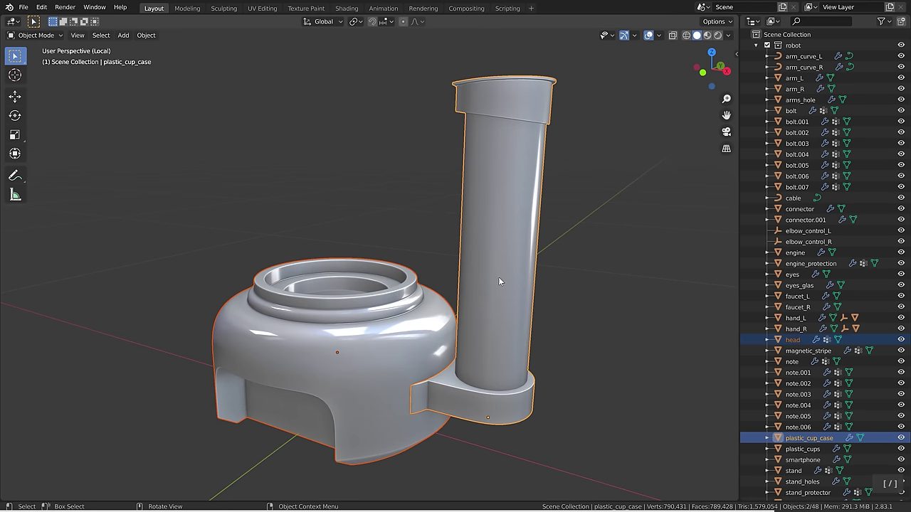
pyautogui.click(521, 281)
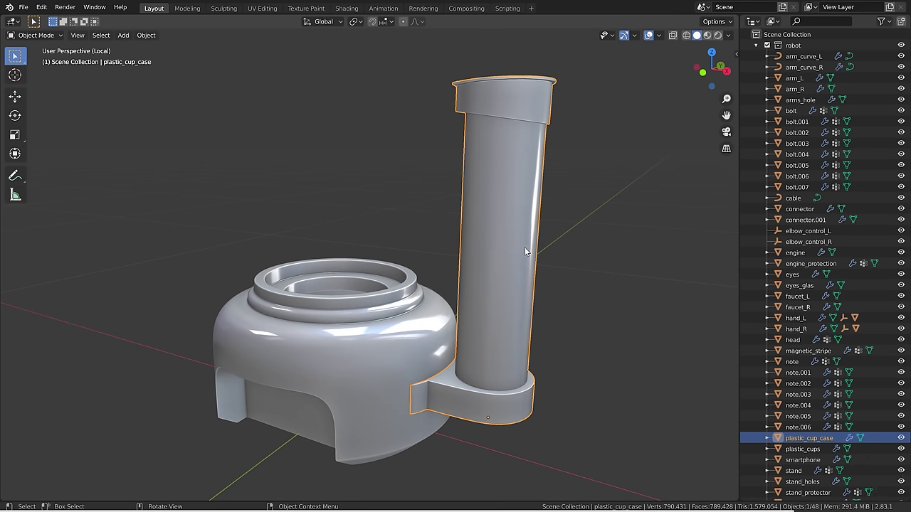
pyautogui.press('m')
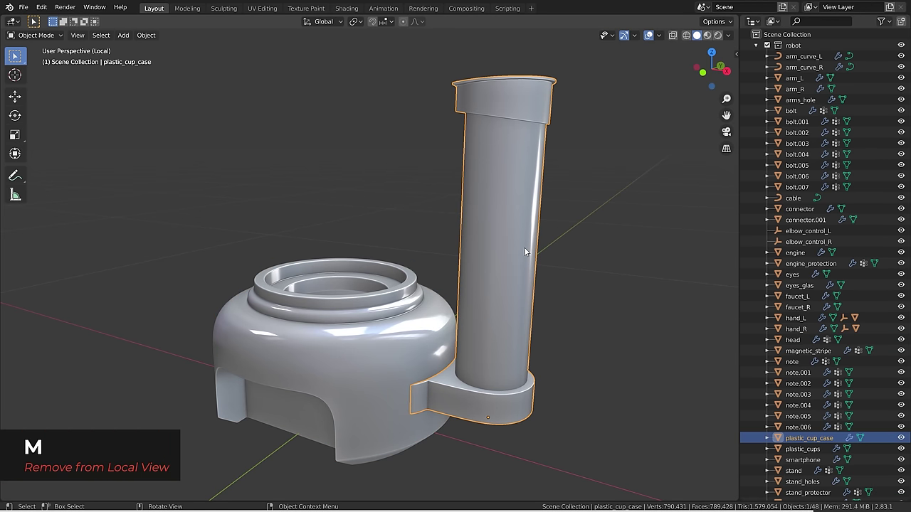
pyautogui.click(565, 249)
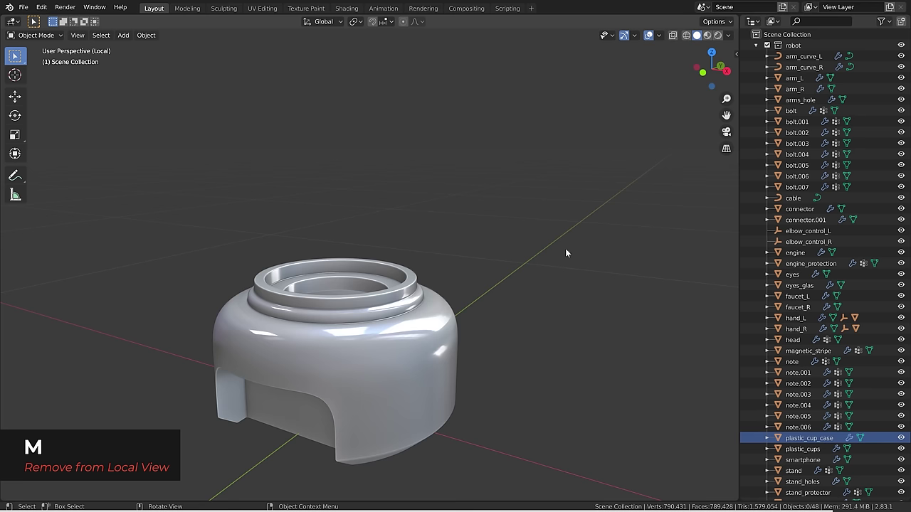
# Select the head and apply Remove from Local View to it.
pyautogui.click(398, 334)
pyautogui.click(75, 35)
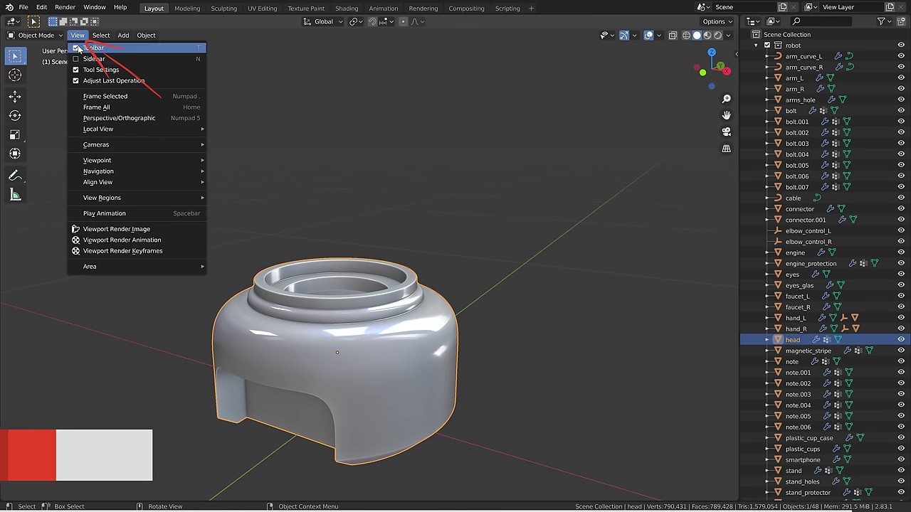
pyautogui.moveTo(199, 128)
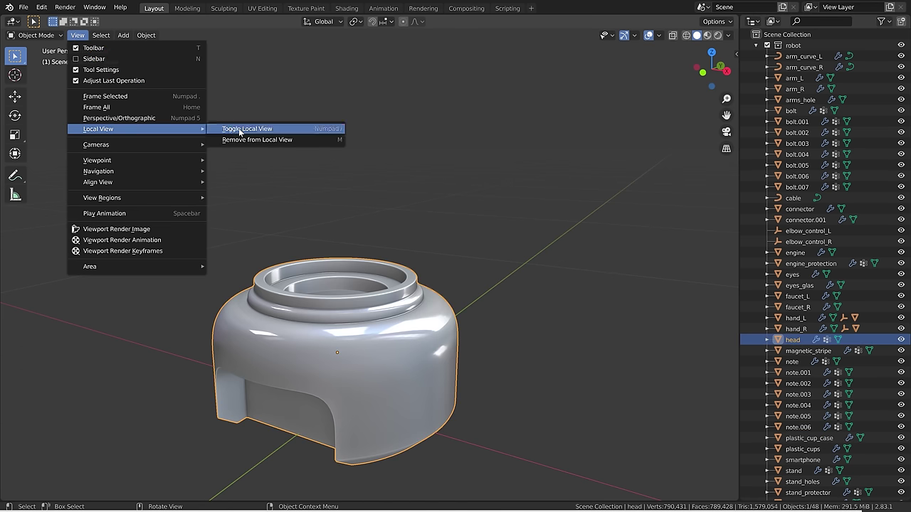
pyautogui.click(282, 141)
pyautogui.click(282, 141)
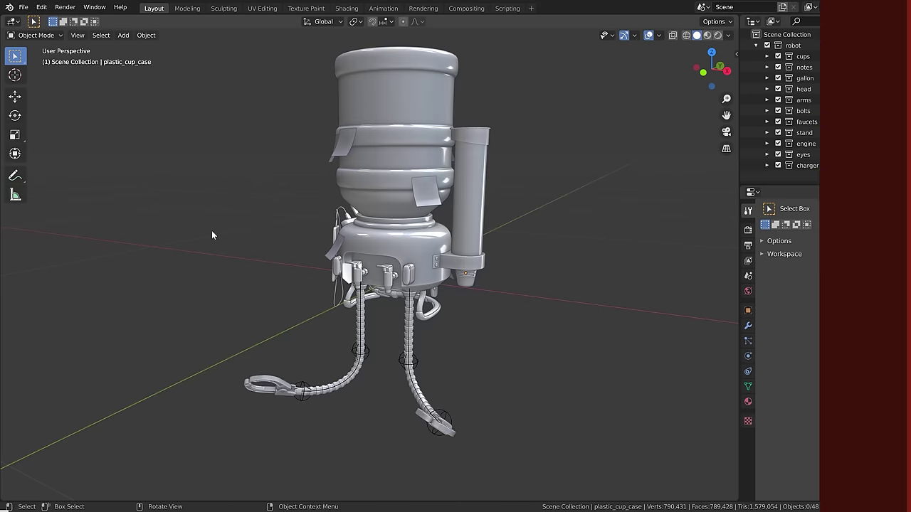
# Frame the USB hub on the robot's back, enter Edit Mode, and select the top face beside the plugged-in USB stick.
pyautogui.moveTo(211, 231); pyautogui.dragTo(332, 311, button='middle')
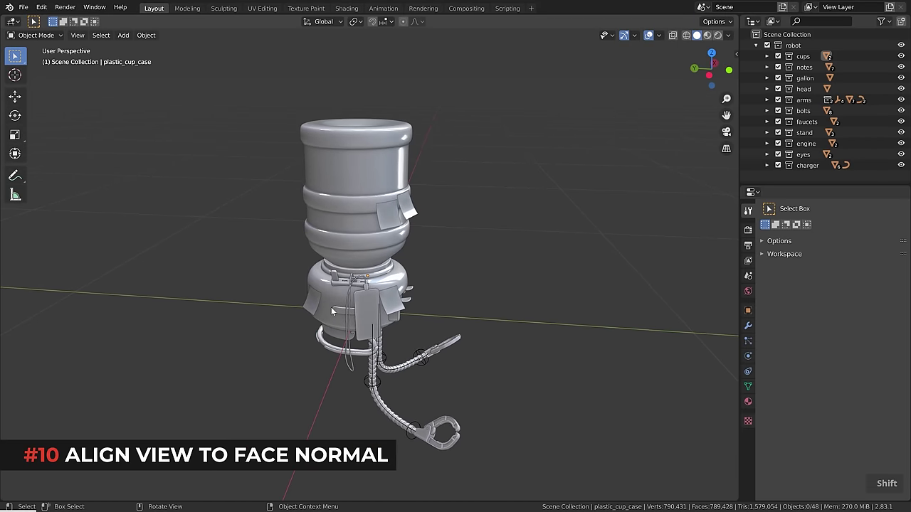
pyautogui.scroll(5, 326, 294)
pyautogui.keyDown('shift'); pyautogui.moveTo(283, 331); pyautogui.dragTo(359, 305, button='middle'); pyautogui.keyUp('shift')
pyautogui.click(366, 295)
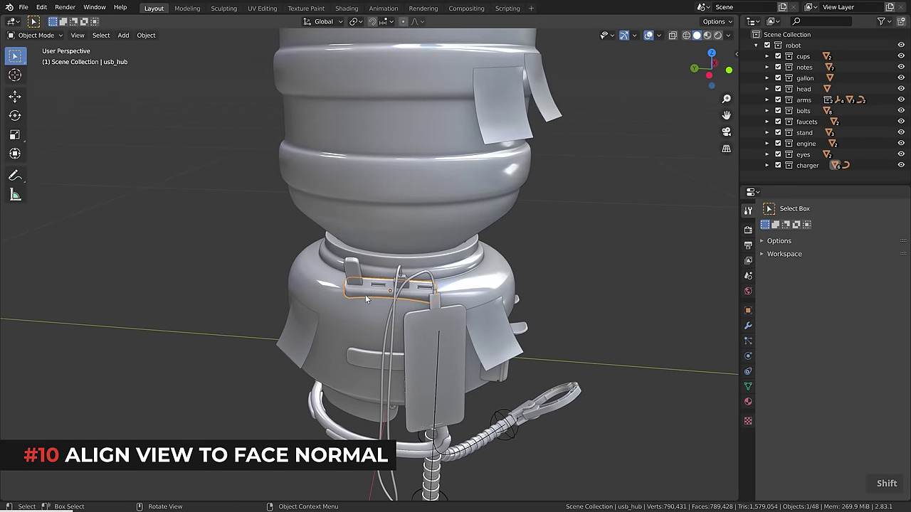
pyautogui.press('KP_Decimal')
pyautogui.press('Tab')
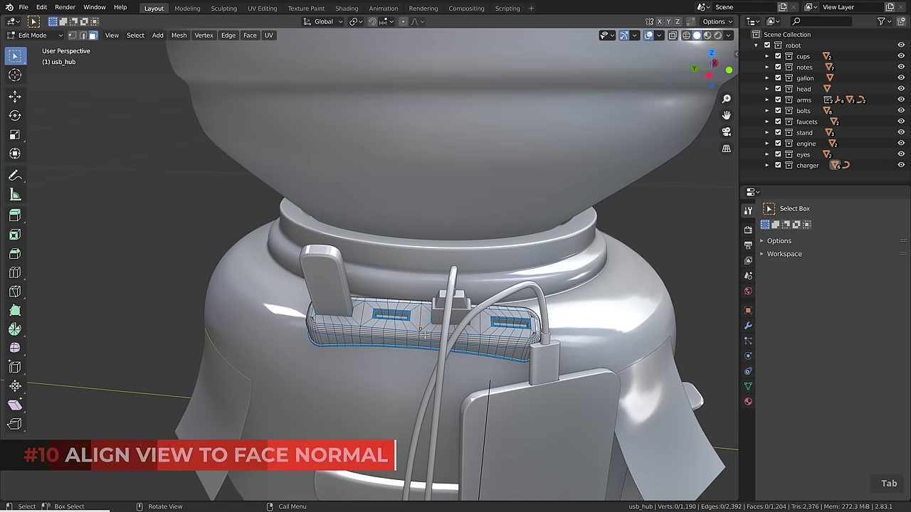
pyautogui.scroll(2, 371, 352)
pyautogui.click(352, 336)
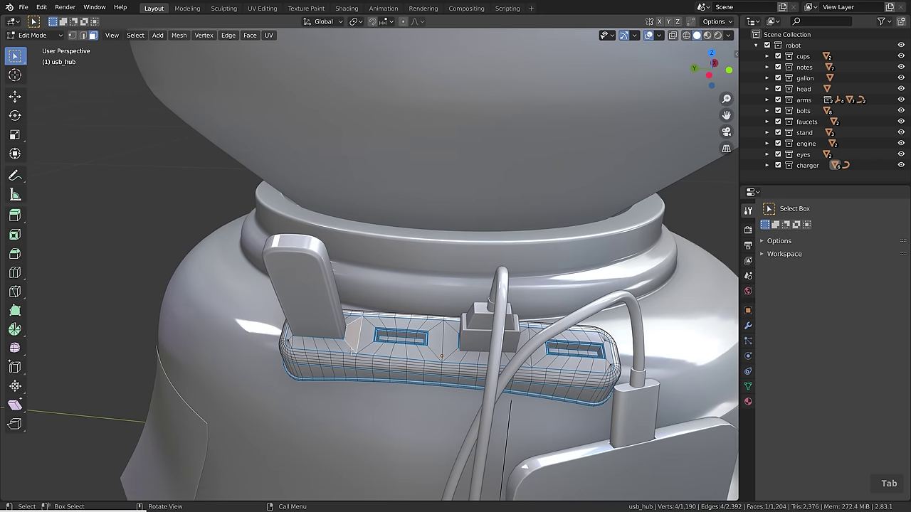
# Align the view to the selected face's normal using the top, front and right viewpoints.
pyautogui.moveTo(352, 350); pyautogui.dragTo(402, 393, button='middle')
pyautogui.press('shift+KP_7')
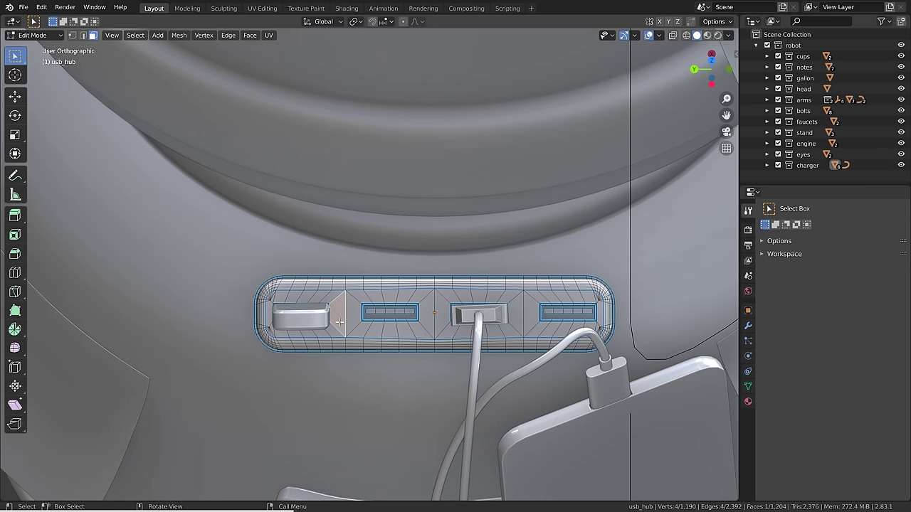
pyautogui.press('shift+KP_1')
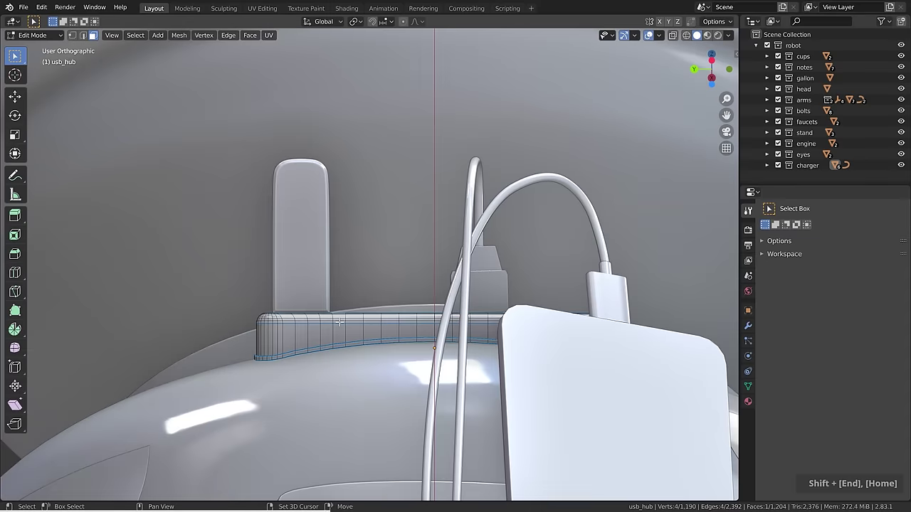
pyautogui.press('shift+KP_3')
pyautogui.press('shift+KP_3')
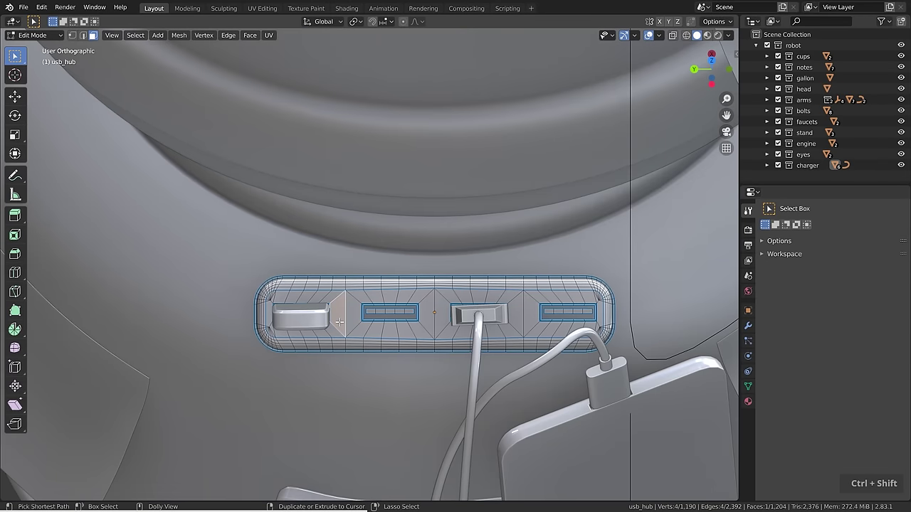
# Align the view to the selected face from the opposite bottom, back and left viewpoints.
pyautogui.press('ctrl+shift+KP_7')
pyautogui.press('ctrl+shift+KP_1')
pyautogui.press('ctrl+shift+KP_3')
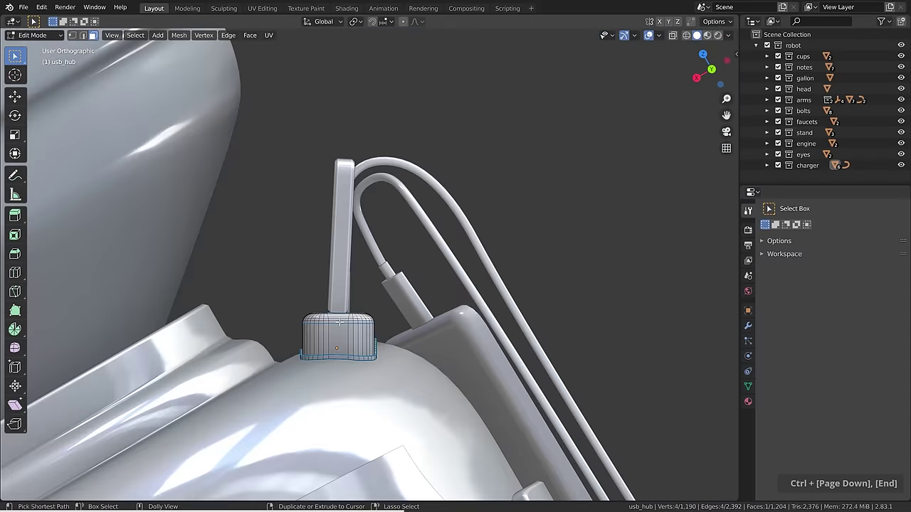
# Align the view to the selected hub face from the top viewpoint and return to Object Mode.
pyautogui.hotkey('ctrl', 'shift')
pyautogui.press('shift+KP_7')
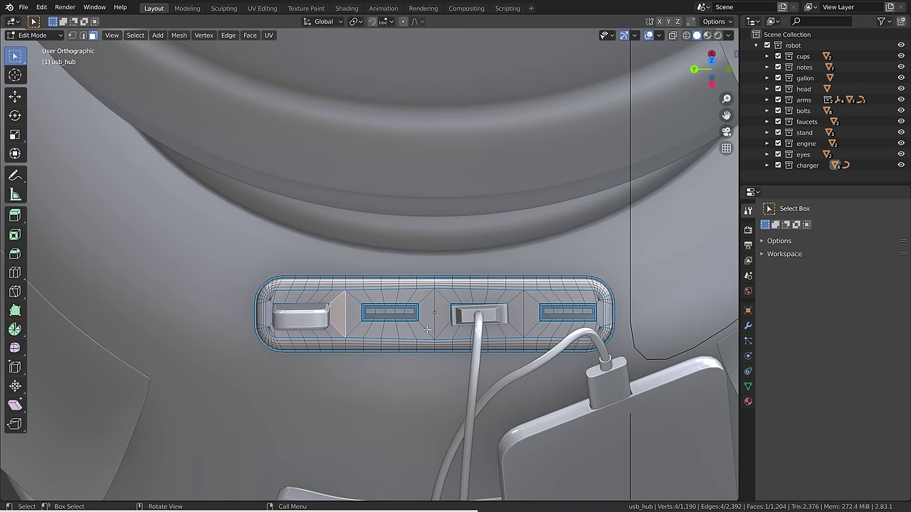
pyautogui.scroll(4, 276, 317)
pyautogui.keyDown('shift'); pyautogui.moveTo(304, 363); pyautogui.dragTo(360, 305, button='middle'); pyautogui.keyUp('shift')
pyautogui.press('Tab')
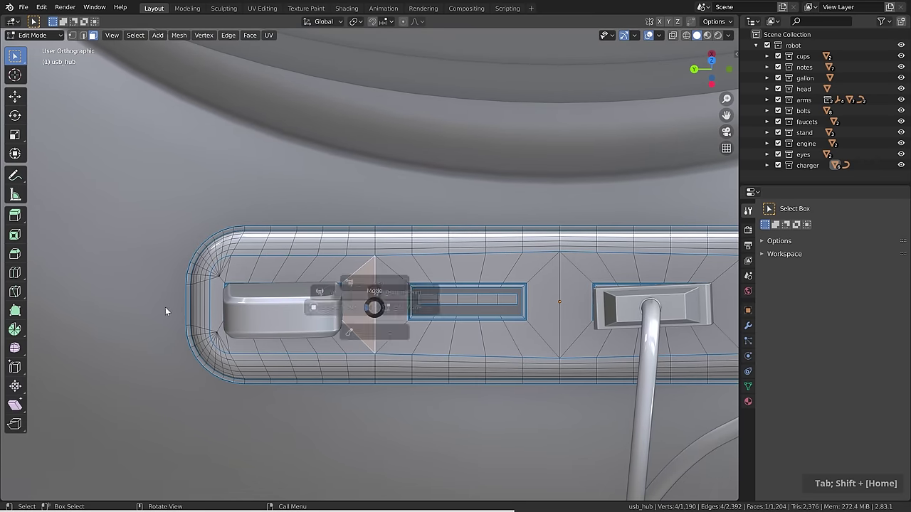
# Rotate the USB flash drive about the global Y axis and move it so that it lines up with its port.
pyautogui.click(277, 298)
pyautogui.press('r')
pyautogui.press('y')
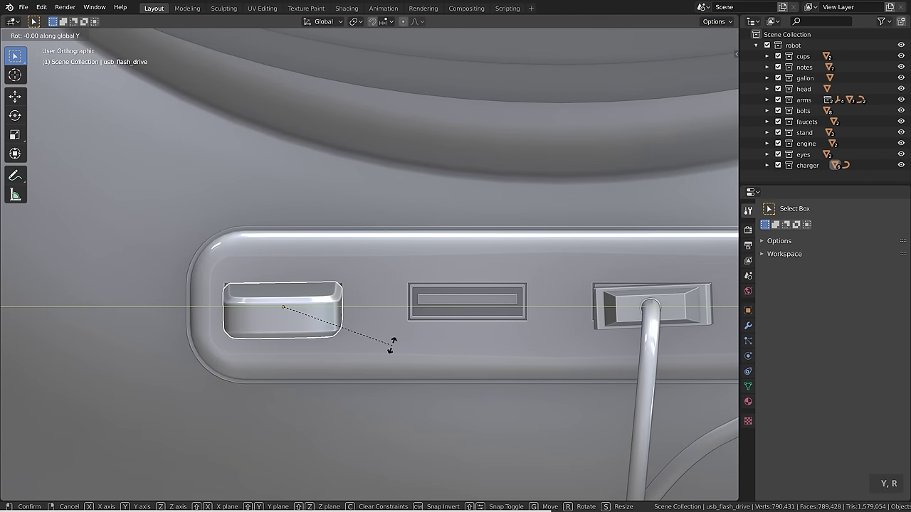
pyautogui.click(460, 348)
pyautogui.press('g')
pyautogui.click(464, 345)
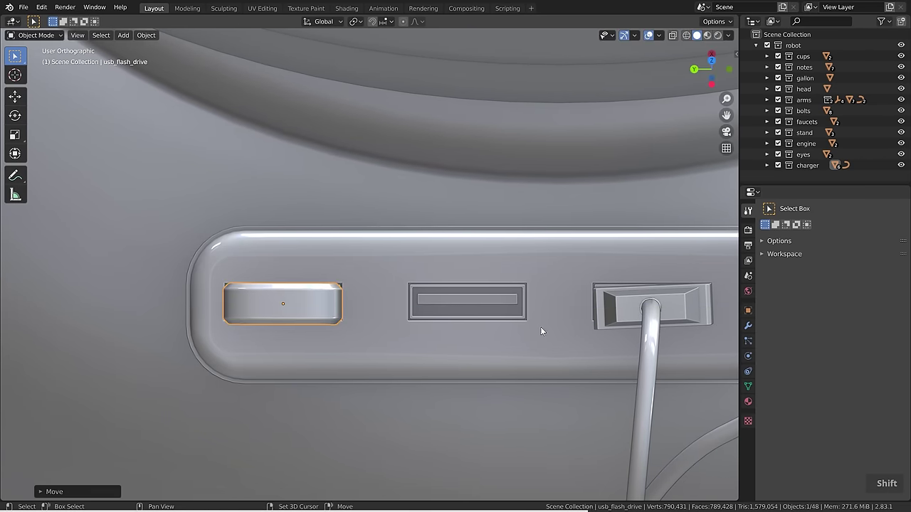
# Rotate and move the cable connector so that it sits squarely in its USB port.
pyautogui.keyDown('shift'); pyautogui.moveTo(553, 319); pyautogui.dragTo(392, 327, button='middle'); pyautogui.keyUp('shift')
pyautogui.click(508, 318)
pyautogui.press('r')
pyautogui.click(619, 330)
pyautogui.press('g')
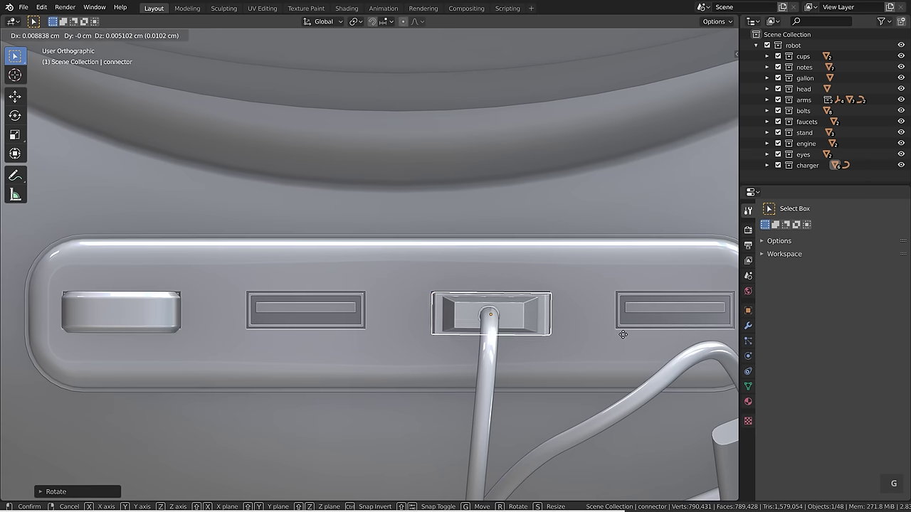
pyautogui.click(617, 328)
pyautogui.press('r')
pyautogui.press('Escape')
pyautogui.scroll(-8, 392, 284)
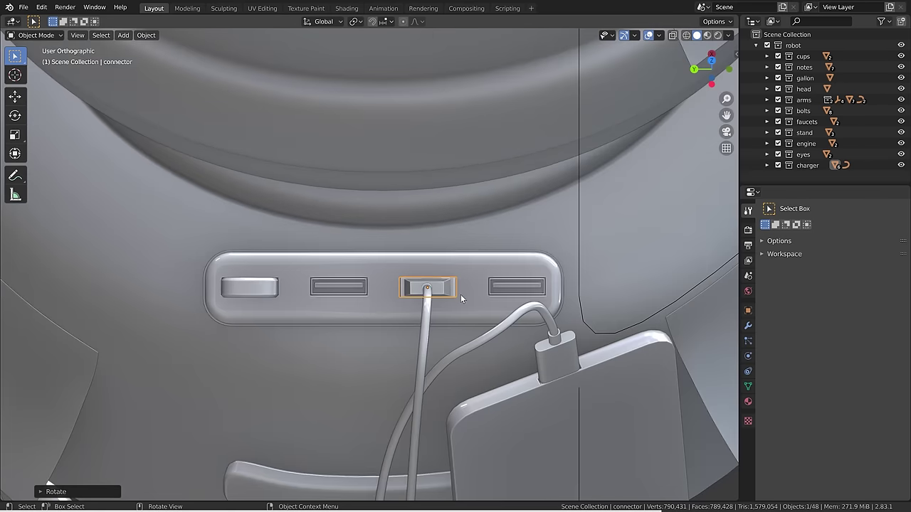
# Reopen the USB hub in Edit Mode and apply Align View to Active with the Top viewpoint.
pyautogui.click(460, 294)
pyautogui.press('Tab')
pyautogui.moveTo(419, 337); pyautogui.dragTo(438, 297, button='middle')
pyautogui.click(112, 35)
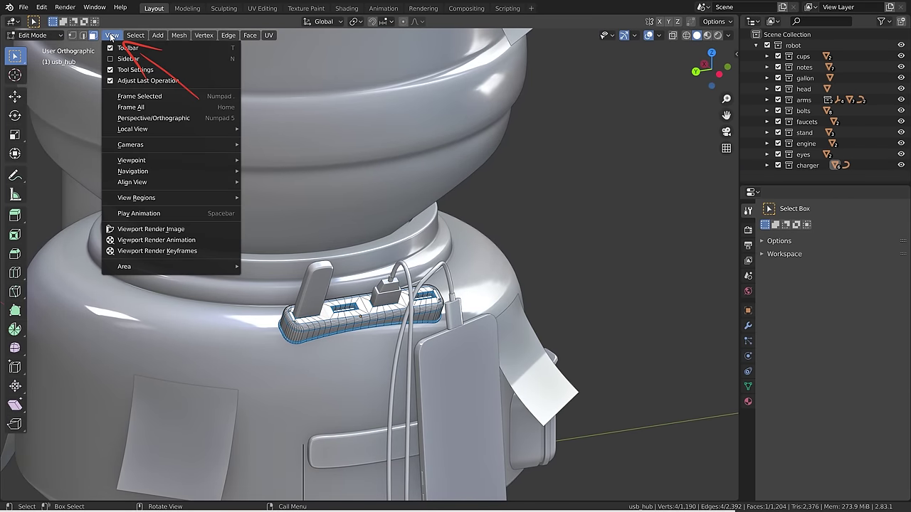
pyautogui.moveTo(151, 185)
pyautogui.moveTo(318, 187)
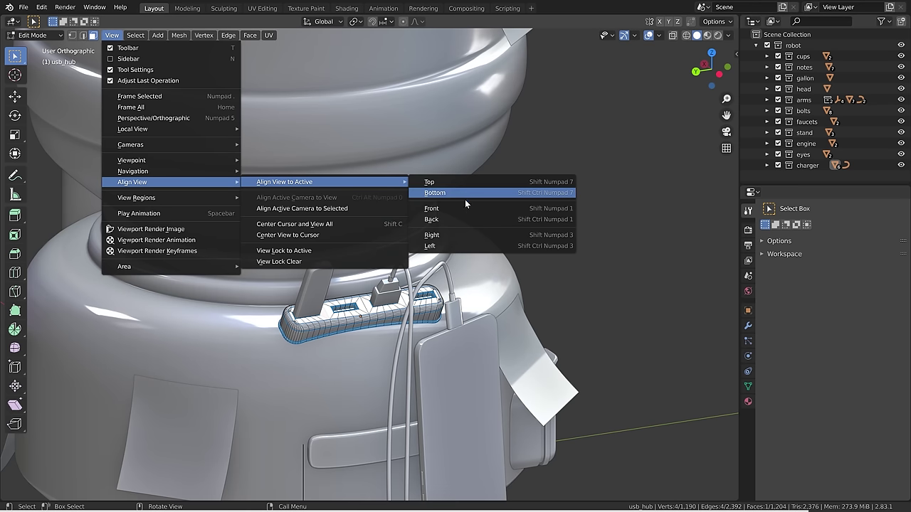
pyautogui.click(453, 182)
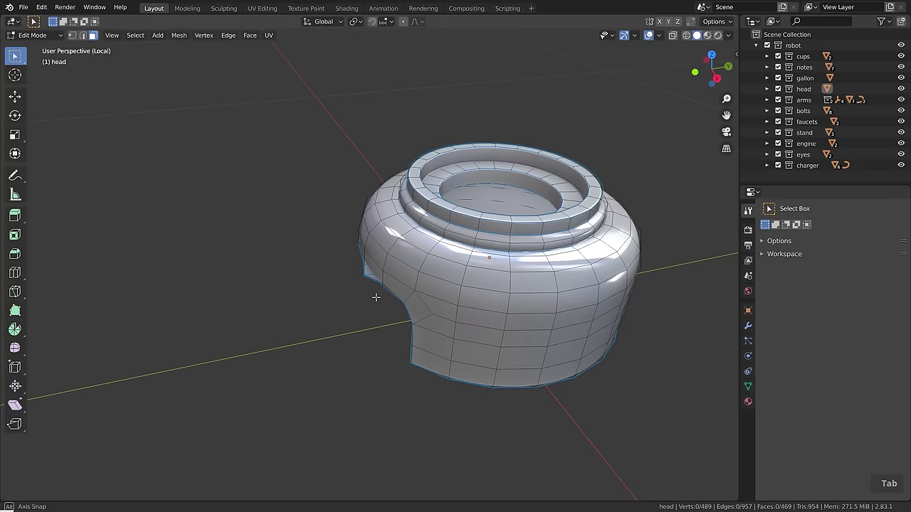
# Select one face on the head's recessed front panel and examine it from inside the mesh.
pyautogui.scroll(2, 355, 242)
pyautogui.click(359, 238)
pyautogui.moveTo(359, 237); pyautogui.dragTo(352, 301, button='middle')
pyautogui.moveTo(278, 282); pyautogui.dragTo(569, 248, button='middle')
pyautogui.scroll(-5, 285, 286)
pyautogui.scroll(4, 153, 267)
pyautogui.scroll(5, 339, 399)
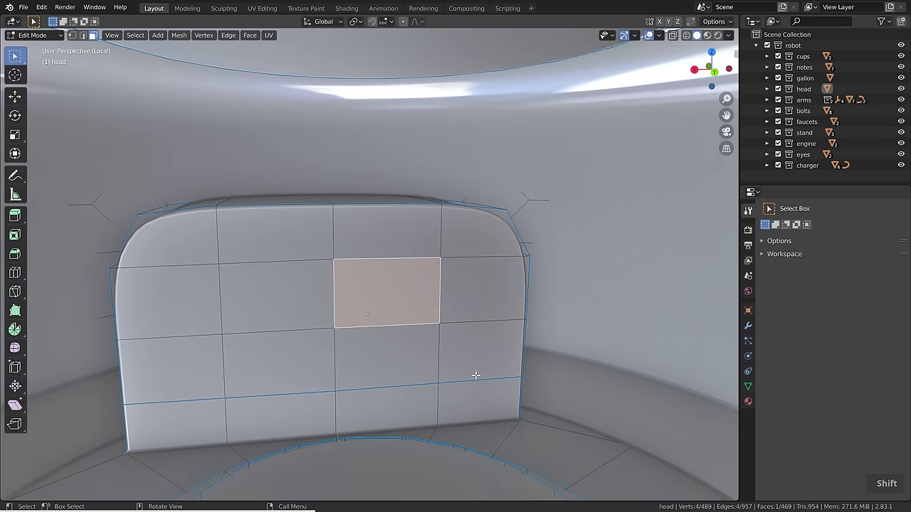
# From a side view, restrict the viewport to a clipping region around the front half of the head.
pyautogui.scroll(-15, 475, 375)
pyautogui.moveTo(413, 335); pyautogui.dragTo(488, 330, button='middle')
pyautogui.hotkey('alt', 'b')
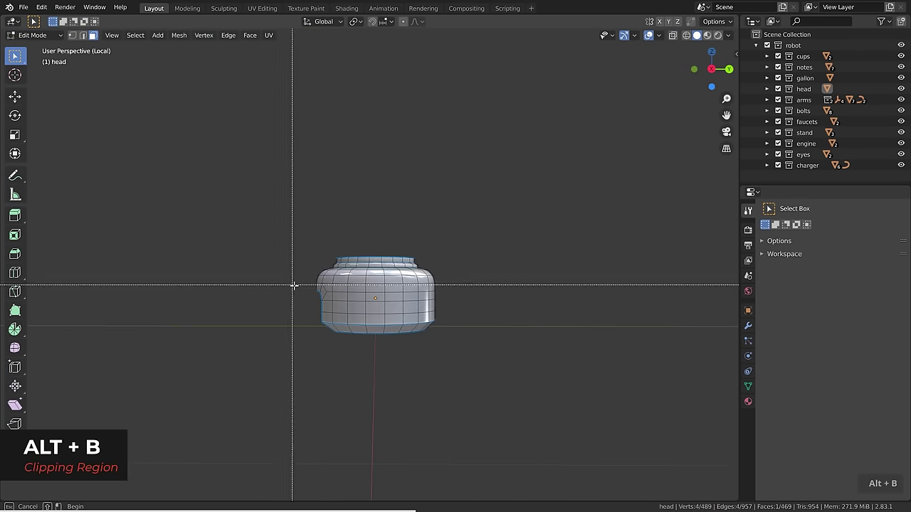
pyautogui.moveTo(256, 207); pyautogui.dragTo(382, 387)
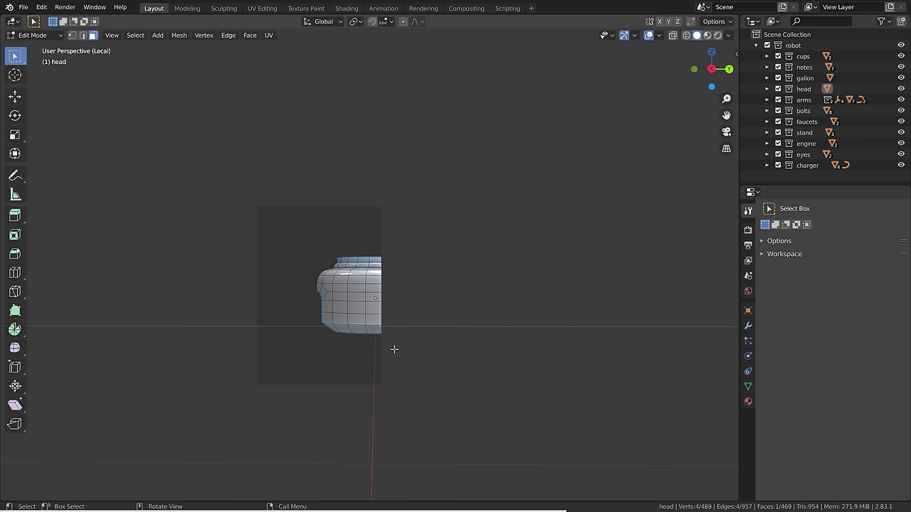
pyautogui.moveTo(486, 254); pyautogui.dragTo(377, 345, button='middle')
pyautogui.scroll(6, 301, 360)
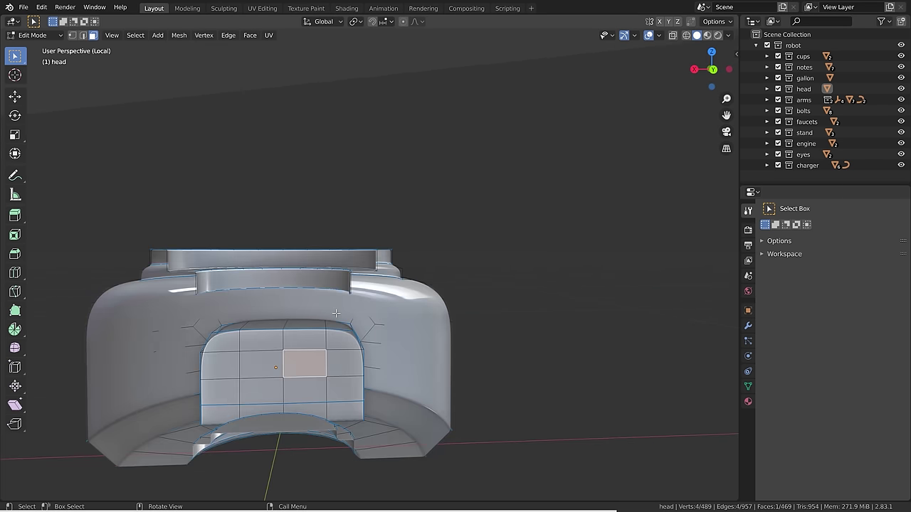
# Deselect everything, circle-select the upper faces of the head's recessed panel from inside, and inset them.
pyautogui.keyDown('shift'); pyautogui.moveTo(276, 408); pyautogui.dragTo(366, 319, button='middle'); pyautogui.keyUp('shift')
pyautogui.scroll(2, 366, 319)
pyautogui.press('a')
pyautogui.press('c')
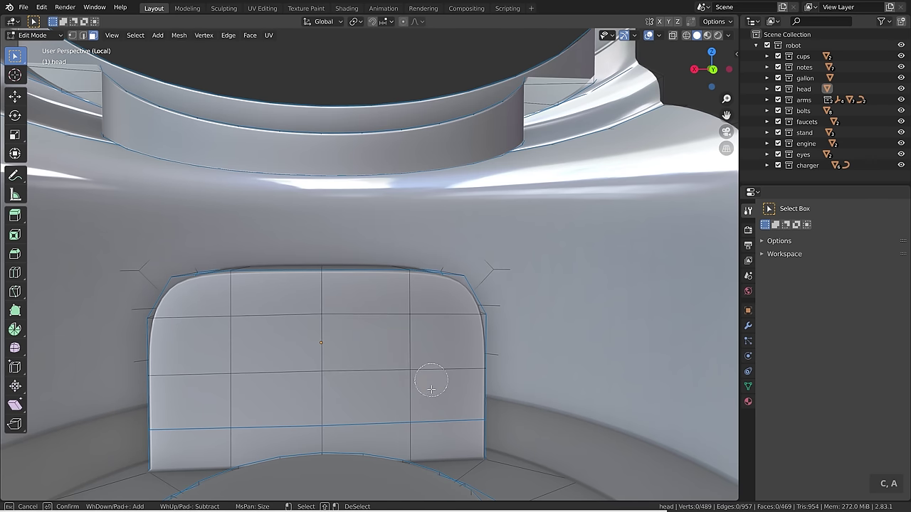
pyautogui.moveTo(431, 380)
pyautogui.mouseDown()
pyautogui.moveTo(220, 375)
pyautogui.moveTo(448, 298)
pyautogui.mouseUp()
pyautogui.rightClick(498, 390)
pyautogui.press('i')
pyautogui.click(480, 381)
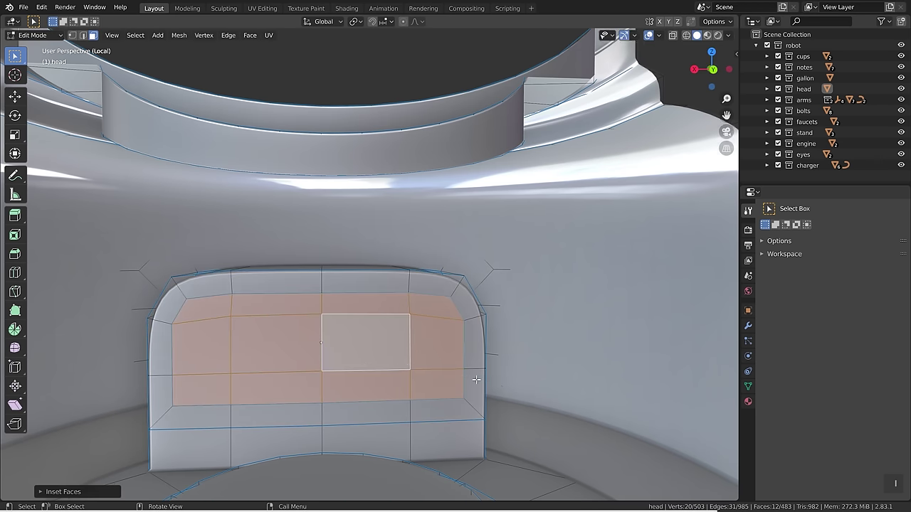
# Extrude the inset faces of the recessed panel.
pyautogui.press('e')
pyautogui.moveTo(356, 377)
pyautogui.mouseDown(button='middle')
pyautogui.moveTo(431, 367)
pyautogui.moveTo(449, 354)
pyautogui.mouseUp(button='middle')
pyautogui.click(447, 372)
# Clear the clipping region and leave Edit Mode on the head.
pyautogui.scroll(-2, 446, 373)
pyautogui.moveTo(554, 318); pyautogui.dragTo(331, 276, button='middle')
pyautogui.hotkey('alt', 'b')
pyautogui.scroll(-6, 515, 318)
pyautogui.press('Tab')
pyautogui.scroll(5, 326, 268)
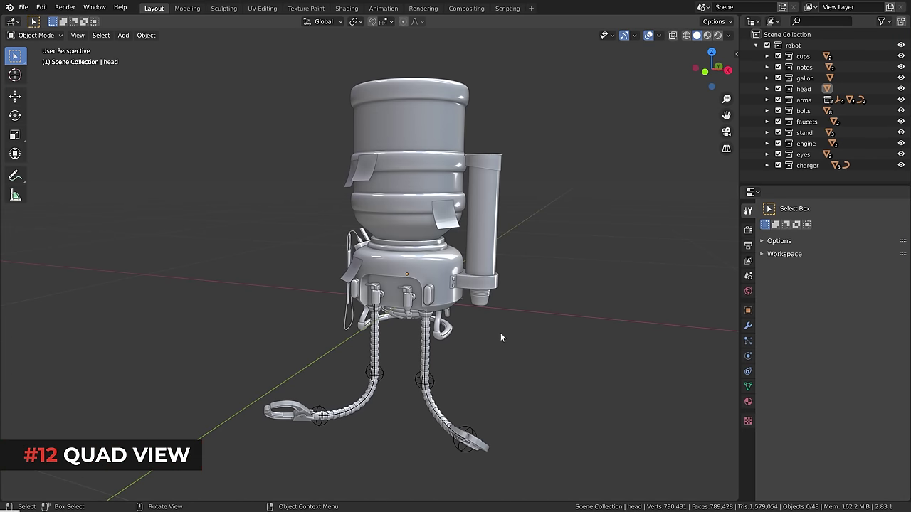
# Select the robot's head, switch the viewport to Quad View, and look up the Toggle Quad View command.
pyautogui.click(392, 270)
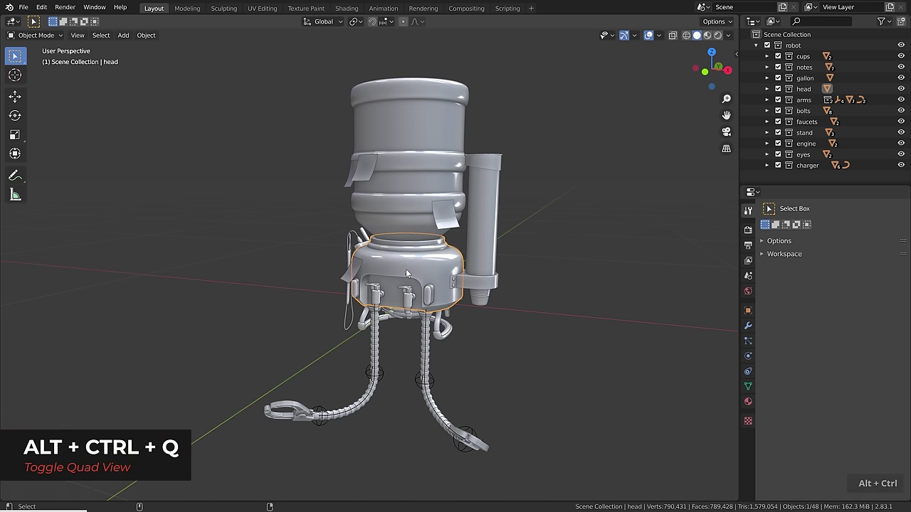
pyautogui.hotkey('ctrl', 'alt', 'q')
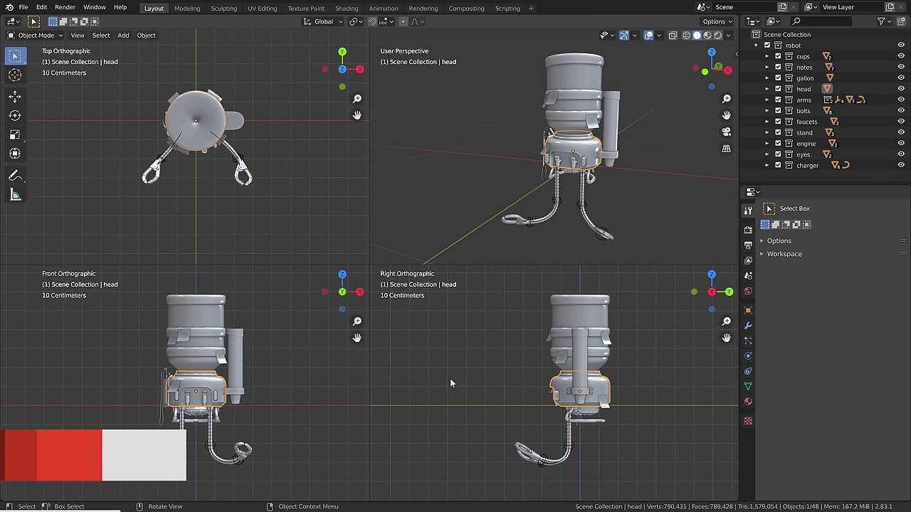
pyautogui.click(79, 35)
pyautogui.moveTo(112, 277)
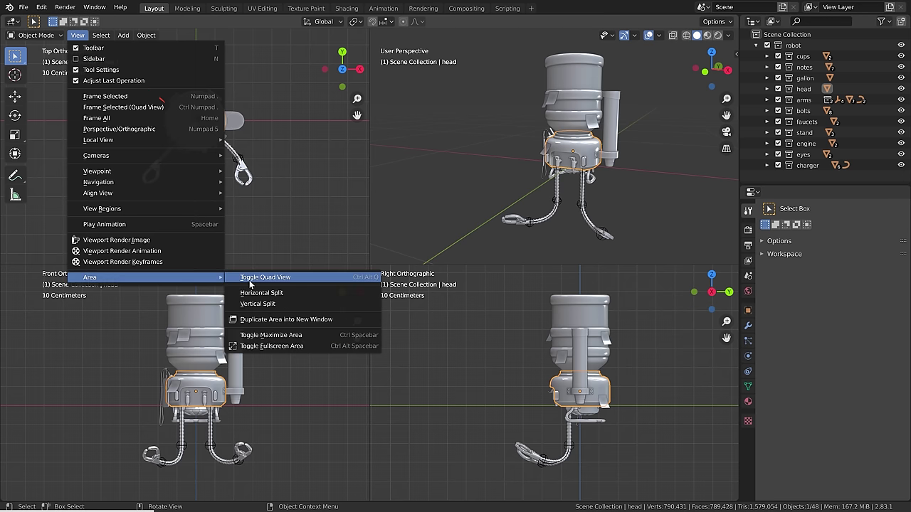
pyautogui.press('Escape')
# Examine how panning and zooming behave across the perspective, right, front and top views of Quad View.
pyautogui.keyDown('shift'); pyautogui.moveTo(617, 167); pyautogui.dragTo(524, 189, button='middle'); pyautogui.keyUp('shift')
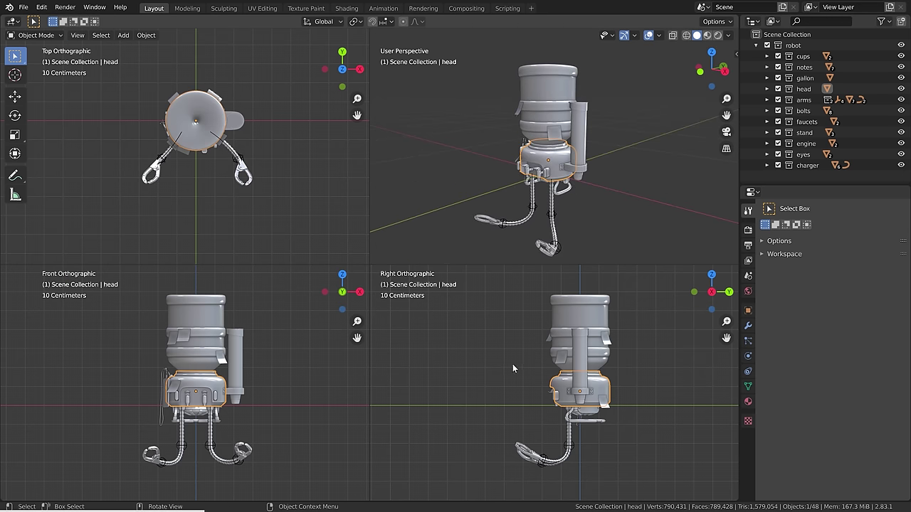
pyautogui.keyDown('shift'); pyautogui.moveTo(513, 363); pyautogui.dragTo(510, 363, button='middle'); pyautogui.keyUp('shift')
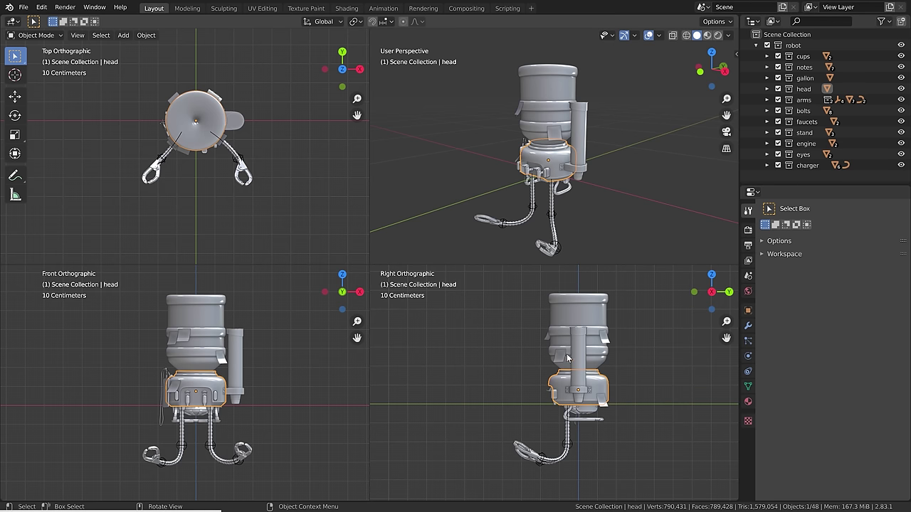
pyautogui.keyDown('shift'); pyautogui.moveTo(568, 358); pyautogui.dragTo(508, 368, button='middle'); pyautogui.keyUp('shift')
pyautogui.keyDown('shift'); pyautogui.moveTo(257, 351); pyautogui.dragTo(235, 363, button='middle'); pyautogui.keyUp('shift')
pyautogui.keyDown('shift'); pyautogui.moveTo(242, 139); pyautogui.dragTo(216, 160, button='middle'); pyautogui.keyUp('shift')
pyautogui.scroll(6, 178, 138)
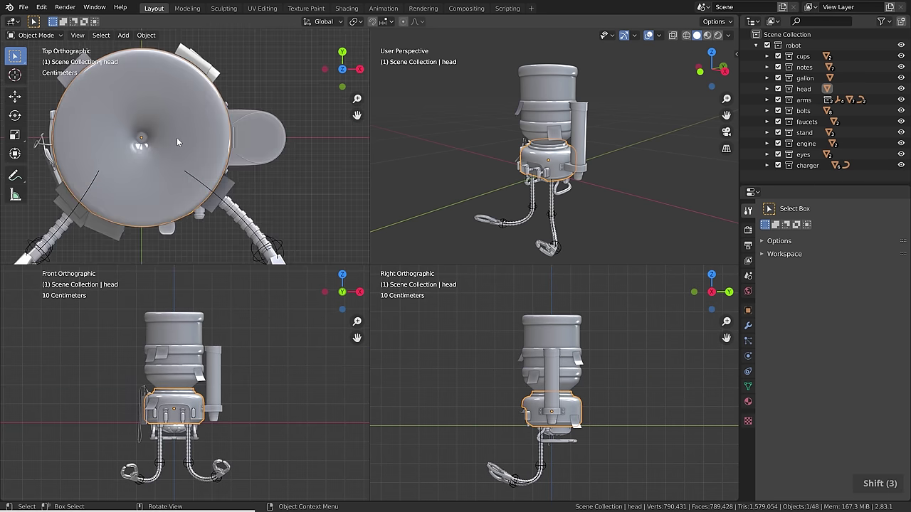
pyautogui.scroll(-4, 177, 143)
pyautogui.scroll(3, 177, 142)
pyautogui.scroll(4, 168, 449)
pyautogui.scroll(-4, 168, 449)
pyautogui.scroll(2, 168, 450)
pyautogui.scroll(-3, 585, 397)
pyautogui.scroll(3, 585, 397)
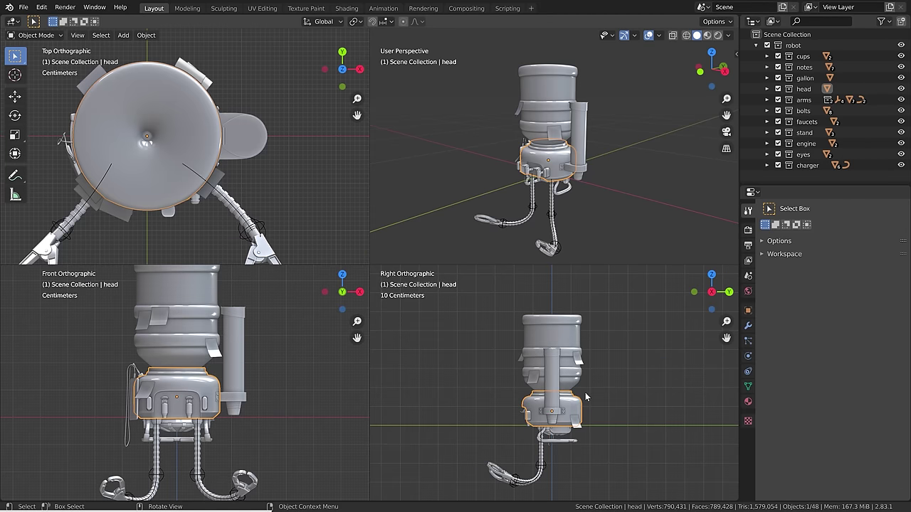
# Show the Quad View options among the sidebar's view settings.
pyautogui.press('n')
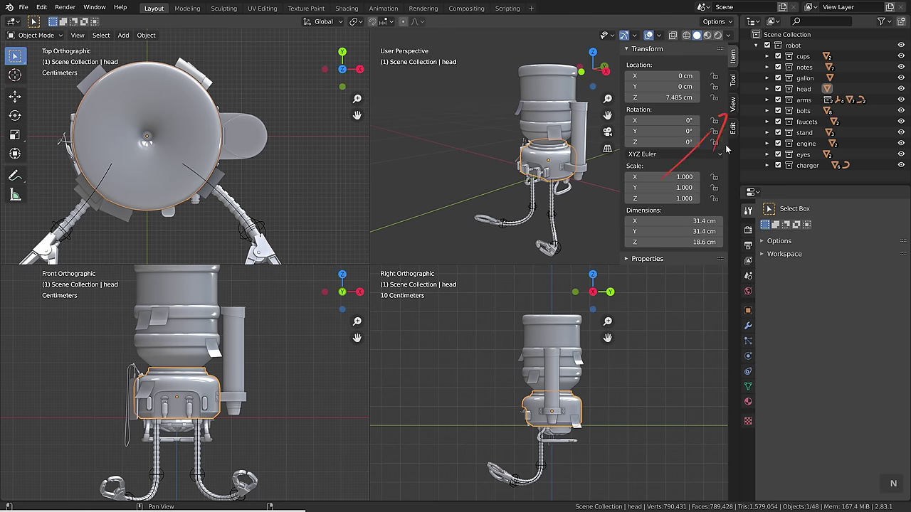
pyautogui.click(733, 107)
pyautogui.click(644, 101)
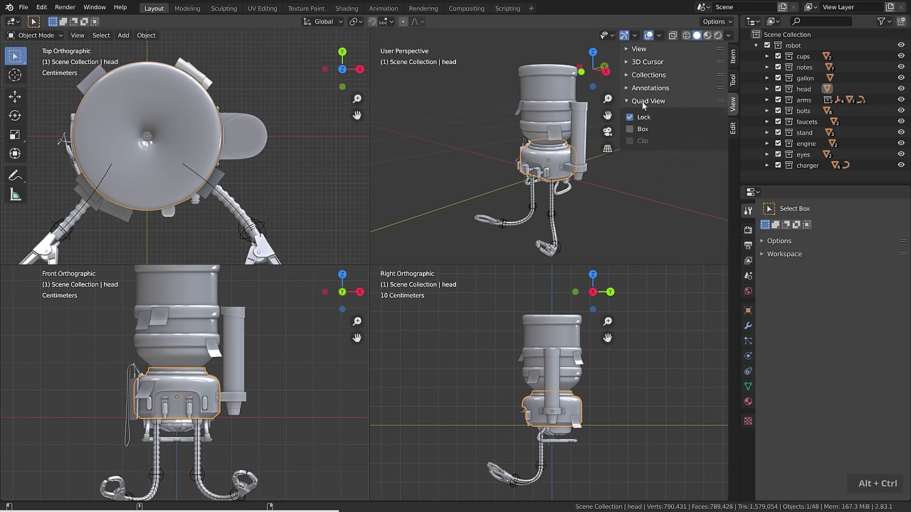
# Toggle Quad View off and on twice to reset the four views.
pyautogui.hotkey('ctrl', 'alt', 'q')
pyautogui.hotkey('ctrl', 'alt', 'q')
pyautogui.hotkey('ctrl', 'alt', 'q')
pyautogui.hotkey('ctrl', 'alt', 'q')
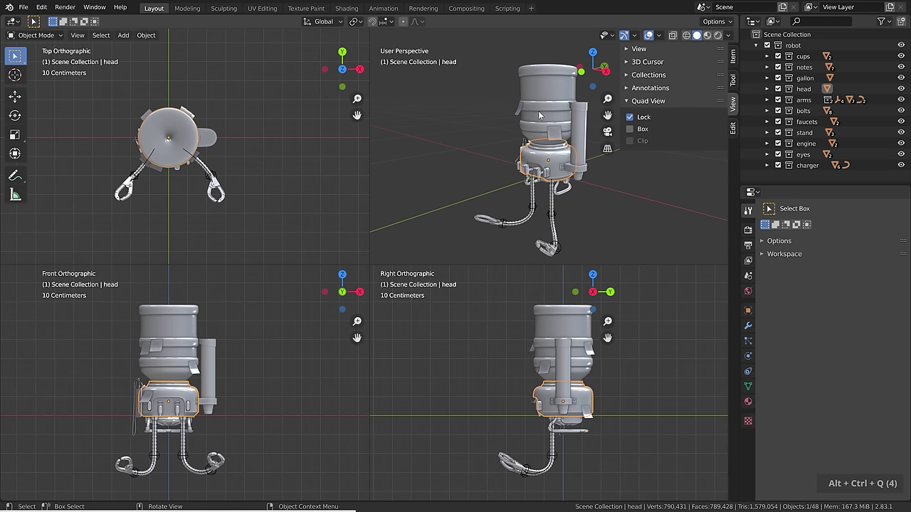
# Disable Lock for Quad View and try other viewpoints, projection switching and free orbiting in the top and front quadrants.
pyautogui.click(629, 116)
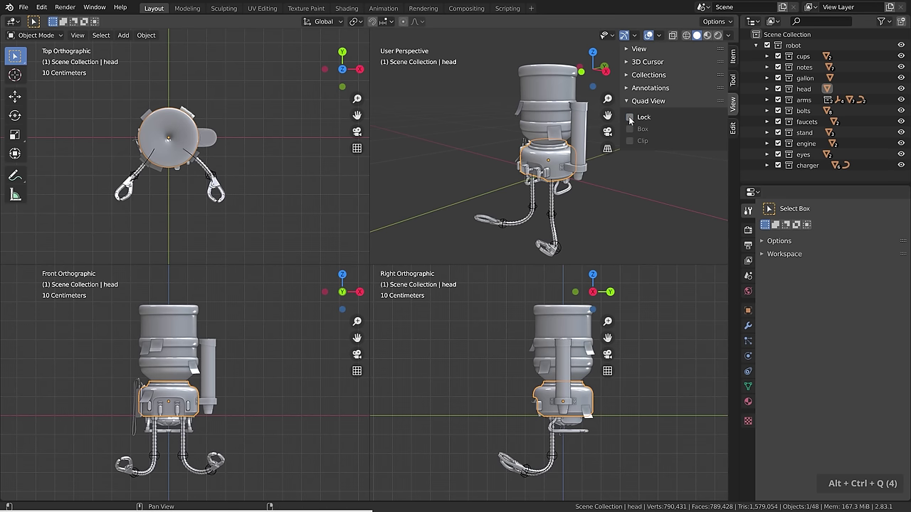
pyautogui.press('KP_1')
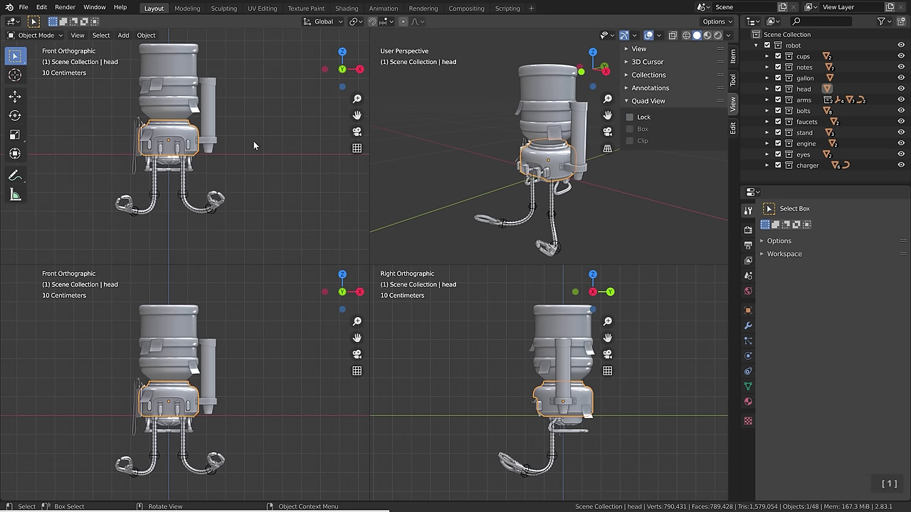
pyautogui.press('KP_3')
pyautogui.press('KP_7')
pyautogui.press('KP_3')
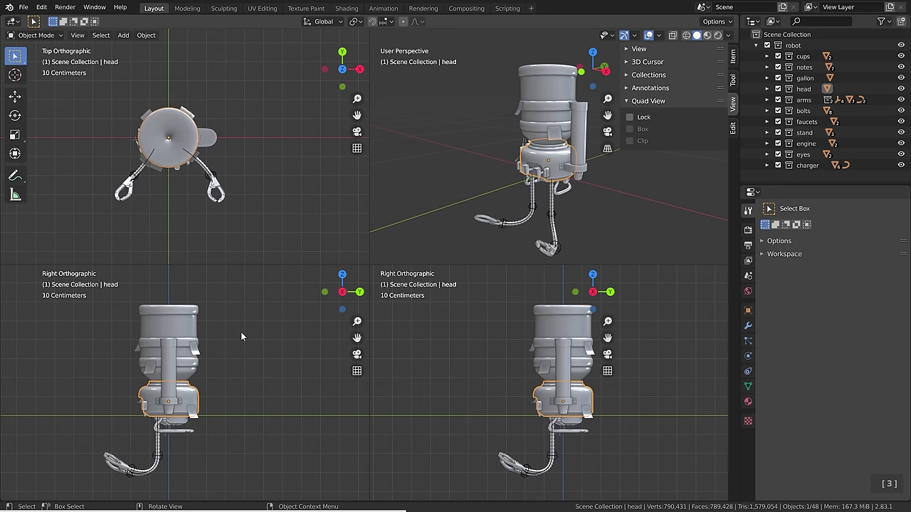
pyautogui.press('ctrl+KP_3')
pyautogui.press('KP_1')
pyautogui.press('KP_5')
pyautogui.press('KP_5')
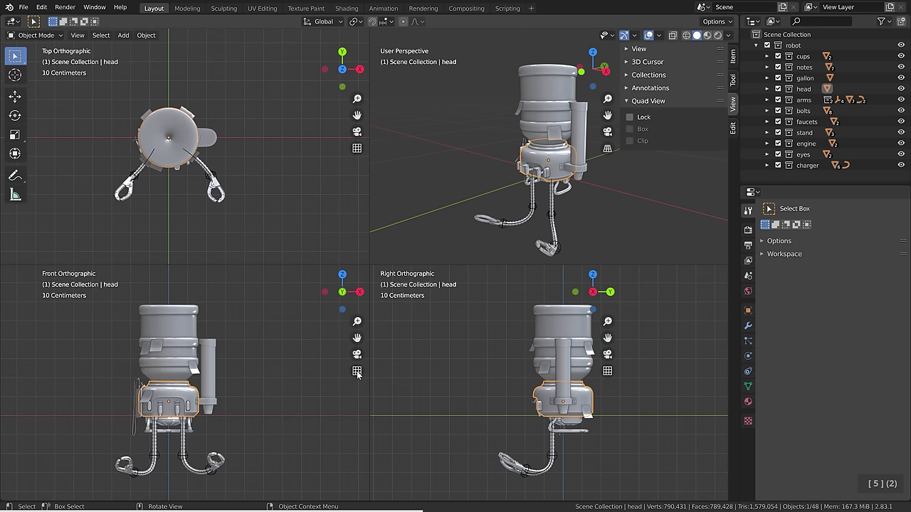
pyautogui.moveTo(282, 388); pyautogui.dragTo(263, 403, button='middle')
pyautogui.press('KP_1')
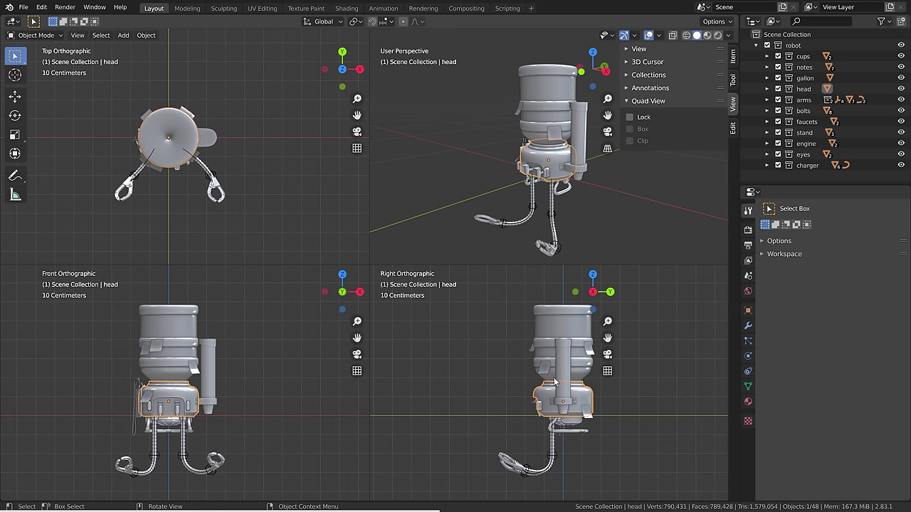
# Enable Lock and Box for Quad View and test the synchronised zoom of the orthographic views.
pyautogui.click(629, 118)
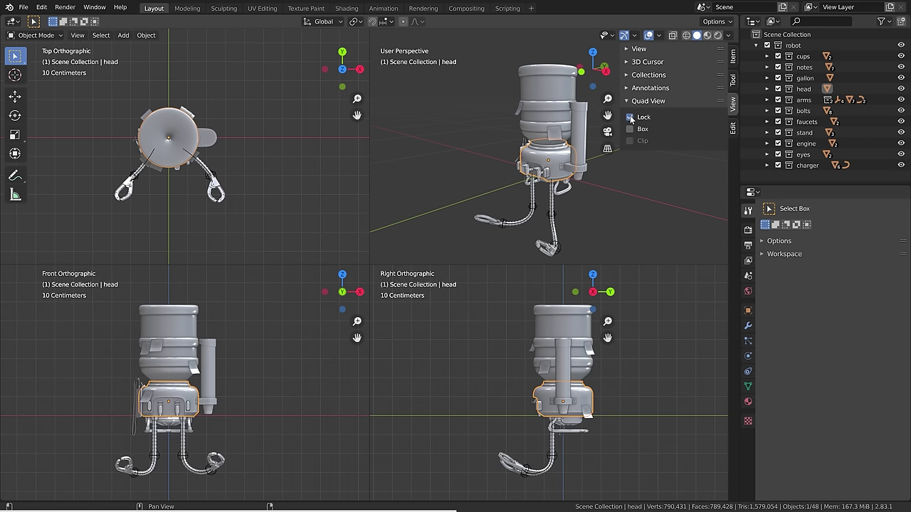
pyautogui.click(630, 128)
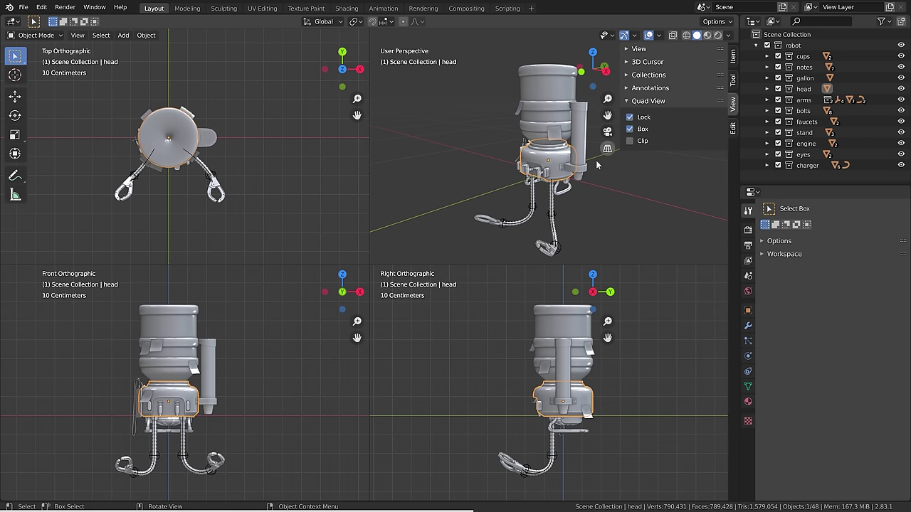
pyautogui.scroll(4, 573, 355)
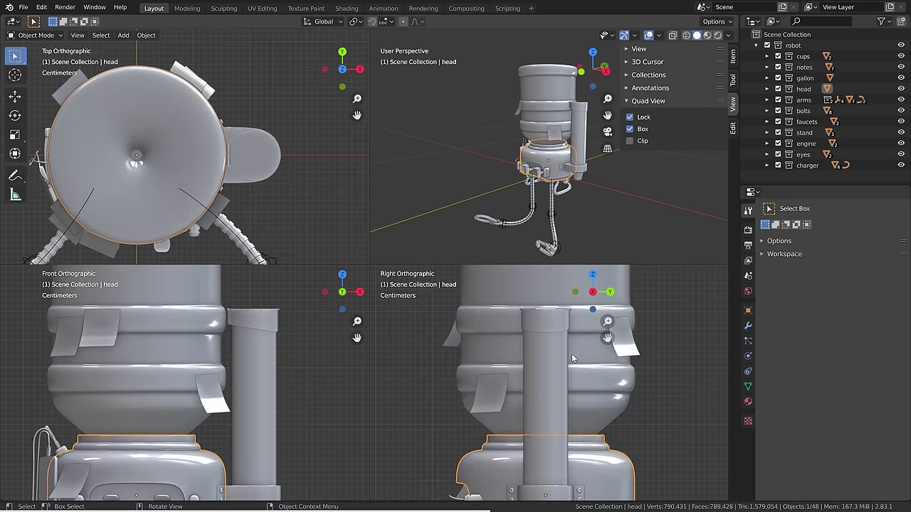
pyautogui.scroll(-2, 574, 357)
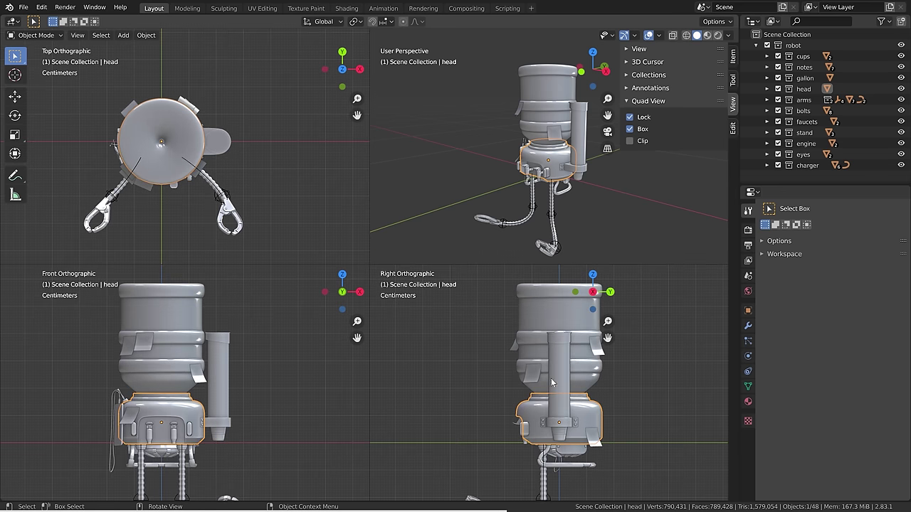
# Test the synchronised panning and zooming of the top, front and right orthographic views around the robot.
pyautogui.scroll(4, 569, 368)
pyautogui.scroll(-4, 568, 368)
pyautogui.keyDown('shift'); pyautogui.moveTo(569, 369); pyautogui.dragTo(609, 370, button='middle'); pyautogui.keyUp('shift')
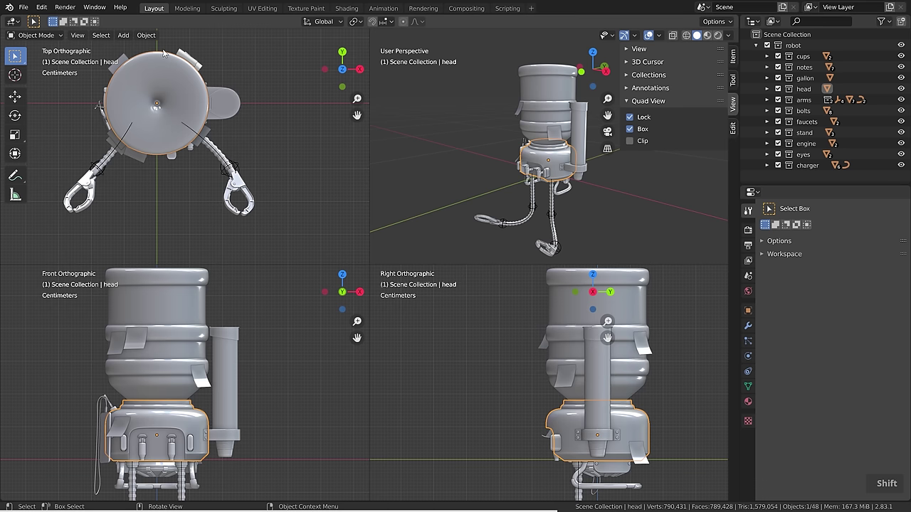
pyautogui.keyDown('shift'); pyautogui.moveTo(163, 429); pyautogui.dragTo(229, 426, button='middle'); pyautogui.keyUp('shift')
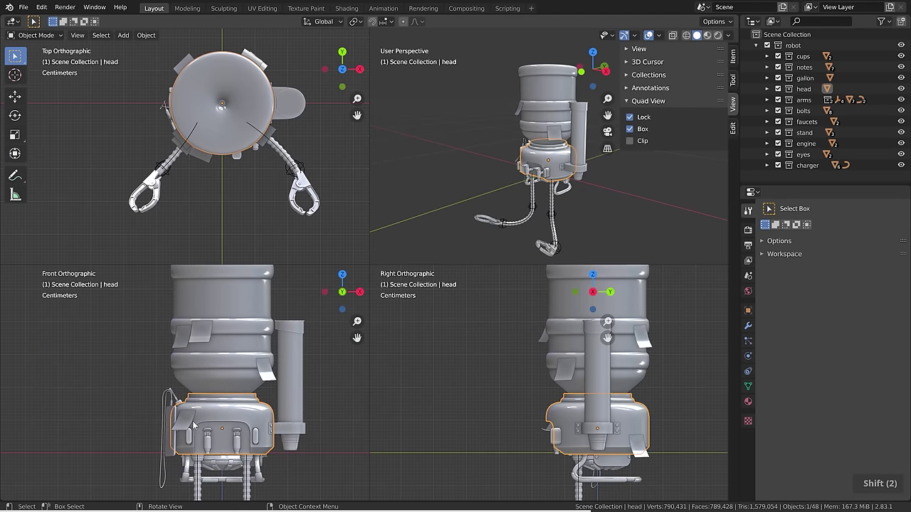
pyautogui.keyDown('shift'); pyautogui.moveTo(265, 365); pyautogui.dragTo(237, 332, button='middle'); pyautogui.keyUp('shift')
pyautogui.scroll(6, 224, 413)
pyautogui.scroll(1, 231, 408)
pyautogui.scroll(-3, 232, 406)
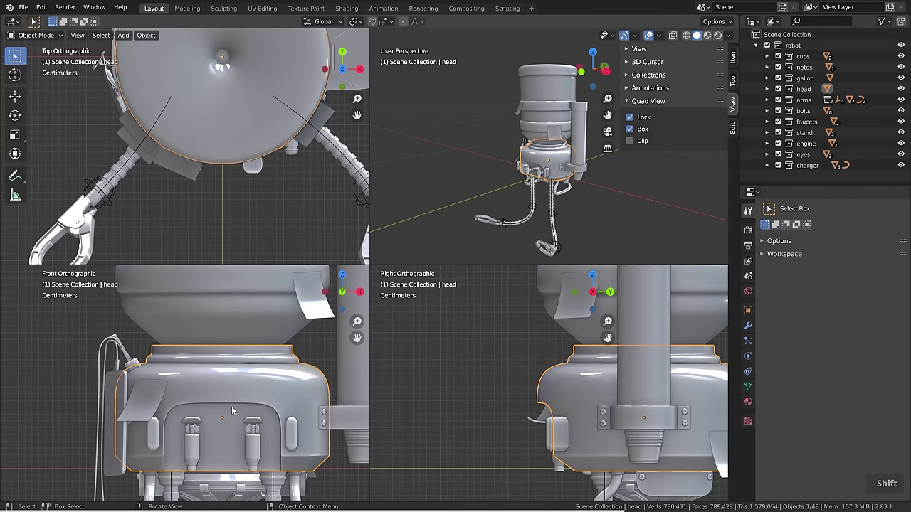
pyautogui.keyDown('shift'); pyautogui.moveTo(231, 406); pyautogui.dragTo(223, 355, button='middle'); pyautogui.keyUp('shift')
pyautogui.scroll(-5, 148, 357)
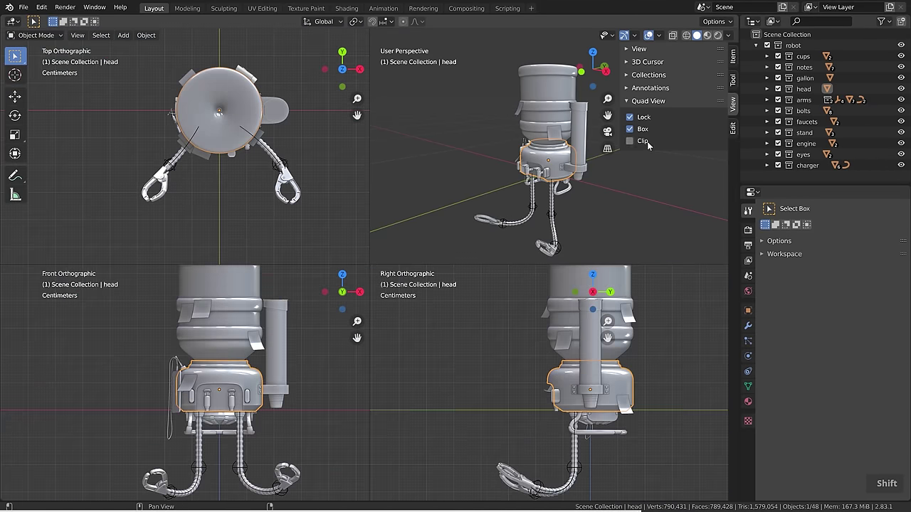
# Enable Clip for Quad View and pan the orthographic views so the head is partly clipped.
pyautogui.click(629, 141)
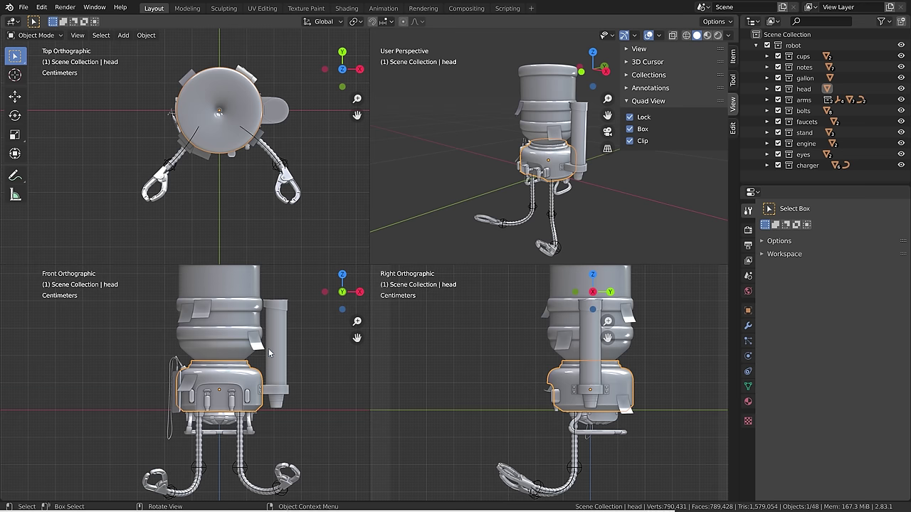
pyautogui.scroll(5, 266, 354)
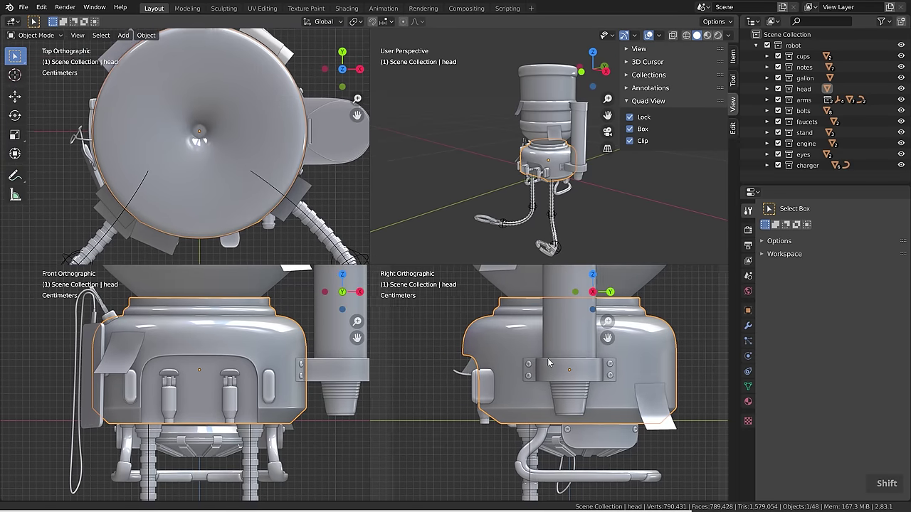
pyautogui.keyDown('shift'); pyautogui.moveTo(547, 363); pyautogui.dragTo(475, 377, button='middle'); pyautogui.keyUp('shift')
# Try to move a band of the clipped head's faces, circle-selected with X-ray in the front view, in Edit Mode.
pyautogui.press('Tab')
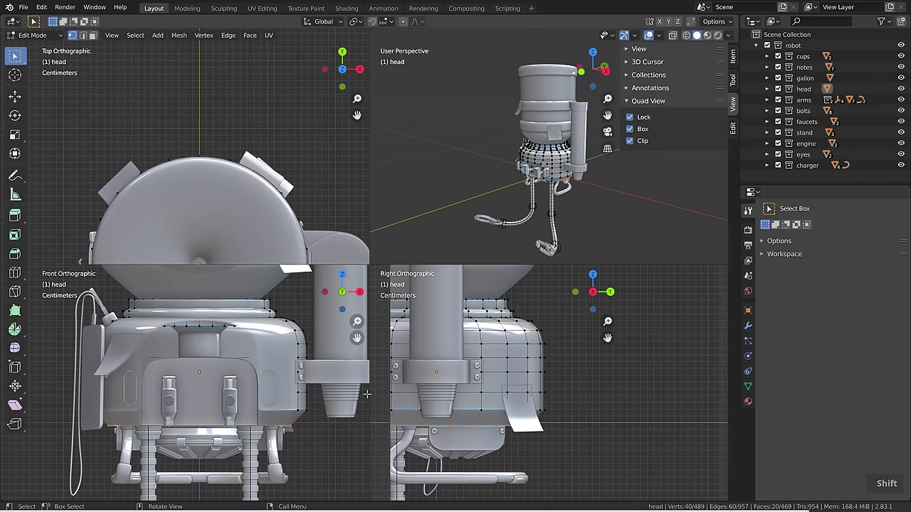
pyautogui.hotkey('alt', 'z')
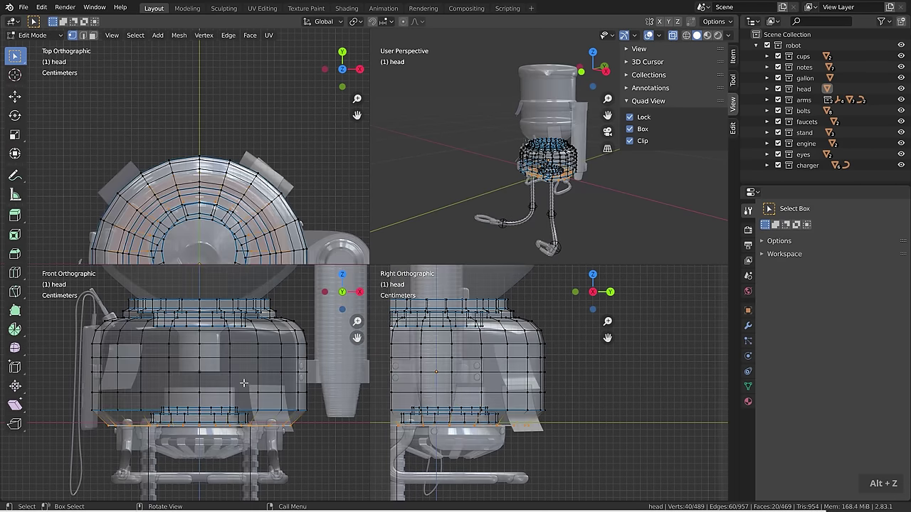
pyautogui.scroll(2, 242, 381)
pyautogui.press('a')
pyautogui.press('a')
pyautogui.press('c')
pyautogui.moveTo(262, 368); pyautogui.dragTo(100, 365)
pyautogui.press('Escape')
pyautogui.press('g')
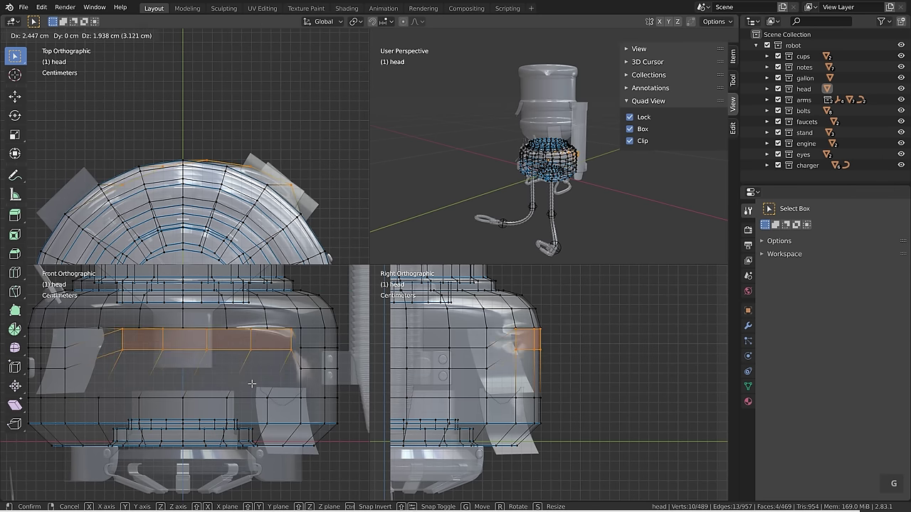
pyautogui.rightClick(245, 386)
pyautogui.press('Tab')
pyautogui.hotkey('alt', 'z')
pyautogui.scroll(-3, 248, 381)
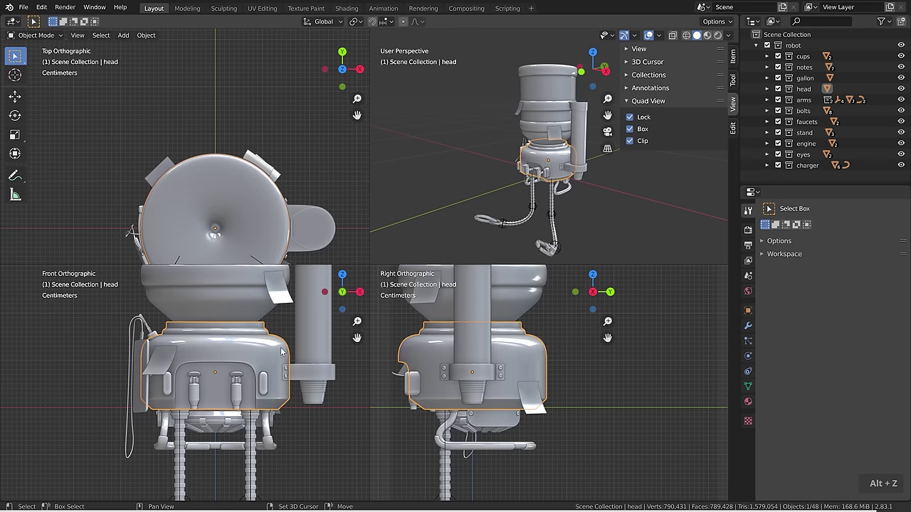
# Toggle Quad View off to return to the single perspective view.
pyautogui.hotkey('ctrl', 'alt')
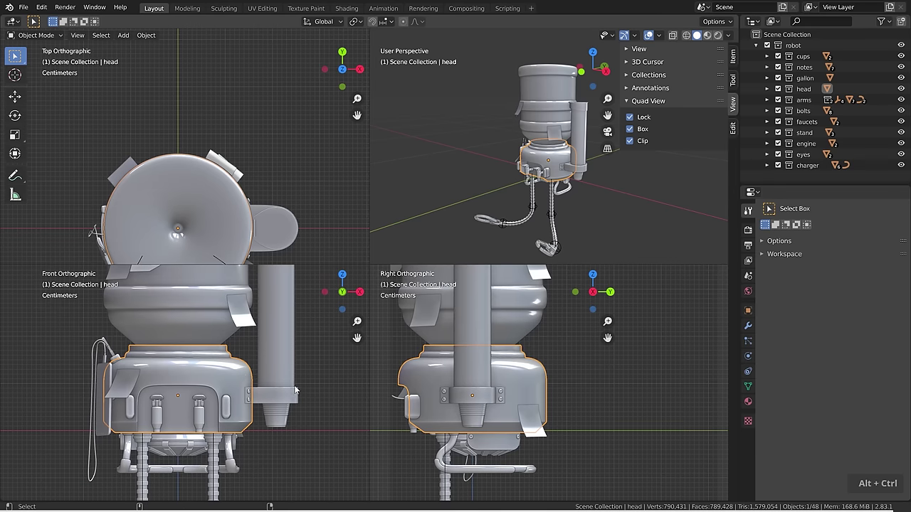
pyautogui.hotkey('ctrl', 'alt', 'q')
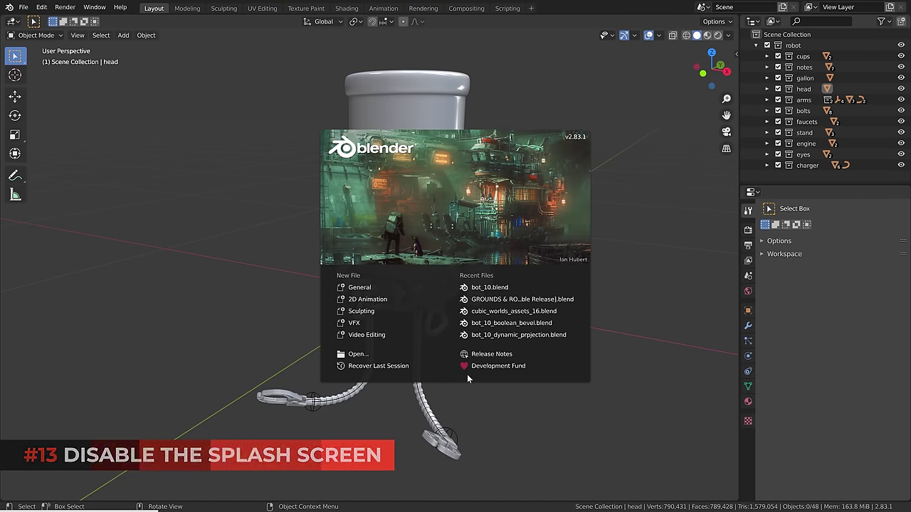
# Dismiss the splash screen and disable Splash Screen in the interface preferences.
pyautogui.click(643, 182)
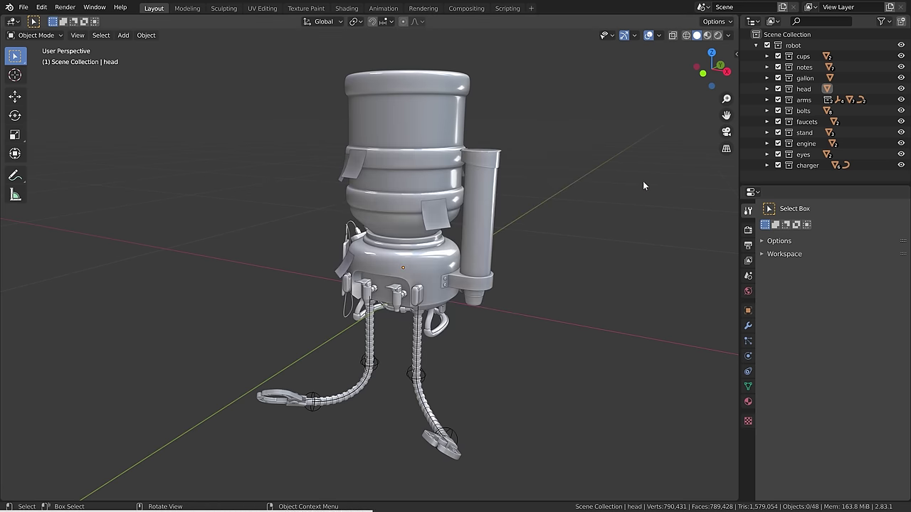
pyautogui.click(41, 7)
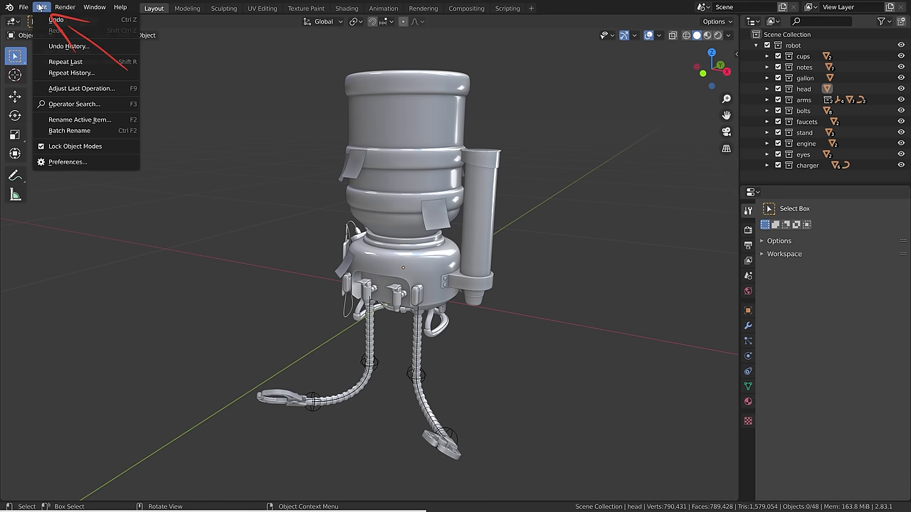
pyautogui.click(74, 162)
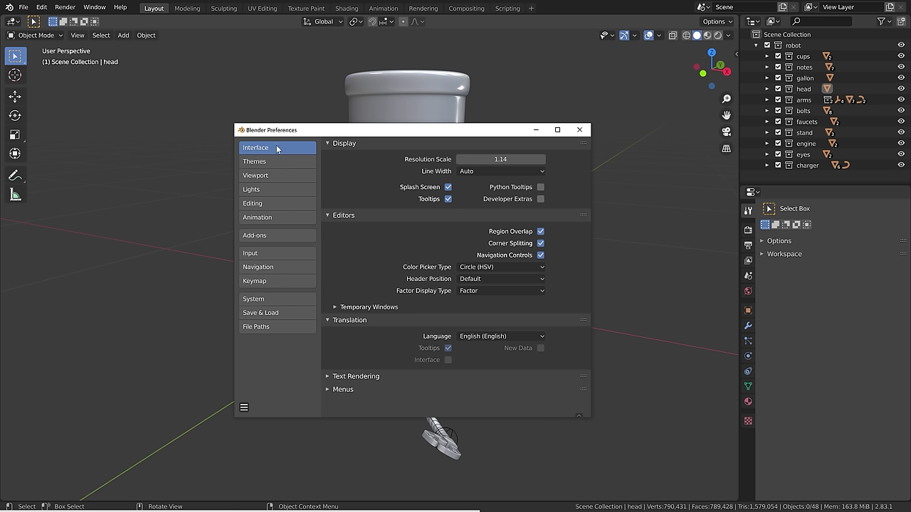
pyautogui.click(448, 187)
pyautogui.click(579, 129)
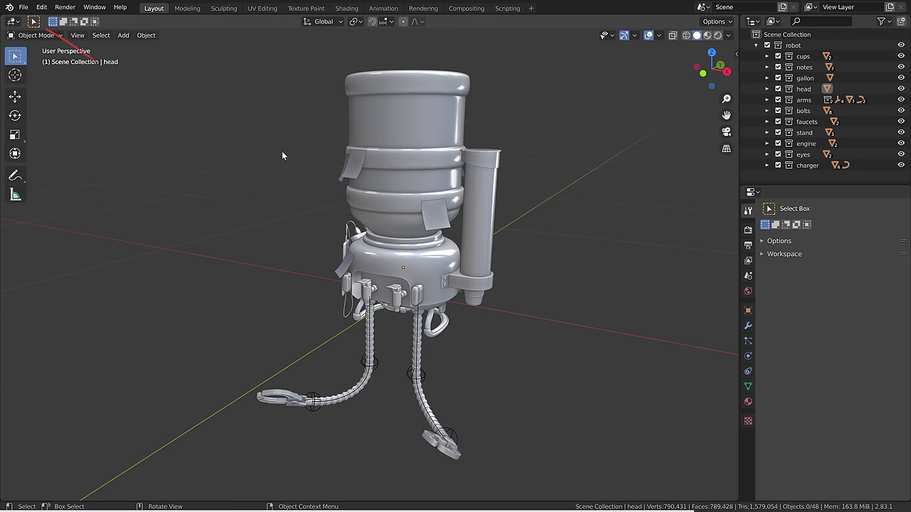
# Show the splash screen manually.
pyautogui.click(9, 7)
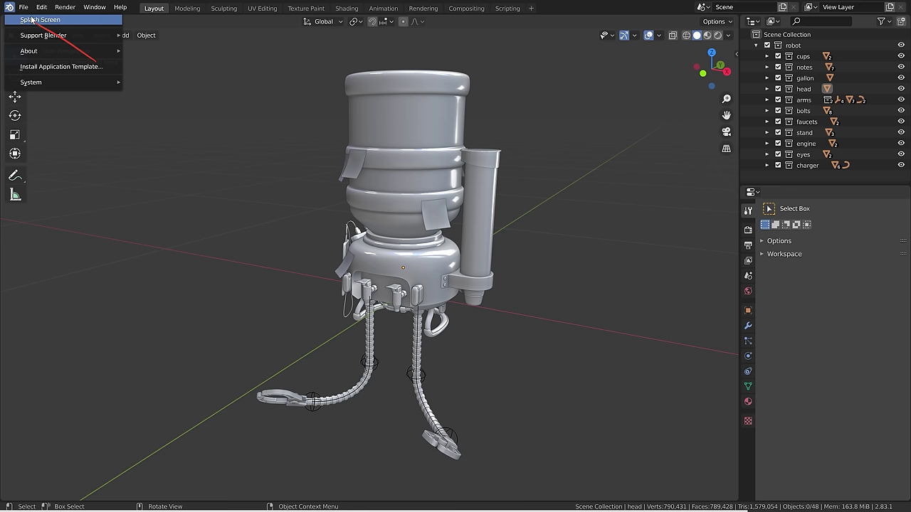
pyautogui.click(37, 19)
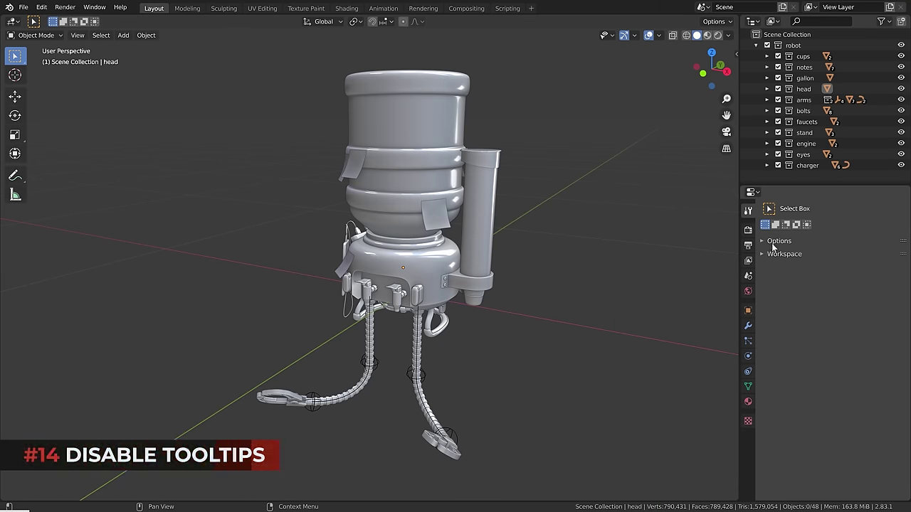
# Show the World properties and disable Tooltips in the interface preferences.
pyautogui.click(773, 245)
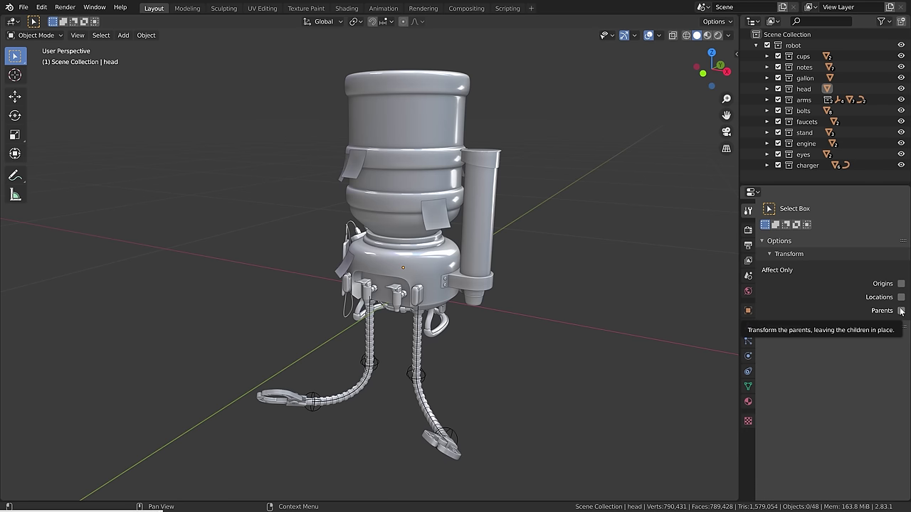
pyautogui.click(747, 291)
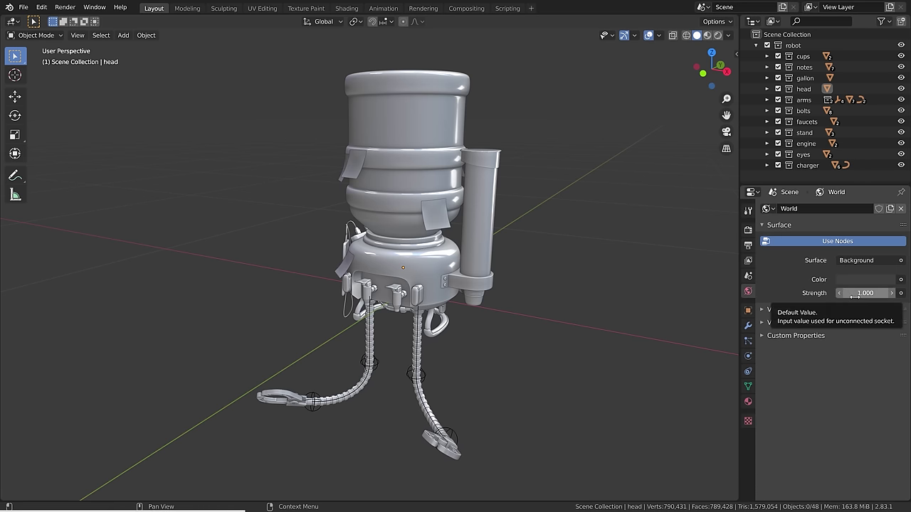
pyautogui.click(41, 7)
pyautogui.click(70, 161)
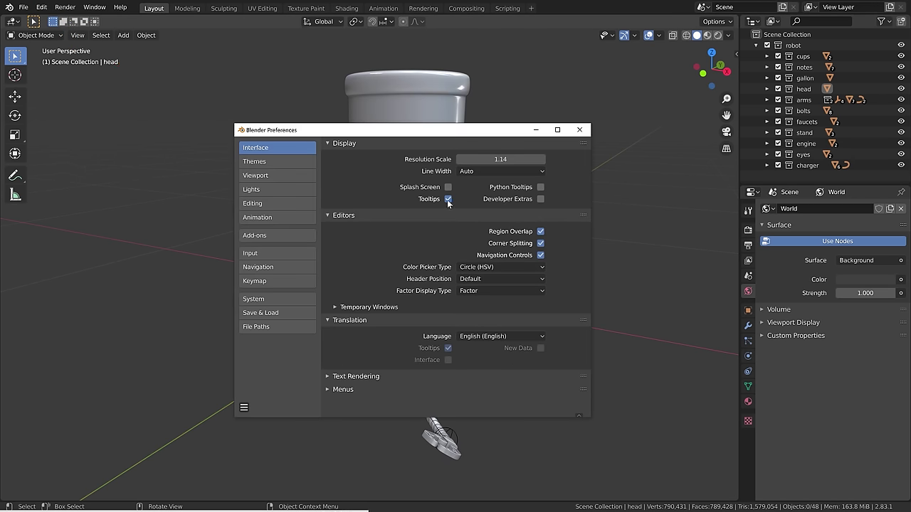
pyautogui.click(579, 129)
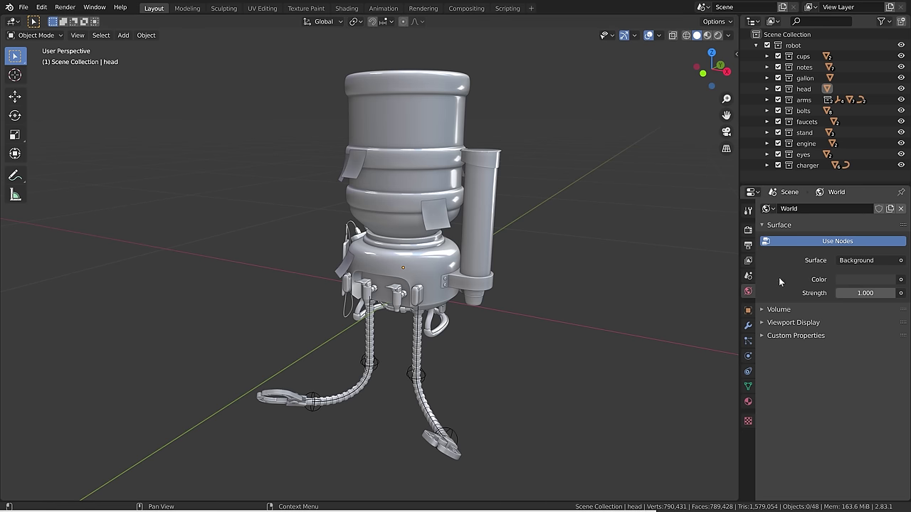
# Temporarily display the tooltips for the World surface settings.
pyautogui.press('alt')
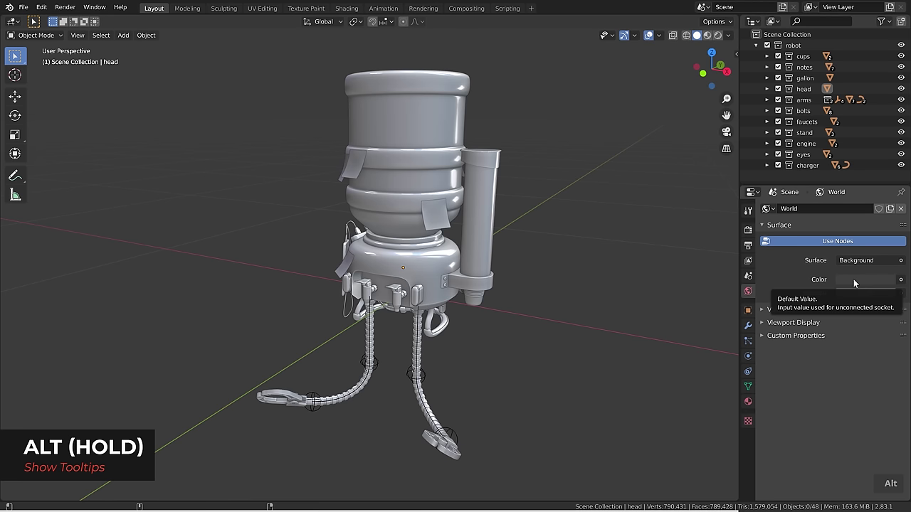
pyautogui.press('alt')
pyautogui.press('alt')
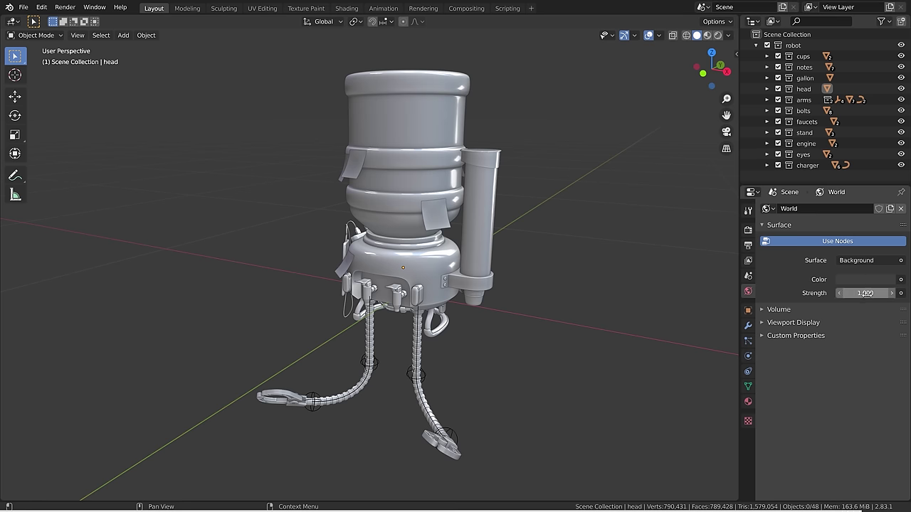
pyautogui.click(806, 310)
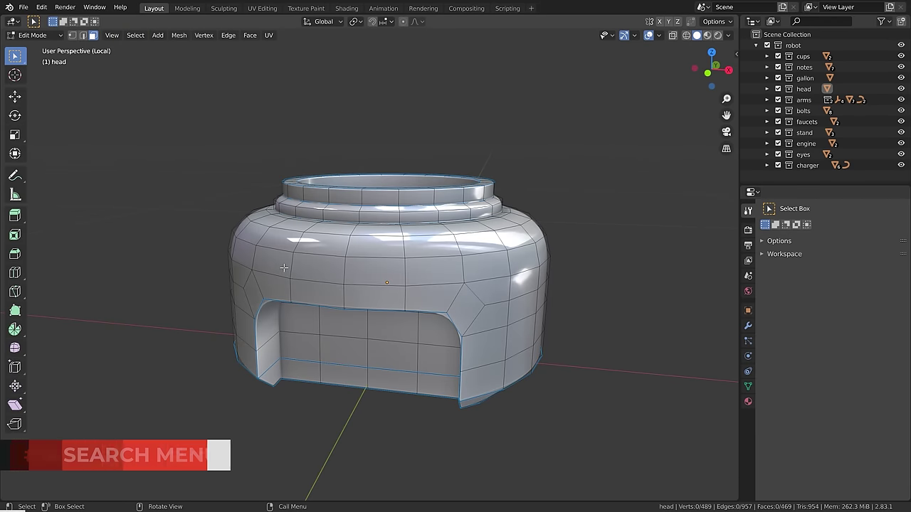
# Select two adjacent faces on the head's upper front and inset them by searching for the Inset Faces operator.
pyautogui.click(272, 262)
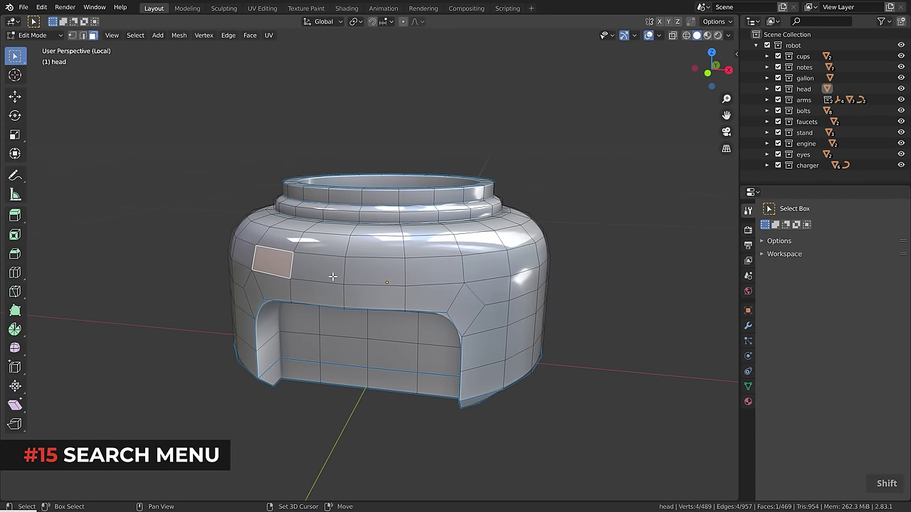
pyautogui.keyDown('shift'); pyautogui.click(333, 276); pyautogui.keyUp('shift')
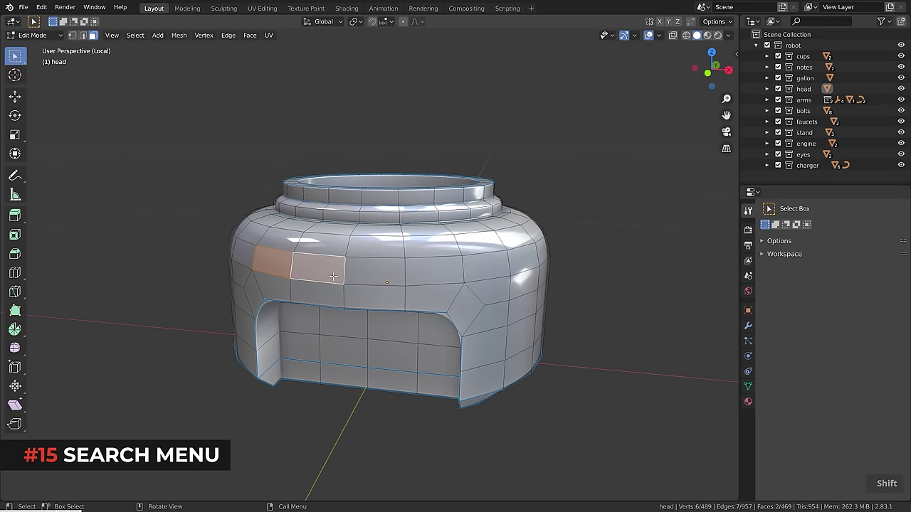
pyautogui.press('F3')
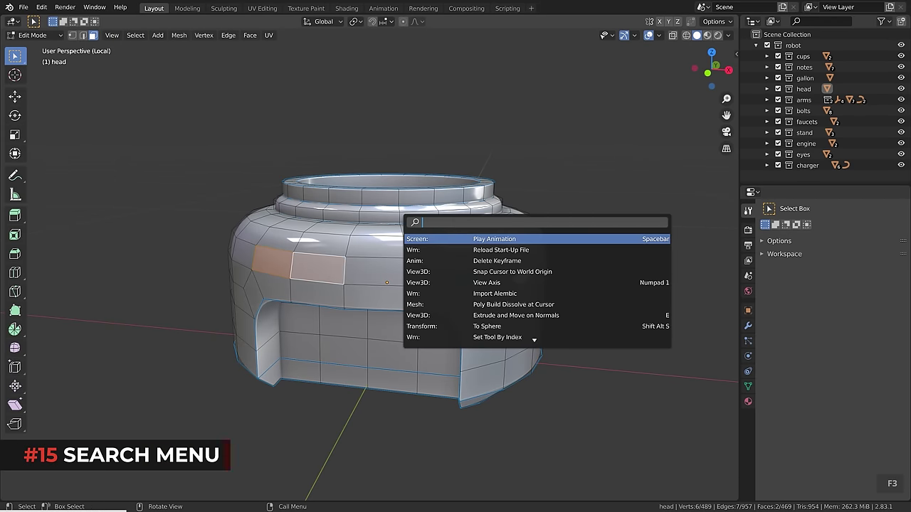
pyautogui.write('inset')
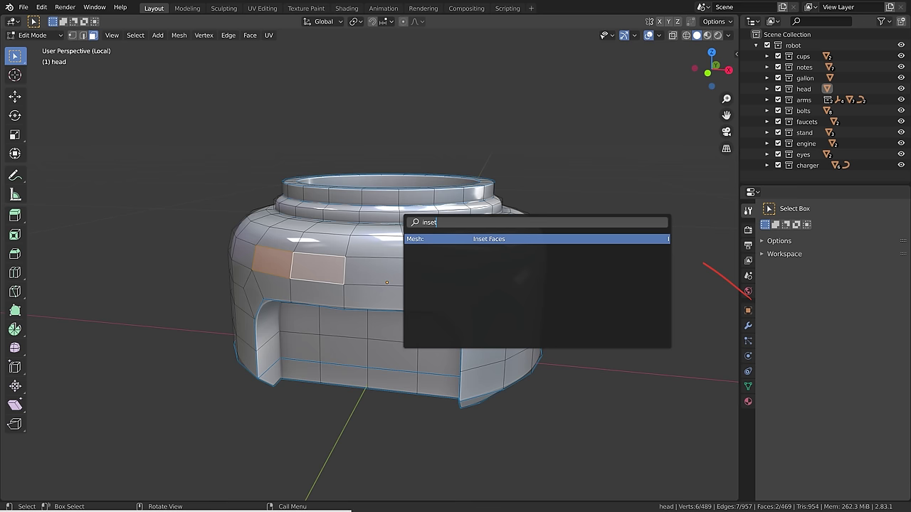
pyautogui.click(507, 240)
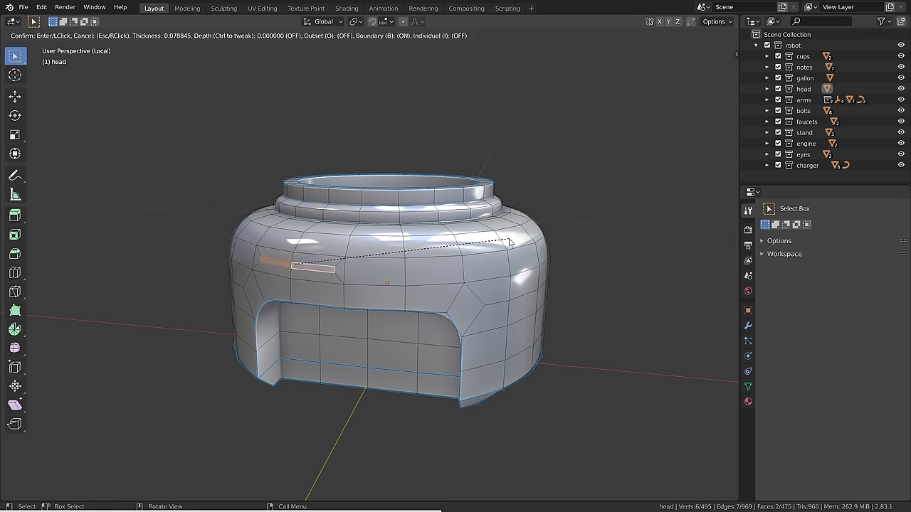
pyautogui.click(449, 245)
# Extrude the two inset faces outward by searching for Extrude and Move on Normals.
pyautogui.press('F3')
pyautogui.write('extrude')
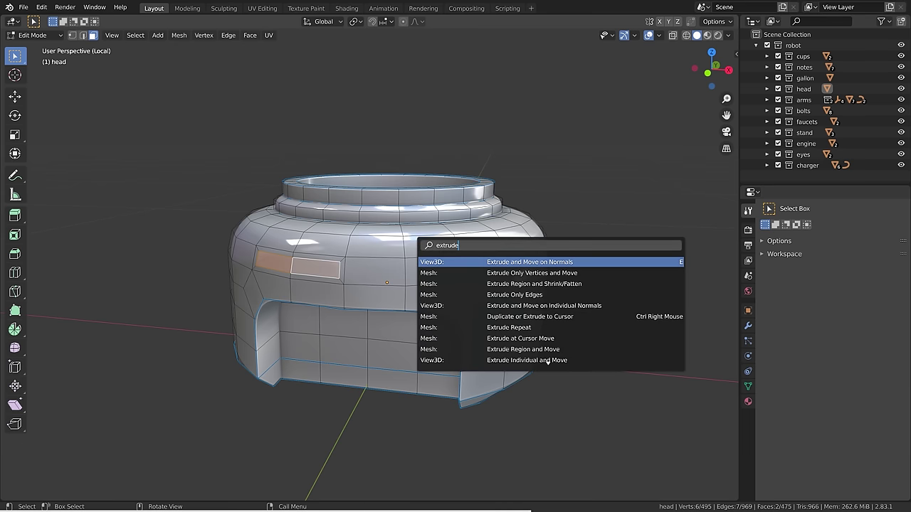
pyautogui.press('Return')
pyautogui.click(533, 267)
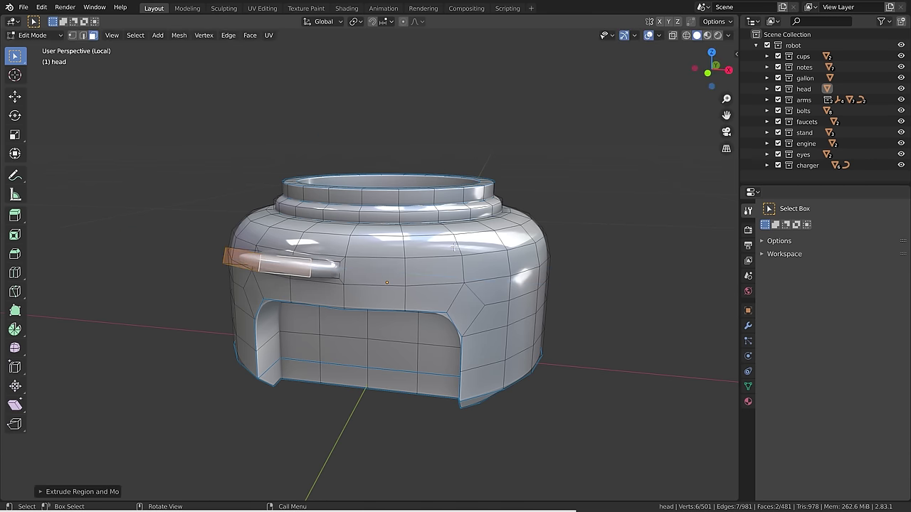
# Extrude the two faces outward twice more by reusing Extrude and Move on Normals from the operator search.
pyautogui.moveTo(455, 248); pyautogui.dragTo(433, 295, button='middle')
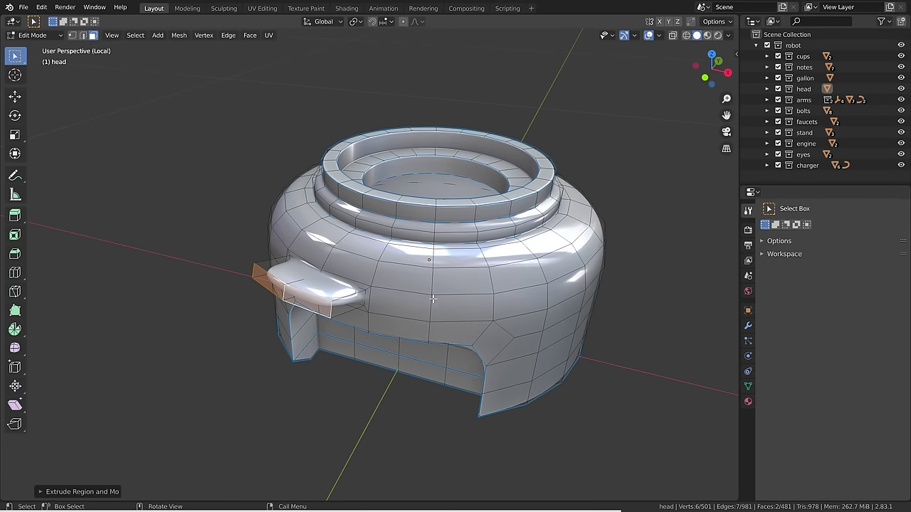
pyautogui.press('F3')
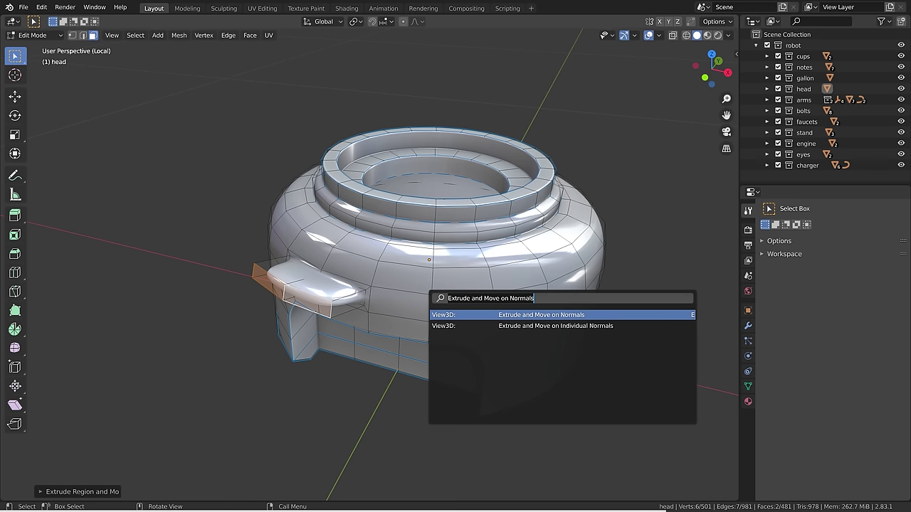
pyautogui.click(527, 319)
pyautogui.click(479, 334)
pyautogui.press('F3')
pyautogui.click(572, 350)
pyautogui.click(532, 321)
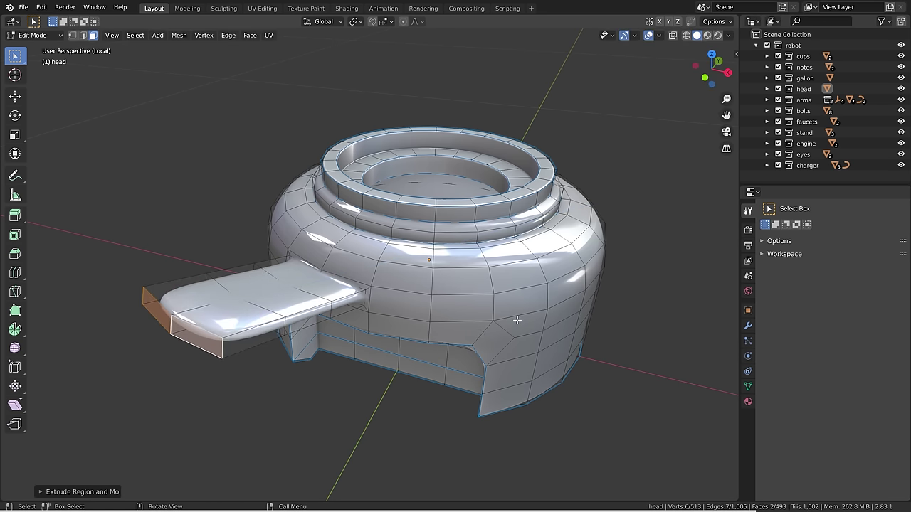
# Extrude the two end faces of the head's protruding arm outward several more times.
pyautogui.scroll(-2, 517, 320)
pyautogui.keyDown('shift'); pyautogui.moveTo(299, 315); pyautogui.dragTo(361, 305, button='middle'); pyautogui.keyUp('shift')
pyautogui.press('e')
pyautogui.click(311, 351)
pyautogui.press('e')
pyautogui.click(288, 357)
pyautogui.press('e')
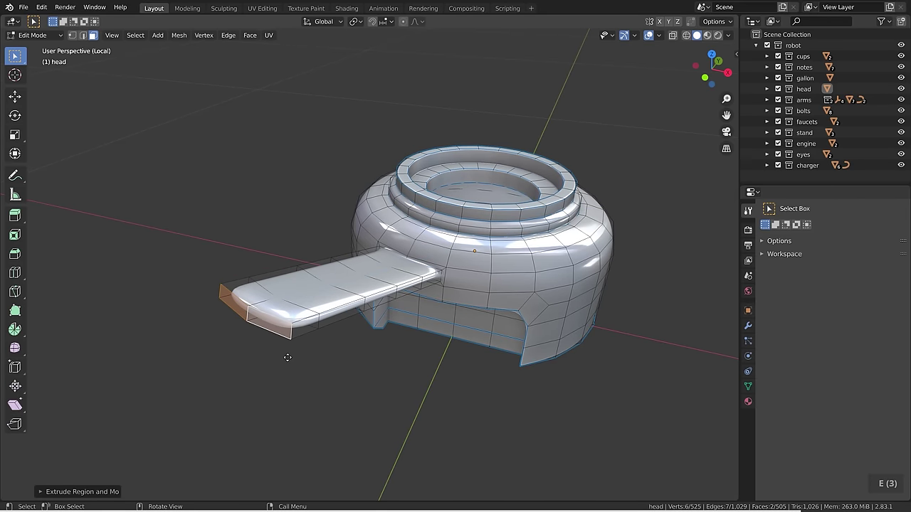
pyautogui.press('e')
pyautogui.click(234, 369)
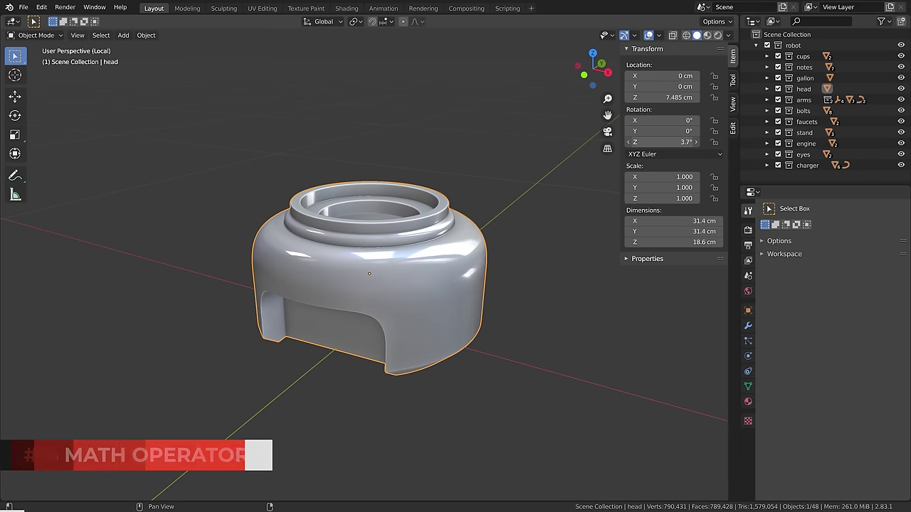
# Set the head's Z rotation to 90°.
pyautogui.click(647, 142)
pyautogui.write('90')
pyautogui.press('Return')
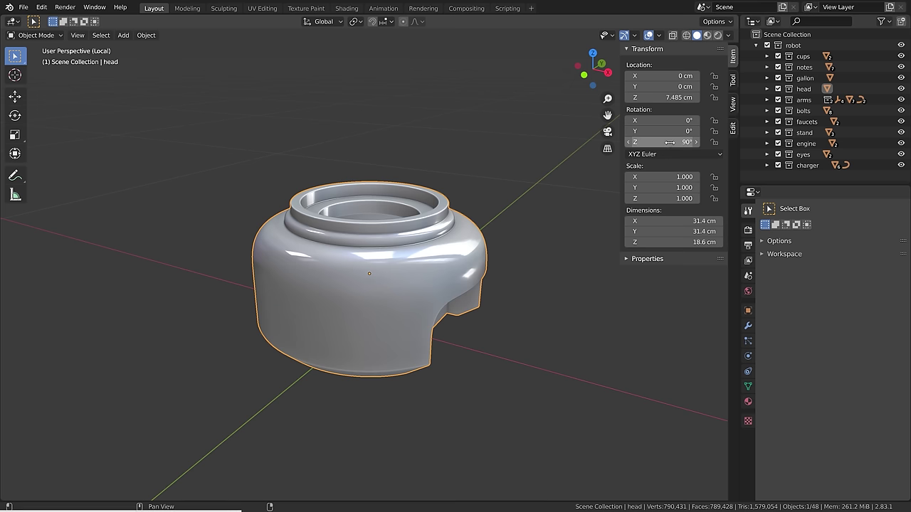
# Switch to the Windows calculator and compute 90 + 5.
pyautogui.press('XF86Calculator')
pyautogui.write('9')
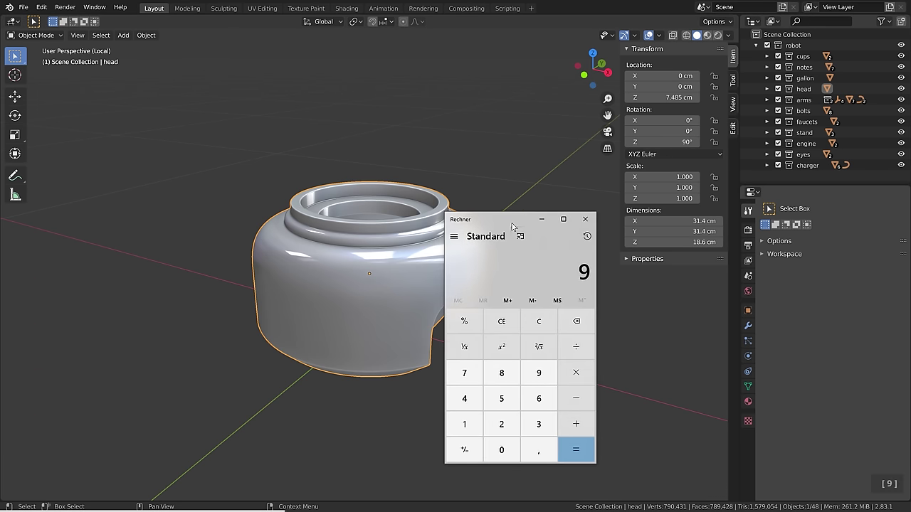
pyautogui.write('0')
pyautogui.click(575, 424)
pyautogui.click(501, 399)
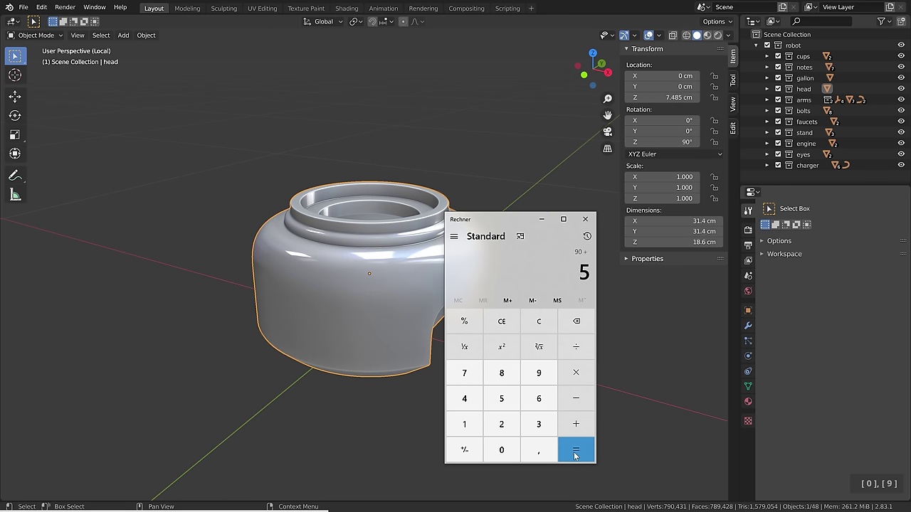
pyautogui.click(574, 456)
pyautogui.click(659, 4)
# Return to Blender and set the head's Z rotation to 95°.
pyautogui.click(660, 141)
pyautogui.write('9')
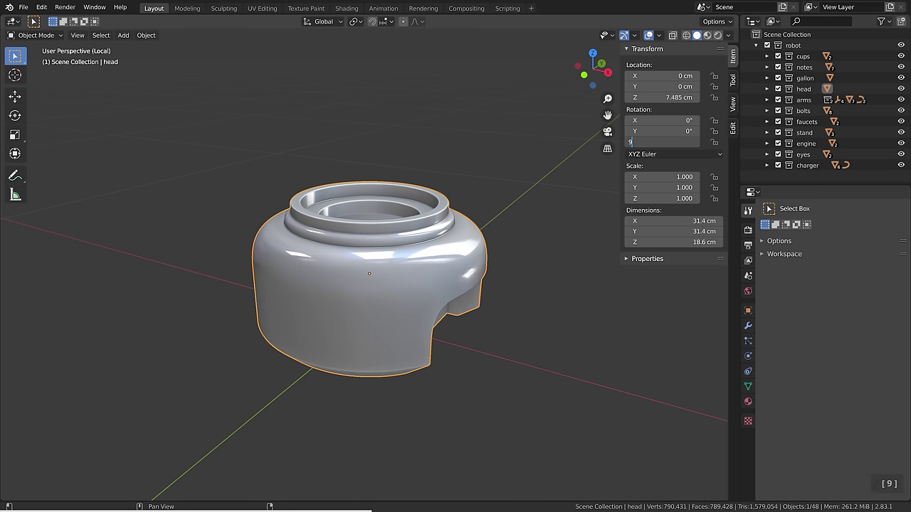
pyautogui.write('5')
pyautogui.press('Return')
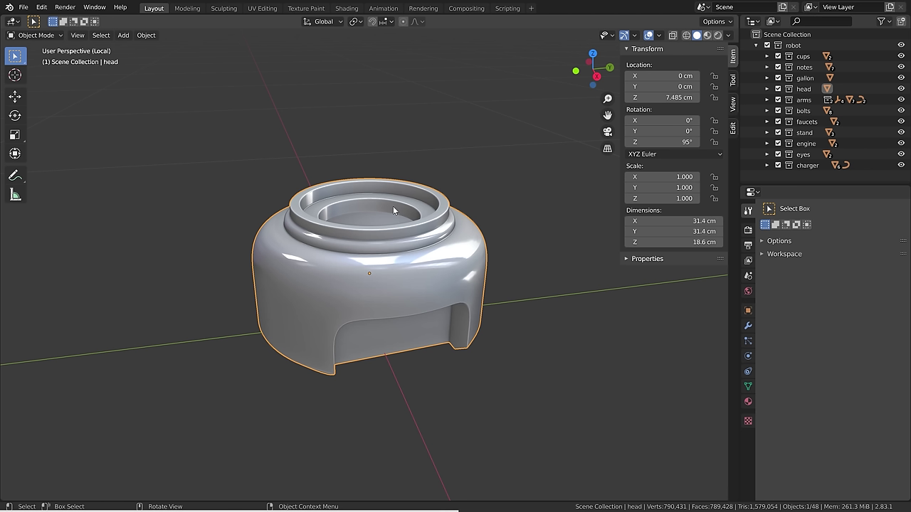
# Append +20-50+50 to the head's existing Z rotation value as a math expression and apply it.
pyautogui.click(662, 142)
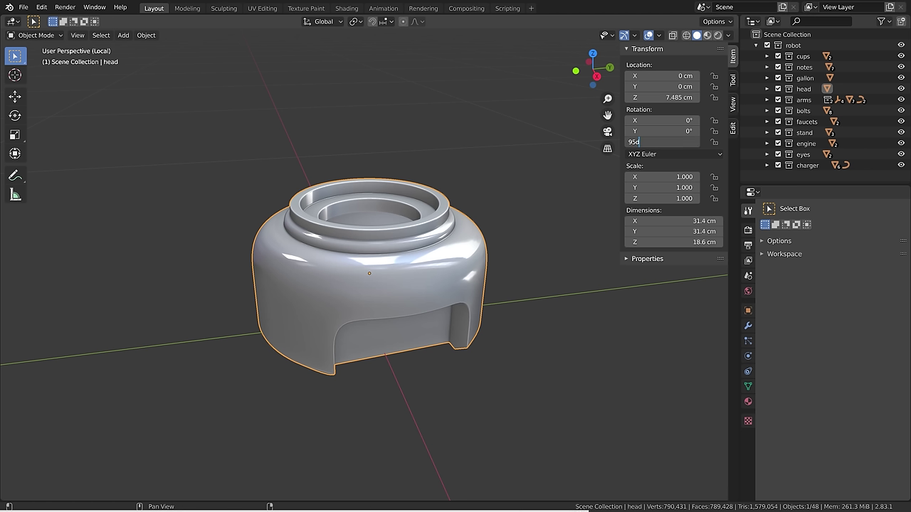
pyautogui.write('+20-50')
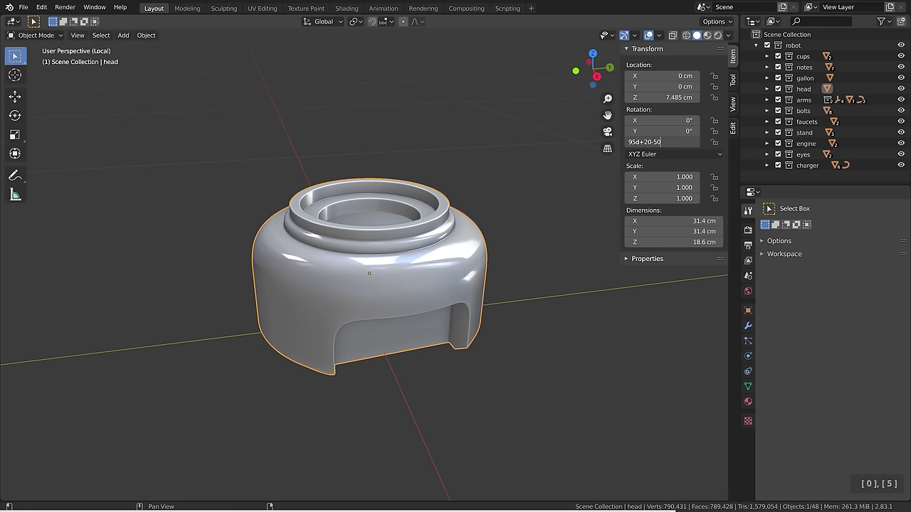
pyautogui.write('+50')
pyautogui.press('Return')
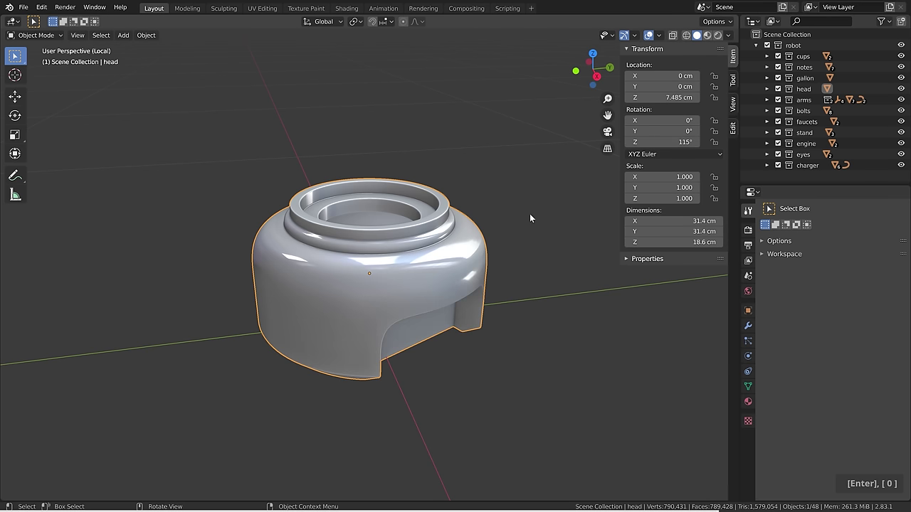
pyautogui.moveTo(503, 228); pyautogui.dragTo(532, 219, button='middle')
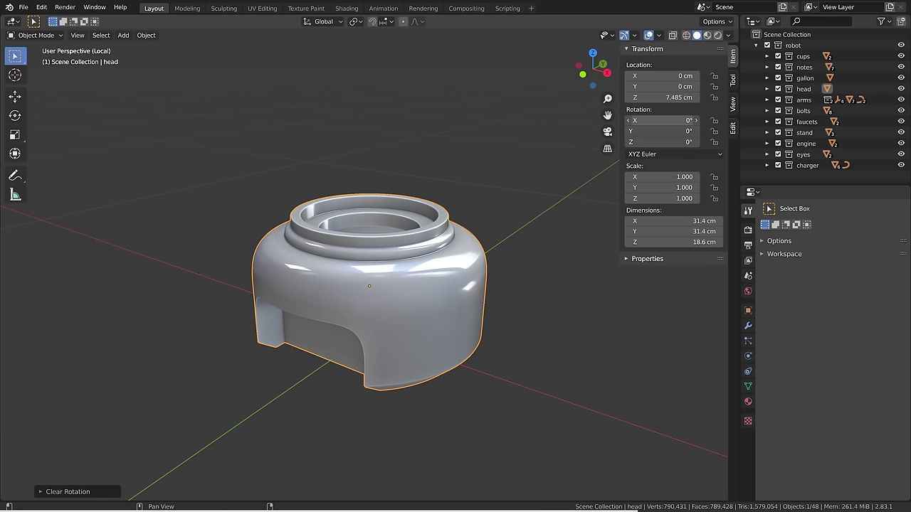
# Set the head's X, Y and Z rotation to 100° in a single multi-value edit.
pyautogui.moveTo(662, 120); pyautogui.dragTo(662, 142)
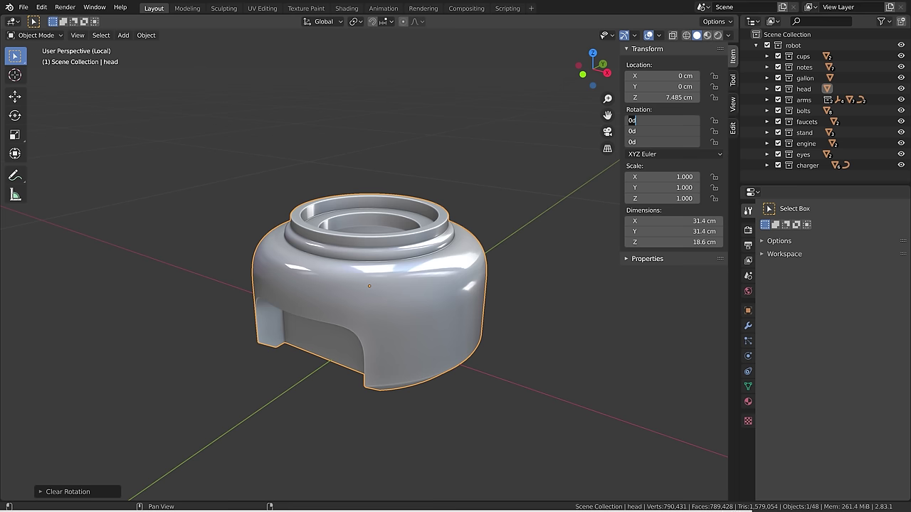
pyautogui.write('100')
pyautogui.press('Return')
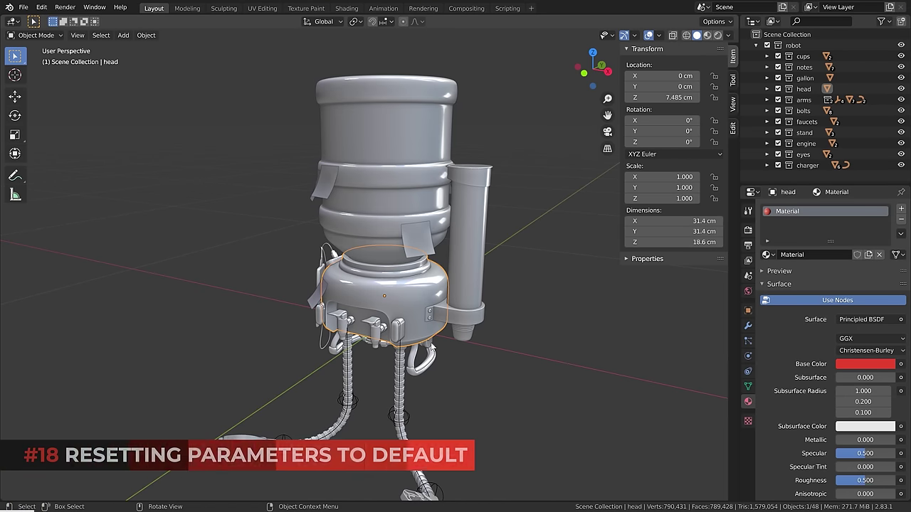
# Reset only the head's Z location to its default value.
pyautogui.rightClick(666, 101)
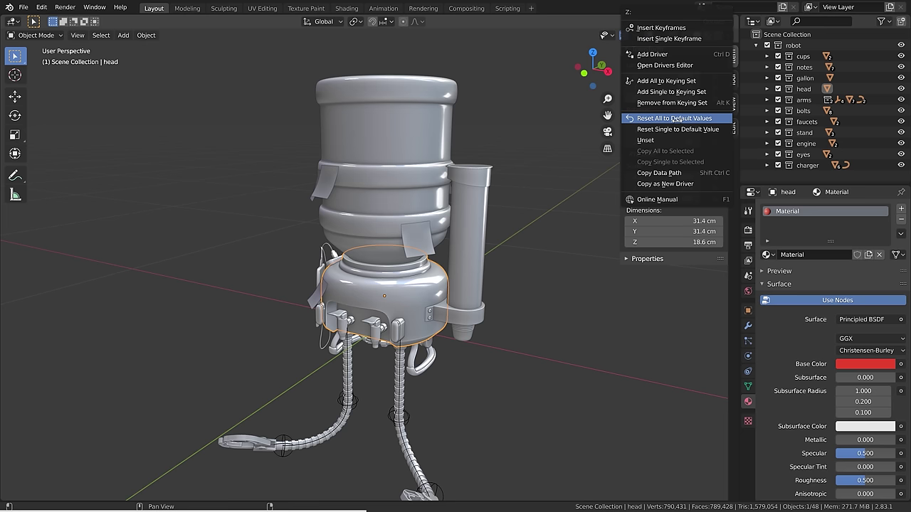
pyautogui.click(680, 129)
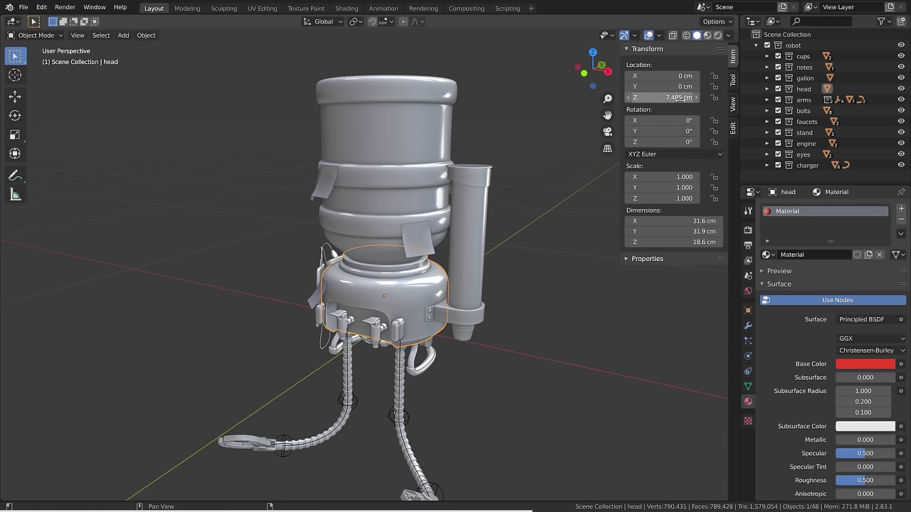
pyautogui.press('BackSpace')
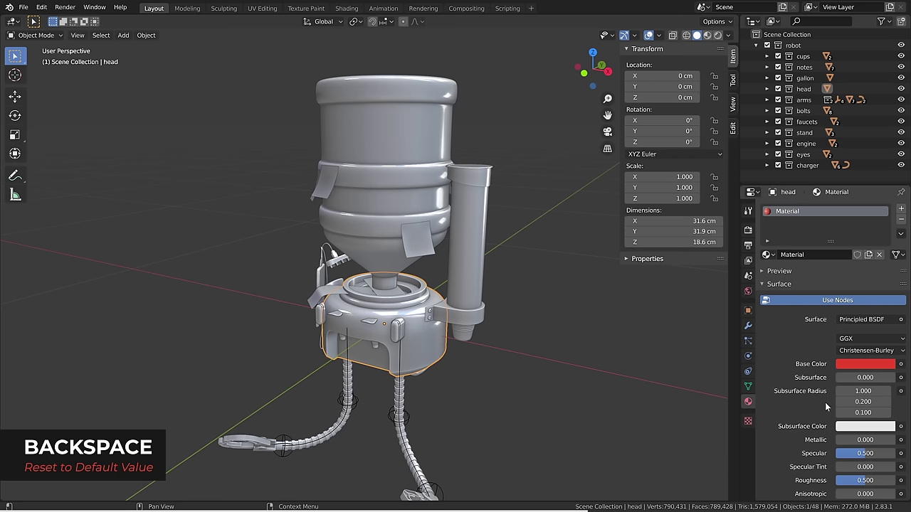
# Reset the head material's Base Color and Subsurface Radius parameters to their default values.
pyautogui.press('BackSpace')
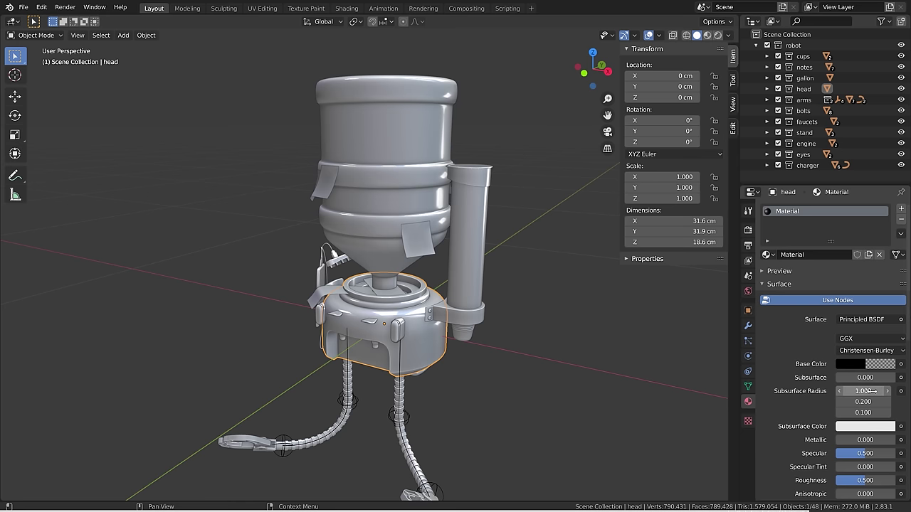
pyautogui.press('BackSpace')
pyautogui.press('BackSpace')
pyautogui.press('BackSpace')
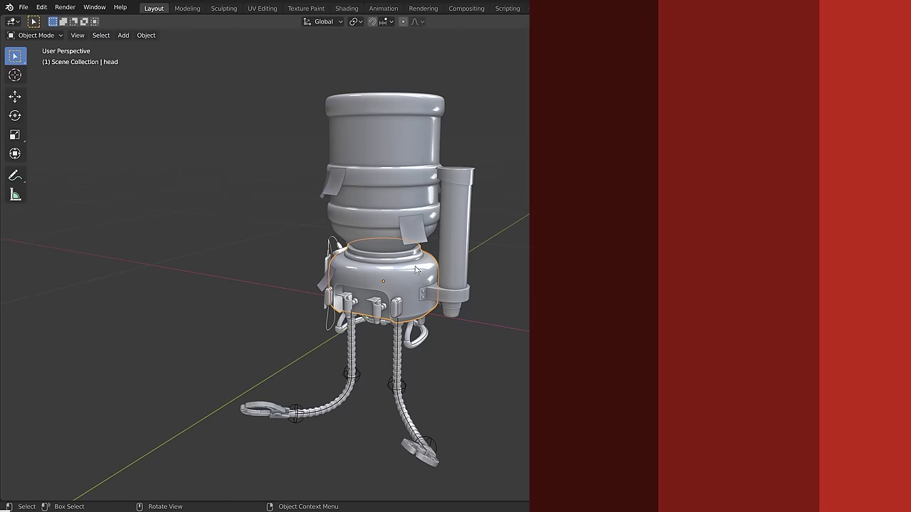
# Move the head with fine adjustment to about X 0.44 cm, Y 0.02 cm and Z 7.0 cm.
pyautogui.press('g')
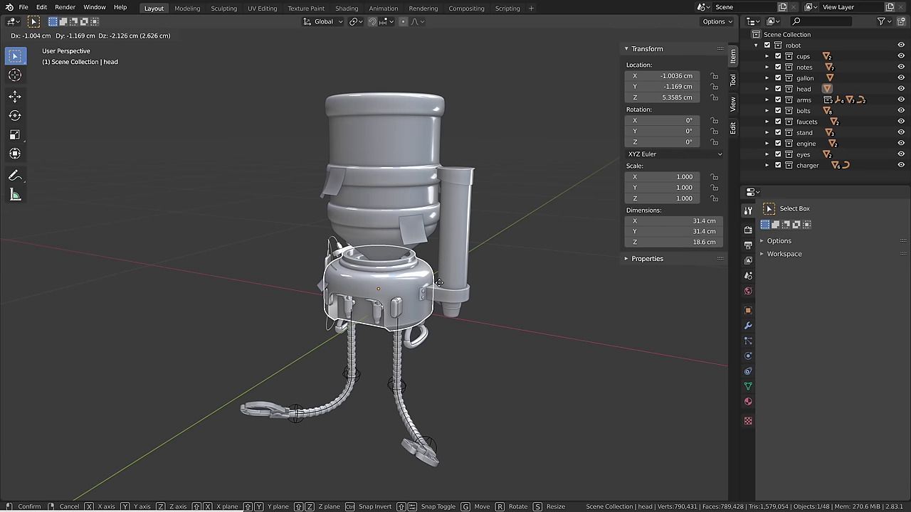
pyautogui.press('shift')
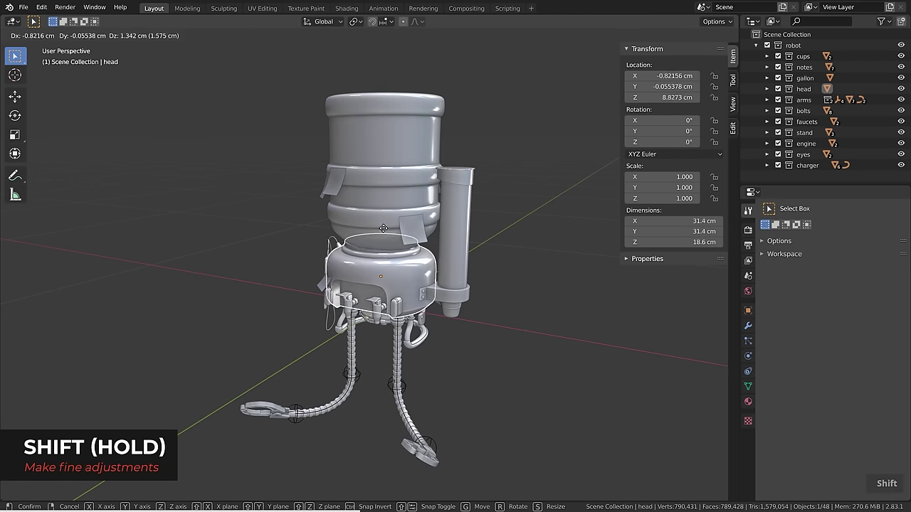
pyautogui.click(420, 283)
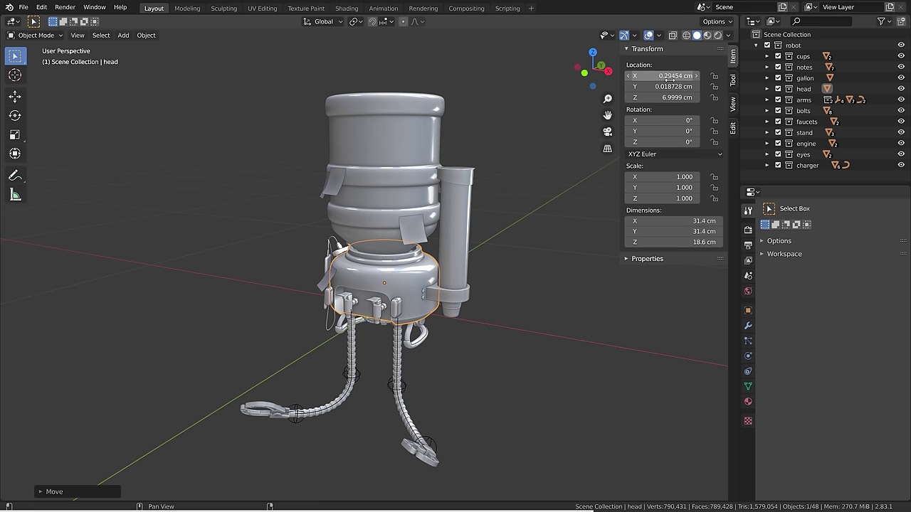
pyautogui.moveTo(660, 75)
pyautogui.mouseDown()
pyautogui.moveTo(625, 75)
pyautogui.moveTo(666, 76)
pyautogui.mouseUp()
# Try to rotate and scale the head with fine adjustment.
pyautogui.press('r')
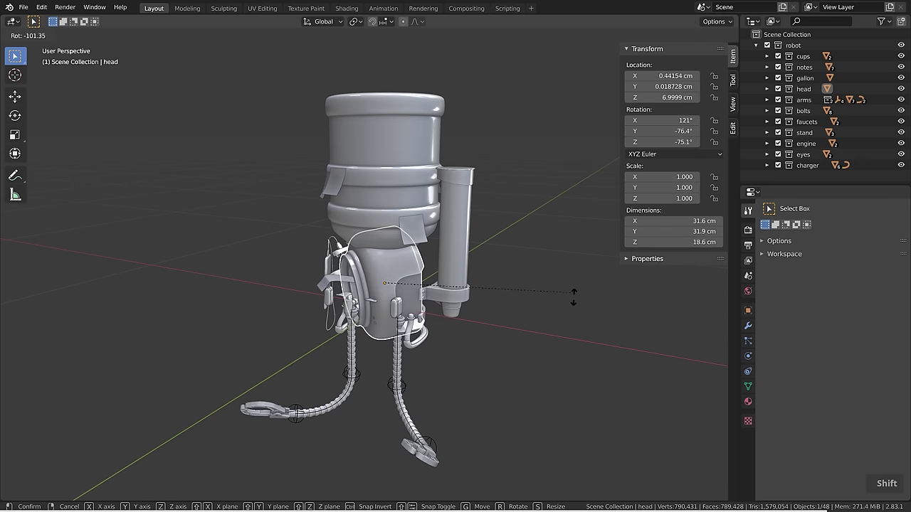
pyautogui.press('s')
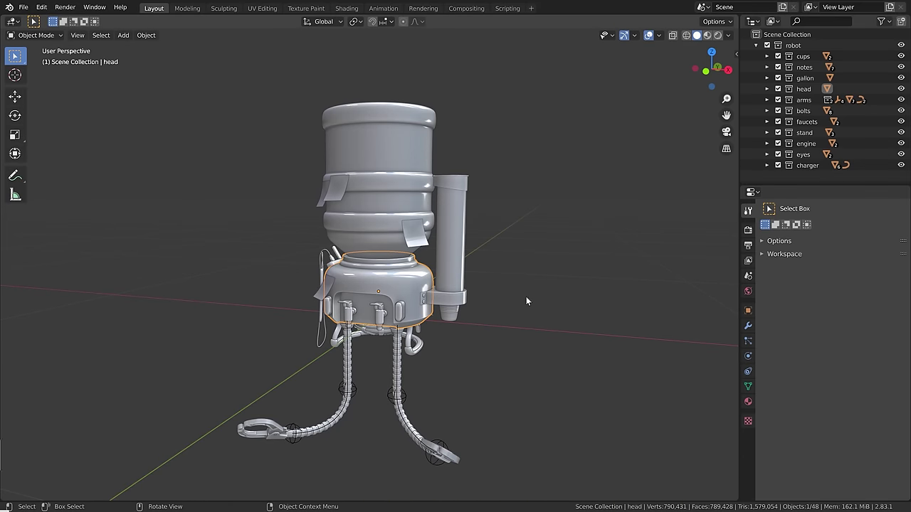
# Show the viewport sidebar and examine its Tool, View and Edit categories, including the expanded Bool Tool options.
pyautogui.press('n')
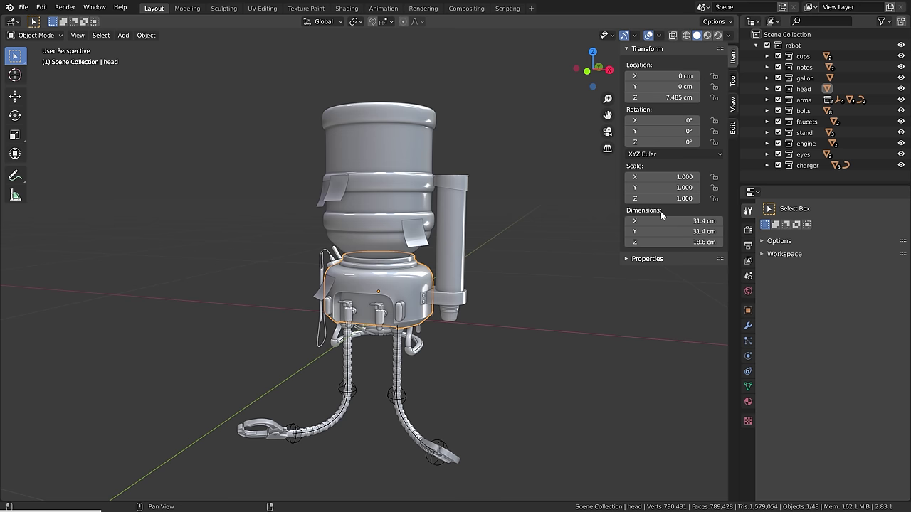
pyautogui.click(732, 80)
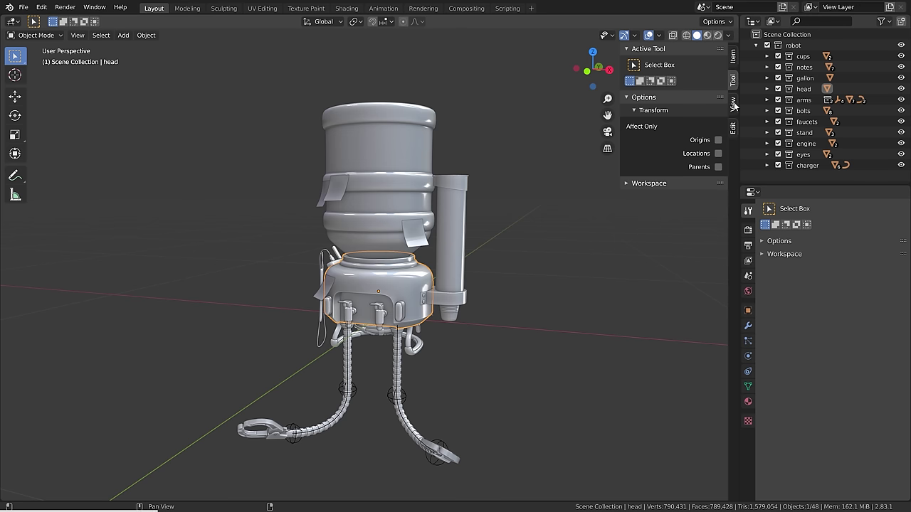
pyautogui.click(733, 103)
pyautogui.click(733, 128)
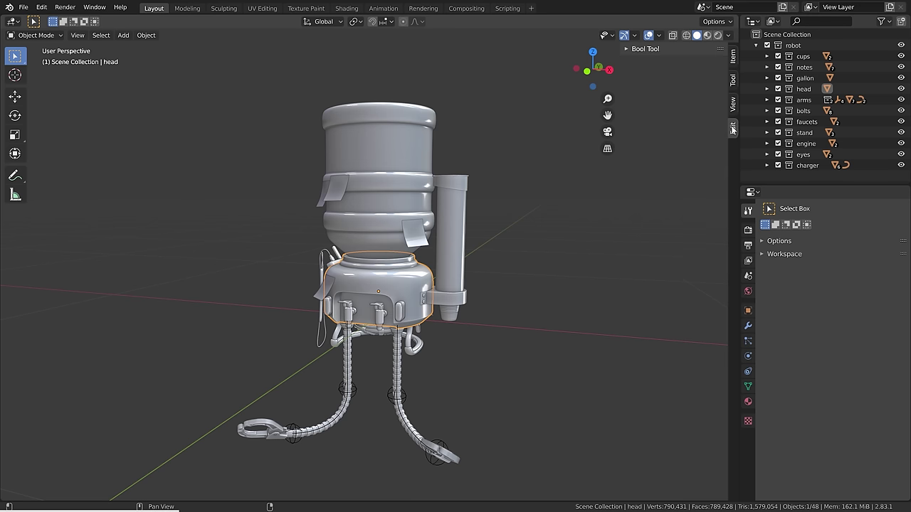
pyautogui.click(657, 50)
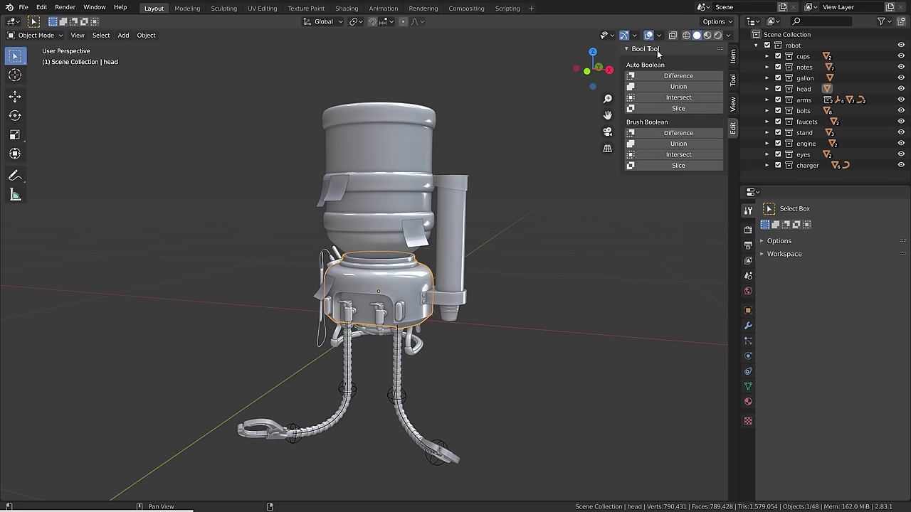
pyautogui.click(736, 110)
pyautogui.click(737, 78)
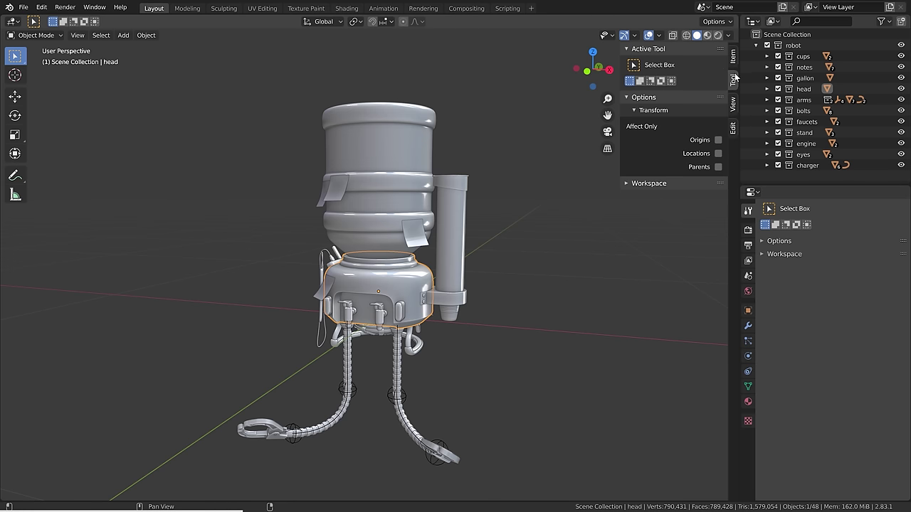
pyautogui.click(734, 126)
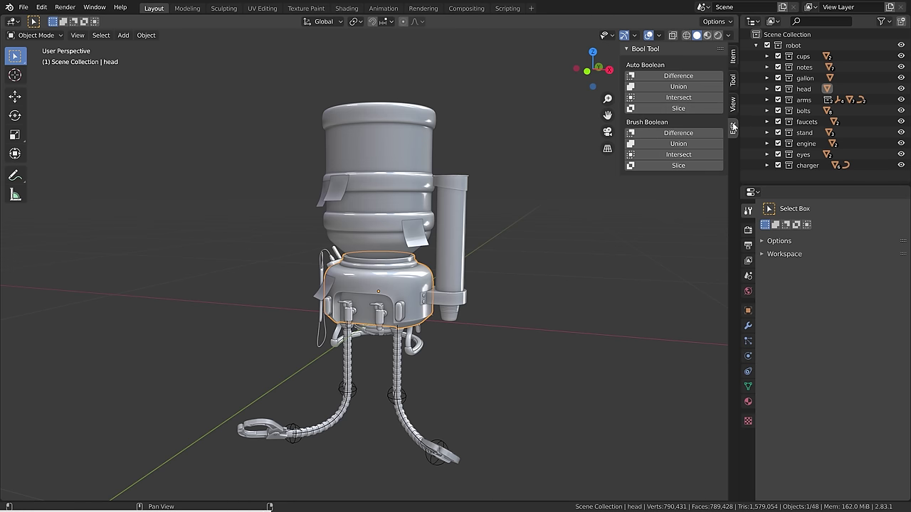
# Deselect everything, pin the Transform section of the Item category, and show it together with the Tool category.
pyautogui.click(734, 57)
pyautogui.hotkey('alt', 'a')
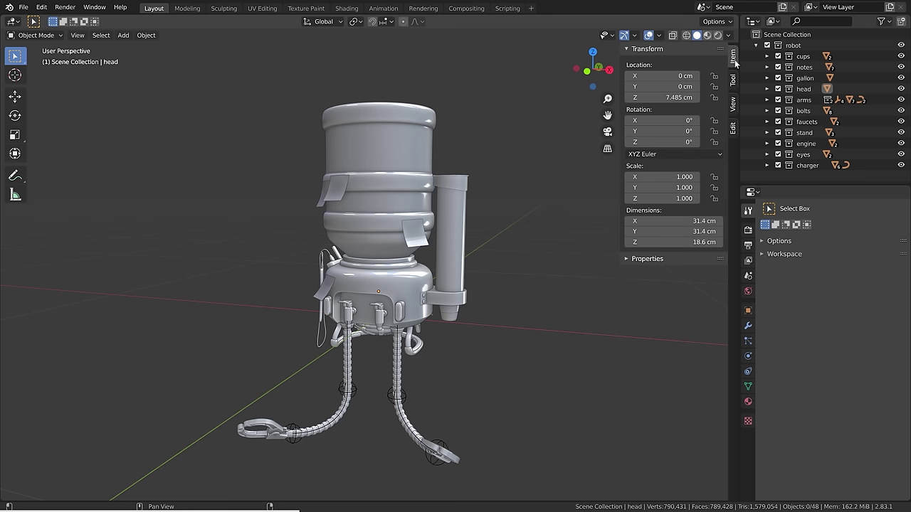
pyautogui.click(656, 48)
pyautogui.click(644, 49)
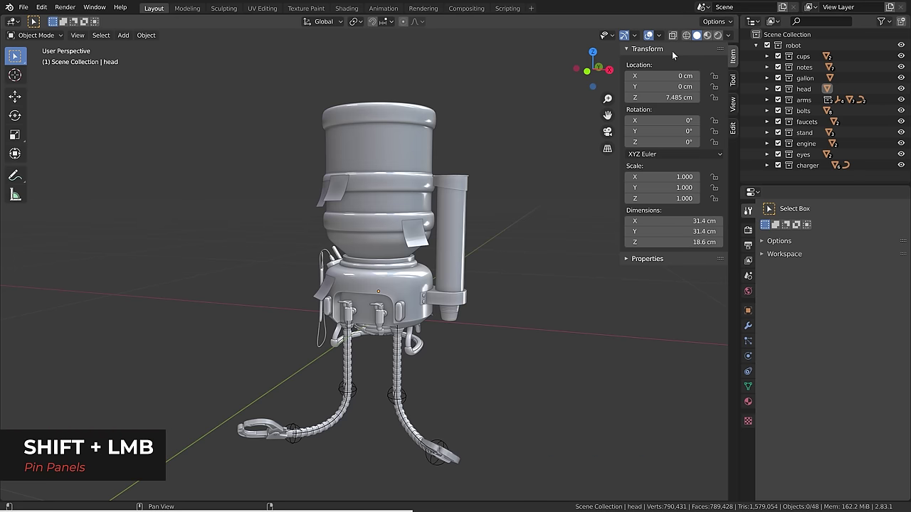
pyautogui.press('shift')
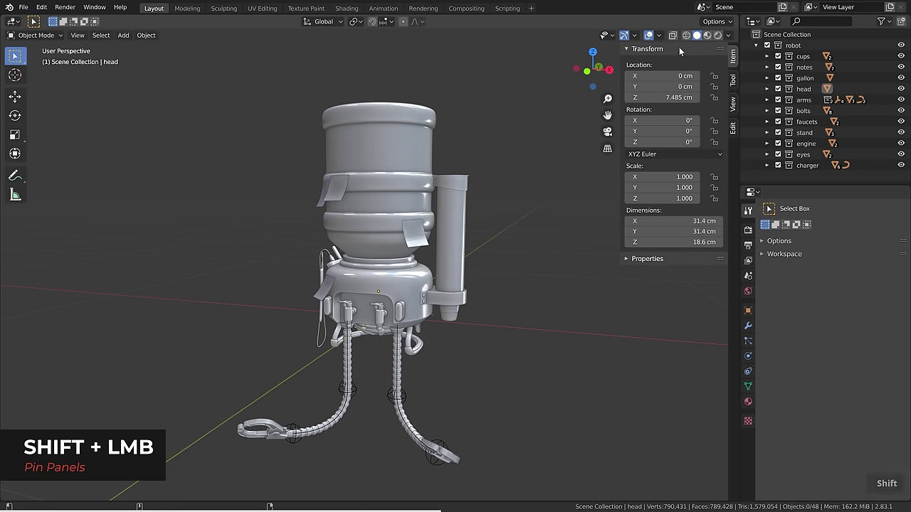
pyautogui.keyDown('shift'); pyautogui.click(679, 48); pyautogui.keyUp('shift')
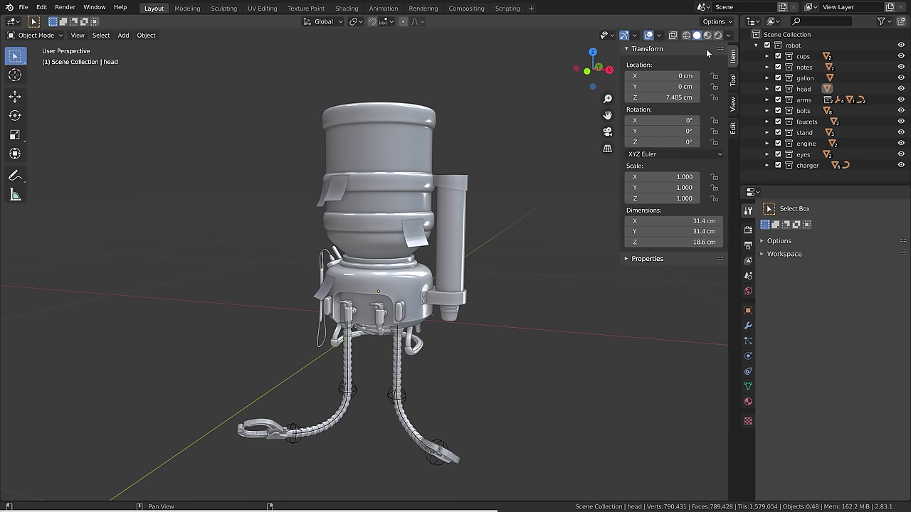
pyautogui.rightClick(688, 48)
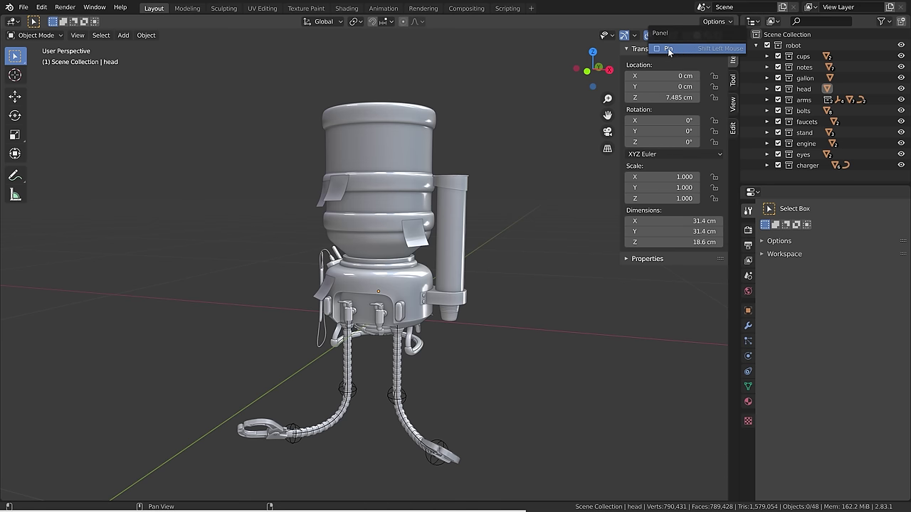
pyautogui.click(668, 49)
pyautogui.click(733, 80)
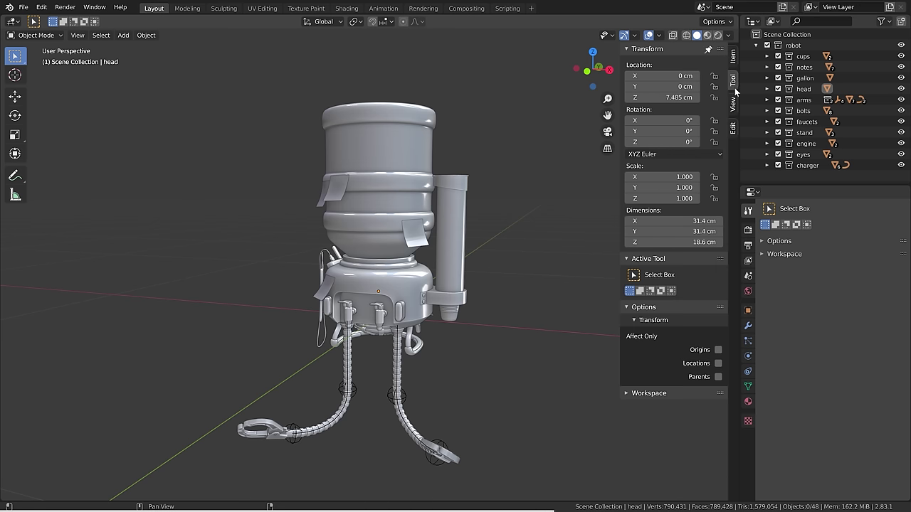
# Move the pinned Transform section to the top of both the View and Edit sidebar categories.
pyautogui.click(734, 105)
pyautogui.click(733, 128)
pyautogui.click(733, 106)
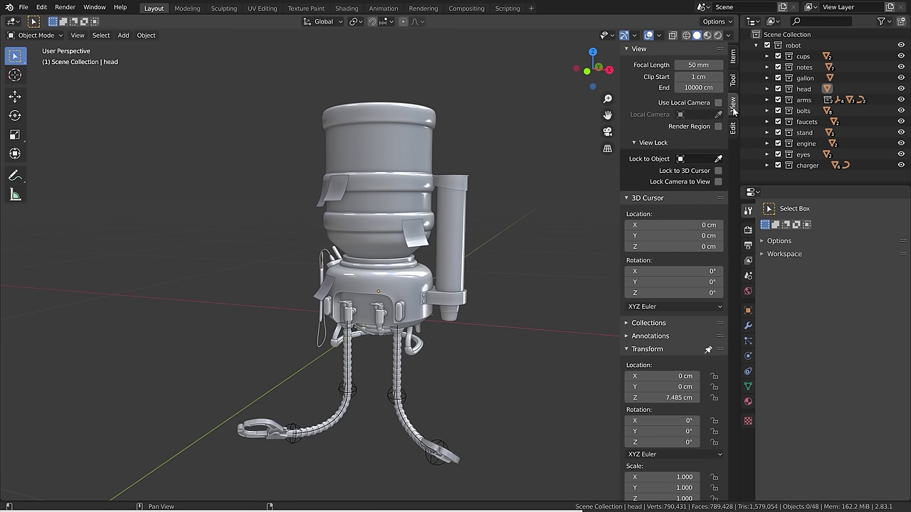
pyautogui.moveTo(720, 348); pyautogui.dragTo(720, 45)
pyautogui.click(733, 128)
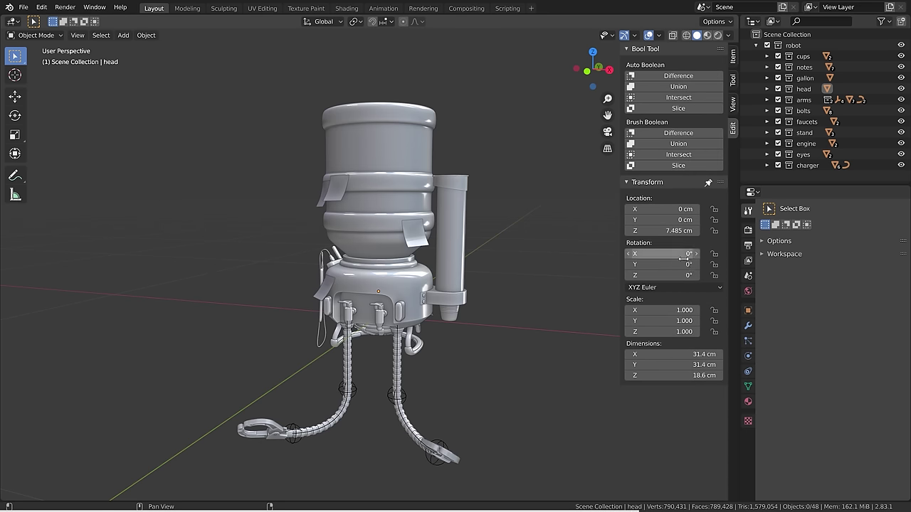
pyautogui.moveTo(720, 182); pyautogui.dragTo(721, 43)
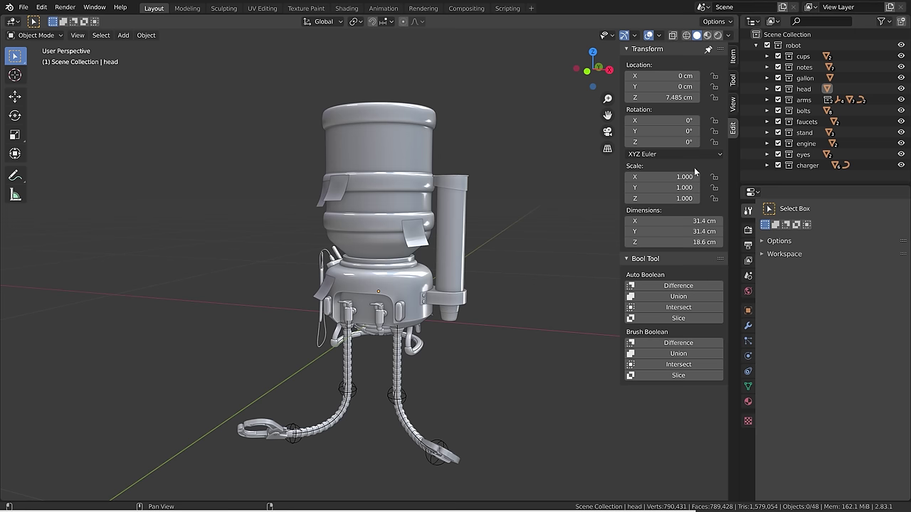
# Pin the Bool Tool section of the Edit category and check it together with Transform in the other sidebar categories.
pyautogui.press('shift')
pyautogui.press('shift')
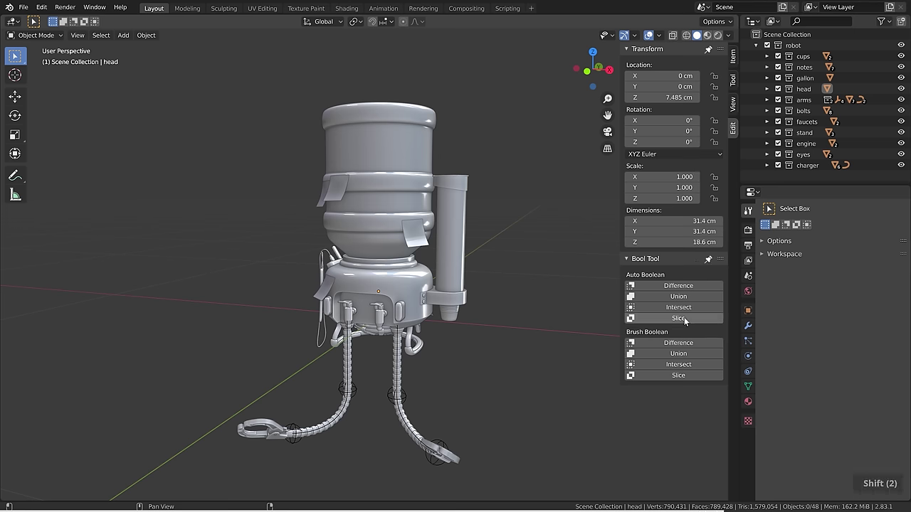
pyautogui.click(731, 82)
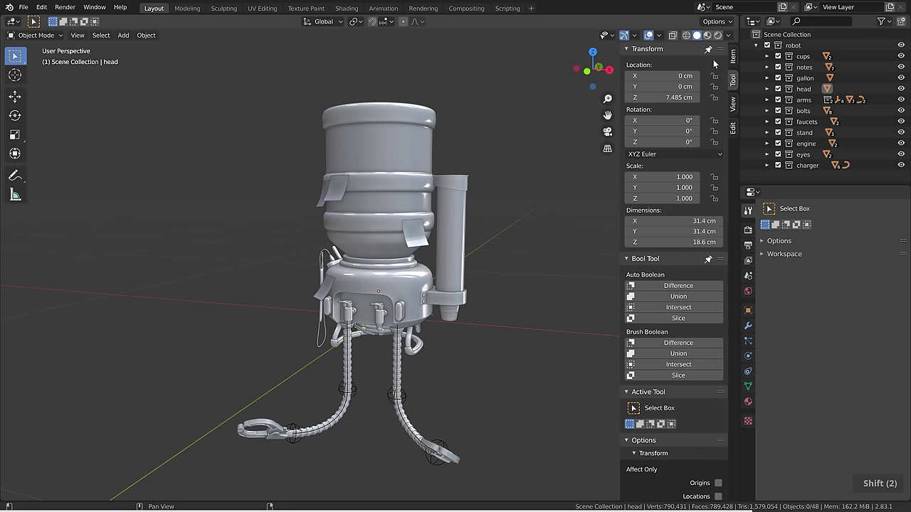
pyautogui.scroll(-1, 706, 66)
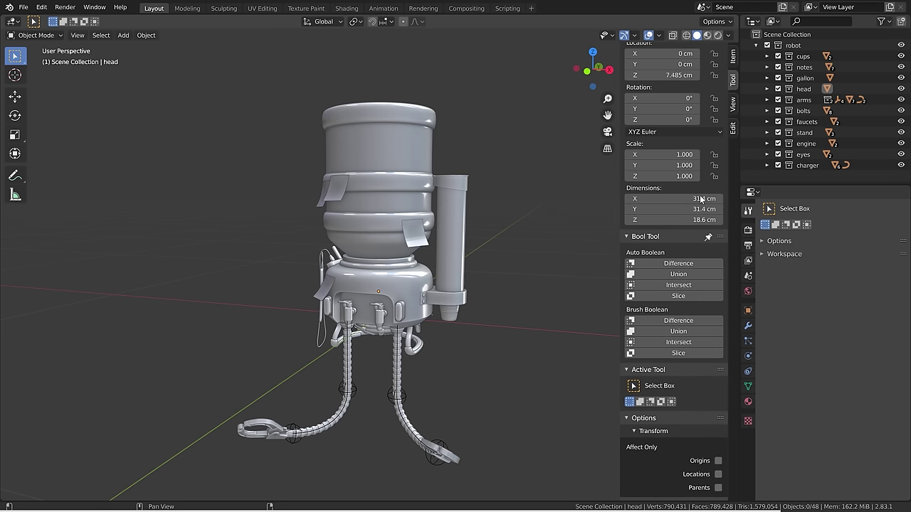
pyautogui.scroll(-1, 637, 456)
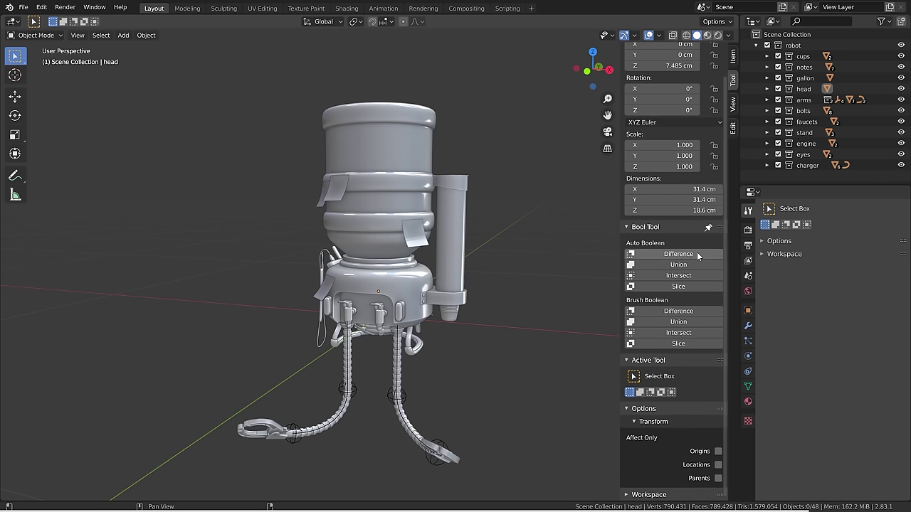
pyautogui.scroll(2, 697, 251)
pyautogui.keyDown('ctrl'); pyautogui.scroll(-2, 673, 271); pyautogui.keyUp('ctrl')
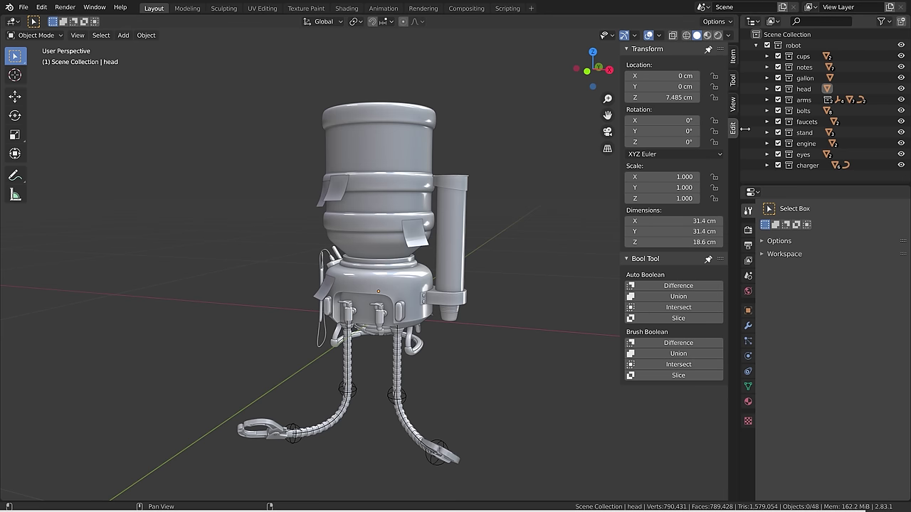
pyautogui.click(733, 104)
pyautogui.click(733, 57)
pyautogui.click(734, 82)
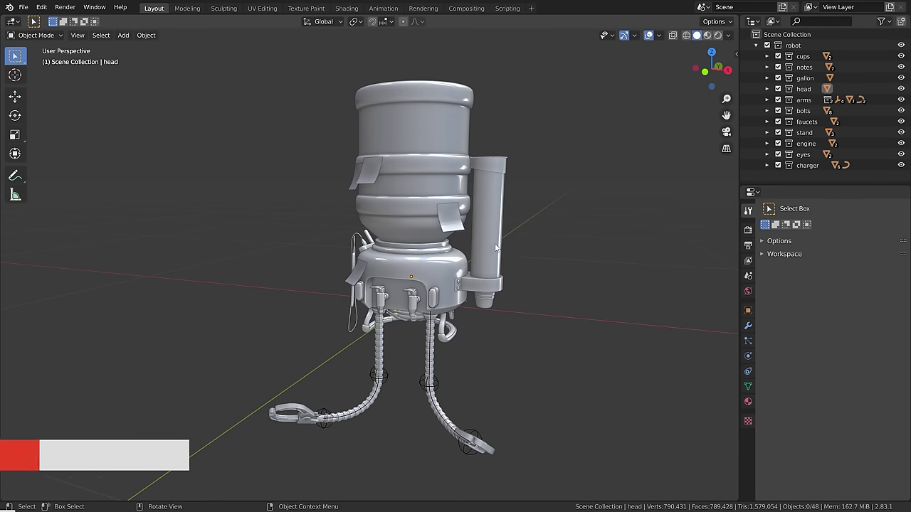
# Move the plastic cup case away from the robot, adjusting the Move operation to about X 27.1 cm, Y 10.9 cm and Z 8.8 cm.
pyautogui.click(495, 263)
pyautogui.press('g')
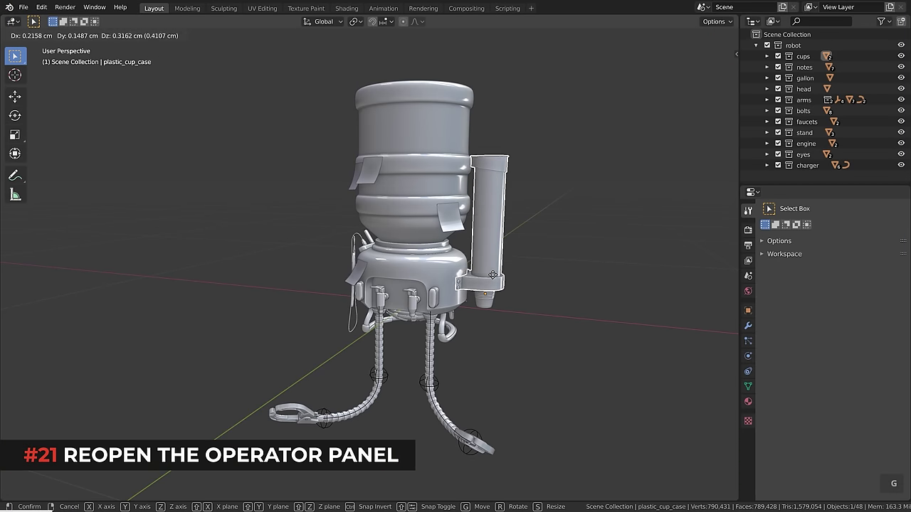
pyautogui.click(602, 242)
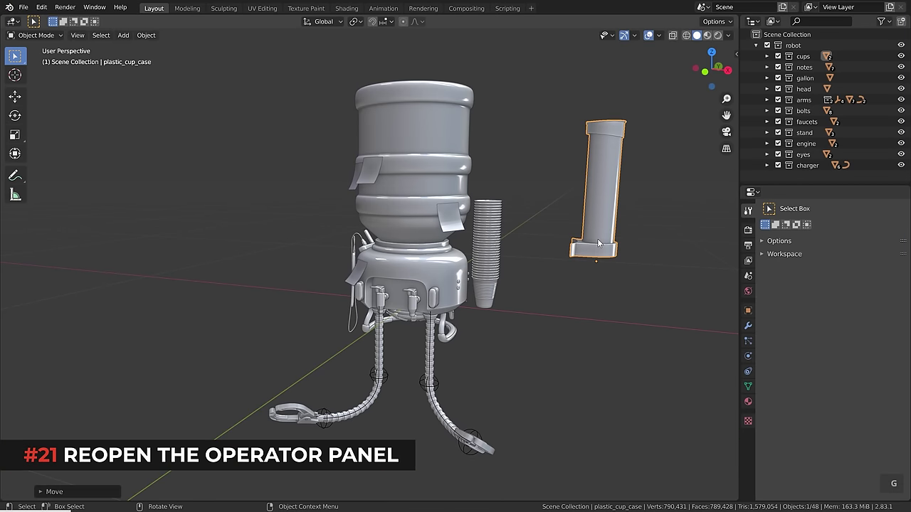
pyautogui.click(77, 490)
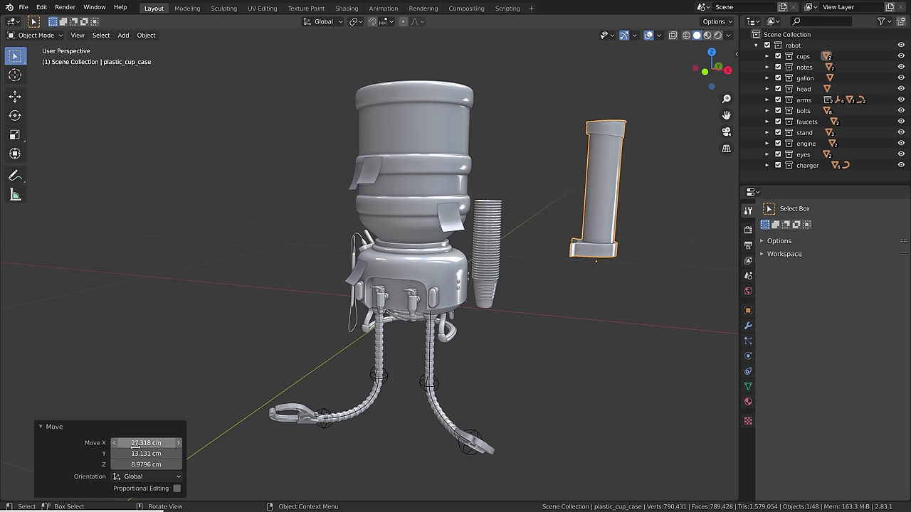
pyautogui.moveTo(135, 446); pyautogui.dragTo(40, 454)
pyautogui.moveTo(145, 464)
pyautogui.mouseDown()
pyautogui.moveTo(66, 464)
pyautogui.moveTo(134, 464)
pyautogui.mouseUp()
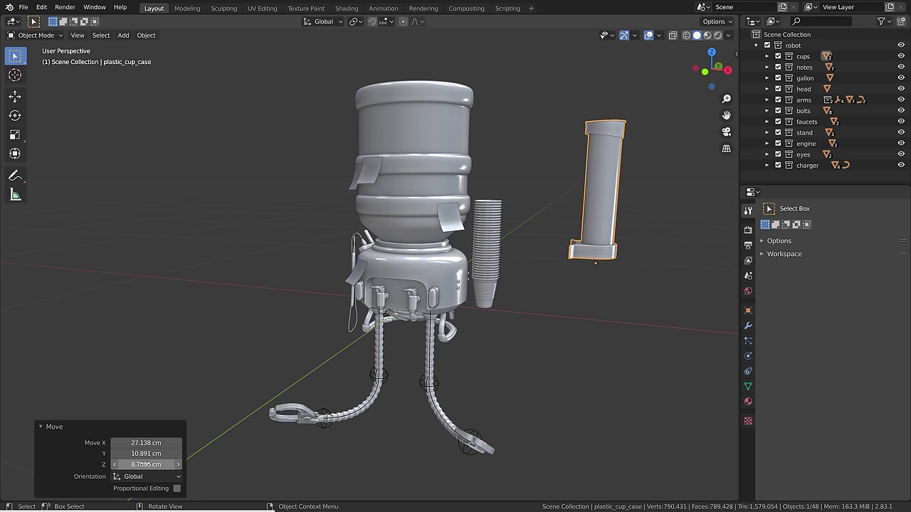
# Rotate the water gallon in the view and adjust the rotation angle to about -81.2°.
pyautogui.click(409, 176)
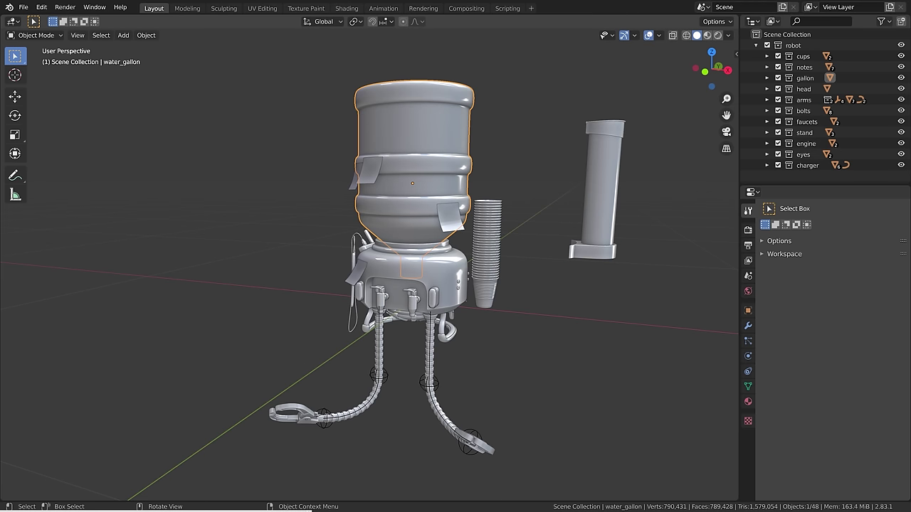
pyautogui.press('r')
pyautogui.click(548, 144)
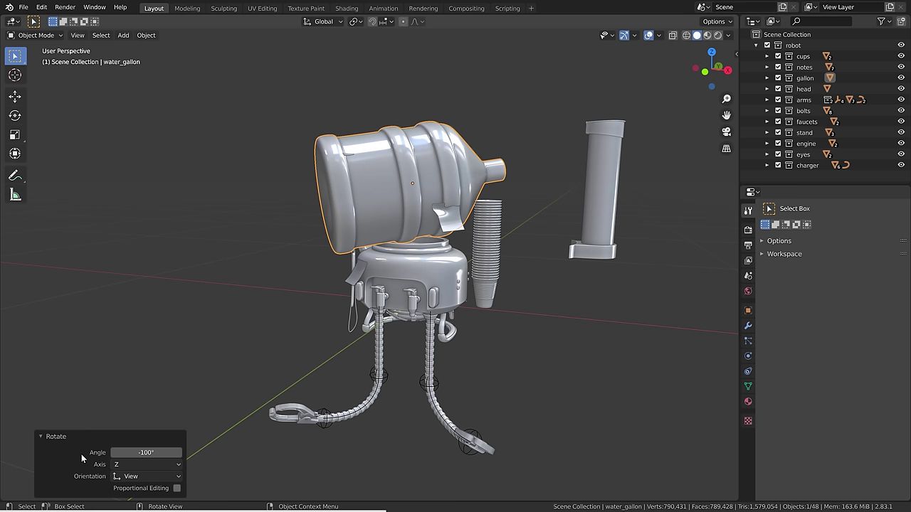
pyautogui.moveTo(139, 453); pyautogui.dragTo(153, 453)
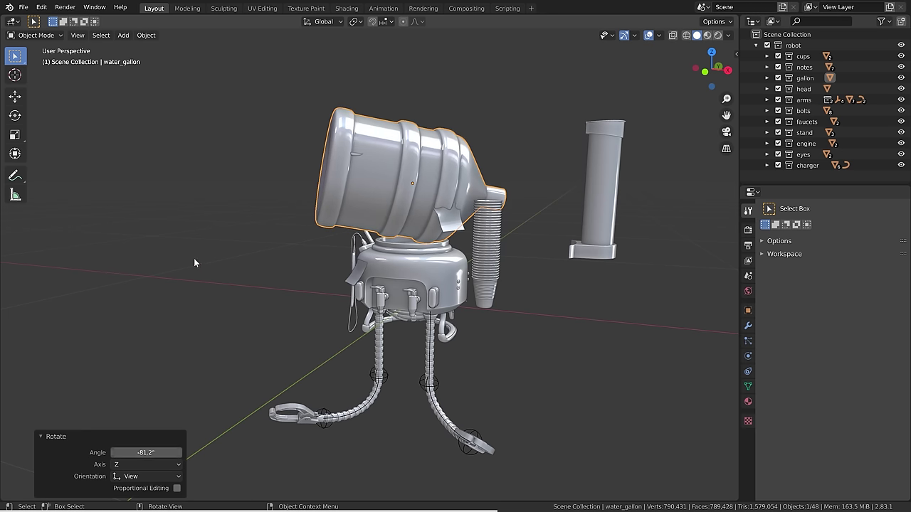
# Deselect the water gallon, reopen the settings of the last Rotate operation and readjust its angle.
pyautogui.click(212, 354)
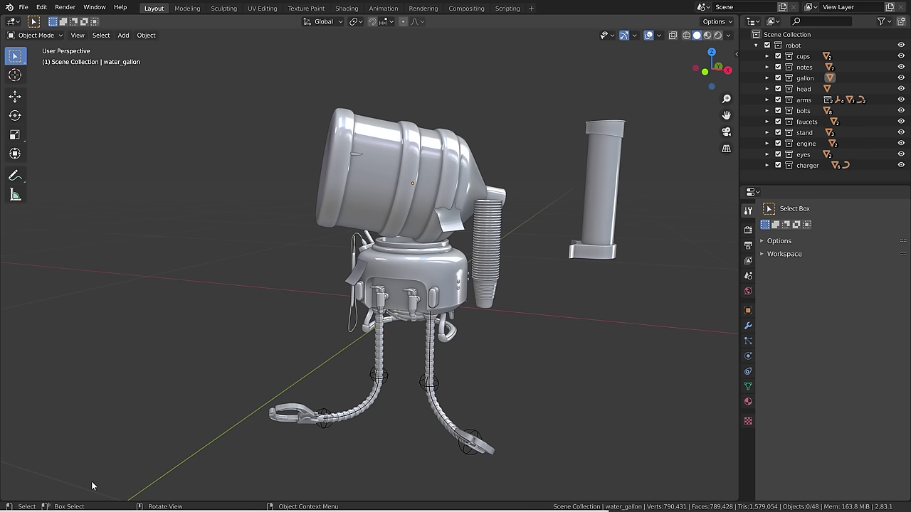
pyautogui.press('F9')
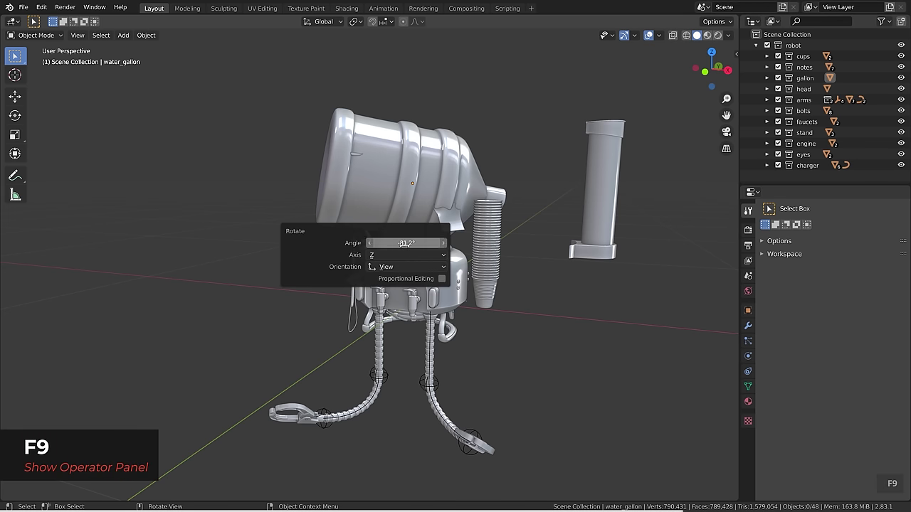
pyautogui.moveTo(401, 244)
pyautogui.mouseDown()
pyautogui.moveTo(441, 245)
pyautogui.moveTo(398, 246)
pyautogui.mouseUp()
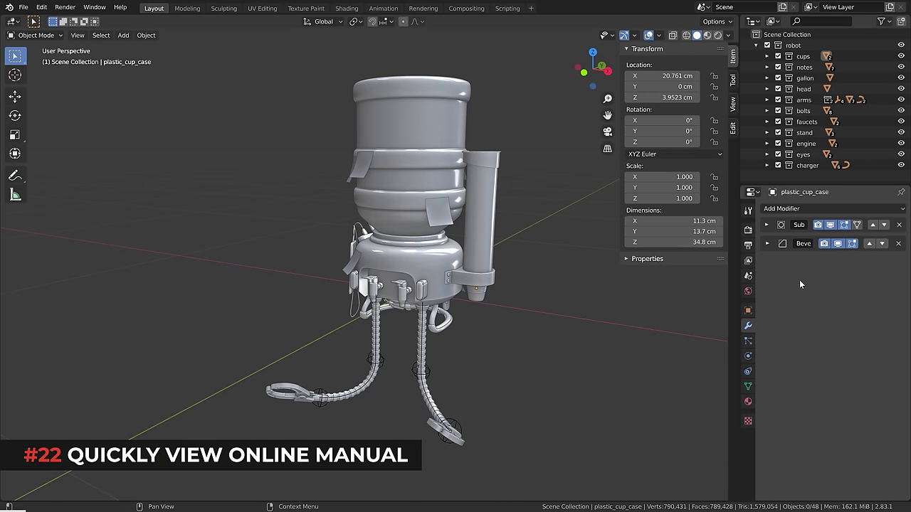
# Expand the plastic cup case's Subdivision modifier and open the online manual page for one of its options.
pyautogui.click(766, 225)
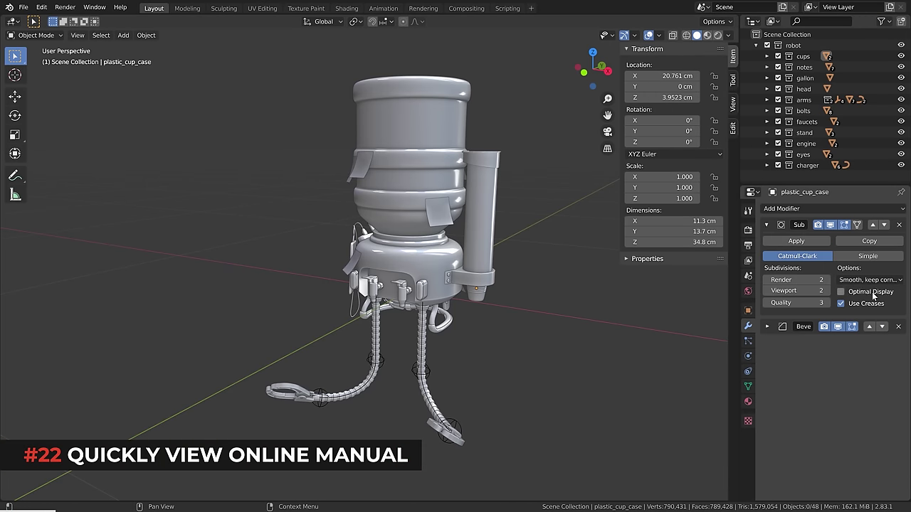
pyautogui.press('alt')
pyautogui.press('alt')
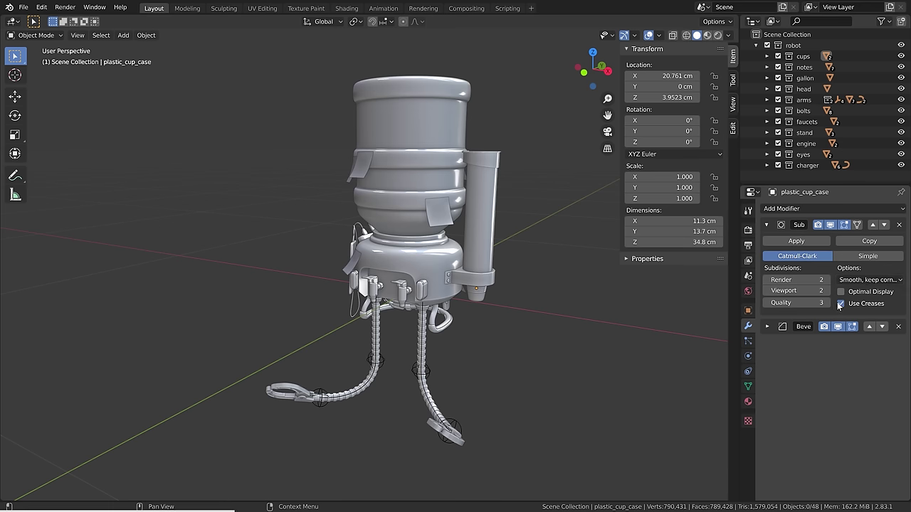
pyautogui.press('F1')
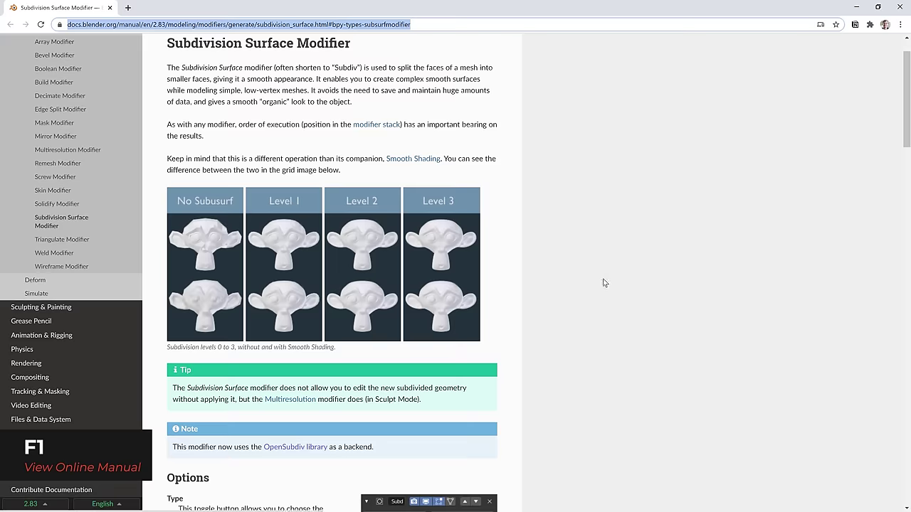
# Read through the Subdivision Surface Modifier manual page, including its subdivision options, and return to Blender.
pyautogui.scroll(-5, 398, 309)
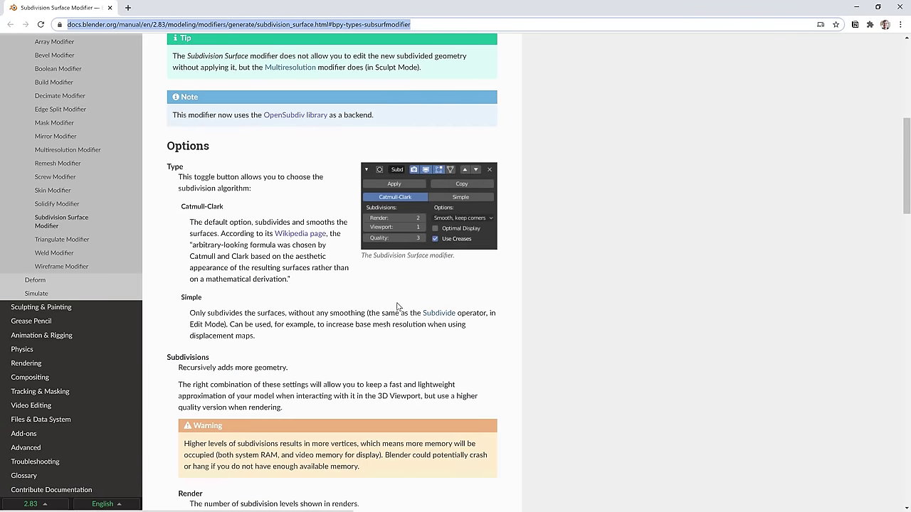
pyautogui.scroll(7, 470, 289)
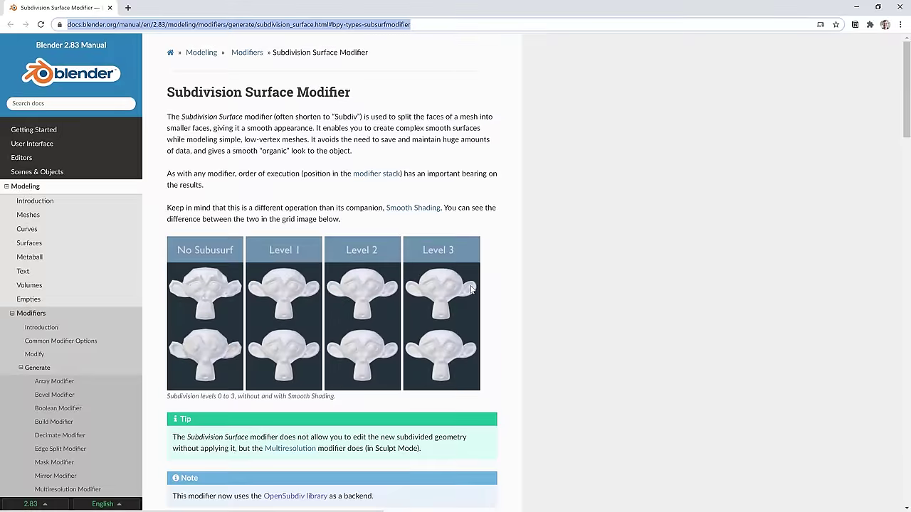
pyautogui.scroll(-8, 267, 153)
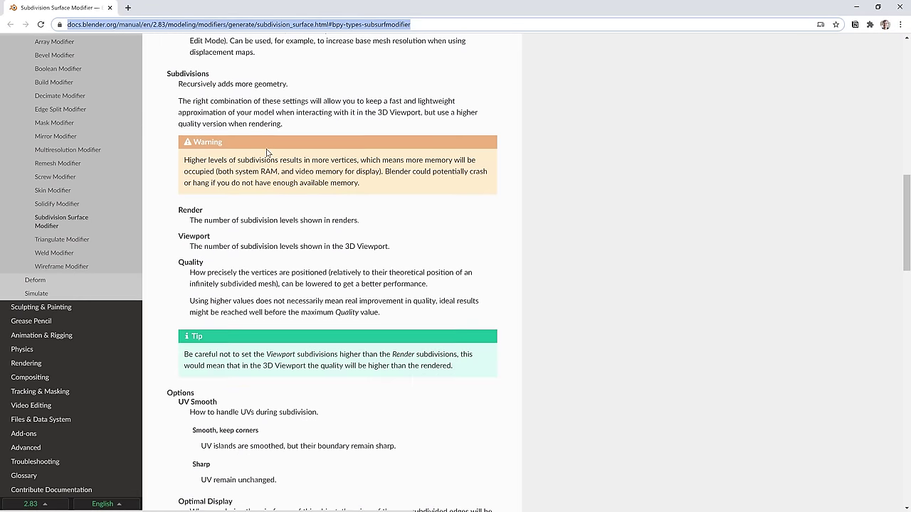
pyautogui.scroll(-3, 268, 153)
pyautogui.click(855, 6)
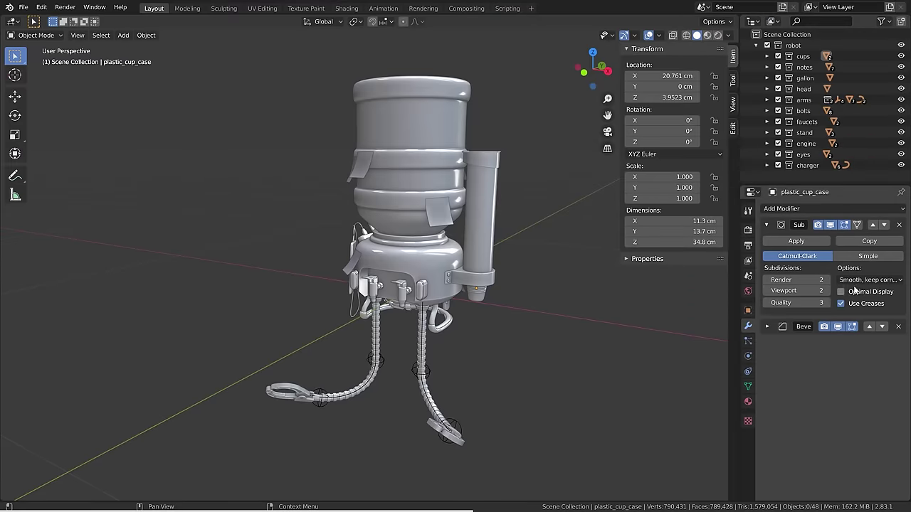
# View the online manual pages for the object's Location field and a Bool Tool operation, returning to Blender after each.
pyautogui.press('F1')
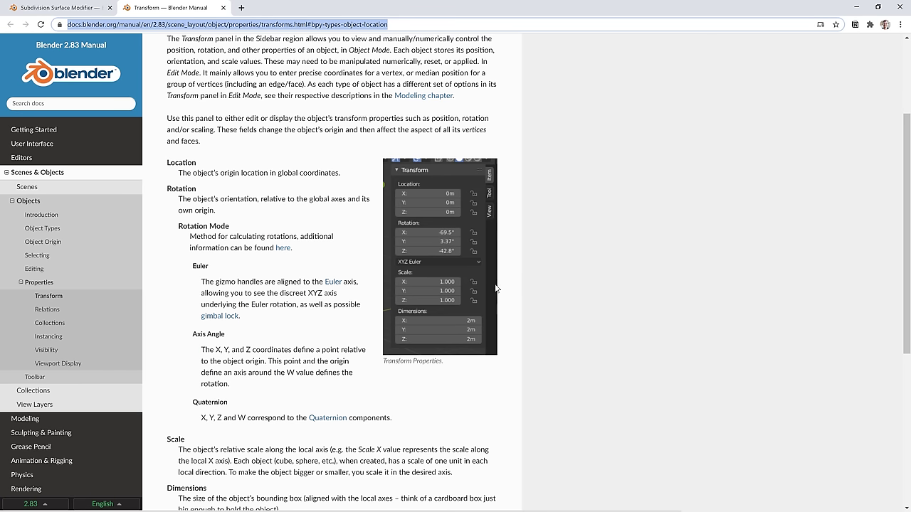
pyautogui.click(856, 7)
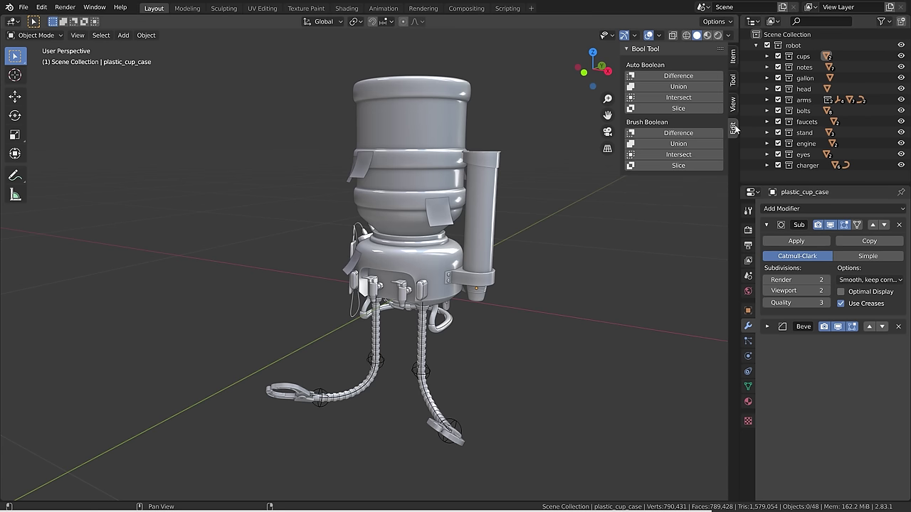
pyautogui.press('F1')
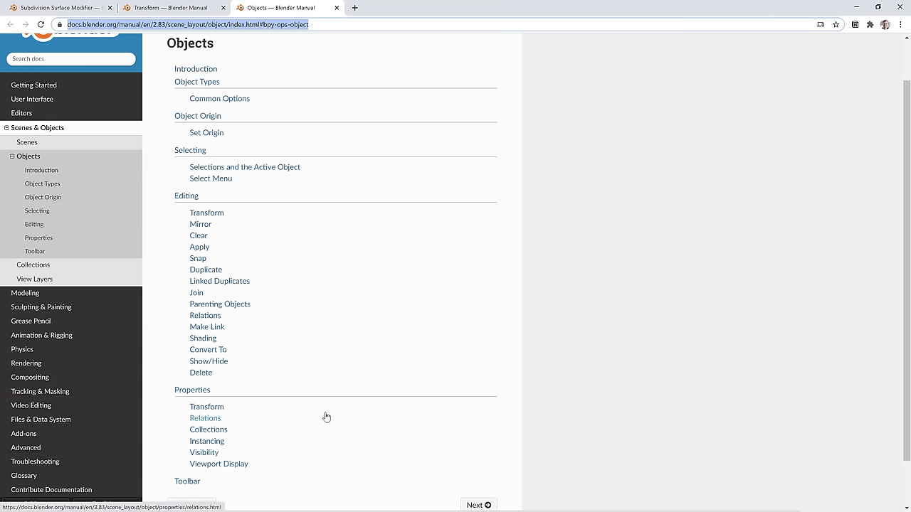
pyautogui.hotkey('alt', 'Tab')
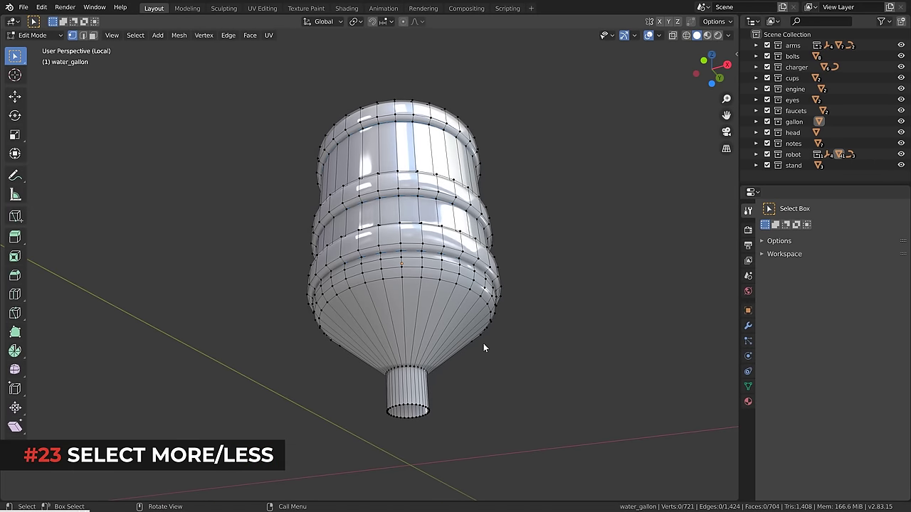
# Select six adjacent edge loops around the water gallon's lower ring one by one, and deselect everything.
pyautogui.keyDown('alt'); pyautogui.click(392, 277); pyautogui.keyUp('alt')
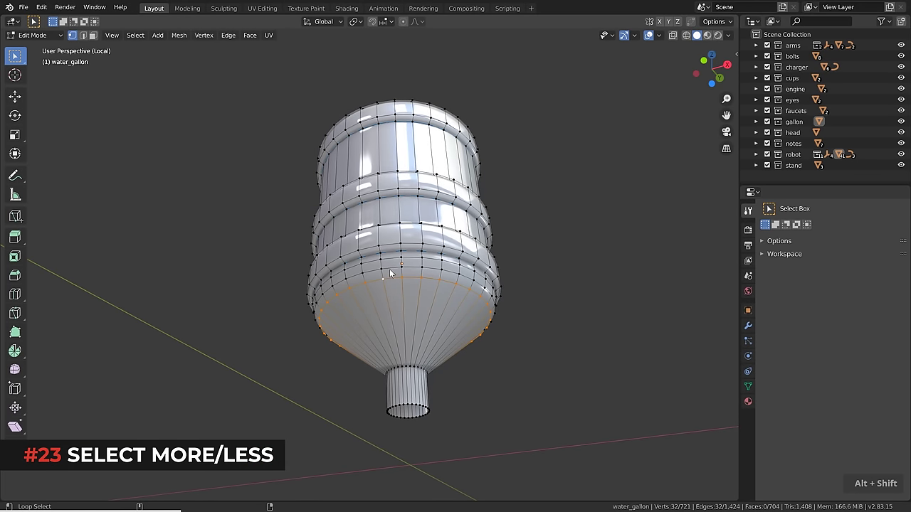
pyautogui.keyDown('alt'); pyautogui.keyDown('shift'); pyautogui.click(390, 268); pyautogui.keyUp('shift'); pyautogui.keyUp('alt')
pyautogui.keyDown('alt'); pyautogui.keyDown('shift'); pyautogui.click(389, 258); pyautogui.keyUp('shift'); pyautogui.keyUp('alt')
pyautogui.keyDown('alt'); pyautogui.keyDown('shift'); pyautogui.click(390, 251); pyautogui.keyUp('shift'); pyautogui.keyUp('alt')
pyautogui.keyDown('alt'); pyautogui.keyDown('shift'); pyautogui.click(389, 243); pyautogui.keyUp('shift'); pyautogui.keyUp('alt')
pyautogui.keyDown('alt'); pyautogui.keyDown('shift'); pyautogui.click(389, 225); pyautogui.keyUp('shift'); pyautogui.keyUp('alt')
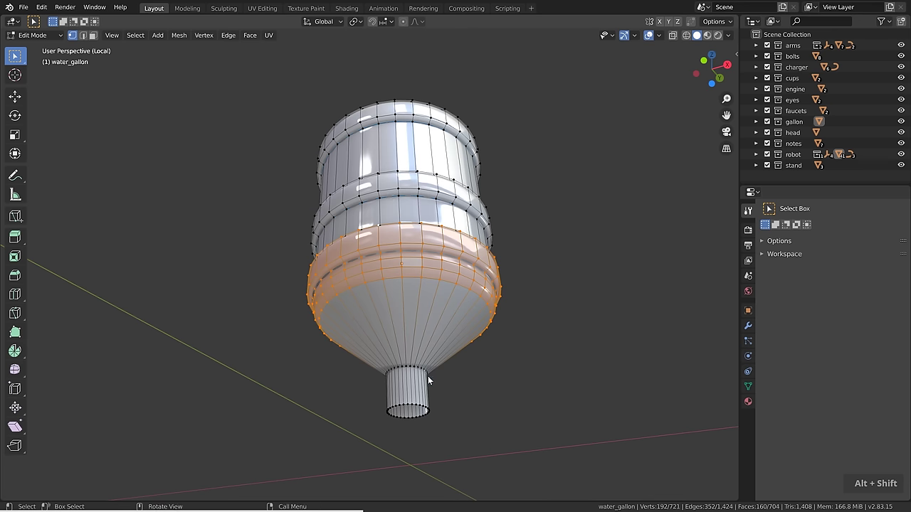
pyautogui.click(453, 364)
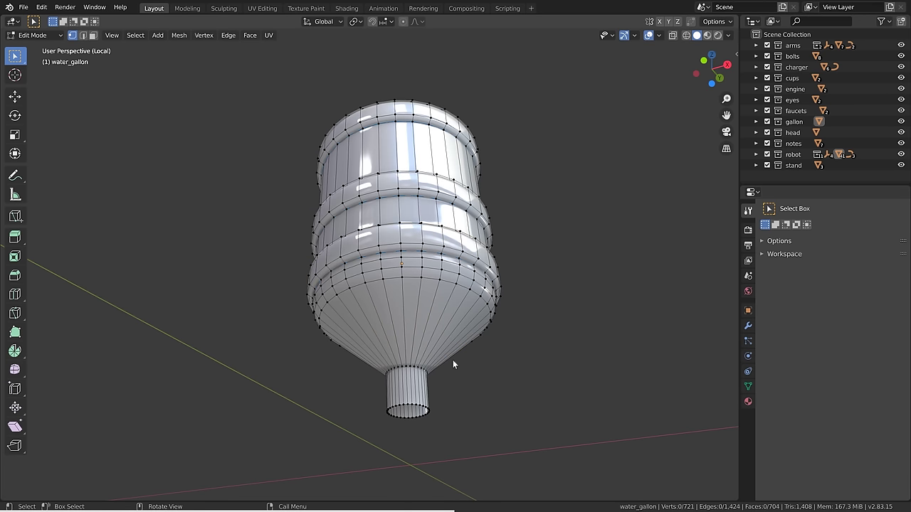
# Select one edge loop around the water gallon's lower ring and expand the selection repeatedly with Select More.
pyautogui.keyDown('alt'); pyautogui.click(408, 247); pyautogui.keyUp('alt')
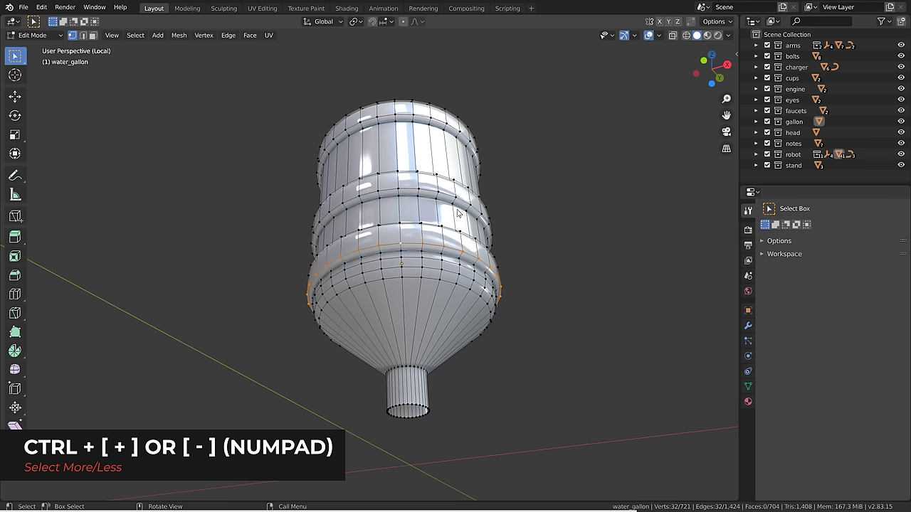
pyautogui.press('ctrl+KP_Add')
pyautogui.press('ctrl+KP_Add')
pyautogui.press('ctrl+KP_Add')
pyautogui.press('ctrl+KP_Add')
pyautogui.press('ctrl+KP_Add')
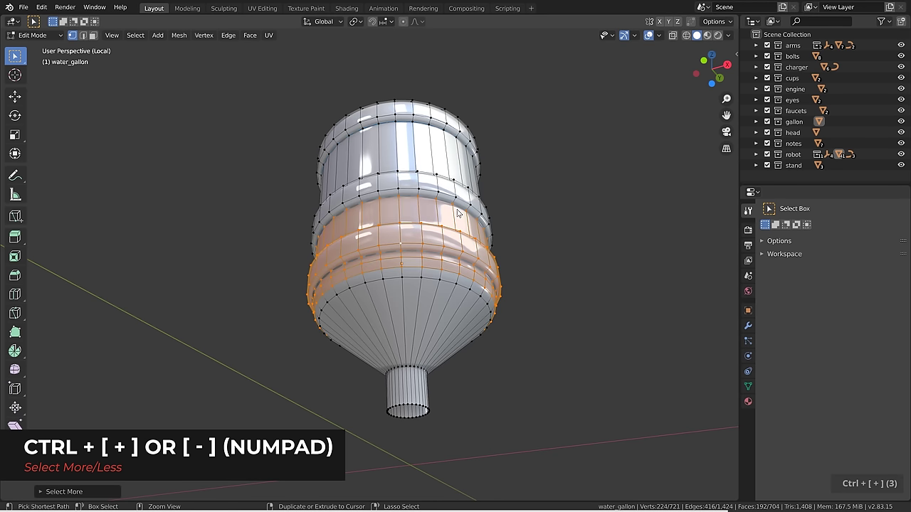
# Shrink the expanded selection around the water gallon's lower ring repeatedly with Select Less.
pyautogui.press('ctrl+KP_Subtract')
pyautogui.press('ctrl+KP_Subtract')
pyautogui.press('ctrl+KP_Subtract')
pyautogui.press('ctrl+KP_Subtract')
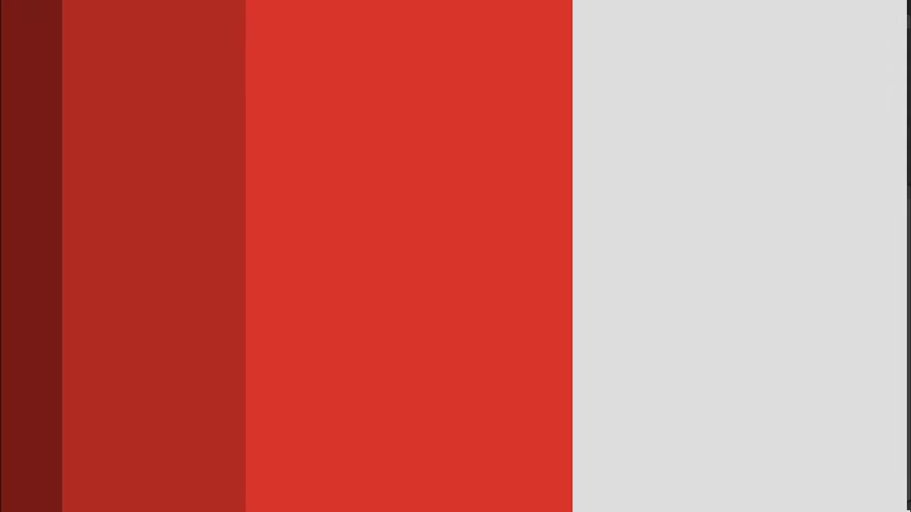
# Enter Edit Mode on the plastic cup case and select its cap, bottom bracket and tube piece by piece with Select Linked.
pyautogui.press('Tab')
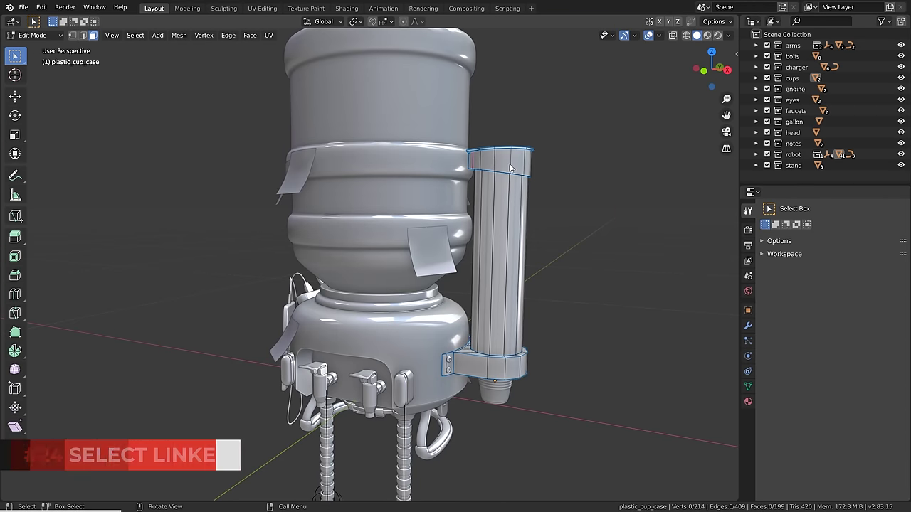
pyautogui.press('l')
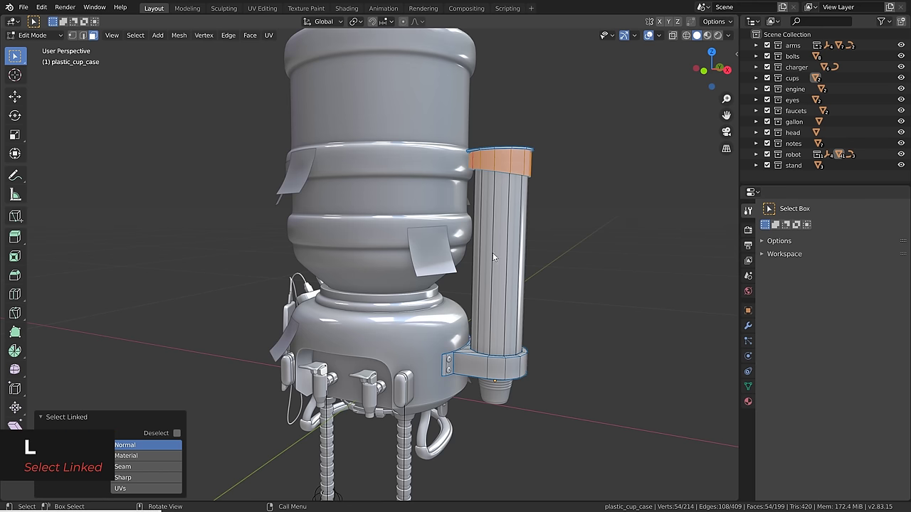
pyautogui.press('l')
pyautogui.press('l')
# Remove the cup case's tube, cap and bottom bracket from the selection one by one with linked deselection.
pyautogui.hotkey('shift', 'l')
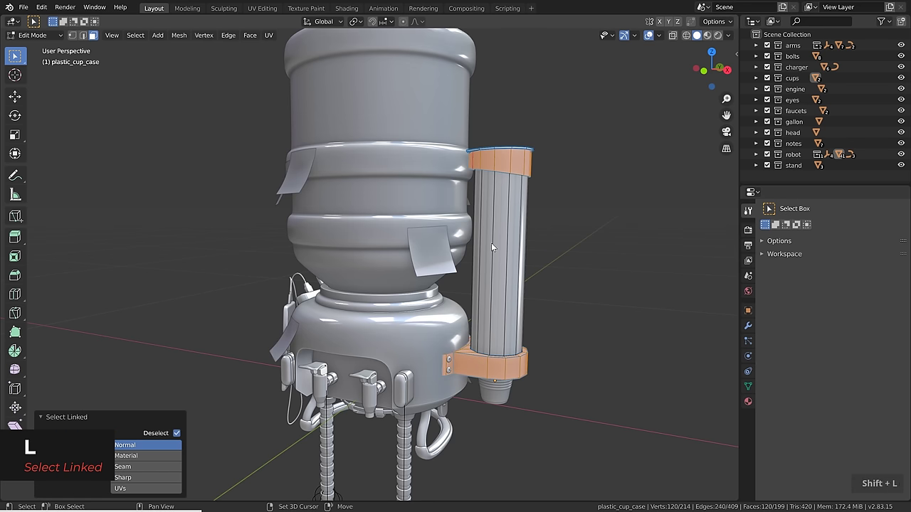
pyautogui.hotkey('shift', 'l')
pyautogui.hotkey('shift', 'l')
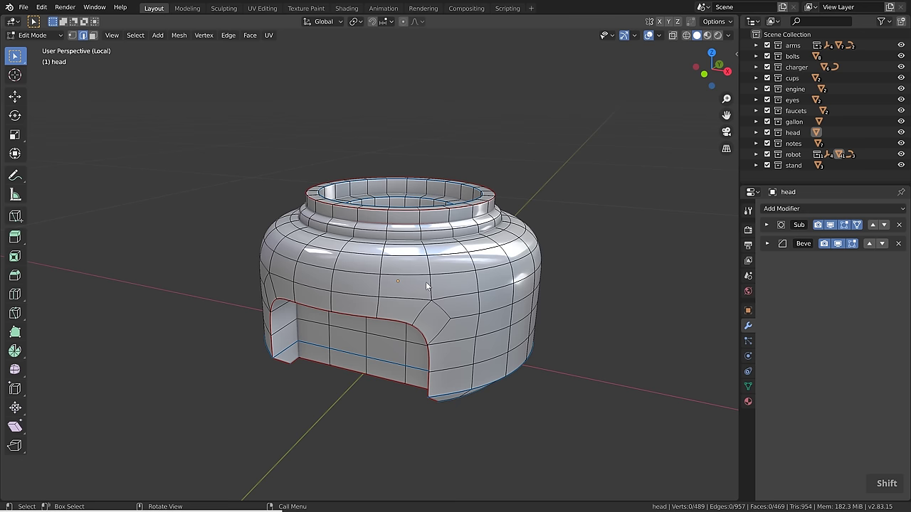
# Select an edge along the upper rim of the head's front opening and mark it as a seam.
pyautogui.moveTo(425, 320); pyautogui.dragTo(436, 274, button='middle')
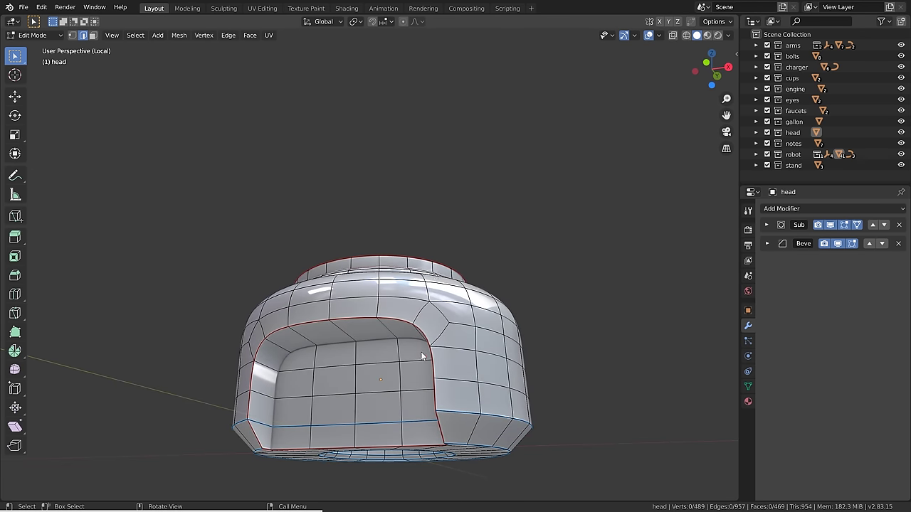
pyautogui.scroll(2, 257, 403)
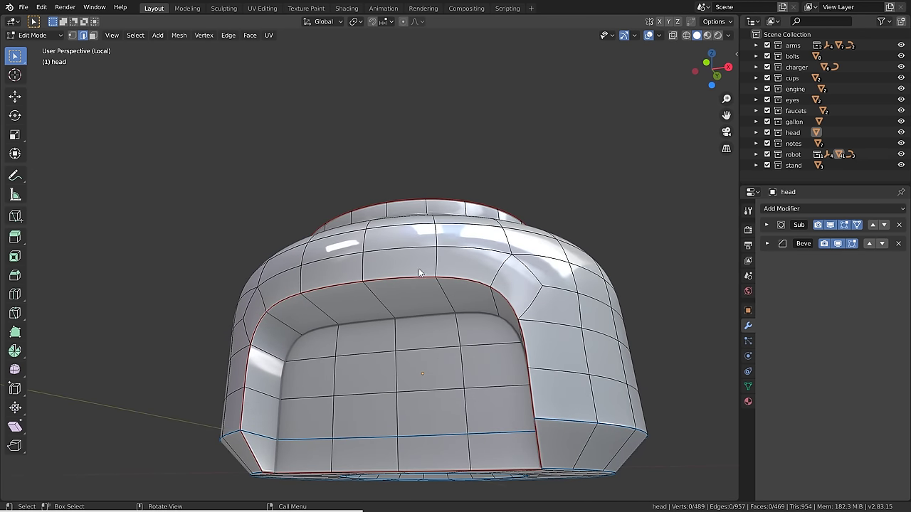
pyautogui.press('2')
pyautogui.click(387, 281)
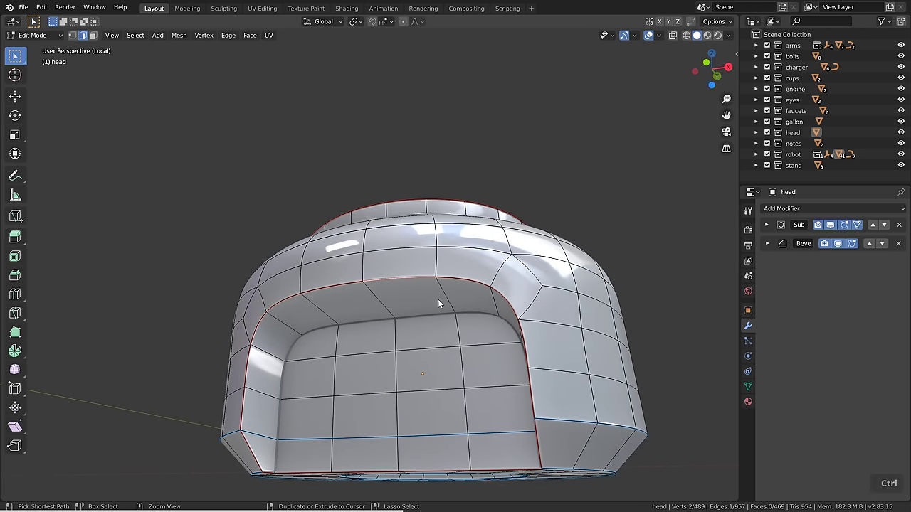
pyautogui.hotkey('ctrl', 'e')
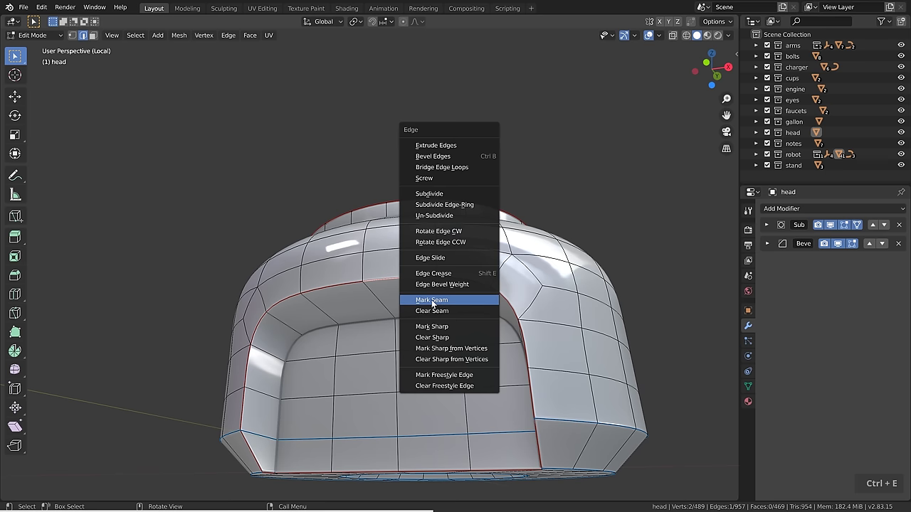
pyautogui.click(465, 299)
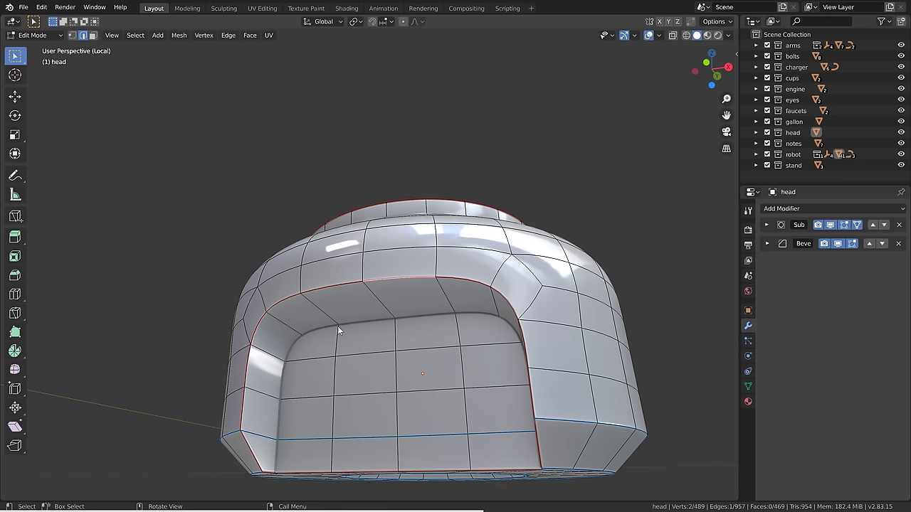
# Select the head's front recess with Select Linked, delimited by Seam.
pyautogui.moveTo(355, 329); pyautogui.dragTo(437, 329, button='middle')
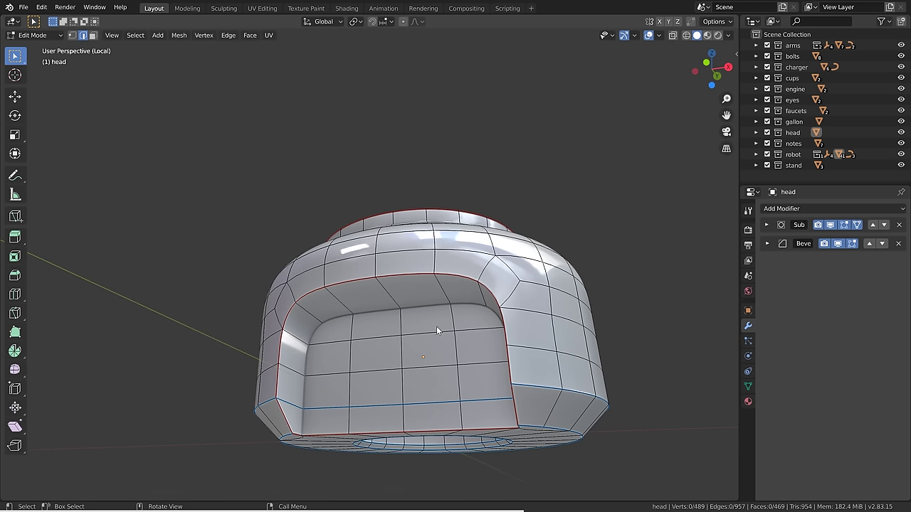
pyautogui.press('l')
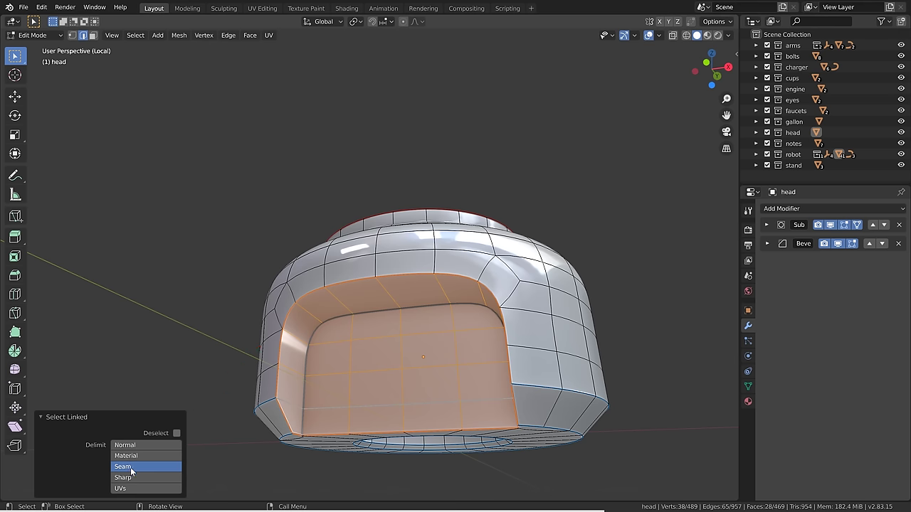
pyautogui.moveTo(524, 307); pyautogui.dragTo(499, 330, button='middle')
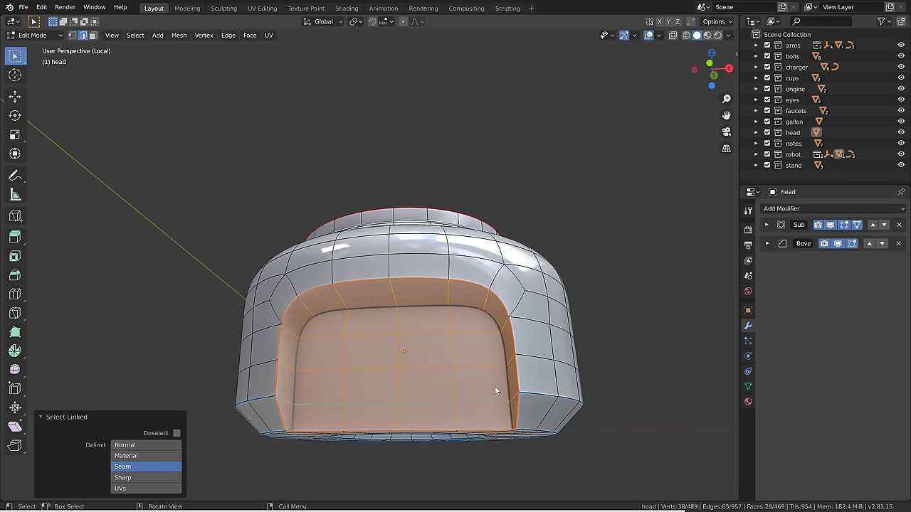
# Add the head's collar ring, upper rim and outer body to the selection using seam-delimited Select Linked.
pyautogui.moveTo(507, 262); pyautogui.dragTo(454, 227, button='middle')
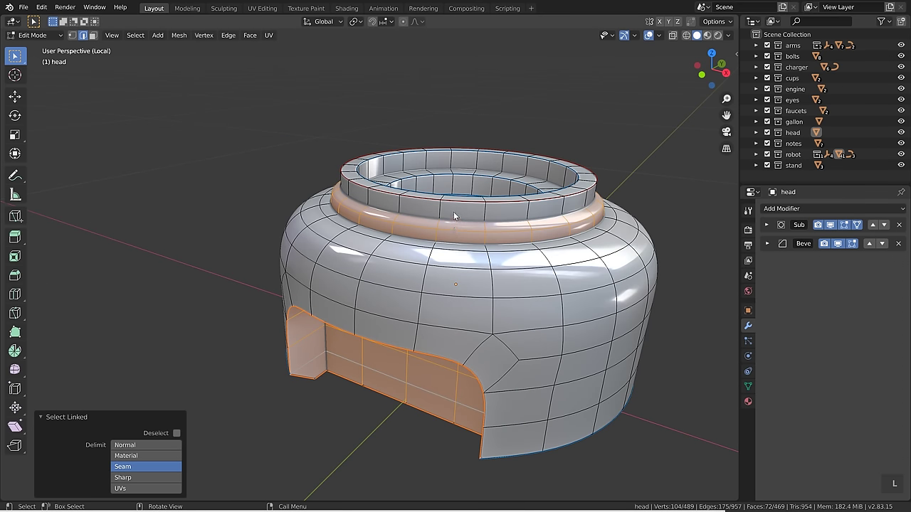
pyautogui.press('l')
pyautogui.press('l')
pyautogui.press('l')
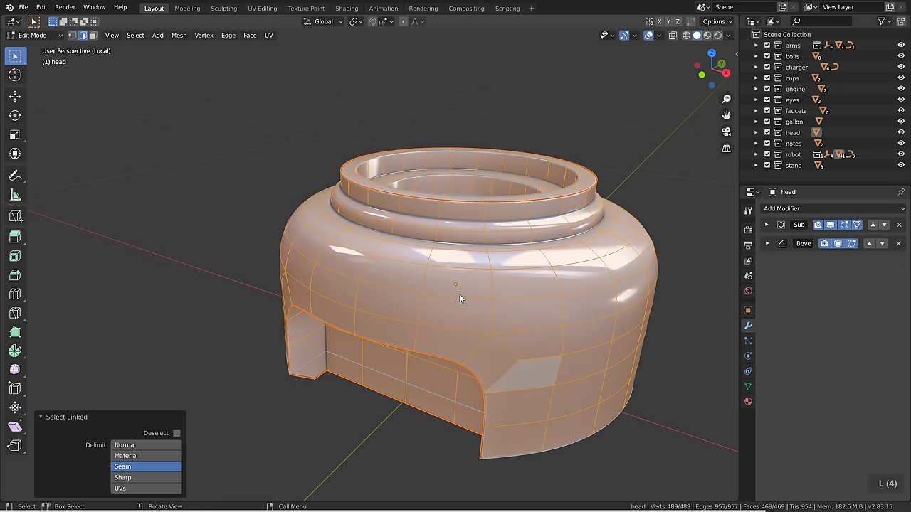
pyautogui.moveTo(459, 294); pyautogui.dragTo(471, 272, button='middle')
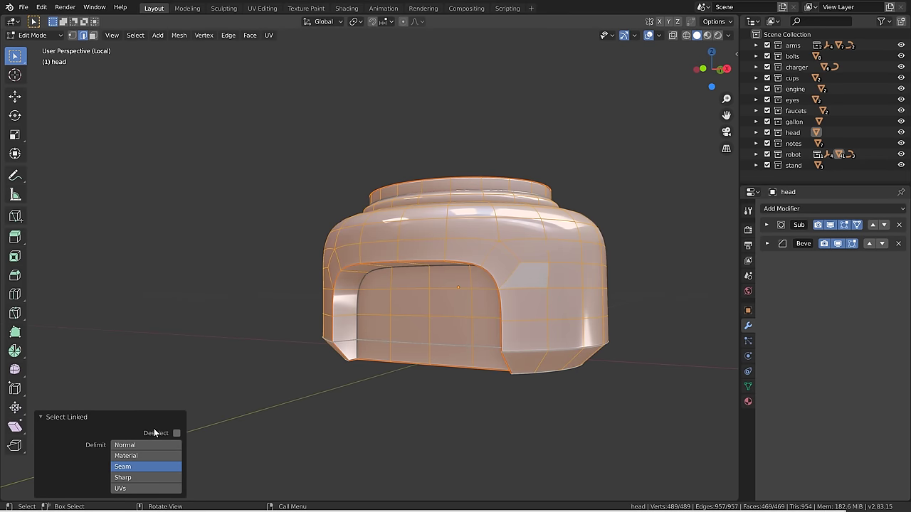
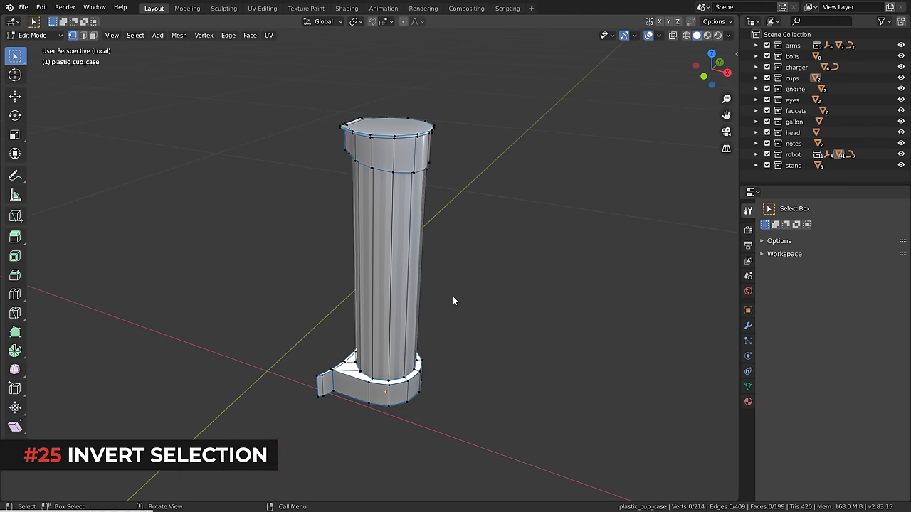
# Select the whole plastic cup case, remove its bottom bracket from the selection, and deselect everything.
pyautogui.hotkey('ctrl', 'i')
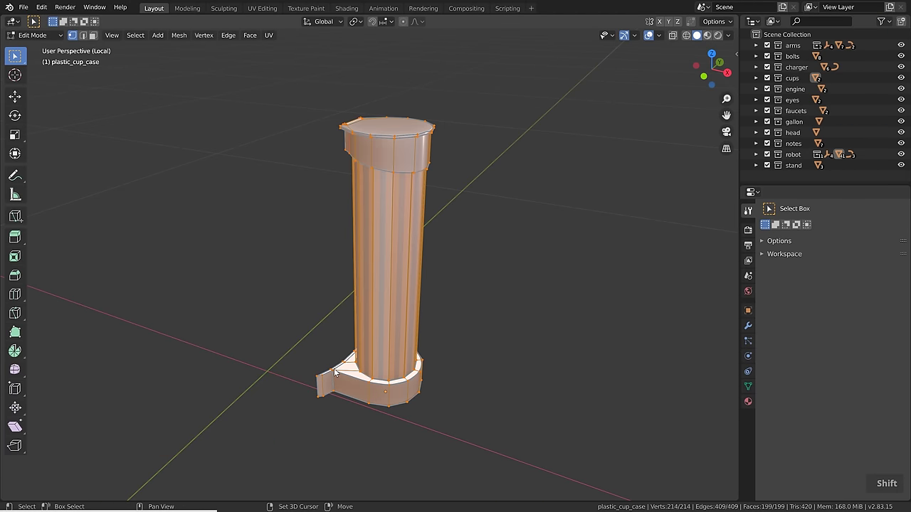
pyautogui.hotkey('shift', 'l')
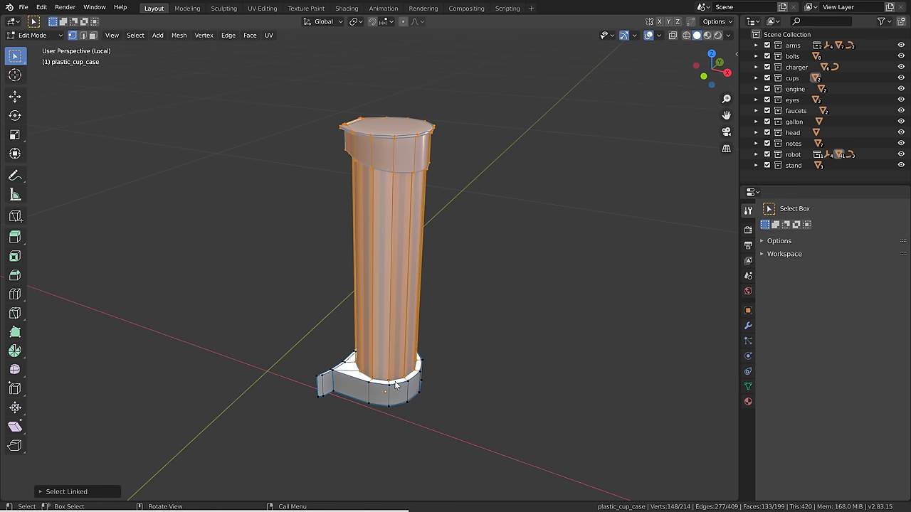
pyautogui.hotkey('alt', 'a')
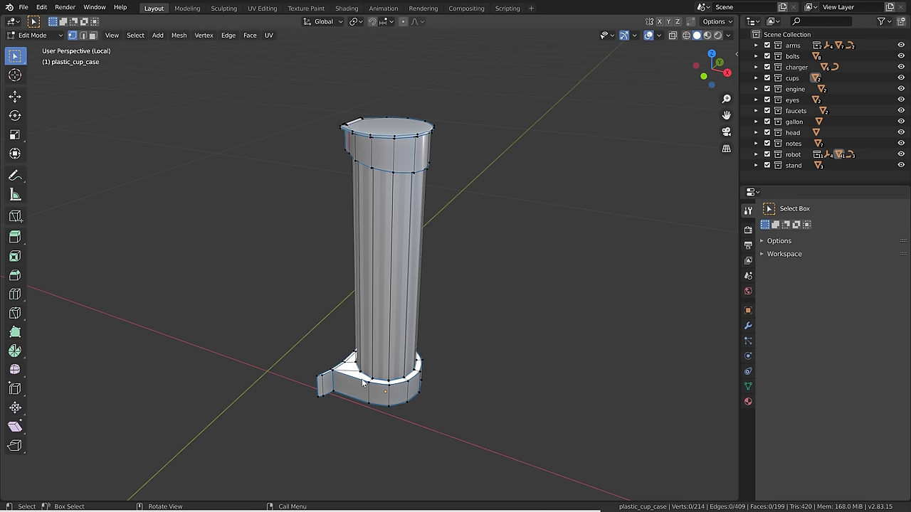
# Select the cup case's linked bottom bracket, invert the selection, and try moving the tube and cap away.
pyautogui.press('l')
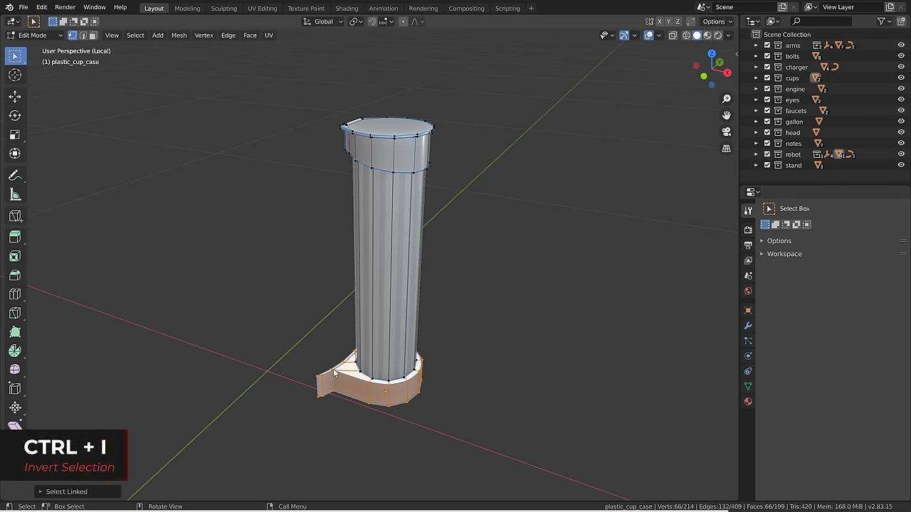
pyautogui.hotkey('ctrl', 'i')
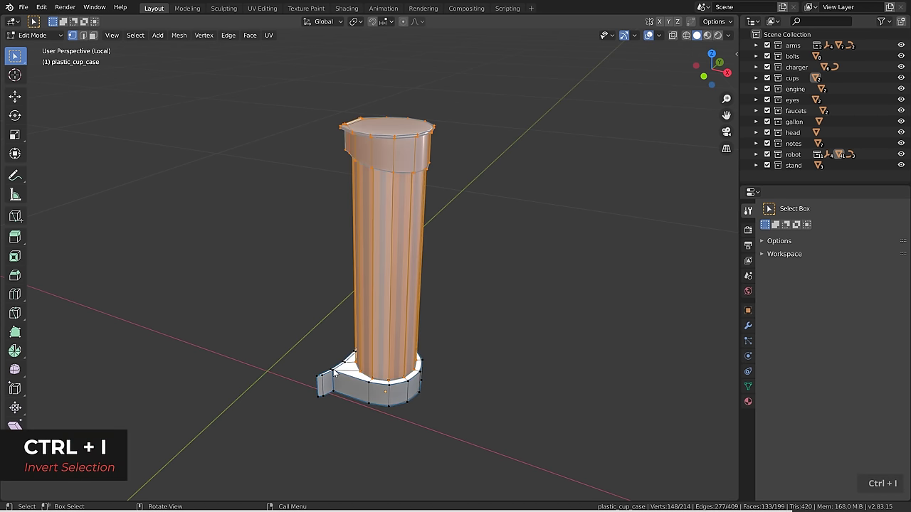
pyautogui.moveTo(339, 376); pyautogui.dragTo(418, 353, button='middle')
pyautogui.press('g')
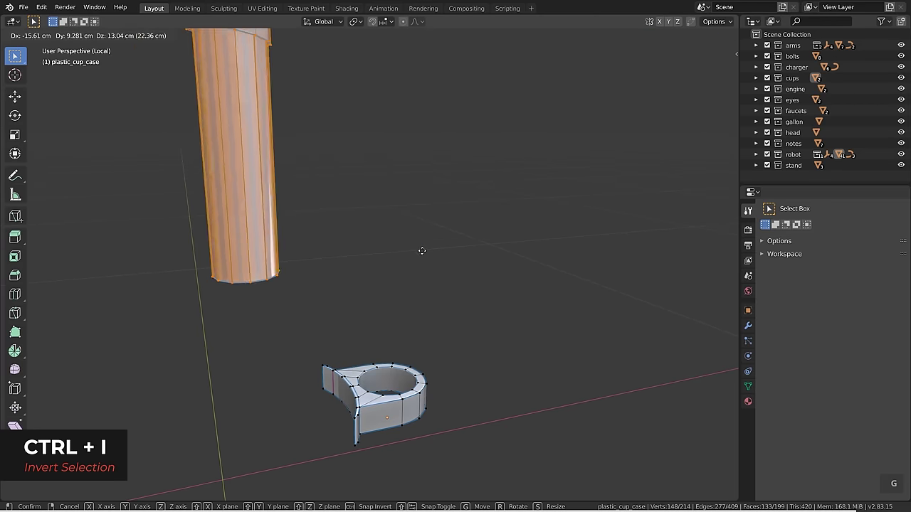
pyautogui.rightClick(456, 319)
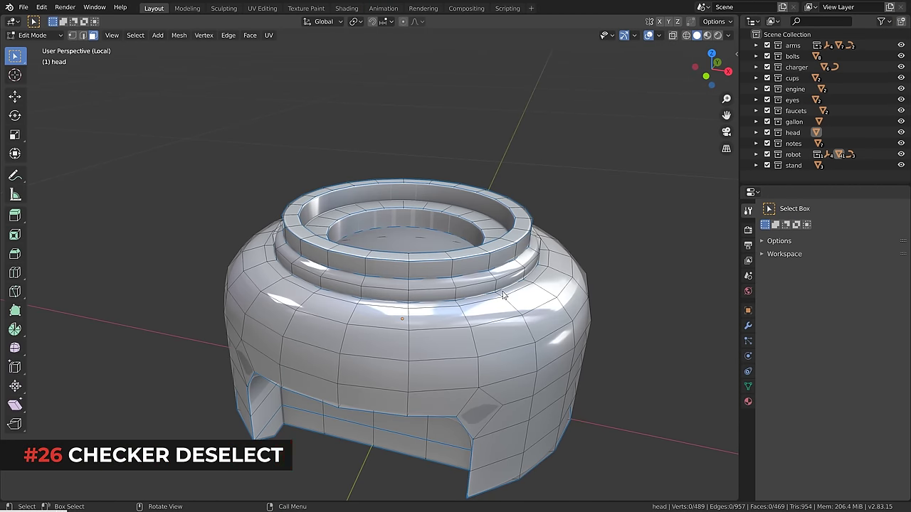
# Select the face loop around the head's upper rim, apply Checker Deselect, and expand its operator settings.
pyautogui.keyDown('alt'); pyautogui.click(407, 266); pyautogui.keyUp('alt')
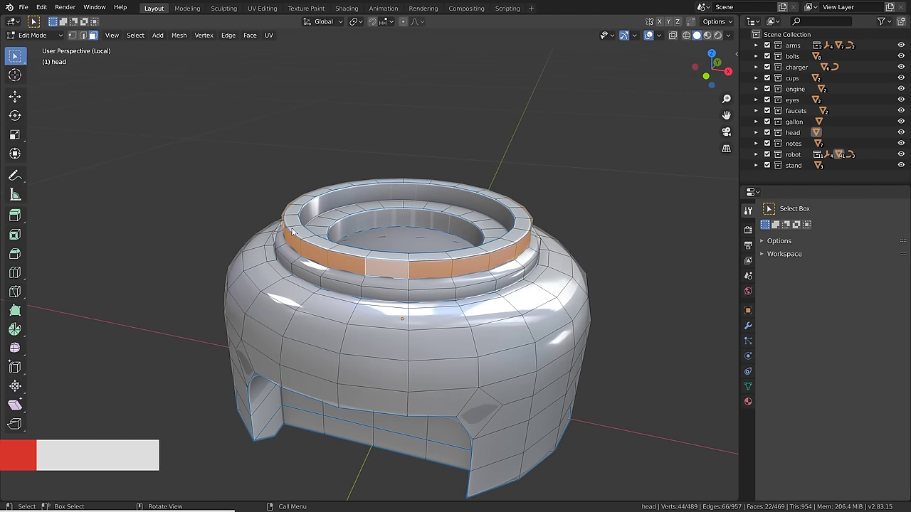
pyautogui.click(135, 35)
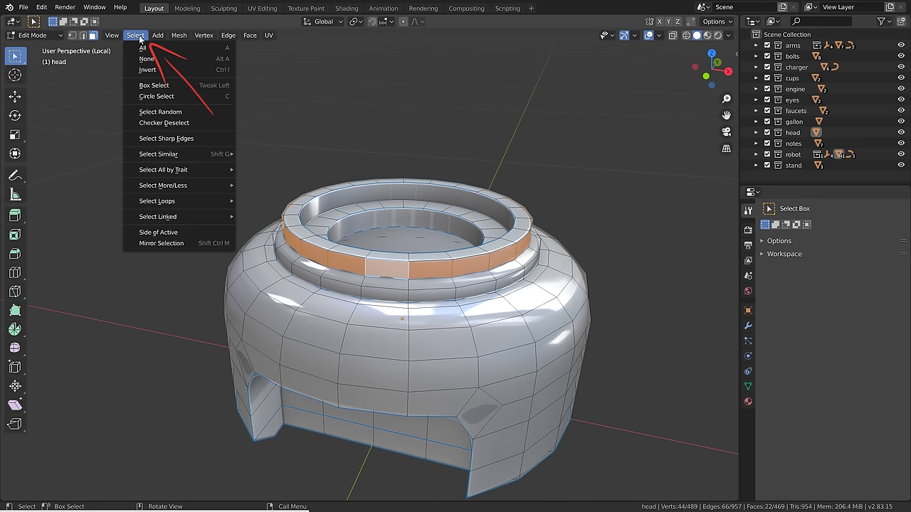
pyautogui.click(166, 122)
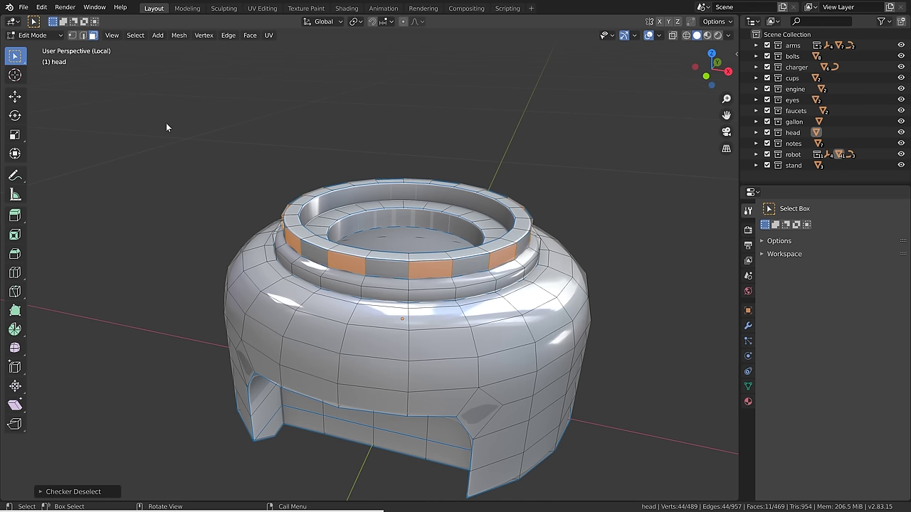
pyautogui.click(60, 490)
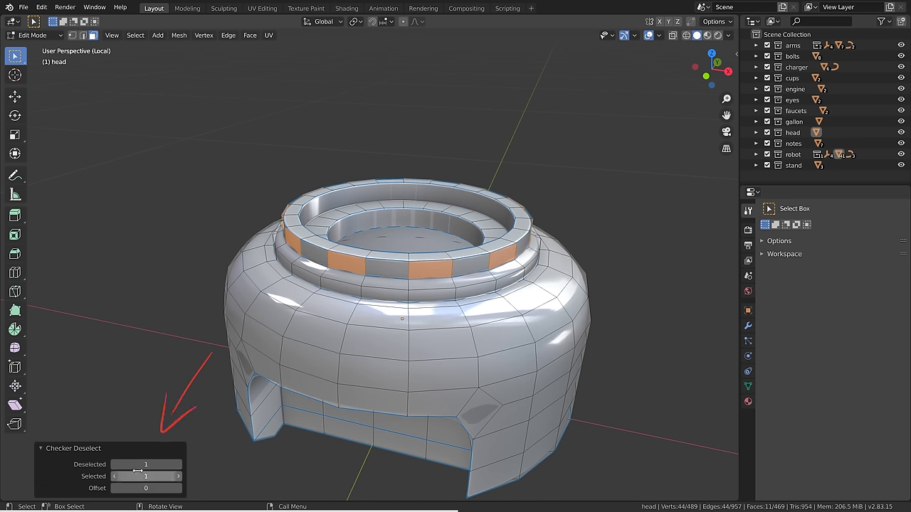
# Try Checker Deselect with Deselected at 3, and with Deselected 1, Selected 2 and Offset 3.
pyautogui.click(177, 464)
pyautogui.click(116, 464)
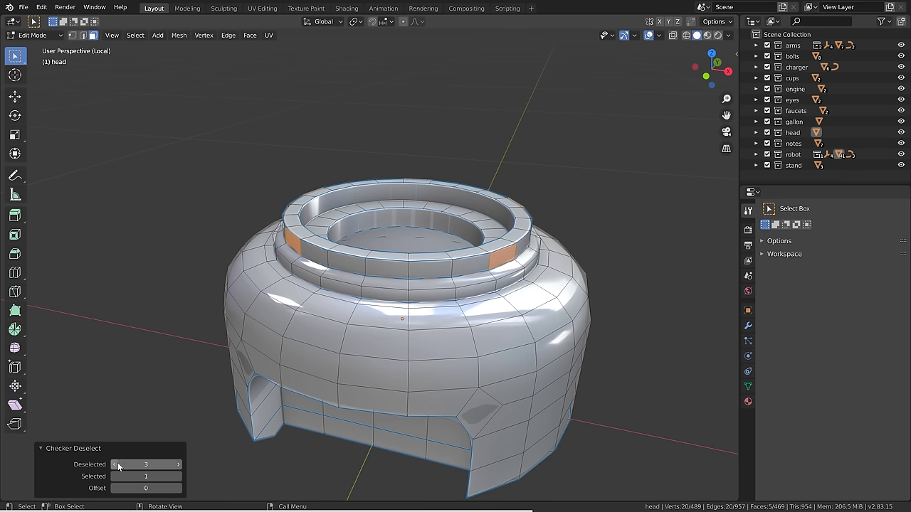
pyautogui.click(178, 476)
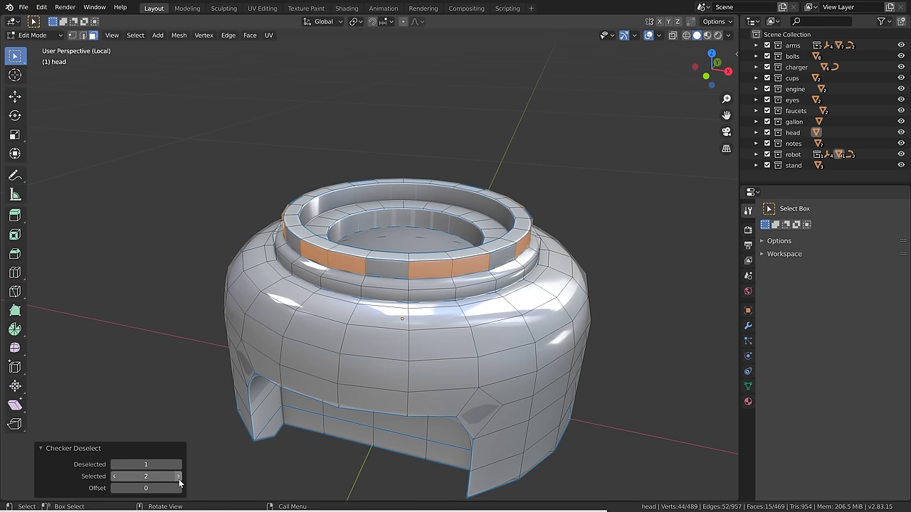
pyautogui.click(178, 488)
pyautogui.click(178, 488)
pyautogui.click(178, 488)
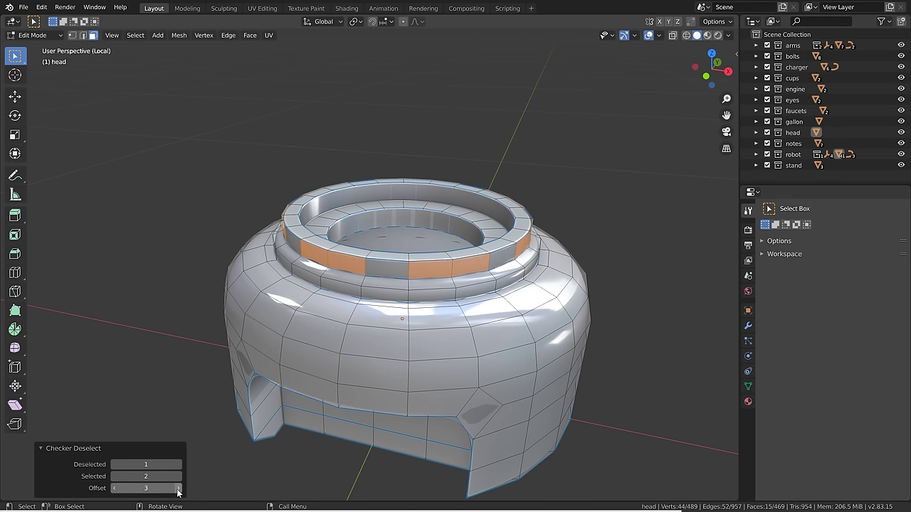
# Extrude the alternating rim faces in place and push them outward along their normals with Shrink/Fatten.
pyautogui.press('e')
pyautogui.rightClick(472, 320)
pyautogui.hotkey('alt', 's')
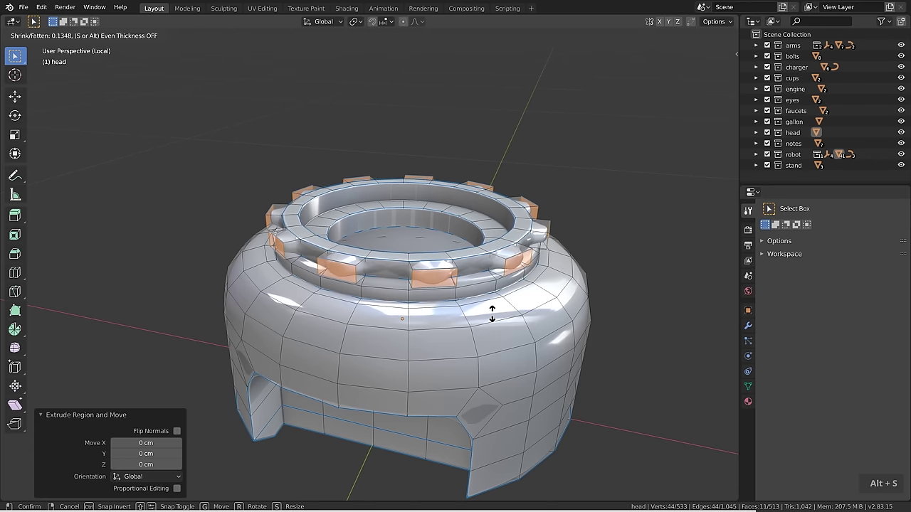
pyautogui.click(492, 309)
# Grow the selection to cover the extruded rim blocks, set their mean crease to 1.00, and leave Edit Mode.
pyautogui.press('ctrl+KP_Add')
pyautogui.press('n')
pyautogui.moveTo(673, 163); pyautogui.dragTo(720, 162)
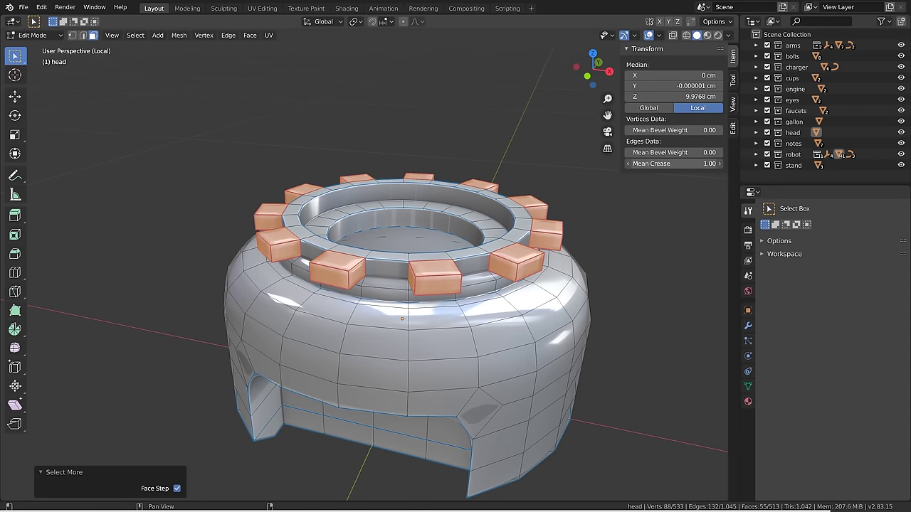
pyautogui.press('Tab')
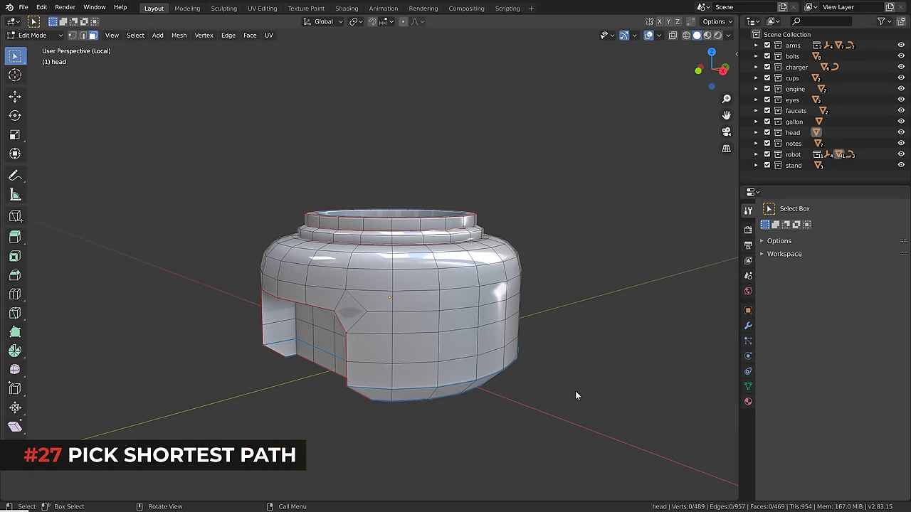
pyautogui.scroll(4, 485, 385)
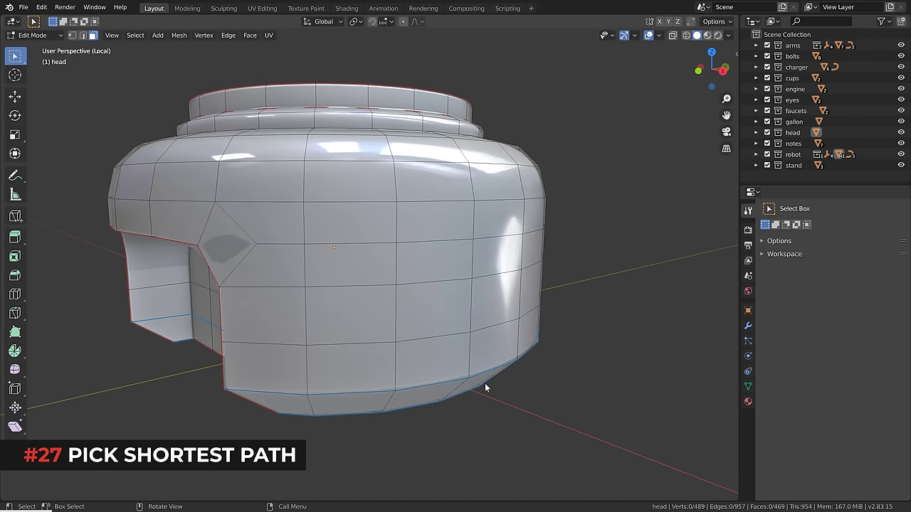
# Pick the shortest face path from the head's lower side to the face above the corner diamond, with Face Stepping enabled.
pyautogui.click(450, 366)
pyautogui.moveTo(450, 365)
pyautogui.keyDown('shift'); pyautogui.mouseDown(button='middle')
pyautogui.moveTo(452, 358)
pyautogui.moveTo(464, 364)
pyautogui.mouseUp(button='middle'); pyautogui.keyUp('shift')
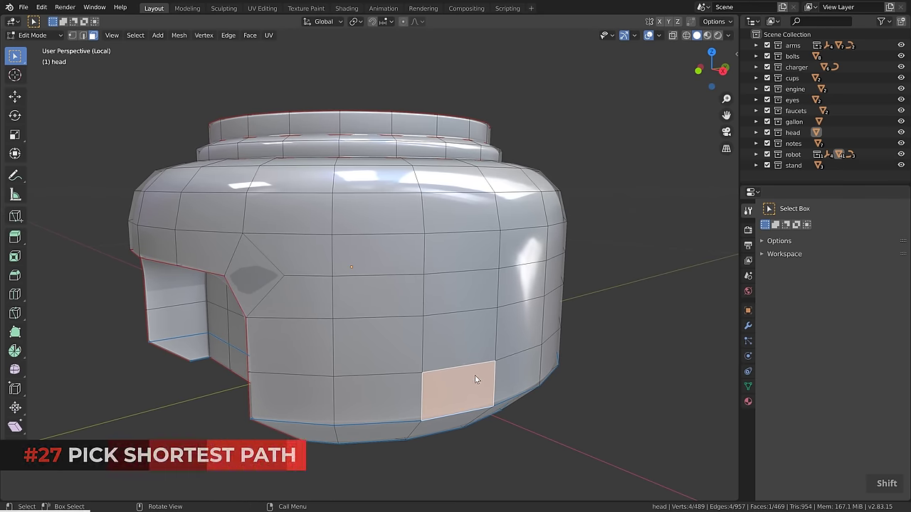
pyautogui.keyDown('ctrl'); pyautogui.click(215, 180); pyautogui.keyUp('ctrl')
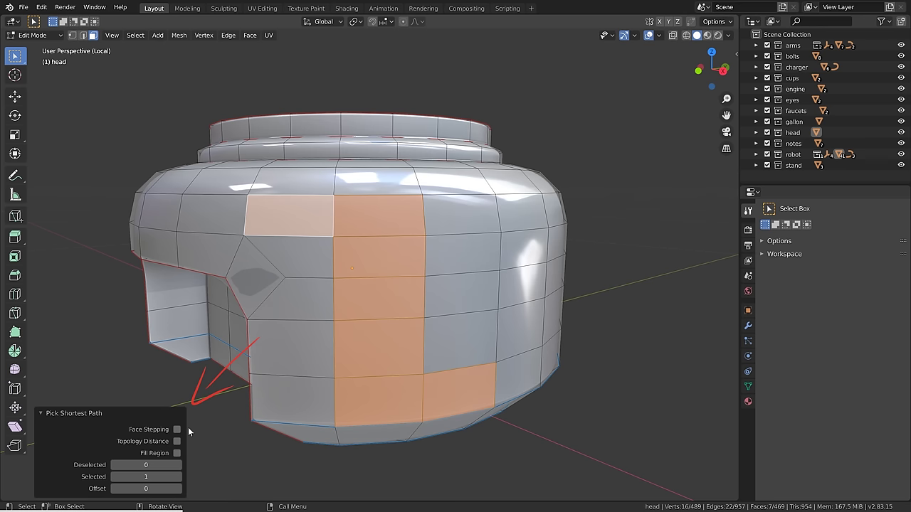
pyautogui.click(177, 429)
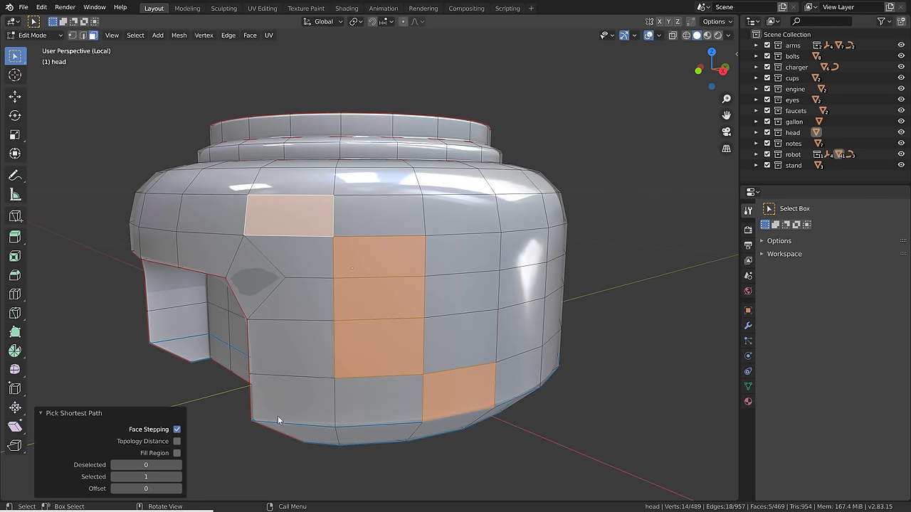
# Pick diagonal shortest paths with Face Stepping between opposite corner faces of the head's side, in both diagonal directions.
pyautogui.scroll(-2, 366, 393)
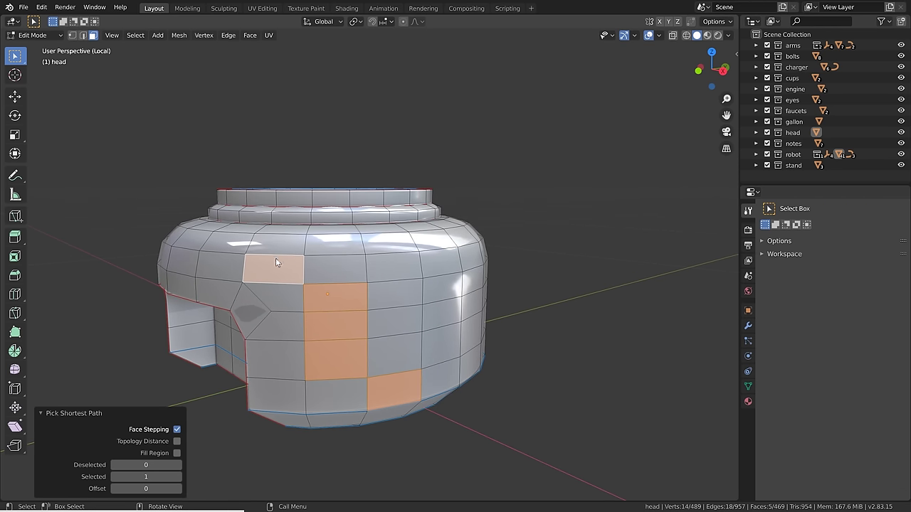
pyautogui.click(279, 402)
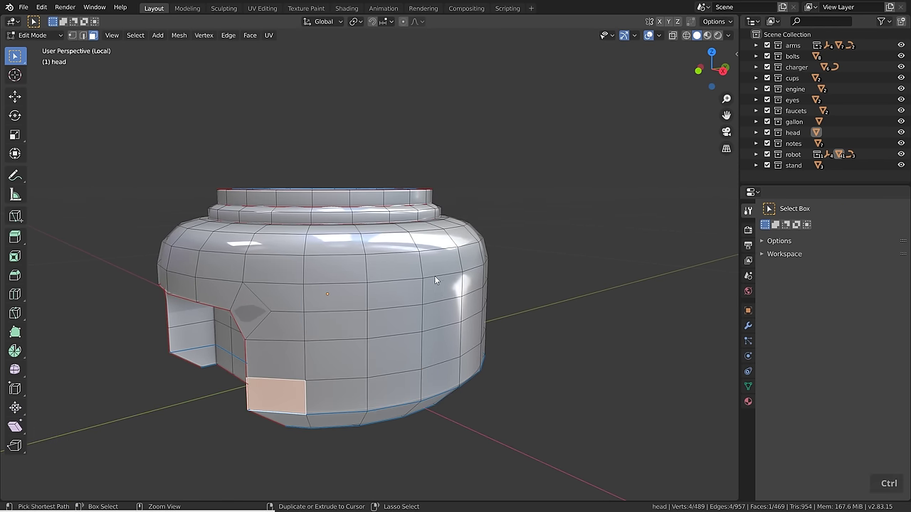
pyautogui.keyDown('ctrl'); pyautogui.click(440, 261); pyautogui.keyUp('ctrl')
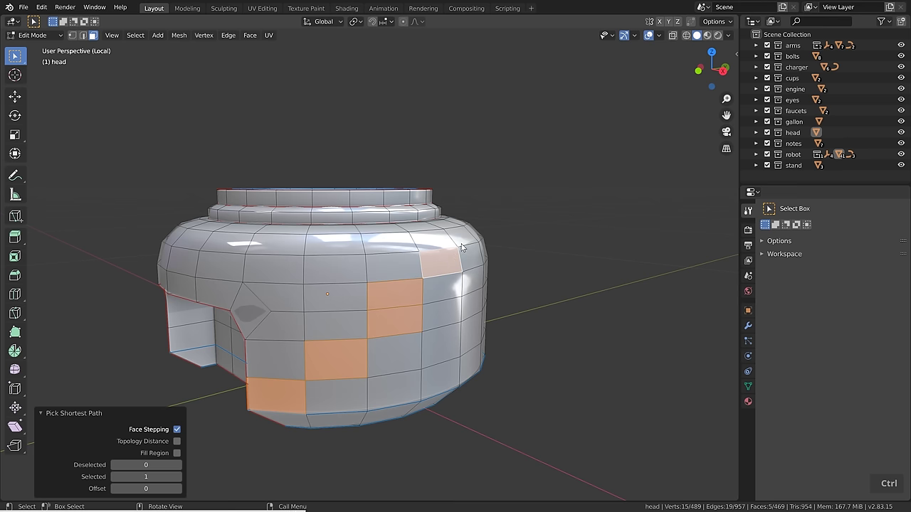
pyautogui.click(273, 268)
pyautogui.keyDown('ctrl'); pyautogui.click(439, 374); pyautogui.keyUp('ctrl')
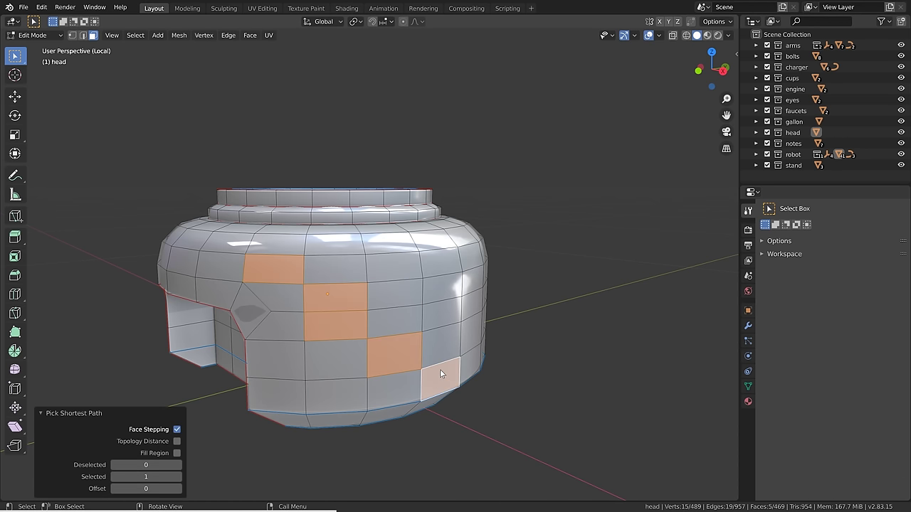
pyautogui.click(296, 386)
pyautogui.keyDown('ctrl'); pyautogui.click(436, 263); pyautogui.keyUp('ctrl')
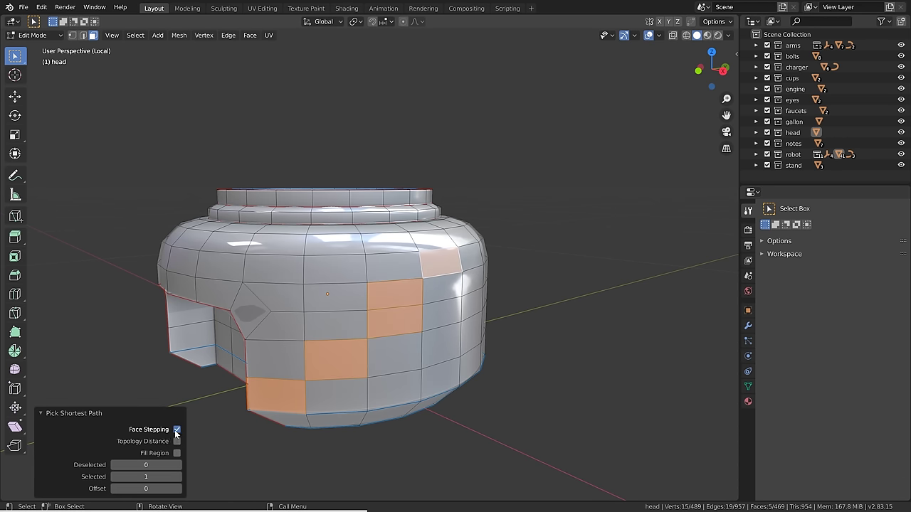
# Disable Face Stepping for the picked path, and try Topology Distance and Fill Region separately, turning each off again.
pyautogui.click(176, 430)
pyautogui.click(177, 441)
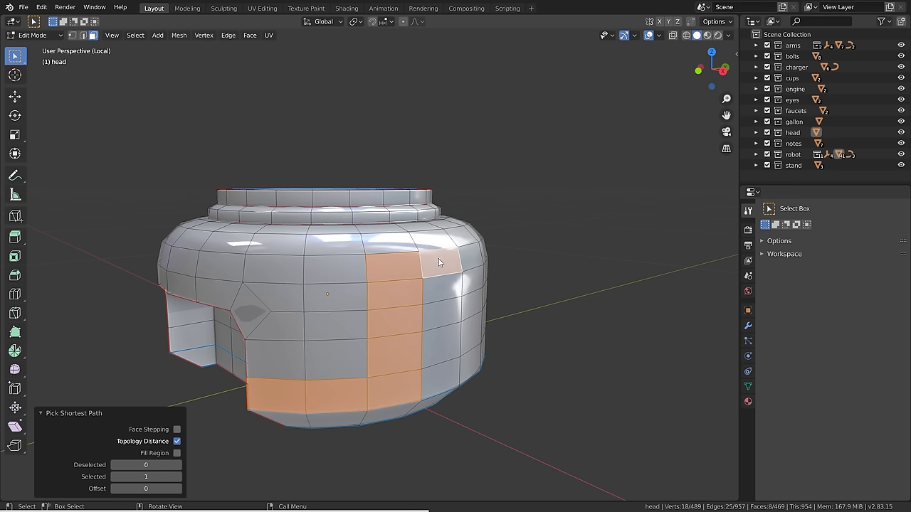
pyautogui.click(177, 441)
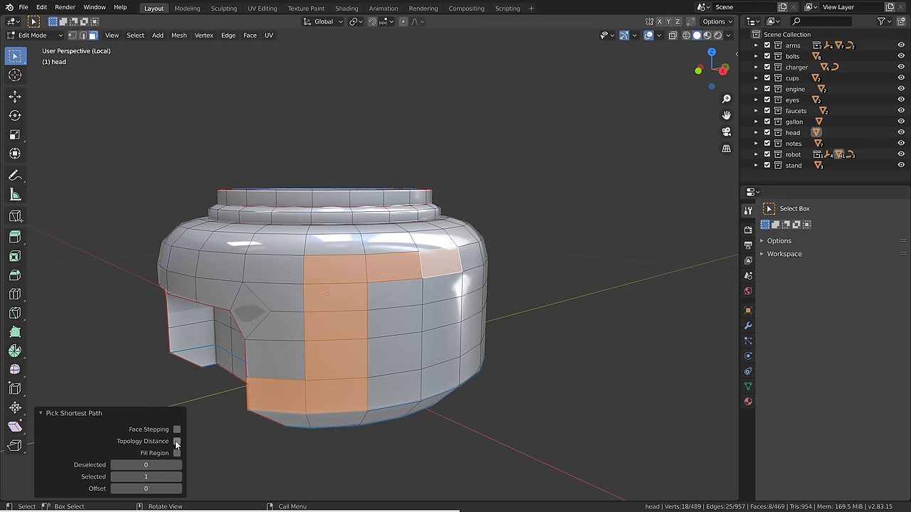
pyautogui.click(177, 453)
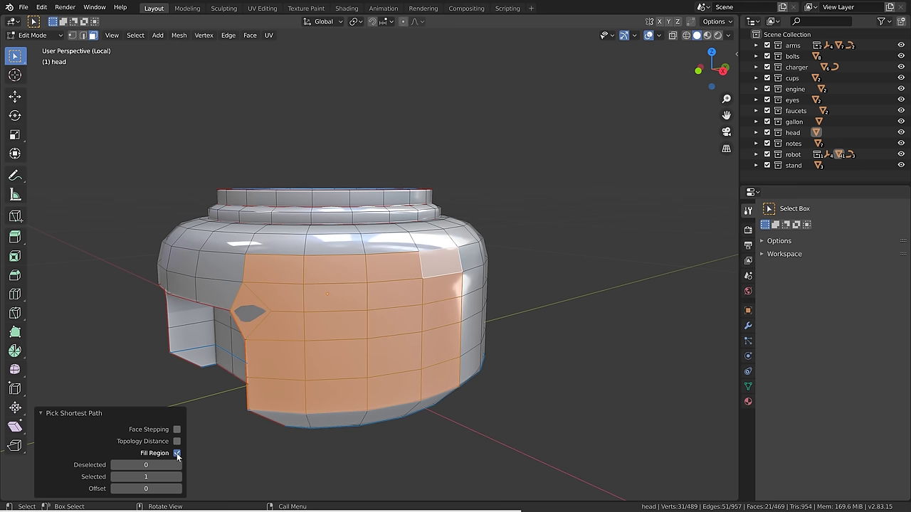
pyautogui.click(177, 453)
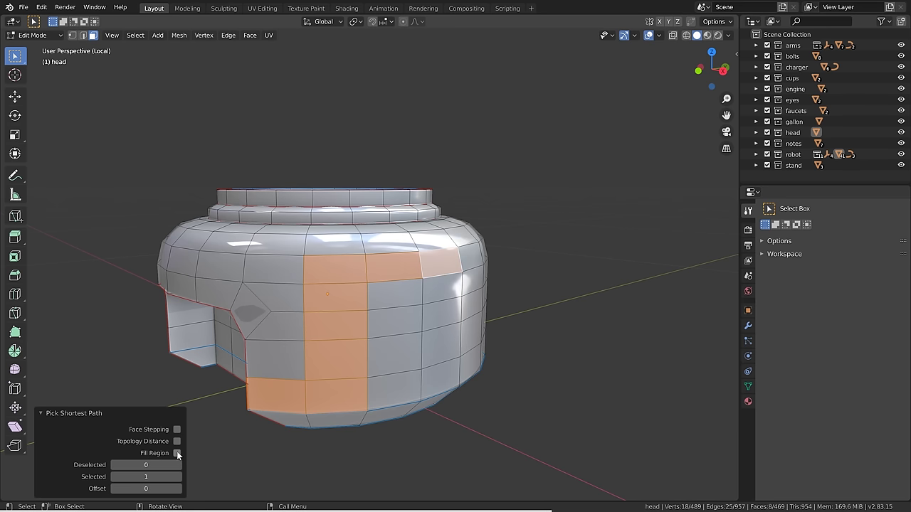
# Select rectangular face regions between opposite corner faces on two sides of the head using Pick Shortest Path's Fill Region.
pyautogui.click(450, 375)
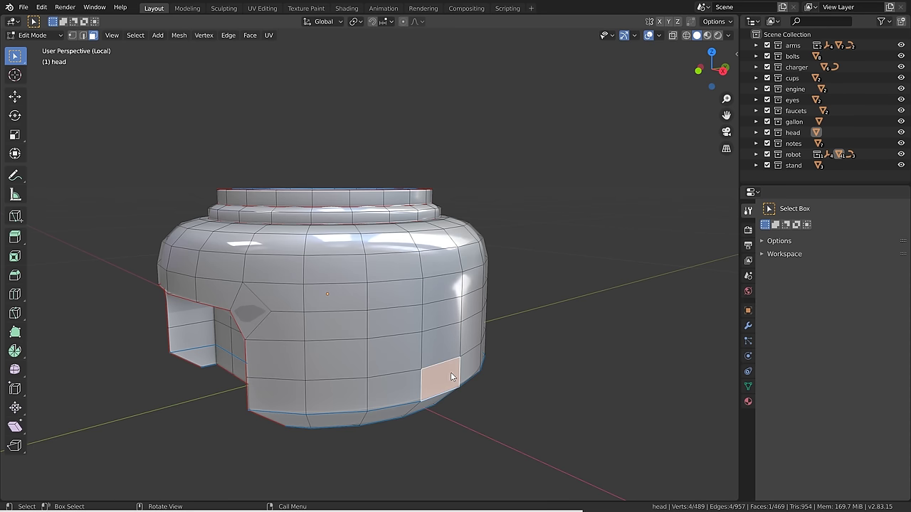
pyautogui.keyDown('ctrl'); pyautogui.keyDown('shift'); pyautogui.click(273, 269); pyautogui.keyUp('shift'); pyautogui.keyUp('ctrl')
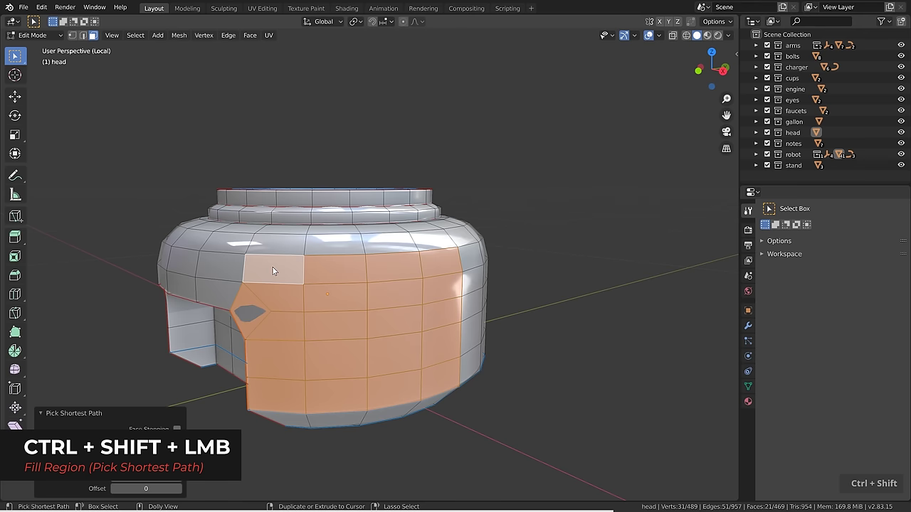
pyautogui.moveTo(445, 334); pyautogui.dragTo(305, 372, button='middle')
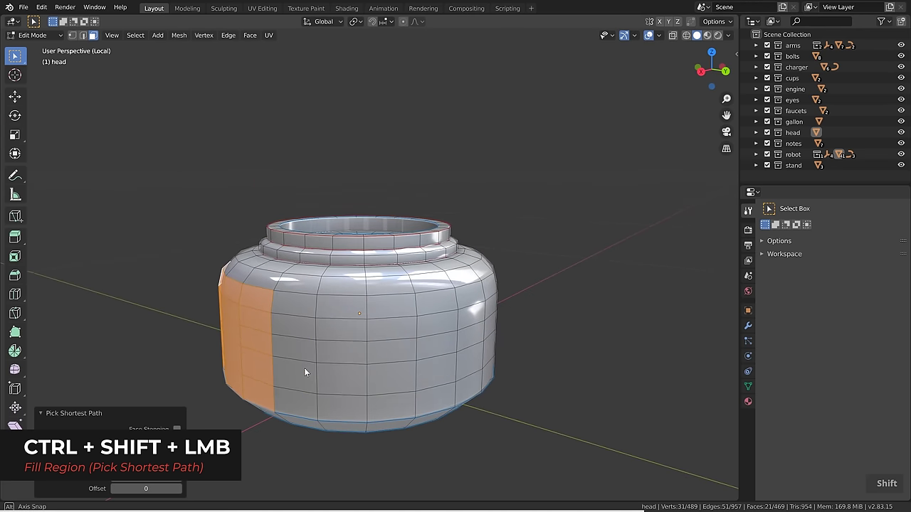
pyautogui.click(299, 396)
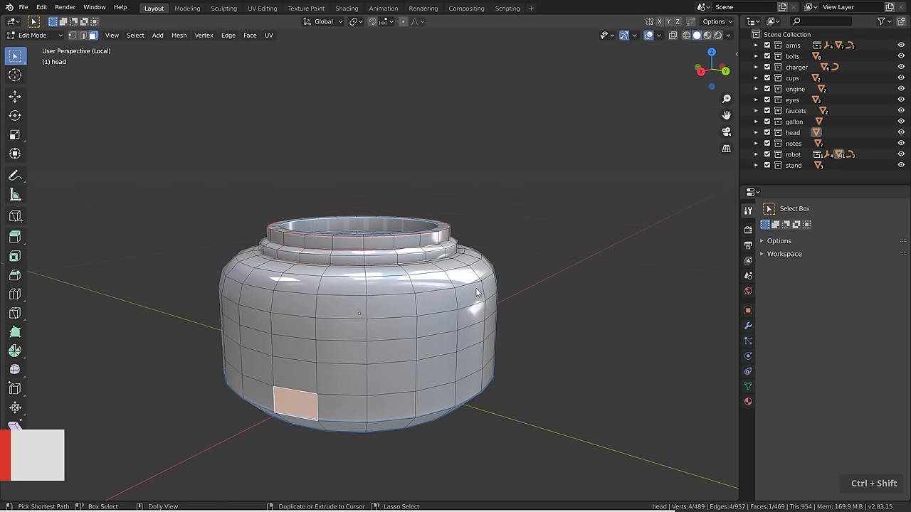
pyautogui.keyDown('ctrl'); pyautogui.keyDown('shift'); pyautogui.click(475, 288); pyautogui.keyUp('shift'); pyautogui.keyUp('ctrl')
# Fill-select the region between two opposite corner faces on the back wall of the head's front recess.
pyautogui.keyDown('ctrl'); pyautogui.keyDown('shift'); pyautogui.moveTo(475, 289); pyautogui.dragTo(315, 379, button='middle'); pyautogui.keyUp('shift'); pyautogui.keyUp('ctrl')
pyautogui.click(317, 384)
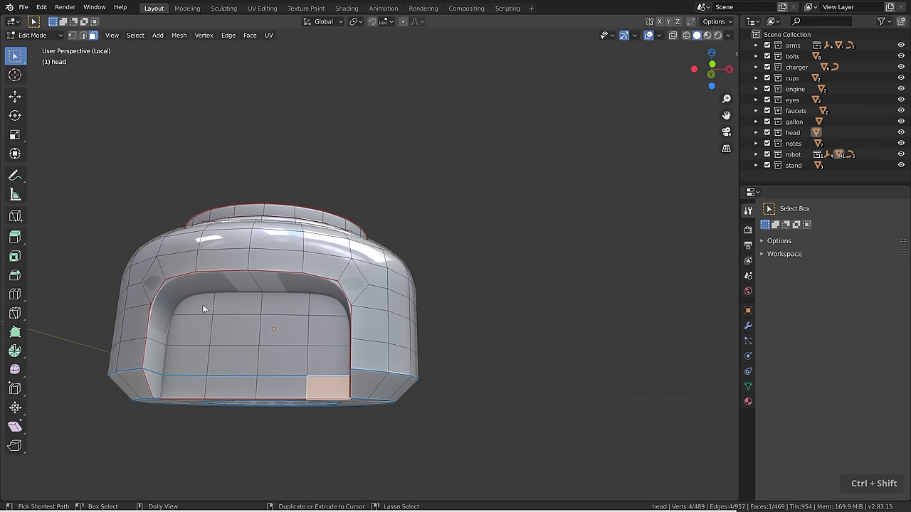
pyautogui.keyDown('ctrl'); pyautogui.keyDown('shift'); pyautogui.click(202, 304); pyautogui.keyUp('shift'); pyautogui.keyUp('ctrl')
pyautogui.moveTo(291, 338); pyautogui.dragTo(305, 359, button='middle')
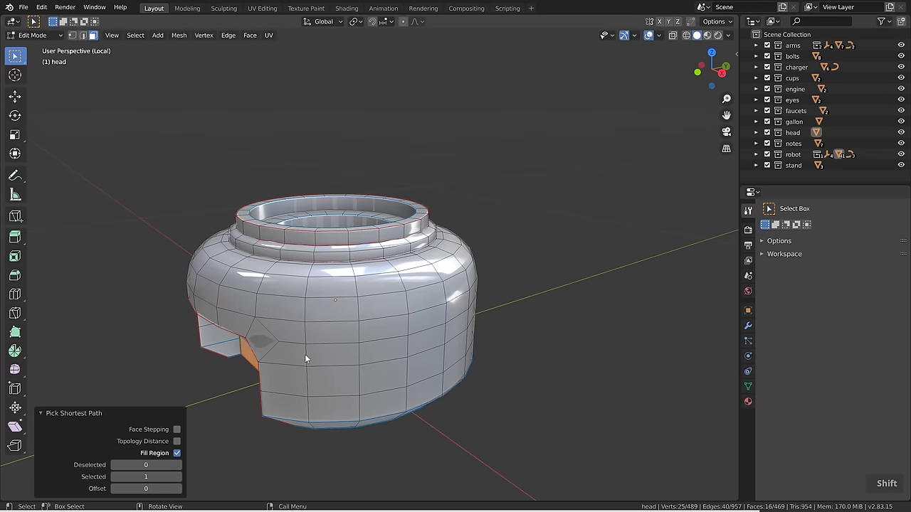
# Turn off Fill Region, adjust Deselected, and pick a path between two faces on opposite sides of the head's upper shoulder.
pyautogui.click(177, 453)
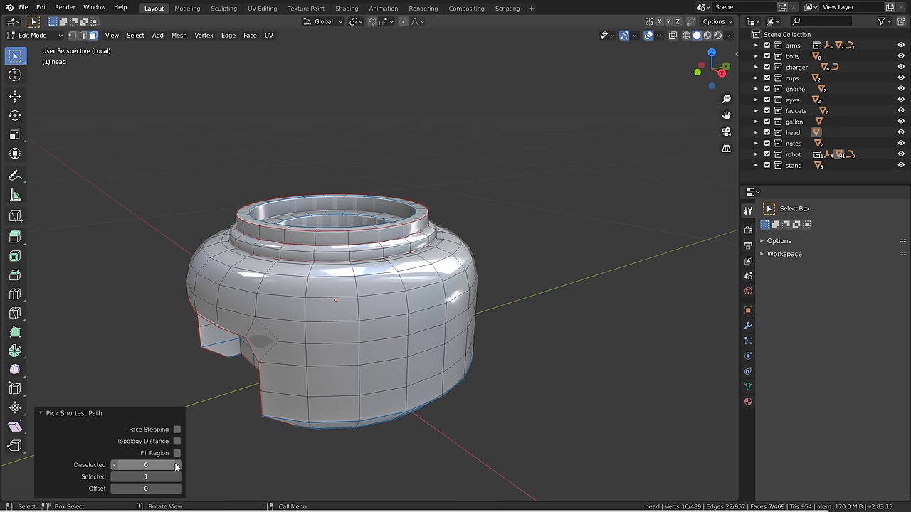
pyautogui.click(177, 465)
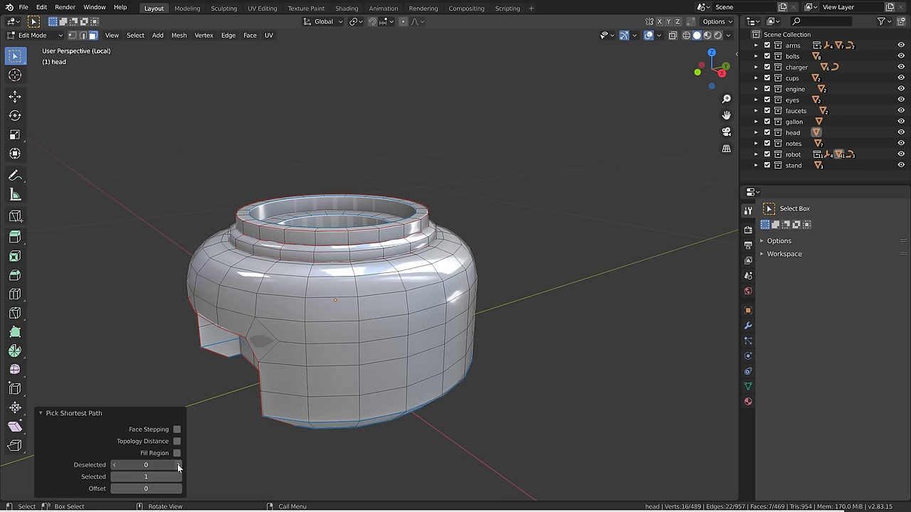
pyautogui.click(448, 270)
pyautogui.keyDown('ctrl'); pyautogui.click(221, 275); pyautogui.keyUp('ctrl')
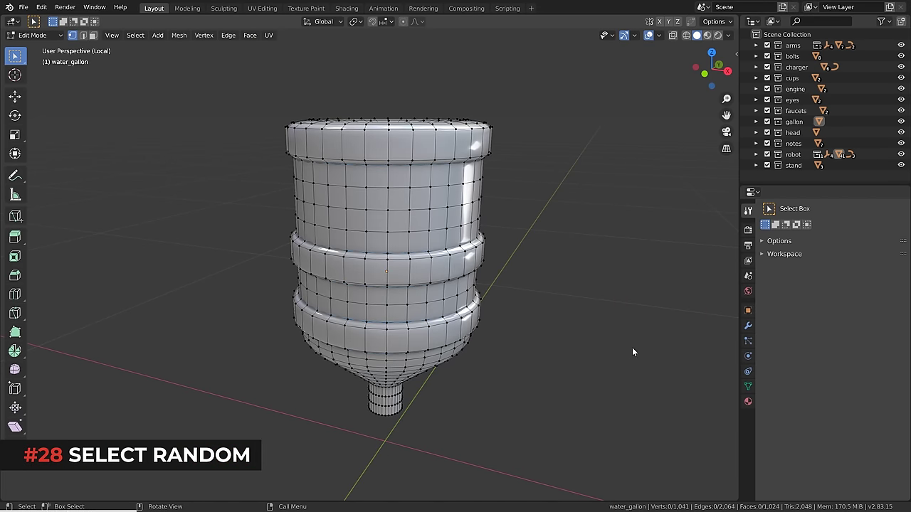
# Apply Select Random to the water gallon's vertices and expand its operator settings.
pyautogui.click(135, 36)
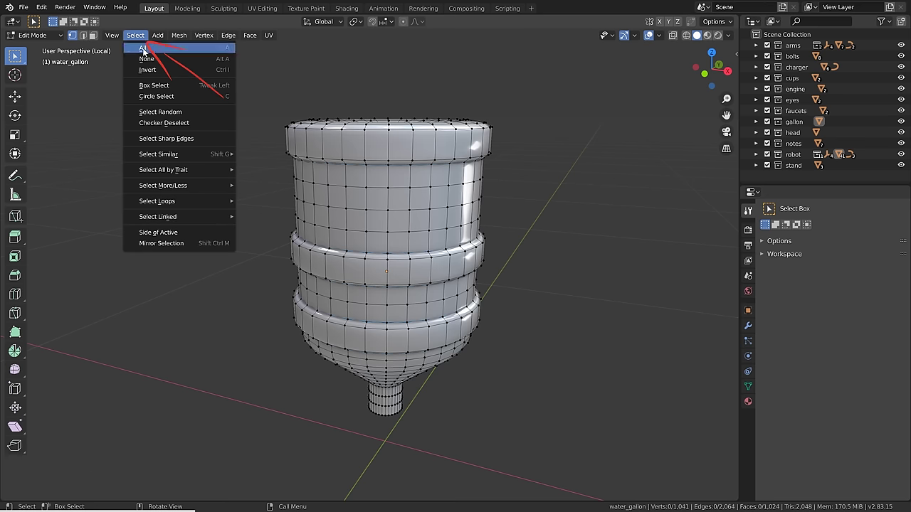
pyautogui.click(154, 111)
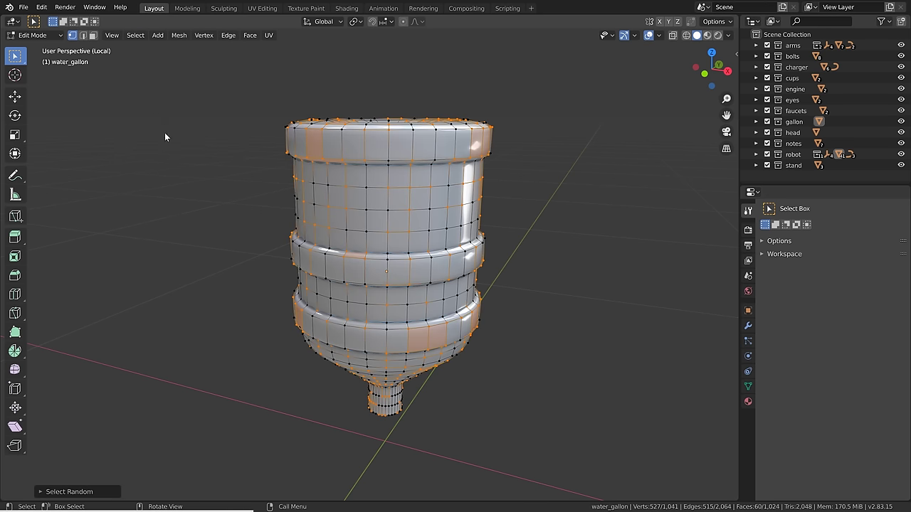
pyautogui.click(82, 492)
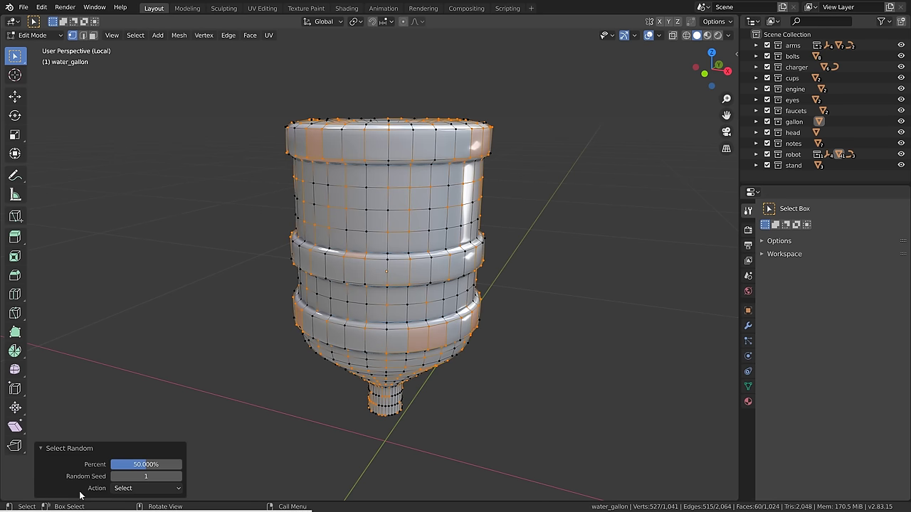
# Set Select Random's Percent to 41.776% and raise the Random Seed to 7.
pyautogui.moveTo(126, 470)
pyautogui.mouseDown()
pyautogui.moveTo(108, 470)
pyautogui.moveTo(154, 470)
pyautogui.moveTo(120, 470)
pyautogui.mouseUp()
pyautogui.click(179, 477)
pyautogui.click(178, 476)
pyautogui.click(178, 477)
pyautogui.click(178, 476)
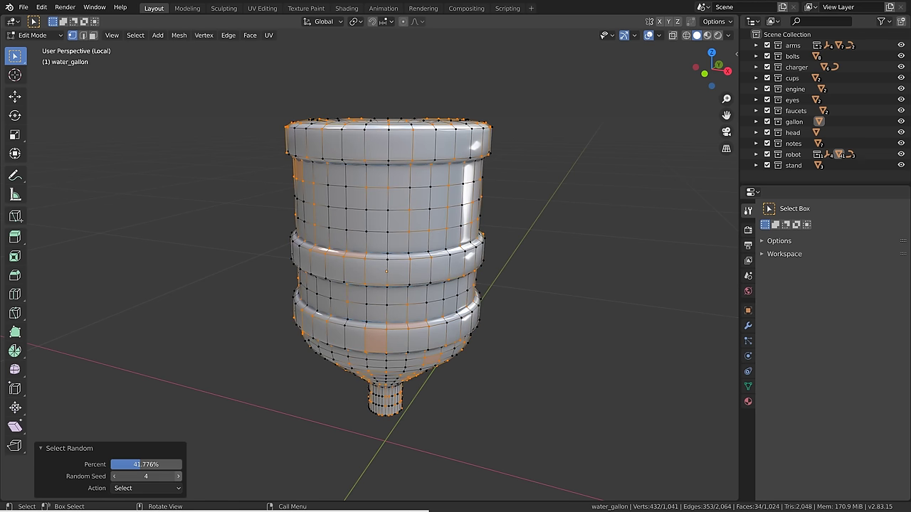
pyautogui.click(179, 477)
# Switch Select Random's Action to Deselect, select the whole gallon, and run it again with Percent at 27.961%.
pyautogui.click(178, 490)
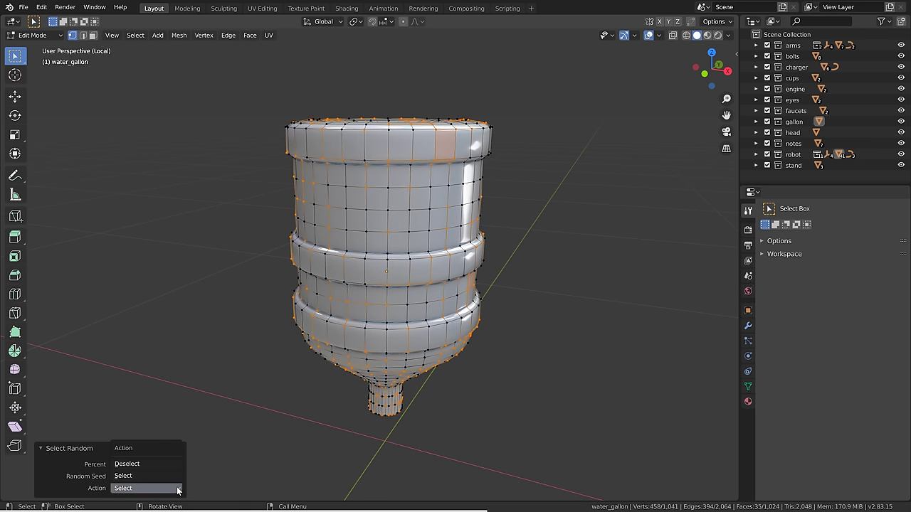
pyautogui.click(174, 464)
pyautogui.press('a')
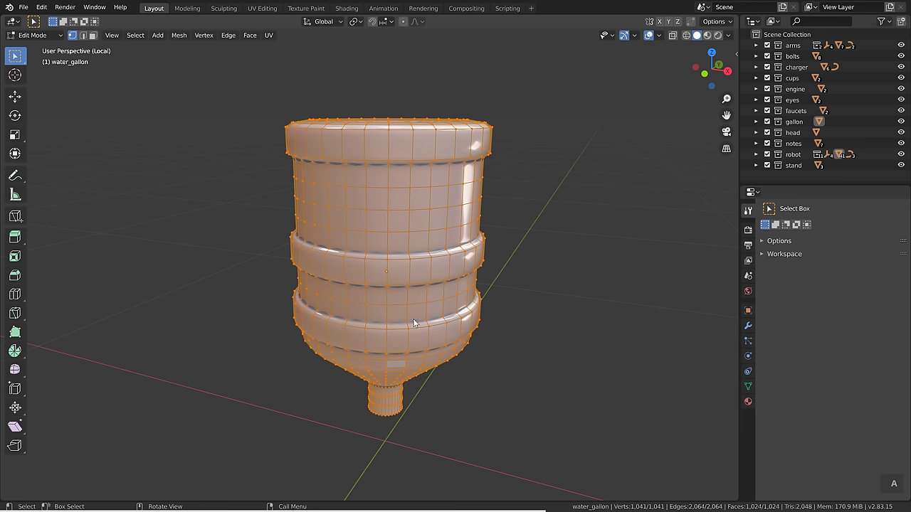
pyautogui.click(135, 35)
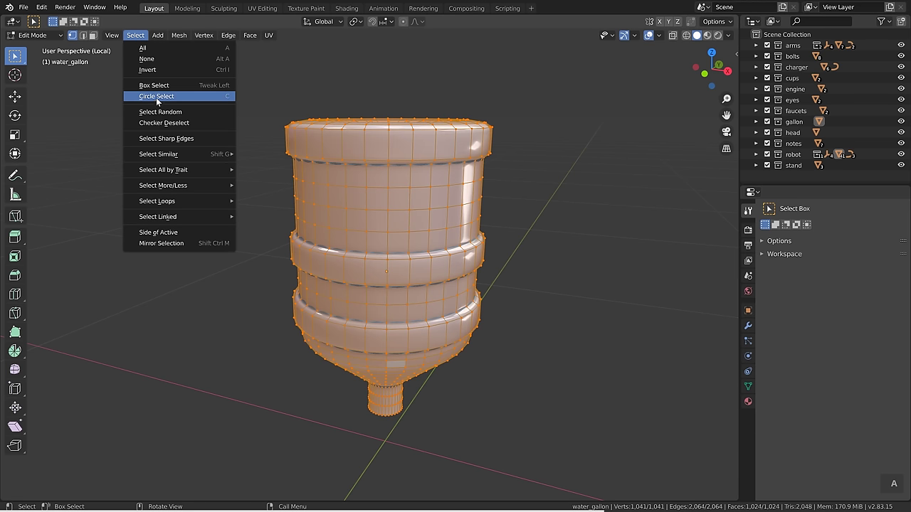
pyautogui.click(152, 95)
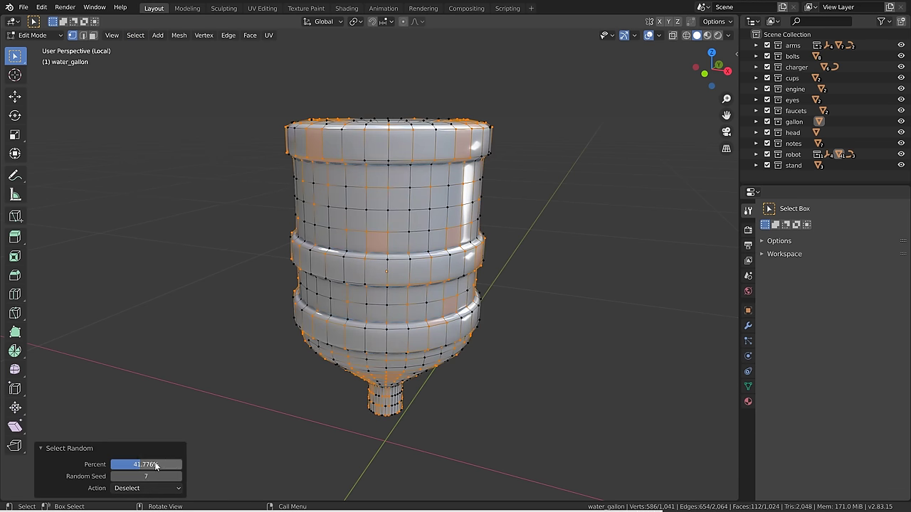
pyautogui.moveTo(147, 464)
pyautogui.mouseDown()
pyautogui.moveTo(180, 463)
pyautogui.moveTo(112, 464)
pyautogui.moveTo(130, 464)
pyautogui.mouseUp()
# Dent the gallon by applying Shrink/Fatten to the random vertices, then leave Edit Mode and local view to inspect the robot.
pyautogui.press('a')
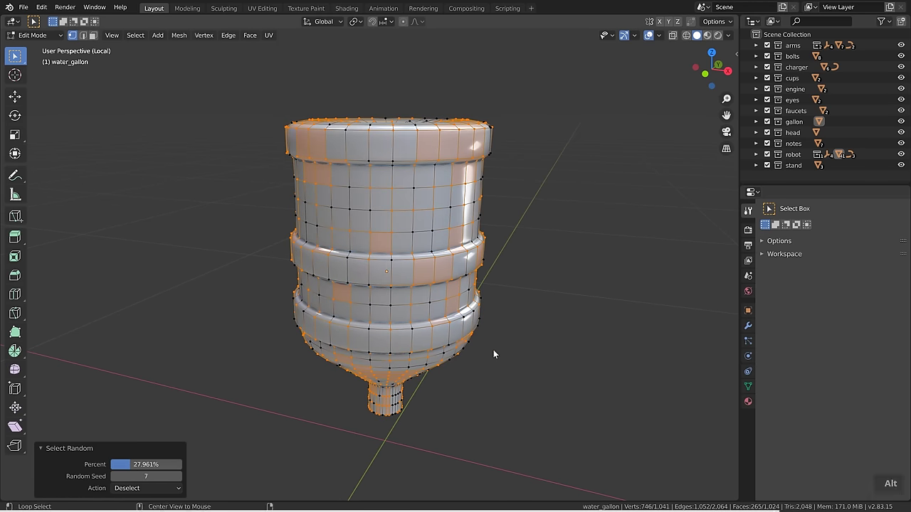
pyautogui.hotkey('alt', 's')
pyautogui.click(520, 352)
pyautogui.press('Tab')
pyautogui.press('/')
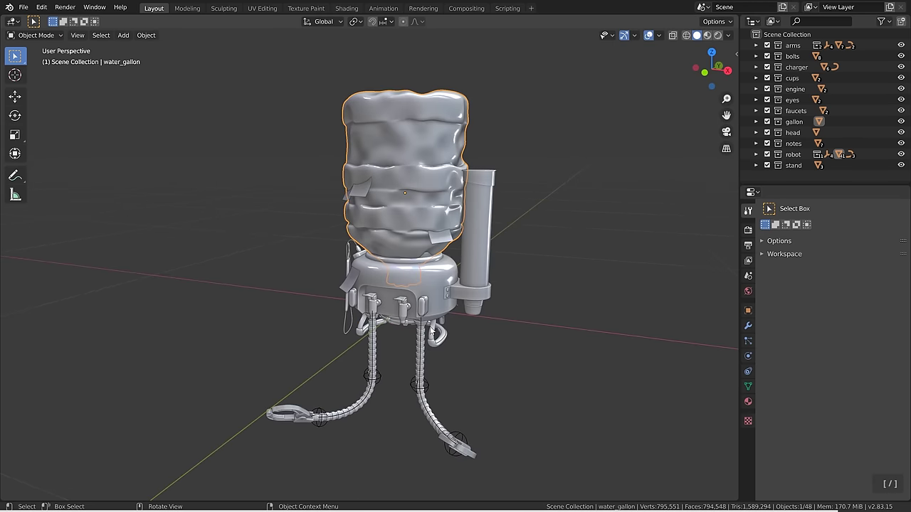
pyautogui.moveTo(430, 326); pyautogui.dragTo(484, 286, button='middle')
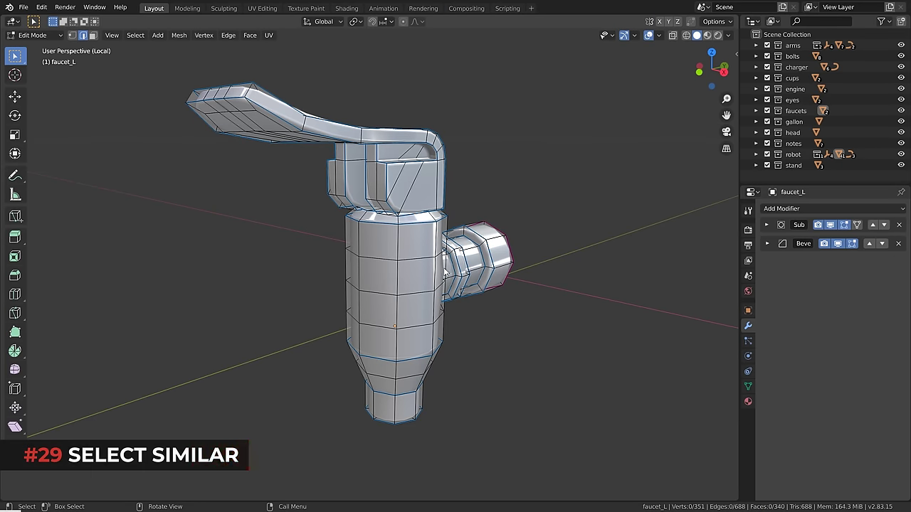
# Select an edge on the upper rim of the faucet's body and check its bevel weight and crease.
pyautogui.click(412, 226)
pyautogui.press('n')
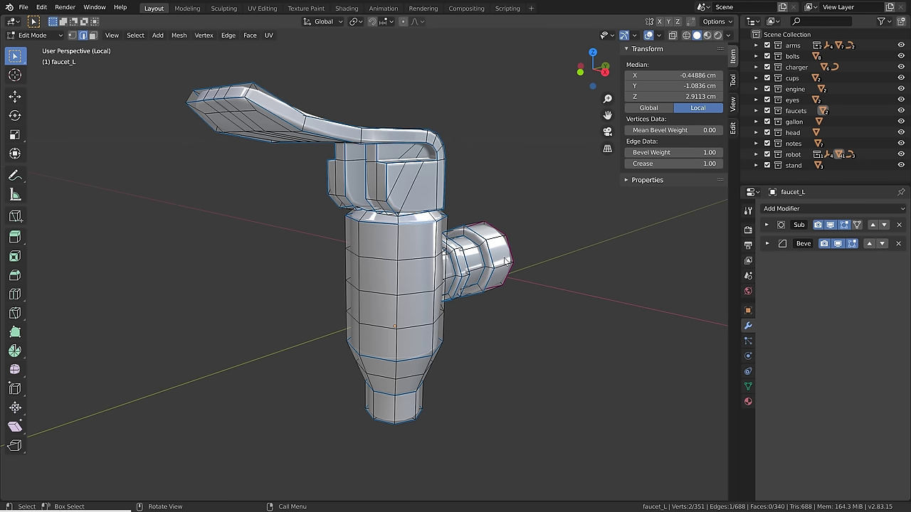
pyautogui.press('n')
pyautogui.keyDown('shift'); pyautogui.moveTo(507, 260); pyautogui.dragTo(520, 269, button='middle'); pyautogui.keyUp('shift')
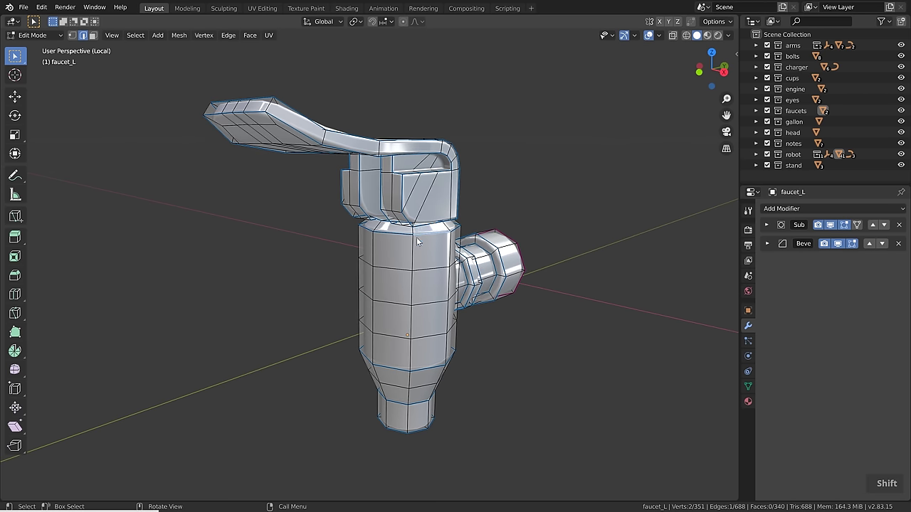
pyautogui.moveTo(435, 246); pyautogui.dragTo(431, 246, button='middle')
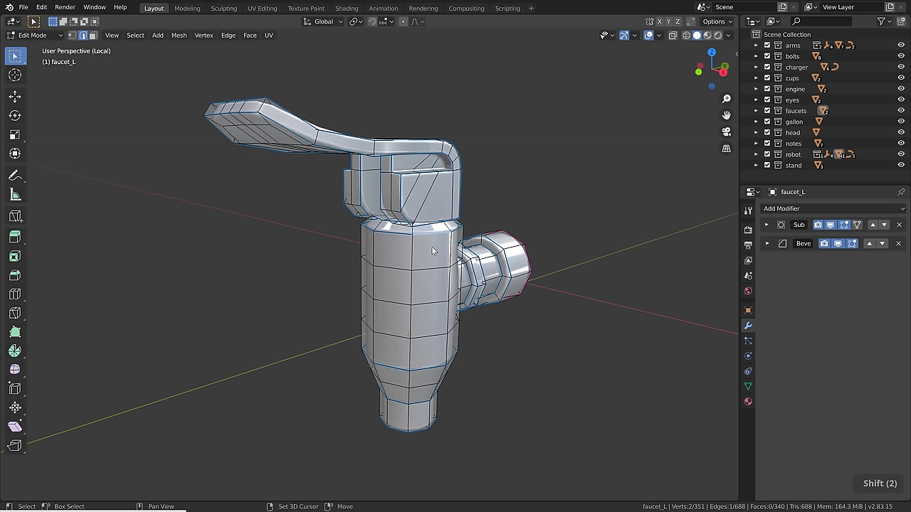
# Select all edges sharing the rim edge's bevel weight with Select Similar's Bevel type, and clear the selection.
pyautogui.hotkey('shift', 'g')
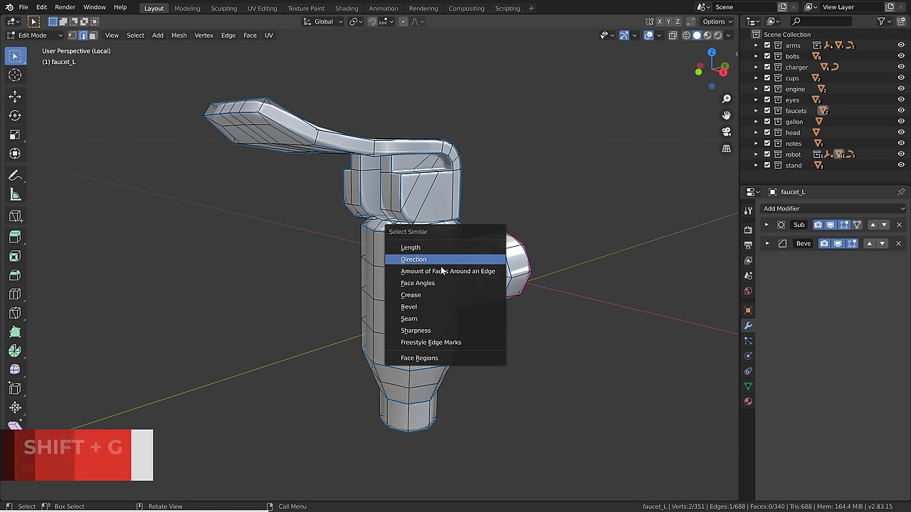
pyautogui.click(449, 308)
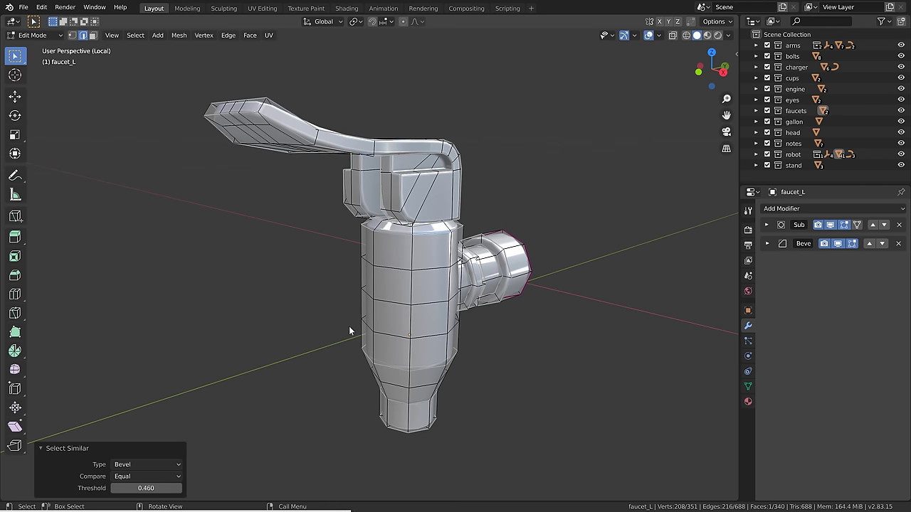
pyautogui.hotkey('alt', 'a')
# In face selection mode, pick an upper front face of the faucet's body and select faces with similar normals at a threshold of 0.259.
pyautogui.click(93, 35)
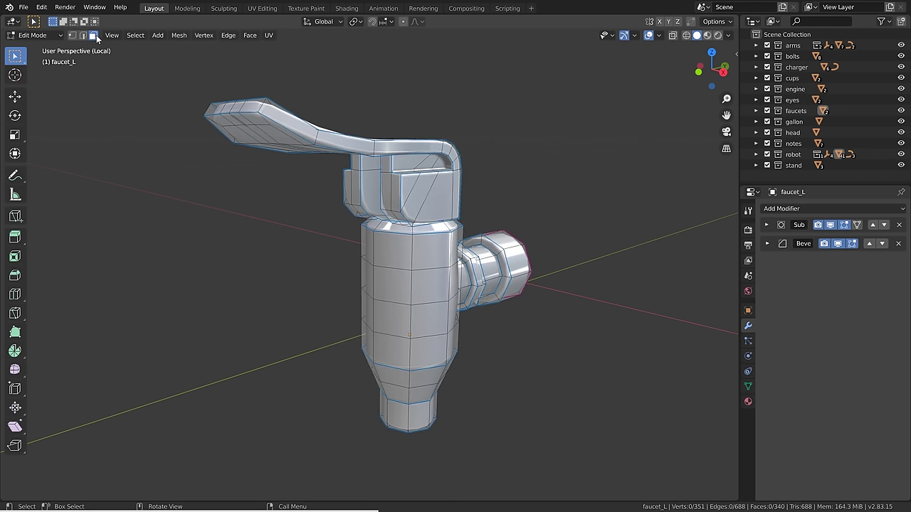
pyautogui.keyDown('shift'); pyautogui.click(83, 35); pyautogui.keyUp('shift')
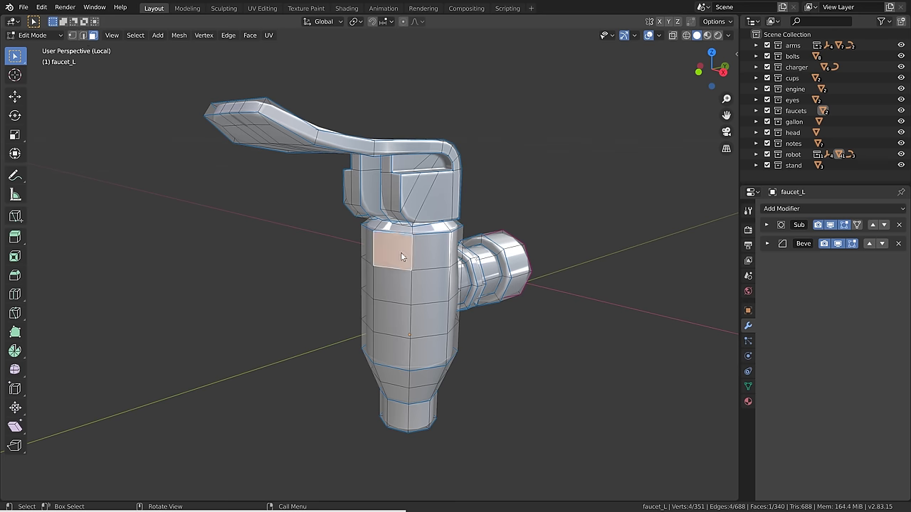
pyautogui.hotkey('shift', 'g')
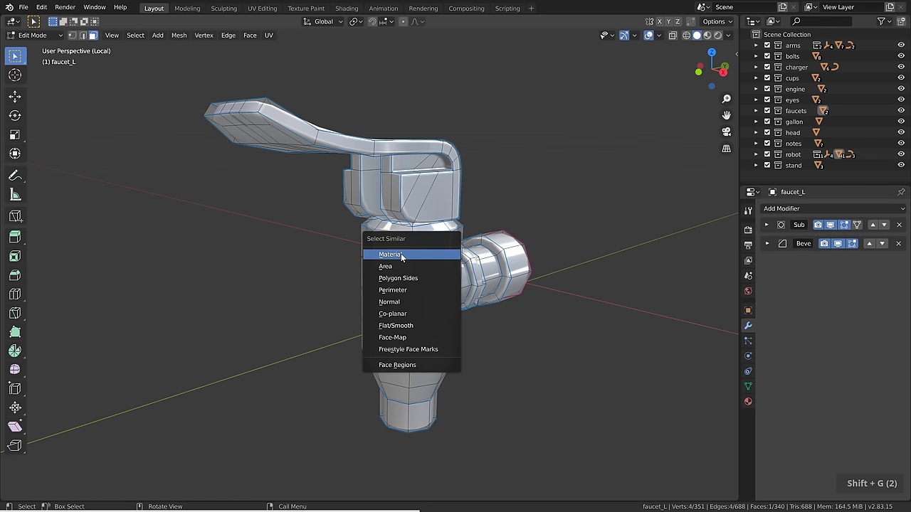
pyautogui.click(401, 304)
pyautogui.moveTo(404, 316)
pyautogui.mouseDown(button='middle')
pyautogui.moveTo(466, 310)
pyautogui.moveTo(403, 315)
pyautogui.mouseUp(button='middle')
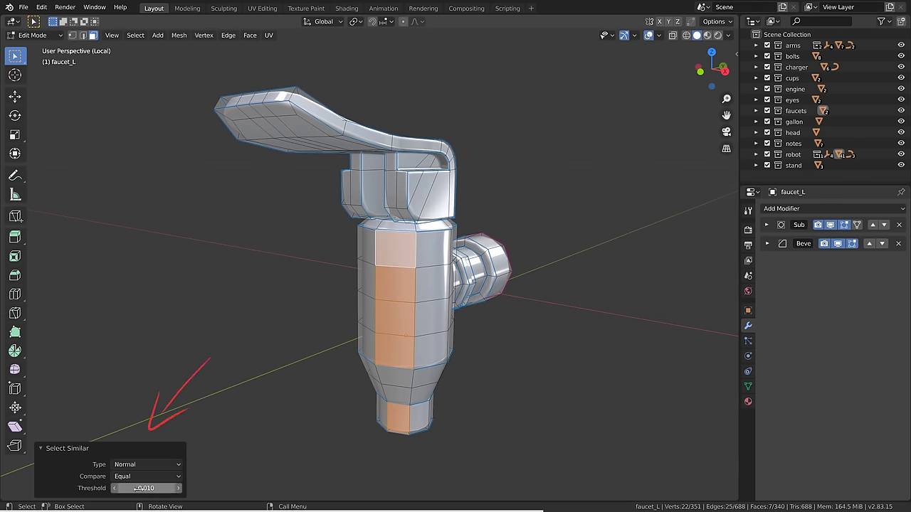
pyautogui.keyDown('shift'); pyautogui.moveTo(136, 489); pyautogui.dragTo(158, 467); pyautogui.keyUp('shift')
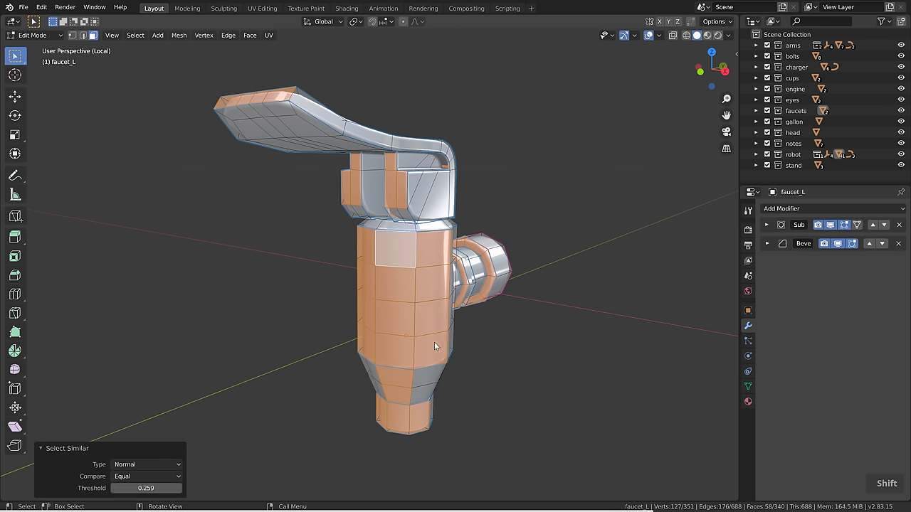
pyautogui.moveTo(394, 333); pyautogui.dragTo(452, 338, button='middle')
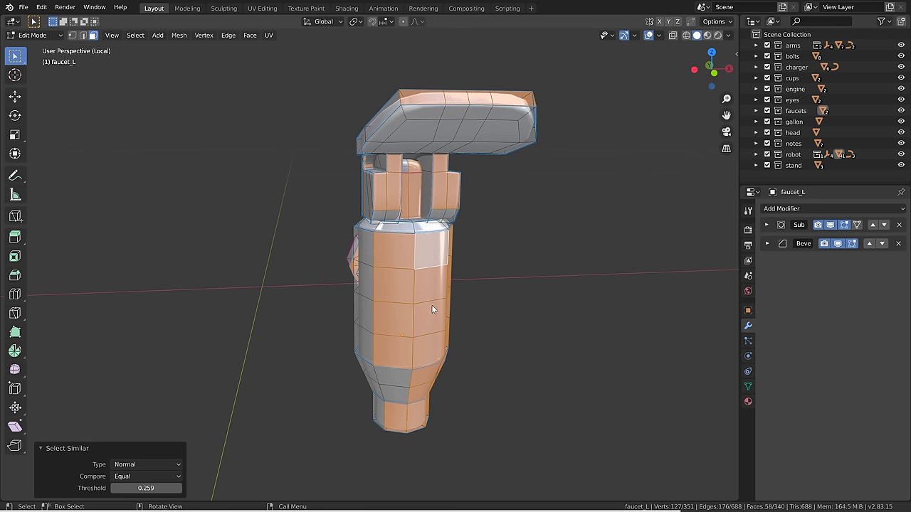
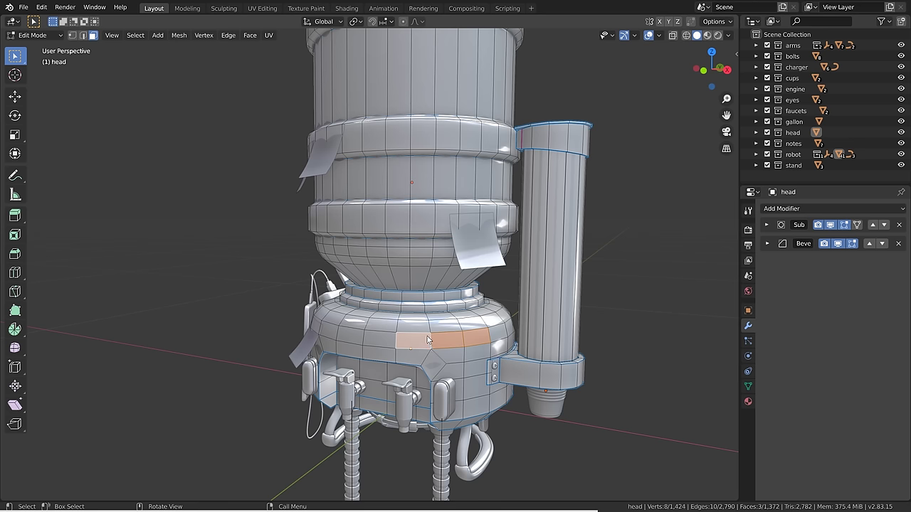
# Select individual faces on the water gallon, the cup case and the head in turn, making each the active object.
pyautogui.click(421, 224)
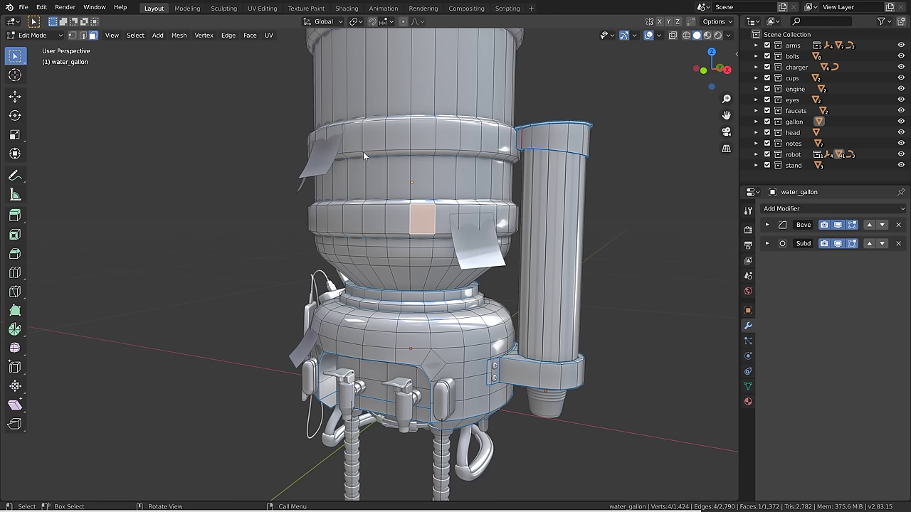
pyautogui.click(557, 224)
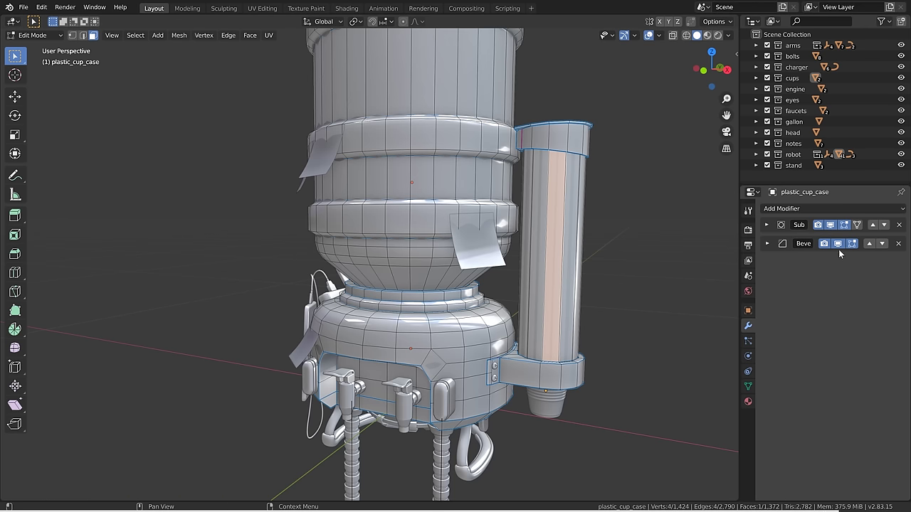
pyautogui.click(422, 214)
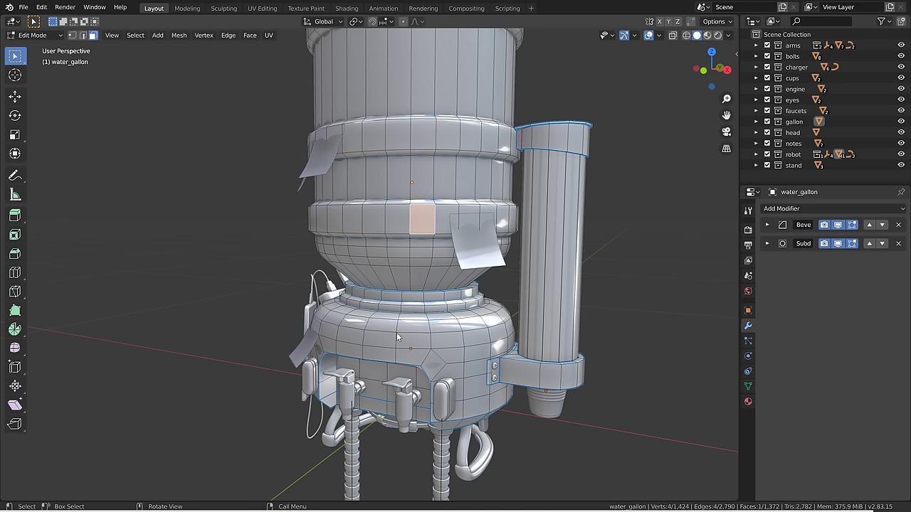
pyautogui.click(399, 337)
pyautogui.click(578, 291)
pyautogui.click(427, 192)
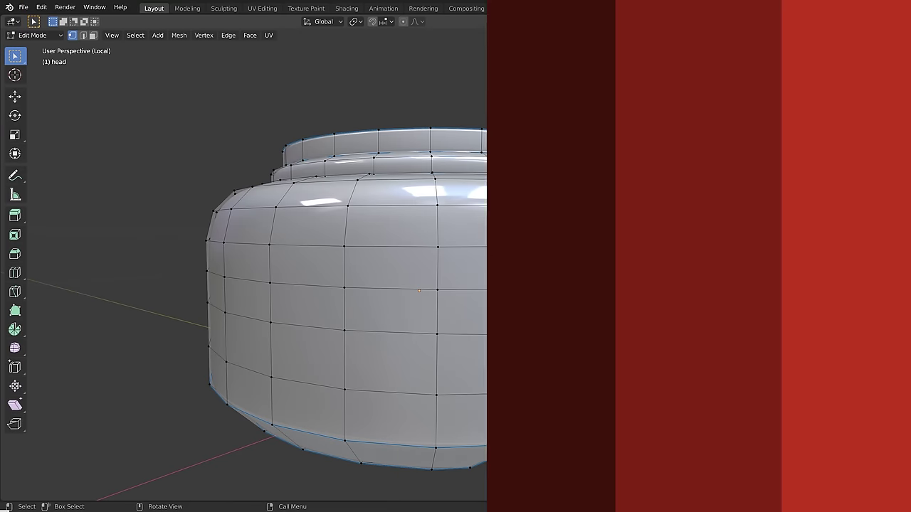
# Add an edge between two diagonally opposite vertices on the head's side, and select the face there to check for a split.
pyautogui.keyDown('shift'); pyautogui.click(438, 247); pyautogui.keyUp('shift')
pyautogui.keyDown('shift'); pyautogui.click(342, 286); pyautogui.keyUp('shift')
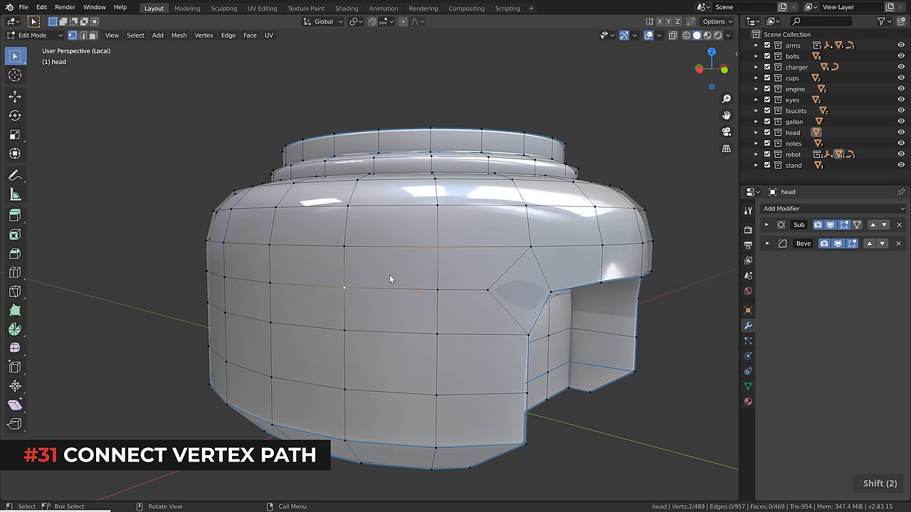
pyautogui.press('j')
pyautogui.press('2')
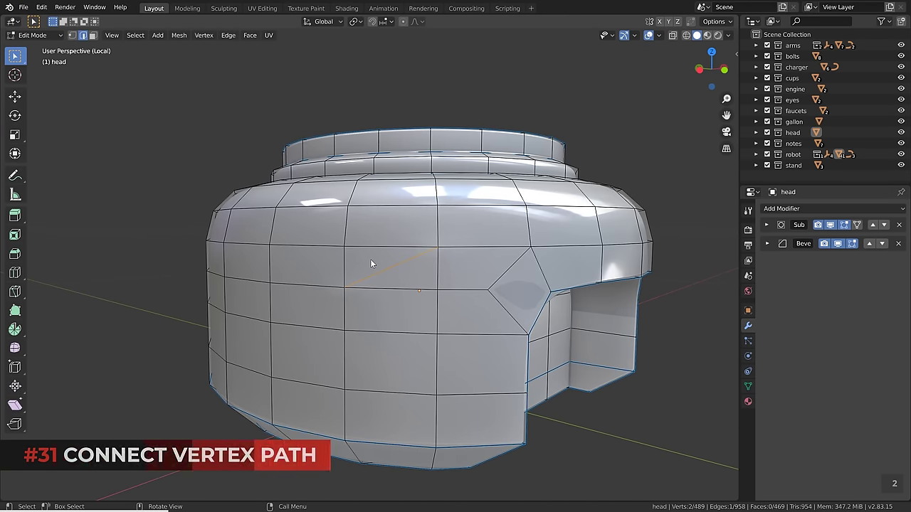
pyautogui.press('3')
pyautogui.click(367, 265)
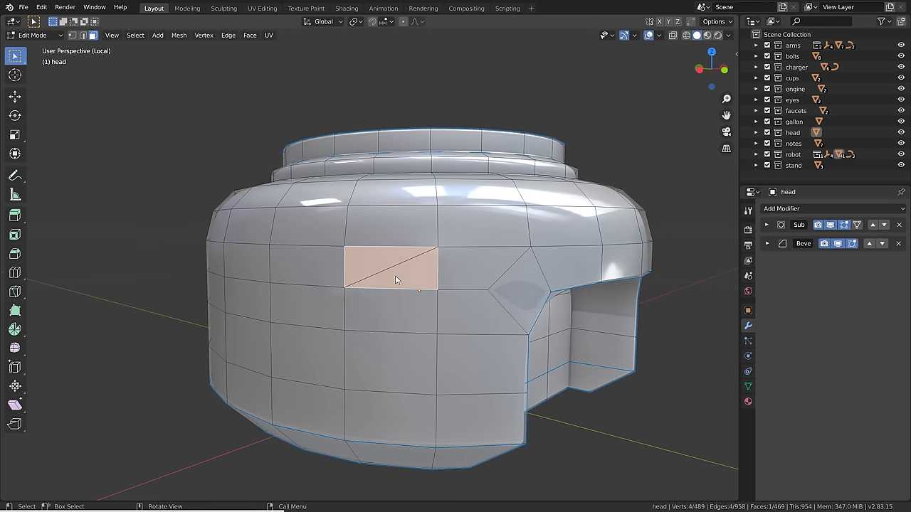
# Undo the edge added between the two diagonal vertices, restoring the vertex selection.
pyautogui.hotkey('ctrl', 'z')
pyautogui.hotkey('ctrl', 'z')
pyautogui.hotkey('ctrl', 'z')
pyautogui.hotkey('ctrl', 'z')
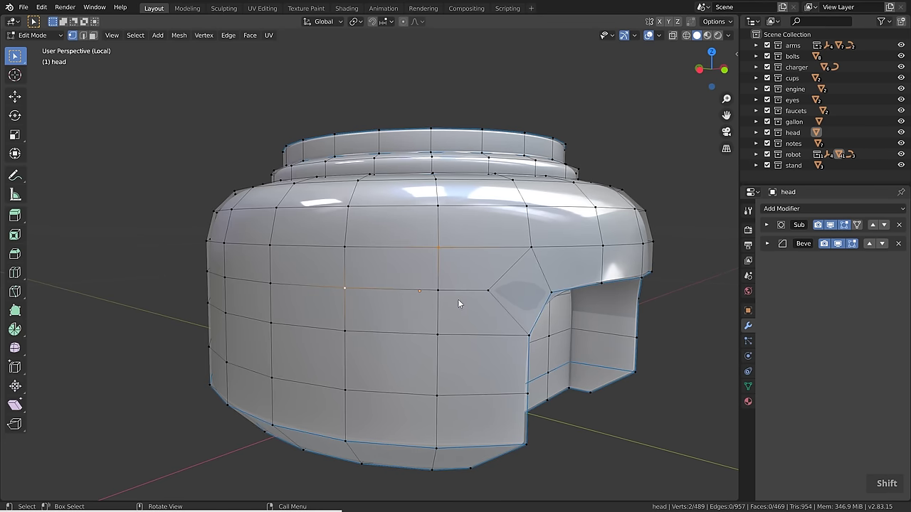
# Connect the two diagonal vertices with Connect Vertex Path and select one of the resulting triangular faces.
pyautogui.press('j')
pyautogui.press('3')
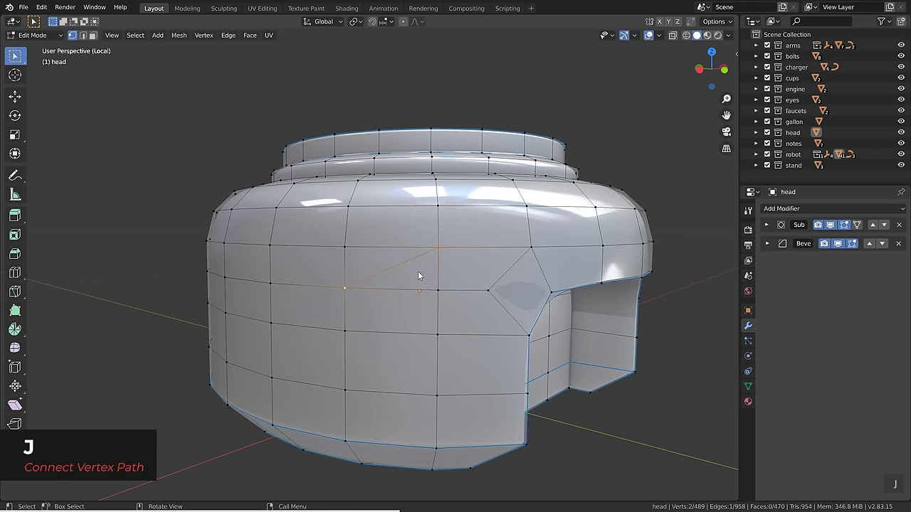
pyautogui.click(418, 273)
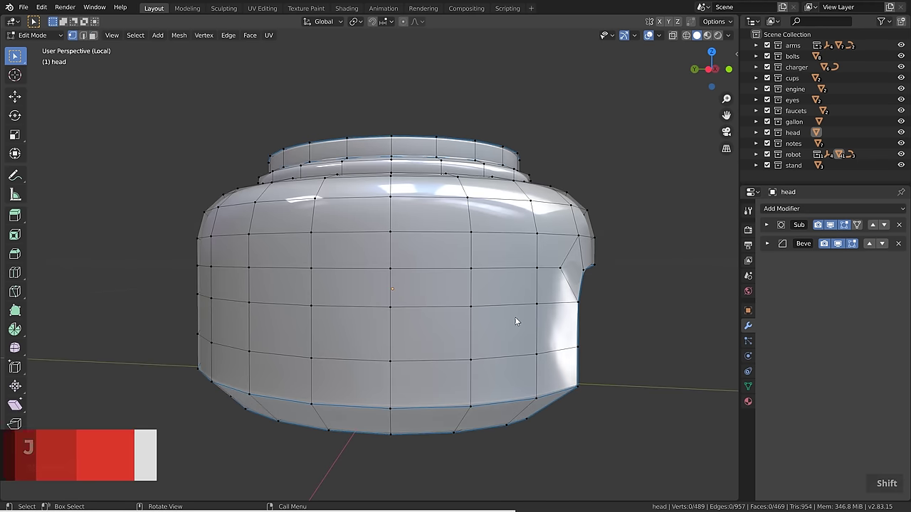
# Select two distant vertices at opposite ends of the head's side wall and connect them with Connect Vertex Path.
pyautogui.press('shift')
pyautogui.press('shift')
pyautogui.press('shift')
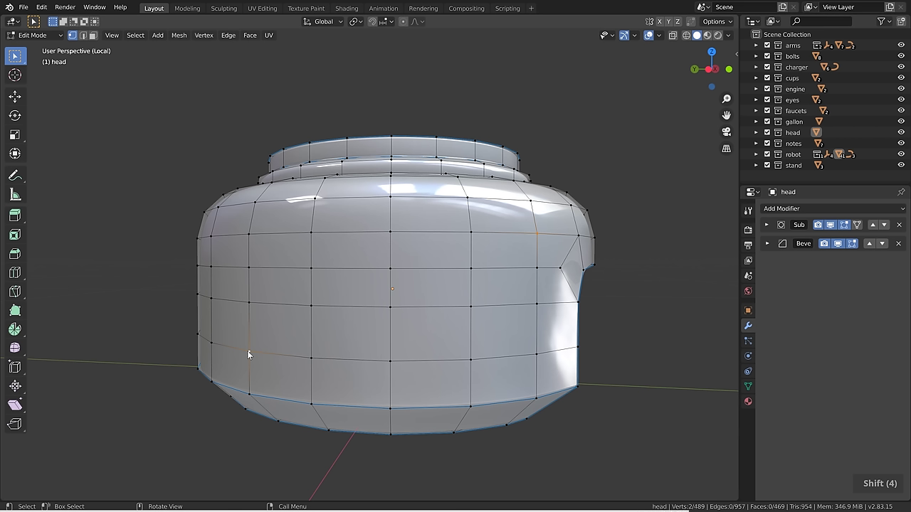
pyautogui.press('j')
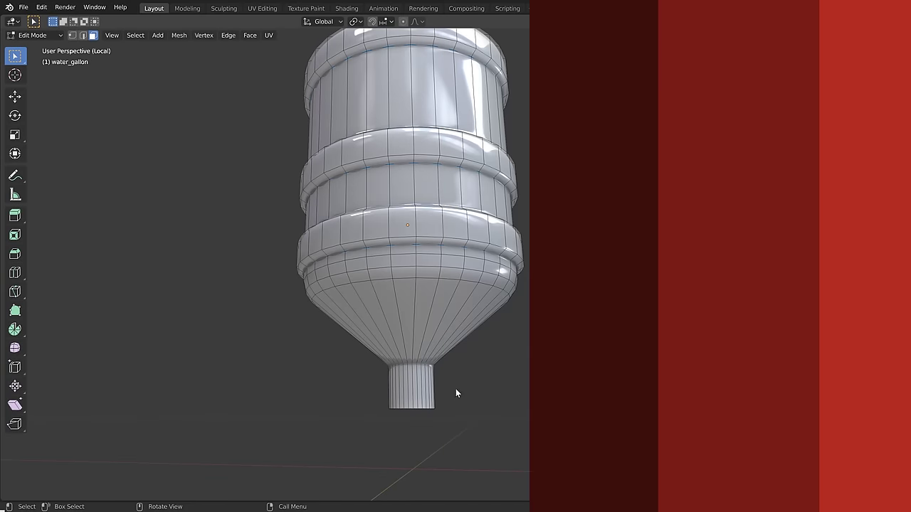
# Add a horizontal edge loop around the middle of the water gallon's funnel.
pyautogui.hotkey('ctrl', 'r')
pyautogui.click(420, 314)
pyautogui.click(420, 313)
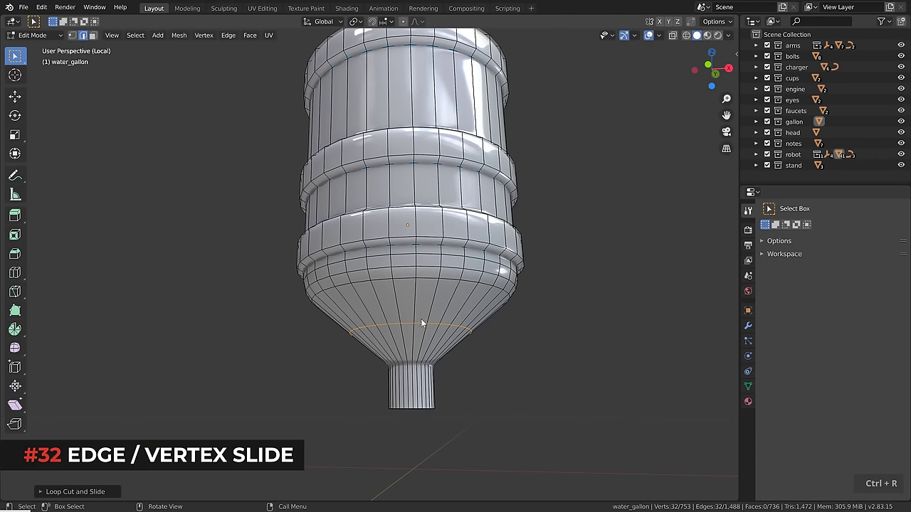
# Move the funnel's new edge loop down along Z and scale it inward to match the slope.
pyautogui.press('KP_1')
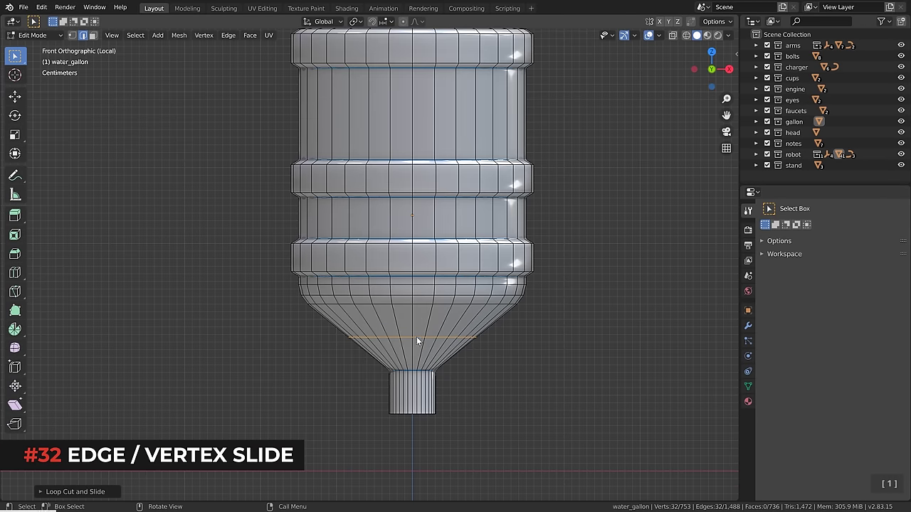
pyautogui.scroll(3, 417, 356)
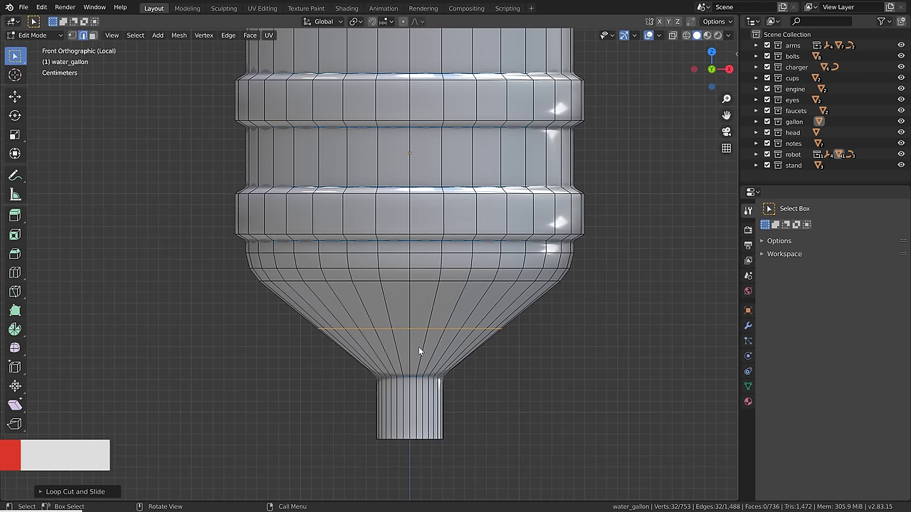
pyautogui.press('g')
pyautogui.press('z')
pyautogui.click(419, 366)
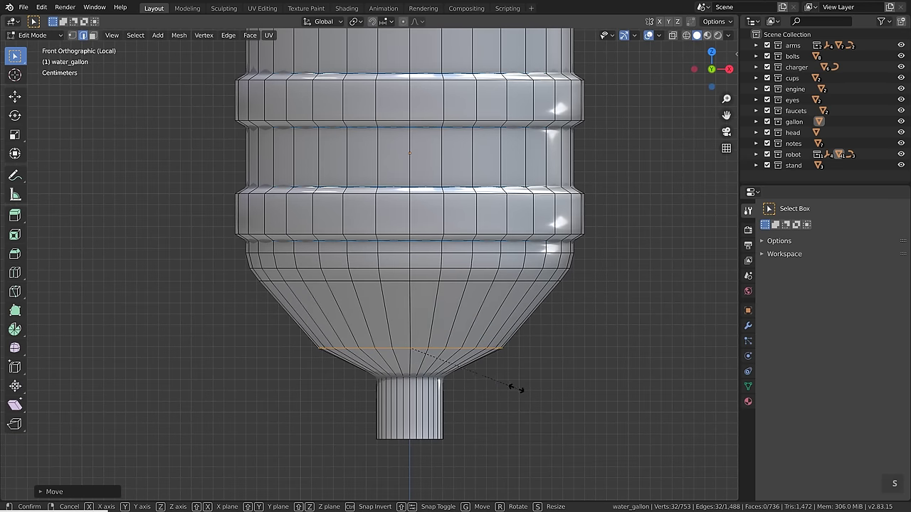
pyautogui.press('s')
pyautogui.click(491, 382)
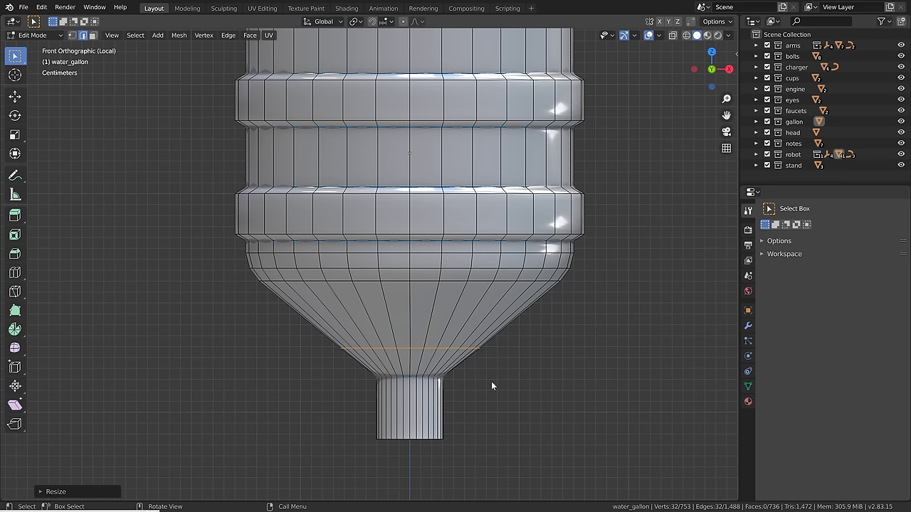
# Undo the loop's move and scaling, and use Edge Slide to reposition it along the funnel's surface.
pyautogui.hotkey('ctrl', 'z')
pyautogui.hotkey('ctrl', 'z')
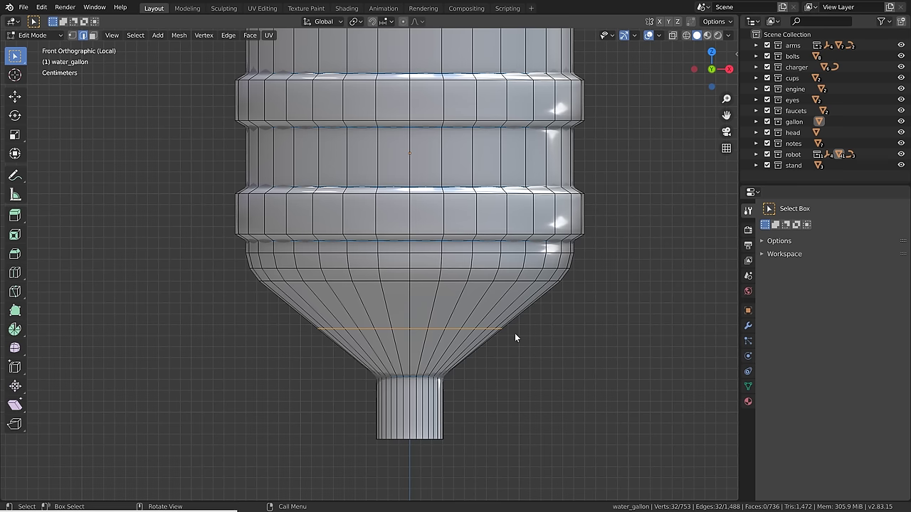
pyautogui.press('g')
pyautogui.press('g')
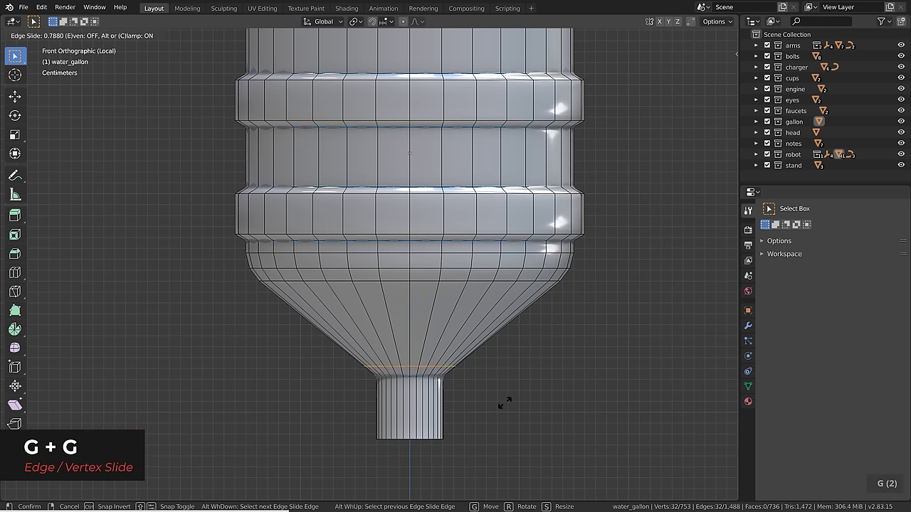
pyautogui.click(514, 377)
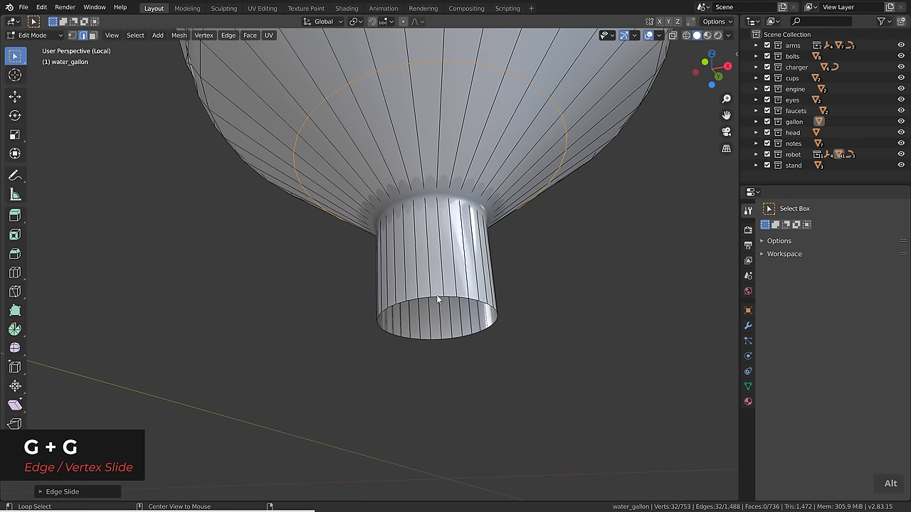
# Edge-slide the open rim loop of the gallon's neck, toggling the Clamp option off and on.
pyautogui.keyDown('alt'); pyautogui.click(436, 294); pyautogui.keyUp('alt')
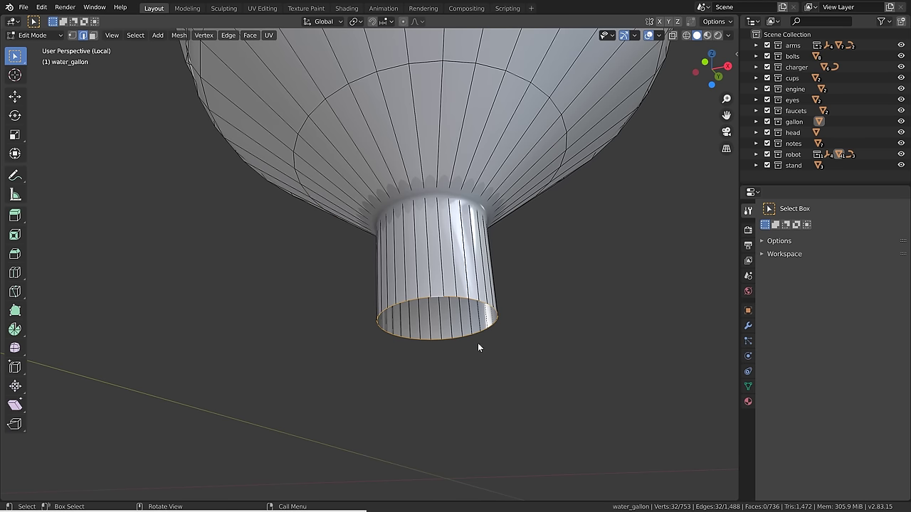
pyautogui.press('g')
pyautogui.press('g')
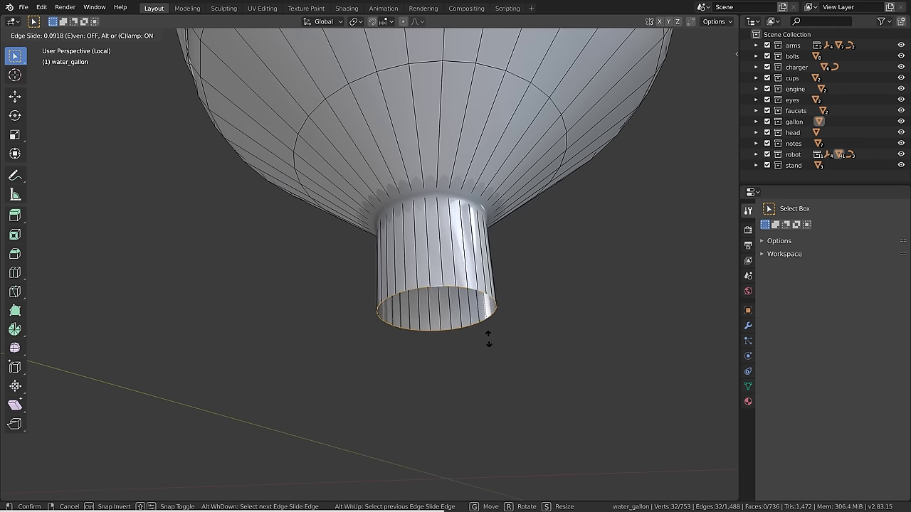
pyautogui.press('alt')
pyautogui.press('alt')
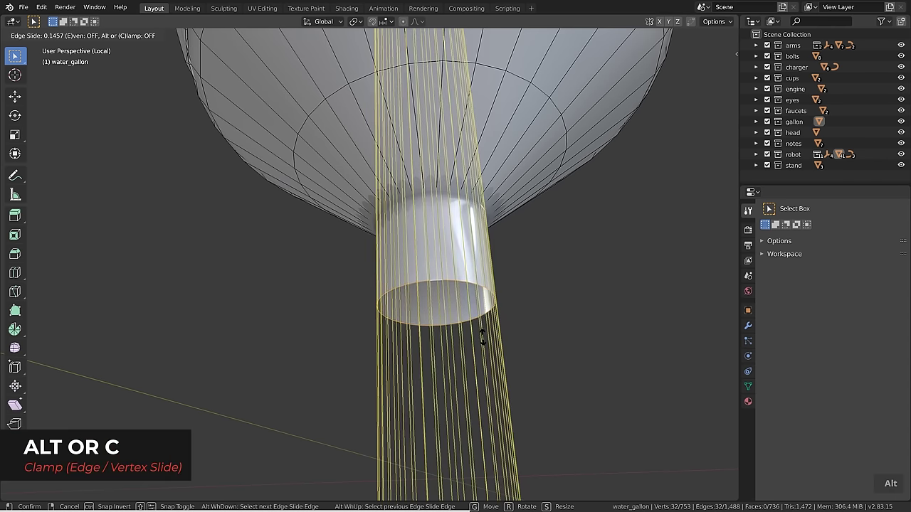
pyautogui.press('alt')
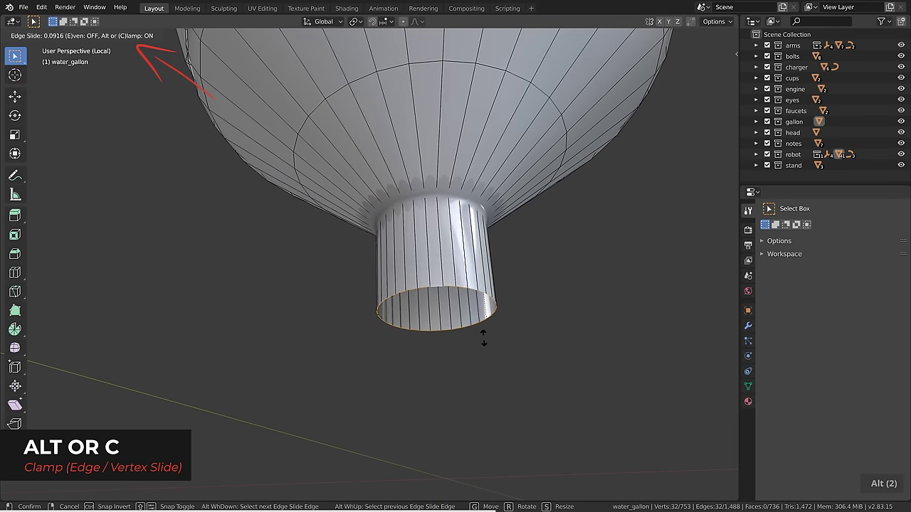
pyautogui.press('c')
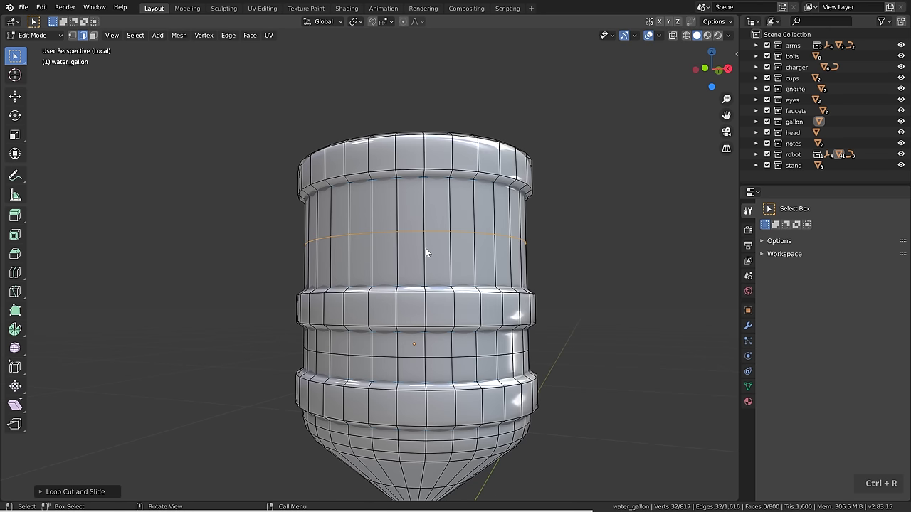
# Edge-slide the loops in the gallon's upper and middle recessed sections together, enabling Even and toggling Flipped.
pyautogui.scroll(1, 425, 249)
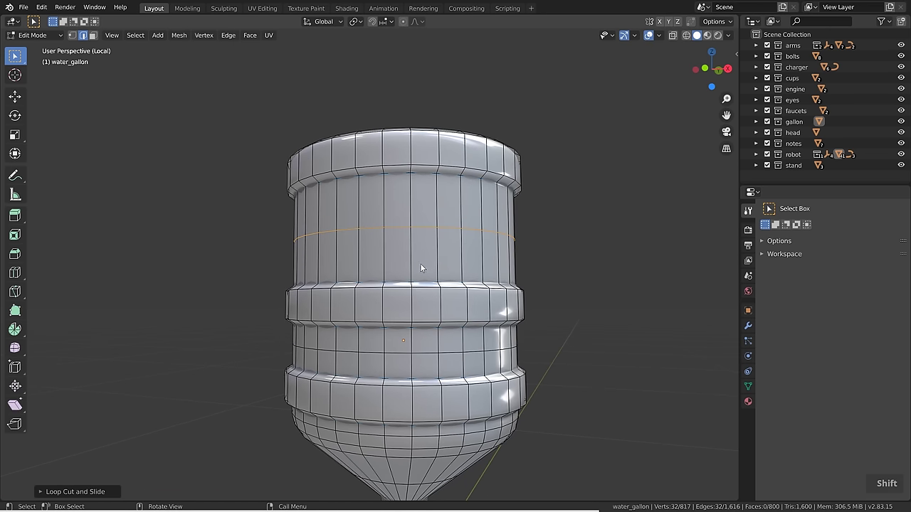
pyautogui.keyDown('alt'); pyautogui.keyDown('shift'); pyautogui.click(422, 351); pyautogui.keyUp('shift'); pyautogui.keyUp('alt')
pyautogui.press('g')
pyautogui.press('g')
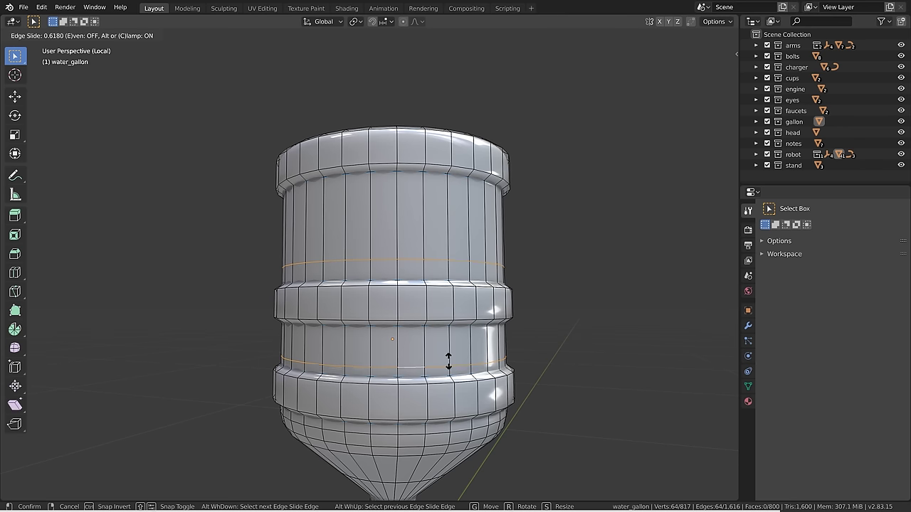
pyautogui.press('e')
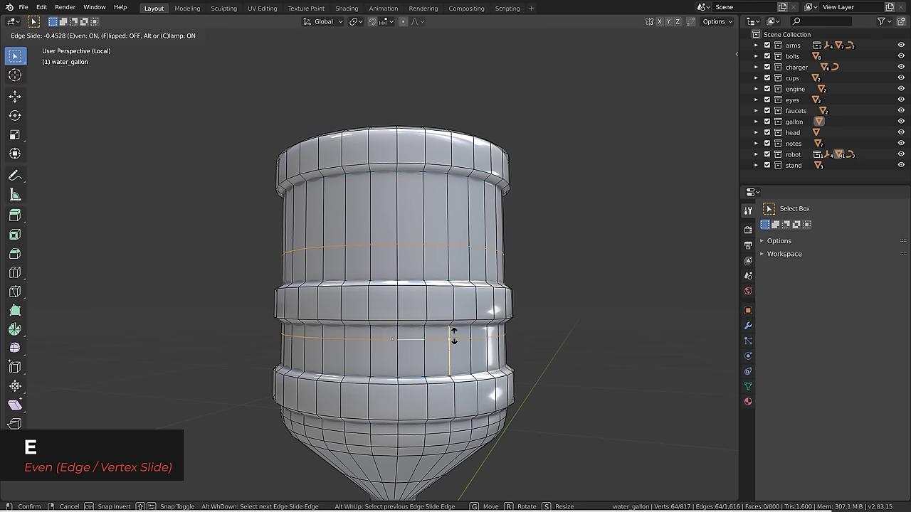
pyautogui.press('f')
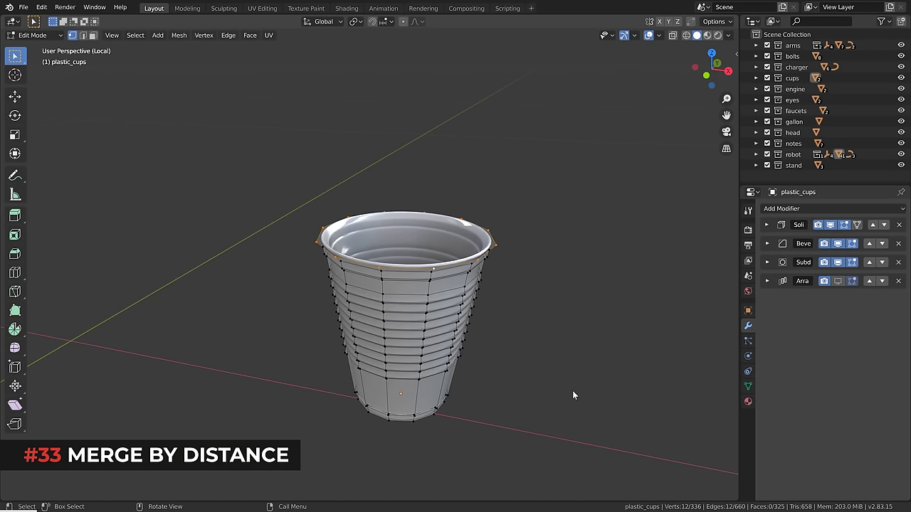
# Merge the selected vertices of the plastic cup's top rim into one with the Collapse option.
pyautogui.press('m')
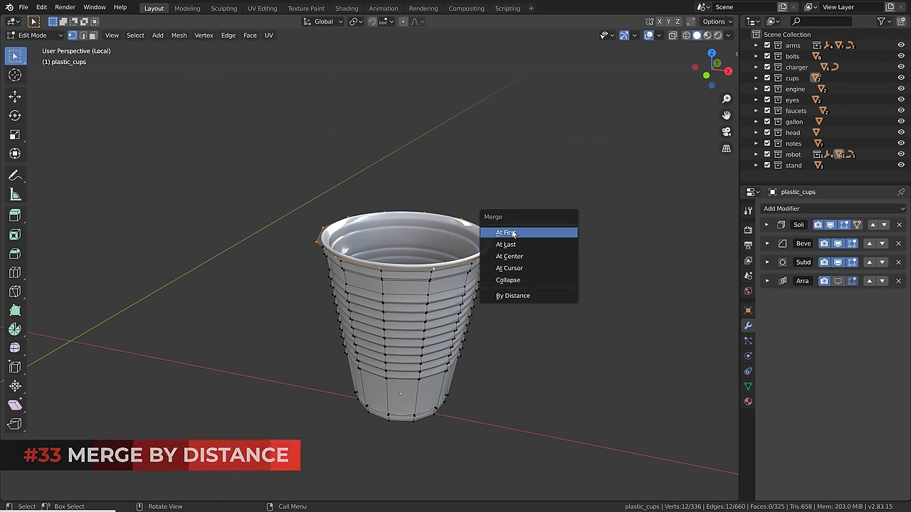
pyautogui.click(517, 280)
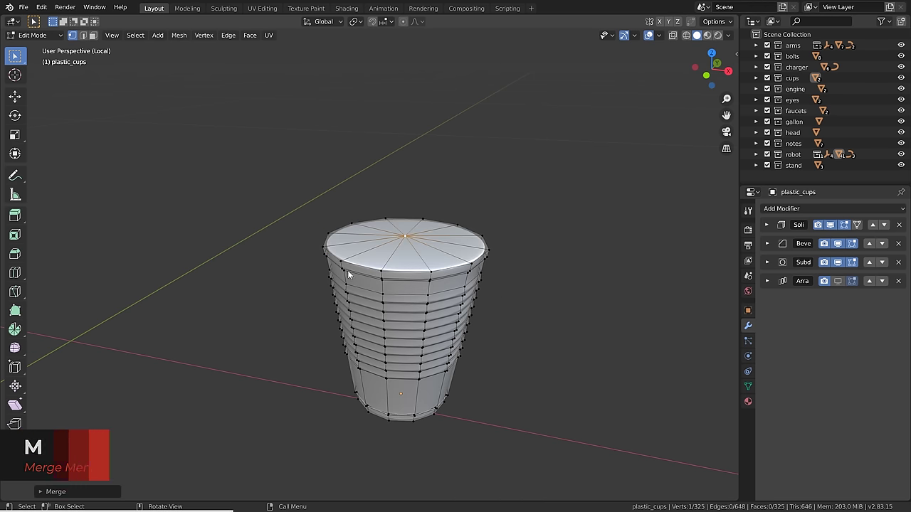
# Extrude the outer edge loop at the cup's top and cancel the movement, leaving overlapping duplicate vertices.
pyautogui.keyDown('alt'); pyautogui.click(408, 270); pyautogui.keyUp('alt')
pyautogui.scroll(1, 408, 270)
pyautogui.moveTo(422, 285); pyautogui.dragTo(458, 254, button='middle')
pyautogui.press('e')
pyautogui.rightClick(408, 211)
pyautogui.scroll(4, 472, 263)
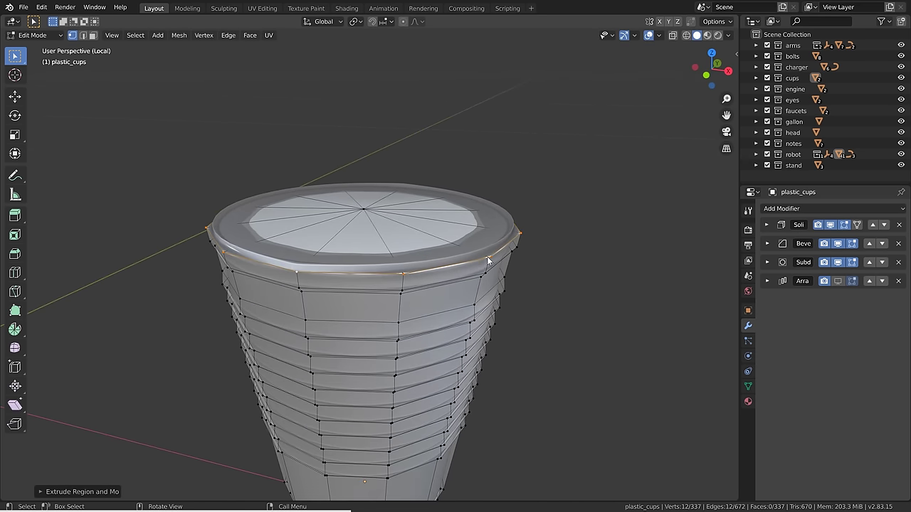
# Select the whole plastic cup mesh and merge its overlapping vertices by distance.
pyautogui.scroll(-3, 474, 260)
pyautogui.moveTo(474, 260); pyautogui.dragTo(459, 280, button='middle')
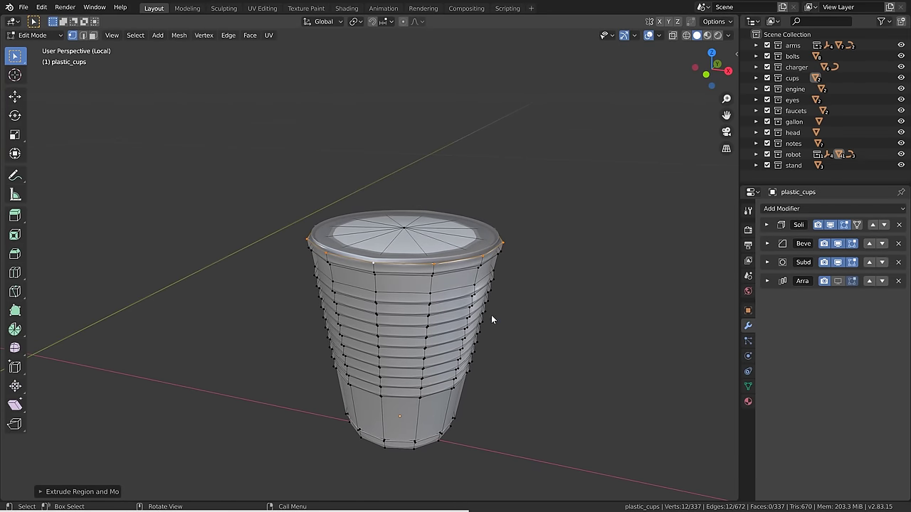
pyautogui.press('a')
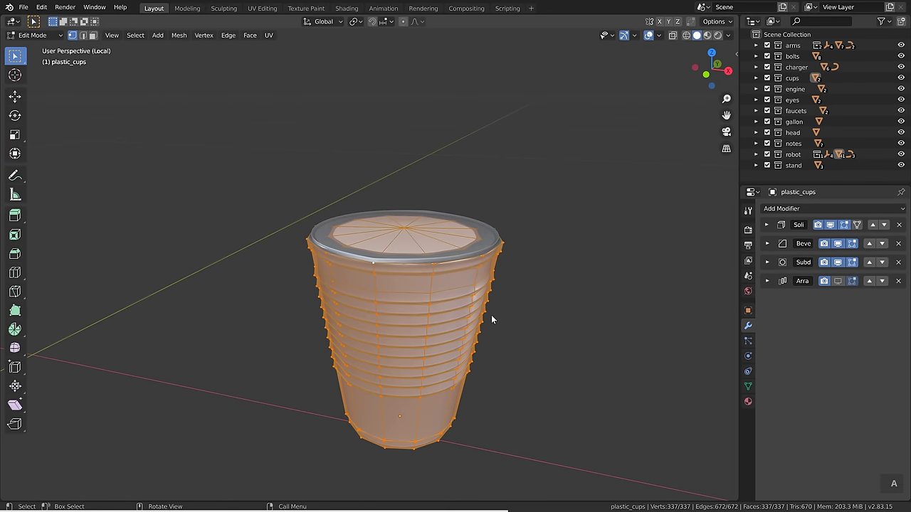
pyautogui.press('m')
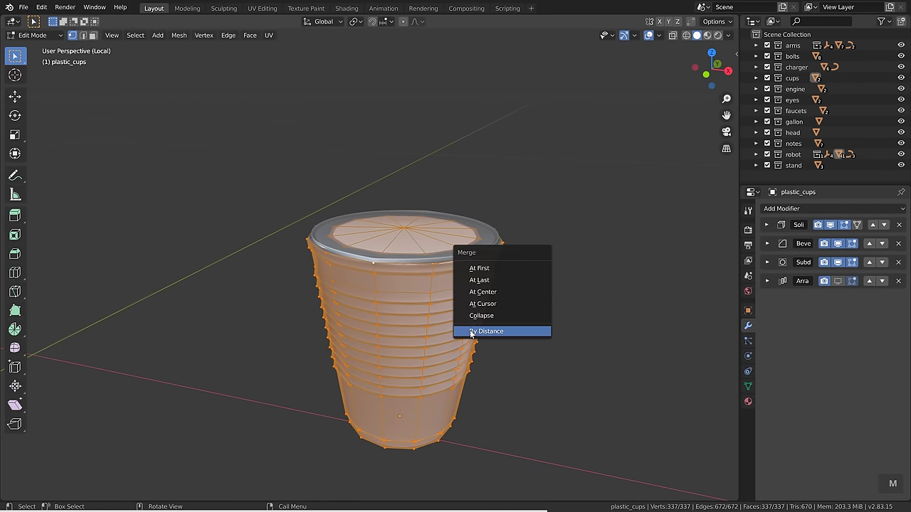
pyautogui.click(500, 331)
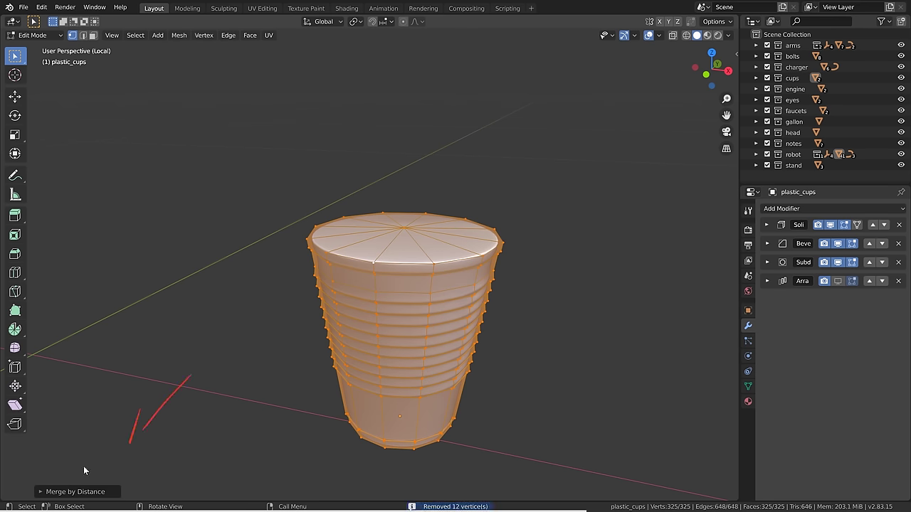
# Adjust the merge distance of the cup's Merge by Distance operation and leave Edit Mode.
pyautogui.click(69, 491)
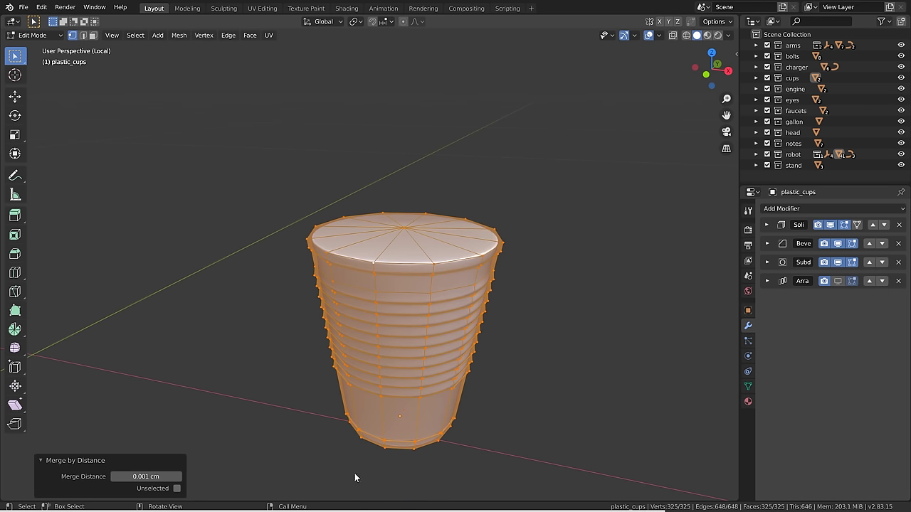
pyautogui.moveTo(146, 476); pyautogui.dragTo(256, 481)
pyautogui.moveTo(503, 346)
pyautogui.mouseDown(button='middle')
pyautogui.moveTo(306, 362)
pyautogui.moveTo(531, 347)
pyautogui.moveTo(534, 361)
pyautogui.moveTo(511, 362)
pyautogui.mouseUp(button='middle')
pyautogui.press('Tab')
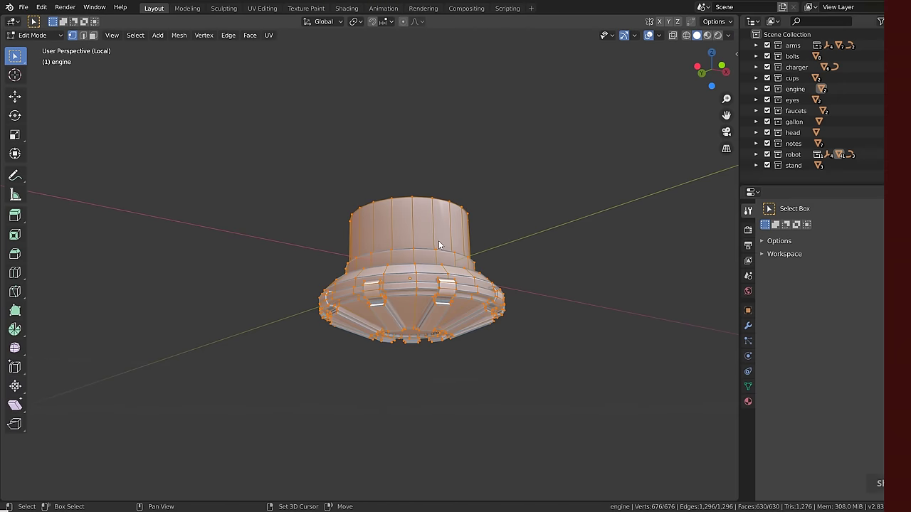
# Duplicate the engine mesh in front view, move the copy up along Z and rotate it 180 degrees upside down.
pyautogui.press('KP_1')
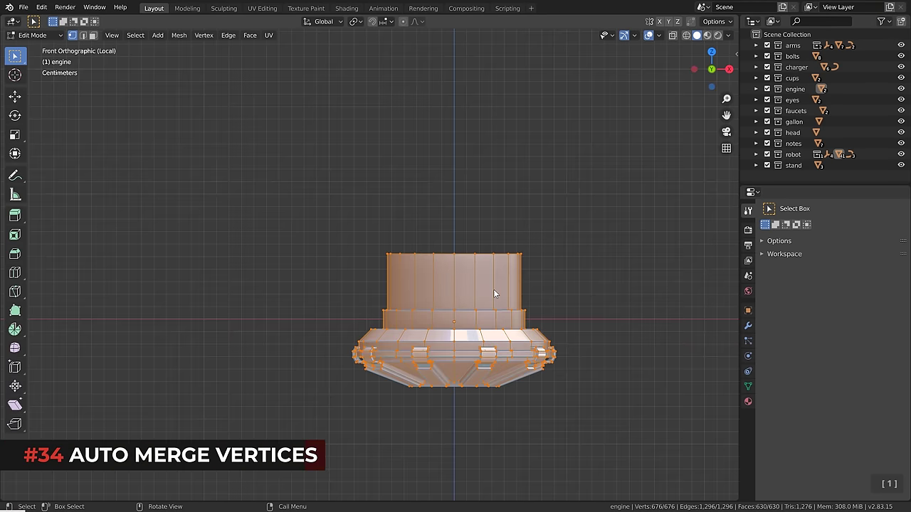
pyautogui.hotkey('shift', 'd')
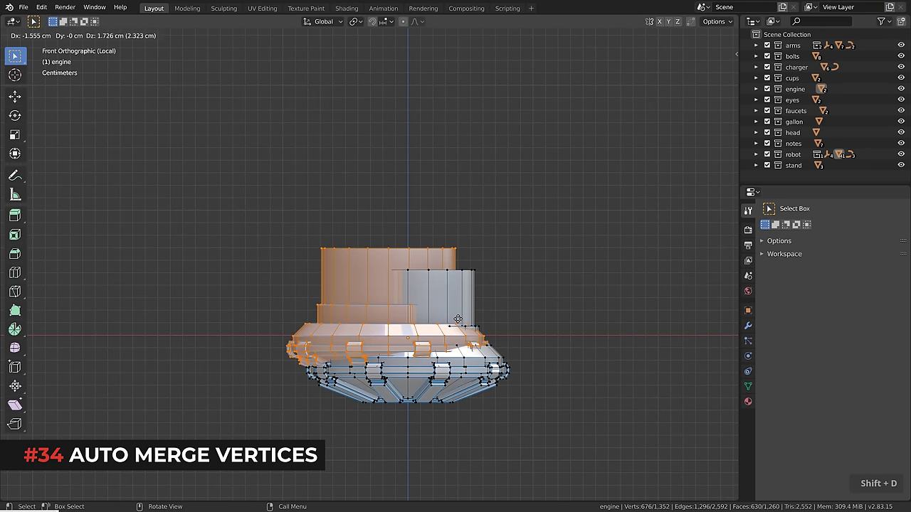
pyautogui.press('z')
pyautogui.click(480, 153)
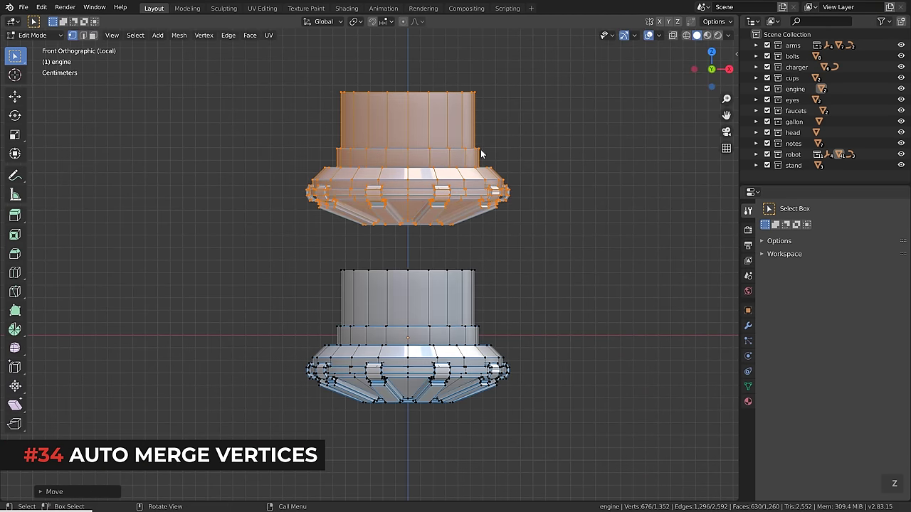
pyautogui.press('r')
pyautogui.click(271, 243)
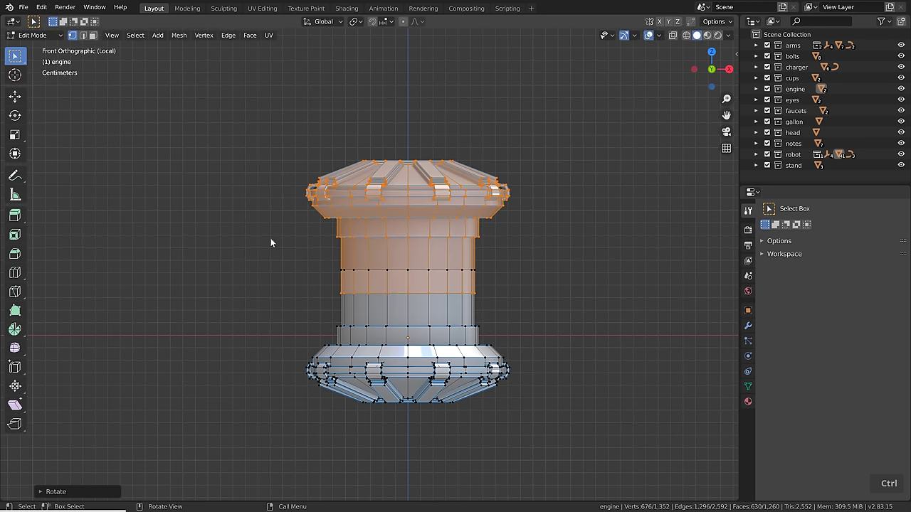
# Enable Auto Merge Vertices and move the flipped engine copy up about 1.865 cm along Z so the open rims meet.
pyautogui.scroll(1, 402, 292)
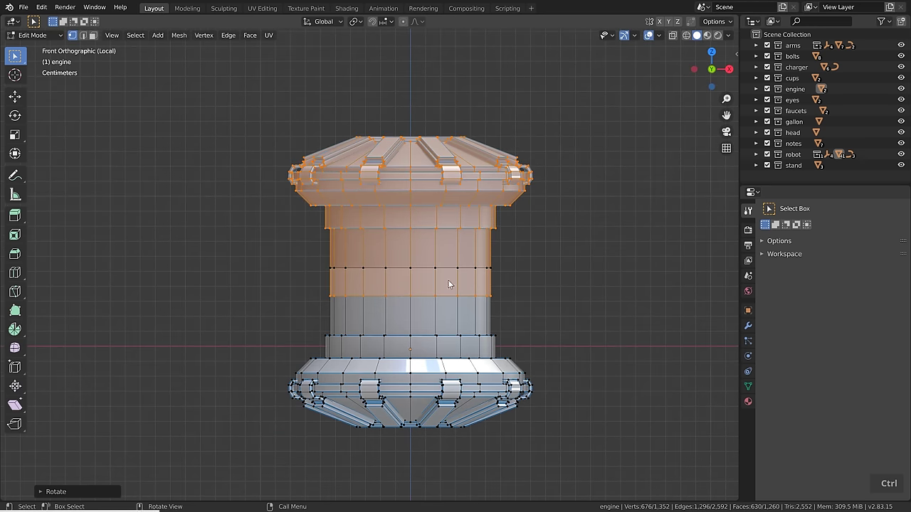
pyautogui.click(690, 22)
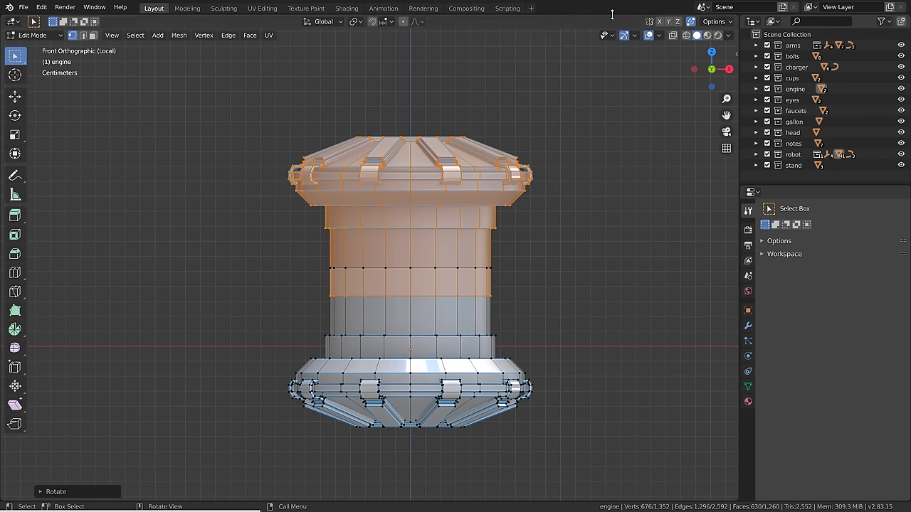
pyautogui.click(111, 35)
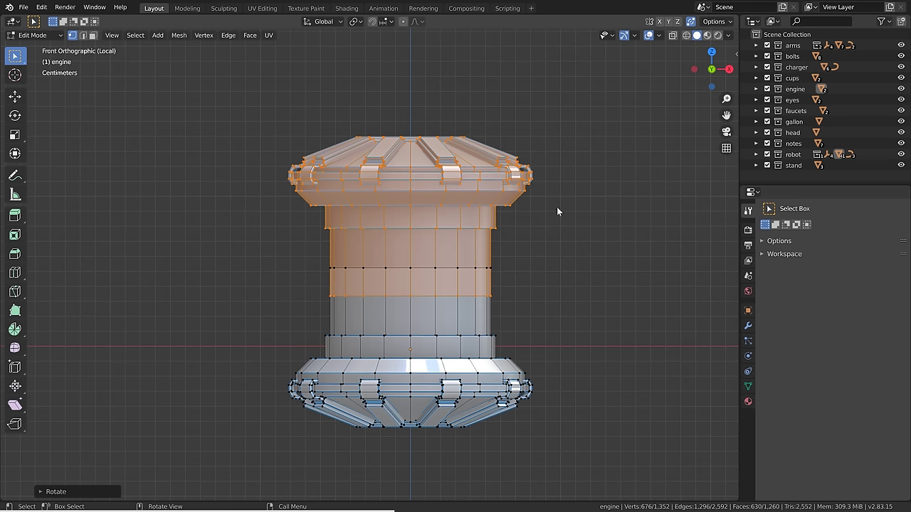
pyautogui.press('g')
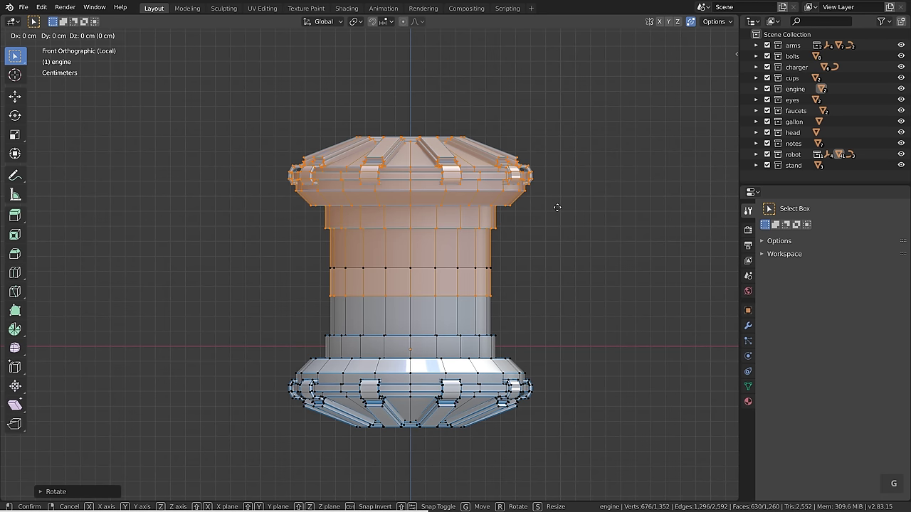
pyautogui.press('z')
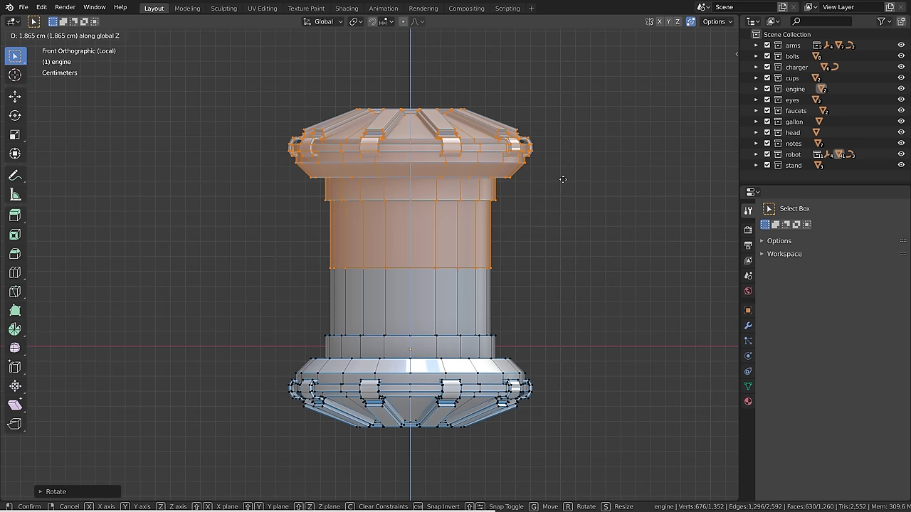
pyautogui.click(562, 179)
# Select the edge loop where both engine halves join and edge-slide it up onto the upper collar's inner edge.
pyautogui.click(413, 267)
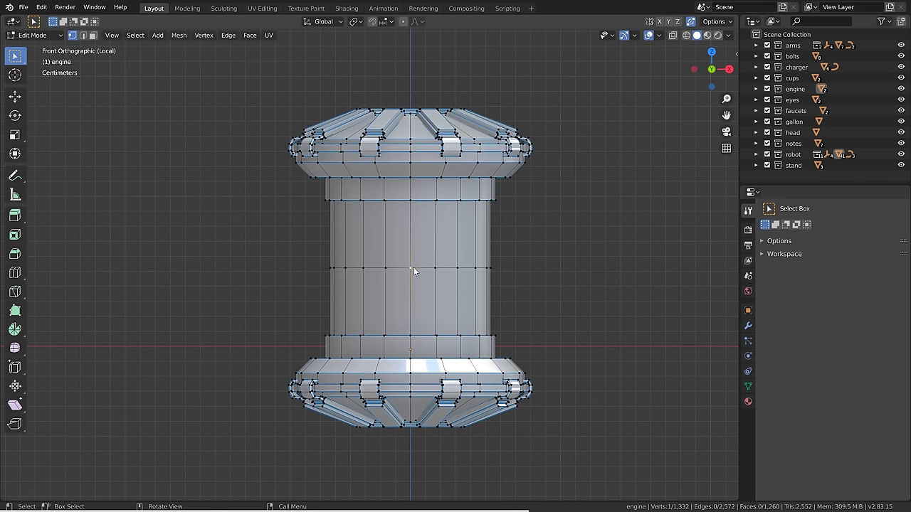
pyautogui.press('g')
pyautogui.scroll(2, 403, 262)
pyautogui.keyDown('alt'); pyautogui.click(466, 293); pyautogui.keyUp('alt')
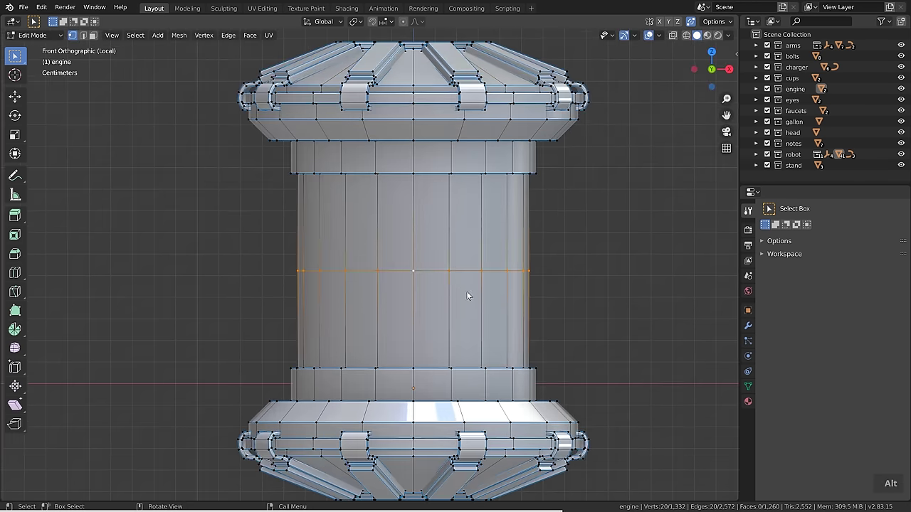
pyautogui.moveTo(466, 294); pyautogui.dragTo(411, 232, button='middle')
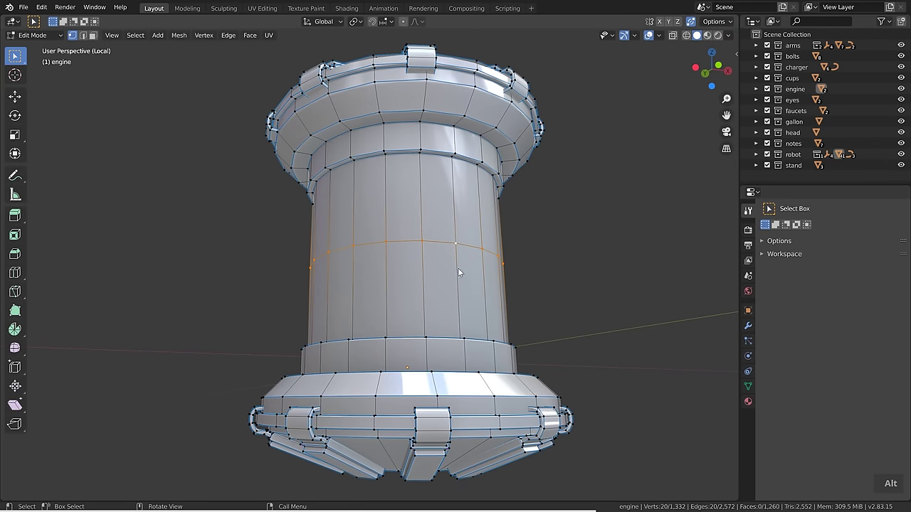
pyautogui.press('g')
pyautogui.press('g')
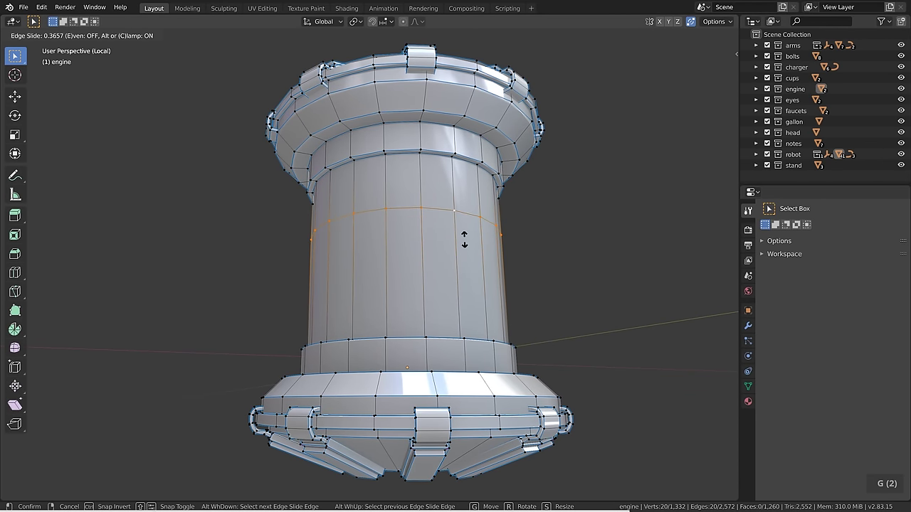
pyautogui.click(464, 171)
# Test-move the loop just under the upper collar and cancel the movement.
pyautogui.scroll(3, 426, 160)
pyautogui.keyDown('alt'); pyautogui.click(427, 146); pyautogui.keyUp('alt')
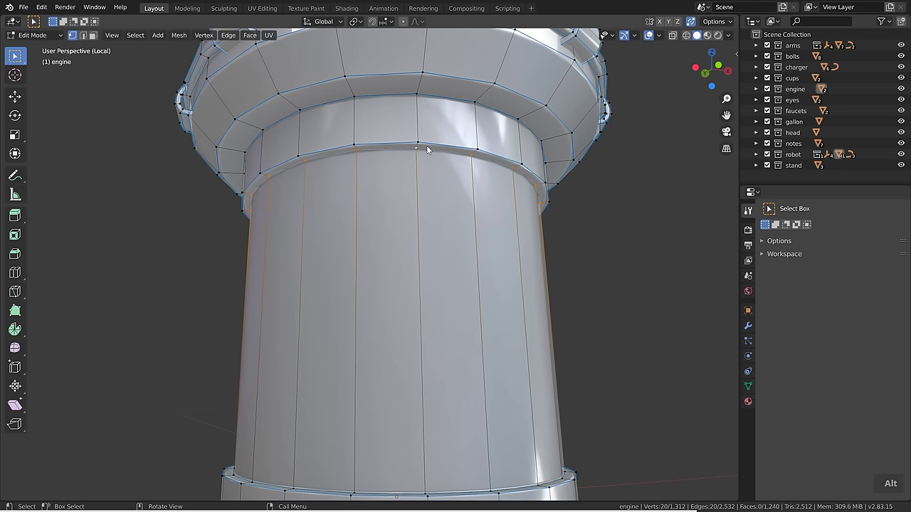
pyautogui.press('g')
pyautogui.rightClick(409, 161)
# Turn on snapping to Vertex and move a single vertex under the upper collar onto a vertex of the flange's ridge.
pyautogui.click(415, 150)
pyautogui.scroll(-2, 420, 146)
pyautogui.keyDown('shift'); pyautogui.moveTo(428, 140); pyautogui.dragTo(429, 211, button='middle'); pyautogui.keyUp('shift')
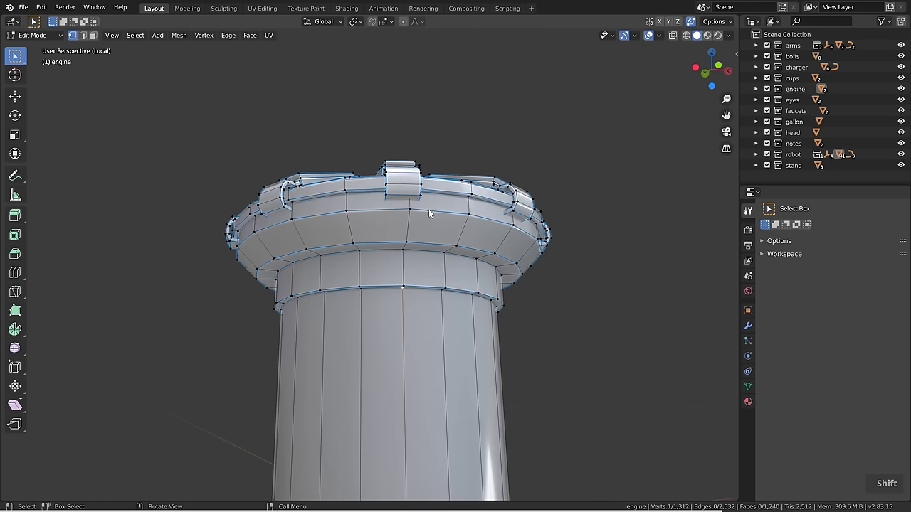
pyautogui.click(383, 24)
pyautogui.click(377, 65)
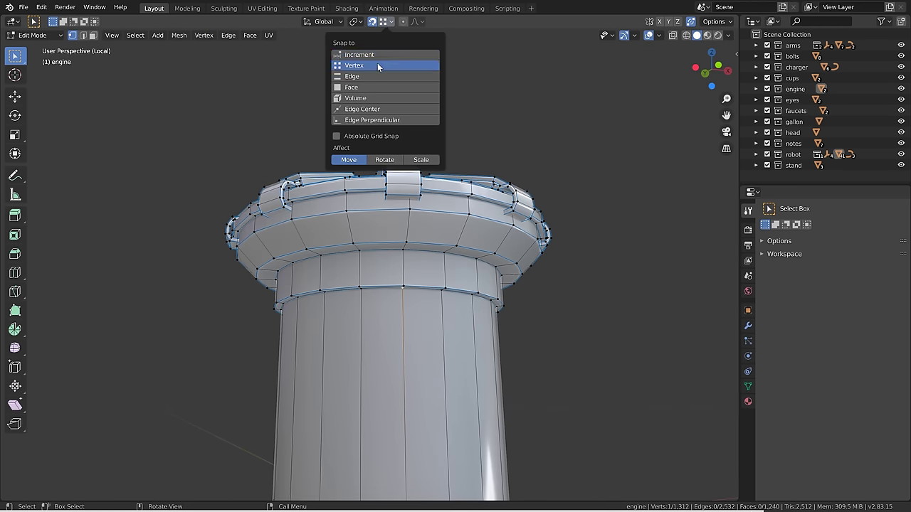
pyautogui.press('g')
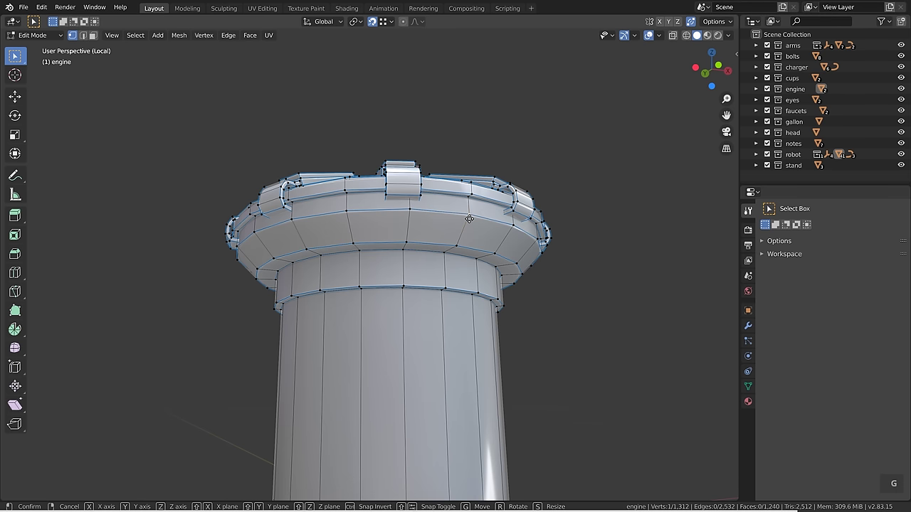
pyautogui.click(423, 224)
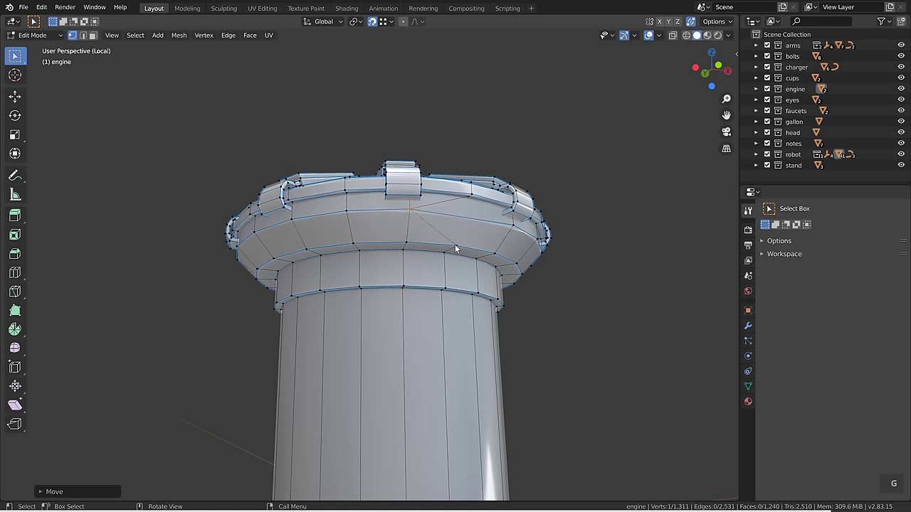
# Snap the merged vertex onto the flange's lower edge, merge another flange vertex onto a nearby one, and leave Edit Mode.
pyautogui.press('g')
pyautogui.click(406, 243)
pyautogui.click(507, 229)
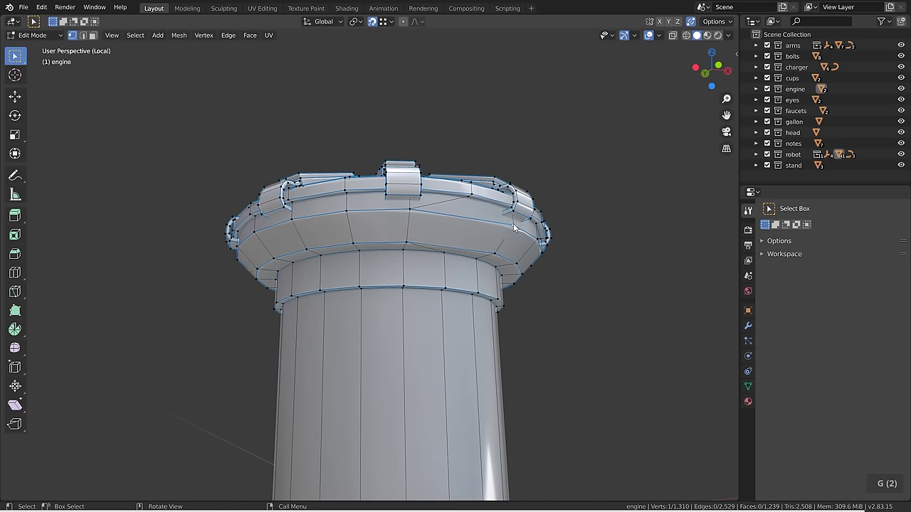
pyautogui.press('g')
pyautogui.click(496, 254)
pyautogui.press('Tab')
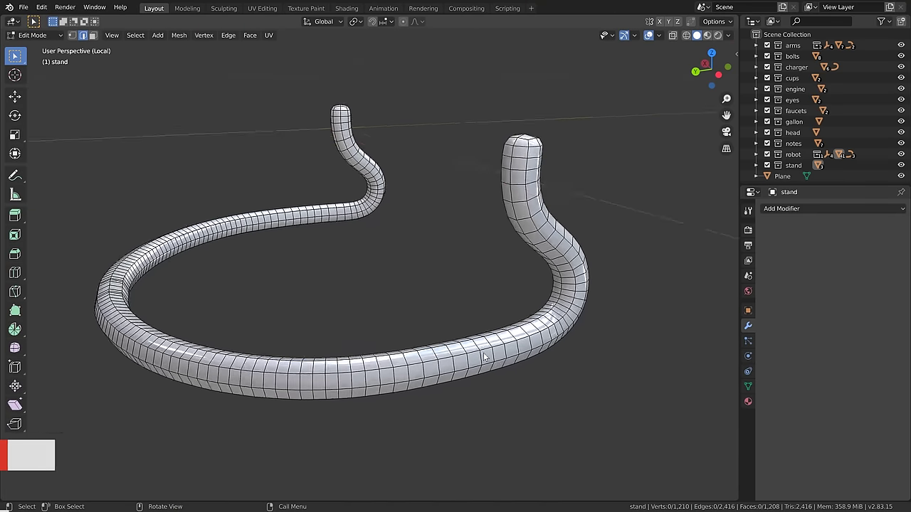
# Select one edge loop around the stand's front tube section and remove it with Dissolve Edges.
pyautogui.scroll(4, 485, 356)
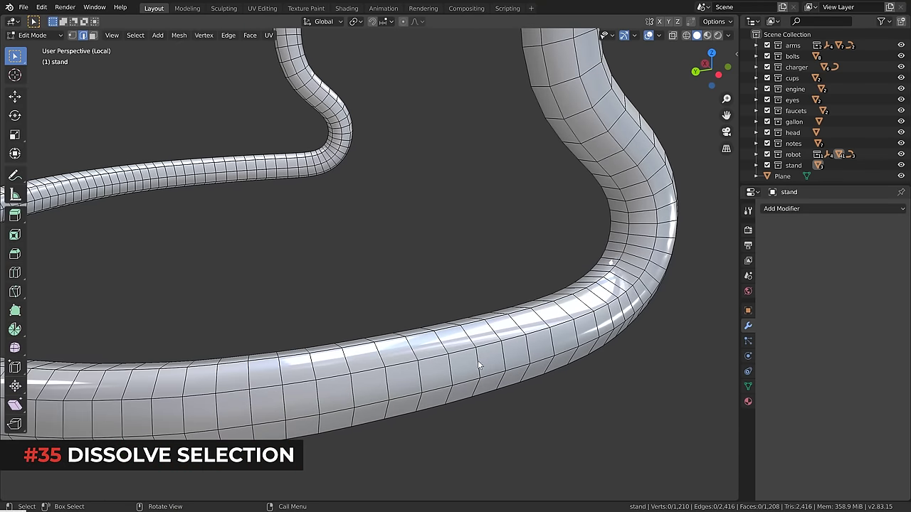
pyautogui.keyDown('alt'); pyautogui.click(476, 361); pyautogui.keyUp('alt')
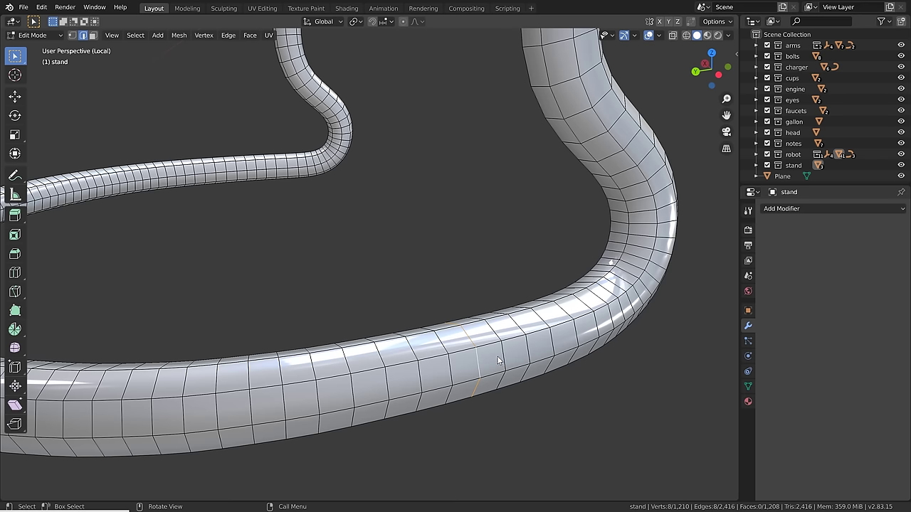
pyautogui.press('x')
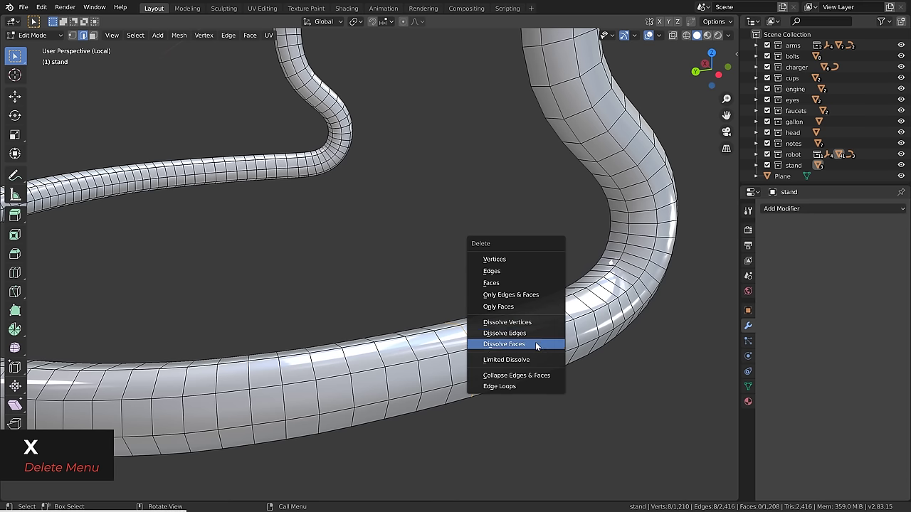
pyautogui.click(523, 334)
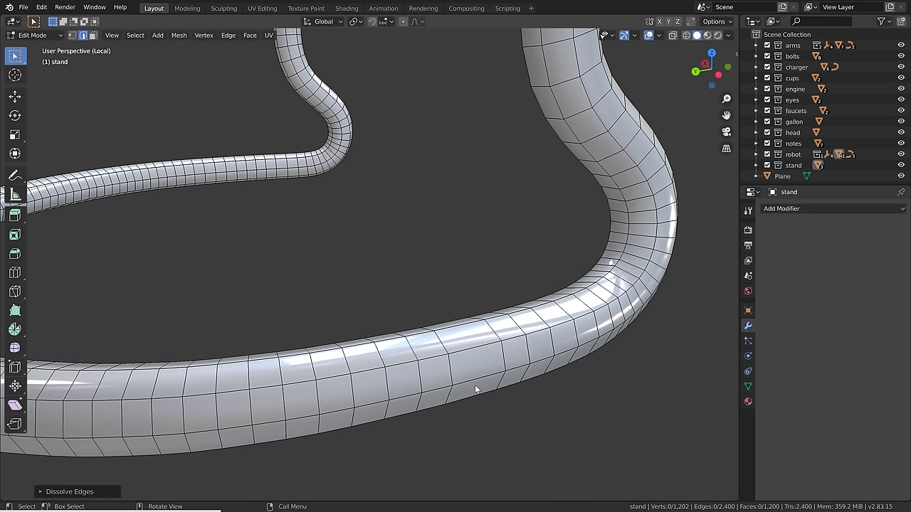
# Select four alternate edge loops around the stand's bend and remove them with Dissolve Selection.
pyautogui.keyDown('shift'); pyautogui.moveTo(542, 373); pyautogui.dragTo(459, 369, button='middle'); pyautogui.keyUp('shift')
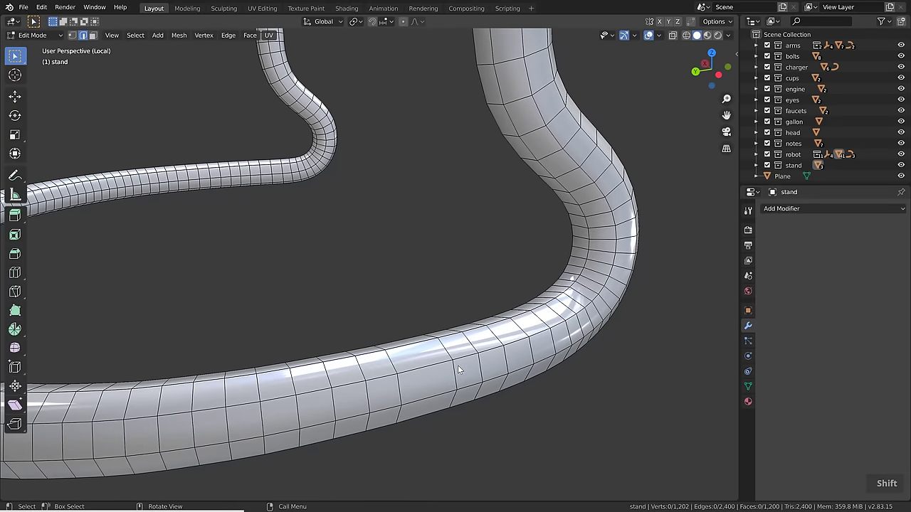
pyautogui.keyDown('alt'); pyautogui.keyDown('shift'); pyautogui.click(602, 252); pyautogui.keyUp('shift'); pyautogui.keyUp('alt')
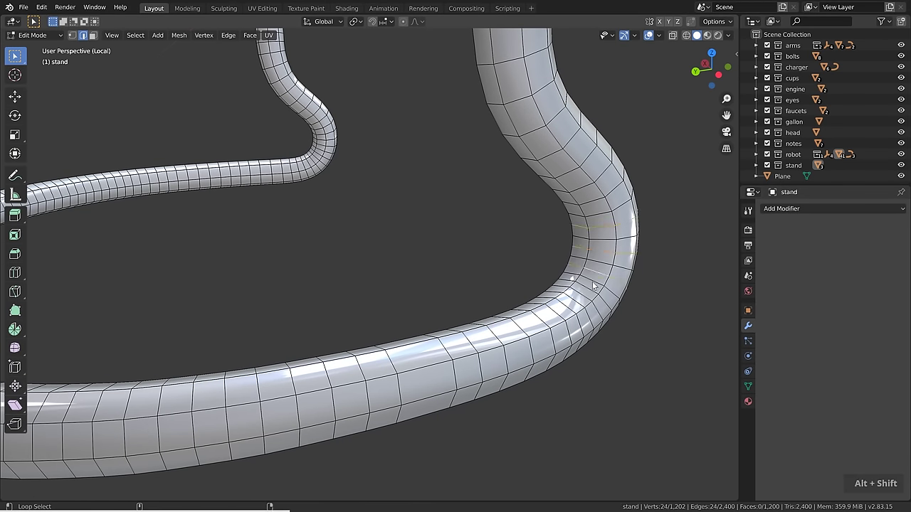
pyautogui.keyDown('alt'); pyautogui.keyDown('shift'); pyautogui.click(594, 286); pyautogui.keyUp('shift'); pyautogui.keyUp('alt')
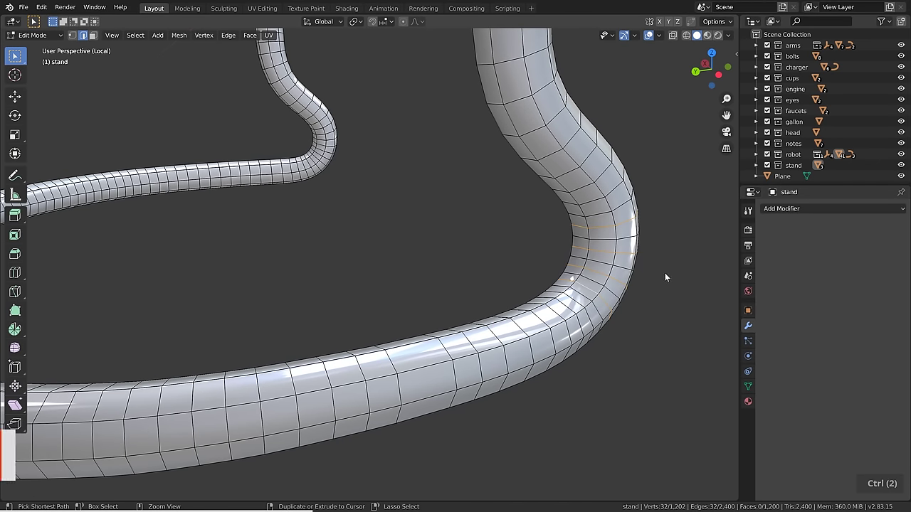
pyautogui.hotkey('ctrl', 'x')
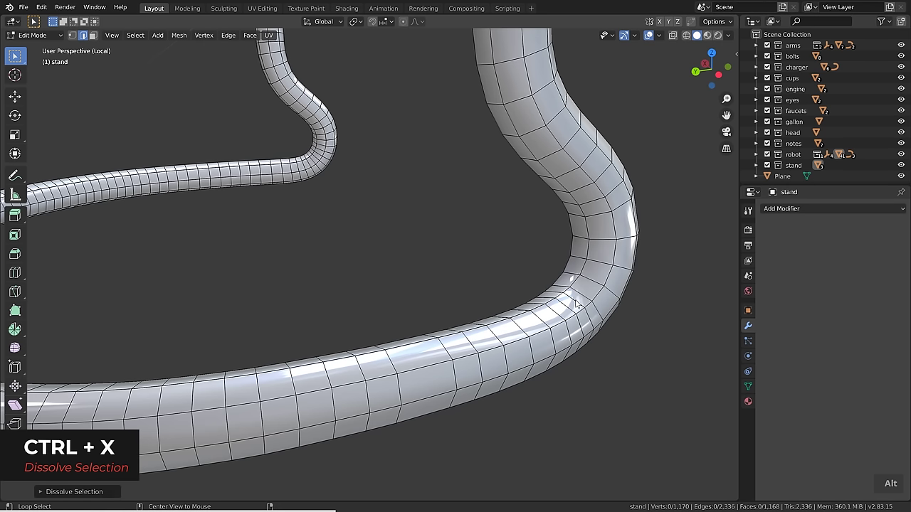
# Dissolve two more edge loops on the lower part of the stand's bend and another loop on its upper part.
pyautogui.keyDown('alt'); pyautogui.click(576, 303); pyautogui.keyUp('alt')
pyautogui.keyDown('alt'); pyautogui.keyDown('shift'); pyautogui.click(554, 314); pyautogui.keyUp('shift'); pyautogui.keyUp('alt')
pyautogui.hotkey('ctrl', 'x')
pyautogui.keyDown('alt'); pyautogui.click(588, 203); pyautogui.keyUp('alt')
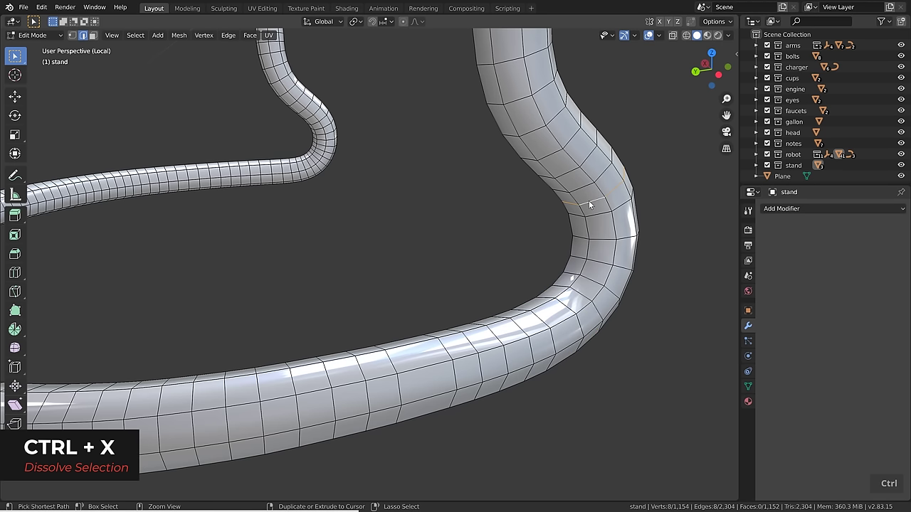
pyautogui.hotkey('ctrl', 'x')
pyautogui.hotkey('ctrl', 'x')
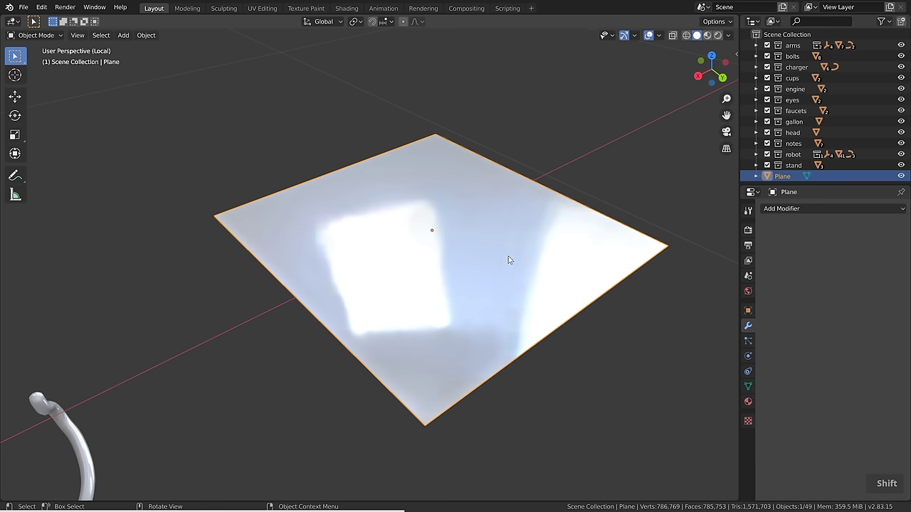
# Clean up the plane's whole mesh with Limited Dissolve, removing its crossing edges, and return to Object Mode.
pyautogui.moveTo(515, 259)
pyautogui.mouseDown(button='middle')
pyautogui.moveTo(402, 246)
pyautogui.moveTo(390, 266)
pyautogui.moveTo(424, 271)
pyautogui.moveTo(512, 254)
pyautogui.mouseUp(button='middle')
pyautogui.press('Tab')
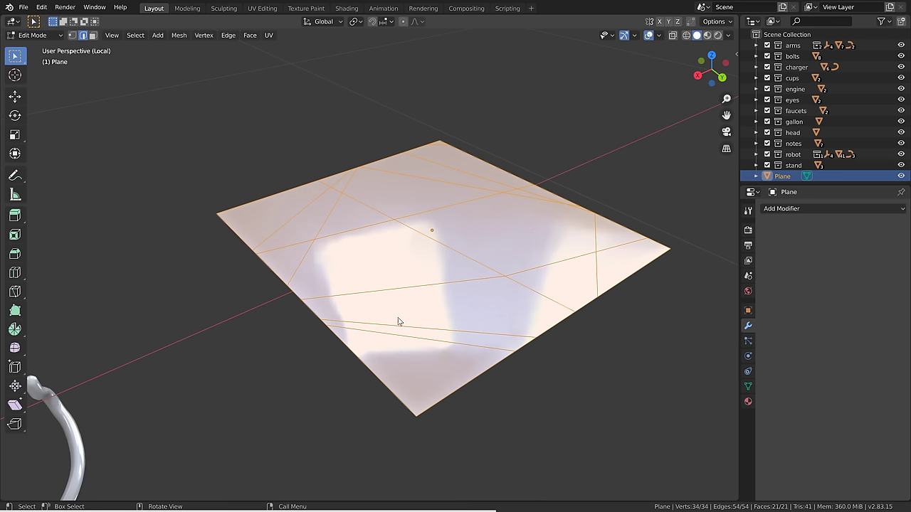
pyautogui.keyDown('shift'); pyautogui.moveTo(521, 252); pyautogui.dragTo(530, 302, button='middle'); pyautogui.keyUp('shift')
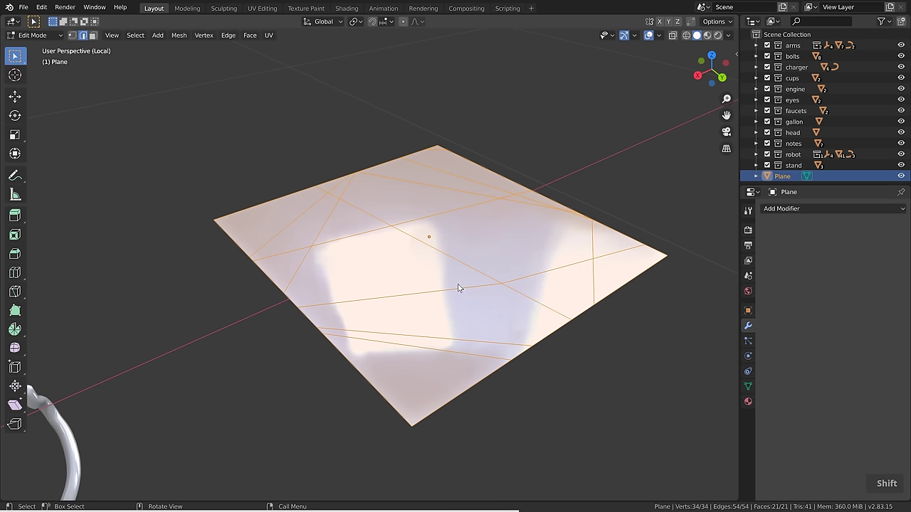
pyautogui.press('x')
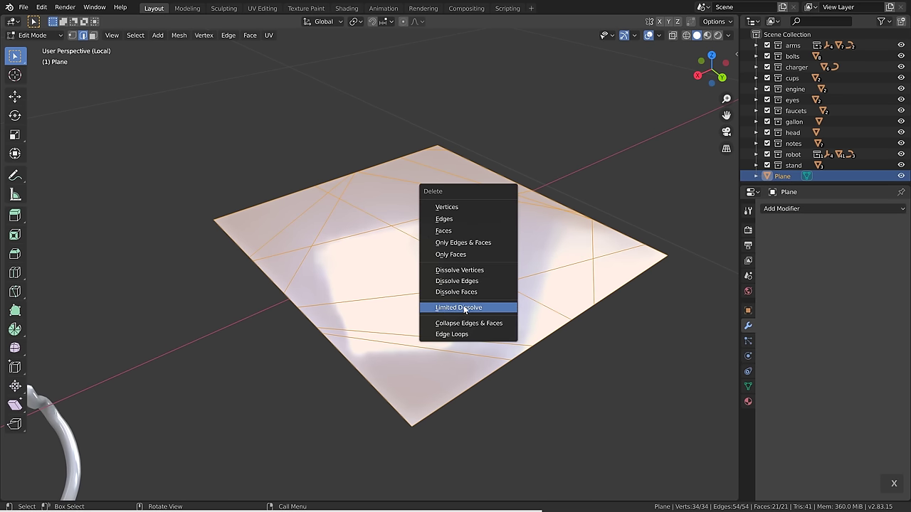
pyautogui.click(464, 308)
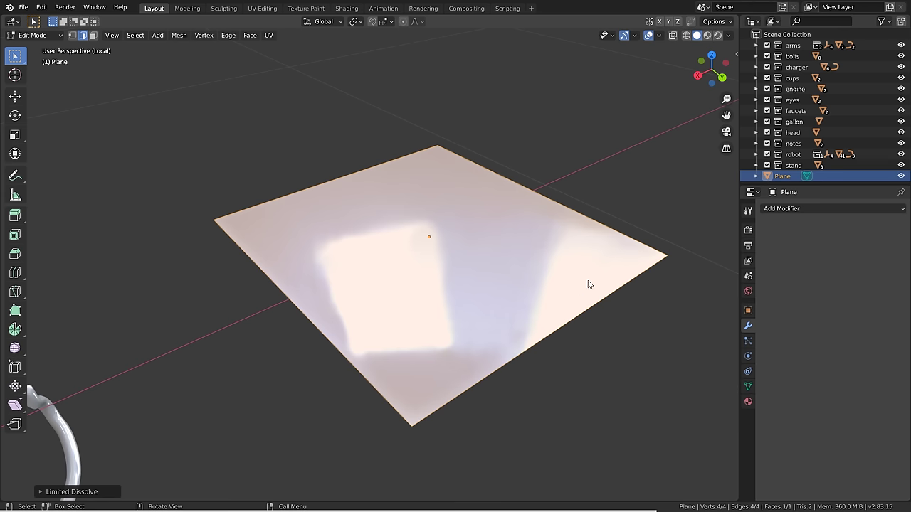
pyautogui.moveTo(481, 345)
pyautogui.mouseDown(button='middle')
pyautogui.moveTo(394, 331)
pyautogui.moveTo(480, 349)
pyautogui.mouseUp(button='middle')
pyautogui.press('Tab')
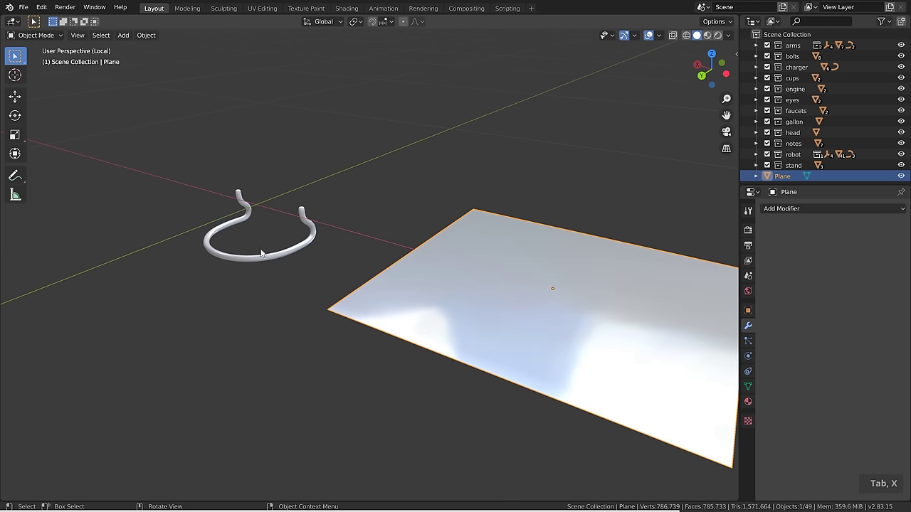
# Apply Limited Dissolve to the entire mesh of the stand.
pyautogui.click(252, 258)
pyautogui.scroll(1, 252, 258)
pyautogui.scroll(6, 253, 259)
pyautogui.keyDown('shift'); pyautogui.moveTo(252, 258); pyautogui.dragTo(359, 352, button='middle'); pyautogui.keyUp('shift')
pyautogui.press('Tab')
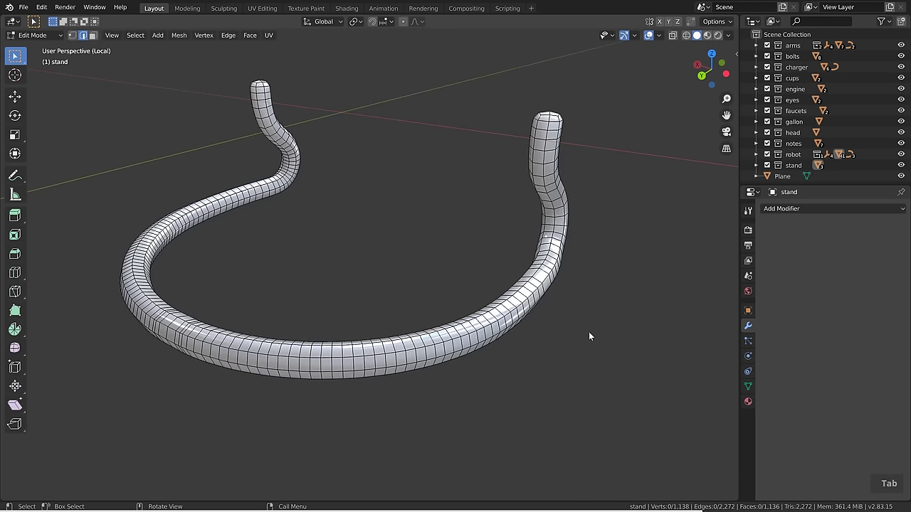
pyautogui.press('a')
pyautogui.press('x')
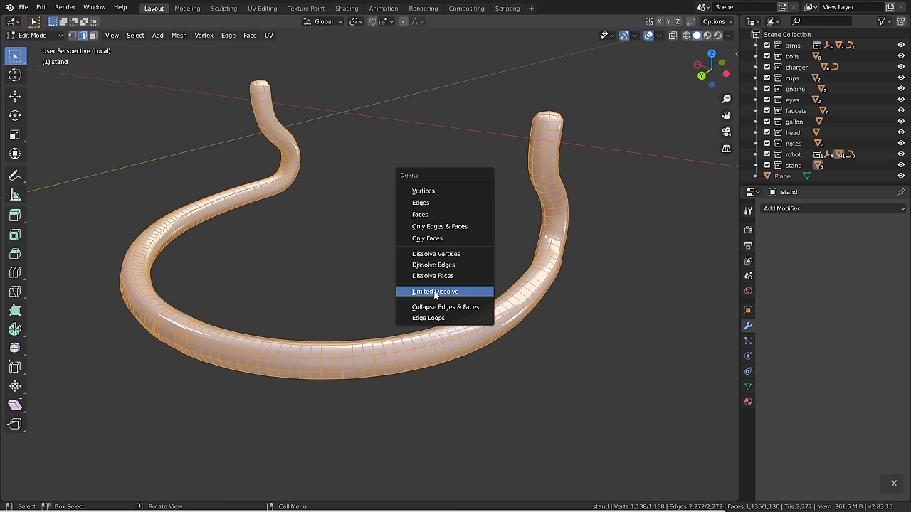
pyautogui.click(434, 294)
pyautogui.moveTo(435, 294); pyautogui.dragTo(477, 333, button='middle')
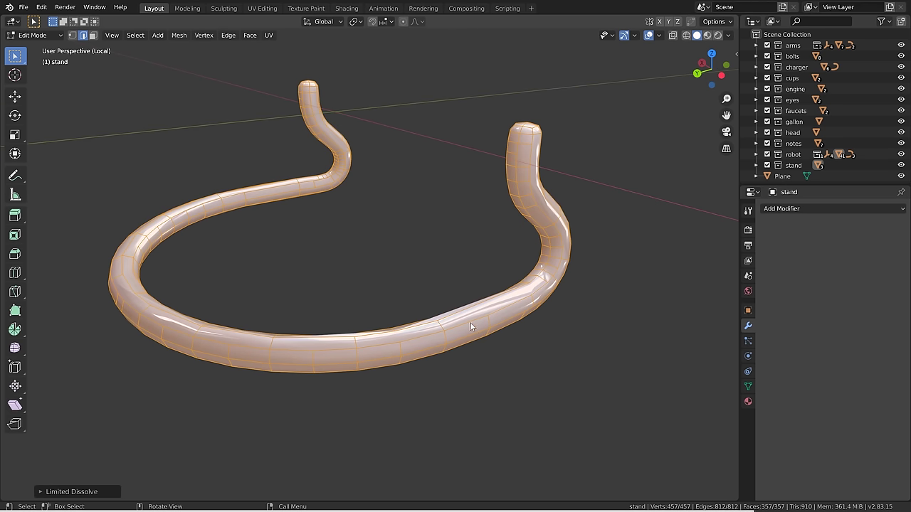
pyautogui.scroll(3, 470, 326)
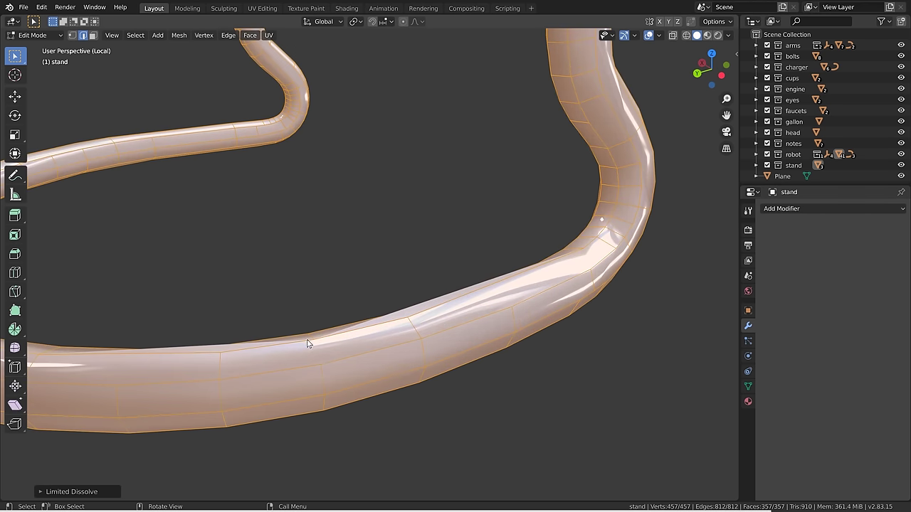
pyautogui.keyDown('shift'); pyautogui.moveTo(307, 348); pyautogui.dragTo(326, 350, button='middle'); pyautogui.keyUp('shift')
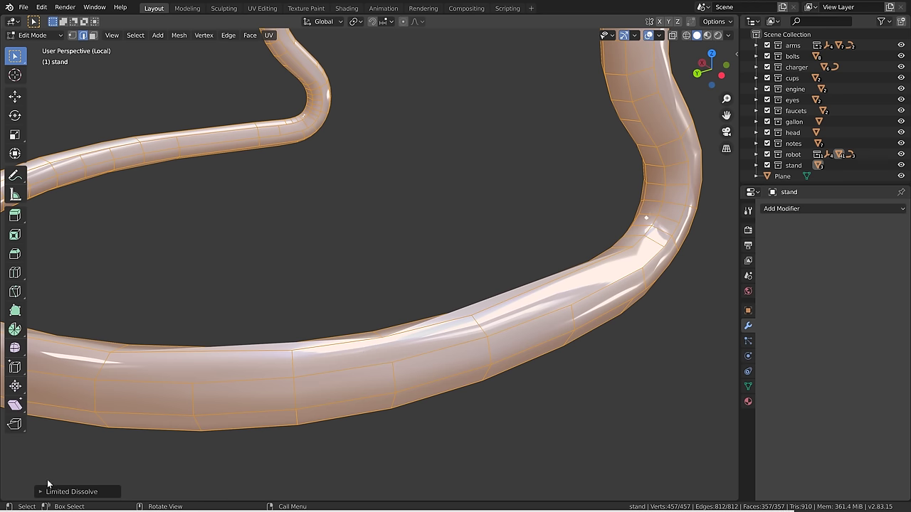
# Raise the Limited Dissolve Max Angle to 39.8° on the stand and leave Edit Mode.
pyautogui.click(41, 491)
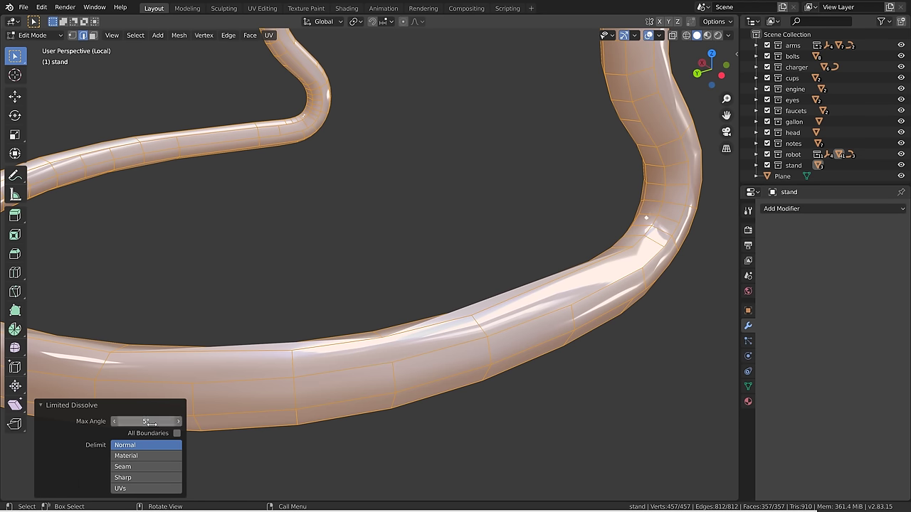
pyautogui.moveTo(151, 421); pyautogui.dragTo(213, 421)
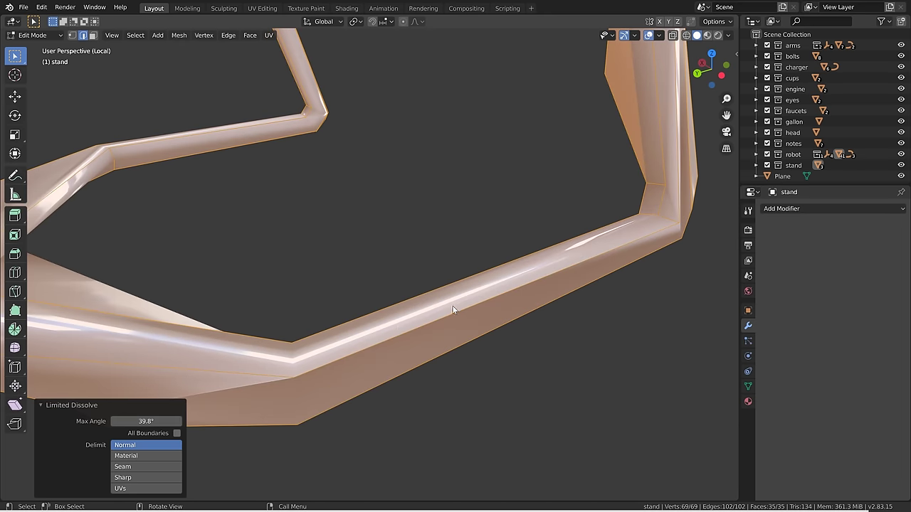
pyautogui.scroll(-3, 451, 308)
pyautogui.keyDown('shift'); pyautogui.moveTo(451, 308); pyautogui.dragTo(490, 325, button='middle'); pyautogui.keyUp('shift')
pyautogui.press('Tab')
pyautogui.moveTo(305, 321); pyautogui.dragTo(393, 360, button='middle')
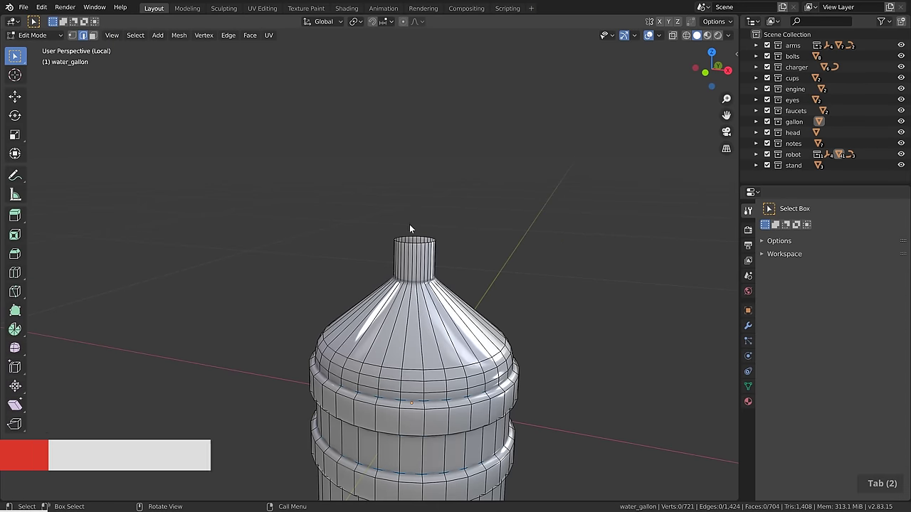
# Select the water gallon's open neck rim and, in front view, extrude it to the cursor repeatedly to form the heart's first lobe.
pyautogui.keyDown('alt'); pyautogui.click(419, 242); pyautogui.keyUp('alt')
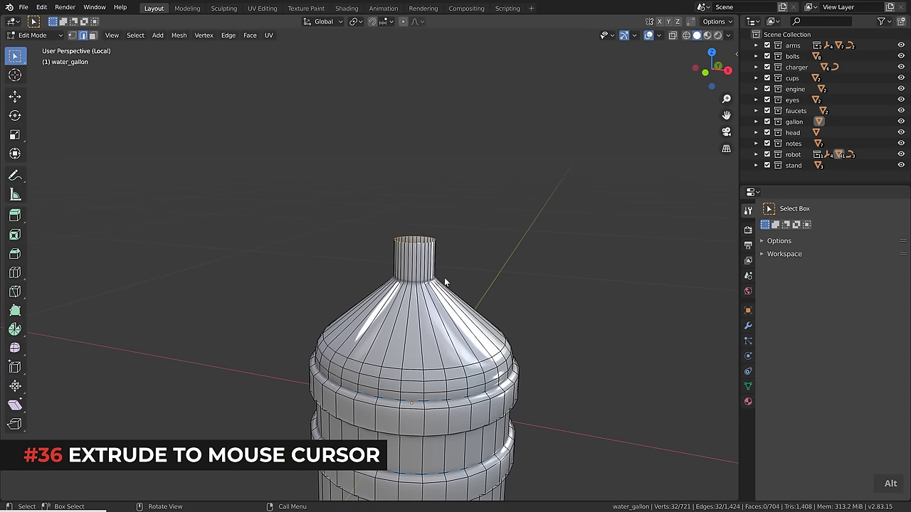
pyautogui.scroll(-5, 498, 309)
pyautogui.press('KP_1')
pyautogui.keyDown('shift'); pyautogui.moveTo(498, 260); pyautogui.dragTo(476, 318, button='middle'); pyautogui.keyUp('shift')
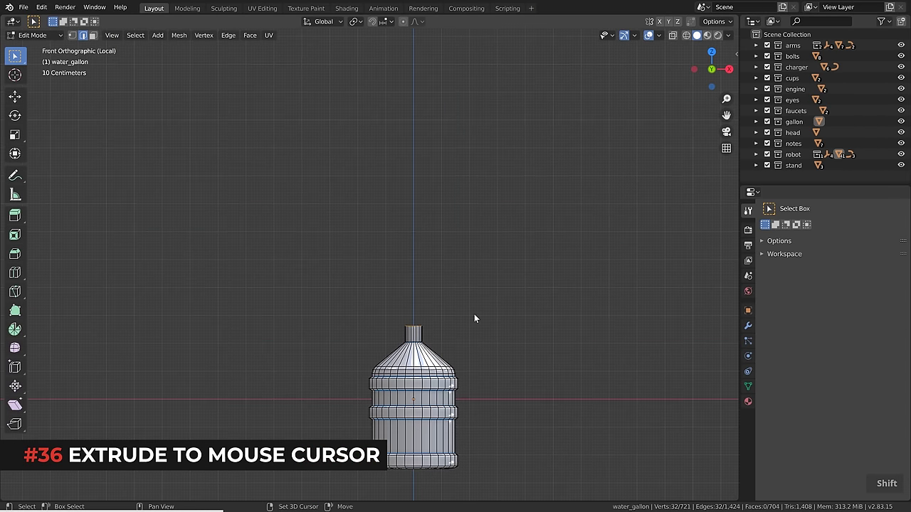
pyautogui.keyDown('ctrl'); pyautogui.rightClick(384, 260); pyautogui.keyUp('ctrl')
pyautogui.keyDown('ctrl'); pyautogui.rightClick(349, 207); pyautogui.keyUp('ctrl')
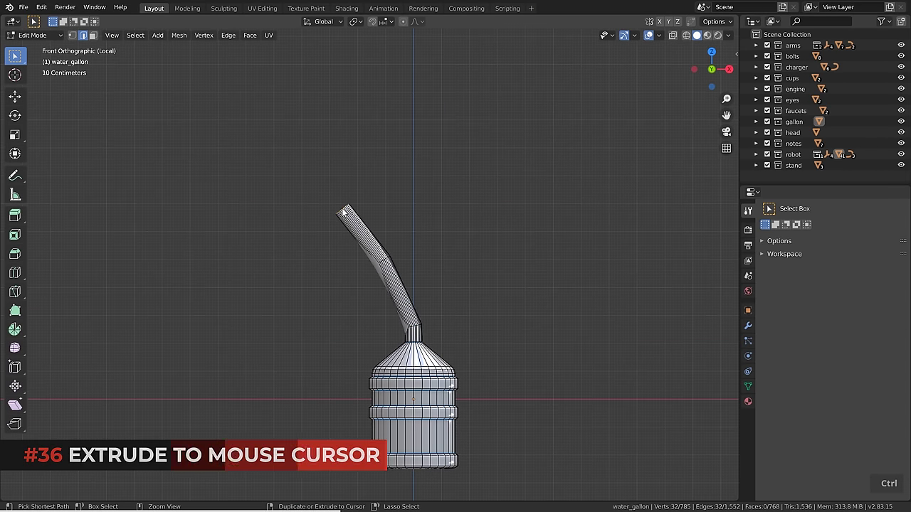
pyautogui.keyDown('ctrl'); pyautogui.rightClick(313, 175); pyautogui.keyUp('ctrl')
pyautogui.keyDown('ctrl'); pyautogui.rightClick(288, 165); pyautogui.keyUp('ctrl')
pyautogui.keyDown('ctrl'); pyautogui.rightClick(295, 77); pyautogui.keyUp('ctrl')
pyautogui.keyDown('ctrl'); pyautogui.rightClick(320, 51); pyautogui.keyUp('ctrl')
pyautogui.keyDown('ctrl'); pyautogui.rightClick(377, 47); pyautogui.keyUp('ctrl')
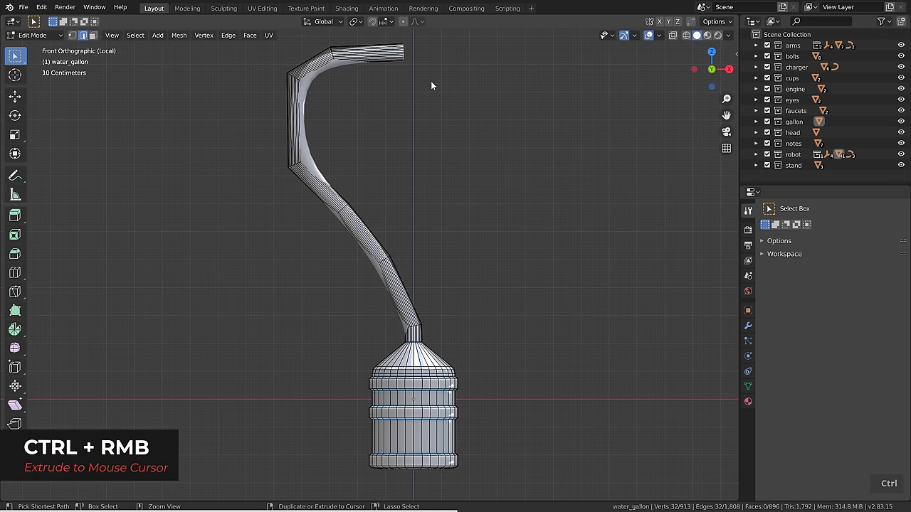
# Extrude the tube's end through a central dip and around a second lobe back to the gallon's neck, completing the heart, and leave Edit Mode.
pyautogui.keyDown('ctrl'); pyautogui.rightClick(423, 67); pyautogui.keyUp('ctrl')
pyautogui.keyDown('ctrl'); pyautogui.rightClick(451, 130); pyautogui.keyUp('ctrl')
pyautogui.keyDown('ctrl'); pyautogui.rightClick(463, 133); pyautogui.keyUp('ctrl')
pyautogui.keyDown('ctrl'); pyautogui.rightClick(474, 118); pyautogui.keyUp('ctrl')
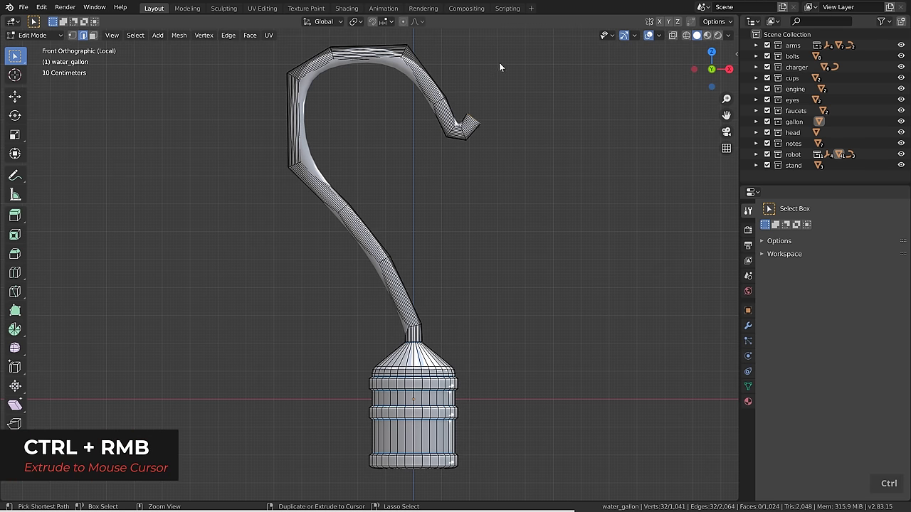
pyautogui.keyDown('ctrl'); pyautogui.rightClick(499, 62); pyautogui.keyUp('ctrl')
pyautogui.keyDown('ctrl'); pyautogui.rightClick(566, 43); pyautogui.keyUp('ctrl')
pyautogui.keyDown('ctrl'); pyautogui.rightClick(621, 73); pyautogui.keyUp('ctrl')
pyautogui.keyDown('ctrl'); pyautogui.rightClick(629, 165); pyautogui.keyUp('ctrl')
pyautogui.keyDown('ctrl'); pyautogui.rightClick(582, 228); pyautogui.keyUp('ctrl')
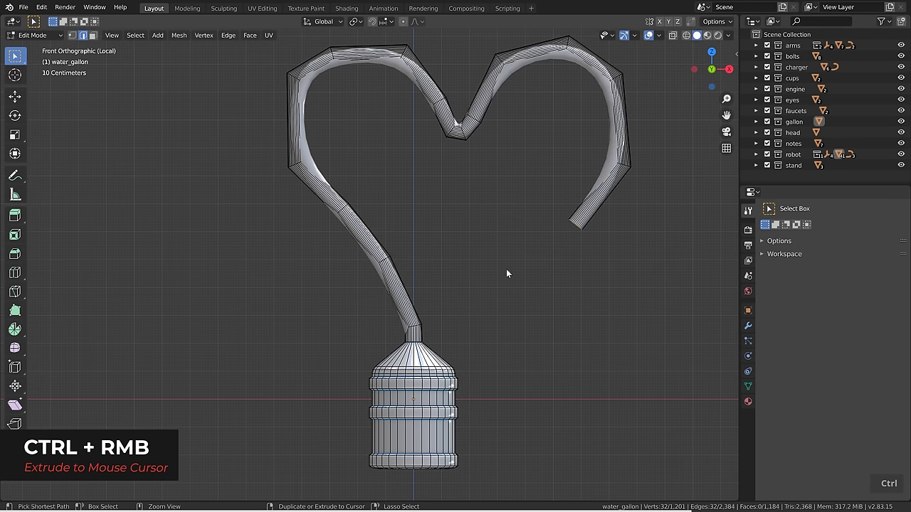
pyautogui.keyDown('ctrl'); pyautogui.rightClick(506, 269); pyautogui.keyUp('ctrl')
pyautogui.keyDown('ctrl'); pyautogui.rightClick(429, 315); pyautogui.keyUp('ctrl')
pyautogui.press('Tab')
pyautogui.moveTo(434, 319)
pyautogui.mouseDown(button='middle')
pyautogui.moveTo(430, 254)
pyautogui.moveTo(419, 259)
pyautogui.mouseUp(button='middle')
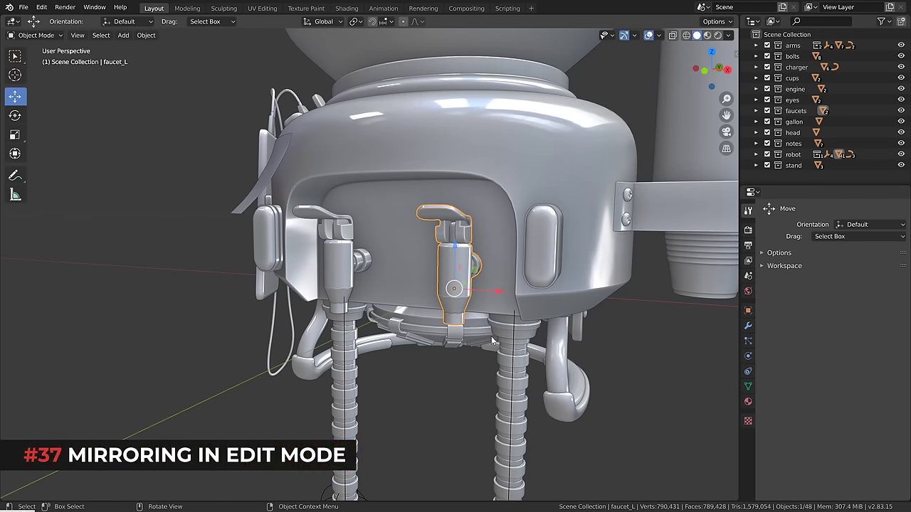
# Join the two faucets on the robot's front into a single object.
pyautogui.keyDown('shift'); pyautogui.click(343, 256); pyautogui.keyUp('shift')
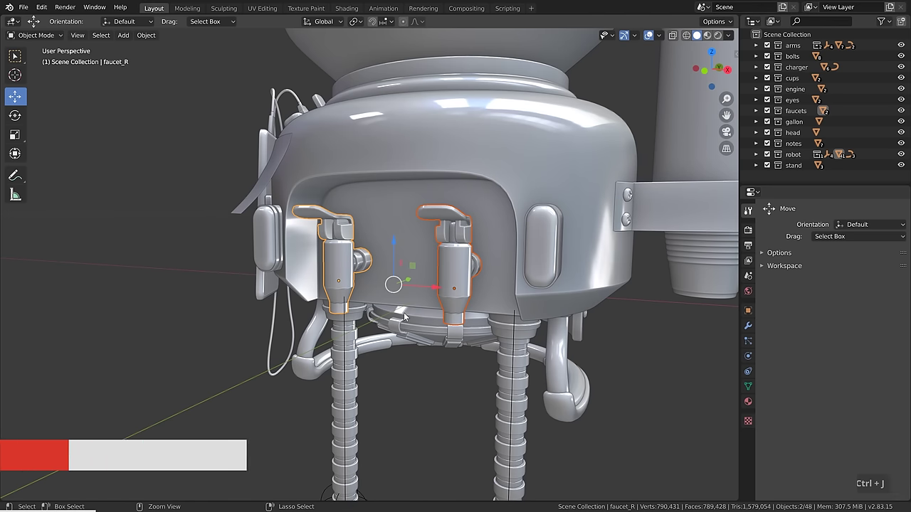
pyautogui.hotkey('ctrl', 'j')
pyautogui.moveTo(404, 316); pyautogui.dragTo(415, 305, button='middle')
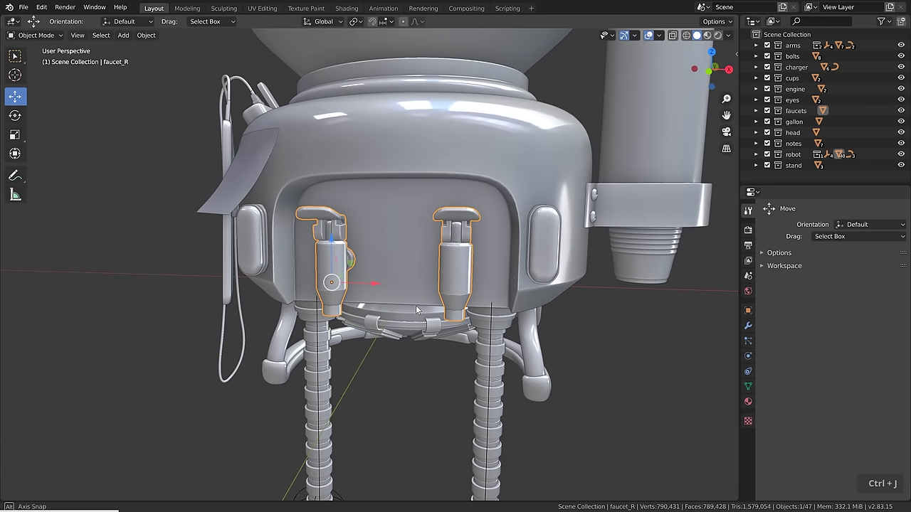
# Set the joined faucets' origin to their geometry.
pyautogui.keyDown('shift'); pyautogui.rightClick(332, 285); pyautogui.keyUp('shift')
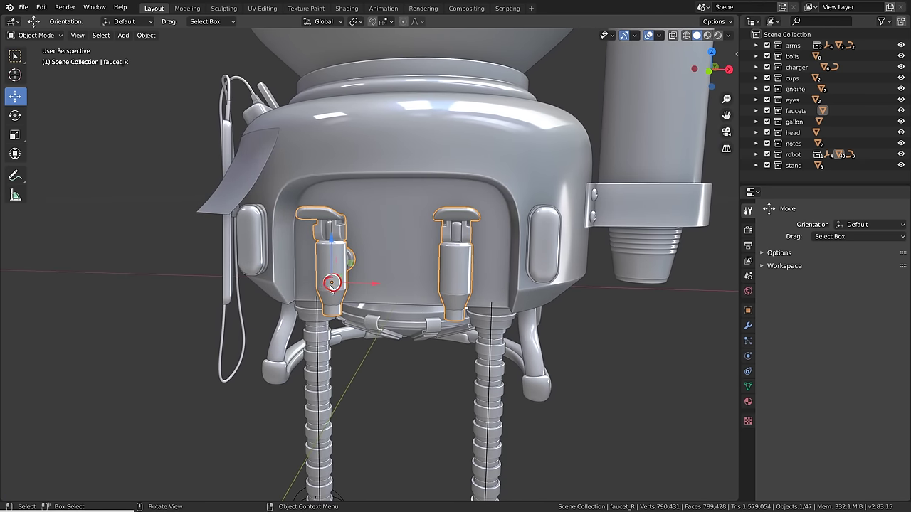
pyautogui.rightClick(396, 267)
pyautogui.moveTo(384, 268)
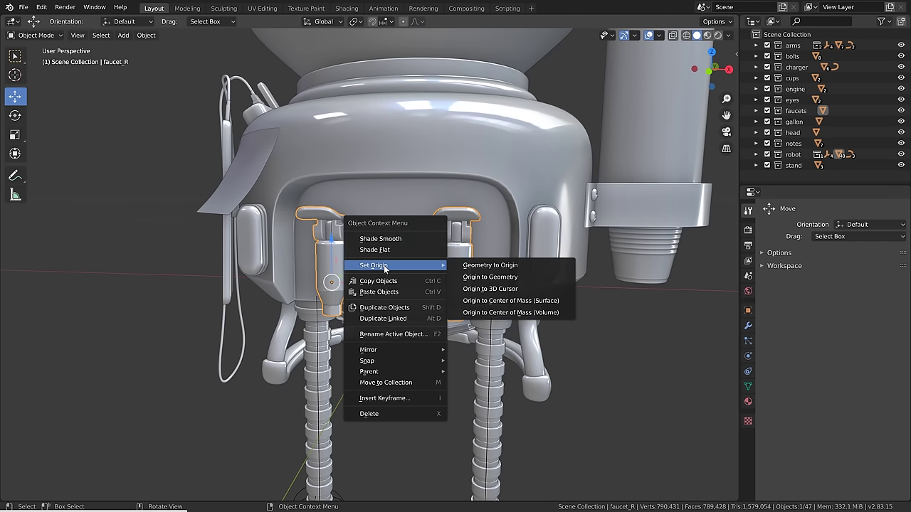
pyautogui.click(484, 279)
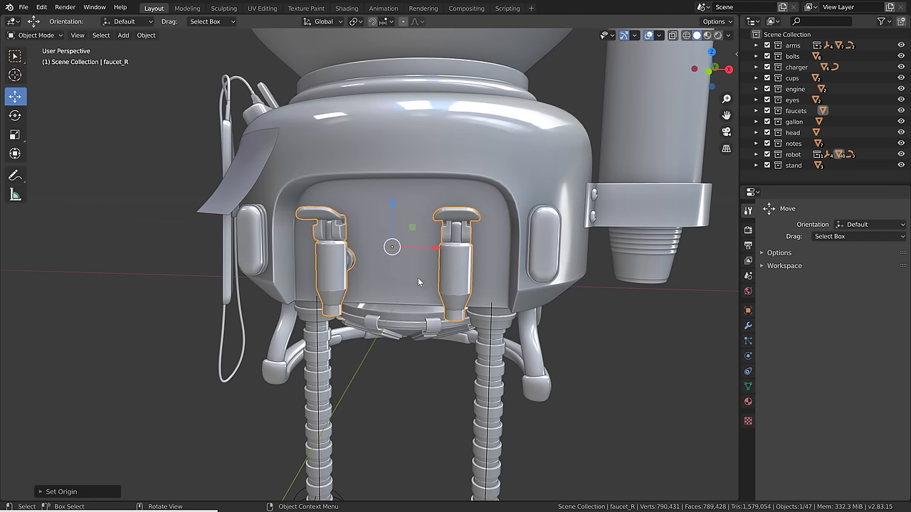
pyautogui.scroll(4, 420, 278)
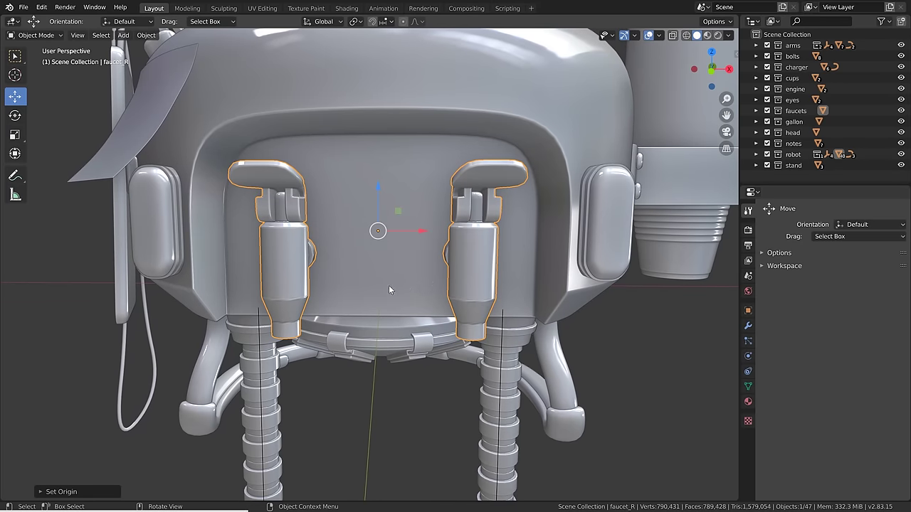
# Enter Edit Mode on the joined faucets and set the transform orientation to Local.
pyautogui.press('Tab')
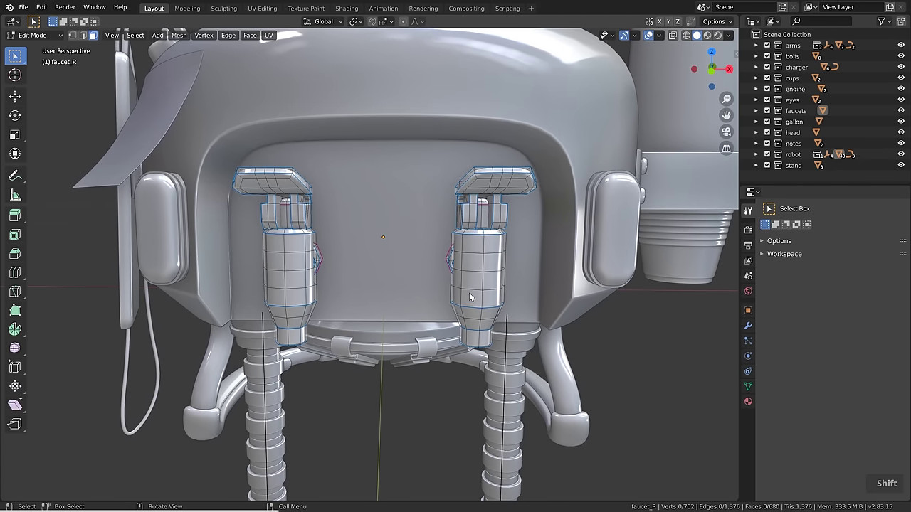
pyautogui.click(661, 22)
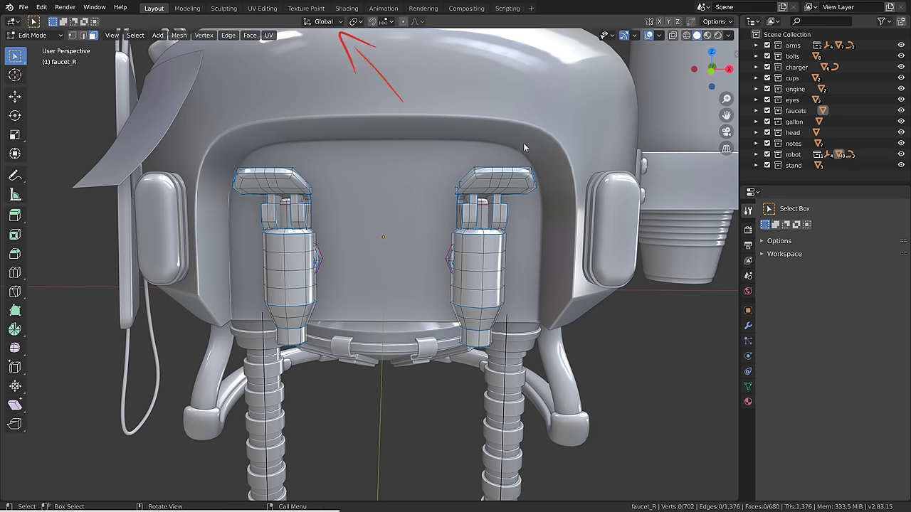
pyautogui.click(335, 26)
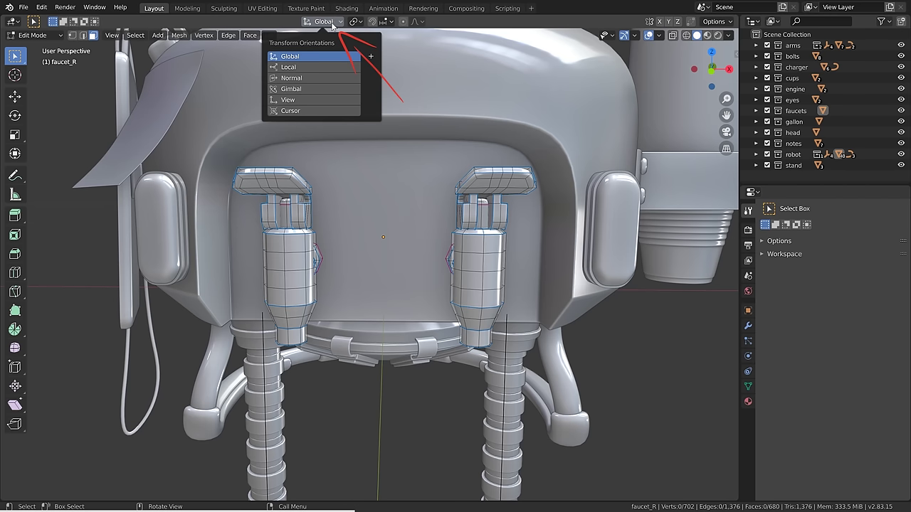
pyautogui.click(286, 68)
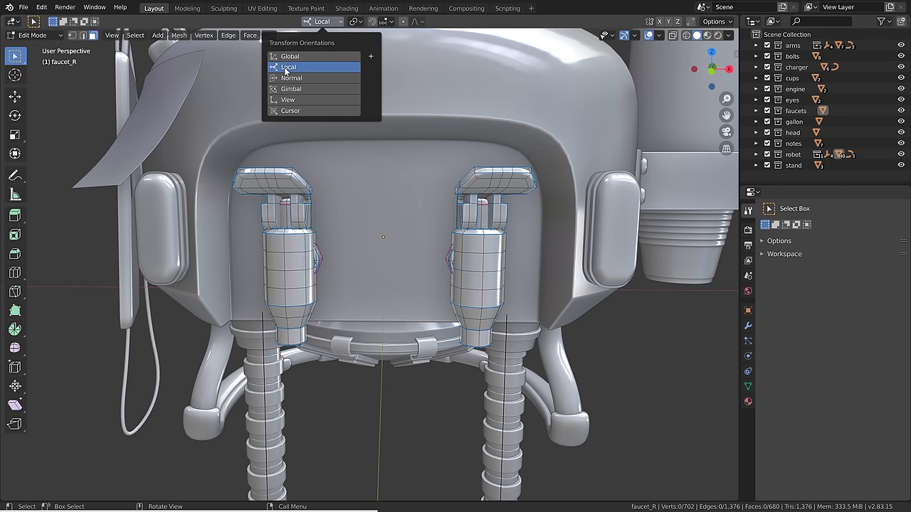
# Show the faucets' local axes with the Move tool in Object Mode, return to Edit Mode and enable mesh mirroring on Y.
pyautogui.click(15, 96)
pyautogui.press('Tab')
pyautogui.moveTo(327, 287); pyautogui.dragTo(405, 302, button='middle')
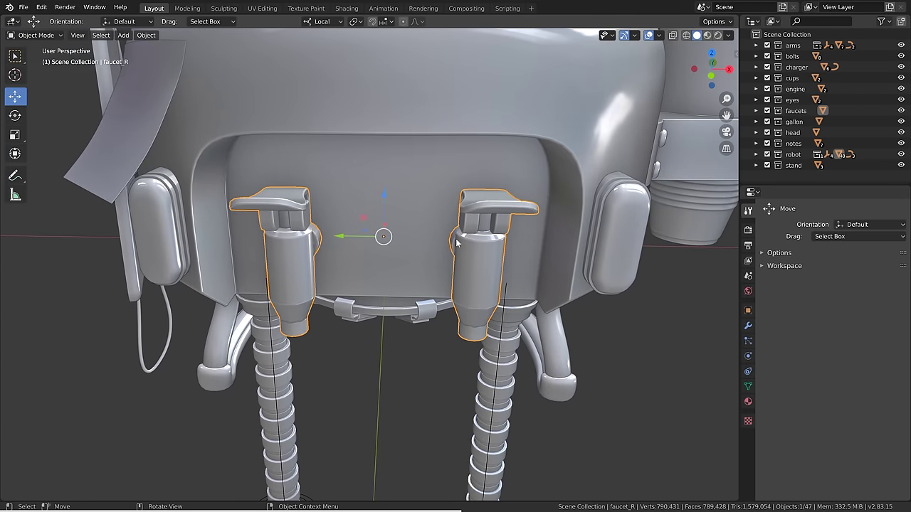
pyautogui.press('Tab')
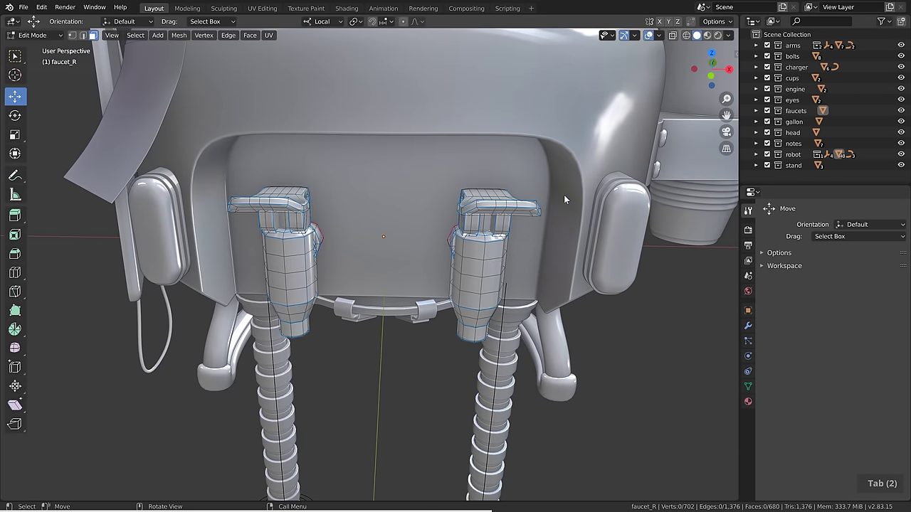
pyautogui.moveTo(376, 365); pyautogui.dragTo(399, 322, button='middle')
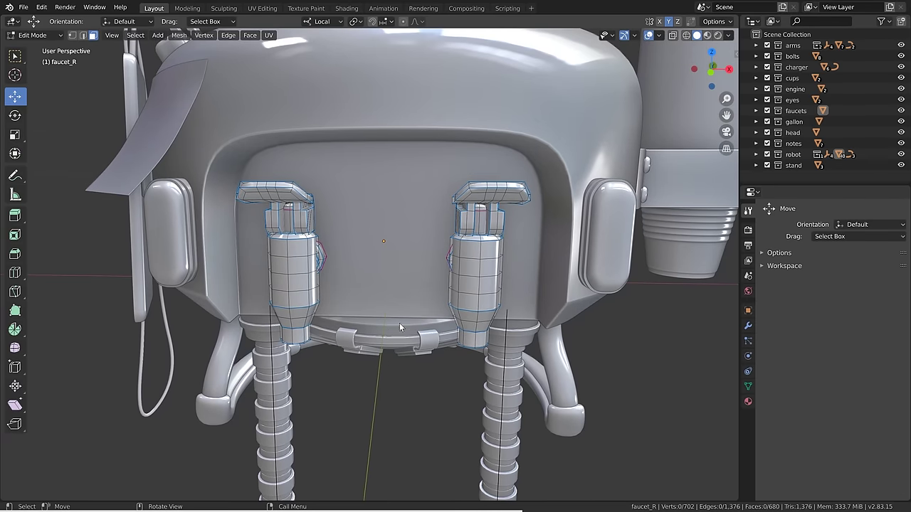
# Select edge loops around the faucet's main body and scale the lower loop, with the change mirrored onto the other faucet.
pyautogui.keyDown('alt'); pyautogui.click(471, 292); pyautogui.keyUp('alt')
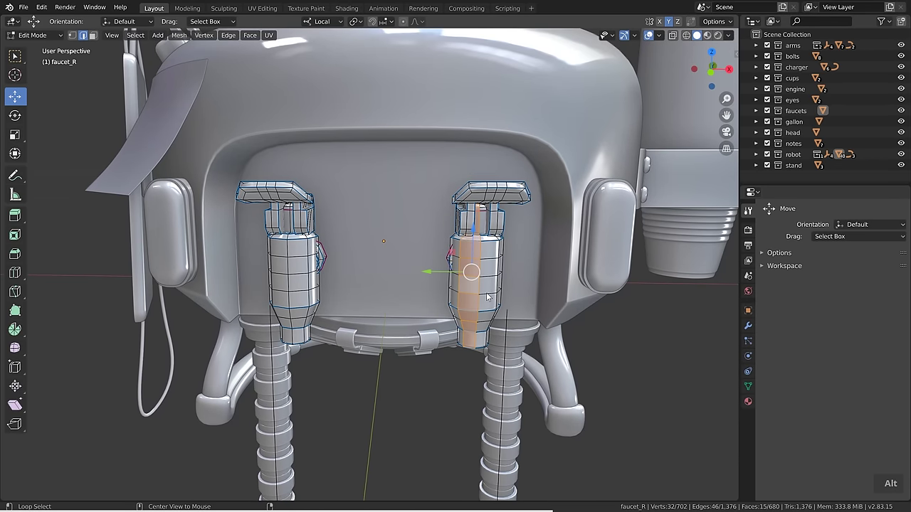
pyautogui.keyDown('alt'); pyautogui.click(490, 288); pyautogui.keyUp('alt')
pyautogui.press('s')
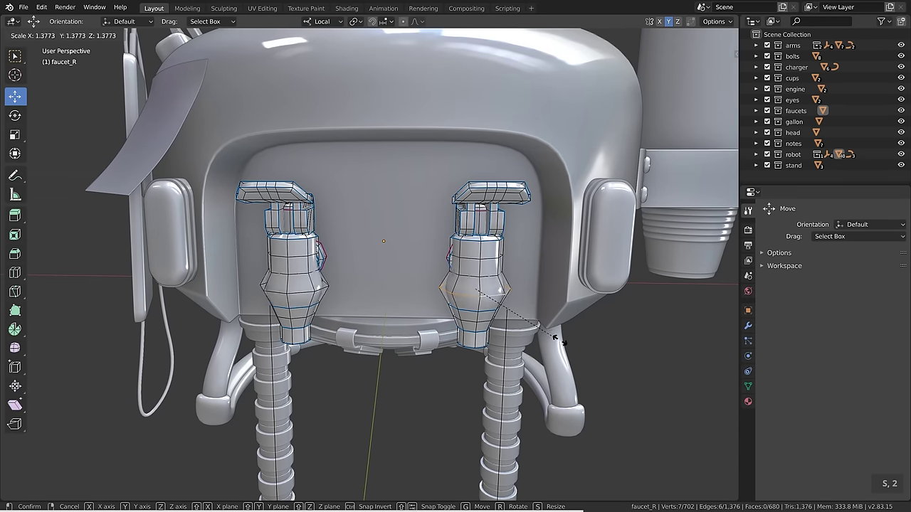
pyautogui.rightClick(495, 313)
pyautogui.scroll(3, 486, 316)
pyautogui.press('s')
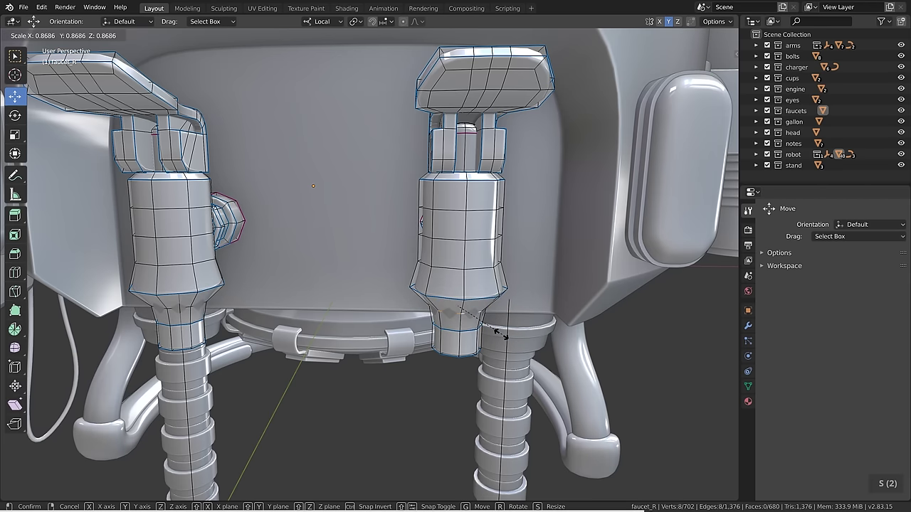
pyautogui.click(494, 330)
# Try extruding the faucet body's lower edge loop and scaling it to several sizes, and undo these changes.
pyautogui.press('e')
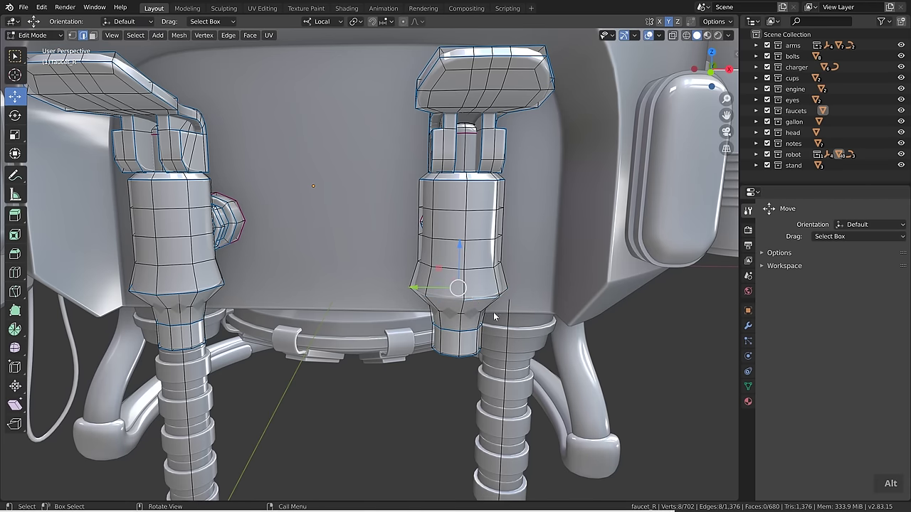
pyautogui.rightClick(491, 316)
pyautogui.press('s')
pyautogui.click(498, 324)
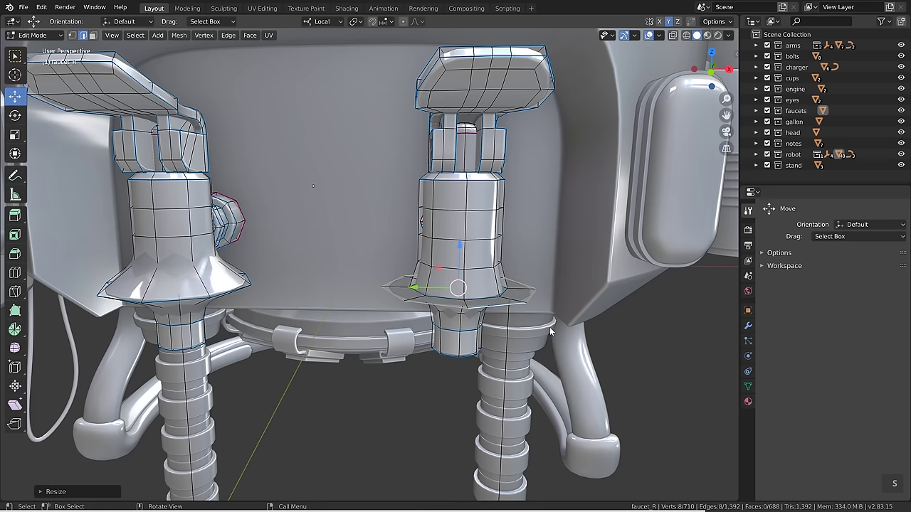
pyautogui.press('s')
pyautogui.click(517, 323)
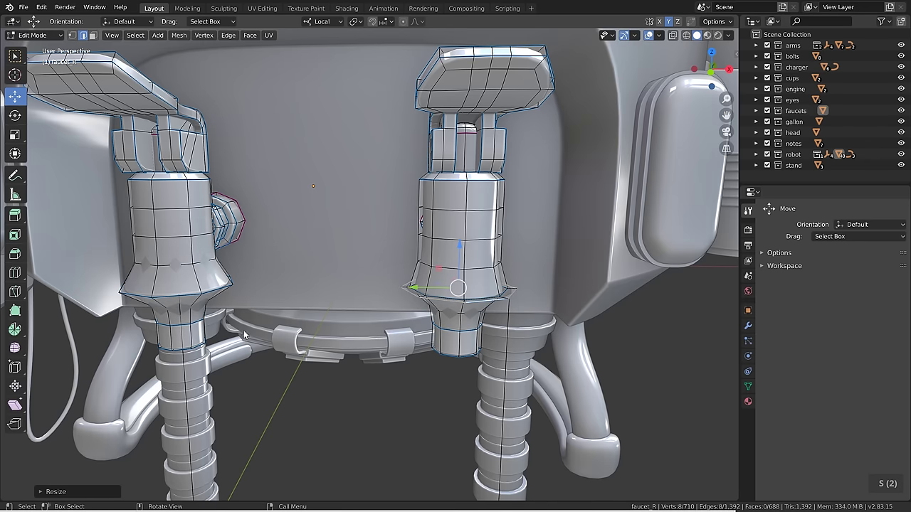
pyautogui.press('s')
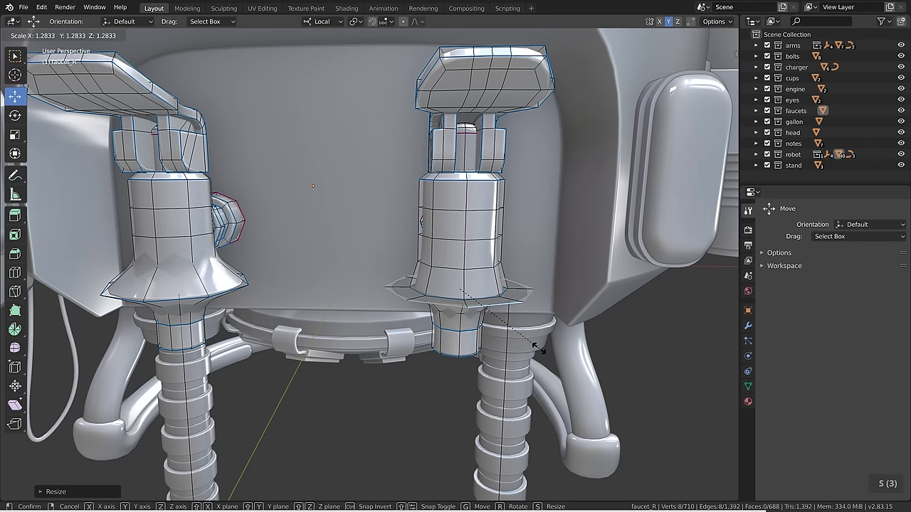
pyautogui.click(538, 348)
pyautogui.hotkey('ctrl', 'z')
pyautogui.hotkey('ctrl', 'z')
pyautogui.hotkey('ctrl', 'z')
pyautogui.hotkey('ctrl', 'z')
pyautogui.hotkey('ctrl', 'z')
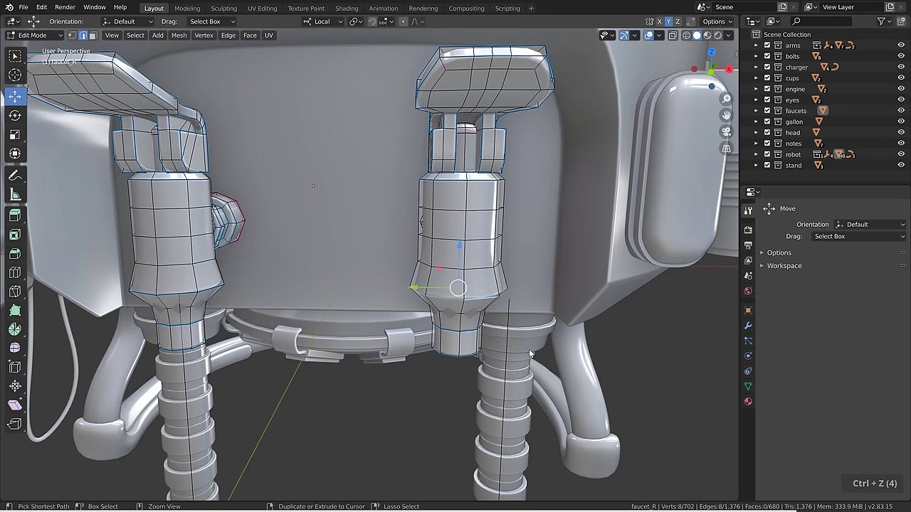
pyautogui.hotkey('ctrl', 'z')
# Scale up the edge loop around the middle of the faucet's body with Y mirroring so both faucets bulge.
pyautogui.press('s')
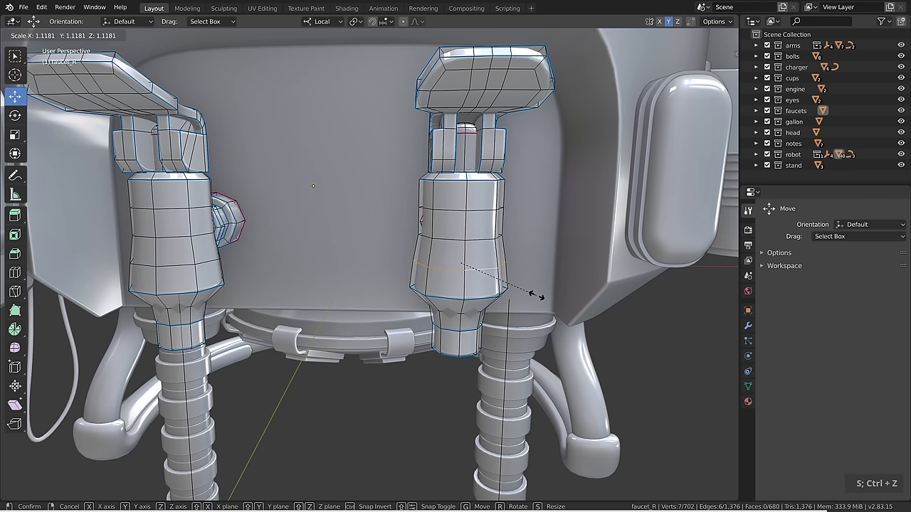
pyautogui.click(555, 295)
pyautogui.scroll(-2, 535, 302)
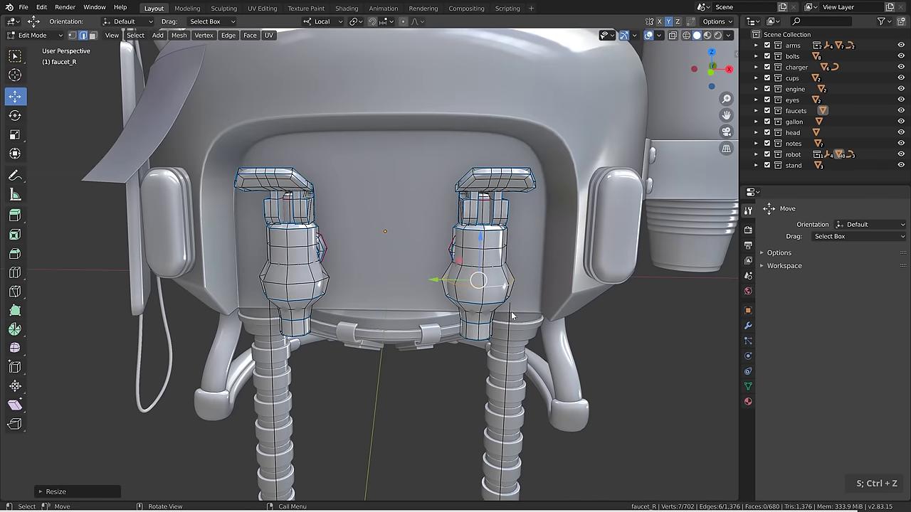
pyautogui.keyDown('shift'); pyautogui.moveTo(535, 301); pyautogui.dragTo(488, 342, button='middle'); pyautogui.keyUp('shift')
# Enter Edit Mode on the plastic cup case and cut an edge loop around its upper band, viewed from the front.
pyautogui.press('Tab')
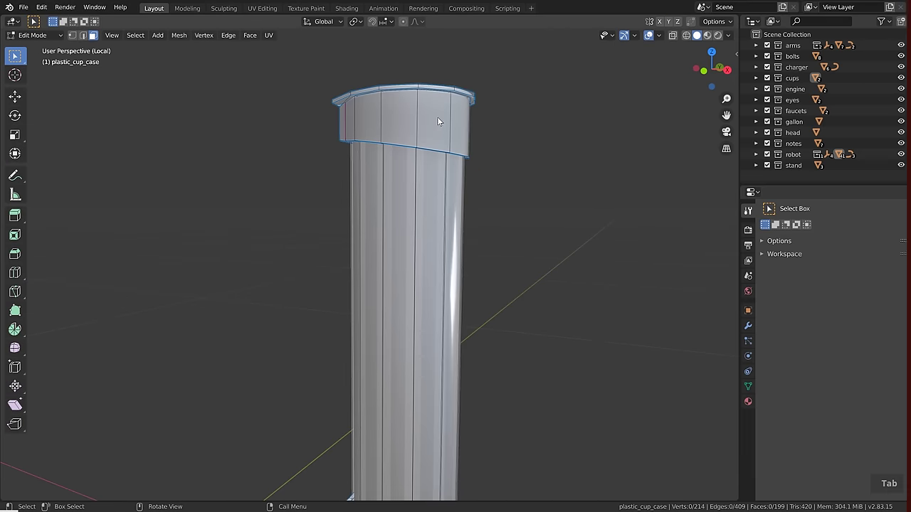
pyautogui.hotkey('ctrl', 'r')
pyautogui.press('KP_1')
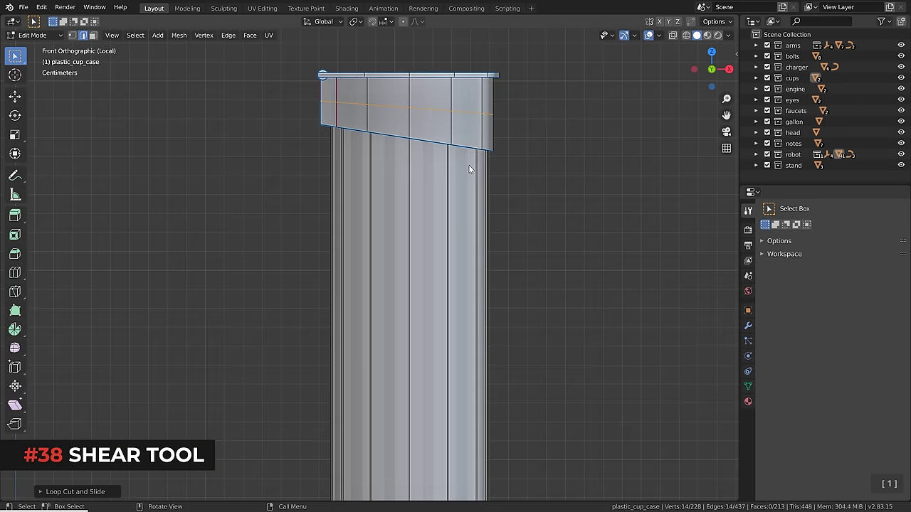
pyautogui.scroll(3, 455, 122)
pyautogui.keyDown('shift'); pyautogui.moveTo(453, 122); pyautogui.dragTo(477, 158, button='middle'); pyautogui.keyUp('shift')
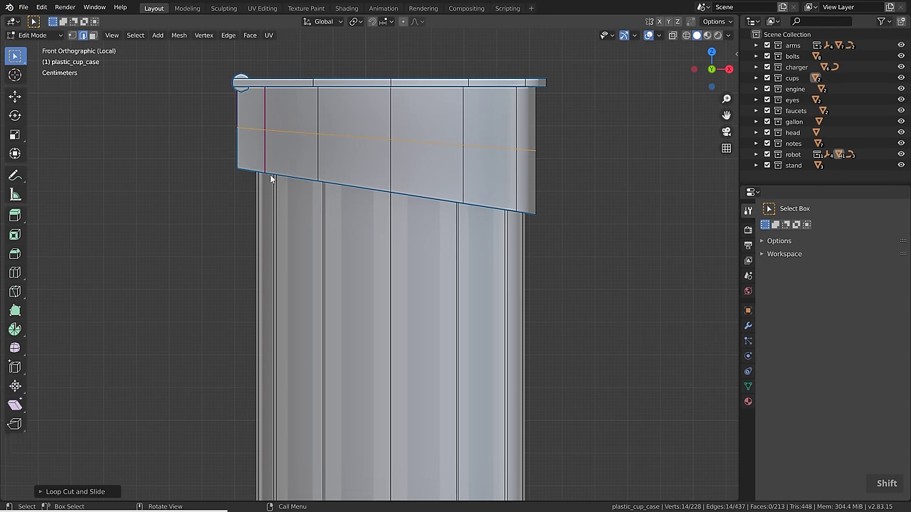
# Try to straighten the slanted edge loop on the cup case by rotating it.
pyautogui.press('r')
pyautogui.press('r')
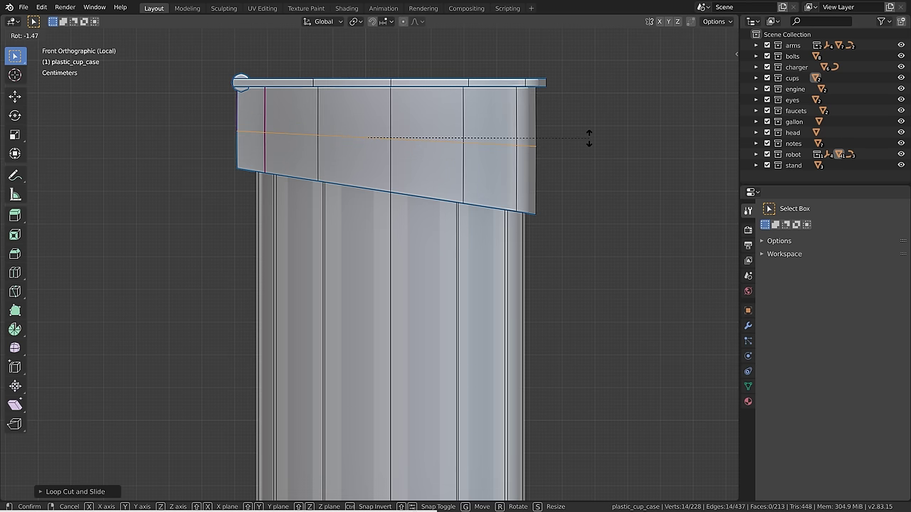
pyautogui.click(590, 138)
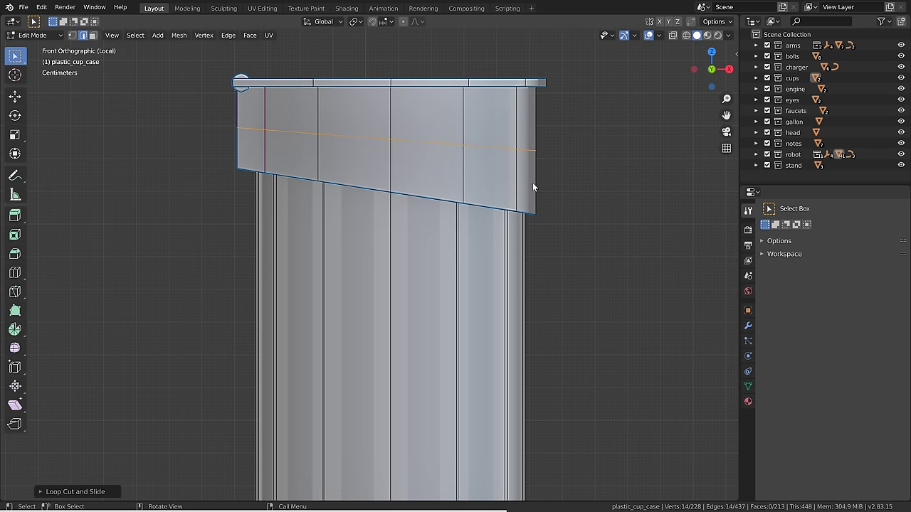
# Shear the cup case's slanted edge loop with the Shear tool.
pyautogui.click(15, 405)
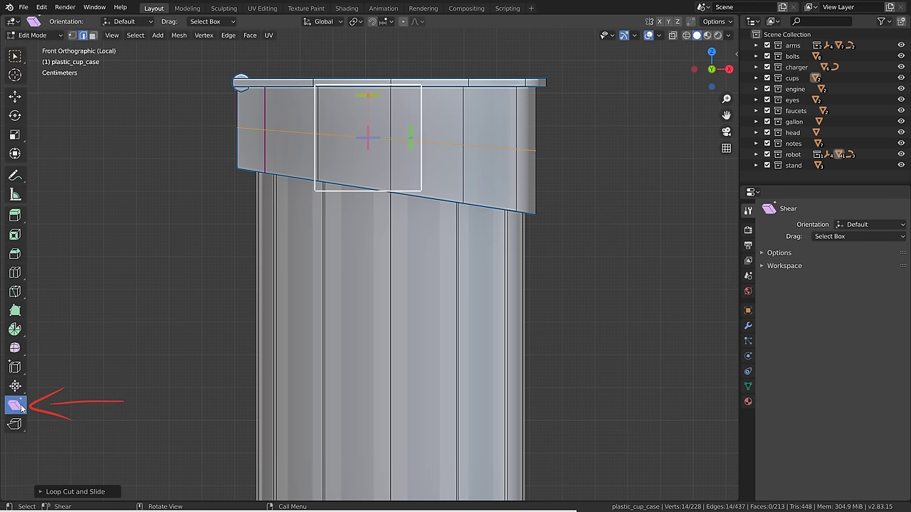
pyautogui.keyDown('shift'); pyautogui.moveTo(462, 173); pyautogui.dragTo(470, 189, button='middle'); pyautogui.keyUp('shift')
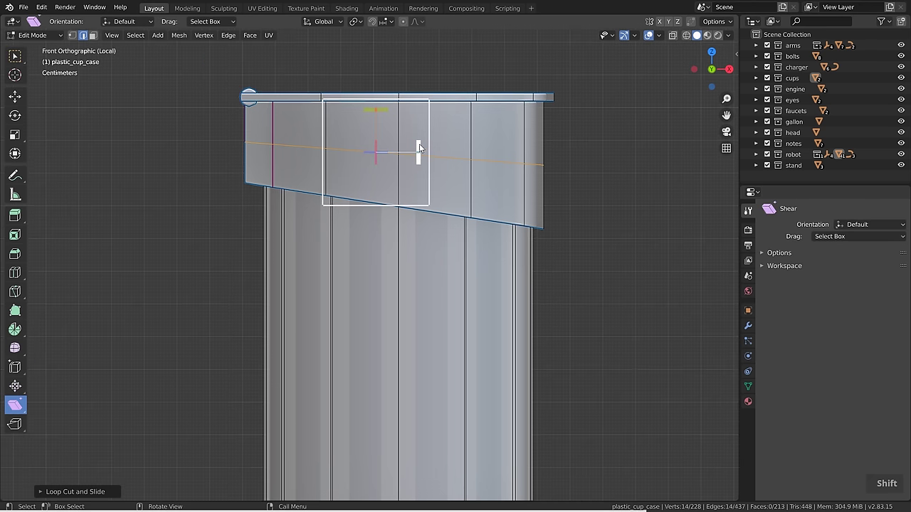
pyautogui.moveTo(419, 147)
pyautogui.mouseDown()
pyautogui.moveTo(419, 133)
pyautogui.moveTo(429, 169)
pyautogui.moveTo(433, 130)
pyautogui.moveTo(434, 149)
pyautogui.mouseUp()
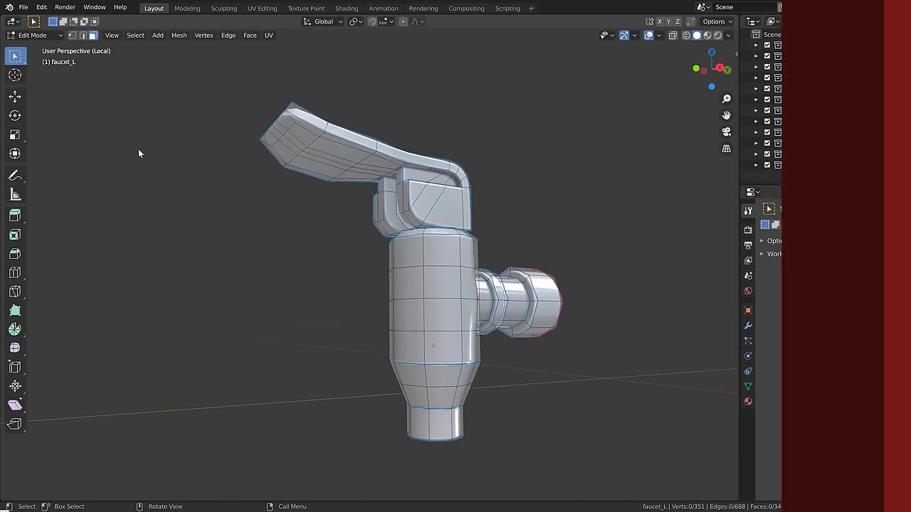
# Set the transform orientation to Normal and select the two slanted faces at the lower corners of the faucet's handle bracket.
pyautogui.click(324, 22)
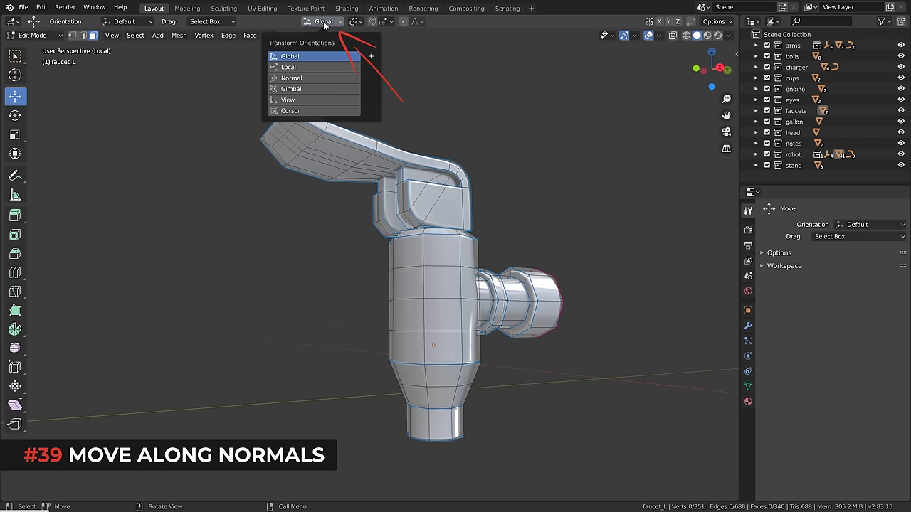
pyautogui.click(298, 78)
pyautogui.keyDown('shift'); pyautogui.click(411, 220); pyautogui.keyUp('shift')
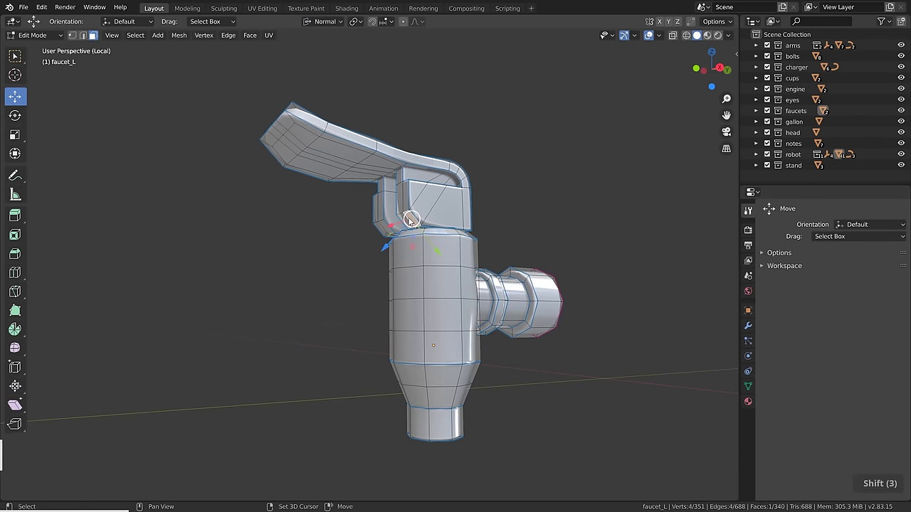
pyautogui.keyDown('shift'); pyautogui.click(382, 225); pyautogui.keyUp('shift')
pyautogui.scroll(4, 383, 224)
pyautogui.moveTo(500, 243); pyautogui.dragTo(453, 241, button='middle')
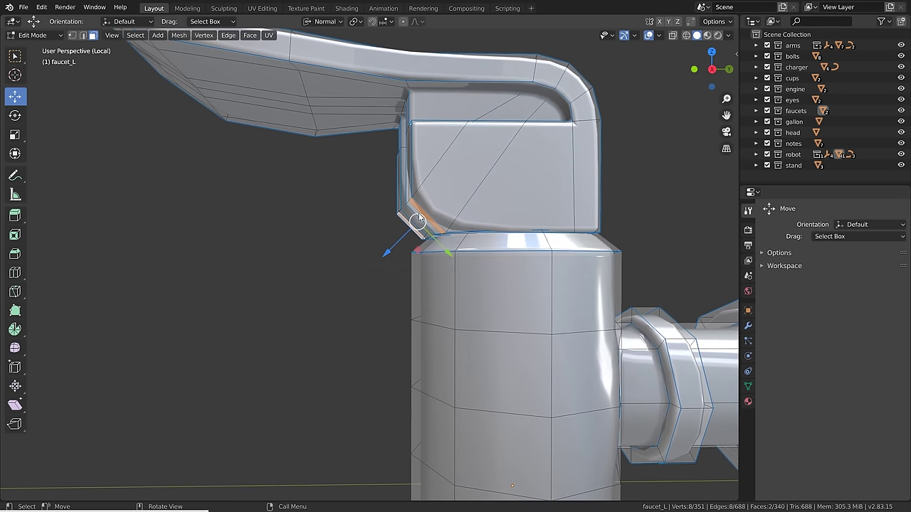
# Move the two slanted bracket faces with the Normal orientation's axes and undo the move.
pyautogui.moveTo(390, 246); pyautogui.dragTo(406, 274)
pyautogui.hotkey('ctrl', 'z')
pyautogui.scroll(-5, 405, 274)
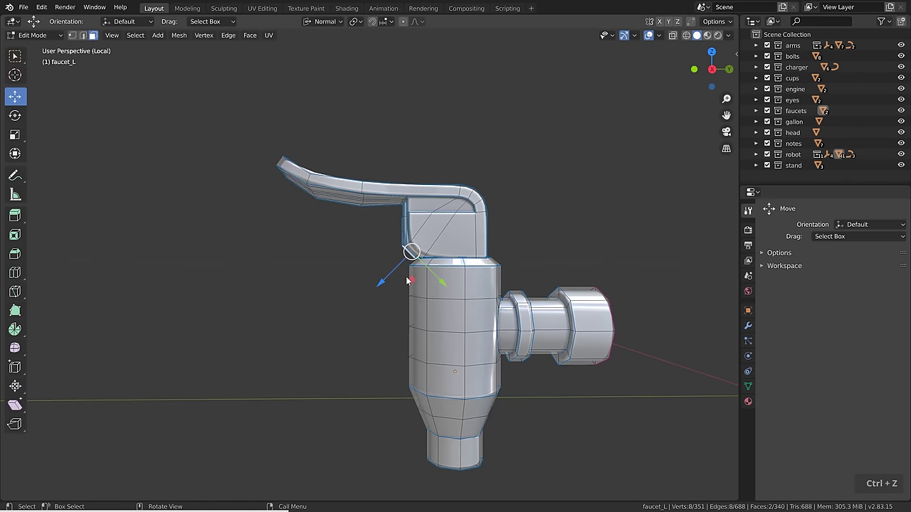
pyautogui.moveTo(416, 276); pyautogui.dragTo(439, 279, button='middle')
# Switch to the Select Box tool and set the transform orientation back to Global.
pyautogui.press('w')
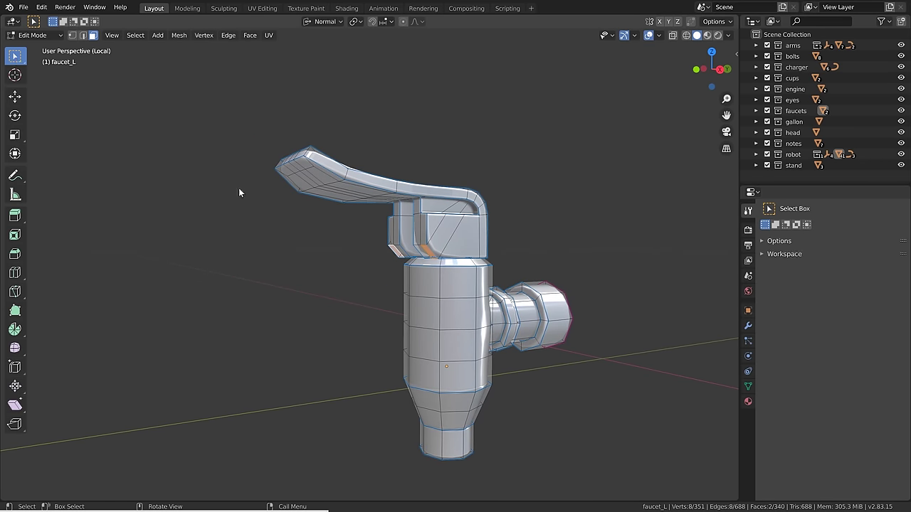
pyautogui.click(323, 21)
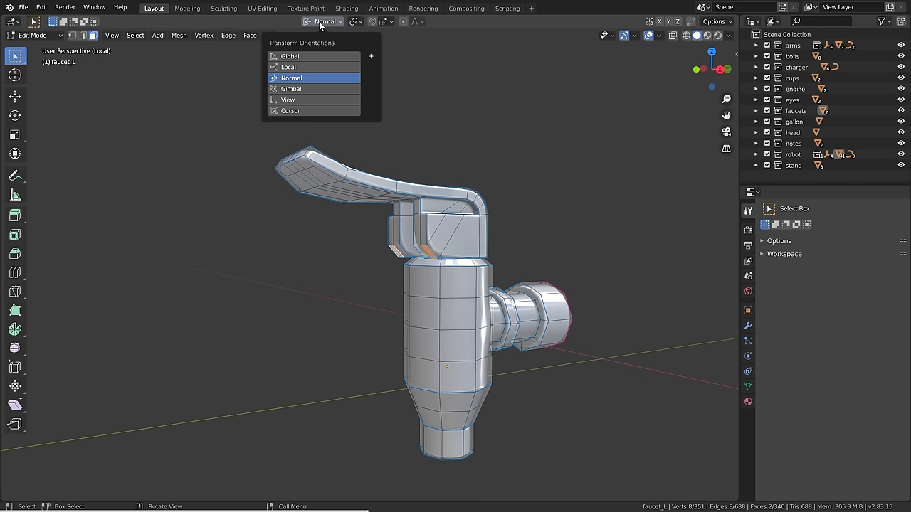
pyautogui.keyDown('shift'); pyautogui.moveTo(450, 253); pyautogui.dragTo(453, 241, button='middle'); pyautogui.keyUp('shift')
pyautogui.scroll(1, 446, 243)
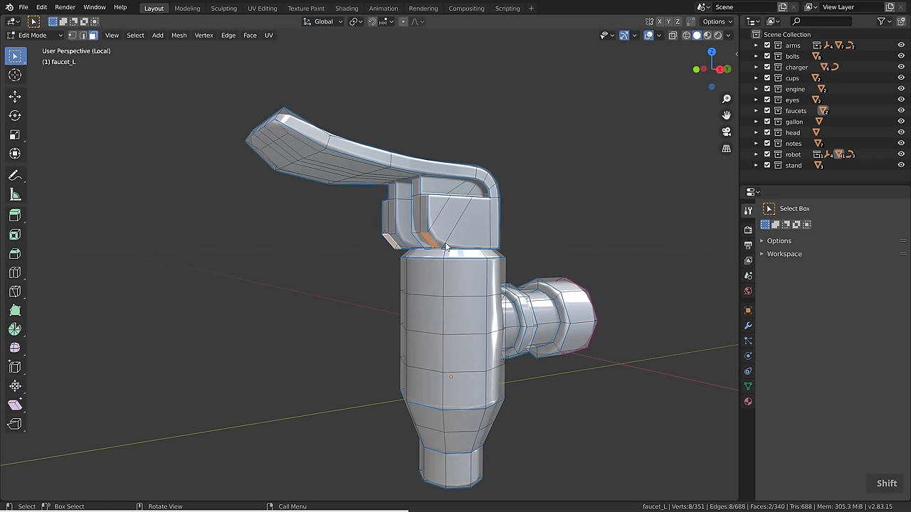
# Try Shrink/Fatten on the handle bracket's slanted faces and on a ring of faces around the faucet's lower body.
pyautogui.scroll(2, 417, 250)
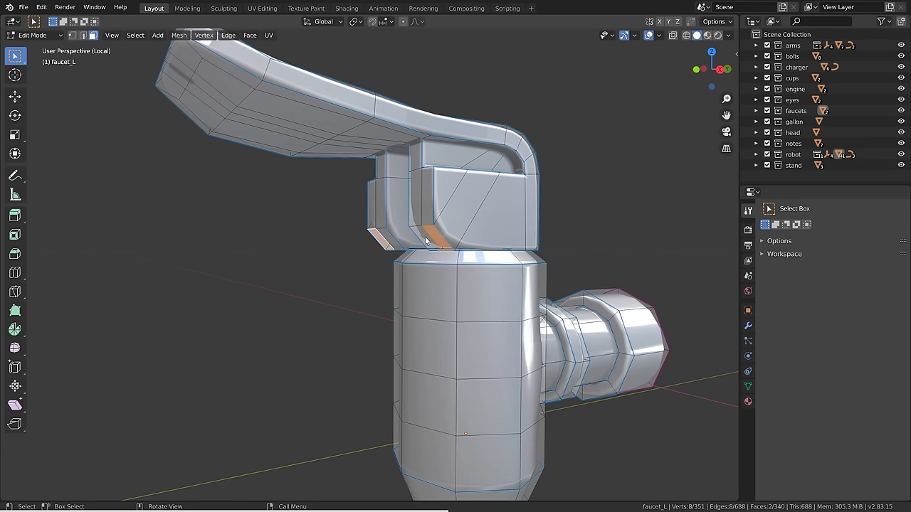
pyautogui.hotkey('alt', 's')
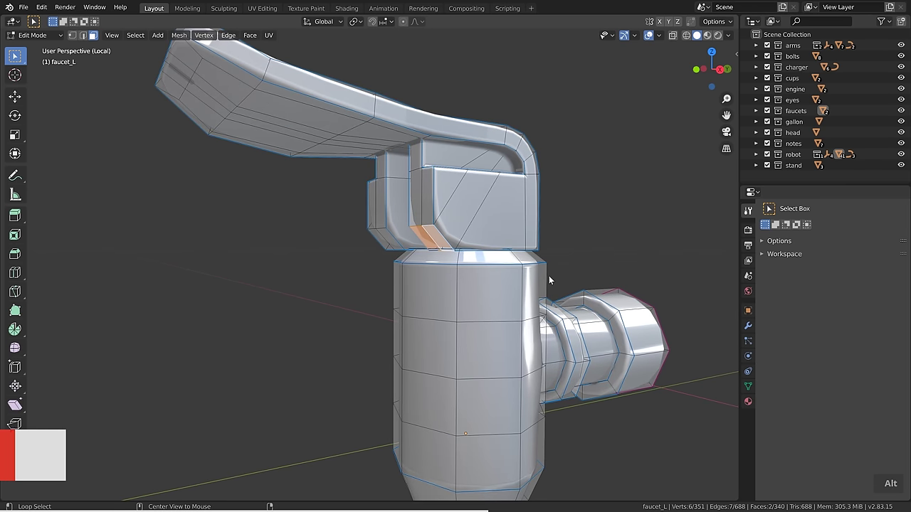
pyautogui.click(502, 305)
pyautogui.scroll(-2, 508, 319)
pyautogui.keyDown('shift'); pyautogui.moveTo(480, 414); pyautogui.dragTo(478, 338, button='middle'); pyautogui.keyUp('shift')
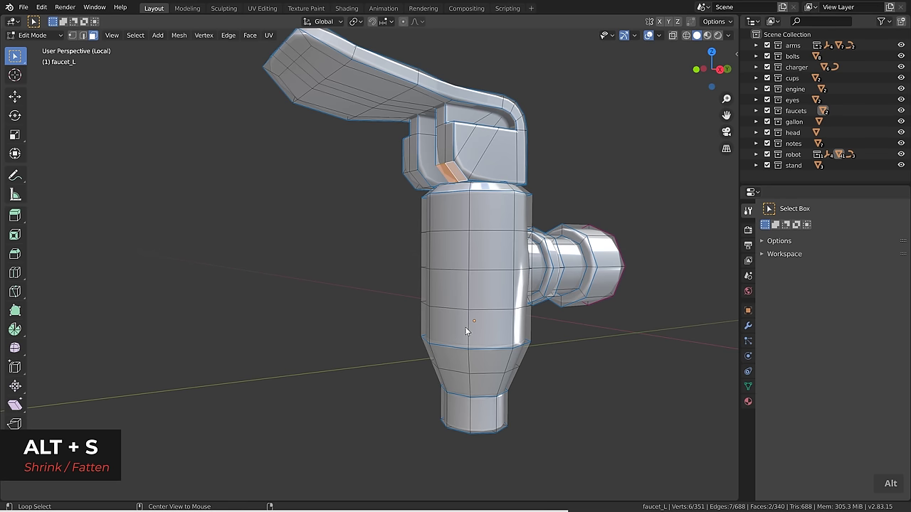
pyautogui.hotkey('alt', 's')
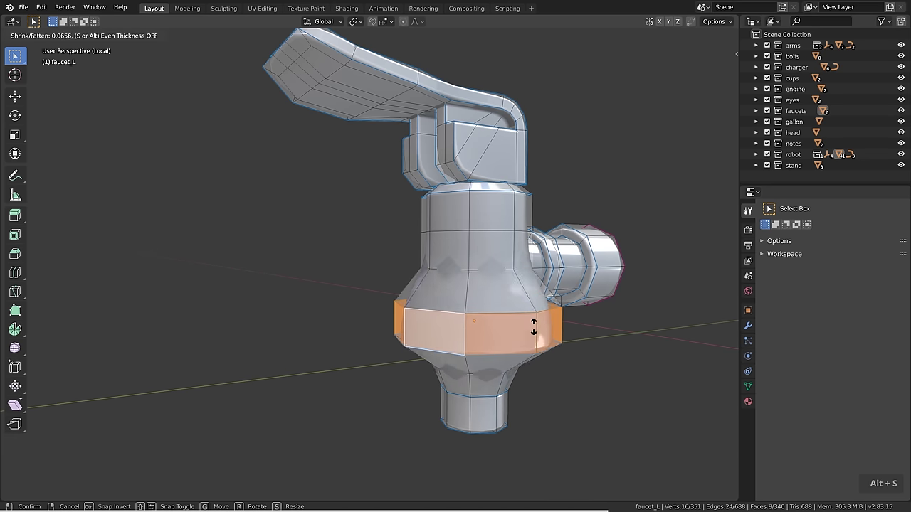
pyautogui.rightClick(535, 333)
# Apply Shrink/Fatten to the face rings on the faucet's side connector, one ring at a time.
pyautogui.keyDown('alt'); pyautogui.click(552, 287); pyautogui.keyUp('alt')
pyautogui.moveTo(626, 294); pyautogui.dragTo(556, 310, button='middle')
pyautogui.hotkey('alt', 's')
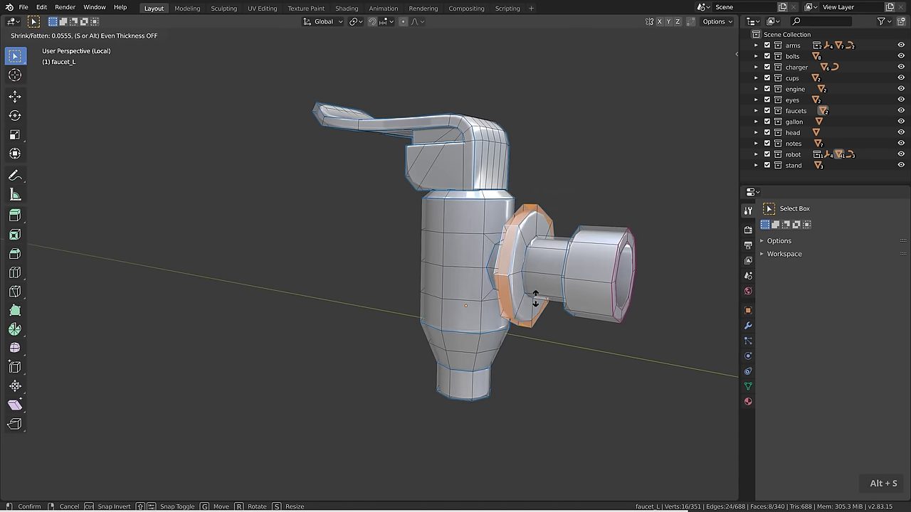
pyautogui.click(577, 283)
pyautogui.keyDown('alt'); pyautogui.click(577, 282); pyautogui.keyUp('alt')
pyautogui.hotkey('alt', 's')
pyautogui.click(672, 300)
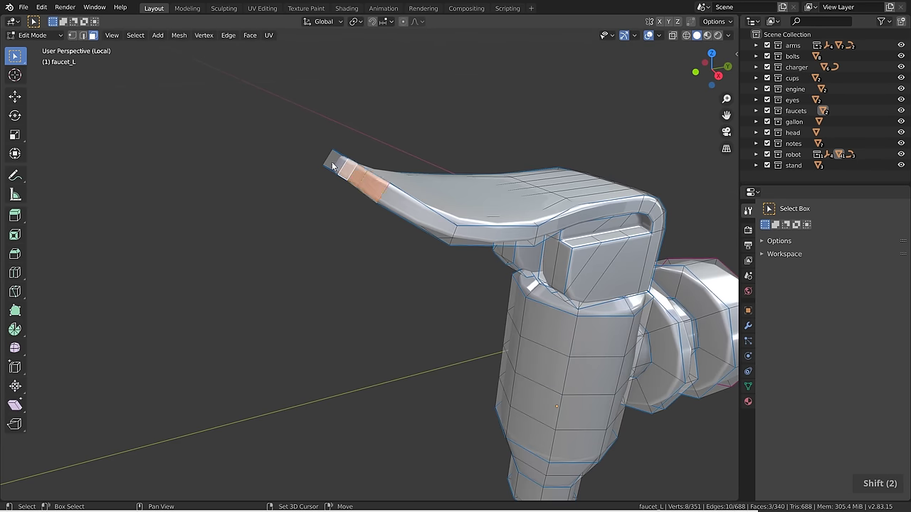
# Extend the face selection to the tip of the faucet handle's edge and apply Shrink/Fatten to it.
pyautogui.keyDown('shift'); pyautogui.click(332, 166); pyautogui.keyUp('shift')
pyautogui.moveTo(333, 166); pyautogui.dragTo(441, 263, button='middle')
pyautogui.hotkey('alt', 's')
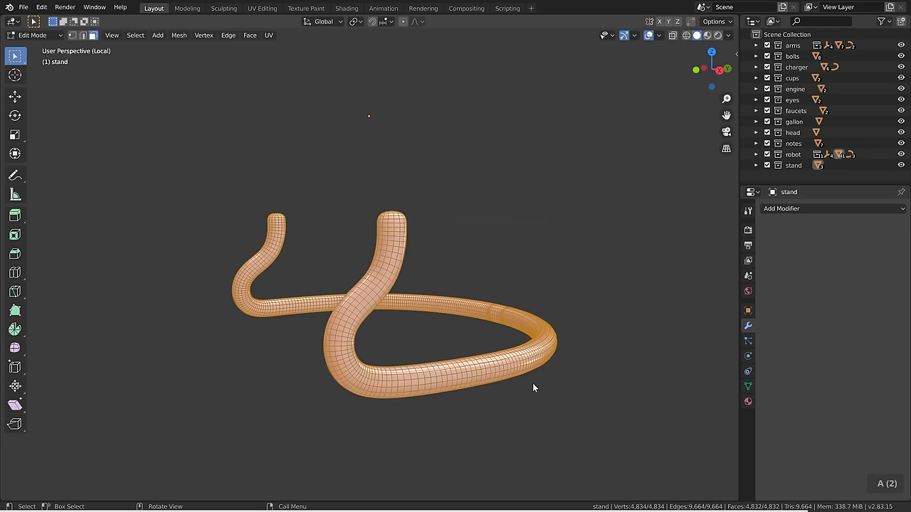
# Thicken the whole curved stand tube with Shrink/Fatten and leave Edit Mode.
pyautogui.hotkey('alt', 's')
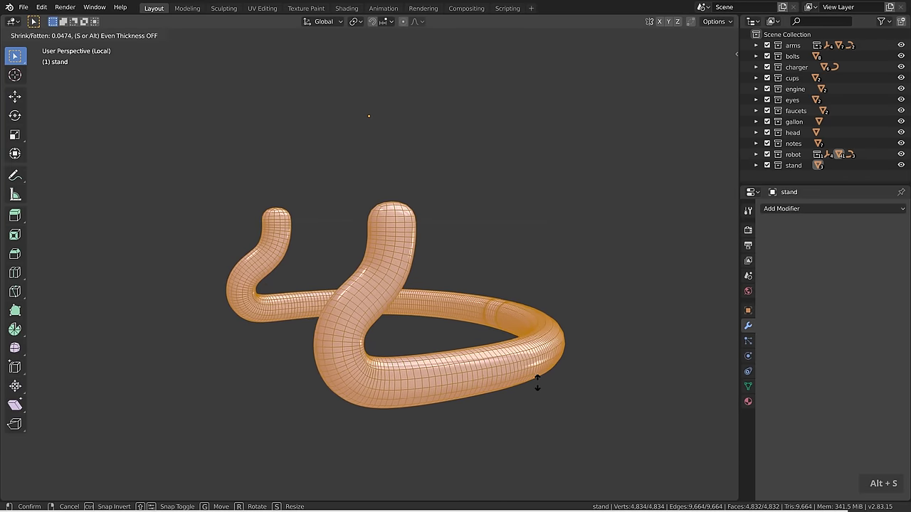
pyautogui.click(548, 382)
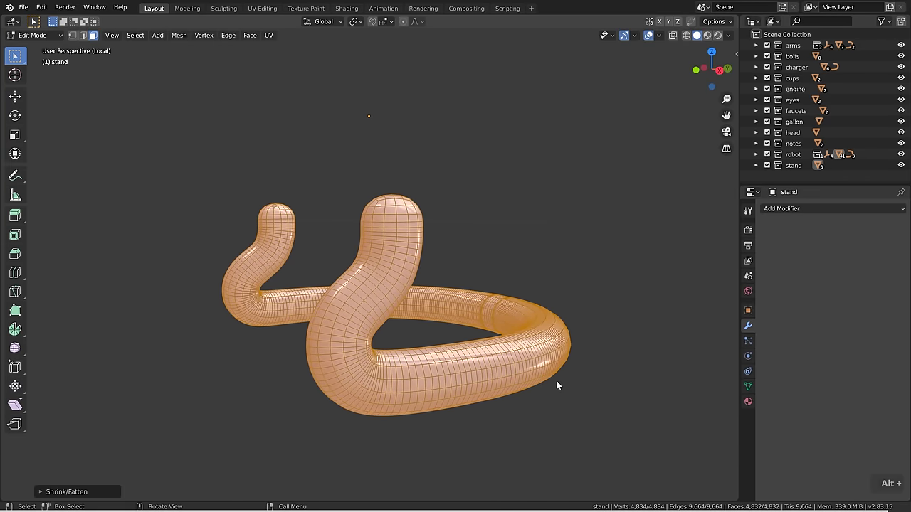
pyautogui.press('Tab')
# Enter Edit Mode on the water gallon mesh.
pyautogui.press('Tab')
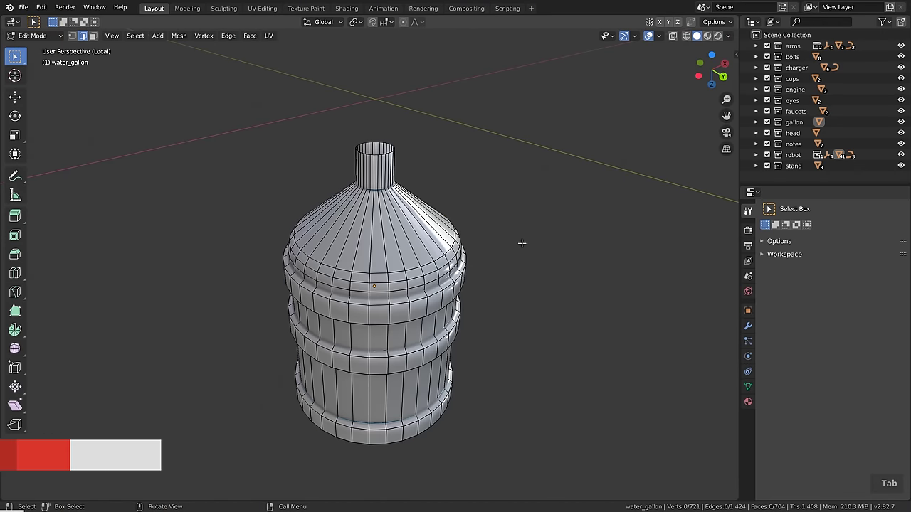
# Try capping the open rim of the gallon's neck with a single face, and undo that fill.
pyautogui.scroll(8, 371, 214)
pyautogui.moveTo(372, 206); pyautogui.dragTo(296, 265, button='middle')
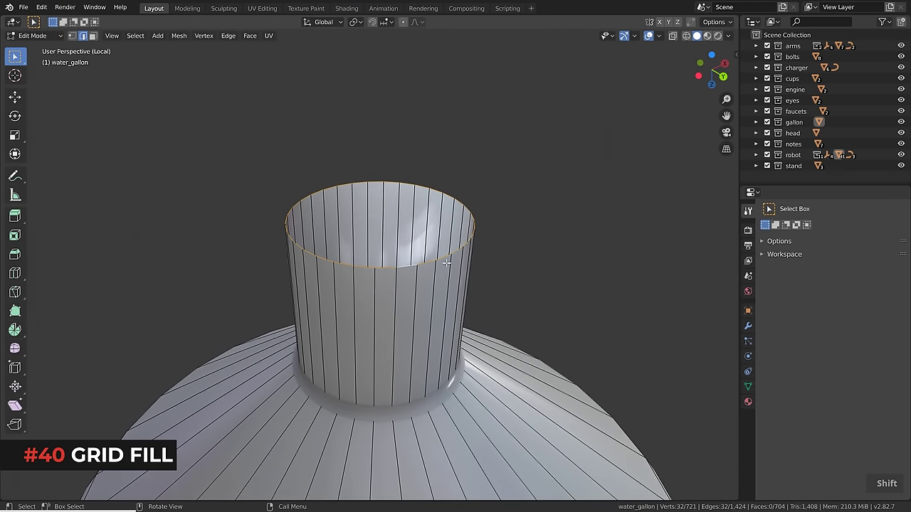
pyautogui.press('f')
pyautogui.moveTo(446, 263); pyautogui.dragTo(450, 266, button='middle')
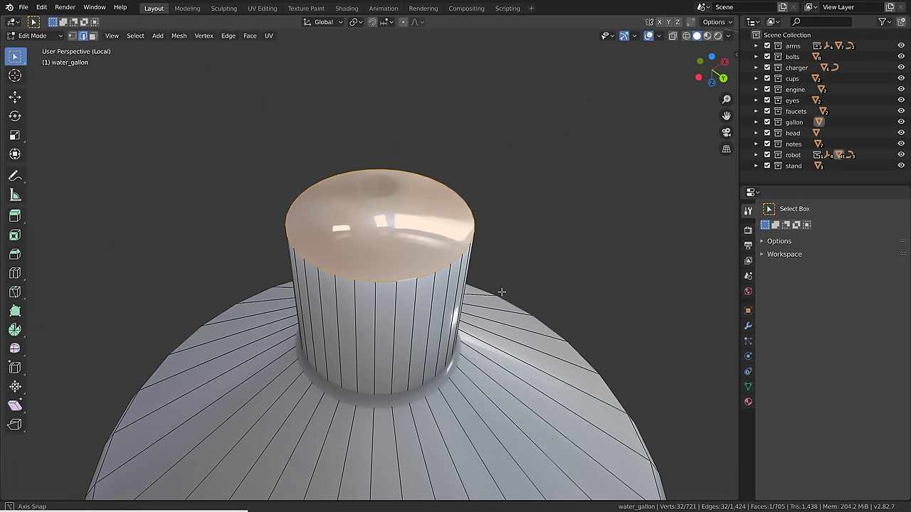
pyautogui.moveTo(501, 291); pyautogui.dragTo(502, 286, button='middle')
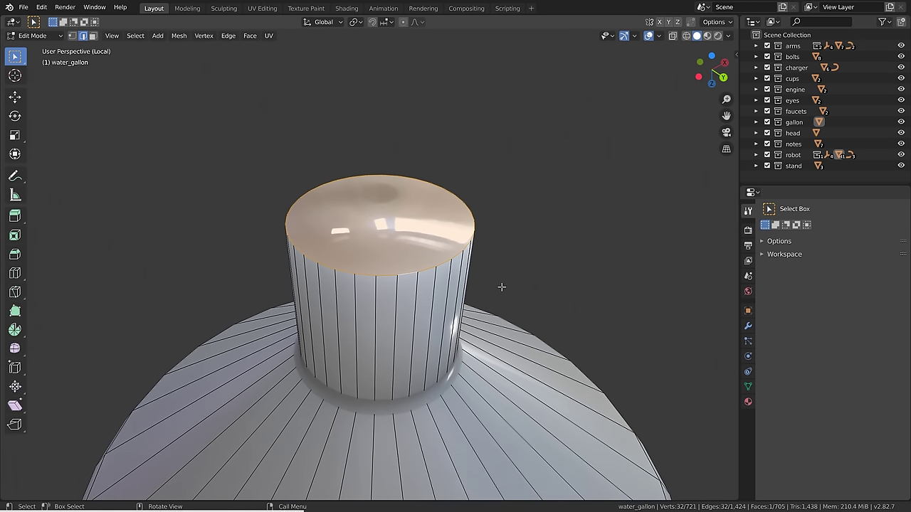
pyautogui.hotkey('ctrl', 'z')
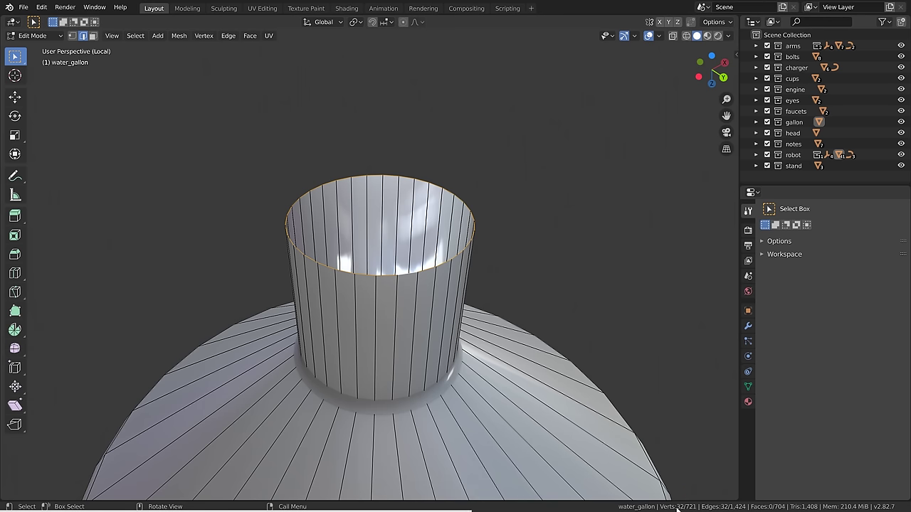
# Close the selected open rim of the gallon's neck with Grid Fill.
pyautogui.hotkey('ctrl', 'f')
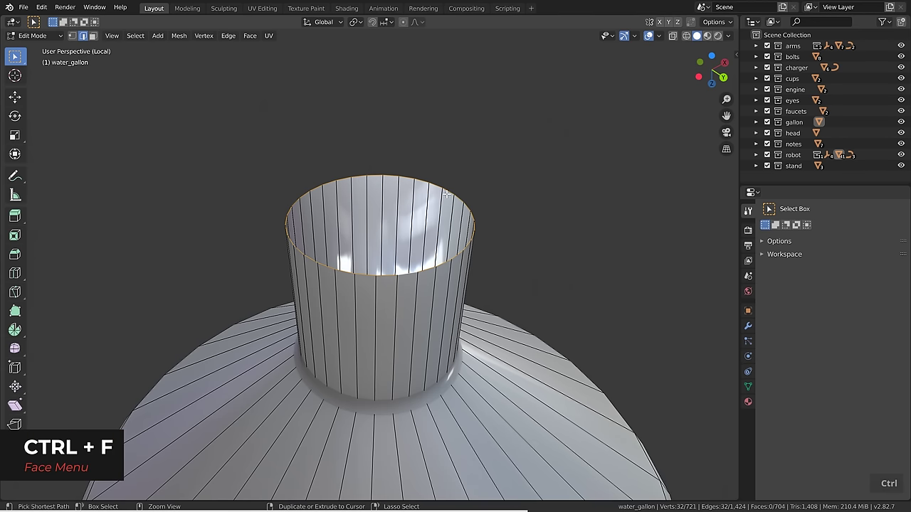
pyautogui.click(430, 313)
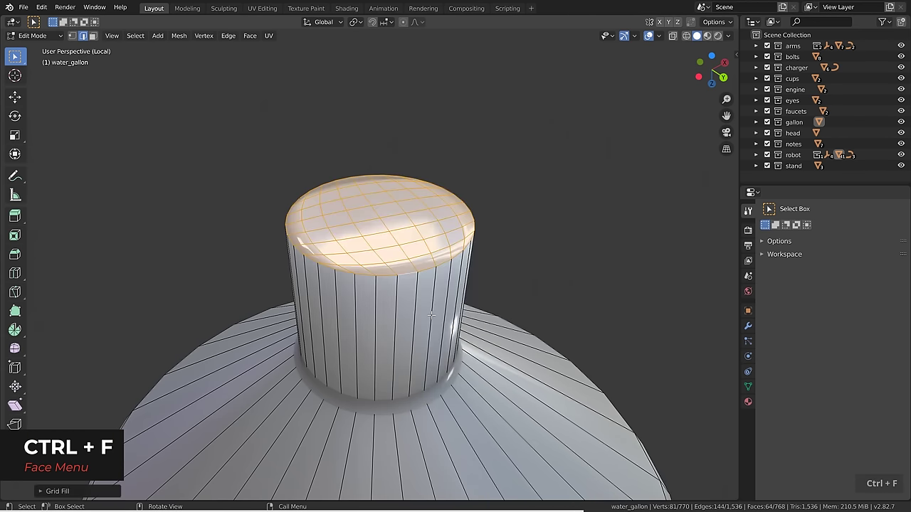
pyautogui.moveTo(434, 310); pyautogui.dragTo(461, 298, button='middle')
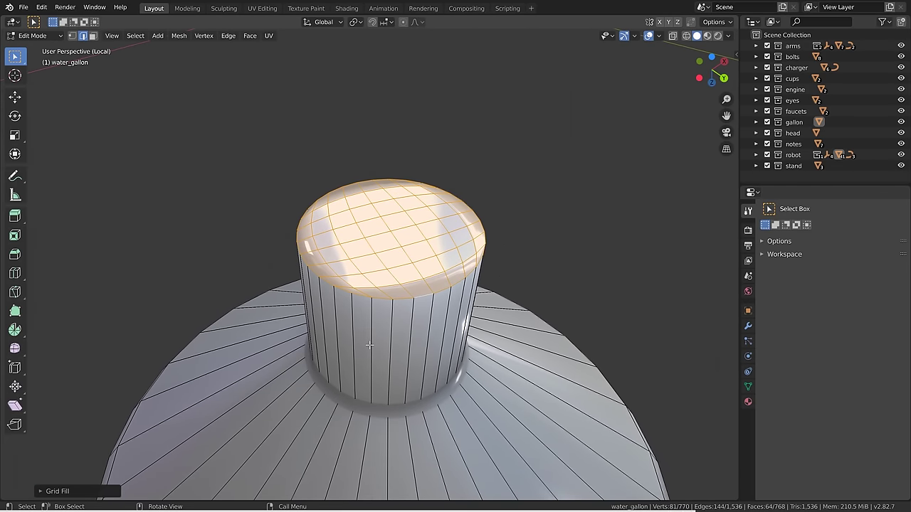
# Try a Grid Fill span of 6, return it to 8, and raise the offset to rotate the grid.
pyautogui.click(42, 492)
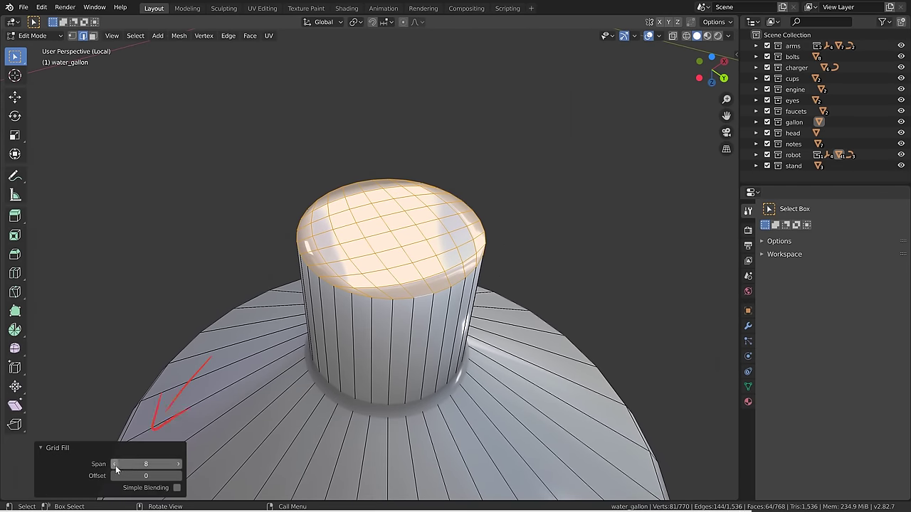
pyautogui.click(114, 464)
pyautogui.click(113, 464)
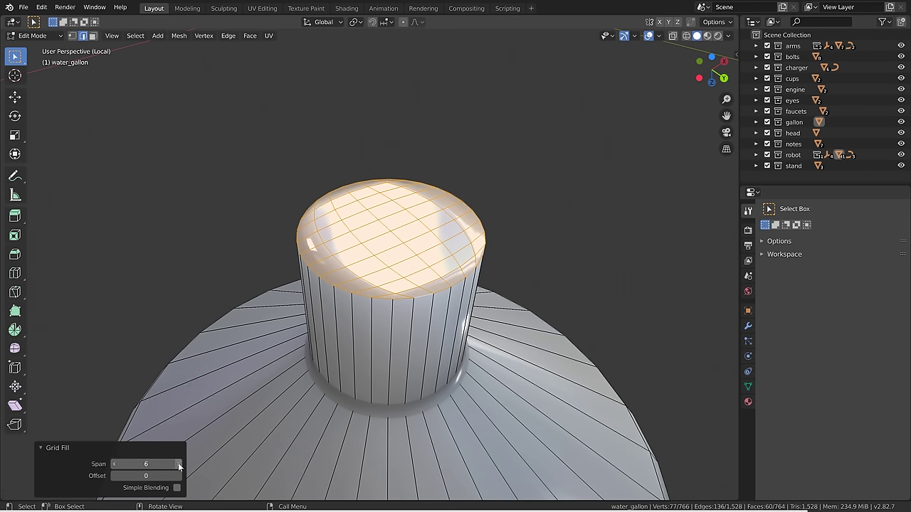
pyautogui.click(179, 464)
pyautogui.click(179, 464)
pyautogui.click(178, 475)
pyautogui.click(179, 476)
pyautogui.click(178, 476)
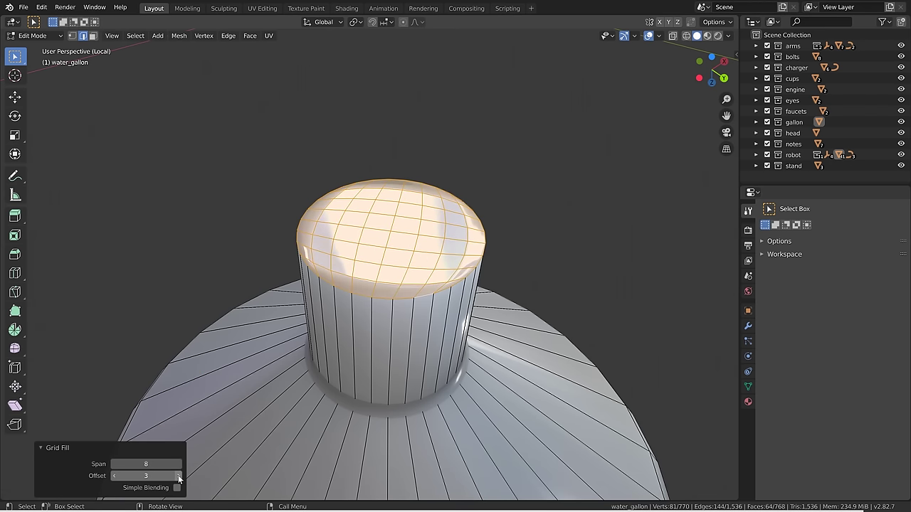
pyautogui.click(178, 476)
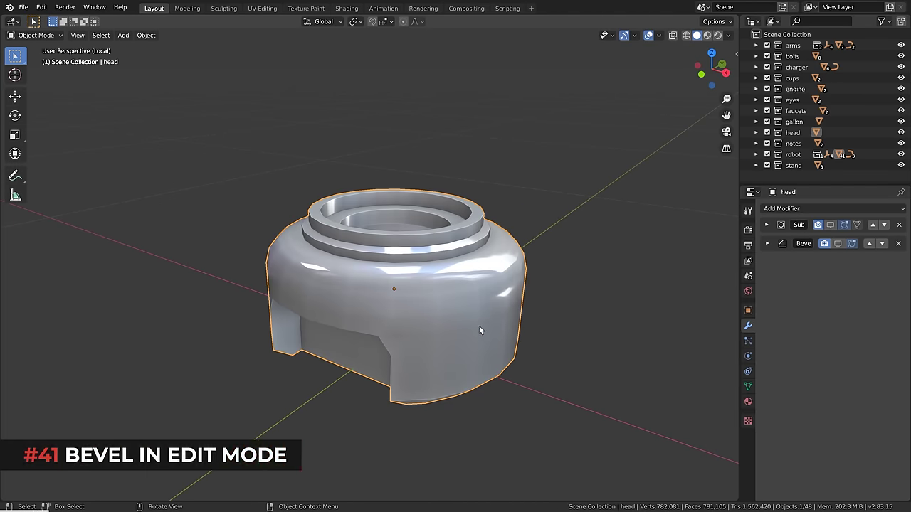
# In Edit Mode on the head, bevel the upper rim's outer edge loop about 0.625 cm with 5 segments.
pyautogui.press('Tab')
pyautogui.scroll(4, 410, 216)
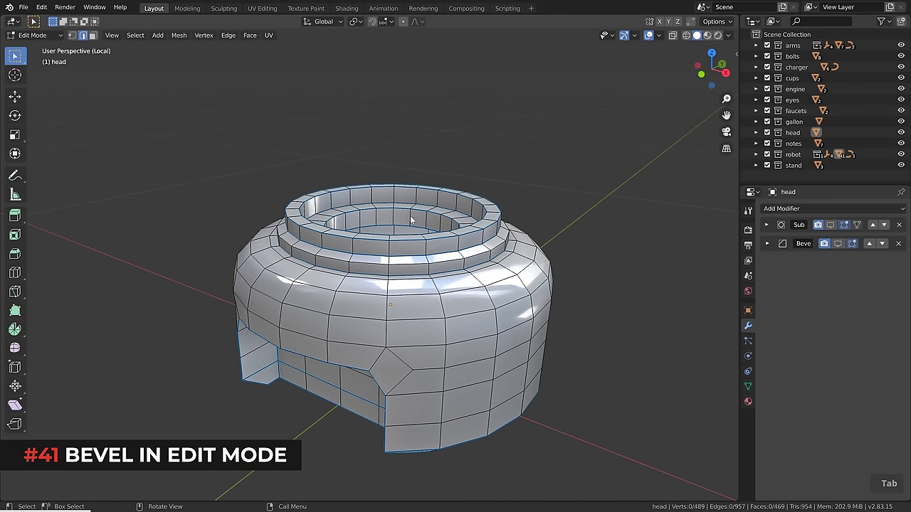
pyautogui.keyDown('alt'); pyautogui.click(408, 258); pyautogui.keyUp('alt')
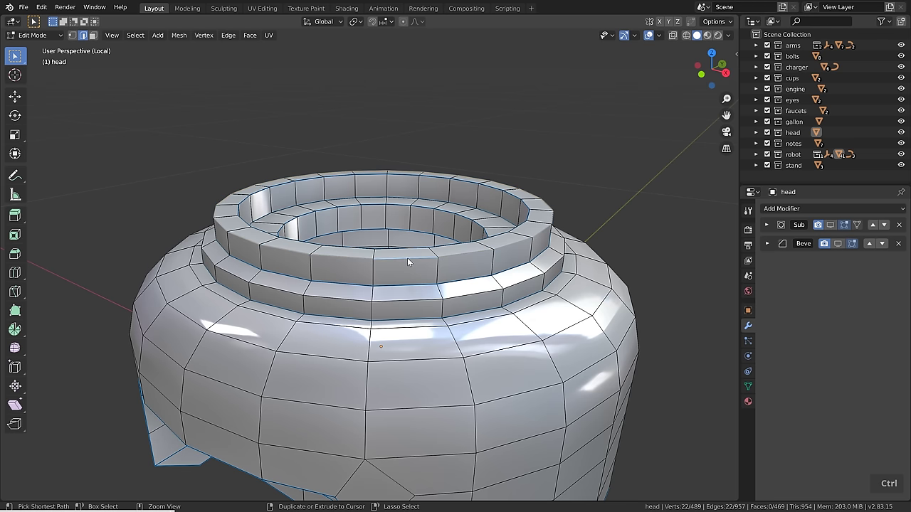
pyautogui.hotkey('ctrl', 'b')
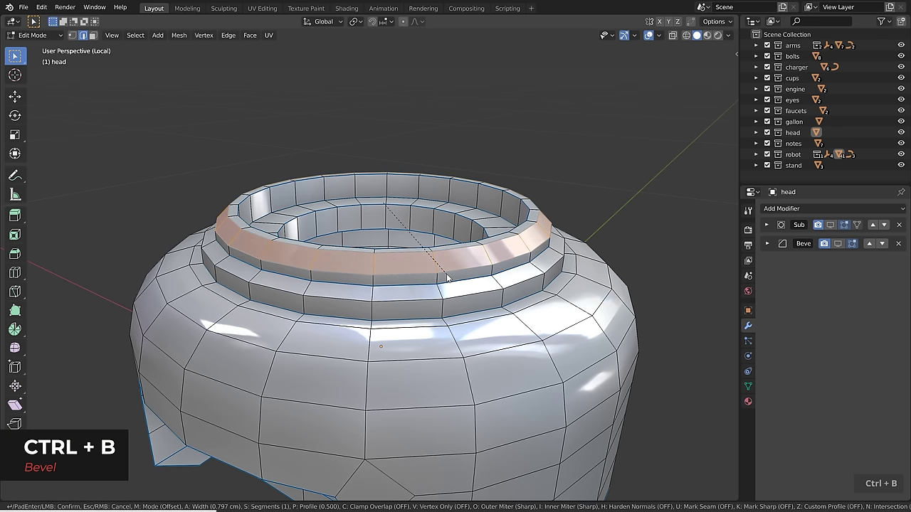
pyautogui.scroll(3, 447, 278)
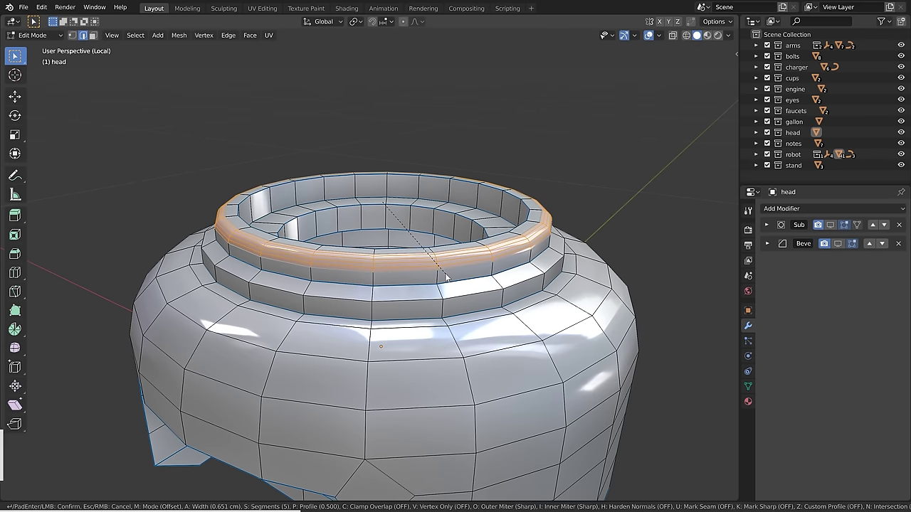
pyautogui.click(446, 278)
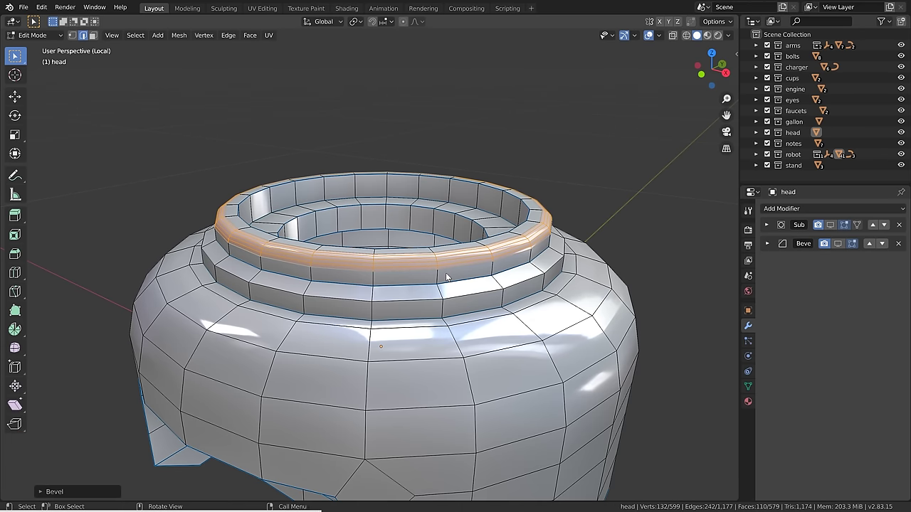
# Adjust the rim bevel to an offset of 0.86 cm, 6 segments and a profile of 0.101.
pyautogui.click(64, 492)
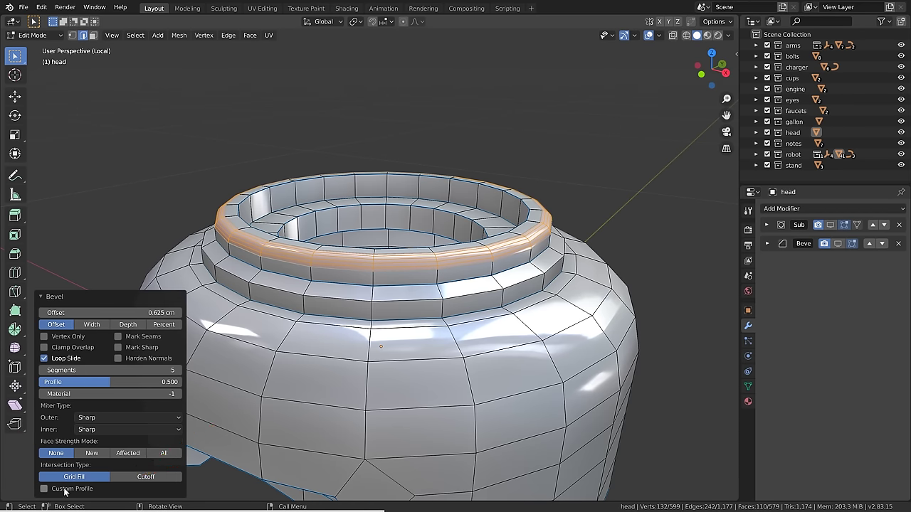
pyautogui.moveTo(107, 312); pyautogui.dragTo(149, 313)
pyautogui.click(178, 370)
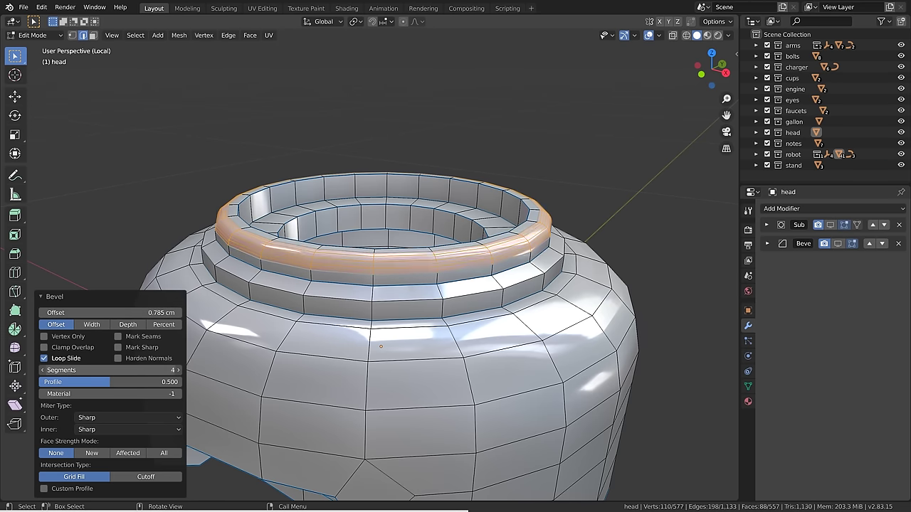
pyautogui.moveTo(106, 382); pyautogui.dragTo(54, 381)
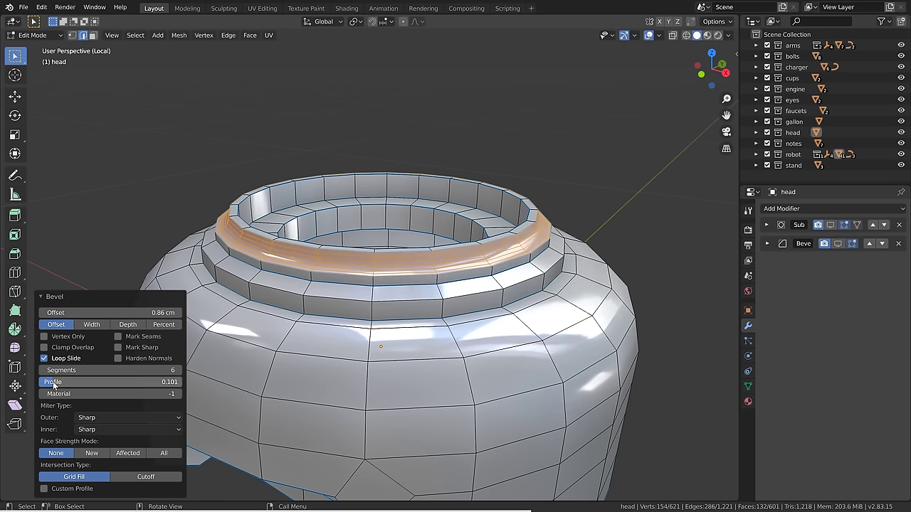
# Switch the rim bevel to vertices only with 1 segment, and triangulate the resulting selected faces.
pyautogui.click(45, 337)
pyautogui.moveTo(62, 370); pyautogui.dragTo(40, 370)
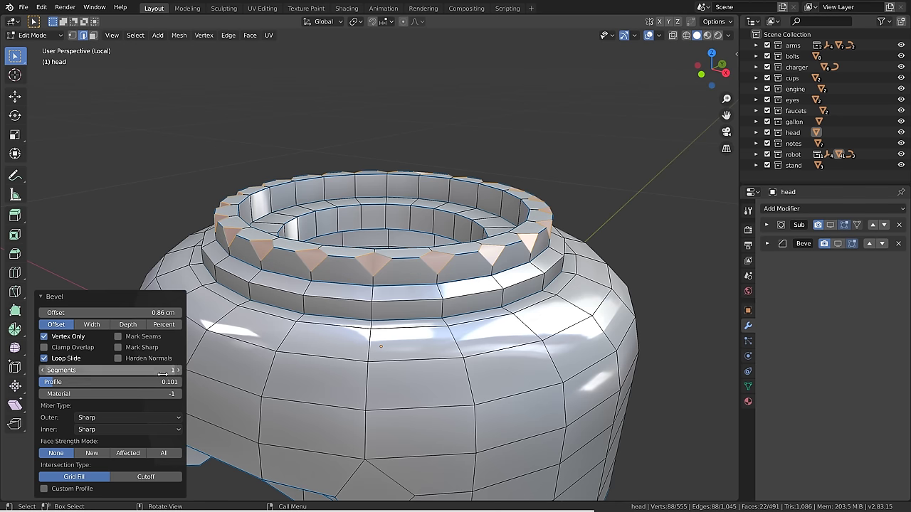
pyautogui.moveTo(393, 292); pyautogui.dragTo(478, 315, button='middle')
pyautogui.hotkey('ctrl', 't')
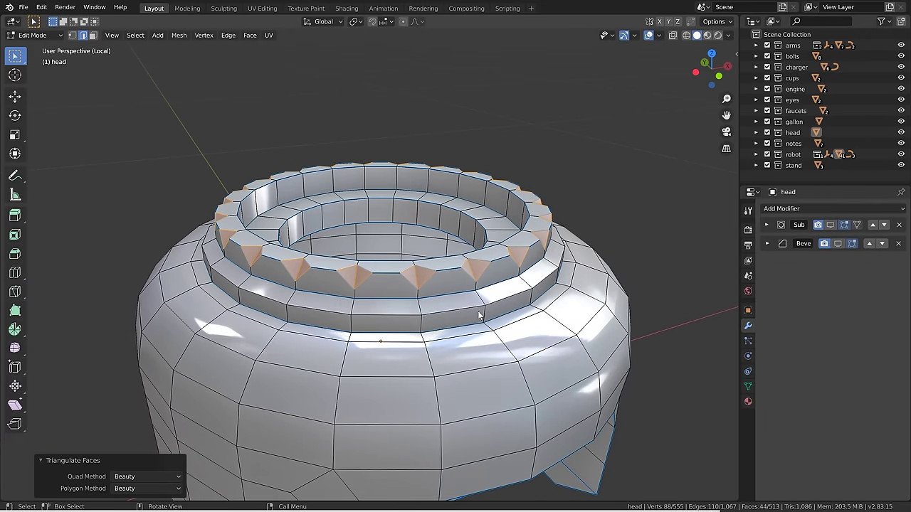
# Select vertices on the stepped ring below the head's rim and apply a vertex bevel to them.
pyautogui.press('1')
pyautogui.click(486, 307)
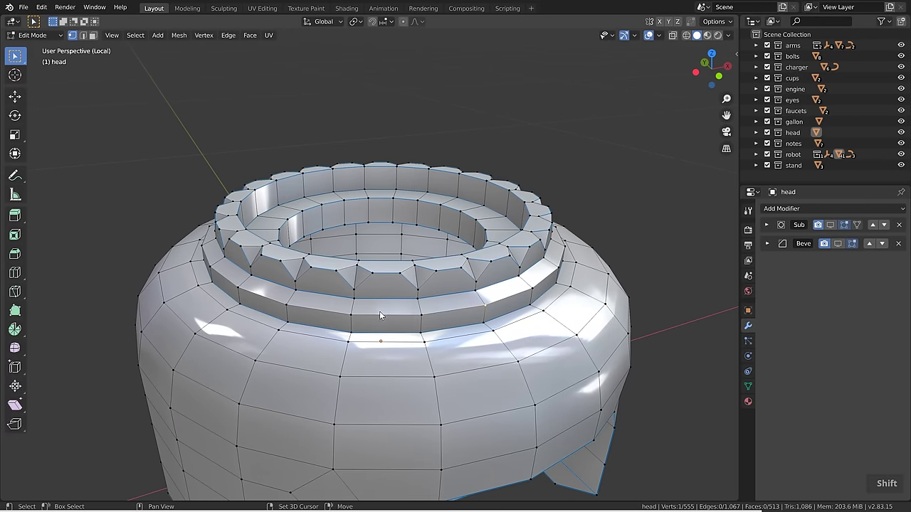
pyautogui.moveTo(422, 315); pyautogui.dragTo(456, 330, button='middle')
pyautogui.hotkey('ctrl', 'shift', 'b')
pyautogui.click(405, 331)
# Extrude the vertex-bevelled faces on the head's ring and leave Edit Mode.
pyautogui.press('e')
pyautogui.click(441, 333)
pyautogui.press('Tab')
pyautogui.scroll(-5, 441, 333)
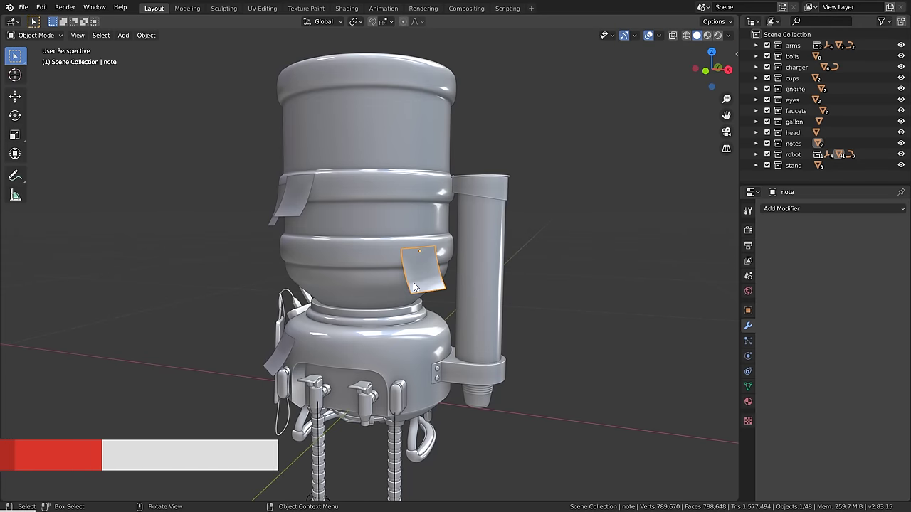
# In Edit Mode on the note attached to the gallon, solidify all its faces with a thickness of -0.51 cm.
pyautogui.scroll(5, 421, 274)
pyautogui.scroll(2, 420, 273)
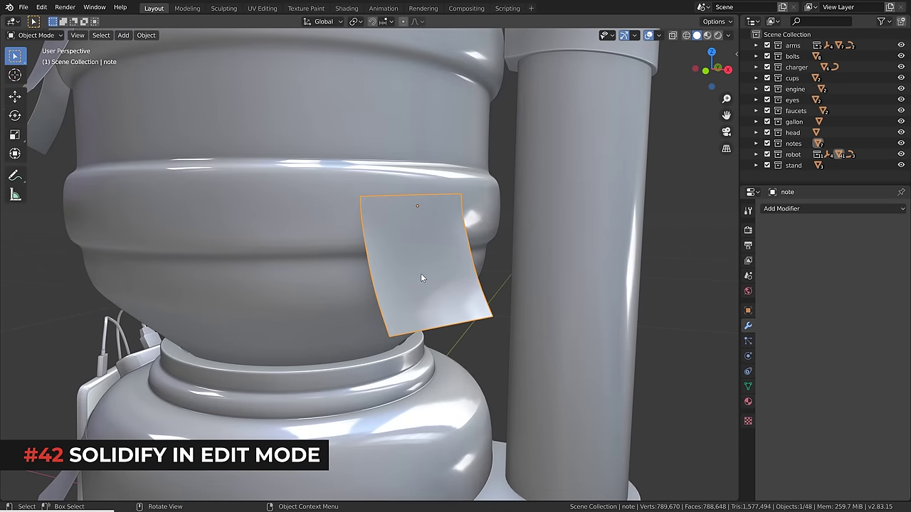
pyautogui.press('Tab')
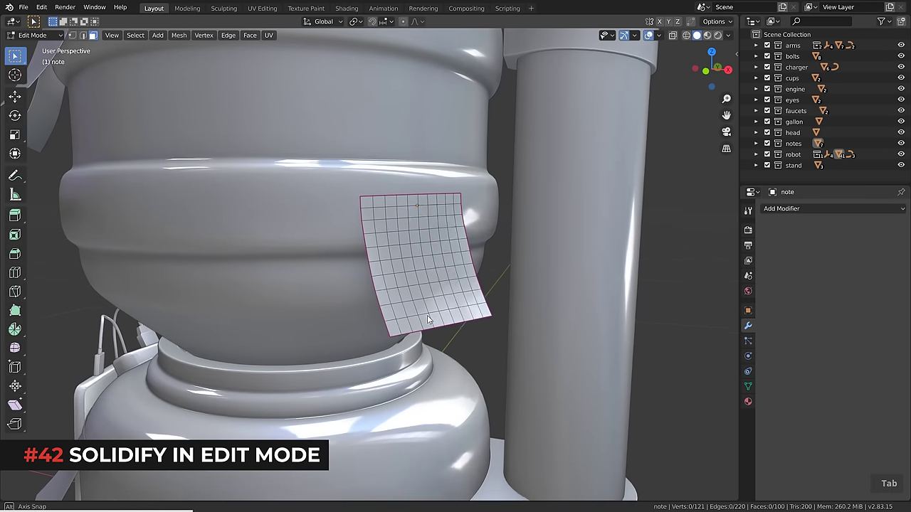
pyautogui.moveTo(469, 320); pyautogui.dragTo(441, 320, button='middle')
pyautogui.press('a')
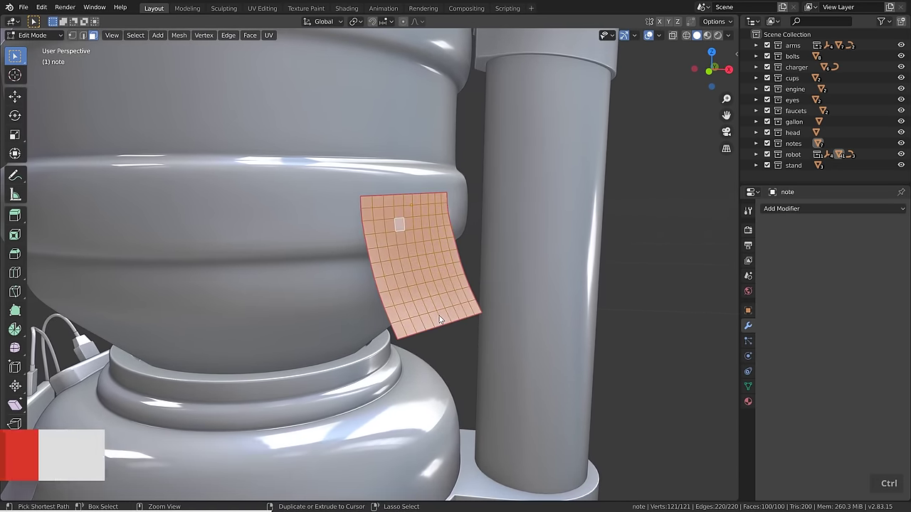
pyautogui.hotkey('ctrl', 'f')
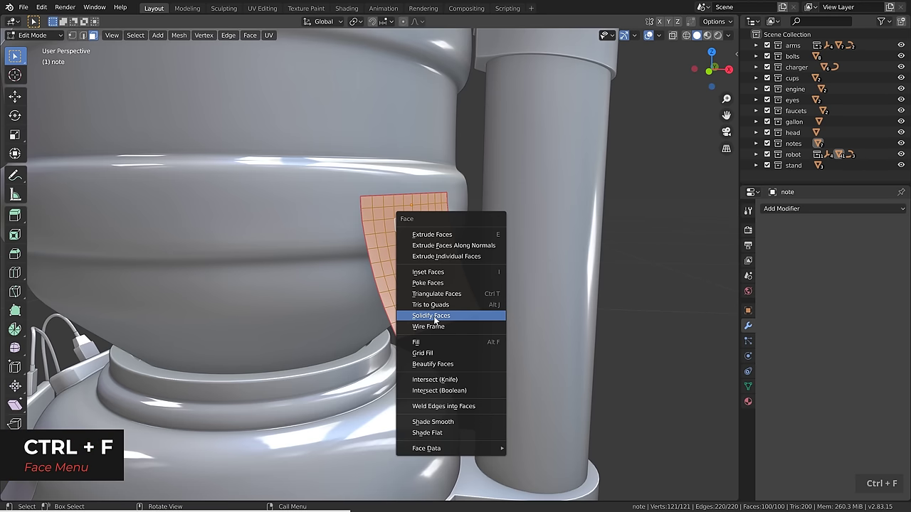
pyautogui.click(434, 317)
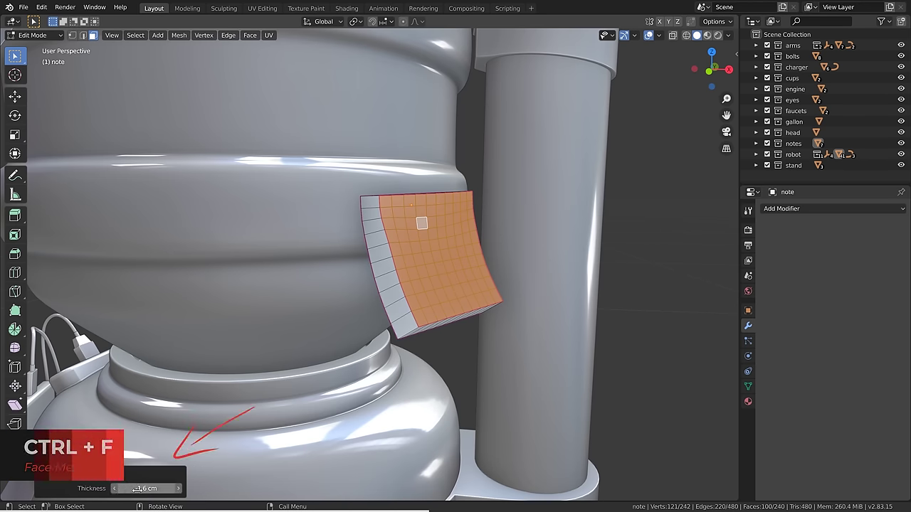
pyautogui.moveTo(146, 488)
pyautogui.keyDown('shift'); pyautogui.mouseDown()
pyautogui.moveTo(171, 488)
pyautogui.moveTo(153, 488)
pyautogui.mouseUp(); pyautogui.keyUp('shift')
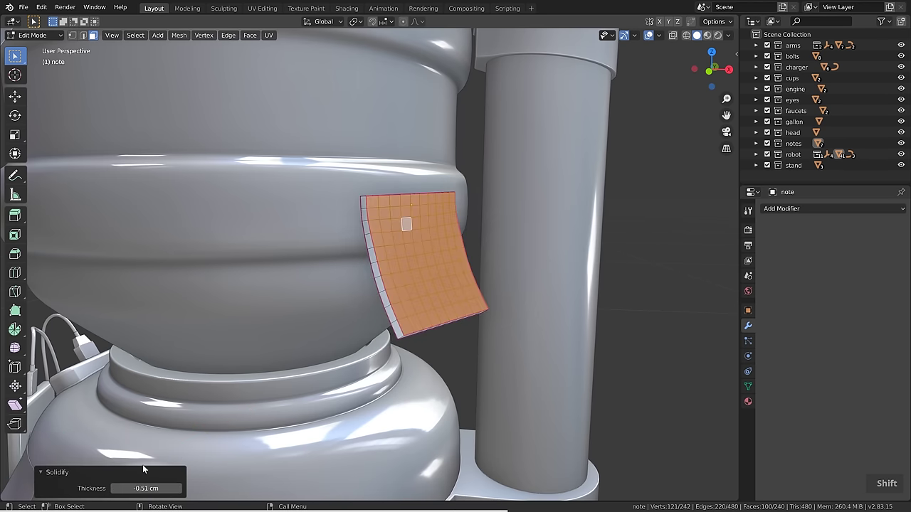
# Recalculate the normals of the whole thickened note to face outside, and leave Edit Mode.
pyautogui.press('a')
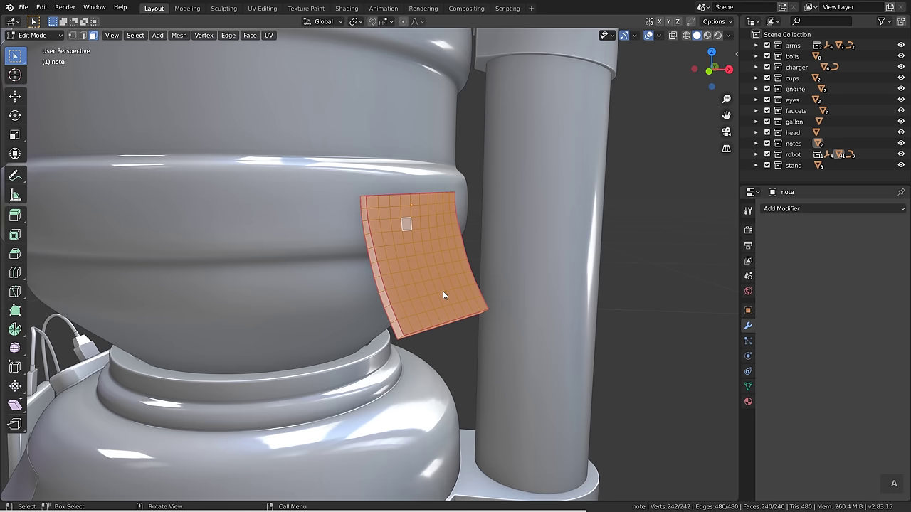
pyautogui.hotkey('shift', 'n')
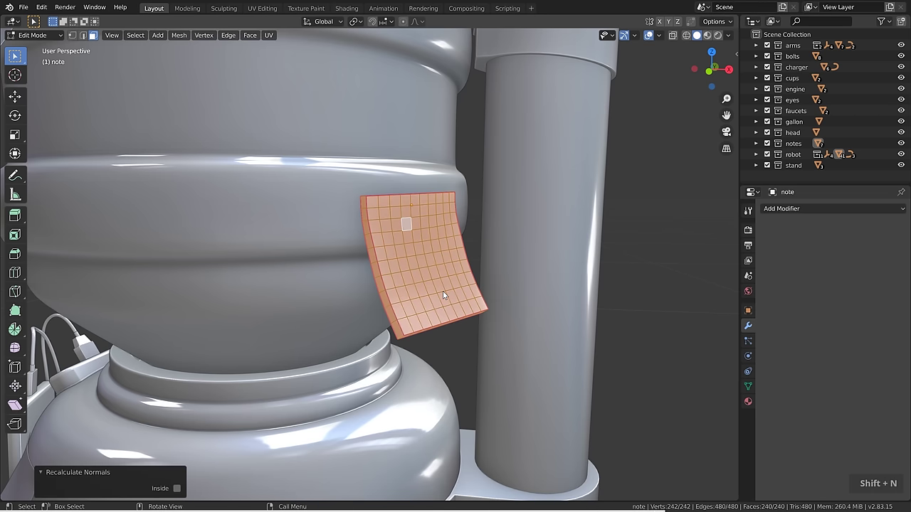
pyautogui.press('Tab')
pyautogui.moveTo(441, 291); pyautogui.dragTo(458, 313, button='middle')
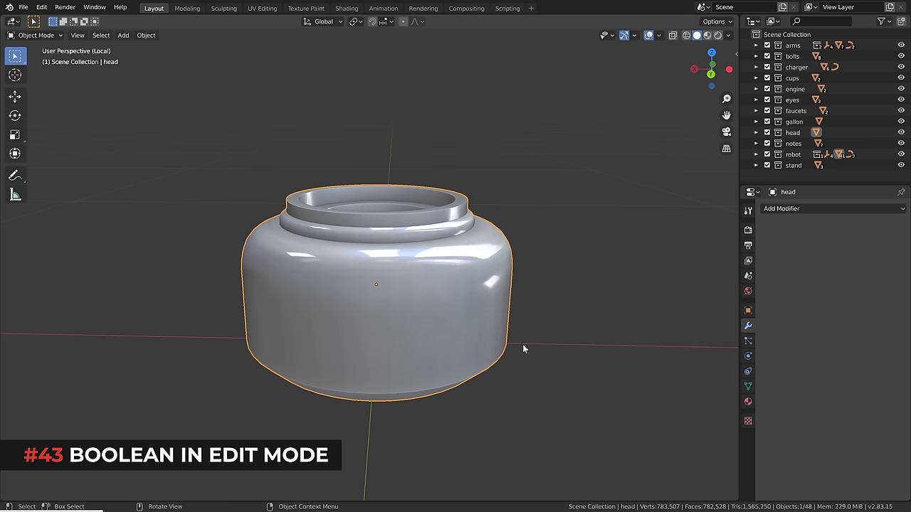
# Enter Edit Mode on the head mesh, add a cube inside it and scale the cube.
pyautogui.moveTo(474, 360); pyautogui.dragTo(430, 361, button='middle')
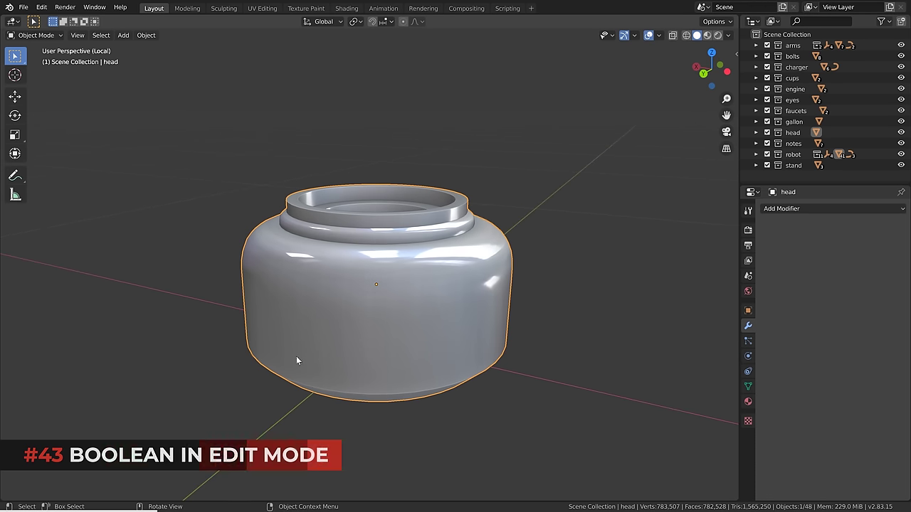
pyautogui.press('Tab')
pyautogui.keyDown('shift'); pyautogui.moveTo(370, 333); pyautogui.dragTo(397, 316, button='middle'); pyautogui.keyUp('shift')
pyautogui.hotkey('shift', 'a')
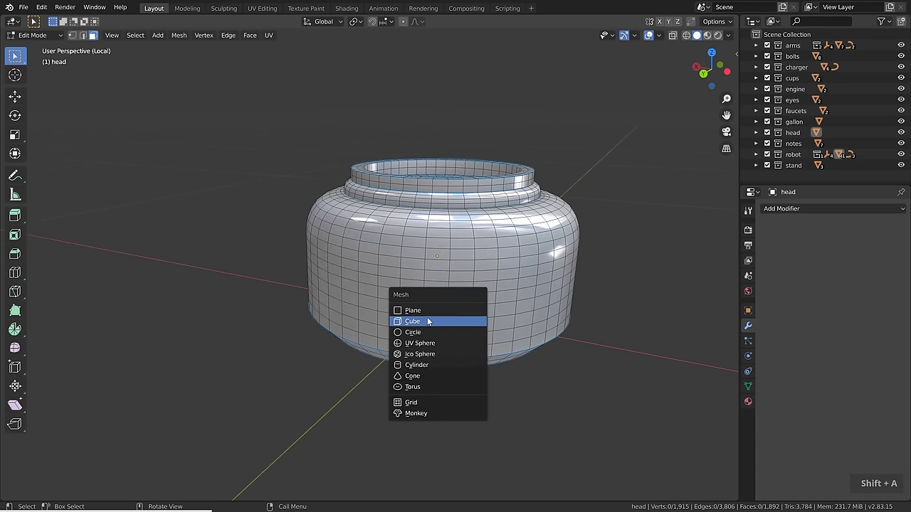
pyautogui.click(427, 321)
pyautogui.press('s')
pyautogui.click(445, 321)
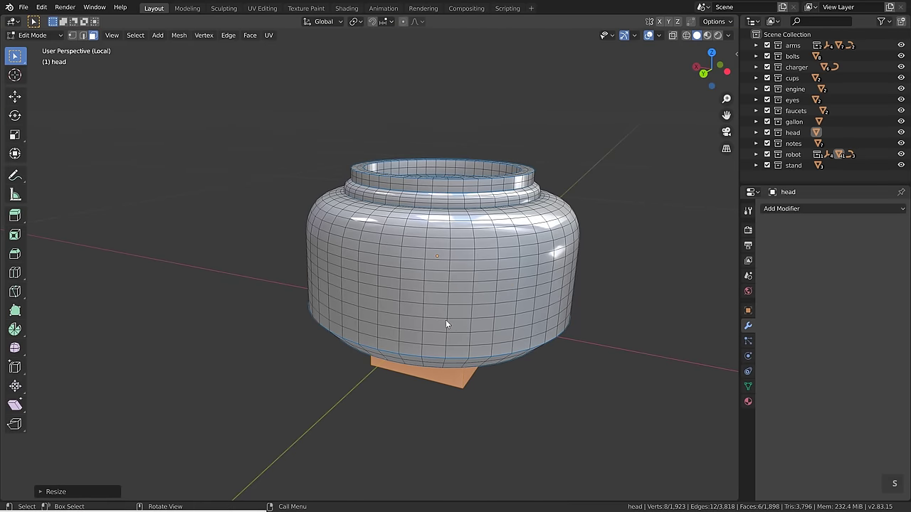
# Move the cube along Y until it protrudes from the head's side, and raise it along Z into the body.
pyautogui.press('g')
pyautogui.press('y')
pyautogui.click(389, 359)
pyautogui.press('g')
pyautogui.press('z')
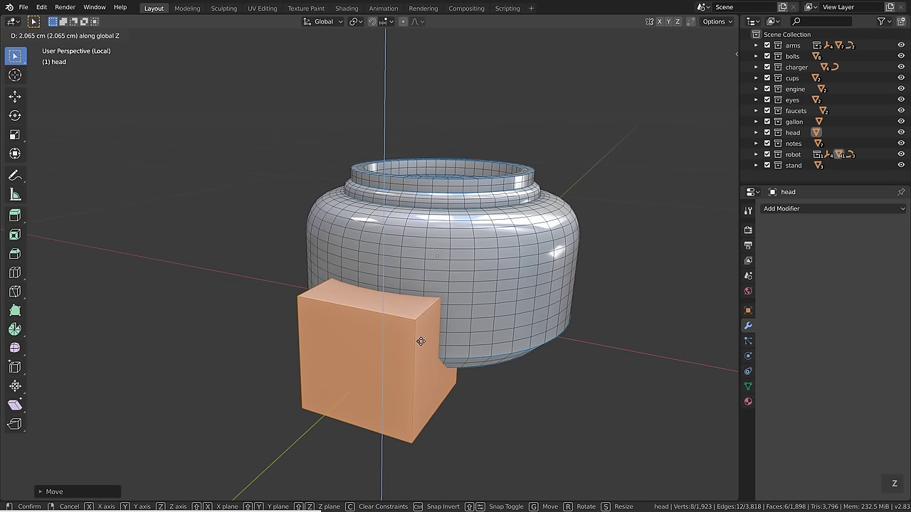
pyautogui.click(420, 342)
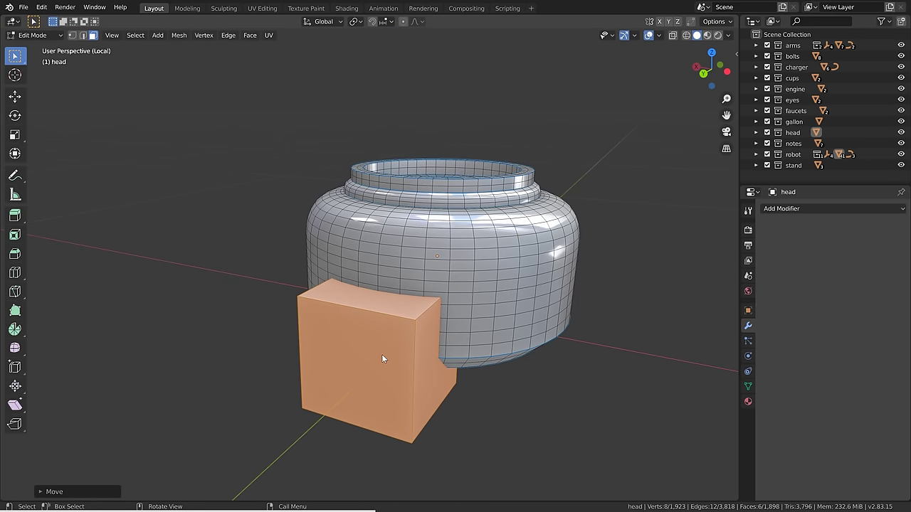
# Select only the cube's linked geometry and cut it out of the head with Intersect (Boolean) using Difference.
pyautogui.press('a')
pyautogui.press('a')
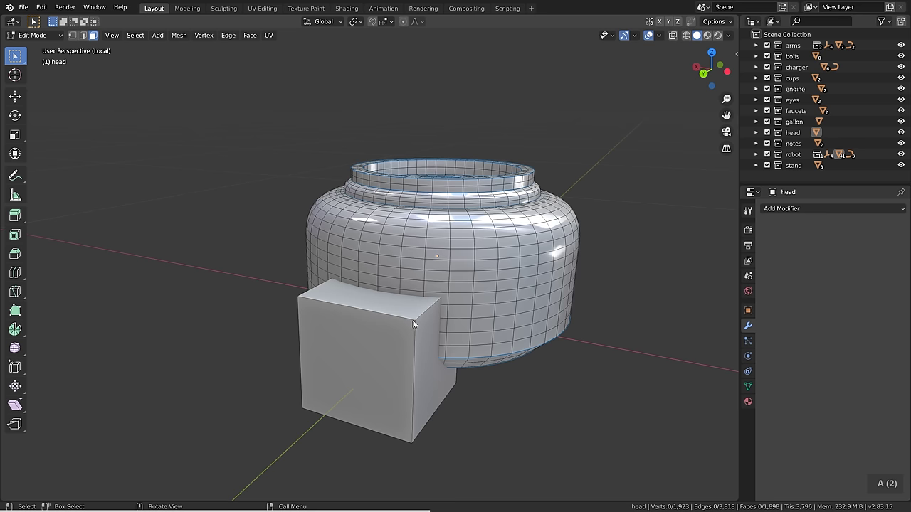
pyautogui.press('l')
pyautogui.moveTo(407, 334)
pyautogui.mouseDown(button='middle')
pyautogui.moveTo(457, 336)
pyautogui.moveTo(494, 286)
pyautogui.moveTo(433, 314)
pyautogui.moveTo(404, 350)
pyautogui.mouseUp(button='middle')
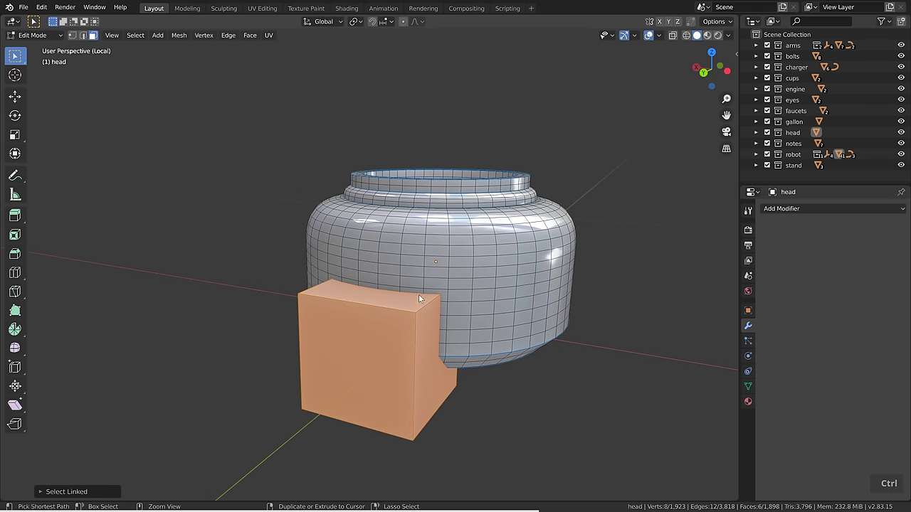
pyautogui.hotkey('ctrl', 'f')
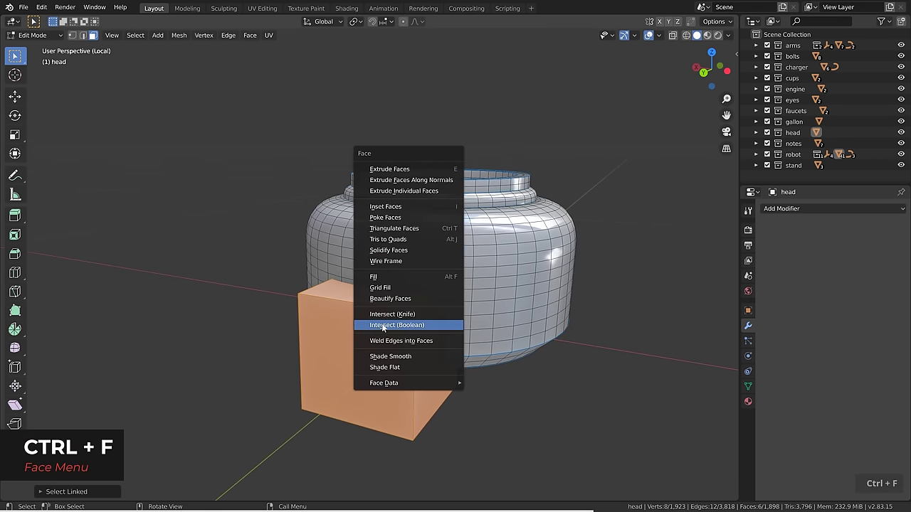
pyautogui.click(409, 325)
pyautogui.moveTo(408, 322); pyautogui.dragTo(372, 331, button='middle')
pyautogui.click(75, 492)
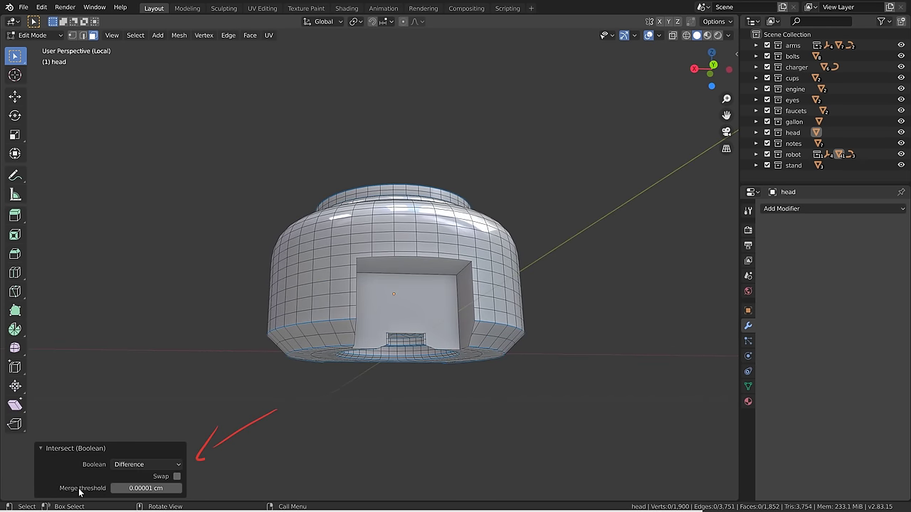
# Change the Boolean operation between the cube and head to Intersect, and finally to Union.
pyautogui.click(128, 467)
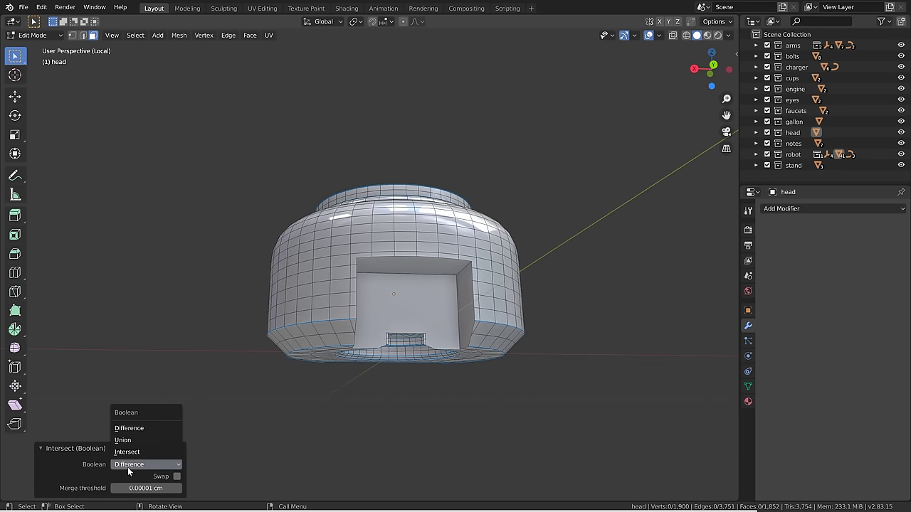
pyautogui.click(137, 452)
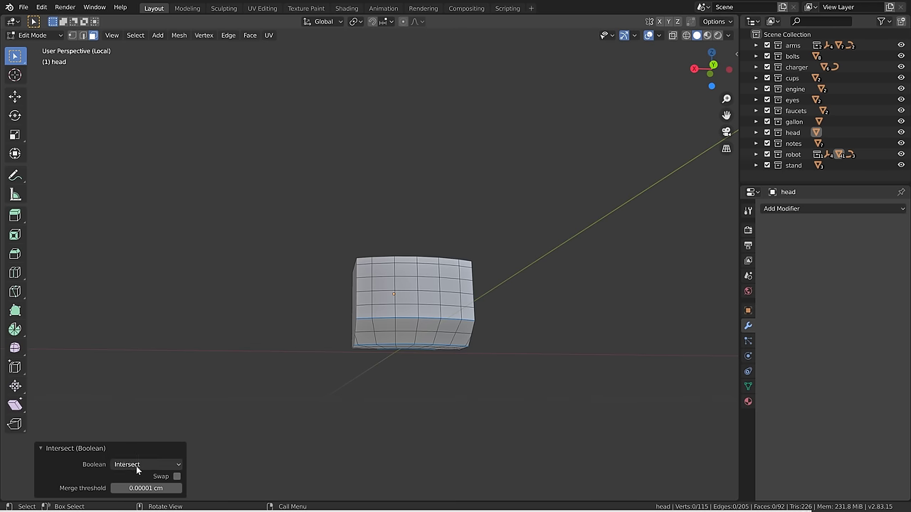
pyautogui.click(136, 466)
pyautogui.click(136, 440)
pyautogui.moveTo(333, 352); pyautogui.dragTo(427, 337, button='middle')
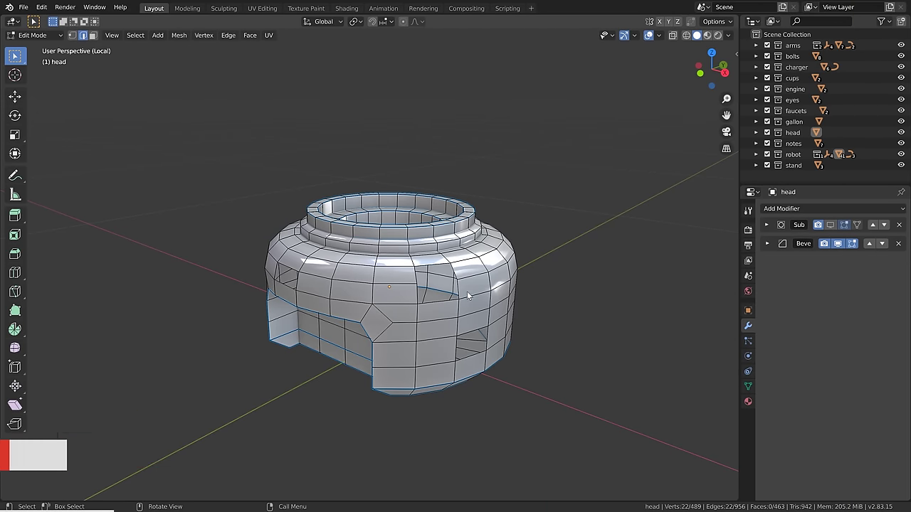
# Try filling the head's holes with the whole mesh selected, and undo the fill.
pyautogui.moveTo(549, 267); pyautogui.dragTo(515, 321, button='middle')
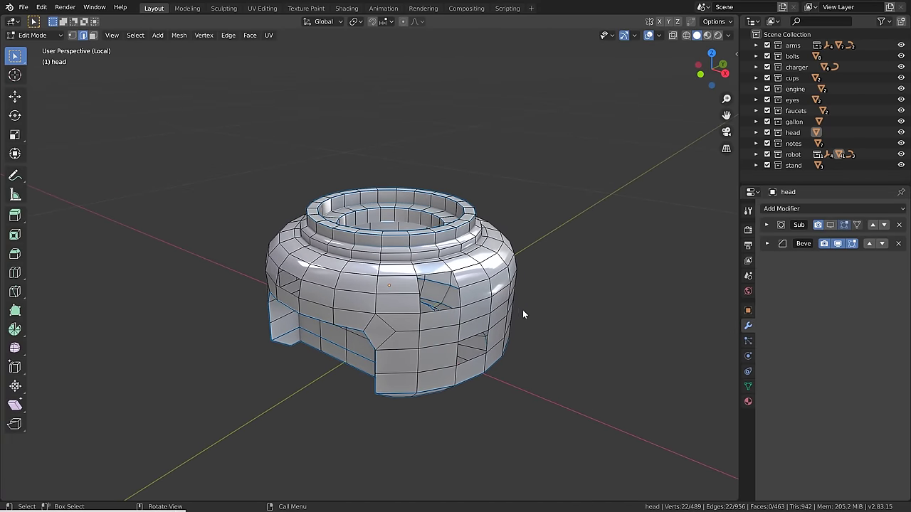
pyautogui.press('a')
pyautogui.press('f')
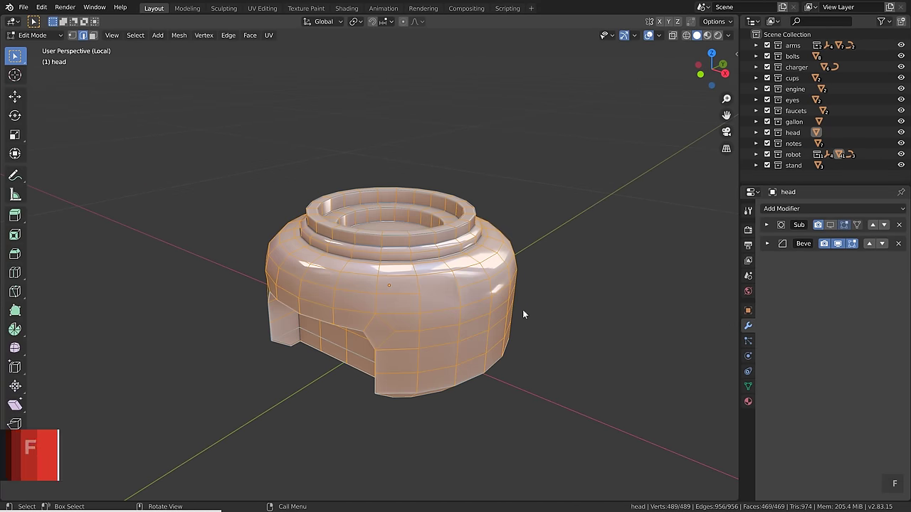
pyautogui.moveTo(522, 313); pyautogui.dragTo(492, 309, button='middle')
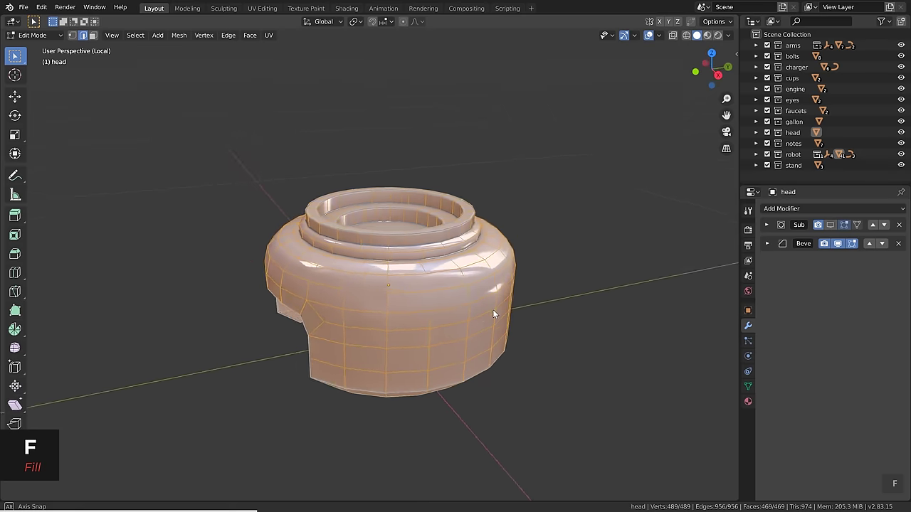
pyautogui.scroll(5, 417, 297)
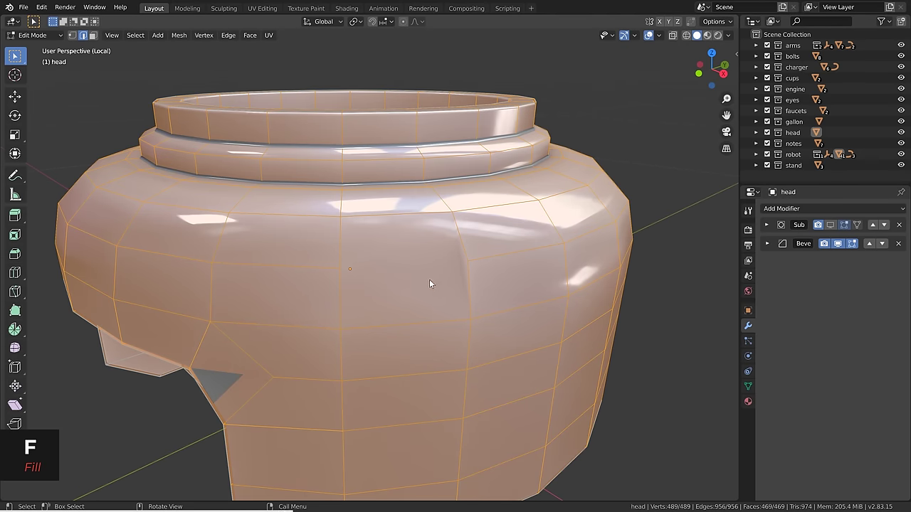
pyautogui.scroll(-5, 429, 281)
pyautogui.hotkey('ctrl', 'z')
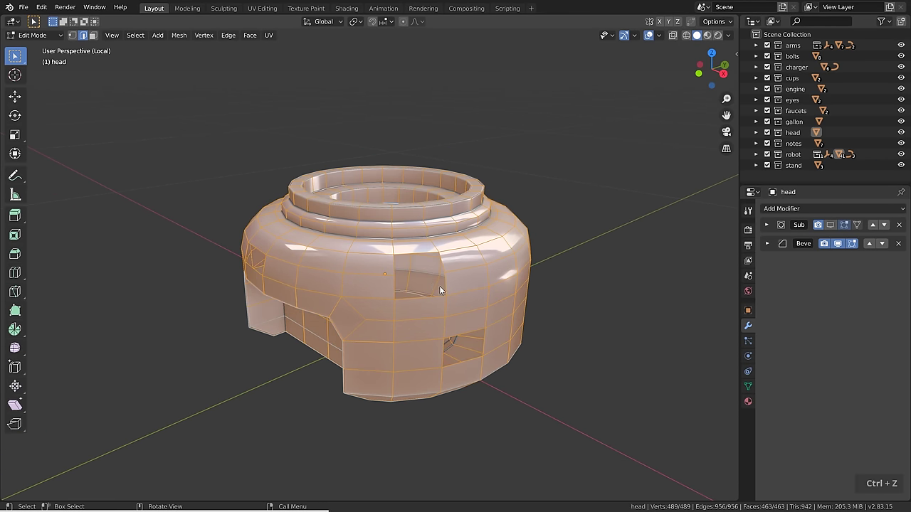
# Clear the selection, select all non-manifold edges of the head and fill the holes with faces.
pyautogui.moveTo(440, 290); pyautogui.dragTo(450, 261, button='middle')
pyautogui.press('a')
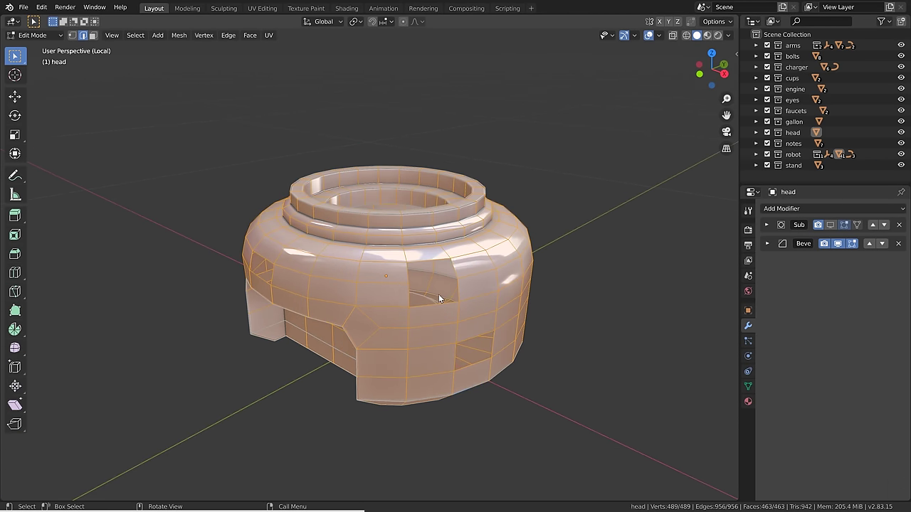
pyautogui.hotkey('alt', 'a')
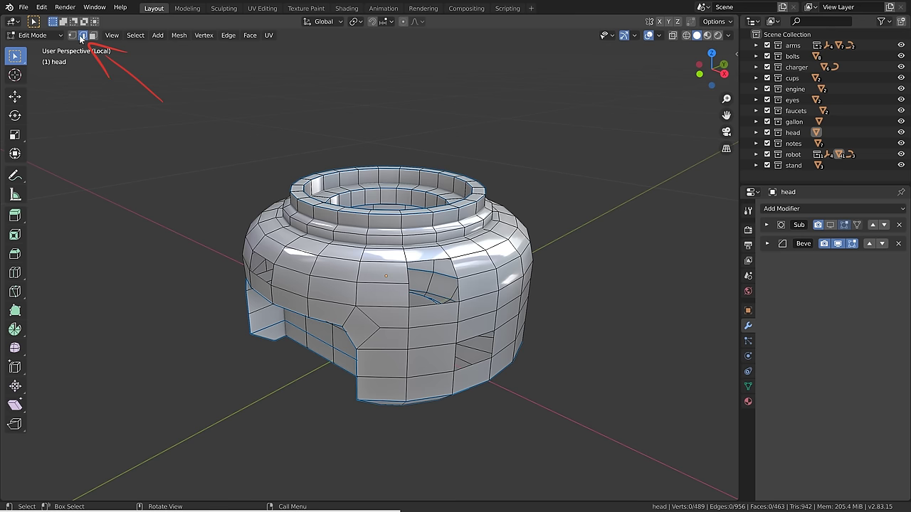
pyautogui.click(133, 35)
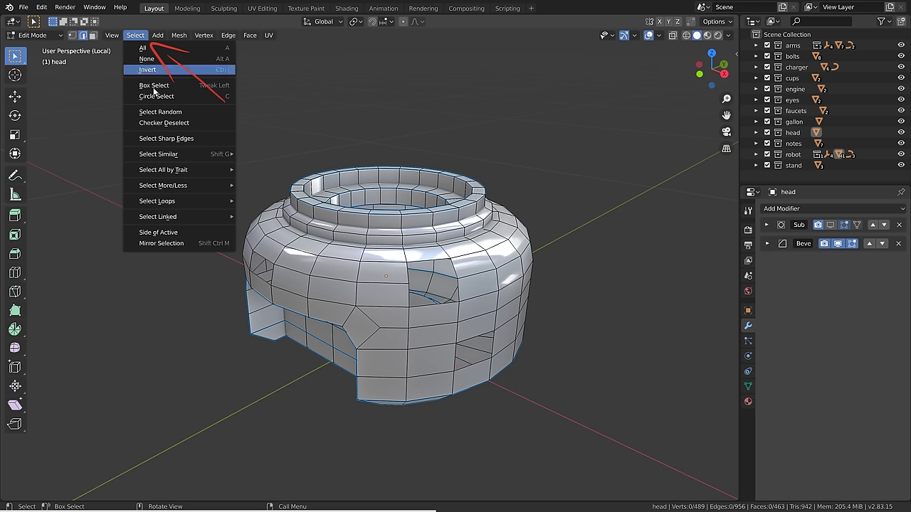
pyautogui.moveTo(165, 169)
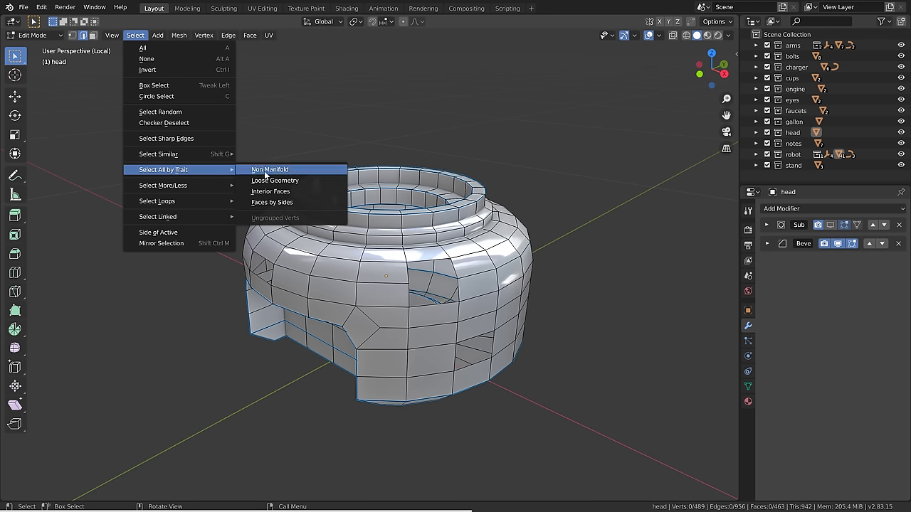
pyautogui.click(266, 170)
pyautogui.moveTo(398, 235); pyautogui.dragTo(490, 230, button='middle')
pyautogui.press('f')
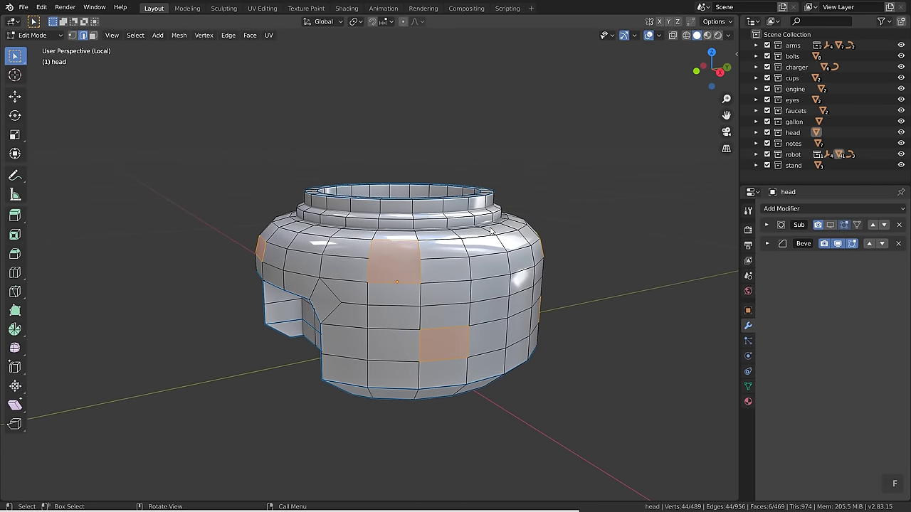
# Triangulate the newly filled faces on the head and convert the triangles to quads.
pyautogui.hotkey('ctrl', 't')
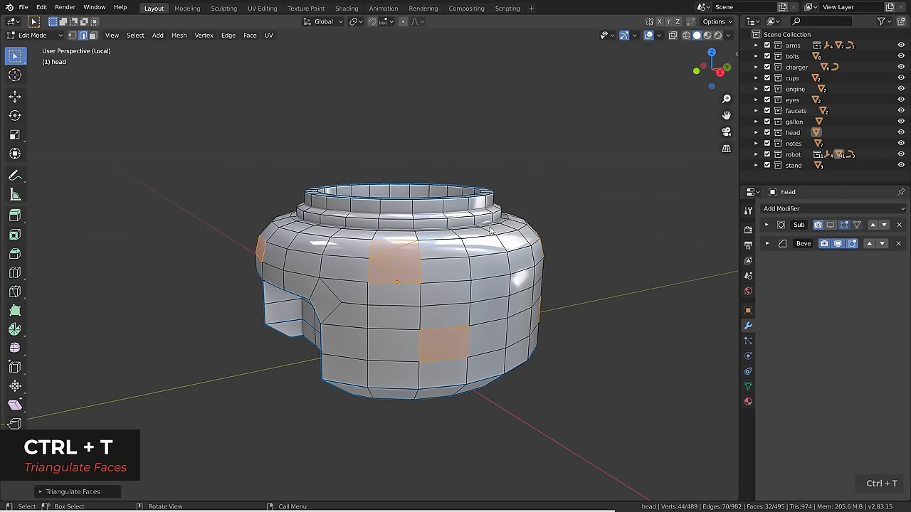
pyautogui.press('alt')
pyautogui.hotkey('alt', 'j')
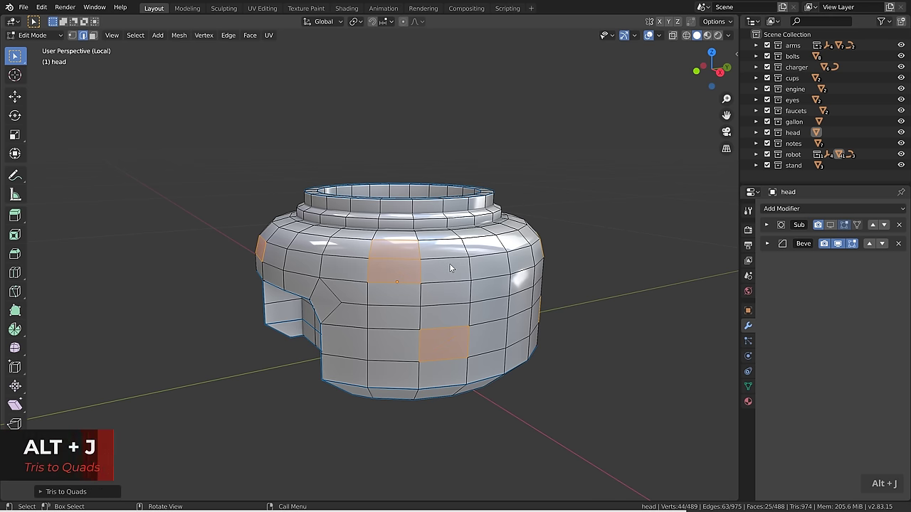
pyautogui.moveTo(427, 247); pyautogui.dragTo(451, 316, button='middle')
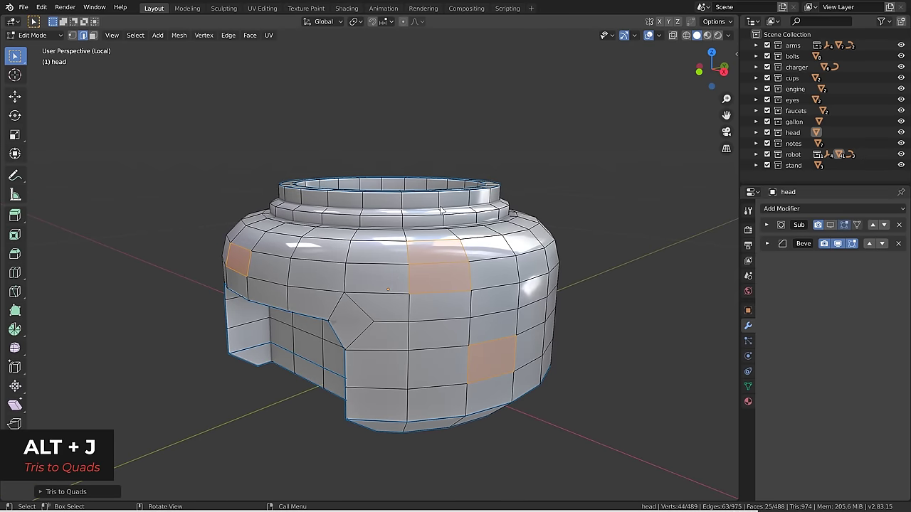
# Delete the faces closing the head's top opening and select the opening's boundary loop in vertex mode.
pyautogui.moveTo(428, 282); pyautogui.dragTo(378, 156, button='middle')
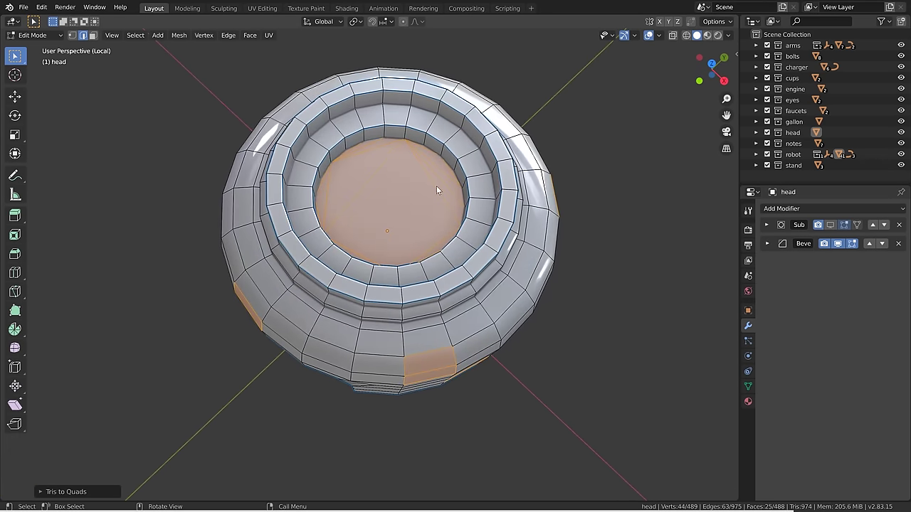
pyautogui.press('ctrl+KP_Subtract')
pyautogui.moveTo(393, 249); pyautogui.dragTo(414, 215, button='middle')
pyautogui.press('x')
pyautogui.click(413, 215)
pyautogui.press('1')
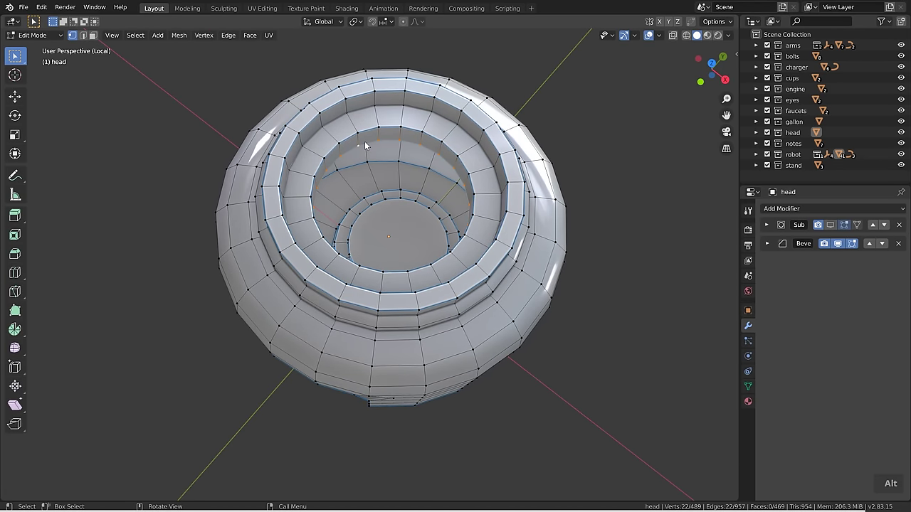
pyautogui.hotkey('ctrl', 'f')
pyautogui.click(366, 146)
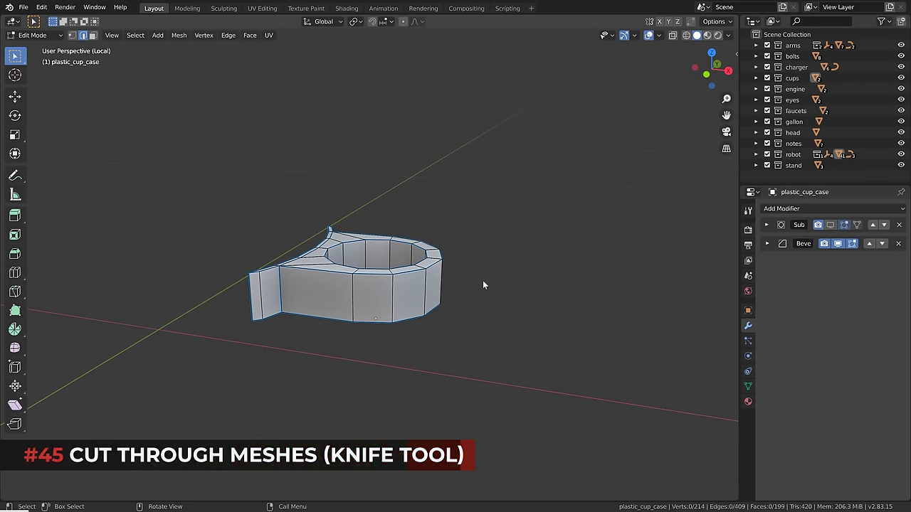
# Try a closed, roughly four-sided Knife cut on the outer side of the plastic cup case, and undo it.
pyautogui.press('k')
pyautogui.click(315, 285)
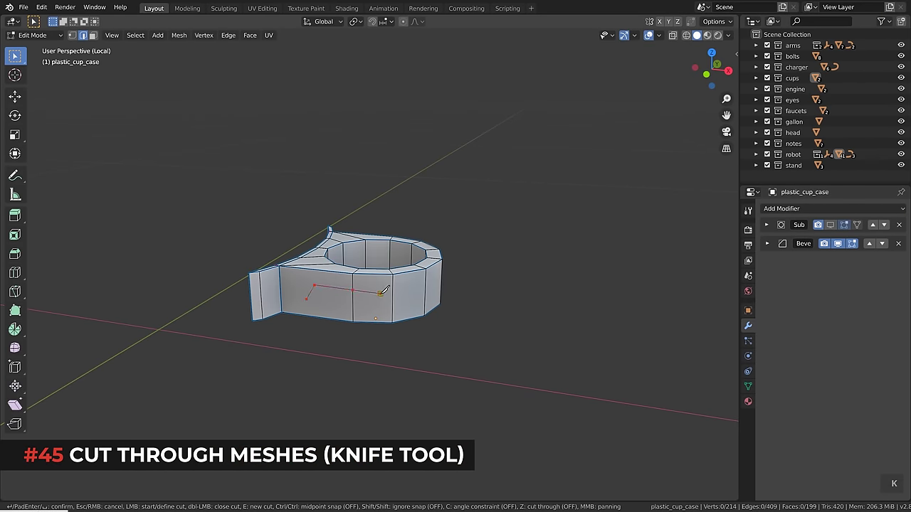
pyautogui.click(381, 293)
pyautogui.click(309, 299)
pyautogui.press('Return')
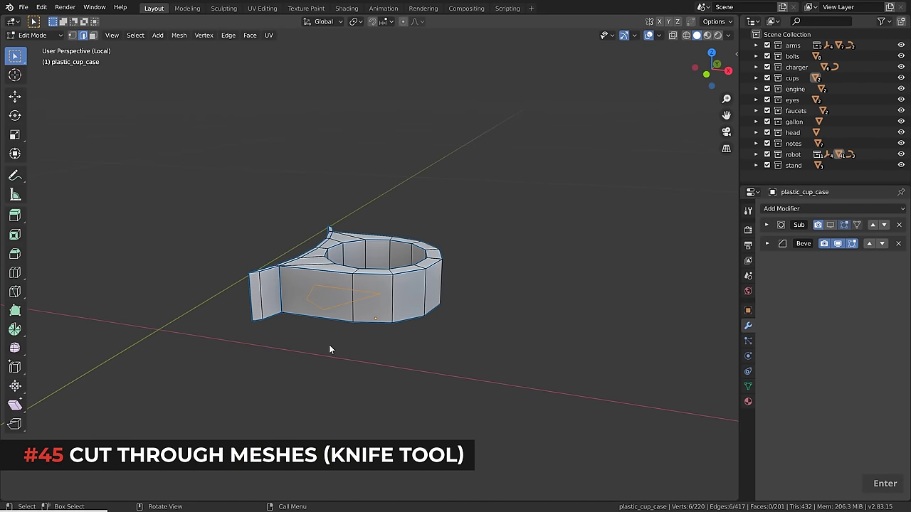
pyautogui.moveTo(426, 277)
pyautogui.mouseDown(button='middle')
pyautogui.moveTo(284, 305)
pyautogui.moveTo(289, 291)
pyautogui.moveTo(362, 263)
pyautogui.moveTo(436, 264)
pyautogui.mouseUp(button='middle')
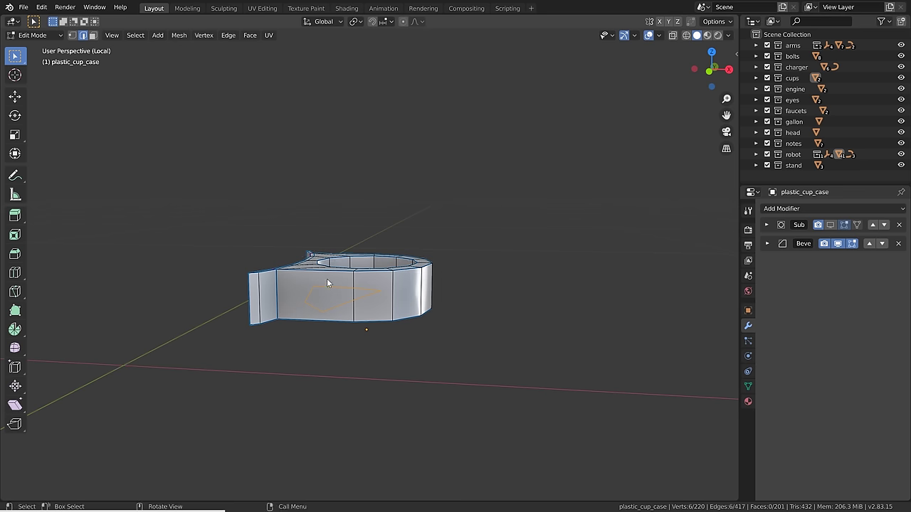
pyautogui.hotkey('ctrl', 'z')
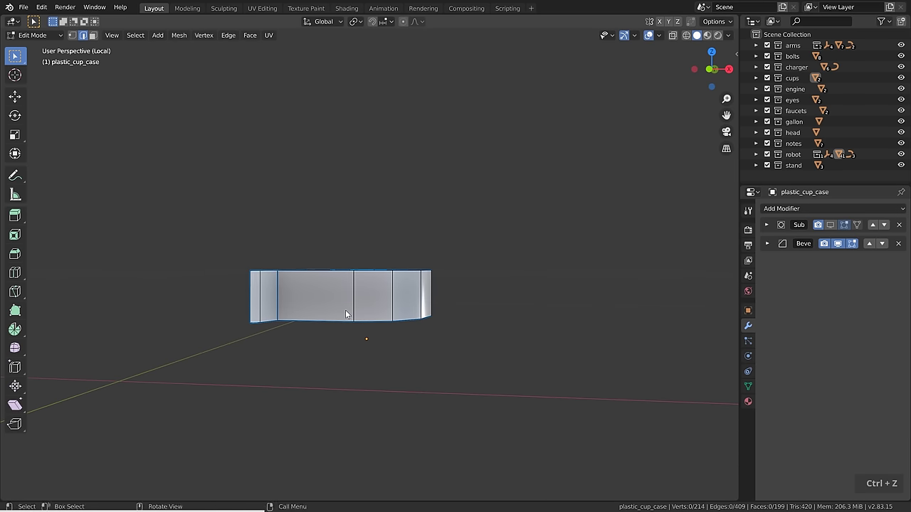
# From the front view, make three separate vertical Knife cuts through the plastic cup case with cut through and angle constraint on.
pyautogui.press('1')
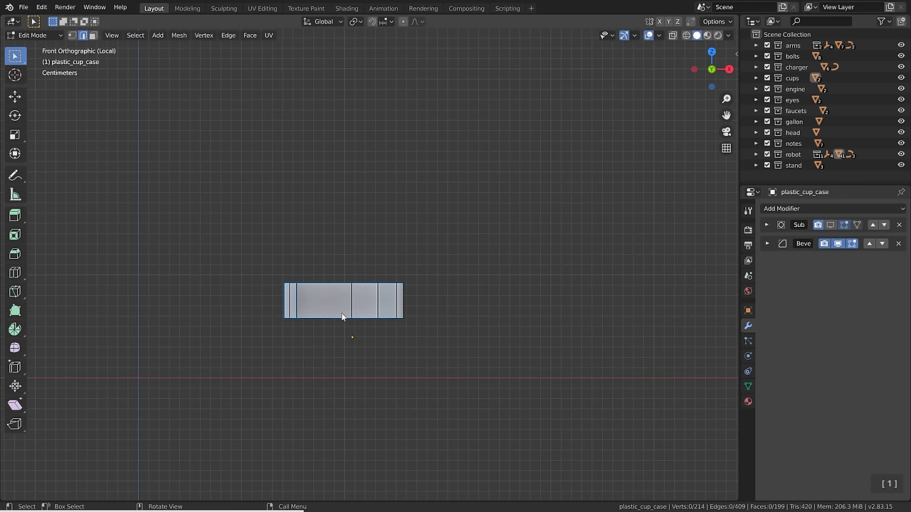
pyautogui.press('k')
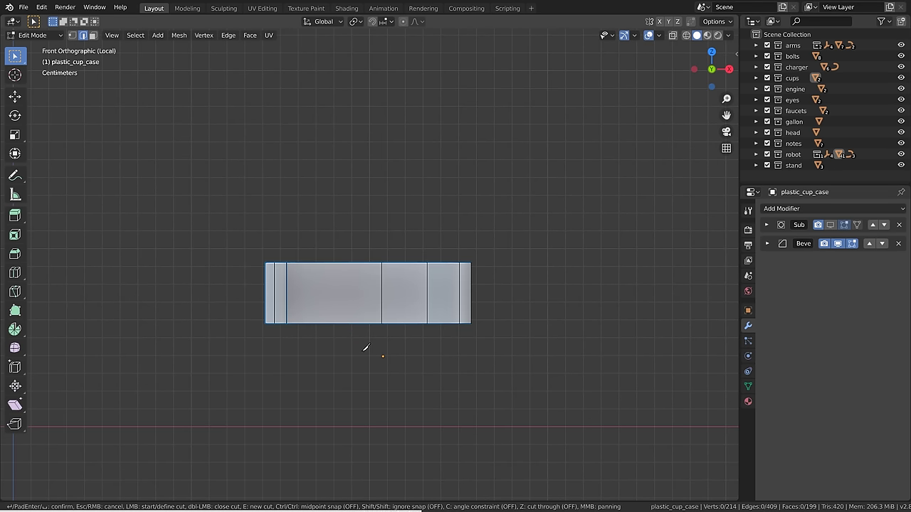
pyautogui.press('z')
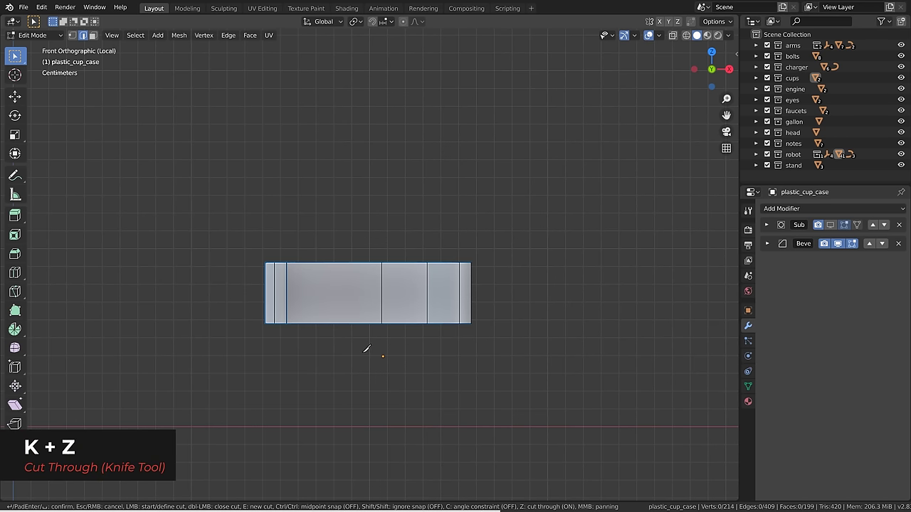
pyautogui.press('c')
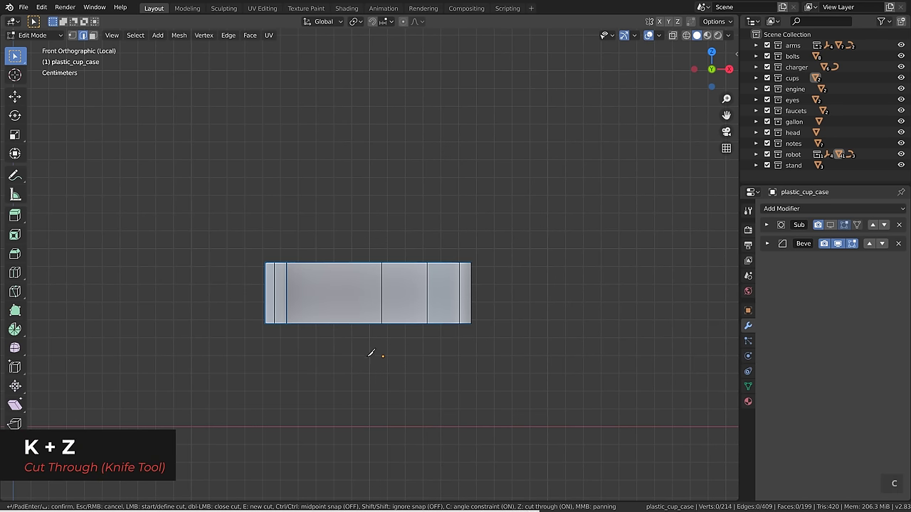
pyautogui.click(363, 372)
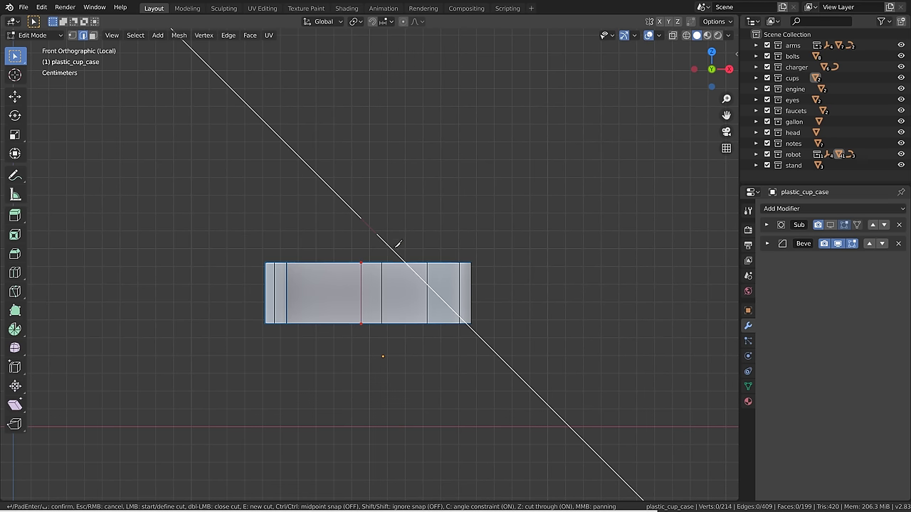
pyautogui.press('e')
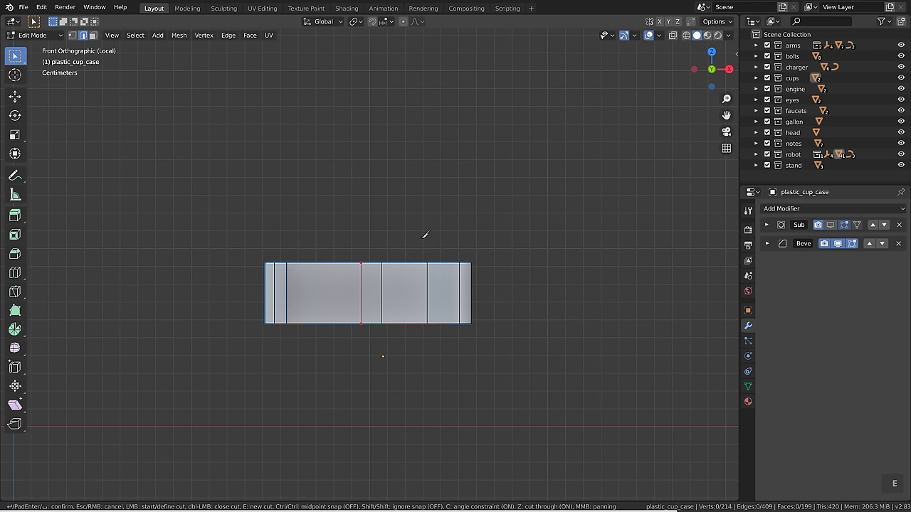
pyautogui.click(404, 350)
pyautogui.press('e')
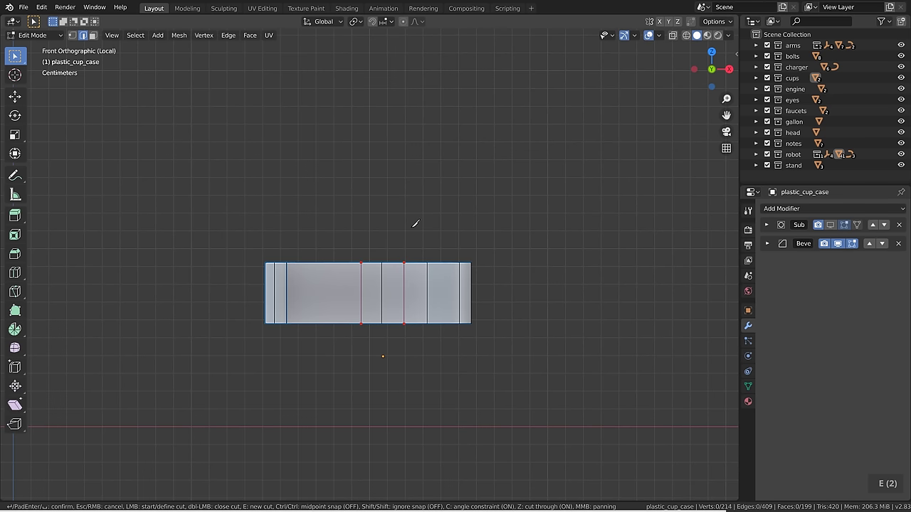
pyautogui.click(437, 348)
# Add a horizontal Knife cut across the cup case at about mid-height and confirm all the cuts.
pyautogui.press('e')
pyautogui.click(526, 288)
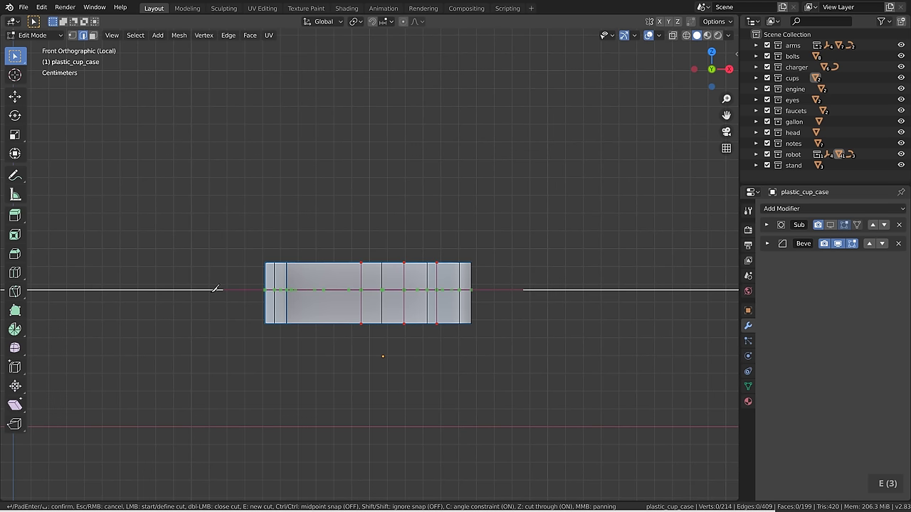
pyautogui.click(202, 290)
pyautogui.press('Return')
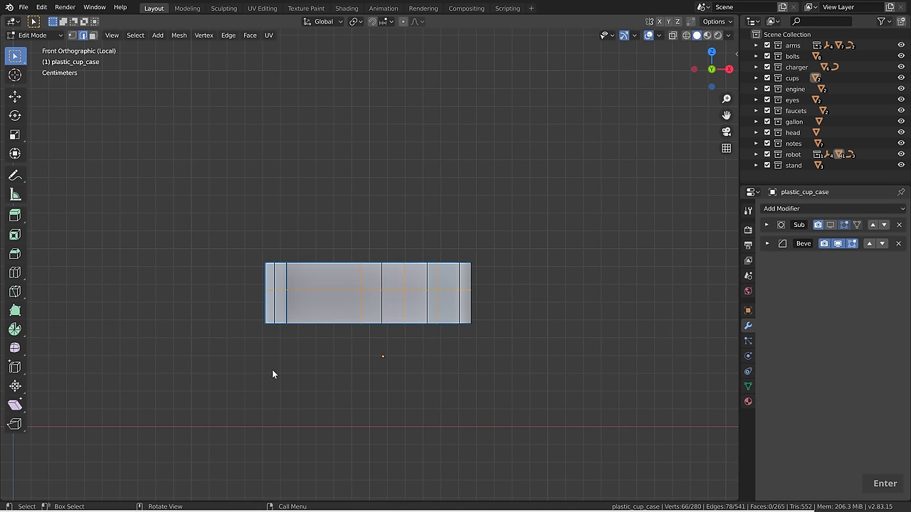
pyautogui.moveTo(503, 242); pyautogui.dragTo(458, 281, button='middle')
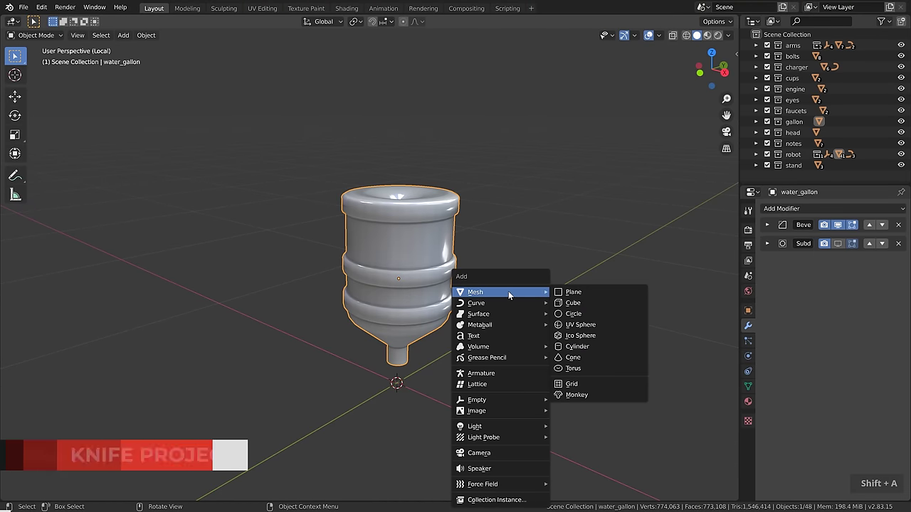
# Add a mesh circle with 8 vertices and a 5 cm radius.
pyautogui.click(580, 316)
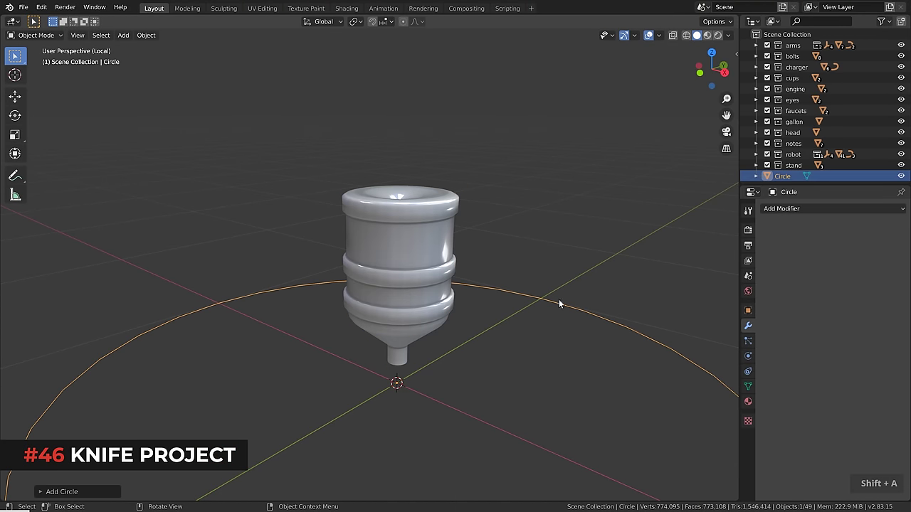
pyautogui.click(58, 491)
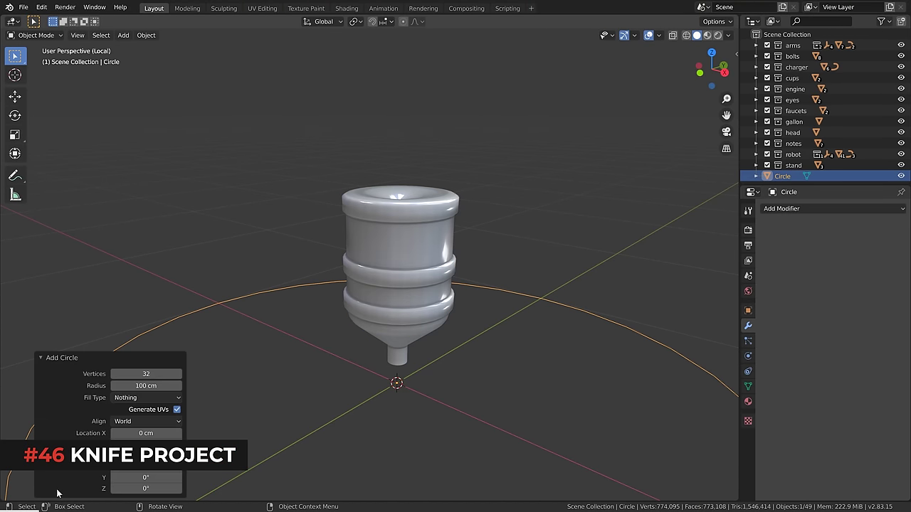
pyautogui.click(146, 374)
pyautogui.write('8')
pyautogui.click(144, 385)
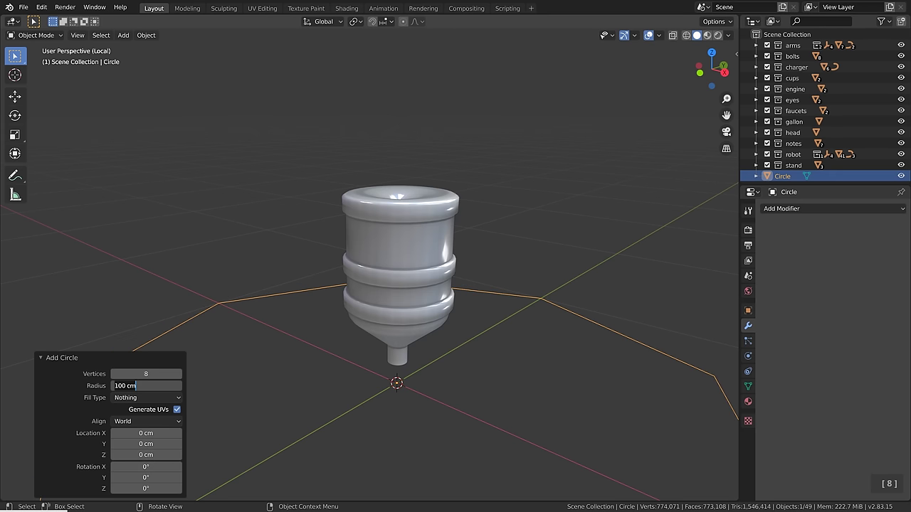
pyautogui.write('5')
pyautogui.press('Return')
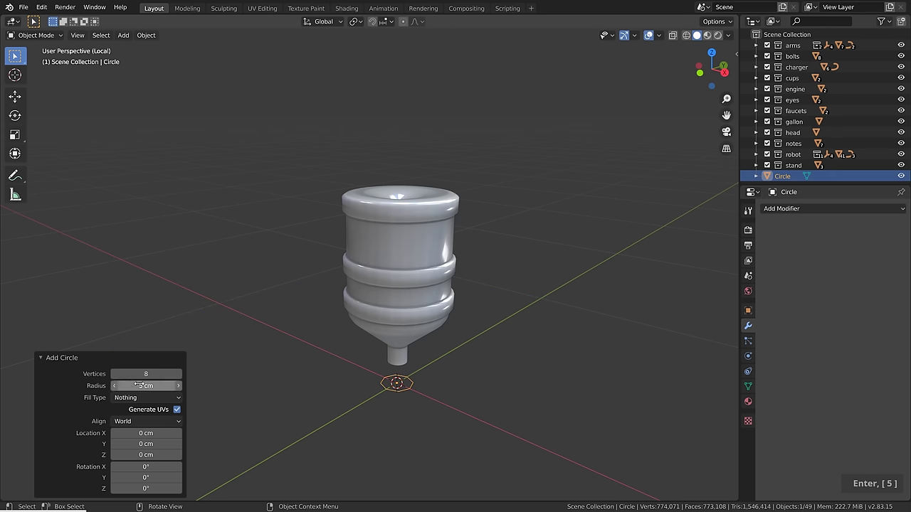
# In the right view, move the circle in front of the water gallon's upper body and rotate it -90° to stand upright.
pyautogui.press('KP_3')
pyautogui.press('g')
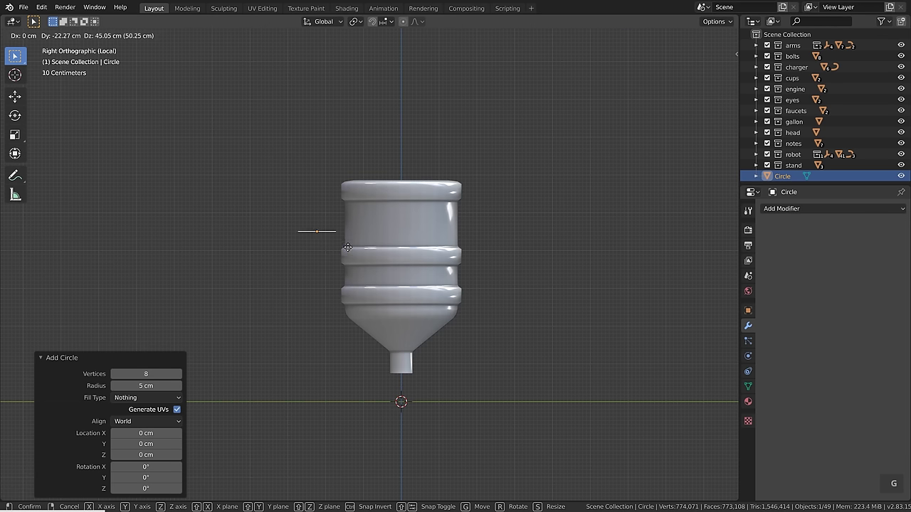
pyautogui.click(346, 240)
pyautogui.press('r')
pyautogui.press('ctrl')
pyautogui.click(362, 203)
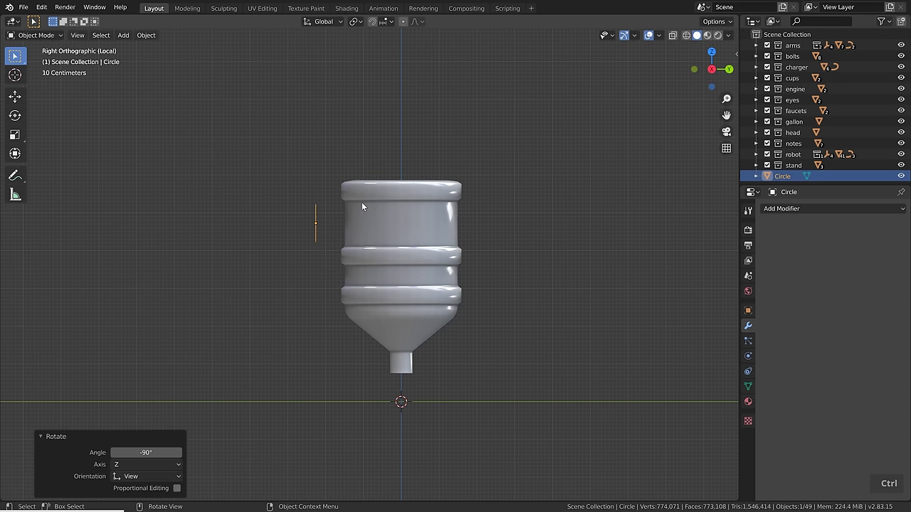
# Select the circle and the water gallon, enter Edit Mode and knife-project the circle onto the gallon from the front view.
pyautogui.press('KP_1')
pyautogui.scroll(5, 313, 220)
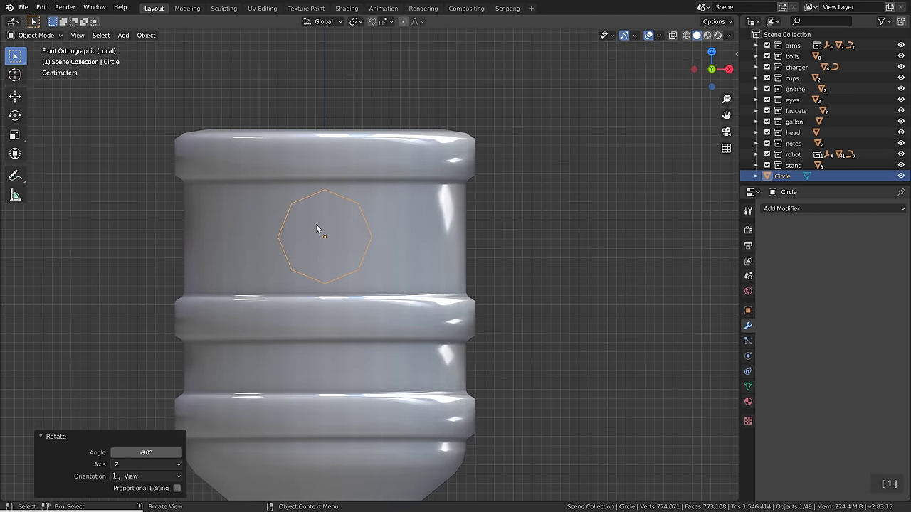
pyautogui.keyDown('shift'); pyautogui.moveTo(370, 273); pyautogui.dragTo(412, 299, button='middle'); pyautogui.keyUp('shift')
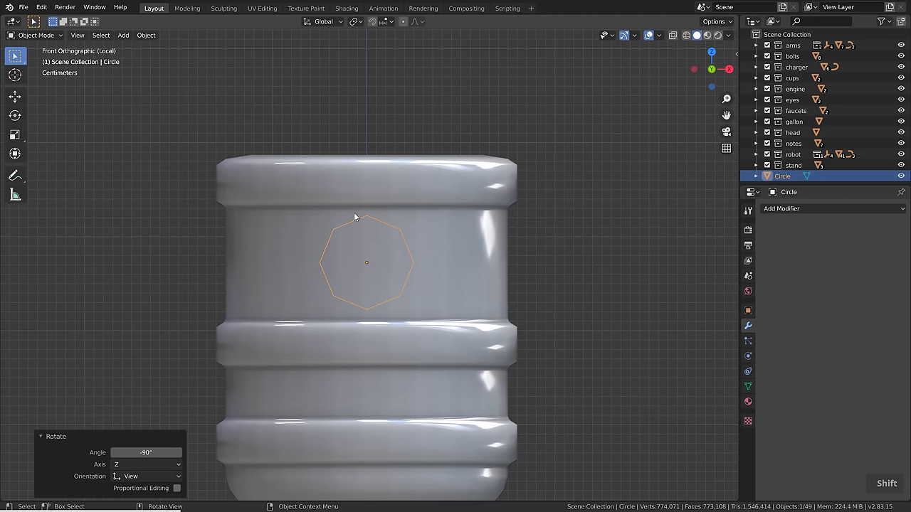
pyautogui.keyDown('shift'); pyautogui.click(418, 191); pyautogui.keyUp('shift')
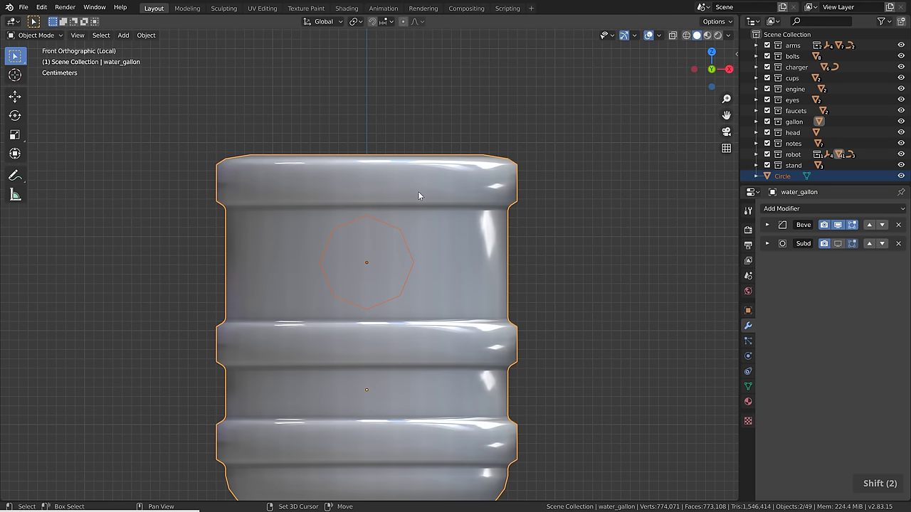
pyautogui.press('Tab')
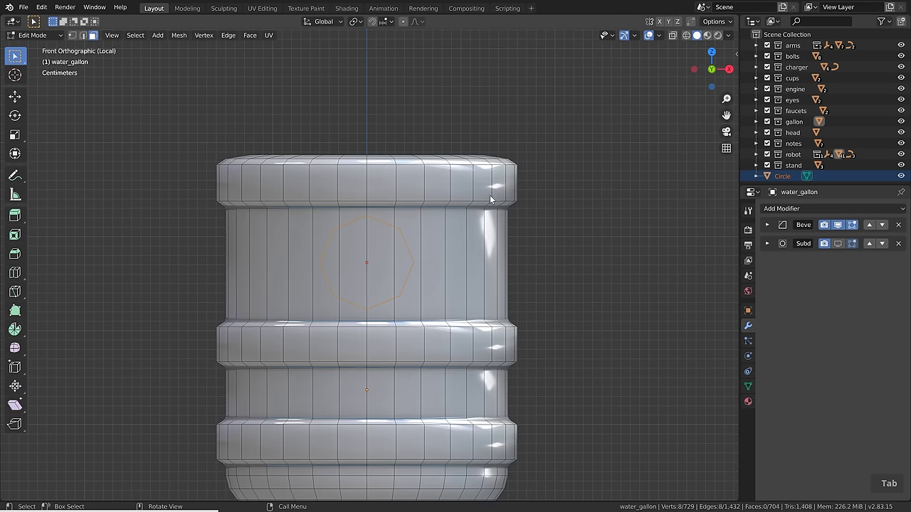
pyautogui.click(178, 34)
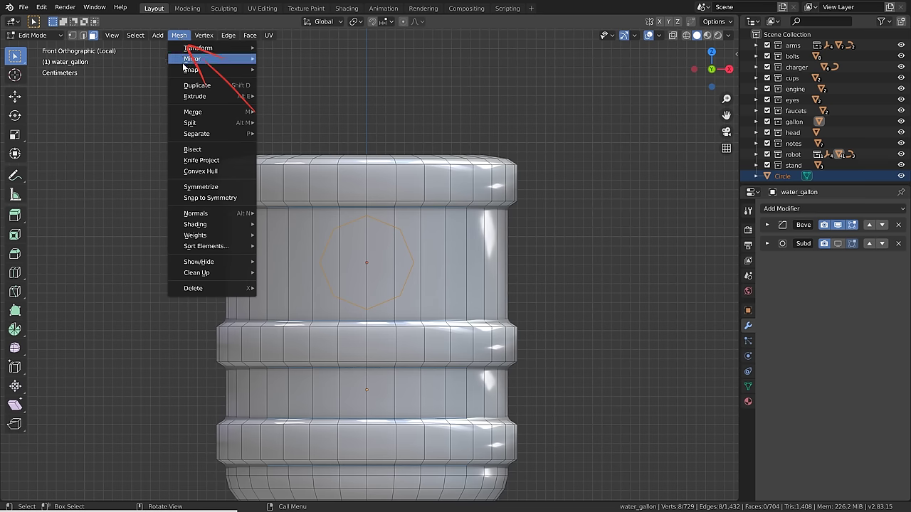
pyautogui.click(204, 160)
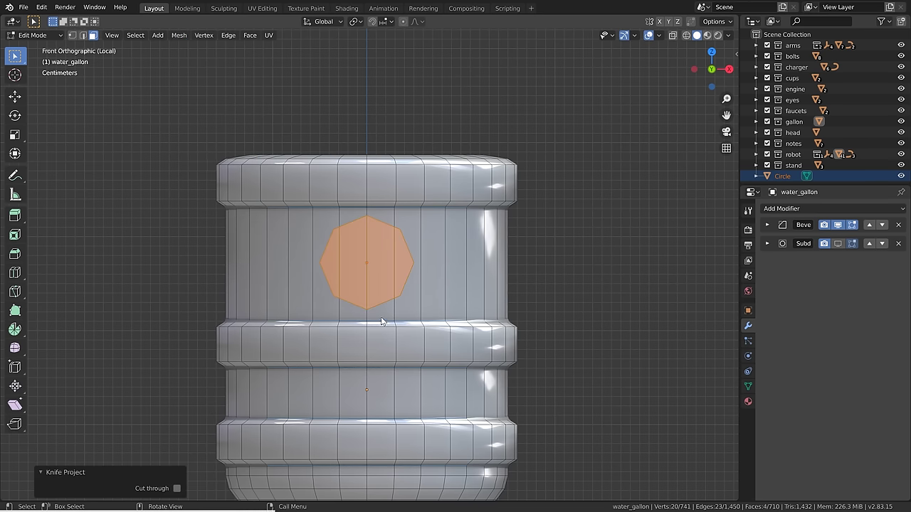
pyautogui.moveTo(382, 319); pyautogui.dragTo(408, 327, button='middle')
# Try Knife Project with the circle from an angled perspective view, and undo both knife projections.
pyautogui.click(179, 35)
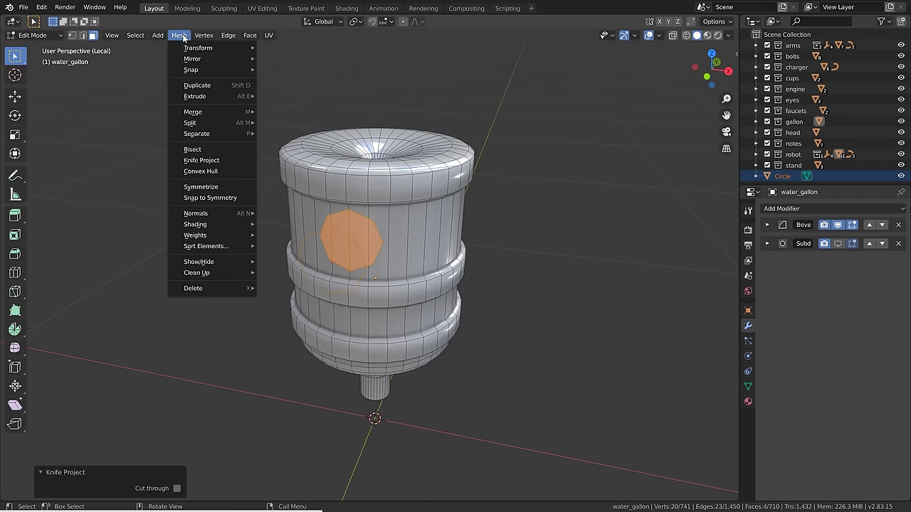
pyautogui.click(204, 161)
pyautogui.moveTo(477, 240); pyautogui.dragTo(496, 243, button='middle')
pyautogui.hotkey('ctrl', 'z')
pyautogui.hotkey('ctrl', 'z')
# Knife-project the circle onto the gallon's upper body again from the front view.
pyautogui.moveTo(425, 278); pyautogui.dragTo(419, 238, button='middle')
pyautogui.press('KP_1')
pyautogui.click(183, 35)
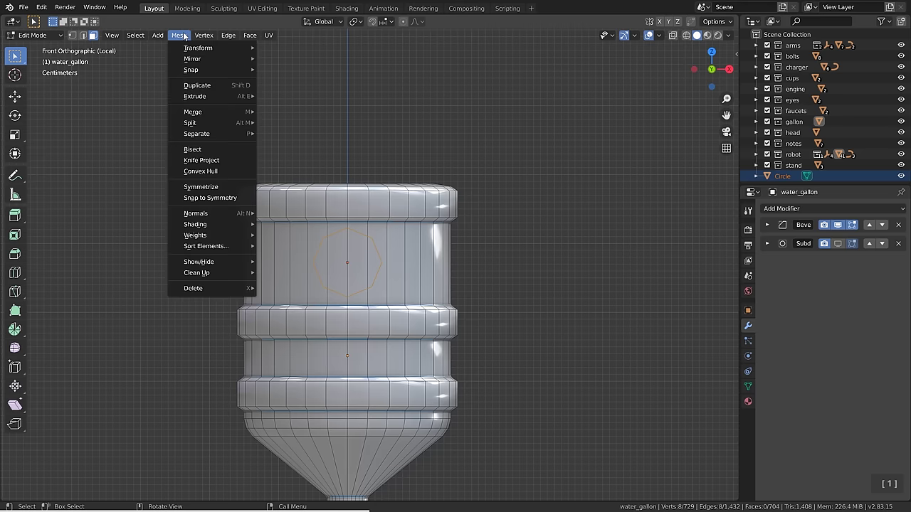
pyautogui.click(201, 160)
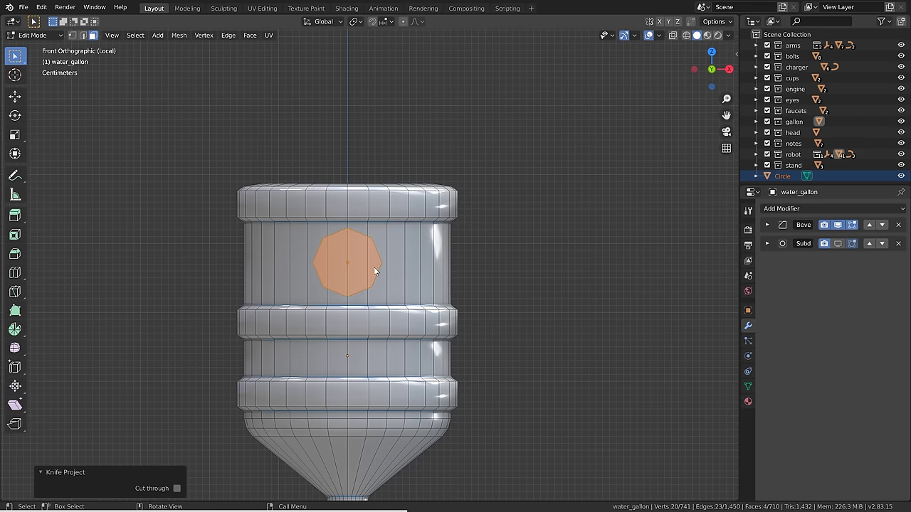
# Switch Cut through on and off for the knife projection, comparing the gallon's front and back, and leave it off.
pyautogui.click(177, 489)
pyautogui.moveTo(306, 313); pyautogui.dragTo(262, 315, button='middle')
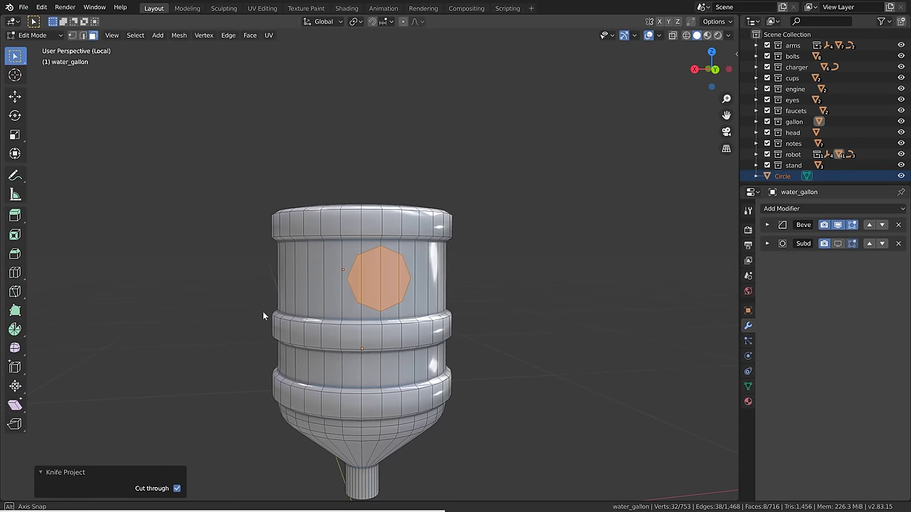
pyautogui.press('KP_1')
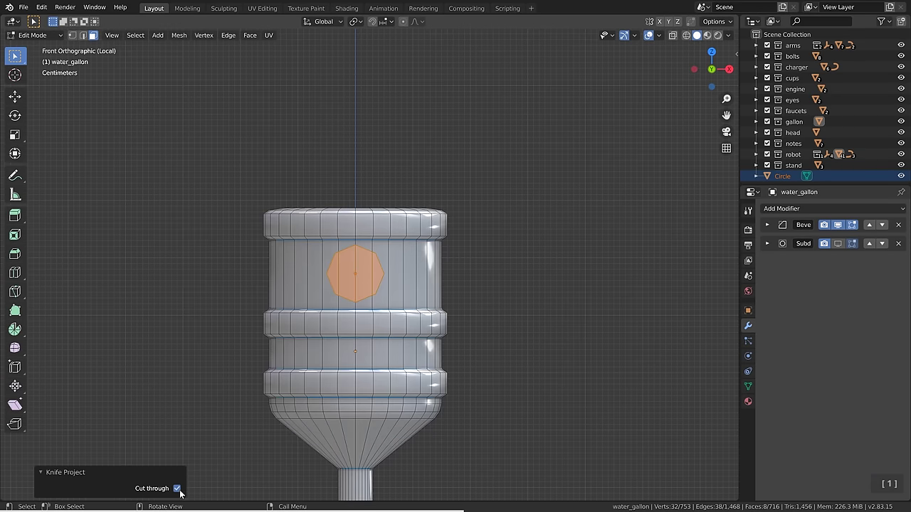
pyautogui.click(176, 489)
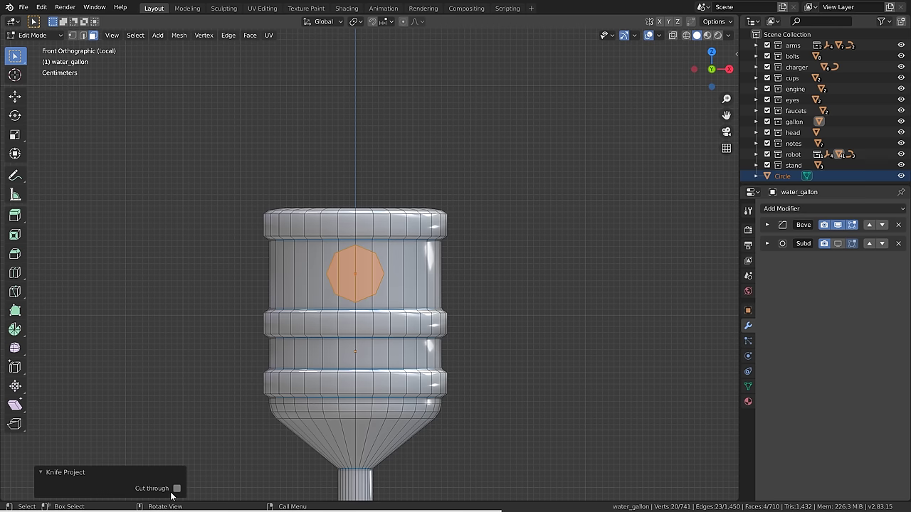
pyautogui.moveTo(395, 348); pyautogui.dragTo(401, 378, button='middle')
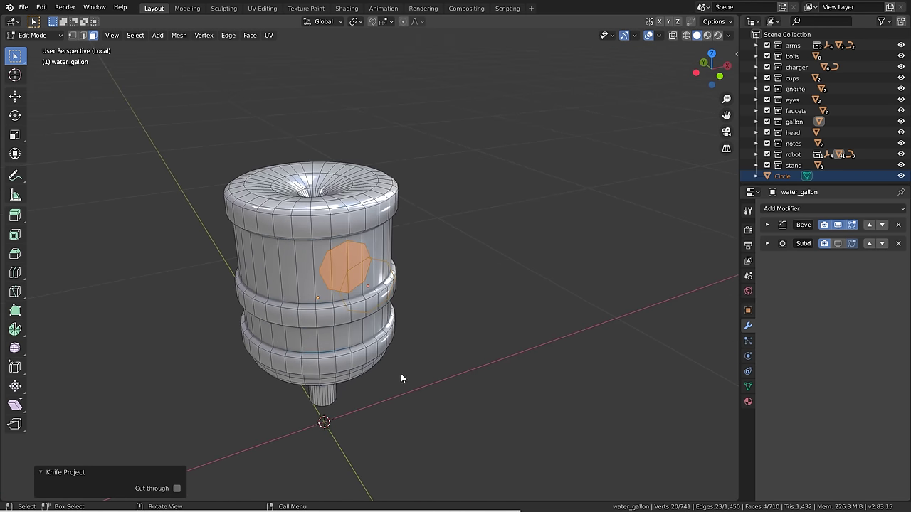
pyautogui.click(176, 489)
pyautogui.moveTo(208, 461); pyautogui.dragTo(414, 303, button='middle')
pyautogui.press('KP_1')
pyautogui.click(177, 488)
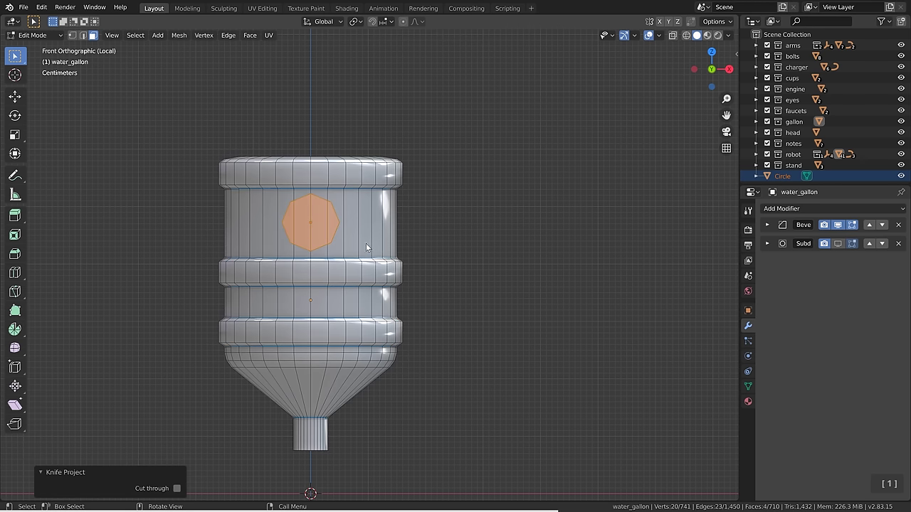
# Return to Object Mode and delete the circle used for the knife projection.
pyautogui.moveTo(366, 247); pyautogui.dragTo(257, 222, button='middle')
pyautogui.press('Tab')
pyautogui.click(276, 209)
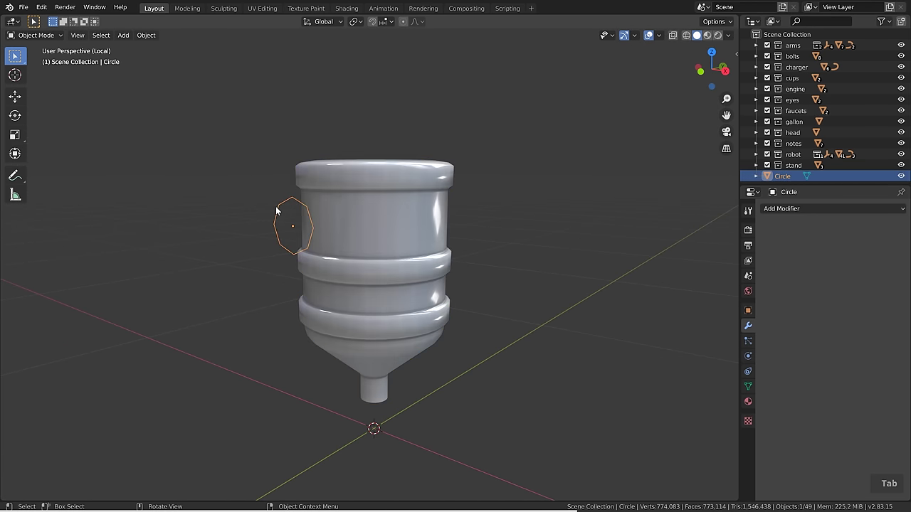
pyautogui.press('x')
pyautogui.click(291, 209)
# Enter Edit Mode on the water gallon in vertex mode and add one loop cut around its upper body at the octagon's mid-height.
pyautogui.keyDown('shift'); pyautogui.moveTo(348, 213); pyautogui.dragTo(387, 247, button='middle'); pyautogui.keyUp('shift')
pyautogui.click(356, 238)
pyautogui.press('Tab')
pyautogui.click(444, 244)
pyautogui.scroll(4, 340, 242)
pyautogui.press('1')
pyautogui.scroll(1, 352, 244)
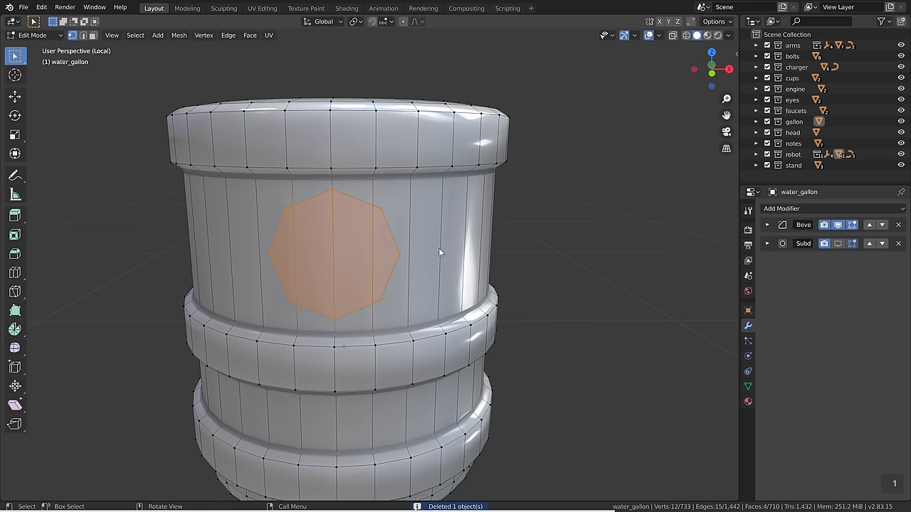
pyautogui.hotkey('ctrl', 'r')
pyautogui.click(412, 269)
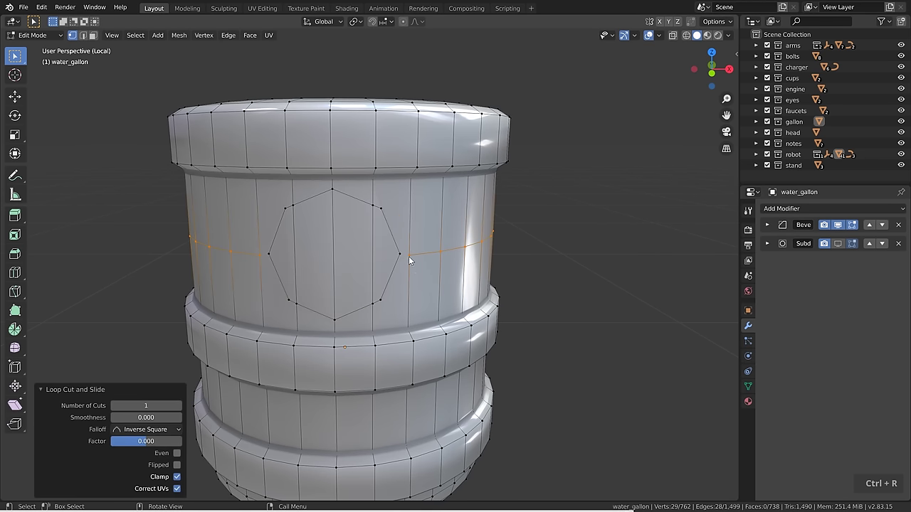
# Join the loop cut's end vertices to the nearest octagon vertices on both sides with new edges.
pyautogui.click(408, 256)
pyautogui.keyDown('shift'); pyautogui.click(262, 253); pyautogui.keyUp('shift')
pyautogui.keyDown('shift'); pyautogui.click(265, 254); pyautogui.keyUp('shift')
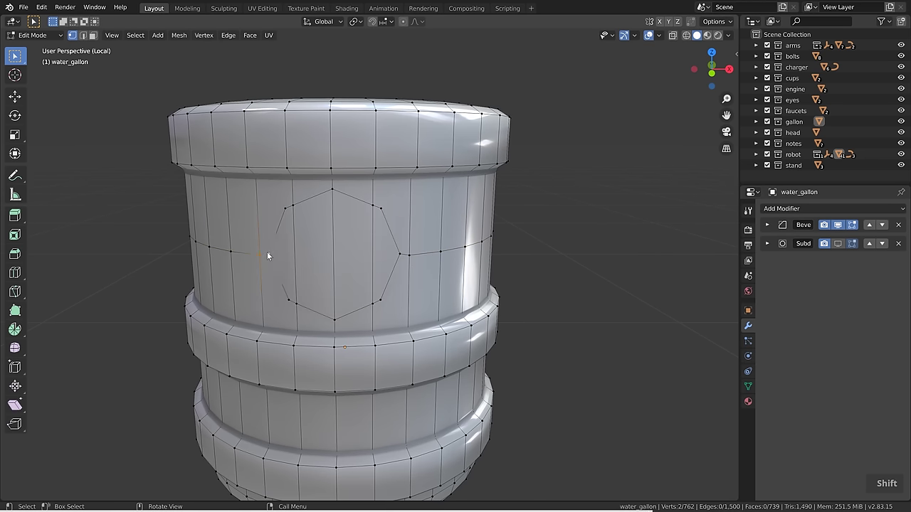
pyautogui.press('j')
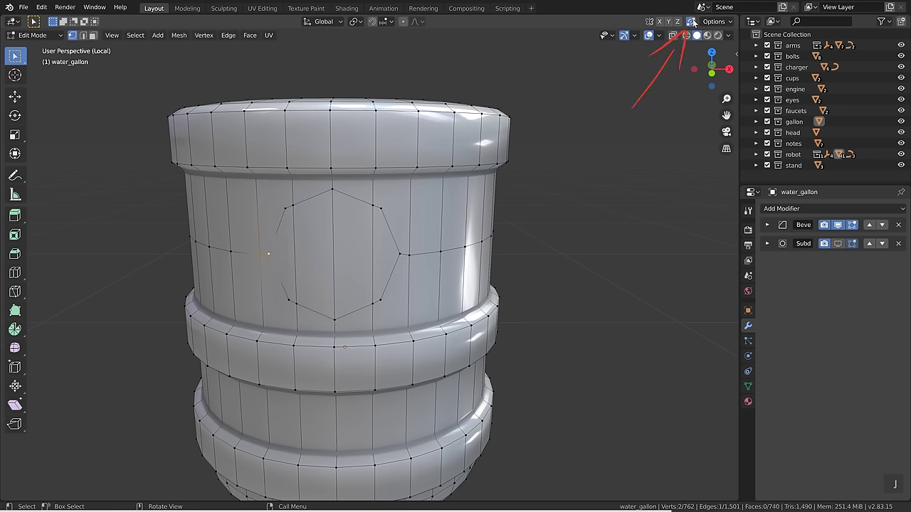
# Vertex-slide the stray edge vertices beside the octagon onto its nearest diagonal corners so that they auto-merge.
pyautogui.press('g')
pyautogui.press('g')
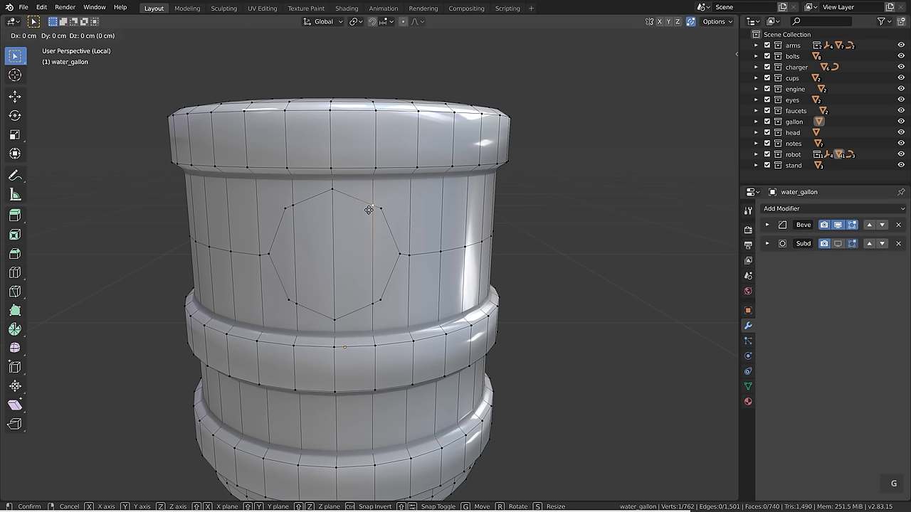
pyautogui.click(308, 211)
pyautogui.click(297, 305)
pyautogui.press('g')
pyautogui.press('g')
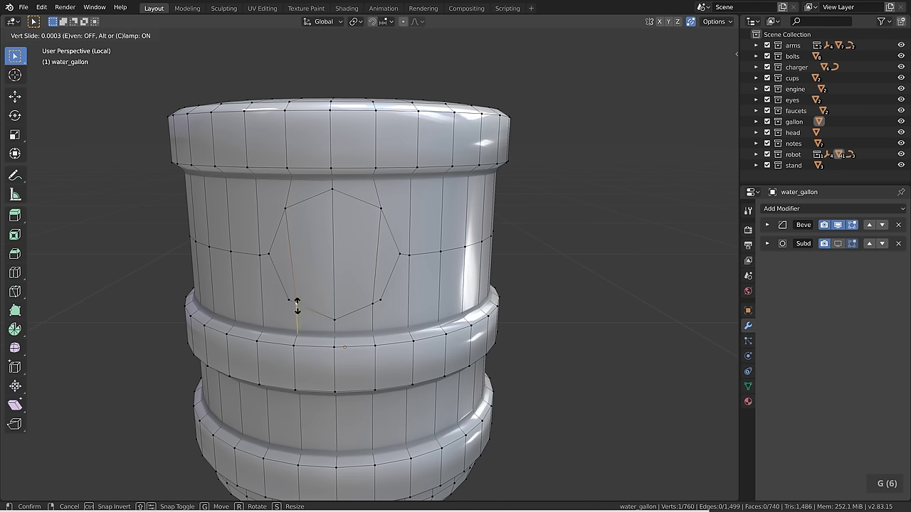
pyautogui.click(331, 298)
pyautogui.click(372, 302)
pyautogui.press('g')
pyautogui.press('g')
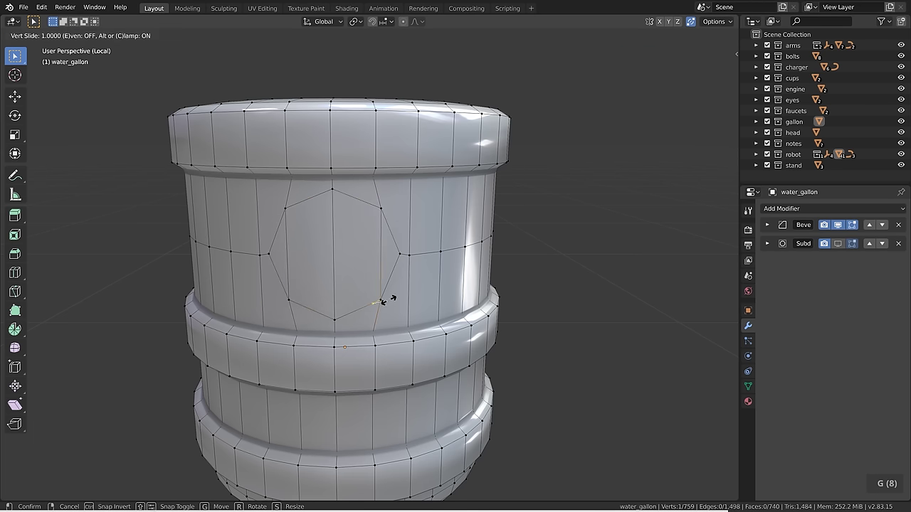
pyautogui.click(381, 300)
# Select the four faces inside the octagon on the water gallon and delete them to open a hole.
pyautogui.press('2')
pyautogui.click(357, 280)
pyautogui.press('x')
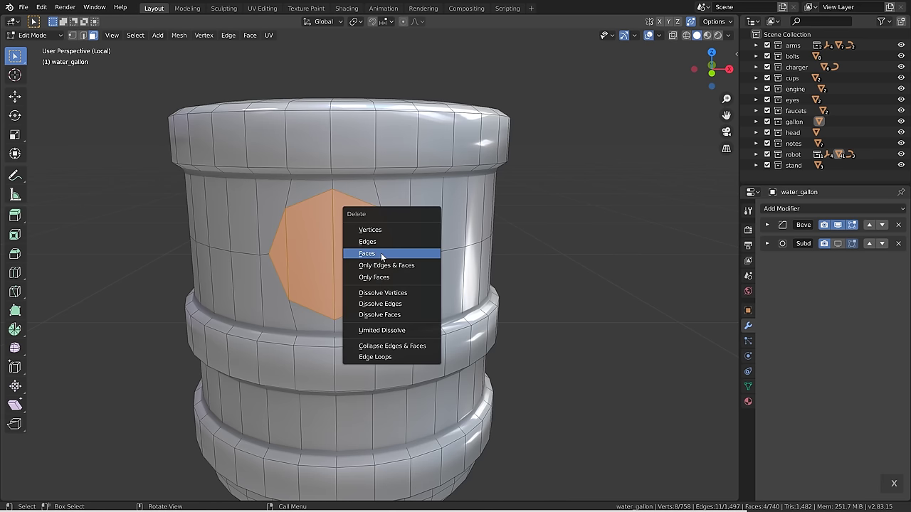
pyautogui.click(372, 253)
# Extrude the octagonal hole's edge loop outward along global Y and flatten its end by scaling Y to 0.
pyautogui.keyDown('alt'); pyautogui.click(291, 201); pyautogui.keyUp('alt')
pyautogui.scroll(-3, 331, 215)
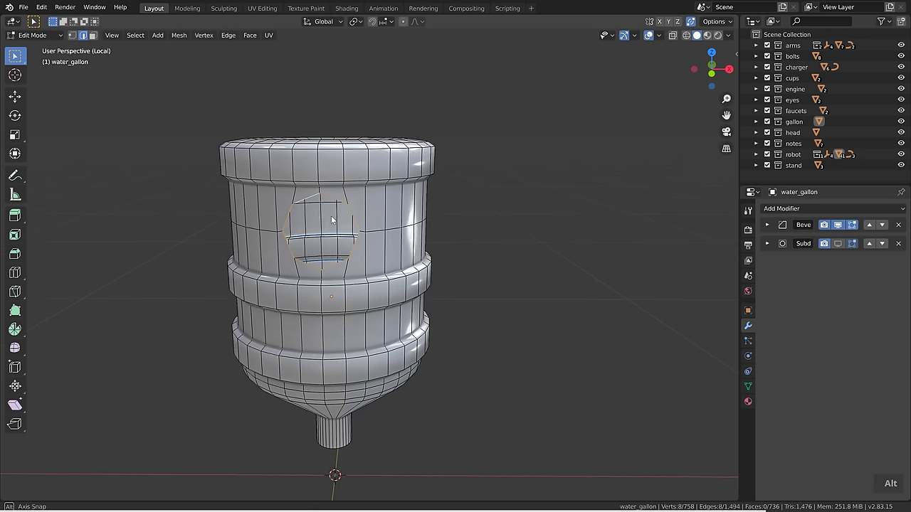
pyautogui.moveTo(331, 215); pyautogui.dragTo(299, 214, button='middle')
pyautogui.press('e')
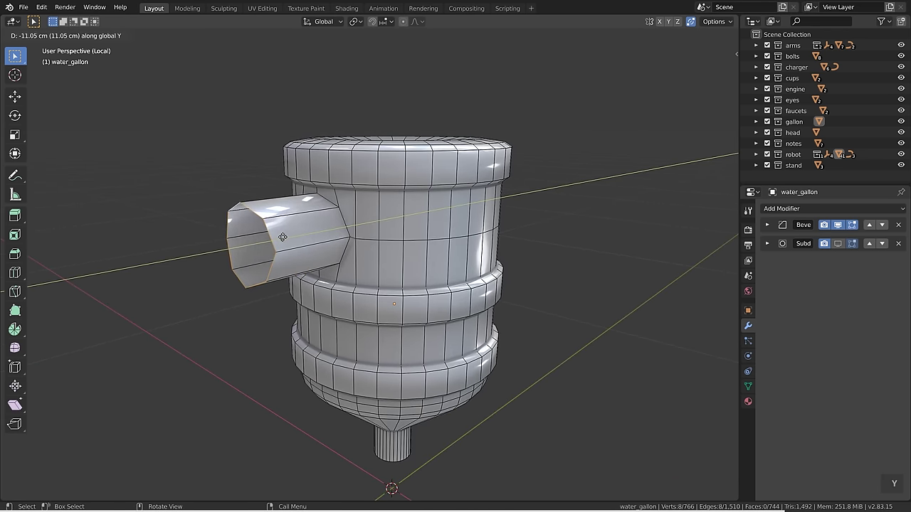
pyautogui.click(270, 240)
pyautogui.write('sy0')
pyautogui.press('Return')
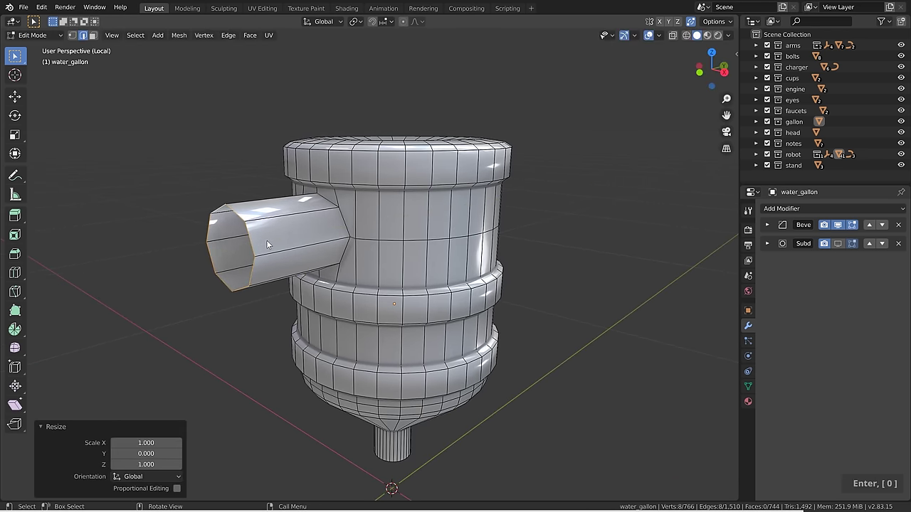
# Bevel the edge loop where the extruded pipe meets the gallon body with one segment, about 0.48 cm wide.
pyautogui.scroll(2, 347, 217)
pyautogui.keyDown('alt'); pyautogui.click(342, 218); pyautogui.keyUp('alt')
pyautogui.moveTo(377, 242); pyautogui.dragTo(383, 252, button='middle')
pyautogui.hotkey('ctrl', 'b')
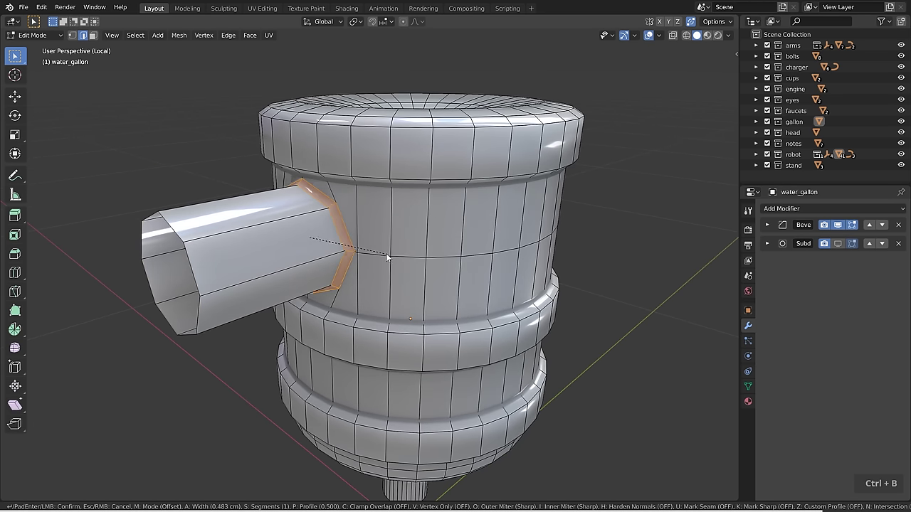
pyautogui.click(387, 254)
# Return to Object Mode and turn on the Subdivision modifier's viewport display for the gallon.
pyautogui.press('Tab')
pyautogui.click(236, 261)
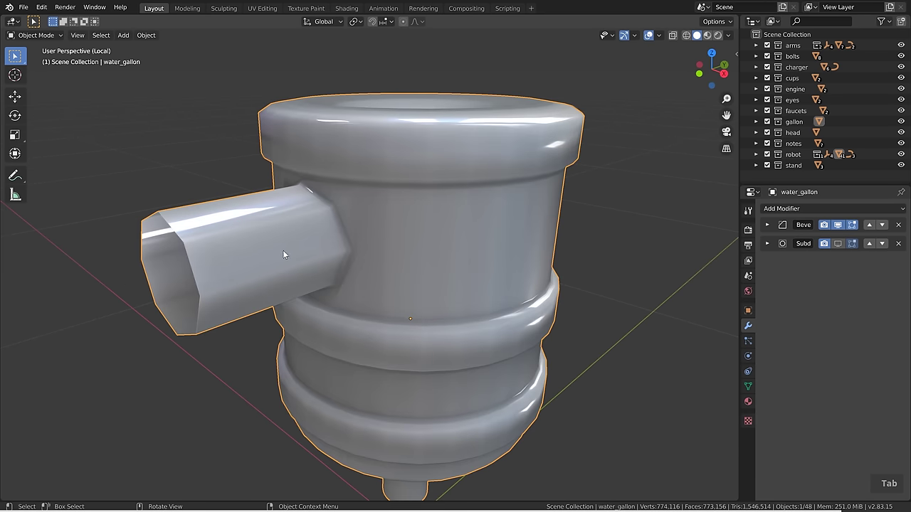
pyautogui.click(838, 243)
pyautogui.moveTo(485, 274); pyautogui.dragTo(405, 281, button='middle')
pyautogui.scroll(-2, 314, 296)
# Leave local view and rotate the water gallon about the Z axis.
pyautogui.press('KP_Divide')
pyautogui.press('r')
pyautogui.press('z')
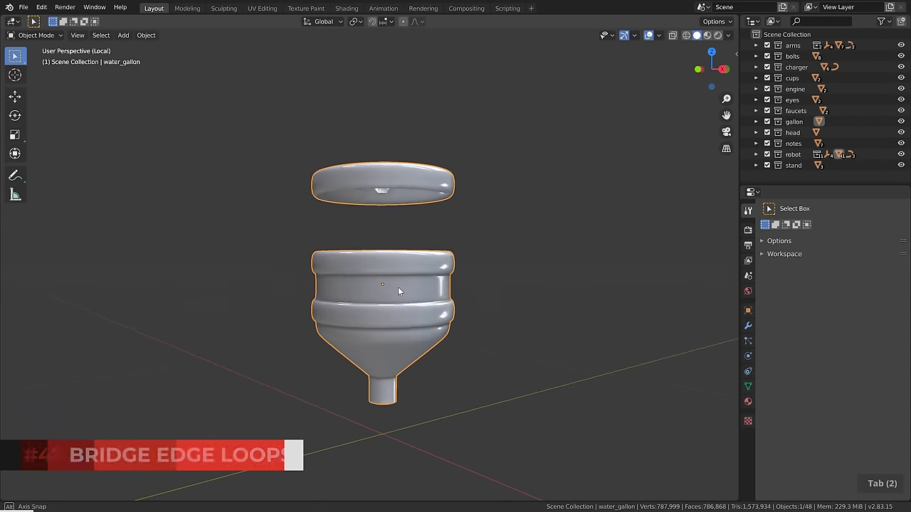
# Enter Edit Mode on the split gallon and select the lower body's top rim loop and the lid's bottom rim loop.
pyautogui.moveTo(397, 287); pyautogui.dragTo(390, 302, button='middle')
pyautogui.press('Tab')
pyautogui.scroll(4, 394, 268)
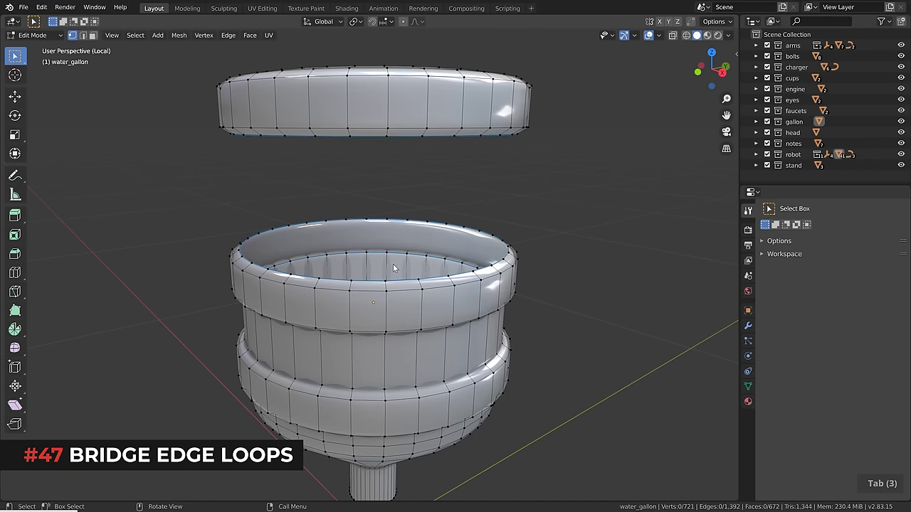
pyautogui.press('alt')
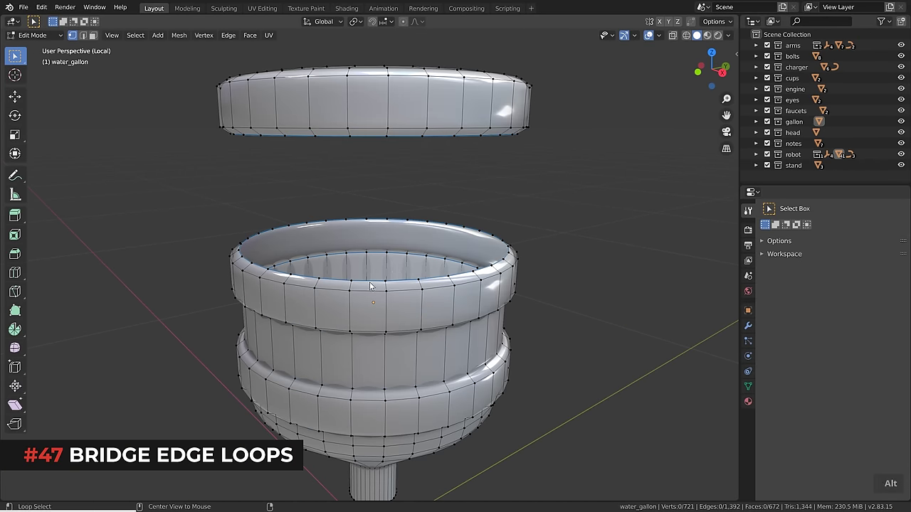
pyautogui.keyDown('alt'); pyautogui.click(363, 283); pyautogui.keyUp('alt')
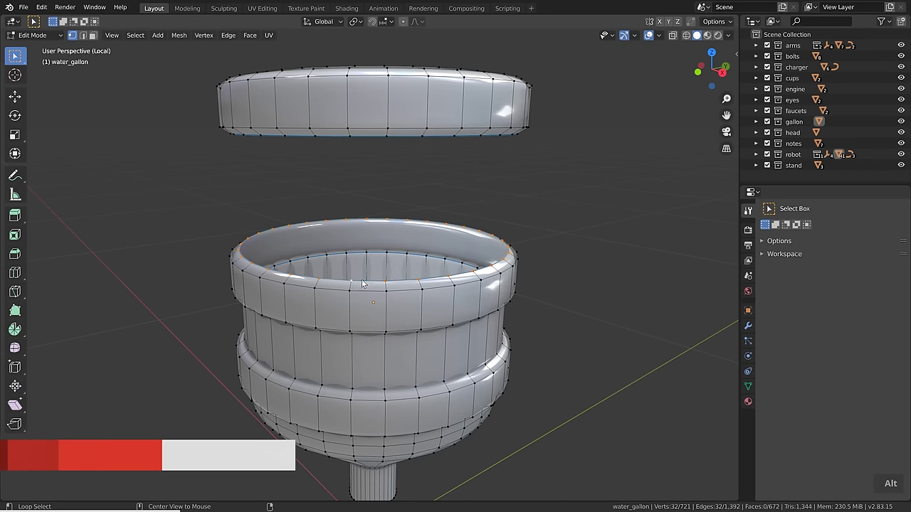
pyautogui.keyDown('alt'); pyautogui.keyDown('shift'); pyautogui.click(359, 137); pyautogui.keyUp('shift'); pyautogui.keyUp('alt')
pyautogui.scroll(-1, 379, 193)
pyautogui.moveTo(393, 239)
pyautogui.mouseDown(button='middle')
pyautogui.moveTo(394, 220)
pyautogui.moveTo(394, 238)
pyautogui.mouseUp(button='middle')
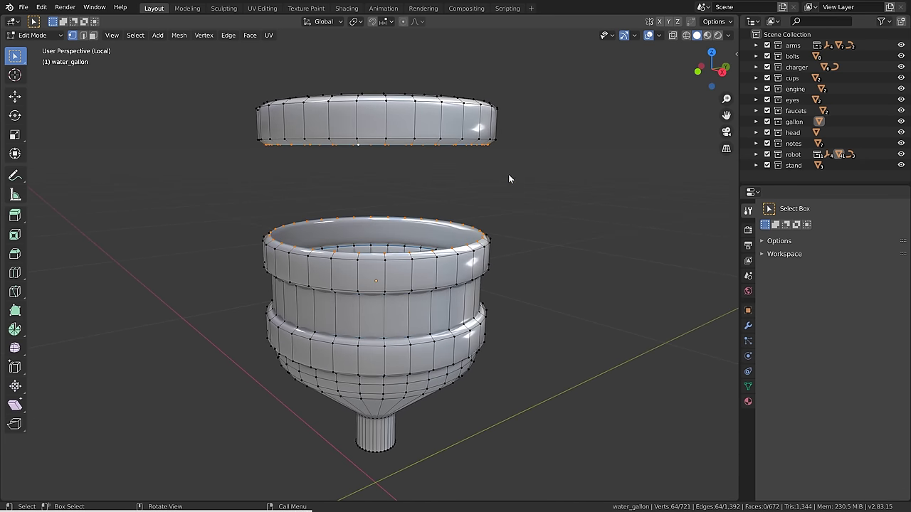
# Connect the two selected rim loops with Bridge Edge Loops.
pyautogui.moveTo(655, 477); pyautogui.dragTo(669, 494)
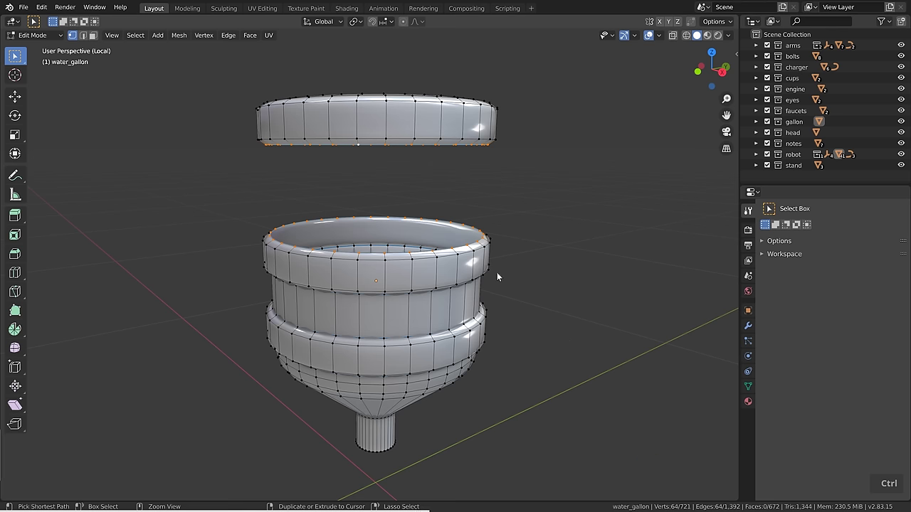
pyautogui.hotkey('ctrl', 'e')
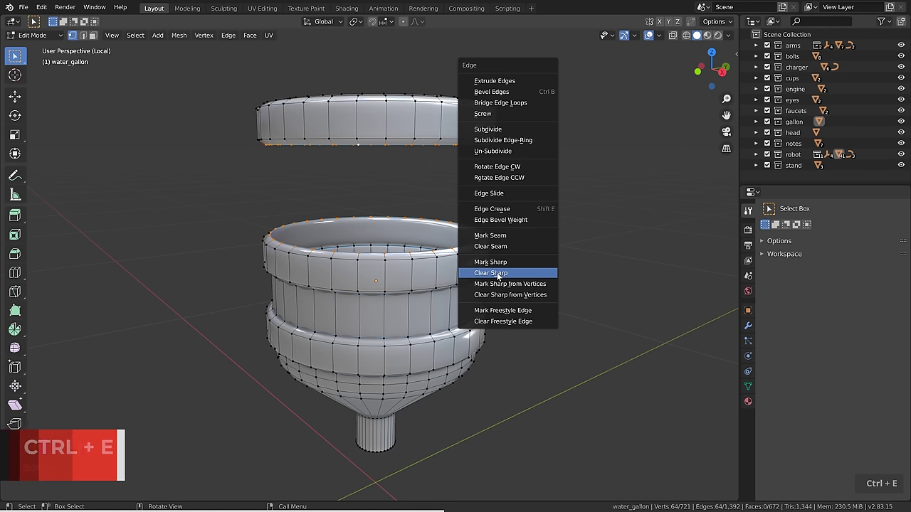
pyautogui.click(490, 103)
pyautogui.moveTo(561, 301); pyautogui.dragTo(402, 289, button='middle')
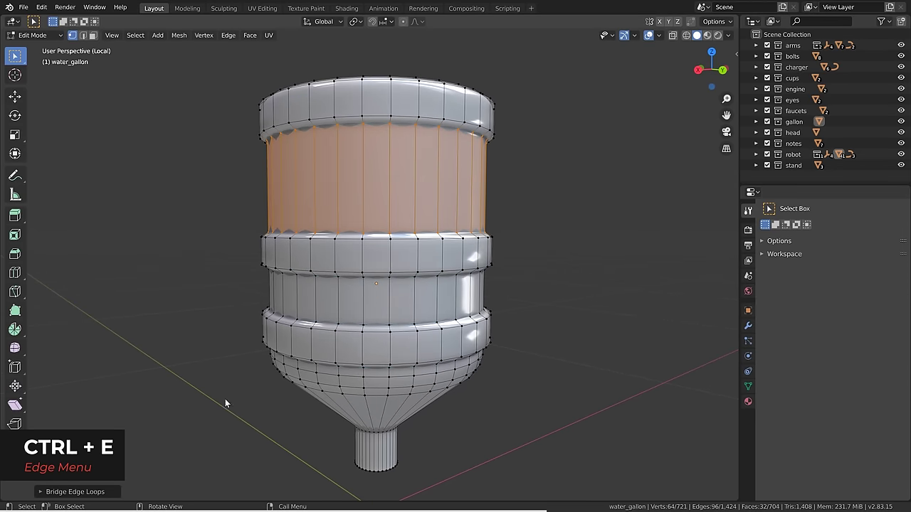
# Set the bridge's number of cuts to 5 and its twist to 5.
pyautogui.click(83, 491)
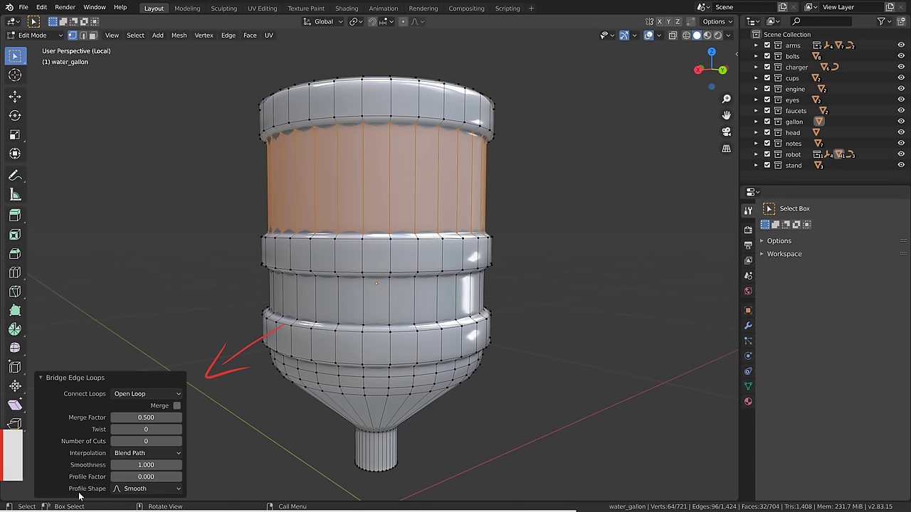
pyautogui.click(180, 441)
pyautogui.click(180, 440)
pyautogui.click(179, 440)
pyautogui.click(180, 440)
pyautogui.click(180, 441)
pyautogui.click(180, 429)
pyautogui.click(179, 429)
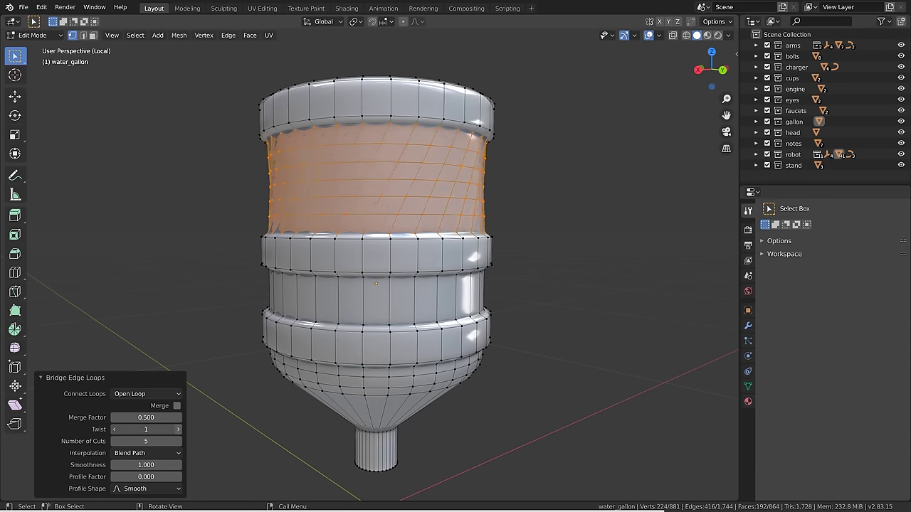
pyautogui.click(180, 429)
pyautogui.click(179, 429)
pyautogui.click(179, 429)
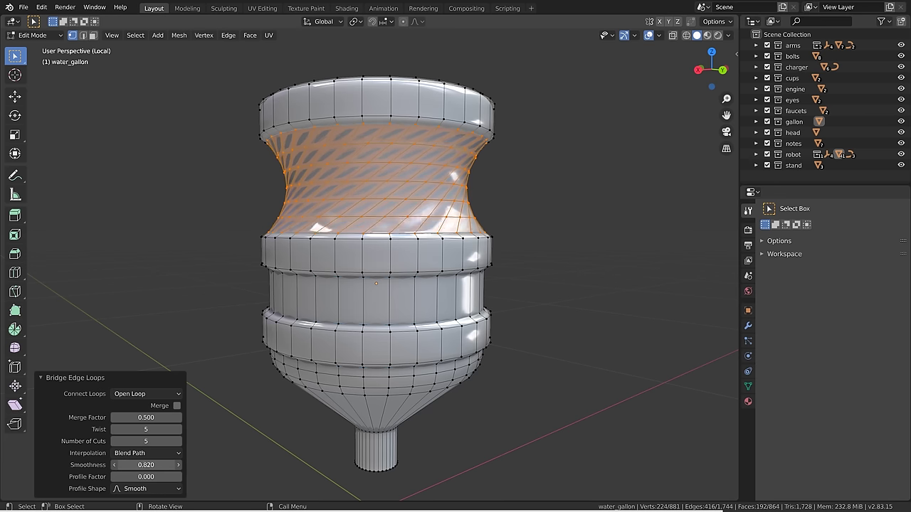
# Set the bridge's smoothness to 0.5 and profile factor to -0.060, and return to Object Mode.
pyautogui.click(146, 464)
pyautogui.write('0.5')
pyautogui.press('Return')
pyautogui.moveTo(132, 476)
pyautogui.mouseDown()
pyautogui.moveTo(167, 476)
pyautogui.moveTo(131, 476)
pyautogui.mouseUp()
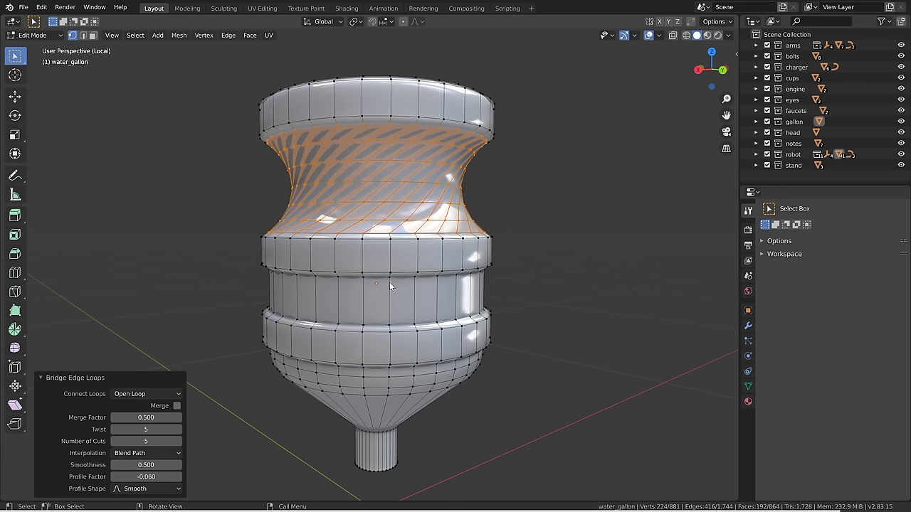
pyautogui.moveTo(449, 218); pyautogui.dragTo(345, 232, button='middle')
pyautogui.press('Tab')
pyautogui.click(302, 253)
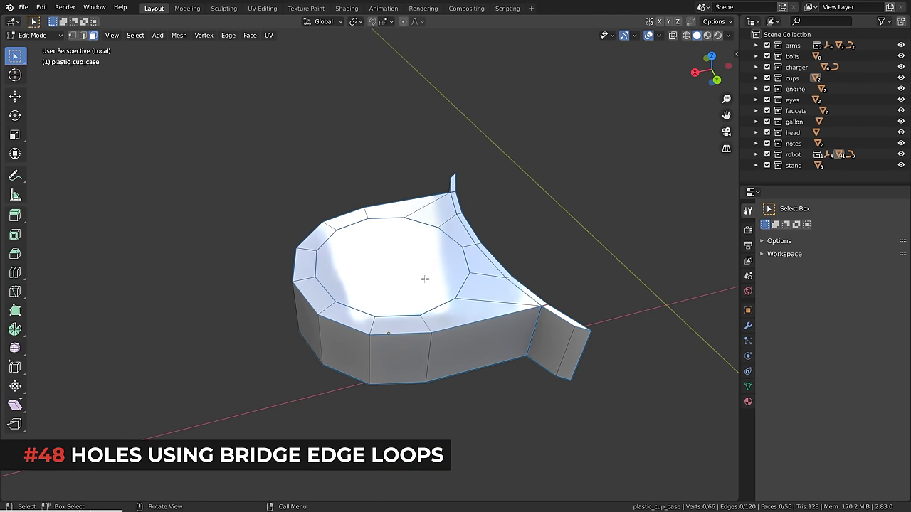
# Select the round faces on both sides of the plastic cup case and bridge their edge loops into a through-hole.
pyautogui.click(387, 260)
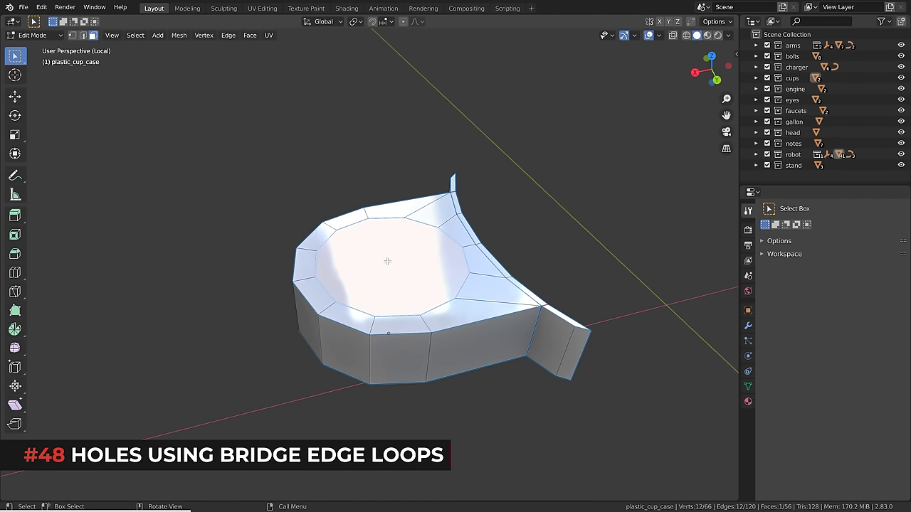
pyautogui.moveTo(387, 261); pyautogui.dragTo(430, 155, button='middle')
pyautogui.keyDown('shift'); pyautogui.click(396, 298); pyautogui.keyUp('shift')
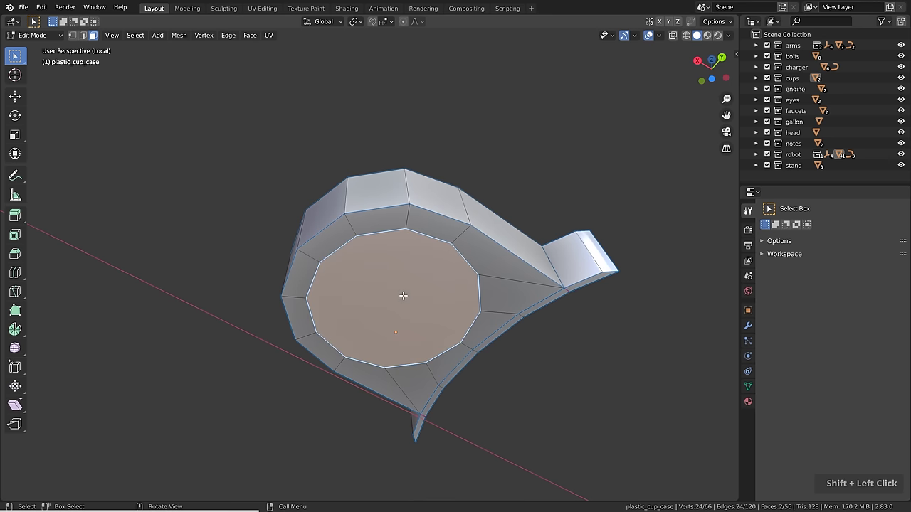
pyautogui.moveTo(395, 299); pyautogui.dragTo(399, 342, button='middle')
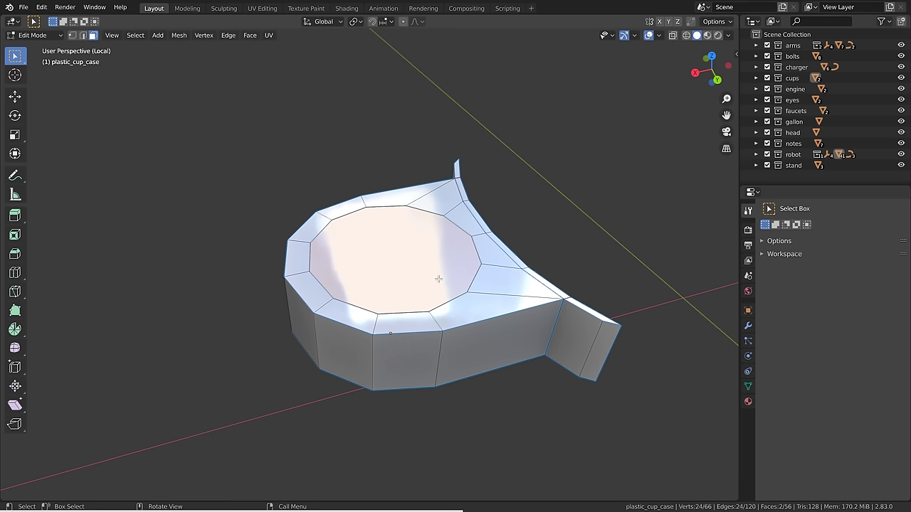
pyautogui.moveTo(383, 275); pyautogui.dragTo(367, 269, button='middle')
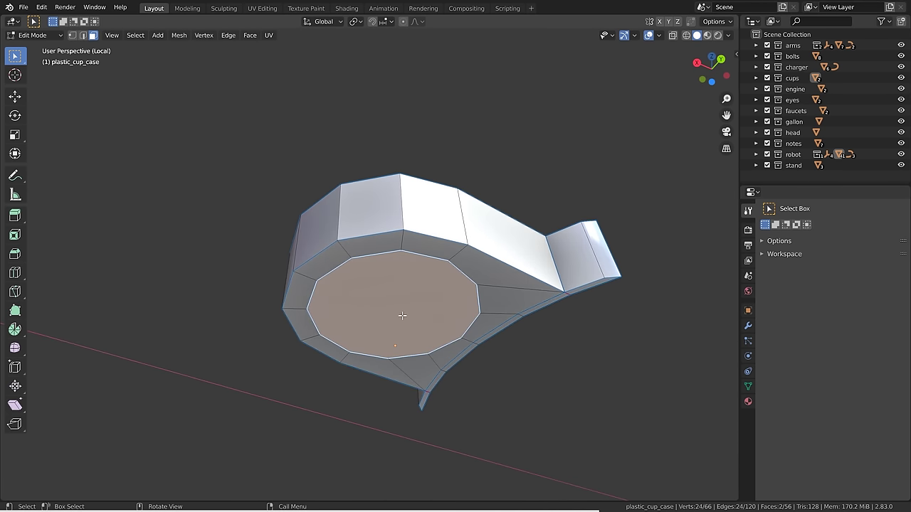
pyautogui.hotkey('ctrl', 'e')
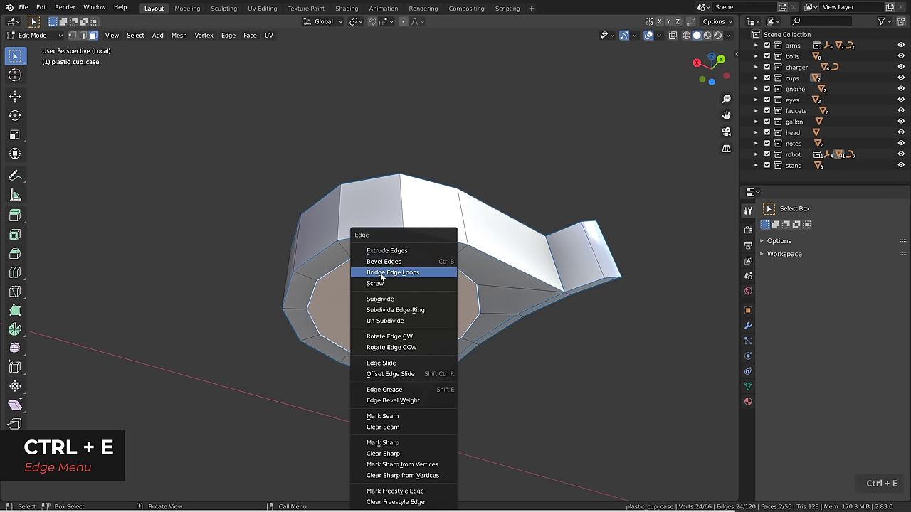
pyautogui.click(402, 276)
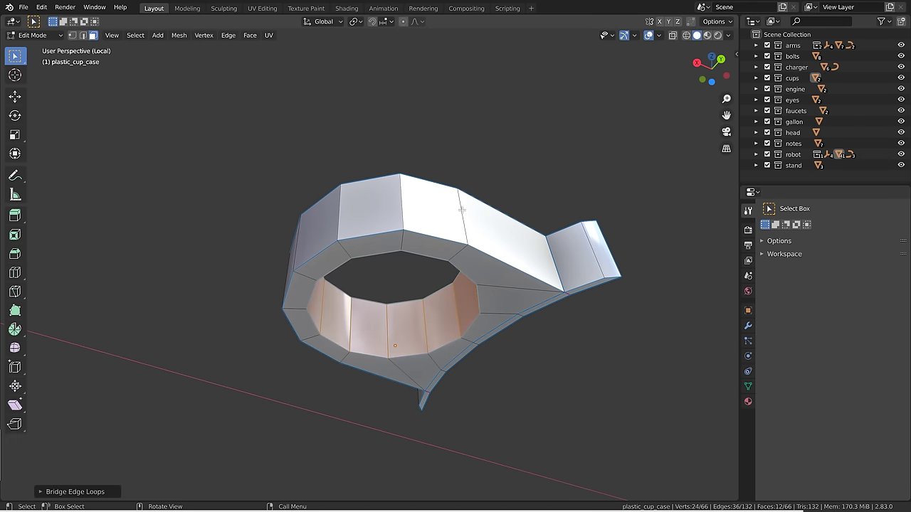
pyautogui.moveTo(441, 256); pyautogui.dragTo(426, 318, button='middle')
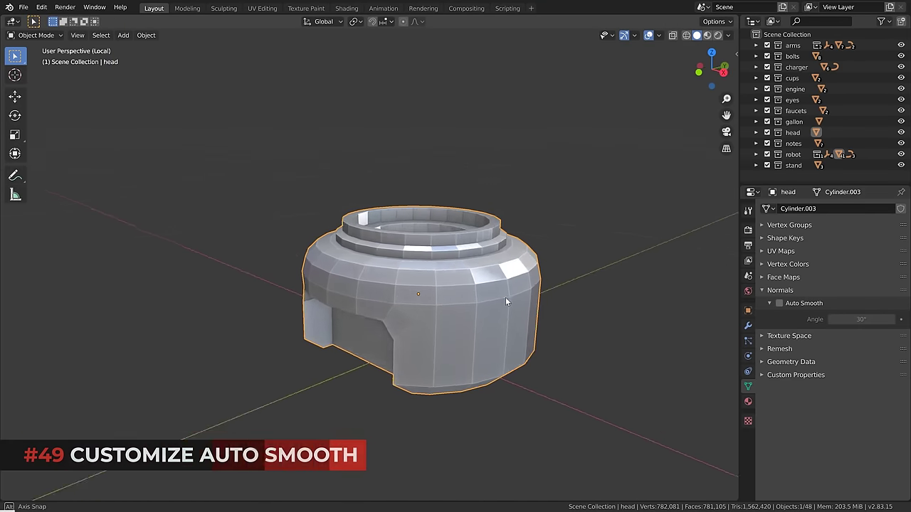
# Apply Shade Smooth to the robot head and enable Auto Smooth in its mesh normals.
pyautogui.moveTo(505, 298); pyautogui.dragTo(531, 279, button='middle')
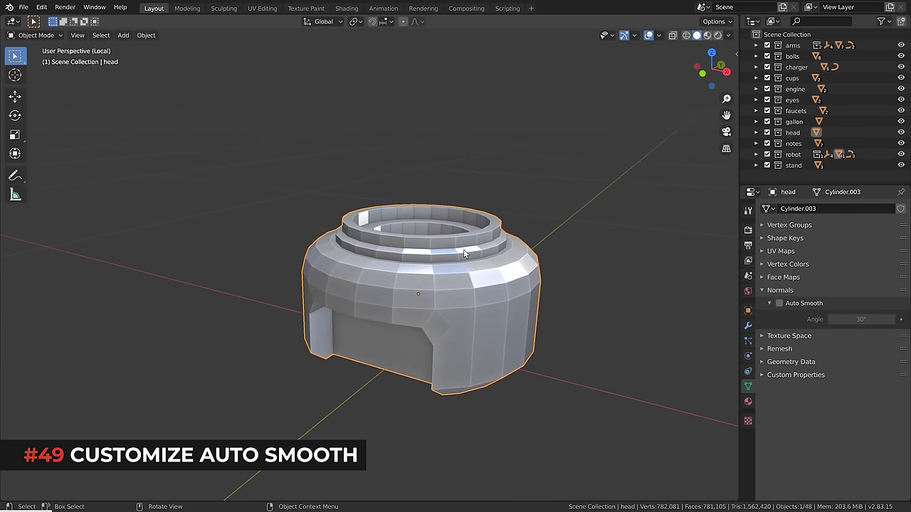
pyautogui.rightClick(486, 277)
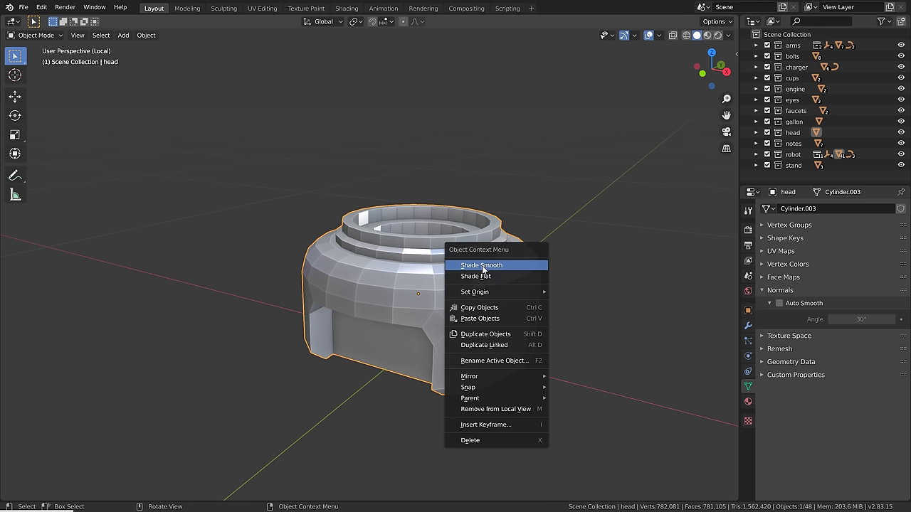
pyautogui.click(476, 266)
pyautogui.moveTo(474, 266)
pyautogui.mouseDown(button='middle')
pyautogui.moveTo(443, 299)
pyautogui.moveTo(420, 282)
pyautogui.moveTo(455, 274)
pyautogui.moveTo(498, 286)
pyautogui.moveTo(496, 319)
pyautogui.mouseUp(button='middle')
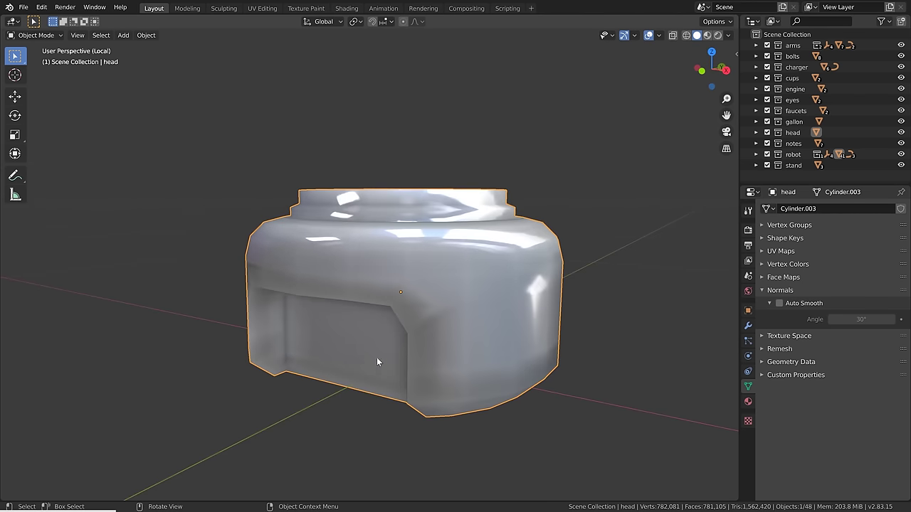
pyautogui.moveTo(430, 363); pyautogui.dragTo(452, 342, button='middle')
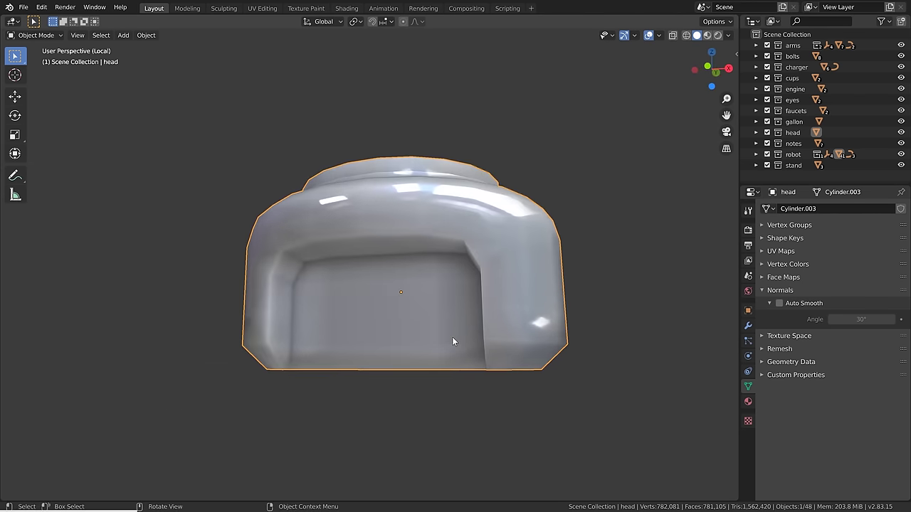
pyautogui.click(778, 303)
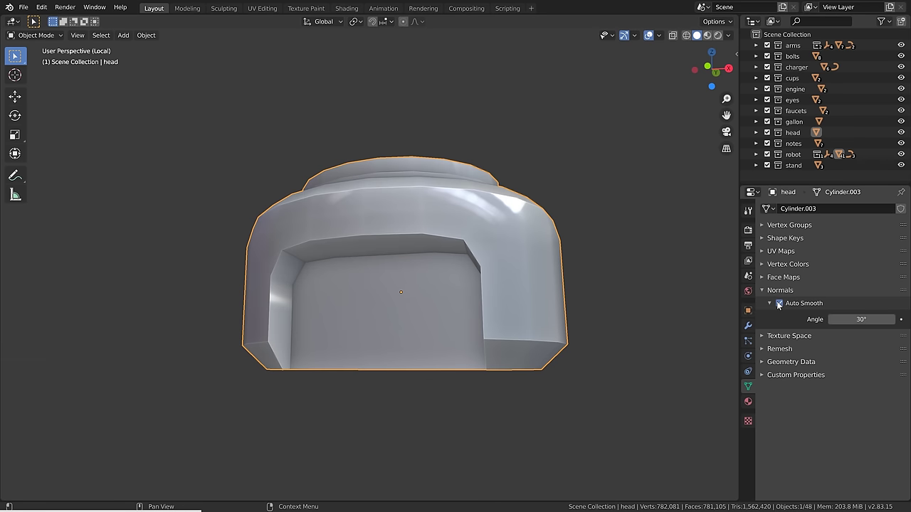
pyautogui.moveTo(491, 331); pyautogui.dragTo(486, 355, button='middle')
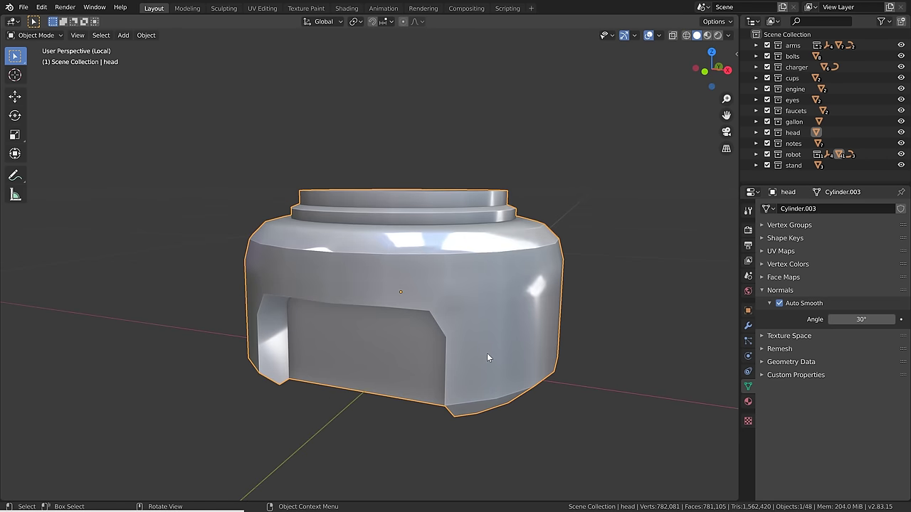
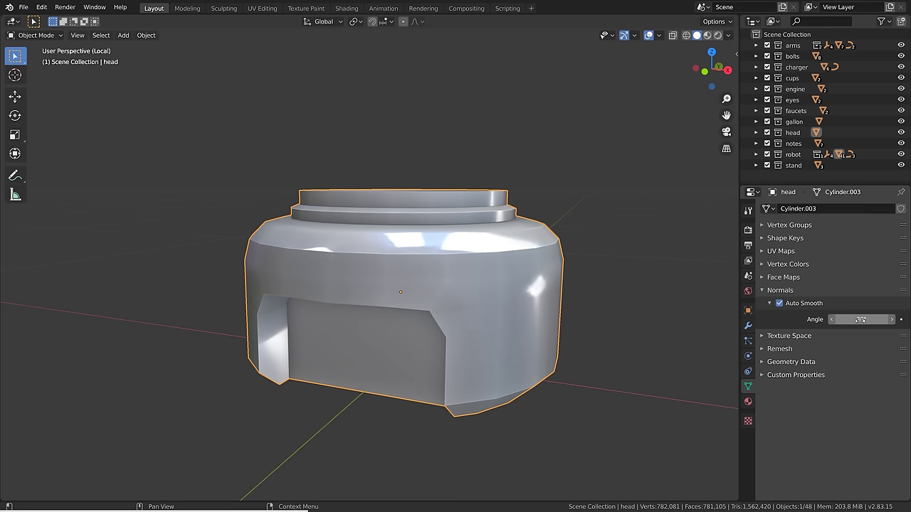
# Inspect the robot head's shading and adjust its Auto Smooth angle to 38.4°.
pyautogui.moveTo(568, 356); pyautogui.dragTo(387, 283, button='middle')
pyautogui.scroll(3, 385, 283)
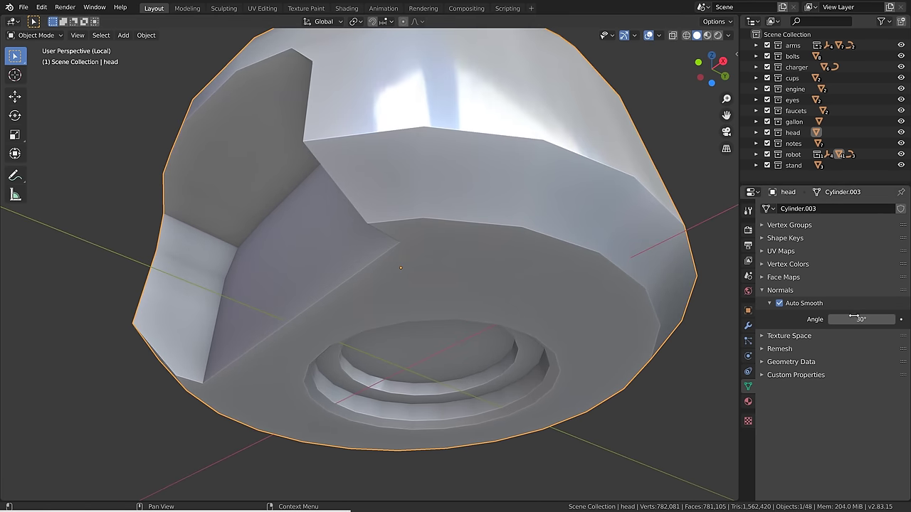
pyautogui.moveTo(860, 319)
pyautogui.mouseDown()
pyautogui.moveTo(886, 318)
pyautogui.moveTo(865, 319)
pyautogui.mouseUp()
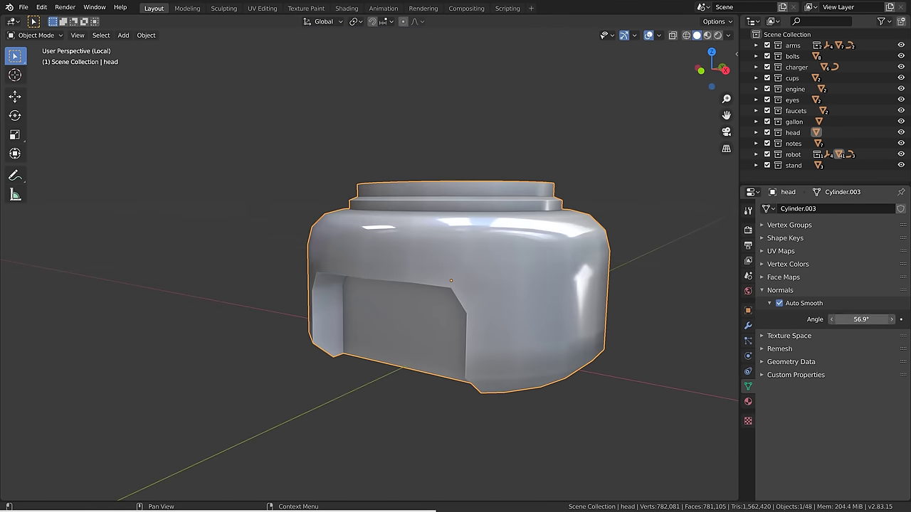
pyautogui.moveTo(861, 318); pyautogui.dragTo(857, 319)
pyautogui.moveTo(528, 265); pyautogui.dragTo(434, 272, button='middle')
# Mark the horizontal edge loop around the head's upper shoulder as sharp in Edit Mode, and return to Object Mode.
pyautogui.press('Tab')
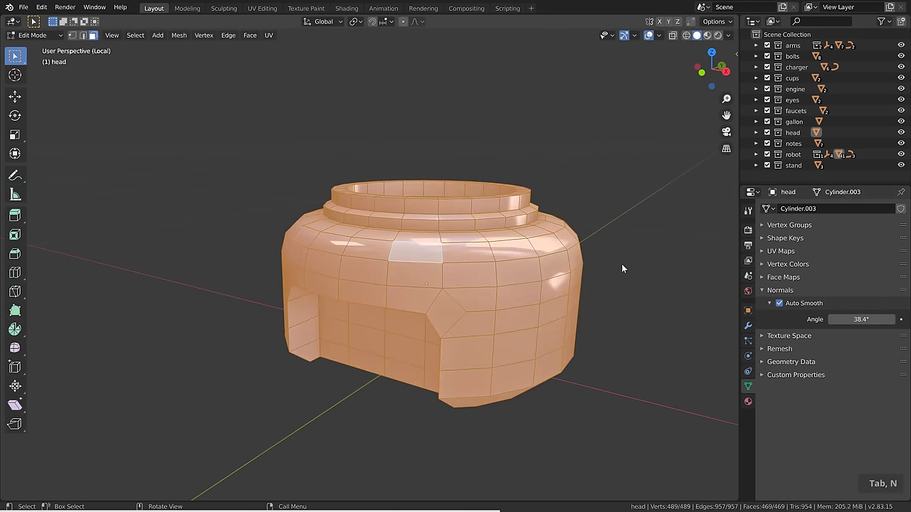
pyautogui.moveTo(621, 263); pyautogui.dragTo(471, 268, button='middle')
pyautogui.press('2')
pyautogui.hotkey('alt', 'a')
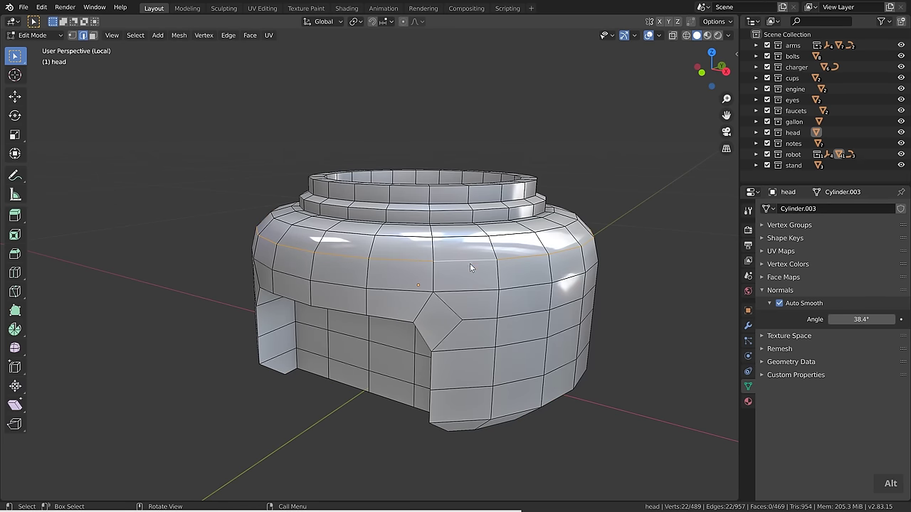
pyautogui.scroll(1, 470, 271)
pyautogui.keyDown('alt'); pyautogui.click(477, 267); pyautogui.keyUp('alt')
pyautogui.hotkey('ctrl', 'e')
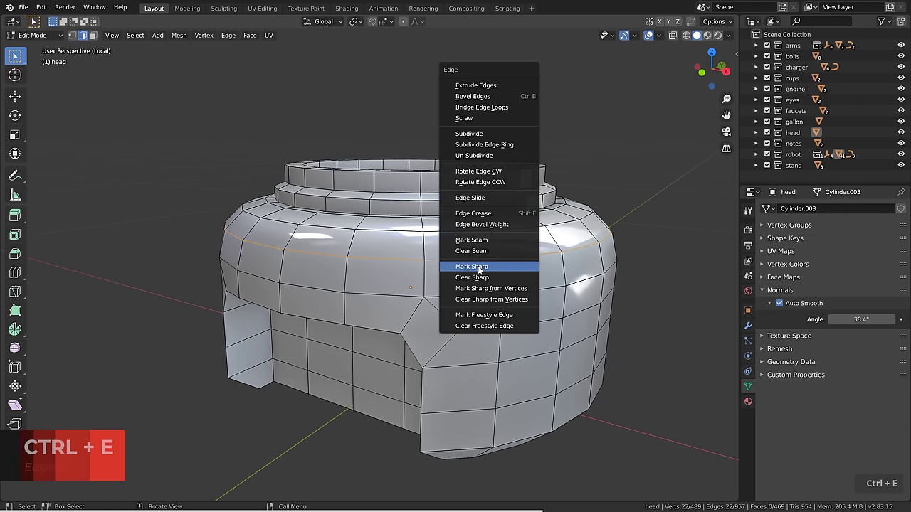
pyautogui.click(472, 266)
pyautogui.press('Tab')
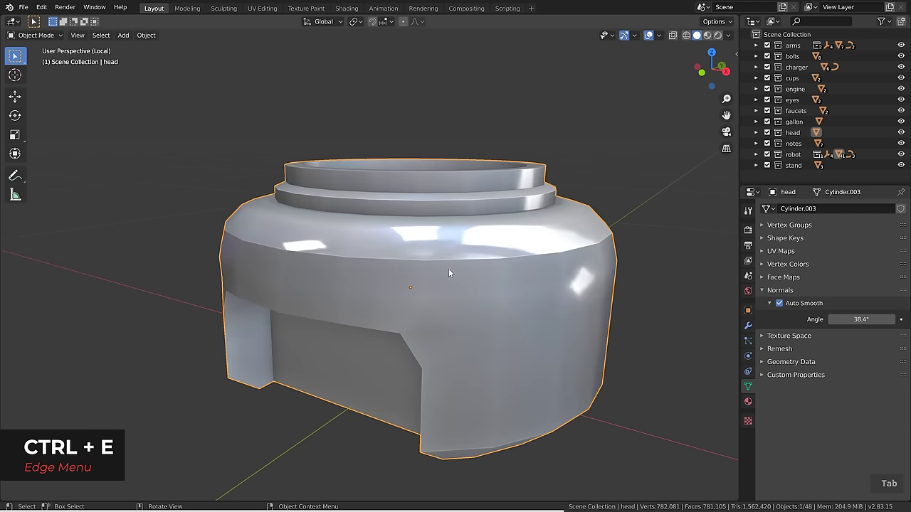
# Toggle the head's Auto Smooth off and on again, and raise its angle to 180°.
pyautogui.scroll(-2, 431, 259)
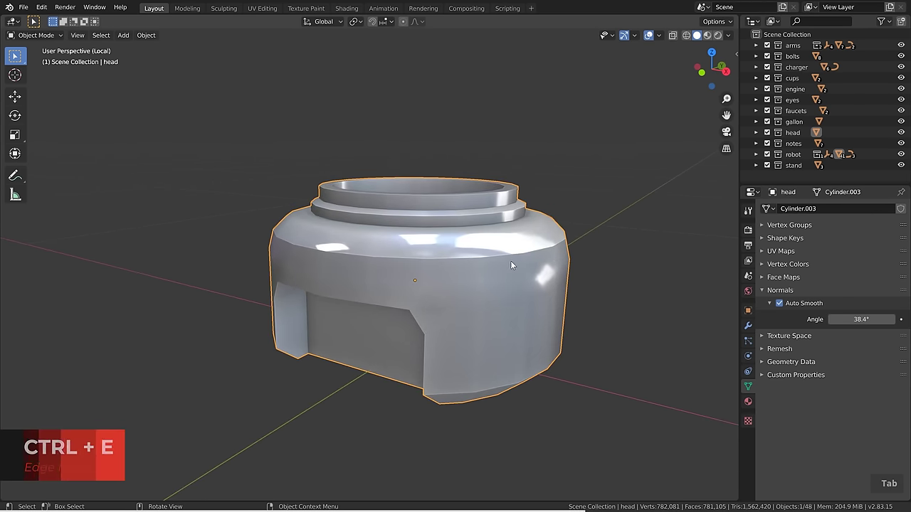
pyautogui.moveTo(510, 260); pyautogui.dragTo(483, 268, button='middle')
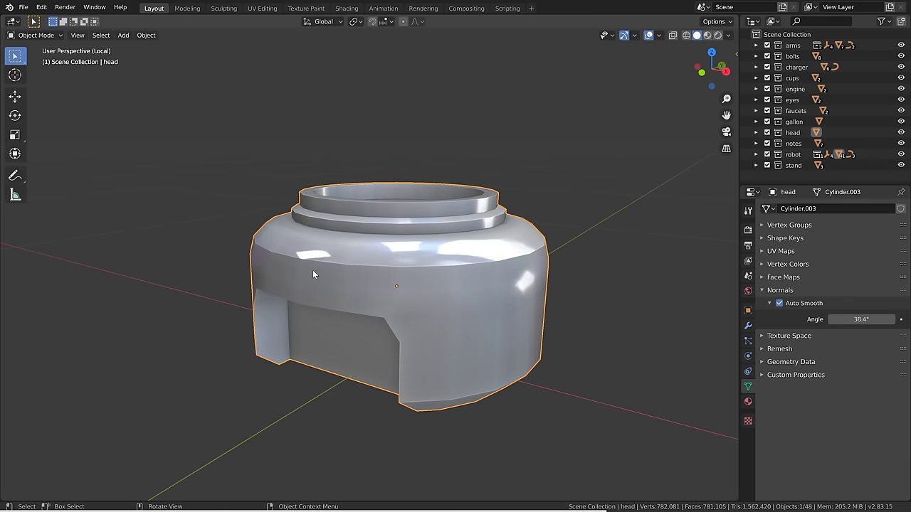
pyautogui.click(779, 304)
pyautogui.click(778, 303)
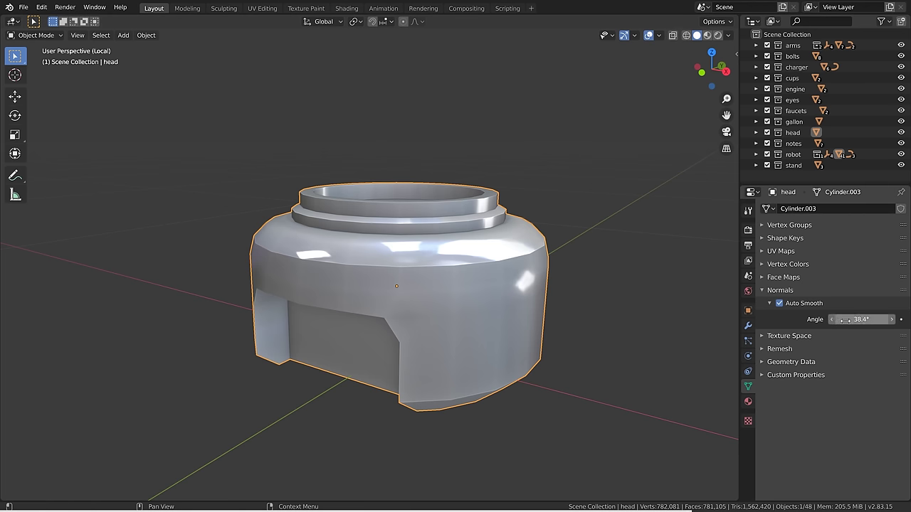
pyautogui.moveTo(847, 320); pyautogui.dragTo(889, 320)
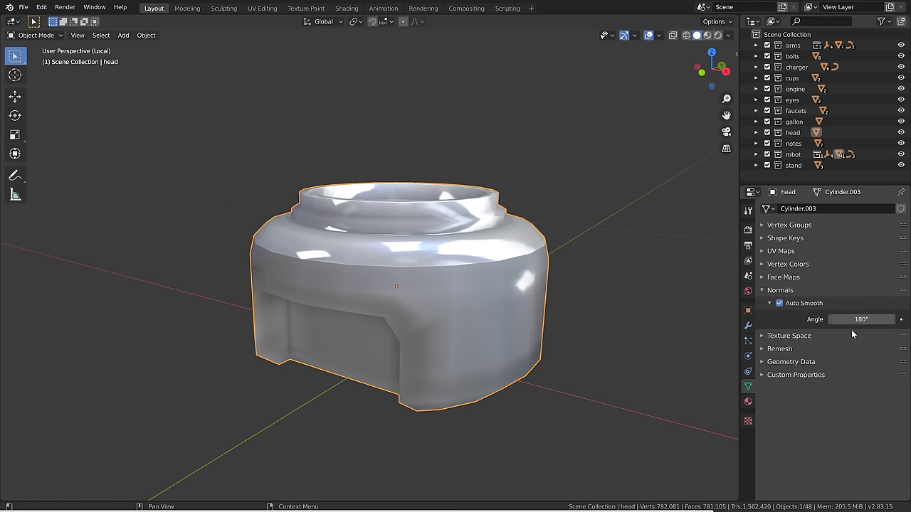
# Select the edge loops outlining the head's front opening in Edit Mode and mark them sharp.
pyautogui.moveTo(395, 366); pyautogui.dragTo(400, 329, button='middle')
pyautogui.press('Tab')
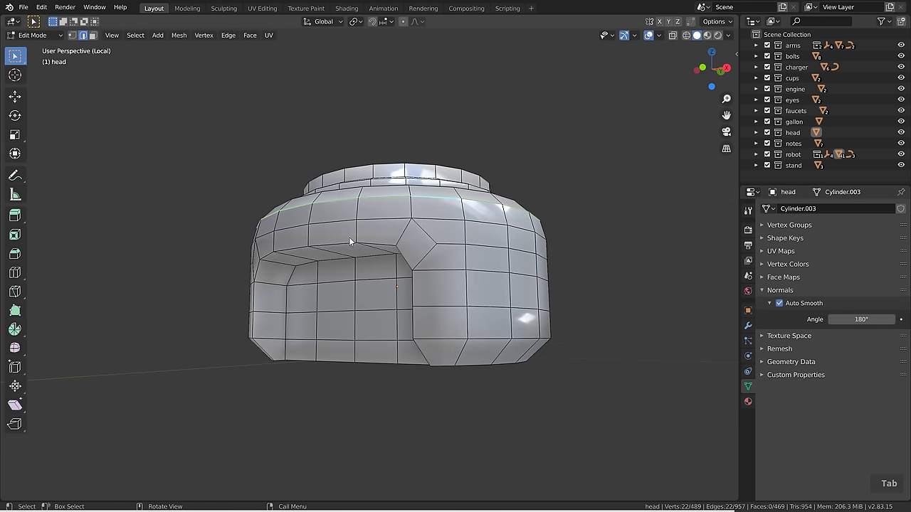
pyautogui.keyDown('alt'); pyautogui.keyDown('shift'); pyautogui.click(347, 241); pyautogui.keyUp('shift'); pyautogui.keyUp('alt')
pyautogui.moveTo(347, 242); pyautogui.dragTo(425, 283, button='middle')
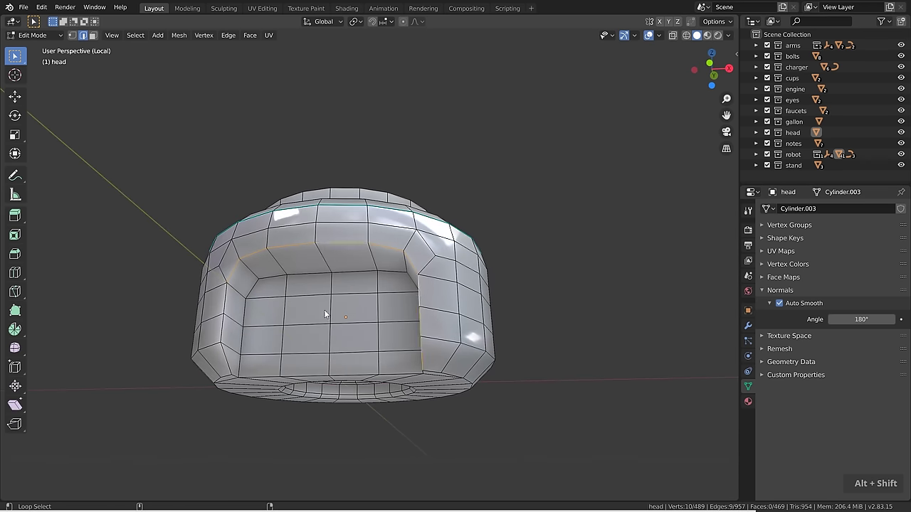
pyautogui.moveTo(248, 303); pyautogui.dragTo(420, 291, button='middle')
pyautogui.keyDown('alt'); pyautogui.keyDown('shift'); pyautogui.click(288, 293); pyautogui.keyUp('shift'); pyautogui.keyUp('alt')
pyautogui.keyDown('alt'); pyautogui.keyDown('shift'); pyautogui.click(363, 289); pyautogui.keyUp('shift'); pyautogui.keyUp('alt')
pyautogui.hotkey('ctrl', 'e')
pyautogui.click(398, 301)
# Clear the sharp mark from the edge loop around the head's upper shoulder.
pyautogui.keyDown('alt'); pyautogui.click(379, 237); pyautogui.keyUp('alt')
pyautogui.hotkey('ctrl', 'e')
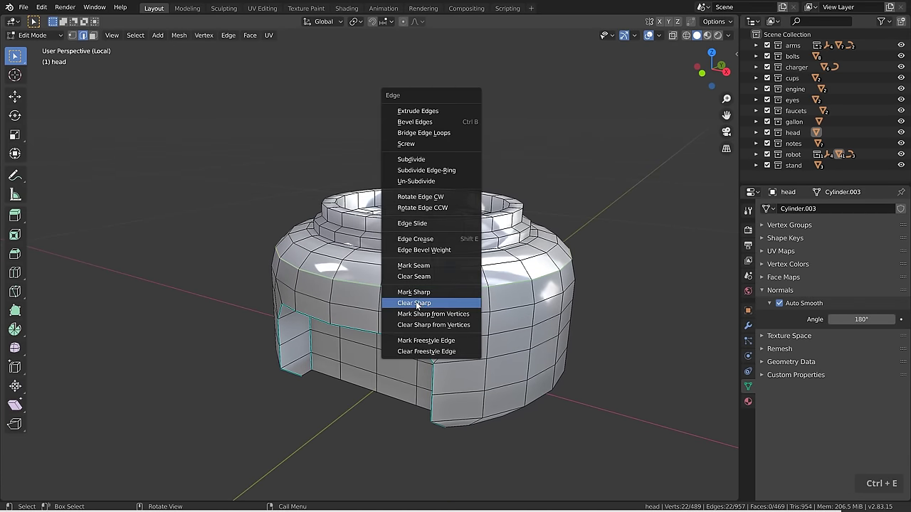
pyautogui.click(416, 301)
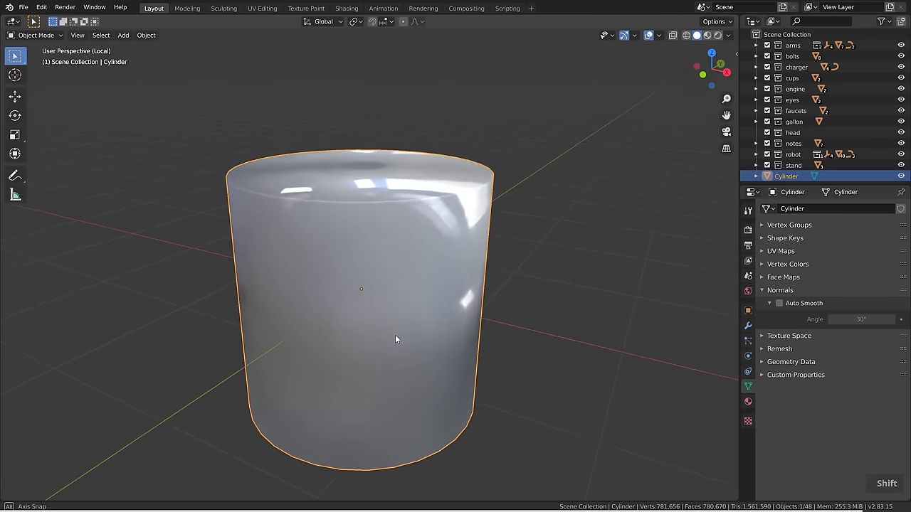
# Enable Auto Smooth on the smooth-shaded cylinder and view its shading from another angle.
pyautogui.moveTo(395, 339); pyautogui.dragTo(397, 344, button='middle')
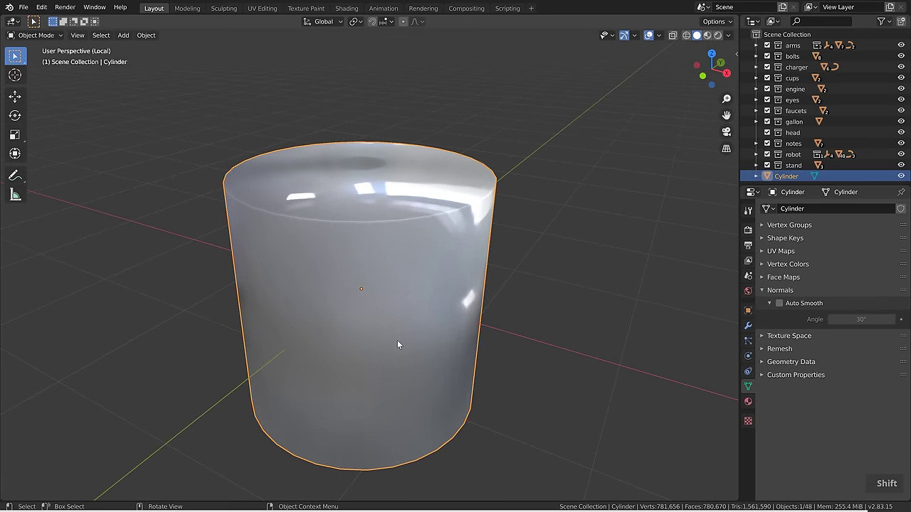
pyautogui.click(779, 303)
pyautogui.moveTo(481, 416); pyautogui.dragTo(481, 320, button='middle')
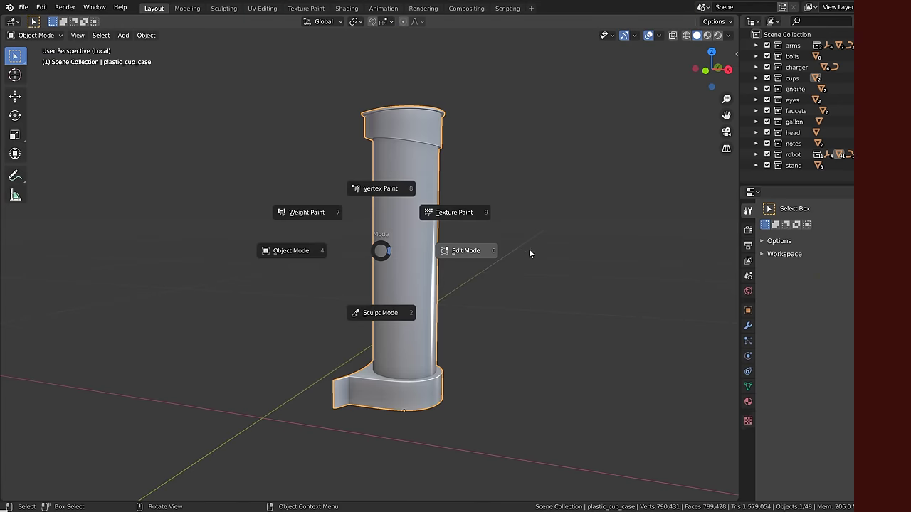
# Enter Edit Mode on the plastic cup case, select the linked geometry of its base bracket, and try moving it.
pyautogui.press('Tab')
pyautogui.moveTo(395, 221); pyautogui.dragTo(421, 216, button='middle')
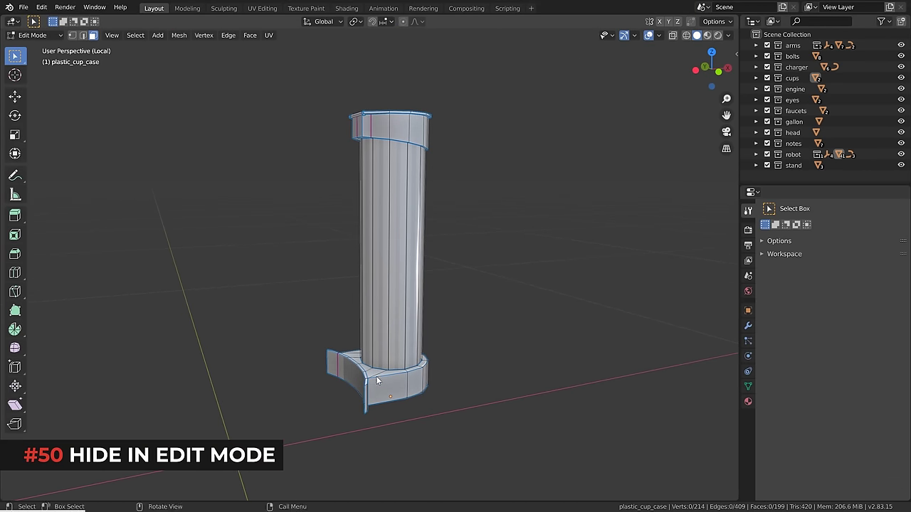
pyautogui.press('l')
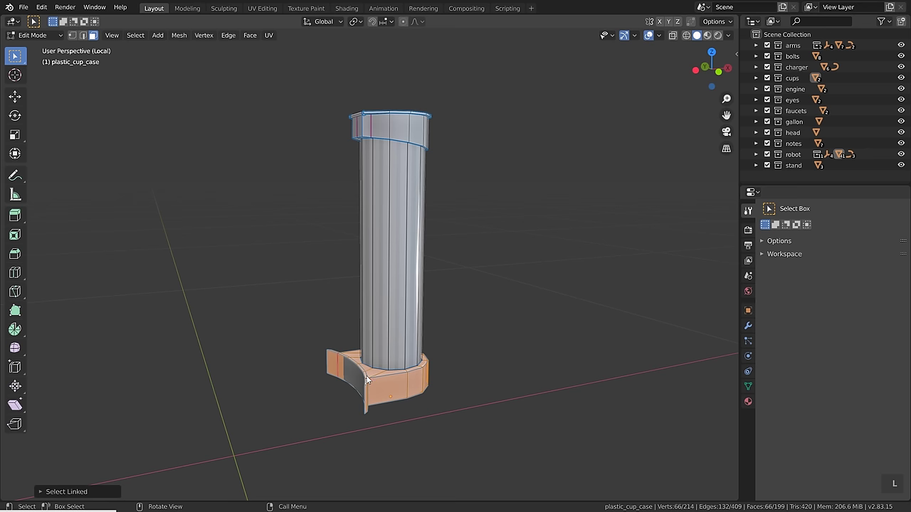
pyautogui.press('g')
pyautogui.rightClick(388, 369)
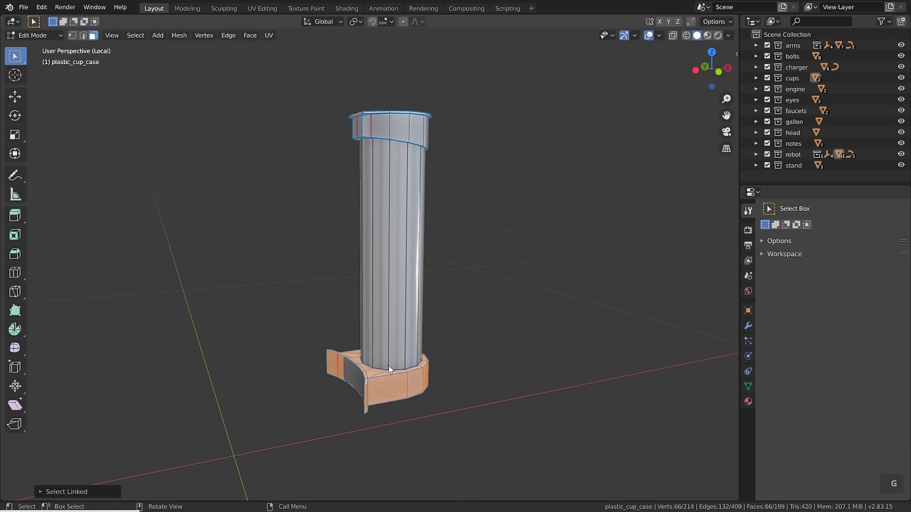
# Clear the selection, select the linked geometry of the upper collar, and try moving it.
pyautogui.press('a')
pyautogui.press('a')
pyautogui.press('l')
pyautogui.press('g')
pyautogui.rightClick(393, 125)
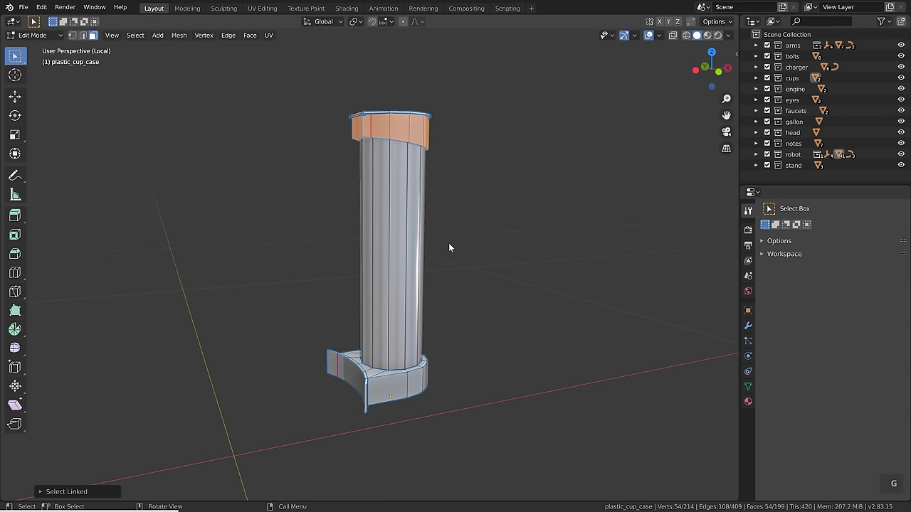
# Select the linked central tube, invert the selection, and hide the collar and base bracket.
pyautogui.moveTo(450, 239)
pyautogui.mouseDown(button='middle')
pyautogui.moveTo(434, 229)
pyautogui.moveTo(417, 236)
pyautogui.moveTo(451, 253)
pyautogui.mouseUp(button='middle')
pyautogui.scroll(1, 393, 235)
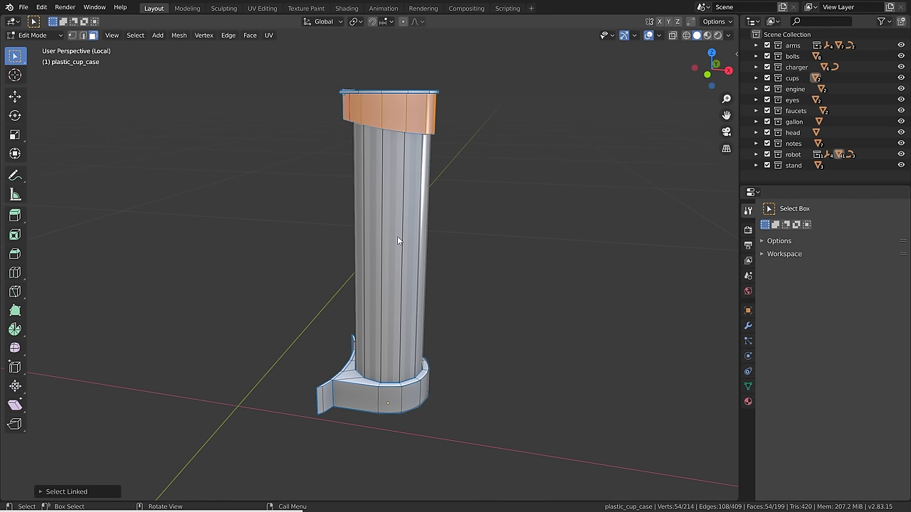
pyautogui.keyDown('shift'); pyautogui.moveTo(404, 270); pyautogui.dragTo(379, 261, button='middle'); pyautogui.keyUp('shift')
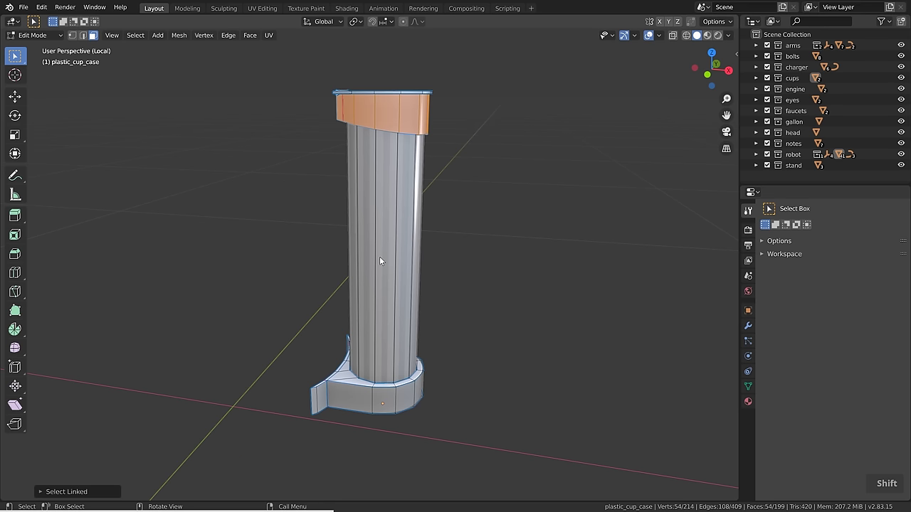
pyautogui.press('a')
pyautogui.press('a')
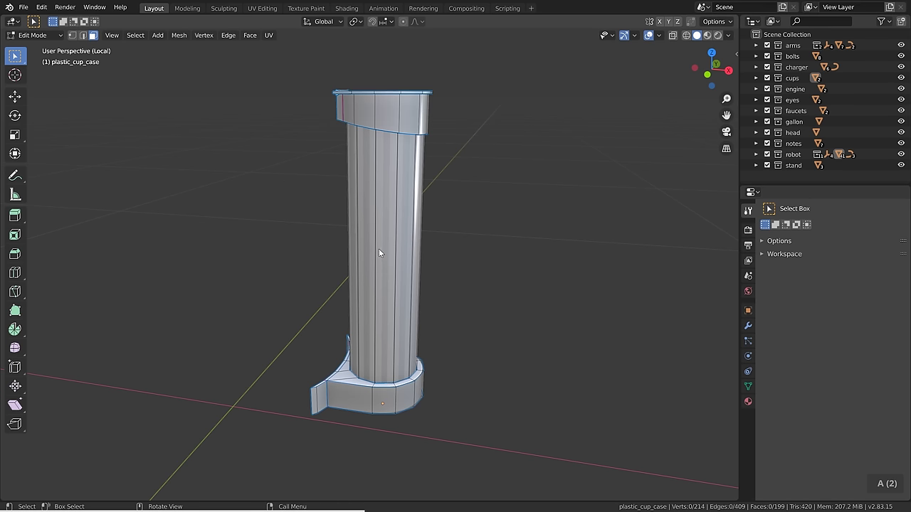
pyautogui.press('l')
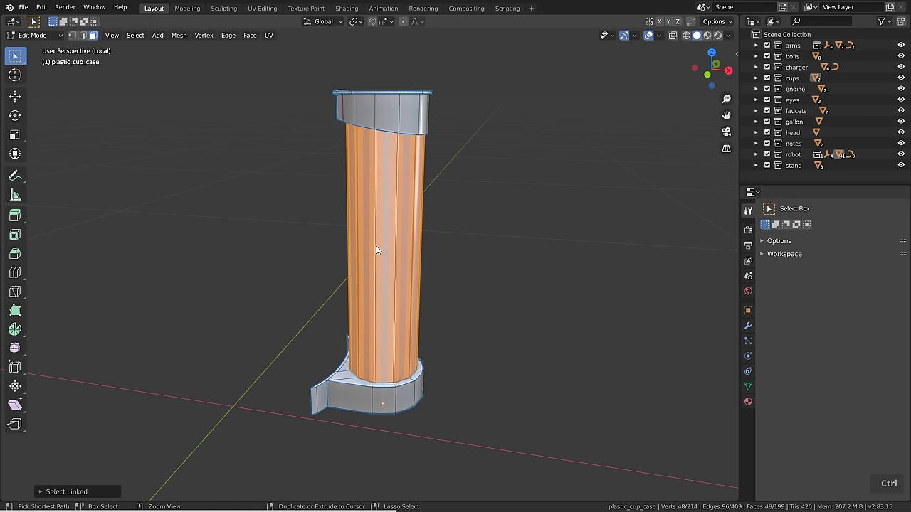
pyautogui.hotkey('ctrl', 'i')
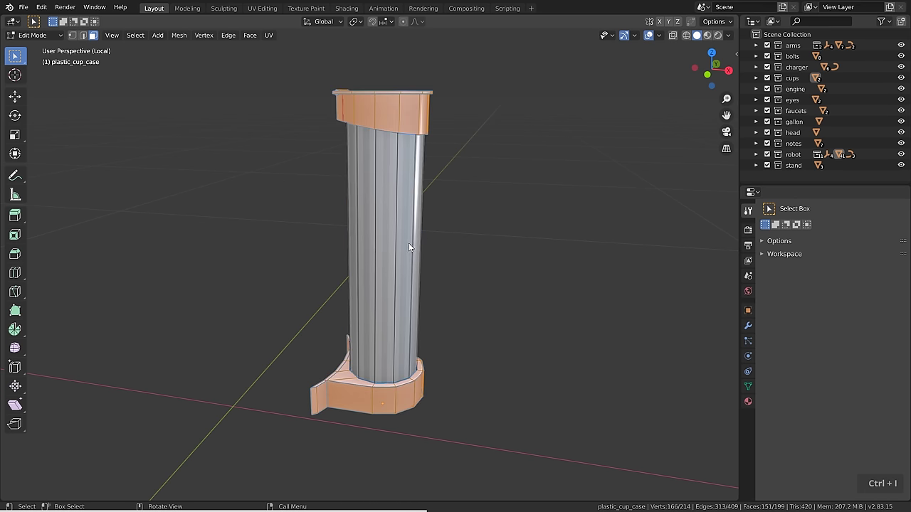
pyautogui.press('h')
# Add three evenly spaced horizontal loop cuts around the isolated tube.
pyautogui.moveTo(409, 242); pyautogui.dragTo(394, 217, button='middle')
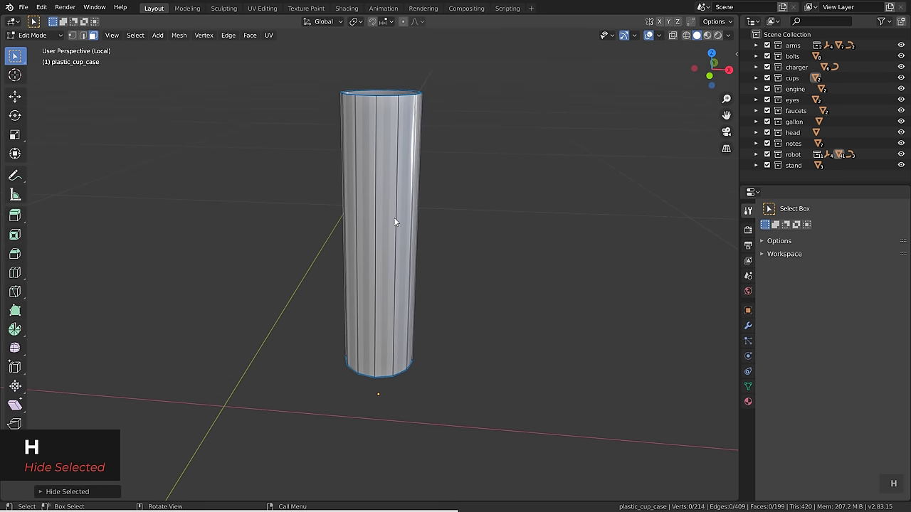
pyautogui.hotkey('ctrl', 'r')
pyautogui.scroll(2, 404, 273)
pyautogui.click(404, 273)
pyautogui.rightClick(404, 274)
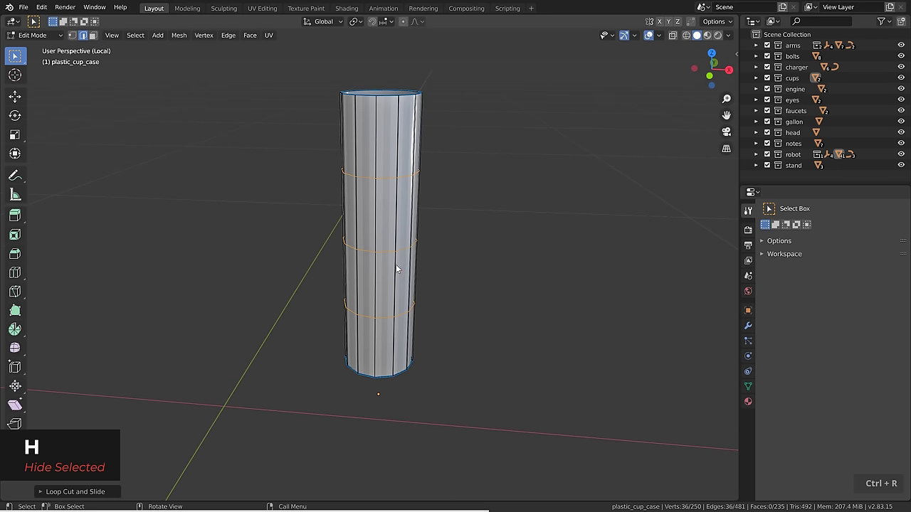
# Select the tube's middle edge loop and scale it outward to form a bulge.
pyautogui.keyDown('alt'); pyautogui.click(382, 251); pyautogui.keyUp('alt')
pyautogui.press('s')
pyautogui.click(485, 282)
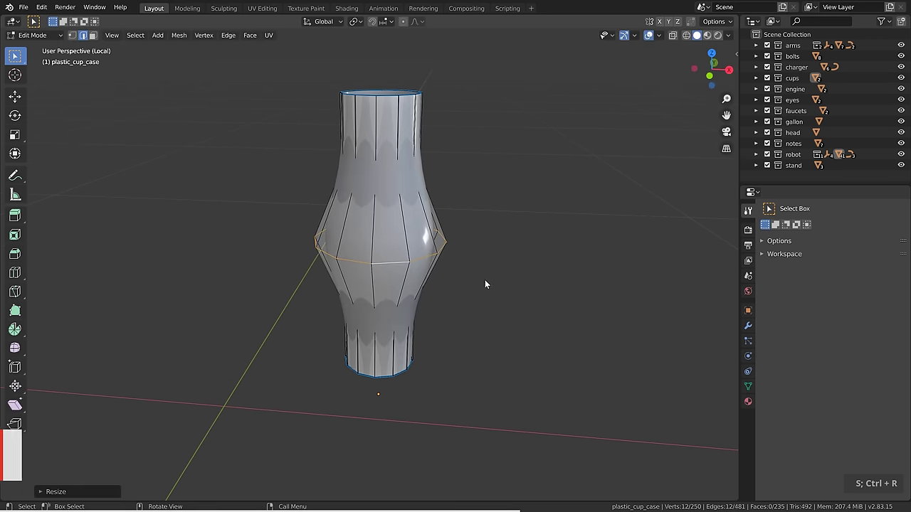
# Reveal the hidden collar and base bracket, view the case in Object Mode, and return to Edit Mode.
pyautogui.hotkey('alt', 'h')
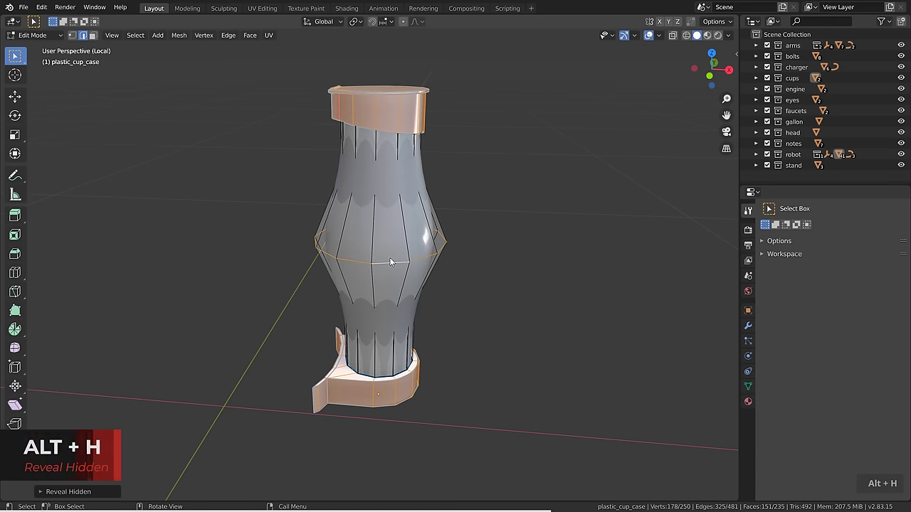
pyautogui.press('Tab')
pyautogui.moveTo(389, 257); pyautogui.dragTo(411, 256, button='middle')
pyautogui.press('Tab')
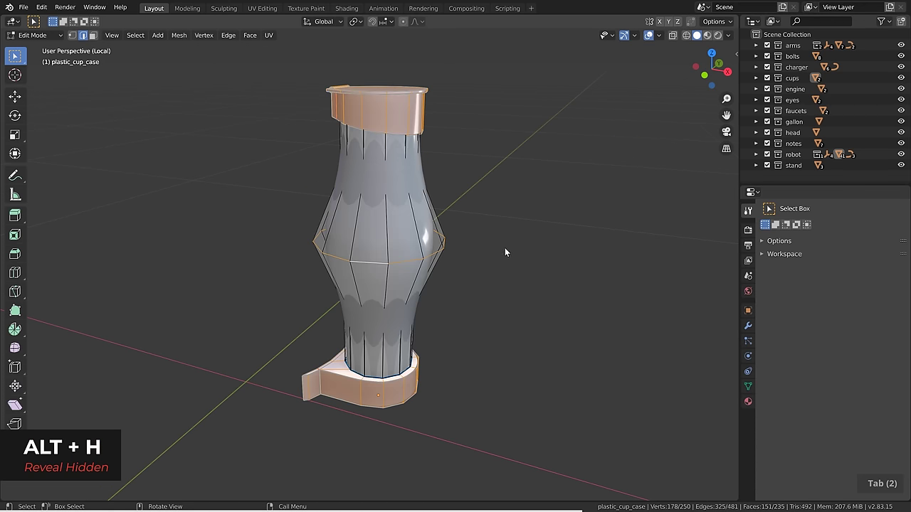
# Select the linked base bracket and hide it, inspect the case in Object Mode, and return to Edit Mode.
pyautogui.click(369, 380)
pyautogui.press('l')
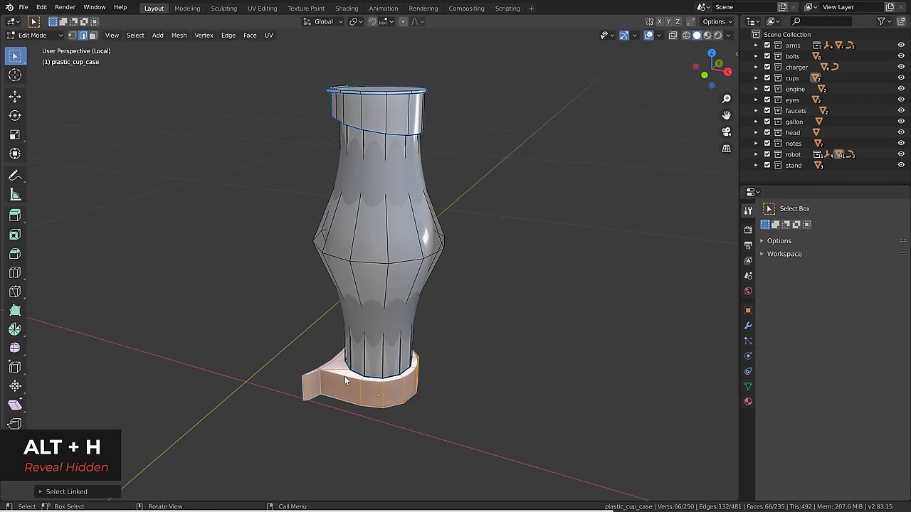
pyautogui.press('h')
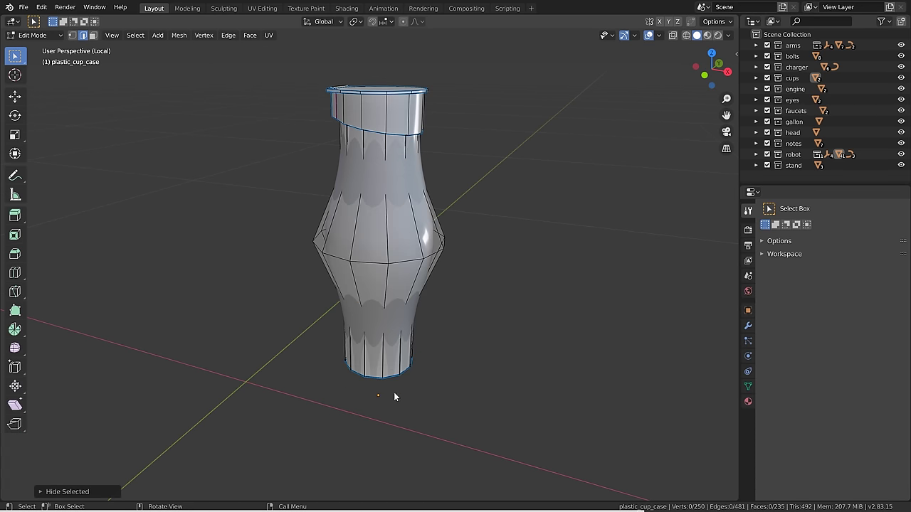
pyautogui.press('Tab')
pyautogui.scroll(-3, 396, 299)
pyautogui.moveTo(396, 298); pyautogui.dragTo(488, 331, button='middle')
pyautogui.press('Tab')
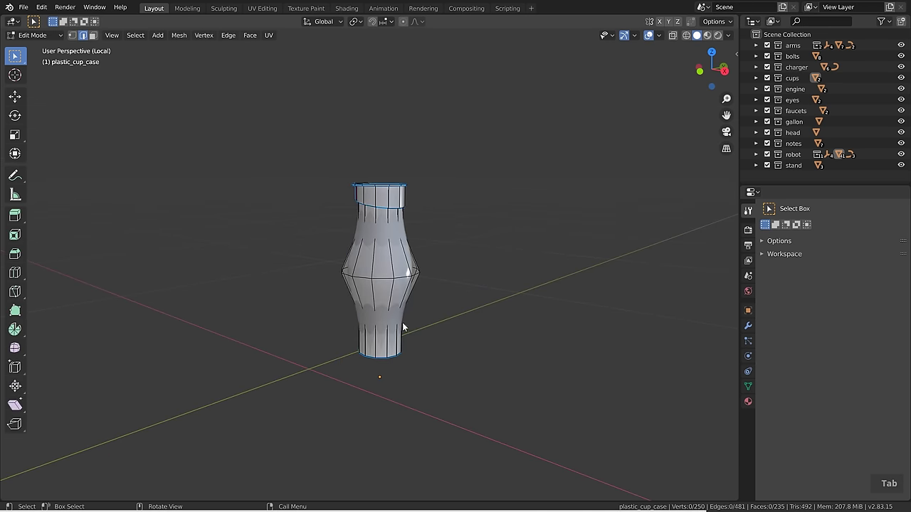
pyautogui.scroll(2, 409, 361)
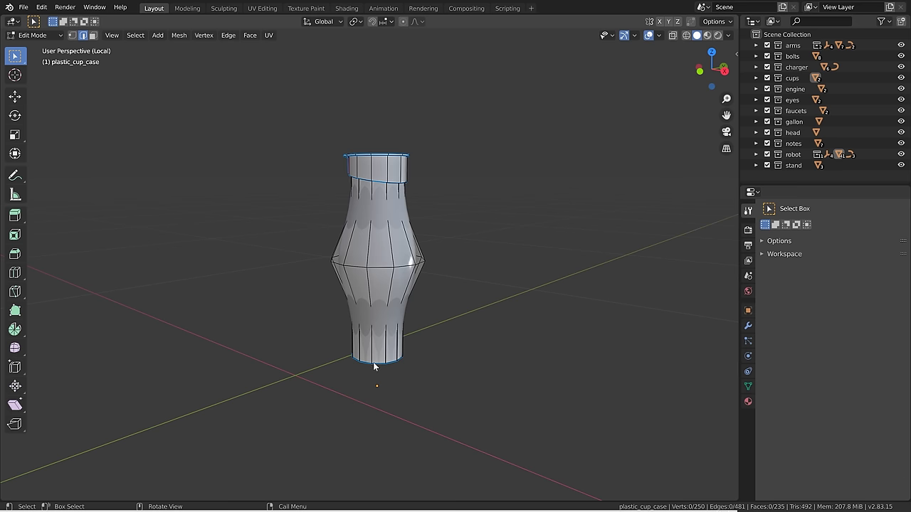
# Reveal the hidden base bracket of the cup case, return to Object Mode and leave local view.
pyautogui.press('alt')
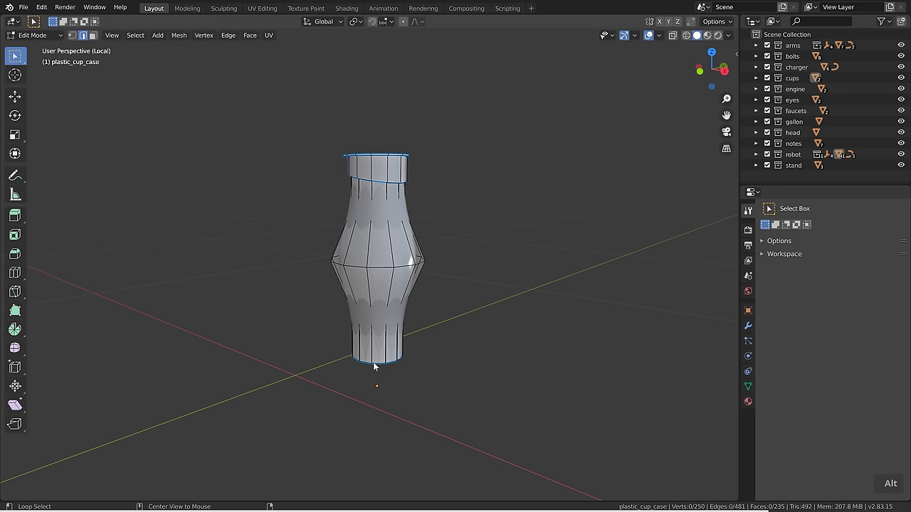
pyautogui.hotkey('alt', 'h')
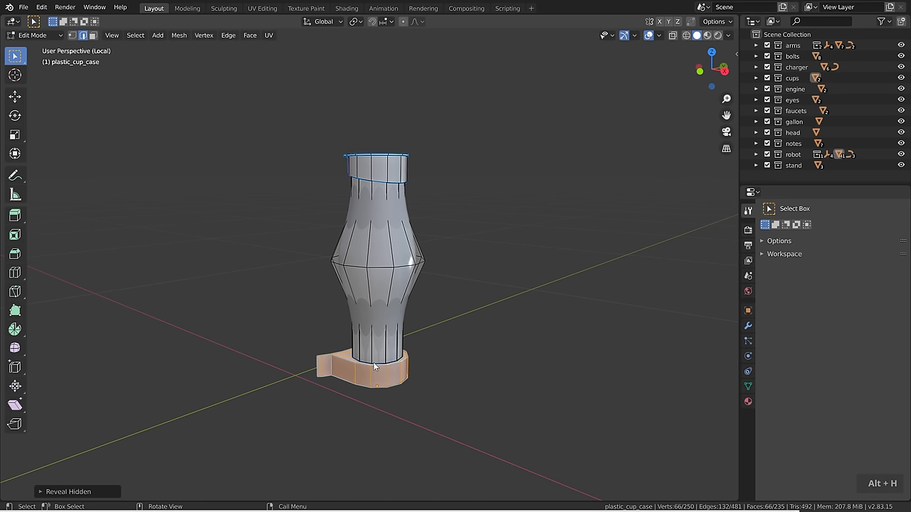
pyautogui.press('Tab')
pyautogui.press('KP_Divide')
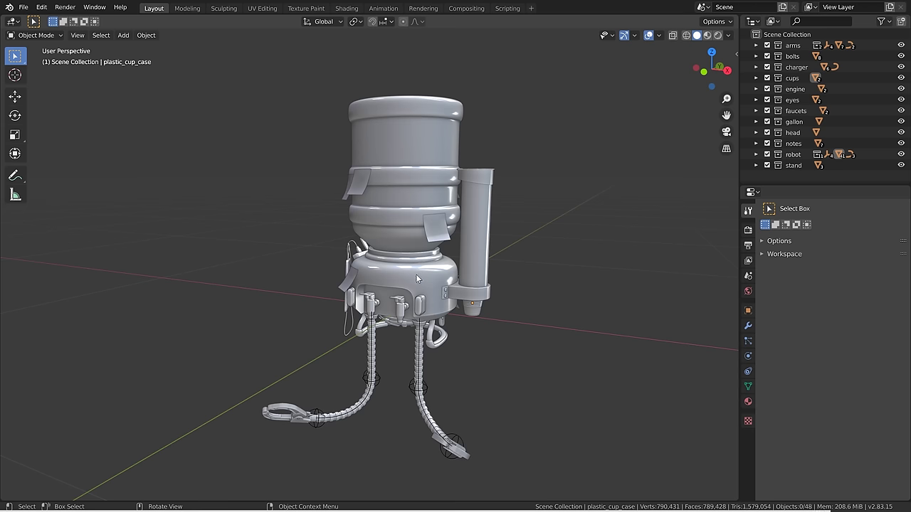
# Hide the robot's head, water gallon, cup case and exposed inner part one by one, and reveal all hidden objects.
pyautogui.click(416, 277)
pyautogui.press('h')
pyautogui.click(409, 215)
pyautogui.press('h')
pyautogui.click(483, 241)
pyautogui.press('h')
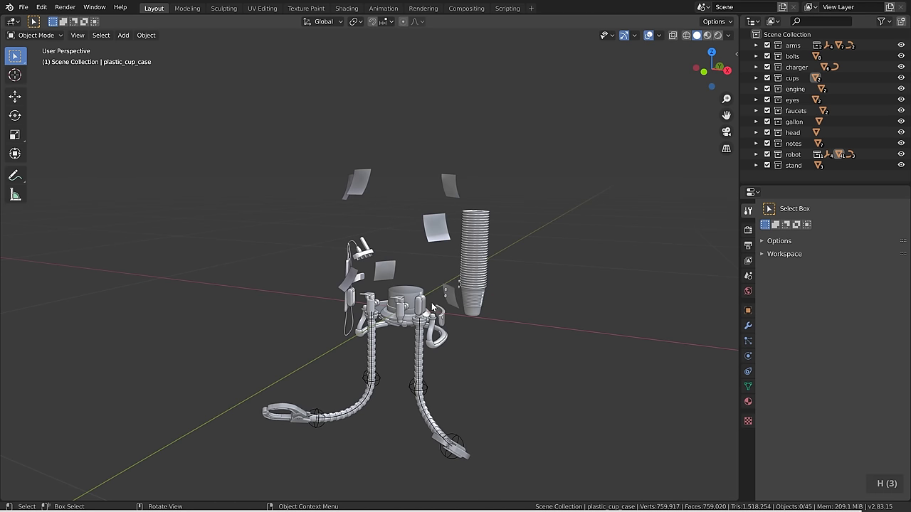
pyautogui.click(401, 305)
pyautogui.press('h')
pyautogui.hotkey('alt', 'h')
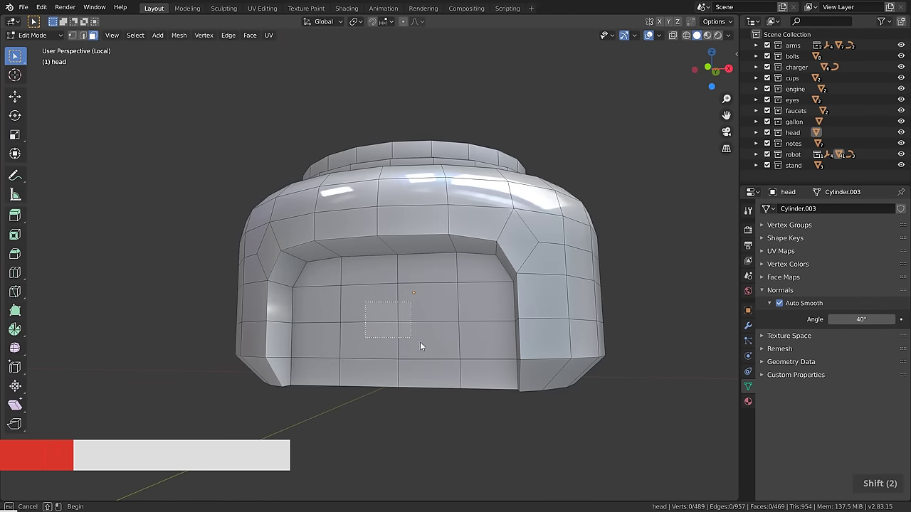
# Select the four middle faces of the head's front recess and inset them by about 0.10 with about -0.15 depth.
pyautogui.click(432, 345)
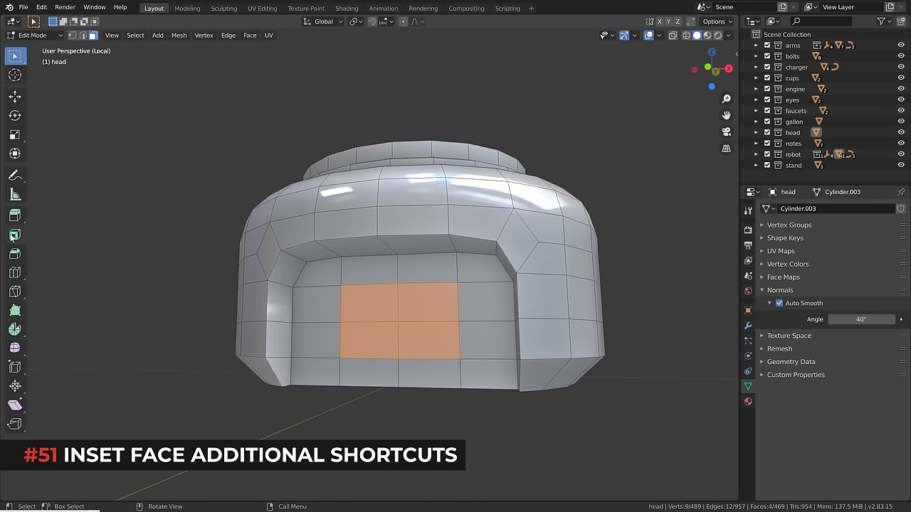
pyautogui.press('i')
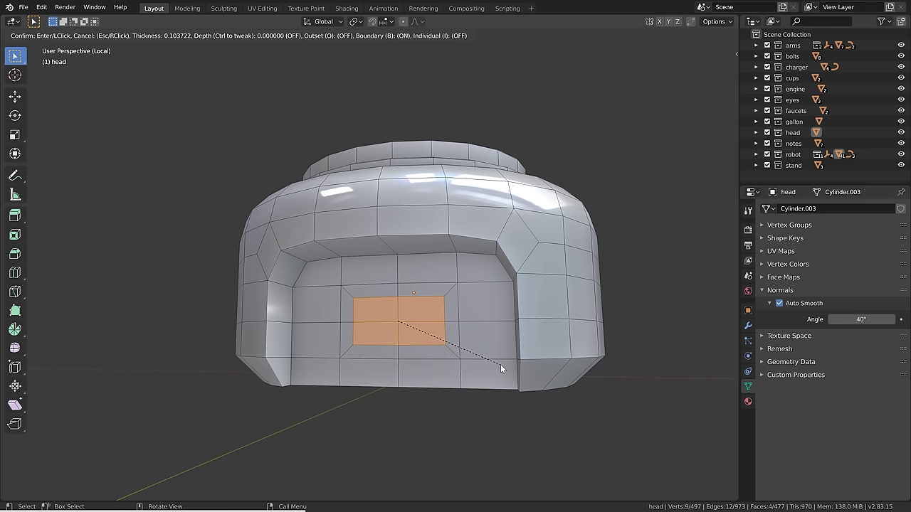
pyautogui.press('ctrl')
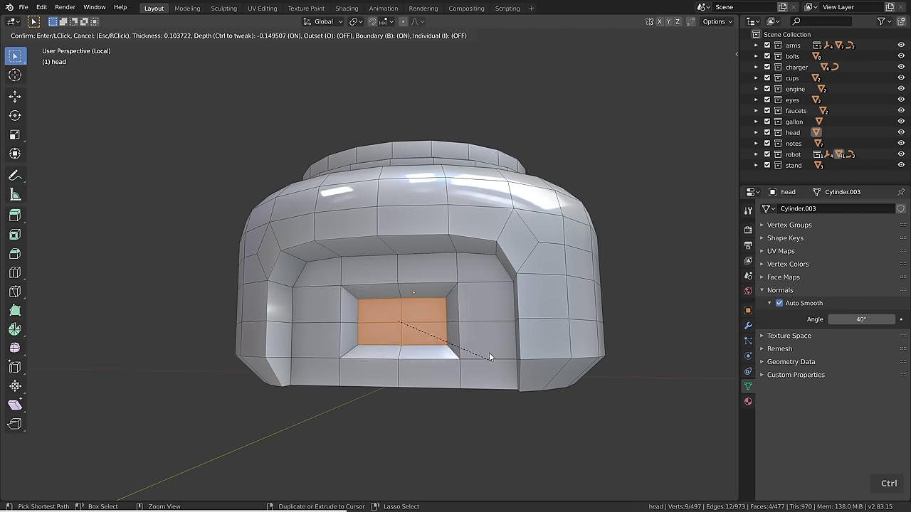
# Try the Outset and Individual options of Inset Faces on the four selected recess faces.
pyautogui.press('o')
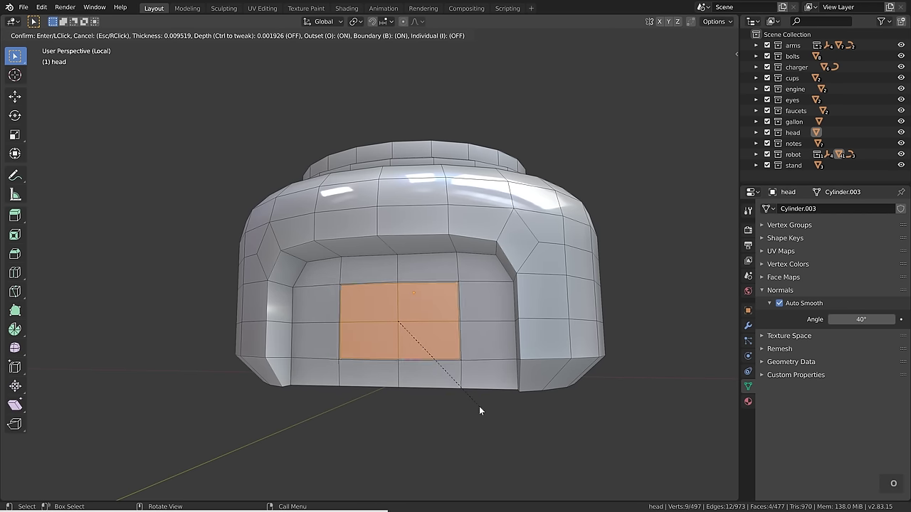
pyautogui.press('o')
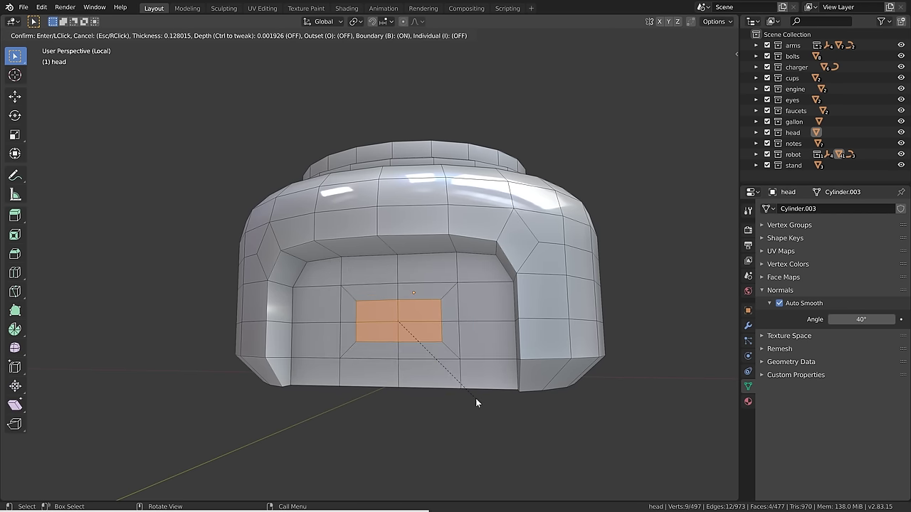
pyautogui.press('i')
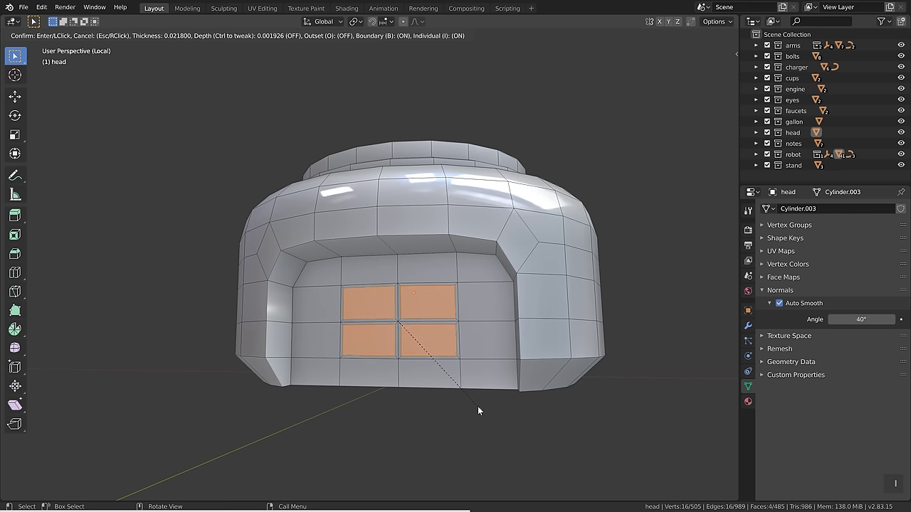
# Select the two lower middle faces of the head's recess and delete them.
pyautogui.keyDown('shift'); pyautogui.click(415, 348); pyautogui.keyUp('shift')
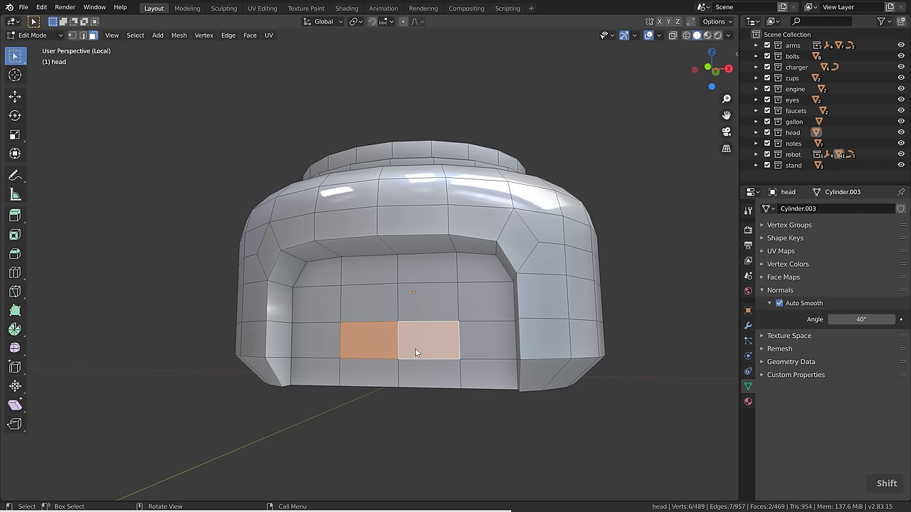
pyautogui.press('x')
pyautogui.click(415, 348)
# Select the two faces directly above the opening and inset them with the Boundary option toggled off.
pyautogui.keyDown('shift'); pyautogui.click(401, 309); pyautogui.keyUp('shift')
pyautogui.keyDown('shift'); pyautogui.click(404, 305); pyautogui.keyUp('shift')
pyautogui.scroll(5, 396, 320)
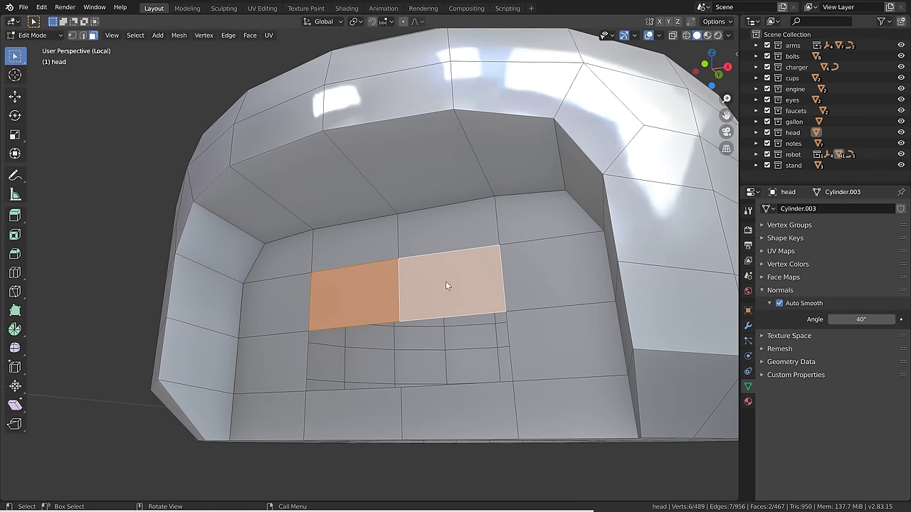
pyautogui.press('i')
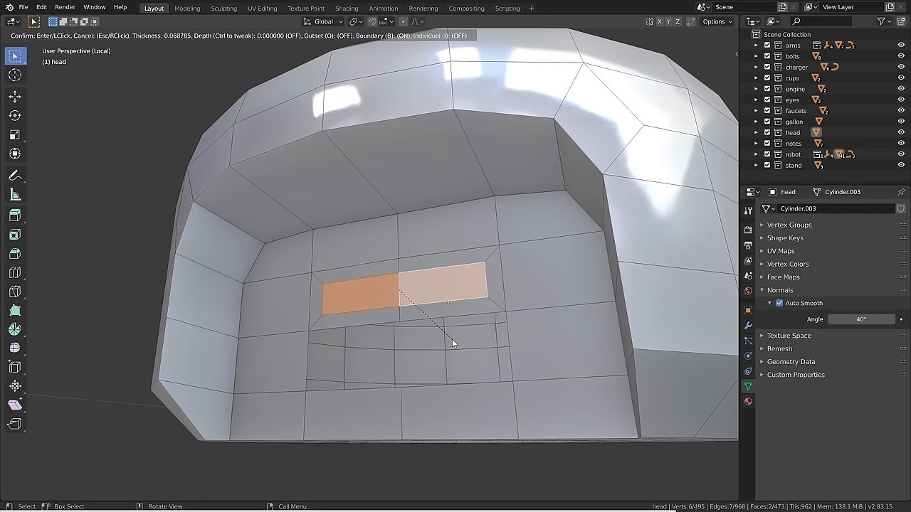
pyautogui.press('b')
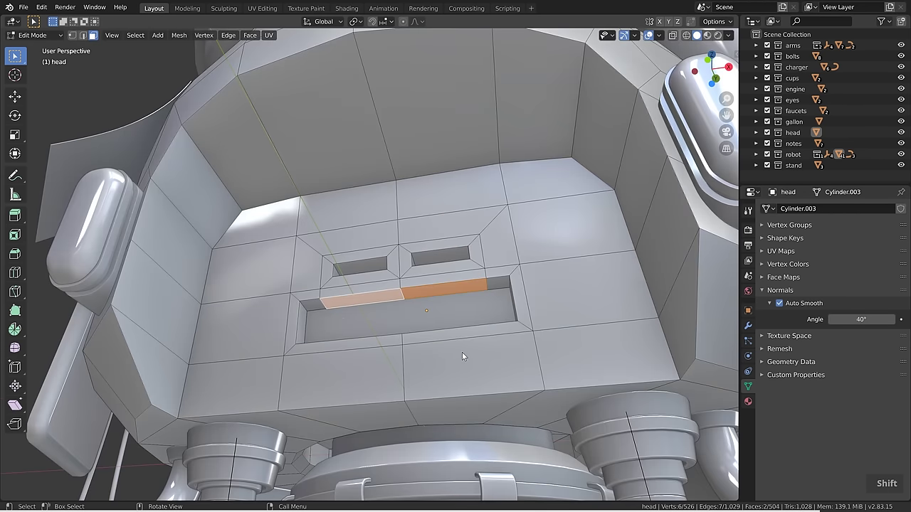
# Inset the two faces at the wide slot's upper edge individually, extrude them into blocks, and view the head in Object Mode.
pyautogui.press('i')
pyautogui.click(467, 359)
pyautogui.press('e')
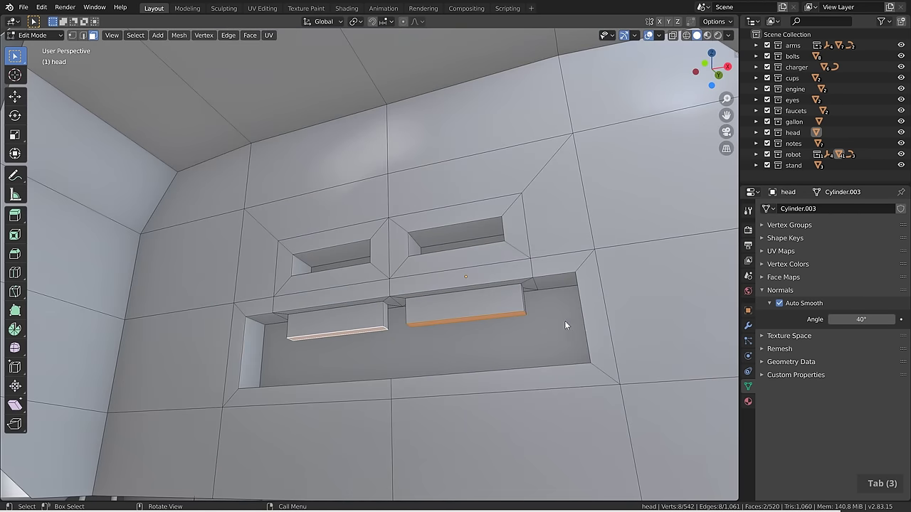
pyautogui.press('Tab')
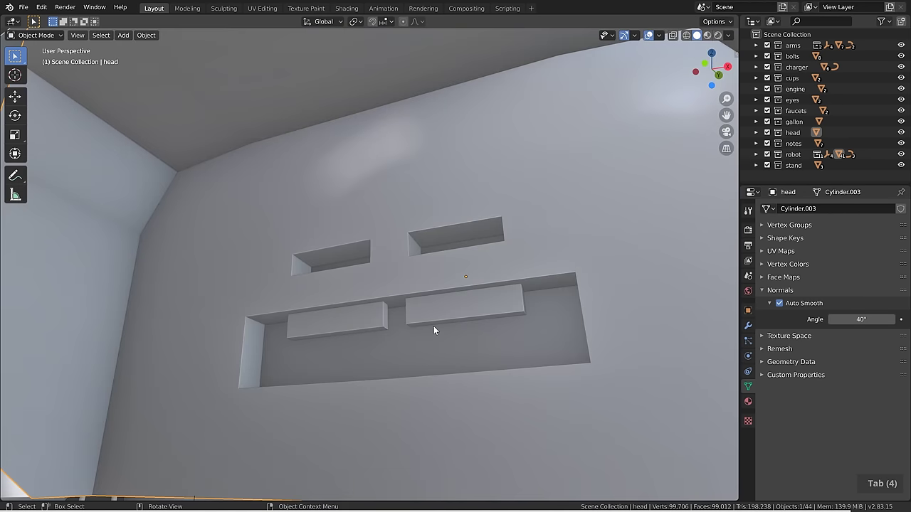
pyautogui.scroll(-4, 487, 319)
pyautogui.scroll(-5, 489, 317)
pyautogui.keyDown('shift'); pyautogui.moveTo(521, 320); pyautogui.dragTo(452, 338, button='middle'); pyautogui.keyUp('shift')
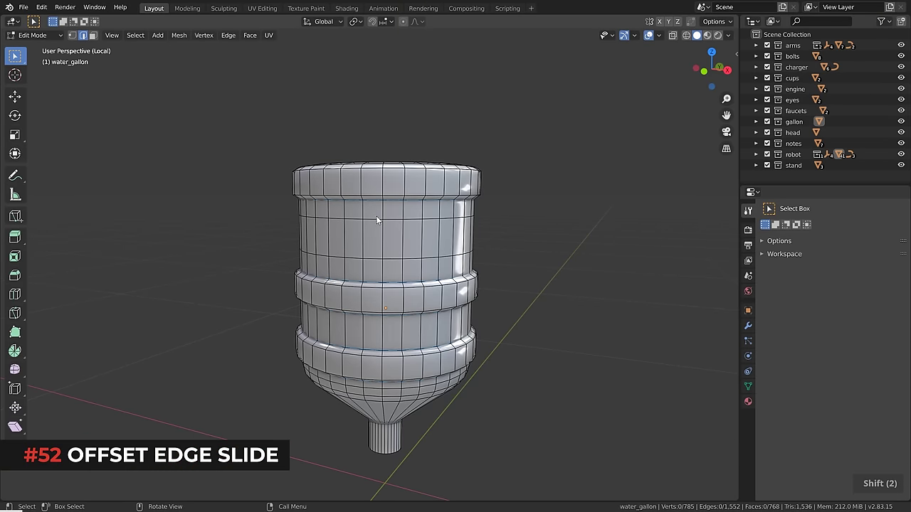
# Add one loop cut just below and one just above the water gallon's upper body edge loop.
pyautogui.scroll(3, 376, 217)
pyautogui.hotkey('ctrl', 'r')
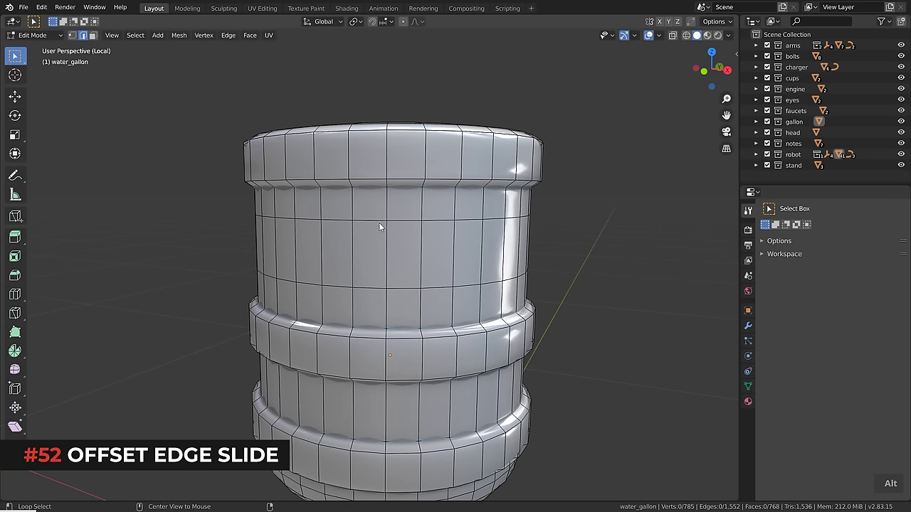
pyautogui.click(436, 255)
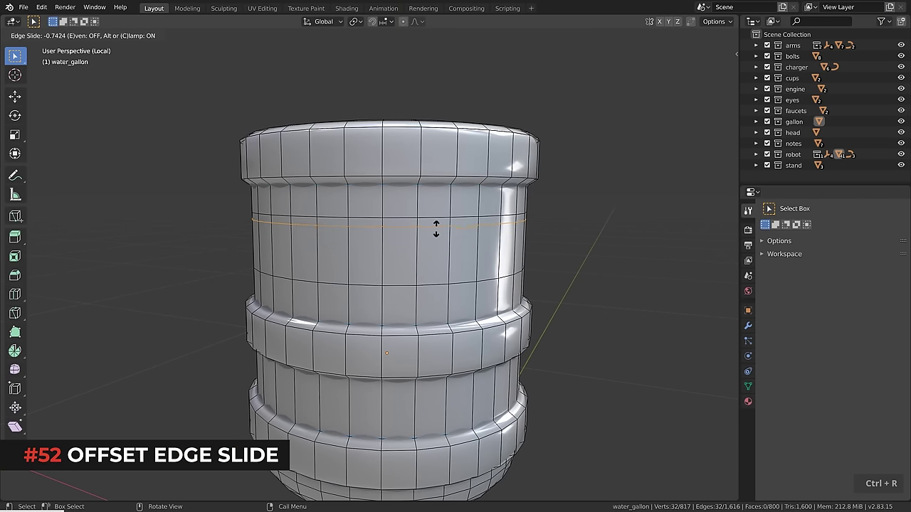
pyautogui.click(436, 228)
pyautogui.scroll(2, 389, 218)
pyautogui.hotkey('ctrl', 'r')
pyautogui.click(381, 203)
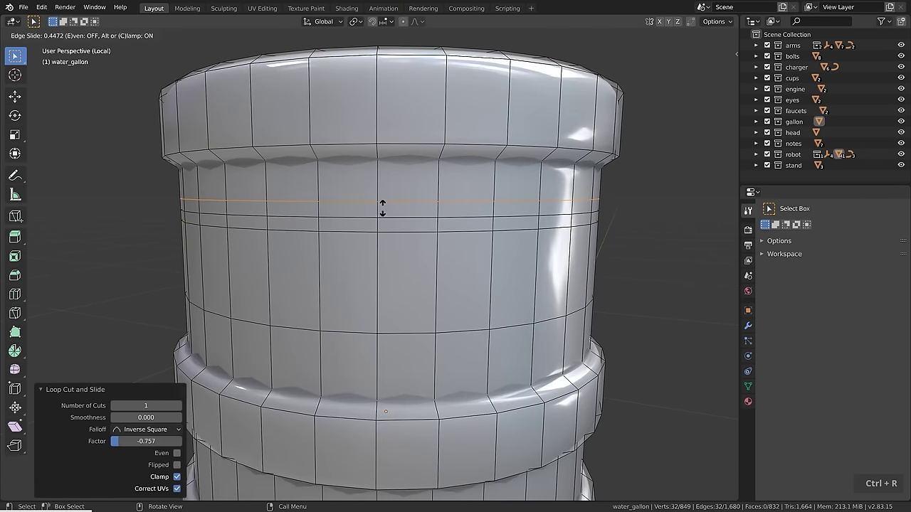
pyautogui.click(382, 210)
# Select the original edge loop between the two cuts and shrink it inward by about 0.11 to form a groove.
pyautogui.keyDown('alt'); pyautogui.click(346, 217); pyautogui.keyUp('alt')
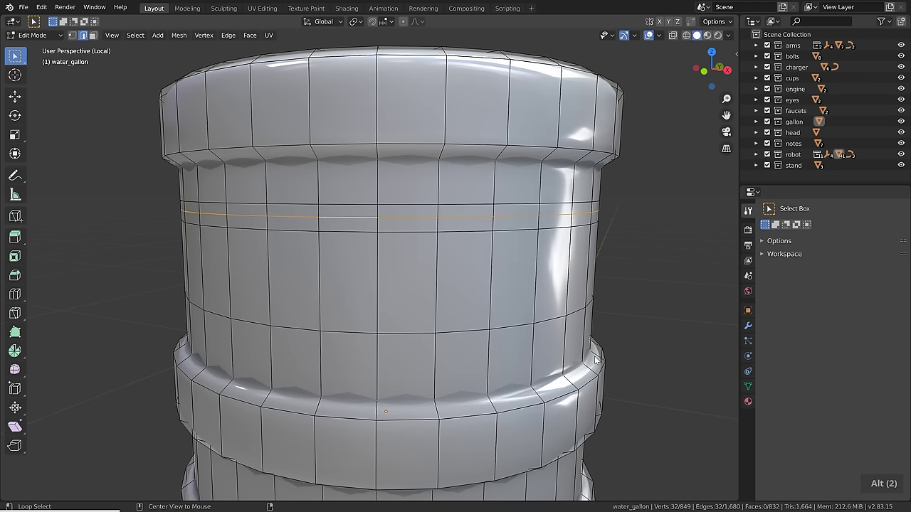
pyautogui.hotkey('alt', 's')
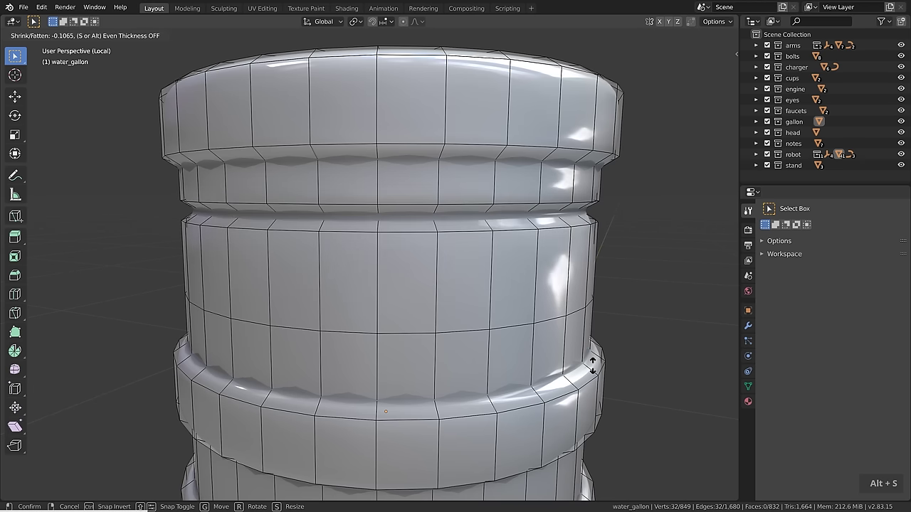
pyautogui.click(593, 364)
# Undo the groove and the two added loop cuts on the water gallon.
pyautogui.hotkey('ctrl', 'z')
pyautogui.hotkey('ctrl', 'z')
pyautogui.hotkey('ctrl', 'z')
pyautogui.hotkey('ctrl', 'z')
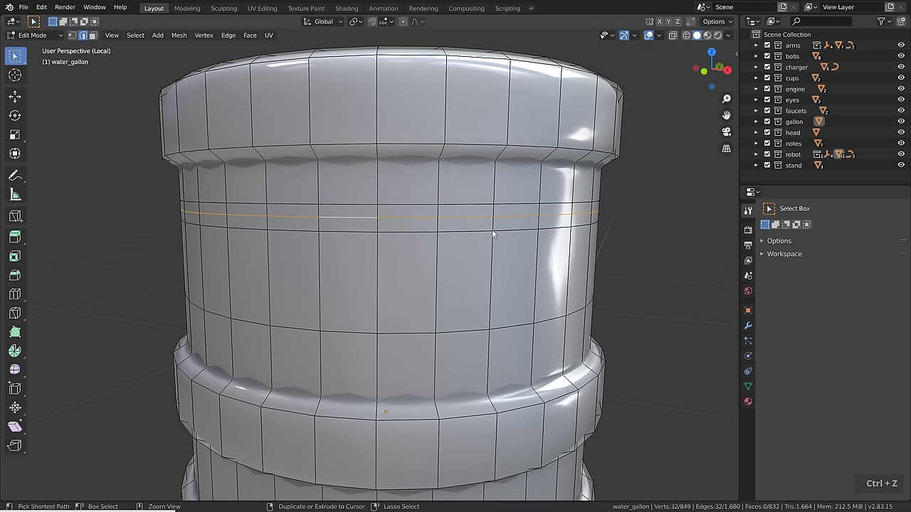
# Select the gallon's upper and lower body edge loops and bevel them with 2 segments and a 0.467 cm offset.
pyautogui.keyDown('alt'); pyautogui.click(448, 229); pyautogui.keyUp('alt')
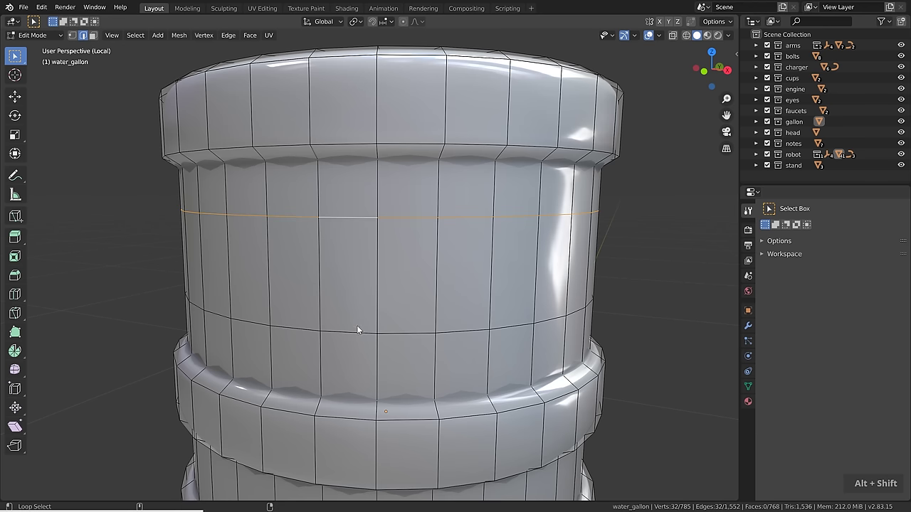
pyautogui.keyDown('alt'); pyautogui.keyDown('shift'); pyautogui.click(366, 330); pyautogui.keyUp('shift'); pyautogui.keyUp('alt')
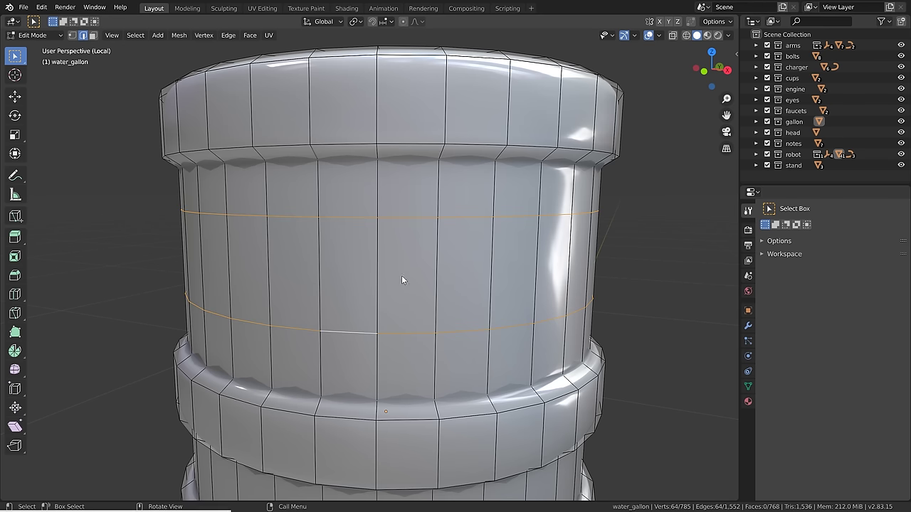
pyautogui.hotkey('ctrl', 'b')
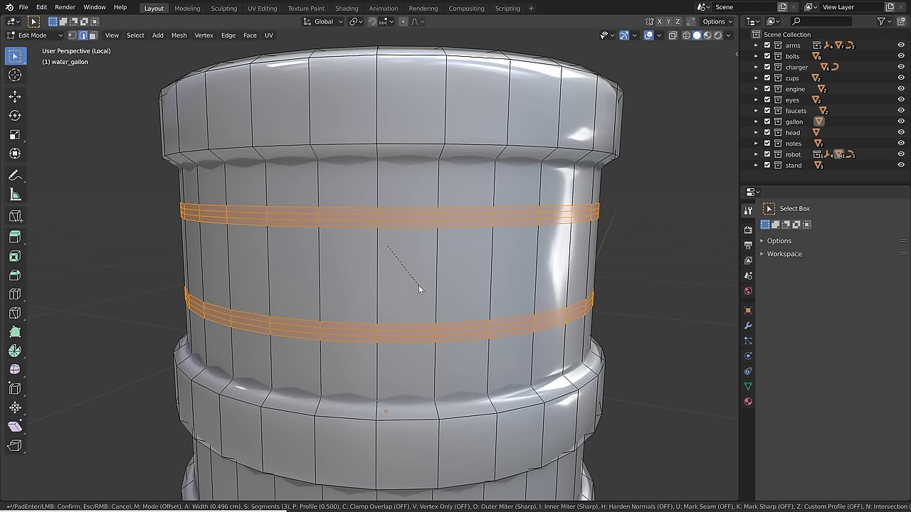
pyautogui.click(419, 288)
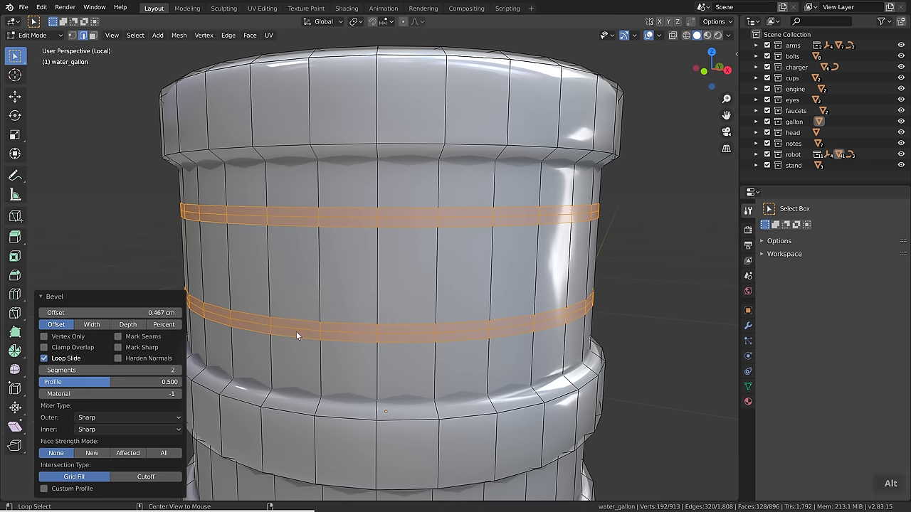
# Select the middle edge loop of each beveled band and shrink both inward by about 0.07 to form two grooves.
pyautogui.keyDown('alt'); pyautogui.click(296, 329); pyautogui.keyUp('alt')
pyautogui.keyDown('alt'); pyautogui.keyDown('shift'); pyautogui.click(292, 225); pyautogui.keyUp('shift'); pyautogui.keyUp('alt')
pyautogui.hotkey('alt', 's')
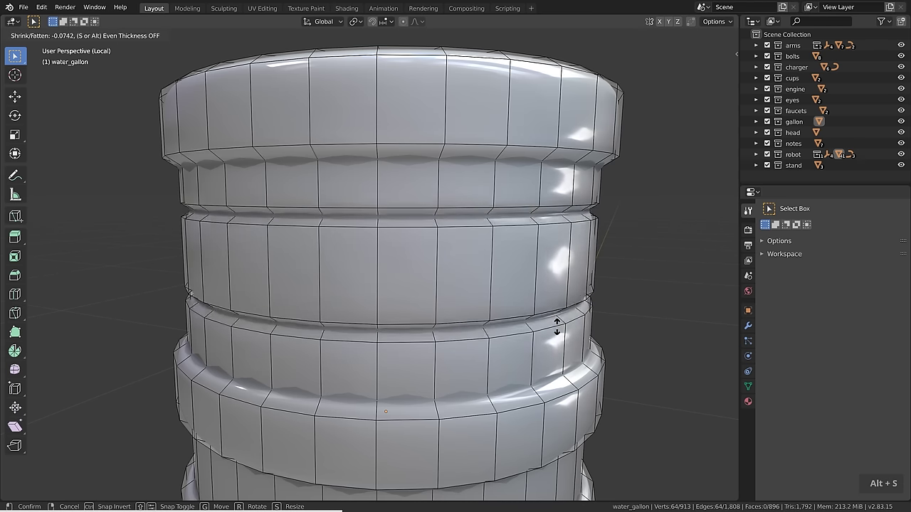
pyautogui.click(548, 324)
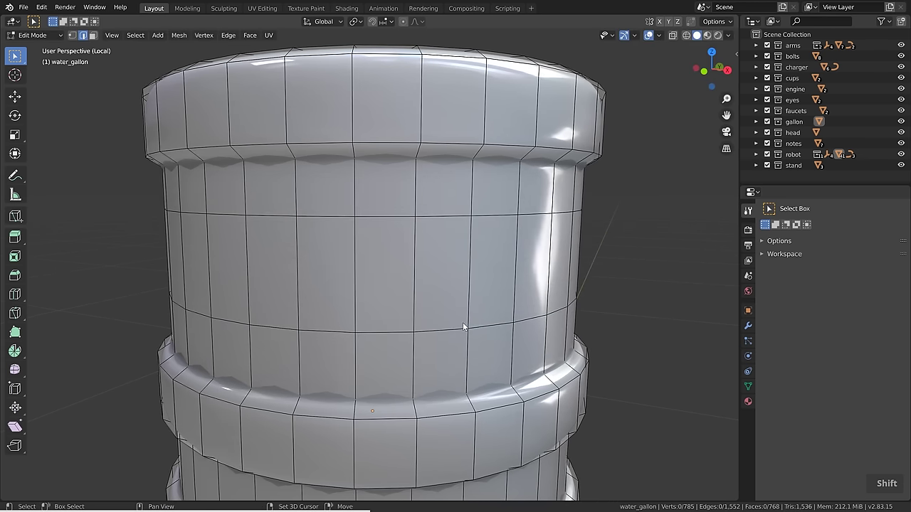
# Select the gallon's two original body edge loops and add loops on both sides with Offset Edge Slide, trying the Even option.
pyautogui.keyDown('alt'); pyautogui.click(385, 319); pyautogui.keyUp('alt')
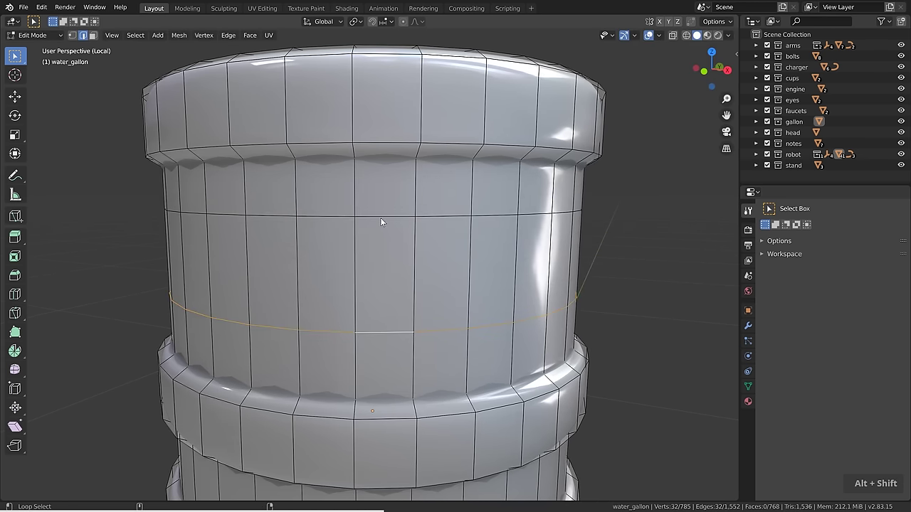
pyautogui.keyDown('alt'); pyautogui.keyDown('shift'); pyautogui.click(381, 217); pyautogui.keyUp('shift'); pyautogui.keyUp('alt')
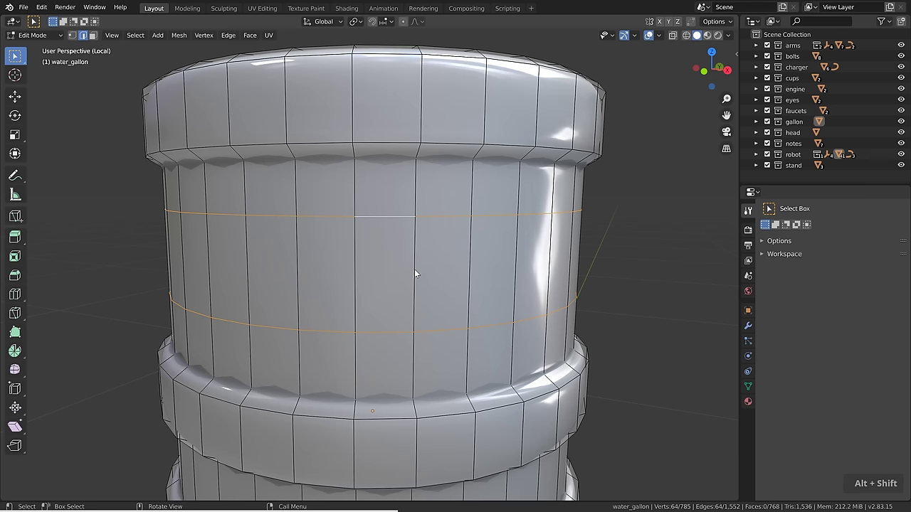
pyautogui.hotkey('ctrl', 'shift', 'r')
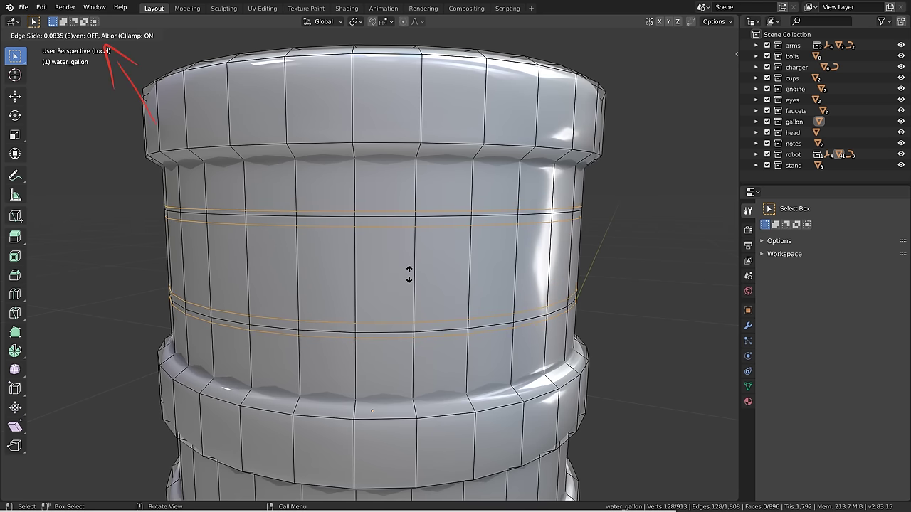
pyautogui.press('e')
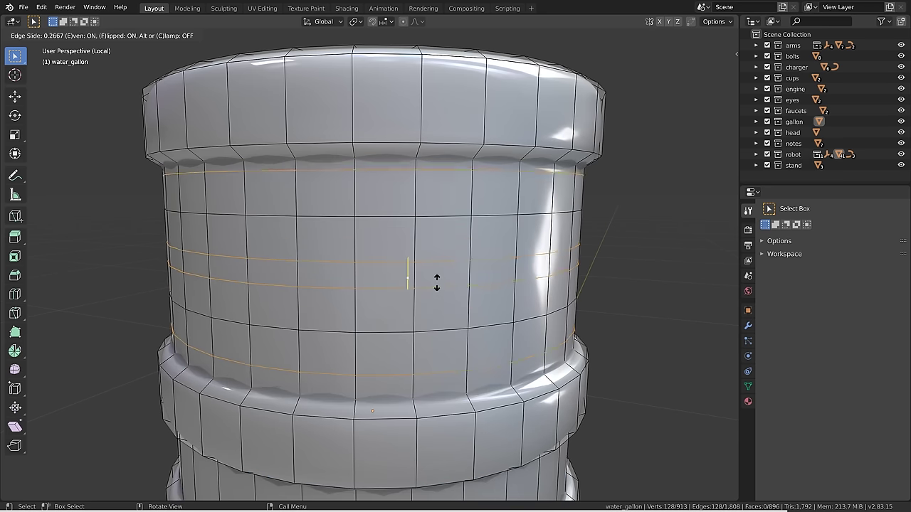
pyautogui.click(427, 221)
# Select the original middle loops of the gallon's two loop bands and shrink them slightly inward with Shrink/Fatten, forming two grooves.
pyautogui.keyDown('alt'); pyautogui.click(393, 215); pyautogui.keyUp('alt')
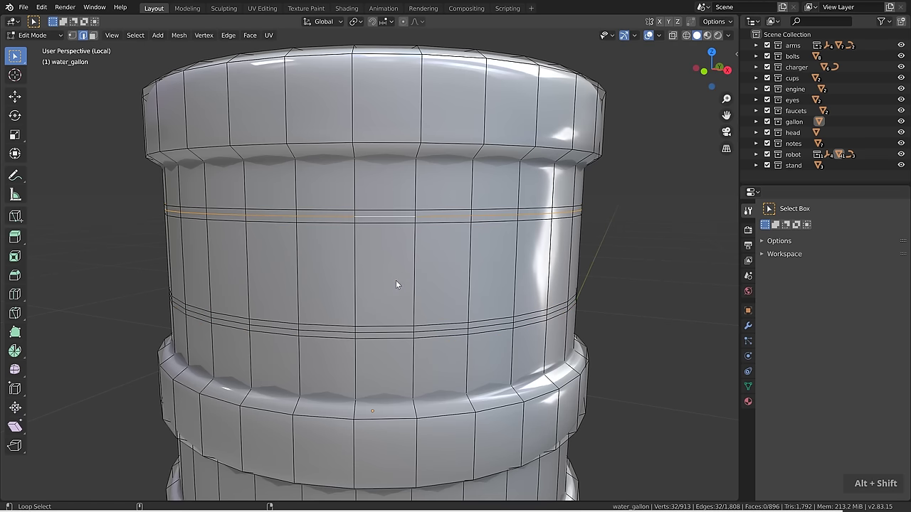
pyautogui.keyDown('alt'); pyautogui.keyDown('shift'); pyautogui.click(387, 333); pyautogui.keyUp('shift'); pyautogui.keyUp('alt')
pyautogui.hotkey('alt', 's')
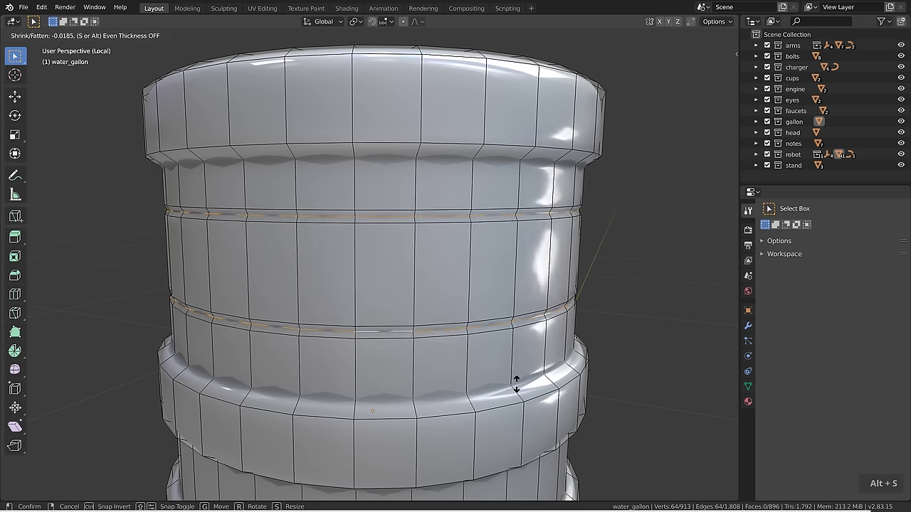
pyautogui.click(520, 392)
pyautogui.scroll(-4, 455, 320)
pyautogui.press('Tab')
pyautogui.click(192, 287)
pyautogui.scroll(-3, 313, 299)
pyautogui.moveTo(350, 295)
pyautogui.keyDown('shift'); pyautogui.mouseDown(button='middle')
pyautogui.moveTo(337, 315)
pyautogui.moveTo(360, 310)
pyautogui.mouseUp(button='middle'); pyautogui.keyUp('shift')
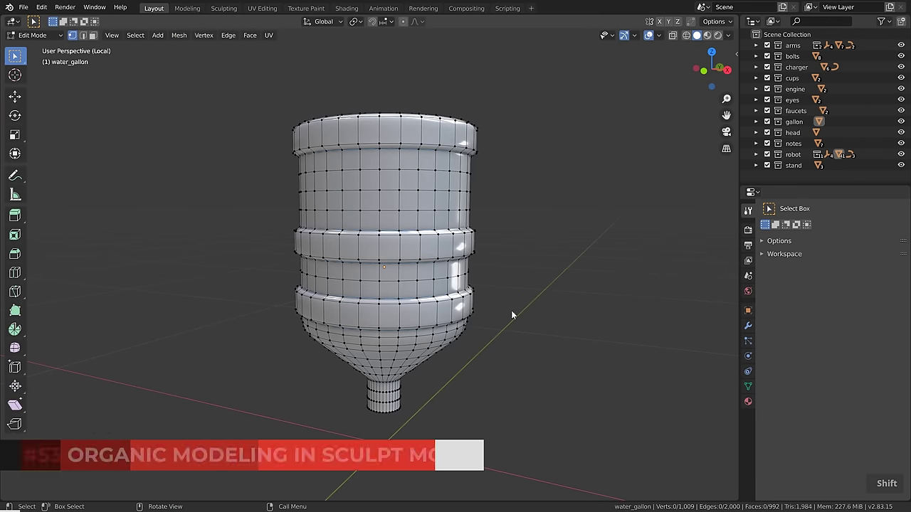
# Try moving a vertex on the gallon's upper body with Smooth proportional editing, enlarging the influence size to 2.36.
pyautogui.click(447, 193)
pyautogui.press('g')
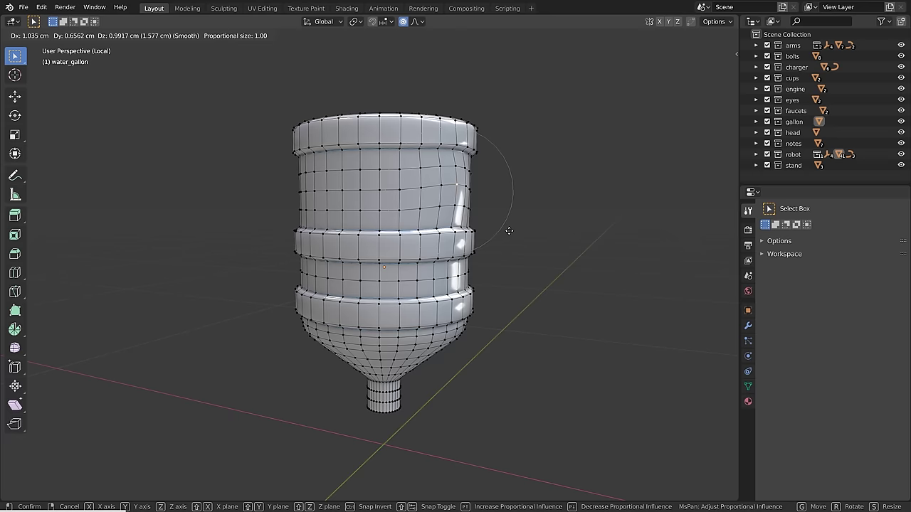
pyautogui.scroll(-8, 509, 229)
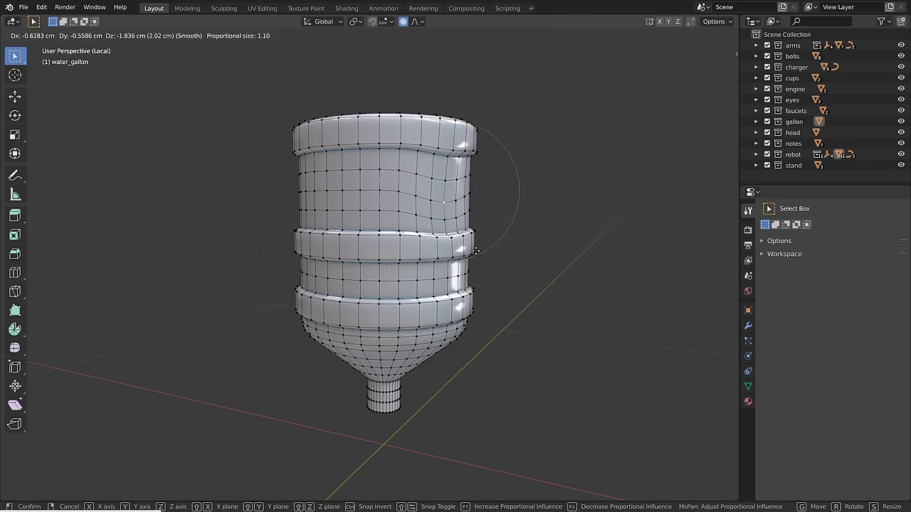
pyautogui.scroll(-1, 548, 246)
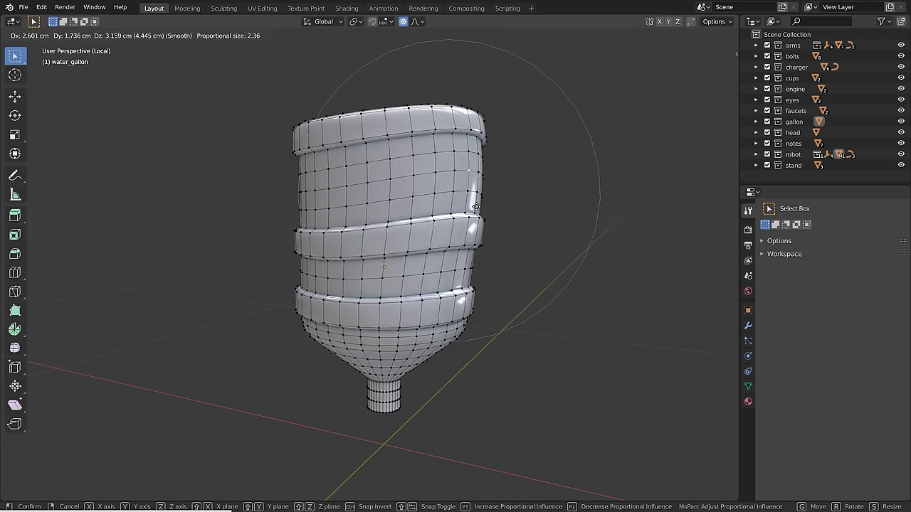
pyautogui.press('Escape')
# Set the proportional editing falloff to Random and try moving the same gallon vertex.
pyautogui.click(415, 22)
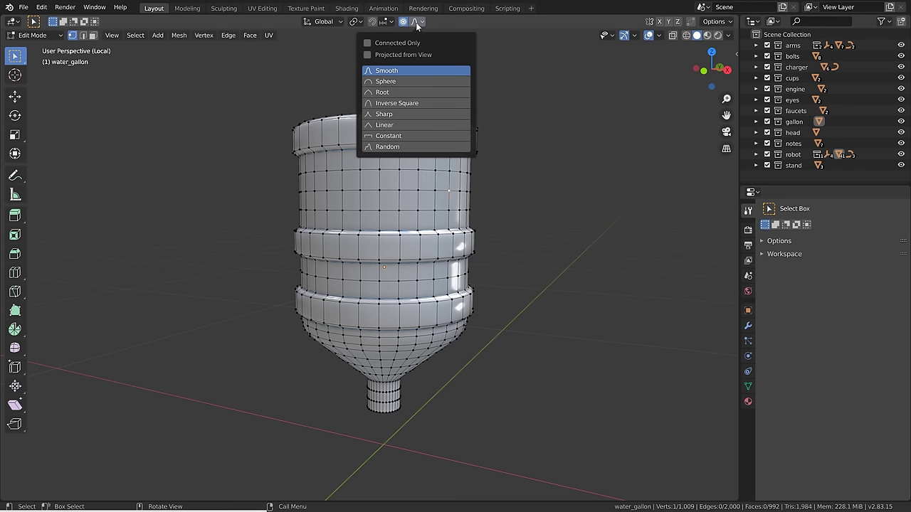
pyautogui.click(387, 147)
pyautogui.press('g')
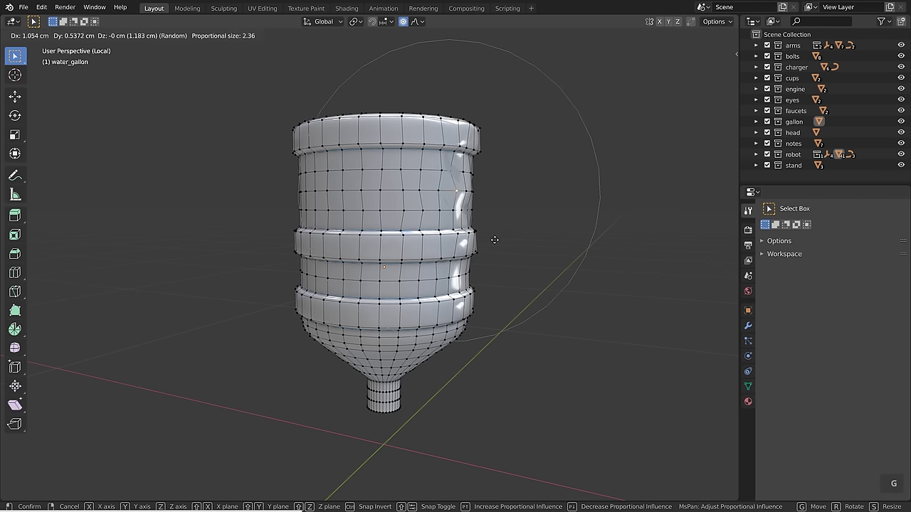
pyautogui.press('Escape')
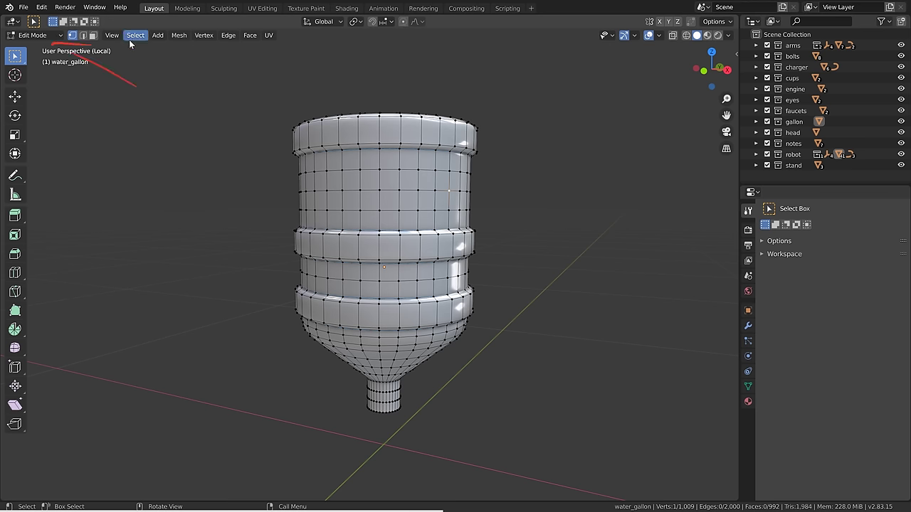
# Switch the gallon to Sculpt Mode and choose the Grab brush with a 194 px radius.
pyautogui.click(33, 36)
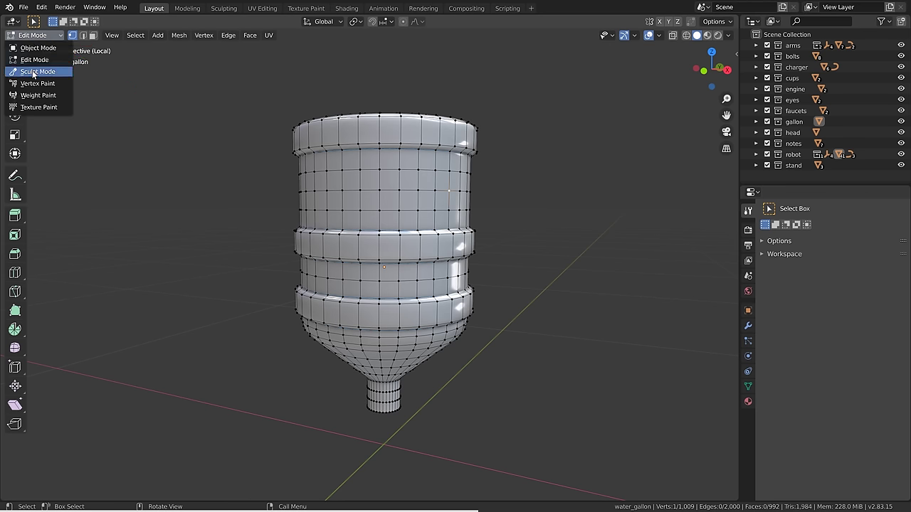
pyautogui.click(36, 71)
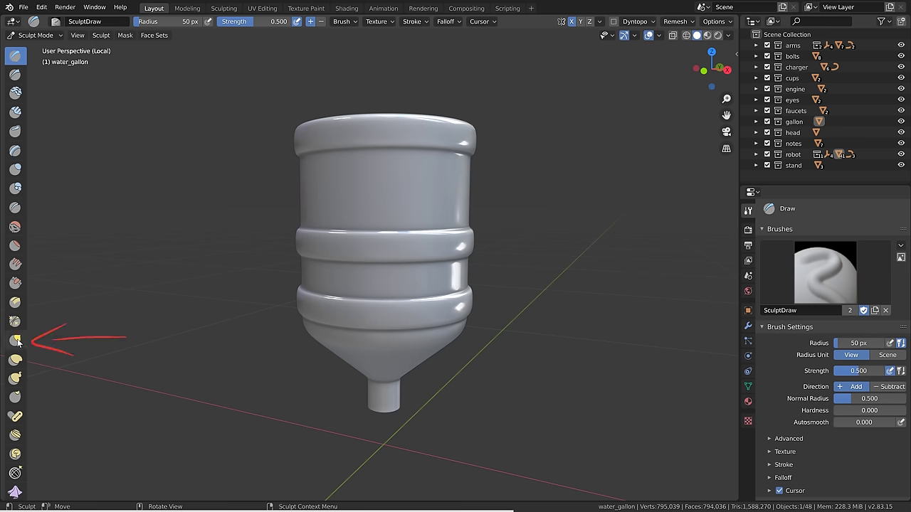
pyautogui.press('g')
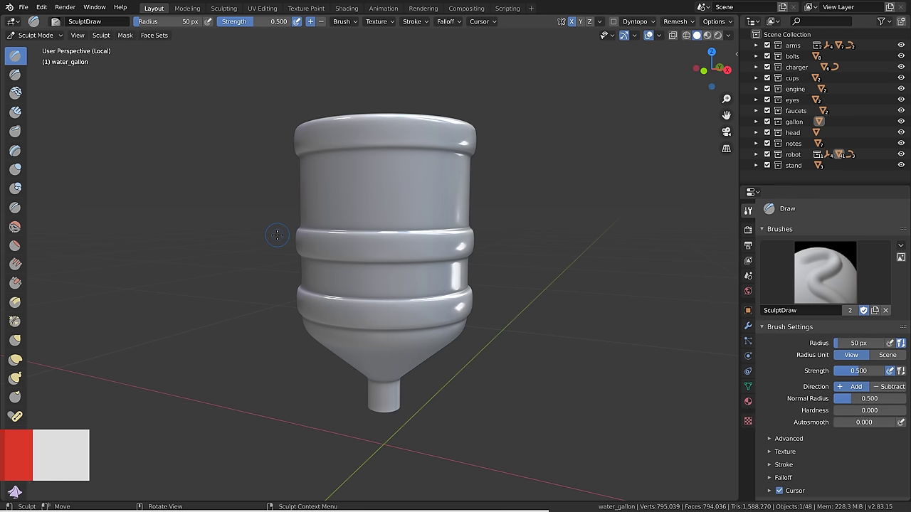
pyautogui.press('f')
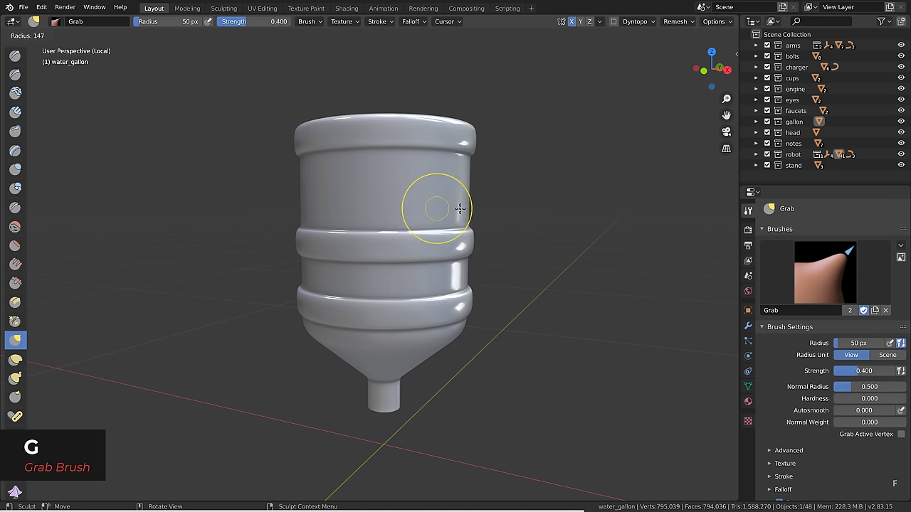
pyautogui.click(471, 208)
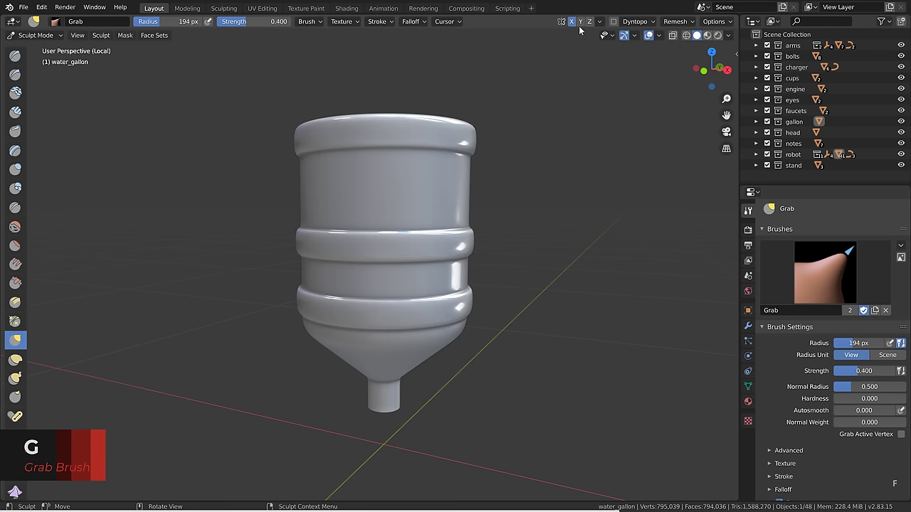
# Deform the gallon's rim, body and lower bands with Grab brush strokes, using a radius of up to 308 px.
pyautogui.moveTo(441, 242)
pyautogui.mouseDown()
pyautogui.moveTo(436, 258)
pyautogui.moveTo(442, 239)
pyautogui.mouseUp()
pyautogui.moveTo(466, 148); pyautogui.dragTo(439, 161)
pyautogui.moveTo(431, 140)
pyautogui.mouseDown()
pyautogui.moveTo(435, 125)
pyautogui.moveTo(433, 150)
pyautogui.moveTo(323, 136)
pyautogui.moveTo(325, 163)
pyautogui.mouseUp()
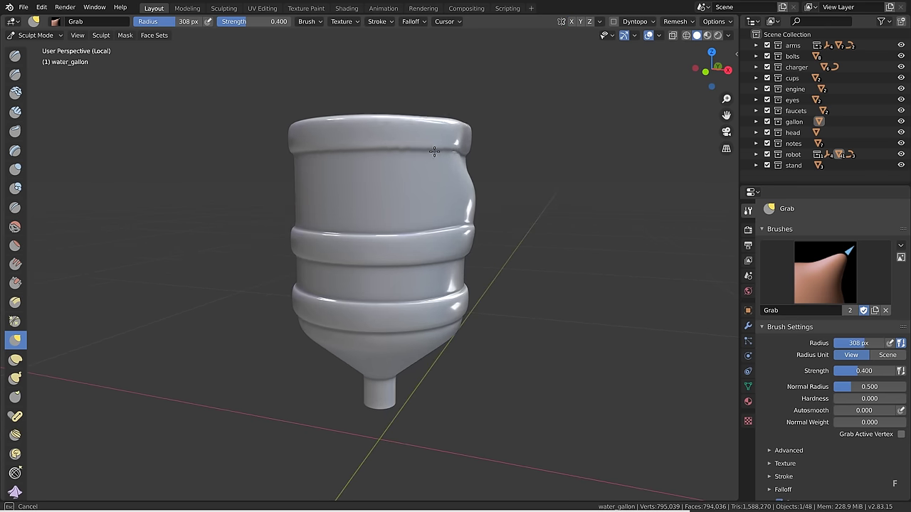
pyautogui.moveTo(311, 246); pyautogui.dragTo(346, 230)
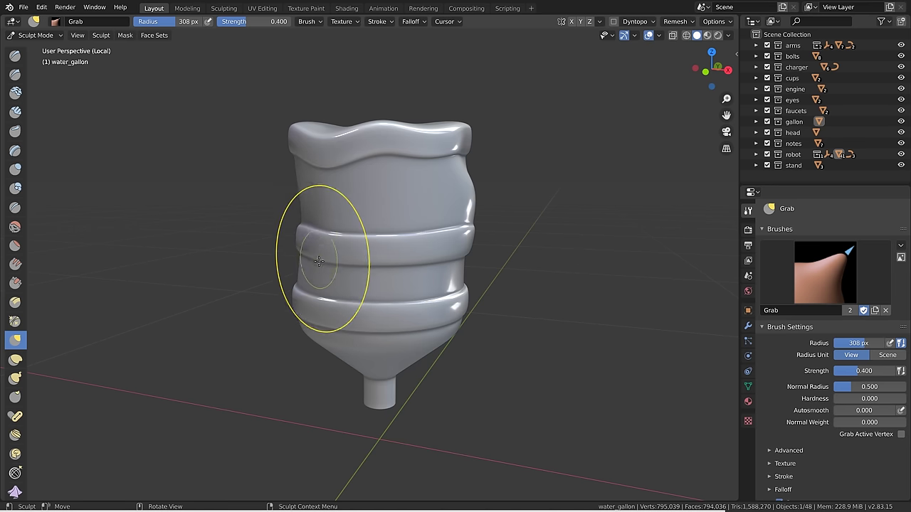
pyautogui.moveTo(317, 276); pyautogui.dragTo(331, 252)
pyautogui.moveTo(323, 300); pyautogui.dragTo(330, 322)
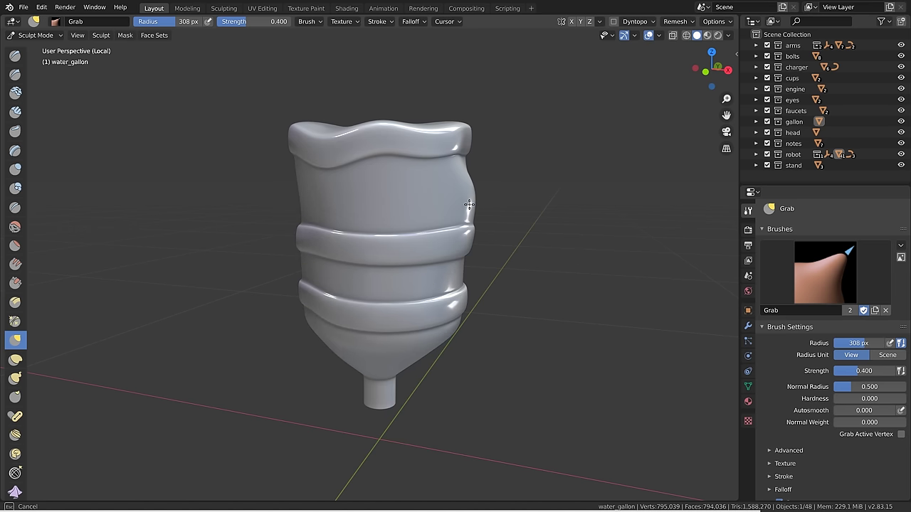
# Sculpt irregular bulges on another side of the gallon's body and lower bands with the 308 px Draw brush at 0.500 strength.
pyautogui.moveTo(437, 122); pyautogui.dragTo(312, 143, button='middle')
pyautogui.press('x')
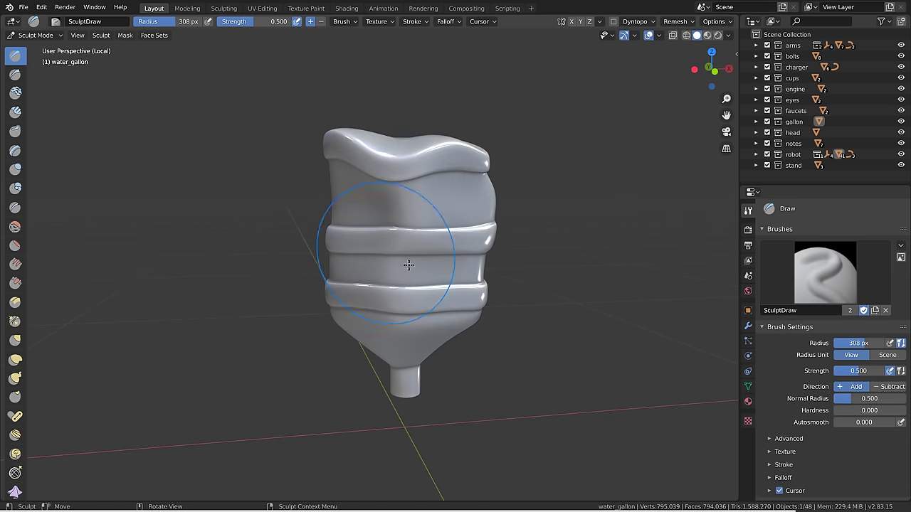
pyautogui.moveTo(500, 215); pyautogui.dragTo(334, 238)
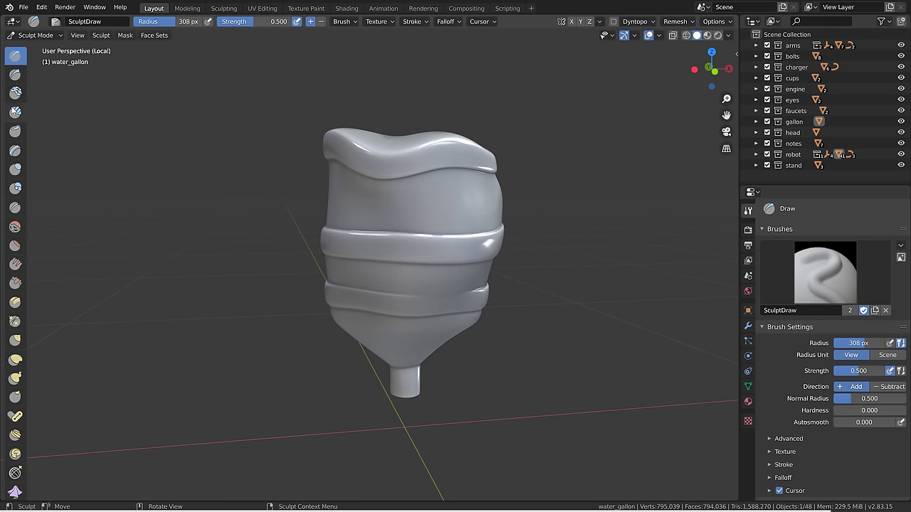
pyautogui.moveTo(389, 217); pyautogui.dragTo(475, 207)
pyautogui.moveTo(448, 292); pyautogui.dragTo(346, 291)
pyautogui.moveTo(417, 332)
pyautogui.mouseDown()
pyautogui.moveTo(382, 346)
pyautogui.moveTo(434, 302)
pyautogui.mouseUp()
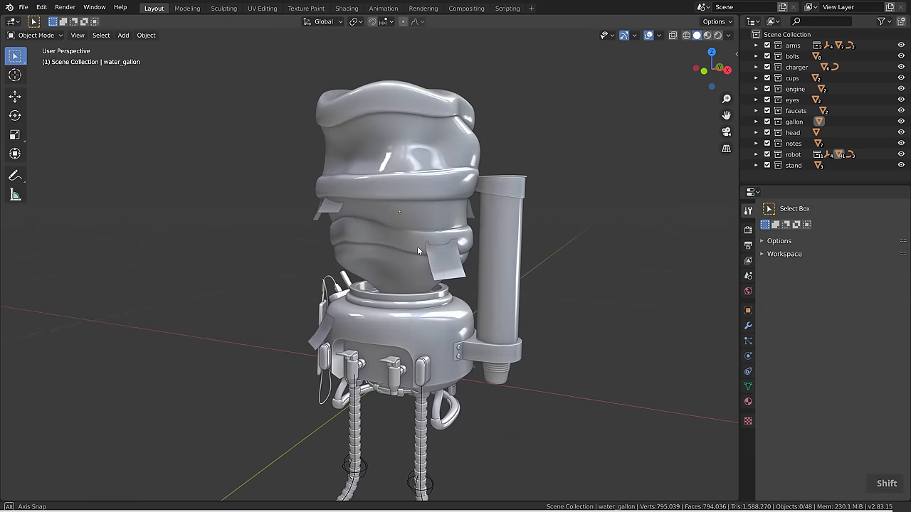
# In Edit Mode, select the linked bracket geometry at the base of the plastic cup case and try moving it away.
pyautogui.moveTo(417, 246); pyautogui.dragTo(491, 237, button='middle')
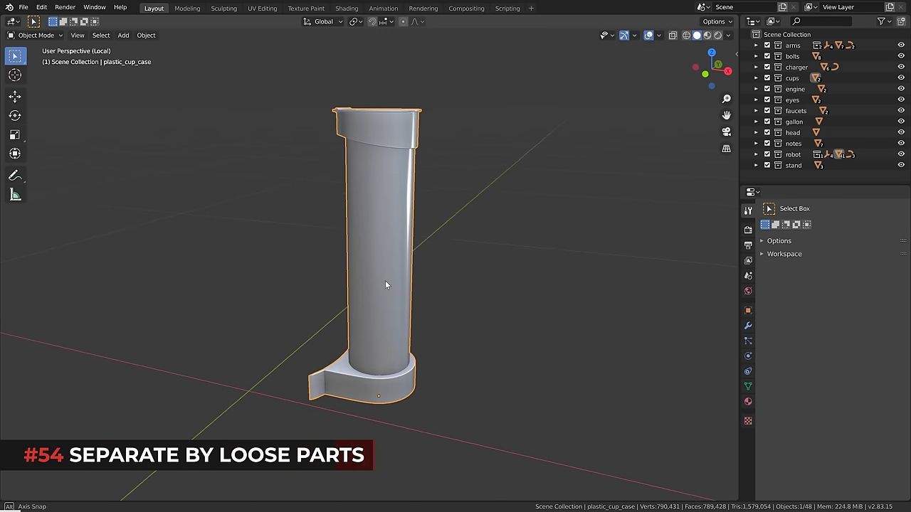
pyautogui.moveTo(412, 281); pyautogui.dragTo(435, 278, button='middle')
pyautogui.press('Tab')
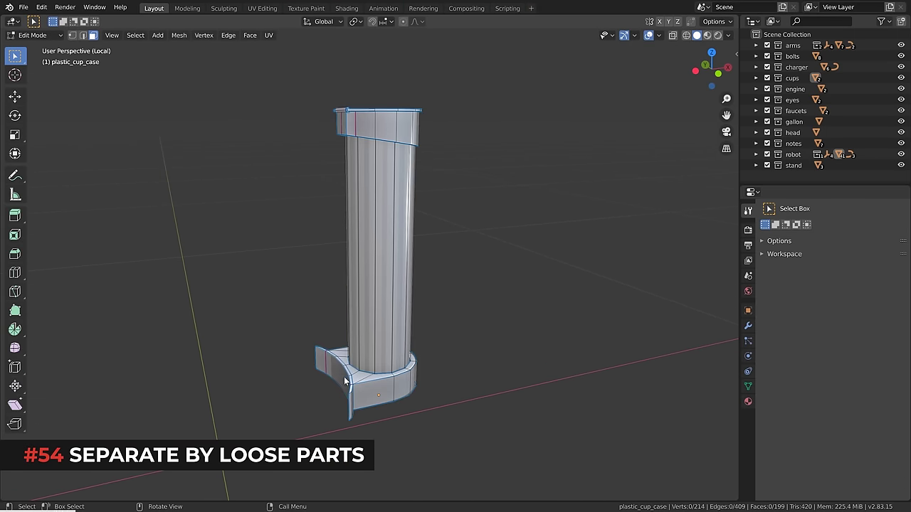
pyautogui.press('l')
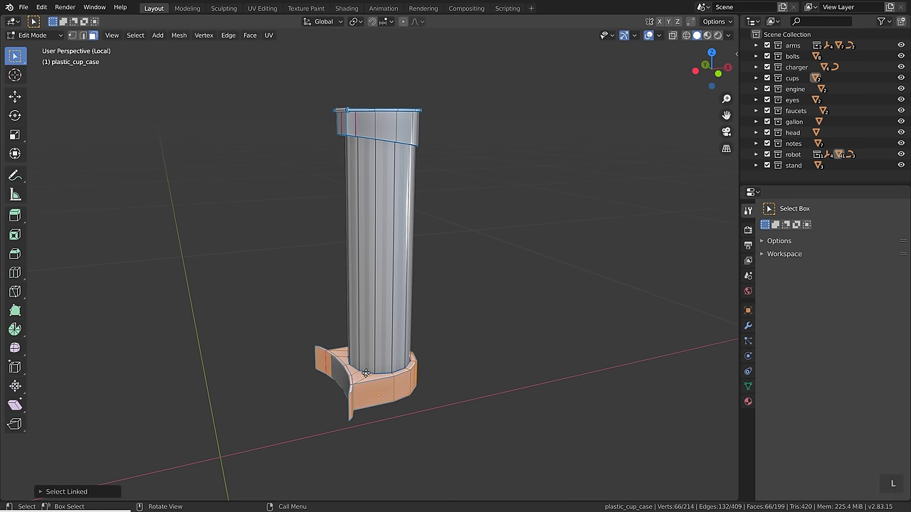
pyautogui.press('g')
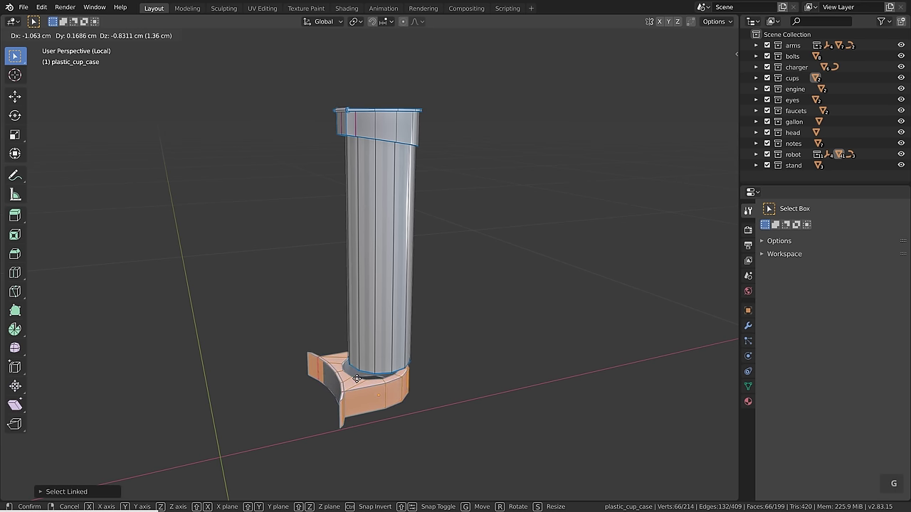
pyautogui.click(353, 381)
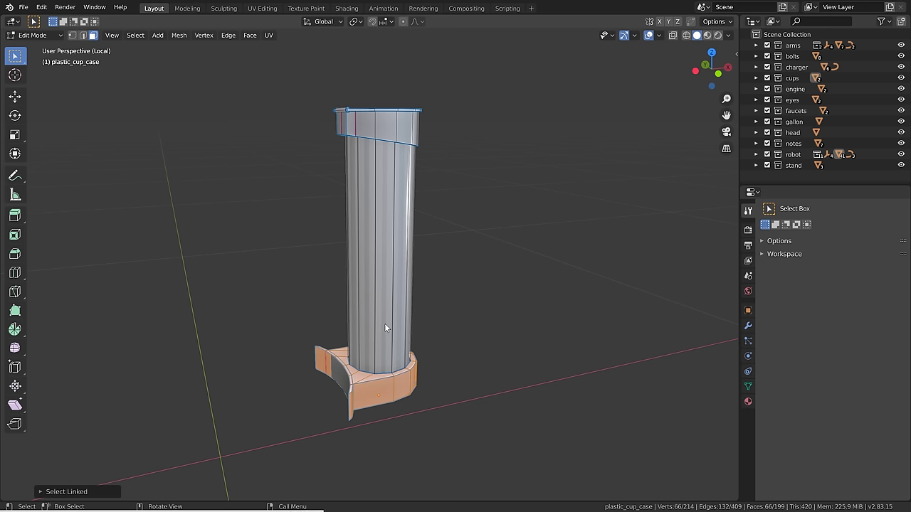
# Separate the selected bracket from the cup case into its own object and return to Object Mode.
pyautogui.press('Tab')
pyautogui.press('Tab')
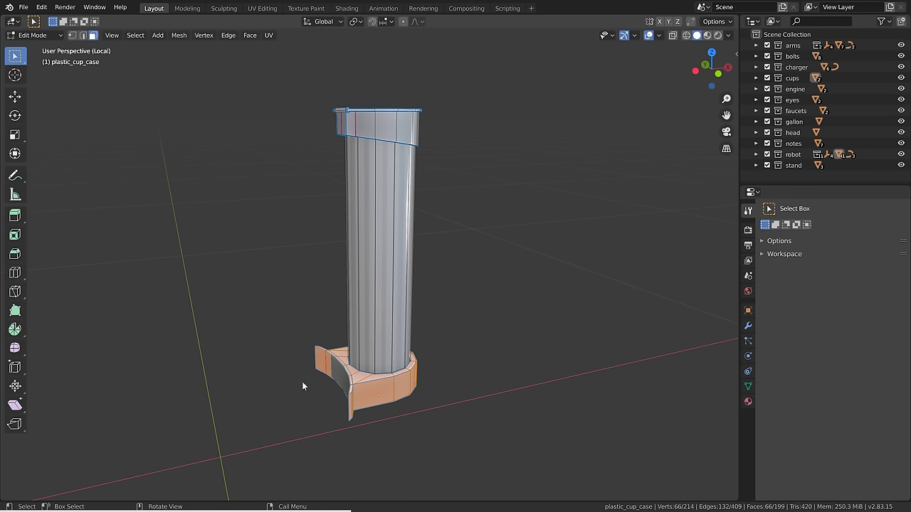
pyautogui.press('p')
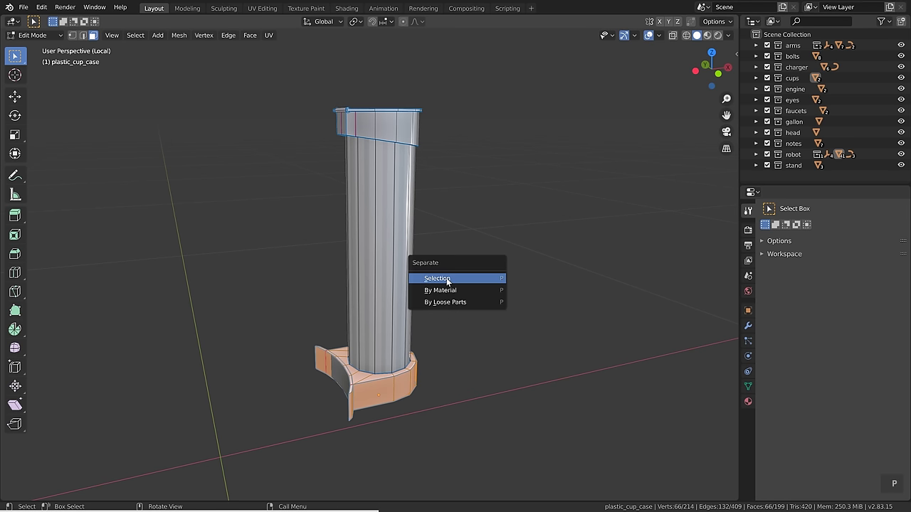
pyautogui.click(437, 278)
pyautogui.press('Tab')
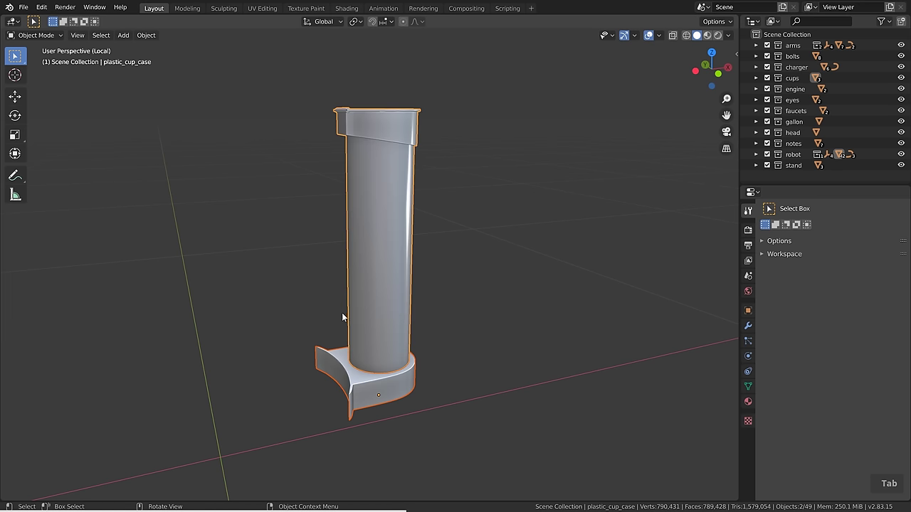
# Try moving the separated bracket away from the cup tube.
pyautogui.click(397, 376)
pyautogui.press('g')
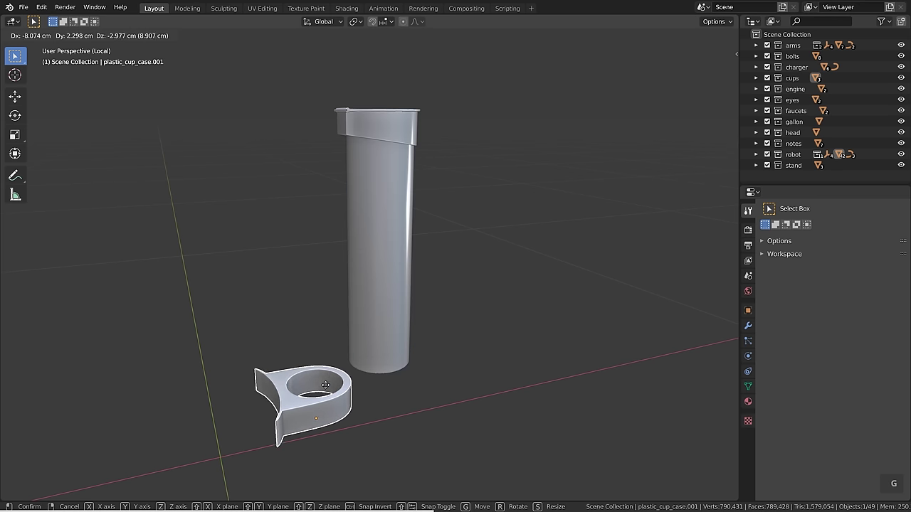
pyautogui.rightClick(328, 382)
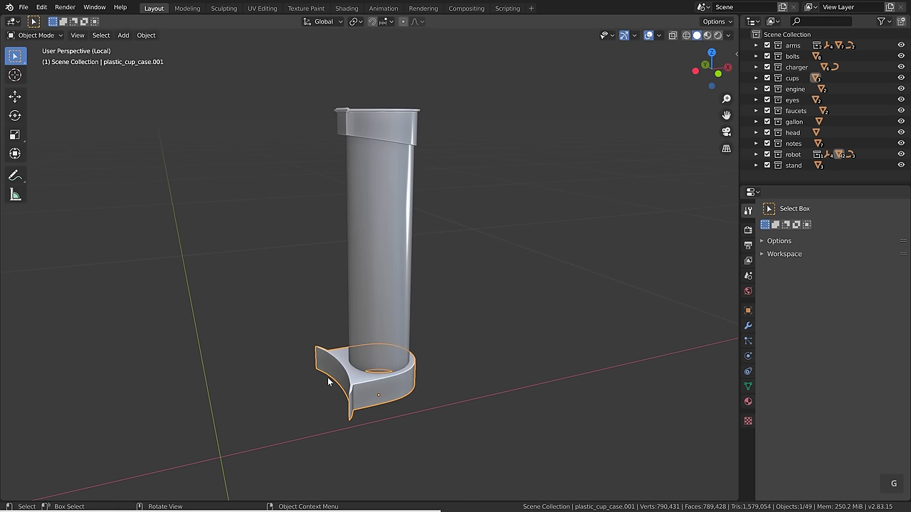
# Separate the remaining cup case mesh by loose parts and return to Object Mode.
pyautogui.click(371, 316)
pyautogui.press('Tab')
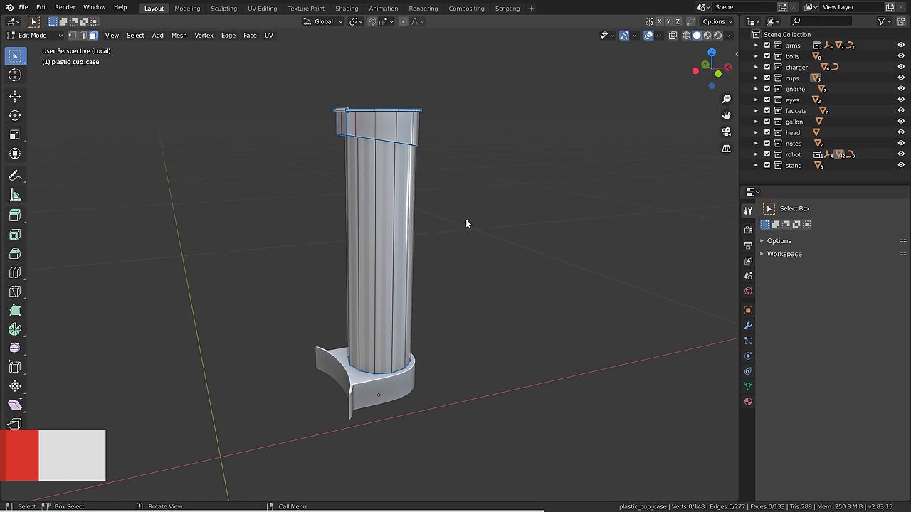
pyautogui.press('p')
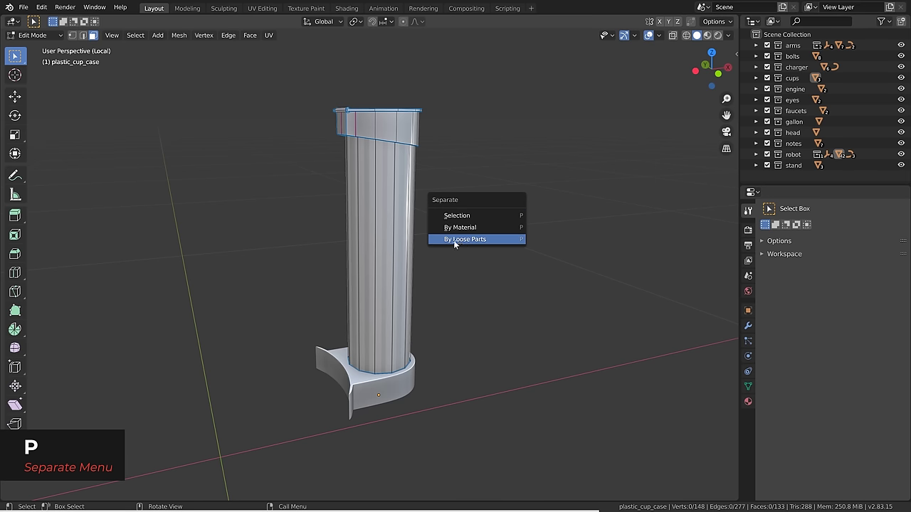
pyautogui.click(471, 239)
pyautogui.press('Tab')
# Select the bracket, tube and upper collar in turn to check that each is a separate object.
pyautogui.click(293, 249)
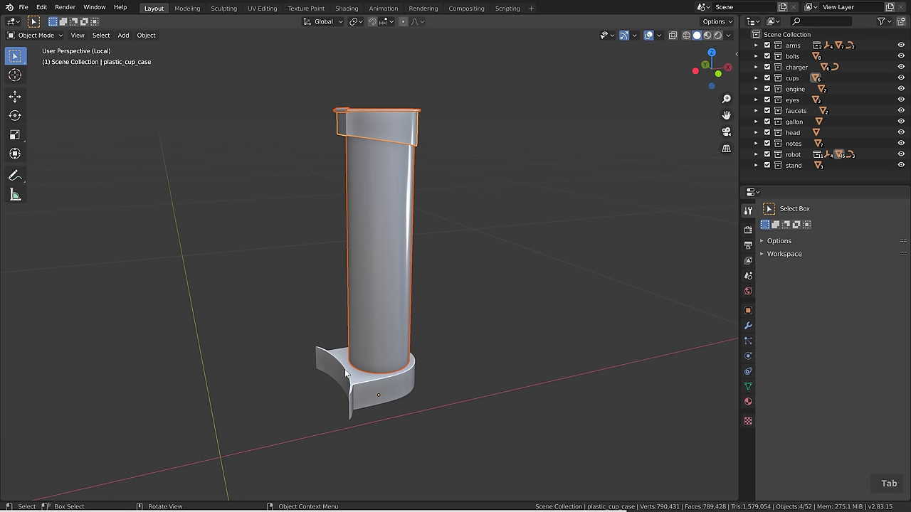
pyautogui.click(344, 368)
pyautogui.click(381, 299)
pyautogui.click(396, 125)
# Try moving the small hinge piece and the lid away from the top of the cup case.
pyautogui.click(347, 109)
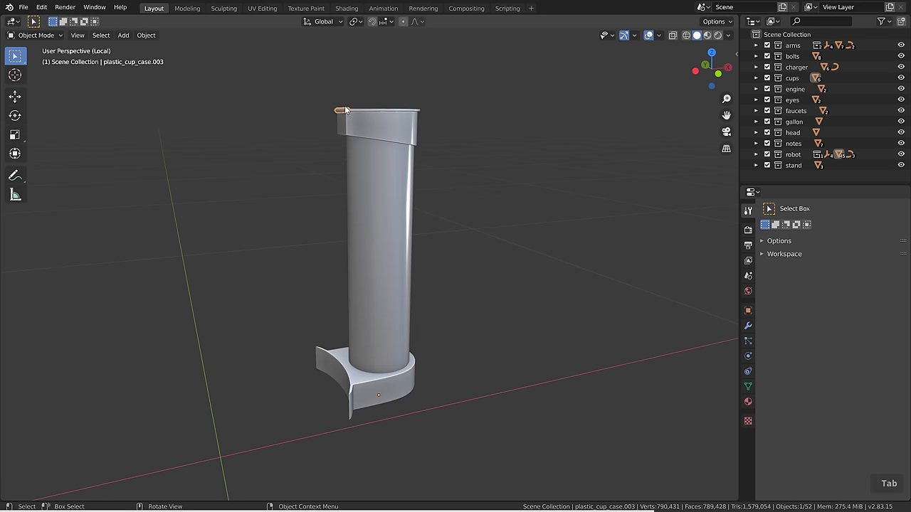
pyautogui.press('g')
pyautogui.rightClick(362, 109)
pyautogui.click(366, 110)
pyautogui.press('g')
pyautogui.rightClick(312, 107)
# Try moving the upper collar away from the top of the cup tube.
pyautogui.moveTo(416, 143); pyautogui.dragTo(393, 163, button='middle')
pyautogui.click(402, 139)
pyautogui.press('g')
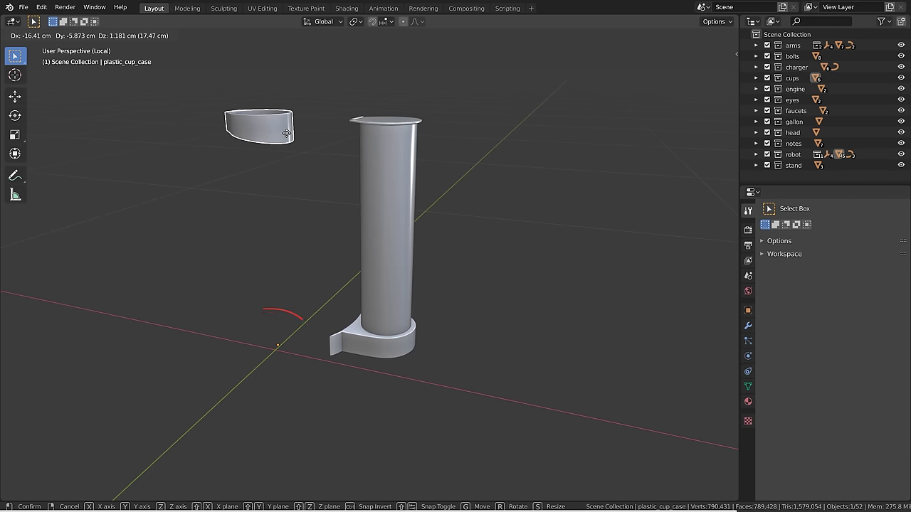
pyautogui.press('Escape')
pyautogui.click(396, 188)
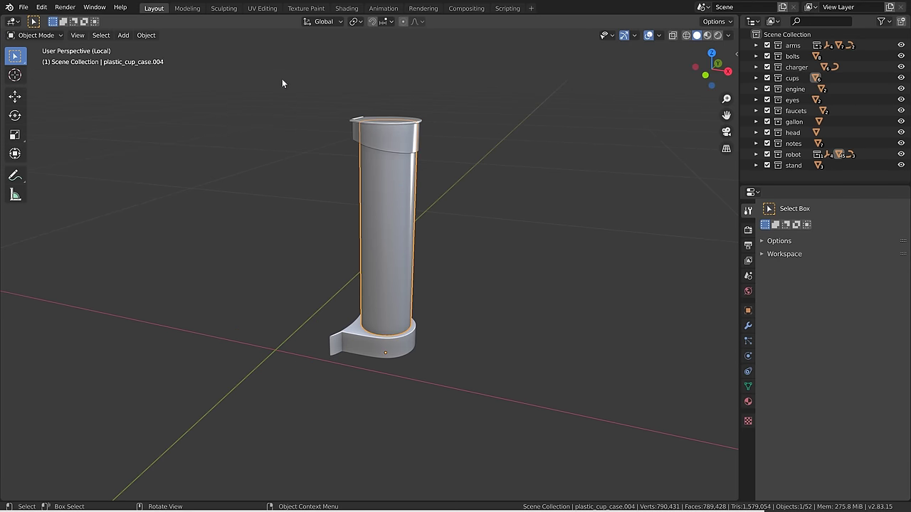
# Select all the separated cup case parts and set their origins to geometry.
pyautogui.moveTo(281, 78); pyautogui.dragTo(480, 386)
pyautogui.rightClick(391, 209)
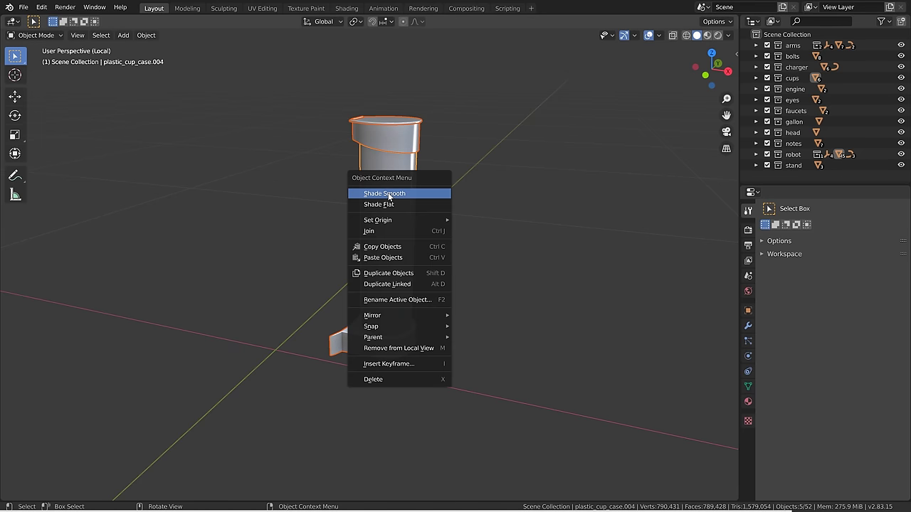
pyautogui.moveTo(388, 221)
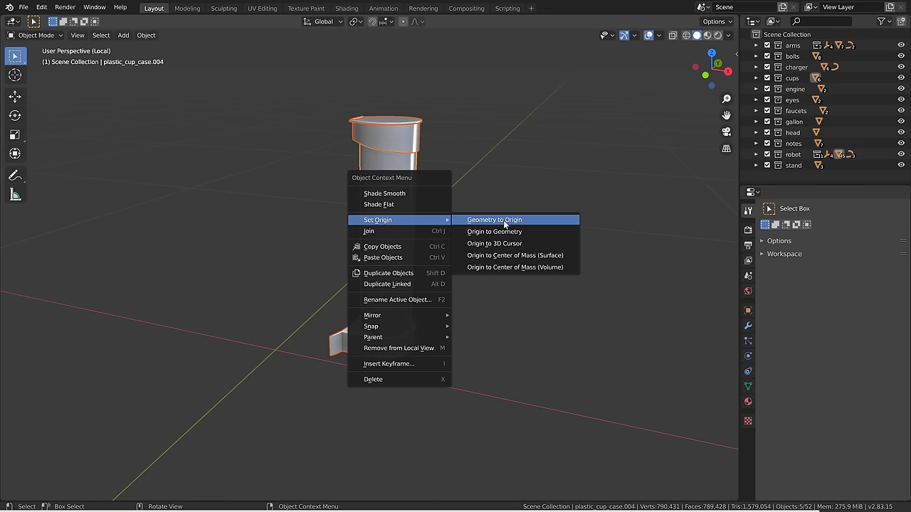
pyautogui.click(537, 233)
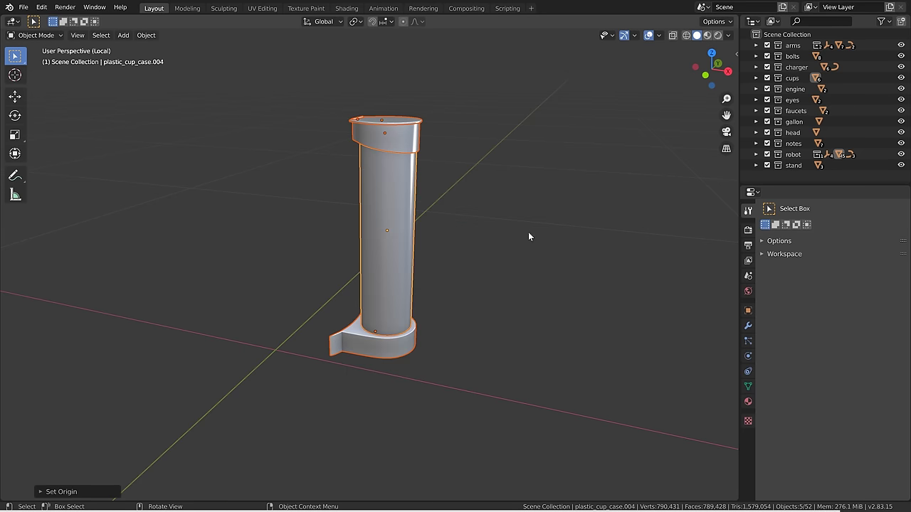
# Select the collar, bracket, tube and hinge piece in turn to check where each part's origin lies.
pyautogui.click(402, 145)
pyautogui.click(386, 337)
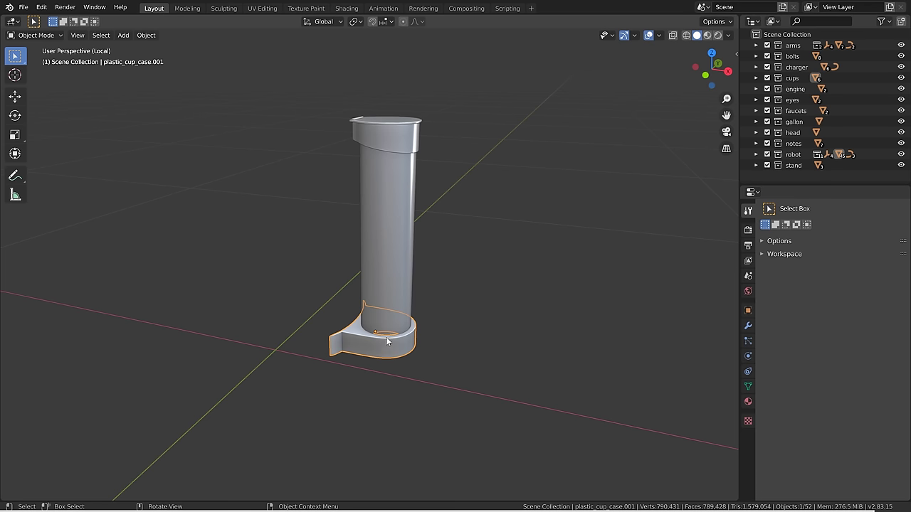
pyautogui.click(384, 240)
pyautogui.click(384, 139)
pyautogui.click(363, 119)
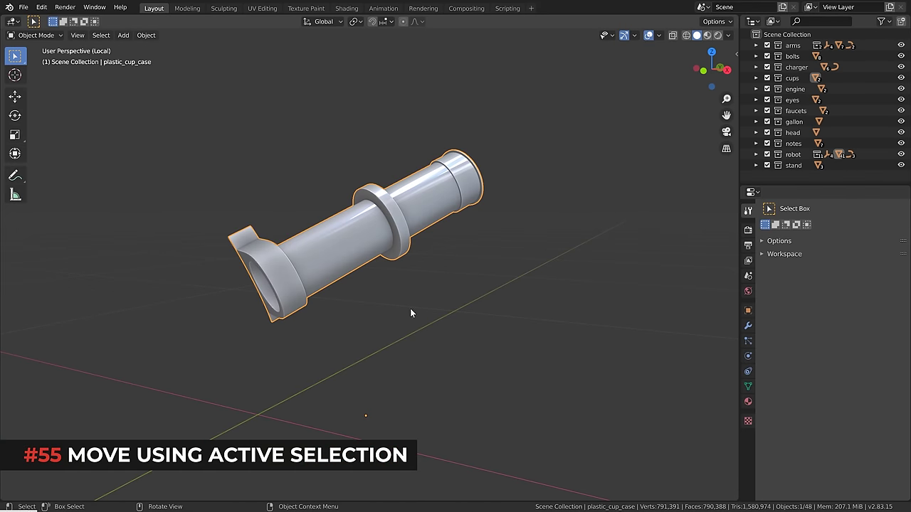
# Activate the Move tool for the tilted cup case and set the transform orientation to Local.
pyautogui.click(14, 96)
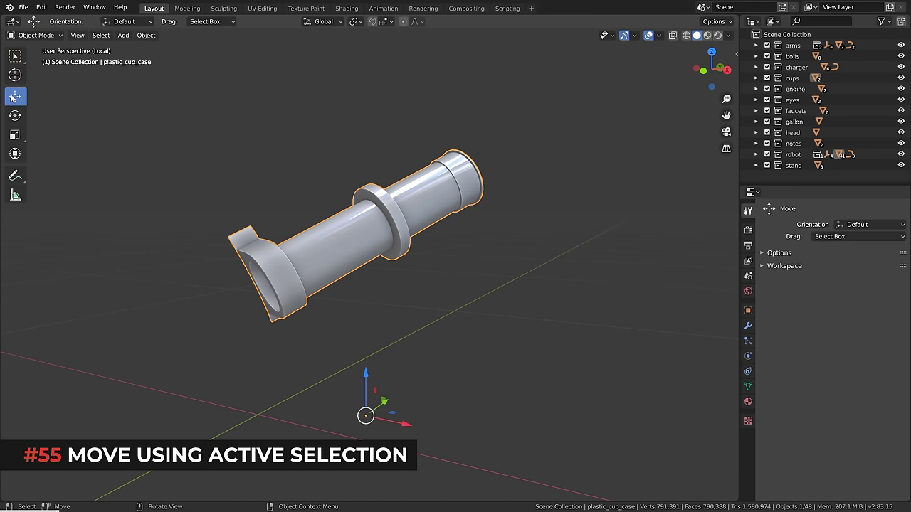
pyautogui.moveTo(442, 376); pyautogui.dragTo(419, 378, button='middle')
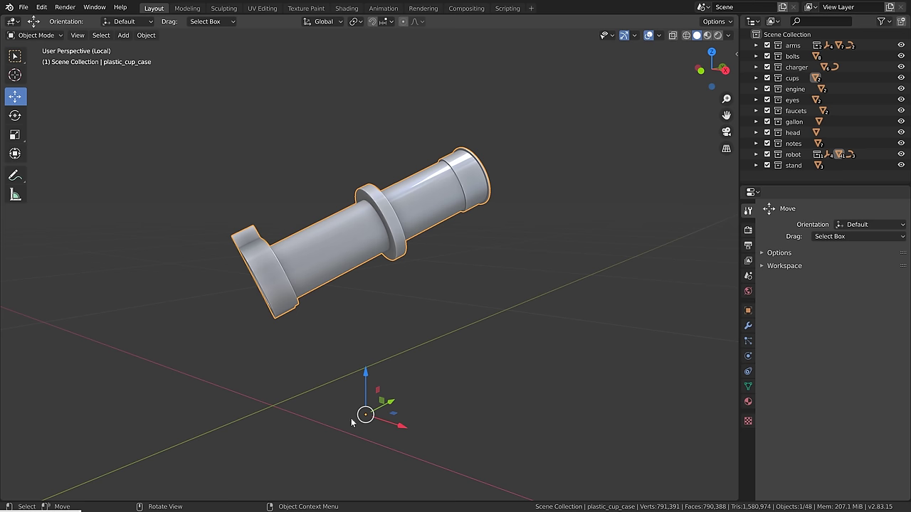
pyautogui.click(333, 21)
pyautogui.click(306, 68)
pyautogui.moveTo(451, 409)
pyautogui.mouseDown(button='middle')
pyautogui.moveTo(473, 413)
pyautogui.moveTo(439, 406)
pyautogui.mouseUp(button='middle')
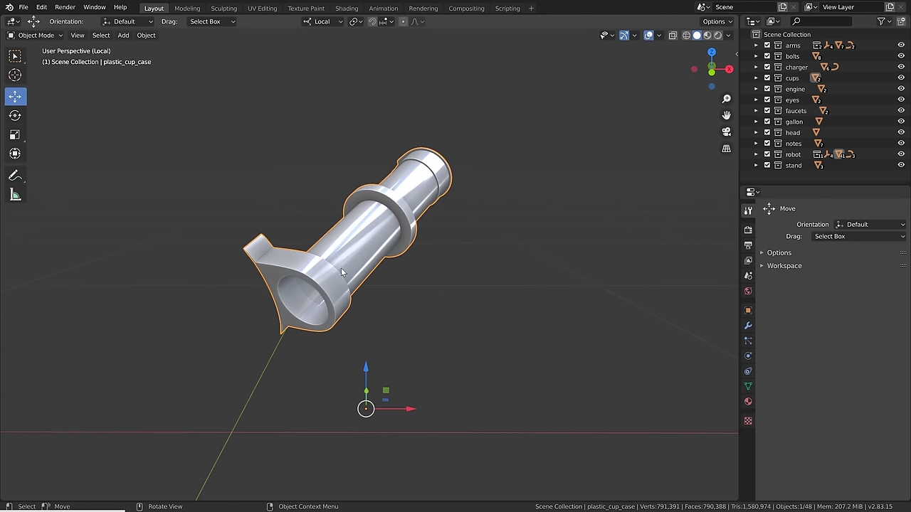
# Enter Edit Mode on the cup case and select the outer and both side face loops of the middle ring.
pyautogui.moveTo(394, 299); pyautogui.dragTo(358, 301, button='middle')
pyautogui.press('Tab')
pyautogui.scroll(4, 390, 213)
pyautogui.keyDown('alt'); pyautogui.click(381, 216); pyautogui.keyUp('alt')
pyautogui.keyDown('alt'); pyautogui.keyDown('shift'); pyautogui.click(347, 182); pyautogui.keyUp('shift'); pyautogui.keyUp('alt')
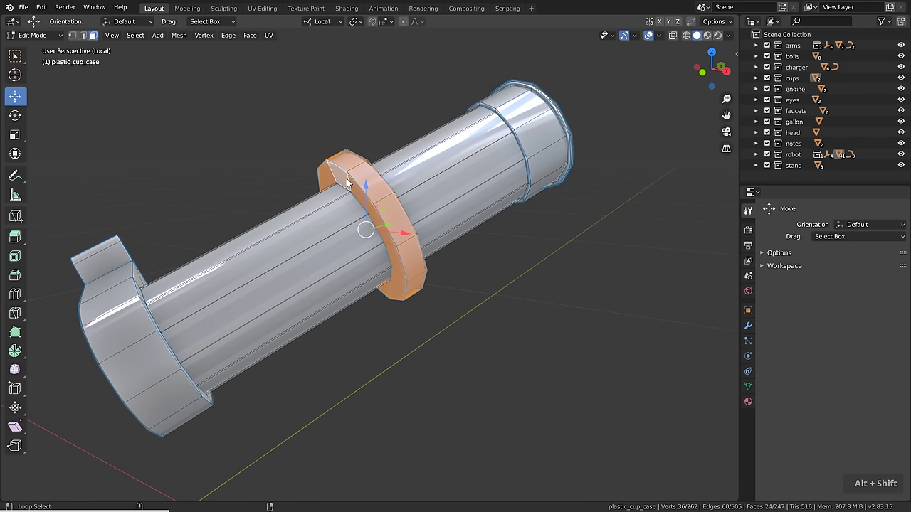
pyautogui.moveTo(347, 182); pyautogui.dragTo(339, 216, button='middle')
pyautogui.keyDown('alt'); pyautogui.keyDown('shift'); pyautogui.click(339, 216); pyautogui.keyUp('shift'); pyautogui.keyUp('alt')
pyautogui.moveTo(311, 271); pyautogui.dragTo(371, 236, button='middle')
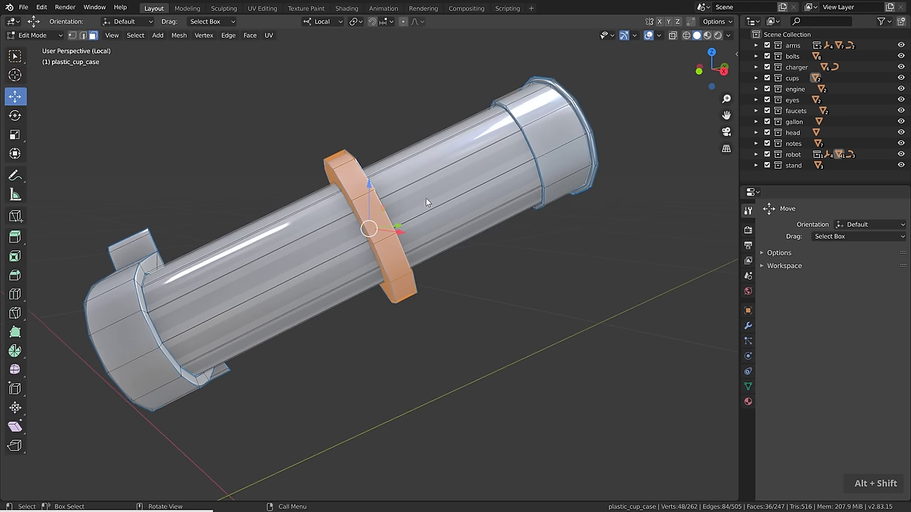
# Try moving the selected ring freely along the tilted tube.
pyautogui.press('g')
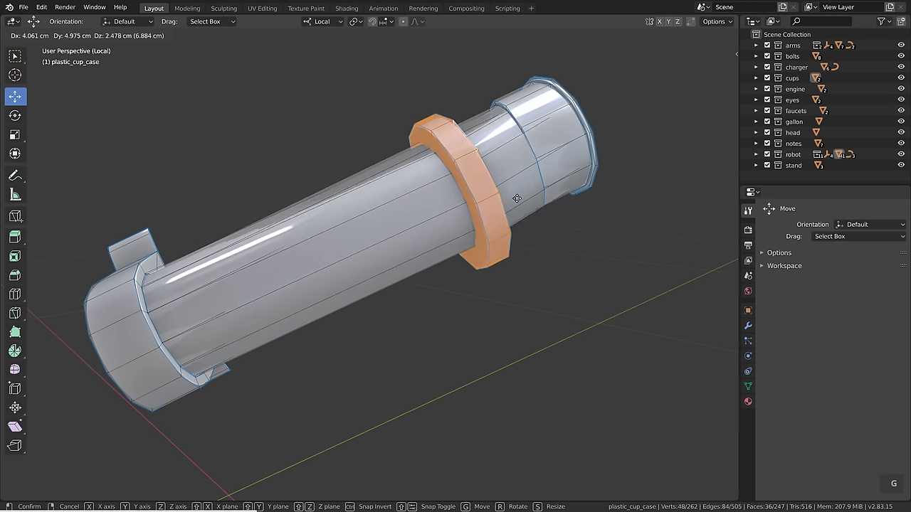
pyautogui.click(402, 208)
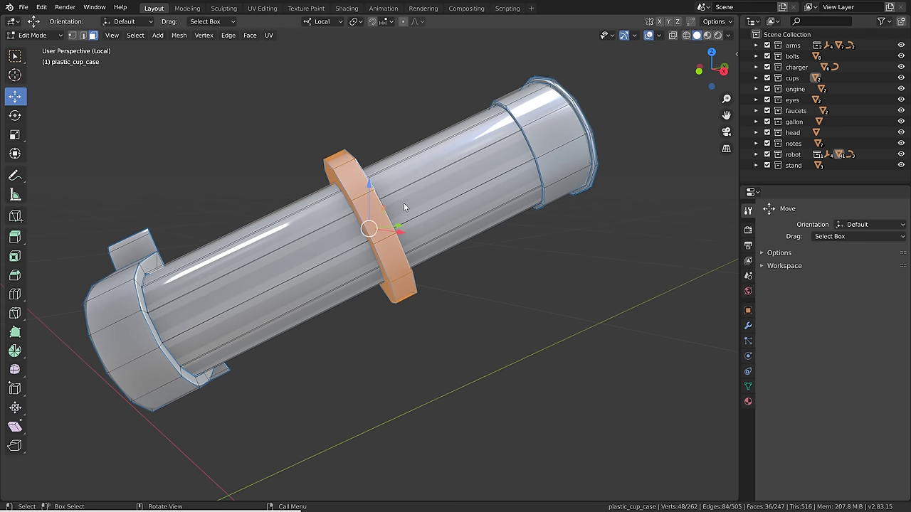
# Open the list of transform orientations for the selected ring faces.
pyautogui.click(322, 21)
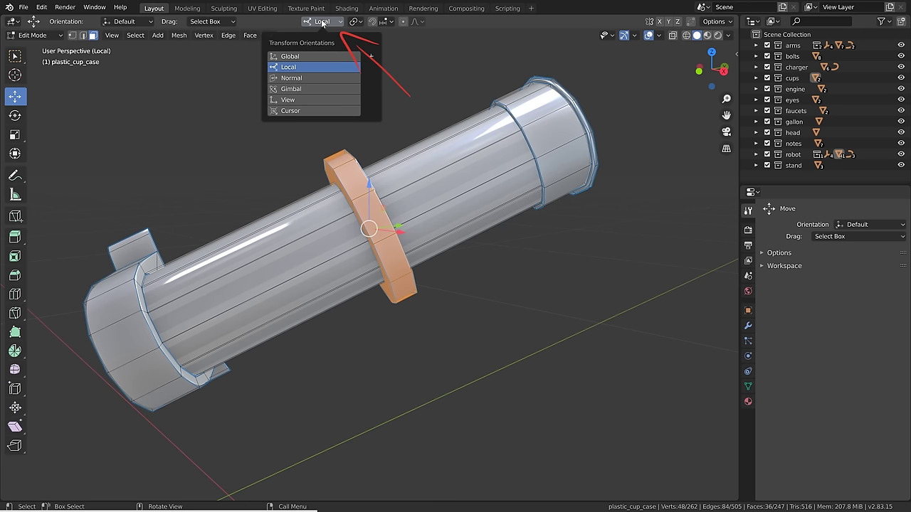
# Set the transform orientation to Normal and the transform pivot point to Active Element.
pyautogui.click(293, 80)
pyautogui.moveTo(431, 194); pyautogui.dragTo(396, 156, button='middle')
pyautogui.hotkey('ctrl', 'z')
pyautogui.moveTo(397, 213); pyautogui.dragTo(440, 219, button='middle')
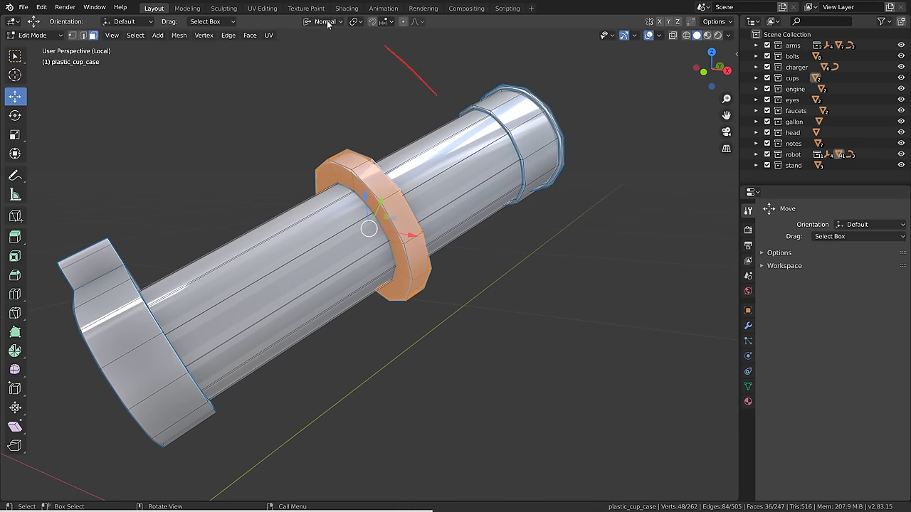
pyautogui.click(355, 22)
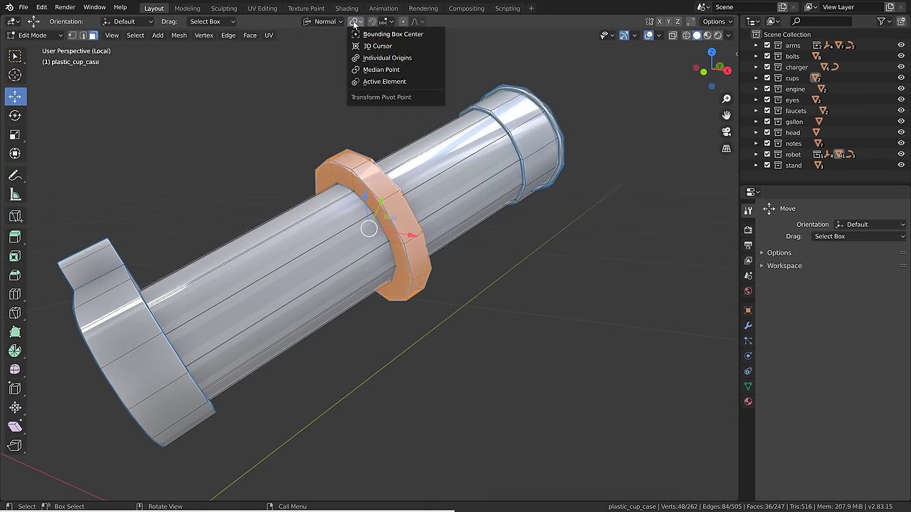
pyautogui.click(378, 82)
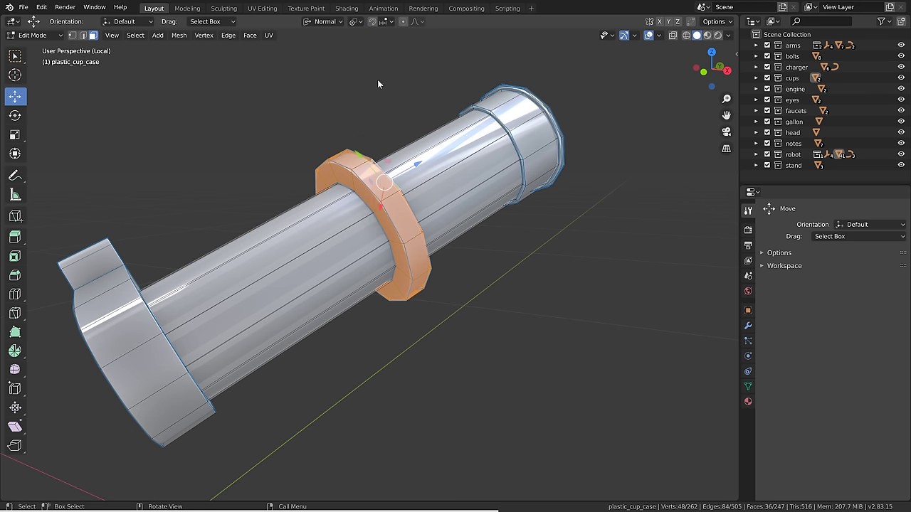
# Make the ring's uppermost outer face the active element and try moving the ring along that face's axes.
pyautogui.keyDown('shift'); pyautogui.click(400, 218); pyautogui.keyUp('shift')
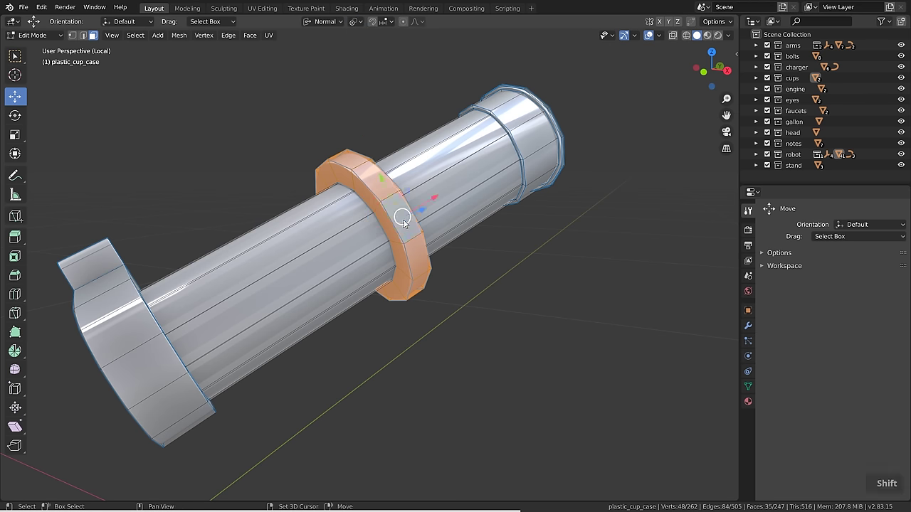
pyautogui.keyDown('shift'); pyautogui.click(405, 229); pyautogui.keyUp('shift')
pyautogui.keyDown('shift'); pyautogui.click(348, 161); pyautogui.keyUp('shift')
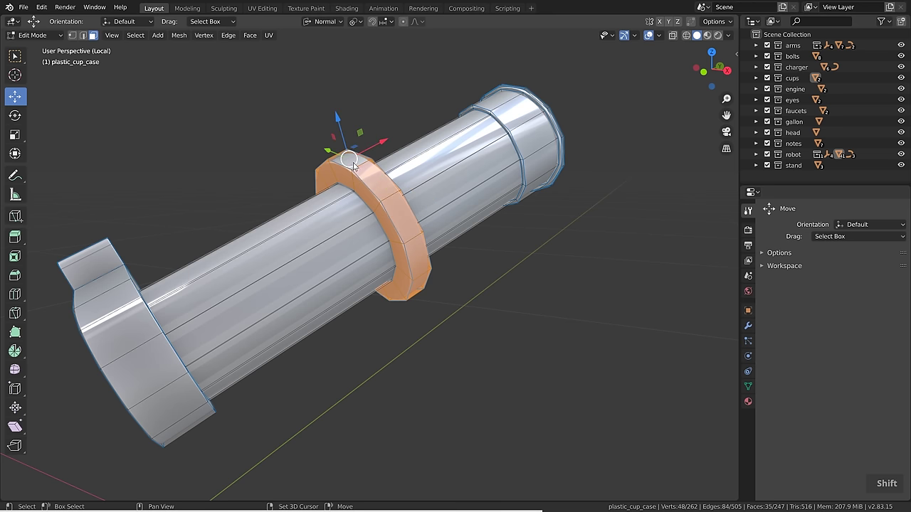
pyautogui.keyDown('shift'); pyautogui.click(353, 166); pyautogui.keyUp('shift')
pyautogui.moveTo(354, 165); pyautogui.dragTo(390, 164, button='middle')
pyautogui.moveTo(377, 145); pyautogui.dragTo(450, 155)
pyautogui.moveTo(449, 155); pyautogui.dragTo(462, 246, button='middle')
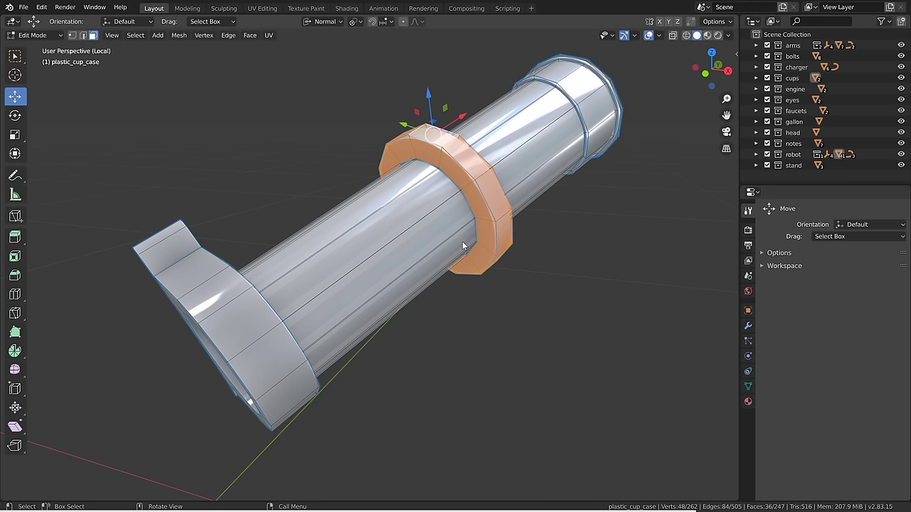
# Use a long face of the tube as the active orientation and slide only the ring along the tube toward the wide collar.
pyautogui.press('shift')
pyautogui.keyDown('shift'); pyautogui.click(329, 235); pyautogui.keyUp('shift')
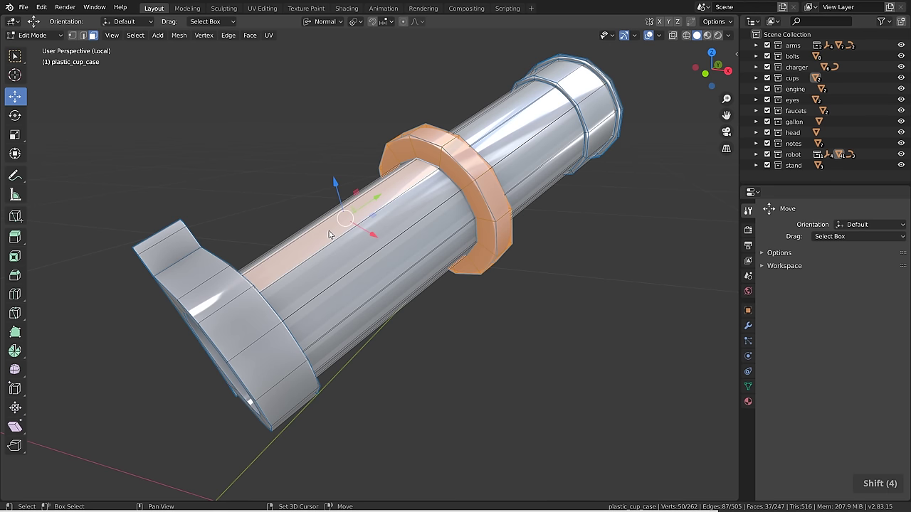
pyautogui.moveTo(372, 202); pyautogui.dragTo(363, 229)
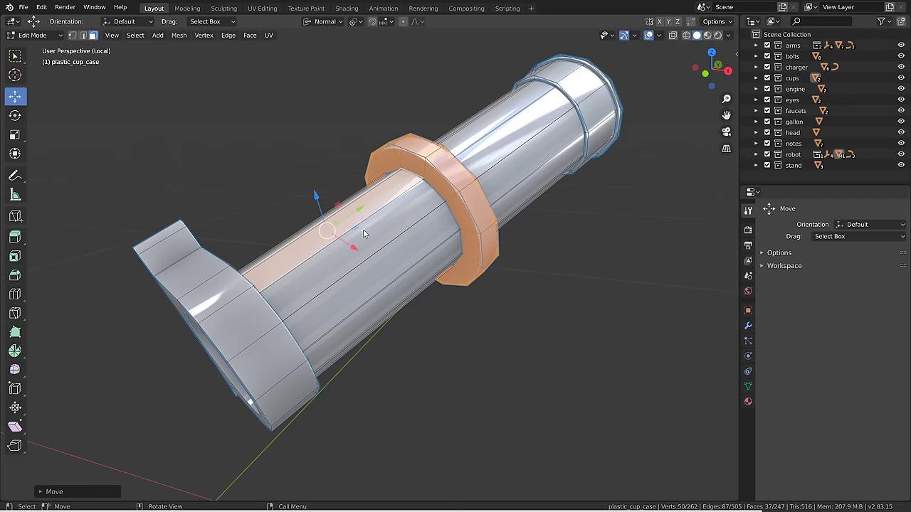
pyautogui.hotkey('ctrl', 'z')
pyautogui.keyDown('shift'); pyautogui.click(345, 238); pyautogui.keyUp('shift')
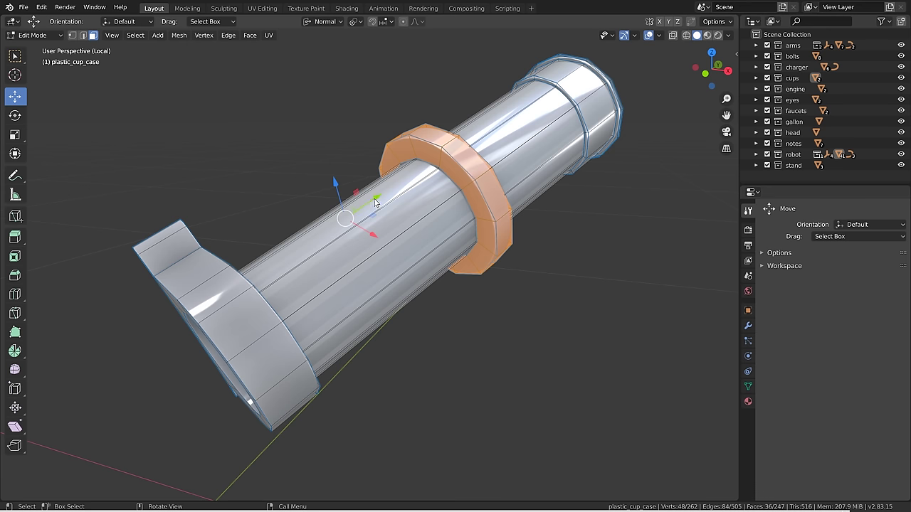
pyautogui.moveTo(374, 203); pyautogui.dragTo(332, 235)
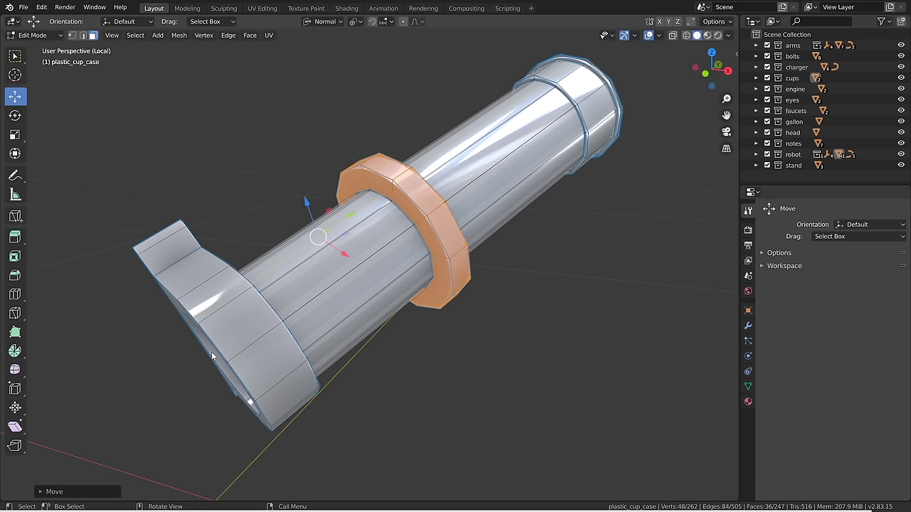
# Make a front rim face of the wide collar the active element and move the ring along that face's normal X axis.
pyautogui.moveTo(211, 351); pyautogui.dragTo(224, 308, button='middle')
pyautogui.keyDown('shift'); pyautogui.click(209, 265); pyautogui.keyUp('shift')
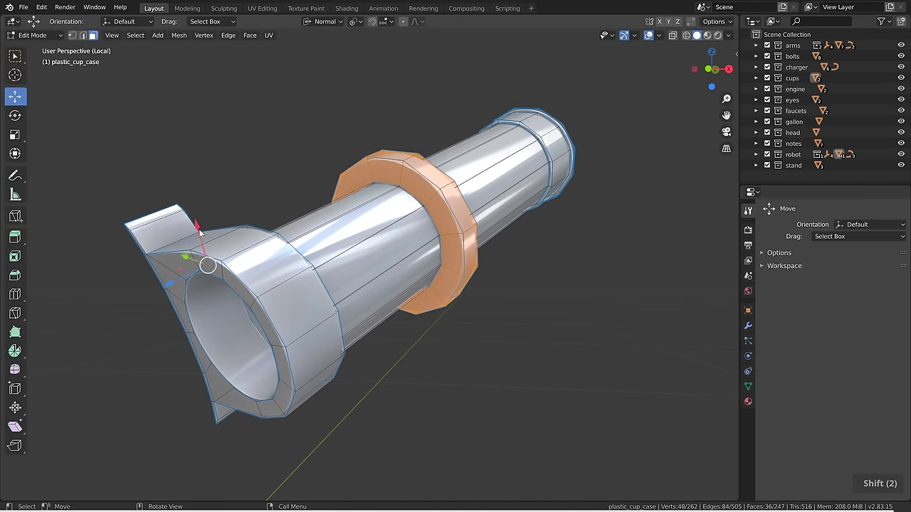
pyautogui.moveTo(201, 233); pyautogui.dragTo(187, 163)
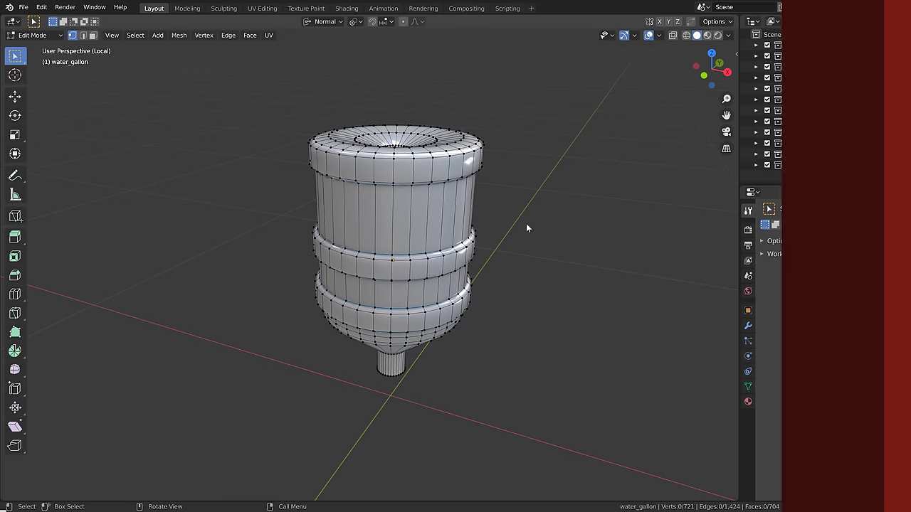
# Select the water gallon's top rim vertex loop and grow the selection down to the middle ridge.
pyautogui.keyDown('alt'); pyautogui.click(405, 154); pyautogui.keyUp('alt')
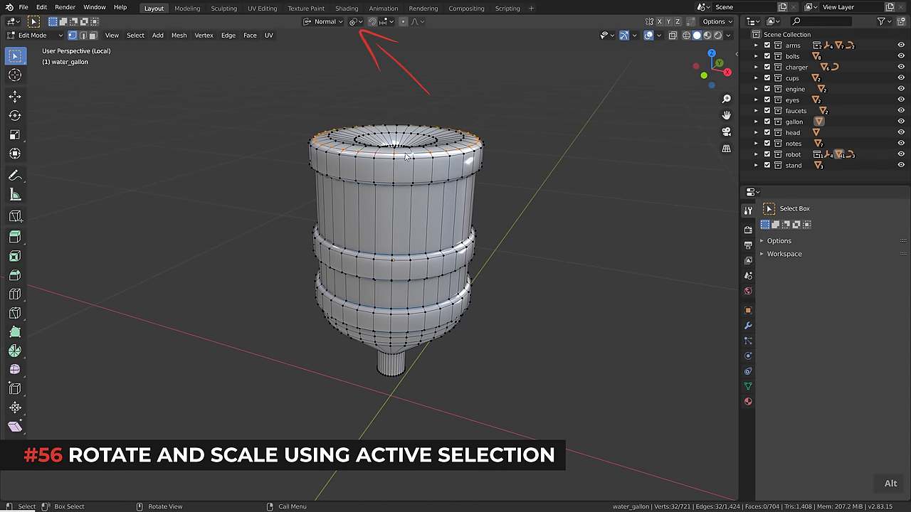
pyautogui.press('ctrl+KP_Add')
pyautogui.press('ctrl+KP_Add')
pyautogui.press('ctrl+KP_Add')
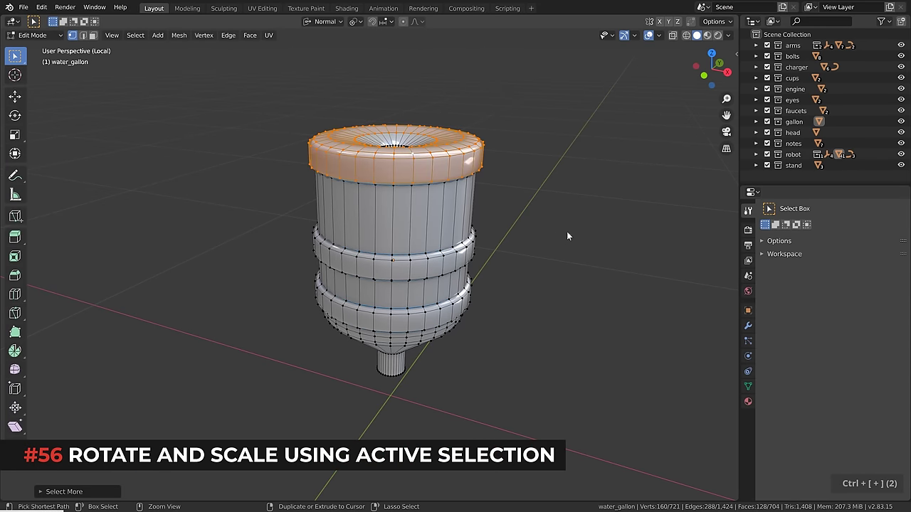
pyautogui.press('ctrl+KP_Add')
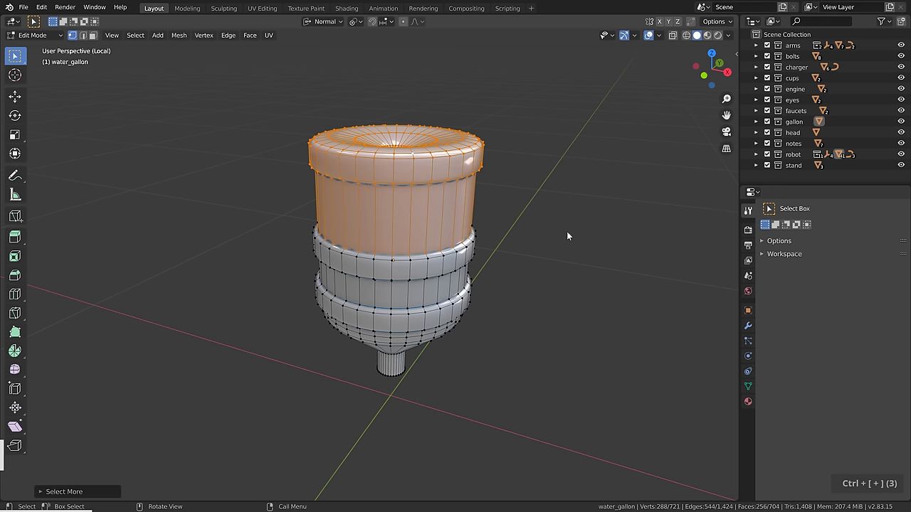
# In front view, try rotating the gallon's upper section around different active vertices, cancelling each rotation.
pyautogui.press('KP_1')
pyautogui.scroll(2, 430, 240)
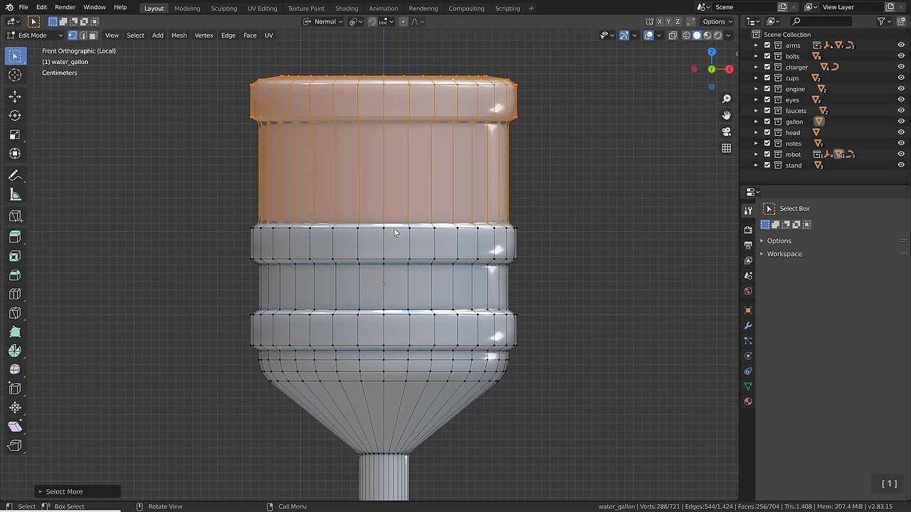
pyautogui.keyDown('shift'); pyautogui.moveTo(411, 255); pyautogui.dragTo(453, 328, button='middle'); pyautogui.keyUp('shift')
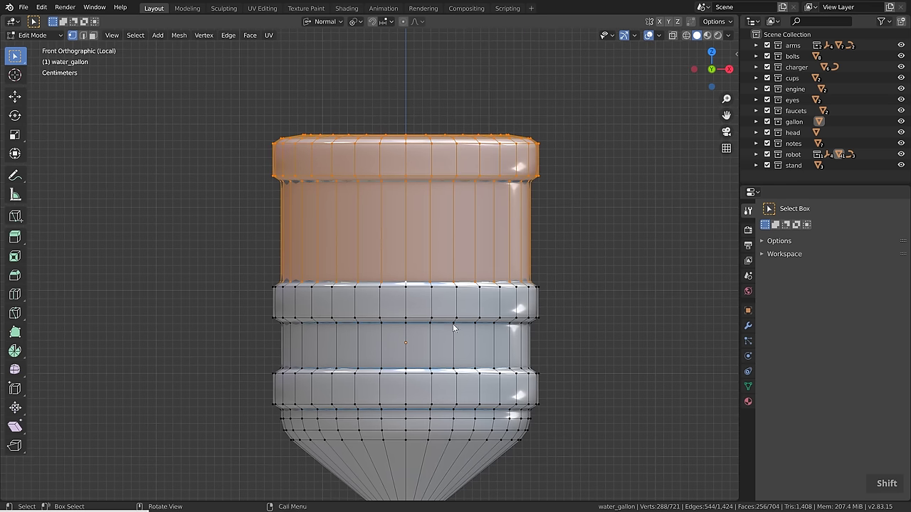
pyautogui.press('r')
pyautogui.rightClick(543, 347)
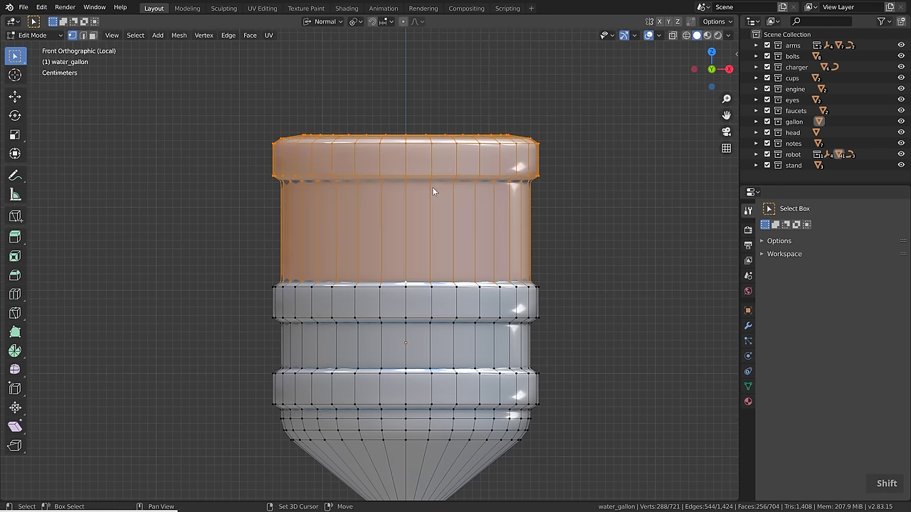
pyautogui.press('r')
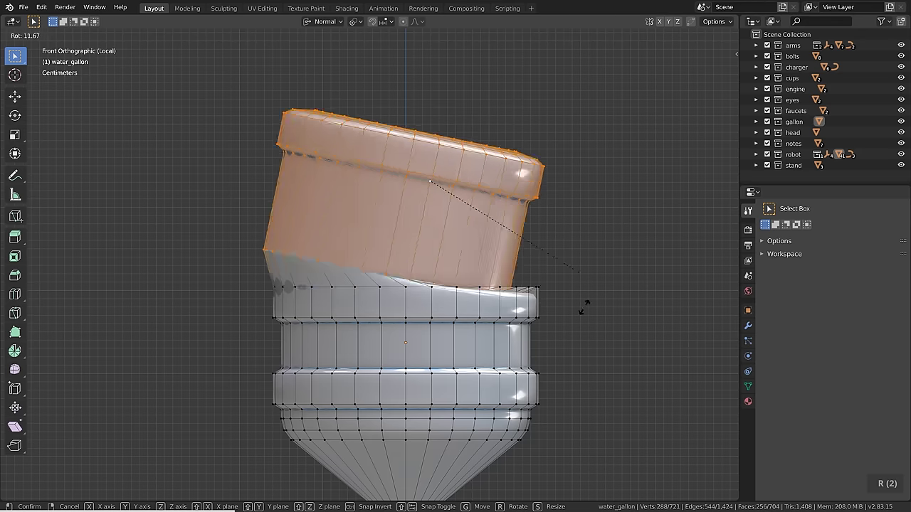
pyautogui.rightClick(484, 376)
pyautogui.keyDown('shift'); pyautogui.moveTo(483, 377); pyautogui.dragTo(475, 327, button='middle'); pyautogui.keyUp('shift')
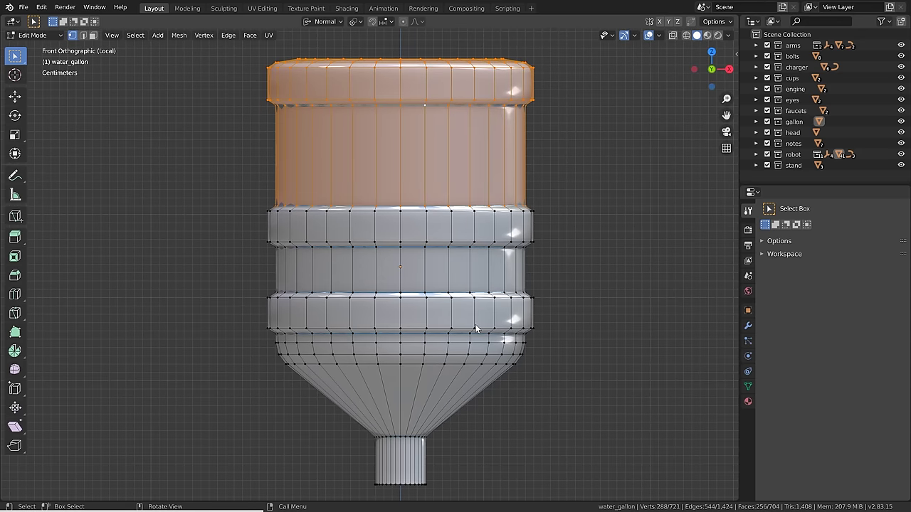
# In edge mode, move one bottom rim edge of the gallon's neck down about 2 cm along its normal X axis.
pyautogui.press('2')
pyautogui.keyDown('shift'); pyautogui.scroll(-5, 475, 324); pyautogui.keyUp('shift')
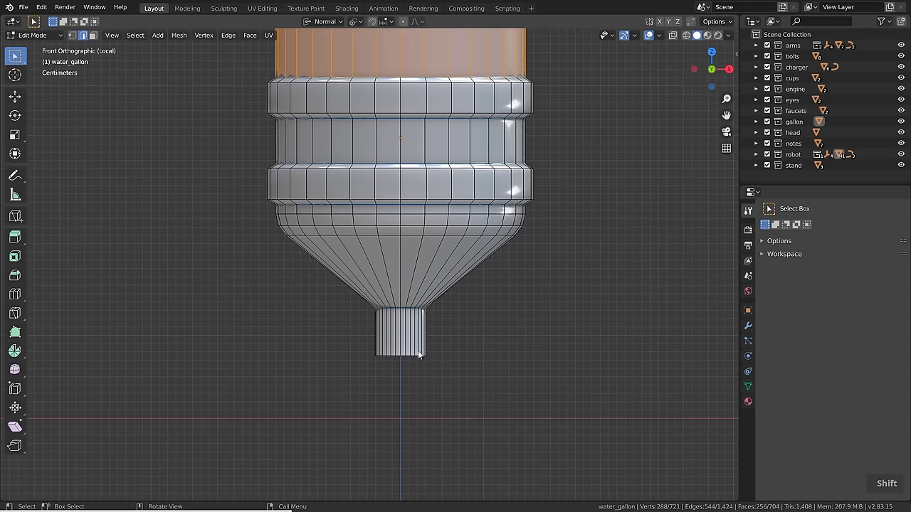
pyautogui.scroll(6, 417, 350)
pyautogui.click(412, 345)
pyautogui.press('g')
pyautogui.press('x')
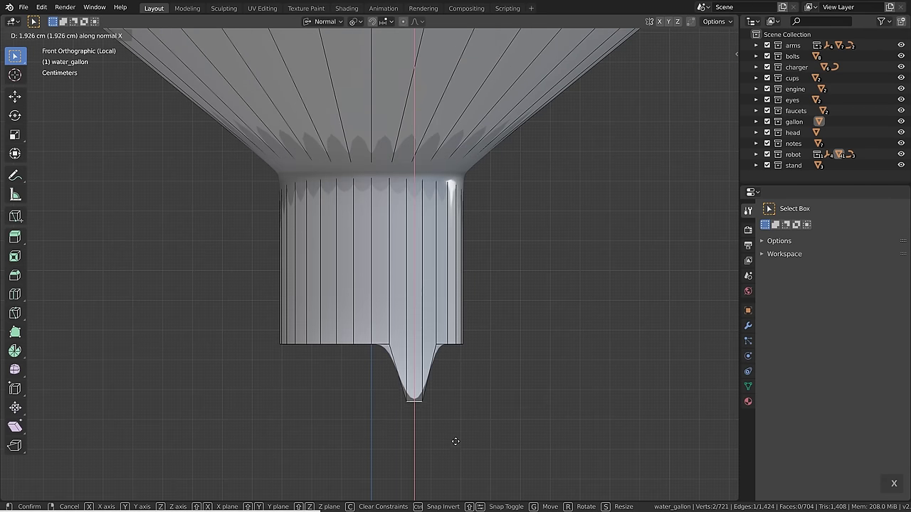
pyautogui.click(393, 449)
# Align three other neck rim edges with the lowered edge by scaling to 0 along normal X with the lowered edge active.
pyautogui.moveTo(393, 453); pyautogui.dragTo(347, 393, button='middle')
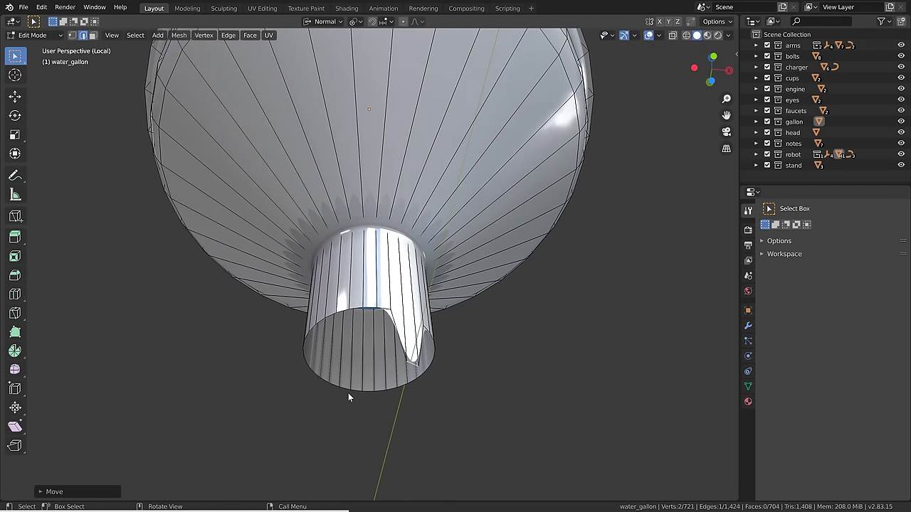
pyautogui.keyDown('shift'); pyautogui.click(328, 316); pyautogui.keyUp('shift')
pyautogui.keyDown('shift'); pyautogui.click(353, 308); pyautogui.keyUp('shift')
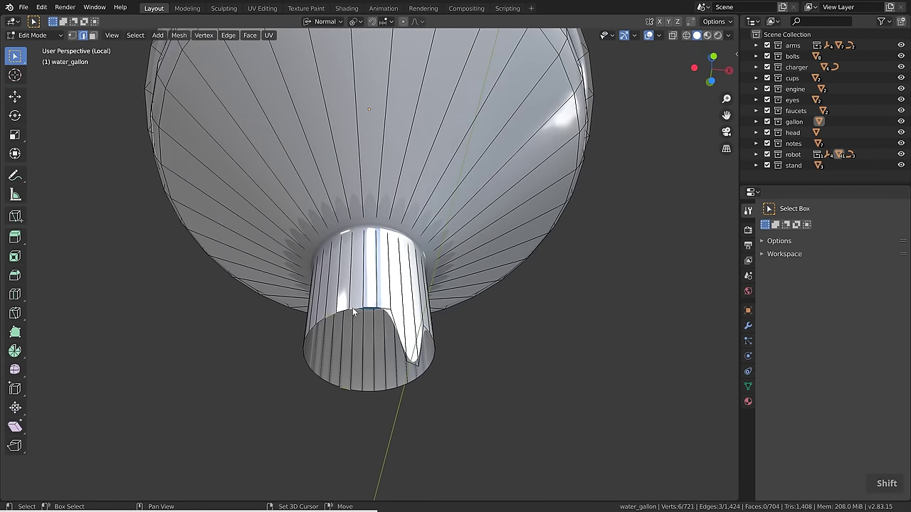
pyautogui.keyDown('shift'); pyautogui.click(416, 368); pyautogui.keyUp('shift')
pyautogui.moveTo(416, 368); pyautogui.dragTo(448, 418, button='middle')
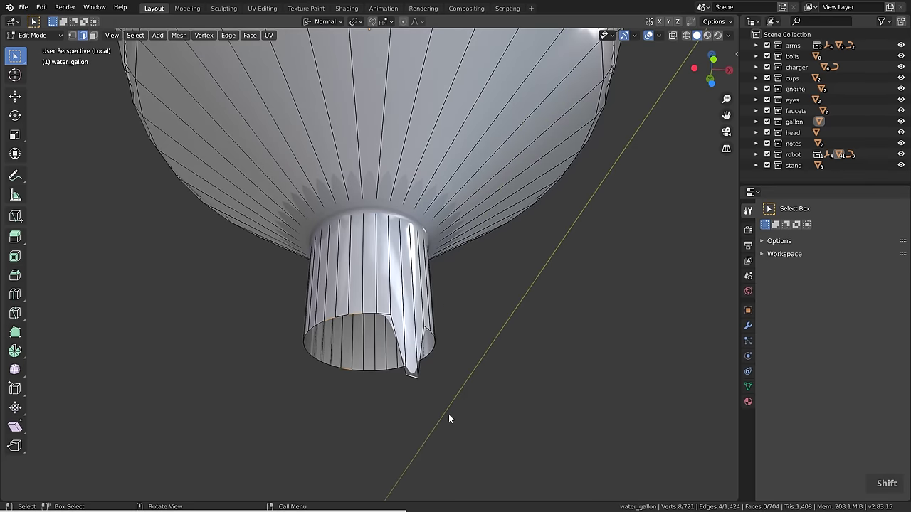
pyautogui.press('s')
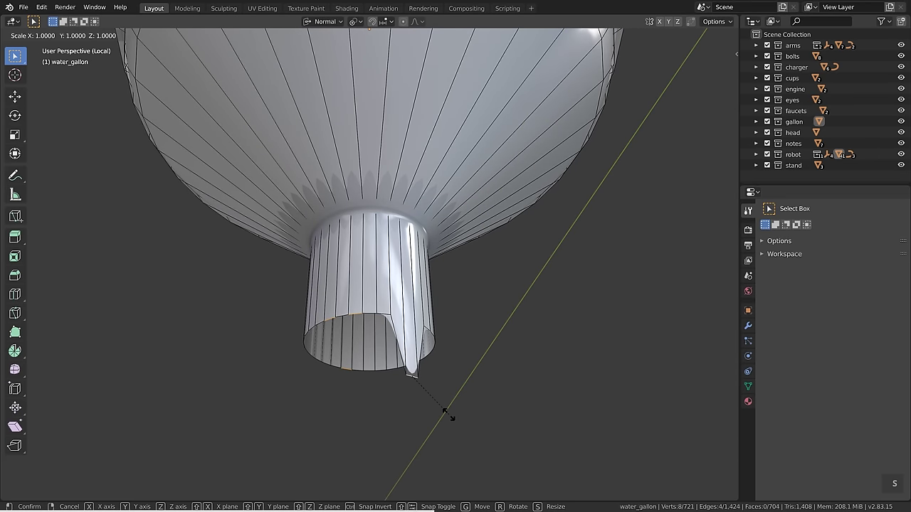
pyautogui.press('x')
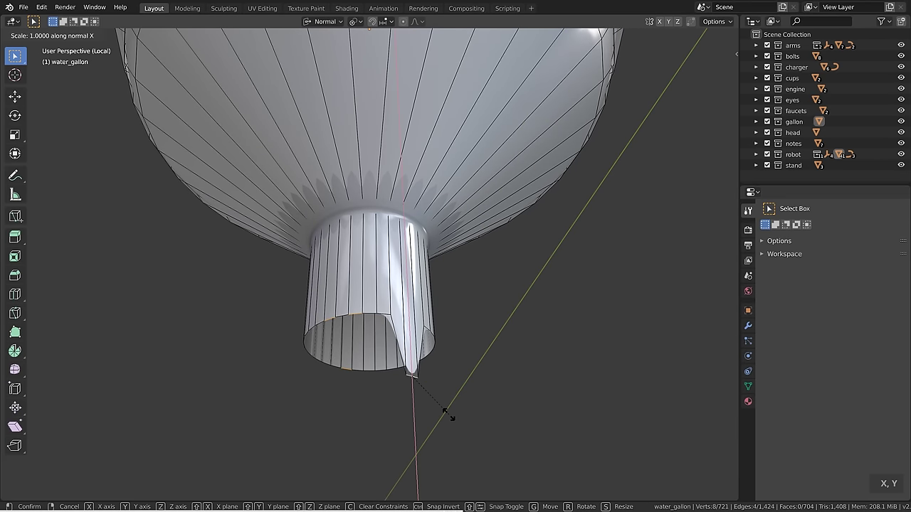
pyautogui.press('0')
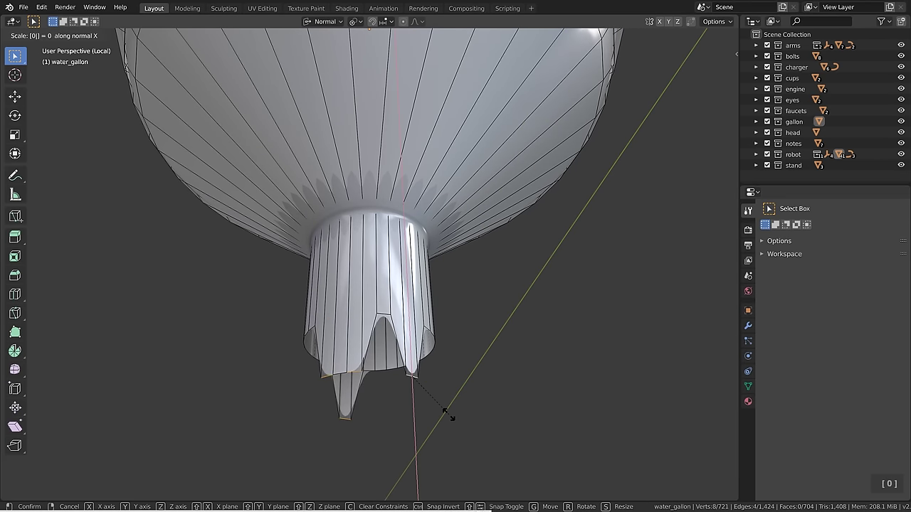
pyautogui.press('Return')
pyautogui.moveTo(428, 407); pyautogui.dragTo(313, 390, button='middle')
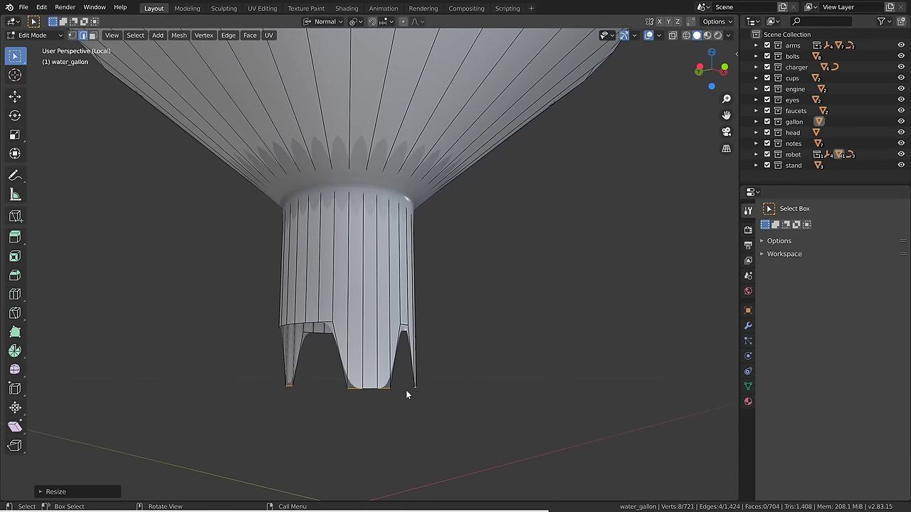
pyautogui.moveTo(406, 390); pyautogui.dragTo(411, 388, button='middle')
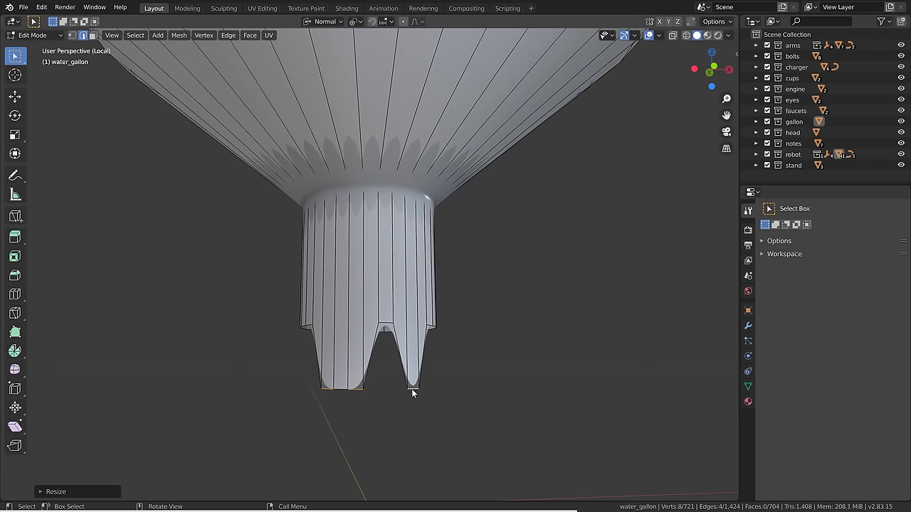
# In face mode, select ten neighbouring side faces of the gallon's upper band and make one near the edge active.
pyautogui.scroll(-9, 411, 389)
pyautogui.press('3')
pyautogui.scroll(4, 408, 173)
pyautogui.keyDown('shift'); pyautogui.moveTo(407, 179); pyautogui.dragTo(404, 199, button='middle'); pyautogui.keyUp('shift')
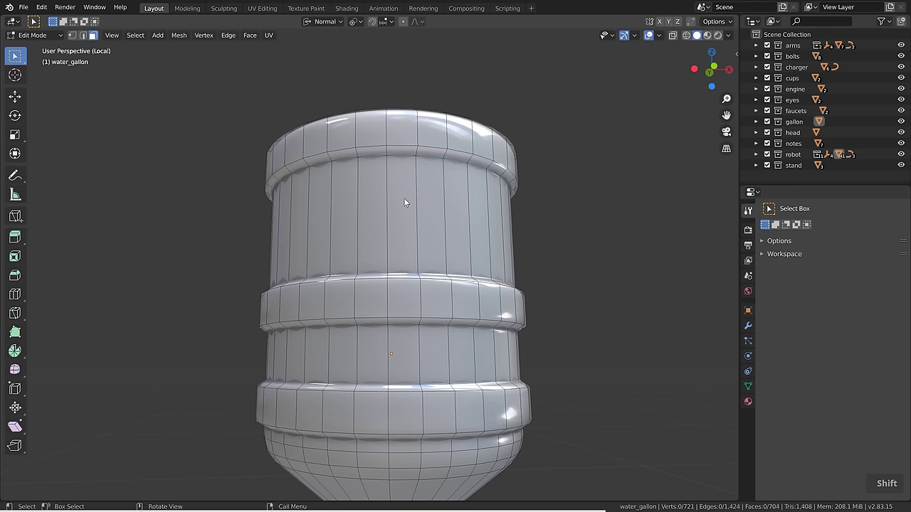
pyautogui.click(318, 22)
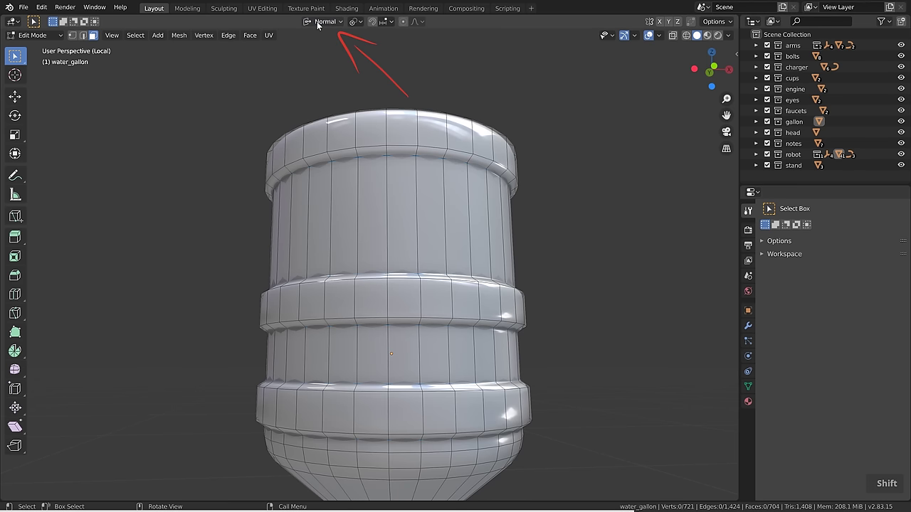
pyautogui.press('c')
pyautogui.click(284, 230)
pyautogui.moveTo(285, 228); pyautogui.dragTo(461, 213)
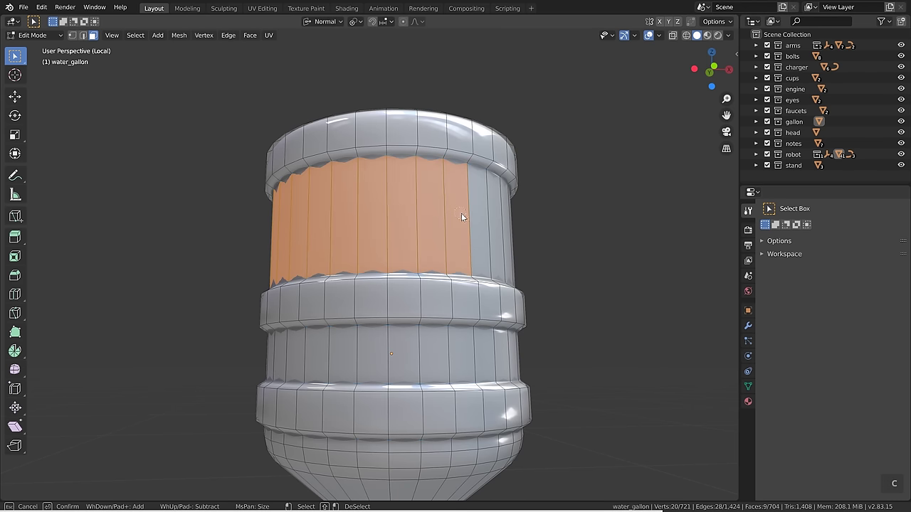
pyautogui.rightClick(476, 222)
pyautogui.keyDown('shift'); pyautogui.click(318, 224); pyautogui.keyUp('shift')
pyautogui.keyDown('shift'); pyautogui.click(318, 225); pyautogui.keyUp('shift')
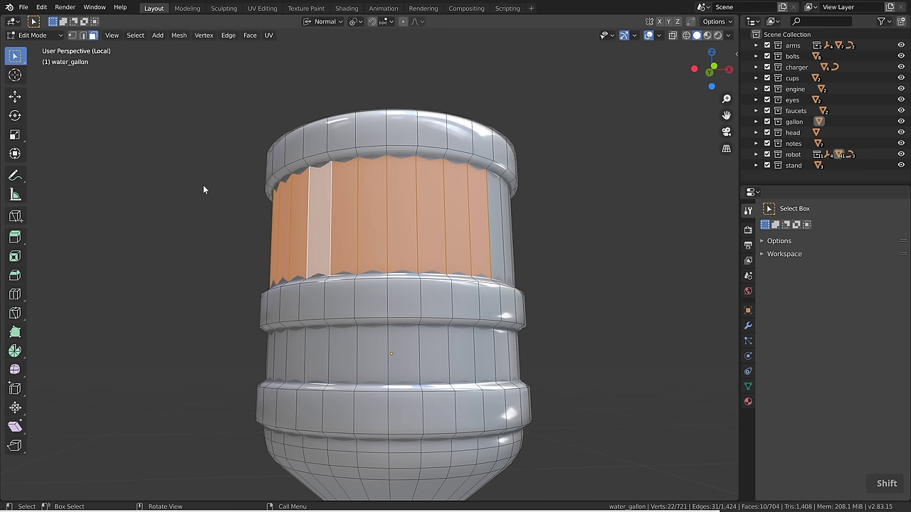
# Flatten the selected upper-band faces onto the active face's plane by scaling them to 0 along normal Z, with the Move tool active.
pyautogui.click(15, 97)
pyautogui.moveTo(302, 242); pyautogui.dragTo(322, 285, button='middle')
pyautogui.press('s')
pyautogui.press('z')
pyautogui.press('z')
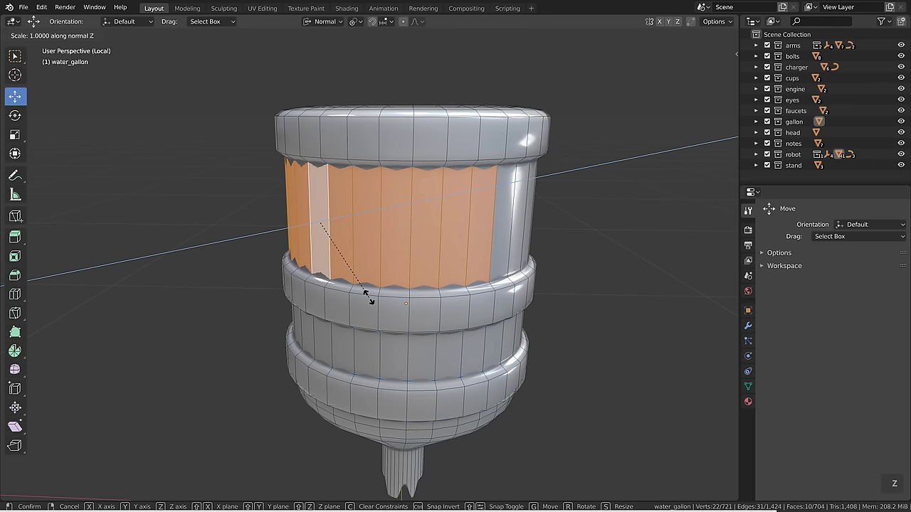
pyautogui.press('0')
pyautogui.press('Return')
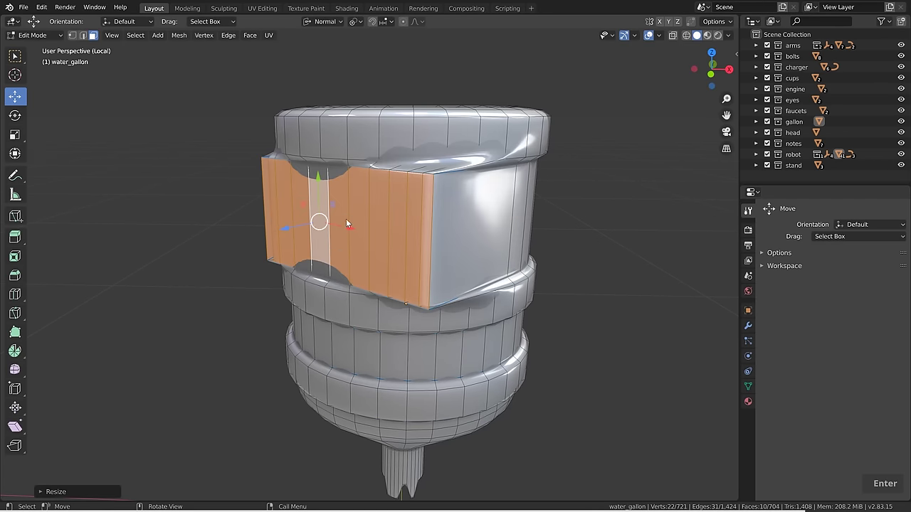
pyautogui.moveTo(431, 253); pyautogui.dragTo(415, 261, button='middle')
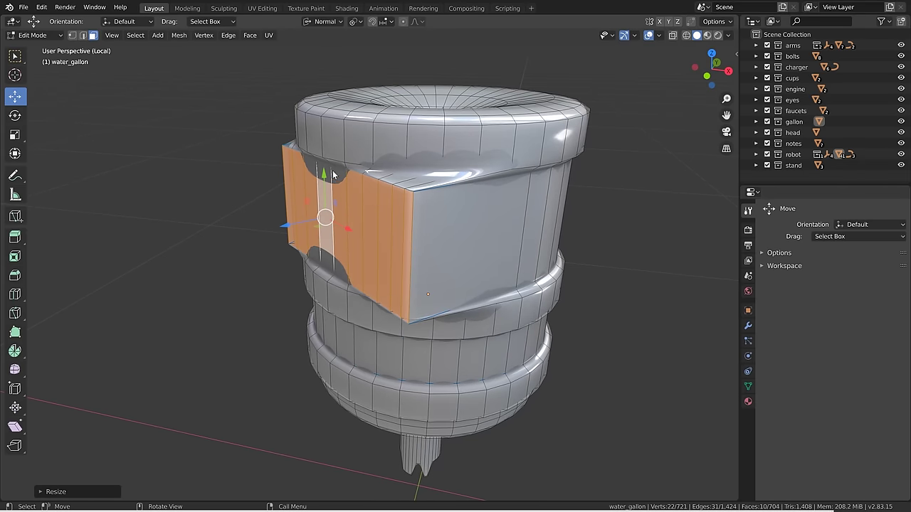
# Select a strip of neighbouring faces on the gallon's top rim around one active face and flatten them by scaling to 0 along normal Z.
pyautogui.keyDown('shift'); pyautogui.moveTo(550, 252); pyautogui.dragTo(492, 273, button='middle'); pyautogui.keyUp('shift')
pyautogui.click(458, 178)
pyautogui.press('c')
pyautogui.moveTo(315, 171); pyautogui.dragTo(533, 159)
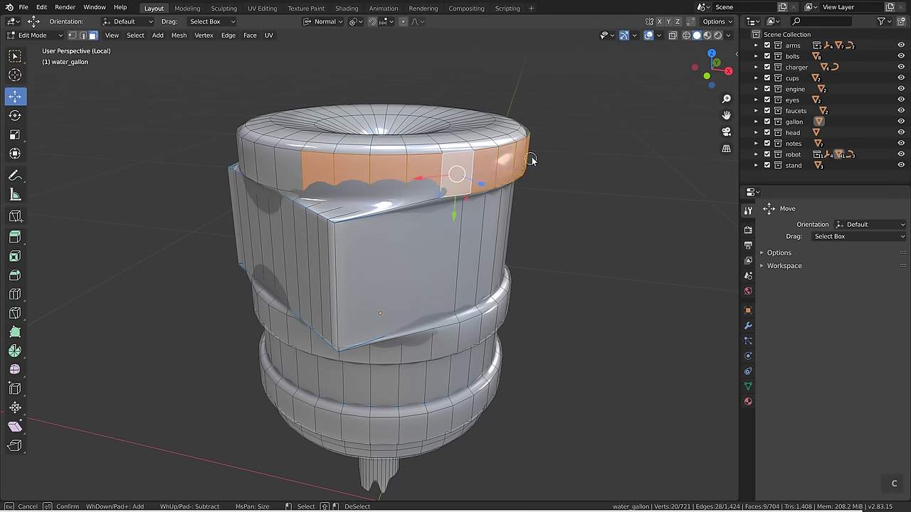
pyautogui.rightClick(533, 180)
pyautogui.press('s')
pyautogui.press('z')
pyautogui.press('z')
pyautogui.press('0')
pyautogui.press('Return')
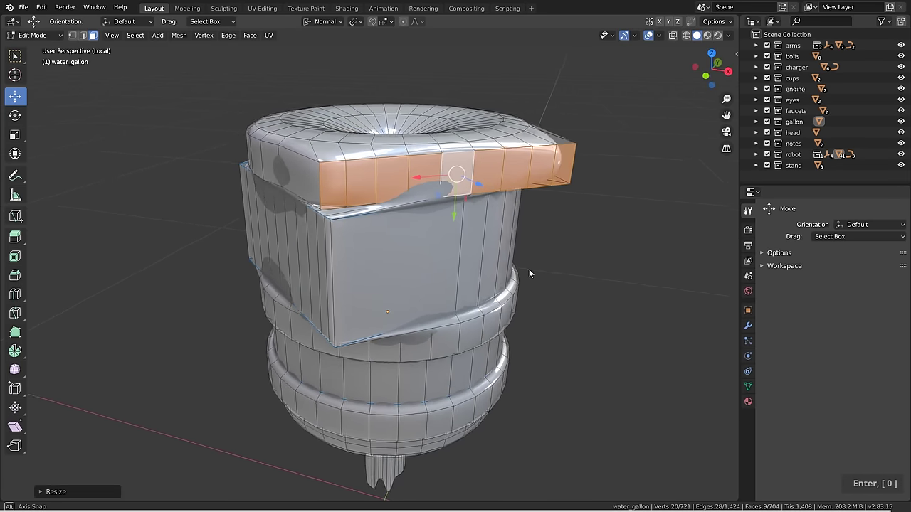
pyautogui.moveTo(529, 269); pyautogui.dragTo(431, 270, button='middle')
pyautogui.scroll(-3, 539, 262)
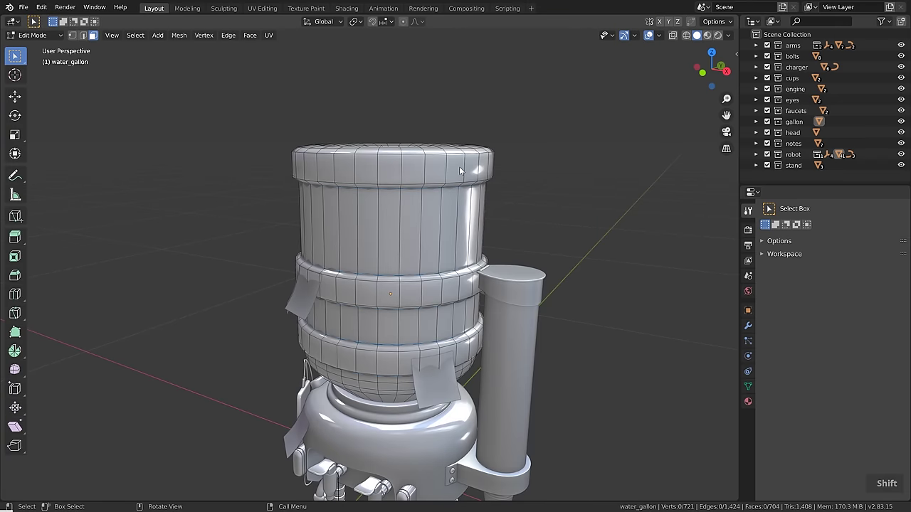
# Select five alternating faces on the gallon's top rim and try scaling them up together about their shared median point.
pyautogui.keyDown('shift'); pyautogui.click(413, 168); pyautogui.keyUp('shift')
pyautogui.keyDown('shift'); pyautogui.click(366, 168); pyautogui.keyUp('shift')
pyautogui.keyDown('shift'); pyautogui.click(323, 168); pyautogui.keyUp('shift')
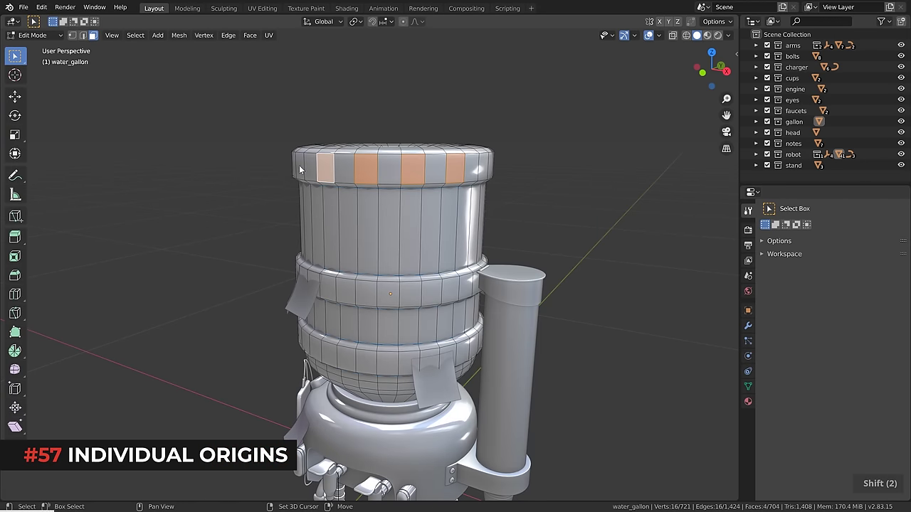
pyautogui.keyDown('shift'); pyautogui.click(299, 166); pyautogui.keyUp('shift')
pyautogui.keyDown('shift'); pyautogui.moveTo(496, 166); pyautogui.dragTo(606, 205, button='middle'); pyautogui.keyUp('shift')
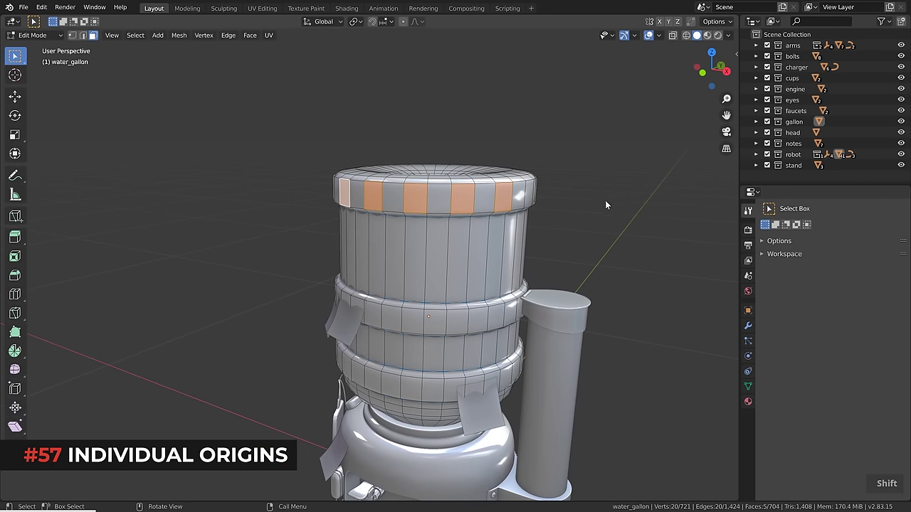
pyautogui.press('s')
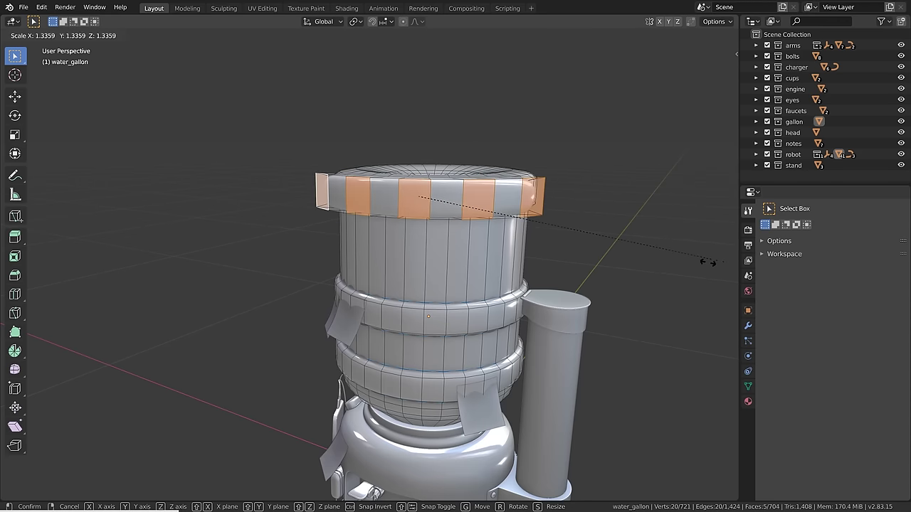
pyautogui.rightClick(615, 242)
# Set the transform pivot to Individual Origins and try shrinking each of the five rim faces around its own centre.
pyautogui.click(353, 22)
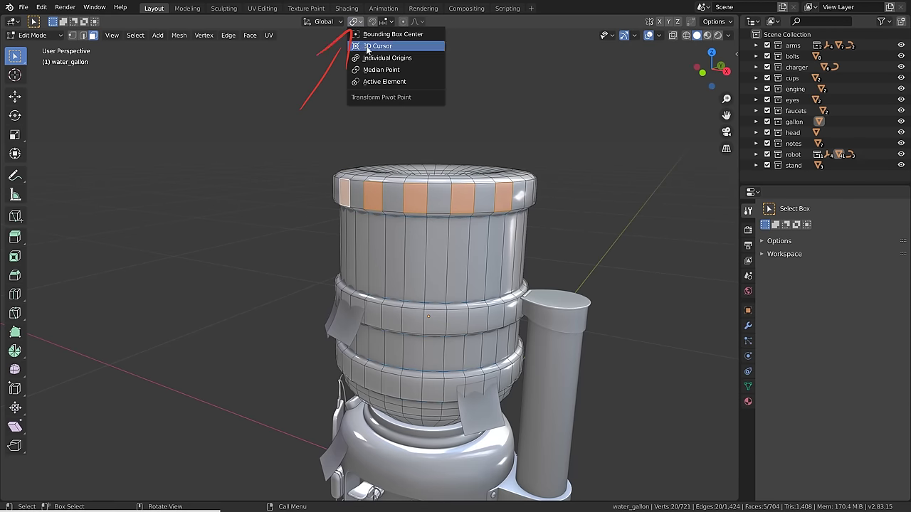
pyautogui.click(411, 58)
pyautogui.press('s')
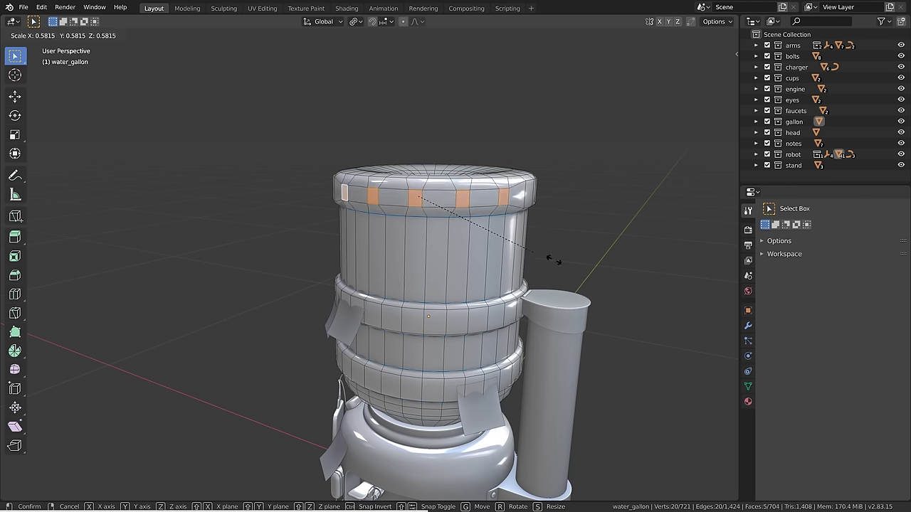
pyautogui.rightClick(498, 231)
# Add the rim face between two selected ones to the selection and try scaling the joined faces with Individual Origins, undoing the result.
pyautogui.scroll(2, 485, 206)
pyautogui.keyDown('shift'); pyautogui.click(486, 200); pyautogui.keyUp('shift')
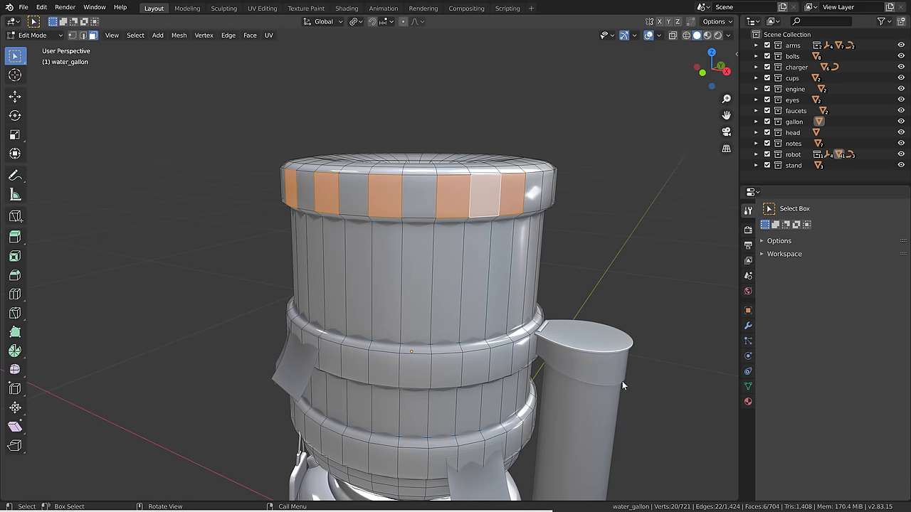
pyautogui.press('s')
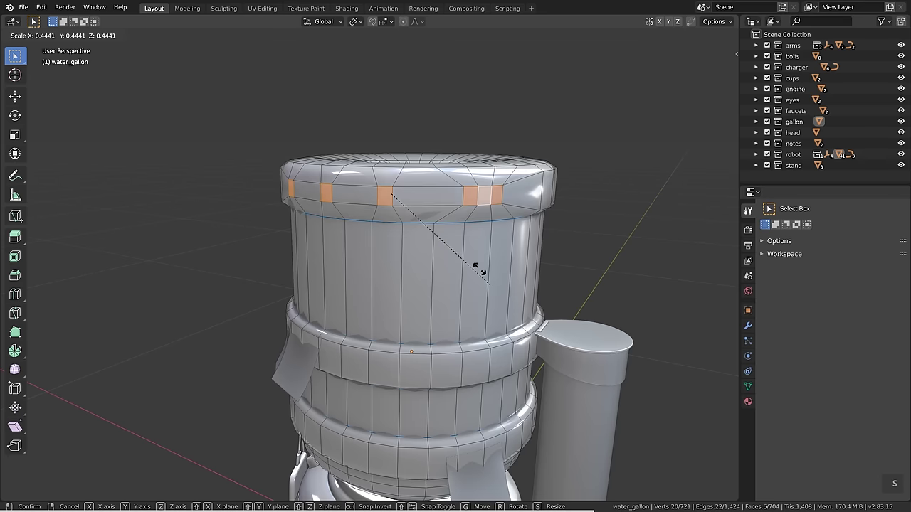
pyautogui.click(481, 272)
pyautogui.hotkey('ctrl', 'z')
pyautogui.press('s')
pyautogui.rightClick(486, 270)
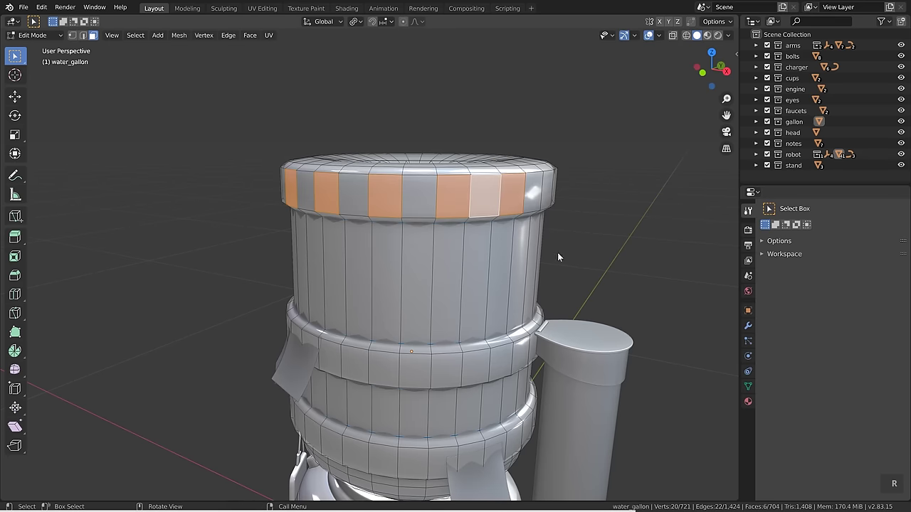
pyautogui.press('e')
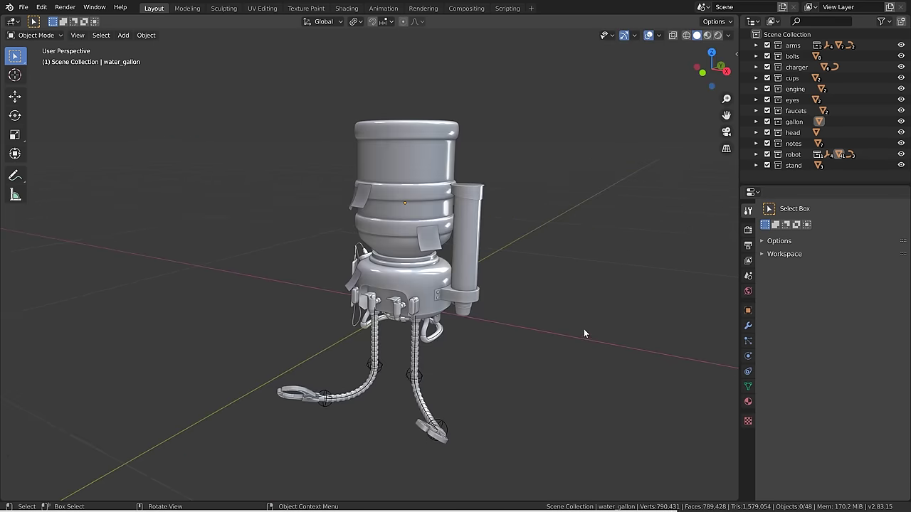
# In Object Mode, select all robot objects and try scaling and rotating each around its individual origin.
pyautogui.press('a')
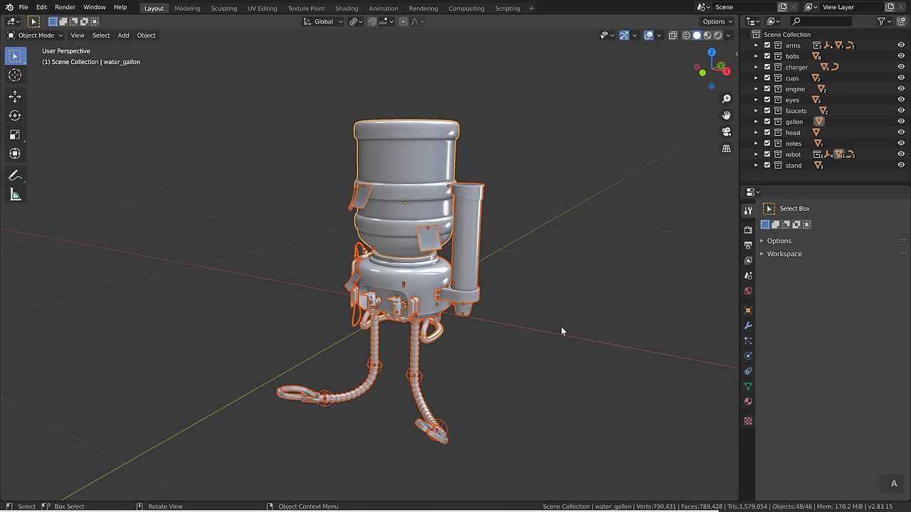
pyautogui.press('s')
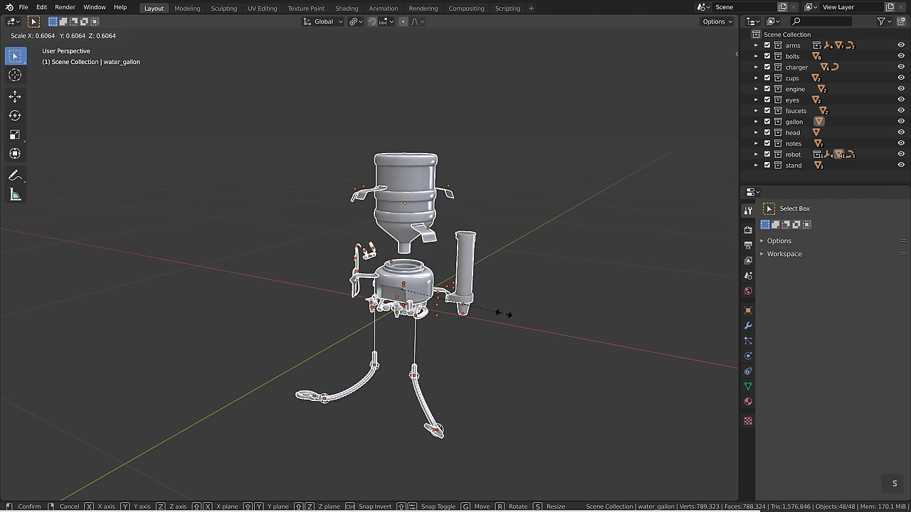
pyautogui.press('Escape')
pyautogui.press('r')
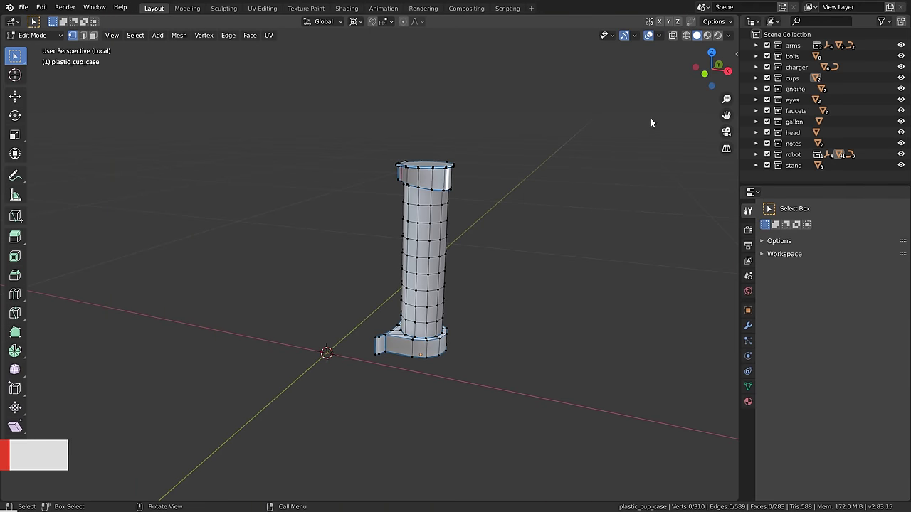
# Turn on X-ray for the plastic cup case and select the vertices of its upper half in front view.
pyautogui.click(672, 35)
pyautogui.click(672, 36)
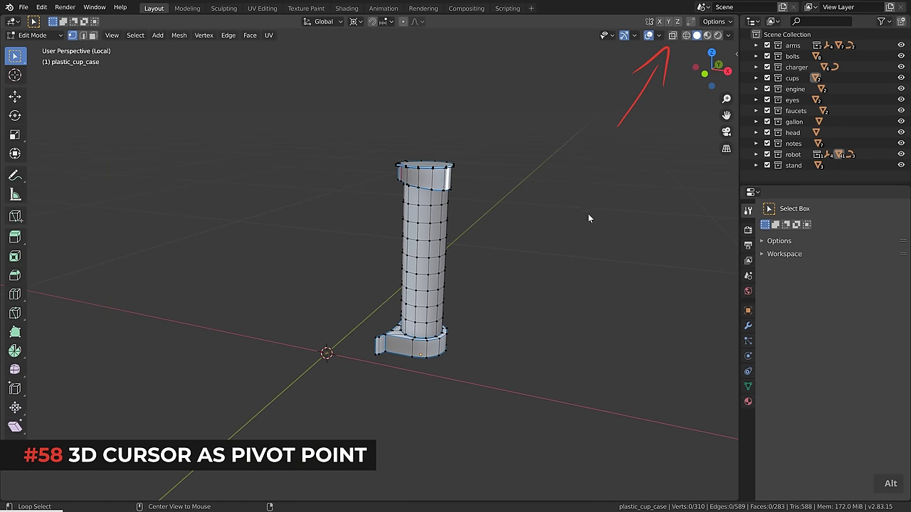
pyautogui.hotkey('alt', 'z')
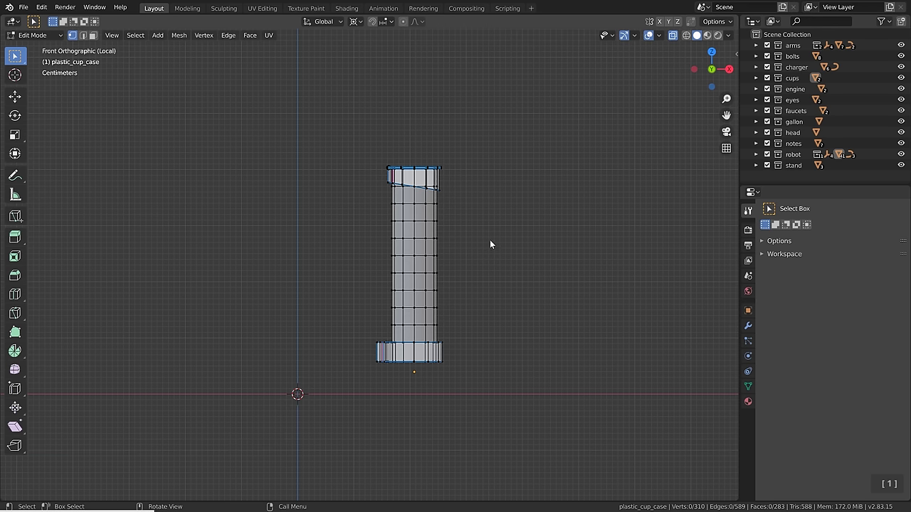
pyautogui.moveTo(359, 137)
pyautogui.mouseDown()
pyautogui.moveTo(455, 276)
pyautogui.moveTo(462, 265)
pyautogui.mouseUp()
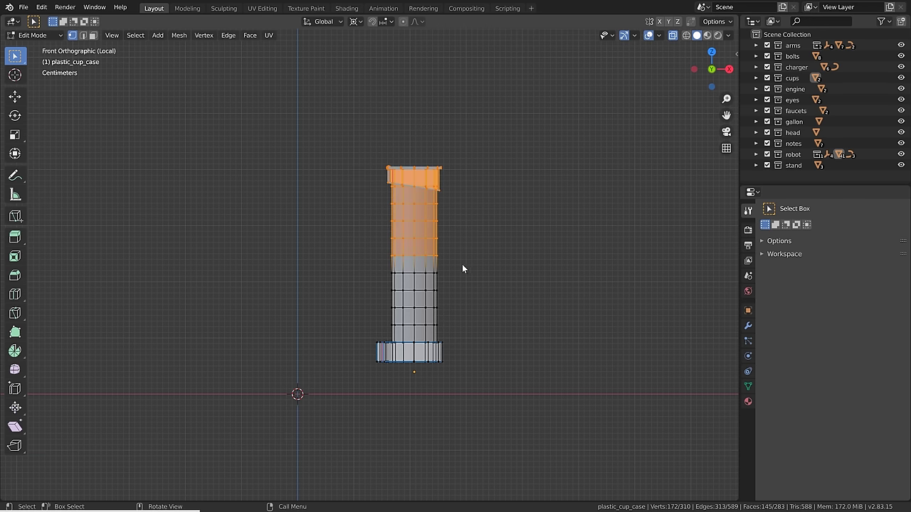
# Set the transform pivot to 3D Cursor and place the cursor on the tube just below the selected vertices.
pyautogui.click(354, 21)
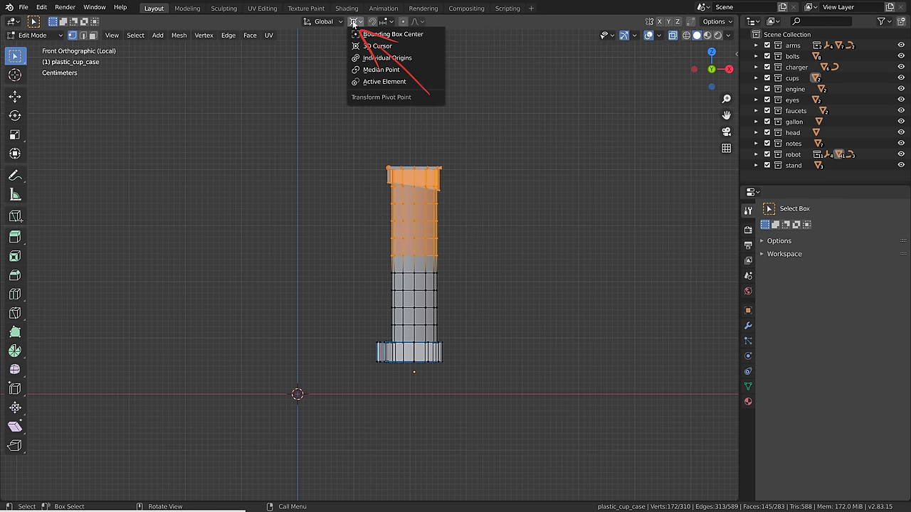
pyautogui.click(381, 45)
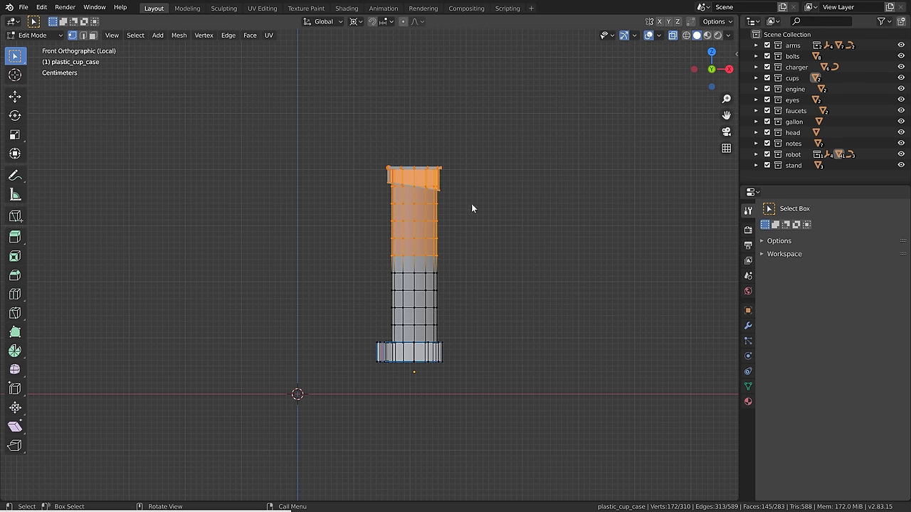
pyautogui.keyDown('shift'); pyautogui.rightClick(426, 256); pyautogui.keyUp('shift')
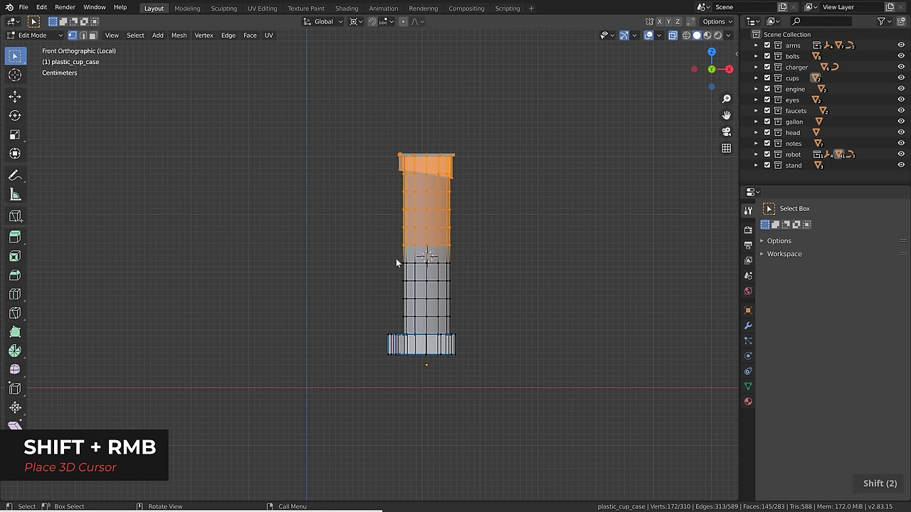
# Show the Move gizmo, place the 3D cursor at several spots beside the case, and return it to the tube below the selection with Select Box active.
pyautogui.click(20, 98)
pyautogui.keyDown('shift'); pyautogui.rightClick(270, 240); pyautogui.keyUp('shift')
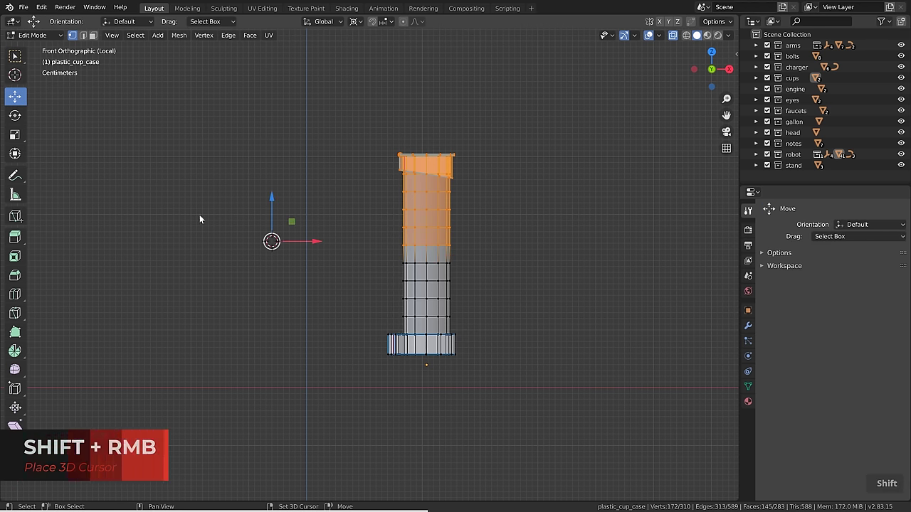
pyautogui.keyDown('shift'); pyautogui.rightClick(218, 108); pyautogui.keyUp('shift')
pyautogui.keyDown('shift'); pyautogui.moveTo(229, 215); pyautogui.dragTo(293, 168, button='right'); pyautogui.keyUp('shift')
pyautogui.keyDown('shift'); pyautogui.rightClick(200, 184); pyautogui.keyUp('shift')
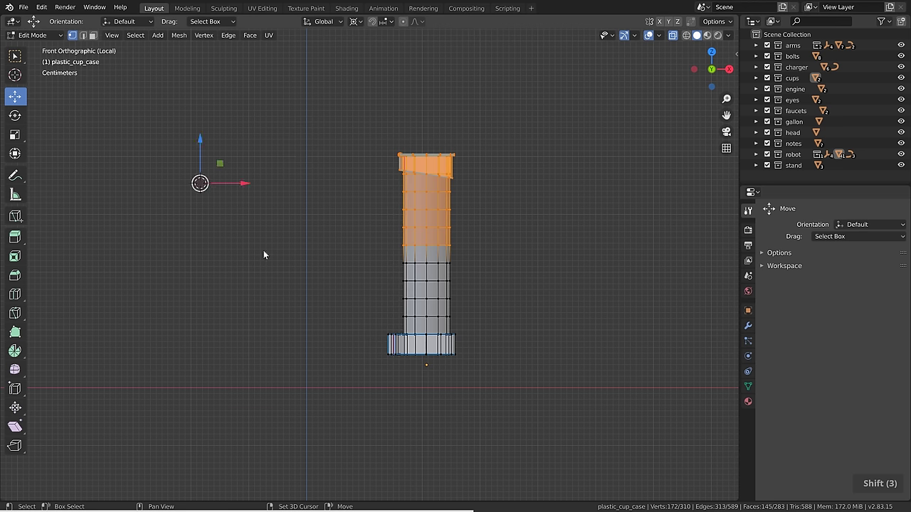
pyautogui.keyDown('shift'); pyautogui.rightClick(302, 298); pyautogui.keyUp('shift')
pyautogui.keyDown('shift'); pyautogui.rightClick(425, 245); pyautogui.keyUp('shift')
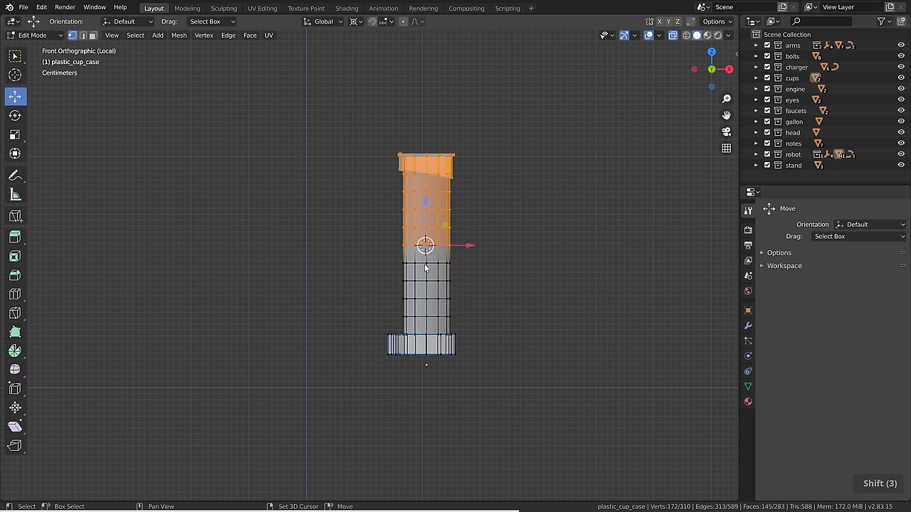
pyautogui.keyDown('shift'); pyautogui.rightClick(424, 263); pyautogui.keyUp('shift')
pyautogui.press('w')
pyautogui.keyDown('shift'); pyautogui.rightClick(426, 259); pyautogui.keyUp('shift')
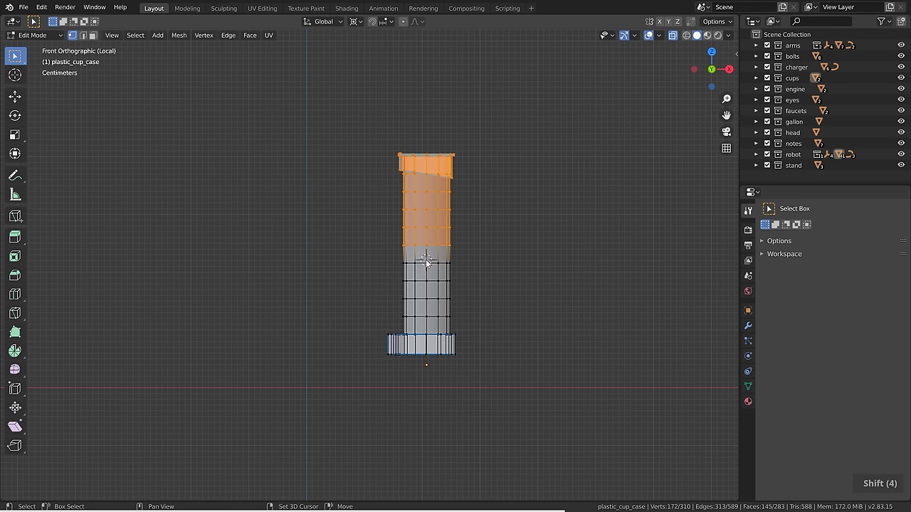
# Try rotating and scaling the upper half of the cup case about the 3D cursor in front view, cancelling both transforms.
pyautogui.press('r')
pyautogui.hotkey('shift', 'c')
pyautogui.rightClick(519, 271)
pyautogui.press('s')
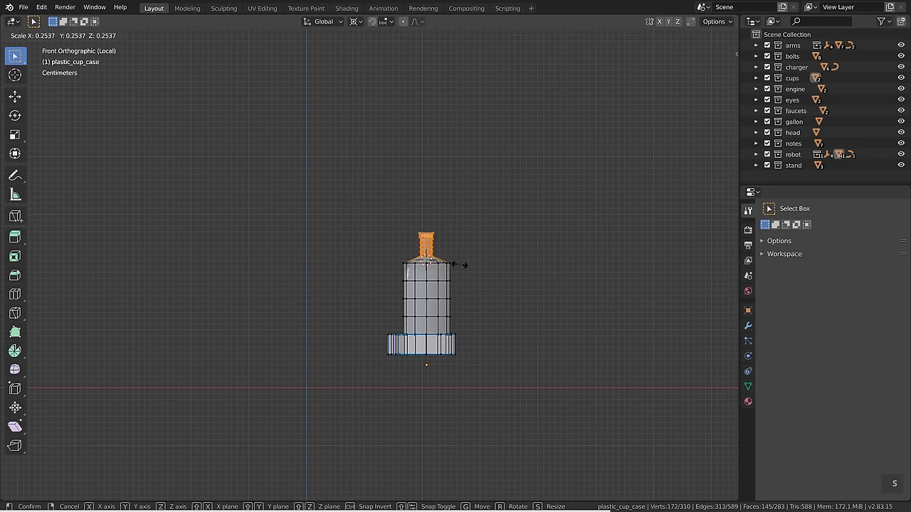
pyautogui.rightClick(383, 244)
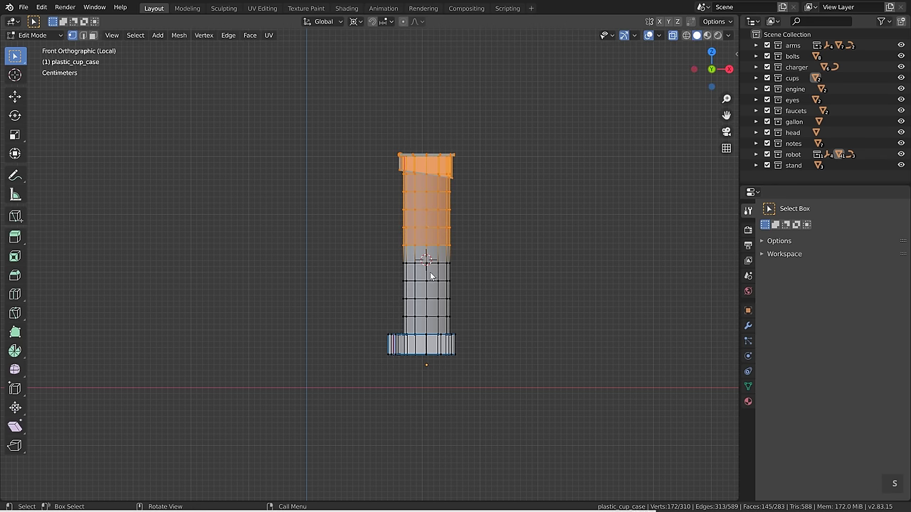
# Try shrinking the upper half about the 3D cursor to about 0.2 from an angled view, and try rotating it in front view.
pyautogui.moveTo(429, 275); pyautogui.dragTo(380, 278, button='middle')
pyautogui.scroll(5, 398, 263)
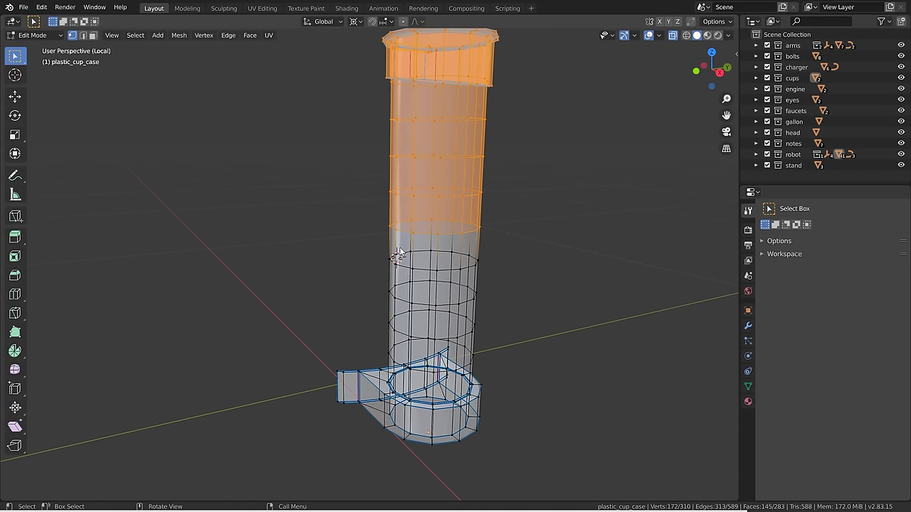
pyautogui.scroll(-2, 401, 254)
pyautogui.press('s')
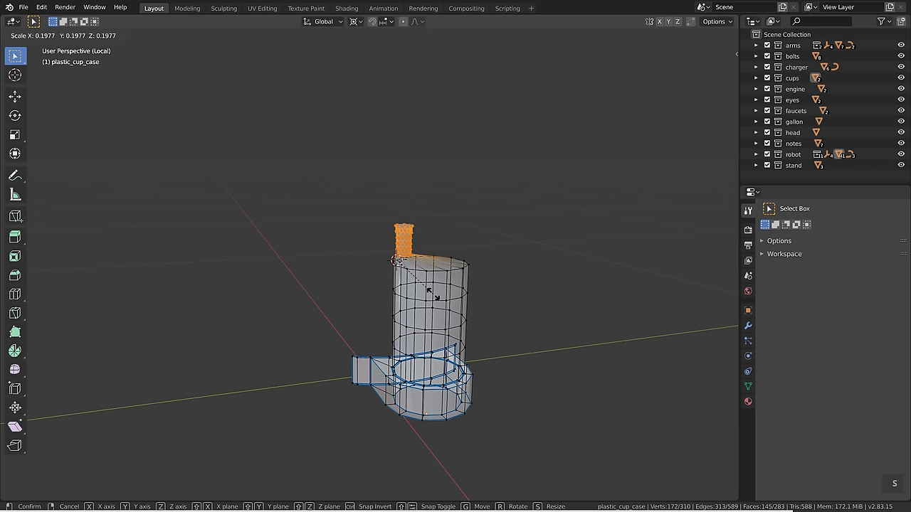
pyautogui.click(466, 336)
pyautogui.press('KP_1')
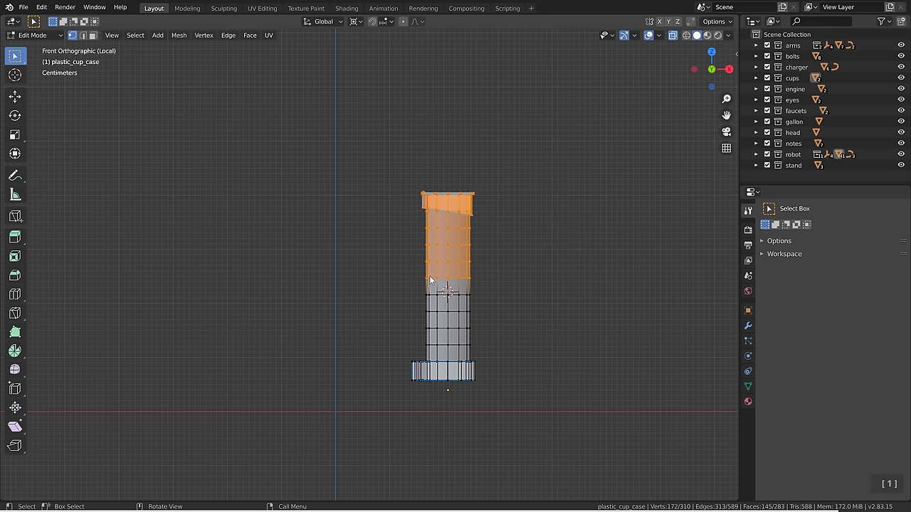
pyautogui.press('r')
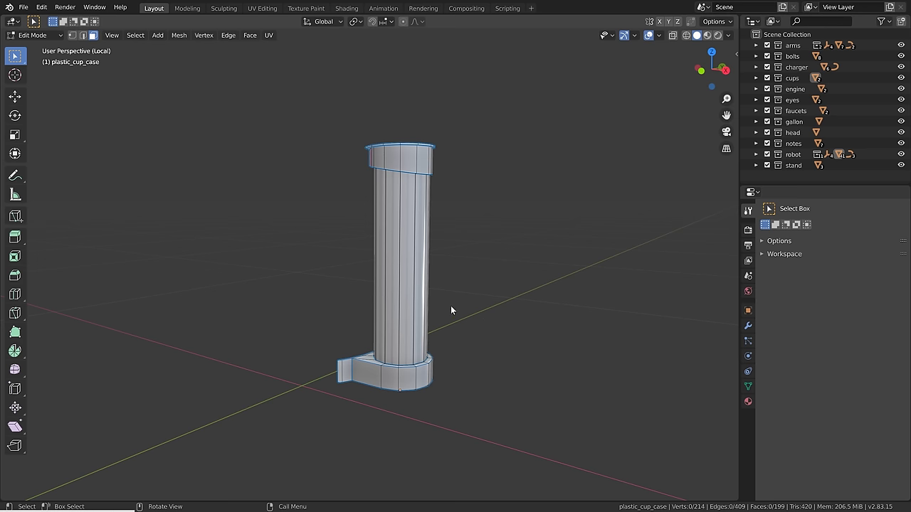
# Duplicate the linked base clamp of the cup case about 6.1 cm upward along the global Z axis.
pyautogui.press('l')
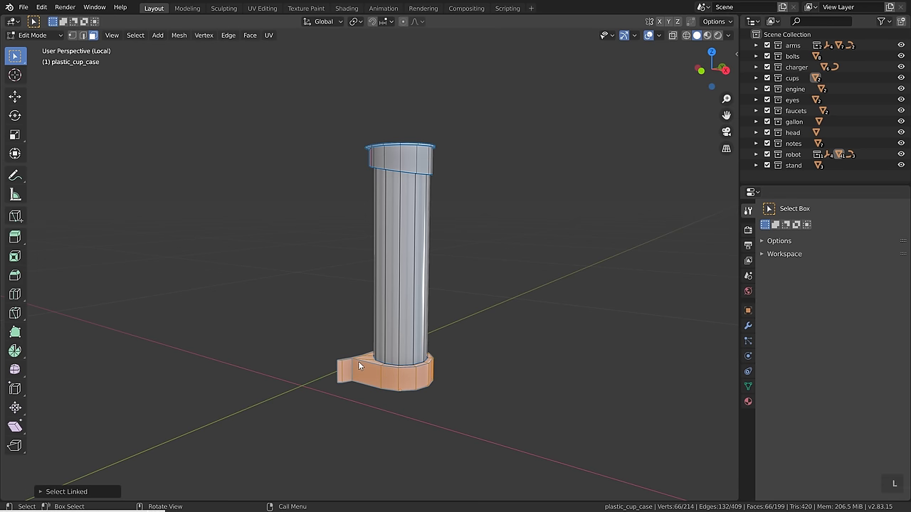
pyautogui.hotkey('shift', 'd')
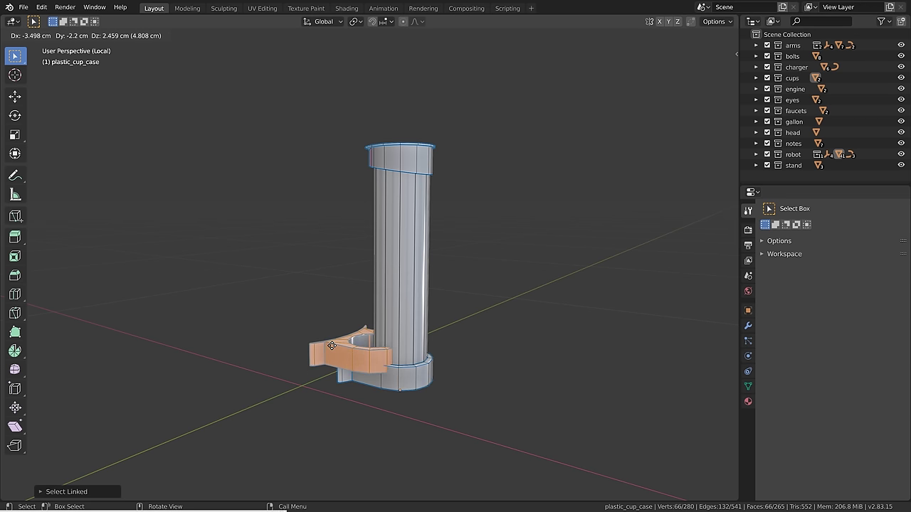
pyautogui.press('z')
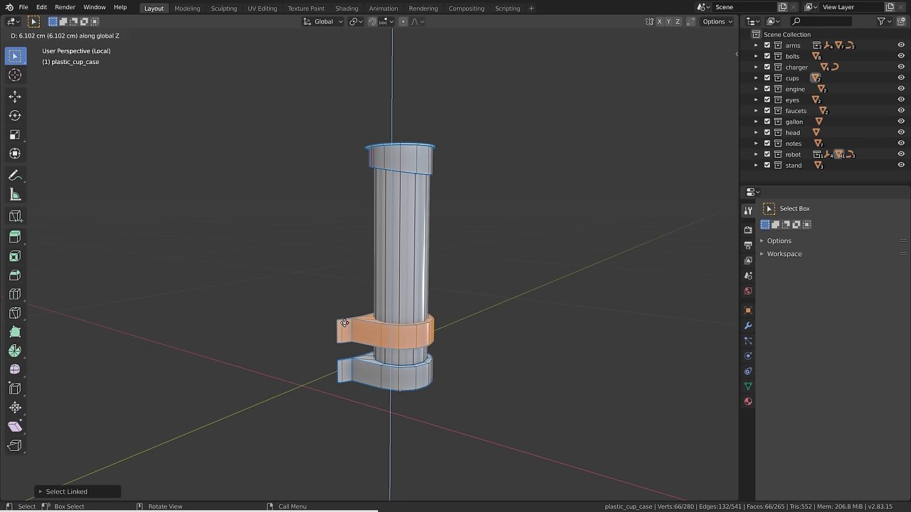
pyautogui.click(344, 324)
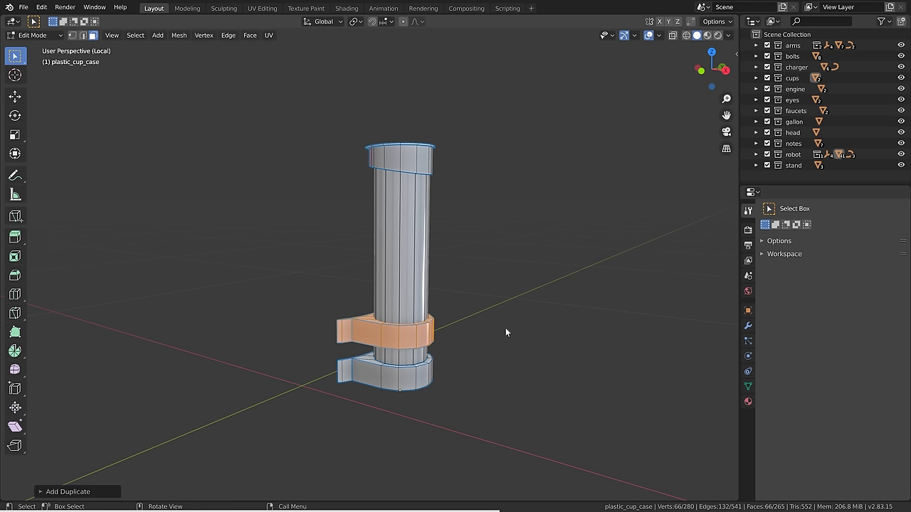
# Repeat the clamp duplication three more times up the tube and return to Object Mode.
pyautogui.hotkey('shift', 'r')
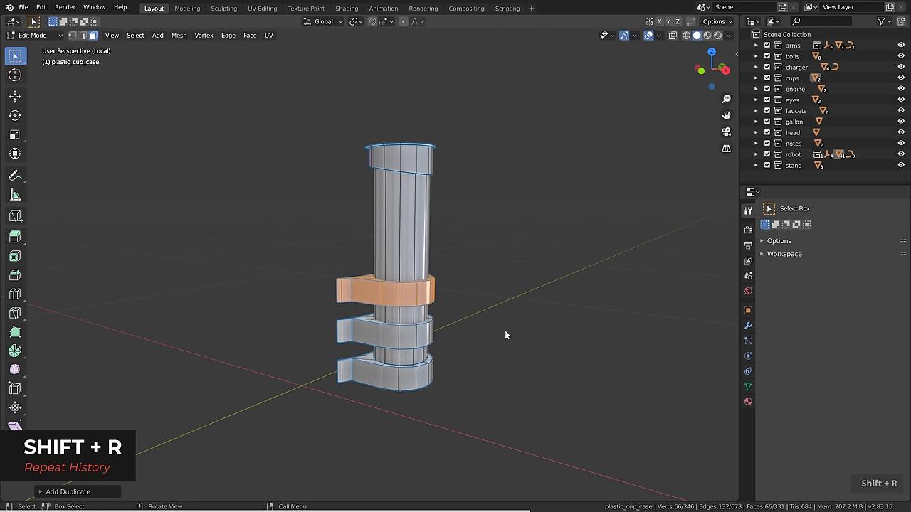
pyautogui.hotkey('shift', 'r')
pyautogui.hotkey('shift', 'r')
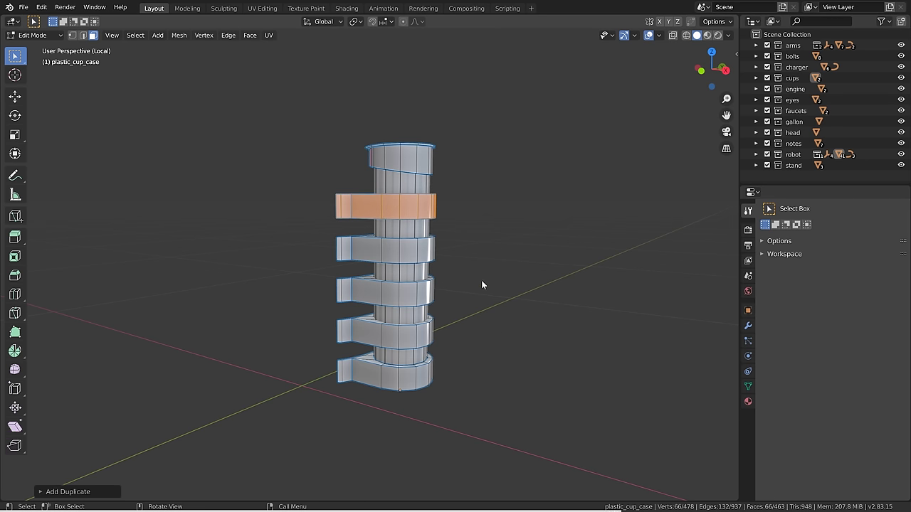
pyautogui.press('ctrl')
pyautogui.moveTo(520, 291)
pyautogui.mouseDown(button='middle')
pyautogui.moveTo(514, 301)
pyautogui.moveTo(527, 304)
pyautogui.mouseUp(button='middle')
pyautogui.press('Tab')
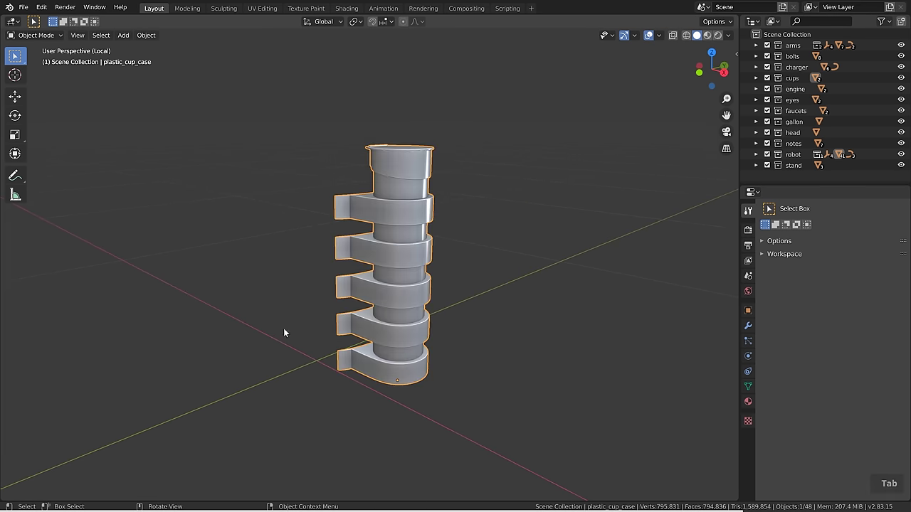
# Duplicate the whole cup case object along the global Y axis, placing the copy beside the original.
pyautogui.scroll(-2, 283, 328)
pyautogui.keyDown('shift'); pyautogui.moveTo(439, 303); pyautogui.dragTo(351, 322, button='middle'); pyautogui.keyUp('shift')
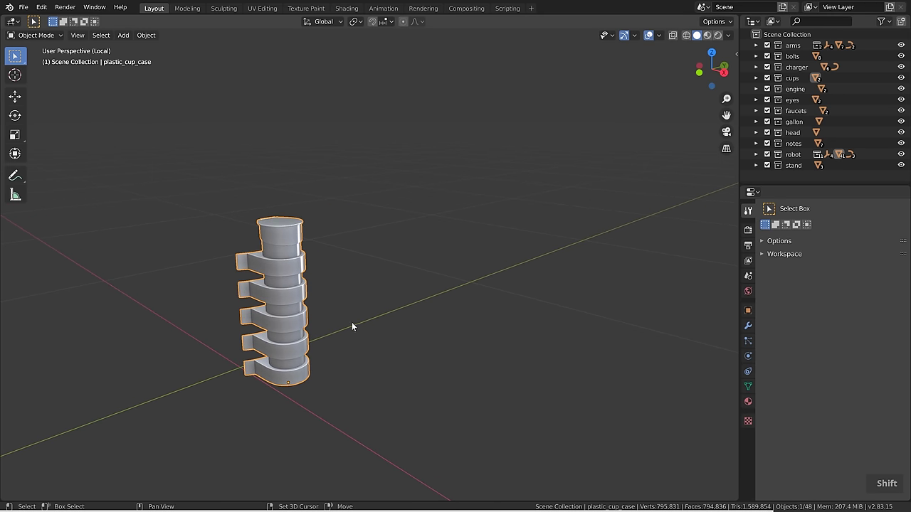
pyautogui.hotkey('shift', 'd')
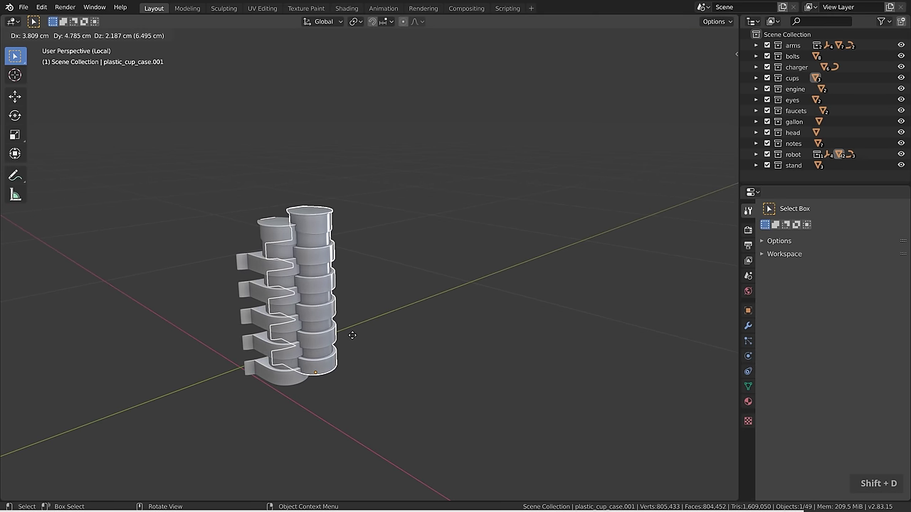
pyautogui.press('y')
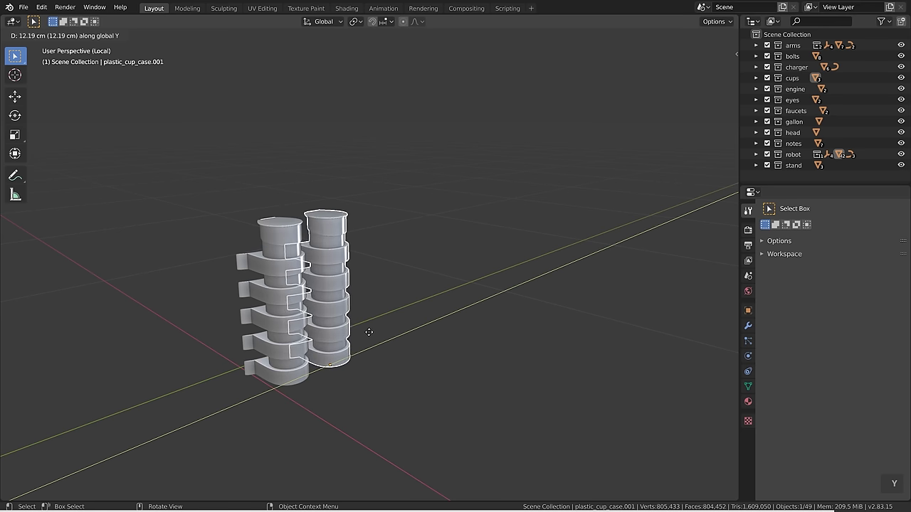
pyautogui.click(380, 332)
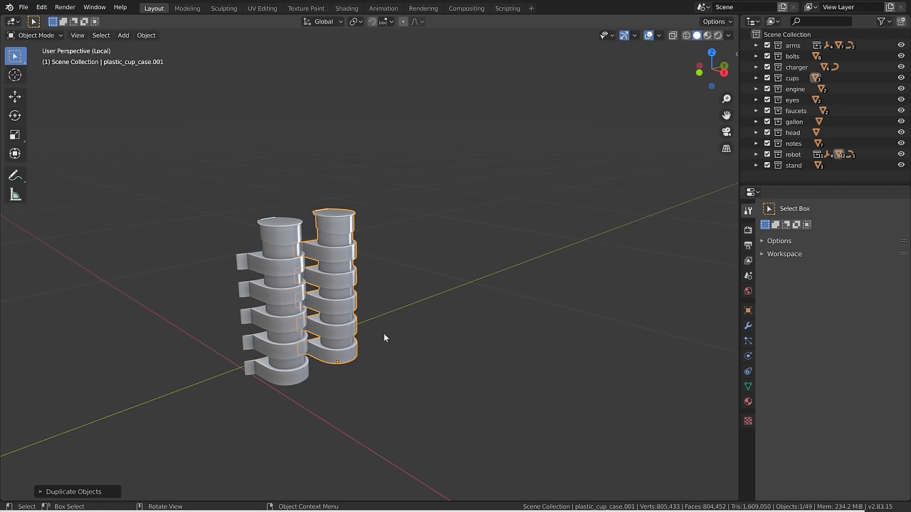
# Repeat the cup case duplication eight more times along the Y axis.
pyautogui.hotkey('shift', 'r')
pyautogui.hotkey('shift', 'r')
pyautogui.hotkey('shift', 'r')
pyautogui.hotkey('shift', 'r')
pyautogui.hotkey('shift', 'r')
pyautogui.hotkey('shift', 'r')
pyautogui.hotkey('shift', 'r')
pyautogui.hotkey('shift', 'r')
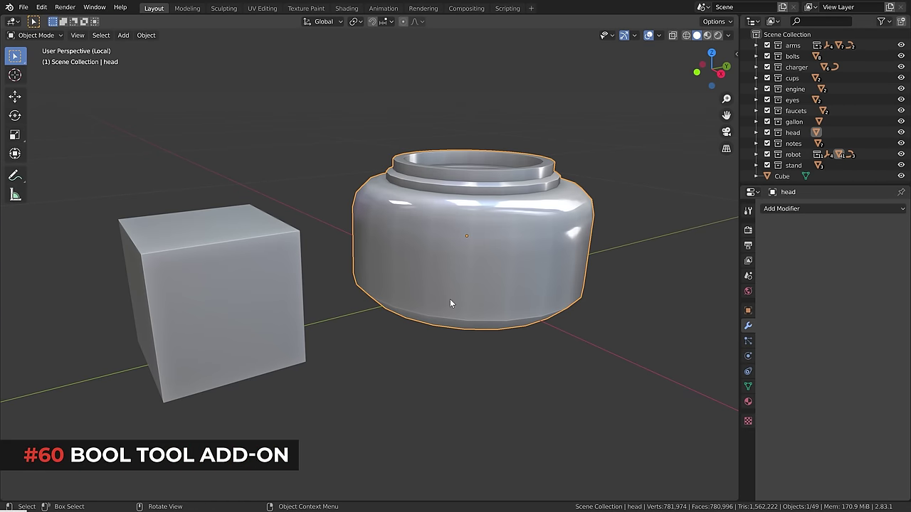
# Add a Boolean modifier to the head with the Difference operation and the Cube as its object.
pyautogui.click(826, 209)
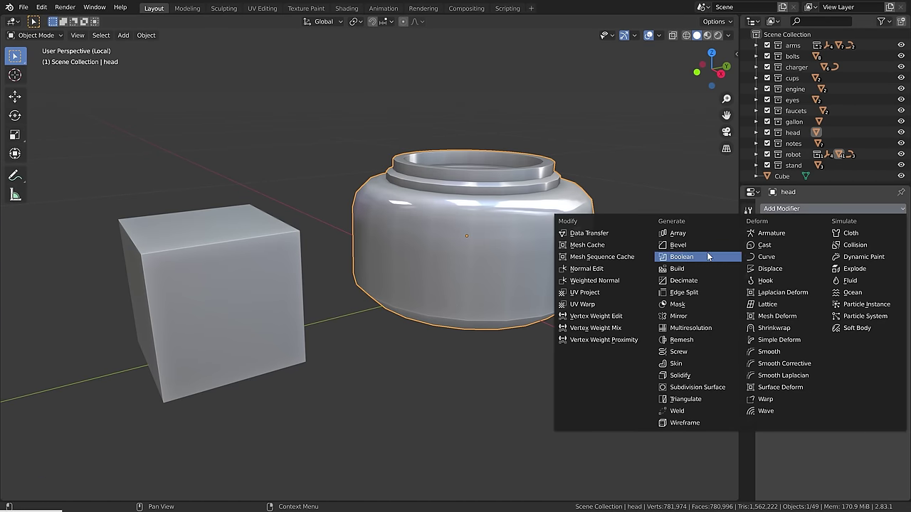
pyautogui.click(681, 256)
pyautogui.click(898, 268)
pyautogui.click(209, 256)
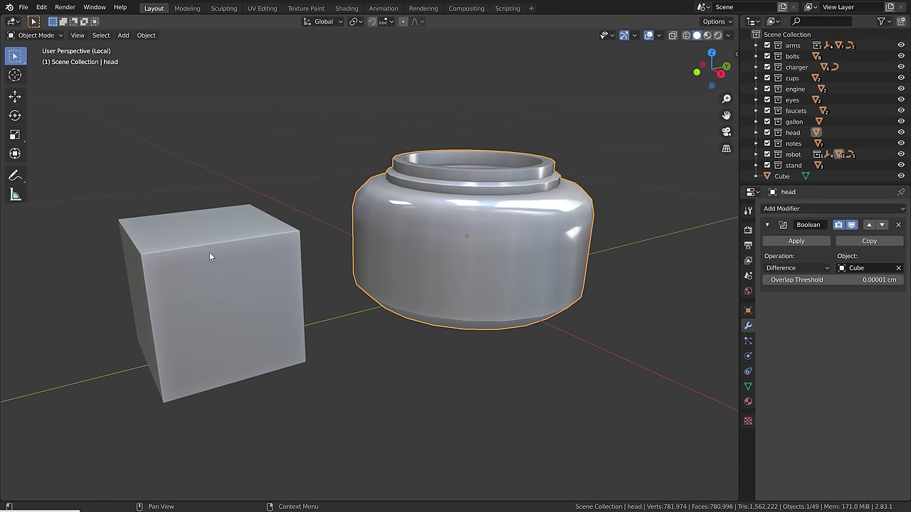
# Move the cube into the head's side, place a duplicate cube on the opposite side, and select the head.
pyautogui.click(209, 254)
pyautogui.press('g')
pyautogui.click(349, 241)
pyautogui.hotkey('shift', 'd')
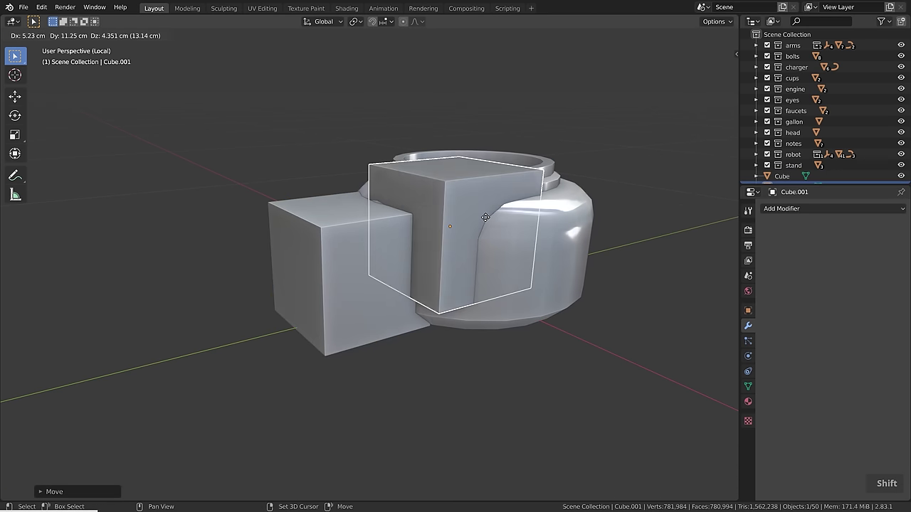
pyautogui.click(640, 234)
pyautogui.click(496, 224)
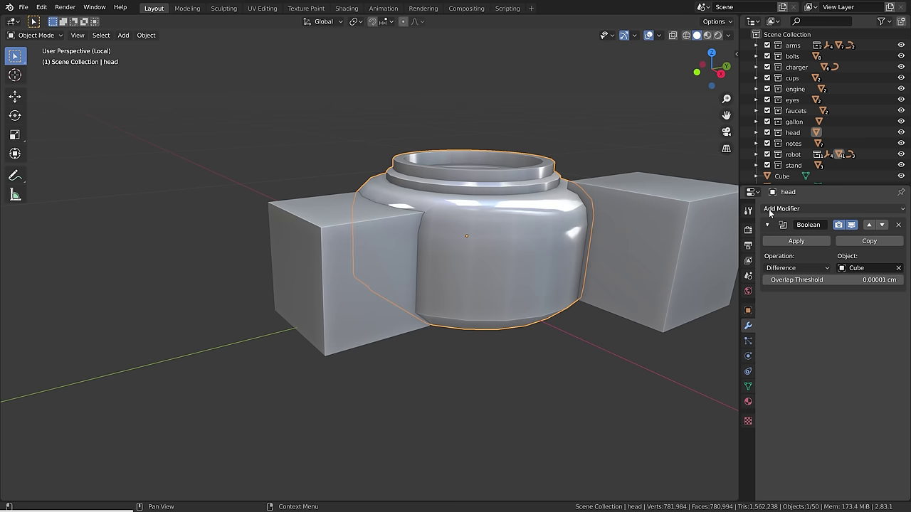
# Undo the cube duplicate, the cube move and the head's Boolean modifier.
pyautogui.hotkey('ctrl', 'z')
pyautogui.hotkey('ctrl', 'z')
pyautogui.hotkey('ctrl', 'z')
pyautogui.hotkey('ctrl', 'z')
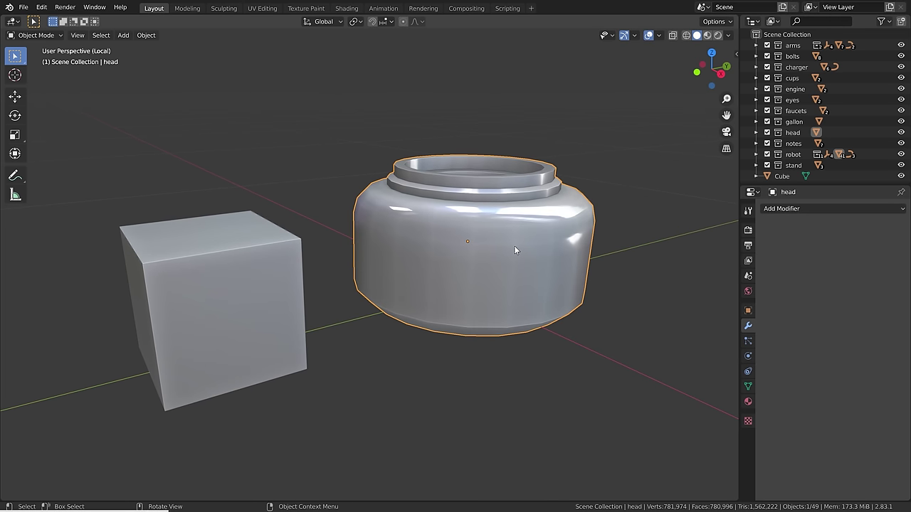
# Search the add-on preferences for "bool", enable Object: Bool Tool and close the preferences.
pyautogui.click(41, 7)
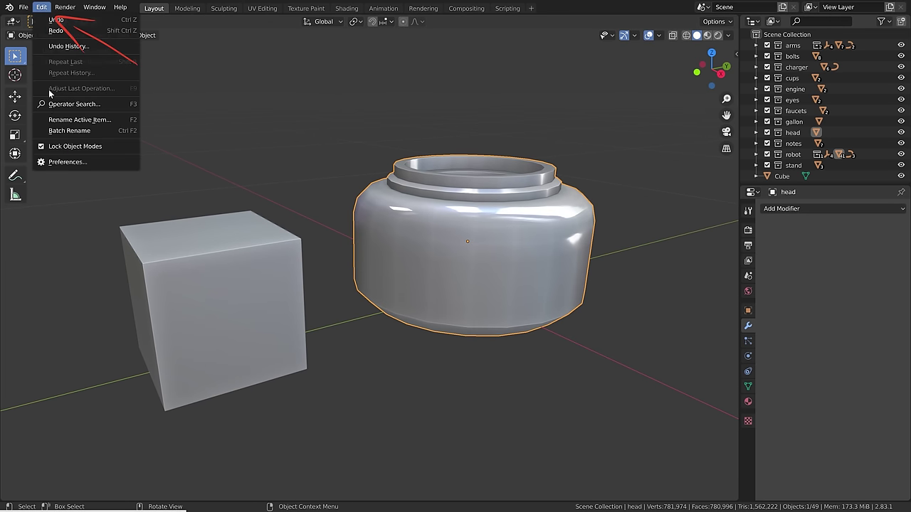
pyautogui.click(67, 162)
pyautogui.click(570, 136)
pyautogui.write('bo')
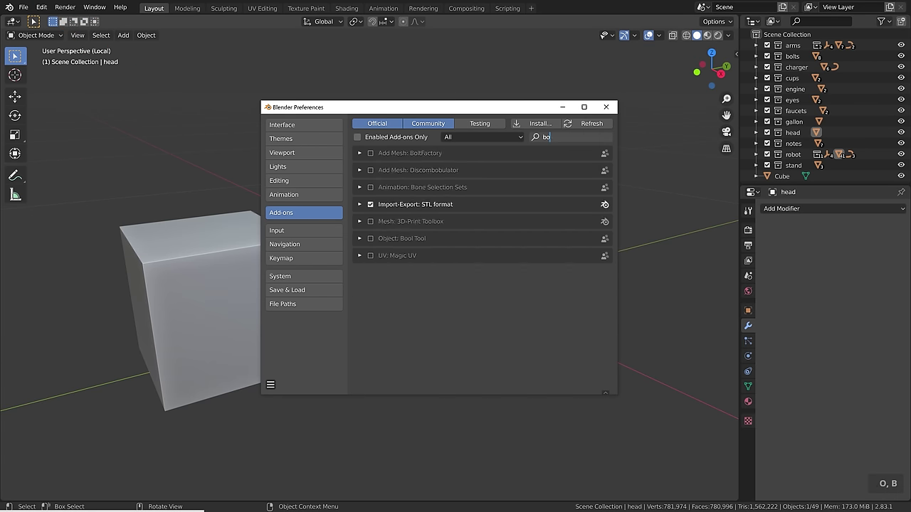
pyautogui.write('ol')
pyautogui.click(371, 152)
pyautogui.click(606, 108)
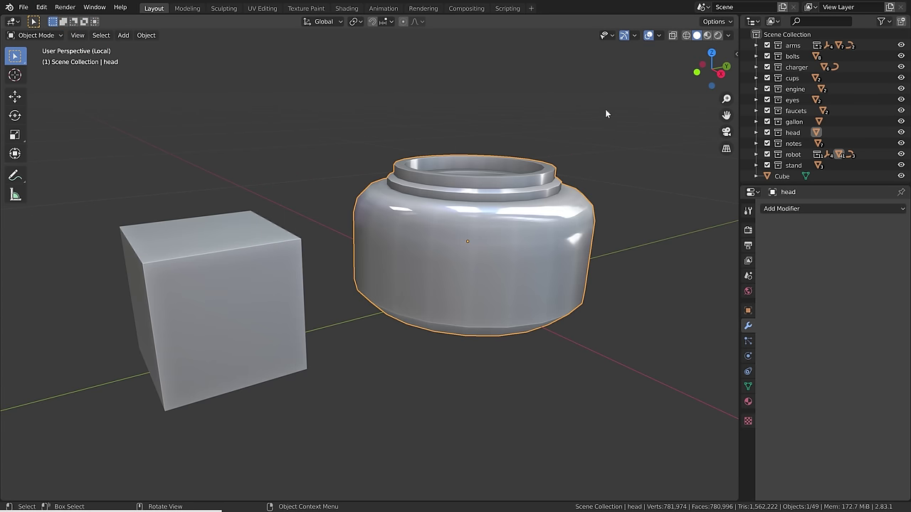
# Show the Bool Tool options and move the cube about 18 cm along global Y so it overlaps the head.
pyautogui.press('n')
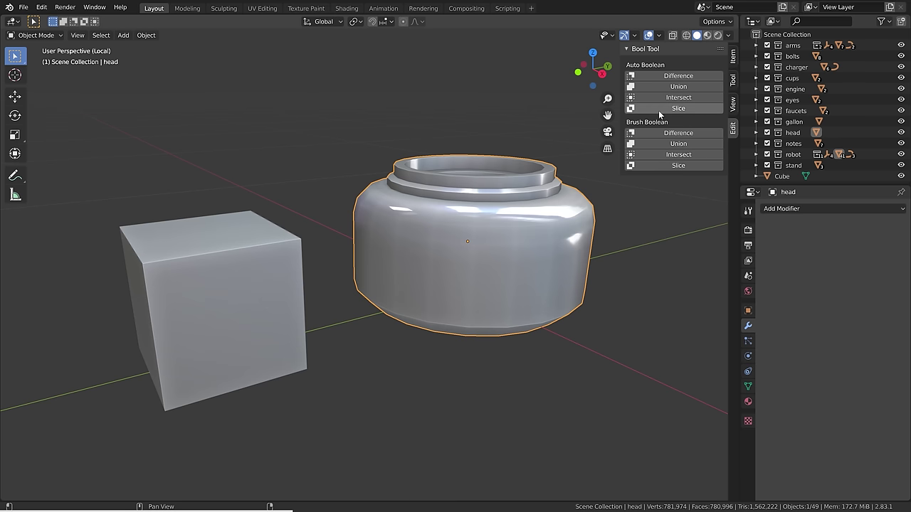
pyautogui.click(252, 251)
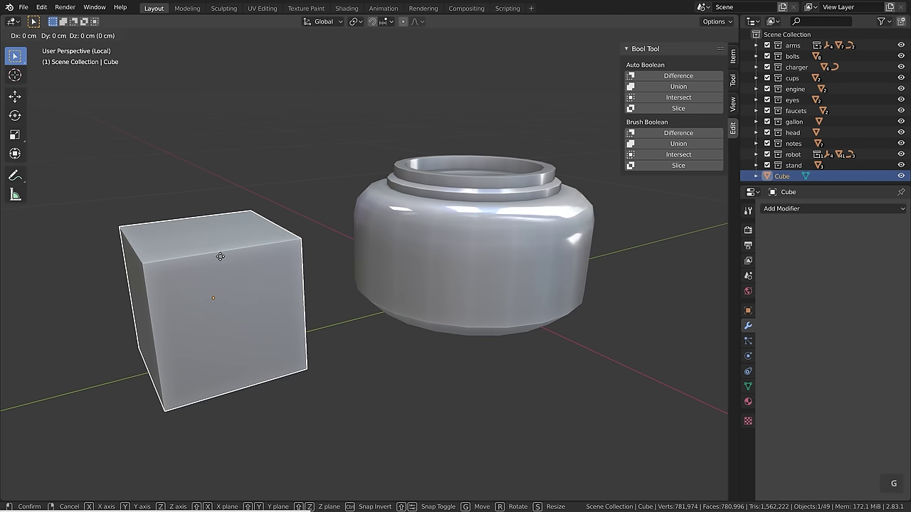
pyautogui.press('g')
pyautogui.press('y')
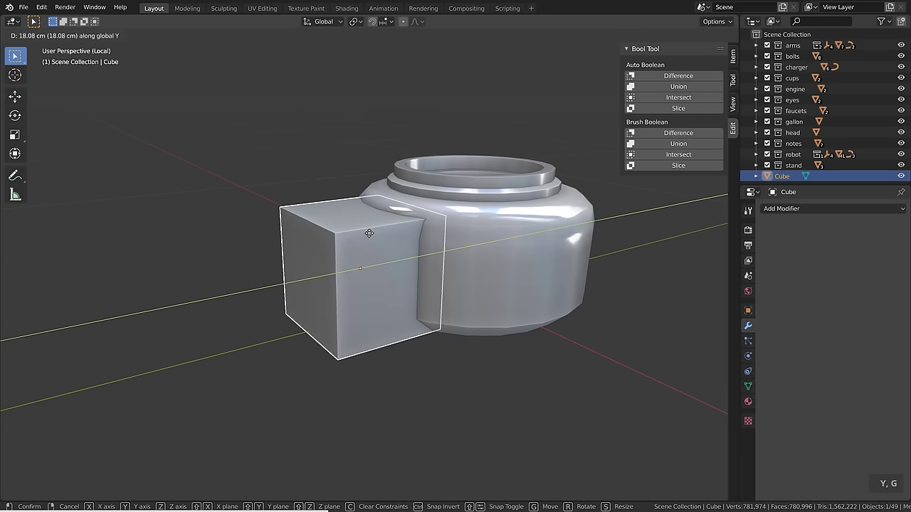
pyautogui.click(372, 239)
pyautogui.scroll(2, 372, 238)
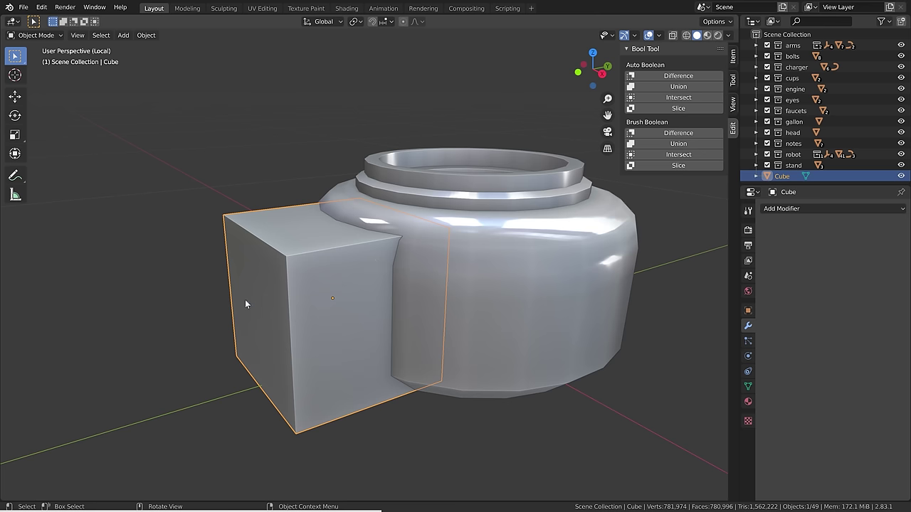
# Select the cube and the head as active, try the Auto Boolean Difference, and undo it.
pyautogui.press('shift')
pyautogui.press('shift')
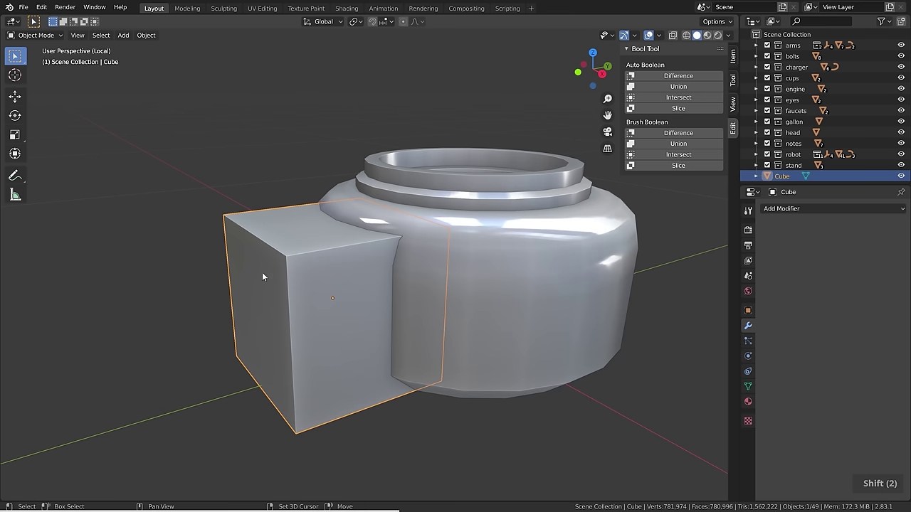
pyautogui.keyDown('shift'); pyautogui.click(452, 207); pyautogui.keyUp('shift')
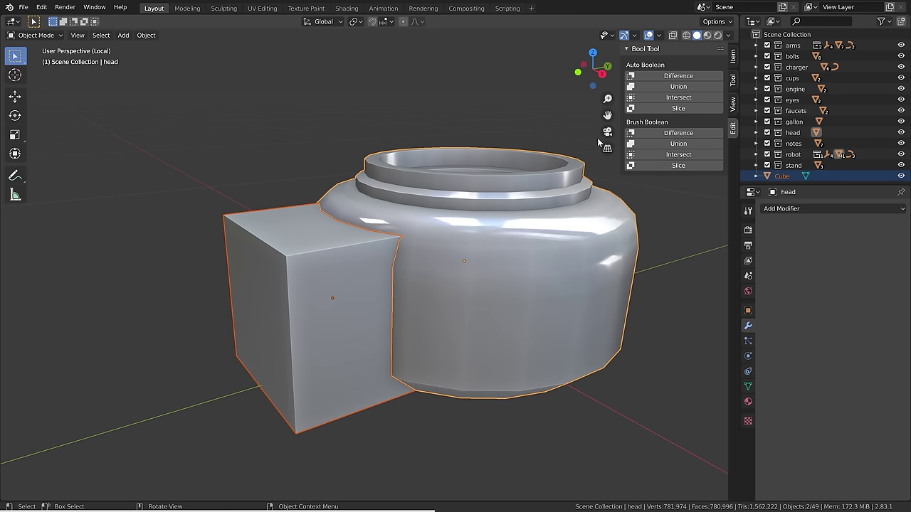
pyautogui.click(683, 76)
pyautogui.hotkey('ctrl', 'z')
# Try the Auto Boolean Union and the Auto Boolean Intersect on the cube and head, undoing each.
pyautogui.click(683, 87)
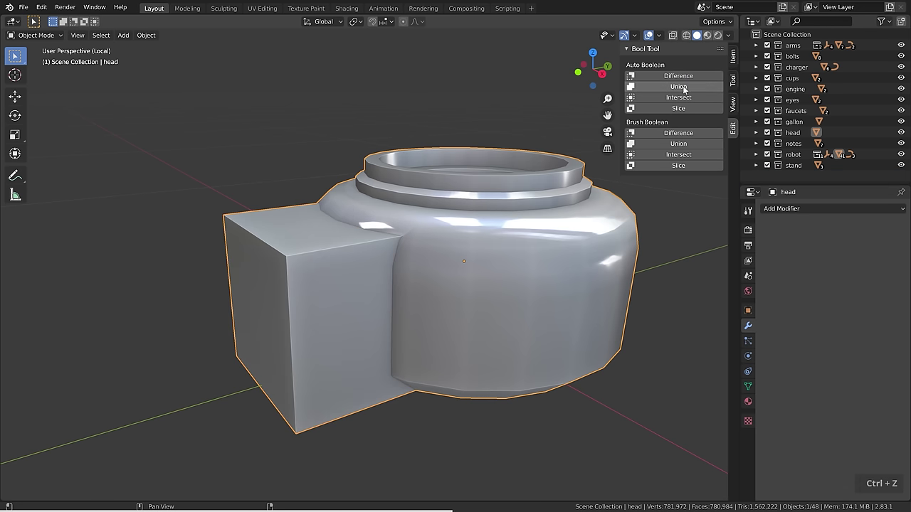
pyautogui.hotkey('ctrl', 'z')
pyautogui.click(678, 98)
pyautogui.hotkey('ctrl', 'z')
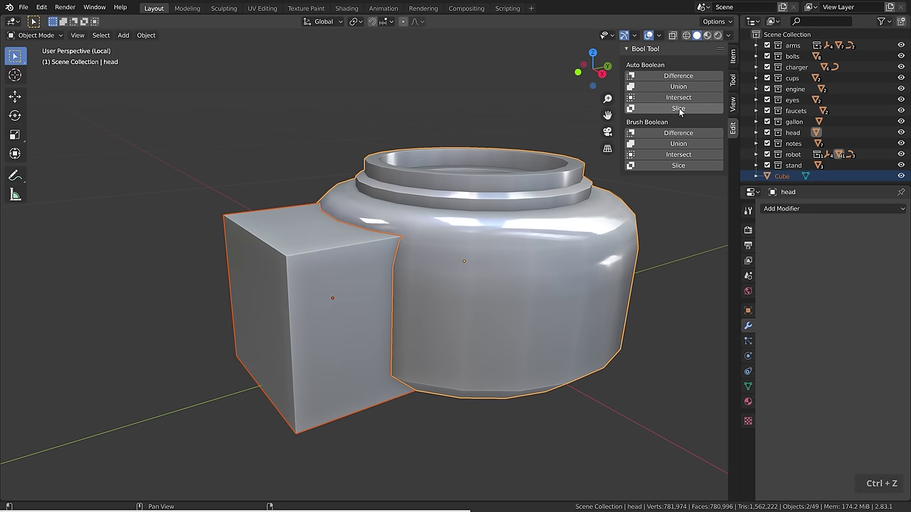
# Try the Auto Boolean Slice on the head, test moving the sliced piece away, and restore the separate cube and head.
pyautogui.click(679, 108)
pyautogui.hotkey('ctrl', 'z')
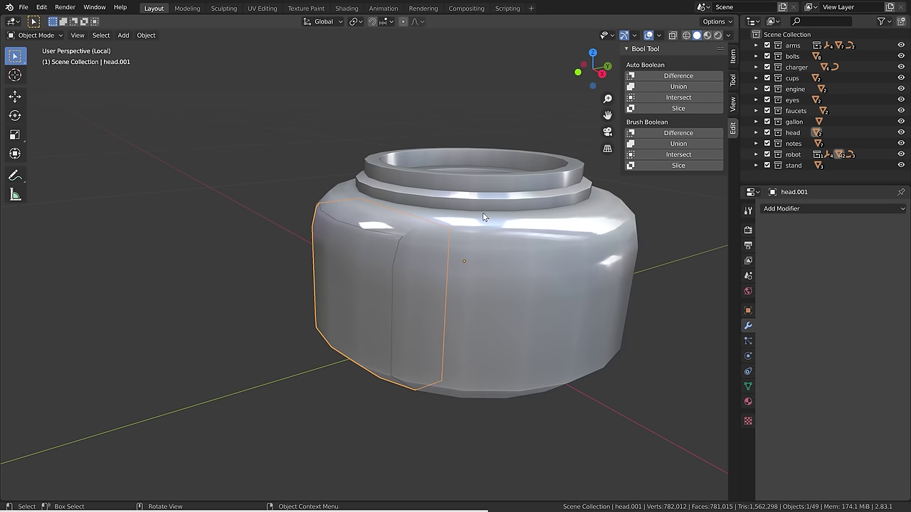
pyautogui.hotkey('ctrl', 'shift', 'z')
pyautogui.press('g')
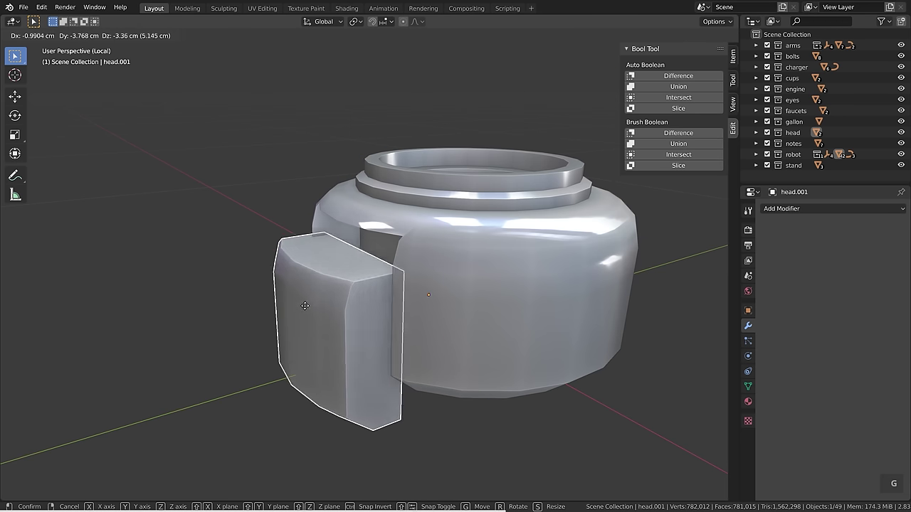
pyautogui.rightClick(246, 270)
pyautogui.hotkey('ctrl', 'shift', 'z')
pyautogui.hotkey('ctrl', 'shift', 'z')
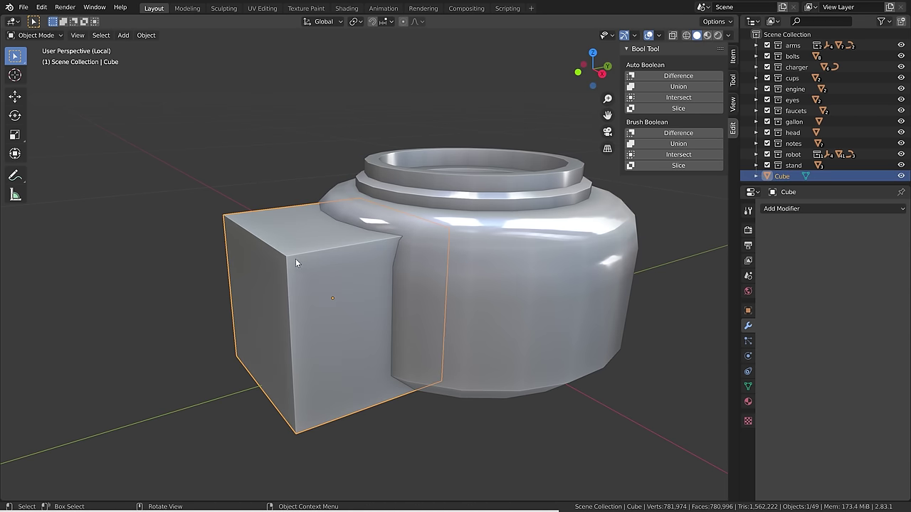
# Apply a Brush Boolean Difference to the head using the cube as the cutting brush.
pyautogui.press('shift')
pyautogui.keyDown('shift'); pyautogui.click(471, 203); pyautogui.keyUp('shift')
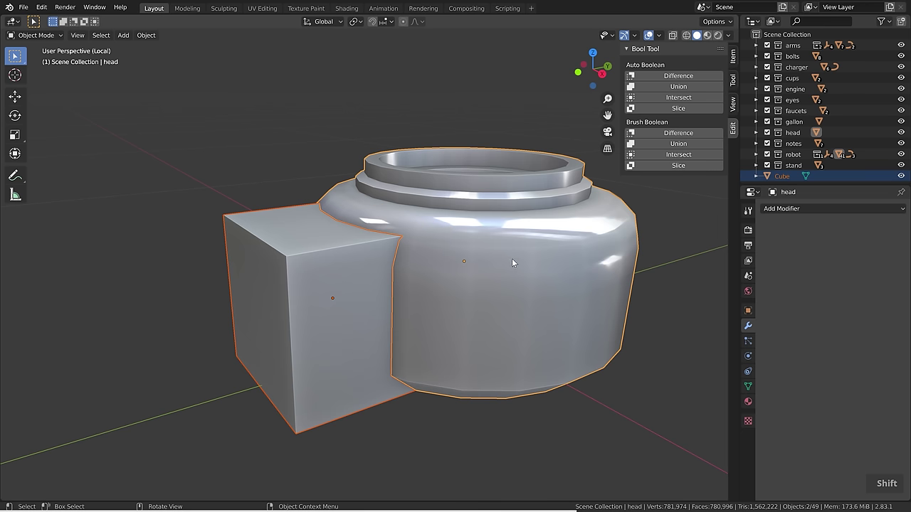
pyautogui.click(665, 133)
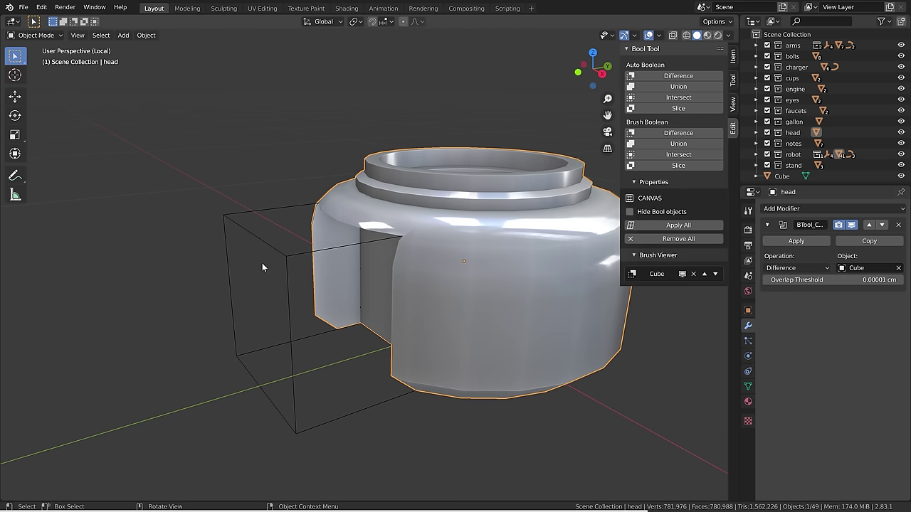
# Try moving the brush cube through the underside of the head, and undo the move and the Brush Boolean.
pyautogui.click(282, 258)
pyautogui.press('g')
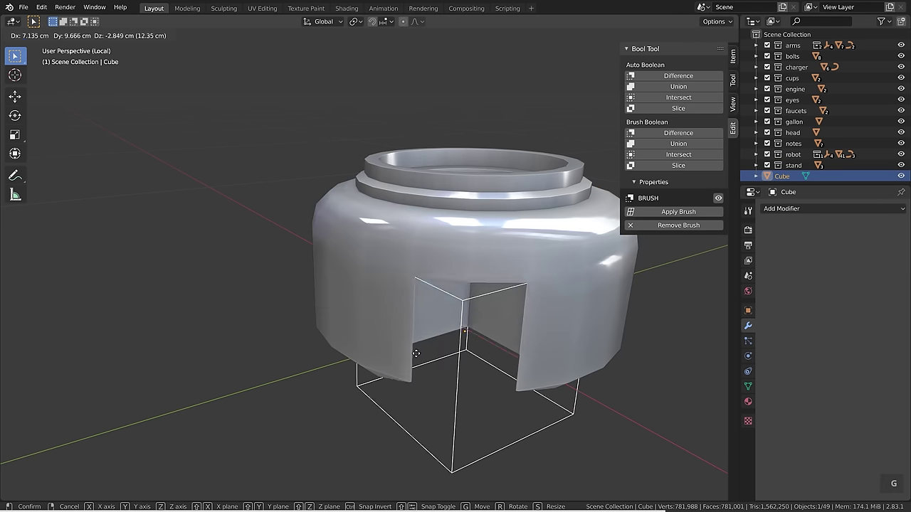
pyautogui.hotkey('ctrl', 'z')
pyautogui.hotkey('ctrl', 'z')
pyautogui.hotkey('ctrl', 'z')
# Duplicate the cube along the global Y axis to the opposite side of the head.
pyautogui.hotkey('shift', 'd')
pyautogui.press('y')
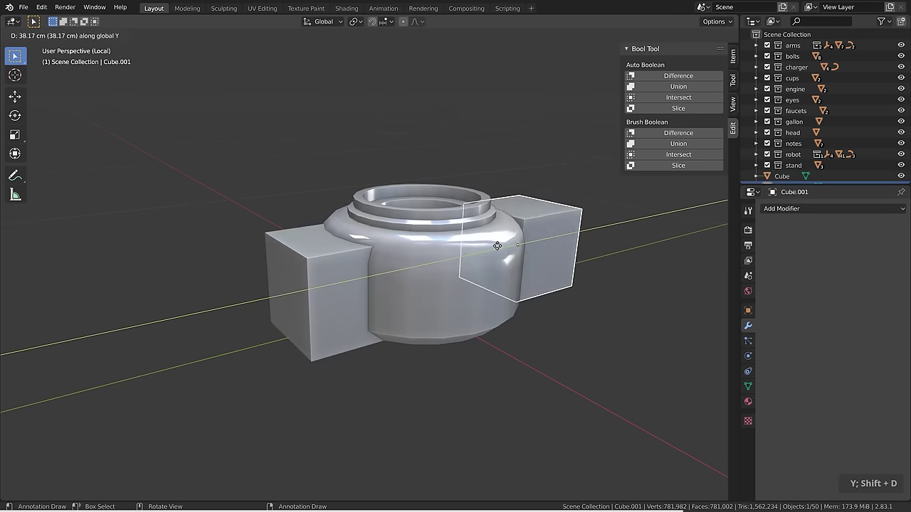
pyautogui.click(477, 249)
# Apply a Brush Boolean Difference to the head using both cubes as cutting brushes.
pyautogui.moveTo(498, 239); pyautogui.dragTo(450, 235, button='middle')
pyautogui.scroll(1, 520, 232)
pyautogui.keyDown('shift'); pyautogui.moveTo(557, 223); pyautogui.dragTo(547, 257, button='middle'); pyautogui.keyUp('shift')
pyautogui.keyDown('shift'); pyautogui.click(205, 250); pyautogui.keyUp('shift')
pyautogui.keyDown('shift'); pyautogui.click(382, 234); pyautogui.keyUp('shift')
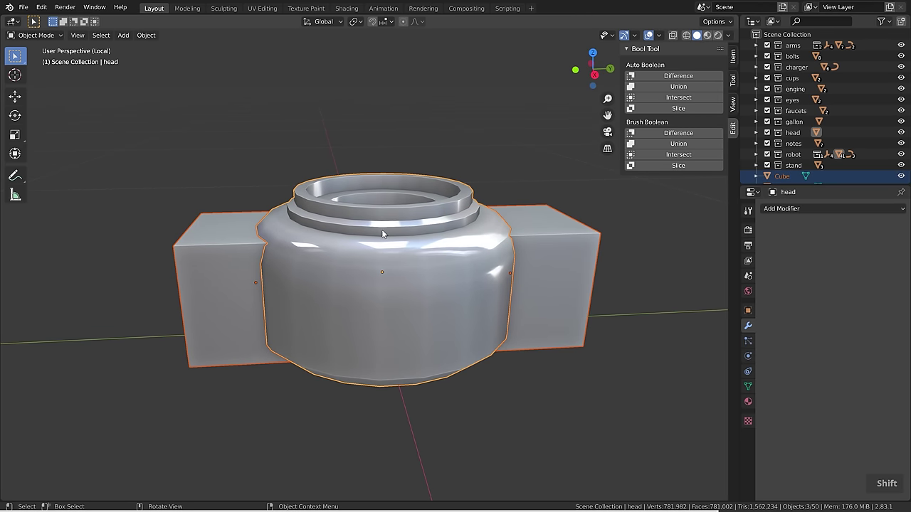
pyautogui.click(678, 133)
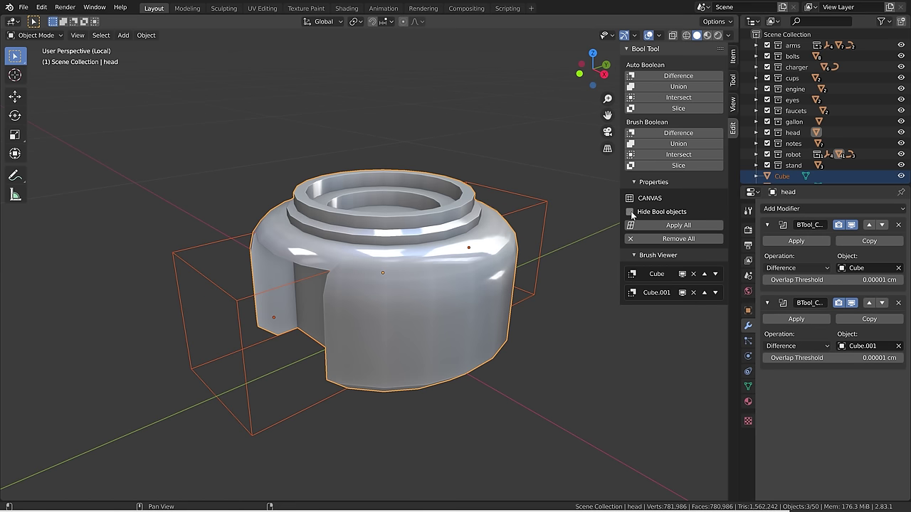
# Try hiding the head's Bool objects and show them again.
pyautogui.click(630, 211)
pyautogui.click(630, 212)
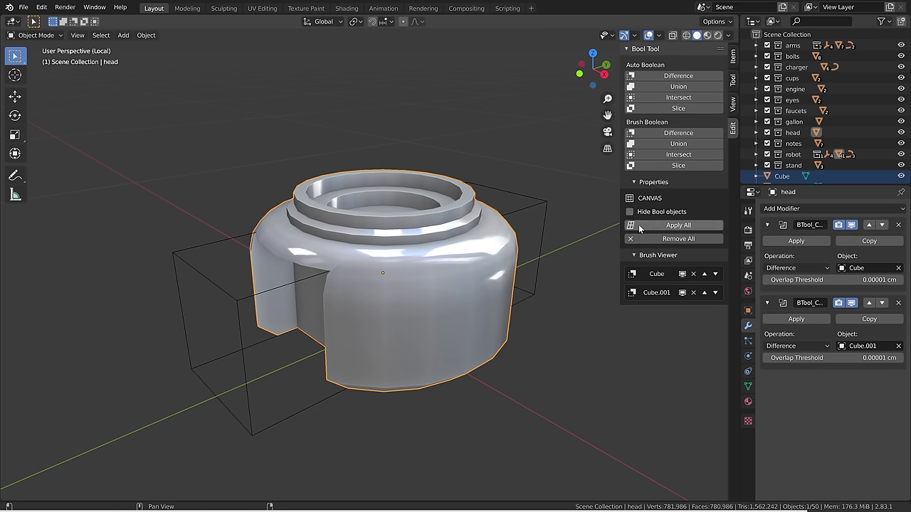
# Try applying all brushes and removing all brushes on the head, undoing each.
pyautogui.click(638, 225)
pyautogui.hotkey('ctrl', 'z')
pyautogui.hotkey('ctrl', 'z')
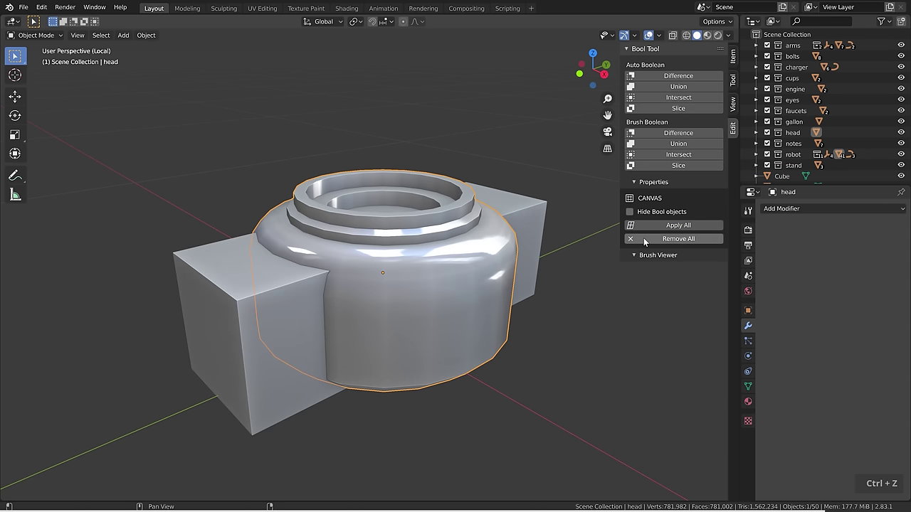
pyautogui.hotkey('ctrl', 'z')
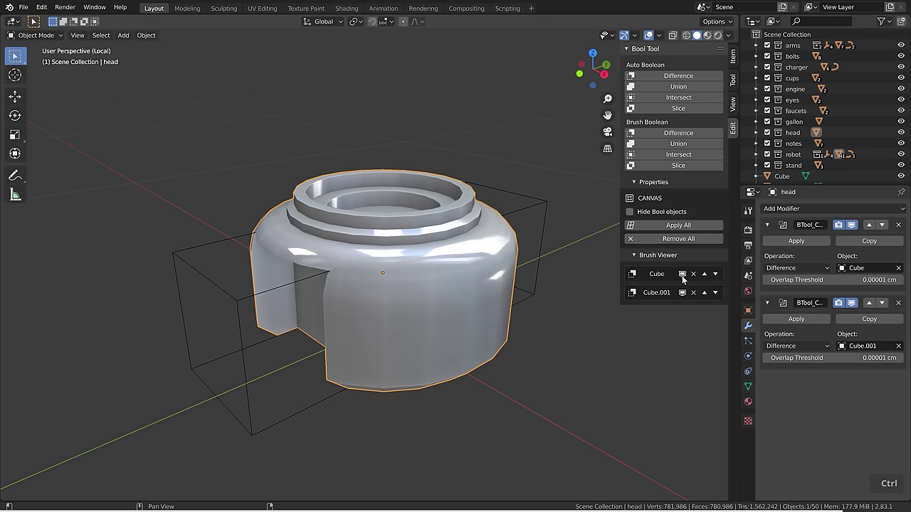
# Toggle the Cube and Cube.001 brushes off and back on, one after the other.
pyautogui.click(682, 275)
pyautogui.click(682, 274)
pyautogui.click(682, 292)
pyautogui.click(682, 293)
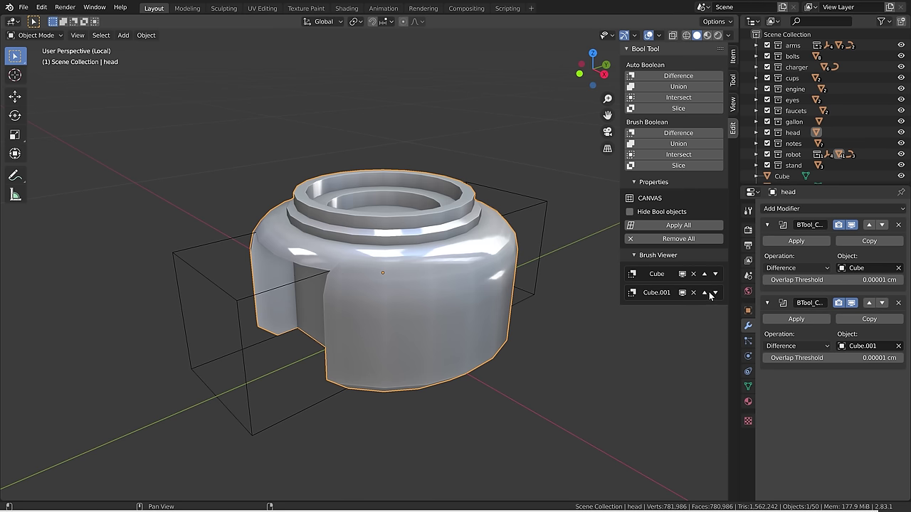
# Try reordering the two brushes of the head and remove the first brush in the list.
pyautogui.click(705, 293)
pyautogui.click(704, 293)
pyautogui.click(693, 273)
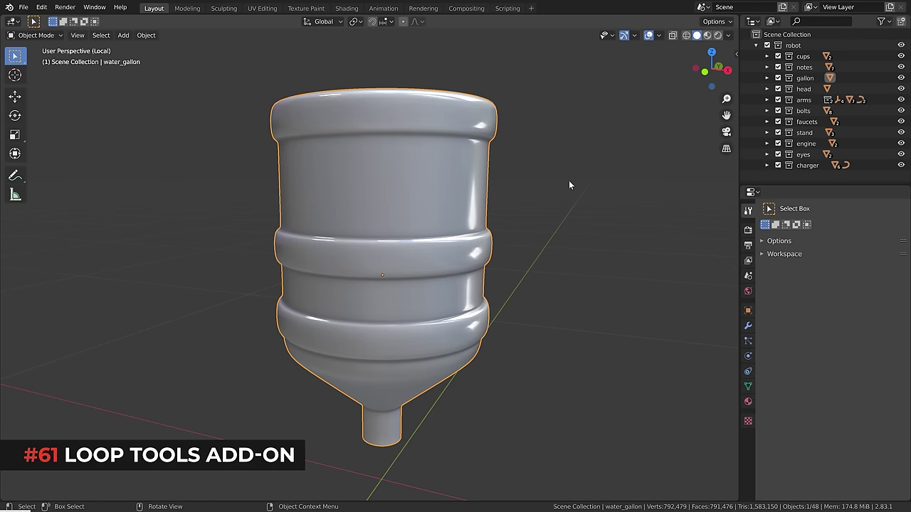
# Search the add-on preferences for "loop" and enable the Mesh: LoopTools add-on.
pyautogui.click(39, 9)
pyautogui.click(67, 162)
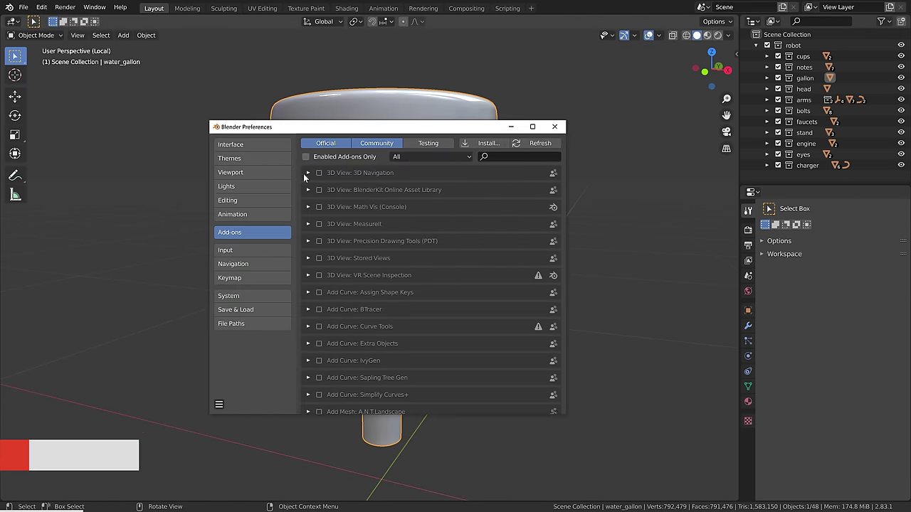
pyautogui.click(520, 157)
pyautogui.write('loop')
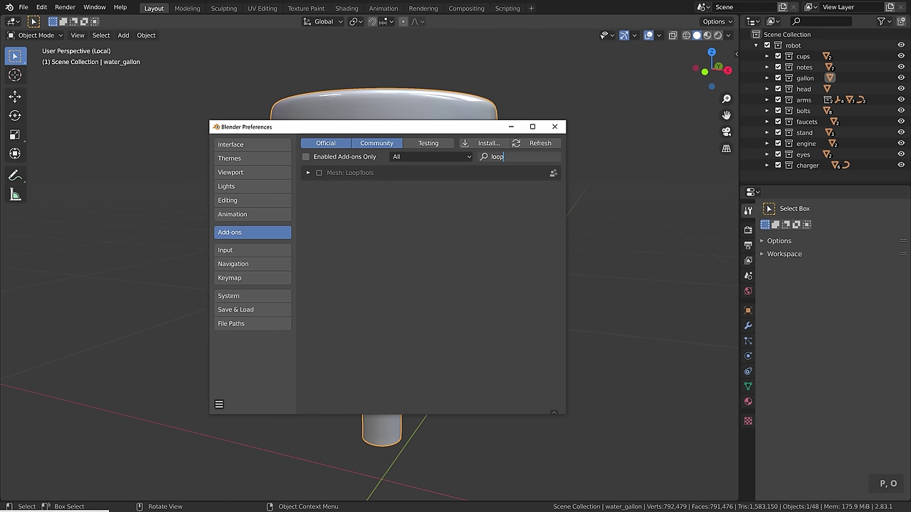
pyautogui.press('Return')
pyautogui.click(319, 173)
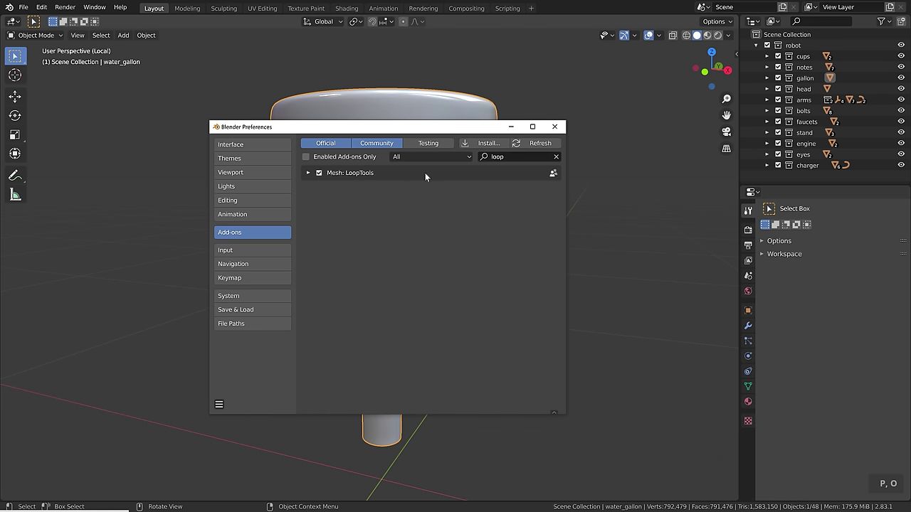
pyautogui.click(554, 127)
# Enter Edit Mode on the water gallon and show the LoopTools commands.
pyautogui.press('Tab')
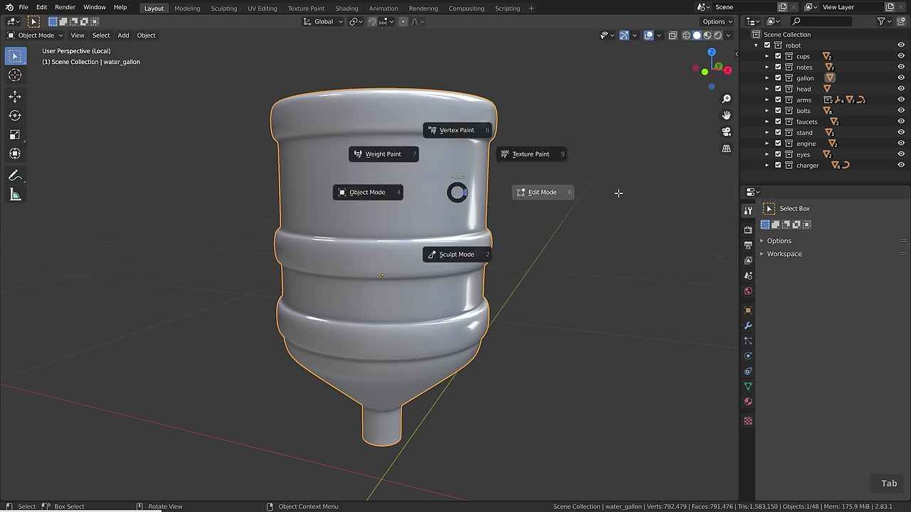
pyautogui.press('n')
pyautogui.click(733, 128)
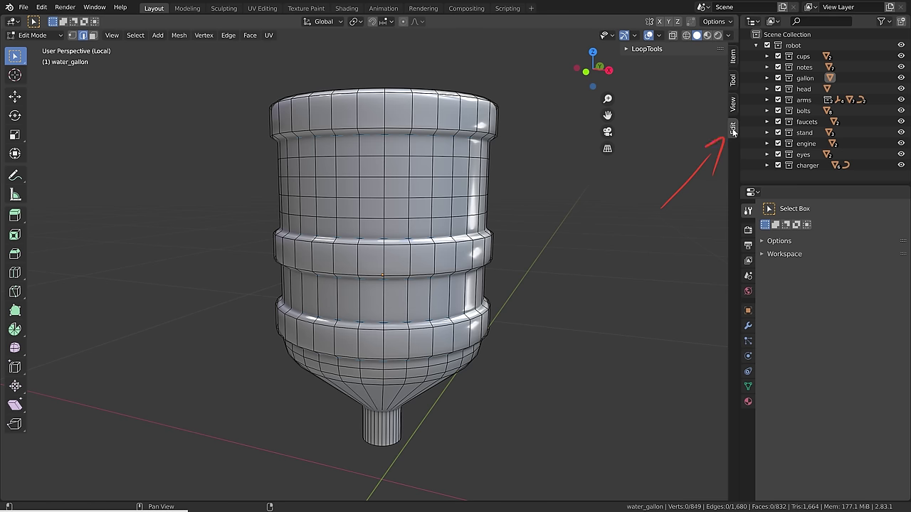
pyautogui.click(640, 48)
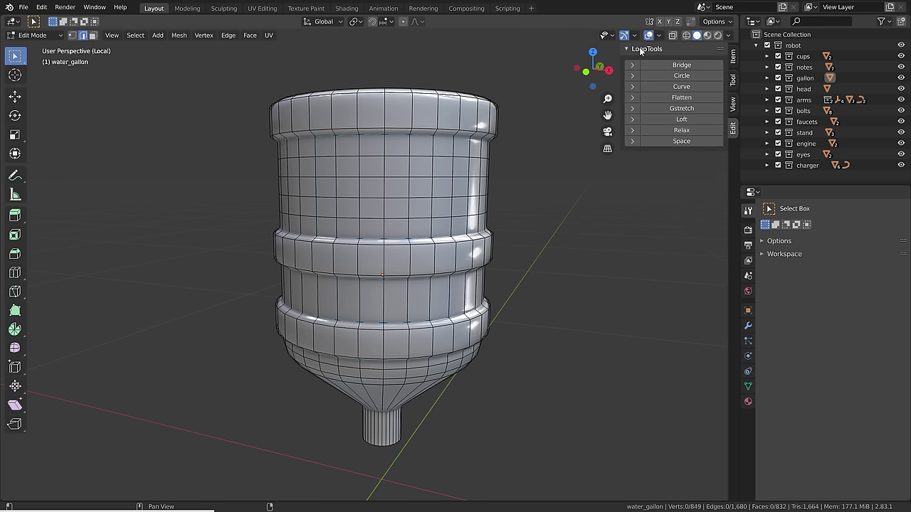
# Examine the options of the LoopTools Circle command and collapse them again.
pyautogui.click(633, 75)
pyautogui.click(633, 76)
pyautogui.click(633, 75)
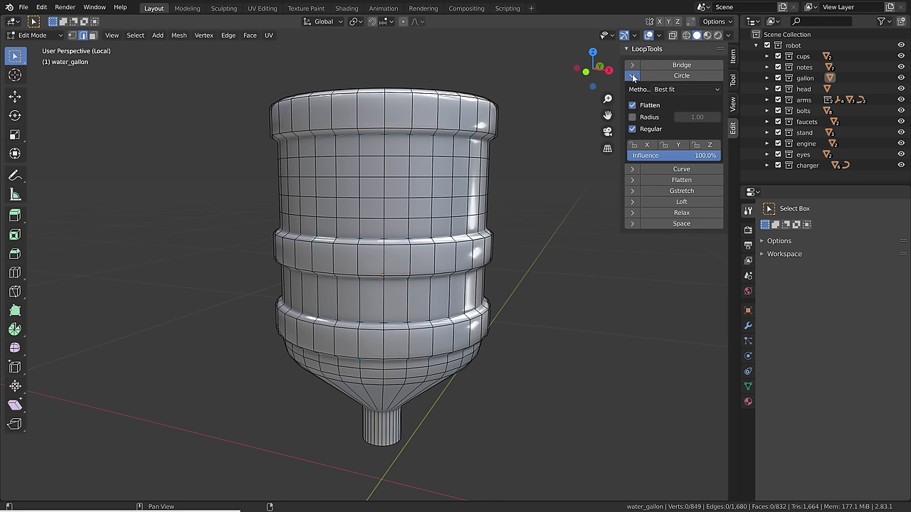
pyautogui.click(632, 76)
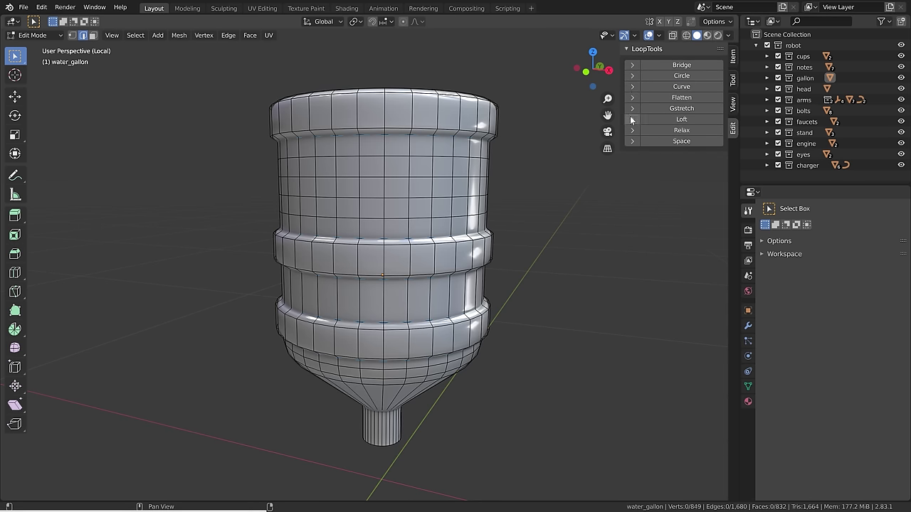
# Select a block of three by three faces on the gallon's upper wall and shape it with LoopTools Circle.
pyautogui.scroll(3, 588, 193)
pyautogui.press('c')
pyautogui.click(381, 234)
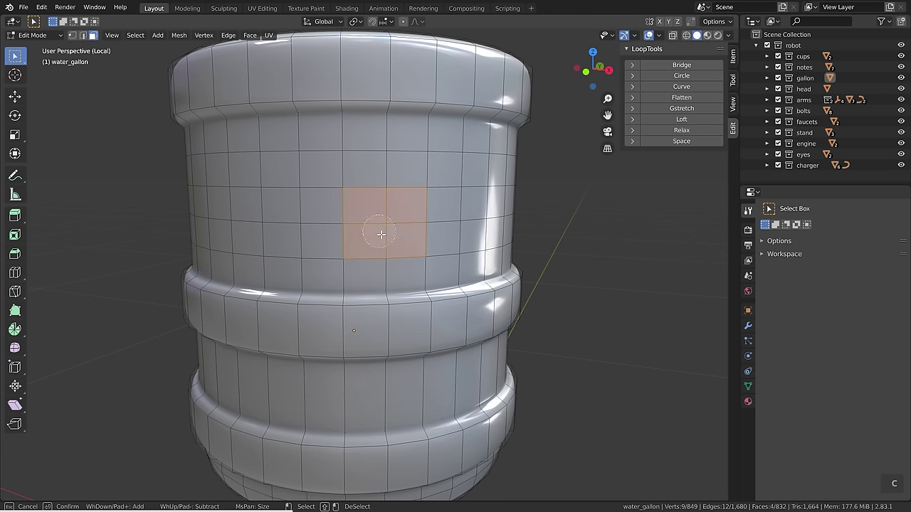
pyautogui.moveTo(381, 234)
pyautogui.mouseDown()
pyautogui.moveTo(366, 173)
pyautogui.moveTo(404, 171)
pyautogui.mouseUp()
pyautogui.rightClick(404, 171)
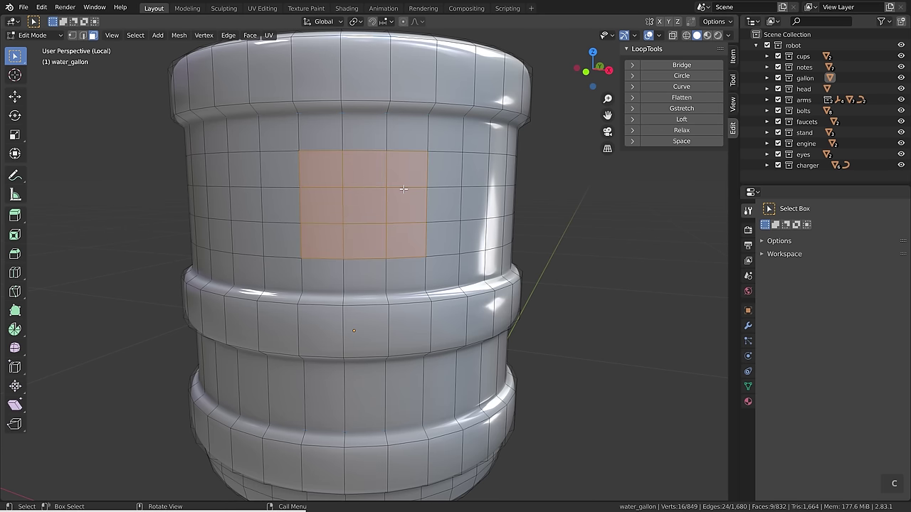
pyautogui.click(682, 76)
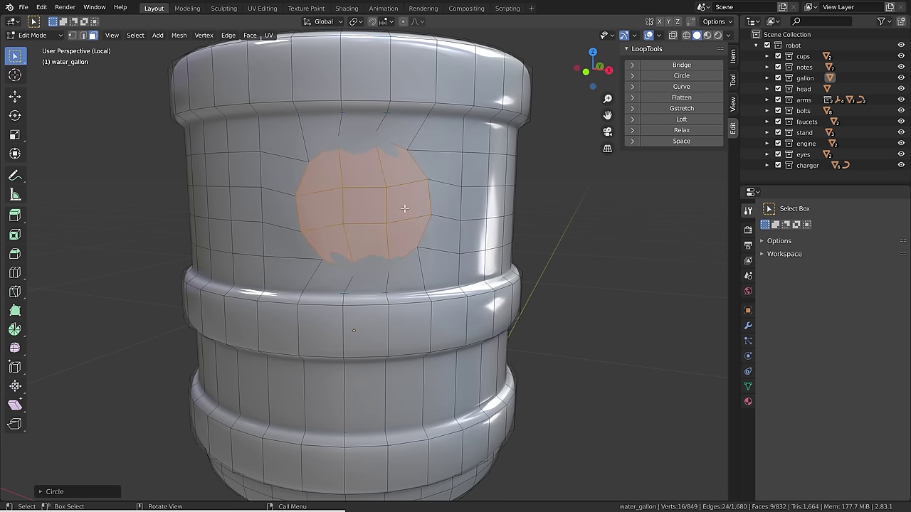
# Turn off Flatten and Regular for the Circle operation so the round patch follows the gallon's curved wall.
pyautogui.moveTo(492, 214); pyautogui.dragTo(399, 223, button='middle')
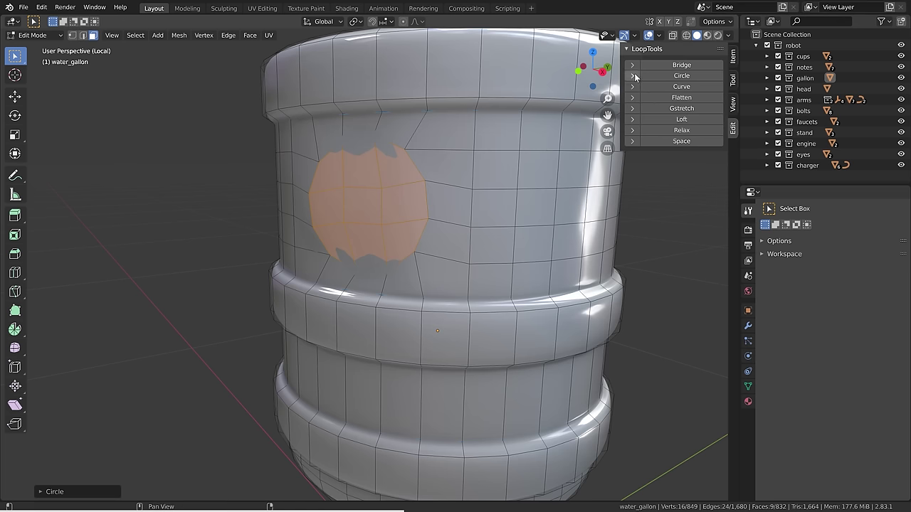
pyautogui.click(632, 75)
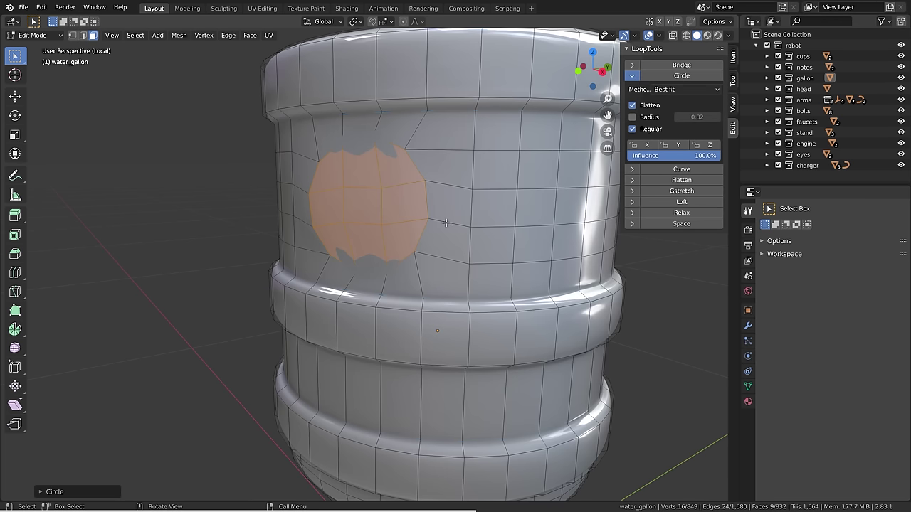
pyautogui.moveTo(439, 220); pyautogui.dragTo(417, 256, button='middle')
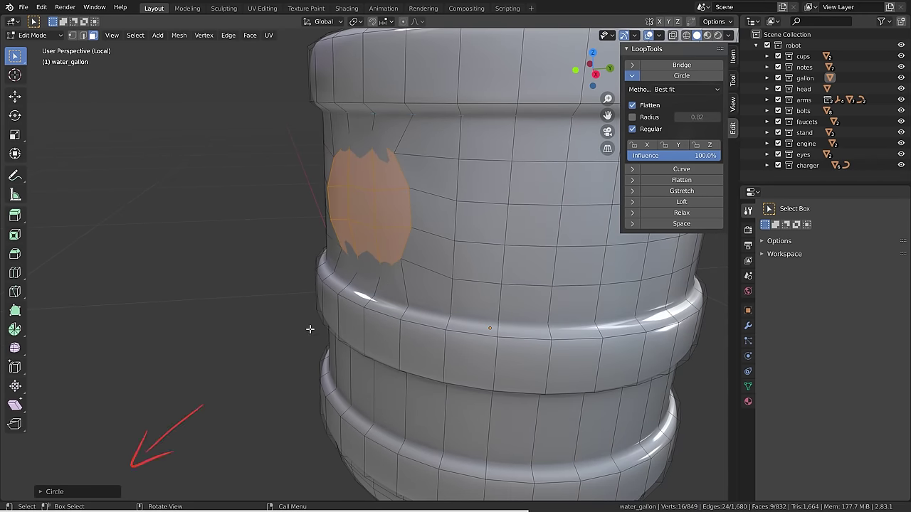
pyautogui.click(78, 494)
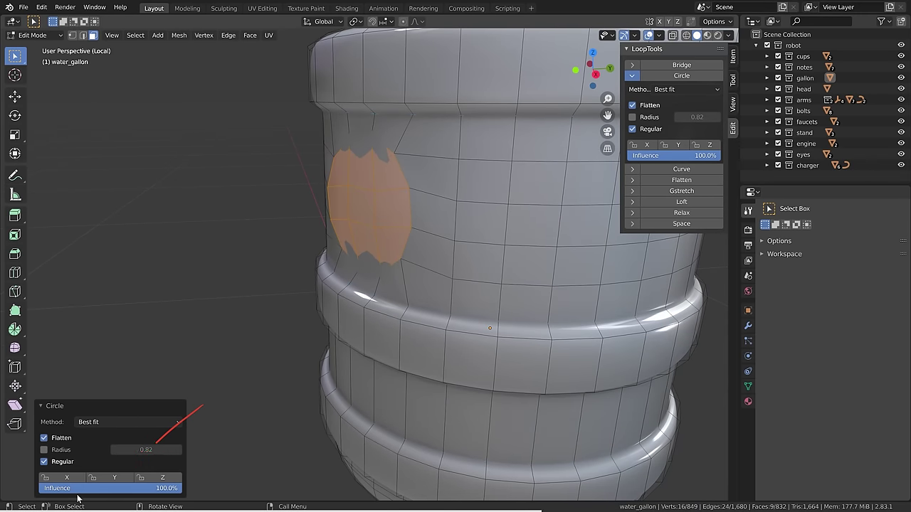
pyautogui.click(53, 440)
pyautogui.moveTo(403, 229); pyautogui.dragTo(355, 242, button='middle')
pyautogui.click(57, 462)
pyautogui.moveTo(398, 265); pyautogui.dragTo(417, 254, button='middle')
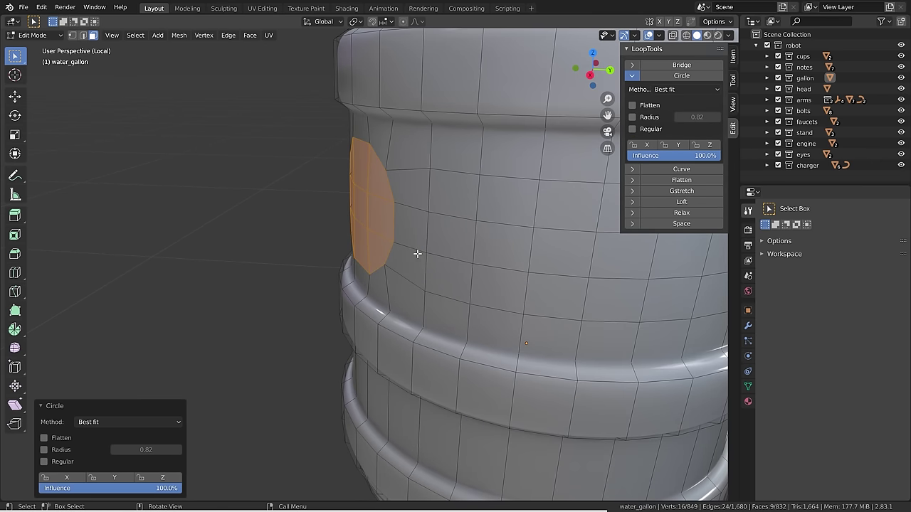
# Extrude the round patch outward about 5.33 cm and flatten its end faces with LoopTools Flatten.
pyautogui.press('e')
pyautogui.click(349, 271)
pyautogui.click(633, 76)
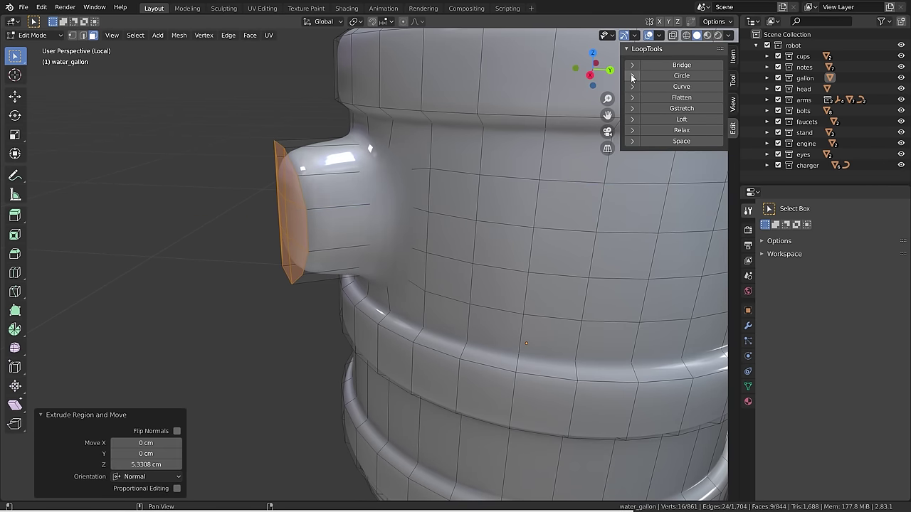
pyautogui.click(654, 97)
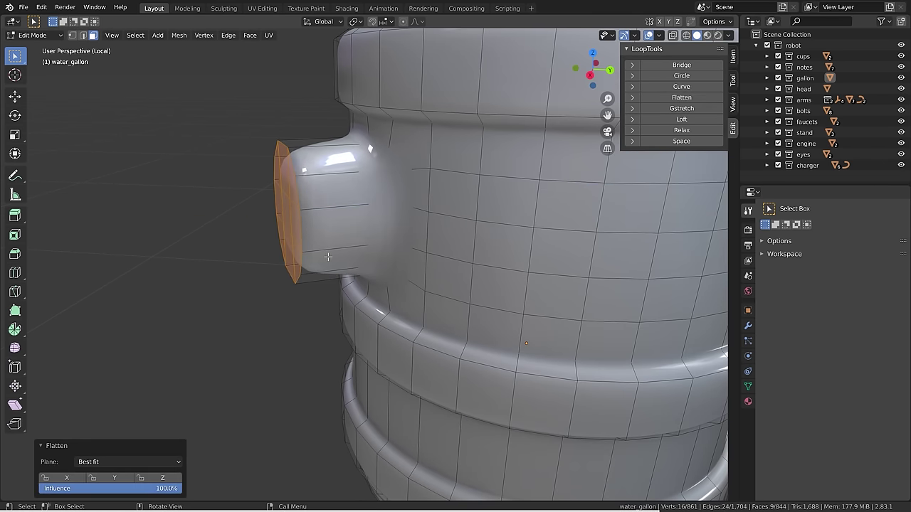
# Set the mean bevel weight of the edge loops at both ends of the extruded knob to 1.00, and return to Object Mode.
pyautogui.moveTo(334, 245); pyautogui.dragTo(360, 242, button='middle')
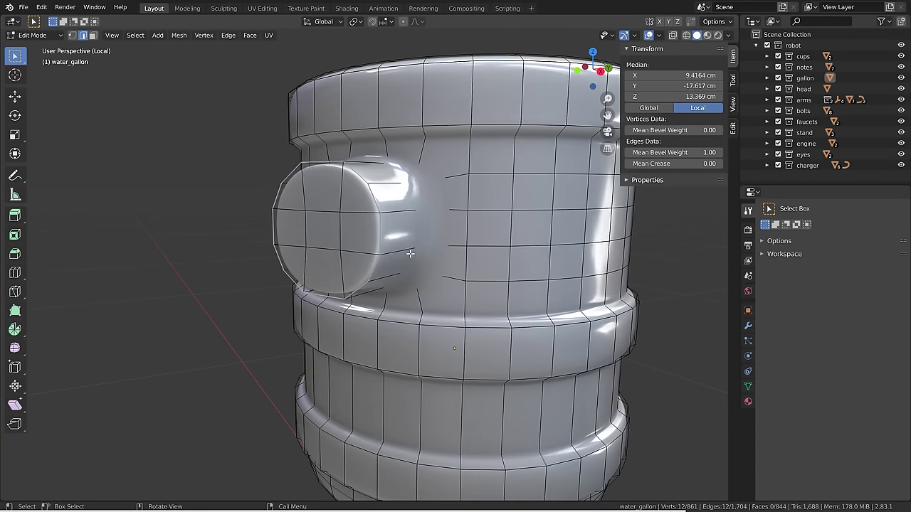
pyautogui.moveTo(409, 252); pyautogui.dragTo(425, 254, button='middle')
pyautogui.keyDown('alt'); pyautogui.click(428, 202); pyautogui.keyUp('alt')
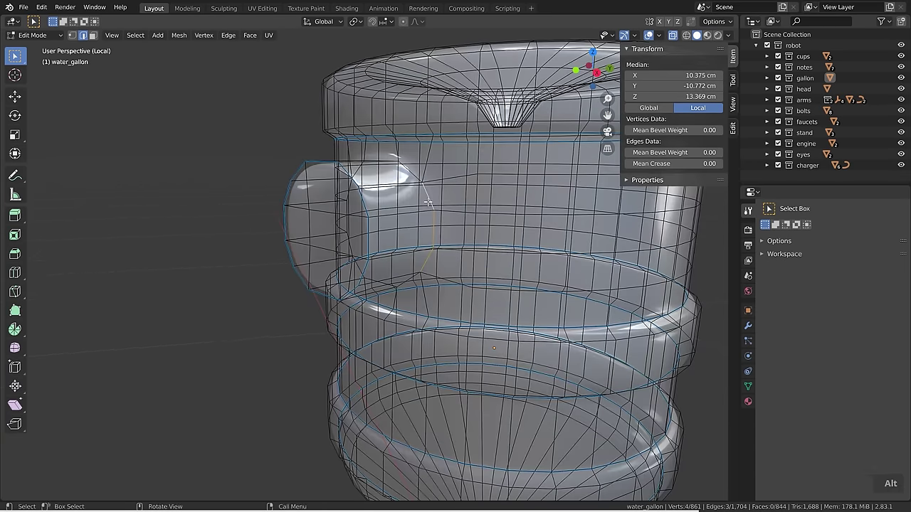
pyautogui.keyDown('alt'); pyautogui.click(427, 203); pyautogui.keyUp('alt')
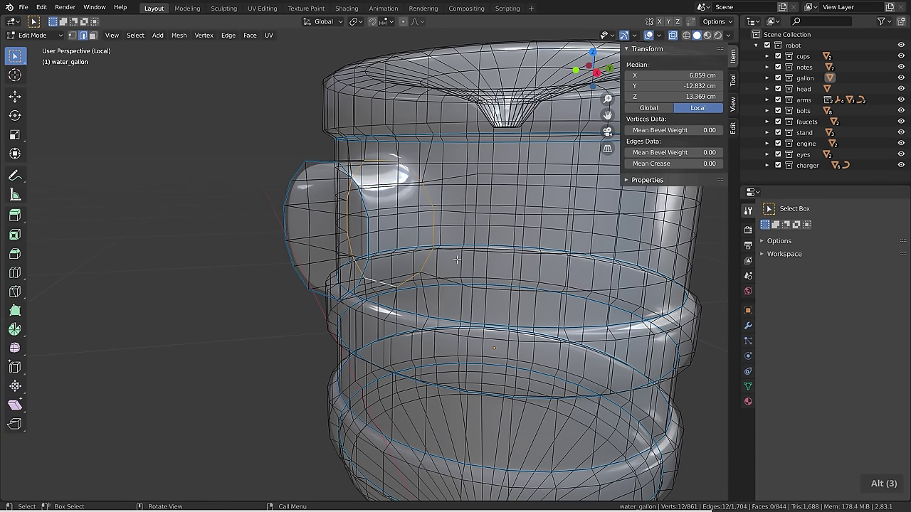
pyautogui.hotkey('alt', 'z')
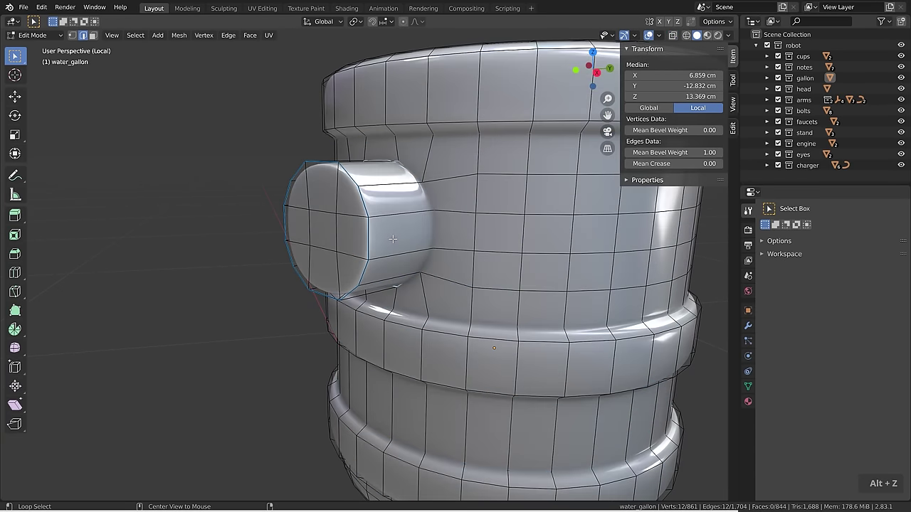
pyautogui.press('Tab')
pyautogui.scroll(-2, 325, 246)
pyautogui.moveTo(325, 246)
pyautogui.mouseDown(button='middle')
pyautogui.moveTo(374, 240)
pyautogui.moveTo(313, 248)
pyautogui.mouseUp(button='middle')
pyautogui.scroll(-2, 396, 253)
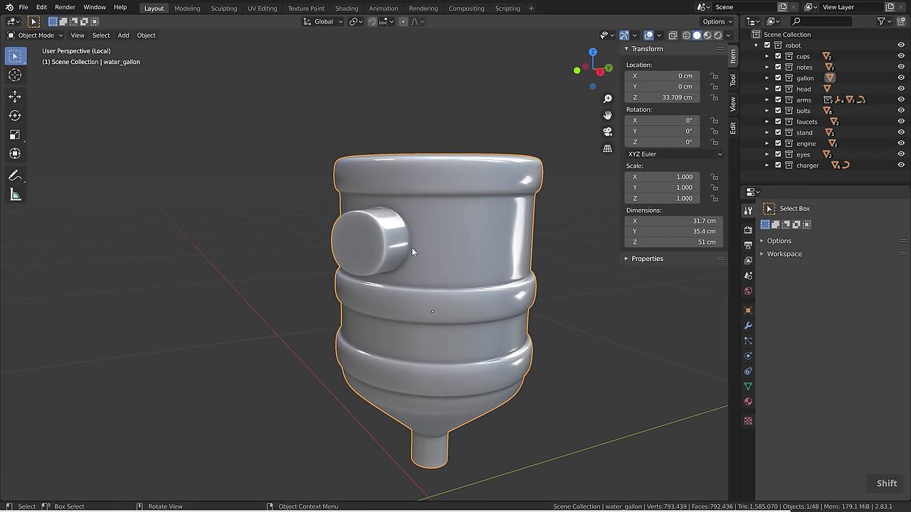
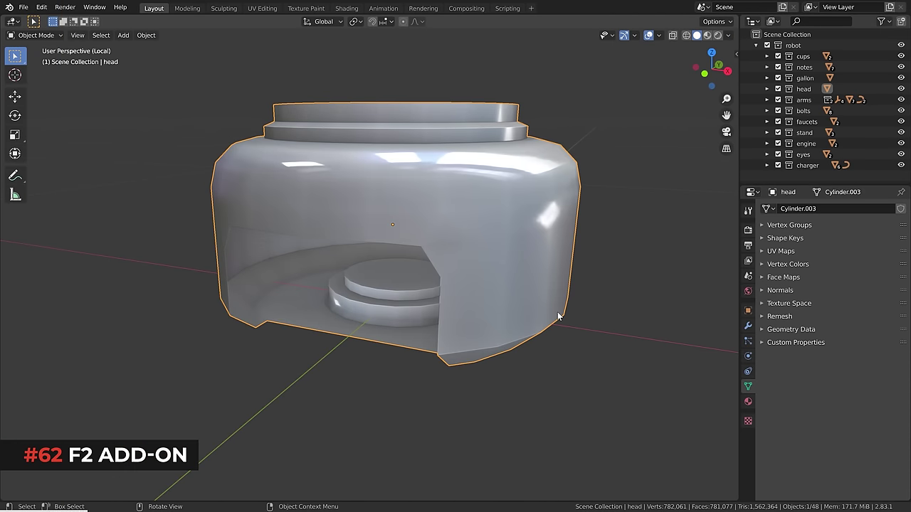
# Search the add-on preferences for "f2".
pyautogui.click(41, 7)
pyautogui.click(80, 162)
pyautogui.click(510, 143)
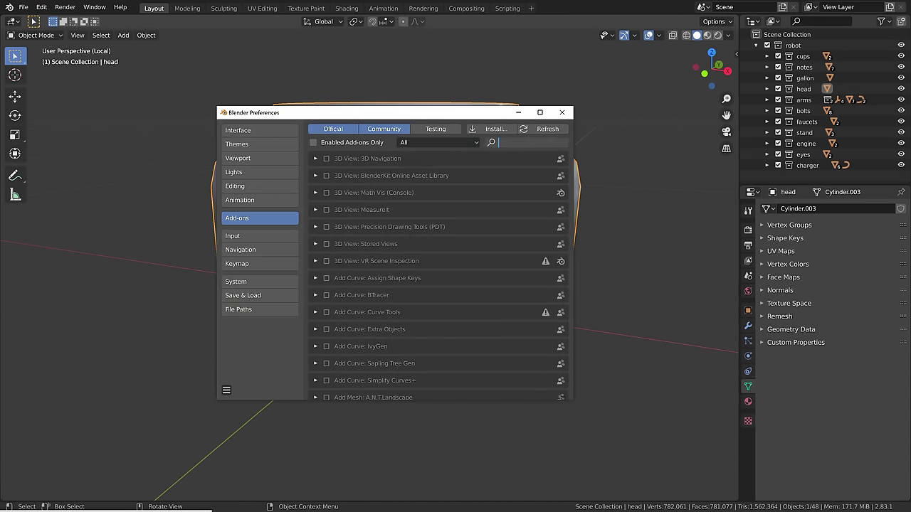
pyautogui.write('f2')
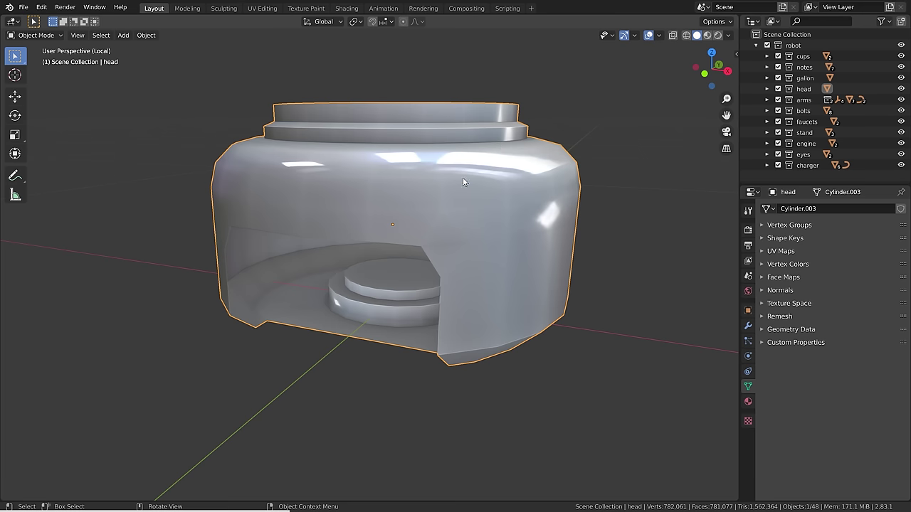
# In Edit Mode on the head, add a quad face with F2 from the vertex at the upper-left corner of the front opening.
pyautogui.press('Tab')
pyautogui.moveTo(282, 253)
pyautogui.mouseDown(button='middle')
pyautogui.moveTo(226, 224)
pyautogui.moveTo(211, 235)
pyautogui.mouseUp(button='middle')
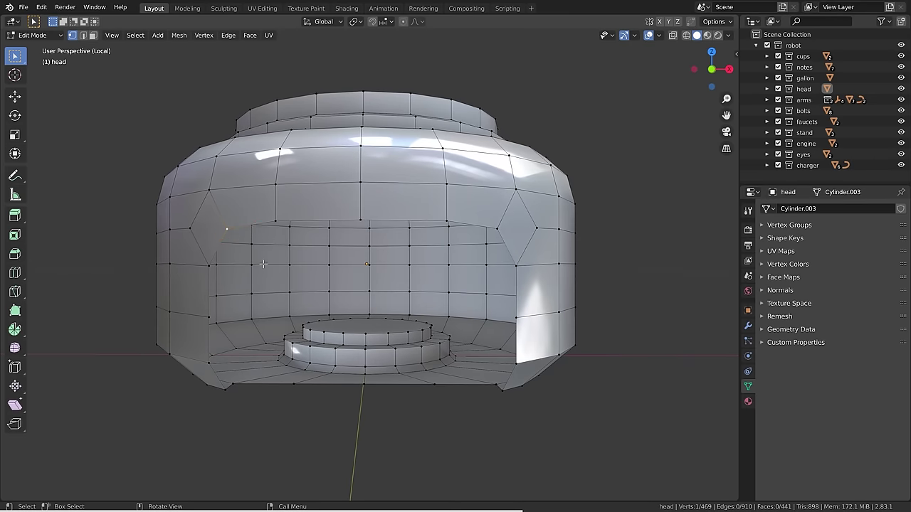
pyautogui.press('f')
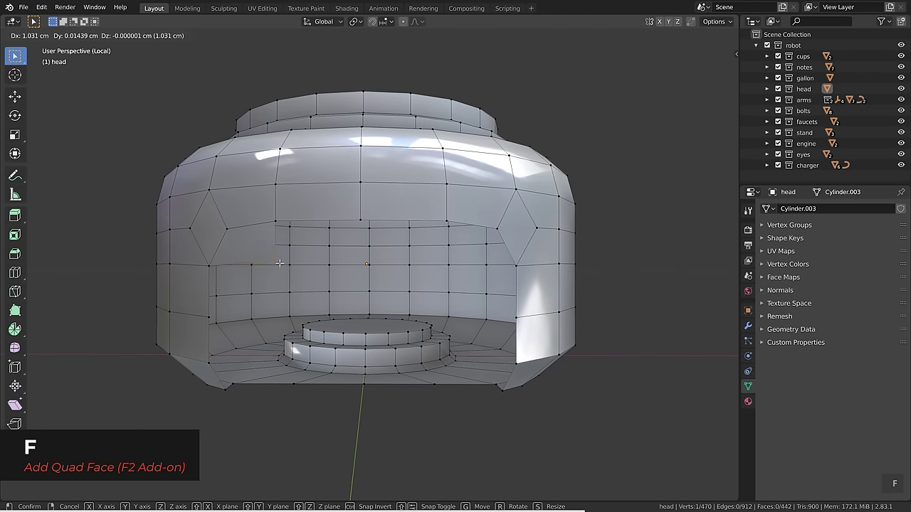
pyautogui.click(288, 260)
pyautogui.moveTo(298, 258); pyautogui.dragTo(293, 260, button='middle')
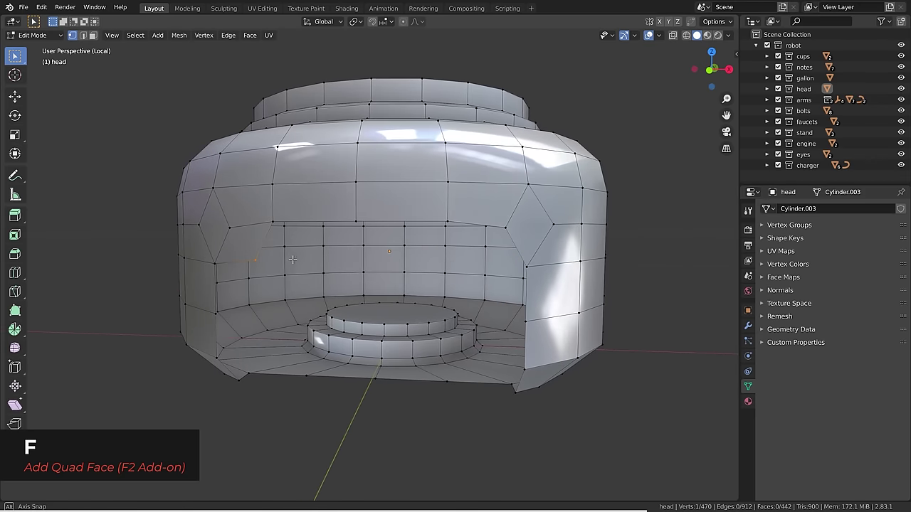
# Continue the row of F2 quad faces along the upper edge of the head's front opening to its right corner.
pyautogui.press('f')
pyautogui.click(357, 228)
pyautogui.press('f')
pyautogui.click(363, 222)
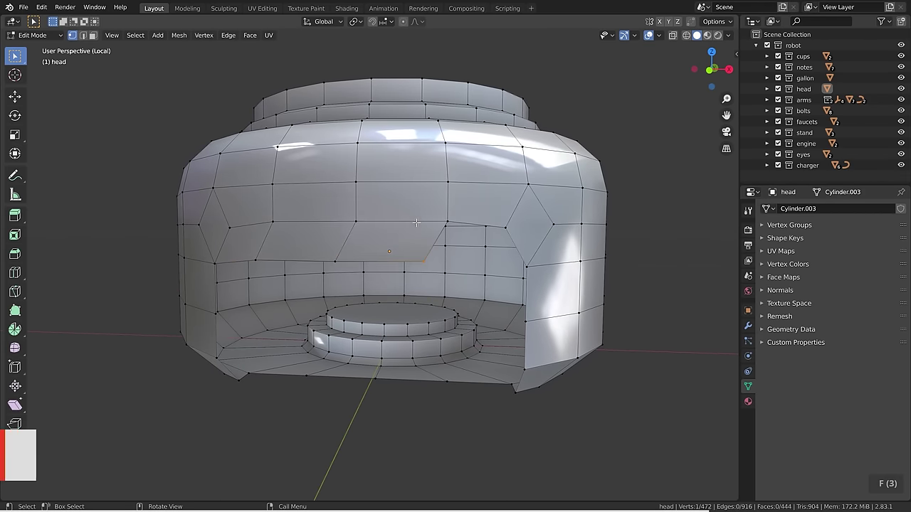
pyautogui.click(446, 220)
pyautogui.press('f')
pyautogui.click(448, 221)
pyautogui.moveTo(544, 281); pyautogui.dragTo(521, 273, button='middle')
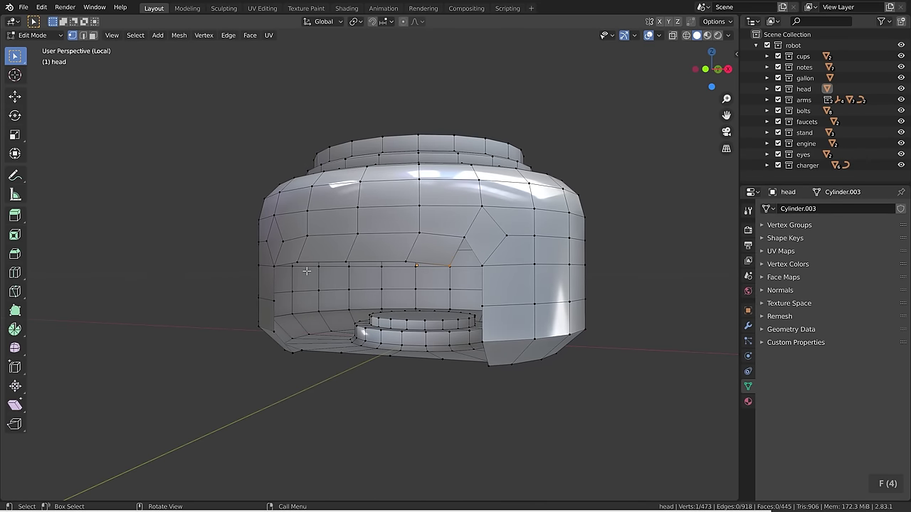
# Start a second row of F2 quad faces from the vertex on the left edge of the head's opening.
pyautogui.moveTo(308, 271); pyautogui.dragTo(241, 288, button='middle')
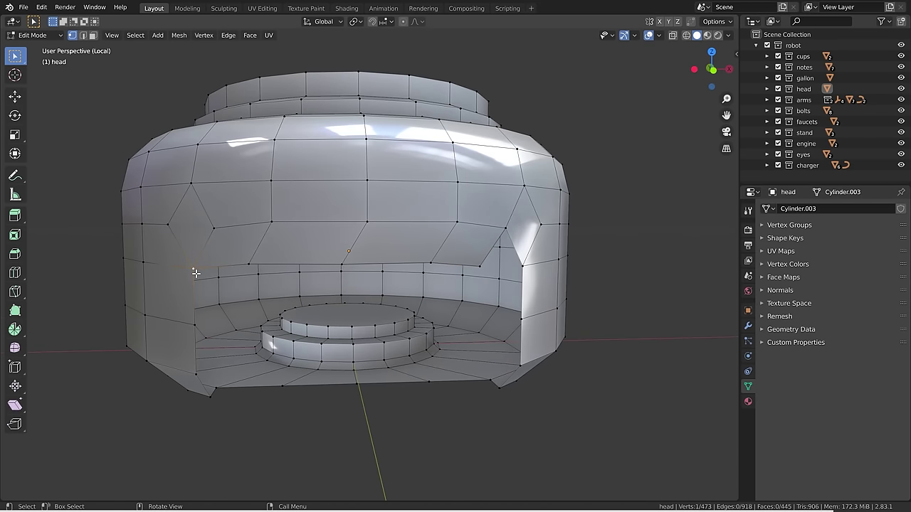
pyautogui.press('f')
pyautogui.press('f')
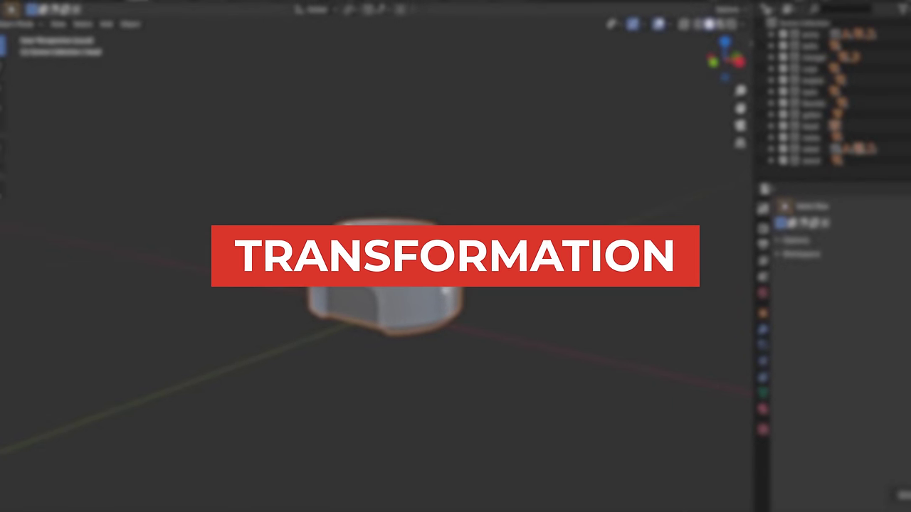
# Freely move and rotate the head in Object Mode, and scale it up to about 1.6 times its size.
pyautogui.press('g')
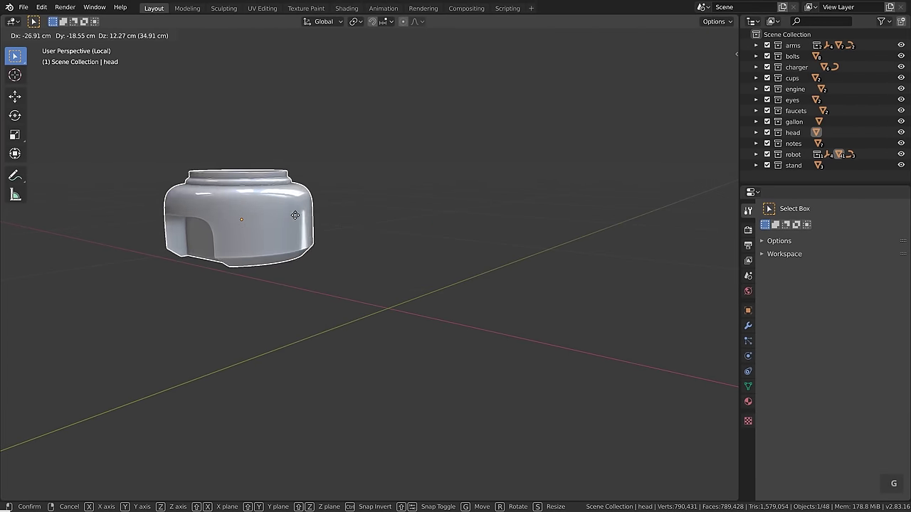
pyautogui.click(394, 138)
pyautogui.press('r')
pyautogui.click(374, 222)
pyautogui.press('s')
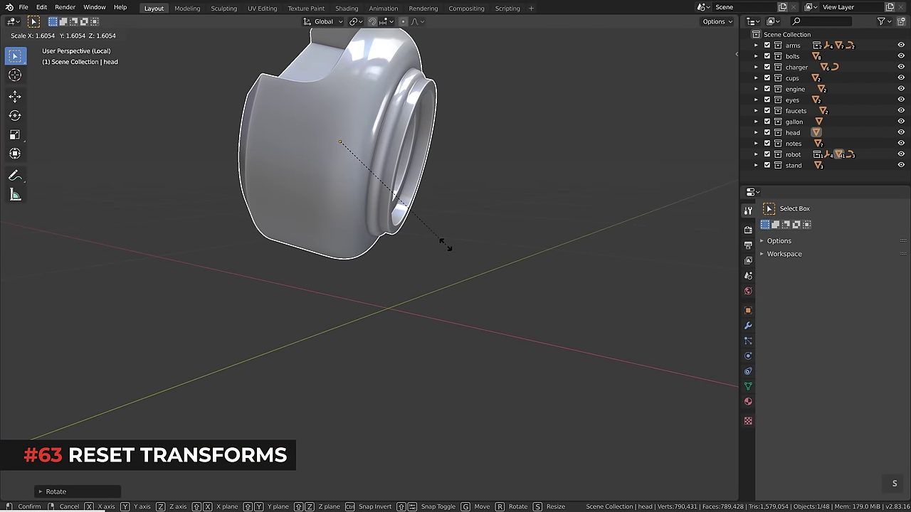
pyautogui.click(444, 244)
pyautogui.moveTo(430, 201); pyautogui.dragTo(440, 242, button='middle')
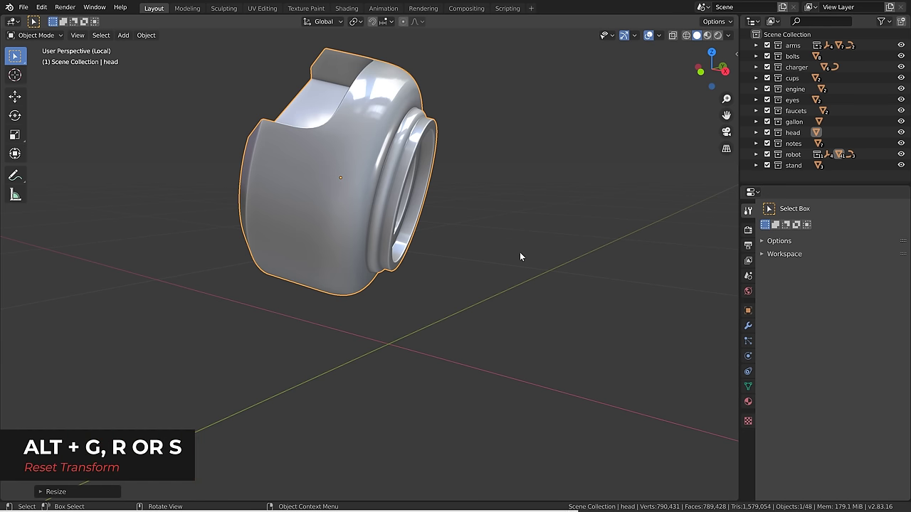
# Clear the head's location, rotation and scale.
pyautogui.press('alt')
pyautogui.hotkey('alt', 'g')
pyautogui.hotkey('alt', 'r')
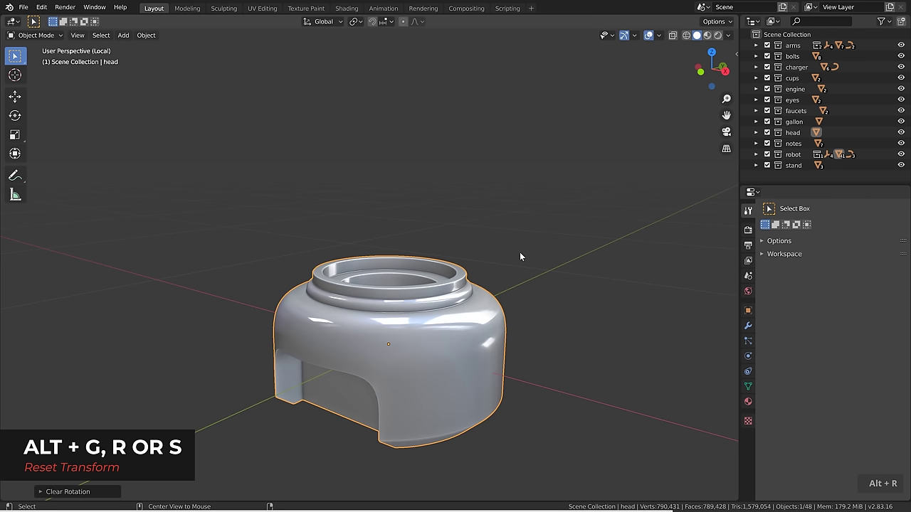
pyautogui.hotkey('alt', 's')
pyautogui.keyDown('shift'); pyautogui.moveTo(475, 361); pyautogui.dragTo(498, 317, button='middle'); pyautogui.keyUp('shift')
pyautogui.scroll(3, 441, 305)
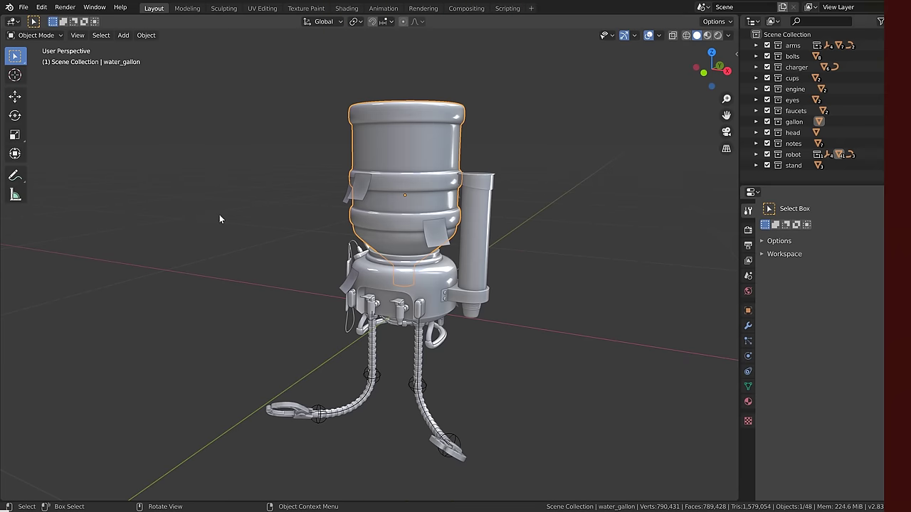
# Activate the Move tool and select the head and the water gallon to check their transform gizmos.
pyautogui.click(15, 95)
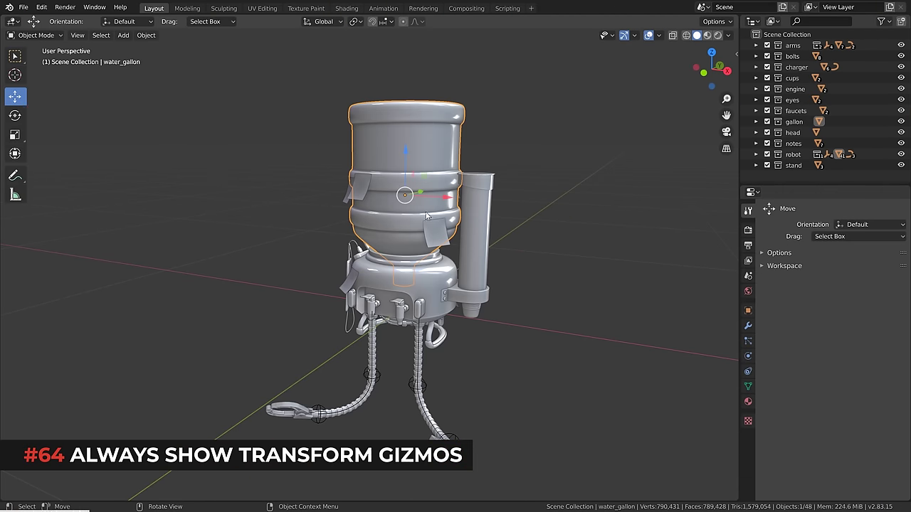
pyautogui.click(431, 291)
pyautogui.click(385, 197)
pyautogui.moveTo(387, 200); pyautogui.dragTo(378, 217, button='middle')
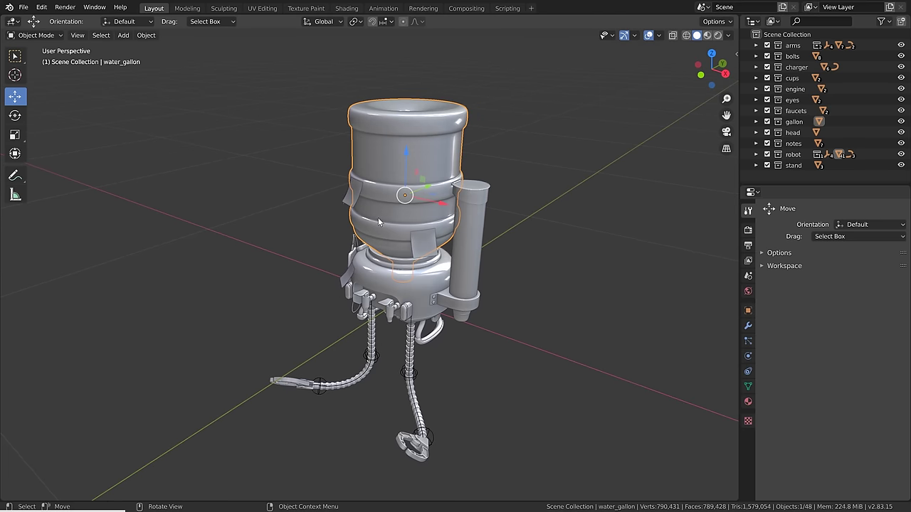
# Set the transform orientation to Local and select several robot parts, ending with the gallon's side note, to compare their gizmo axes.
pyautogui.click(321, 22)
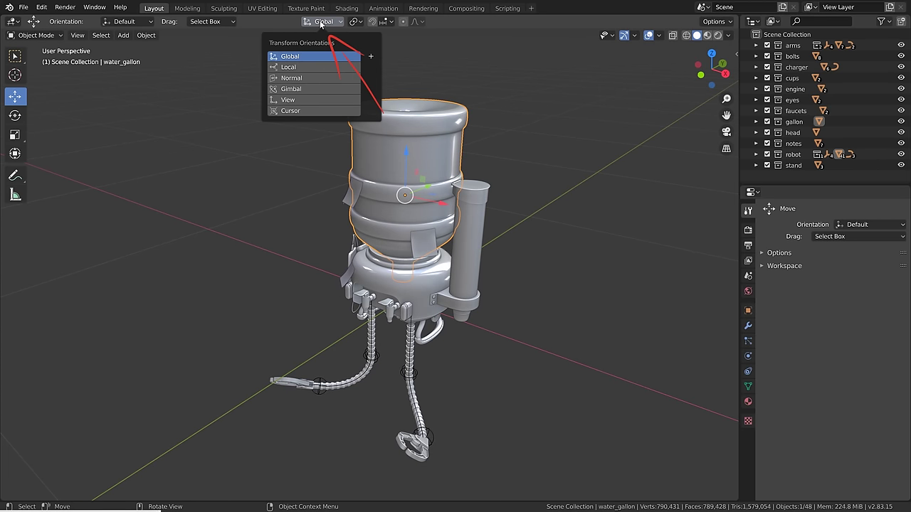
pyautogui.click(289, 68)
pyautogui.click(437, 281)
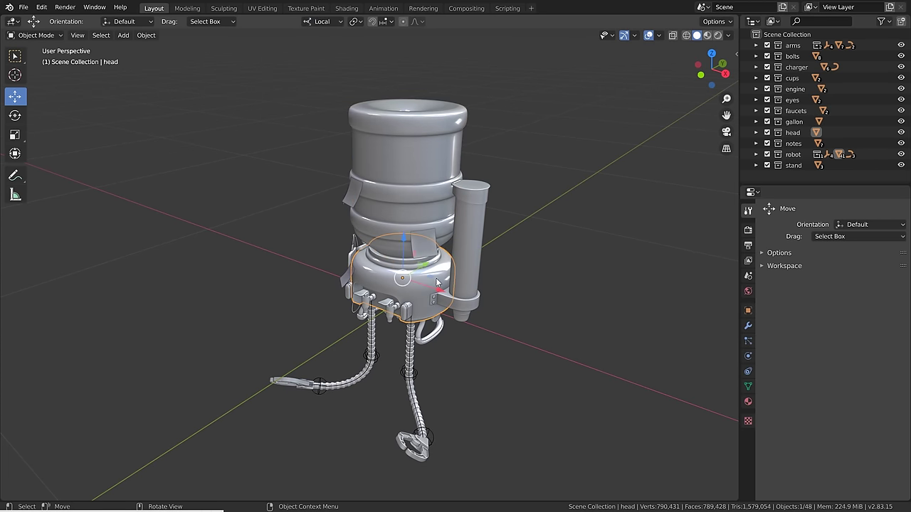
pyautogui.click(409, 345)
pyautogui.click(371, 338)
pyautogui.click(372, 312)
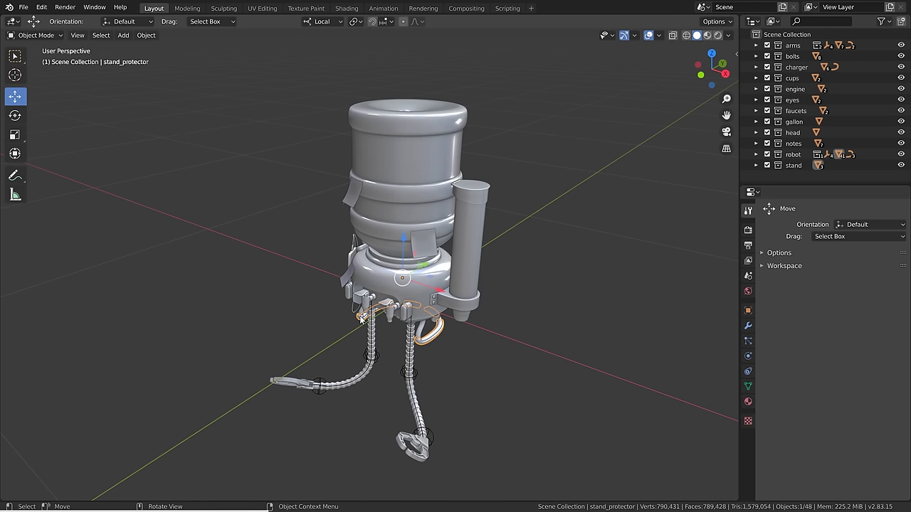
pyautogui.scroll(2, 374, 309)
pyautogui.click(337, 260)
pyautogui.click(457, 200)
pyautogui.click(335, 114)
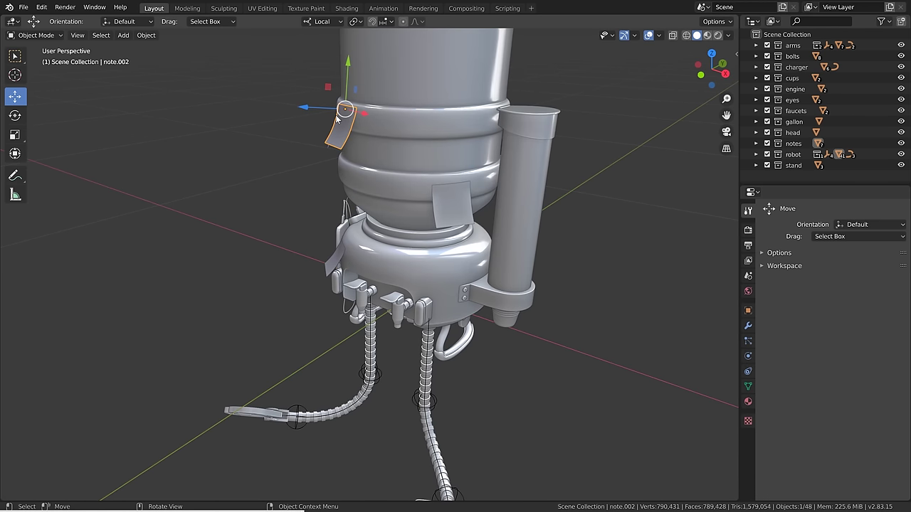
pyautogui.keyDown('shift'); pyautogui.moveTo(429, 151); pyautogui.dragTo(423, 212, button='middle'); pyautogui.keyUp('shift')
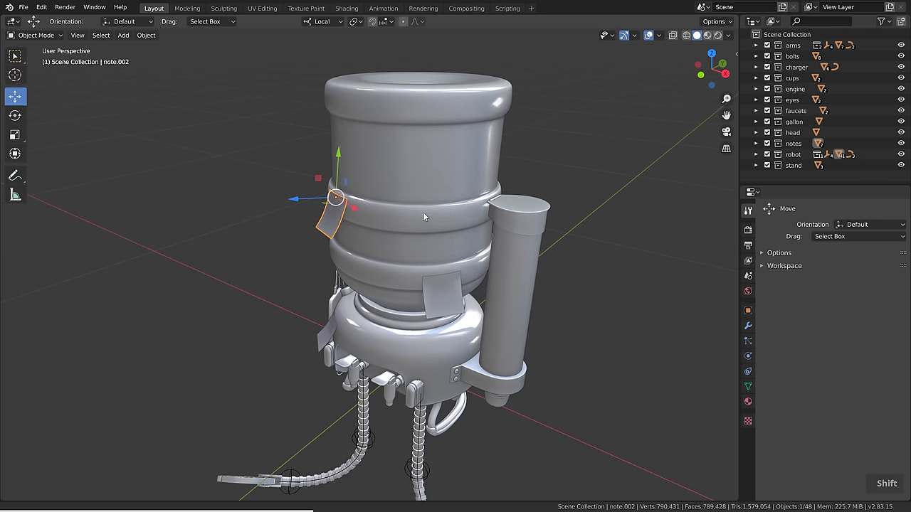
# Try the Rotate and Scale tools on the selected note and return to the Select Box tool.
pyautogui.click(15, 56)
pyautogui.click(15, 115)
pyautogui.click(14, 135)
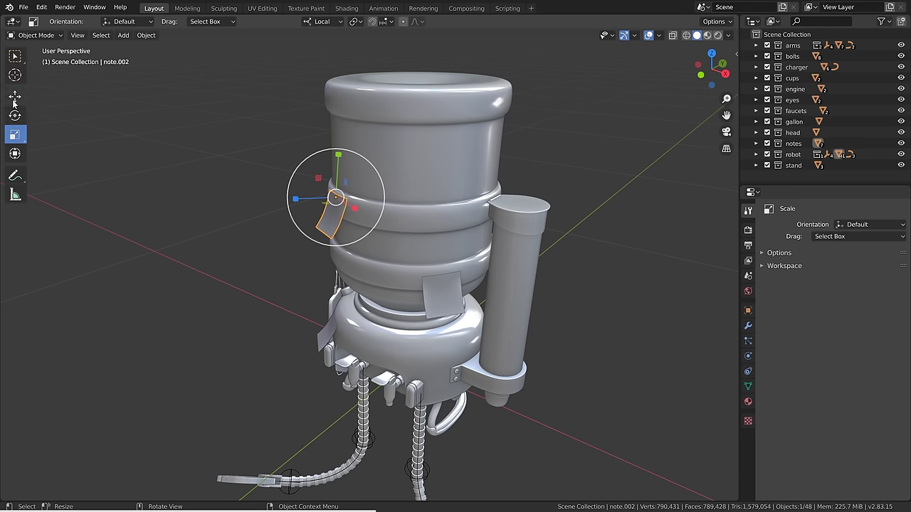
pyautogui.press('w')
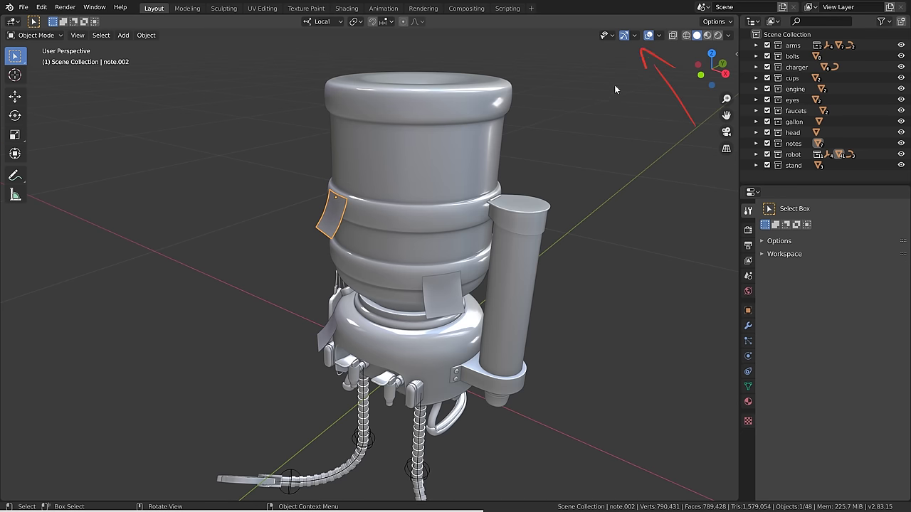
# Try the Move, Rotate and Scale object gizmos in the viewport gizmo settings, and leave only Move enabled.
pyautogui.click(635, 36)
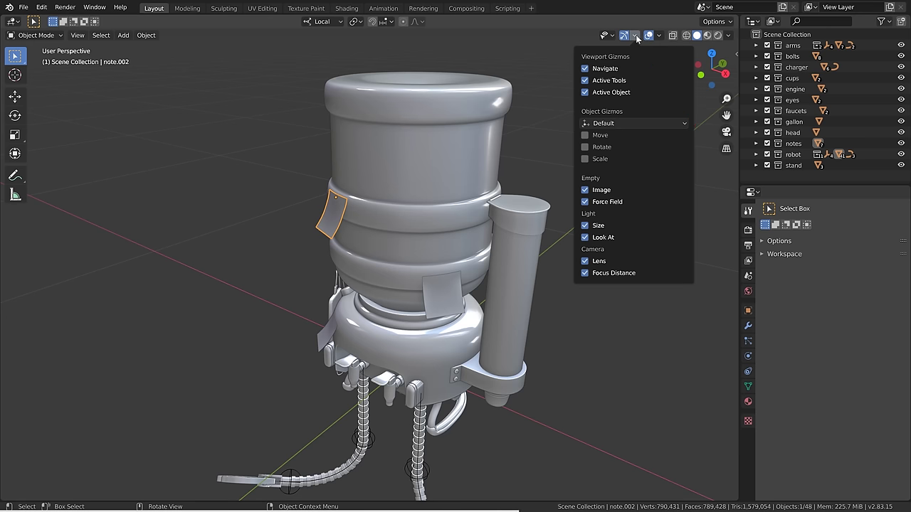
pyautogui.click(585, 135)
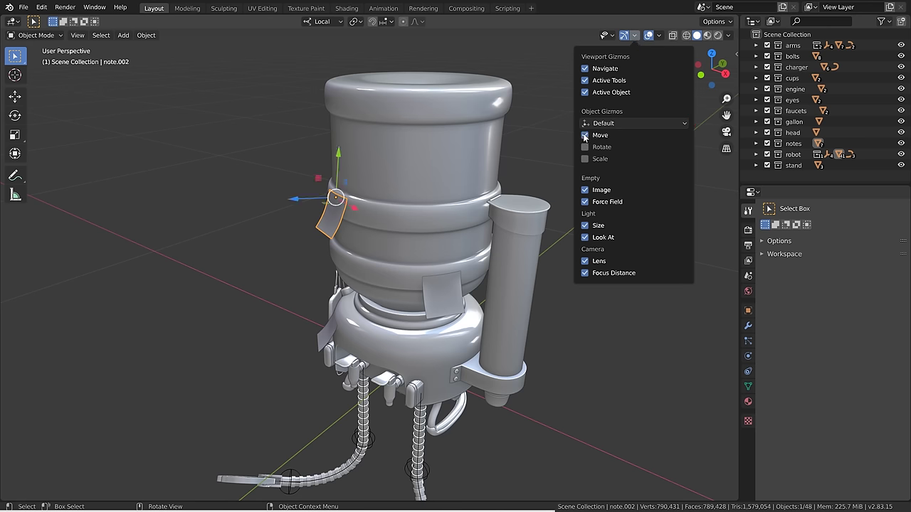
pyautogui.click(584, 135)
pyautogui.click(584, 147)
pyautogui.click(585, 146)
pyautogui.click(585, 159)
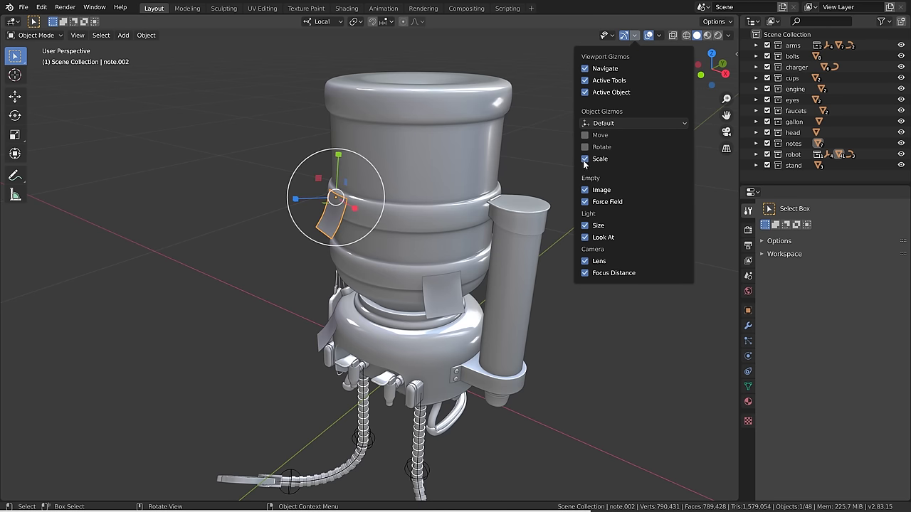
pyautogui.click(585, 146)
pyautogui.click(585, 136)
pyautogui.click(585, 147)
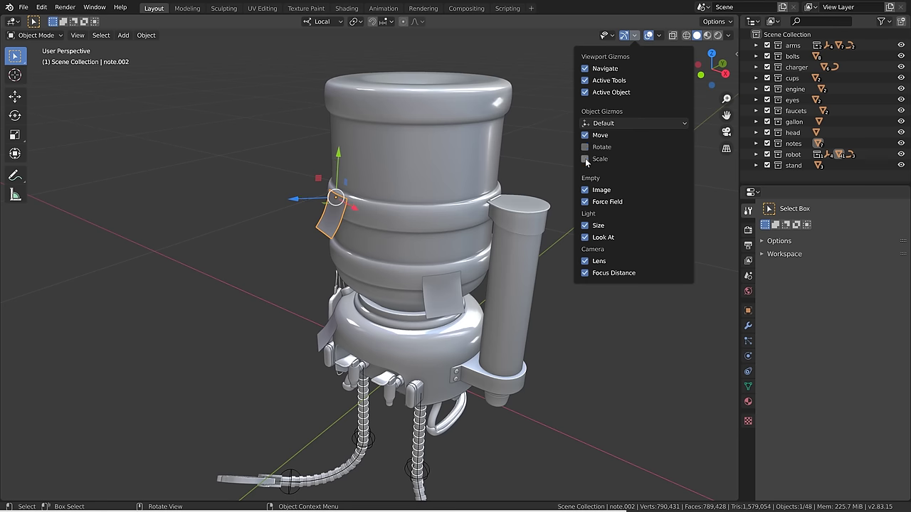
pyautogui.click(585, 158)
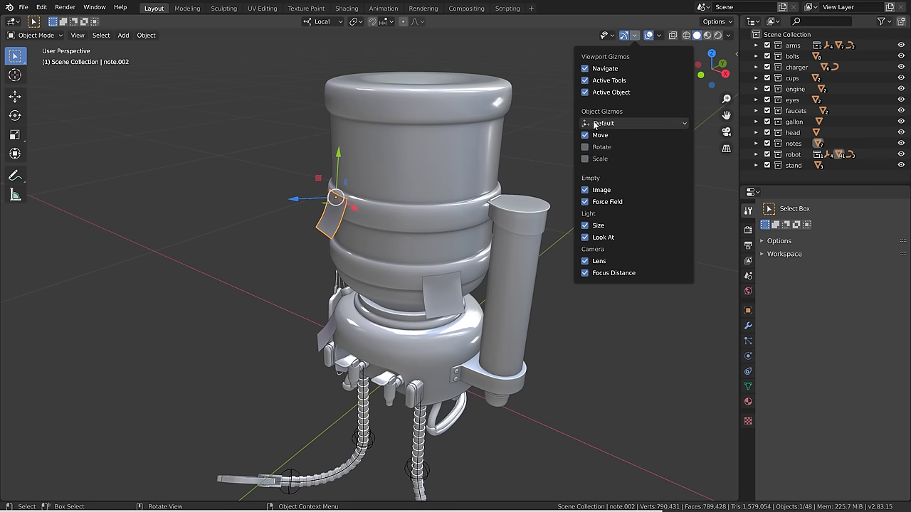
# Keep the object gizmo orientation at Default, and switch the transform orientation to Global and back to Local.
pyautogui.click(595, 124)
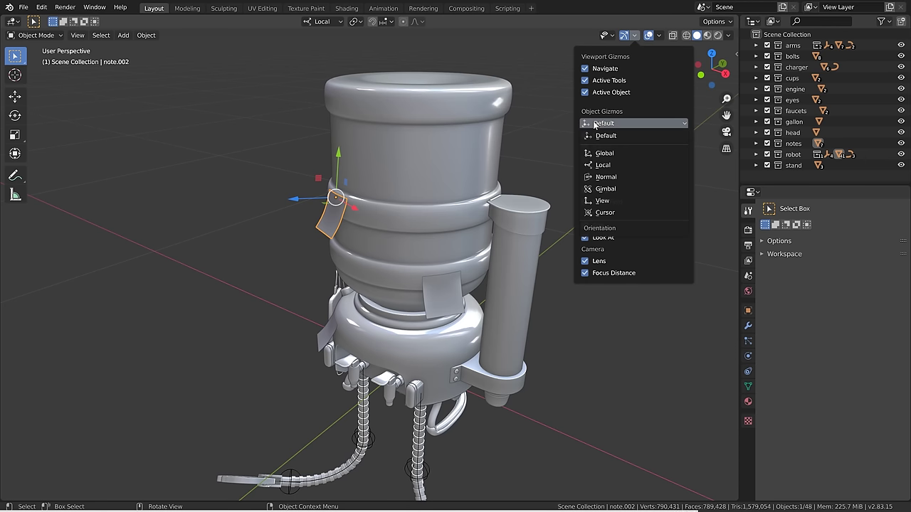
pyautogui.click(596, 126)
pyautogui.click(323, 21)
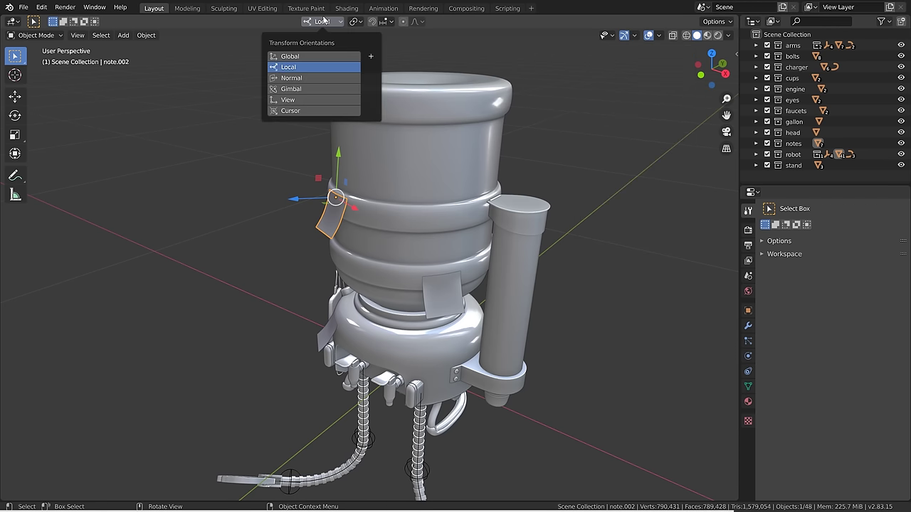
pyautogui.click(298, 57)
pyautogui.click(288, 67)
# Cycle through the Rotate, Scale and Transform tools on the note and return to Select Box.
pyautogui.click(15, 116)
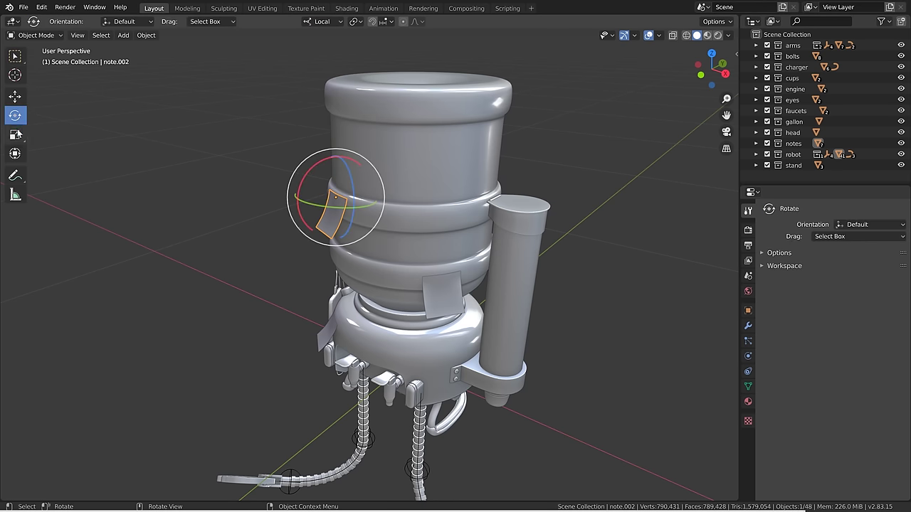
pyautogui.click(15, 133)
pyautogui.click(14, 153)
pyautogui.click(14, 57)
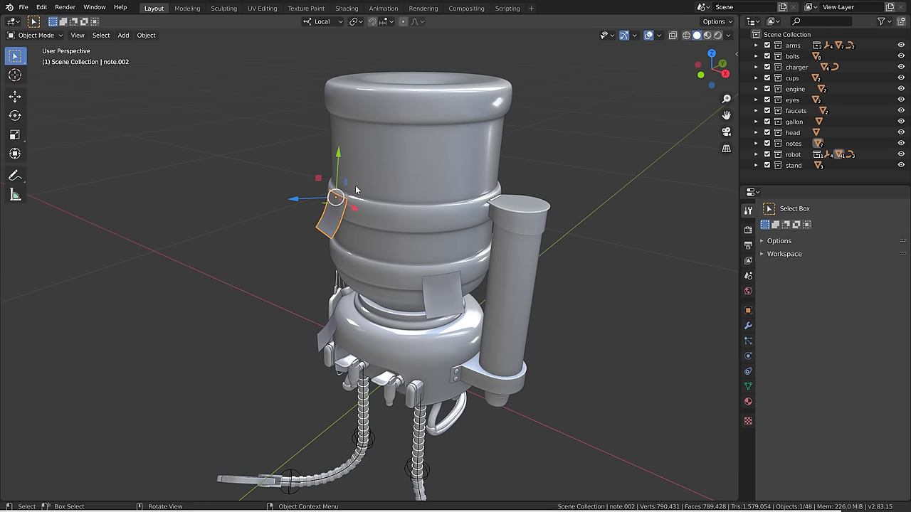
# Select the gallon, the side cylinder and the head area to check the always-on move gizmo with Select Box active.
pyautogui.click(385, 174)
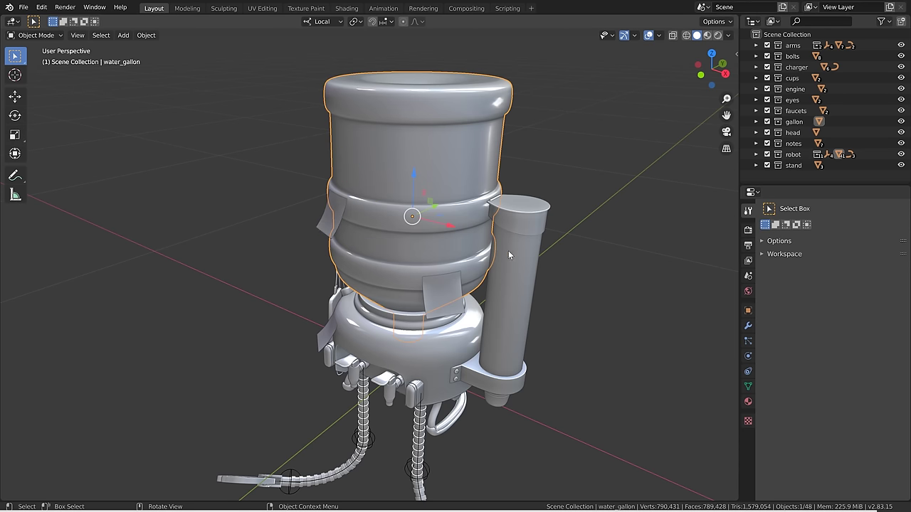
pyautogui.click(508, 252)
pyautogui.click(466, 316)
pyautogui.moveTo(508, 205); pyautogui.dragTo(514, 209, button='middle')
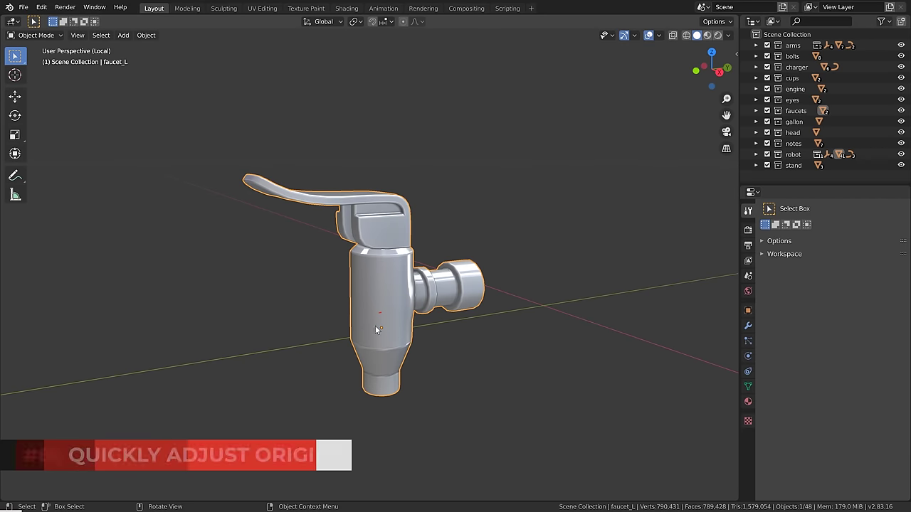
# Try rotating and scaling the left faucet about its current origin.
pyautogui.click(379, 329)
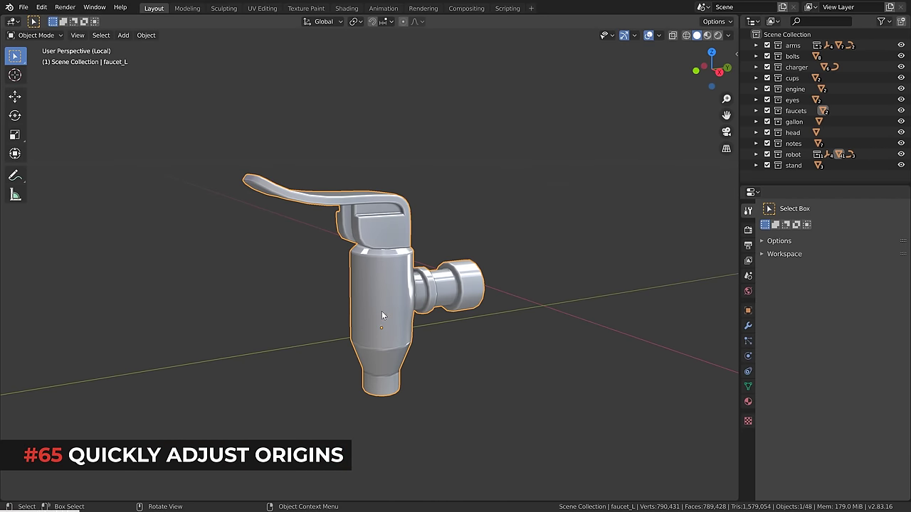
pyautogui.press('r')
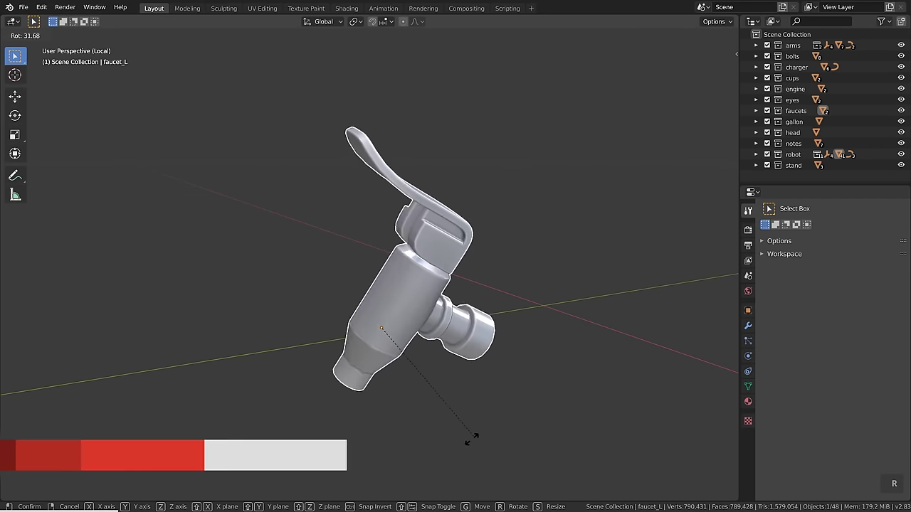
pyautogui.press('s')
pyautogui.press('Escape')
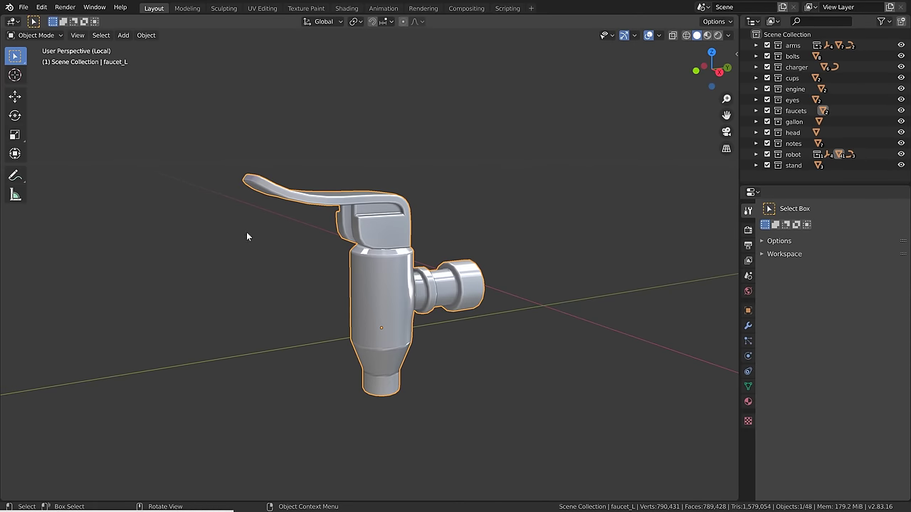
# Switch to the Move tool, enable Affect Only Origins, and move the faucet's origin from its body to the side pipe.
pyautogui.click(15, 98)
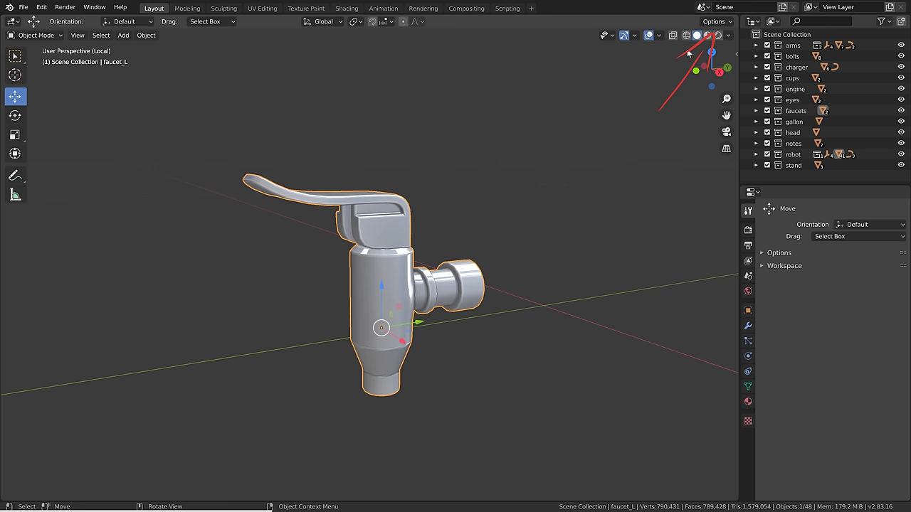
pyautogui.click(715, 22)
pyautogui.click(764, 66)
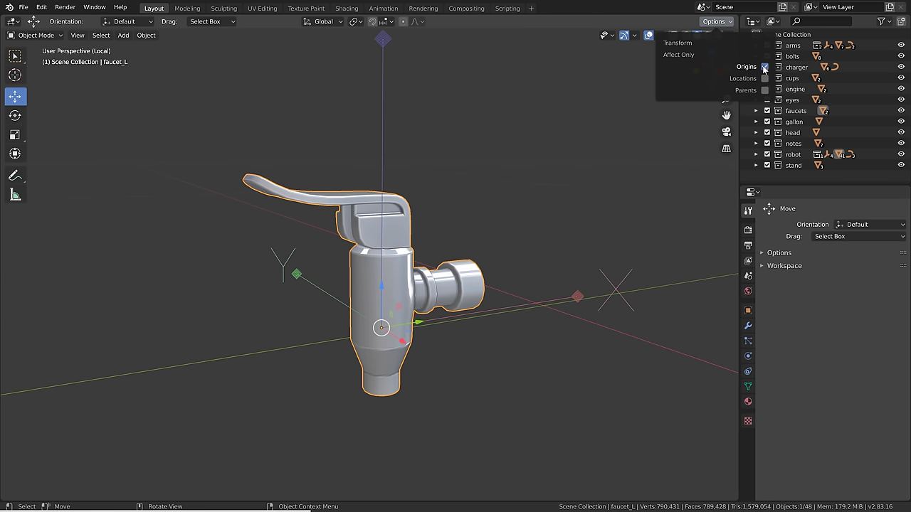
pyautogui.moveTo(381, 286); pyautogui.dragTo(475, 280)
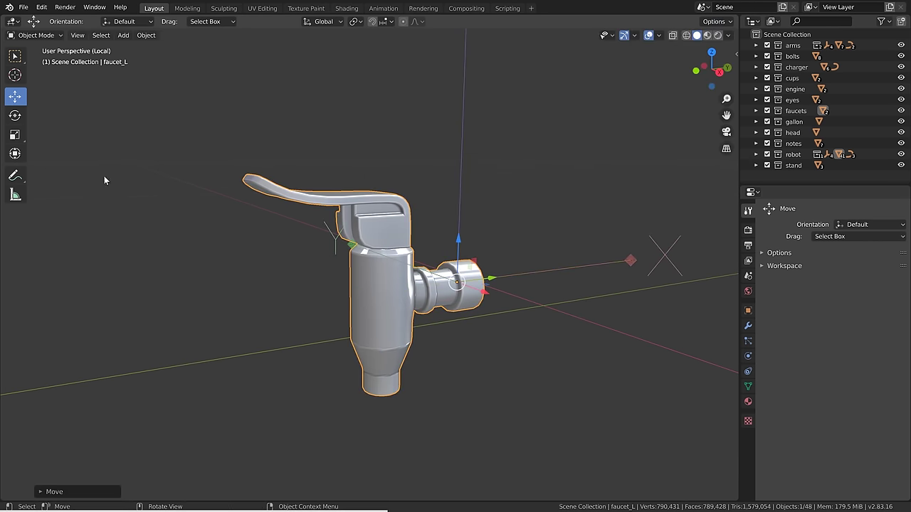
# Try rotating the faucet's origin on its own, and undo that rotation.
pyautogui.click(15, 116)
pyautogui.moveTo(461, 251); pyautogui.dragTo(472, 307)
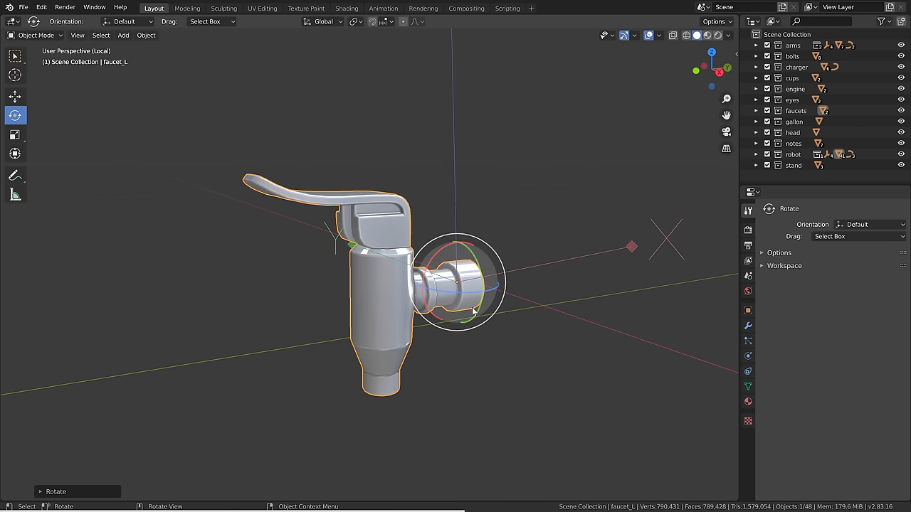
pyautogui.hotkey('ctrl', 'z')
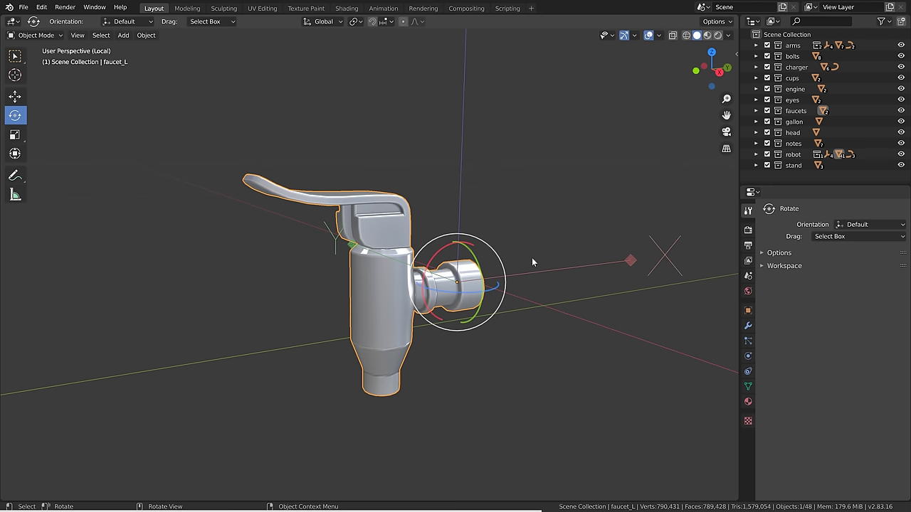
# Turn on snapping to Edge Center, and snap the faucet's origin to an edge at the side pipe's opening.
pyautogui.scroll(4, 490, 278)
pyautogui.moveTo(498, 277); pyautogui.dragTo(473, 279, button='middle')
pyautogui.moveTo(423, 272); pyautogui.dragTo(409, 274, button='middle')
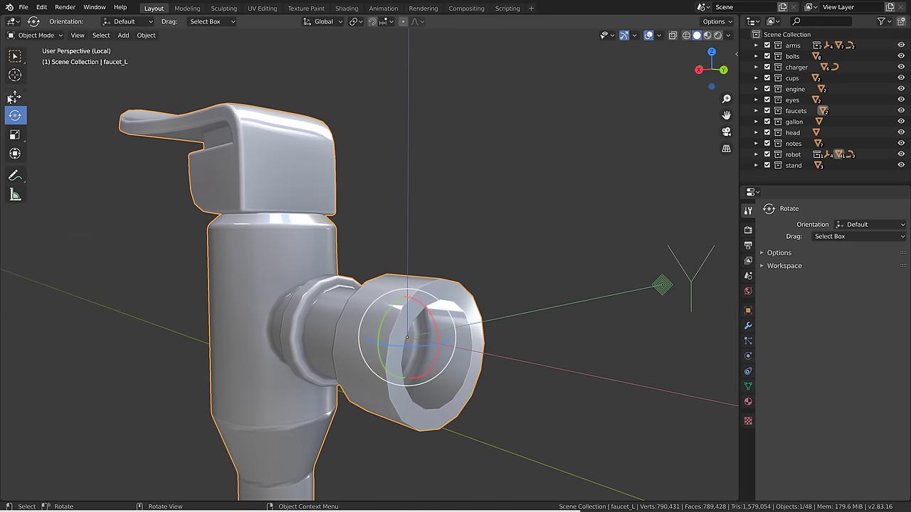
pyautogui.click(16, 99)
pyautogui.click(382, 22)
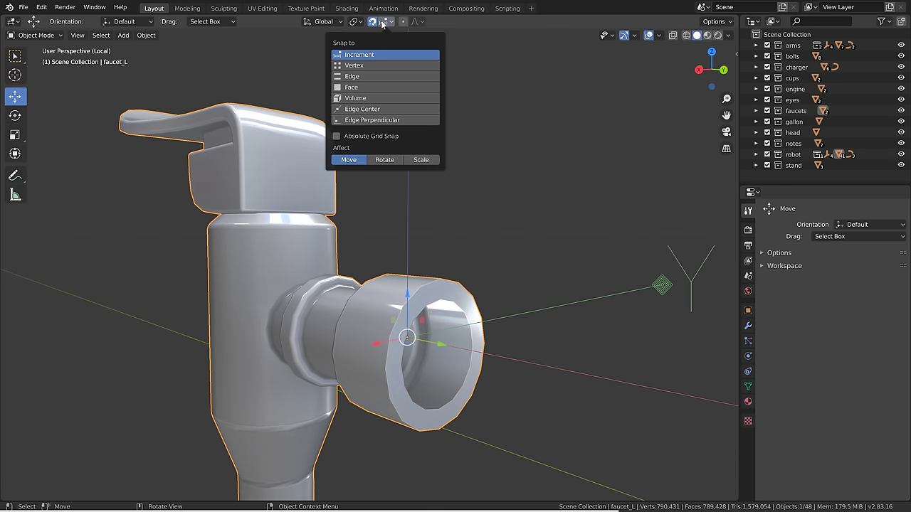
pyautogui.click(368, 109)
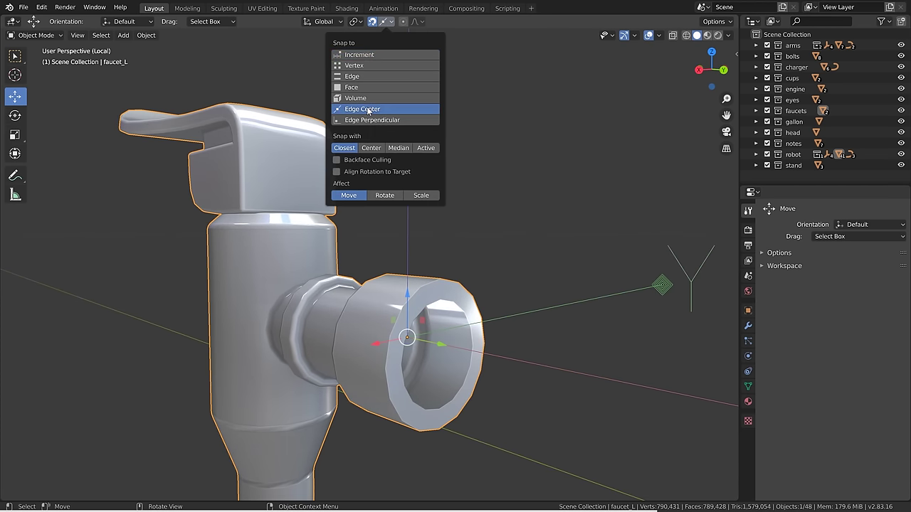
pyautogui.press('g')
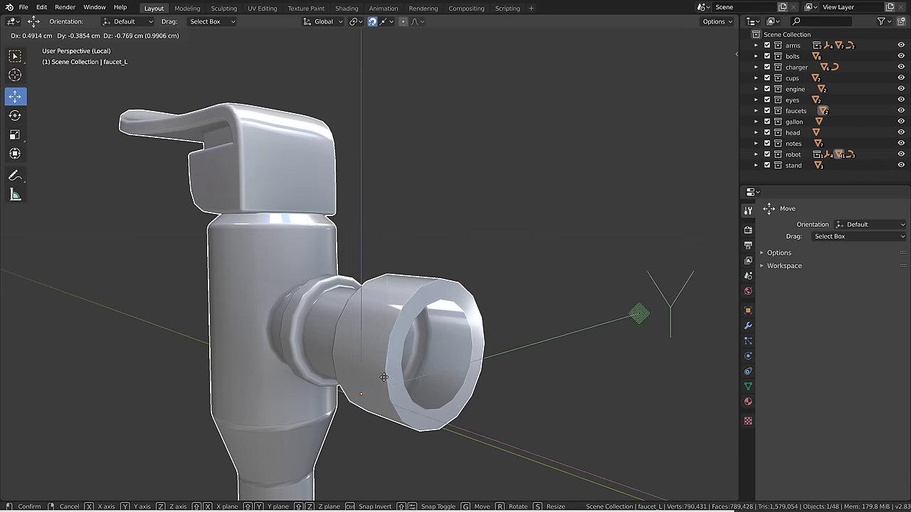
pyautogui.click(424, 299)
# In the right orthographic view, turn off snapping and move the origin to the centre of the pipe's end.
pyautogui.press('KP_3')
pyautogui.scroll(3, 466, 375)
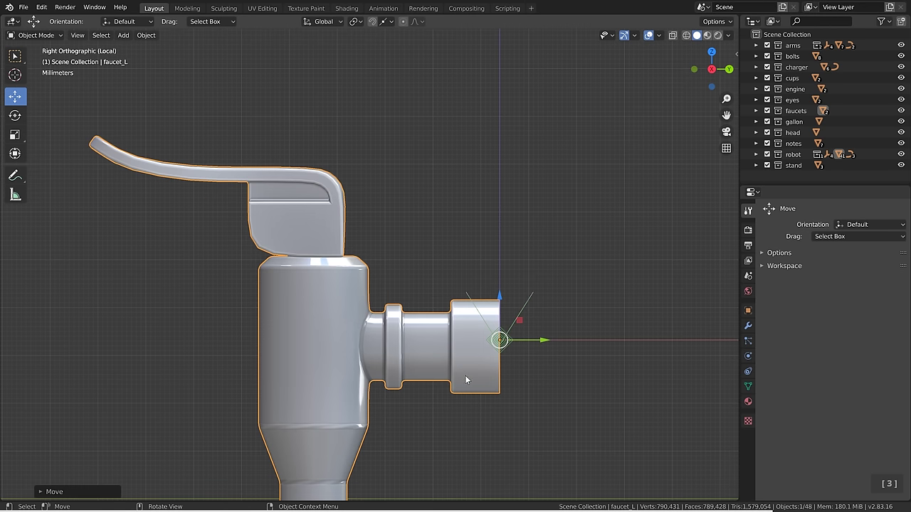
pyautogui.hotkey('shift', 'Tab')
pyautogui.press('g')
pyautogui.click(534, 380)
pyautogui.scroll(-4, 532, 383)
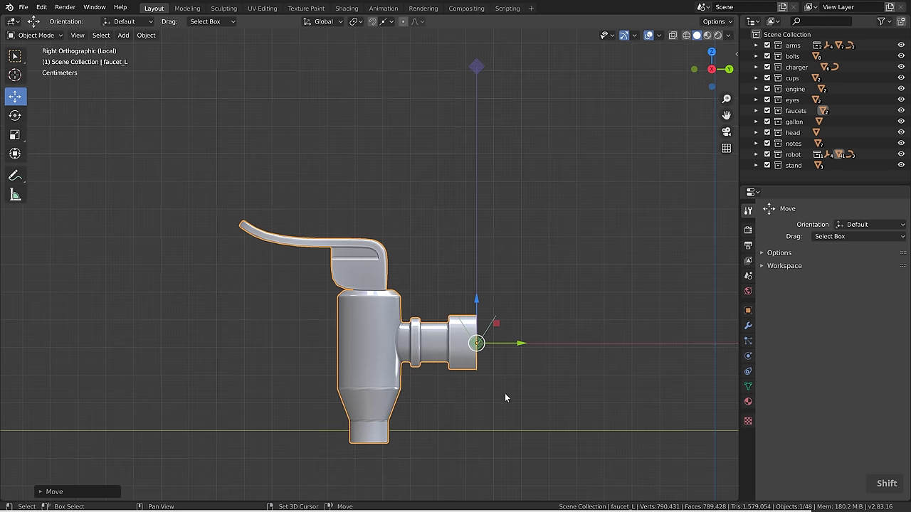
# Disable Affect Only Origins, and try rotating the faucet about its new origin.
pyautogui.click(713, 21)
pyautogui.click(763, 67)
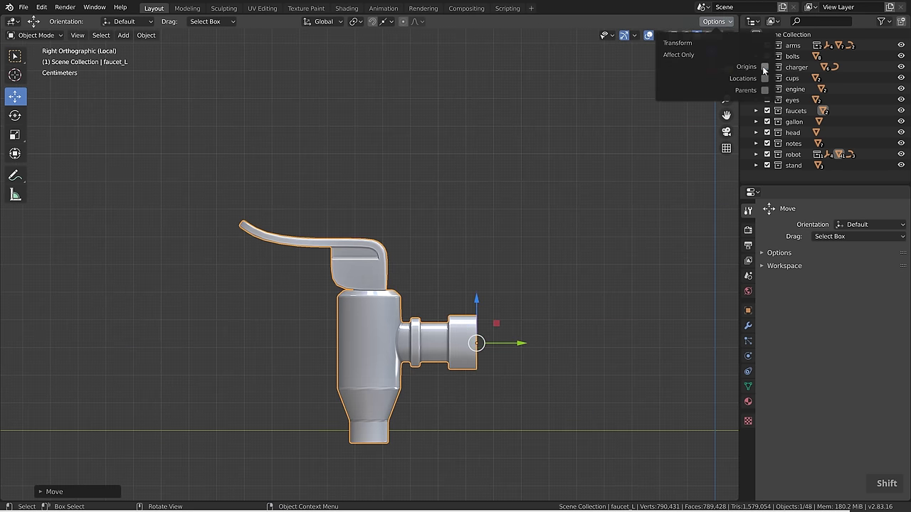
pyautogui.scroll(-2, 494, 329)
pyautogui.moveTo(494, 330); pyautogui.dragTo(533, 332, button='middle')
pyautogui.press('r')
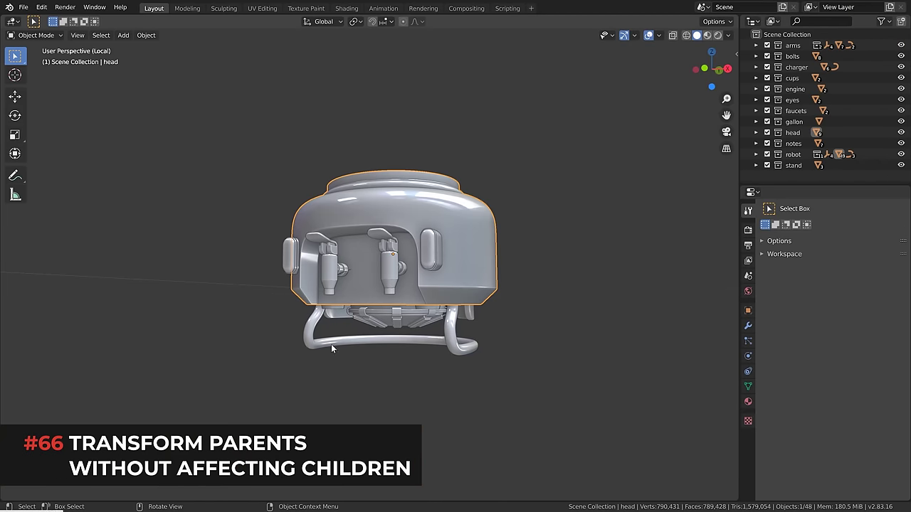
# Try moving the head together with its child objects, and cancel the move.
pyautogui.moveTo(331, 348); pyautogui.dragTo(456, 322, button='middle')
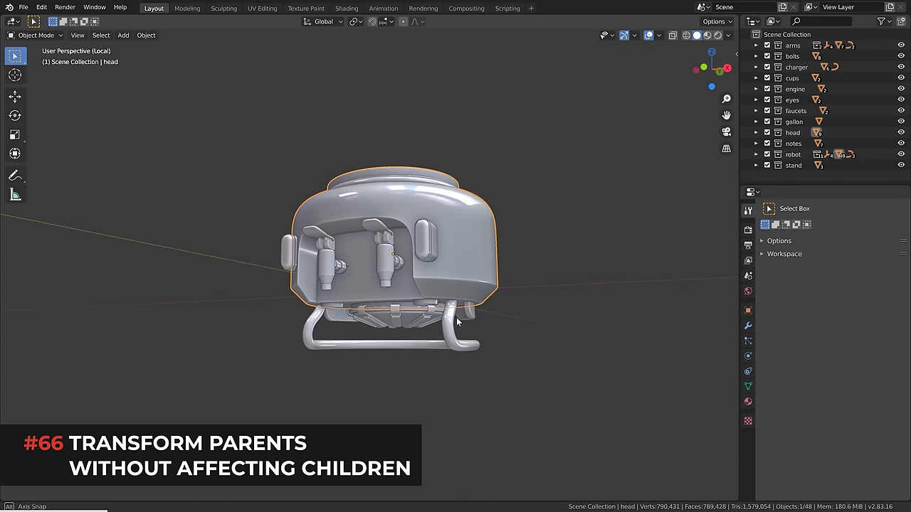
pyautogui.press('g')
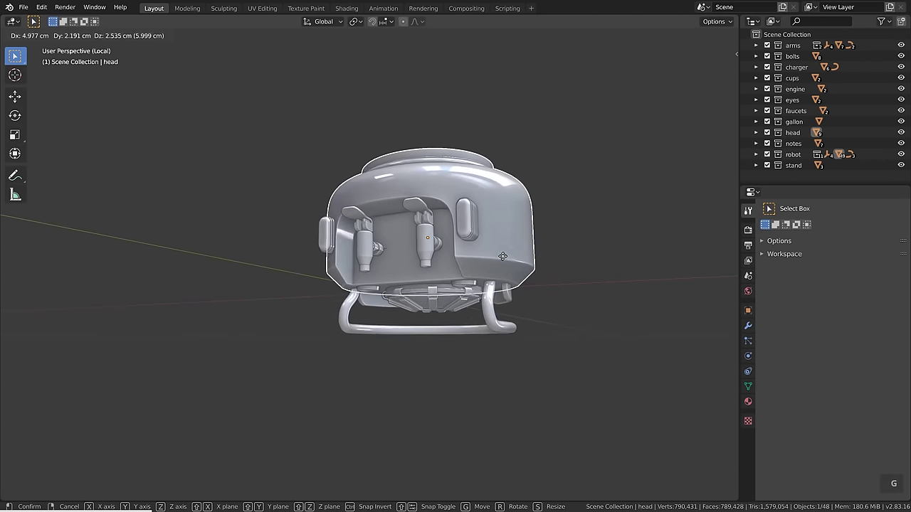
pyautogui.rightClick(497, 274)
# Try moving the eyes, faucet_L and the stand individually, cancelling each move, and select the engine.
pyautogui.click(433, 244)
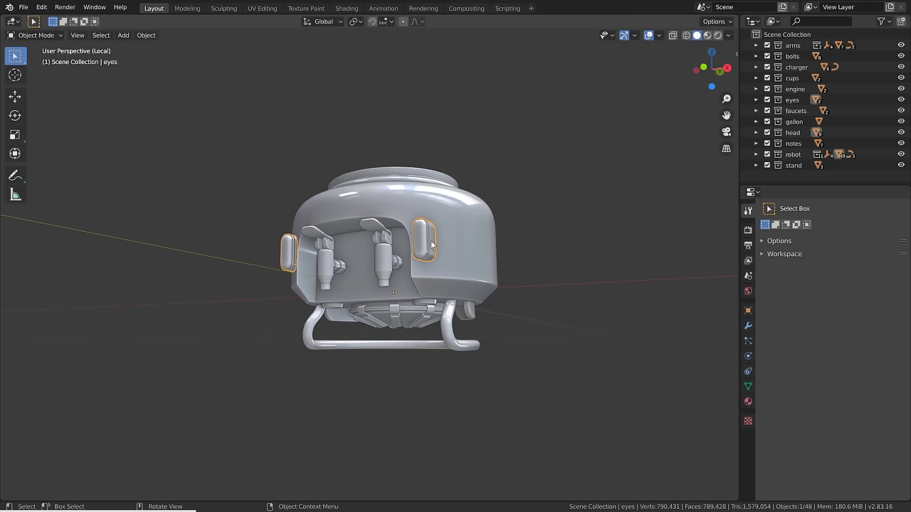
pyautogui.press('g')
pyautogui.rightClick(439, 252)
pyautogui.click(388, 266)
pyautogui.press('g')
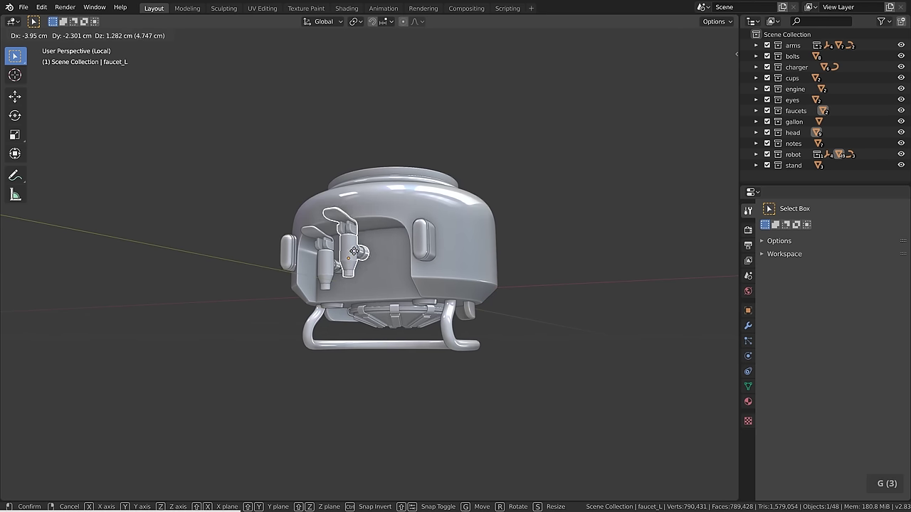
pyautogui.rightClick(399, 279)
pyautogui.click(451, 338)
pyautogui.press('g')
pyautogui.rightClick(401, 323)
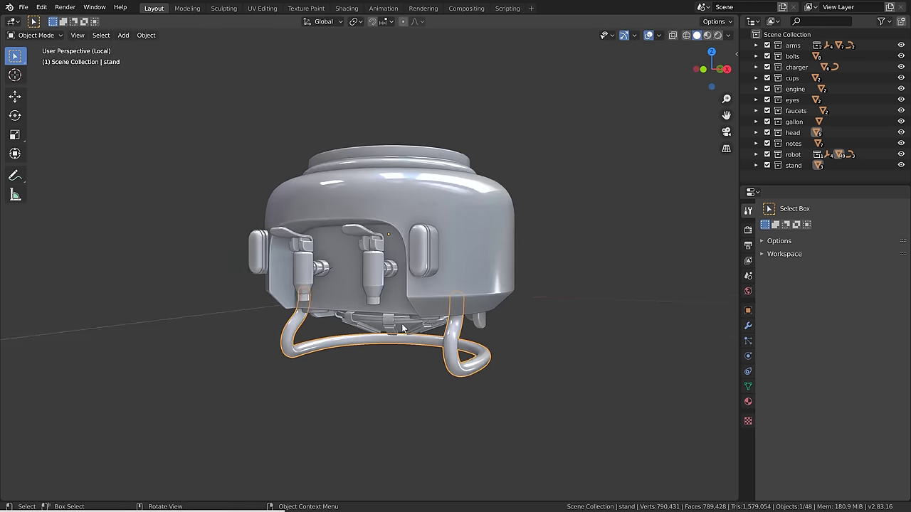
pyautogui.scroll(3, 401, 327)
pyautogui.click(429, 279)
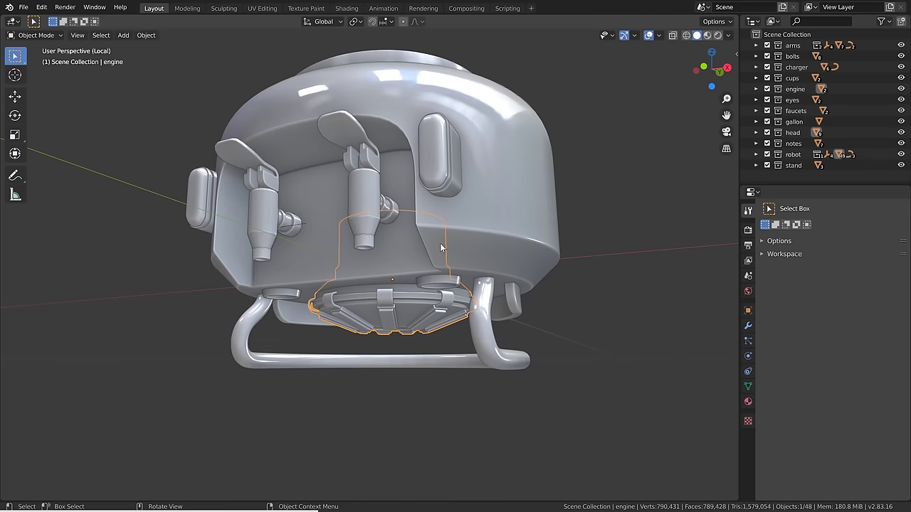
# Select the head as the parent object, and try moving it without any transform restriction.
pyautogui.click(490, 207)
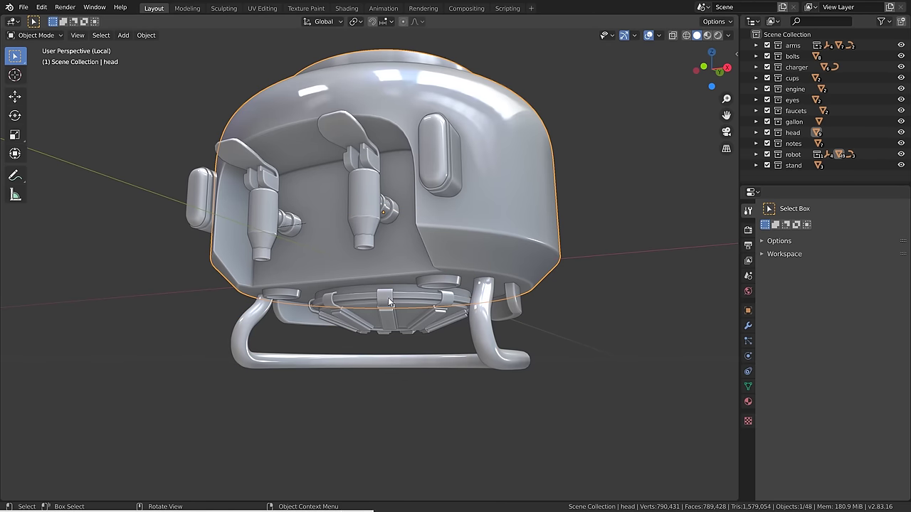
pyautogui.scroll(-3, 391, 301)
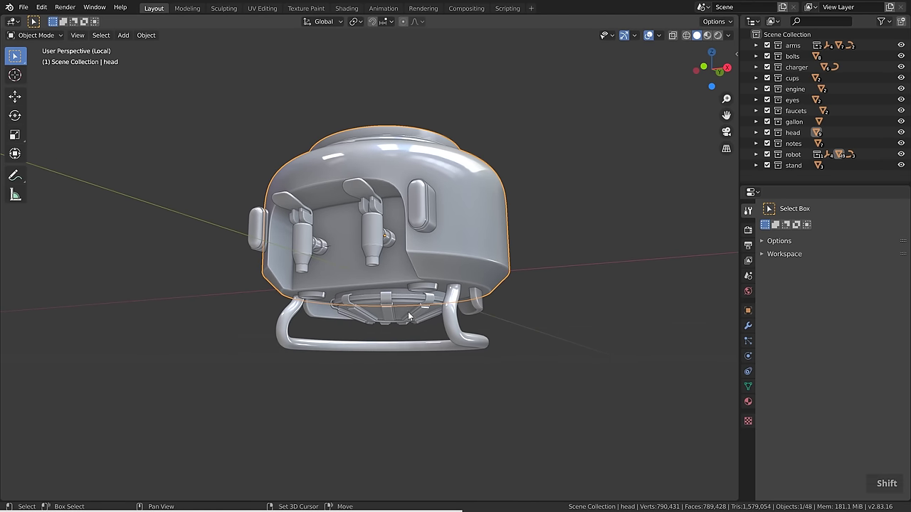
pyautogui.moveTo(408, 312); pyautogui.dragTo(420, 302, button='middle')
pyautogui.press('g')
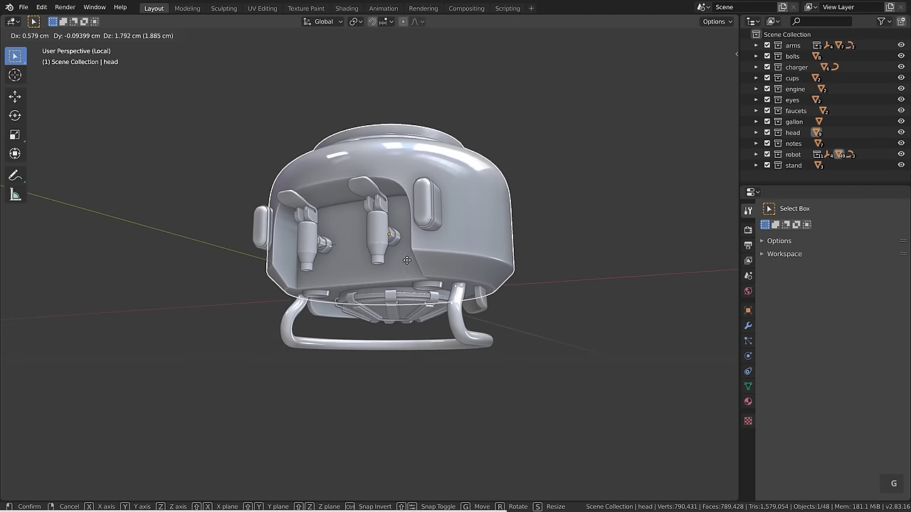
pyautogui.press('Escape')
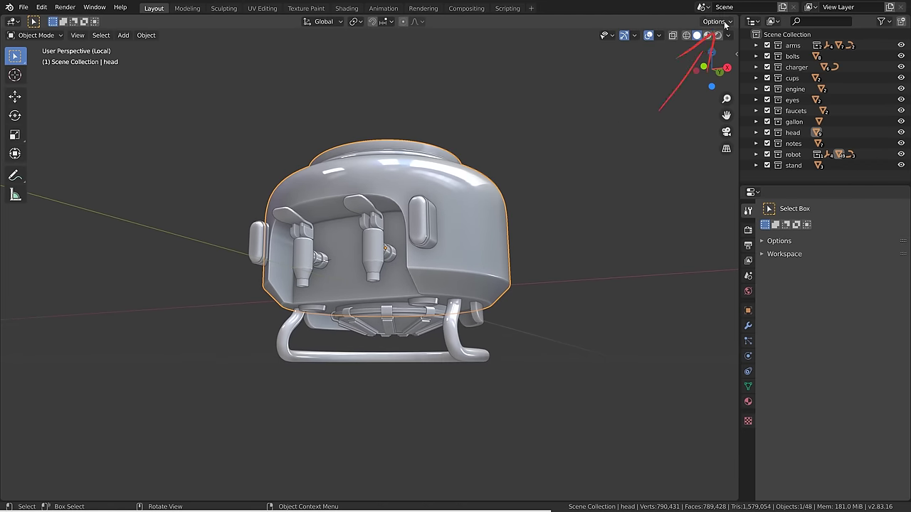
# Enable Affect Only Parents, and move the head up about 1.08 cm along the global Z axis without its children.
pyautogui.click(715, 22)
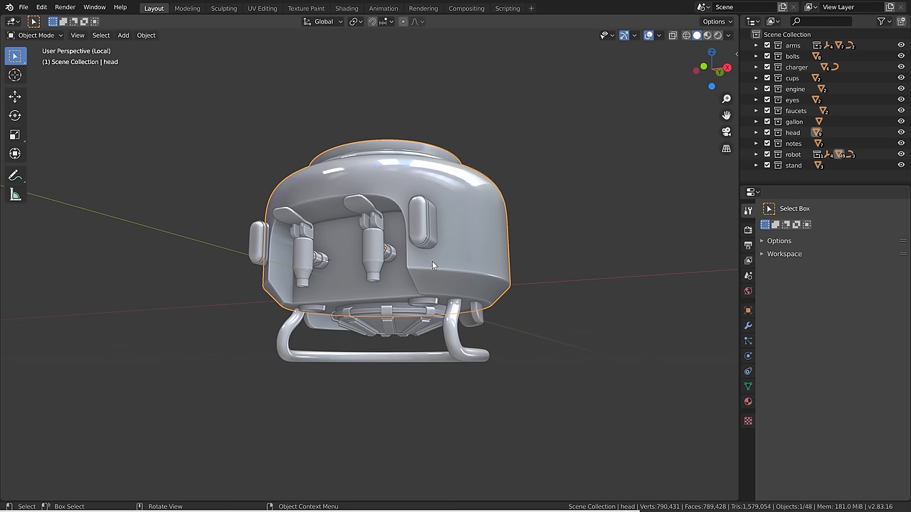
pyautogui.press('g')
pyautogui.press('z')
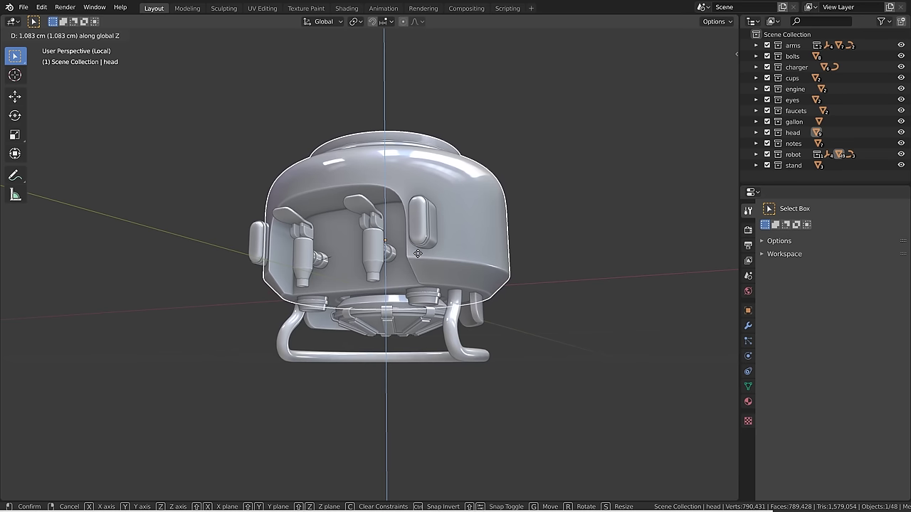
pyautogui.click(418, 254)
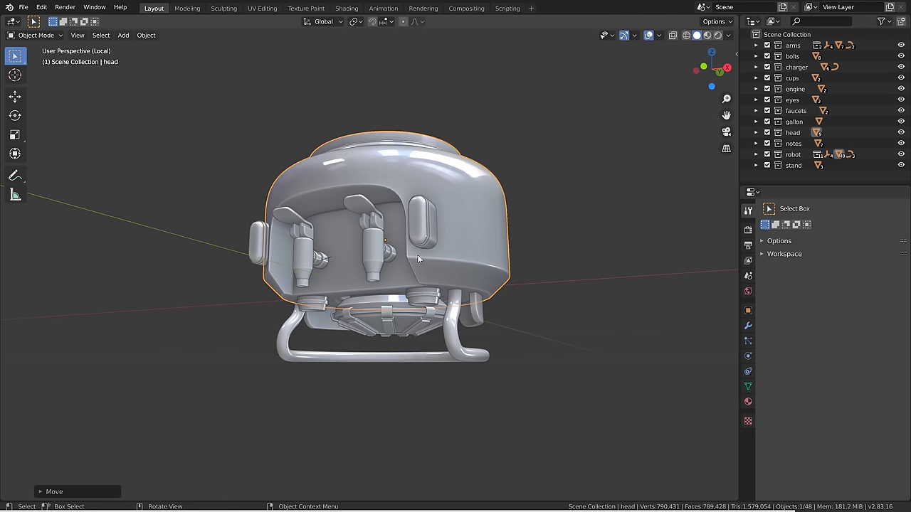
# Reopen the transform options, and try a free trackball rotation of the head.
pyautogui.click(713, 22)
pyautogui.press('r')
pyautogui.press('r')
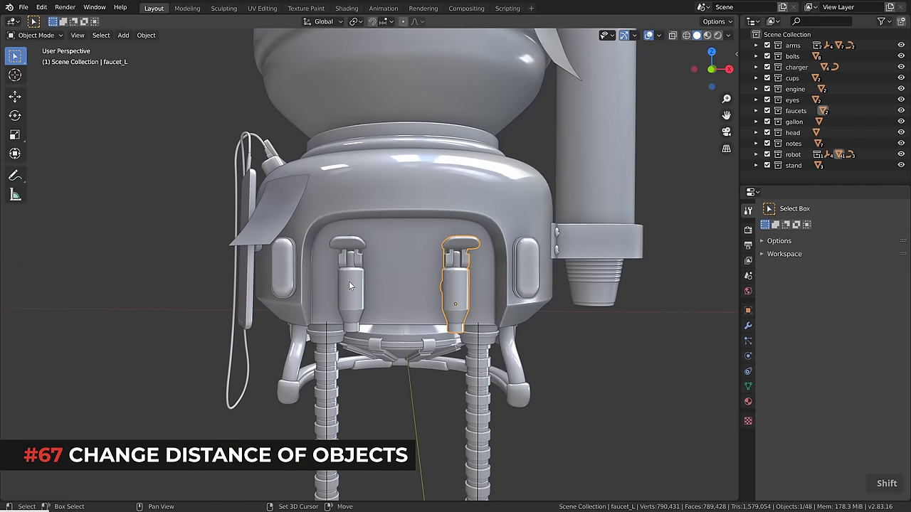
# Try moving faucet_R inward along the global X axis toward the other faucet.
pyautogui.keyDown('shift'); pyautogui.click(350, 285); pyautogui.keyUp('shift')
pyautogui.scroll(2, 439, 318)
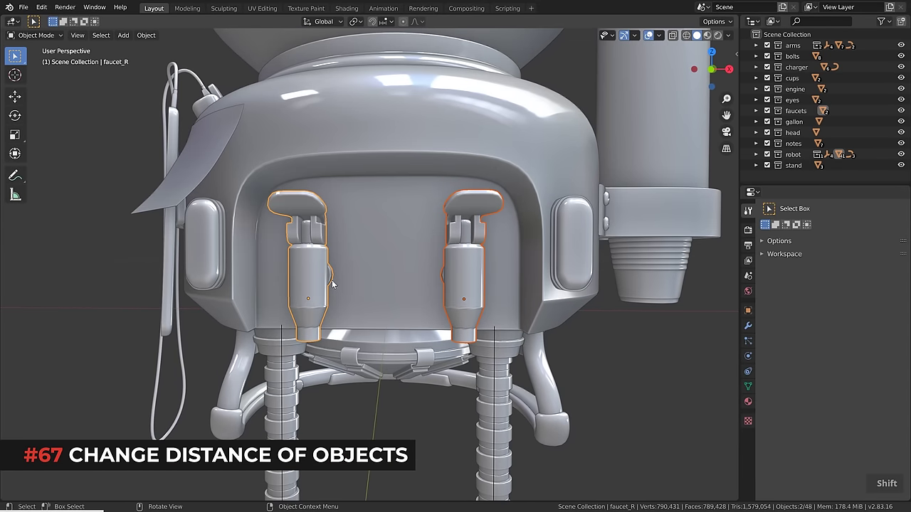
pyautogui.click(333, 283)
pyautogui.press('g')
pyautogui.press('y')
pyautogui.press('x')
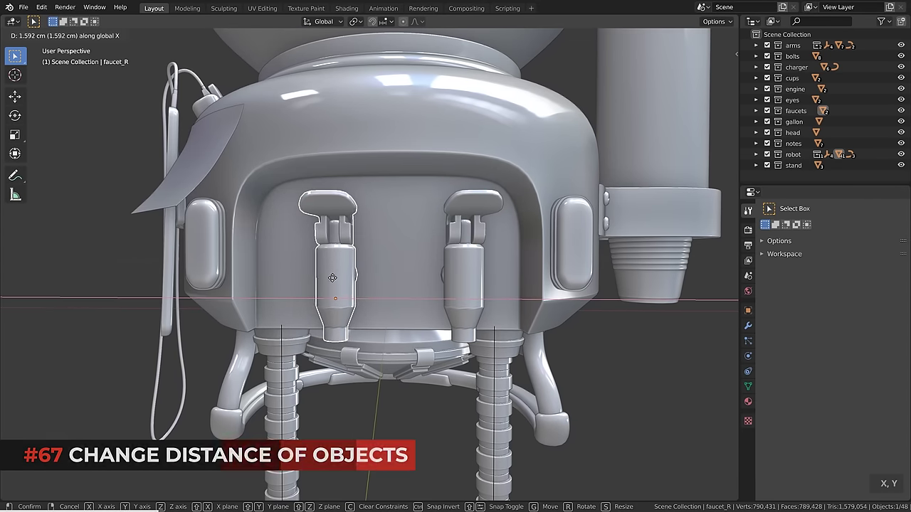
pyautogui.click(337, 284)
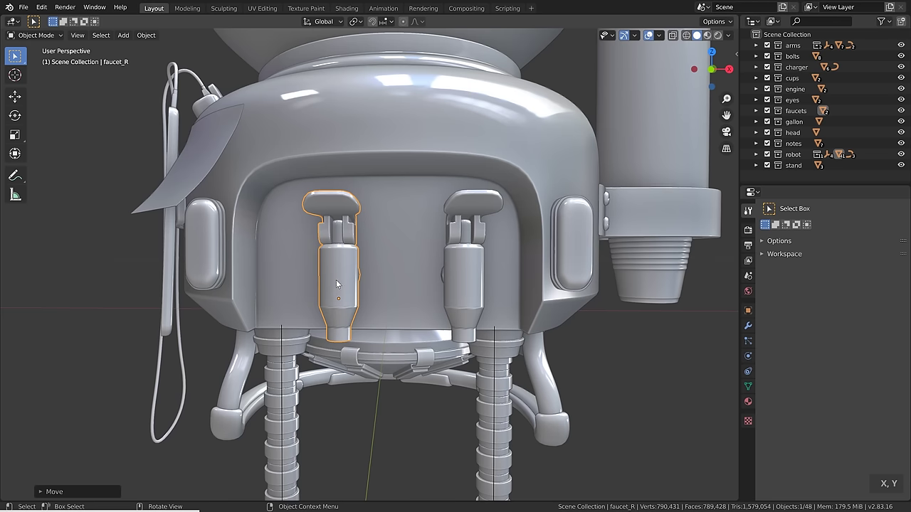
# Try moving faucet_L inward along the X axis to reduce the gap between the faucets.
pyautogui.click(464, 273)
pyautogui.press('g')
pyautogui.press('x')
pyautogui.click(433, 276)
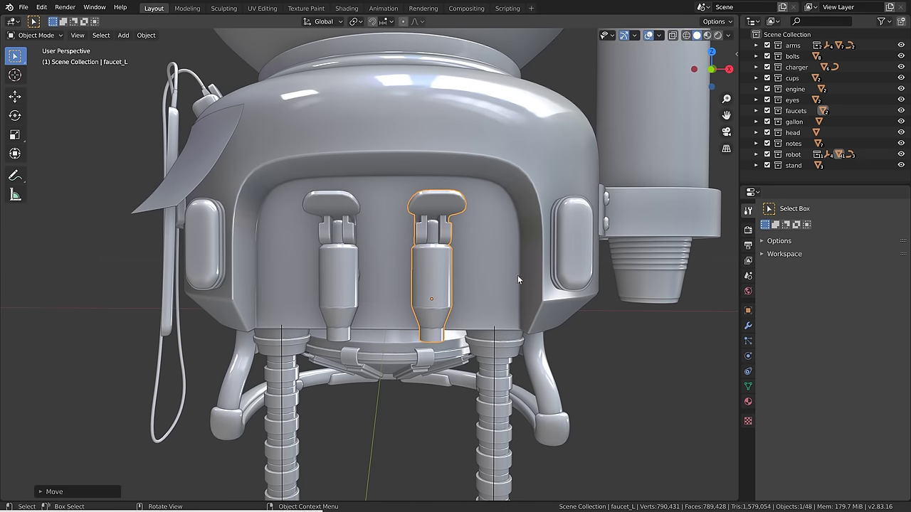
# Undo the separate moves of both faucets.
pyautogui.hotkey('ctrl', 'z')
pyautogui.hotkey('ctrl', 'z')
pyautogui.hotkey('ctrl', 'z')
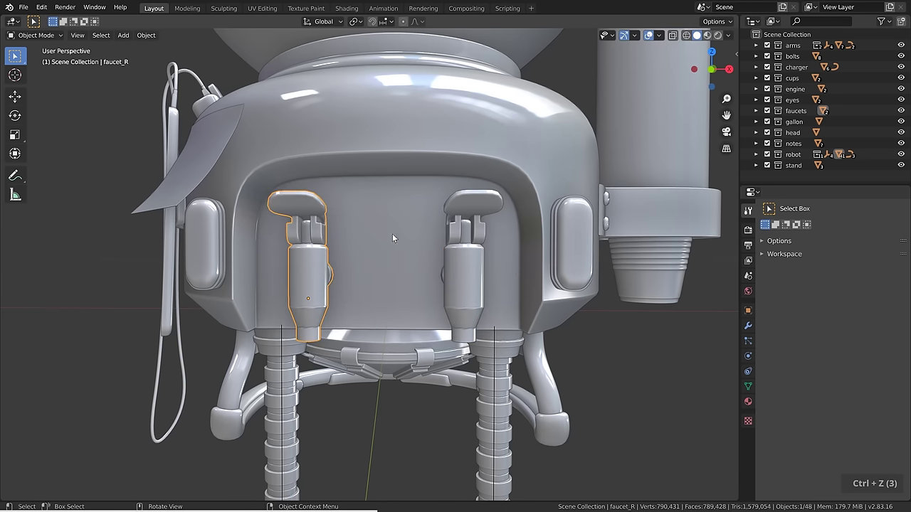
# Select both faucets, enable Affect Only Locations, and scale them to bring their positions closer together.
pyautogui.press('shift')
pyautogui.keyDown('shift'); pyautogui.click(472, 263); pyautogui.keyUp('shift')
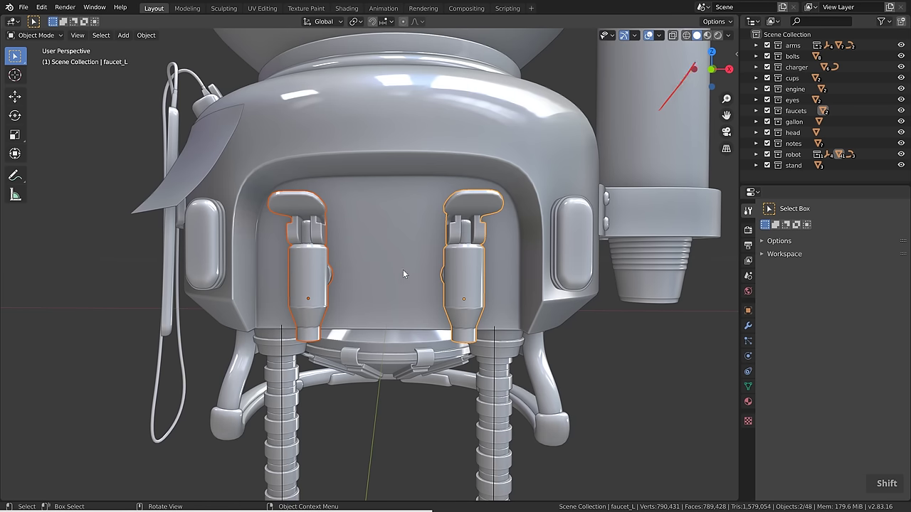
pyautogui.click(713, 22)
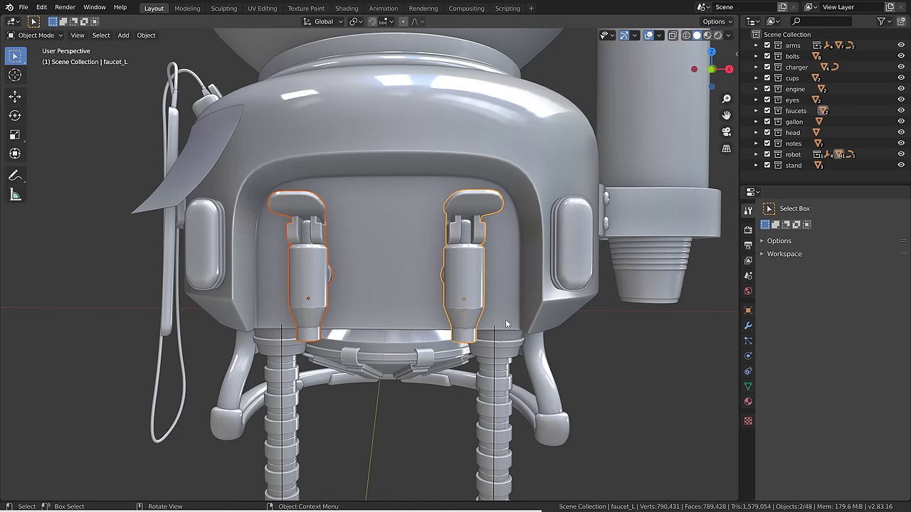
pyautogui.press('s')
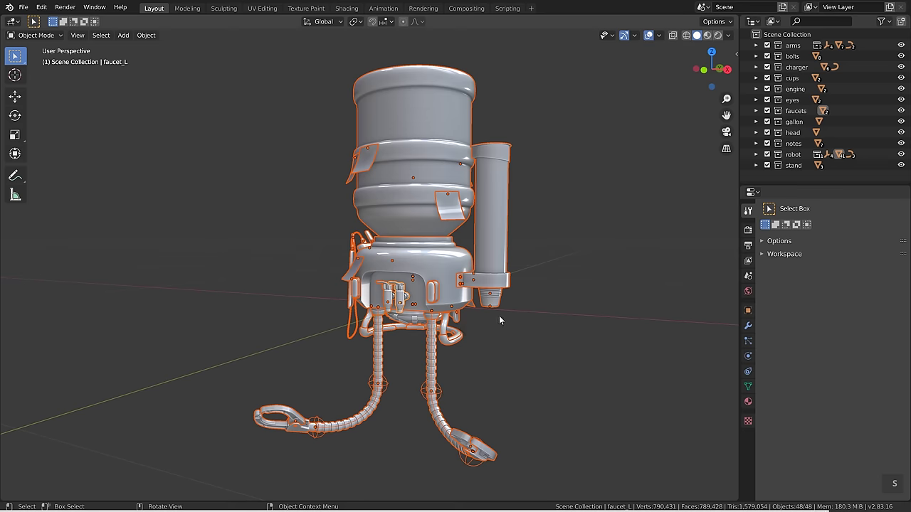
# Scale all the selected parts of the robot together.
pyautogui.press('s')
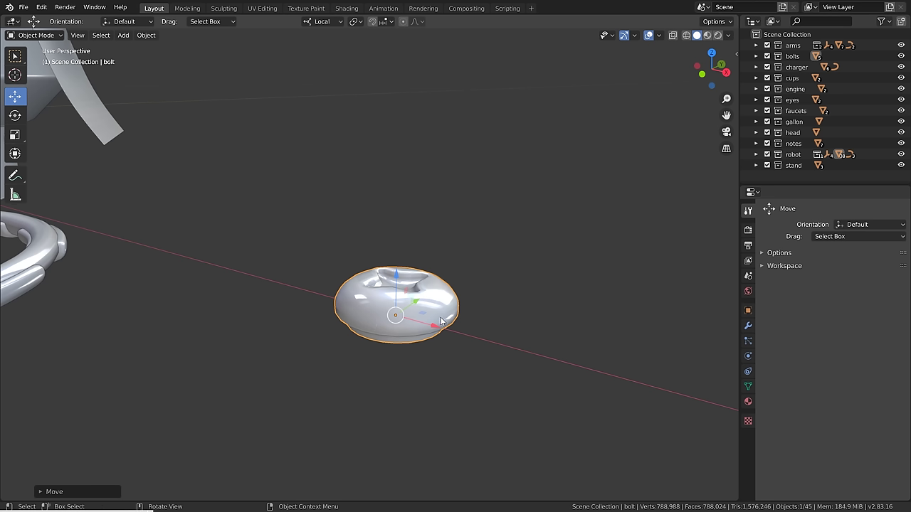
# View the Apply transform options for the bolt and examine its origin from the front.
pyautogui.hotkey('ctrl', 'a')
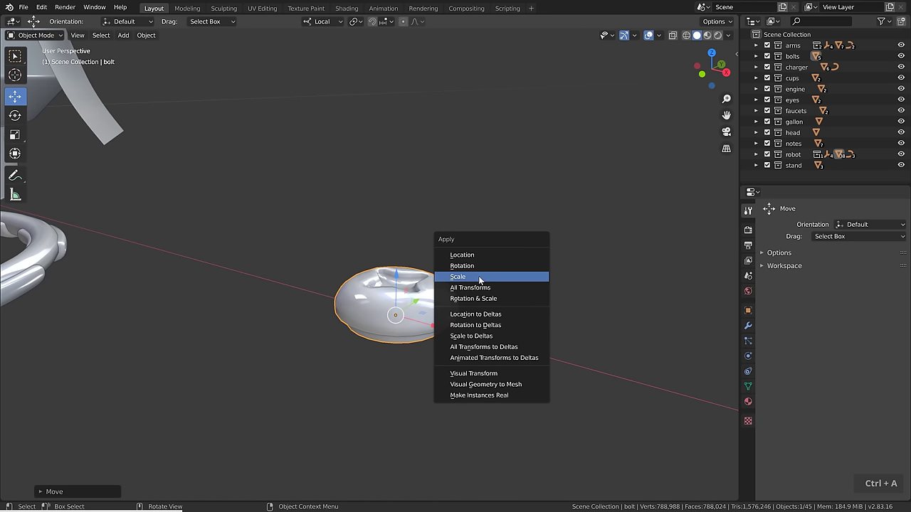
pyautogui.click(475, 266)
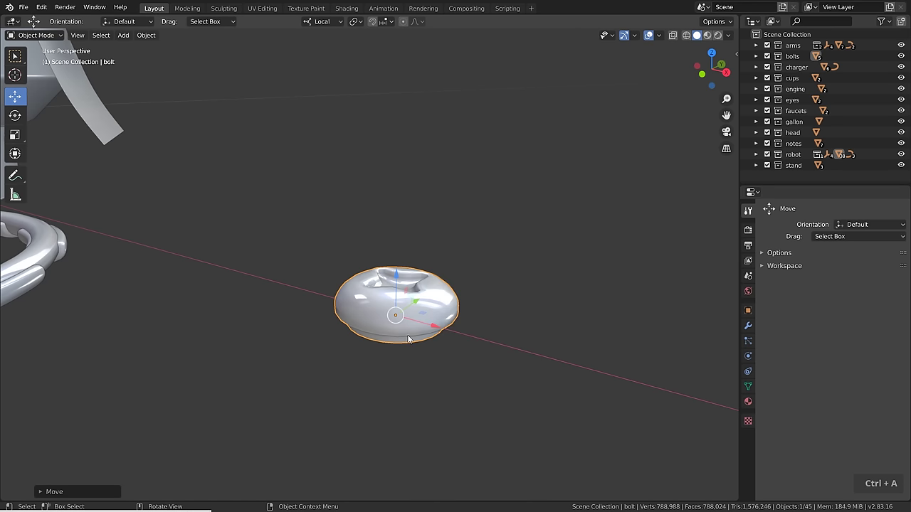
pyautogui.press('KP_1')
pyautogui.scroll(2, 398, 328)
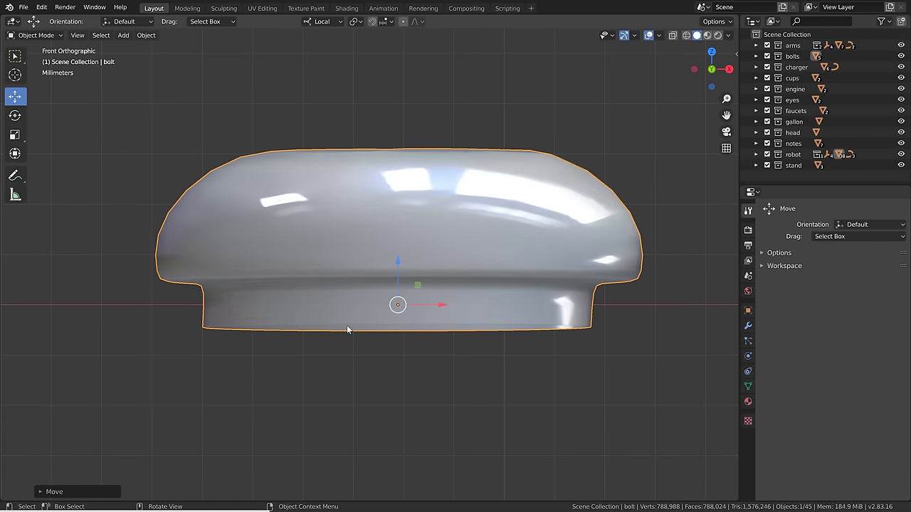
pyautogui.scroll(-2, 400, 312)
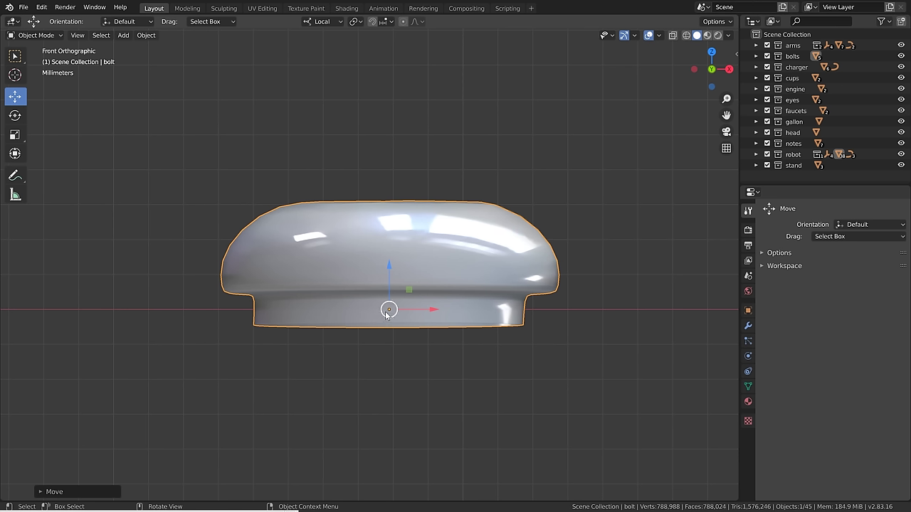
# Set the snapping target to Face and move the bolt onto the curved surface of the robot's body.
pyautogui.click(382, 21)
pyautogui.click(367, 87)
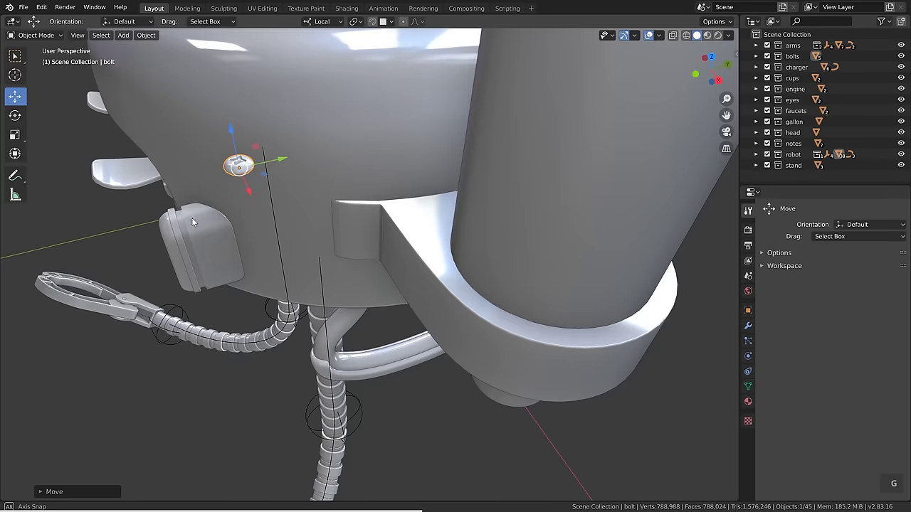
pyautogui.scroll(3, 222, 192)
pyautogui.moveTo(223, 192); pyautogui.dragTo(363, 234, button='middle')
pyautogui.press('g')
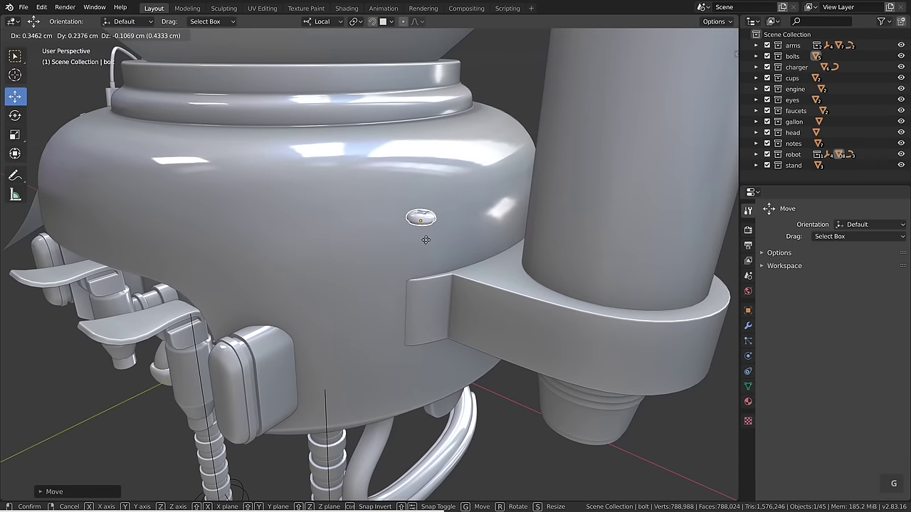
pyautogui.press('ctrl')
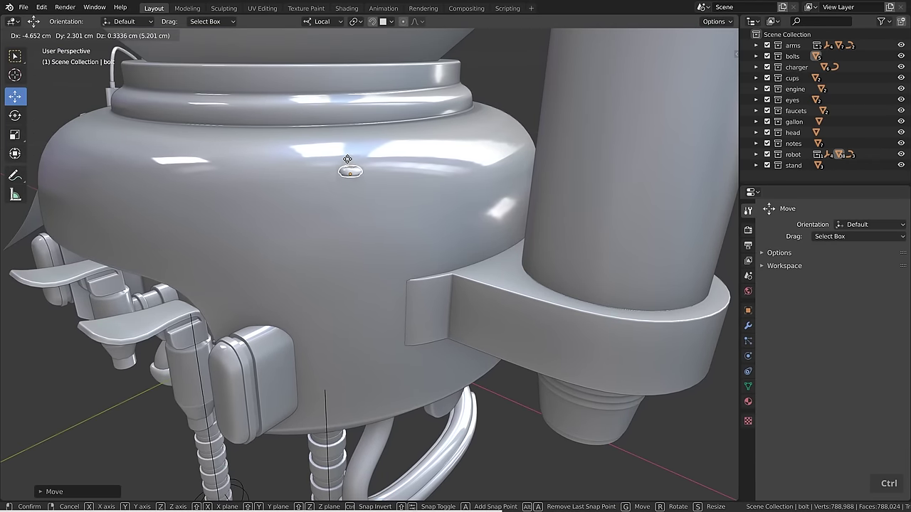
pyautogui.click(354, 199)
# Enable Align Rotation to Target for snapping and move the bolt along the body surface.
pyautogui.click(389, 21)
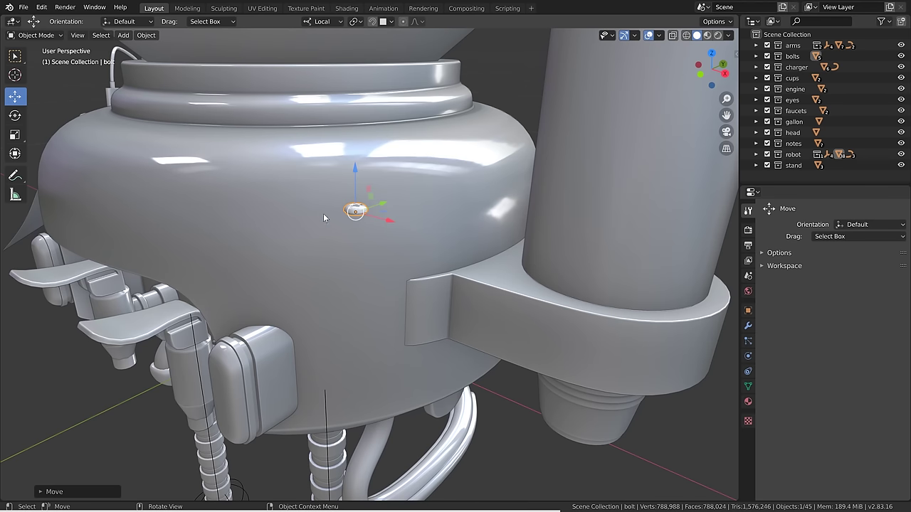
pyautogui.press('g')
pyautogui.press('ctrl')
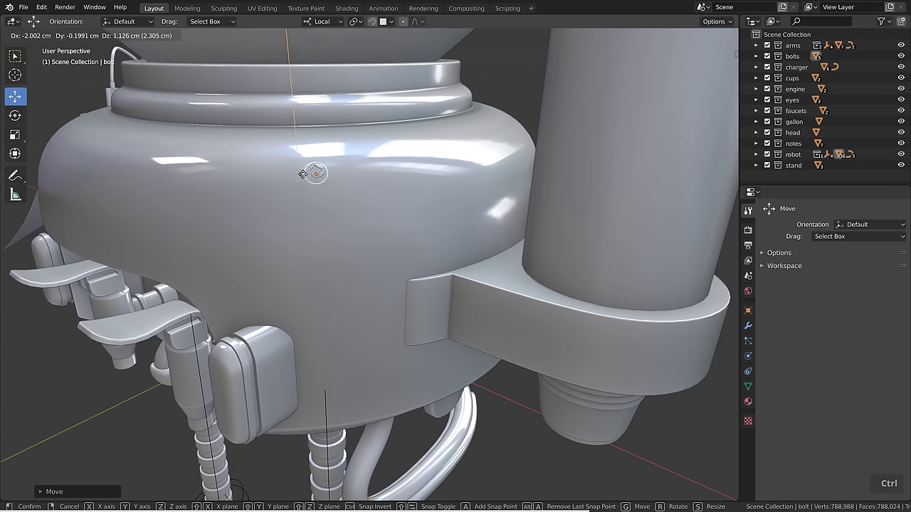
pyautogui.click(339, 209)
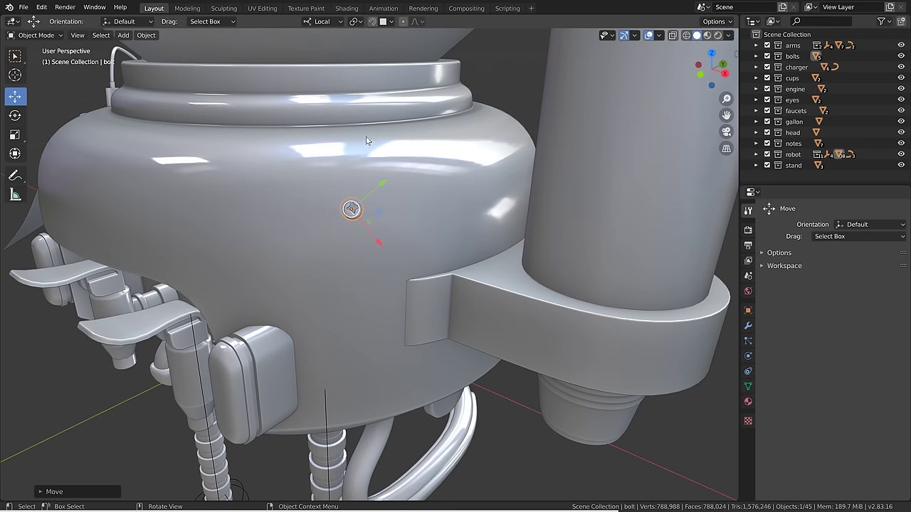
# Enable Project Individual Elements for snapping and snap the bolt onto the upper part of the tube bracket's tab.
pyautogui.click(389, 22)
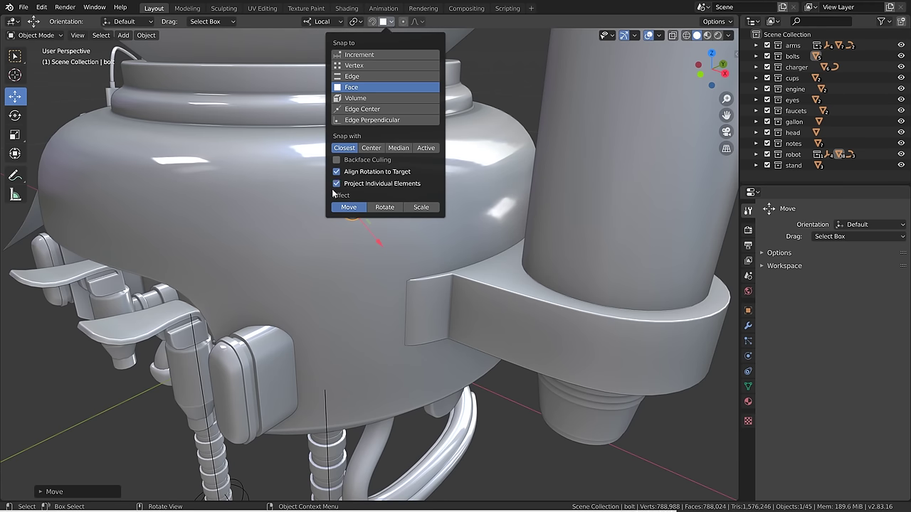
pyautogui.press('g')
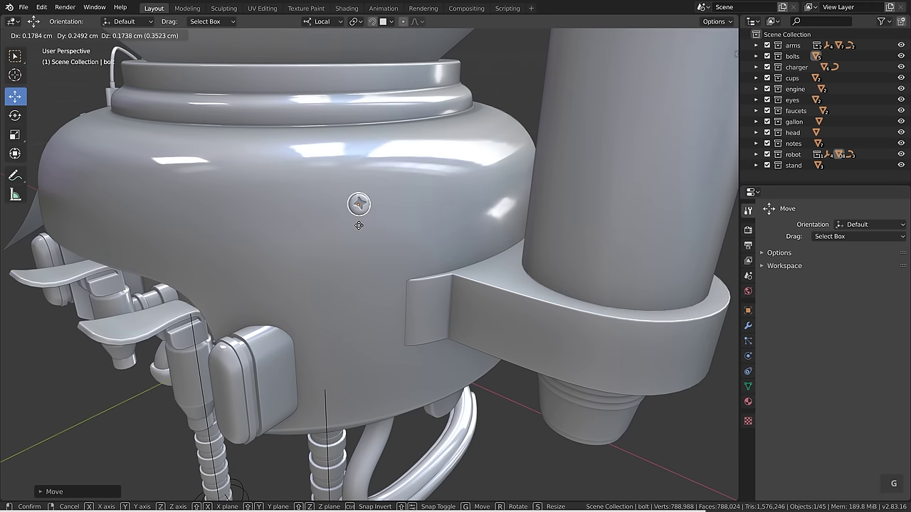
pyautogui.press('ctrl')
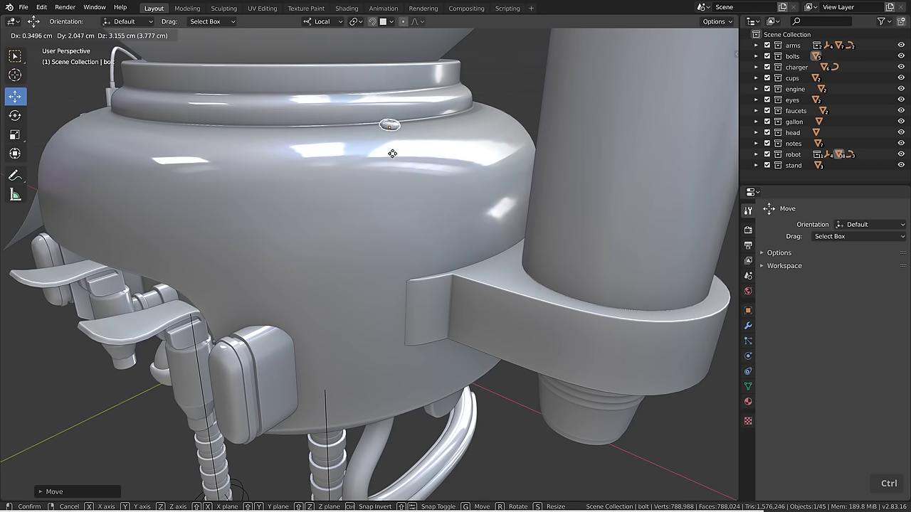
pyautogui.keyDown('ctrl'); pyautogui.click(427, 315); pyautogui.keyUp('ctrl')
pyautogui.keyDown('shift'); pyautogui.moveTo(427, 315); pyautogui.dragTo(396, 291, button='middle'); pyautogui.keyUp('shift')
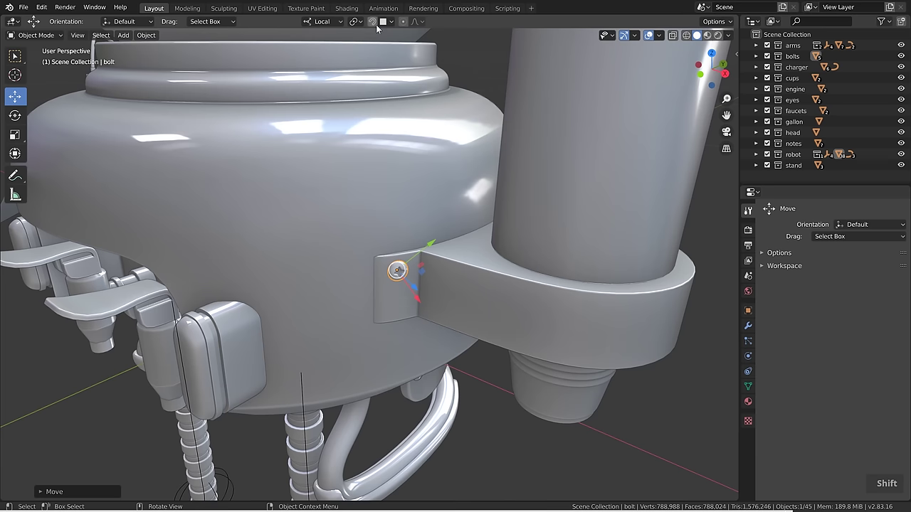
# Turn snapping on and place a duplicate of the bolt below the first one on the bracket tab.
pyautogui.scroll(5, 397, 299)
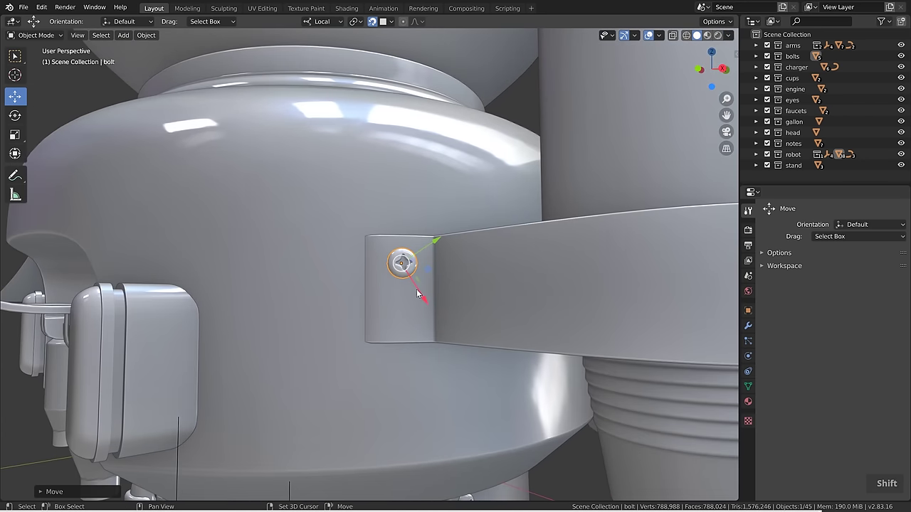
pyautogui.hotkey('shift', 'd')
pyautogui.click(416, 340)
pyautogui.scroll(-5, 416, 345)
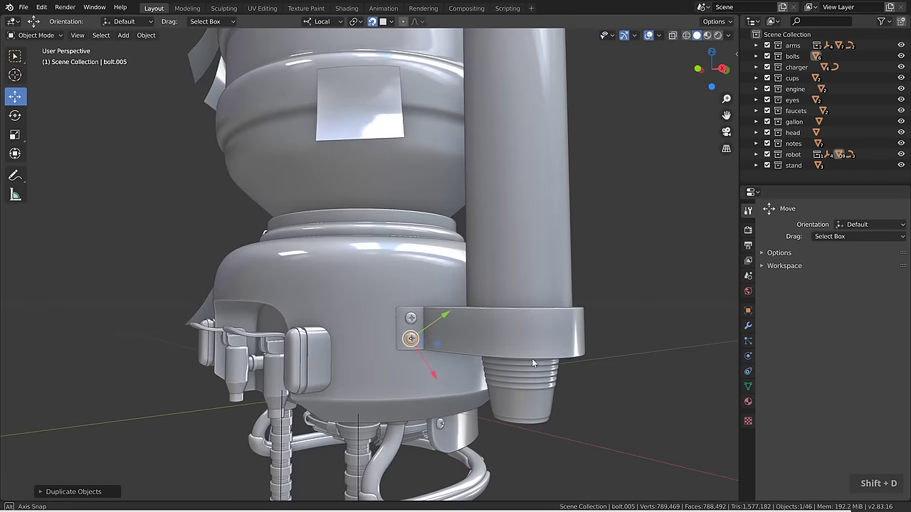
# Place two more bolt duplicates, one above the other, on the bracket tab at the other side of the tube.
pyautogui.moveTo(532, 358); pyautogui.dragTo(320, 313, button='middle')
pyautogui.hotkey('shift', 'd')
pyautogui.click(530, 297)
pyautogui.hotkey('shift', 'd')
pyautogui.click(531, 323)
# Place a row of bolt duplicates along the upper rim of the robot's body.
pyautogui.hotkey('shift', 'd')
pyautogui.click(520, 237)
pyautogui.hotkey('shift', 'd')
pyautogui.click(557, 236)
pyautogui.hotkey('shift', 'd')
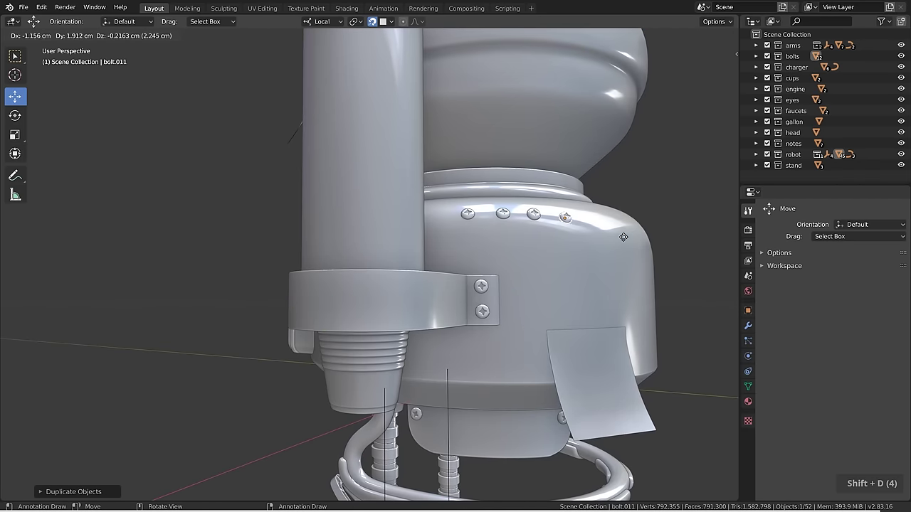
pyautogui.click(680, 239)
pyautogui.scroll(-5, 680, 240)
# Create a linked duplicate of the bolt and place it below the original on the bracket tab.
pyautogui.scroll(5, 520, 291)
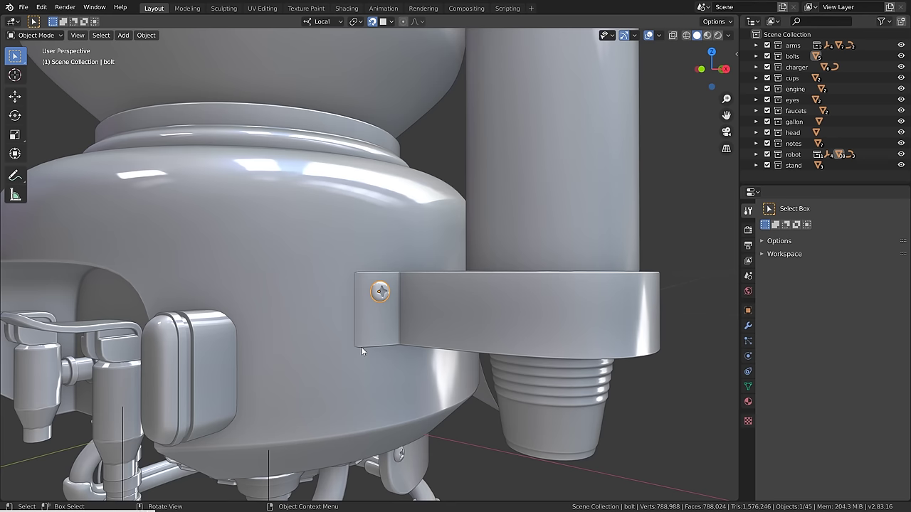
pyautogui.keyDown('shift'); pyautogui.moveTo(391, 311); pyautogui.dragTo(404, 283, button='middle'); pyautogui.keyUp('shift')
pyautogui.hotkey('alt', 'd')
pyautogui.hotkey('alt', 'd')
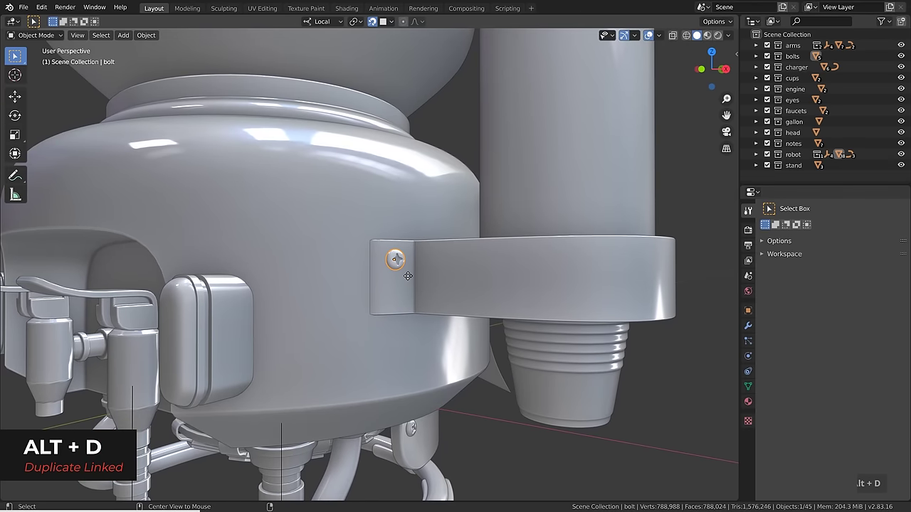
pyautogui.click(408, 313)
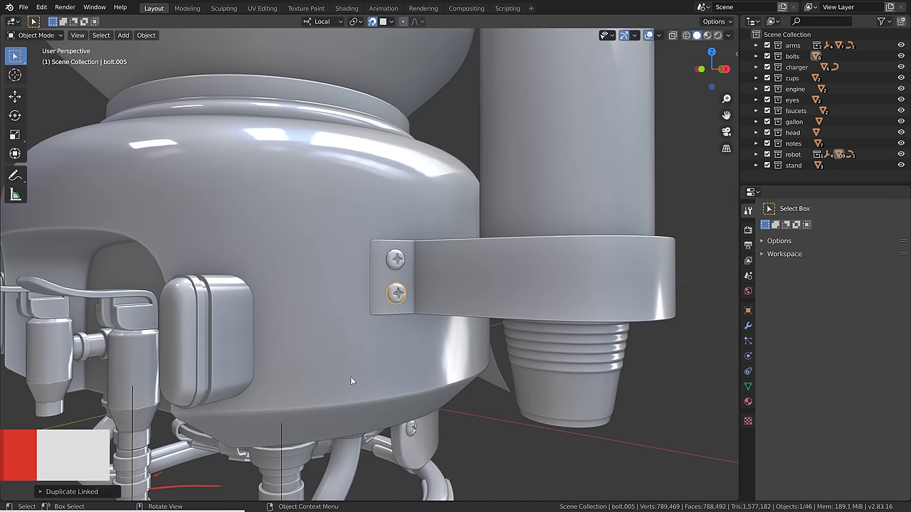
# Enter Edit Mode on the lower bolt, select one face of its head, and reveal the bolt in the Outliner.
pyautogui.scroll(5, 396, 290)
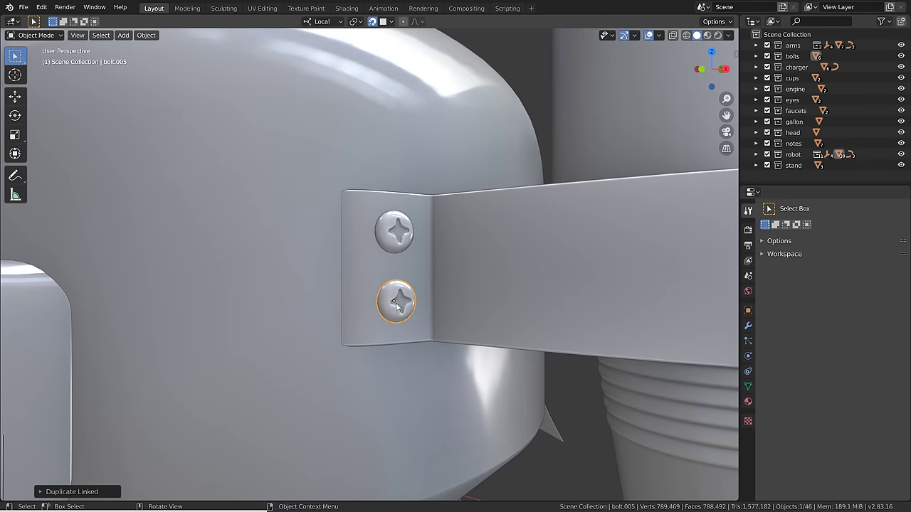
pyautogui.click(36, 36)
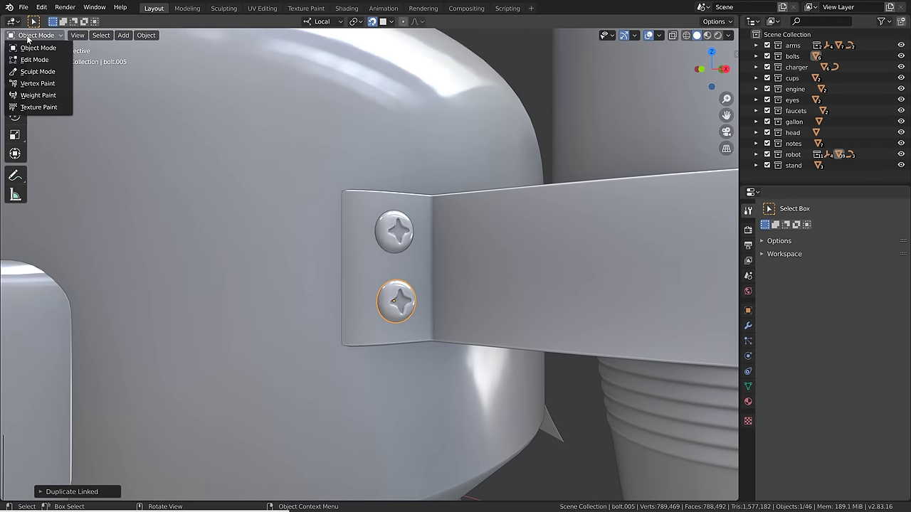
pyautogui.click(34, 60)
pyautogui.scroll(4, 417, 225)
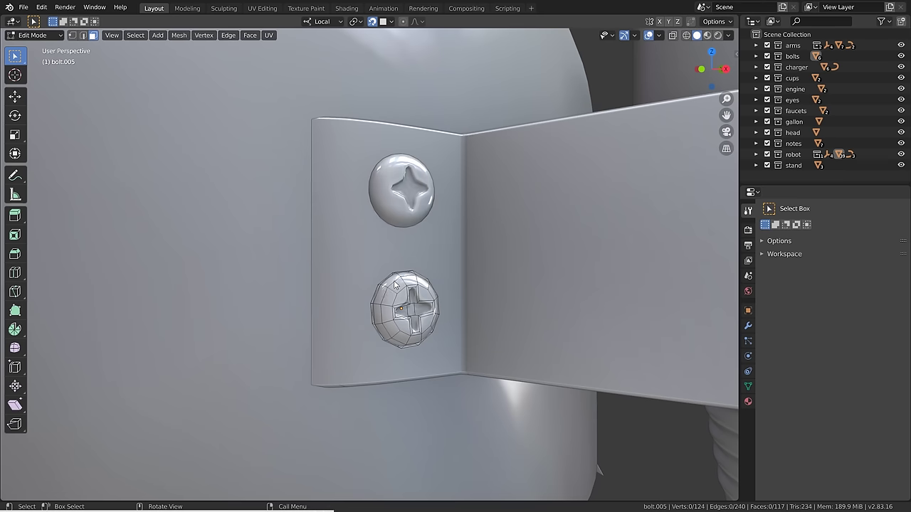
pyautogui.click(394, 285)
pyautogui.moveTo(394, 285); pyautogui.dragTo(403, 273, button='middle')
pyautogui.press('KP_Decimal')
pyautogui.scroll(-1, 818, 130)
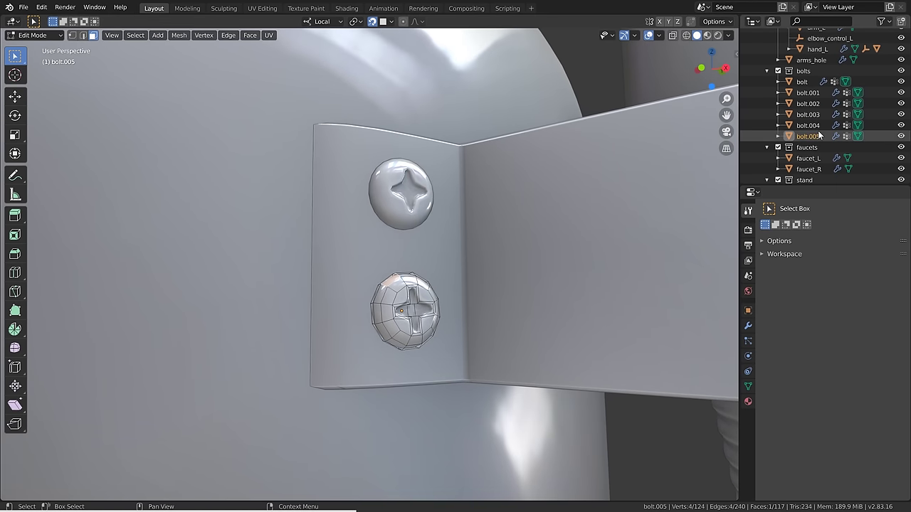
# Return to Object Mode, select the upper bolt, and compare the mesh data of bolt and bolt.005 in the Outliner.
pyautogui.press('Tab')
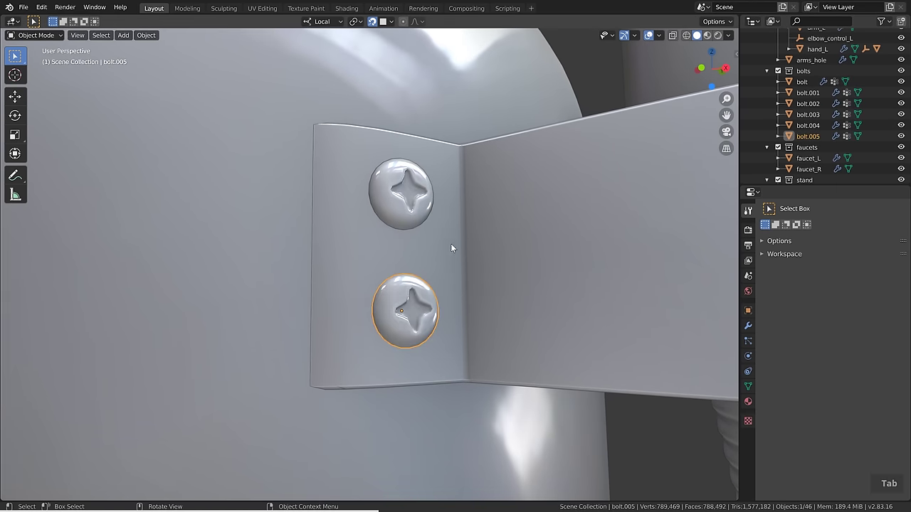
pyautogui.click(414, 210)
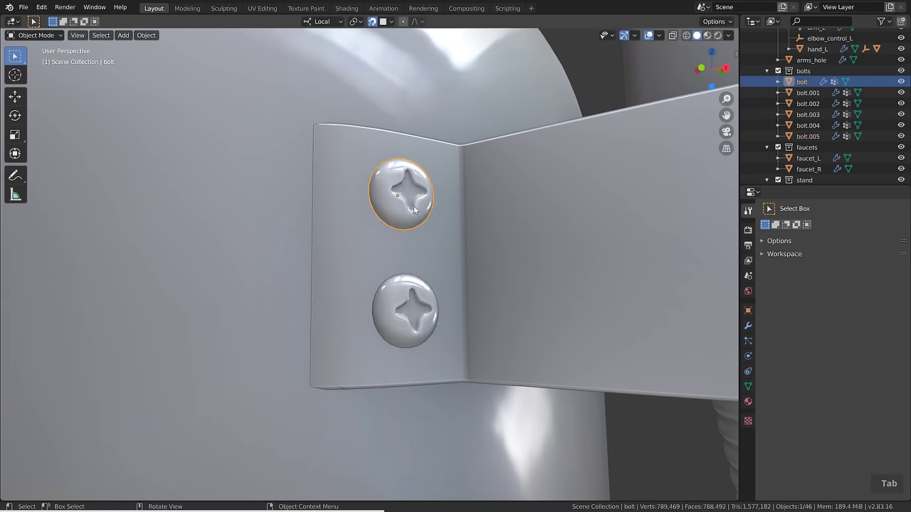
pyautogui.click(778, 82)
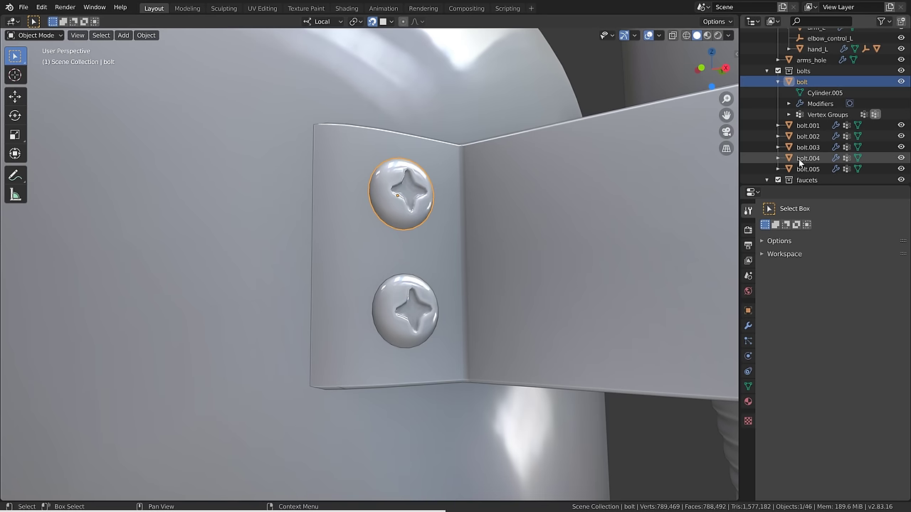
pyautogui.click(778, 168)
pyautogui.scroll(-2, 778, 166)
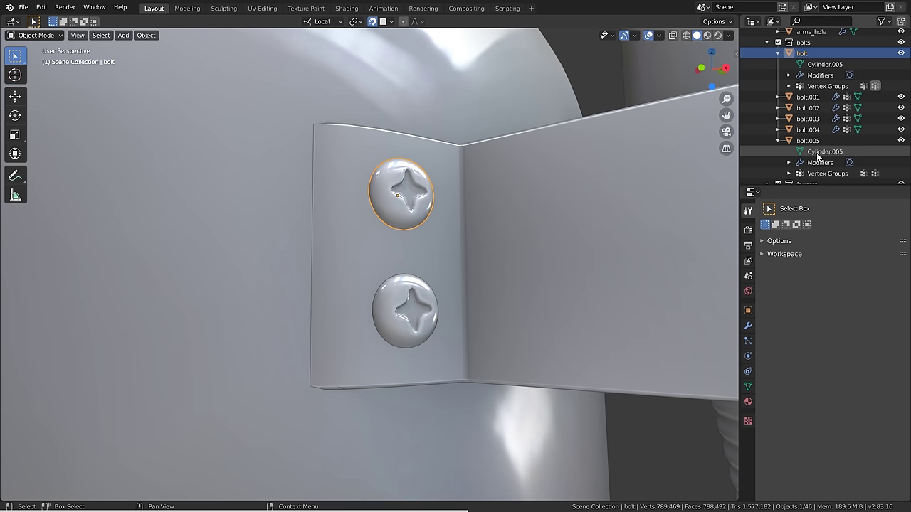
pyautogui.click(818, 152)
# Try pulling a face of the upper bolt's mesh outward in Edit Mode to test the shared mesh data.
pyautogui.press('g')
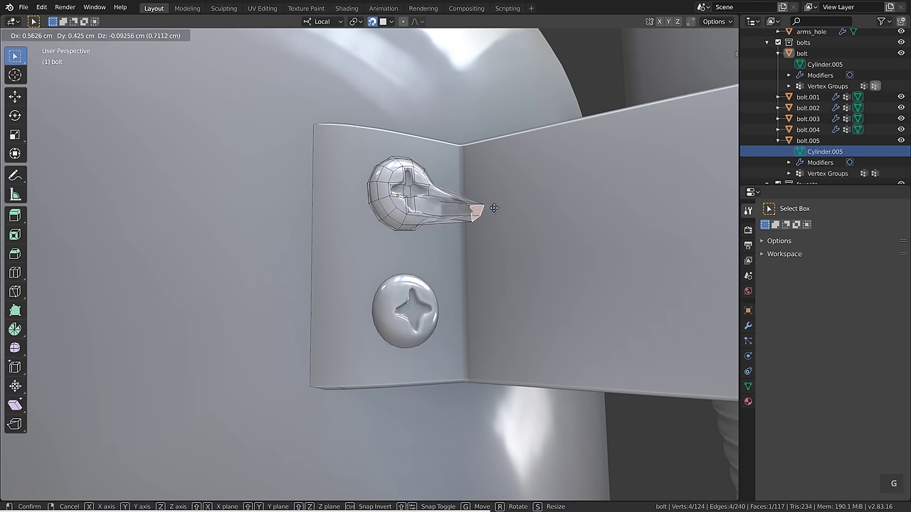
pyautogui.click(538, 216)
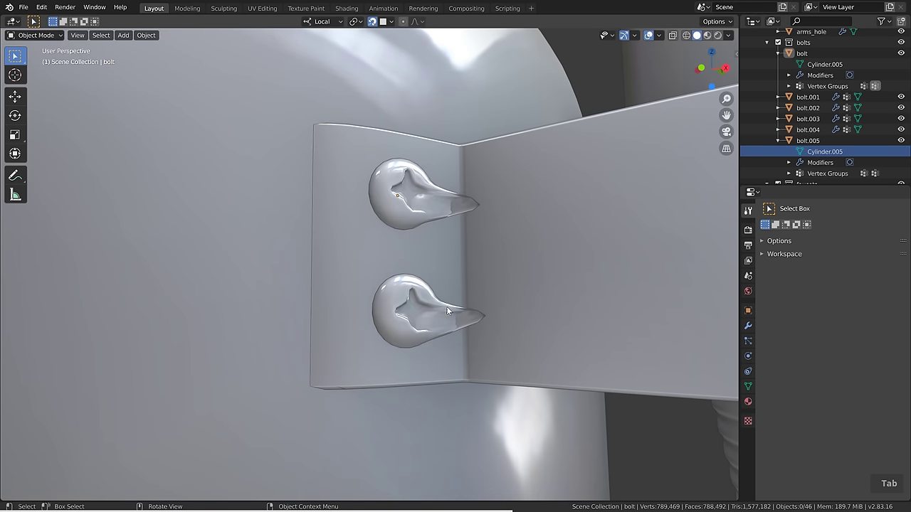
# Turn off the viewport display of the upper bolt's Subdivision modifier and check the lower bolt's modifier.
pyautogui.click(396, 222)
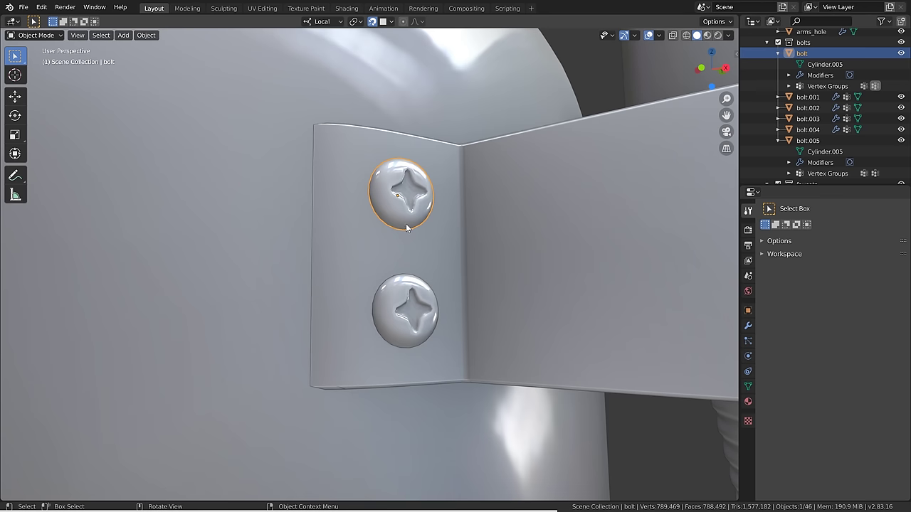
pyautogui.click(748, 325)
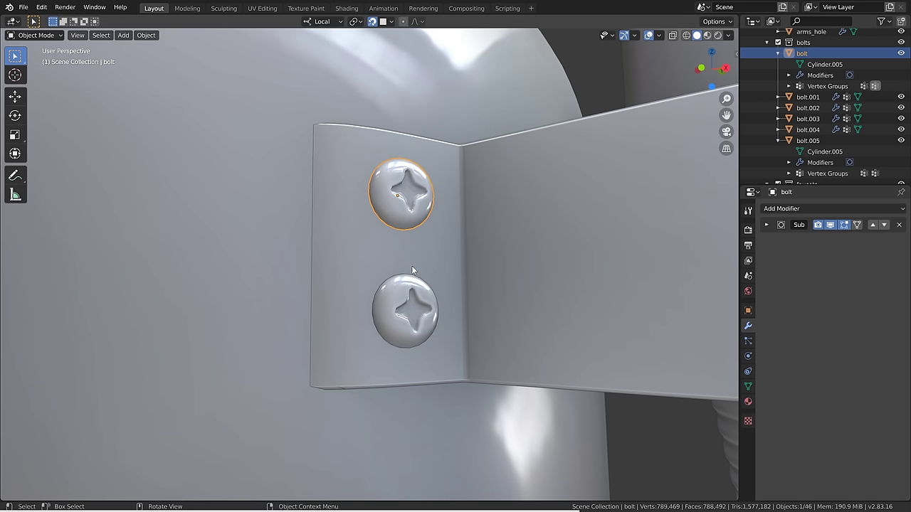
pyautogui.click(829, 224)
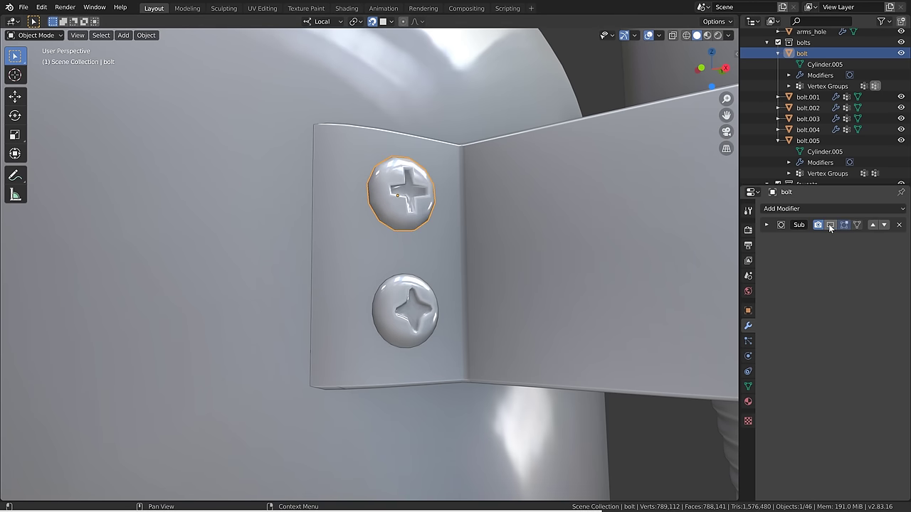
pyautogui.click(389, 305)
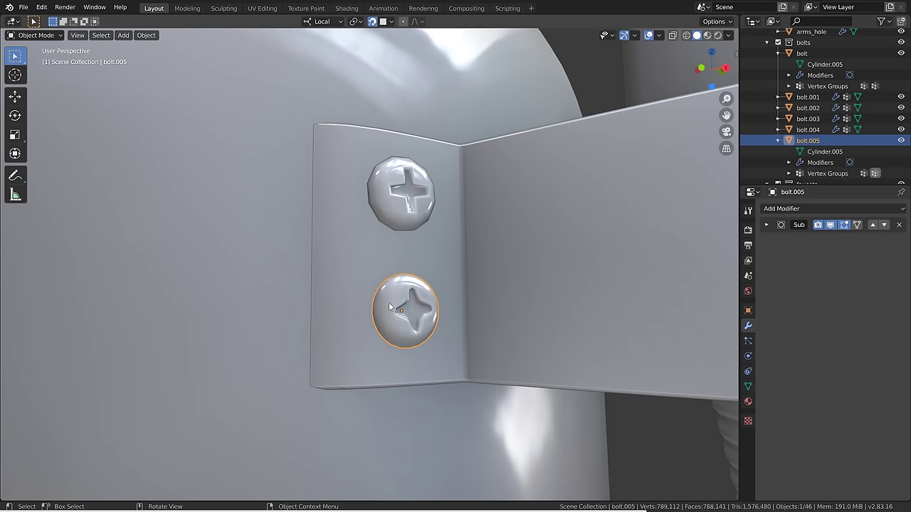
# Turn off the viewport display of the lower bolt's Subdivision modifier and test moving the upper bolt's selected face in Edit Mode.
pyautogui.click(828, 225)
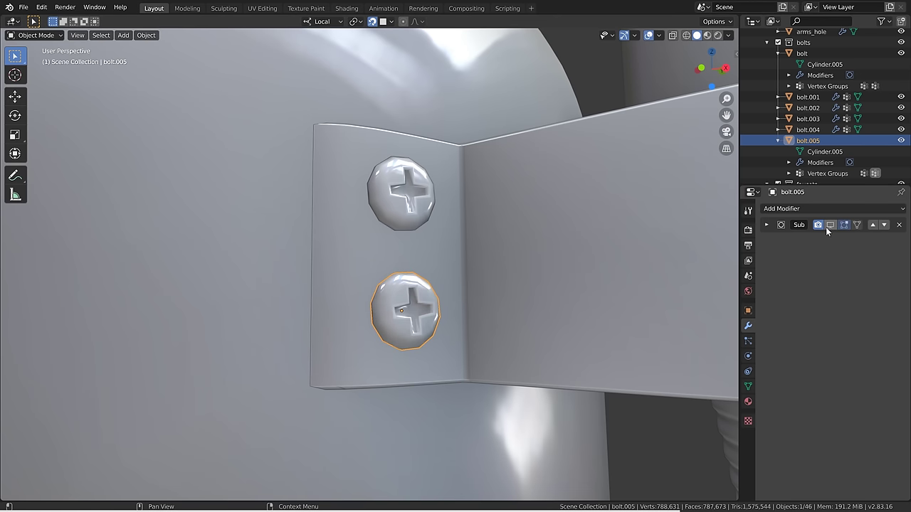
pyautogui.click(422, 216)
pyautogui.press('Tab')
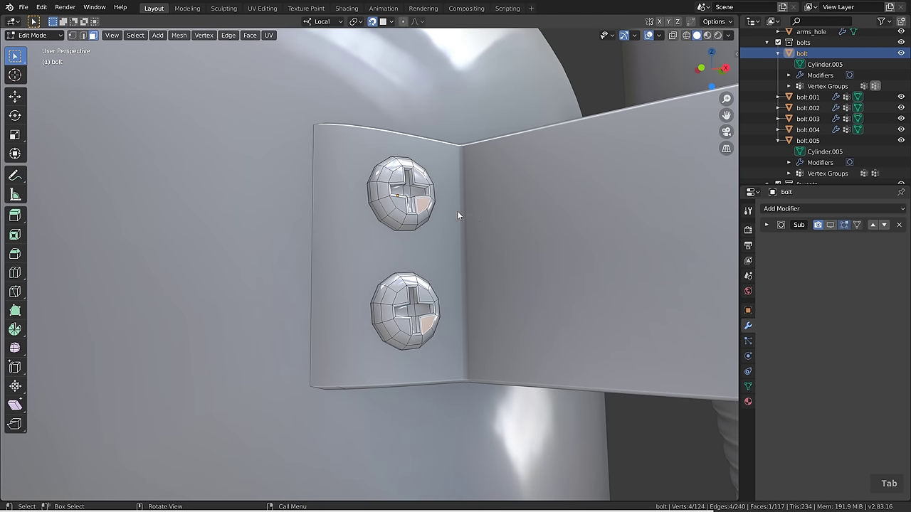
pyautogui.press('g')
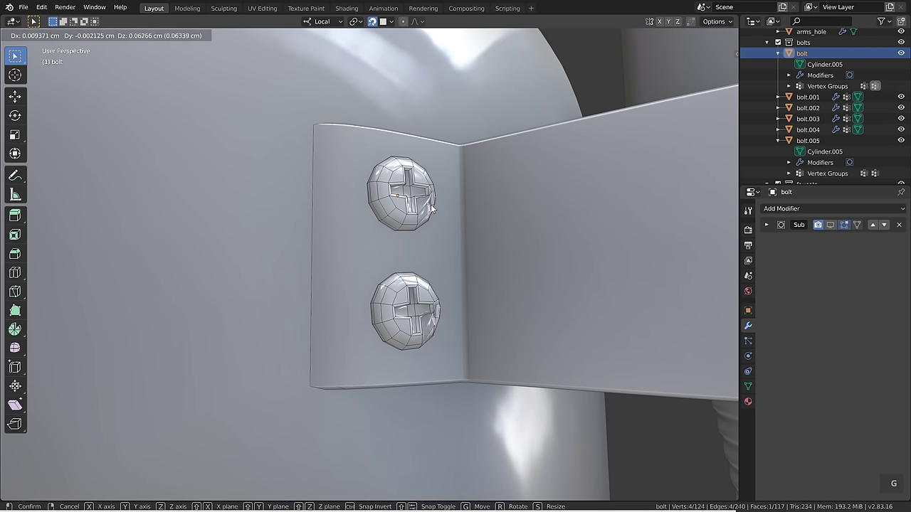
pyautogui.rightClick(430, 204)
pyautogui.press('g')
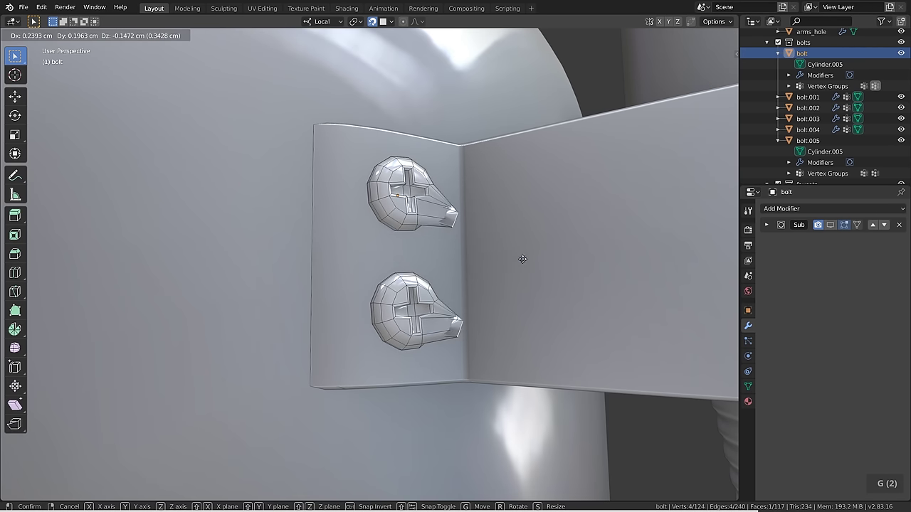
pyautogui.press('Escape')
pyautogui.press('Tab')
# Place two linked duplicates of the bolt on the bracket plate at the clamp's other end.
pyautogui.hotkey('alt', 'd')
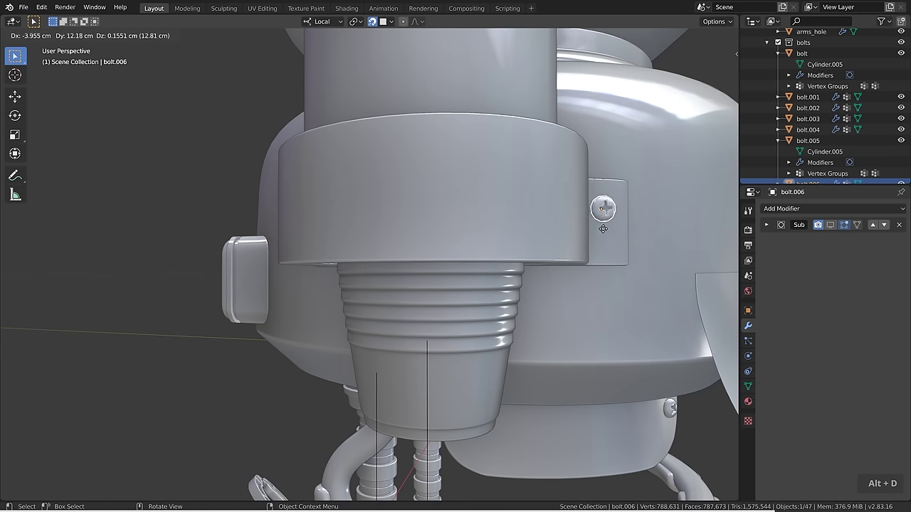
pyautogui.click(607, 217)
pyautogui.hotkey('alt', 'd')
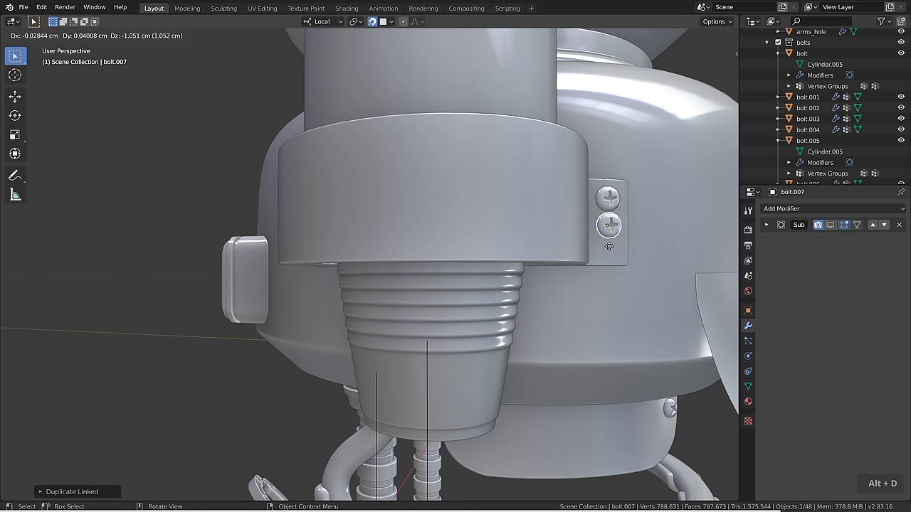
pyautogui.click(610, 261)
# Try moving the selected face of the lower new linked bolt in Edit Mode to test the shared mesh data.
pyautogui.press('Tab')
pyautogui.scroll(-1, 598, 261)
pyautogui.moveTo(597, 259)
pyautogui.mouseDown(button='middle')
pyautogui.moveTo(593, 273)
pyautogui.moveTo(620, 254)
pyautogui.moveTo(613, 262)
pyautogui.mouseUp(button='middle')
pyautogui.press('g')
pyautogui.click(640, 256)
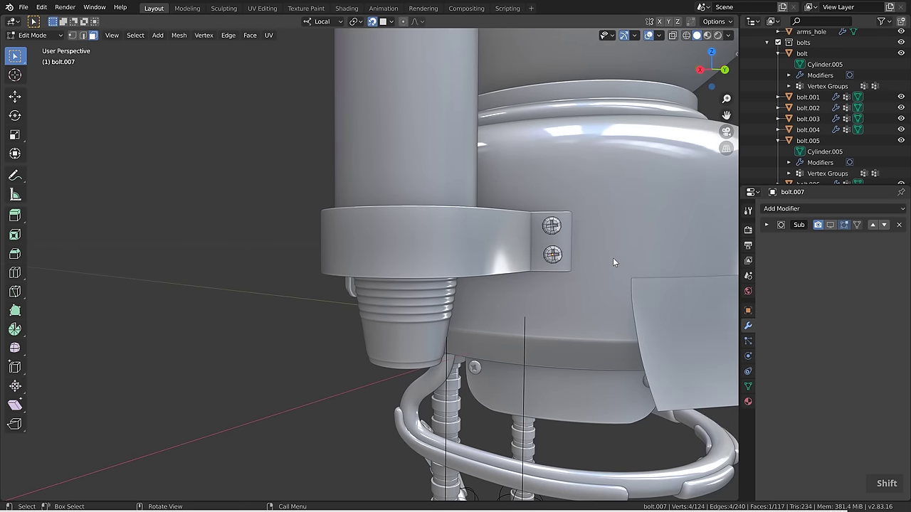
pyautogui.scroll(6, 613, 262)
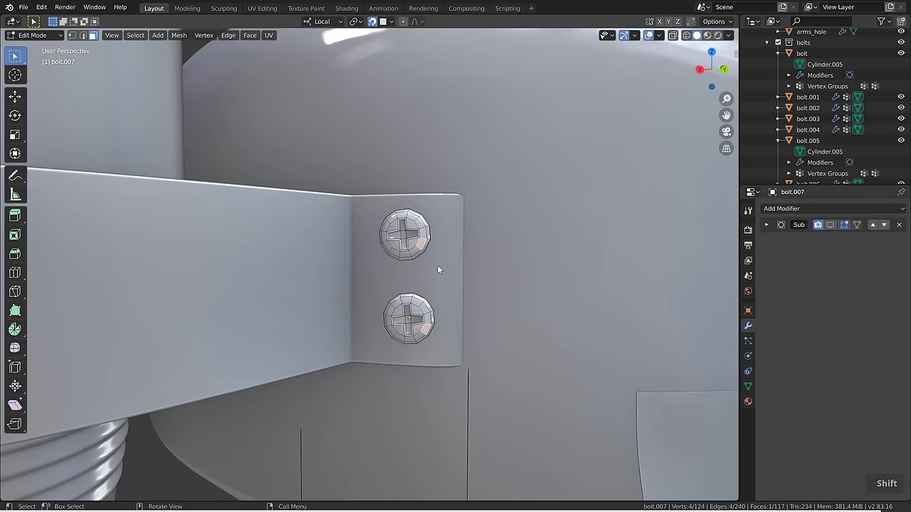
pyautogui.press('g')
pyautogui.click(417, 261)
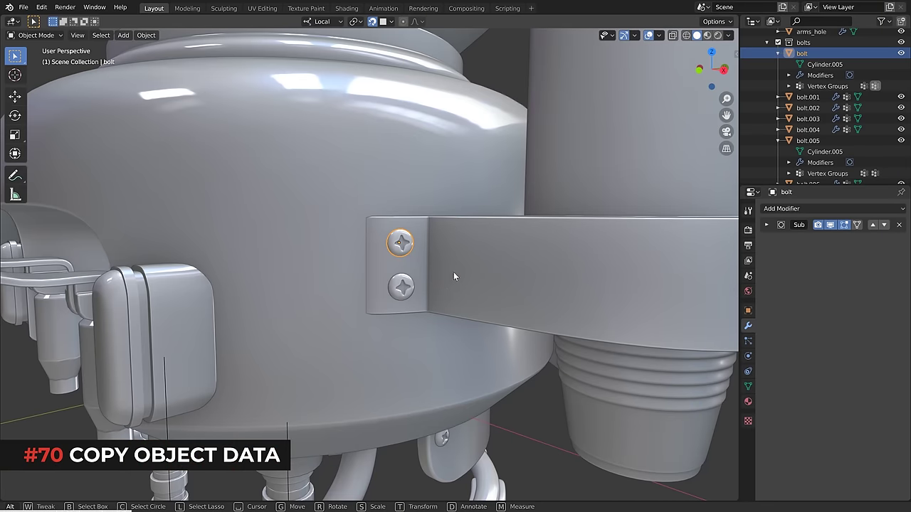
# Place three independent, unlinked duplicates of the bolt on the robot's head beside the clamp bracket.
pyautogui.hotkey('shift', 'd')
pyautogui.click(323, 222)
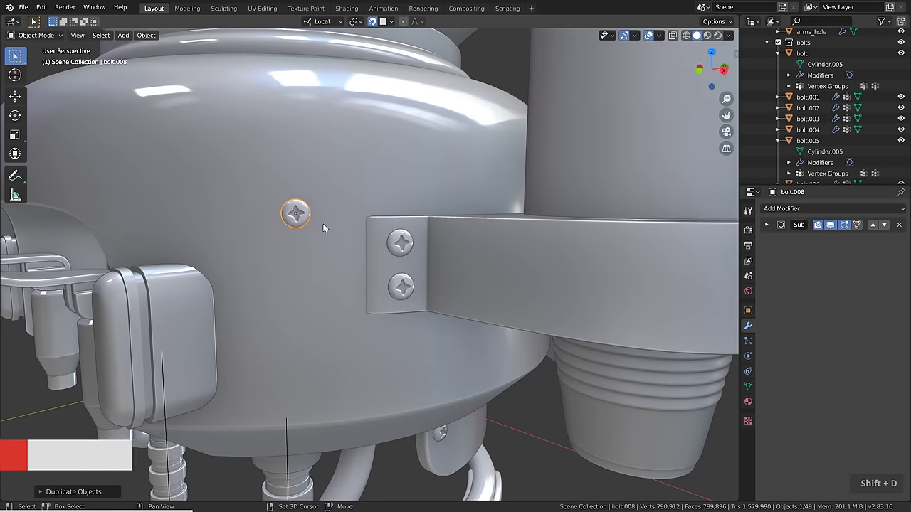
pyautogui.hotkey('shift', 'd')
pyautogui.click(351, 165)
pyautogui.hotkey('shift', 'd')
pyautogui.click(264, 143)
pyautogui.keyDown('shift'); pyautogui.moveTo(293, 230); pyautogui.dragTo(316, 232, button='middle'); pyautogui.keyUp('shift')
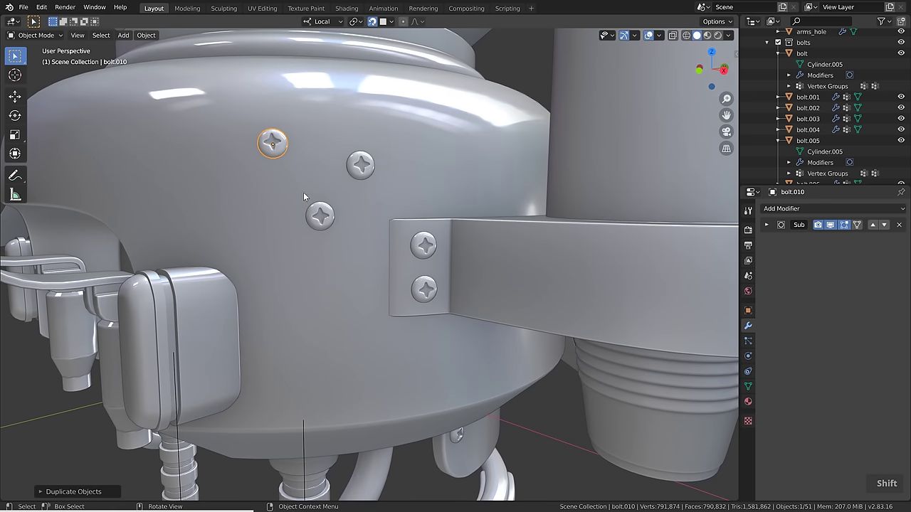
# Pull the selected face of the uppermost unlinked bolt far outward in Edit Mode, and return to Object Mode.
pyautogui.press('Tab')
pyautogui.press('g')
pyautogui.click(412, 178)
pyautogui.press('Tab')
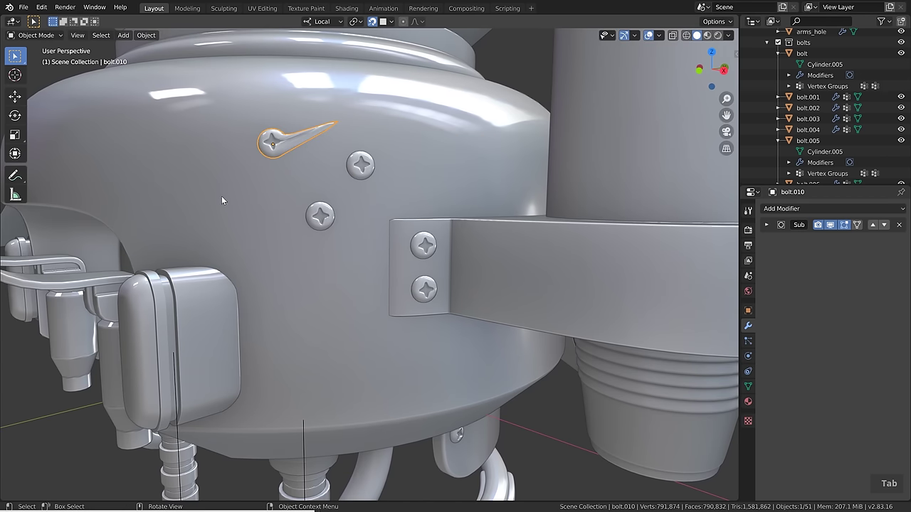
# Select the three unlinked bolts with the bracket's upper bolt active, and link their Object Data to it.
pyautogui.keyDown('shift'); pyautogui.click(360, 165); pyautogui.keyUp('shift')
pyautogui.keyDown('shift'); pyautogui.click(320, 216); pyautogui.keyUp('shift')
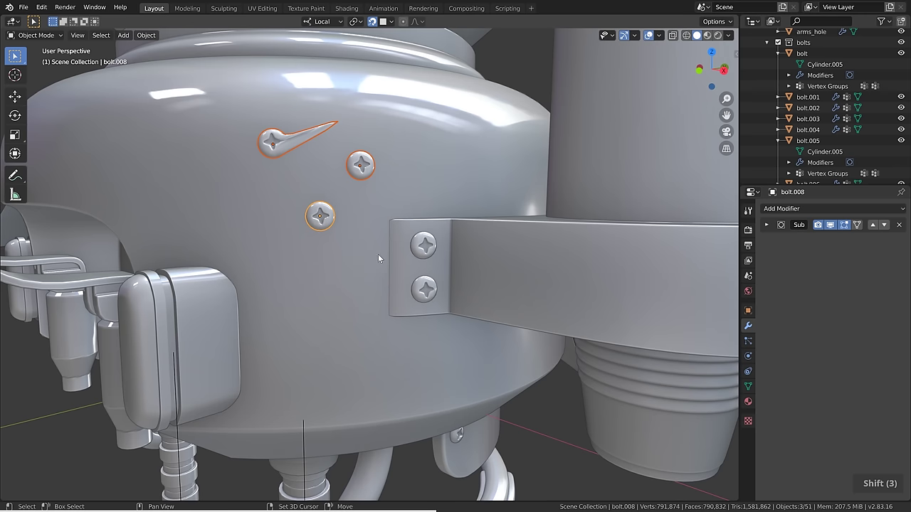
pyautogui.keyDown('shift'); pyautogui.click(425, 250); pyautogui.keyUp('shift')
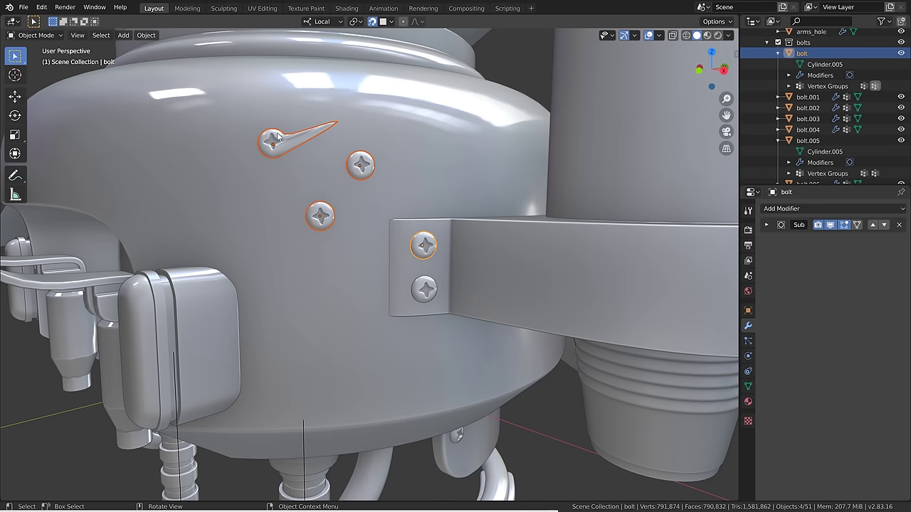
pyautogui.hotkey('ctrl', 'l')
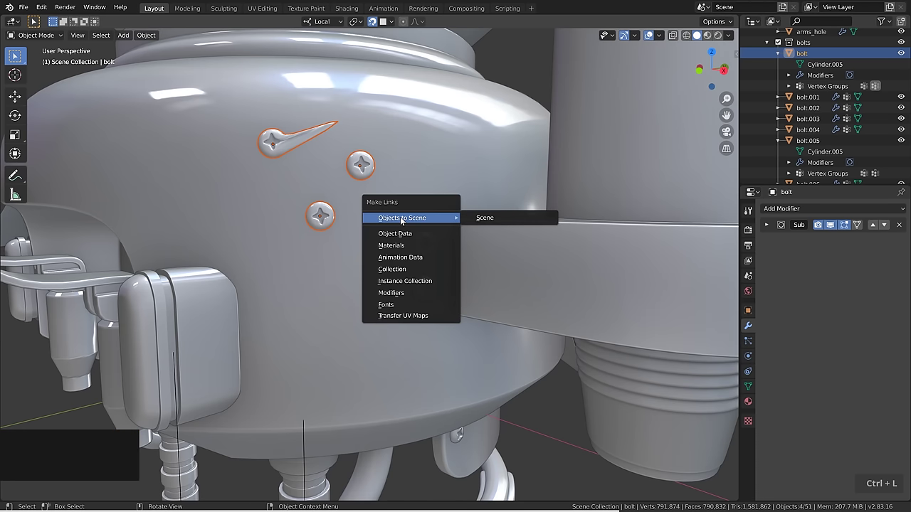
pyautogui.click(395, 235)
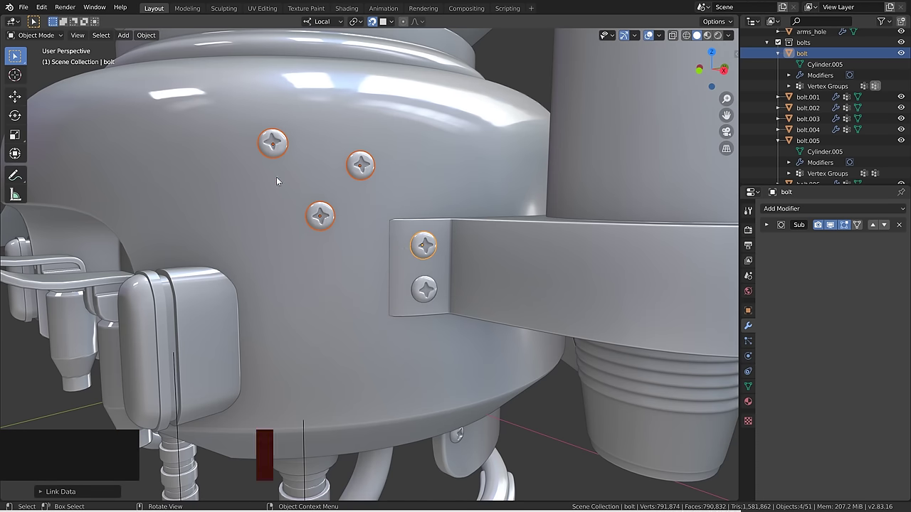
# Select one of the relinked bolts and enter and leave Edit Mode to check its shared mesh data.
pyautogui.click(361, 165)
pyautogui.press('Tab')
pyautogui.press('Tab')
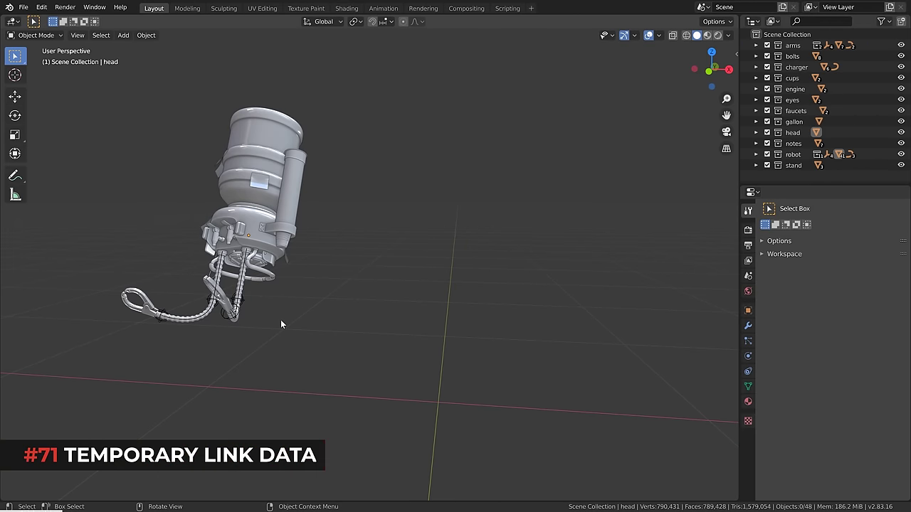
# Select the robot's head object and try moving it away from the body.
pyautogui.click(245, 217)
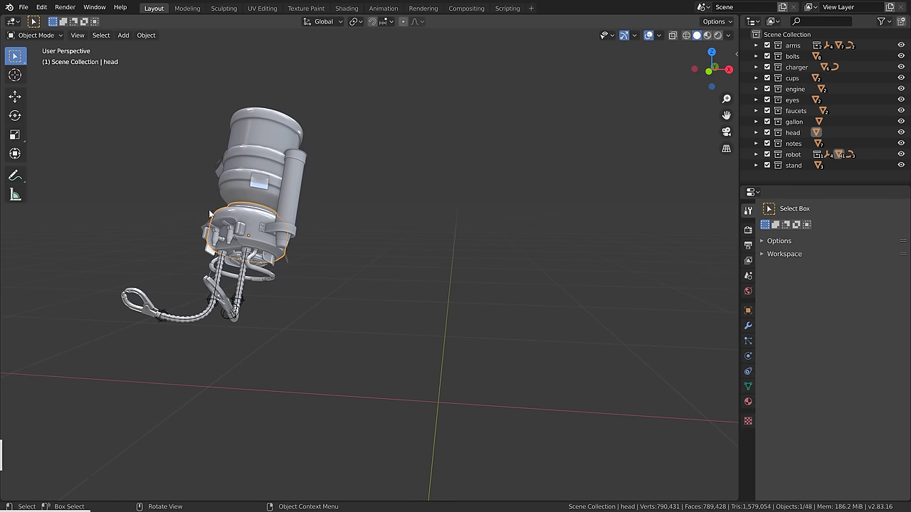
pyautogui.scroll(3, 213, 217)
pyautogui.scroll(4, 213, 216)
pyautogui.moveTo(213, 216); pyautogui.dragTo(372, 298, button='middle')
pyautogui.scroll(-3, 373, 299)
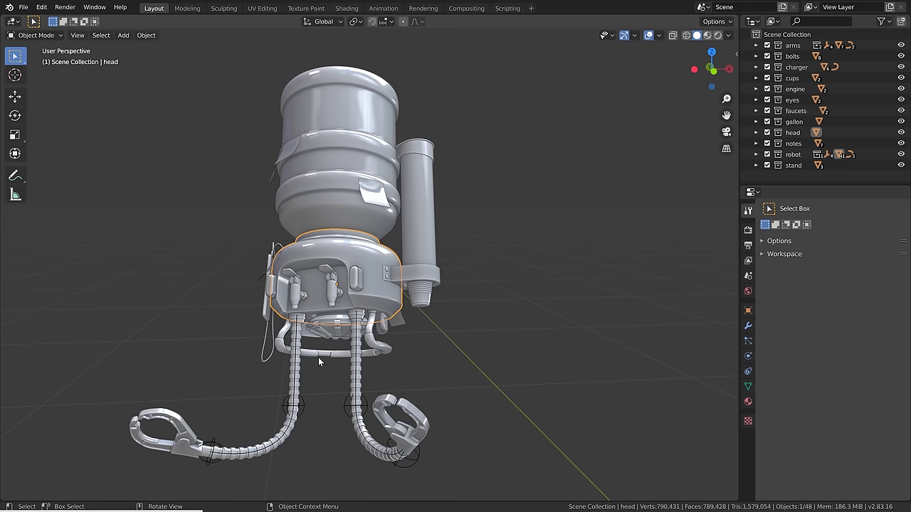
pyautogui.keyDown('shift'); pyautogui.moveTo(430, 346); pyautogui.dragTo(297, 273, button='middle'); pyautogui.keyUp('shift')
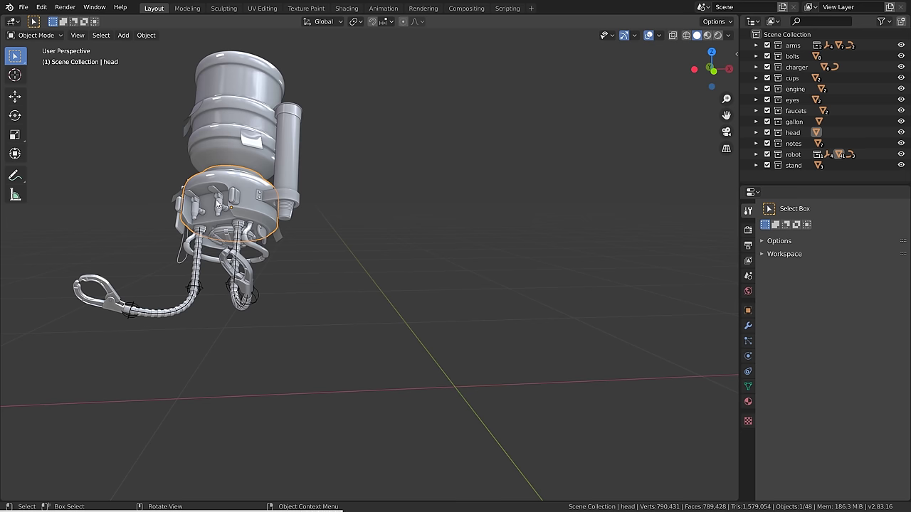
pyautogui.press('g')
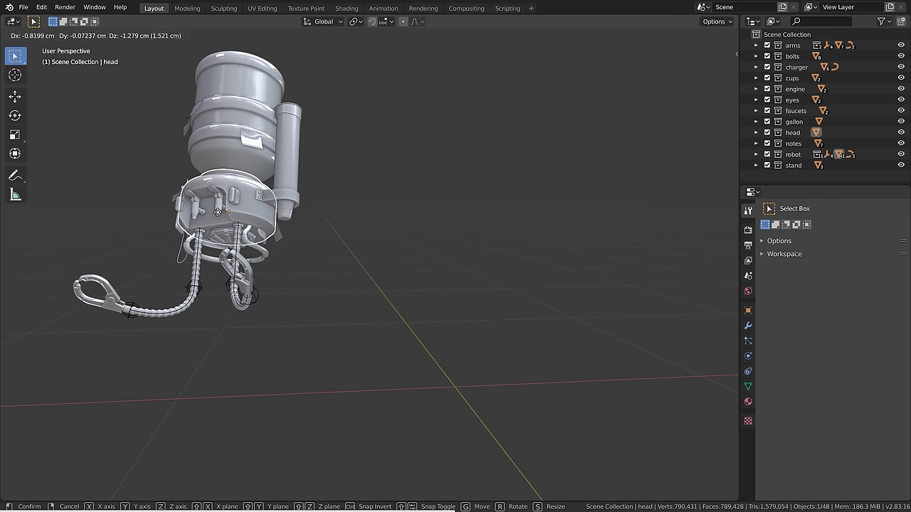
pyautogui.rightClick(213, 211)
pyautogui.keyDown('shift'); pyautogui.moveTo(407, 289); pyautogui.dragTo(394, 293, button='middle'); pyautogui.keyUp('shift')
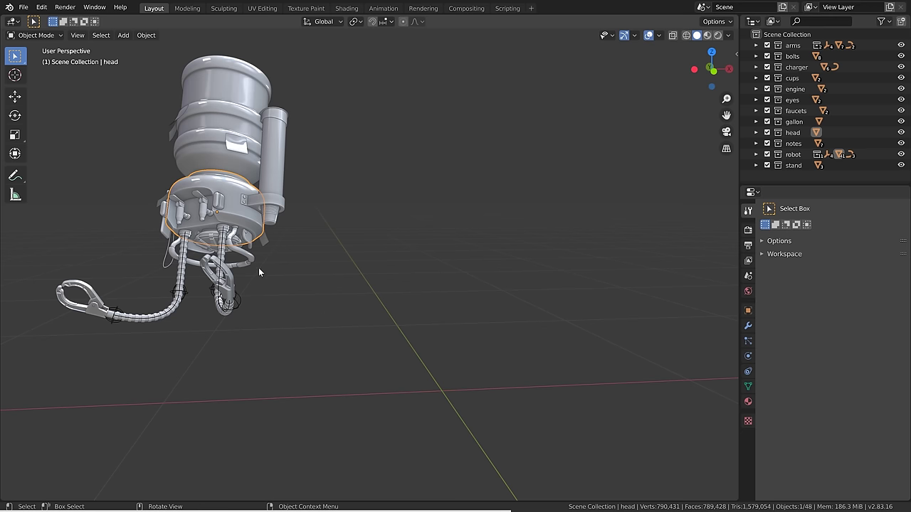
# Make a linked duplicate of the robot's head and clear its rotation and location.
pyautogui.hotkey('alt', 'd')
pyautogui.click(430, 261)
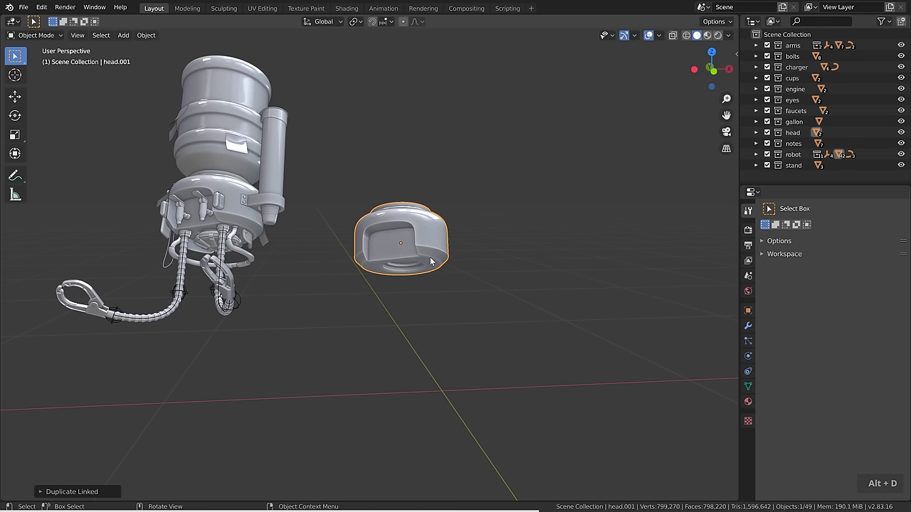
pyautogui.hotkey('alt', 'r')
pyautogui.hotkey('alt', 'g')
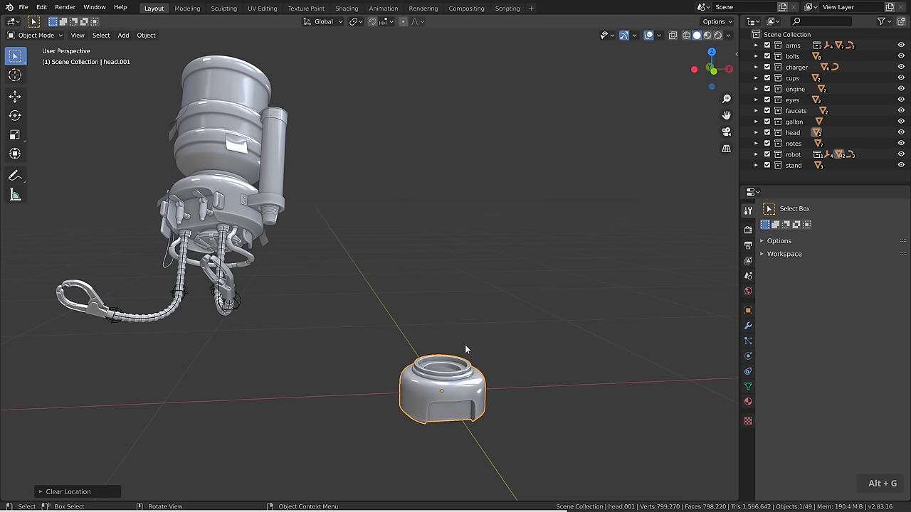
# Inset the four middle faces of the recessed front panel on the duplicate head in Edit Mode.
pyautogui.press('KP_Decimal')
pyautogui.scroll(3, 463, 412)
pyautogui.moveTo(463, 412); pyautogui.dragTo(447, 388, button='middle')
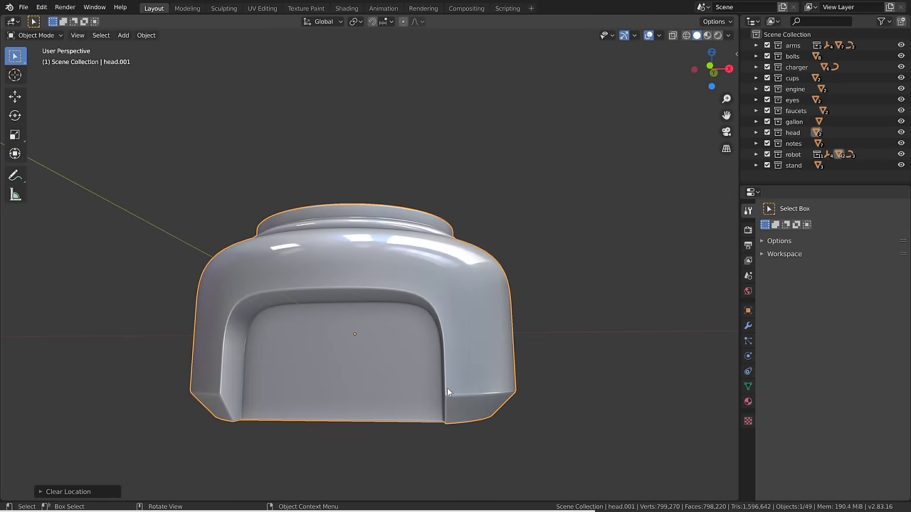
pyautogui.press('Tab')
pyautogui.press('c')
pyautogui.press('3')
pyautogui.moveTo(345, 378)
pyautogui.mouseDown()
pyautogui.moveTo(333, 364)
pyautogui.moveTo(363, 353)
pyautogui.mouseUp()
pyautogui.rightClick(398, 399)
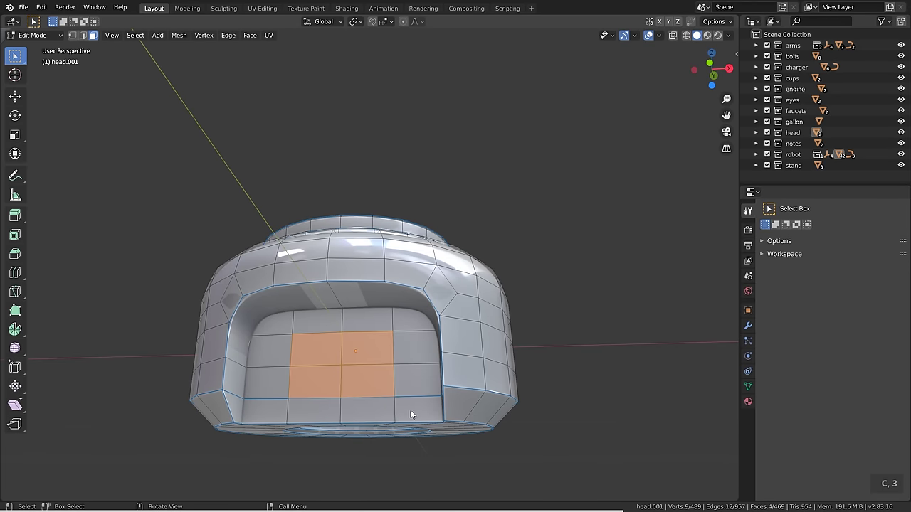
pyautogui.press('i')
pyautogui.click(419, 411)
# Scale the inset panel faces along the X axis and extrude them outward as a nose-like block.
pyautogui.press('s')
pyautogui.press('x')
pyautogui.press('y')
pyautogui.press('x')
pyautogui.click(373, 386)
pyautogui.press('e')
pyautogui.moveTo(398, 400); pyautogui.dragTo(296, 368, button='middle')
pyautogui.click(331, 403)
# Inset and extrude the four faces along the recess's lower edge, and return to Object Mode.
pyautogui.click(340, 374)
pyautogui.keyDown('shift'); pyautogui.click(367, 374); pyautogui.keyUp('shift')
pyautogui.press('i')
pyautogui.click(509, 471)
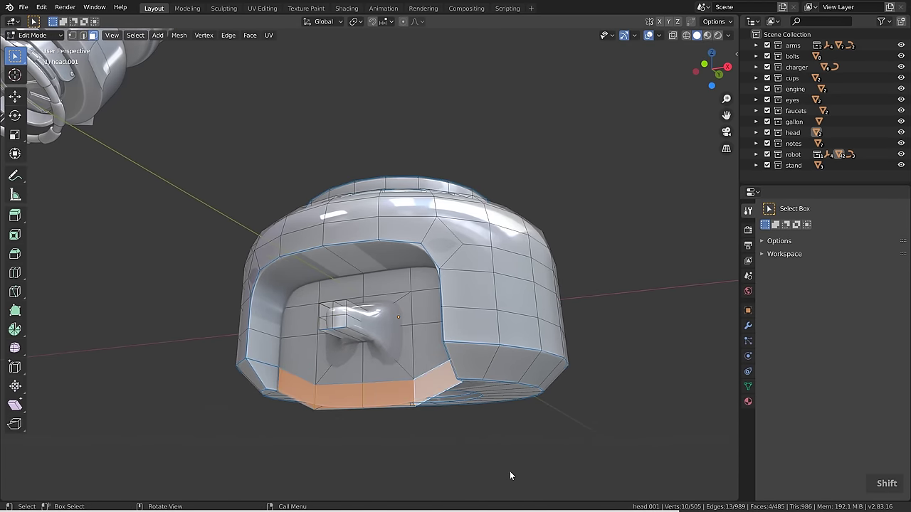
pyautogui.press('e')
pyautogui.click(516, 478)
pyautogui.press('Tab')
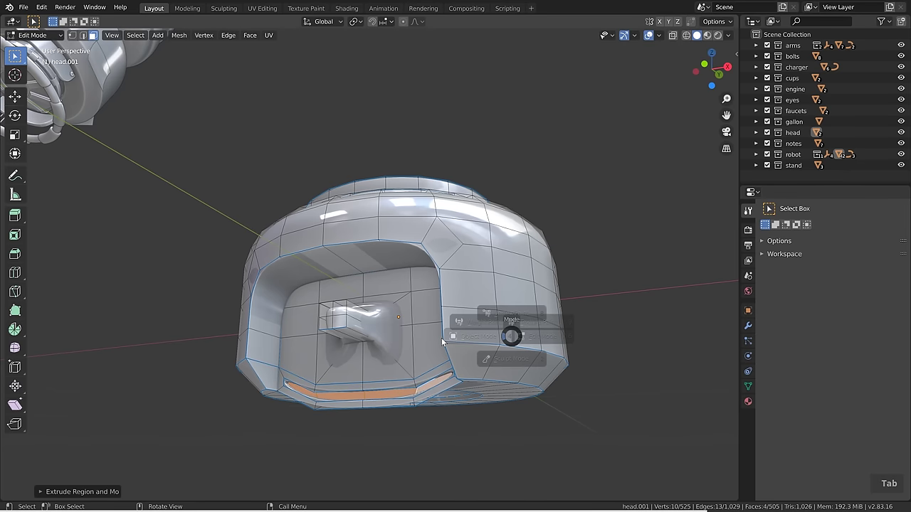
# Delete the linked duplicate of the head and select the robot's own head.
pyautogui.scroll(-8, 362, 343)
pyautogui.moveTo(376, 338); pyautogui.dragTo(430, 363, button='middle')
pyautogui.scroll(4, 231, 267)
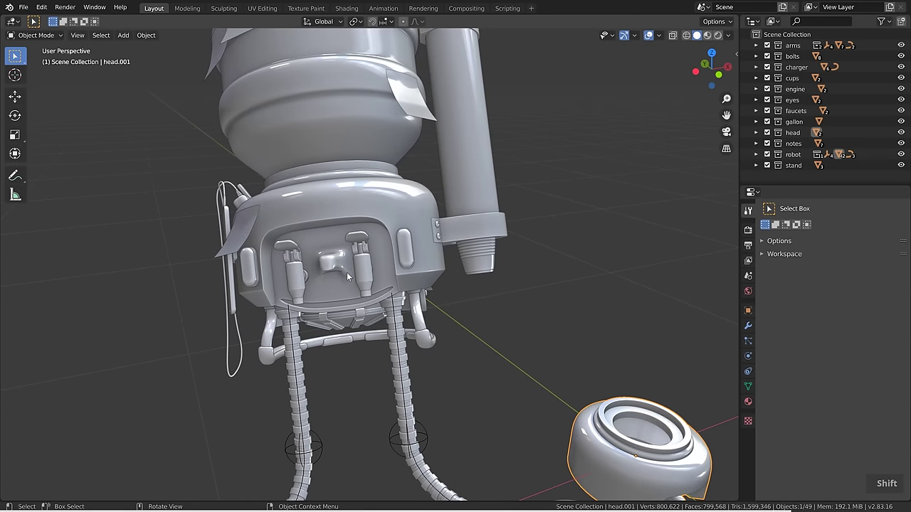
pyautogui.keyDown('shift'); pyautogui.moveTo(414, 343); pyautogui.dragTo(401, 319, button='middle'); pyautogui.keyUp('shift')
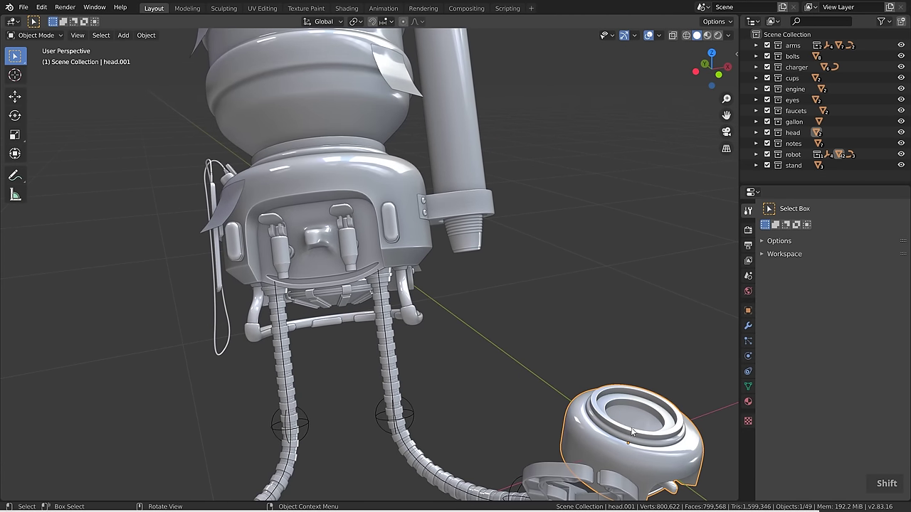
pyautogui.press('x')
pyautogui.click(630, 427)
pyautogui.click(417, 256)
pyautogui.moveTo(473, 286); pyautogui.dragTo(467, 316, button='middle')
pyautogui.scroll(-4, 456, 288)
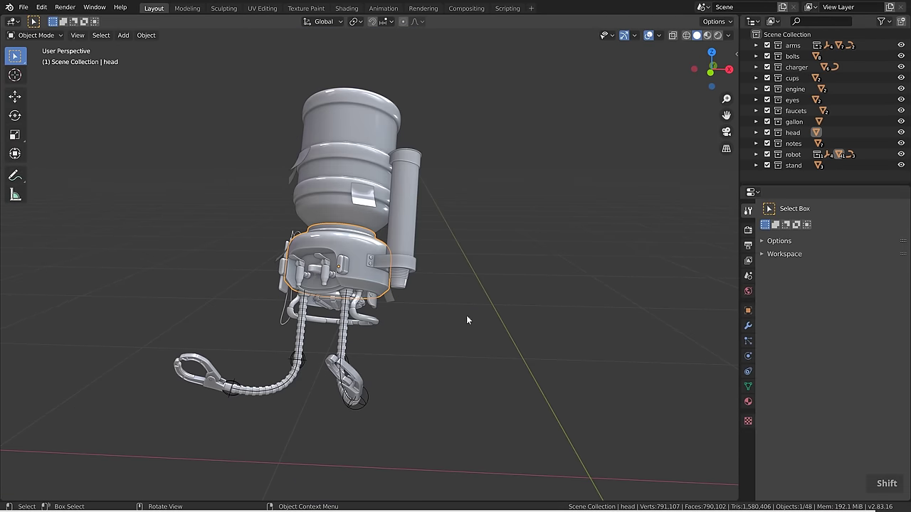
pyautogui.press('KP_Decimal')
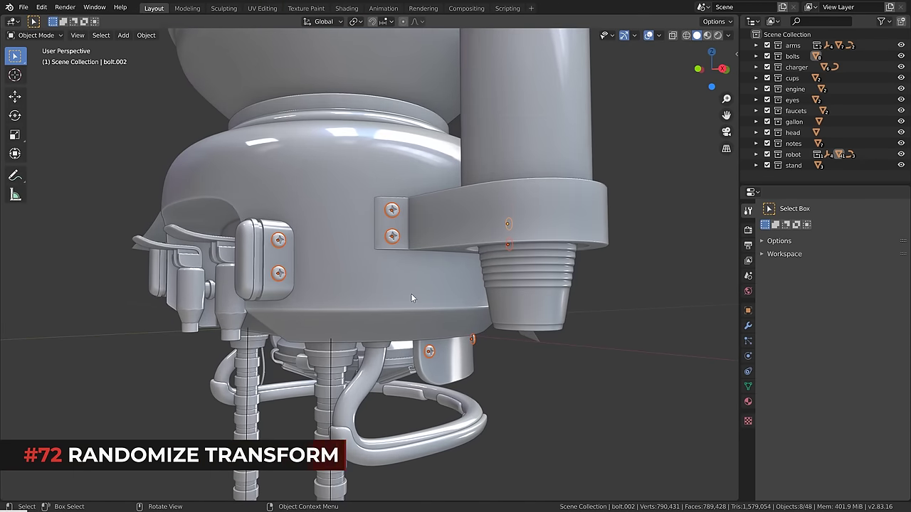
pyautogui.scroll(1, 410, 297)
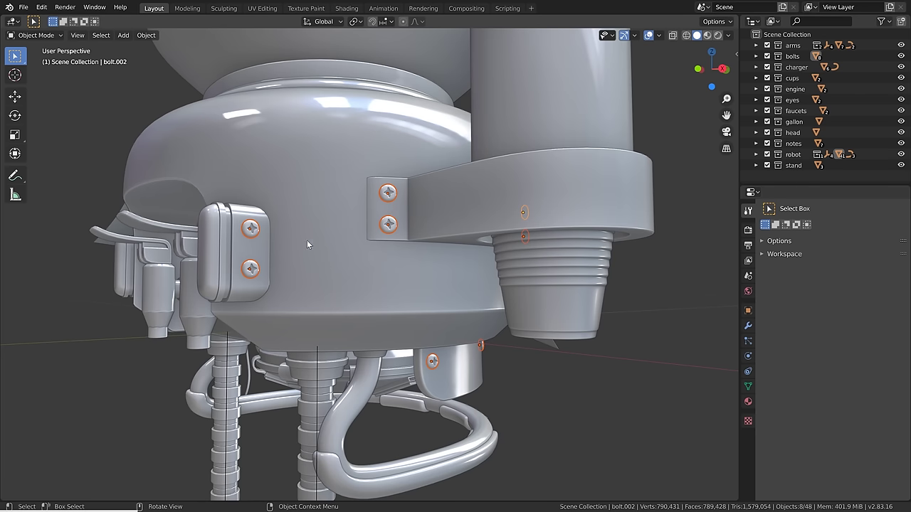
pyautogui.scroll(5, 249, 228)
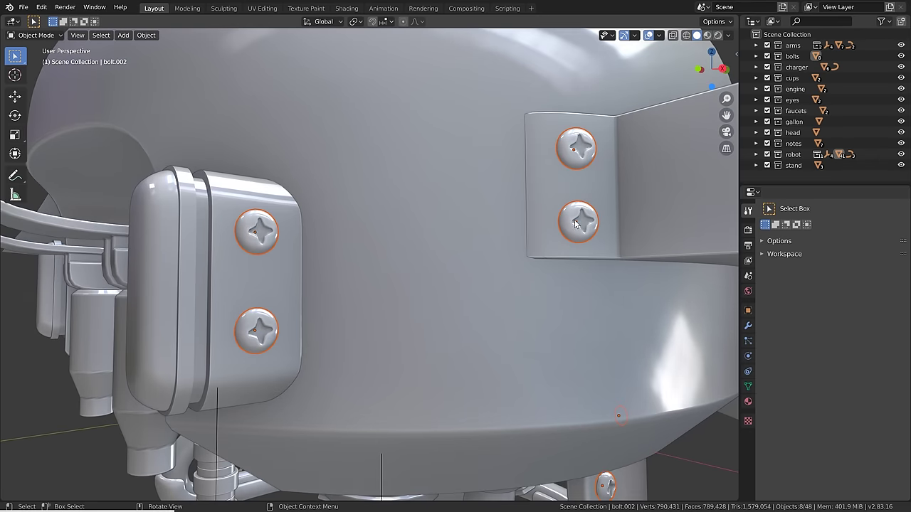
pyautogui.scroll(-5, 570, 190)
pyautogui.keyDown('shift'); pyautogui.moveTo(588, 279); pyautogui.dragTo(498, 338, button='middle'); pyautogui.keyUp('shift')
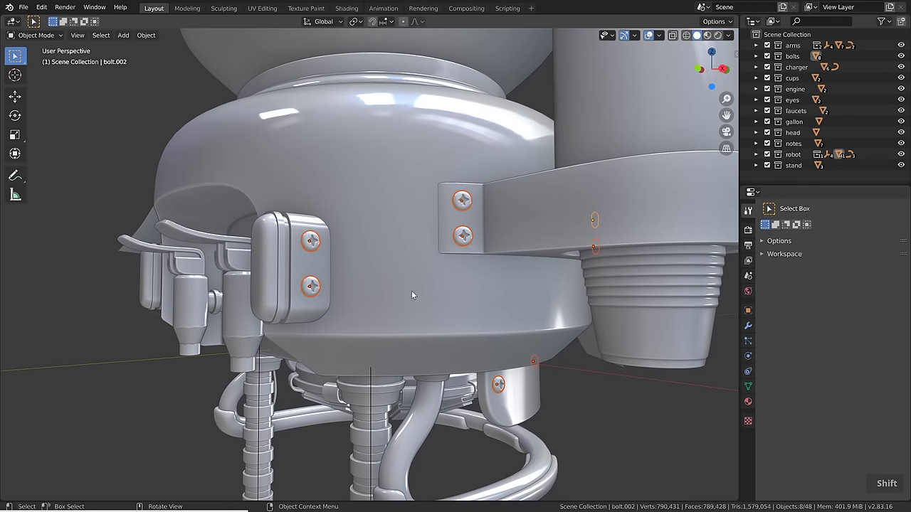
# Run Randomize Transform on the selected bolts and try out a random location along X in its settings.
pyautogui.click(147, 36)
pyautogui.moveTo(151, 47)
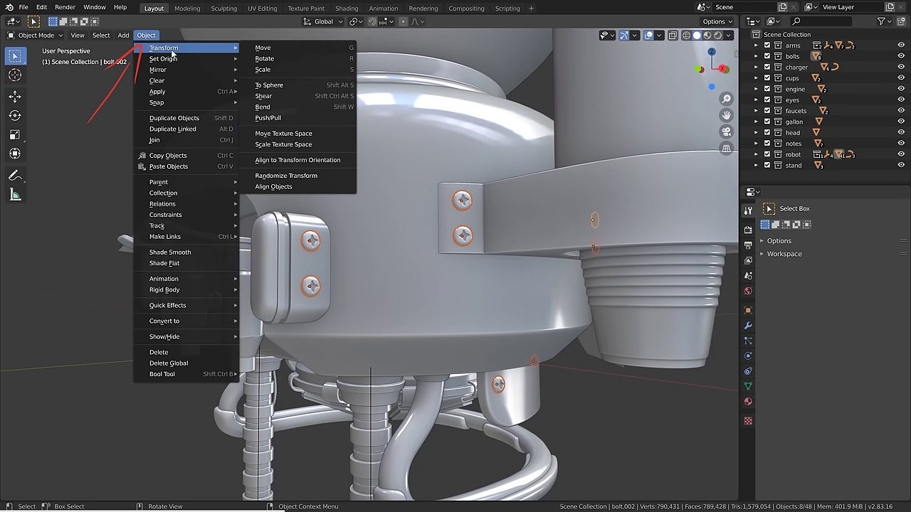
pyautogui.click(311, 178)
pyautogui.click(71, 492)
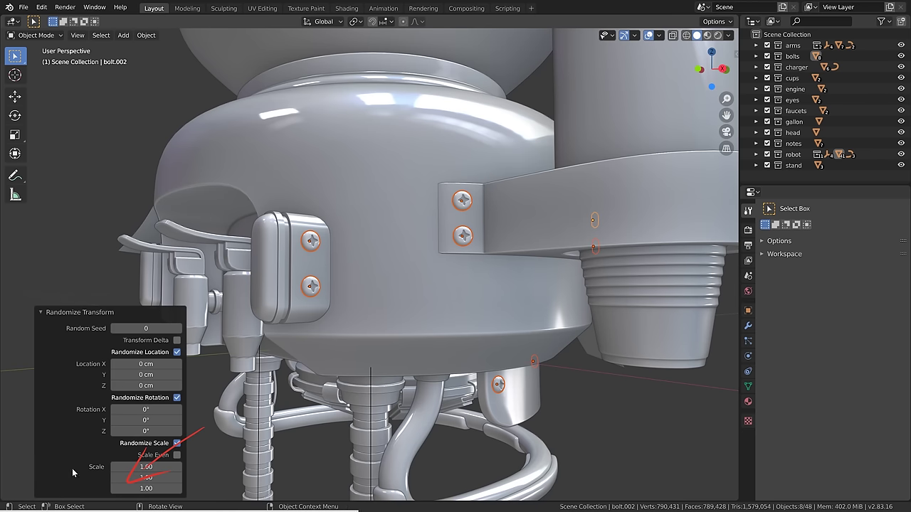
pyautogui.moveTo(138, 364); pyautogui.dragTo(113, 374)
pyautogui.press('Return')
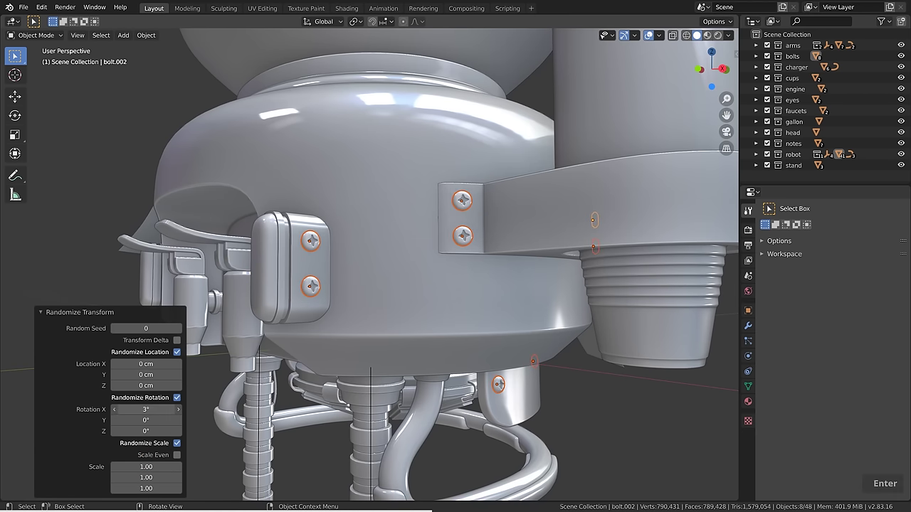
# Set the bolts' random rotation to 0° on X and 107° on Y, and randomize their scale with Scale Even enabled.
pyautogui.click(146, 409)
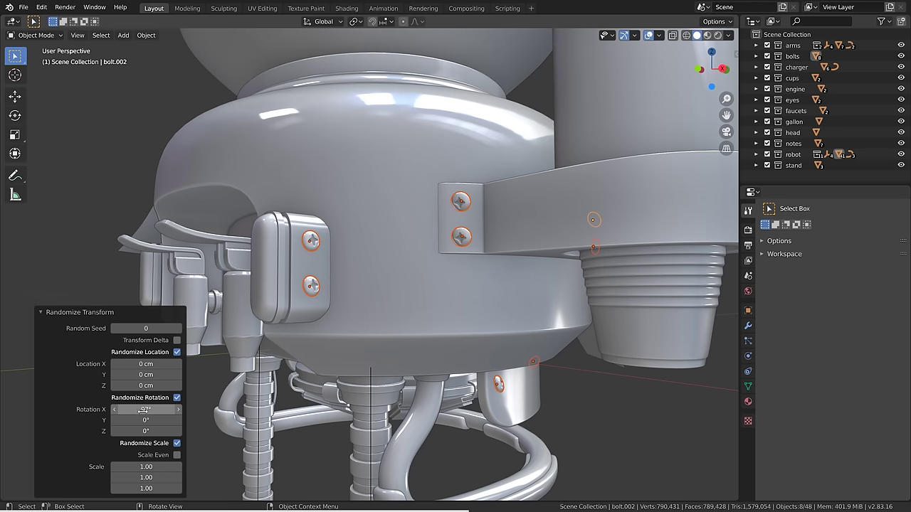
pyautogui.write('0')
pyautogui.press('Return')
pyautogui.moveTo(142, 420); pyautogui.dragTo(178, 420)
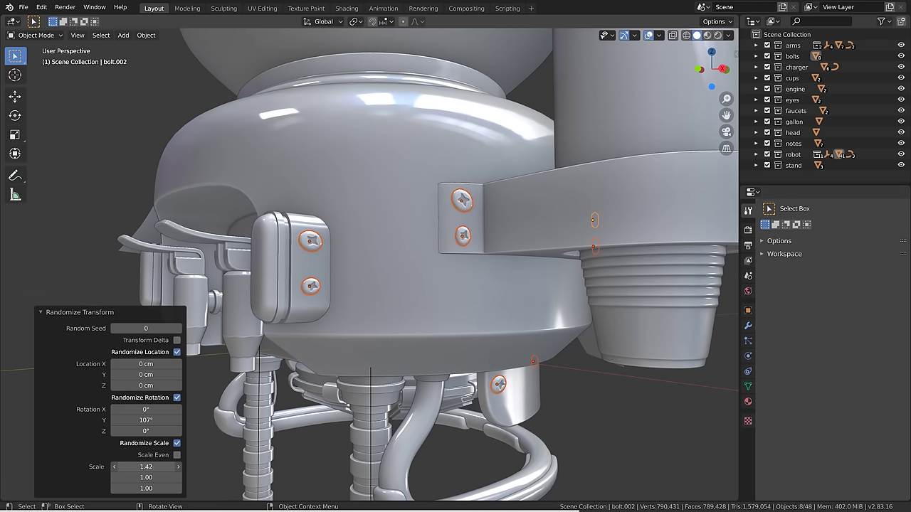
pyautogui.click(177, 455)
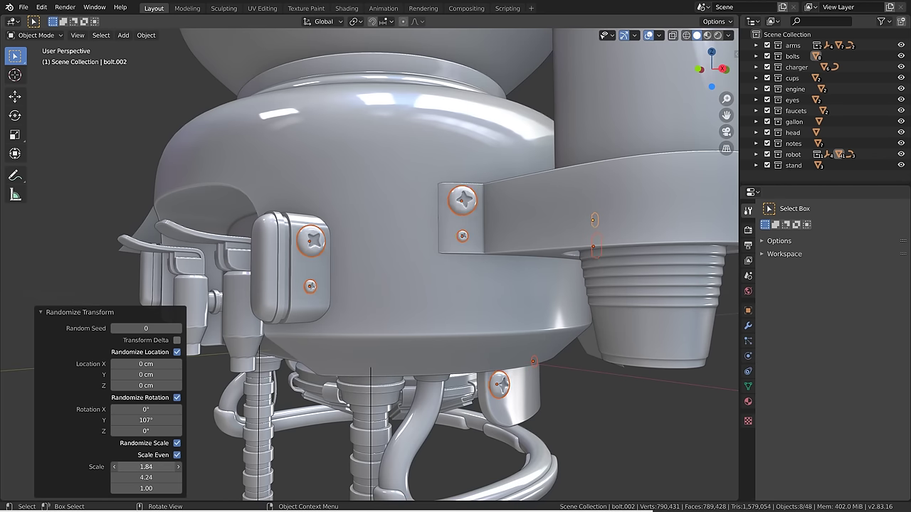
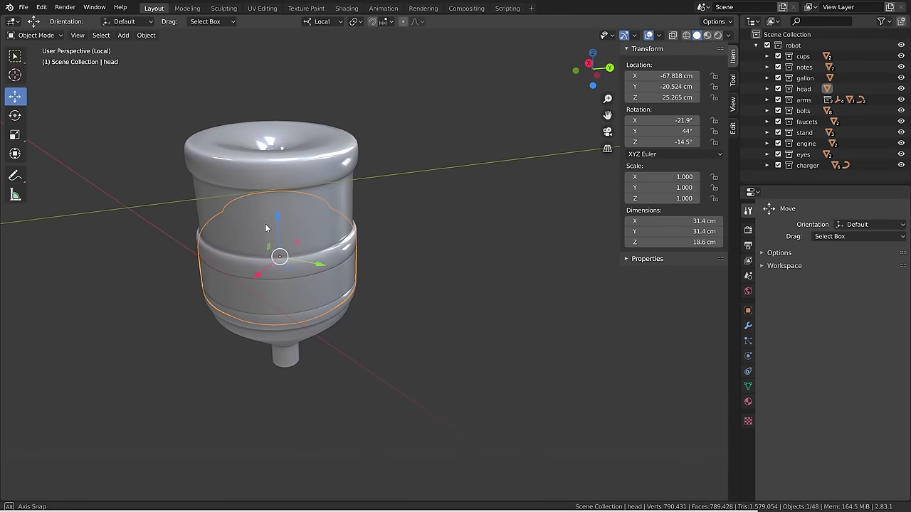
# Move the water gallon about 45 cm along X, away from the robot's head.
pyautogui.click(345, 190)
pyautogui.press('g')
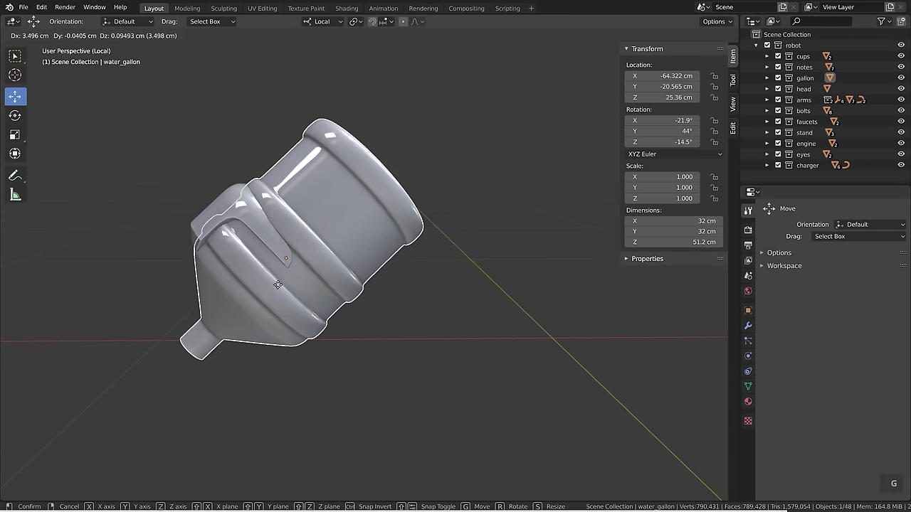
pyautogui.click(469, 259)
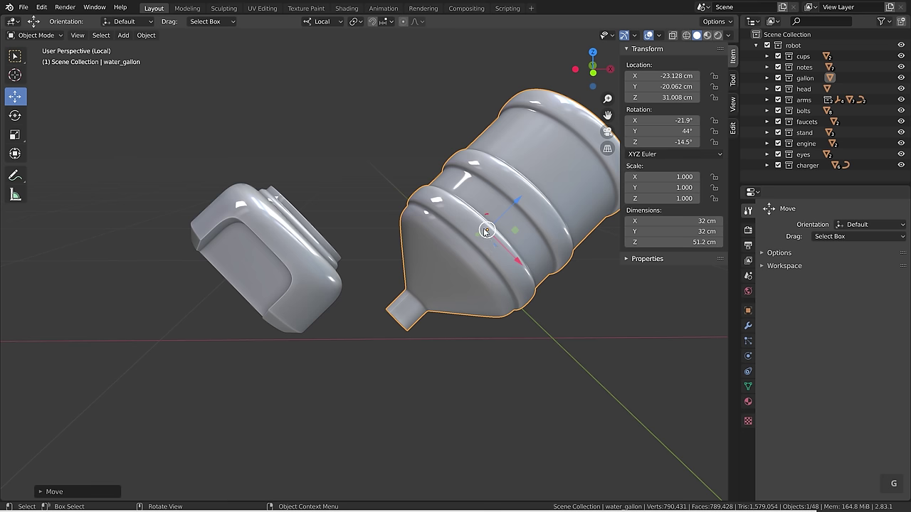
pyautogui.click(486, 231)
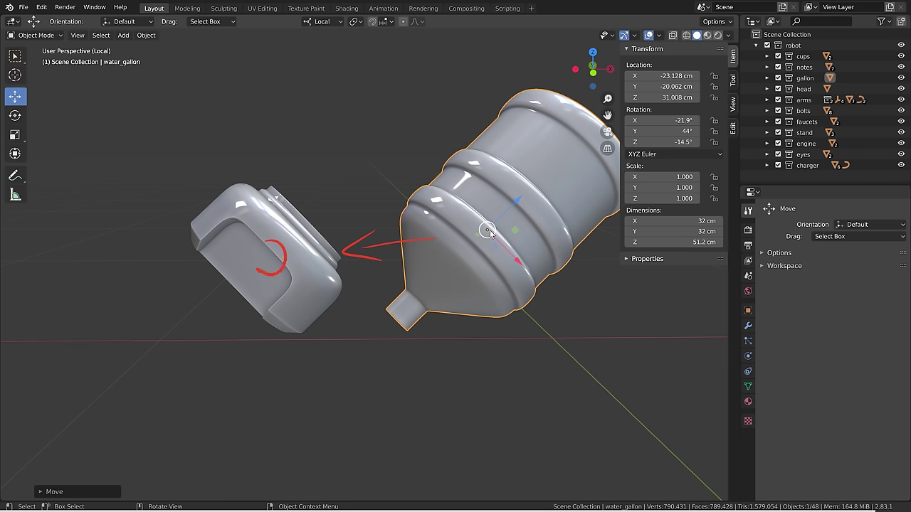
pyautogui.click(268, 259)
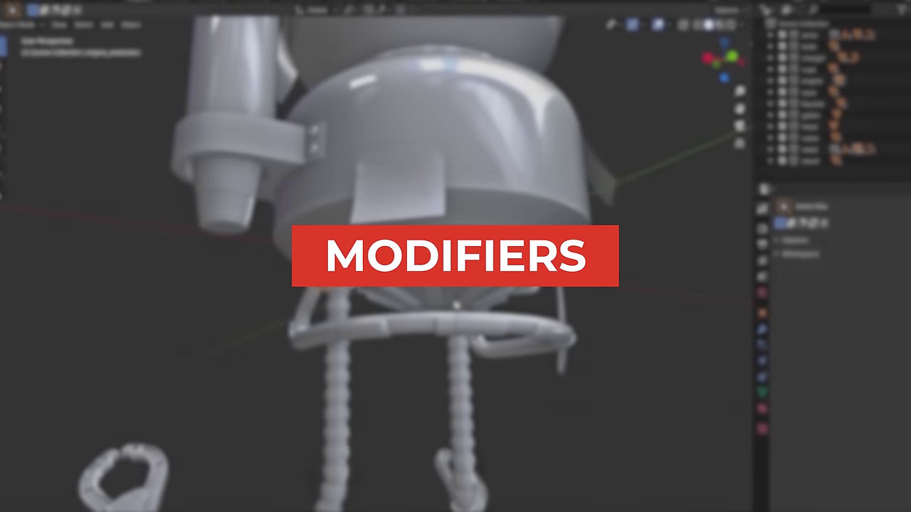
# Add a Subdivision Surface modifier with viewport level 3 to the engine protection plate and collapse its settings.
pyautogui.scroll(3, 383, 258)
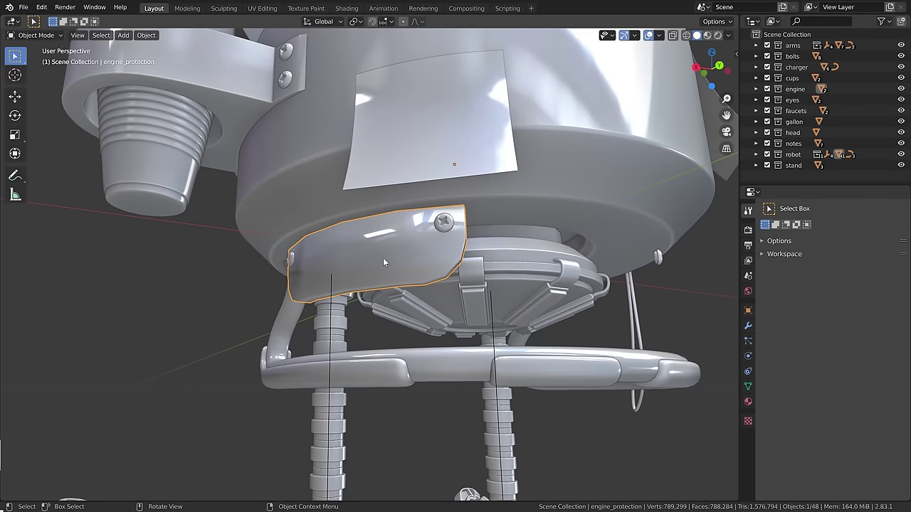
pyautogui.scroll(2, 383, 258)
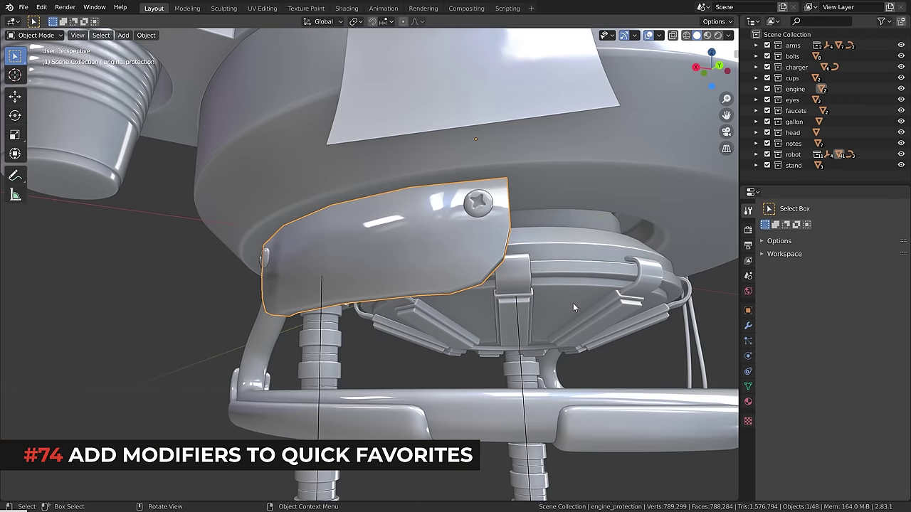
pyautogui.click(747, 326)
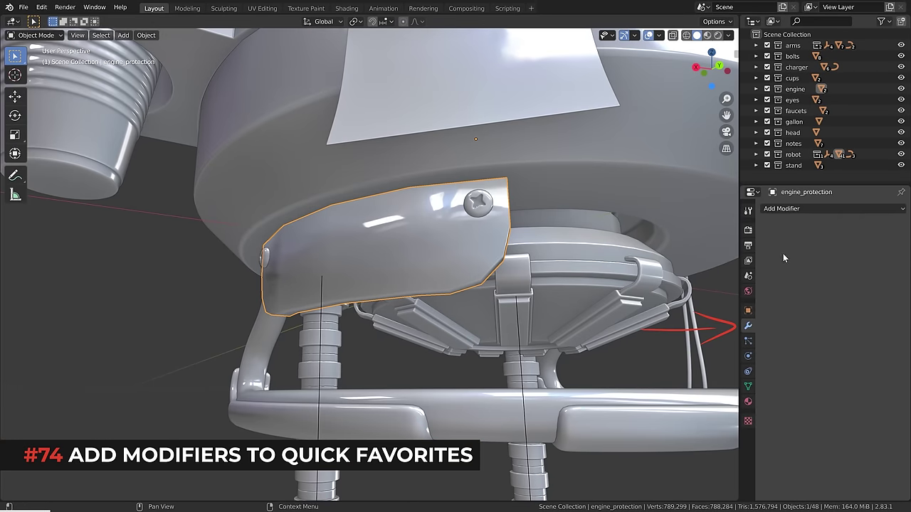
pyautogui.click(798, 209)
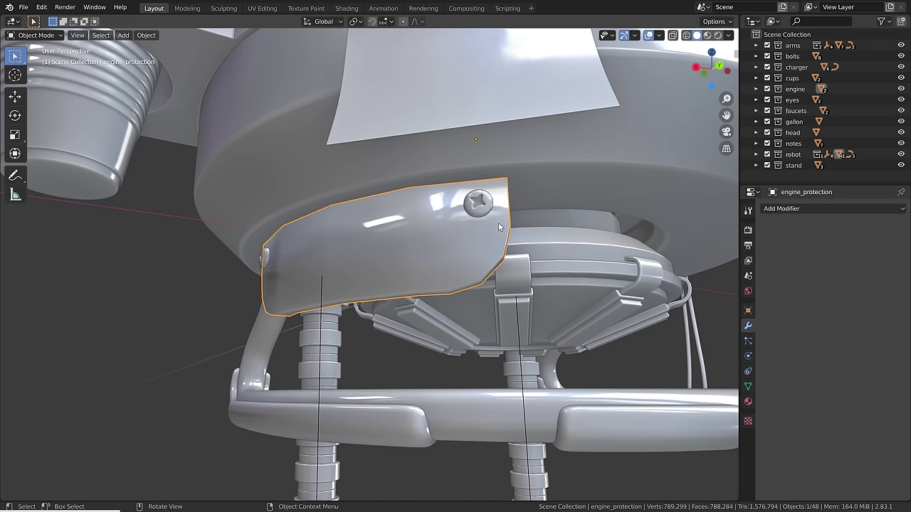
pyautogui.press('ctrl')
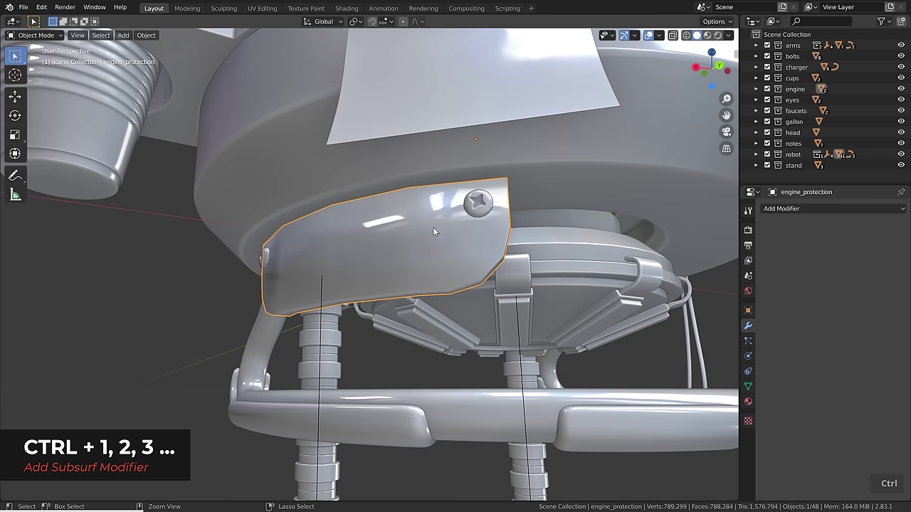
pyautogui.hotkey('ctrl', '3')
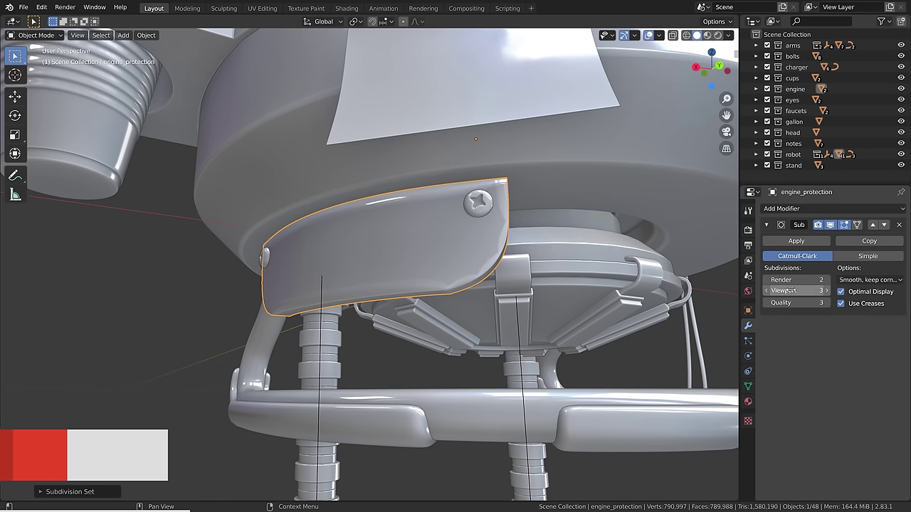
pyautogui.click(766, 226)
# Add the Solidify, Mirror and Bevel modifiers to Quick Favorites.
pyautogui.click(778, 208)
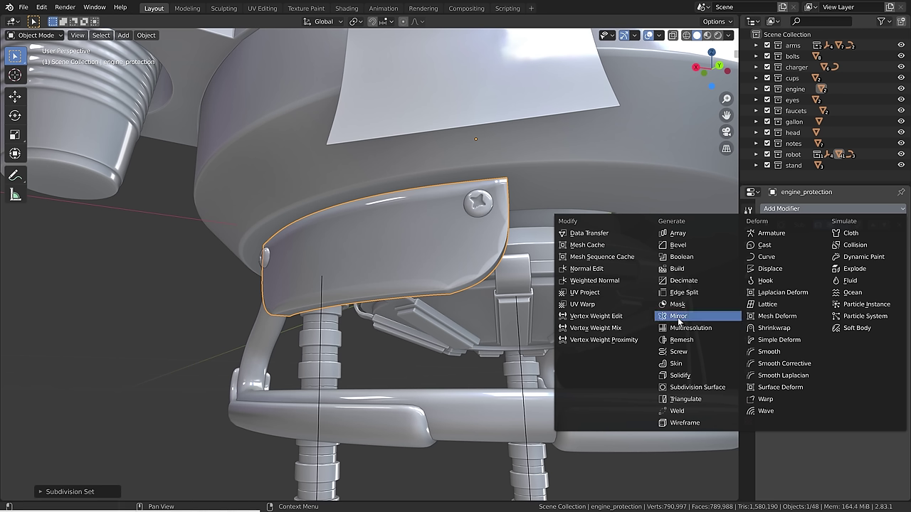
pyautogui.rightClick(678, 377)
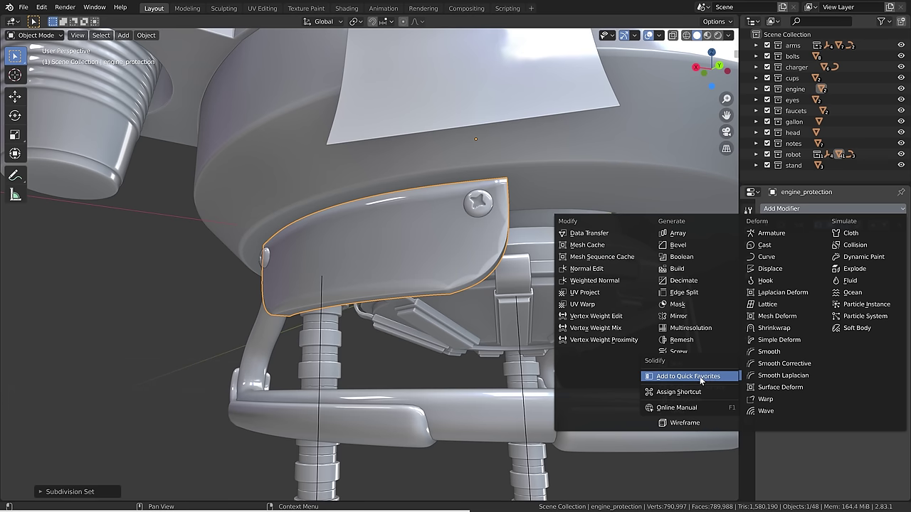
pyautogui.press('Escape')
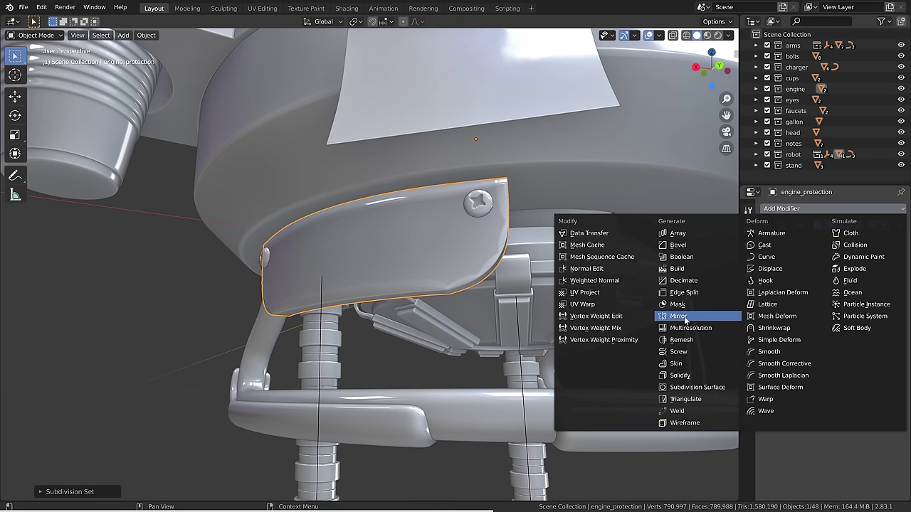
pyautogui.rightClick(684, 245)
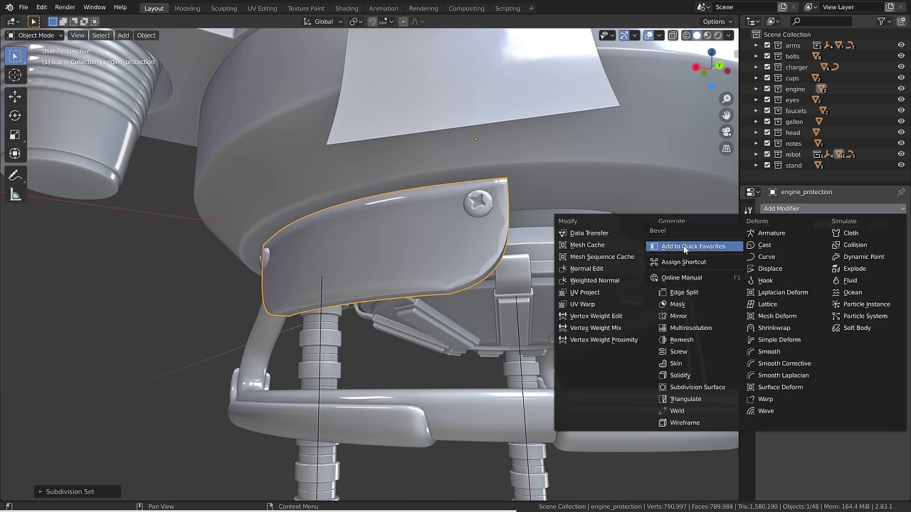
pyautogui.click(684, 247)
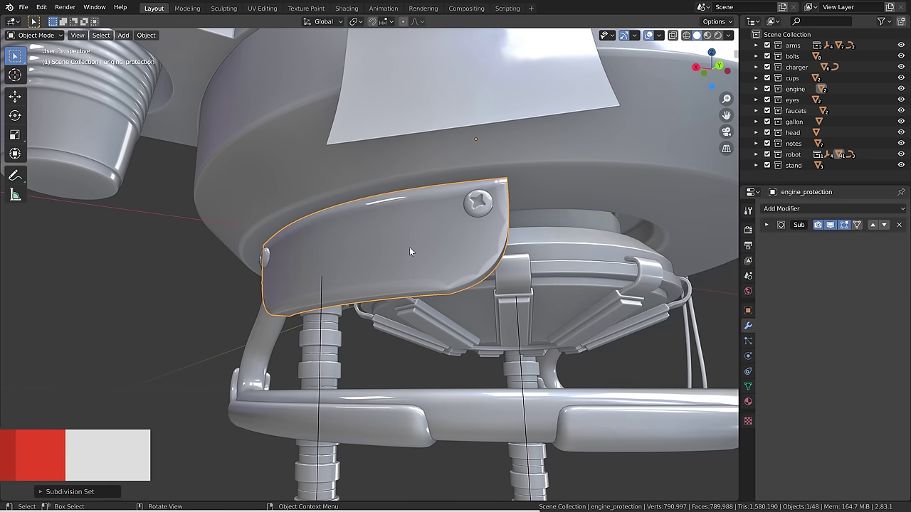
# Add the Mirror and Bevel modifiers to the engine protection plate through Quick Favorites.
pyautogui.press('q')
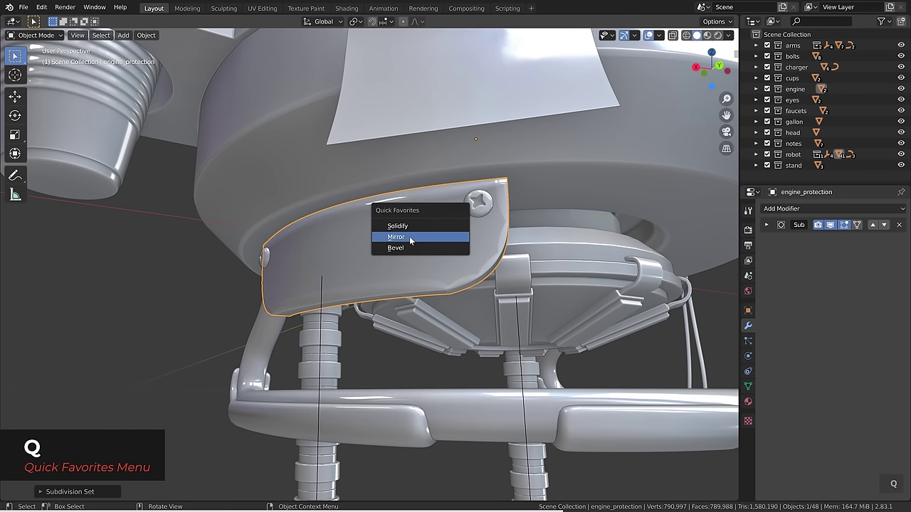
pyautogui.click(409, 237)
pyautogui.press('q')
pyautogui.click(405, 248)
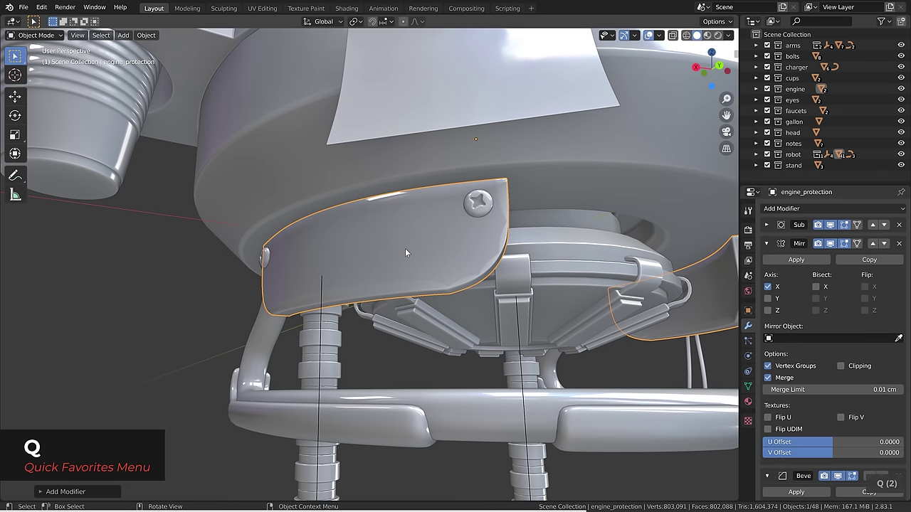
# Enable Harden Normals on the plate's Bevel modifier and set its limit method to Angle.
pyautogui.scroll(-6, 844, 342)
pyautogui.click(840, 384)
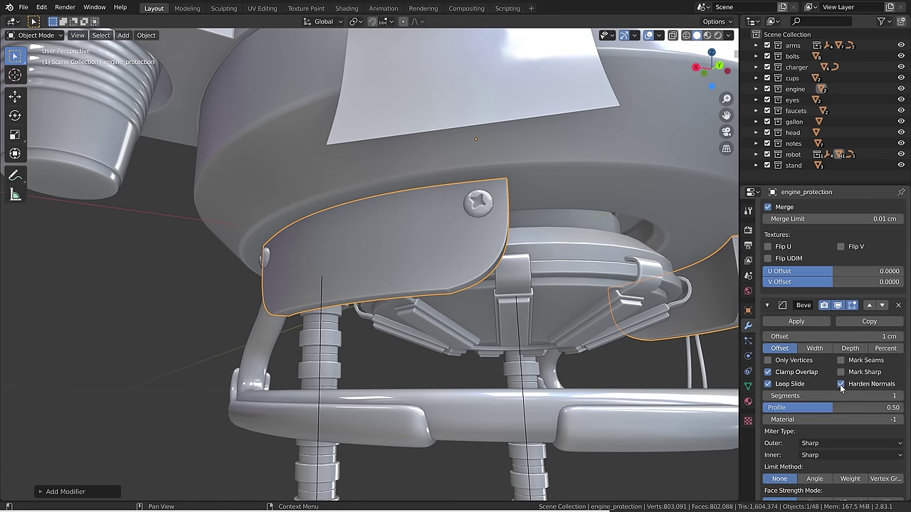
pyautogui.scroll(-2, 825, 394)
pyautogui.click(811, 441)
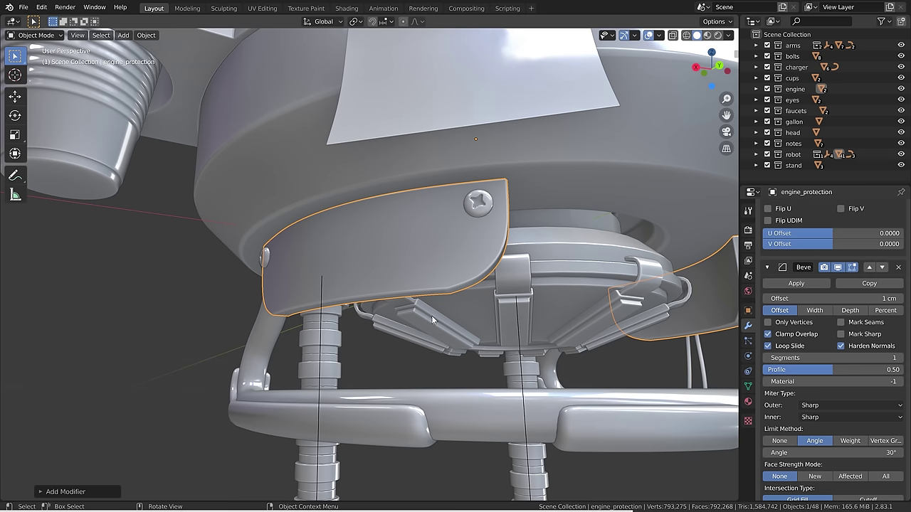
pyautogui.scroll(-2, 431, 316)
pyautogui.keyDown('shift'); pyautogui.moveTo(498, 309); pyautogui.dragTo(468, 304, button='middle'); pyautogui.keyUp('shift')
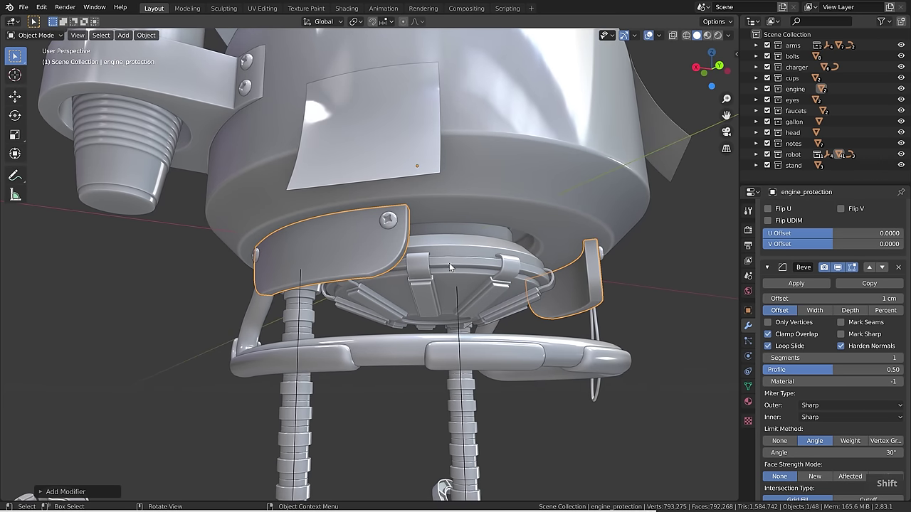
# Examine the option for removing the Solidify and Bevel entries from Quick Favorites.
pyautogui.press('q')
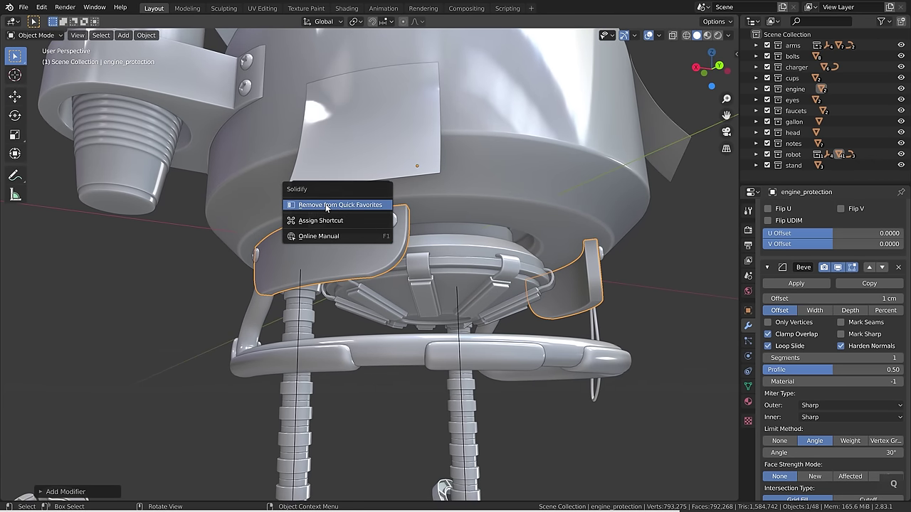
pyautogui.rightClick(325, 215)
pyautogui.click(325, 216)
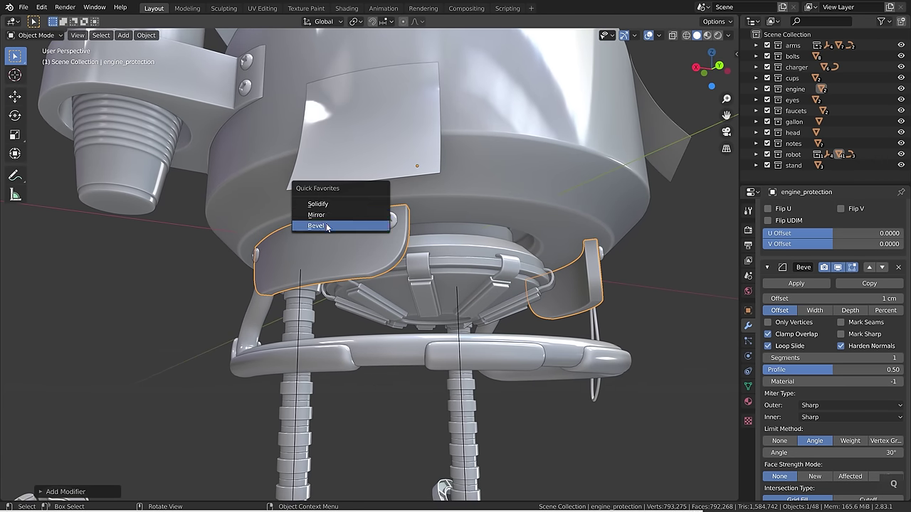
pyautogui.rightClick(326, 225)
pyautogui.click(327, 226)
pyautogui.press('q')
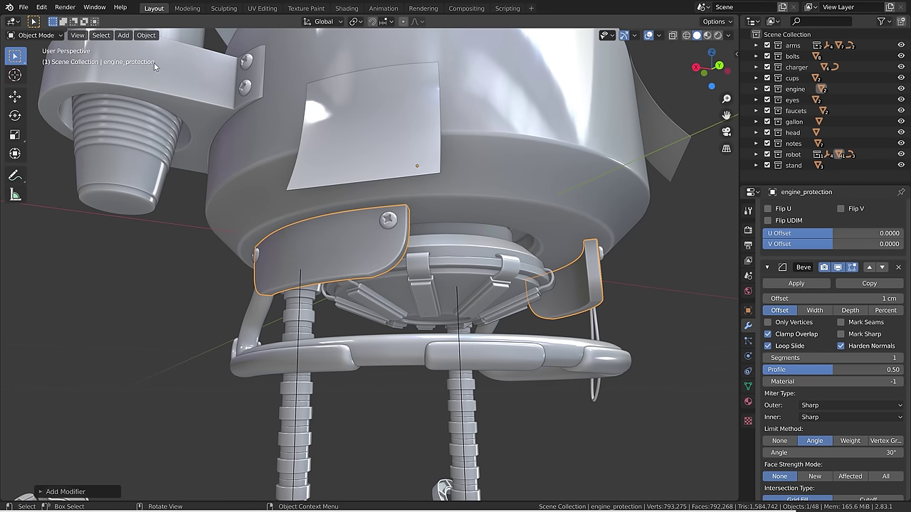
# Check the context options of the Randomize Transform operation for adding it to Quick Favorites, and close them.
pyautogui.click(146, 35)
pyautogui.moveTo(151, 49)
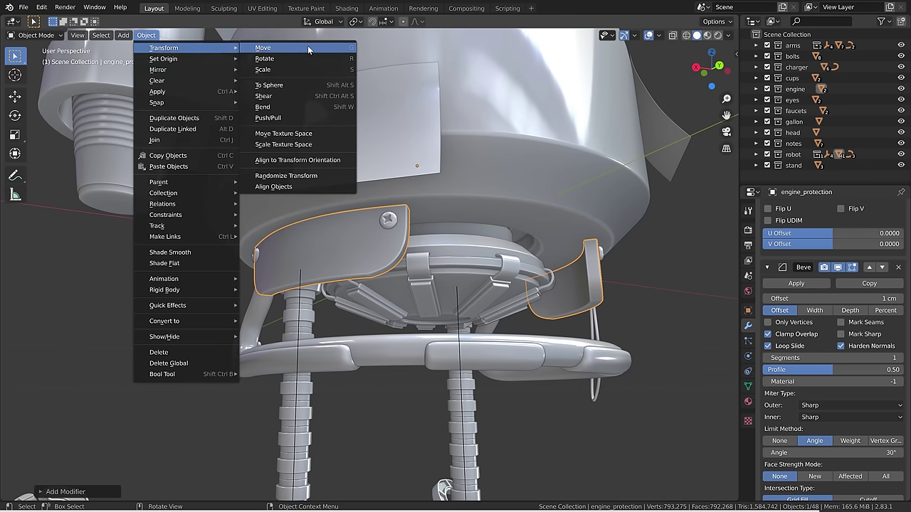
pyautogui.rightClick(286, 175)
pyautogui.press('Escape')
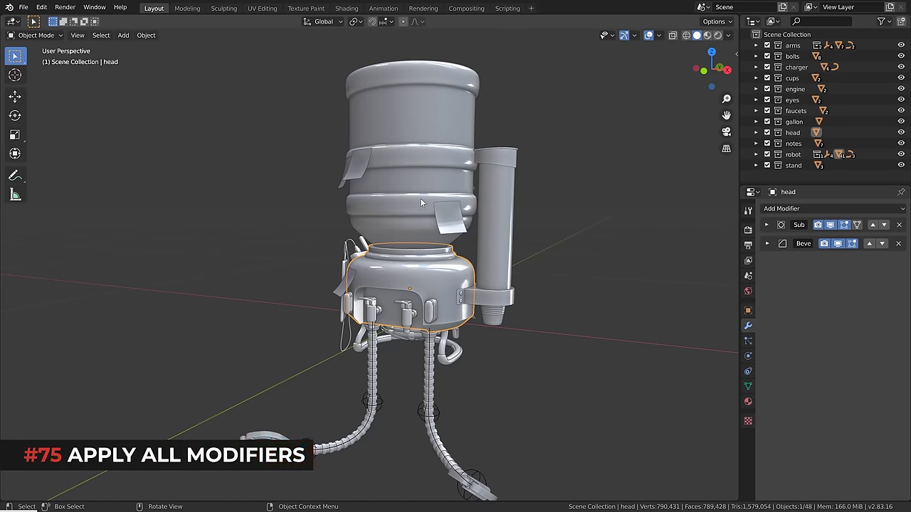
# Examine the modifier stacks of the water gallon, cup stack and head, including the head's Subdivision settings.
pyautogui.click(419, 181)
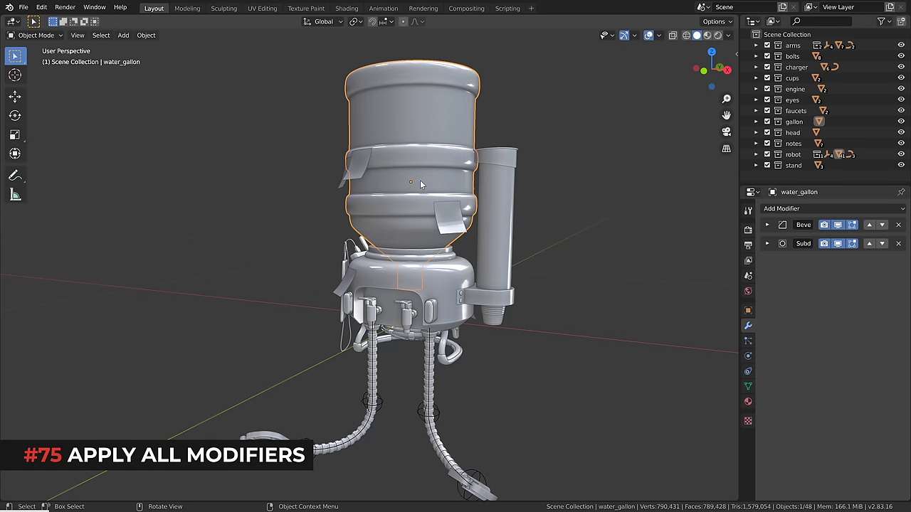
pyautogui.click(496, 214)
pyautogui.click(442, 291)
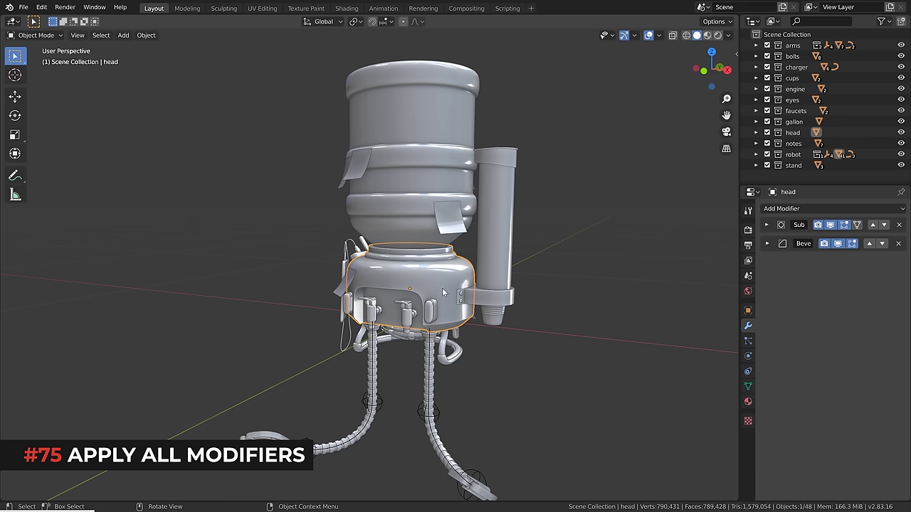
pyautogui.click(766, 224)
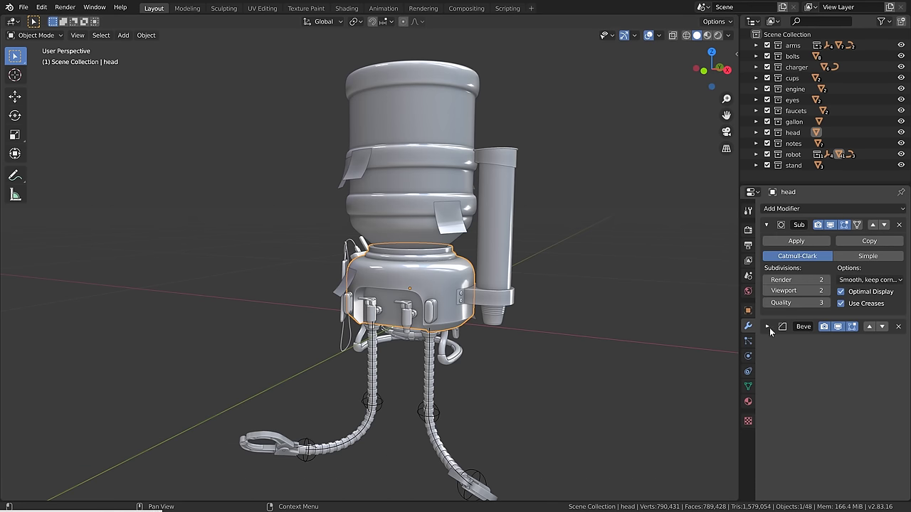
pyautogui.click(766, 225)
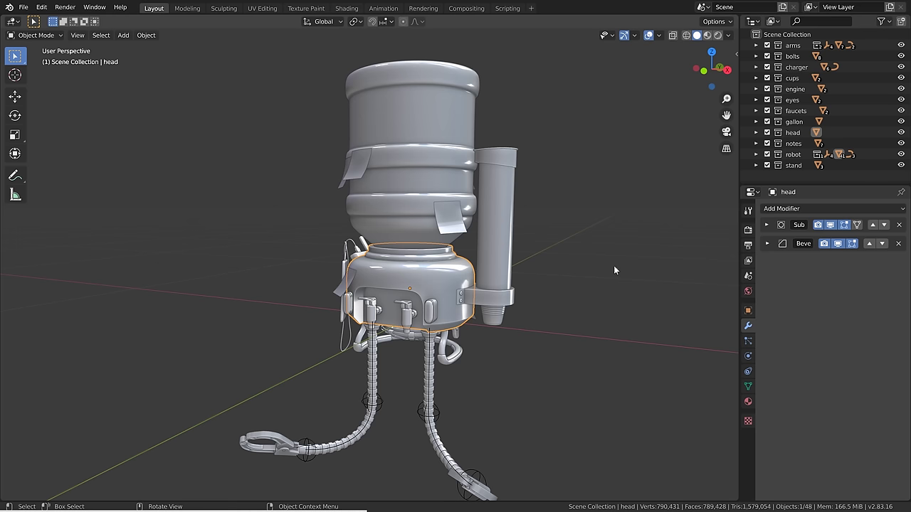
# Apply all modifiers on the head, cup stack, water gallon and cup case together by converting them to meshes, and check their modifier lists.
pyautogui.keyDown('shift'); pyautogui.click(494, 227); pyautogui.keyUp('shift')
pyautogui.keyDown('shift'); pyautogui.click(441, 187); pyautogui.keyUp('shift')
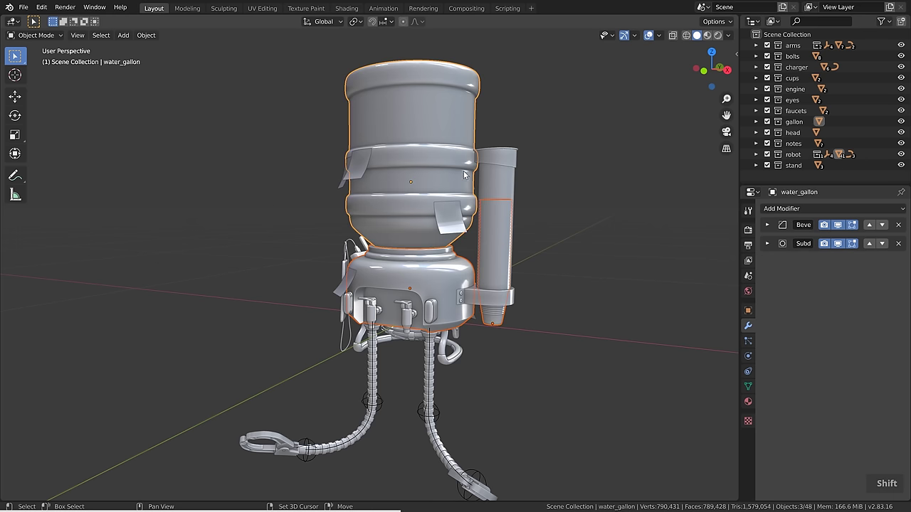
pyautogui.keyDown('shift'); pyautogui.click(512, 154); pyautogui.keyUp('shift')
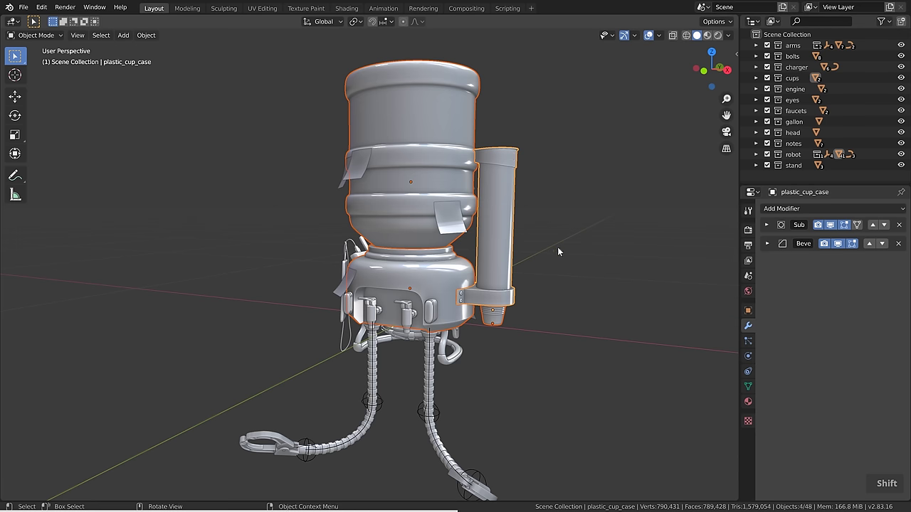
pyautogui.click(145, 36)
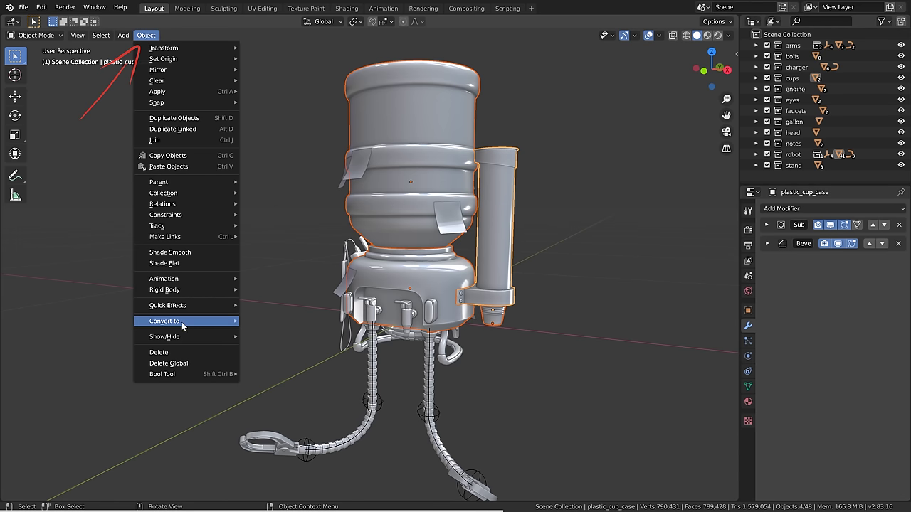
pyautogui.moveTo(182, 321)
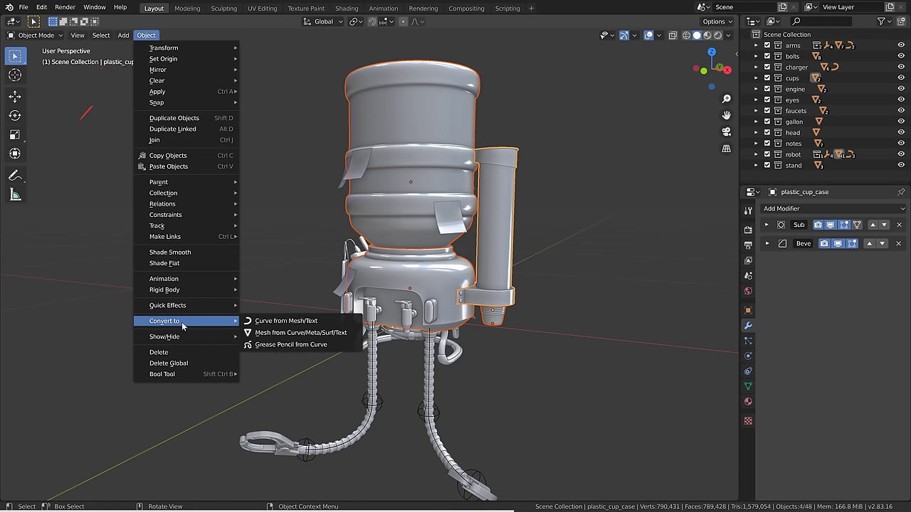
pyautogui.click(314, 333)
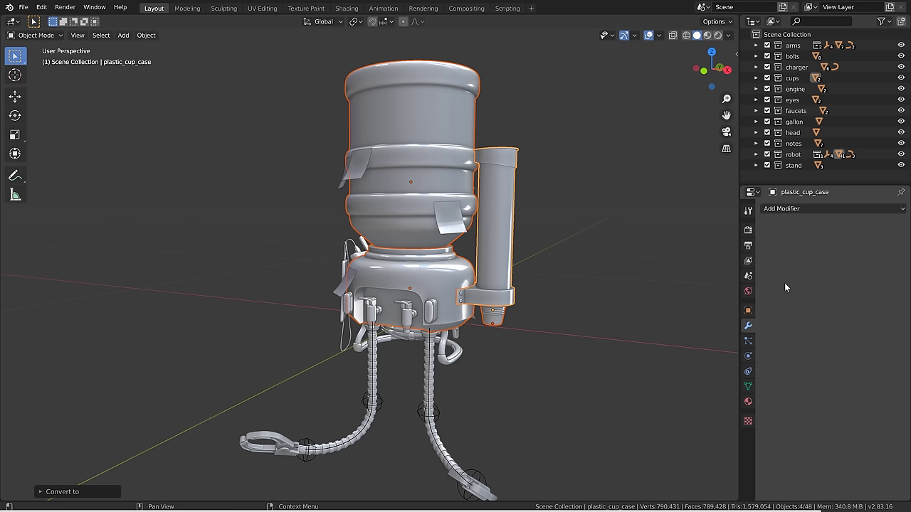
pyautogui.click(463, 277)
pyautogui.click(426, 193)
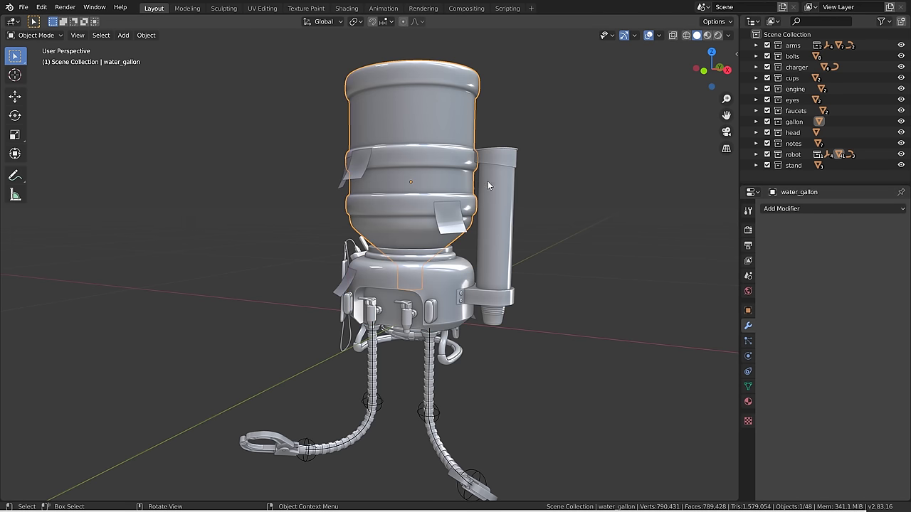
pyautogui.click(497, 205)
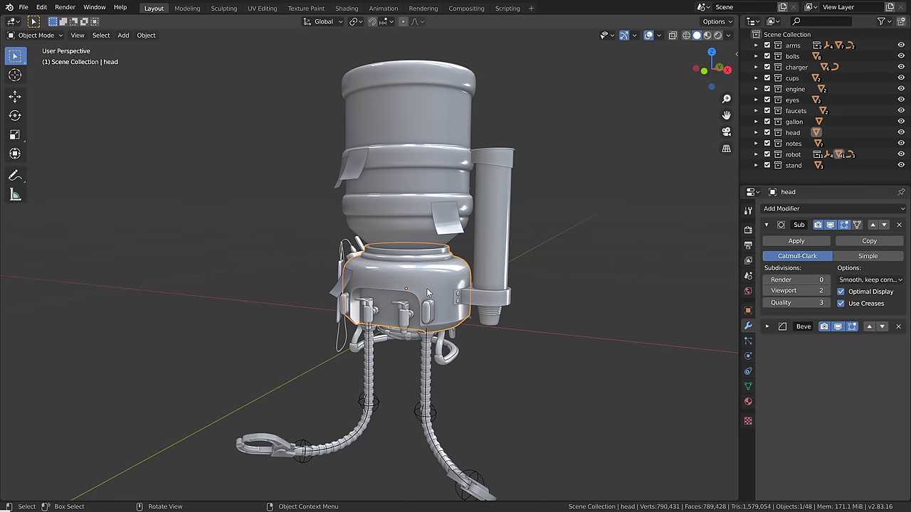
# Select the cup case, head and water gallon together and set their Subdivision viewport level to 0 at once.
pyautogui.click(438, 197)
pyautogui.click(502, 198)
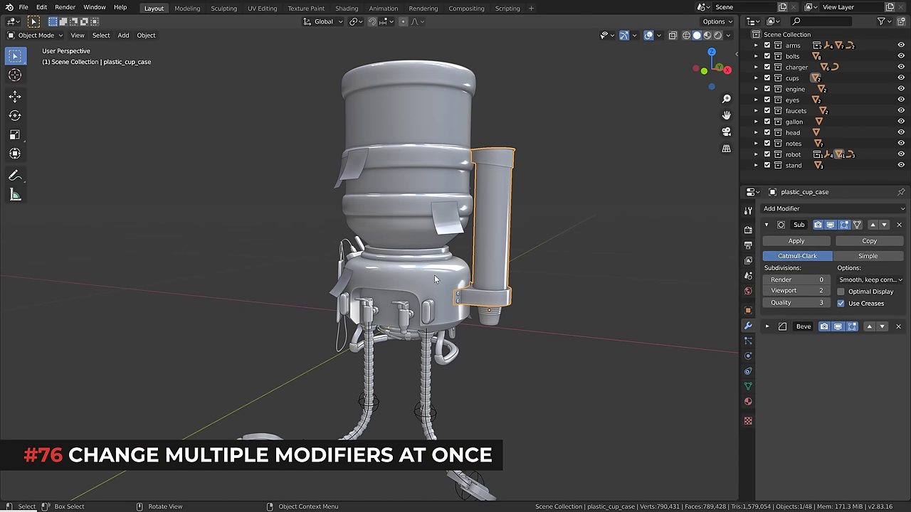
pyautogui.click(434, 274)
pyautogui.click(412, 193)
pyautogui.click(490, 192)
pyautogui.keyDown('shift'); pyautogui.click(423, 283); pyautogui.keyUp('shift')
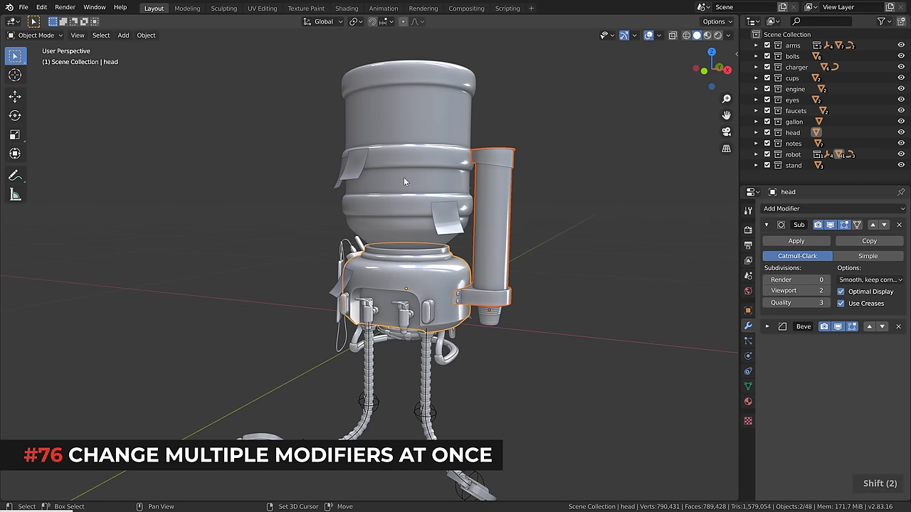
pyautogui.keyDown('shift'); pyautogui.click(404, 178); pyautogui.keyUp('shift')
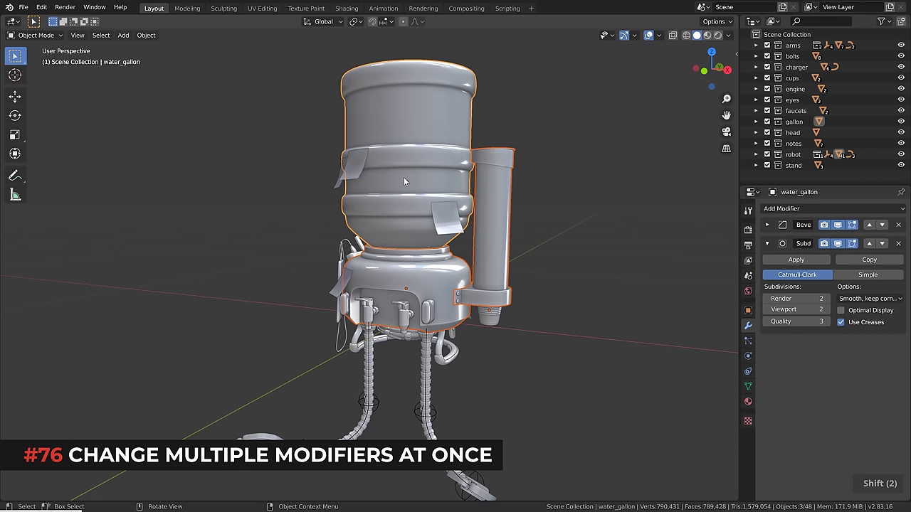
pyautogui.keyDown('alt'); pyautogui.click(767, 310); pyautogui.keyUp('alt')
pyautogui.keyDown('alt'); pyautogui.click(766, 311); pyautogui.keyUp('alt')
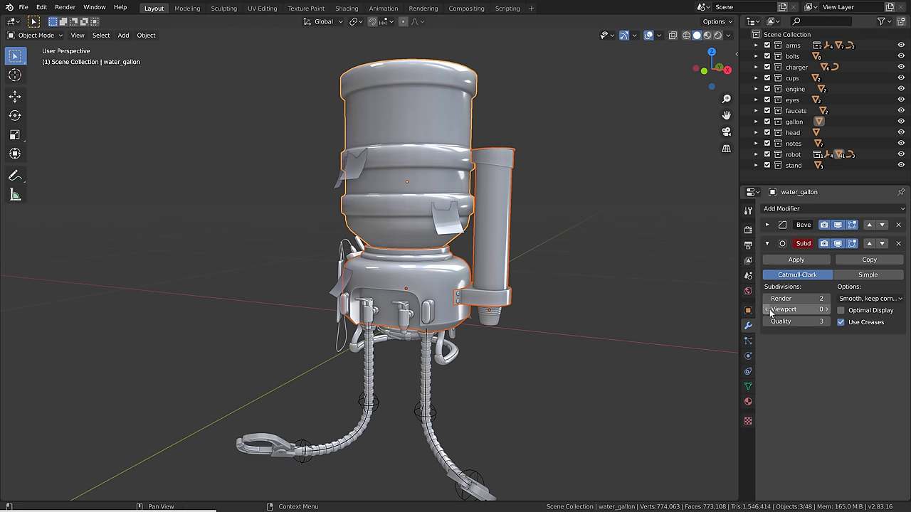
# Raise the Subdivision viewport level to 2 on all three selected objects at once, and lower it back to 0.
pyautogui.keyDown('alt'); pyautogui.click(826, 310); pyautogui.keyUp('alt')
pyautogui.keyDown('alt'); pyautogui.click(826, 311); pyautogui.keyUp('alt')
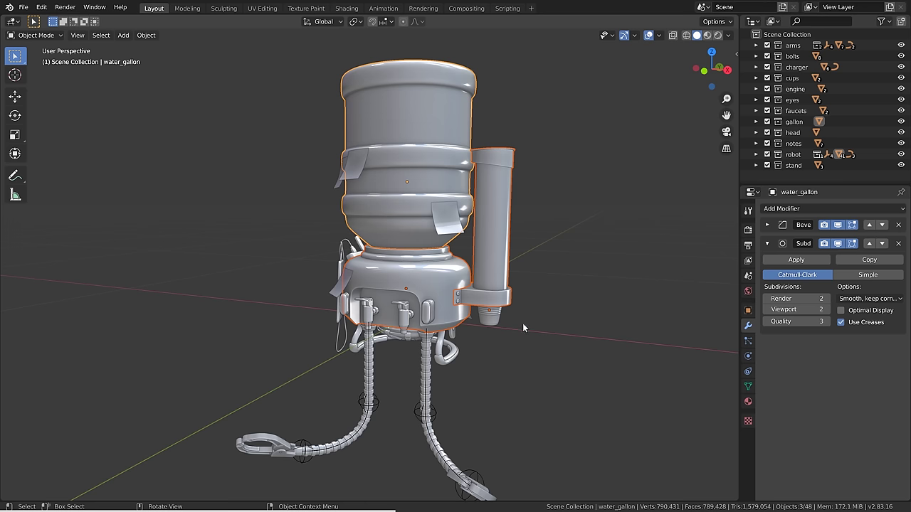
pyautogui.press('alt')
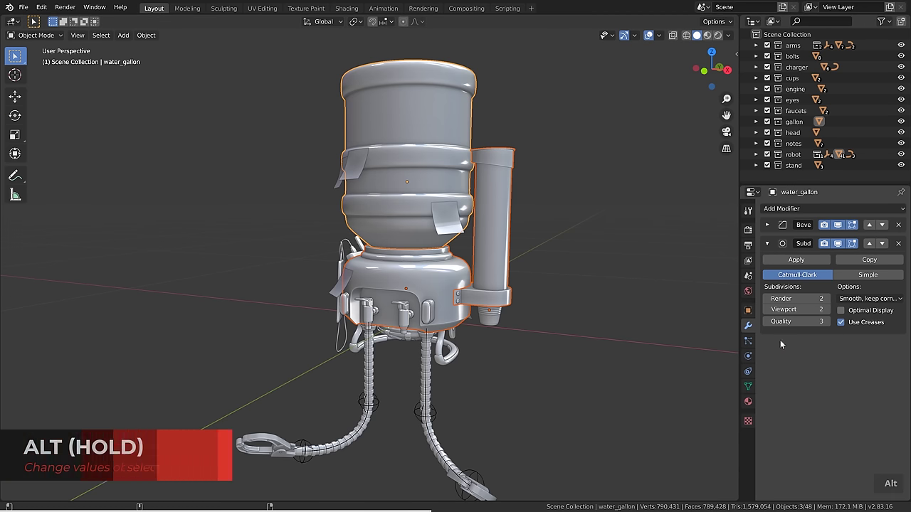
pyautogui.keyDown('alt'); pyautogui.click(767, 309); pyautogui.keyUp('alt')
pyautogui.keyDown('alt'); pyautogui.click(826, 309); pyautogui.keyUp('alt')
pyautogui.keyDown('alt'); pyautogui.click(766, 309); pyautogui.keyUp('alt')
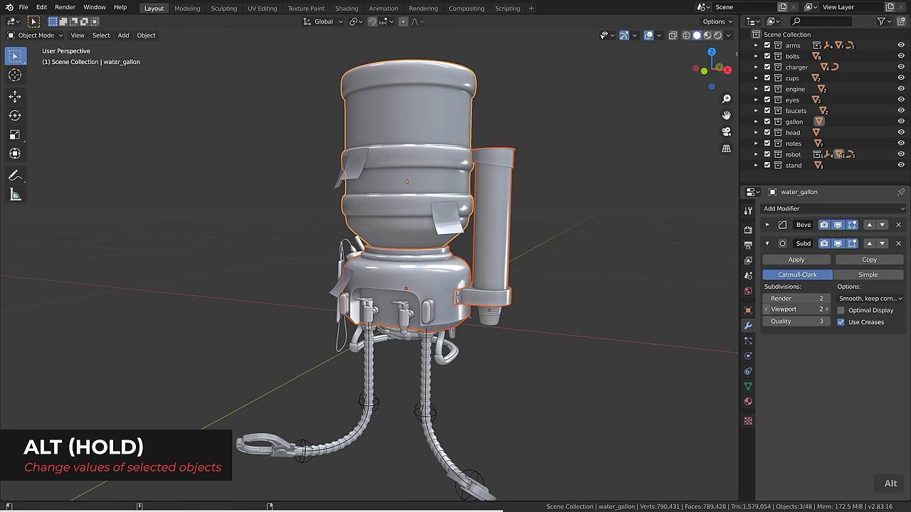
pyautogui.keyDown('alt'); pyautogui.click(766, 310); pyautogui.keyUp('alt')
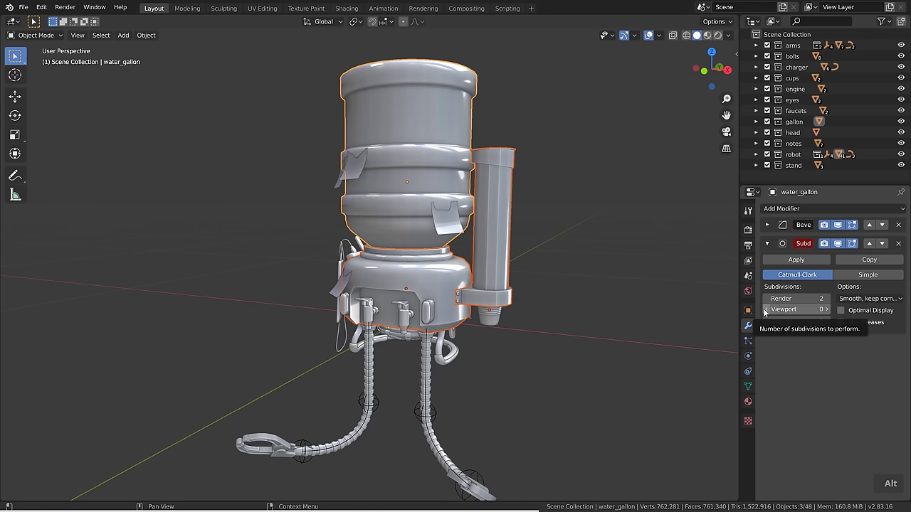
# Set the X, Y and Z location of all three selected objects to 50 cm at once.
pyautogui.press('n')
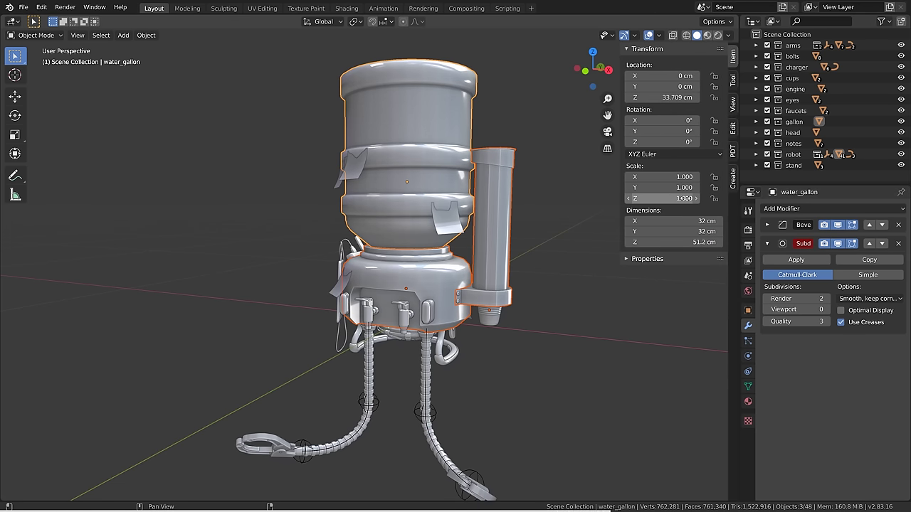
pyautogui.moveTo(658, 75); pyautogui.dragTo(658, 97)
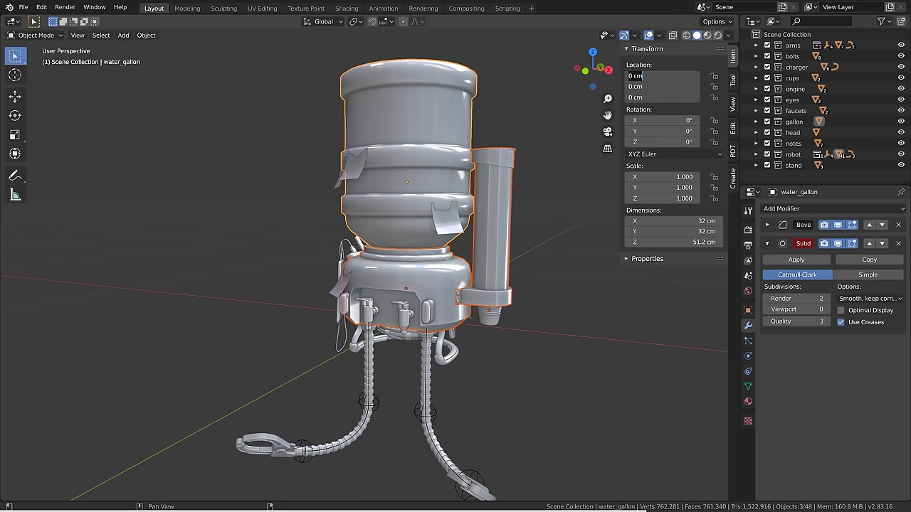
pyautogui.write('50')
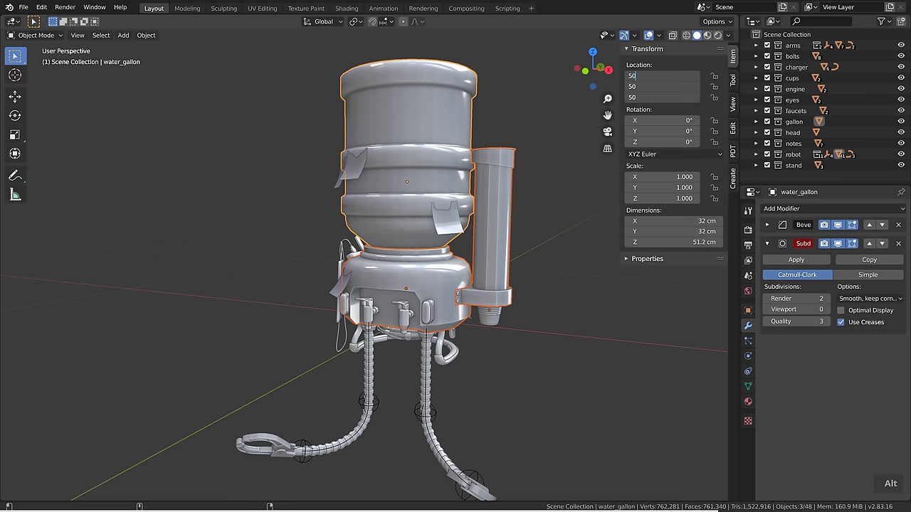
pyautogui.hotkey('alt', 'Return')
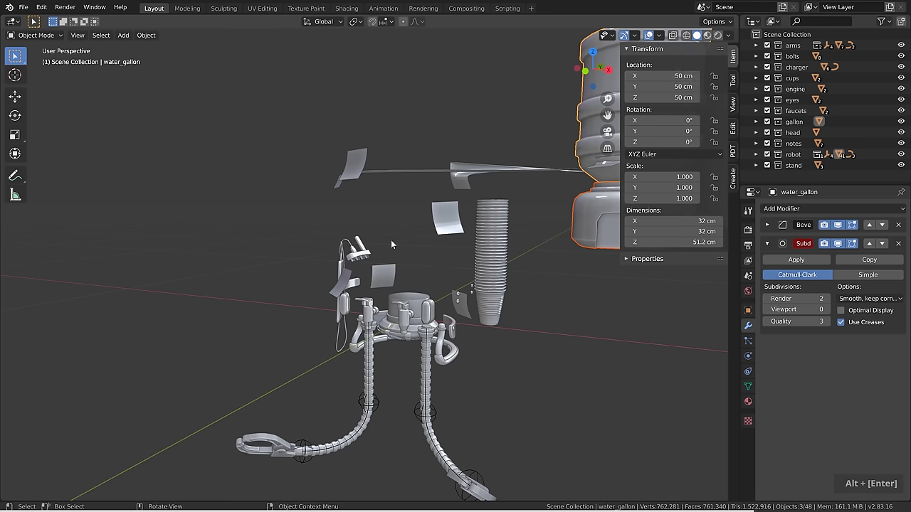
# Adjust the X location and the Y and X rotation of all three selected objects together.
pyautogui.scroll(-3, 463, 226)
pyautogui.keyDown('shift'); pyautogui.moveTo(463, 226); pyautogui.dragTo(457, 227, button='middle'); pyautogui.keyUp('shift')
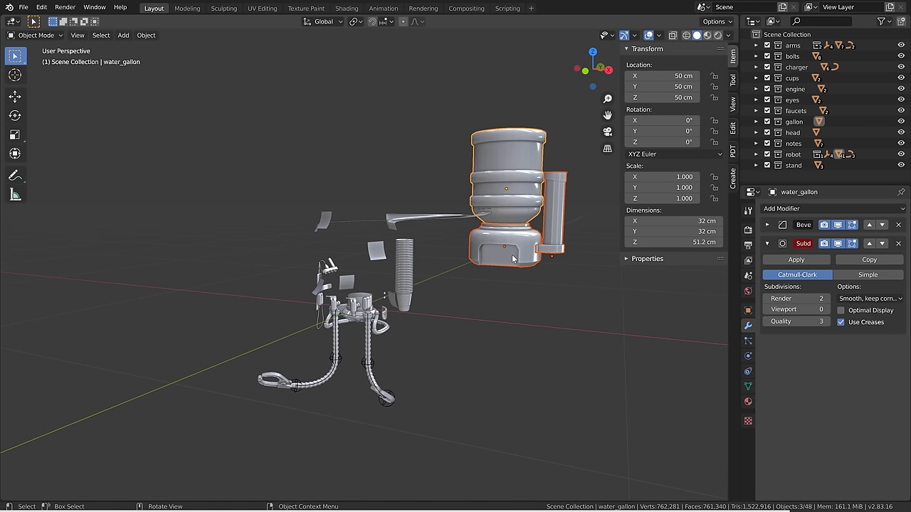
pyautogui.keyDown('alt'); pyautogui.moveTo(665, 75); pyautogui.dragTo(625, 75); pyautogui.keyUp('alt')
pyautogui.moveTo(665, 131)
pyautogui.keyDown('alt'); pyautogui.mouseDown()
pyautogui.moveTo(694, 131)
pyautogui.moveTo(673, 131)
pyautogui.mouseUp(); pyautogui.keyUp('alt')
pyautogui.moveTo(666, 120)
pyautogui.keyDown('alt'); pyautogui.mouseDown()
pyautogui.moveTo(656, 120)
pyautogui.moveTo(666, 120)
pyautogui.mouseUp(); pyautogui.keyUp('alt')
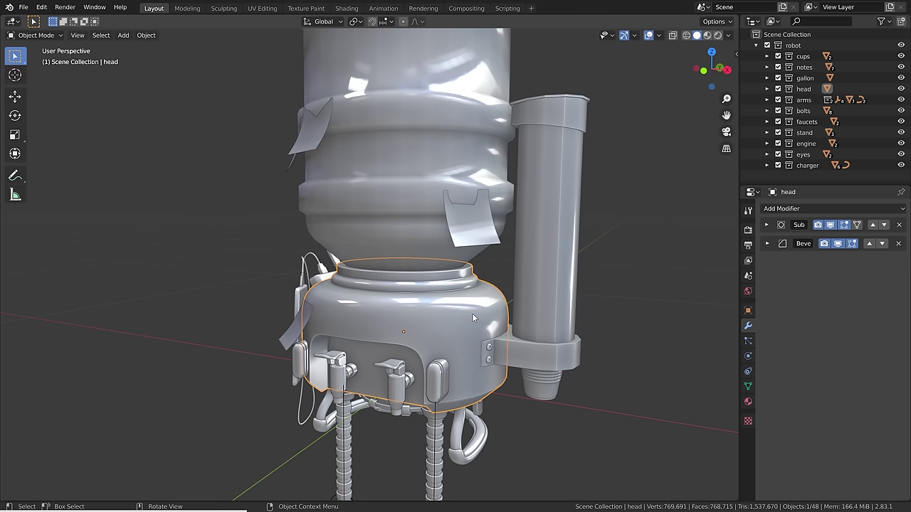
# Copy the head's modifiers to the plastic cup case and water gallon with Make Links, and check the modifier list of each object.
pyautogui.click(553, 206)
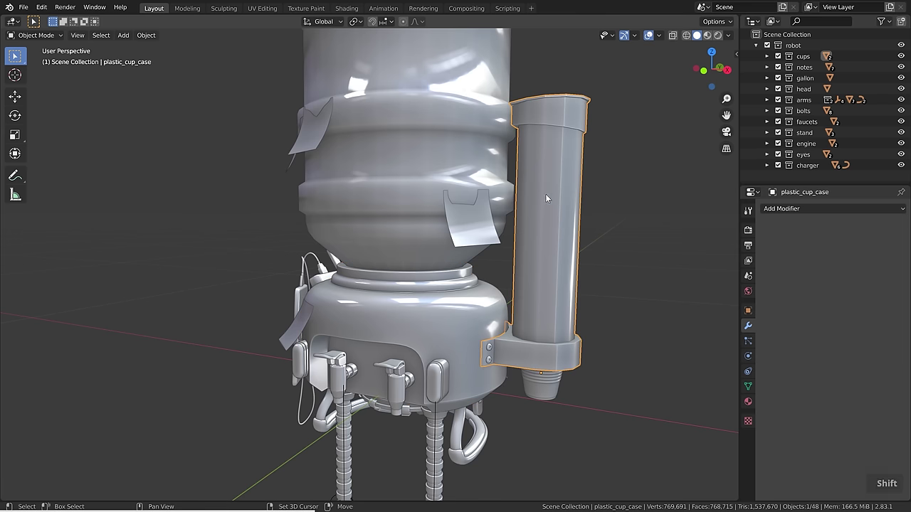
pyautogui.keyDown('shift'); pyautogui.click(454, 101); pyautogui.keyUp('shift')
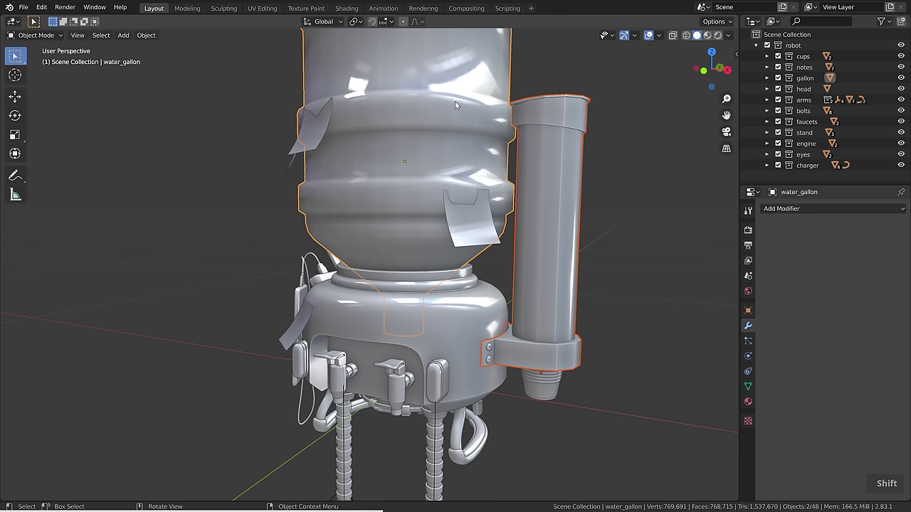
pyautogui.keyDown('shift'); pyautogui.click(357, 295); pyautogui.keyUp('shift')
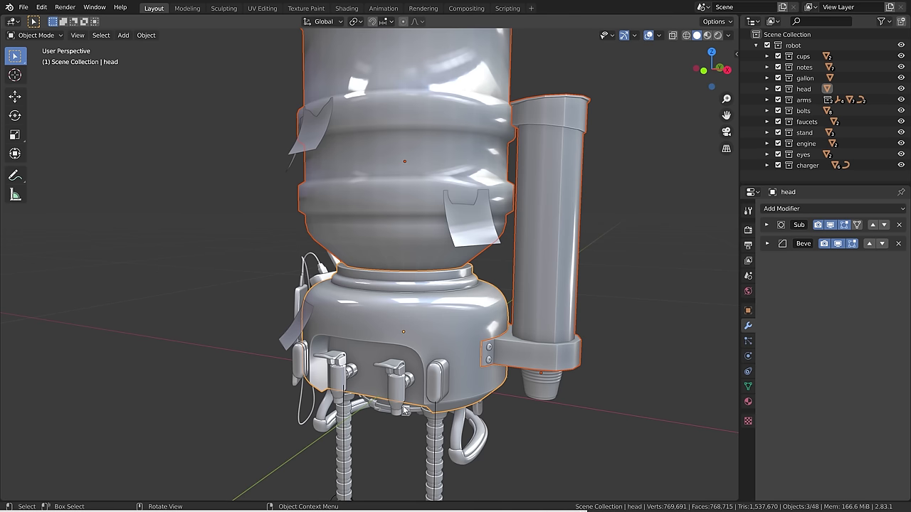
pyautogui.hotkey('ctrl', 'l')
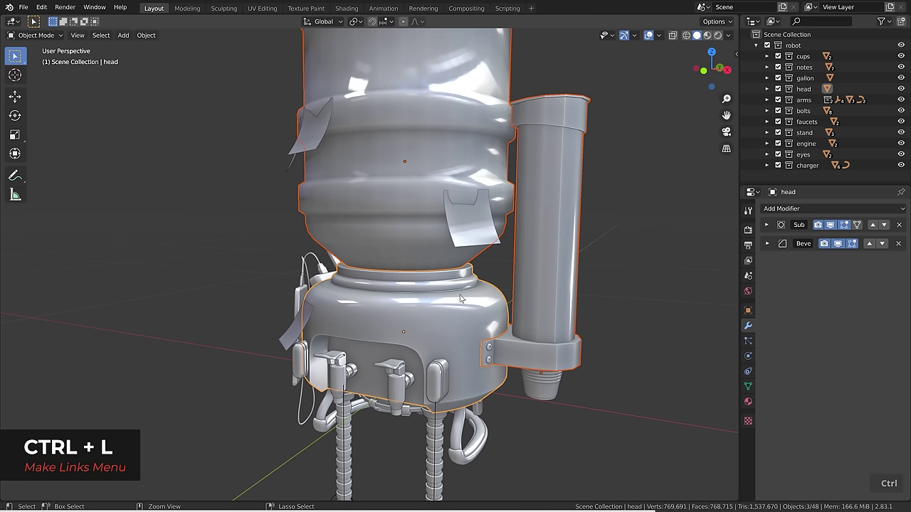
pyautogui.hotkey('ctrl', 'l')
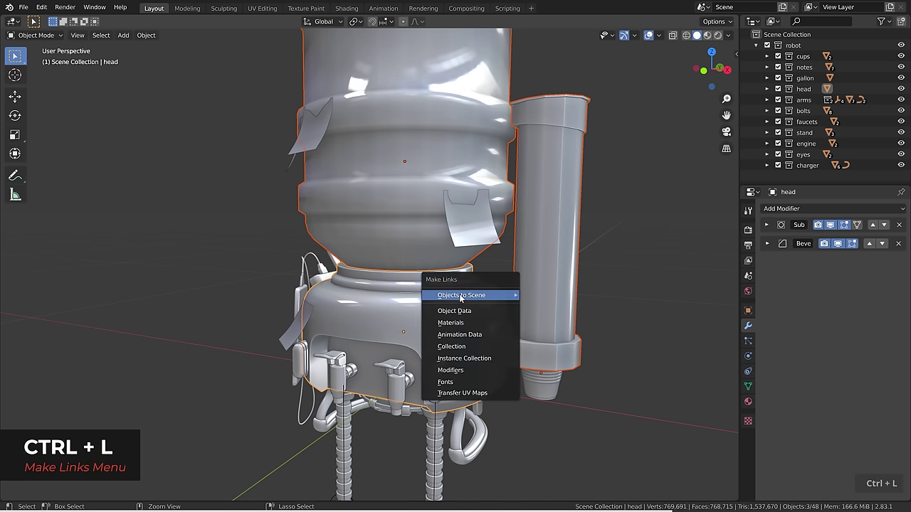
pyautogui.click(450, 370)
pyautogui.click(502, 195)
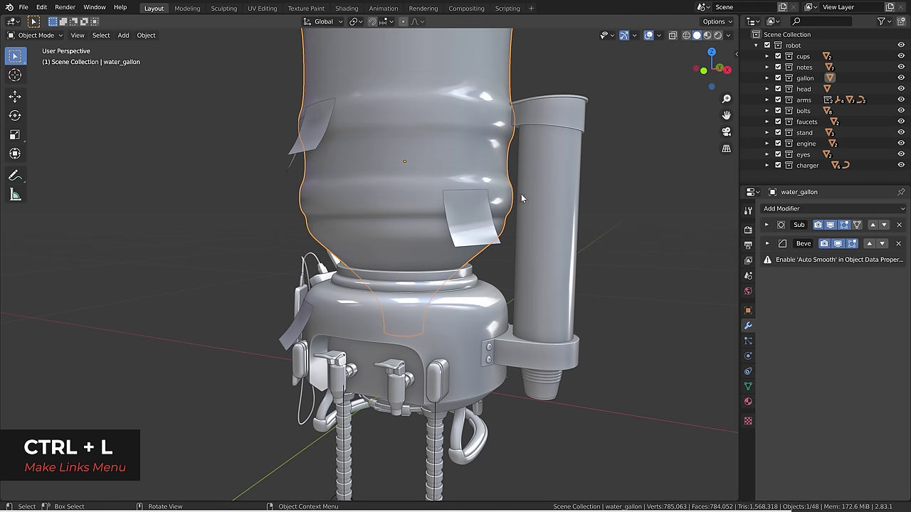
pyautogui.click(541, 191)
pyautogui.click(442, 328)
pyautogui.click(412, 218)
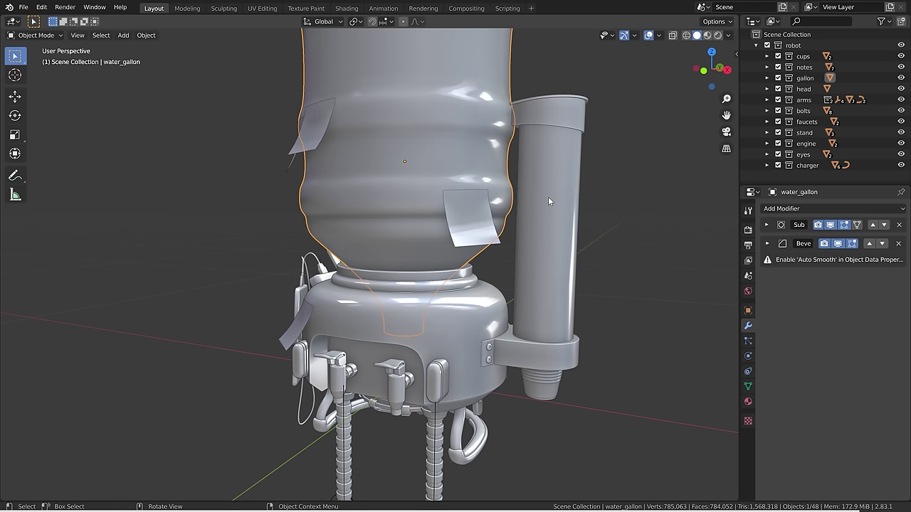
pyautogui.click(552, 298)
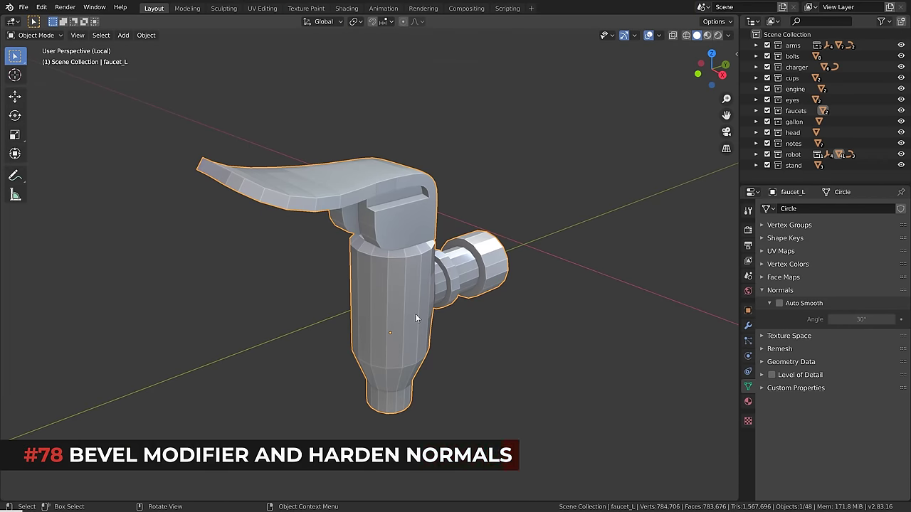
# Add a Bevel modifier to the left faucet below its Subdivision modifier.
pyautogui.moveTo(416, 319)
pyautogui.mouseDown(button='middle')
pyautogui.moveTo(402, 297)
pyautogui.moveTo(417, 314)
pyautogui.mouseUp(button='middle')
pyautogui.click(748, 325)
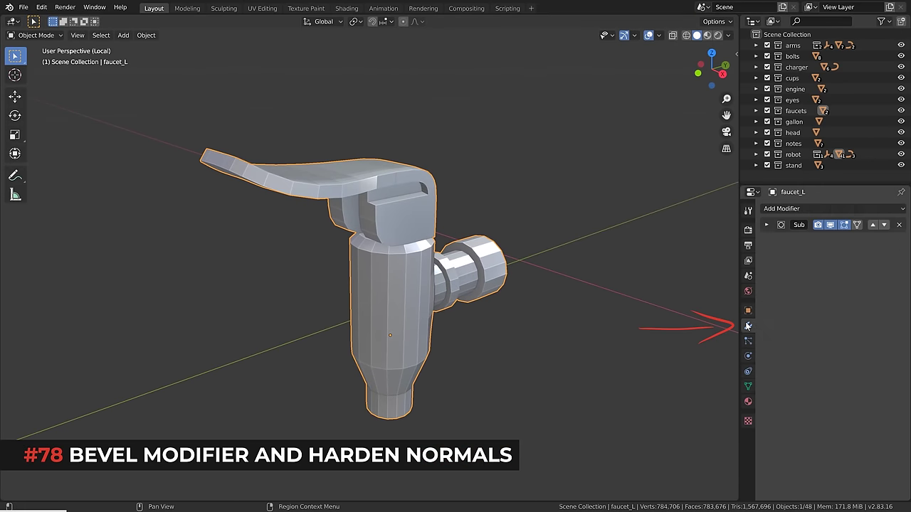
pyautogui.click(799, 208)
pyautogui.click(702, 244)
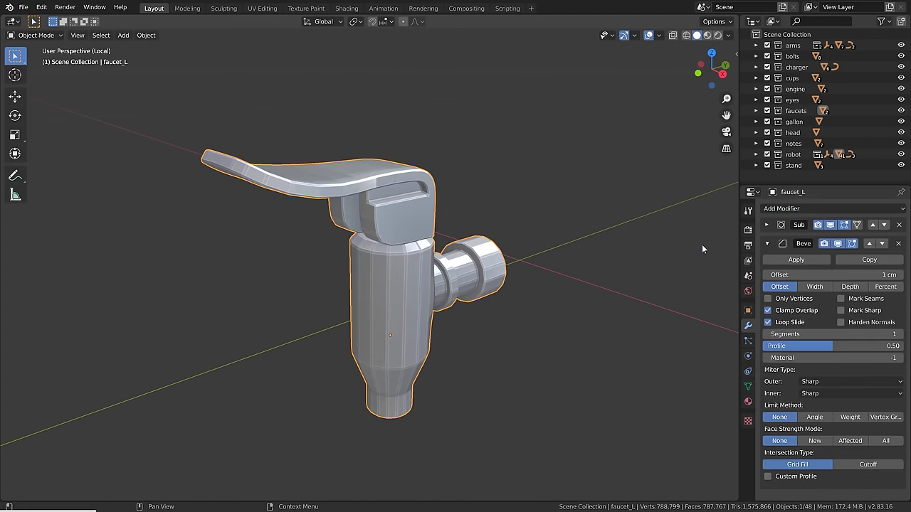
# Limit the left faucet's Bevel modifier by Weight and shade the faucet smooth.
pyautogui.moveTo(266, 181); pyautogui.dragTo(416, 267, button='middle')
pyautogui.scroll(-3, 401, 256)
pyautogui.scroll(2, 416, 267)
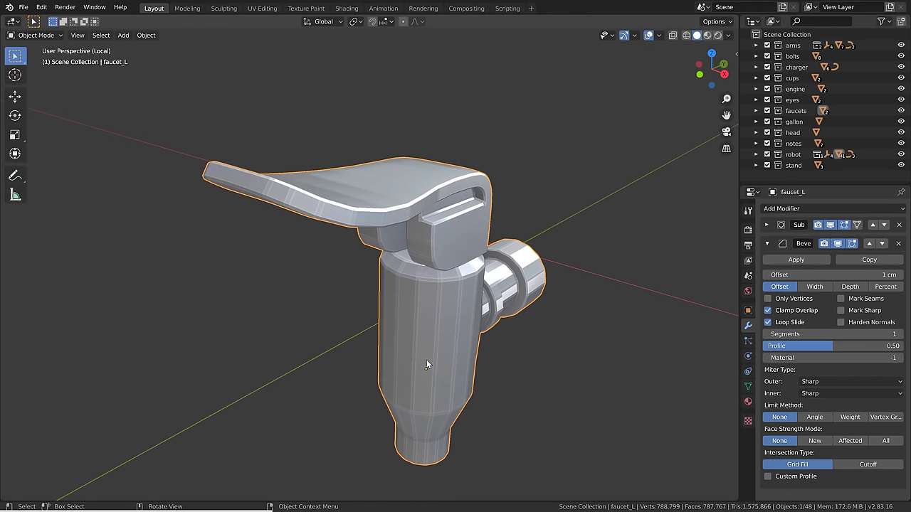
pyautogui.click(848, 418)
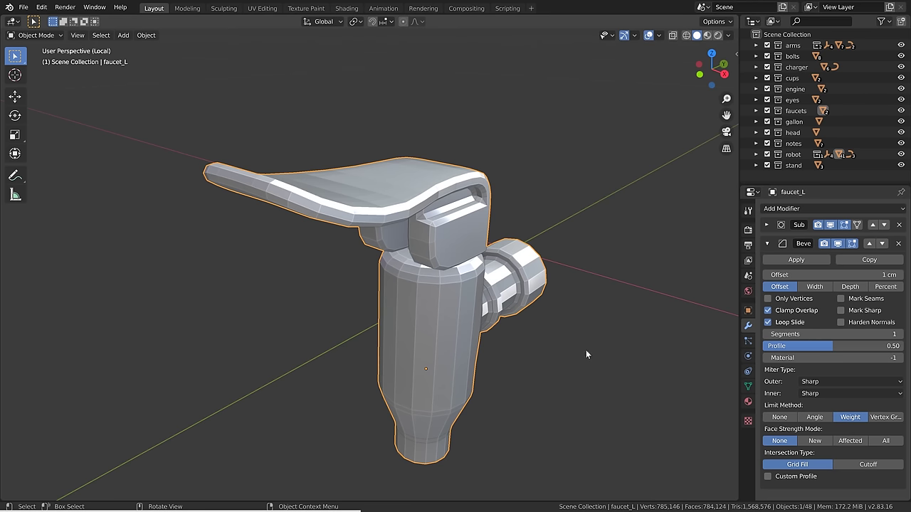
pyautogui.rightClick(421, 257)
pyautogui.click(418, 246)
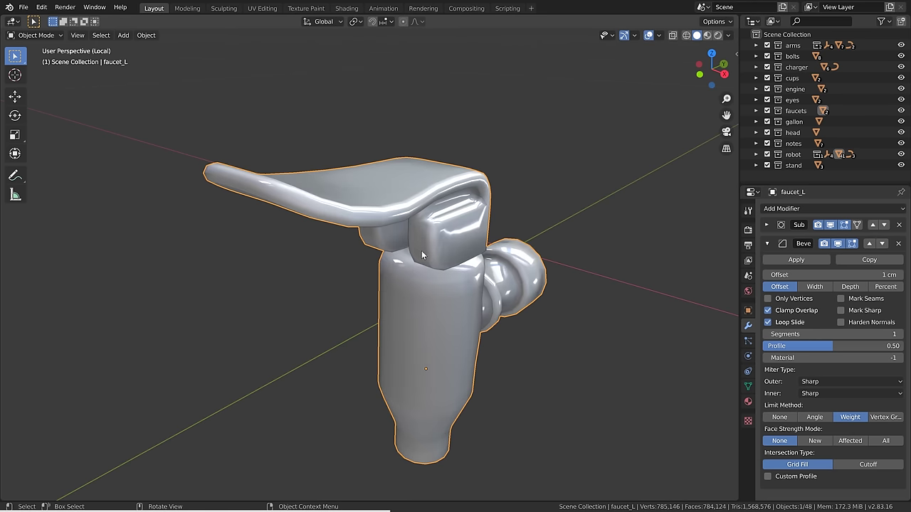
pyautogui.moveTo(421, 250); pyautogui.dragTo(519, 305, button='middle')
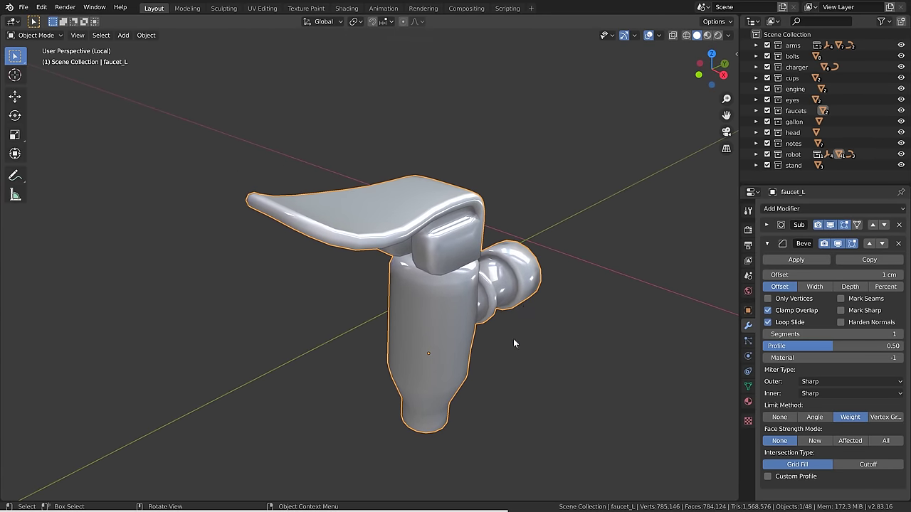
# Enable Harden Normals on the left faucet's Bevel modifier and Auto Smooth in its mesh normals, and inspect the shading.
pyautogui.click(842, 323)
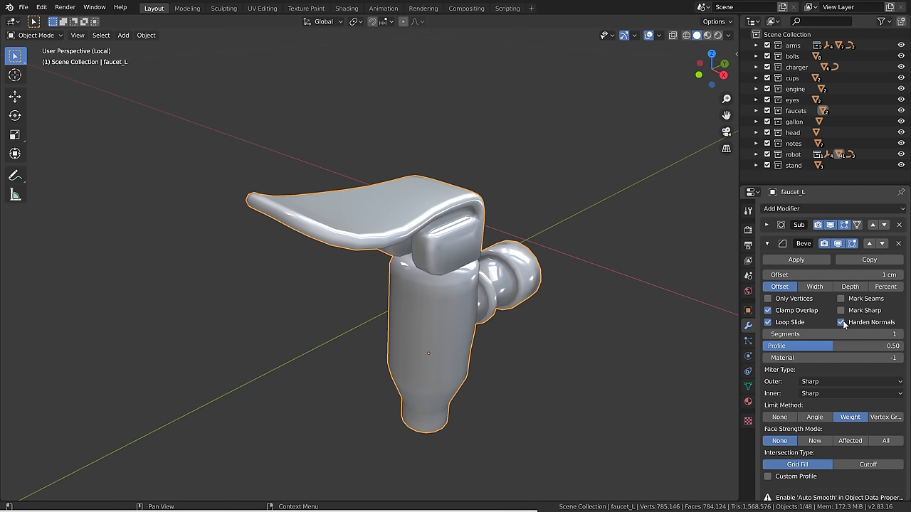
pyautogui.scroll(-1, 845, 326)
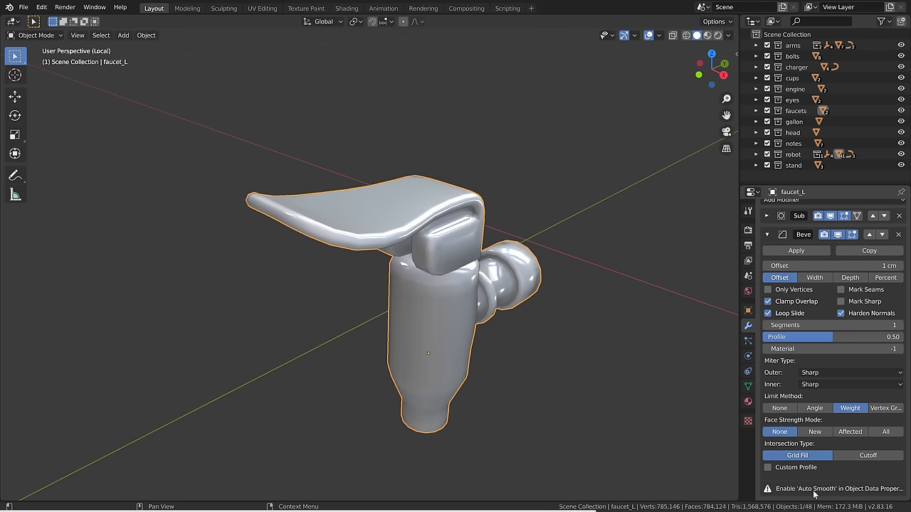
pyautogui.click(748, 386)
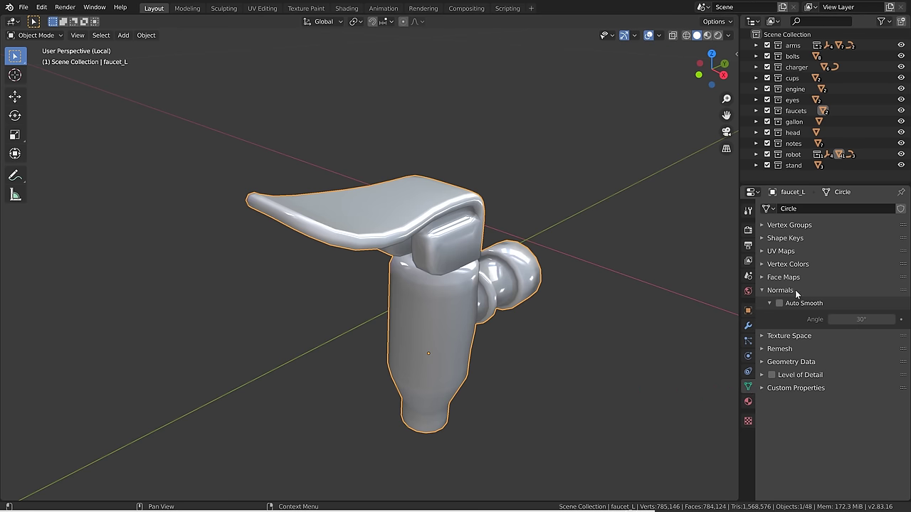
pyautogui.click(779, 303)
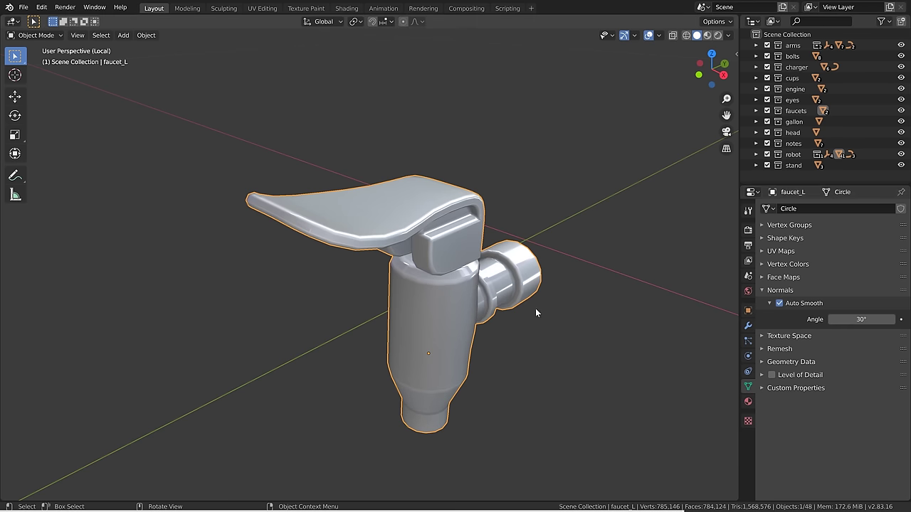
pyautogui.scroll(2, 370, 283)
pyautogui.moveTo(370, 283); pyautogui.dragTo(485, 226, button='middle')
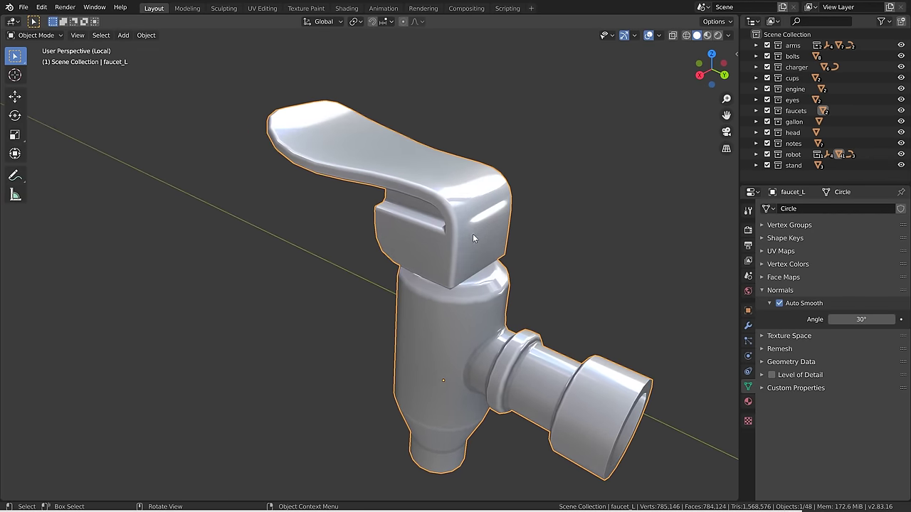
# Fine-tune the Bevel modifier's offset on the left faucet.
pyautogui.click(747, 325)
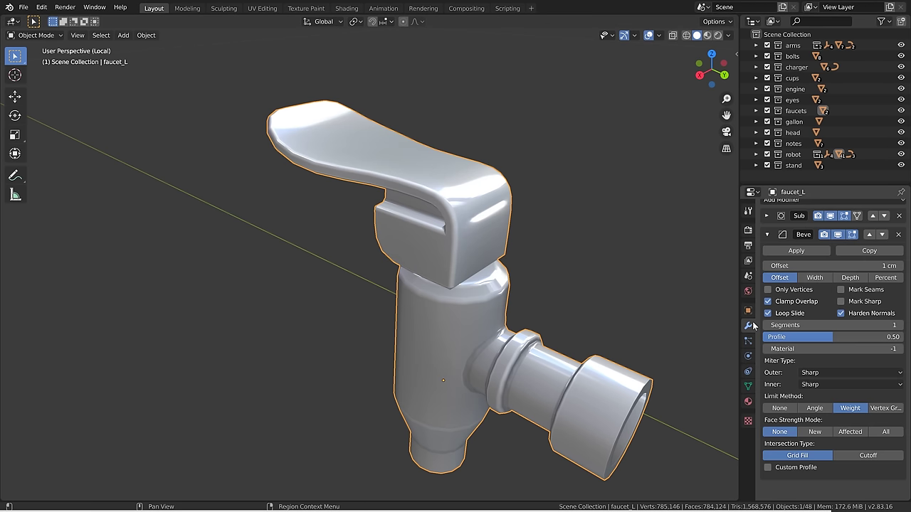
pyautogui.keyDown('shift'); pyautogui.moveTo(838, 273); pyautogui.dragTo(745, 283); pyautogui.keyUp('shift')
pyautogui.moveTo(640, 288); pyautogui.dragTo(562, 285, button='middle')
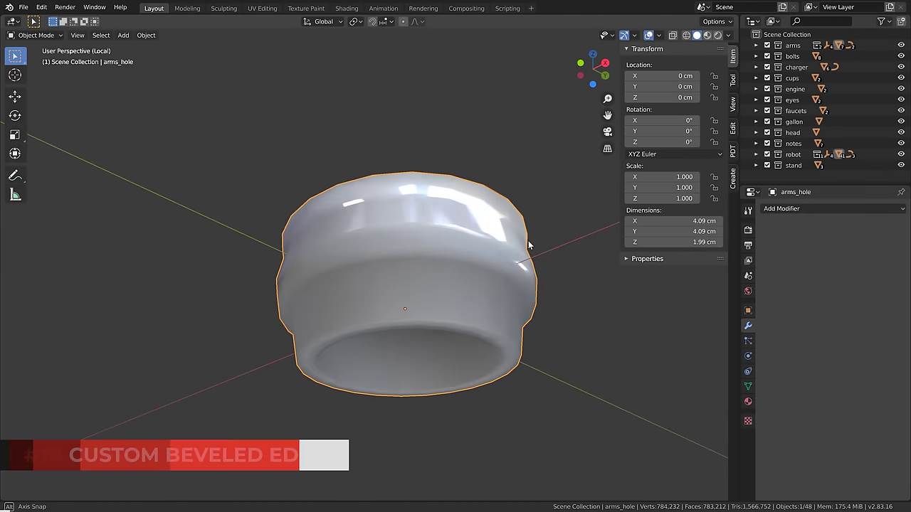
# Add a Bevel modifier with Harden Normals to the arms_hole ring and enable Auto Smooth in its mesh normals.
pyautogui.moveTo(528, 246); pyautogui.dragTo(527, 231, button='middle')
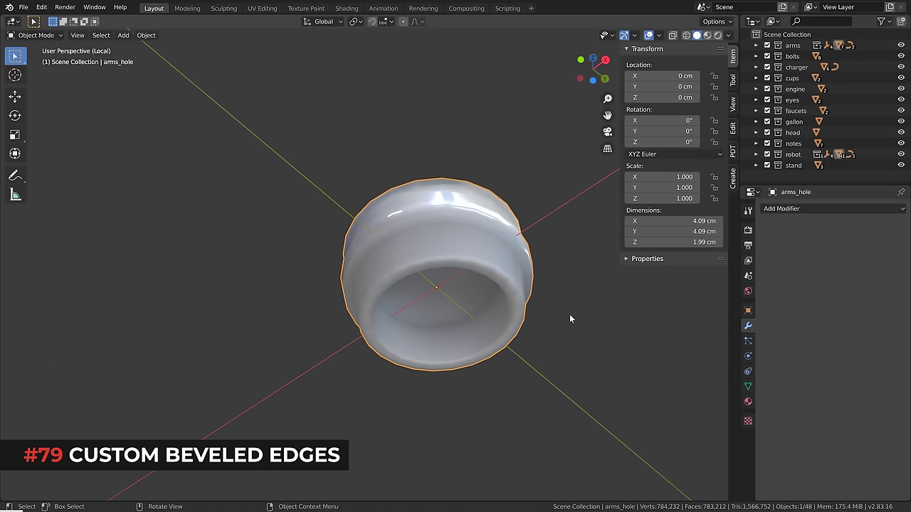
pyautogui.keyDown('shift'); pyautogui.moveTo(569, 319); pyautogui.dragTo(518, 311, button='middle'); pyautogui.keyUp('shift')
pyautogui.click(779, 209)
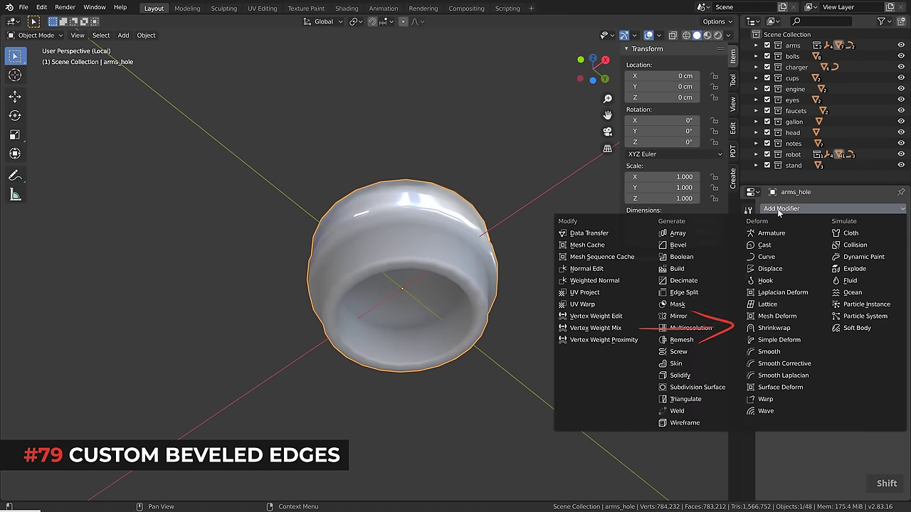
pyautogui.click(679, 244)
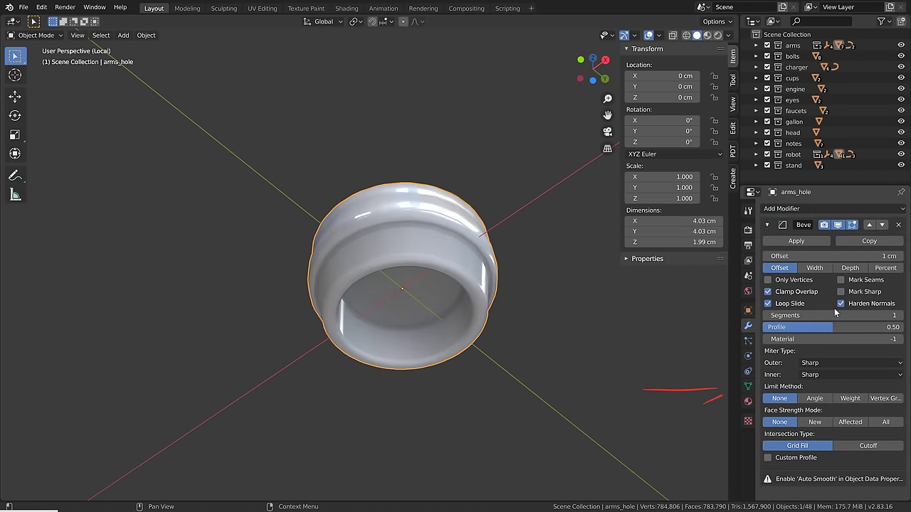
pyautogui.click(748, 386)
pyautogui.click(779, 303)
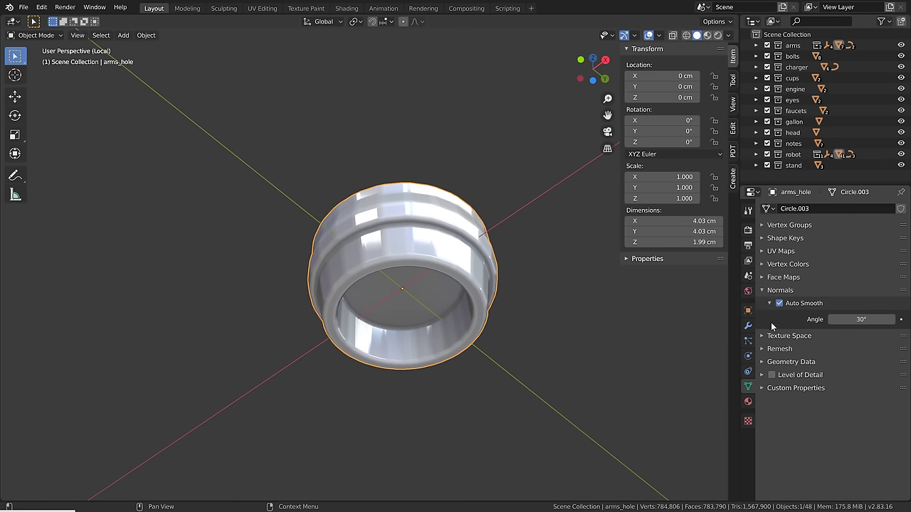
# Set the ring's Bevel offset to 0.02 cm and inspect its beveled edges.
pyautogui.click(748, 325)
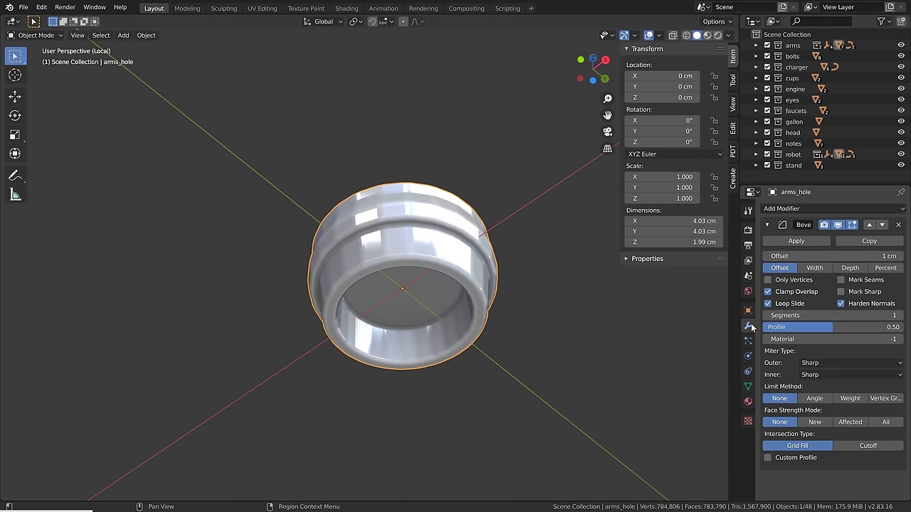
pyautogui.keyDown('shift'); pyautogui.moveTo(850, 256); pyautogui.dragTo(797, 256); pyautogui.keyUp('shift')
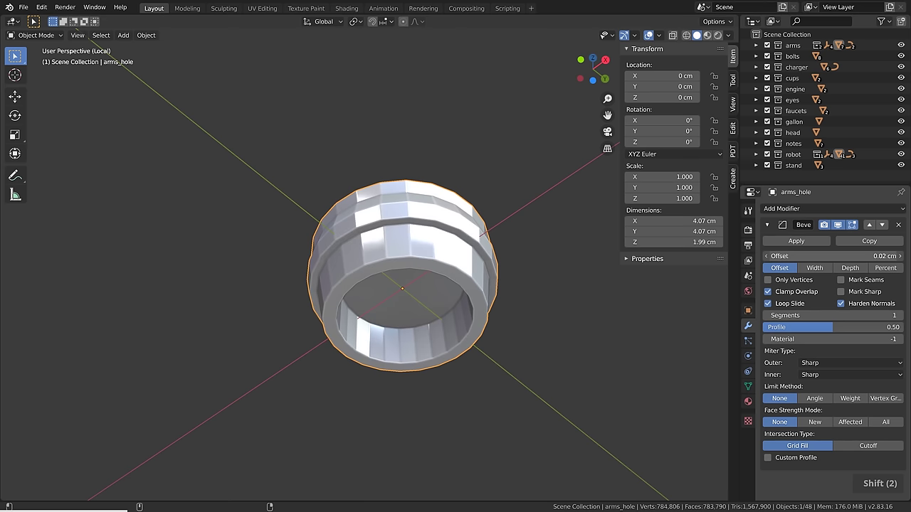
pyautogui.scroll(2, 466, 261)
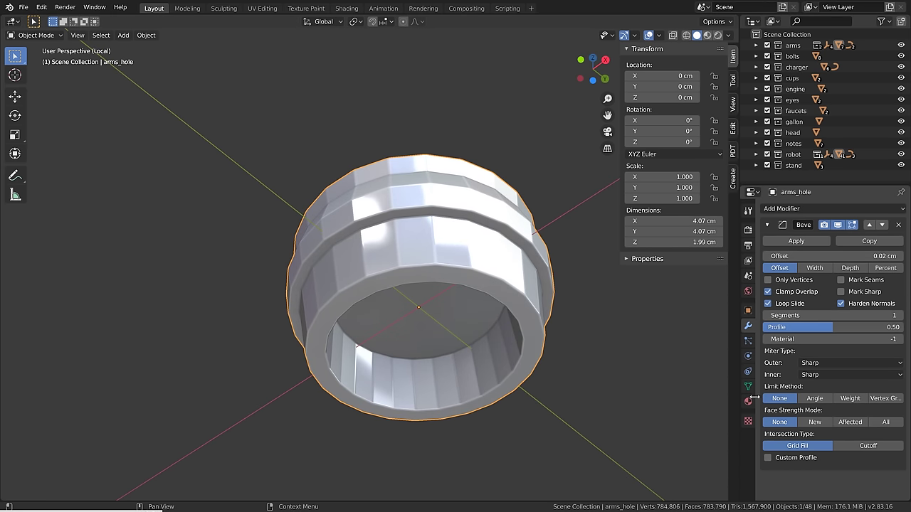
pyautogui.moveTo(403, 248)
pyautogui.mouseDown(button='middle')
pyautogui.moveTo(403, 336)
pyautogui.moveTo(407, 263)
pyautogui.mouseUp(button='middle')
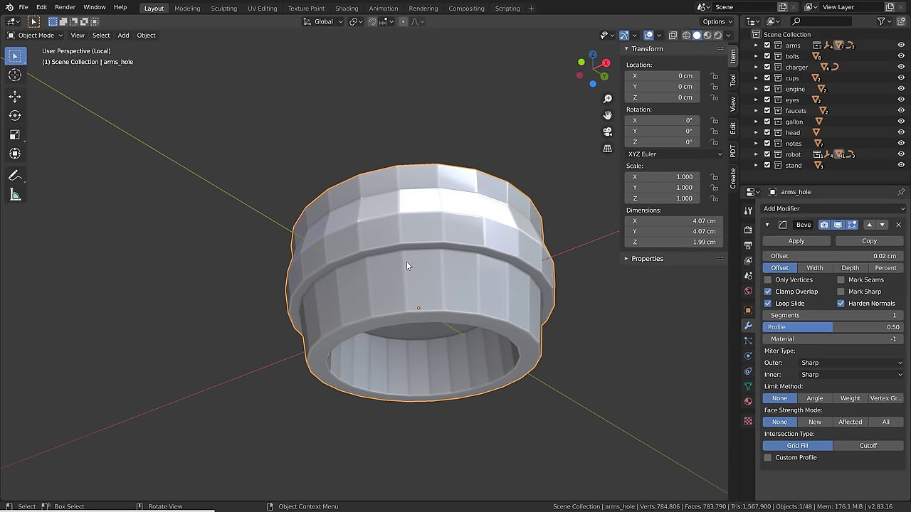
# Limit the ring's bevel by Angle, try a threshold of 0°, set it back to 30°, and inspect the outline from several sides.
pyautogui.click(812, 398)
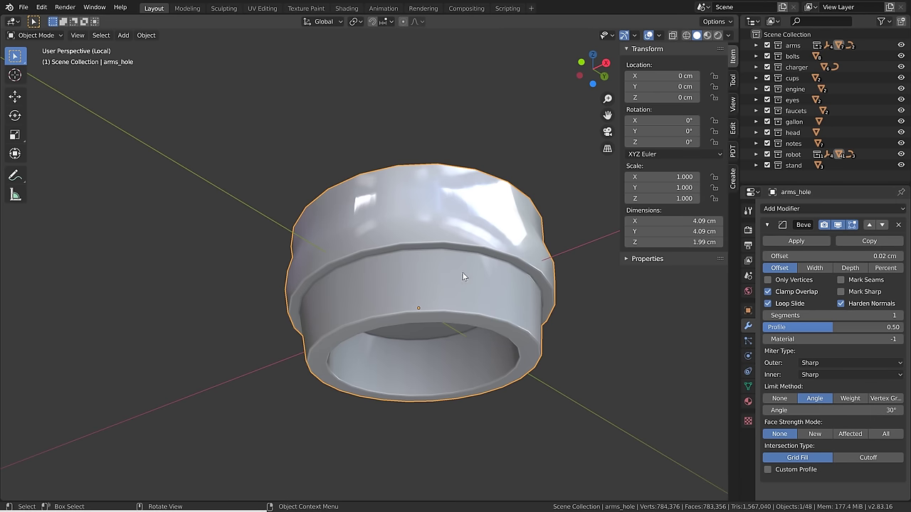
pyautogui.moveTo(854, 410); pyautogui.dragTo(768, 410)
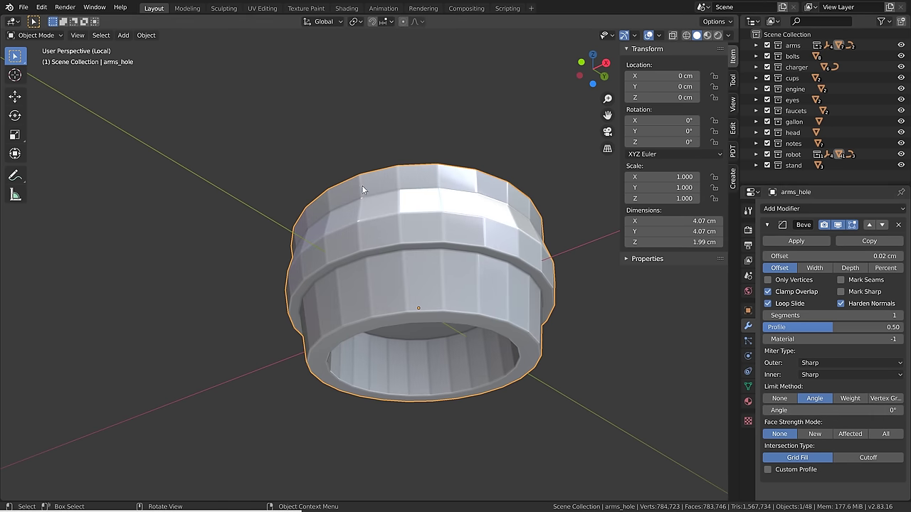
pyautogui.moveTo(847, 410); pyautogui.dragTo(900, 410)
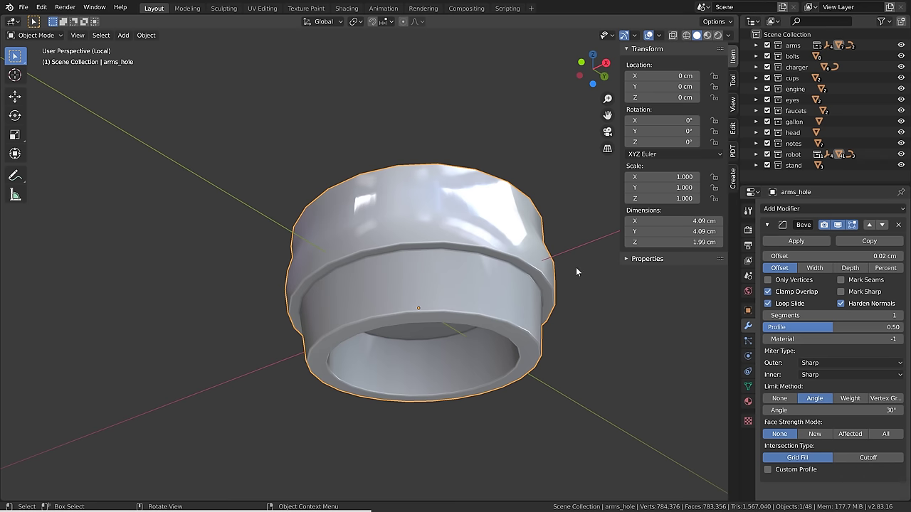
pyautogui.moveTo(475, 211); pyautogui.dragTo(428, 271, button='middle')
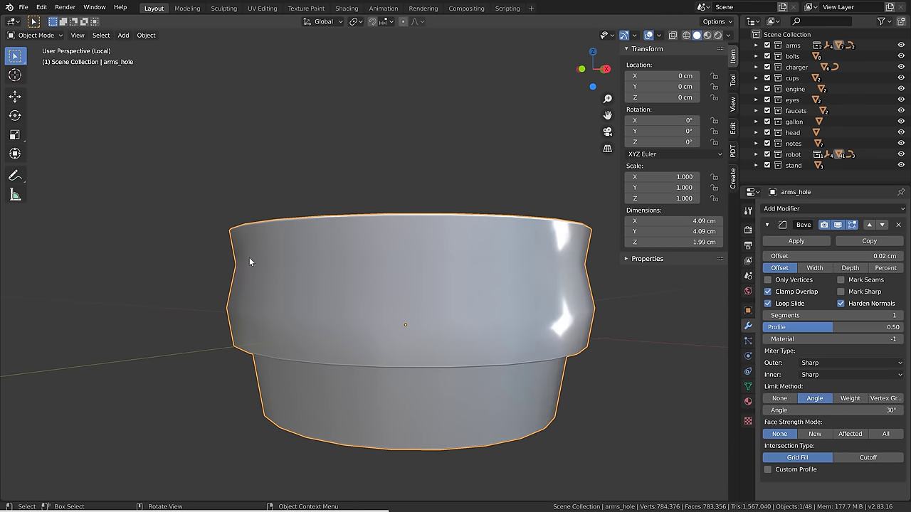
pyautogui.moveTo(305, 268); pyautogui.dragTo(398, 303, button='middle')
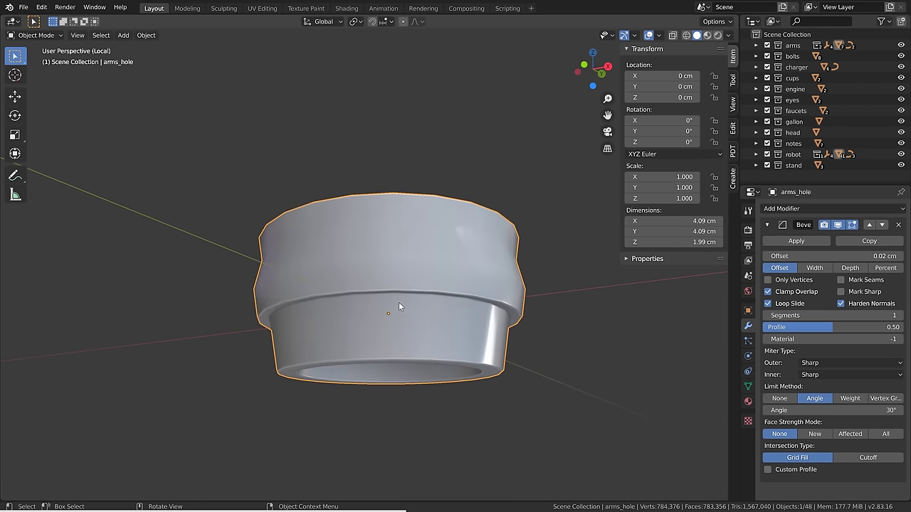
pyautogui.moveTo(358, 264); pyautogui.dragTo(652, 406, button='middle')
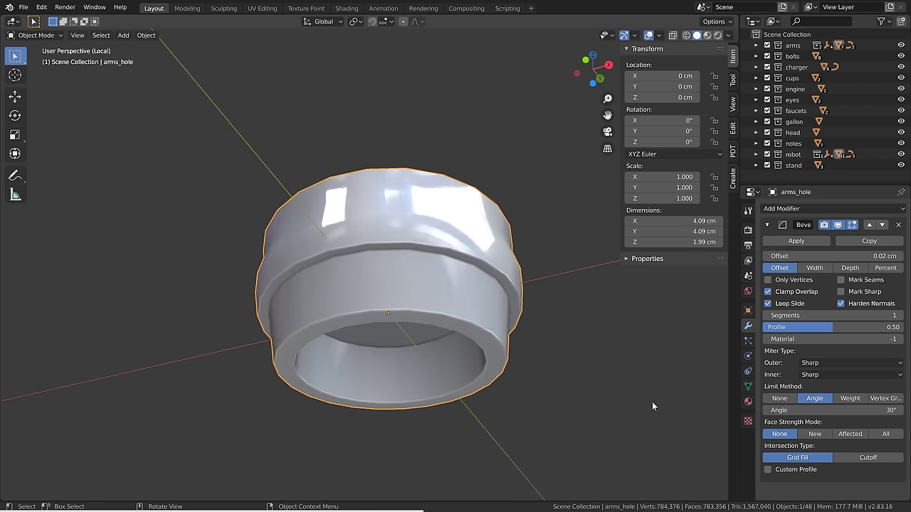
# Limit the ring's bevel by Weight and, in Edit Mode, select the bottom rim edge loops and the horizontal loops around the outer wall.
pyautogui.click(850, 398)
pyautogui.press('Tab')
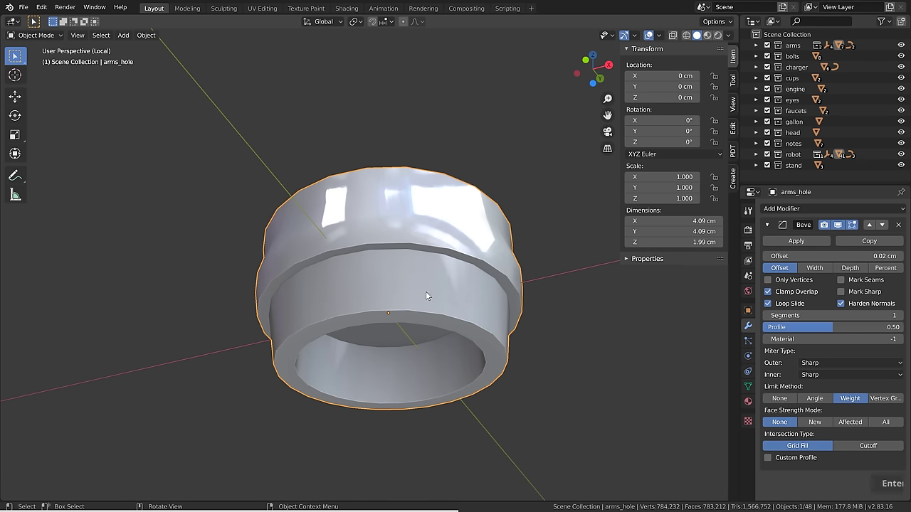
pyautogui.keyDown('alt'); pyautogui.keyDown('shift'); pyautogui.click(337, 327); pyautogui.keyUp('shift'); pyautogui.keyUp('alt')
pyautogui.keyDown('alt'); pyautogui.keyDown('shift'); pyautogui.click(329, 318); pyautogui.keyUp('shift'); pyautogui.keyUp('alt')
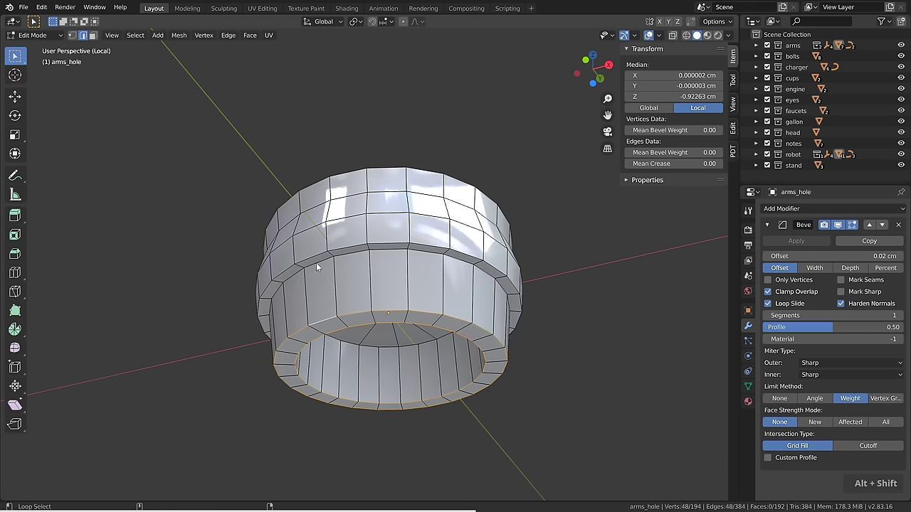
pyautogui.keyDown('alt'); pyautogui.keyDown('shift'); pyautogui.click(314, 263); pyautogui.keyUp('shift'); pyautogui.keyUp('alt')
pyautogui.keyDown('alt'); pyautogui.keyDown('shift'); pyautogui.click(312, 256); pyautogui.keyUp('shift'); pyautogui.keyUp('alt')
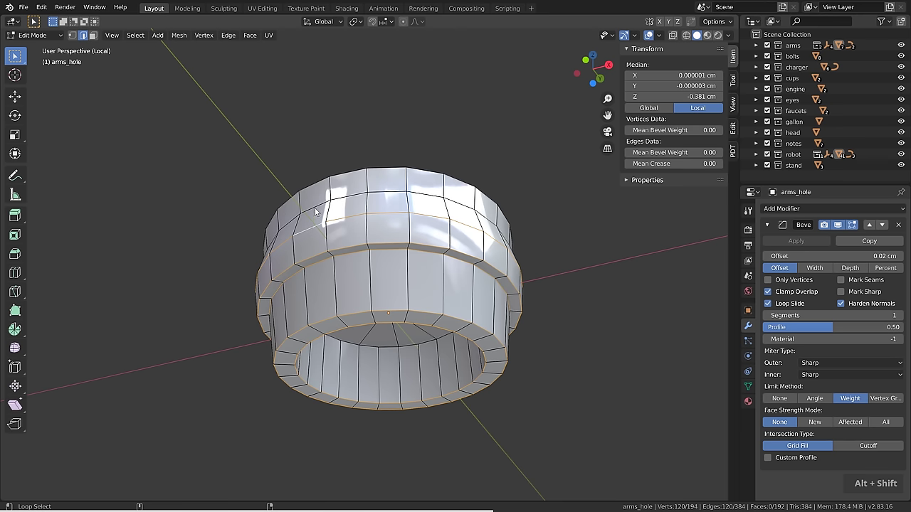
pyautogui.keyDown('alt'); pyautogui.keyDown('shift'); pyautogui.click(315, 212); pyautogui.keyUp('shift'); pyautogui.keyUp('alt')
# Add the remaining horizontal edge loops, including the ring's top rim, to the selection.
pyautogui.moveTo(435, 138); pyautogui.dragTo(449, 191, button='middle')
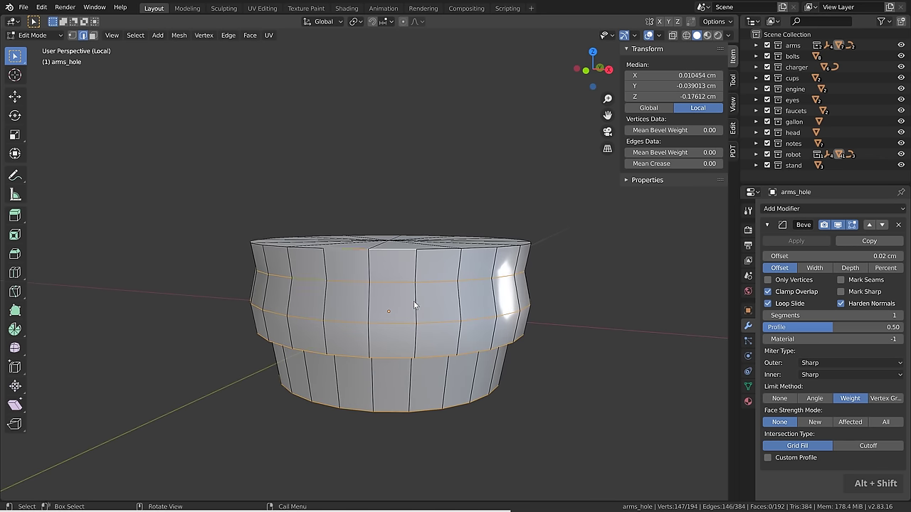
pyautogui.moveTo(415, 301); pyautogui.dragTo(456, 370, button='middle')
pyautogui.keyDown('alt'); pyautogui.keyDown('shift'); pyautogui.click(530, 284); pyautogui.keyUp('shift'); pyautogui.keyUp('alt')
pyautogui.keyDown('alt'); pyautogui.keyDown('shift'); pyautogui.click(528, 284); pyautogui.keyUp('shift'); pyautogui.keyUp('alt')
pyautogui.keyDown('alt'); pyautogui.keyDown('shift'); pyautogui.click(478, 310); pyautogui.keyUp('shift'); pyautogui.keyUp('alt')
pyautogui.moveTo(478, 311); pyautogui.dragTo(433, 320, button='middle')
pyautogui.keyDown('alt'); pyautogui.keyDown('shift'); pyautogui.click(311, 294); pyautogui.keyUp('shift'); pyautogui.keyUp('alt')
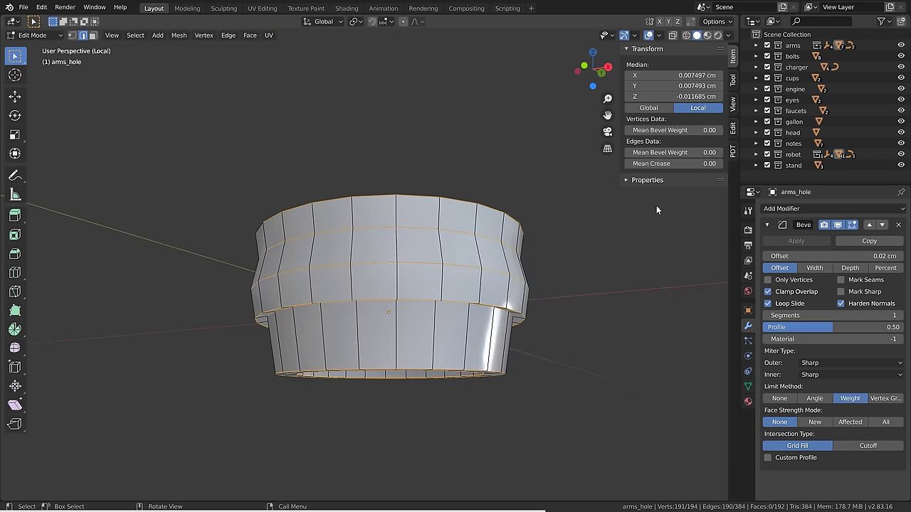
# Set the Mean Bevel Weight of the selected edge loops to 1.00.
pyautogui.press('n')
pyautogui.press('n')
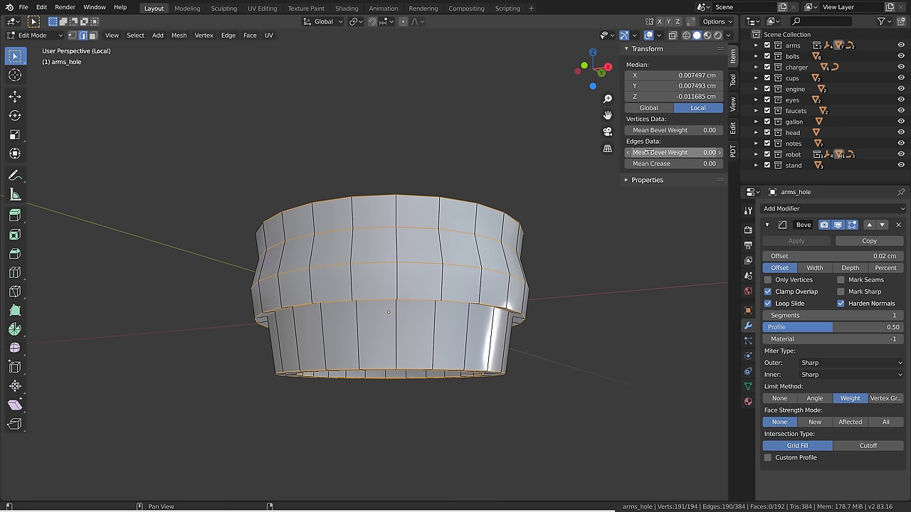
pyautogui.moveTo(472, 299); pyautogui.dragTo(475, 274, button='middle')
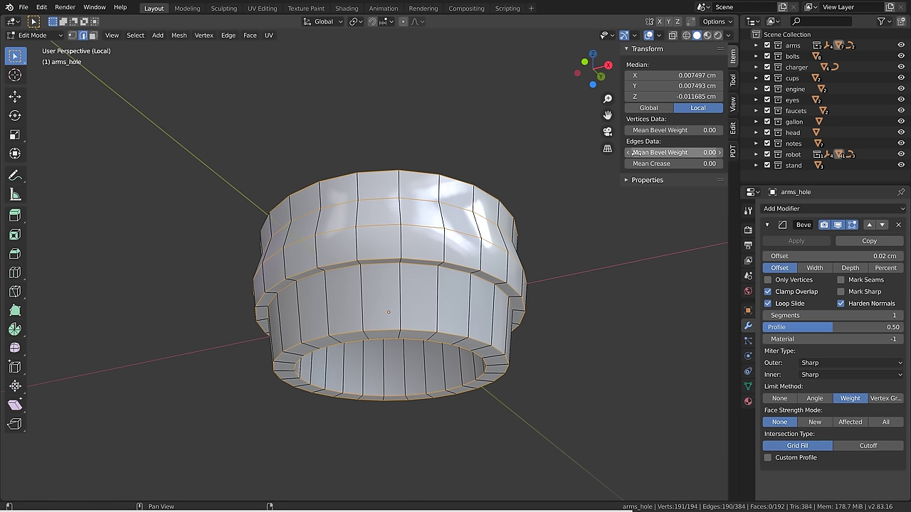
pyautogui.moveTo(636, 152); pyautogui.dragTo(723, 153)
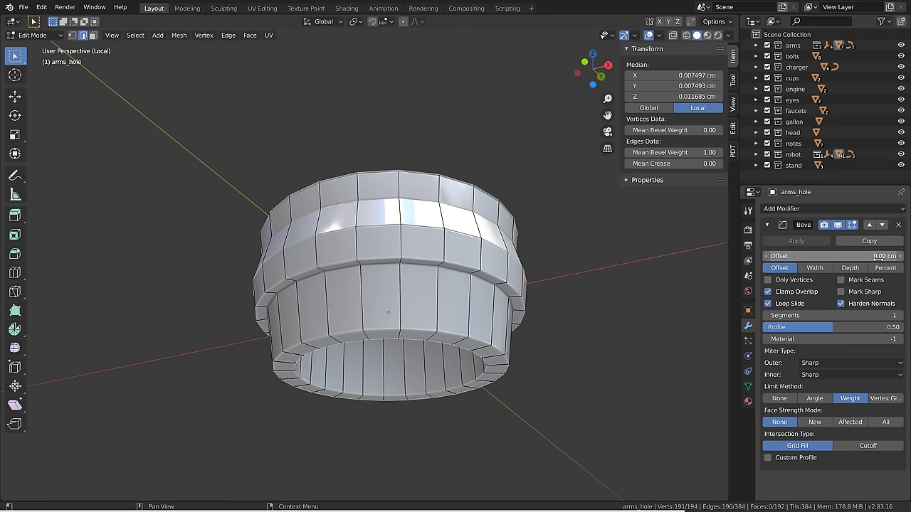
# Try an edge Mean Bevel Weight of 0.5 on the selected loops, and return it to 1.00.
pyautogui.click(673, 152)
pyautogui.write('0.5')
pyautogui.press('Return')
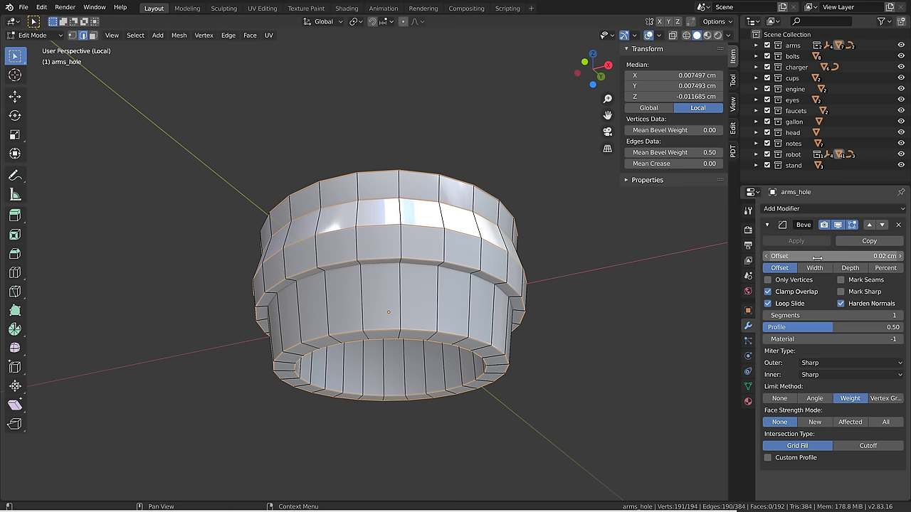
pyautogui.moveTo(703, 153)
pyautogui.mouseDown()
pyautogui.moveTo(727, 153)
pyautogui.moveTo(715, 152)
pyautogui.mouseUp()
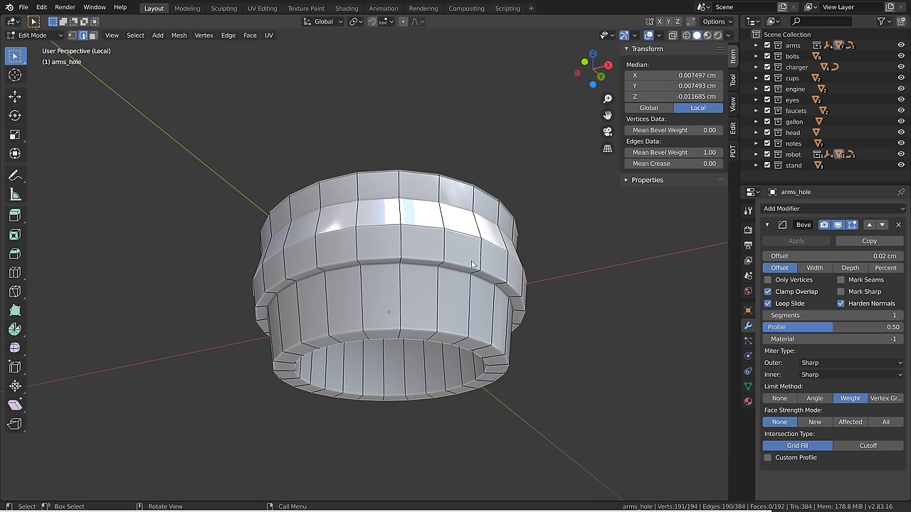
# Select the ring's edge loop along the upper side of the sloped band and lower its Mean Bevel Weight to about 0.51.
pyautogui.keyDown('shift'); pyautogui.moveTo(325, 289); pyautogui.dragTo(413, 354, button='middle'); pyautogui.keyUp('shift')
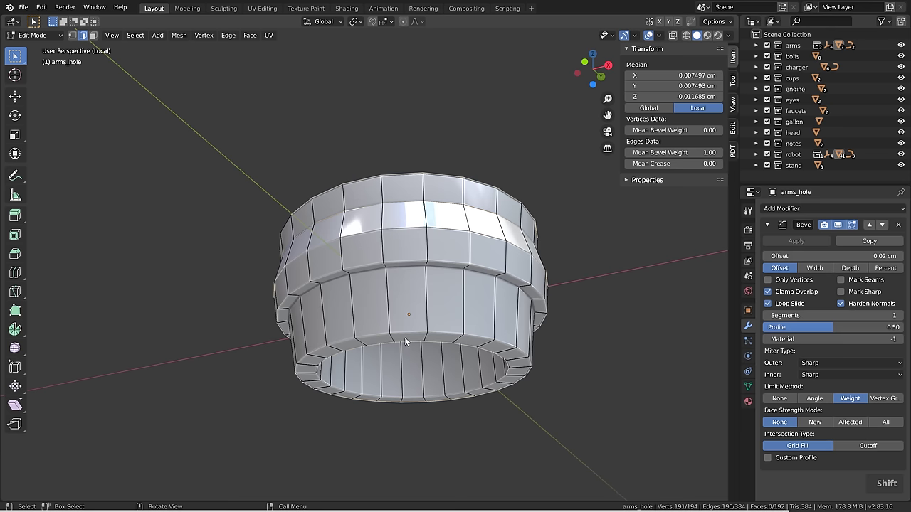
pyautogui.scroll(2, 406, 337)
pyautogui.keyDown('alt'); pyautogui.click(403, 182); pyautogui.keyUp('alt')
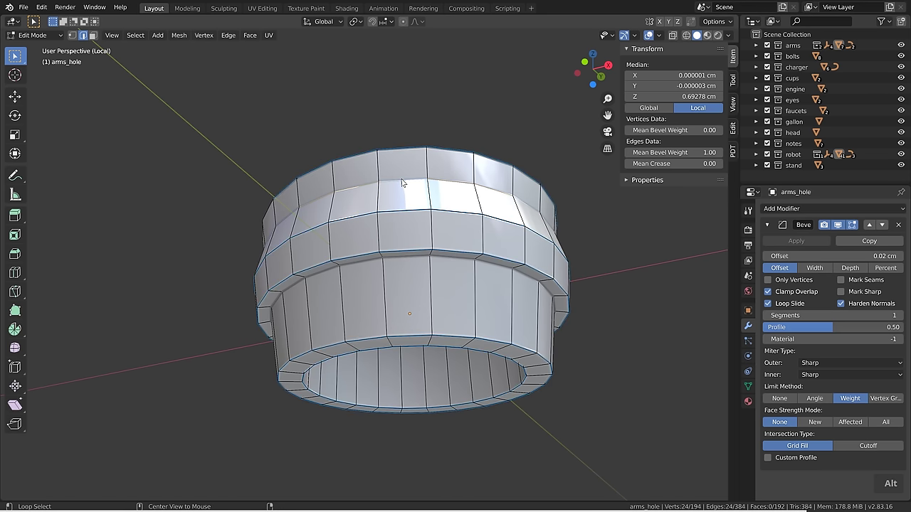
pyautogui.press('alt')
pyautogui.scroll(4, 402, 181)
pyautogui.moveTo(704, 152); pyautogui.dragTo(669, 152)
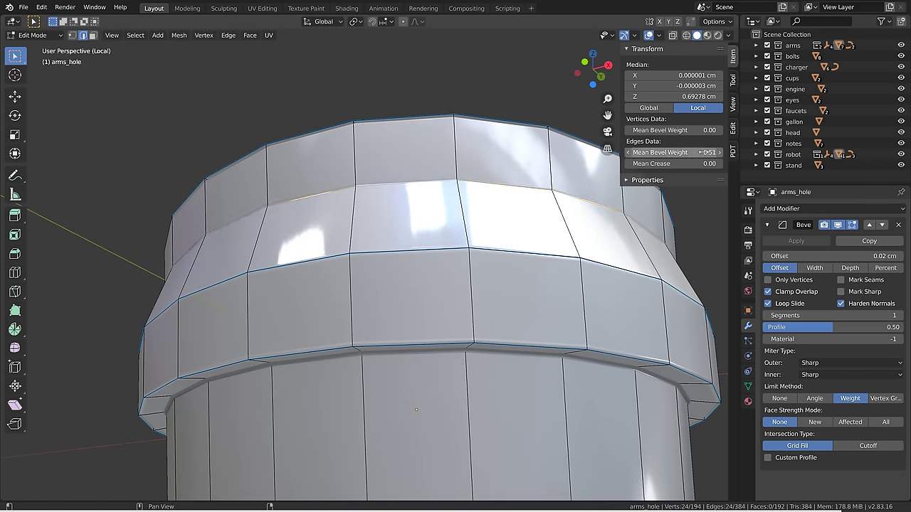
# Select the edge loop along the lower side of the sloped band, and leave Edit Mode.
pyautogui.scroll(-2, 485, 247)
pyautogui.keyDown('alt'); pyautogui.click(486, 248); pyautogui.keyUp('alt')
pyautogui.keyDown('shift'); pyautogui.moveTo(380, 344); pyautogui.dragTo(372, 336, button='middle'); pyautogui.keyUp('shift')
pyautogui.scroll(-2, 400, 378)
pyautogui.keyDown('shift'); pyautogui.moveTo(456, 377); pyautogui.dragTo(447, 320, button='middle'); pyautogui.keyUp('shift')
pyautogui.press('Tab')
# Select the curved engine_protection plate under the body and check its Mirror modifier by toggling the viewport display off and on.
pyautogui.click(316, 329)
pyautogui.moveTo(481, 290); pyautogui.dragTo(482, 309, button='middle')
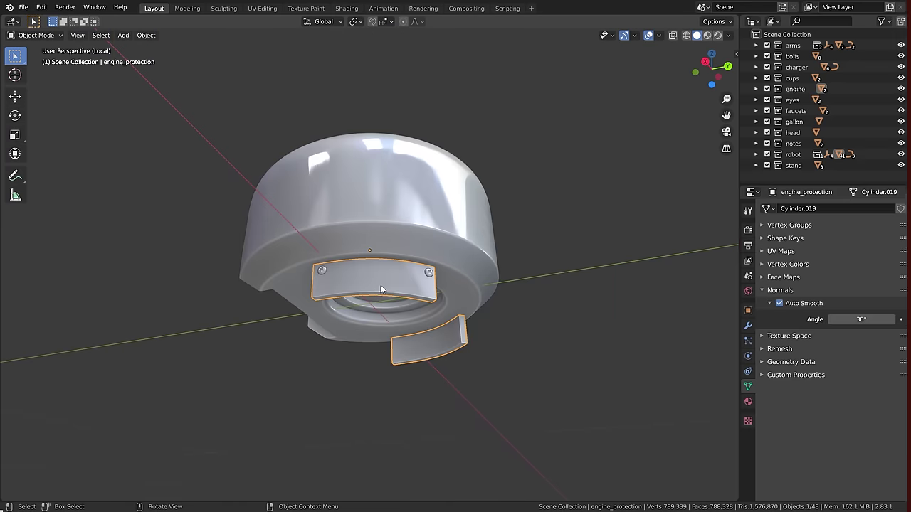
pyautogui.scroll(3, 380, 284)
pyautogui.keyDown('shift'); pyautogui.moveTo(470, 327); pyautogui.dragTo(467, 313, button='middle'); pyautogui.keyUp('shift')
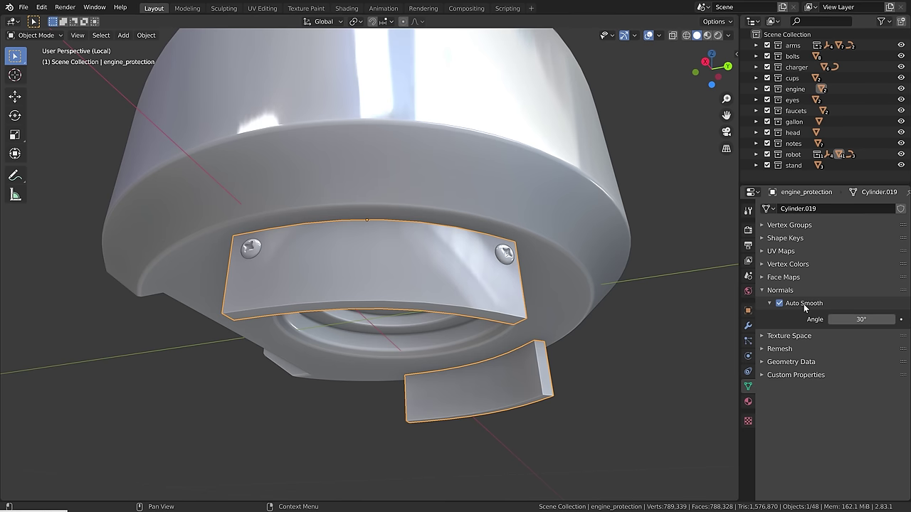
pyautogui.click(747, 325)
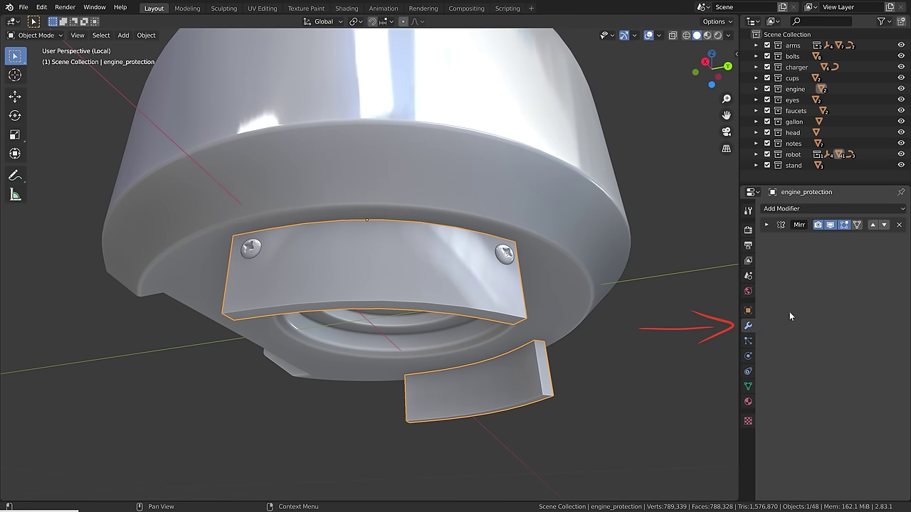
pyautogui.click(835, 226)
pyautogui.click(836, 227)
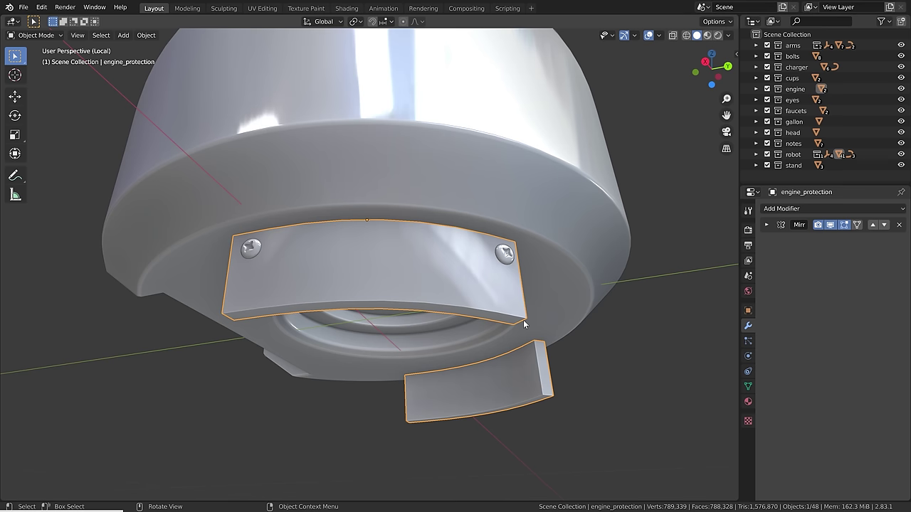
# Add a Bevel modifier to the engine_protection plate and start selecting its corner edges in Edit Mode.
pyautogui.click(790, 209)
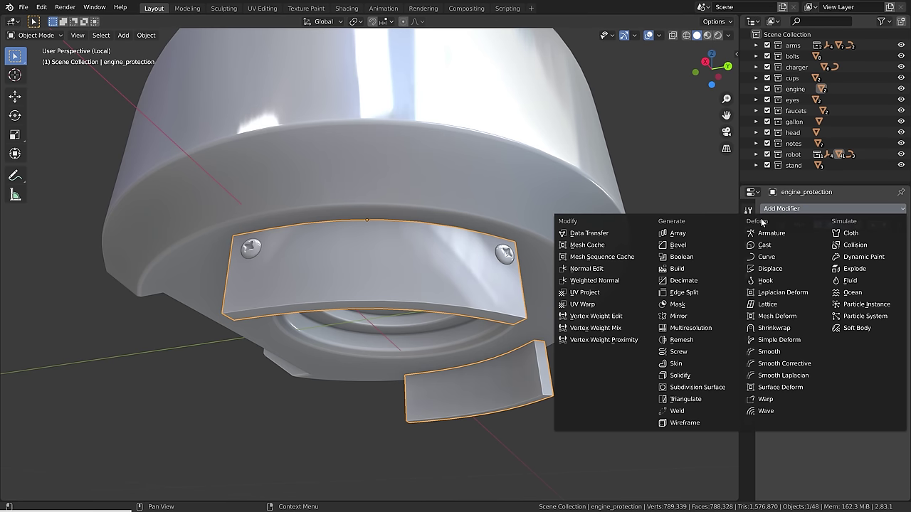
pyautogui.click(700, 246)
pyautogui.press('Tab')
pyautogui.click(643, 306)
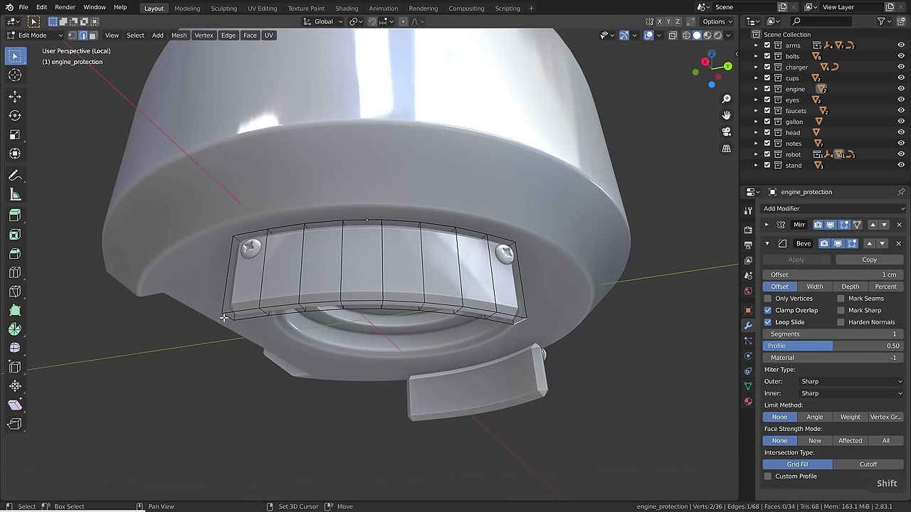
# Restrict the protection plate's Bevel modifier to weighted edges by setting its limit method to Weight.
pyautogui.press('n')
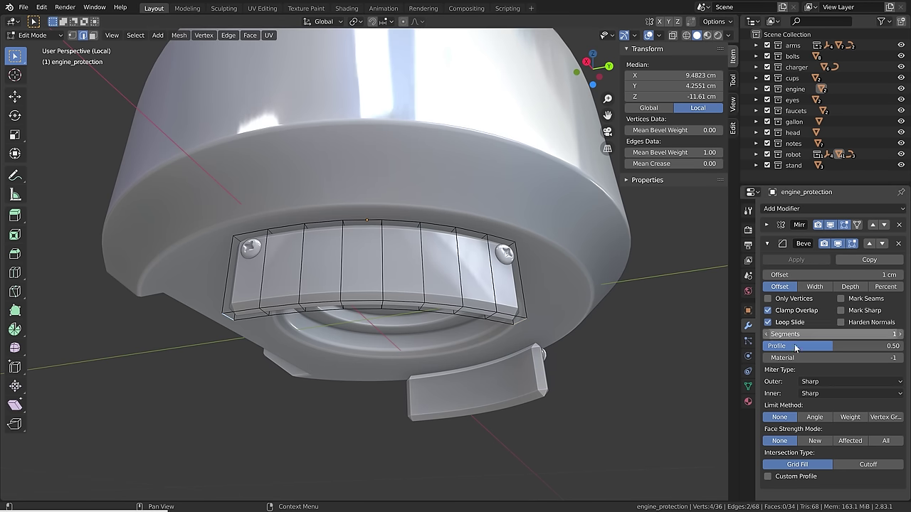
pyautogui.click(852, 419)
pyautogui.moveTo(555, 242); pyautogui.dragTo(443, 261, button='middle')
pyautogui.scroll(2, 457, 251)
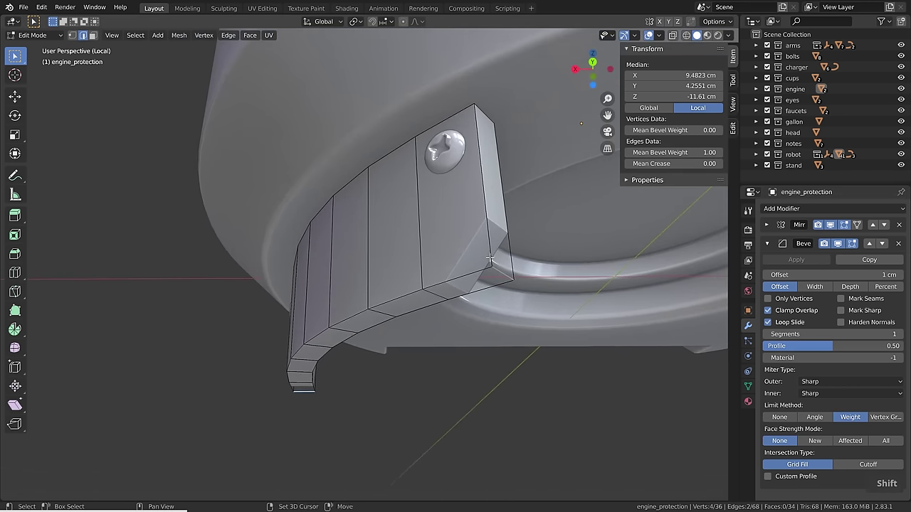
# Set the weighted bevel to 6 segments with an offset of about 1.25 cm and leave edit mode.
pyautogui.click(899, 334)
pyautogui.click(899, 334)
pyautogui.click(899, 335)
pyautogui.click(899, 335)
pyautogui.click(900, 335)
pyautogui.moveTo(882, 275); pyautogui.dragTo(846, 275)
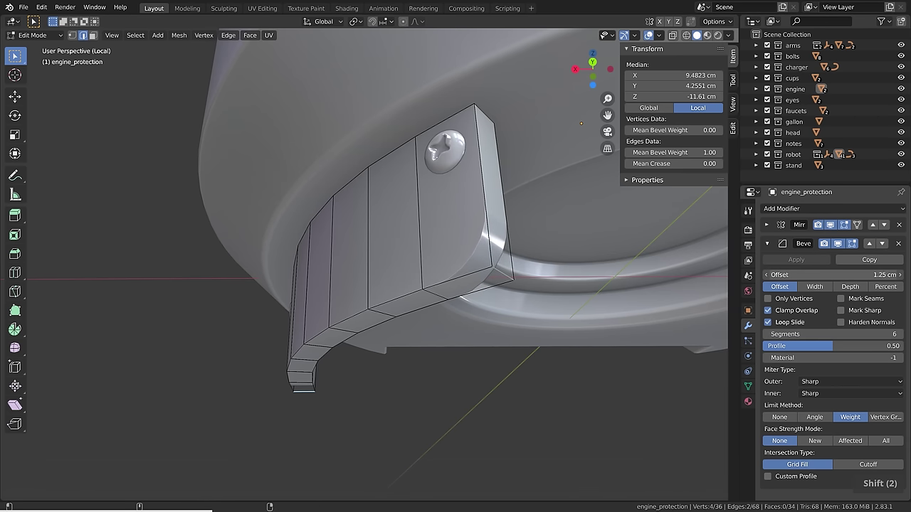
pyautogui.scroll(-5, 590, 271)
pyautogui.press('Tab')
pyautogui.moveTo(315, 299); pyautogui.dragTo(370, 292, button='middle')
pyautogui.scroll(1, 371, 293)
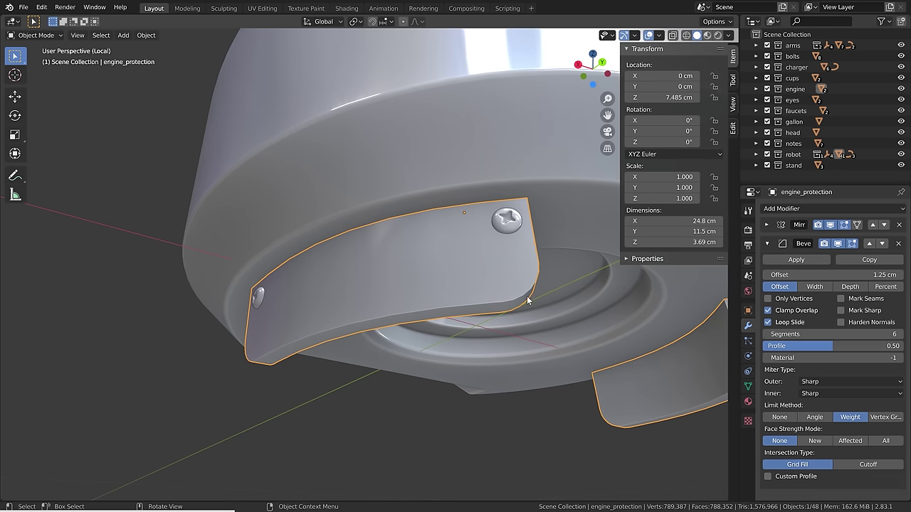
# Add a second Bevel modifier to the protection plate, limited by angle, with an offset of 0.05 cm.
pyautogui.press('n')
pyautogui.click(766, 243)
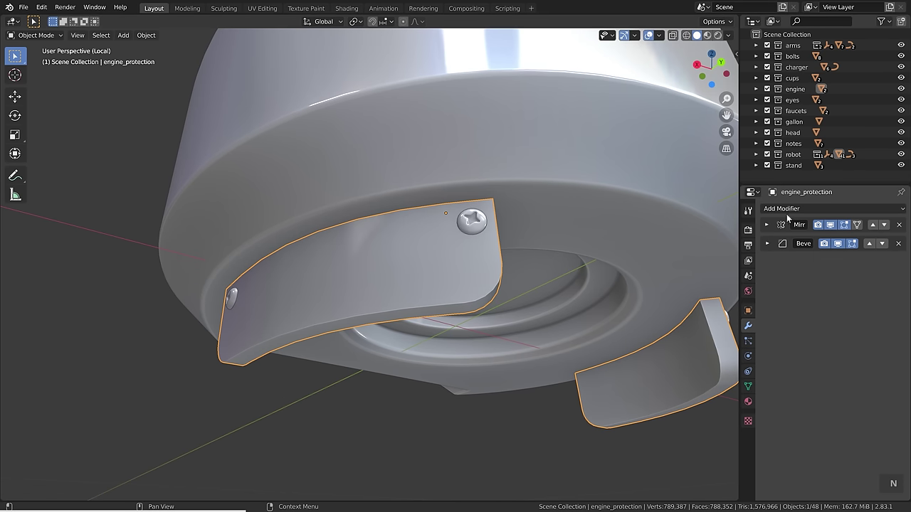
pyautogui.click(783, 208)
pyautogui.click(699, 246)
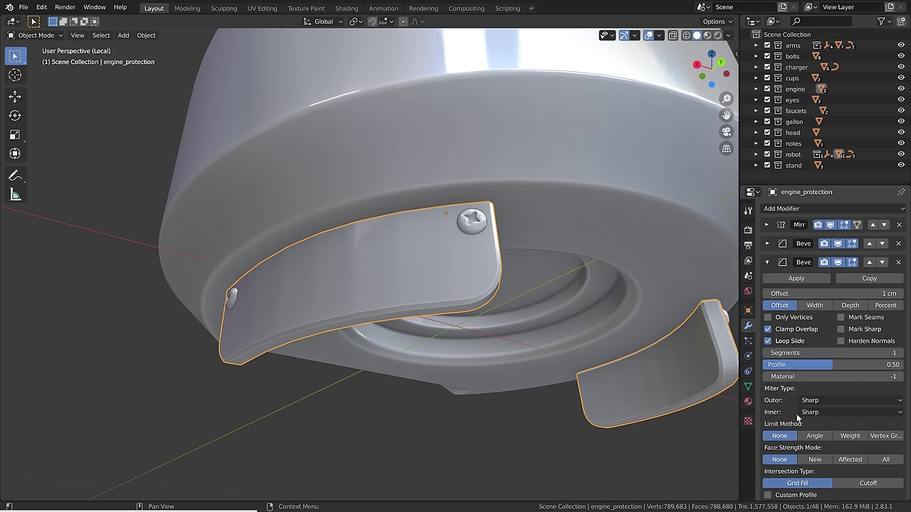
pyautogui.click(814, 435)
pyautogui.keyDown('shift'); pyautogui.moveTo(833, 293); pyautogui.dragTo(793, 293); pyautogui.keyUp('shift')
pyautogui.moveTo(407, 287); pyautogui.dragTo(429, 271, button='middle')
pyautogui.scroll(3, 454, 266)
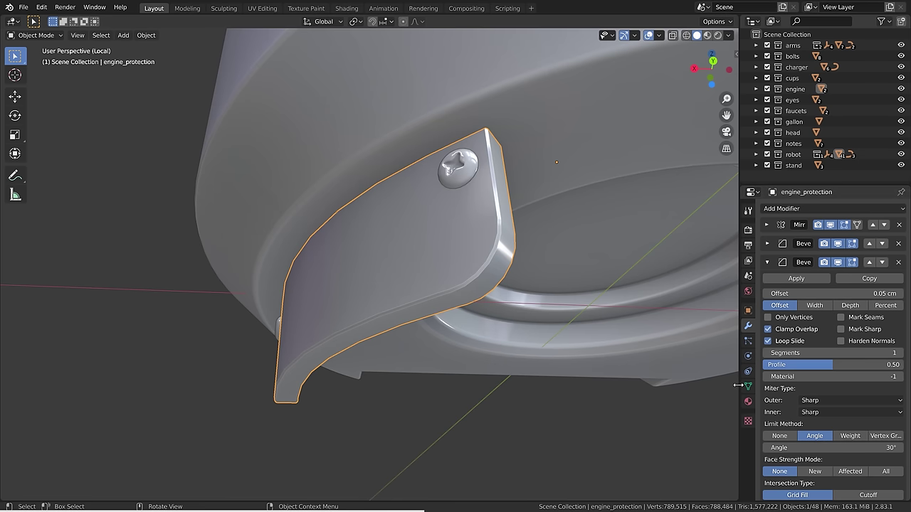
# Switch the second bevel's limit method to Vertex Group and select the plate's side and lower border edges in edit mode.
pyautogui.moveTo(739, 388); pyautogui.dragTo(703, 388)
pyautogui.click(884, 435)
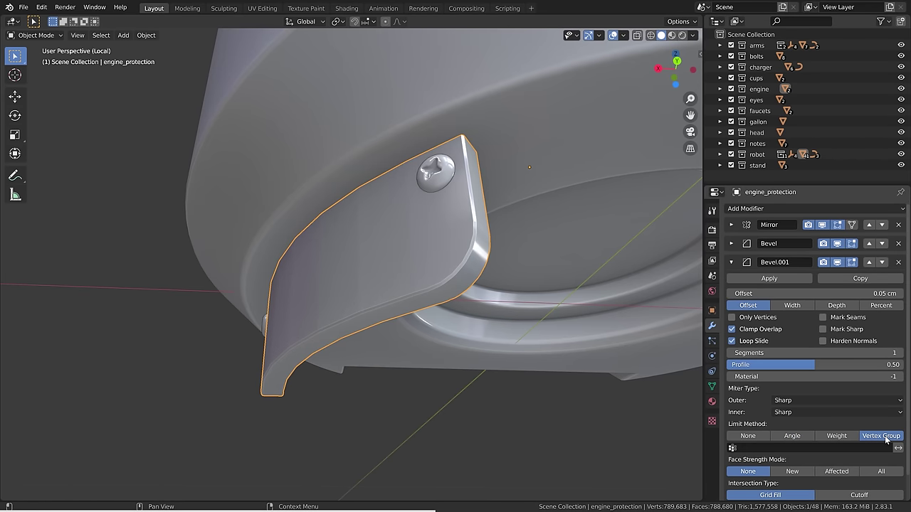
pyautogui.press('Tab')
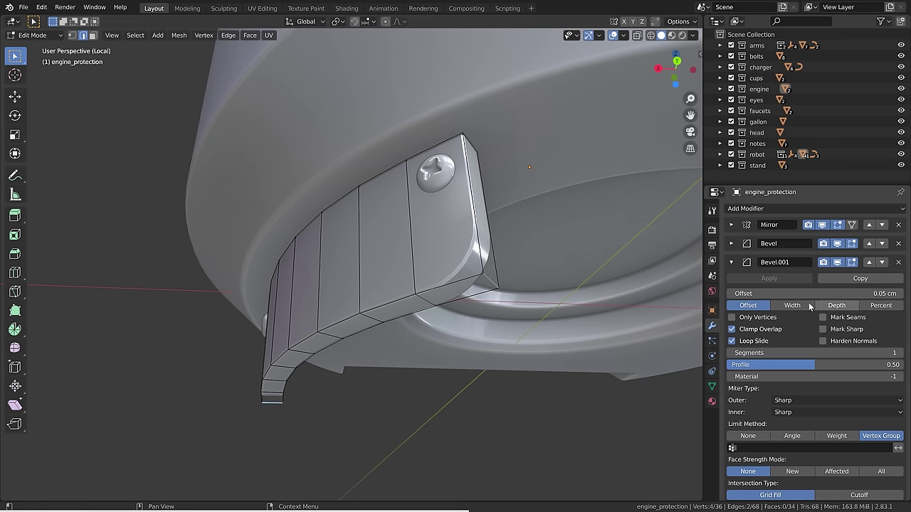
pyautogui.click(470, 187)
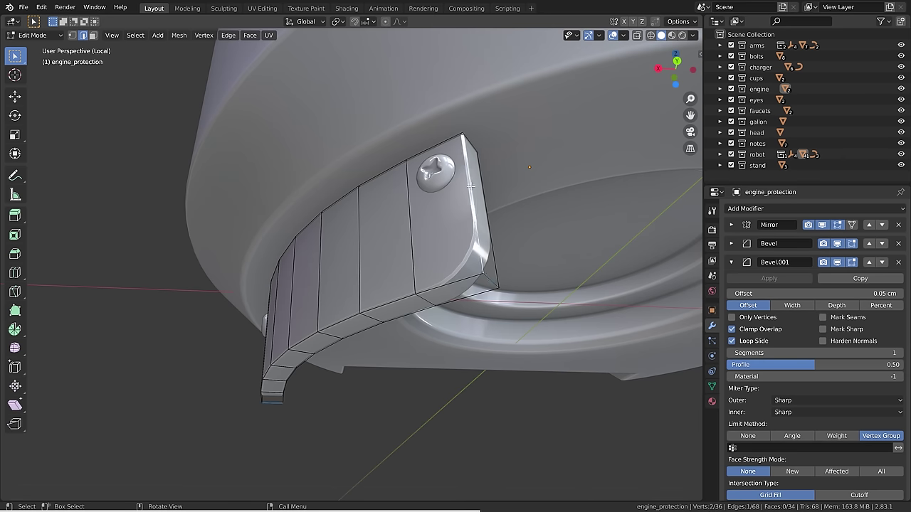
pyautogui.keyDown('ctrl'); pyautogui.click(473, 245); pyautogui.keyUp('ctrl')
pyautogui.moveTo(474, 245); pyautogui.dragTo(490, 132, button='middle')
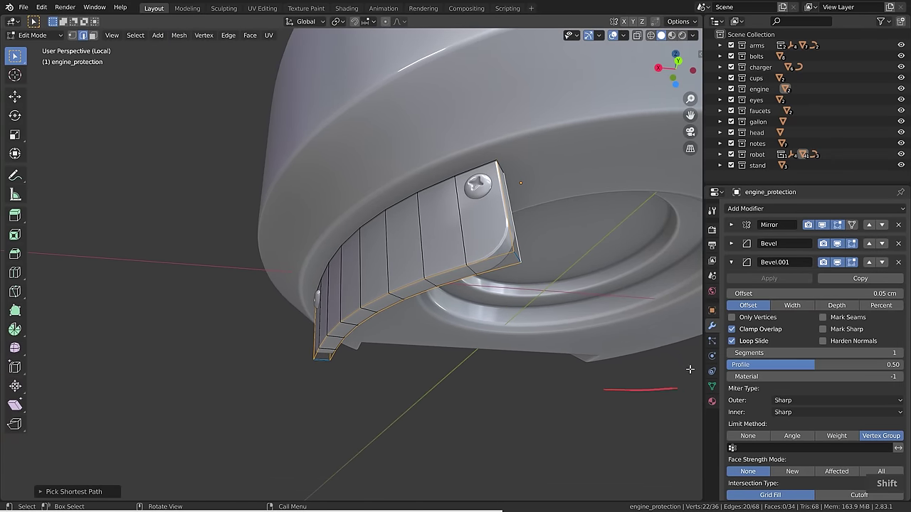
# Assign the selected border edges to a new vertex group from the mesh data settings and delete that group again.
pyautogui.click(712, 388)
pyautogui.click(779, 226)
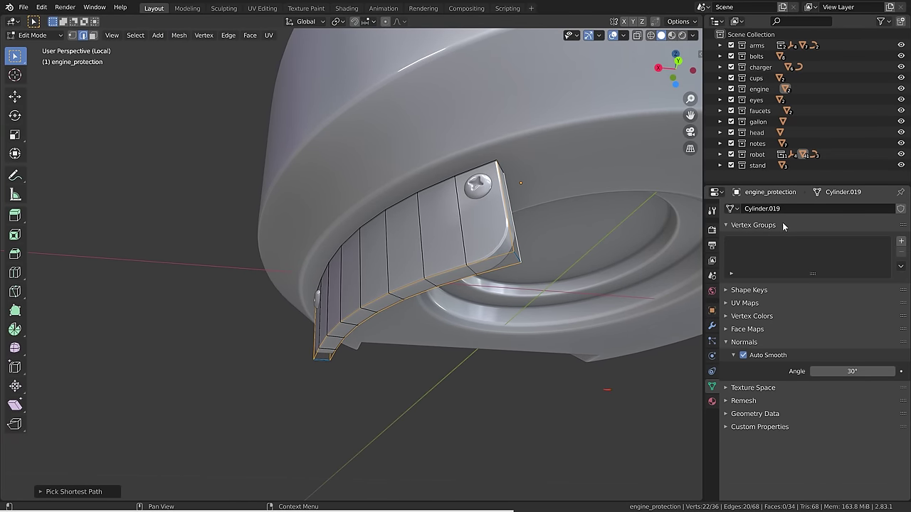
pyautogui.click(901, 241)
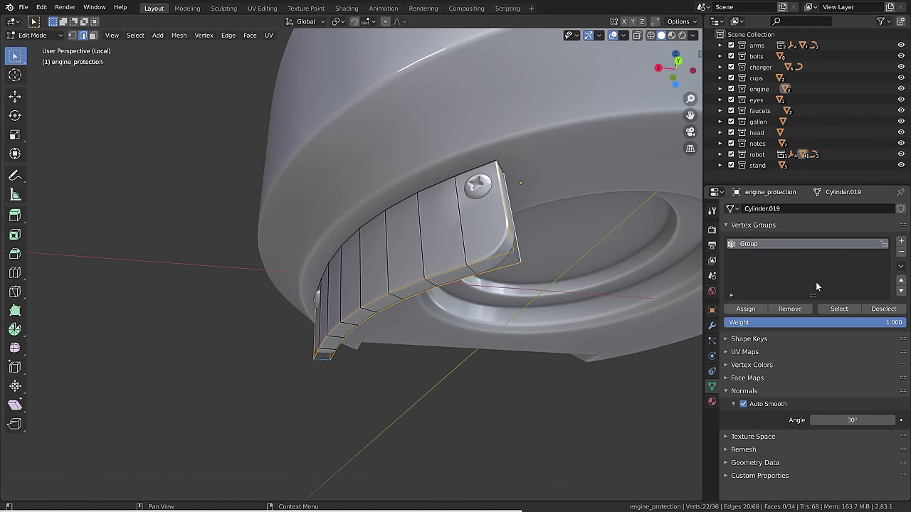
pyautogui.click(748, 311)
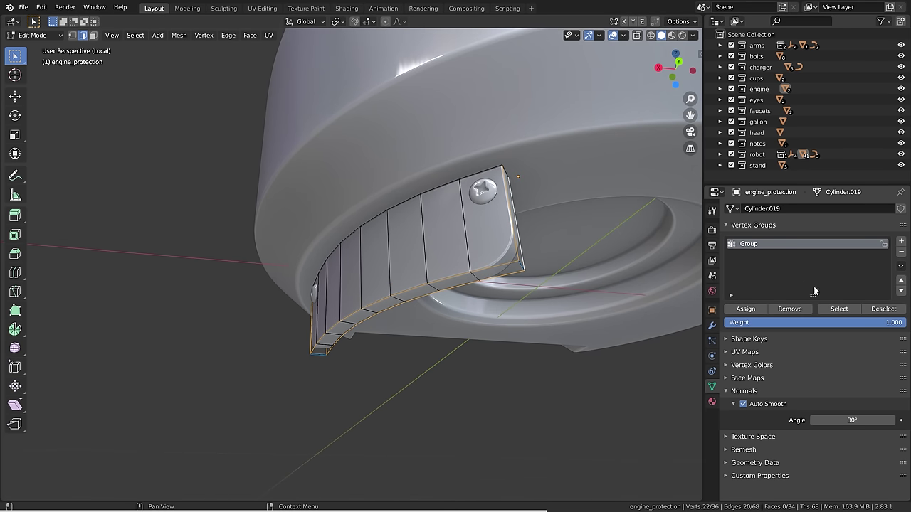
pyautogui.click(900, 252)
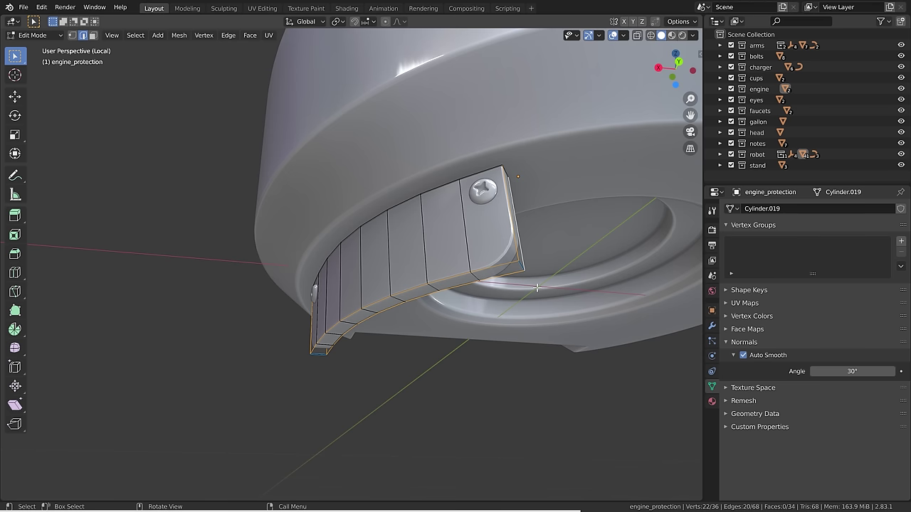
# Assign the selected border edges directly to a new vertex group and choose that group as the second bevel's limit.
pyautogui.hotkey('ctrl', 'g')
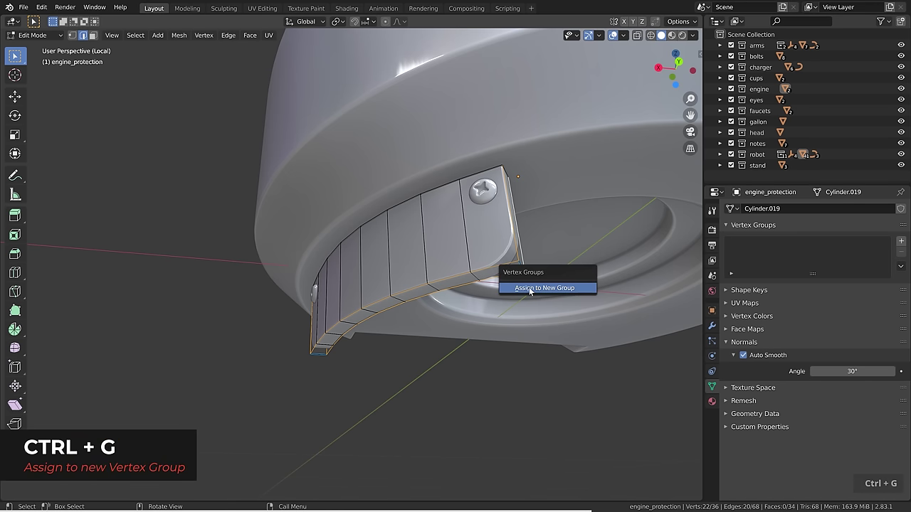
pyautogui.click(531, 289)
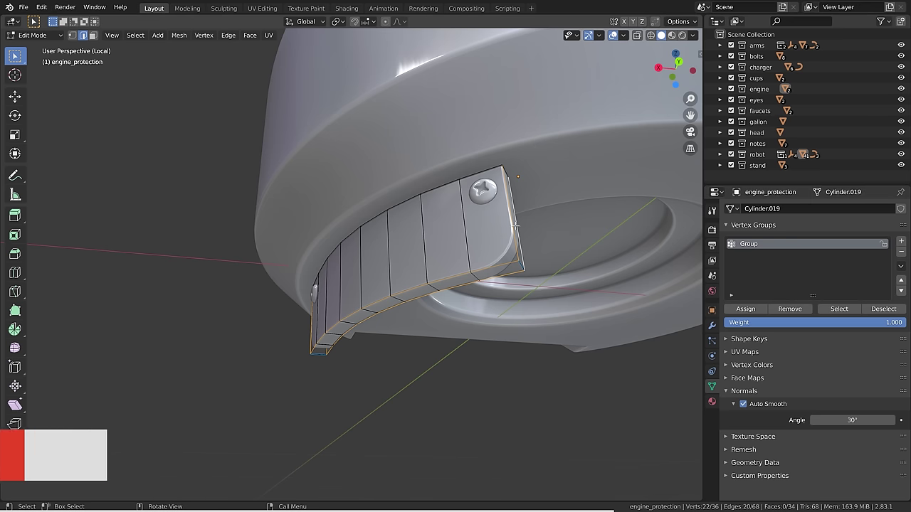
pyautogui.moveTo(626, 299); pyautogui.dragTo(605, 297, button='middle')
pyautogui.click(711, 327)
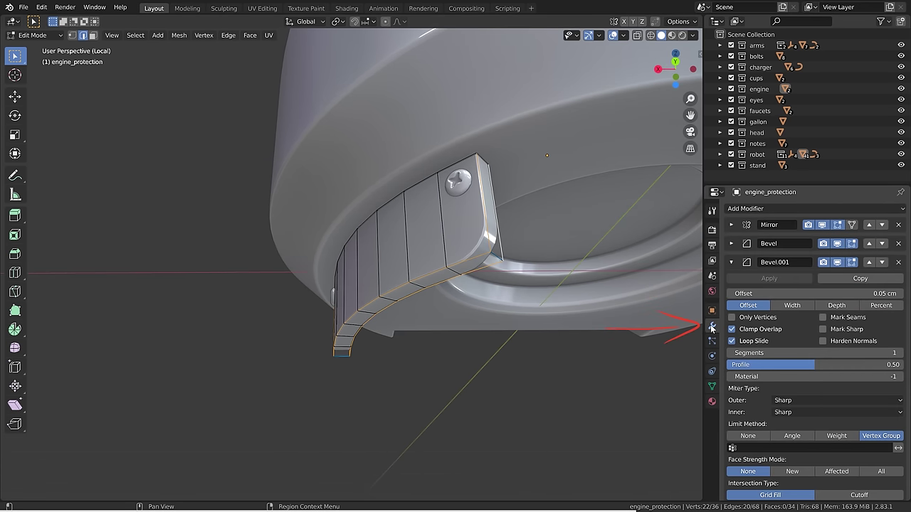
pyautogui.scroll(-1, 773, 420)
pyautogui.click(772, 426)
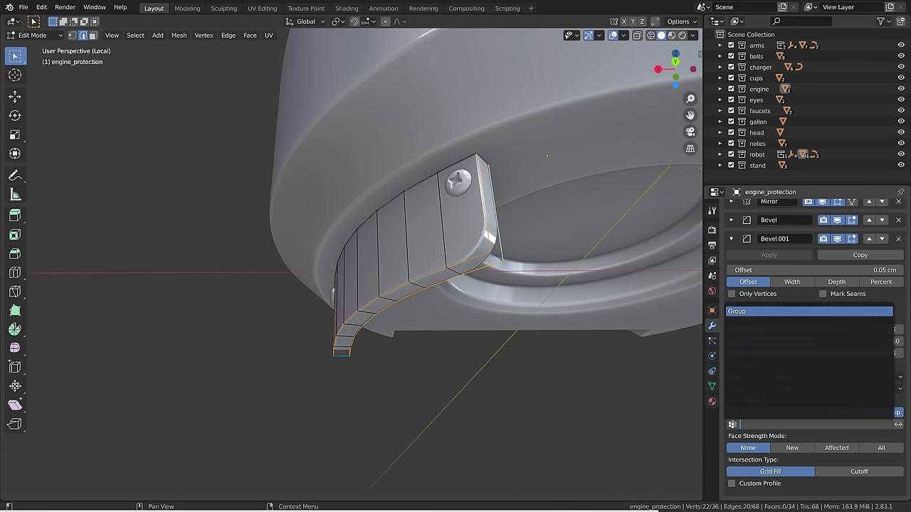
pyautogui.click(739, 312)
pyautogui.scroll(3, 492, 195)
pyautogui.keyDown('shift'); pyautogui.moveTo(533, 178); pyautogui.dragTo(467, 213, button='middle'); pyautogui.keyUp('shift')
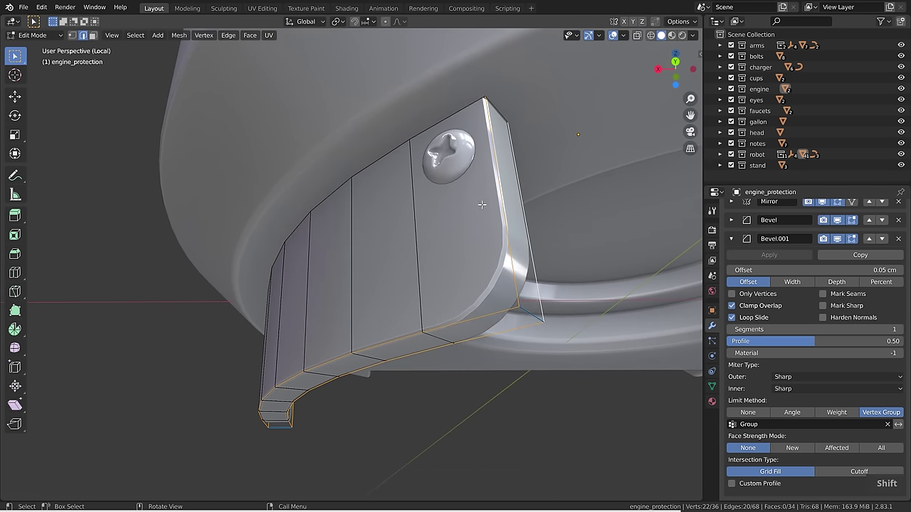
# Set the second bevel to 3 segments and an offset of 0.08 cm, with Harden Normals enabled.
pyautogui.click(898, 329)
pyautogui.click(898, 329)
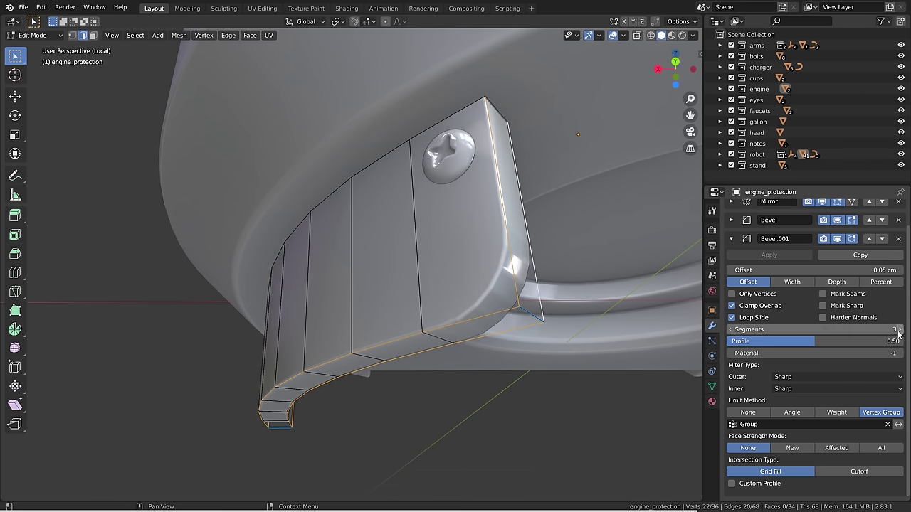
pyautogui.click(822, 318)
pyautogui.moveTo(814, 270)
pyautogui.keyDown('shift'); pyautogui.mouseDown()
pyautogui.moveTo(781, 269)
pyautogui.moveTo(826, 270)
pyautogui.mouseUp(); pyautogui.keyUp('shift')
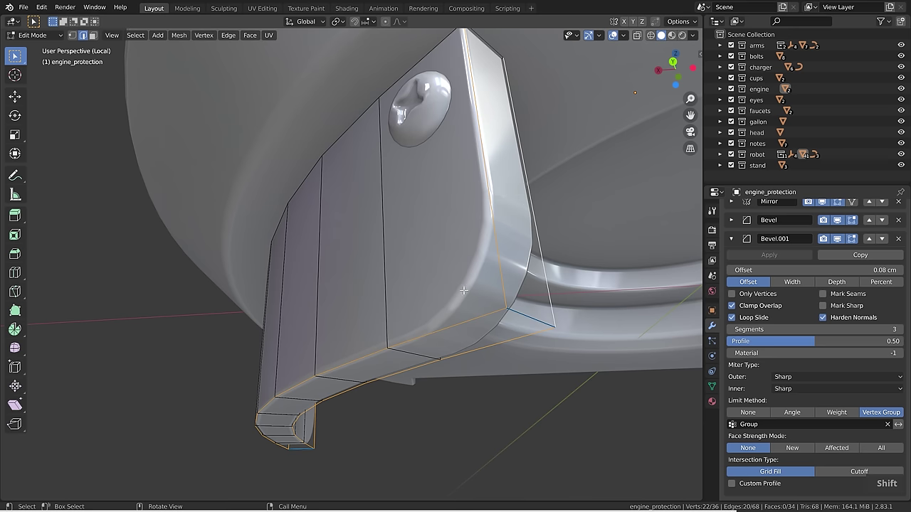
# Add a loop cut along the middle of the plate's thickness, between its front and back border edges.
pyautogui.click(504, 306)
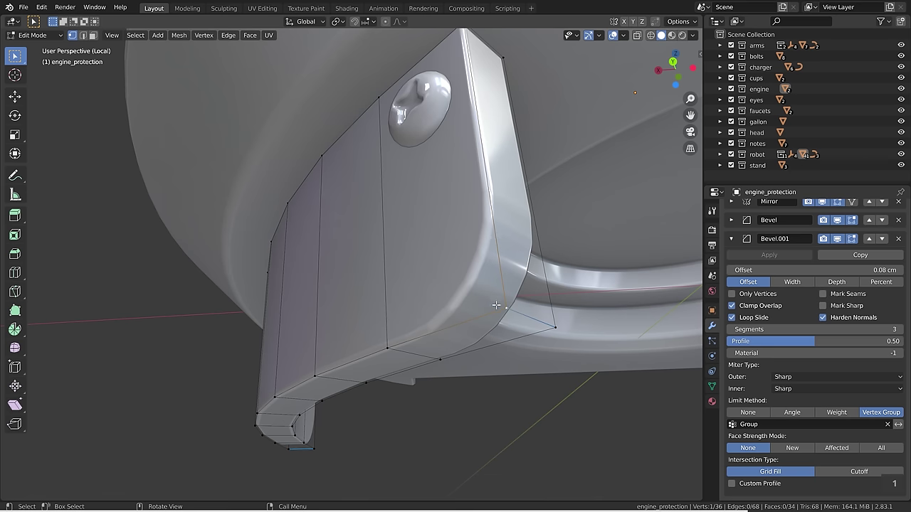
pyautogui.keyDown('shift'); pyautogui.click(553, 328); pyautogui.keyUp('shift')
pyautogui.hotkey('ctrl', 'r')
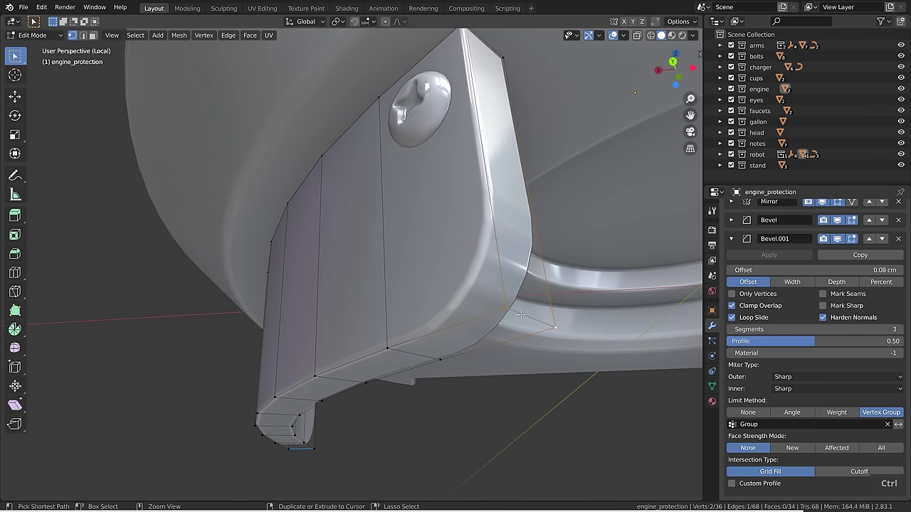
pyautogui.click(520, 315)
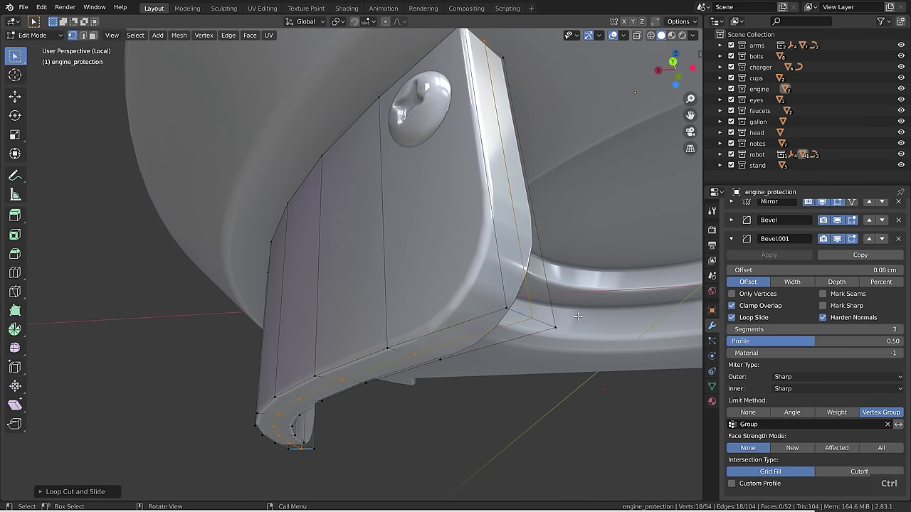
# Remove the new loop's vertices from the bevel vertex group and return to object mode.
pyautogui.click(711, 387)
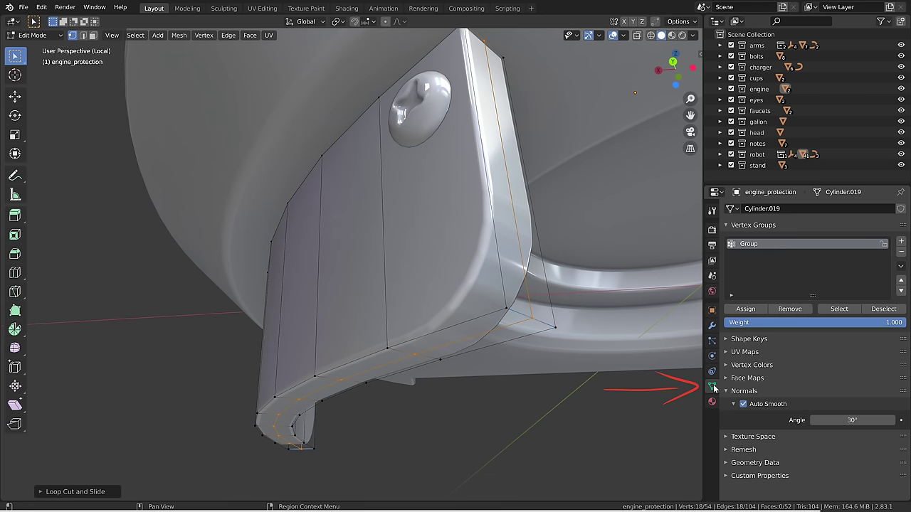
pyautogui.click(790, 309)
pyautogui.press('Tab')
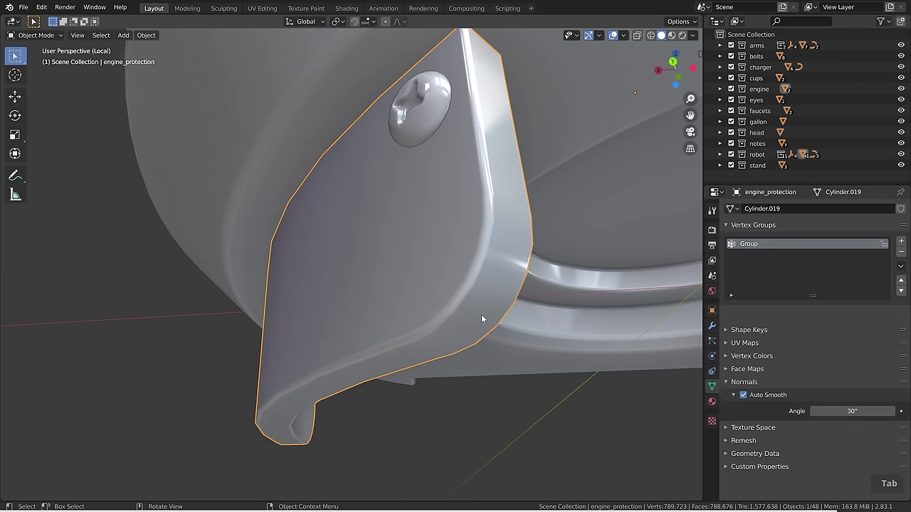
pyautogui.scroll(-3, 464, 313)
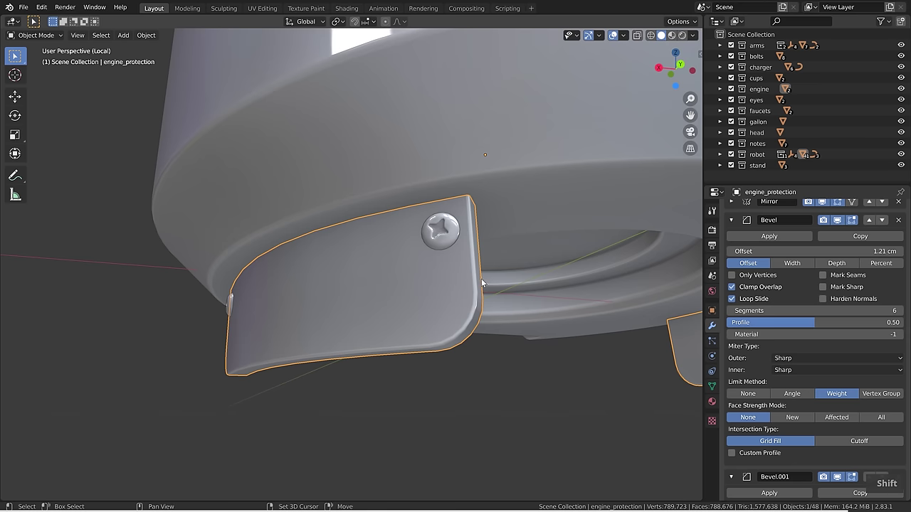
# Fine-tune the offsets of both Bevel modifiers on the protection plate.
pyautogui.moveTo(481, 278); pyautogui.dragTo(484, 254, button='middle')
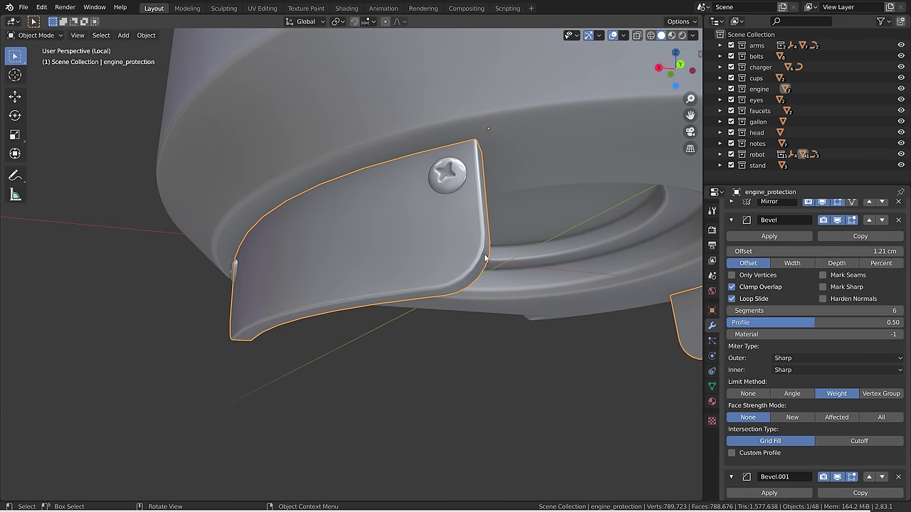
pyautogui.keyDown('shift'); pyautogui.moveTo(869, 252); pyautogui.dragTo(844, 251); pyautogui.keyUp('shift')
pyautogui.scroll(-3, 868, 370)
pyautogui.keyDown('shift'); pyautogui.moveTo(853, 422); pyautogui.dragTo(839, 422); pyautogui.keyUp('shift')
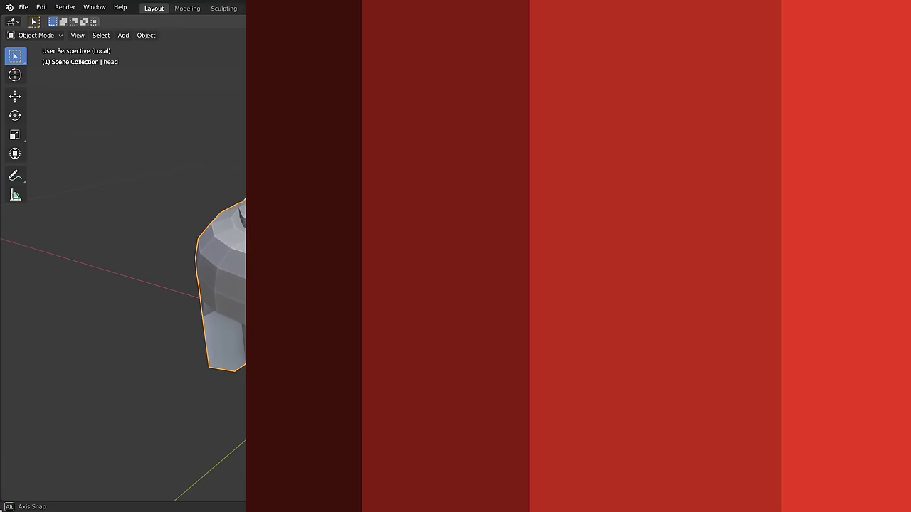
# Shade the head smooth and add a Subdivision Surface modifier with 2 subdivisions.
pyautogui.moveTo(432, 212)
pyautogui.mouseDown(button='middle')
pyautogui.moveTo(441, 214)
pyautogui.moveTo(435, 205)
pyautogui.moveTo(420, 235)
pyautogui.moveTo(426, 225)
pyautogui.moveTo(436, 248)
pyautogui.moveTo(420, 257)
pyautogui.moveTo(424, 231)
pyautogui.moveTo(442, 215)
pyautogui.mouseUp(button='middle')
pyautogui.rightClick(411, 228)
pyautogui.click(404, 215)
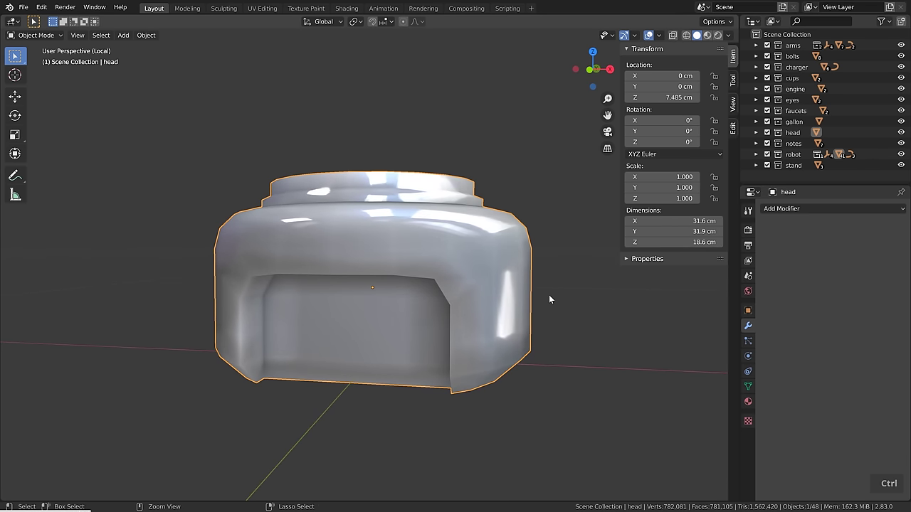
pyautogui.hotkey('ctrl', '2')
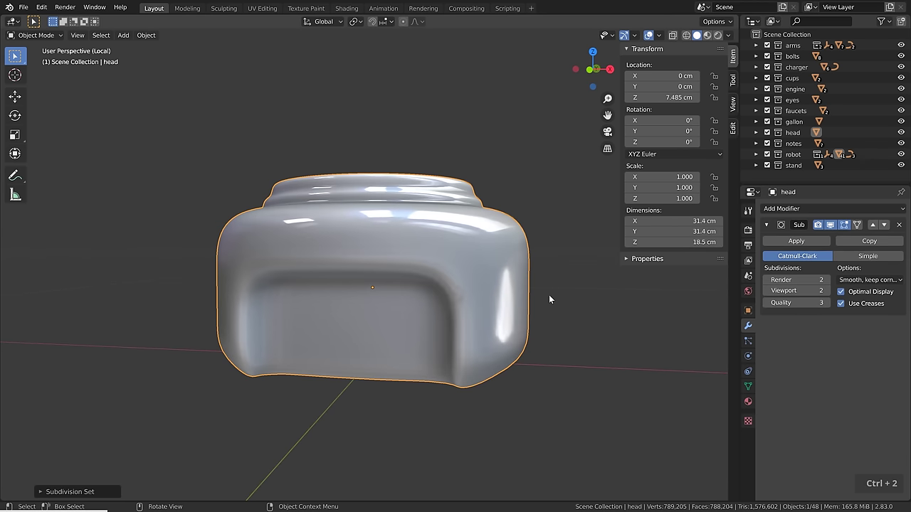
pyautogui.moveTo(549, 299); pyautogui.dragTo(457, 322, button='middle')
# Select the edge path around the front recess opening of the head, set its mean crease to 1.00 and return to object mode.
pyautogui.press('Tab')
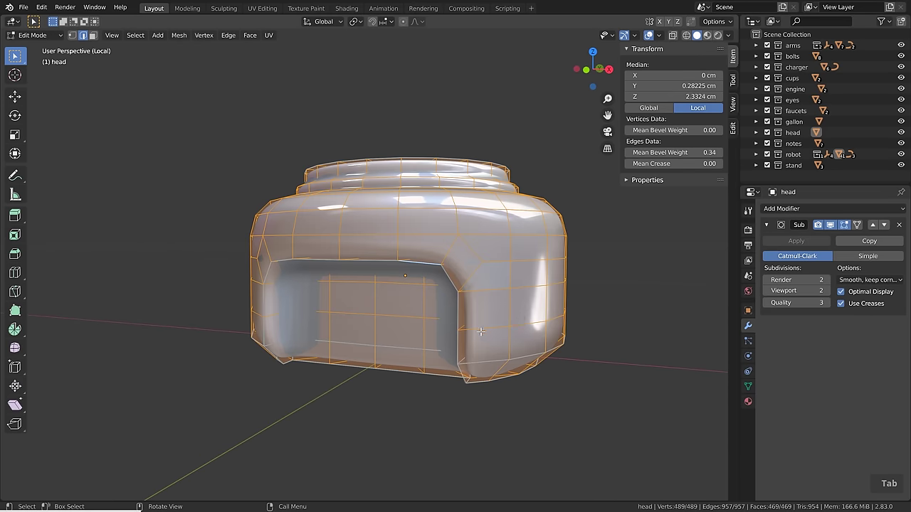
pyautogui.scroll(2, 478, 335)
pyautogui.click(479, 396)
pyautogui.keyDown('ctrl'); pyautogui.click(460, 273); pyautogui.keyUp('ctrl')
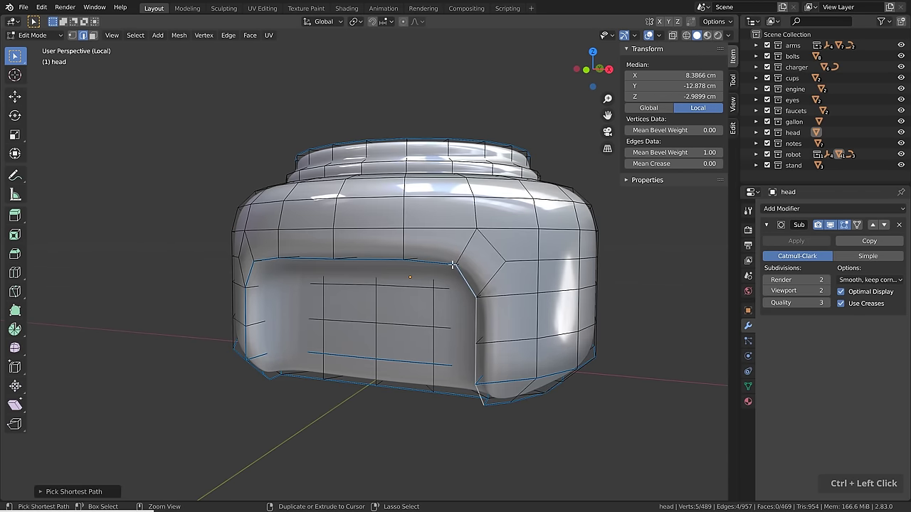
pyautogui.keyDown('ctrl'); pyautogui.click(262, 274); pyautogui.keyUp('ctrl')
pyautogui.keyDown('ctrl'); pyautogui.click(271, 386); pyautogui.keyUp('ctrl')
pyautogui.moveTo(271, 387); pyautogui.dragTo(292, 385, button='middle')
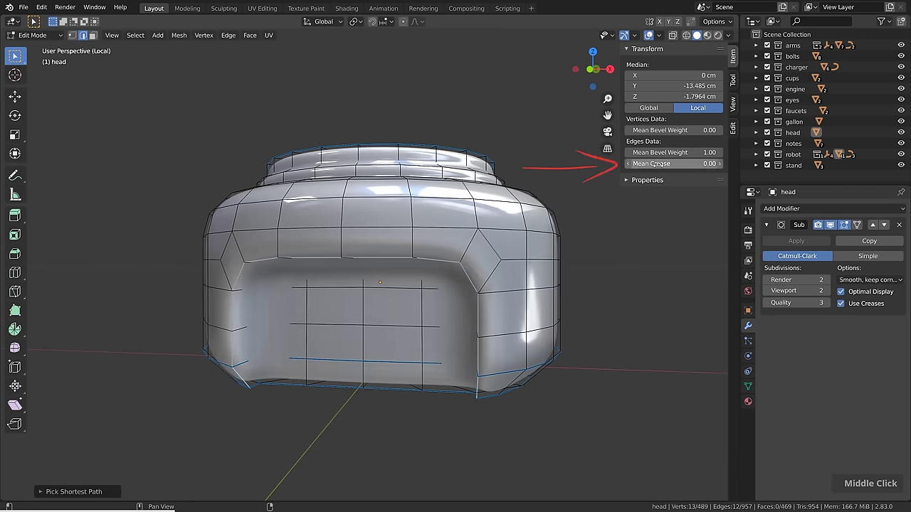
pyautogui.moveTo(642, 163); pyautogui.dragTo(712, 163)
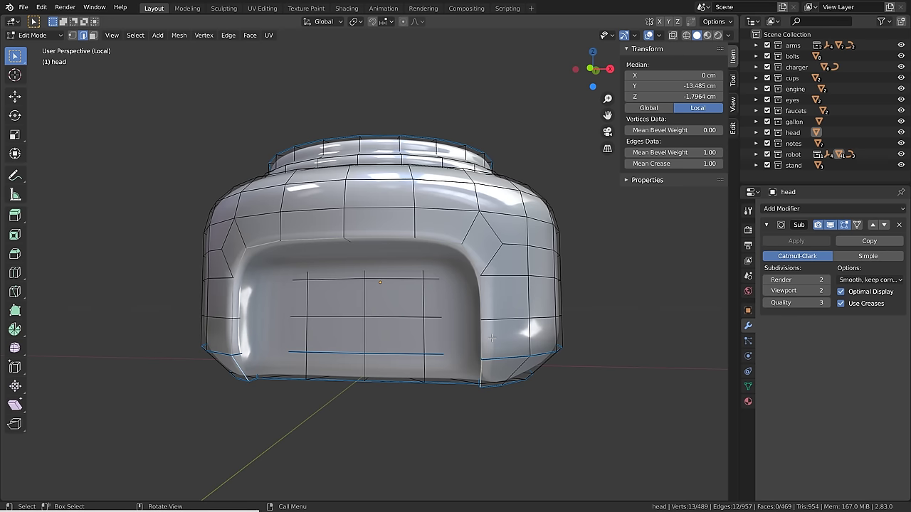
pyautogui.press('Tab')
pyautogui.moveTo(392, 319); pyautogui.dragTo(417, 258, button='middle')
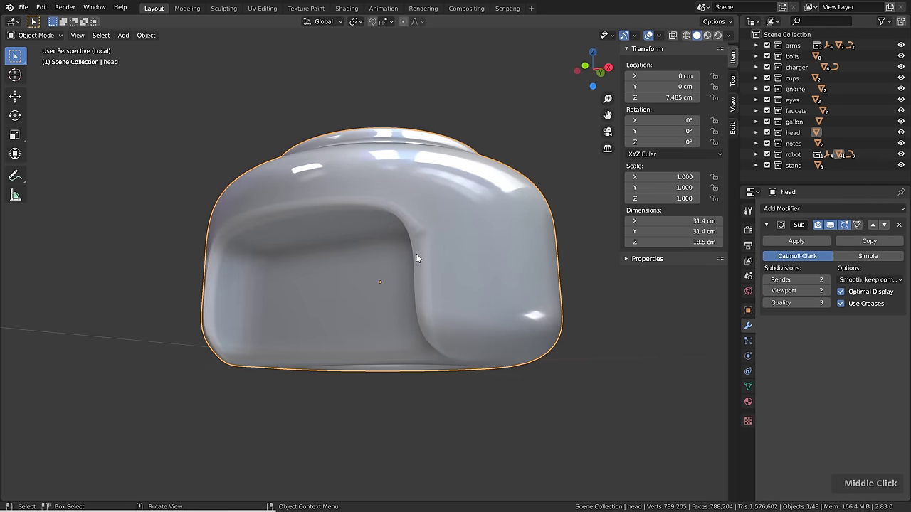
pyautogui.scroll(3, 434, 261)
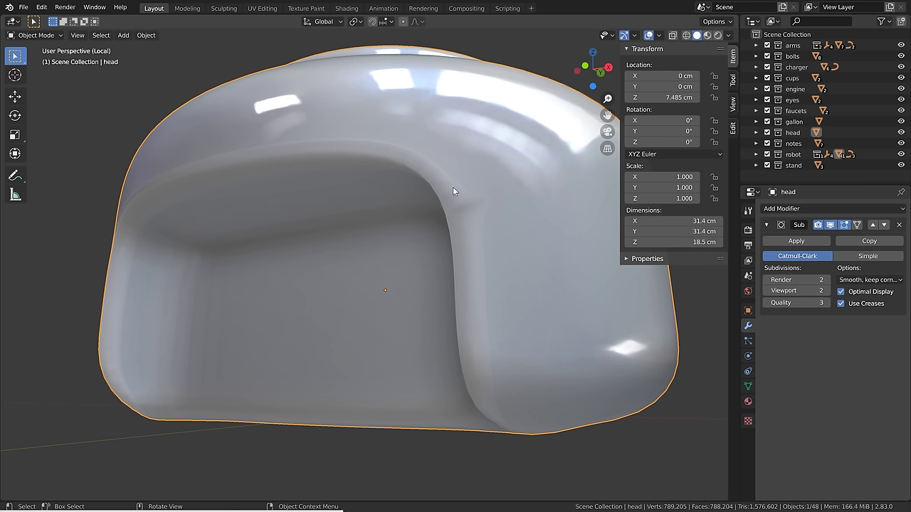
pyautogui.scroll(-3, 452, 186)
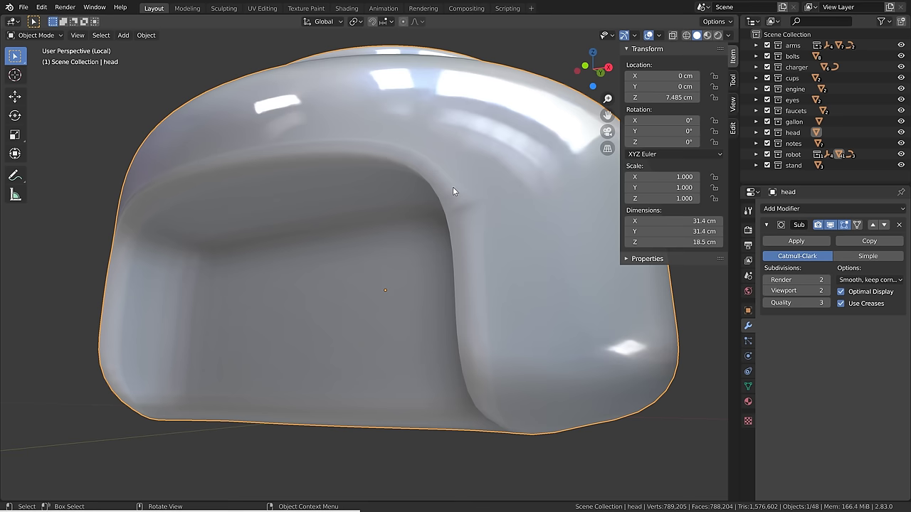
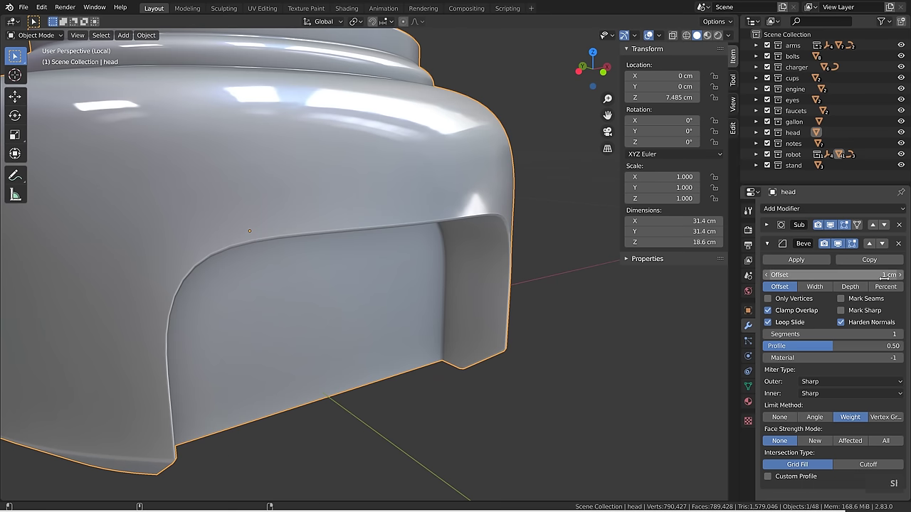
# Reduce the head's Bevel modifier offset to 0.08 cm.
pyautogui.keyDown('shift'); pyautogui.moveTo(881, 277); pyautogui.dragTo(845, 277); pyautogui.keyUp('shift')
pyautogui.scroll(-6, 437, 269)
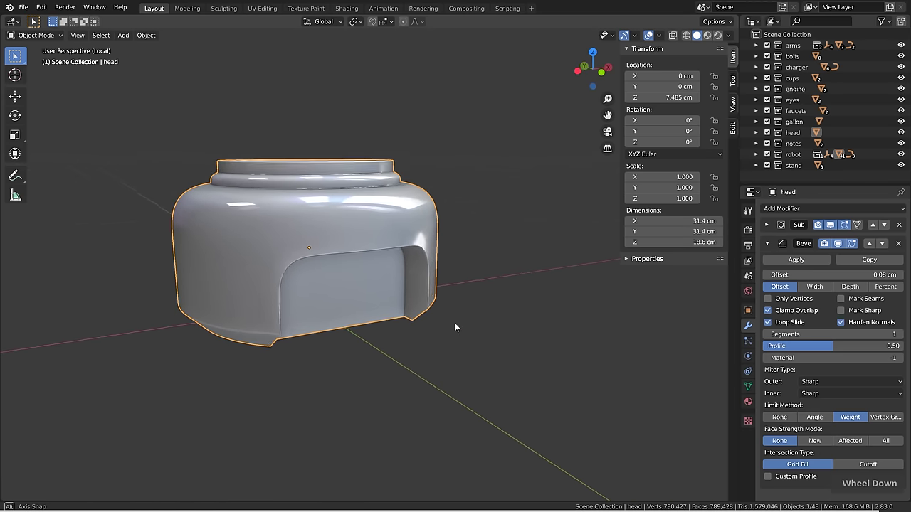
pyautogui.moveTo(454, 322); pyautogui.dragTo(335, 421, button='middle')
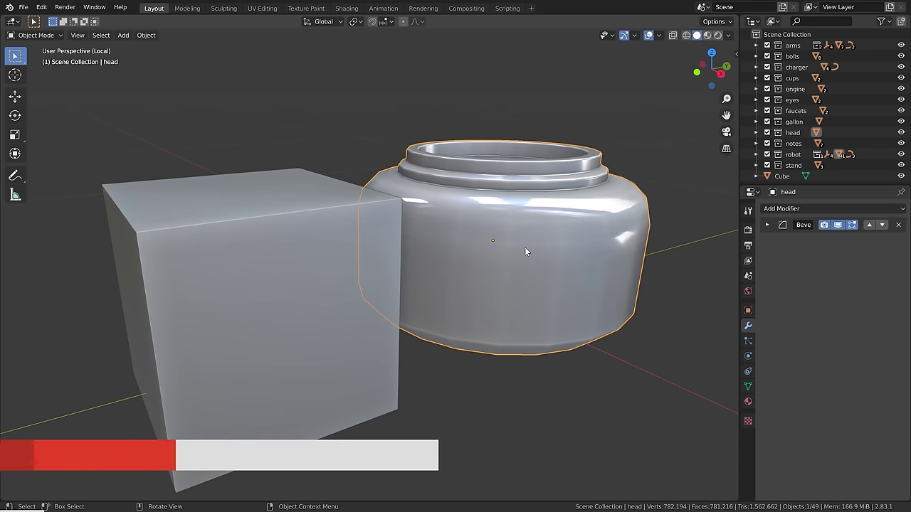
# Subtract the cube from the head with Bool Tool's Brush Boolean Difference.
pyautogui.press('n')
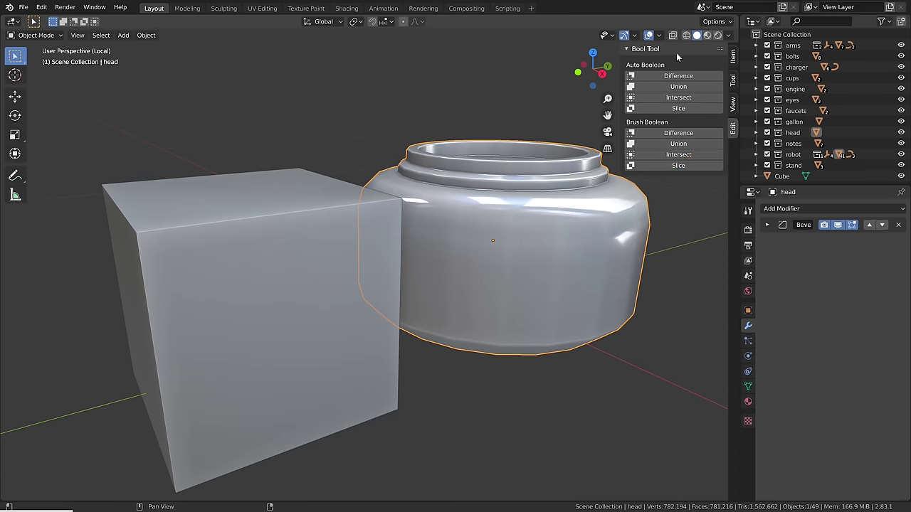
pyautogui.click(205, 213)
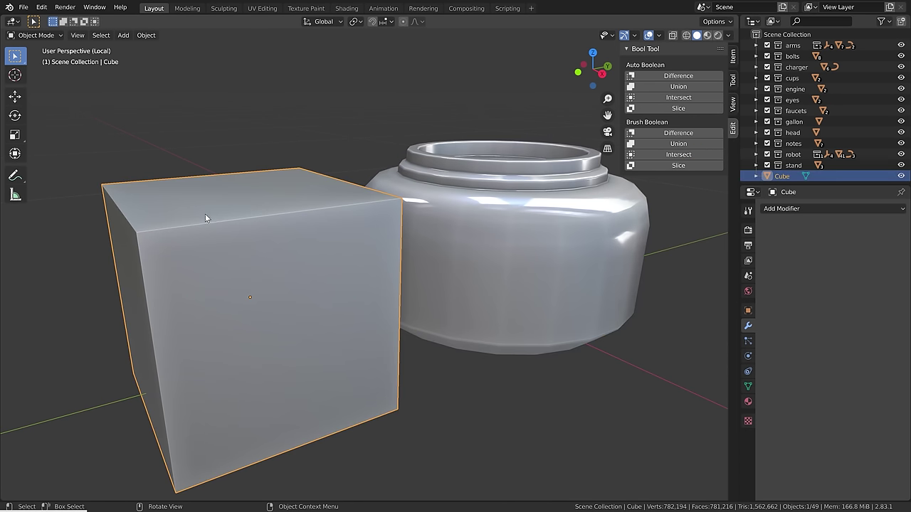
pyautogui.keyDown('shift'); pyautogui.click(577, 206); pyautogui.keyUp('shift')
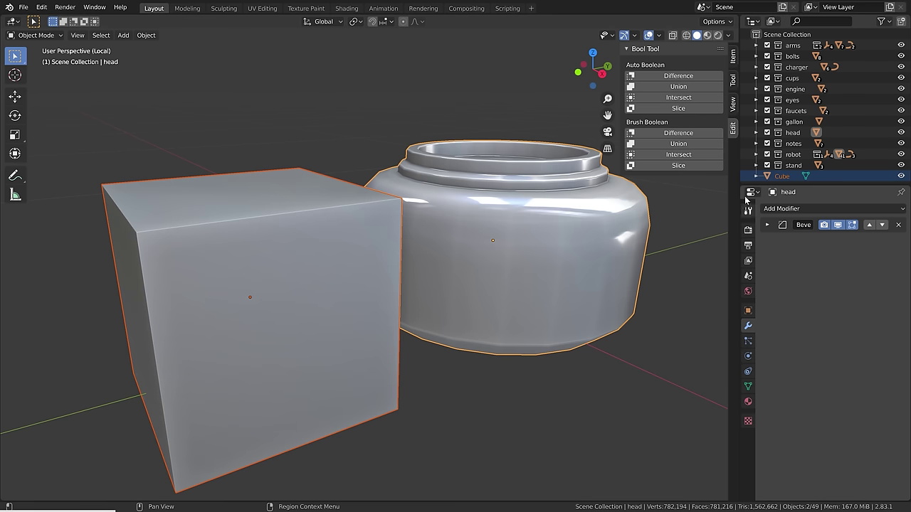
pyautogui.click(674, 133)
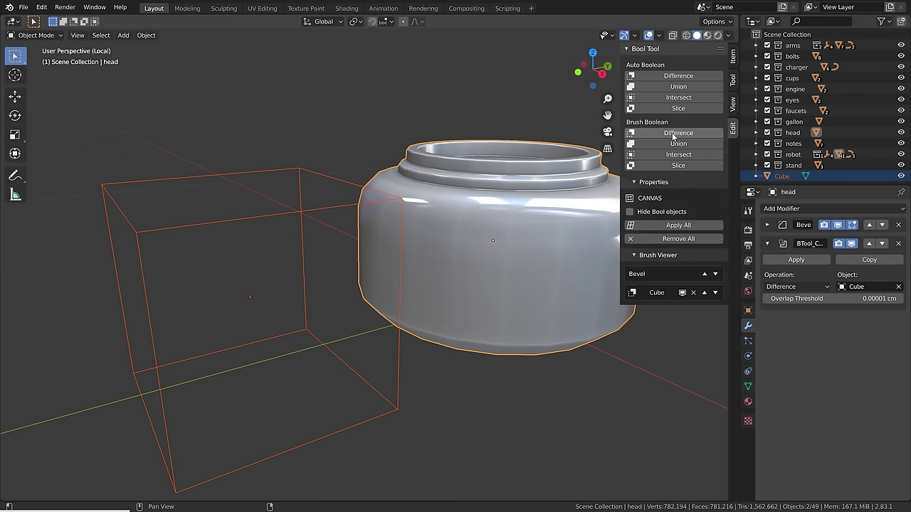
# Move the cube brush along the Y axis until it cuts into the head's side, and select the head.
pyautogui.click(341, 214)
pyautogui.moveTo(341, 214); pyautogui.dragTo(318, 242, button='middle')
pyautogui.press('g')
pyautogui.press('y')
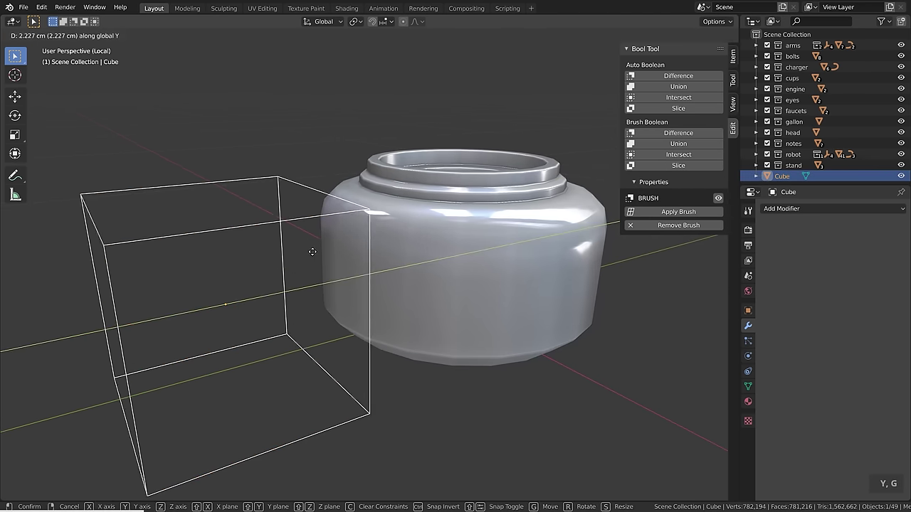
pyautogui.click(403, 260)
pyautogui.click(498, 228)
pyautogui.scroll(3, 506, 217)
pyautogui.keyDown('shift'); pyautogui.moveTo(509, 213); pyautogui.dragTo(417, 278, button='middle'); pyautogui.keyUp('shift')
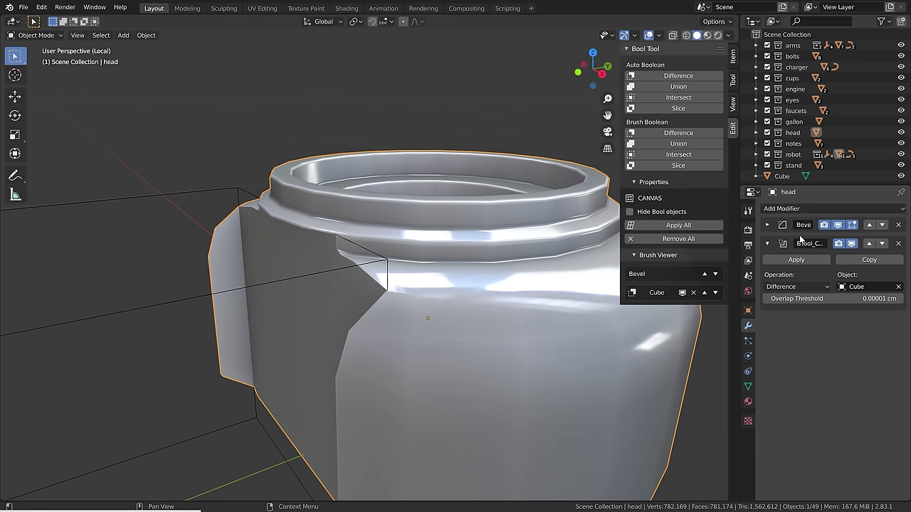
# Try other positions for the cube brush to preview the cut through the beveled head.
pyautogui.click(188, 302)
pyautogui.moveTo(188, 304); pyautogui.dragTo(228, 305, button='middle')
pyautogui.press('g')
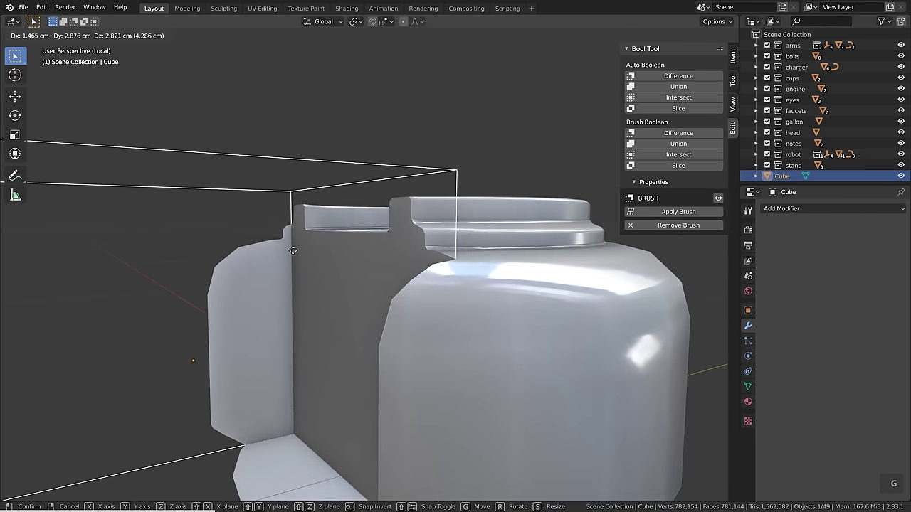
pyautogui.click(245, 263)
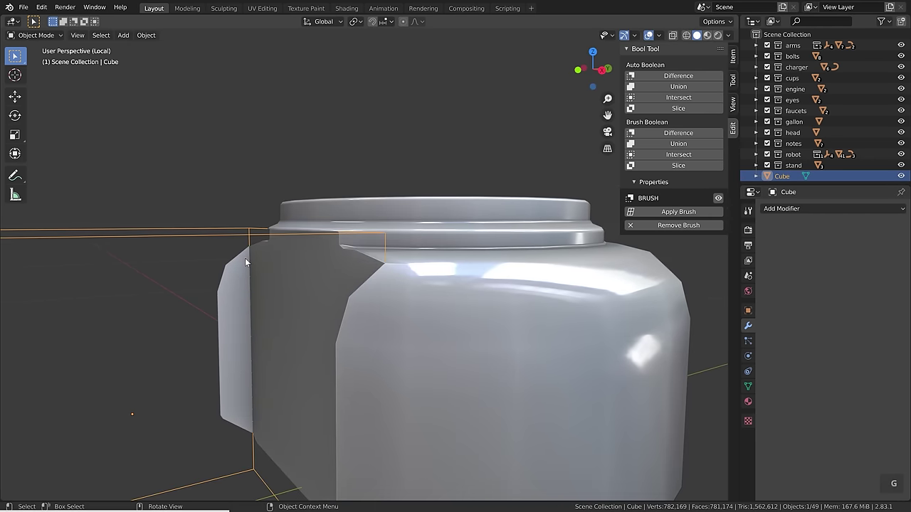
# Place the head's Boolean modifier above the Bevel modifier in the stack and collapse its settings.
pyautogui.moveTo(318, 263); pyautogui.dragTo(350, 214, button='middle')
pyautogui.click(336, 250)
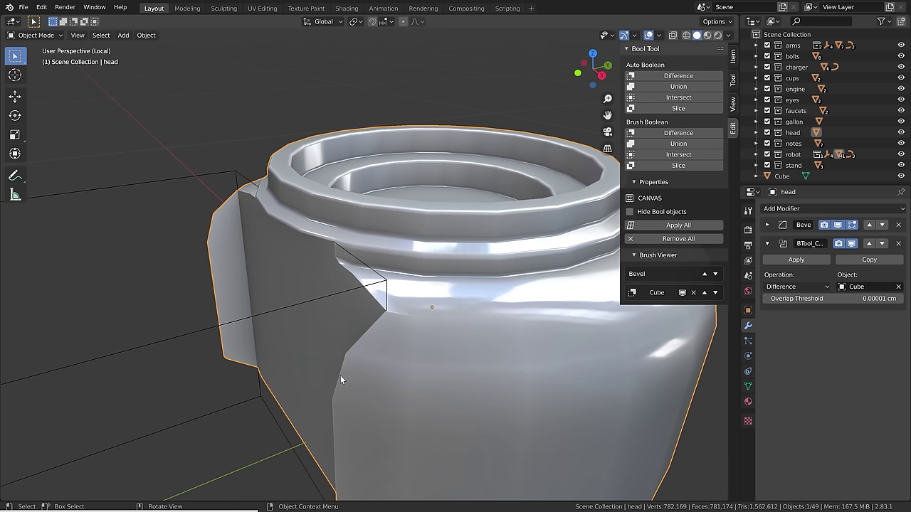
pyautogui.click(869, 244)
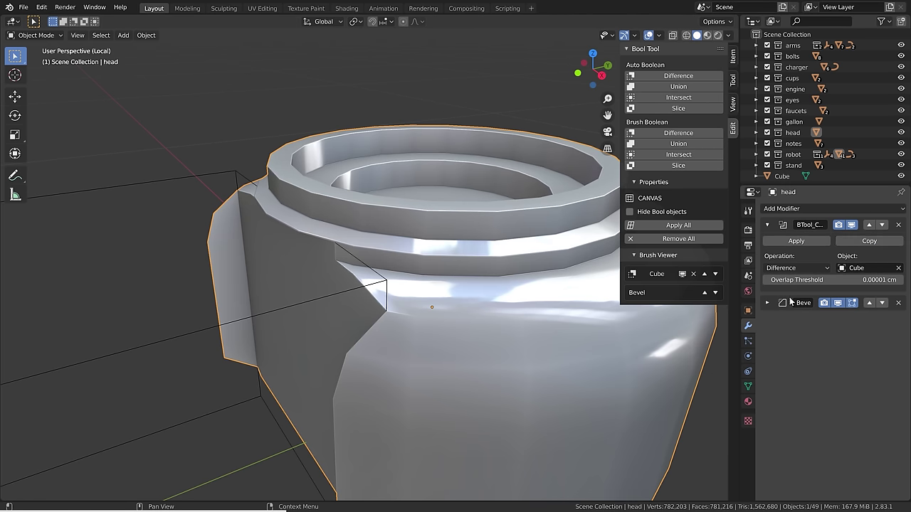
pyautogui.click(766, 225)
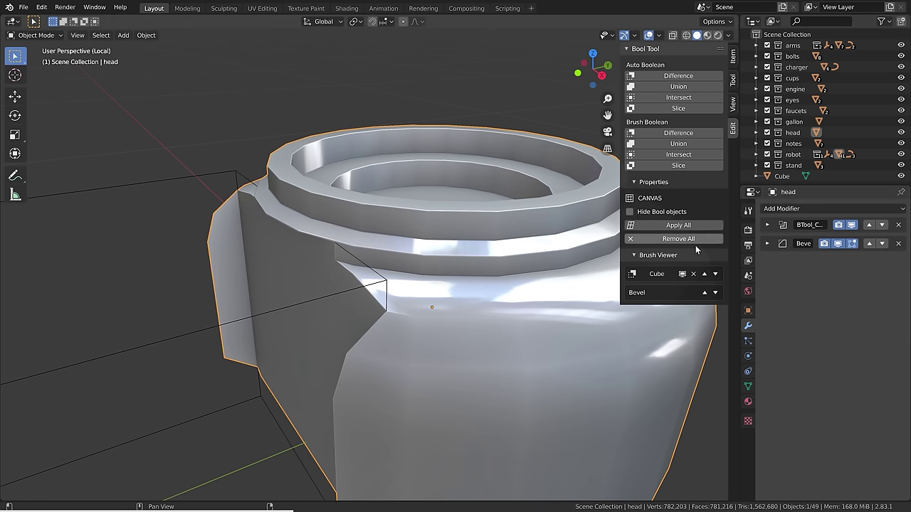
# Try moving the cube brush through the head with the Boolean evaluated before the Bevel.
pyautogui.click(174, 339)
pyautogui.press('g')
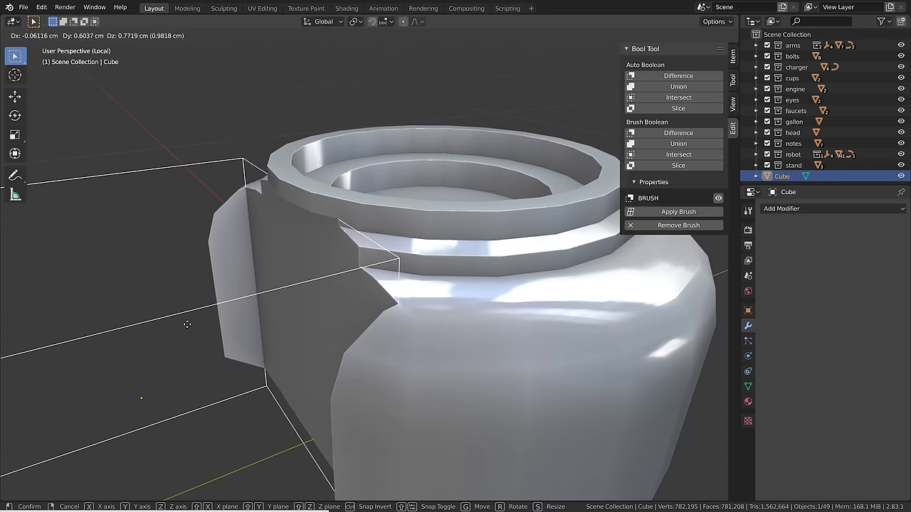
pyautogui.click(267, 299)
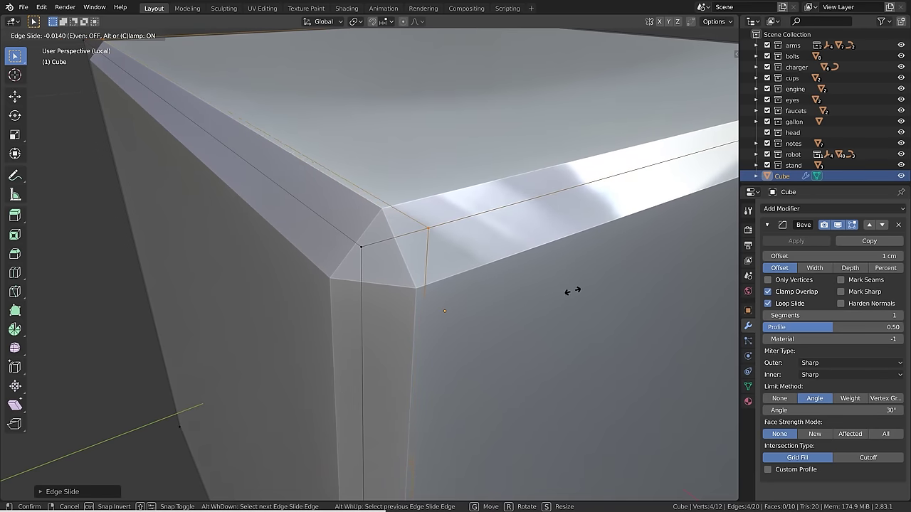
# Slide the beveled cube's edge loop away from the corner, turn off Clamp Overlap and start sliding the loop again.
pyautogui.click(601, 286)
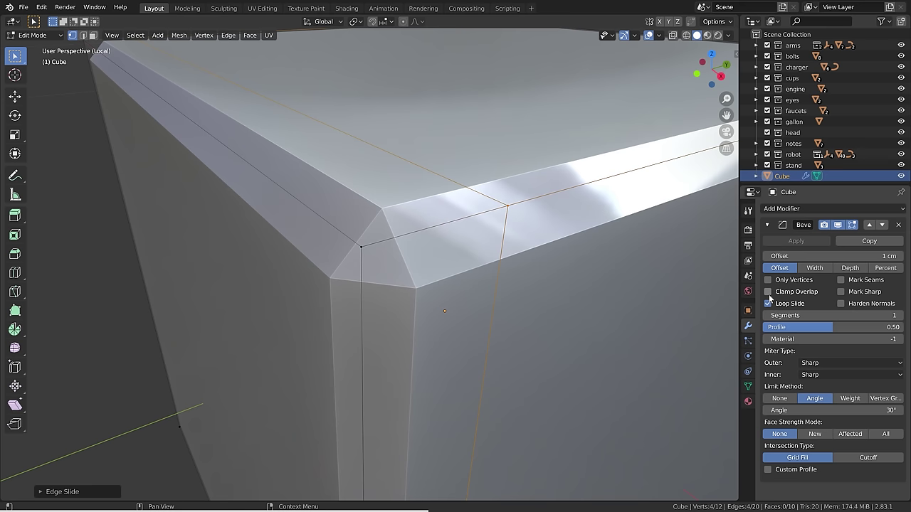
pyautogui.press('g')
pyautogui.press('g')
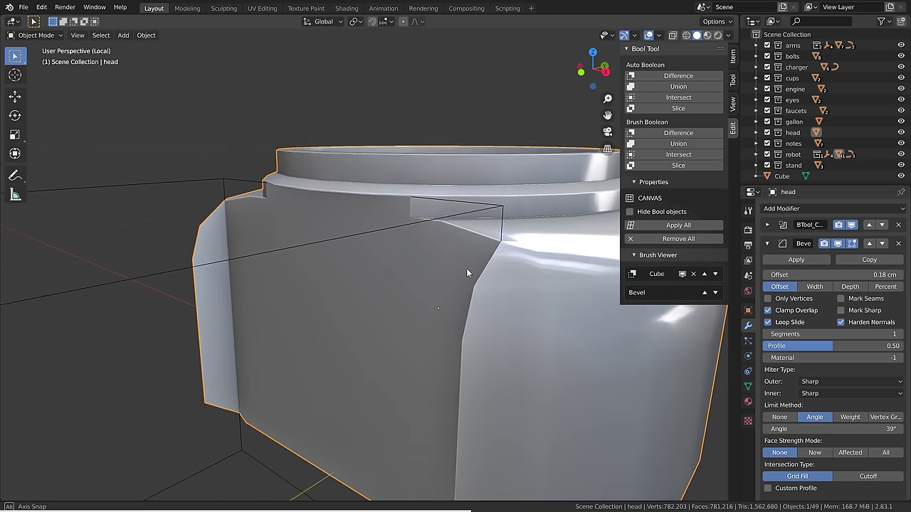
# Move the cube brush about 1.5 cm up and deeper into the head, cutting through the stepped neck.
pyautogui.moveTo(466, 272); pyautogui.dragTo(449, 286, button='middle')
pyautogui.click(335, 318)
pyautogui.press('g')
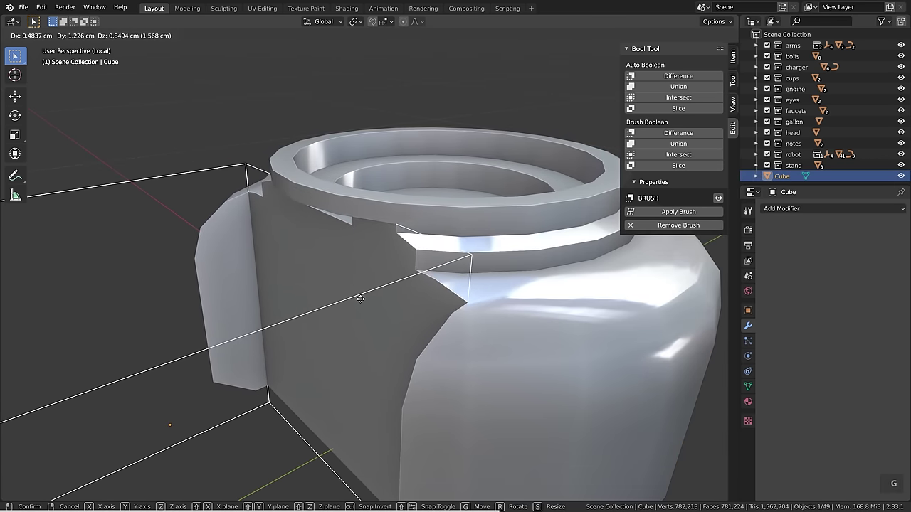
pyautogui.click(360, 303)
pyautogui.scroll(4, 360, 302)
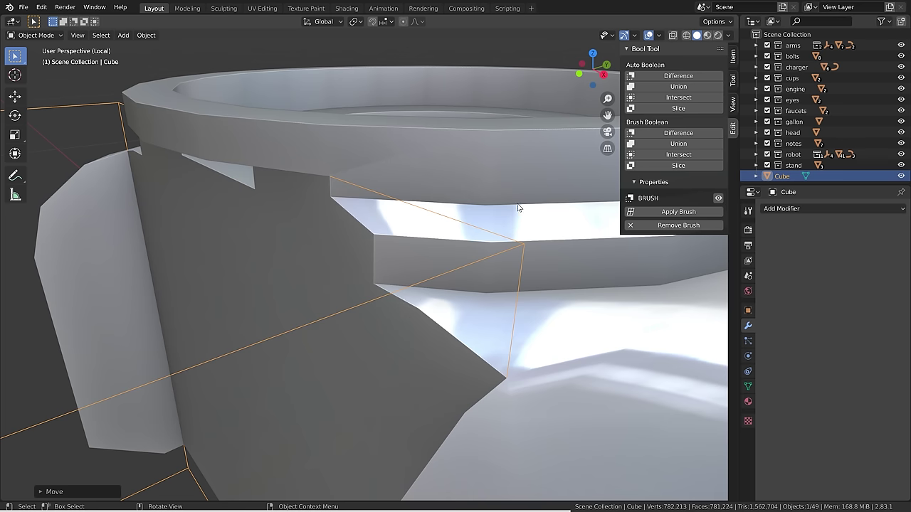
# Add a Weld modifier to the head and place it between the Boolean and Bevel modifiers.
pyautogui.click(506, 180)
pyautogui.click(767, 243)
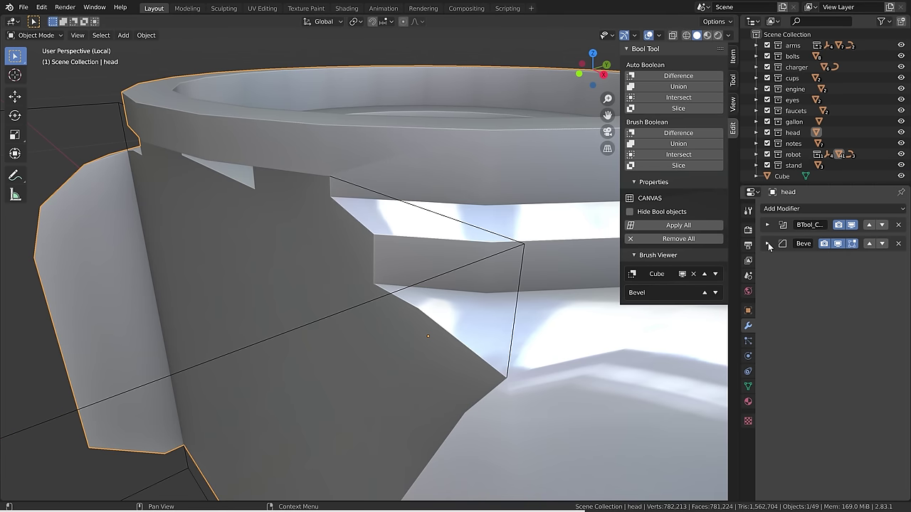
pyautogui.click(781, 209)
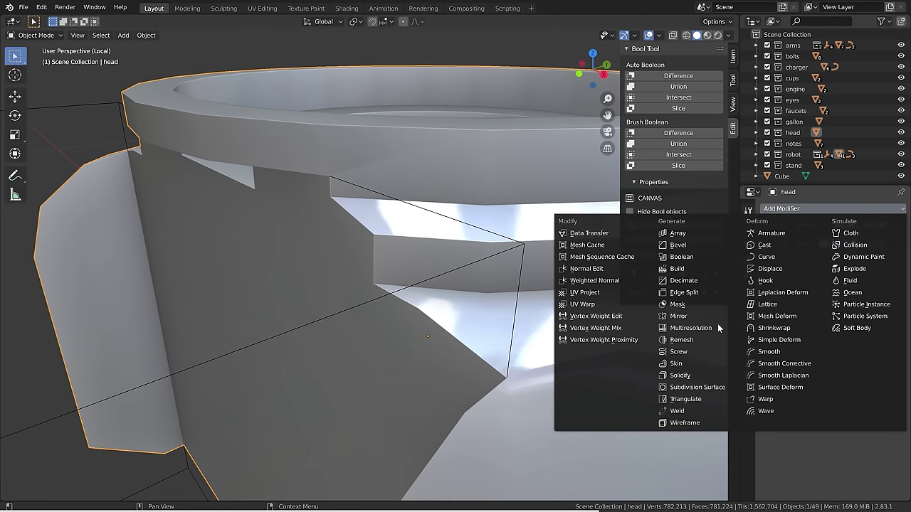
pyautogui.click(705, 414)
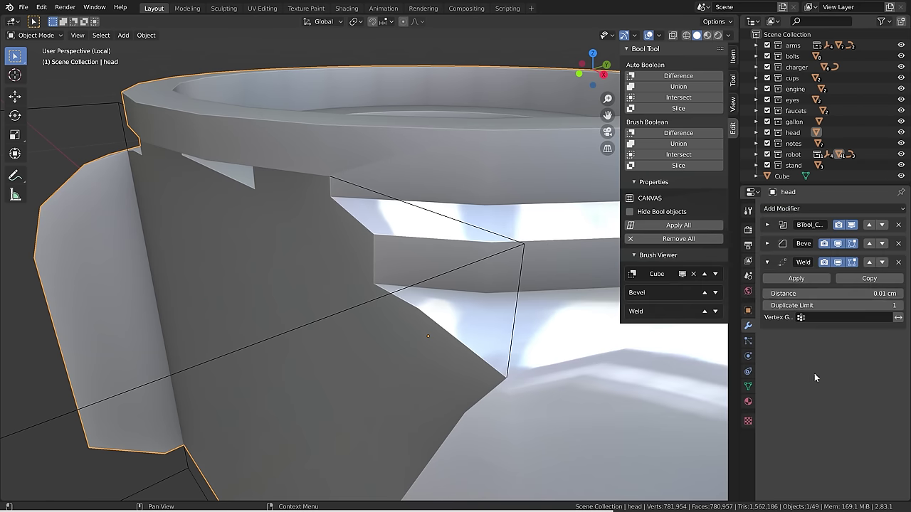
pyautogui.click(867, 263)
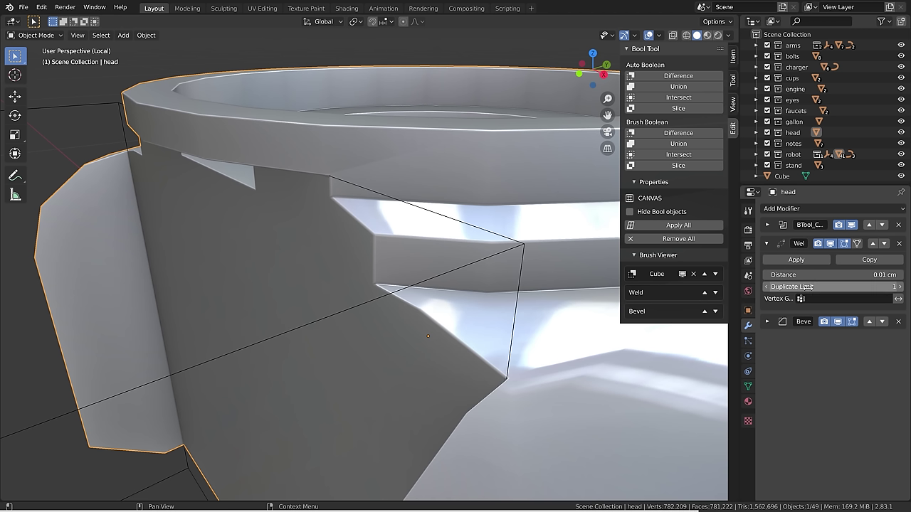
# Try larger merge distances in the Weld modifier, up to about 1.06 cm.
pyautogui.keyDown('shift'); pyautogui.moveTo(809, 275); pyautogui.dragTo(793, 275); pyautogui.keyUp('shift')
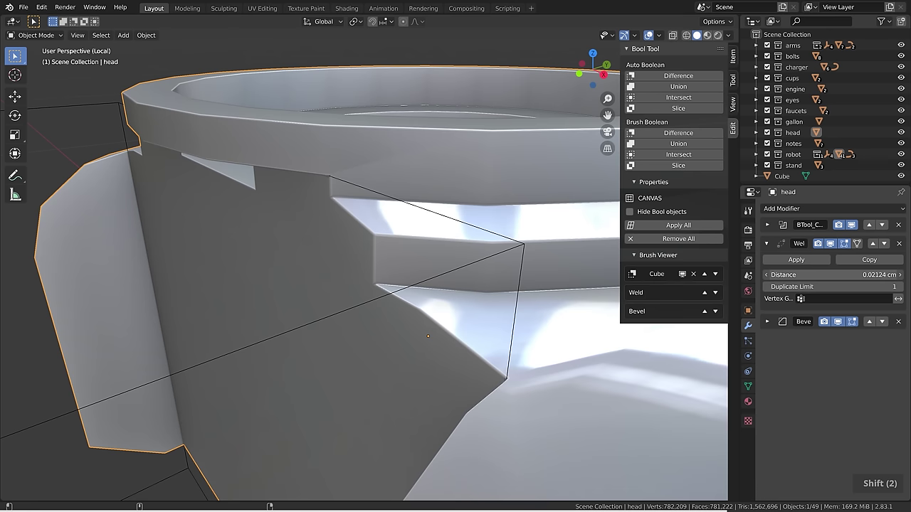
pyautogui.keyDown('shift'); pyautogui.moveTo(832, 274); pyautogui.dragTo(883, 275); pyautogui.keyUp('shift')
pyautogui.scroll(-4, 258, 263)
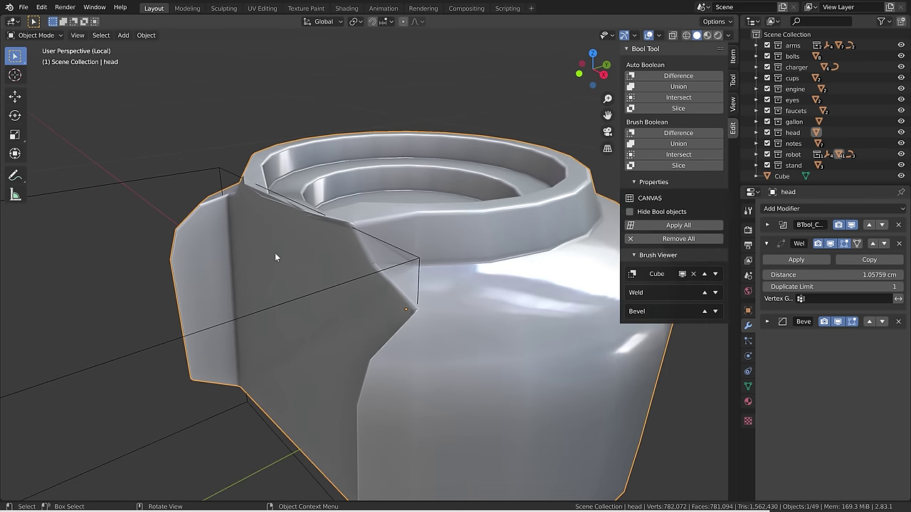
# Set the Weld modifier's distance to 0.1 cm and inspect the cut edges around the neck.
pyautogui.click(832, 275)
pyautogui.write('0.1')
pyautogui.press('Return')
pyautogui.scroll(1, 355, 230)
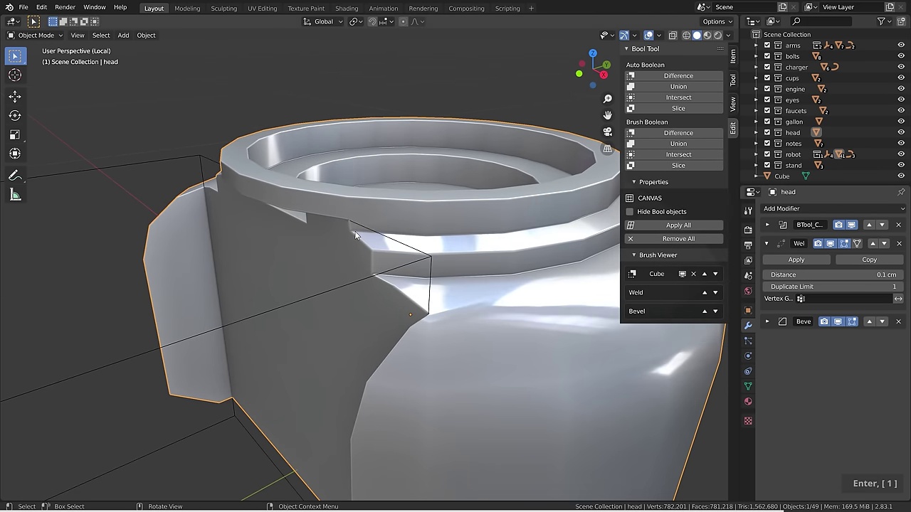
pyautogui.moveTo(370, 240); pyautogui.dragTo(384, 235, button='middle')
pyautogui.scroll(2, 389, 243)
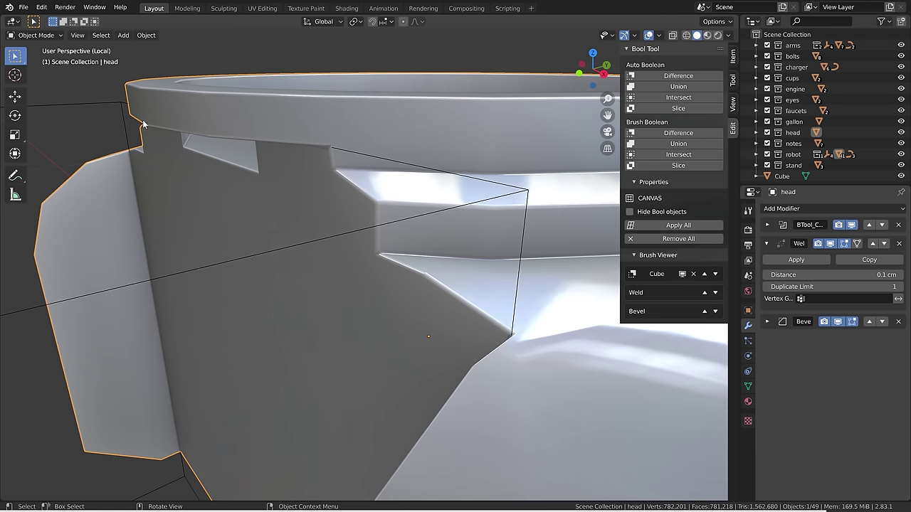
# Shift the cube brush slightly along the Y axis and inspect the resulting cut edges on the head.
pyautogui.scroll(-5, 349, 282)
pyautogui.moveTo(350, 283); pyautogui.dragTo(227, 288, button='middle')
pyautogui.click(226, 289)
pyautogui.press('g')
pyautogui.press('y')
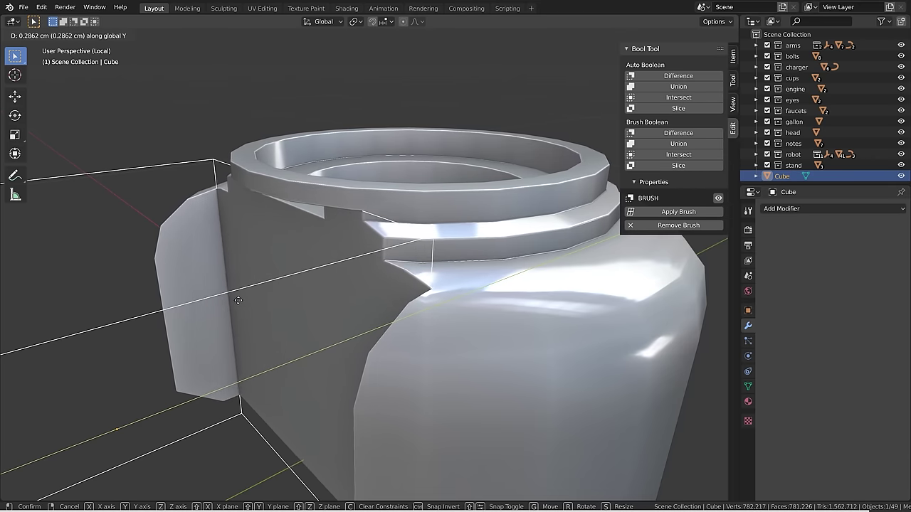
pyautogui.click(246, 300)
pyautogui.moveTo(369, 282)
pyautogui.mouseDown(button='middle')
pyautogui.moveTo(440, 251)
pyautogui.moveTo(407, 247)
pyautogui.moveTo(378, 228)
pyautogui.moveTo(365, 348)
pyautogui.mouseUp(button='middle')
pyautogui.click(400, 376)
pyautogui.moveTo(400, 378); pyautogui.dragTo(409, 239, button='middle')
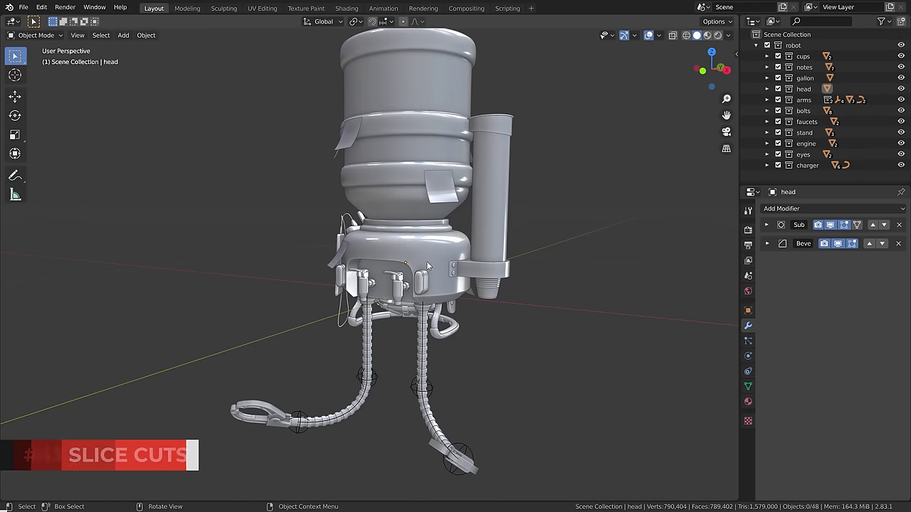
# Add a cube at the robot head and move it along Y so that it overlaps the head's front.
pyautogui.click(429, 267)
pyautogui.moveTo(528, 309); pyautogui.dragTo(607, 377, button='middle')
pyautogui.scroll(5, 608, 378)
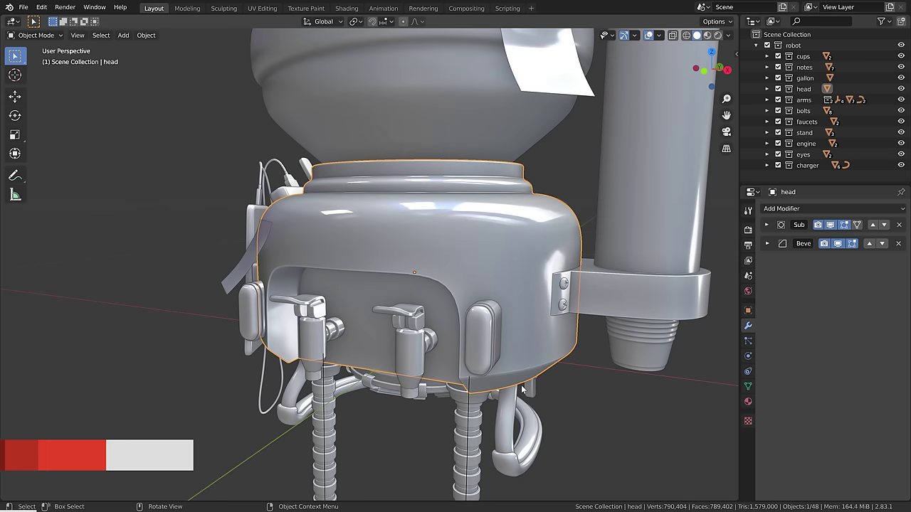
pyautogui.hotkey('shift', 'a')
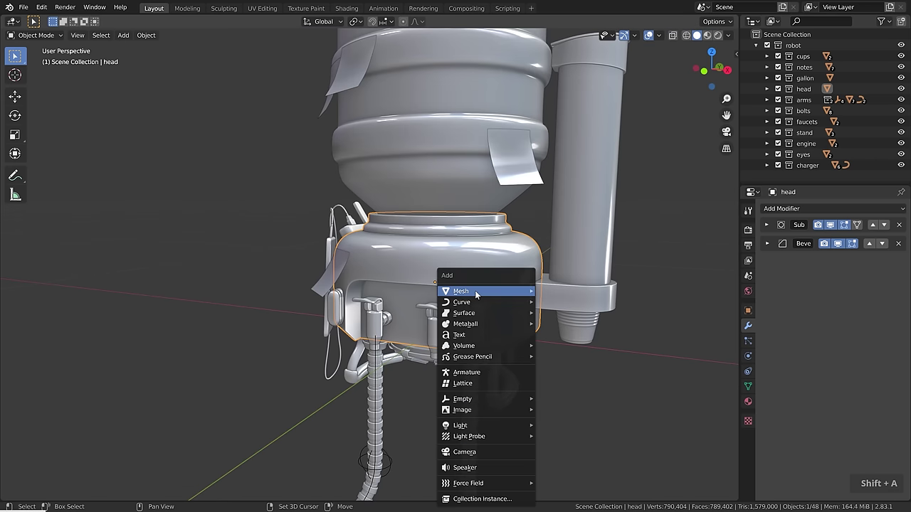
pyautogui.moveTo(506, 291)
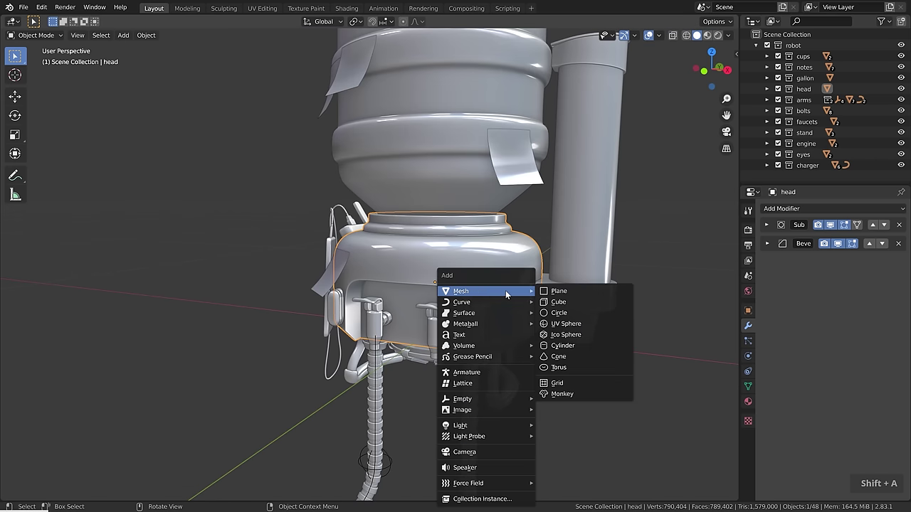
pyautogui.click(562, 307)
pyautogui.scroll(-5, 541, 308)
pyautogui.press('g')
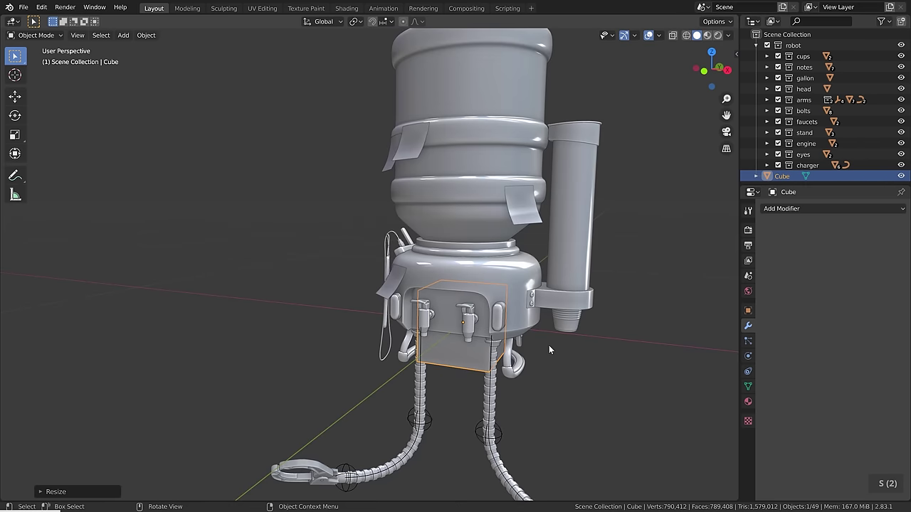
pyautogui.press('y')
pyautogui.click(484, 346)
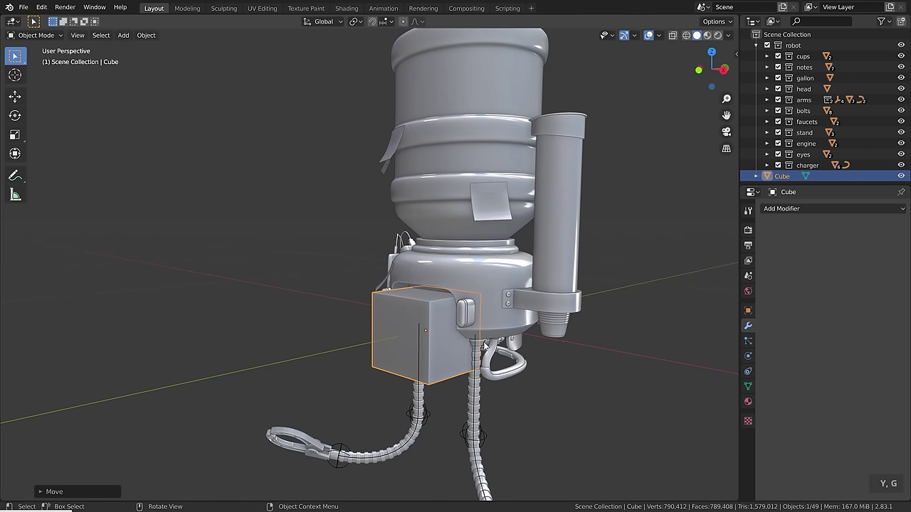
# Widen the cube along X to about 1.6 times its size and apply its scale.
pyautogui.press('s')
pyautogui.press('x')
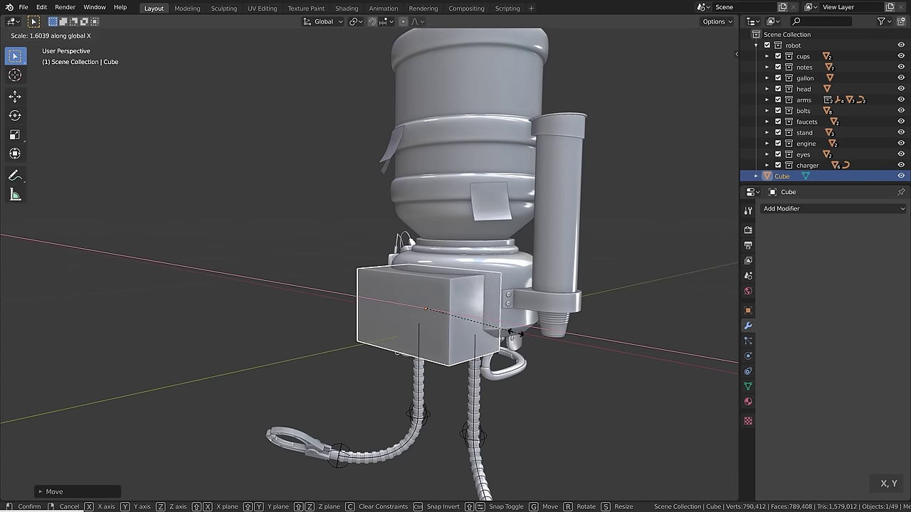
pyautogui.click(516, 332)
pyautogui.scroll(3, 430, 283)
pyautogui.hotkey('ctrl', 'a')
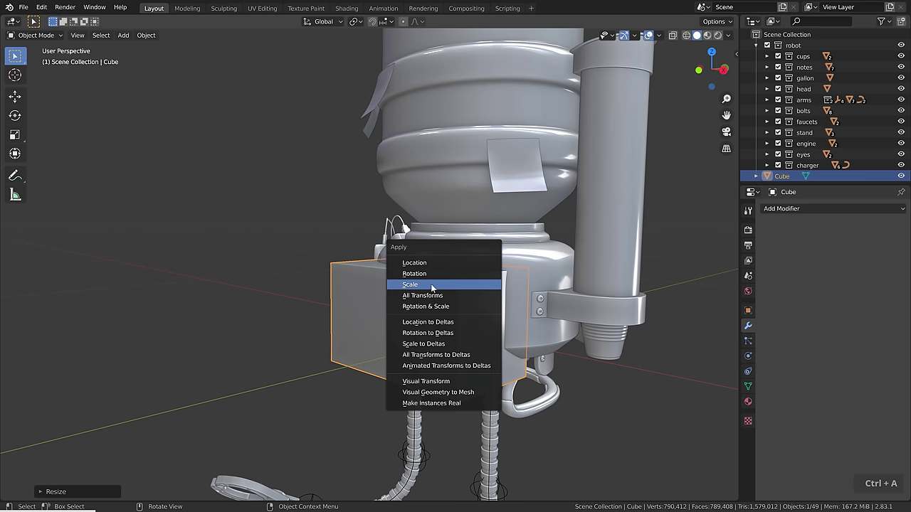
pyautogui.click(431, 284)
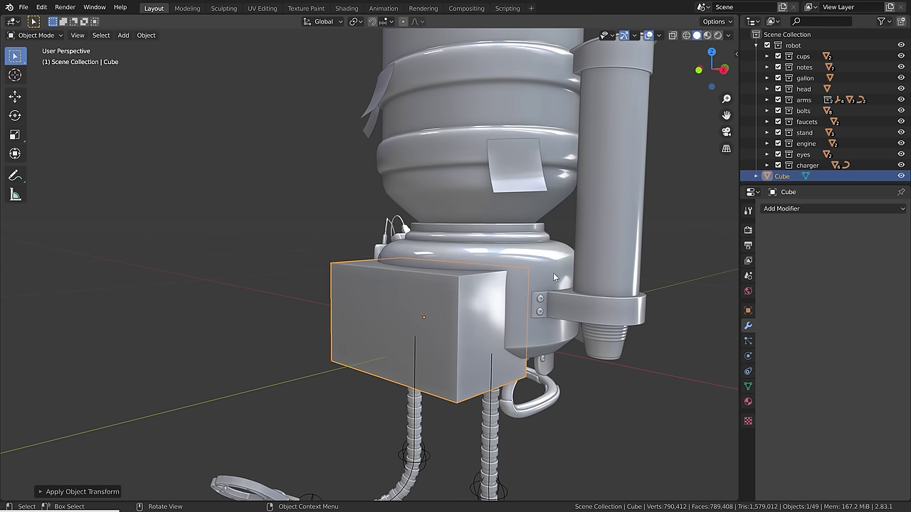
pyautogui.scroll(1, 552, 272)
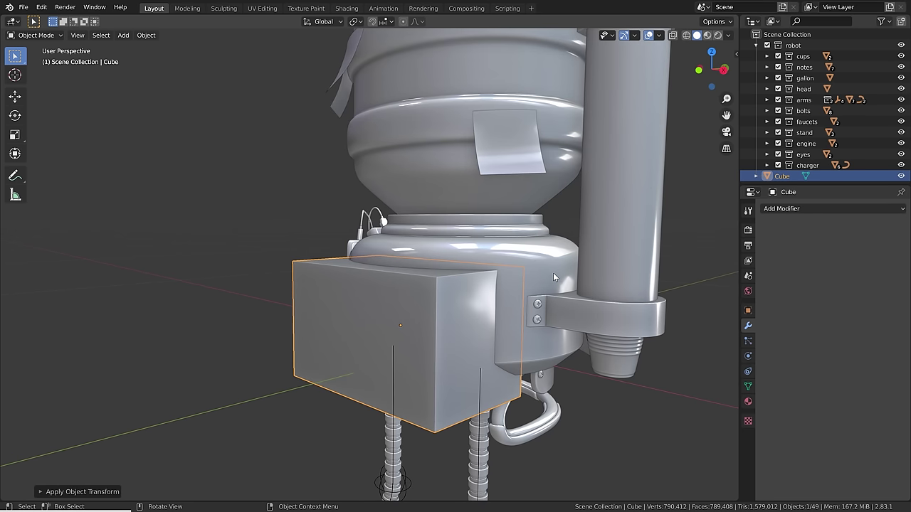
# Subtract the cube from the head with Bool Tool's Brush Boolean Difference.
pyautogui.press('n')
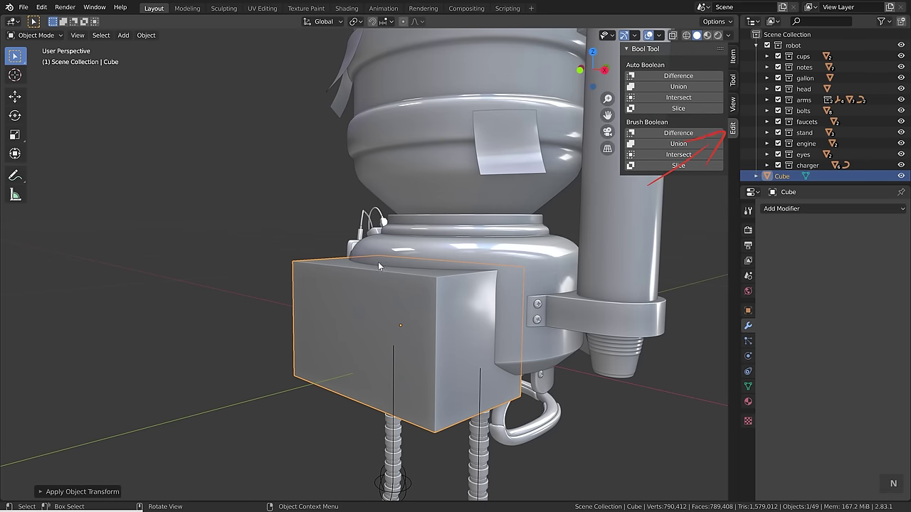
pyautogui.click(355, 298)
pyautogui.click(315, 300)
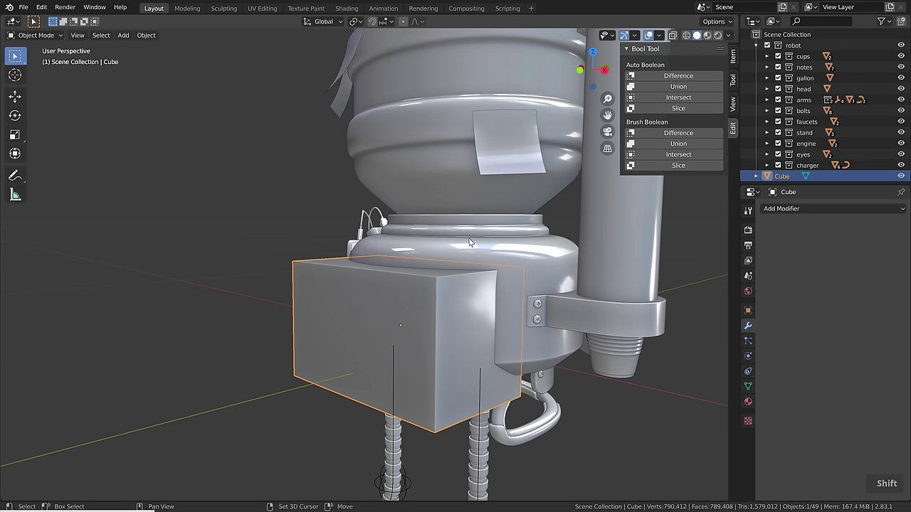
pyautogui.keyDown('shift'); pyautogui.click(537, 259); pyautogui.keyUp('shift')
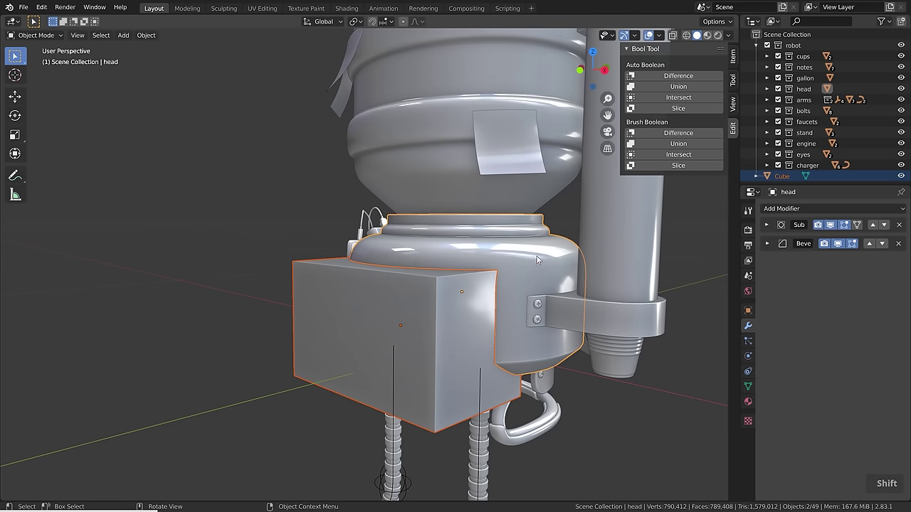
pyautogui.click(663, 132)
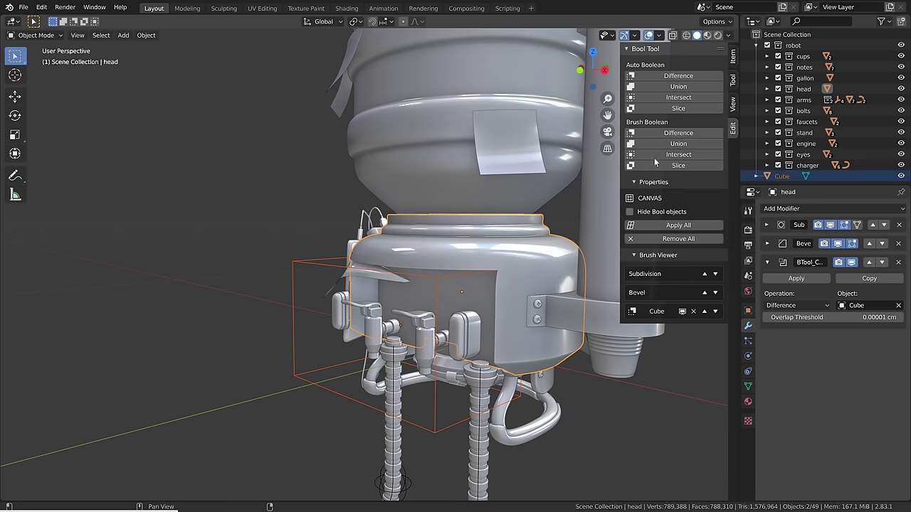
# Slide the cube brush along Y out of the head and back into its front to test the live cut.
pyautogui.scroll(2, 421, 314)
pyautogui.scroll(1, 421, 313)
pyautogui.press('g')
pyautogui.press('y')
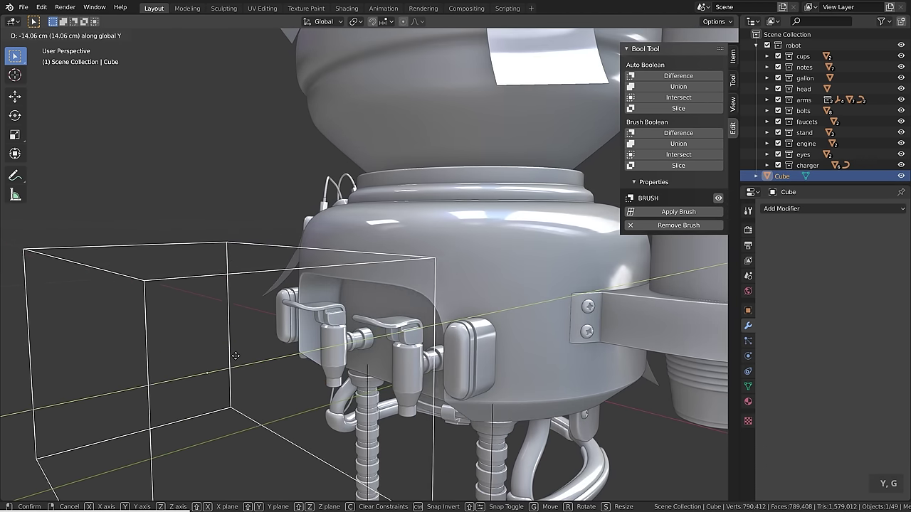
pyautogui.click(401, 329)
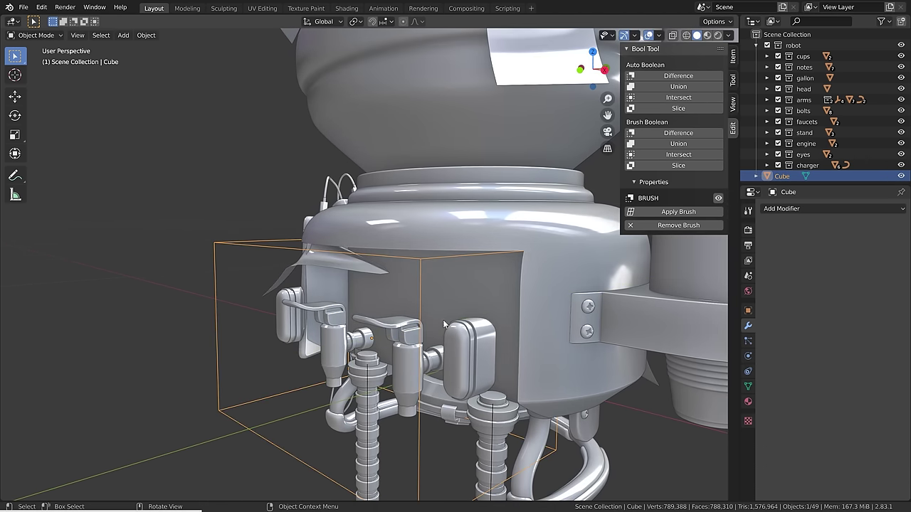
# Add a Solidify modifier to the cube brush and inspect the thin slice it cuts into the head.
pyautogui.click(818, 208)
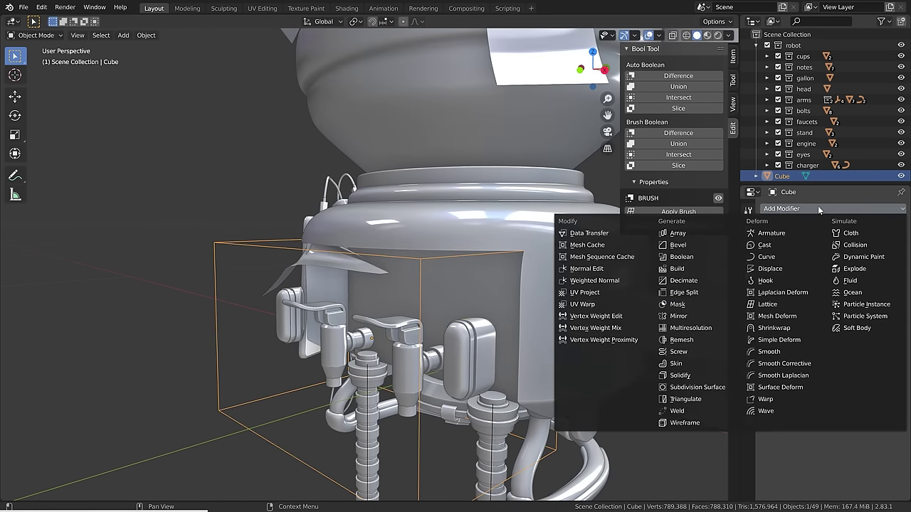
pyautogui.click(681, 376)
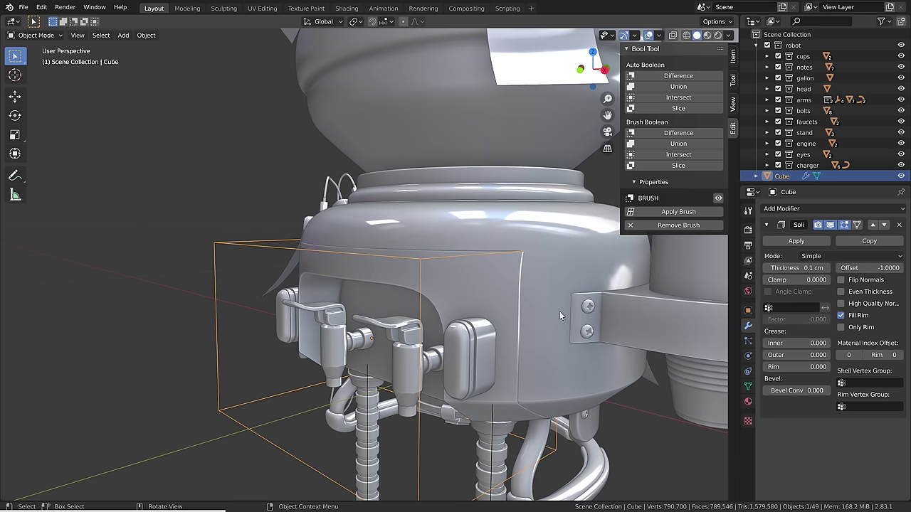
pyautogui.scroll(4, 535, 253)
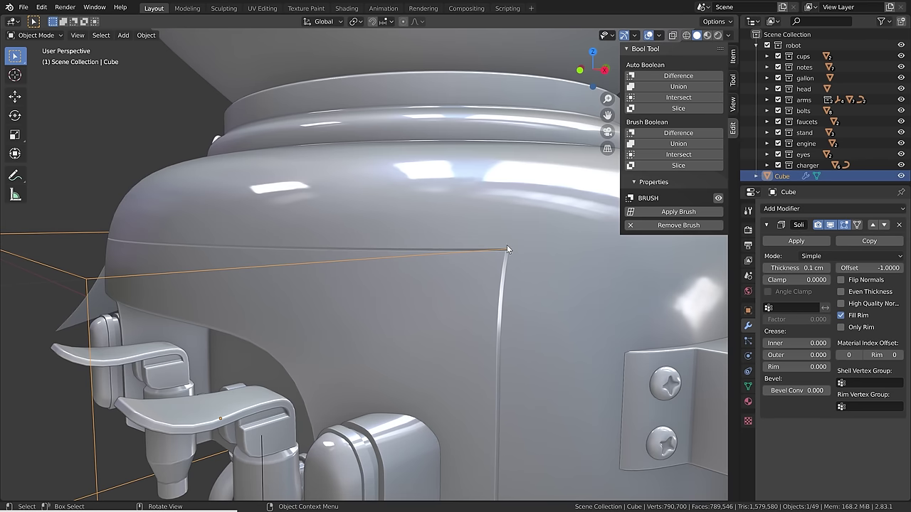
pyautogui.moveTo(508, 249); pyautogui.dragTo(537, 278, button='middle')
pyautogui.scroll(-4, 233, 286)
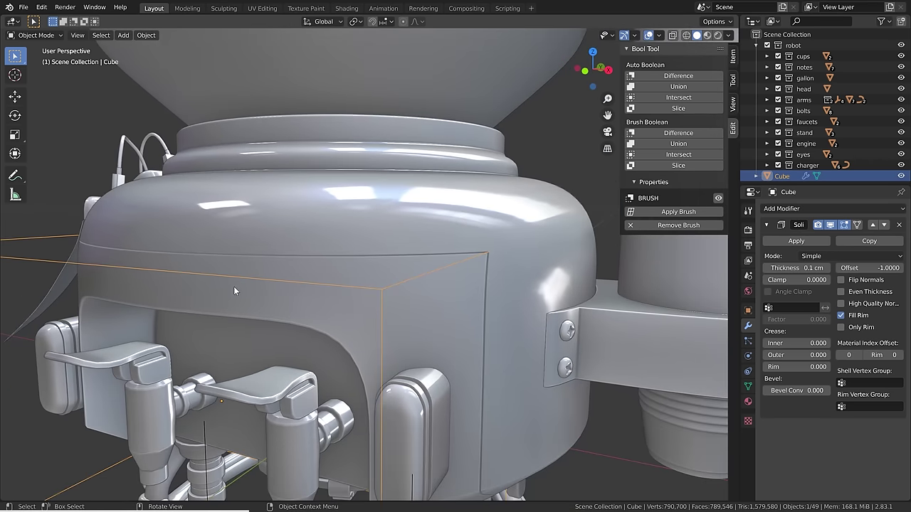
pyautogui.keyDown('shift'); pyautogui.moveTo(340, 291); pyautogui.dragTo(445, 257, button='middle'); pyautogui.keyUp('shift')
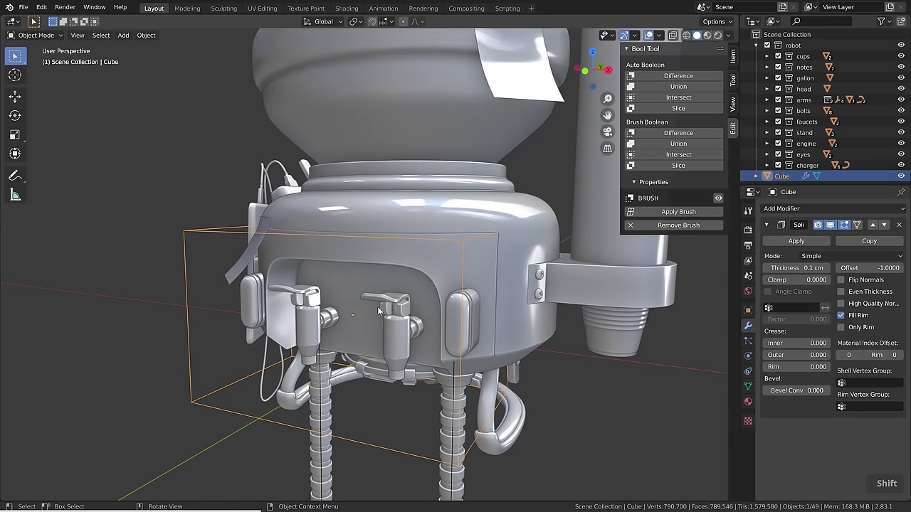
# Delete the cube brush's front, bottom and back faces, keeping only its top and two sides.
pyautogui.press('Tab')
pyautogui.press('3')
pyautogui.press('x')
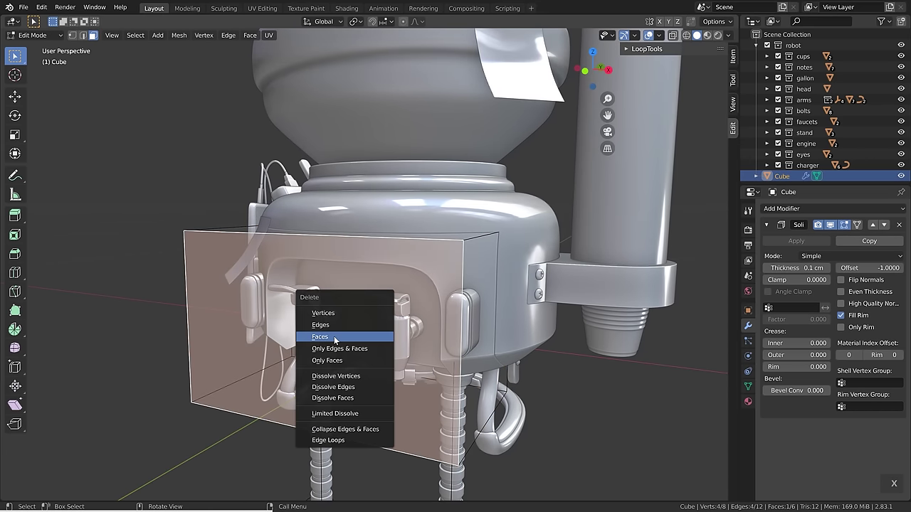
pyautogui.click(338, 338)
pyautogui.click(341, 398)
pyautogui.press('x')
pyautogui.click(341, 396)
pyautogui.click(379, 304)
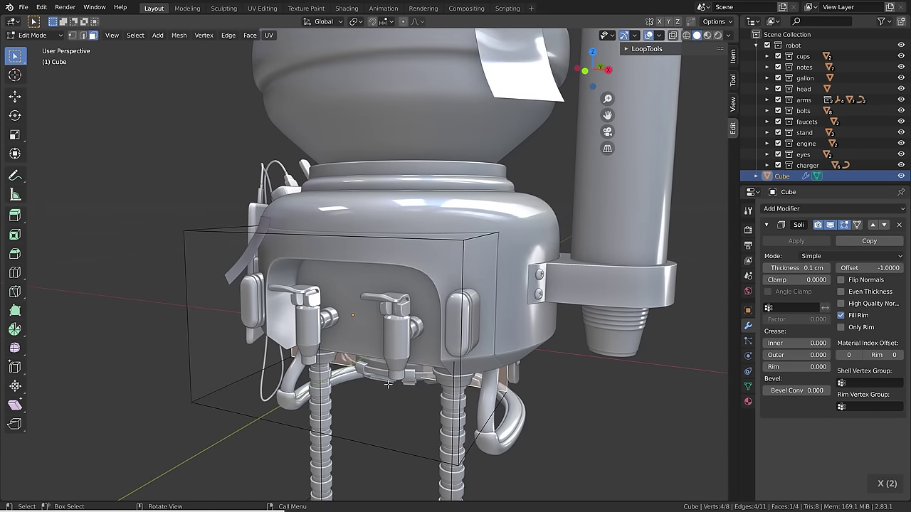
pyautogui.moveTo(361, 402); pyautogui.dragTo(395, 365, button='middle')
pyautogui.press('x')
pyautogui.click(395, 364)
pyautogui.moveTo(411, 318)
pyautogui.mouseDown(button='middle')
pyautogui.moveTo(422, 314)
pyautogui.moveTo(421, 326)
pyautogui.mouseUp(button='middle')
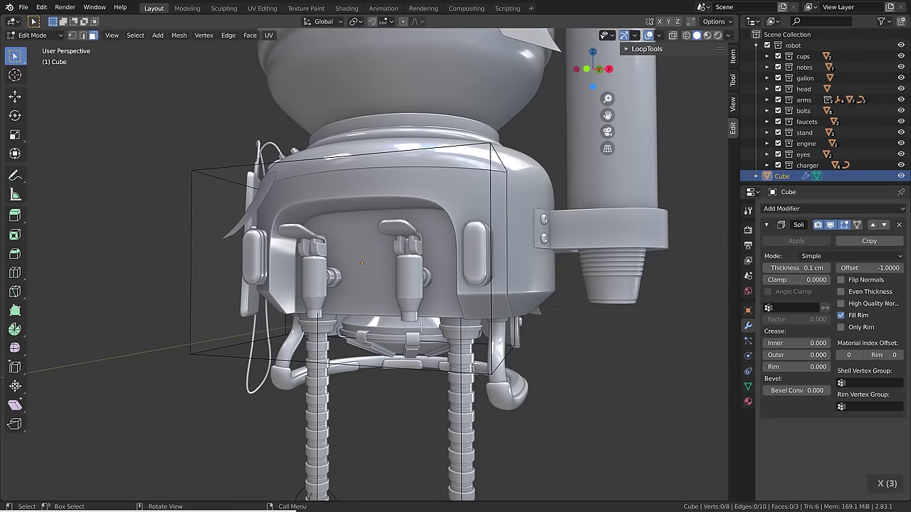
# Set the cube brush's viewport display to Wire.
pyautogui.click(748, 310)
pyautogui.click(782, 225)
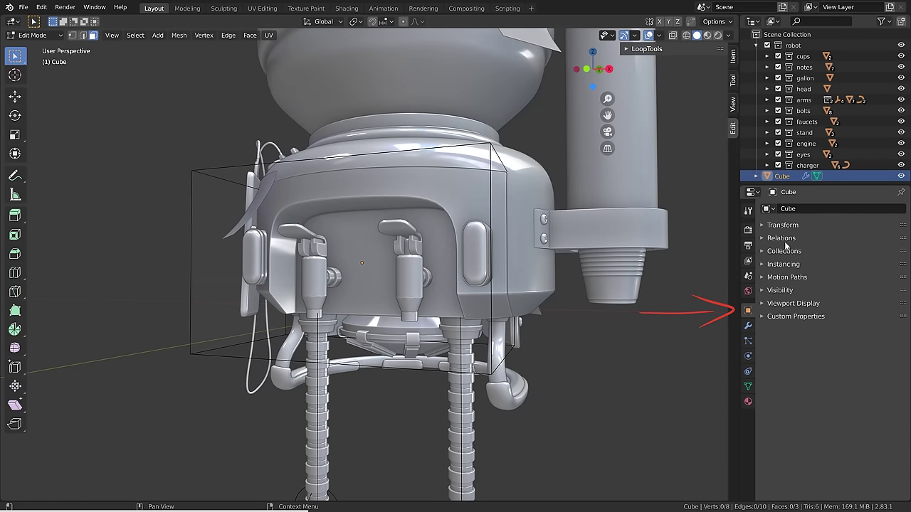
pyautogui.click(794, 303)
pyautogui.click(851, 369)
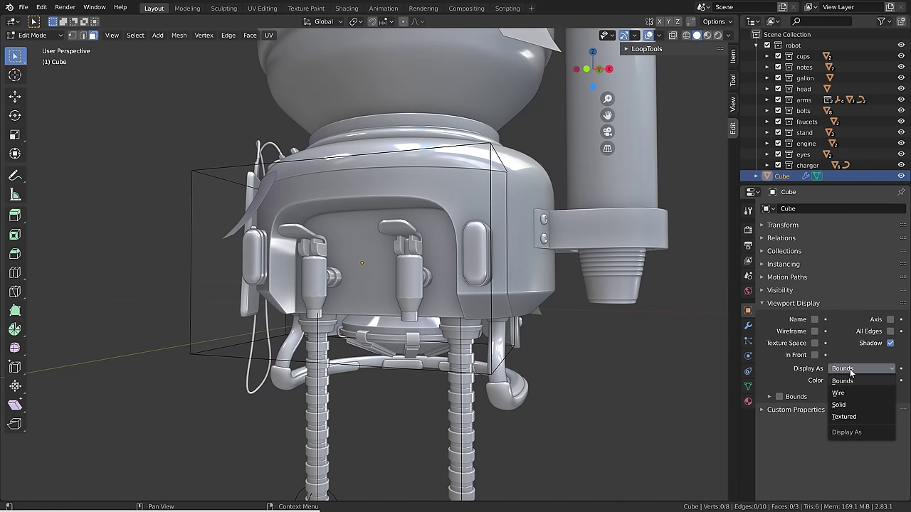
pyautogui.click(849, 395)
pyautogui.moveTo(574, 253); pyautogui.dragTo(517, 241, button='middle')
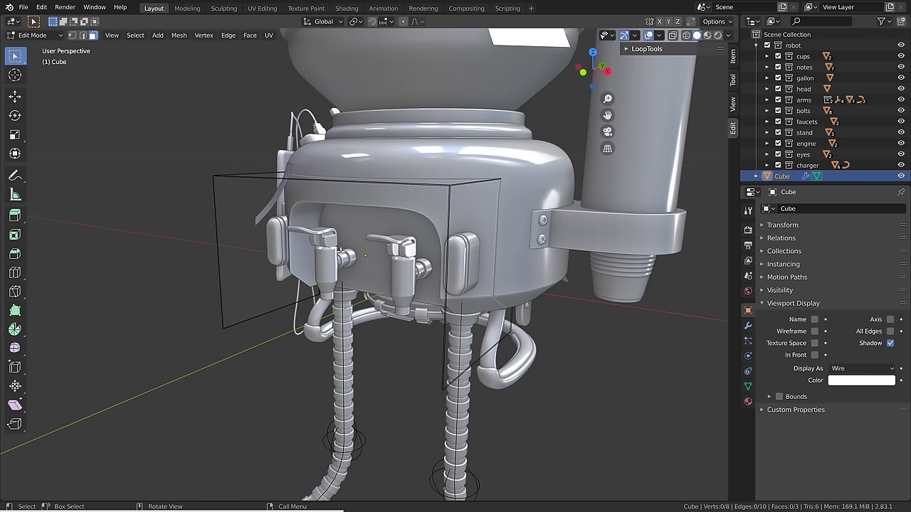
# Bevel the cube brush's two upper side edges with 6 segments and a width of about 2.33 cm.
pyautogui.press('2')
pyautogui.moveTo(341, 250); pyautogui.dragTo(387, 285, button='middle')
pyautogui.scroll(1, 388, 284)
pyautogui.keyDown('shift'); pyautogui.moveTo(626, 256); pyautogui.dragTo(583, 317, button='middle'); pyautogui.keyUp('shift')
pyautogui.click(488, 253)
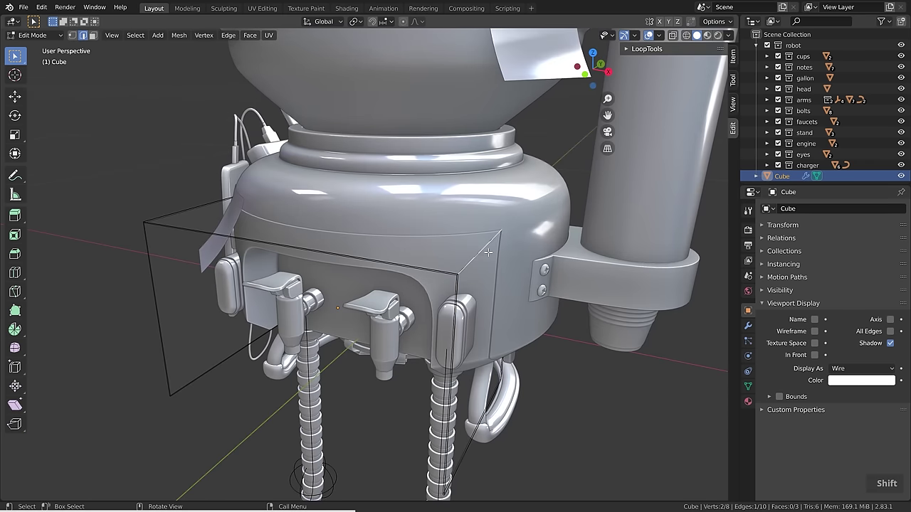
pyautogui.keyDown('shift'); pyautogui.click(194, 207); pyautogui.keyUp('shift')
pyautogui.hotkey('ctrl', 'b')
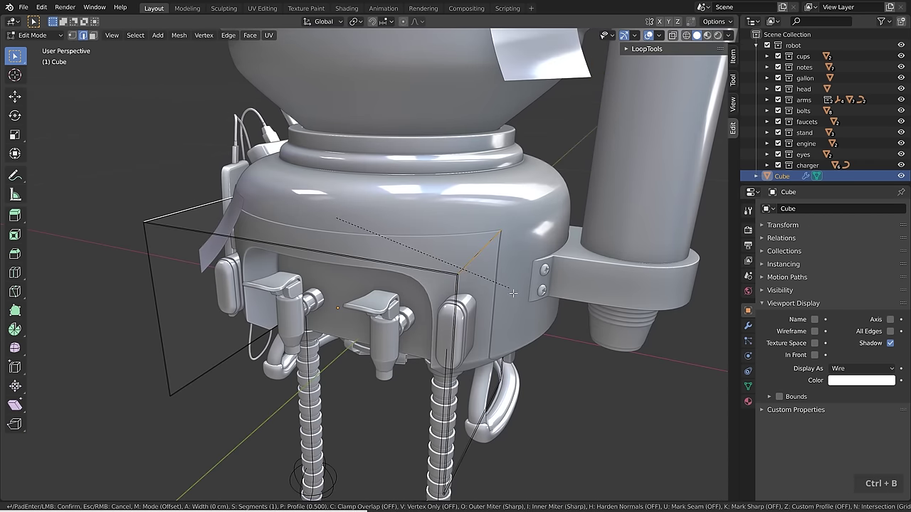
pyautogui.scroll(4, 520, 308)
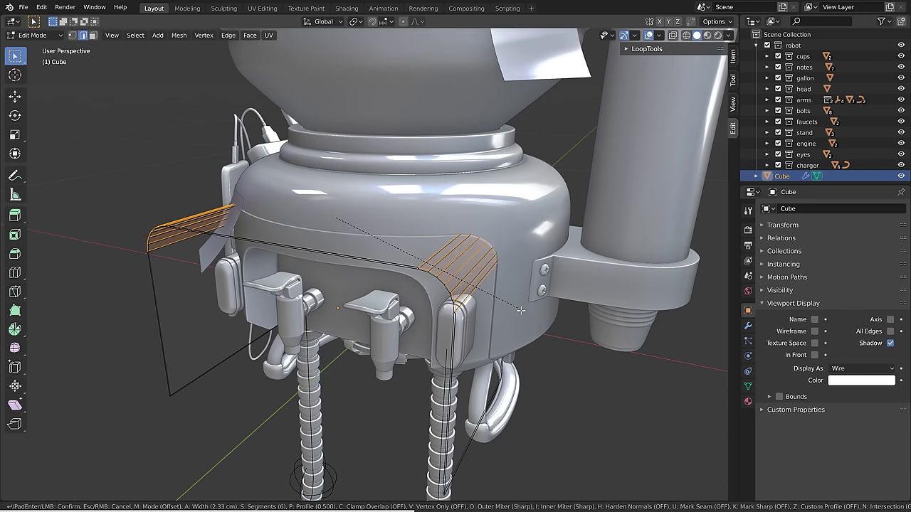
pyautogui.click(521, 308)
pyautogui.moveTo(521, 307); pyautogui.dragTo(535, 298, button='middle')
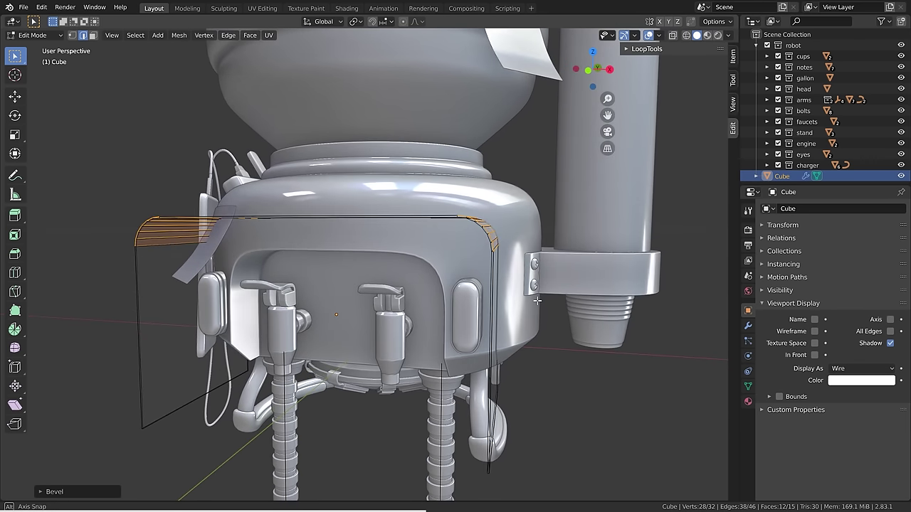
# Shade the cube brush smooth and turn on Auto Smooth in its mesh normals.
pyautogui.press('Tab')
pyautogui.scroll(6, 560, 262)
pyautogui.press('a')
pyautogui.press('a')
pyautogui.scroll(8, 490, 248)
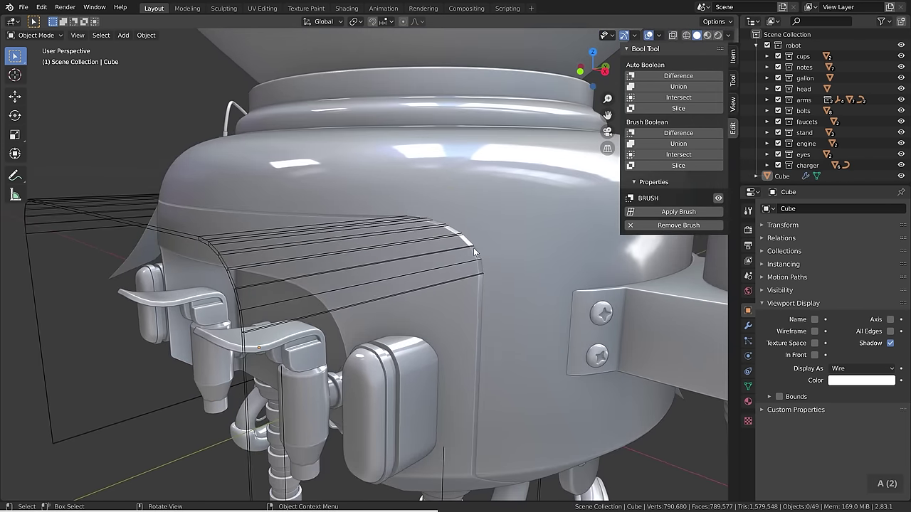
pyautogui.click(420, 291)
pyautogui.rightClick(375, 262)
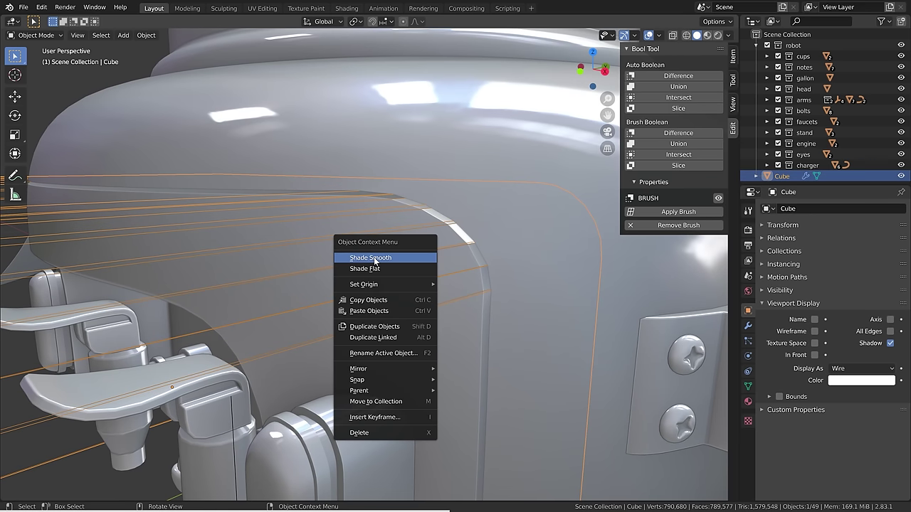
pyautogui.click(375, 258)
pyautogui.click(747, 386)
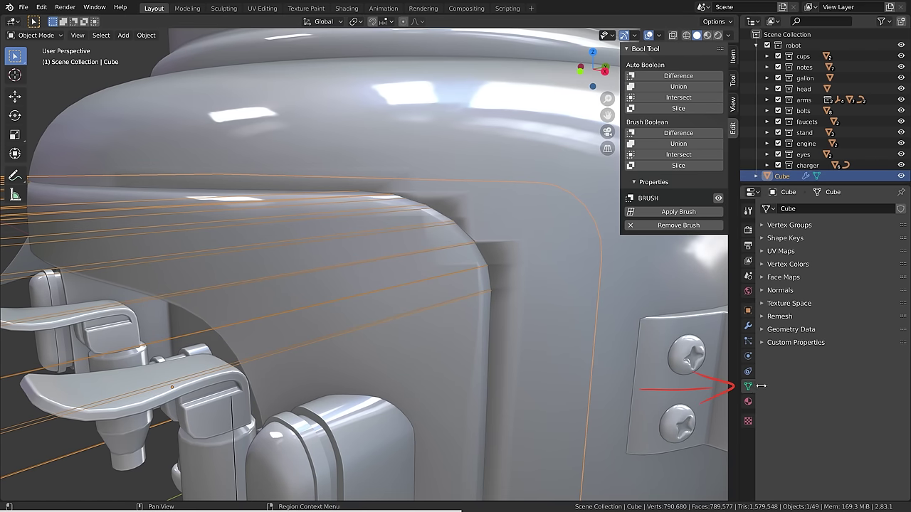
pyautogui.click(780, 289)
pyautogui.click(769, 303)
pyautogui.click(779, 303)
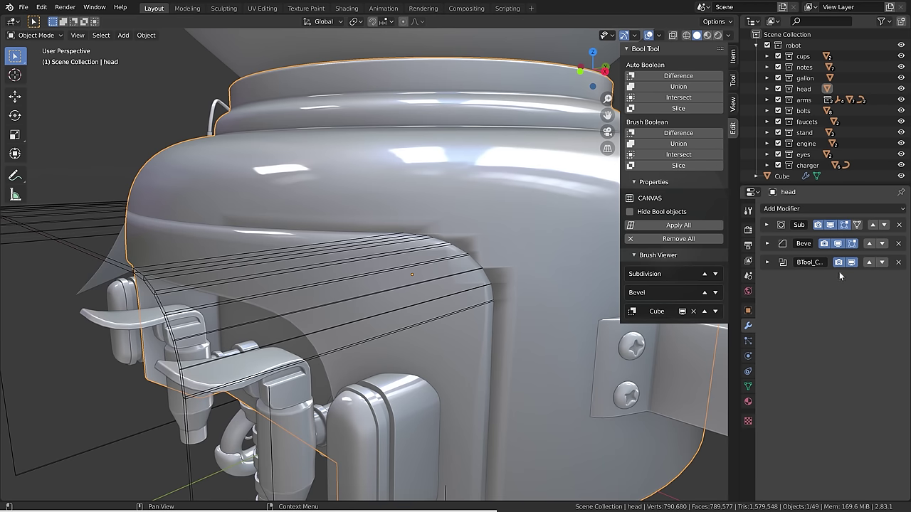
# Move the head's Boolean modifier above its Bevel modifier and compare the result with Subdivision and Boolean display toggled.
pyautogui.click(869, 262)
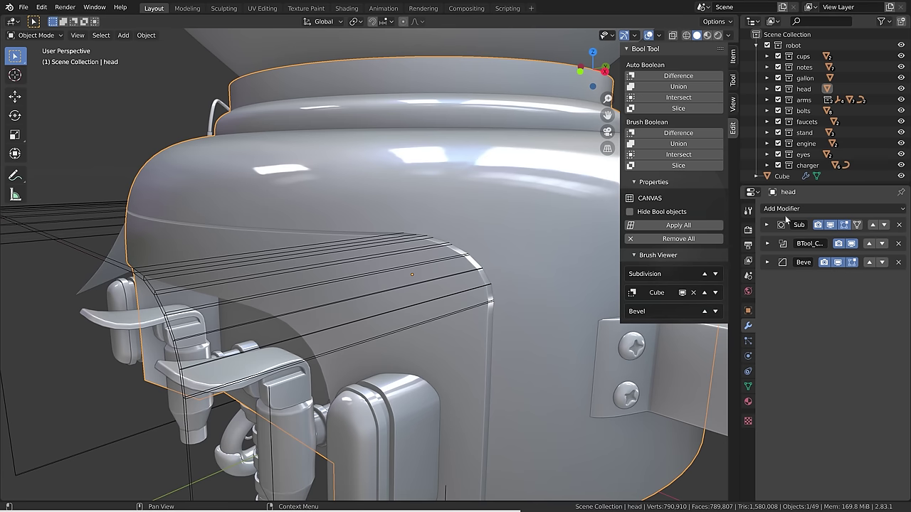
pyautogui.click(830, 225)
pyautogui.click(830, 225)
pyautogui.click(831, 225)
pyautogui.click(831, 224)
pyautogui.click(851, 243)
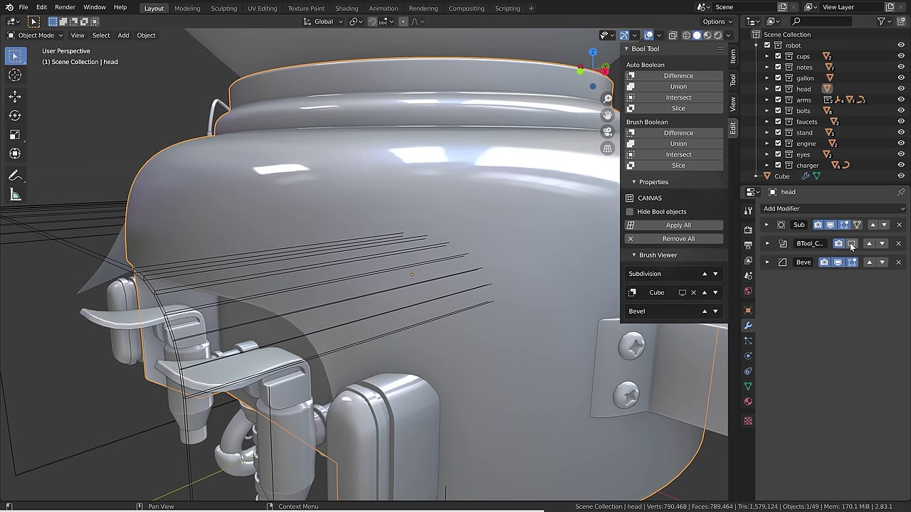
pyautogui.click(850, 244)
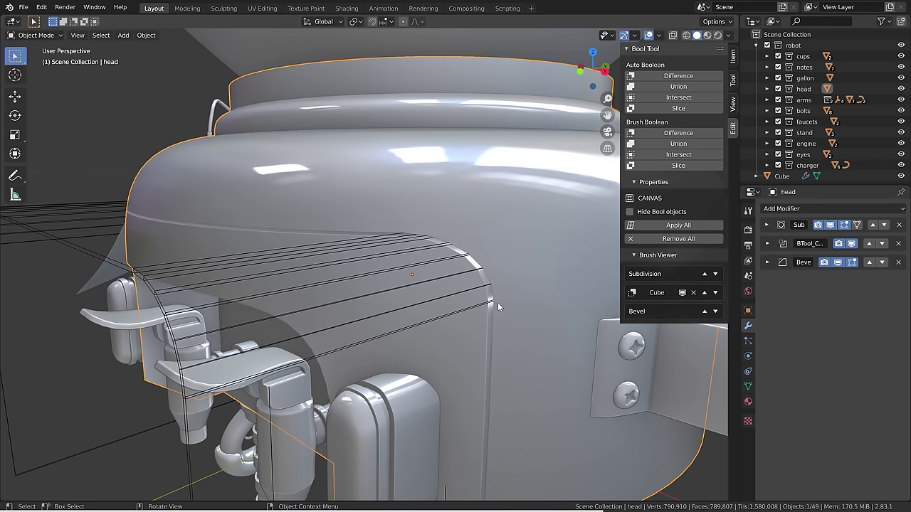
# Add a Weld modifier to the head and place it between the Boolean and Bevel modifiers.
pyautogui.scroll(4, 512, 299)
pyautogui.click(840, 208)
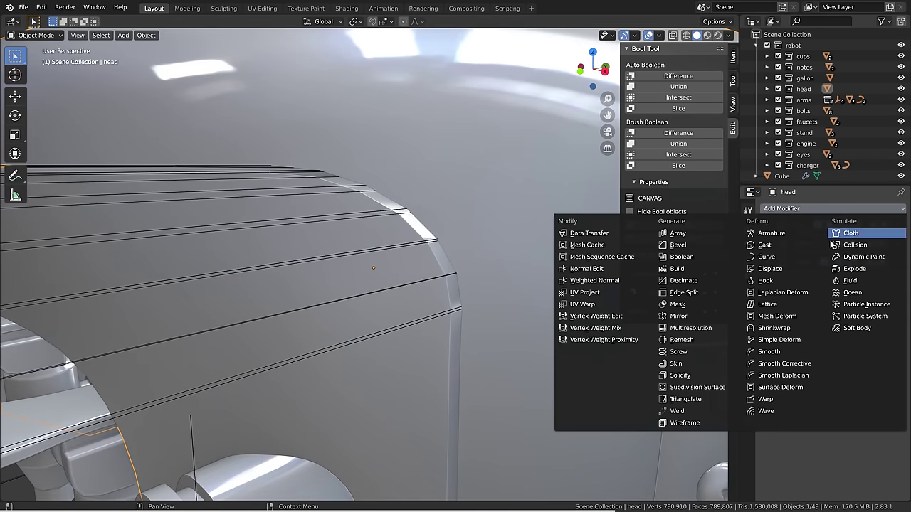
pyautogui.click(695, 411)
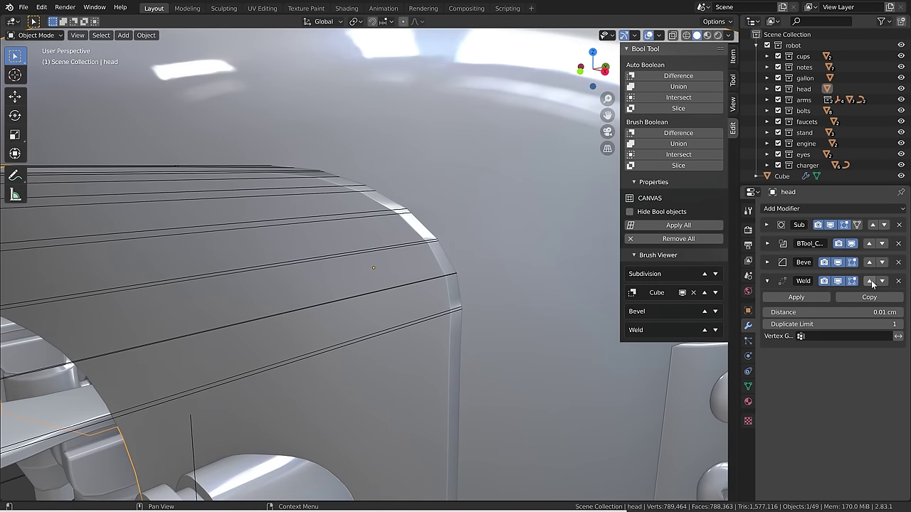
pyautogui.click(871, 281)
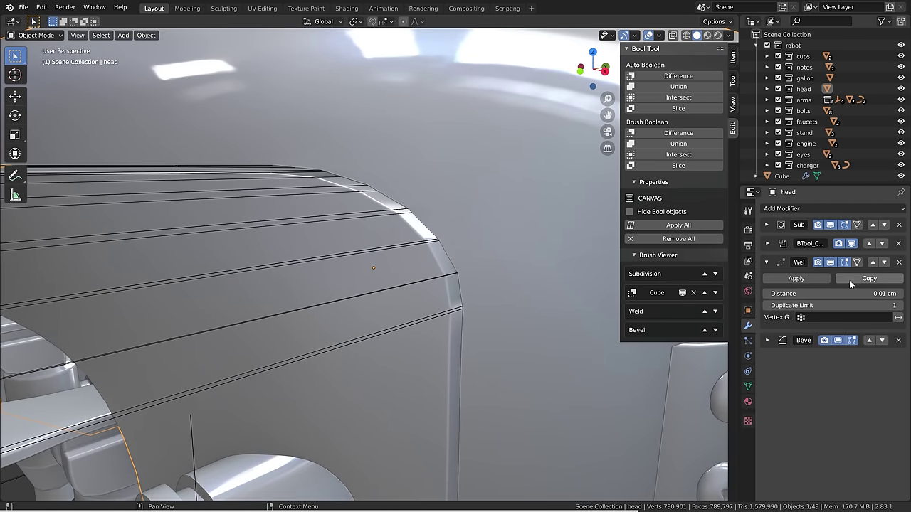
pyautogui.scroll(2, 458, 254)
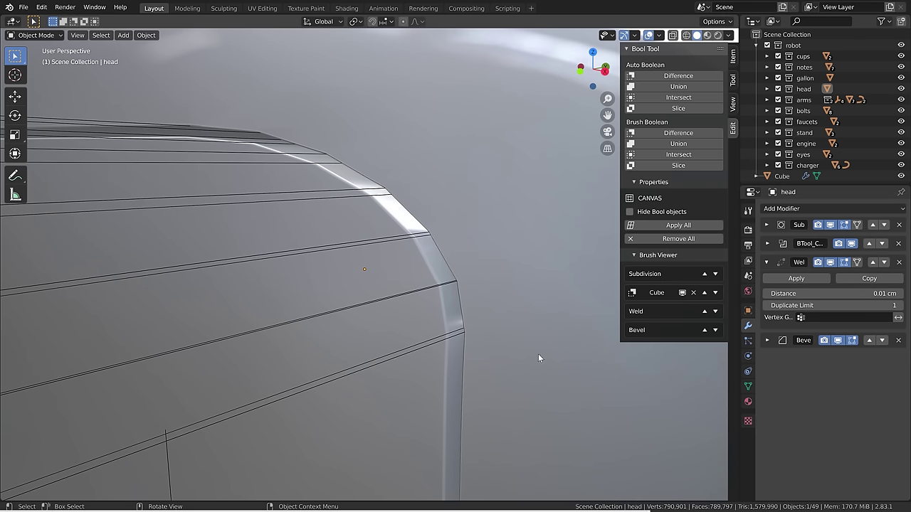
# Set the head's Weld modifier distance to 0.06 cm.
pyautogui.moveTo(832, 293); pyautogui.dragTo(846, 293)
pyautogui.click(809, 295)
pyautogui.write('0.06')
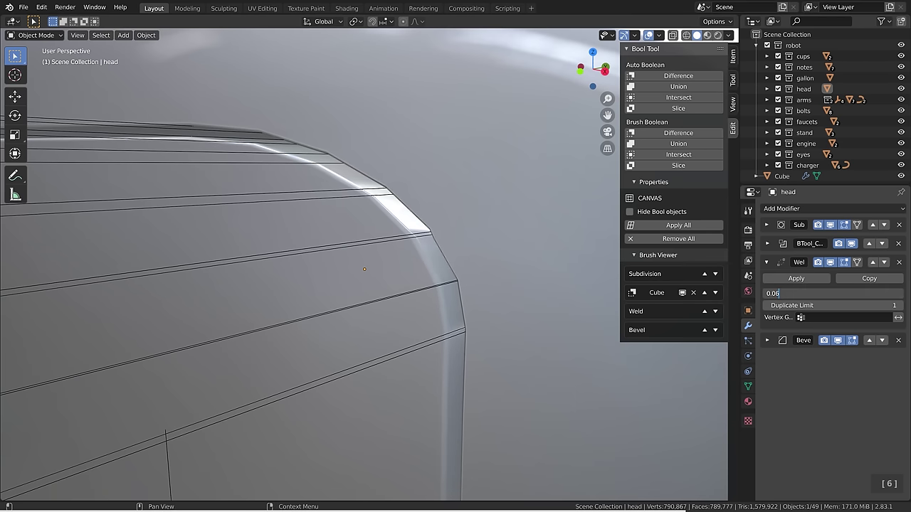
pyautogui.press('Return')
pyautogui.scroll(-6, 365, 263)
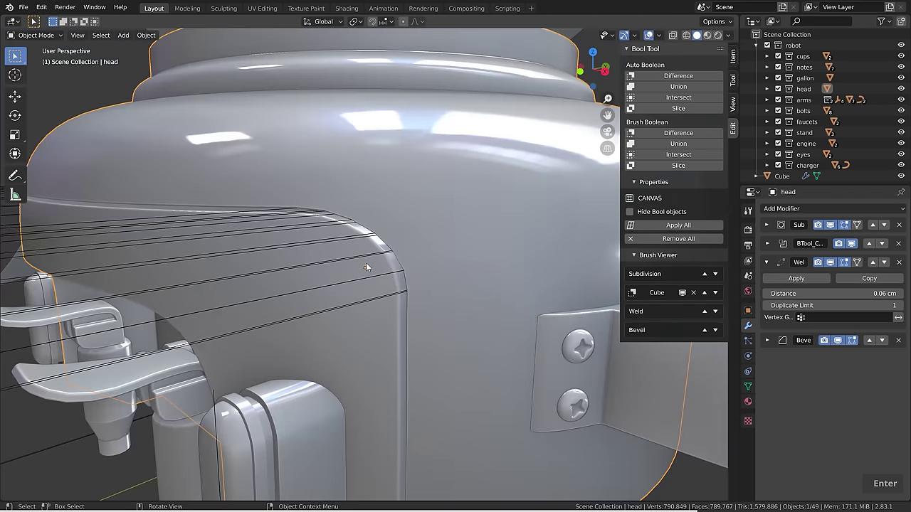
# Reduce the cube brush's Solidify thickness to 0.06 cm for a thinner slice in the head.
pyautogui.click(365, 263)
pyautogui.scroll(4, 413, 205)
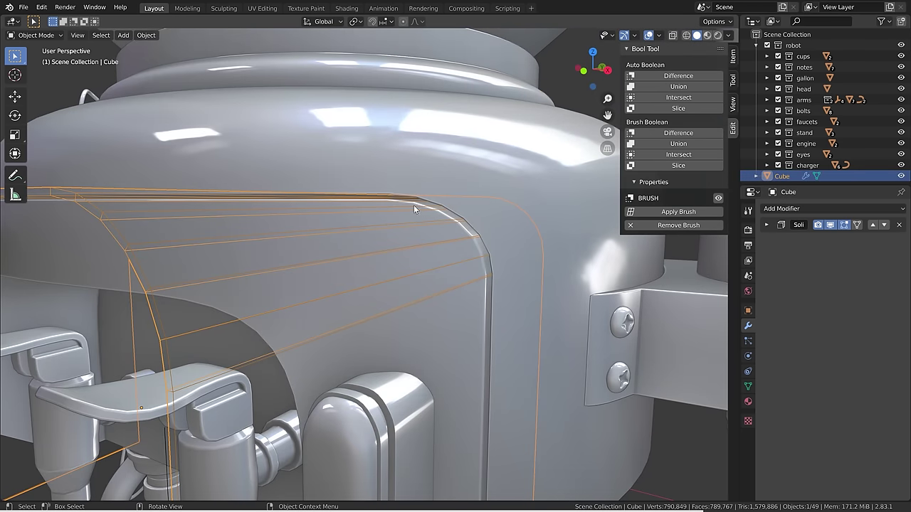
pyautogui.click(767, 225)
pyautogui.moveTo(795, 268)
pyautogui.keyDown('shift'); pyautogui.mouseDown()
pyautogui.moveTo(809, 268)
pyautogui.moveTo(801, 267)
pyautogui.mouseUp(); pyautogui.keyUp('shift')
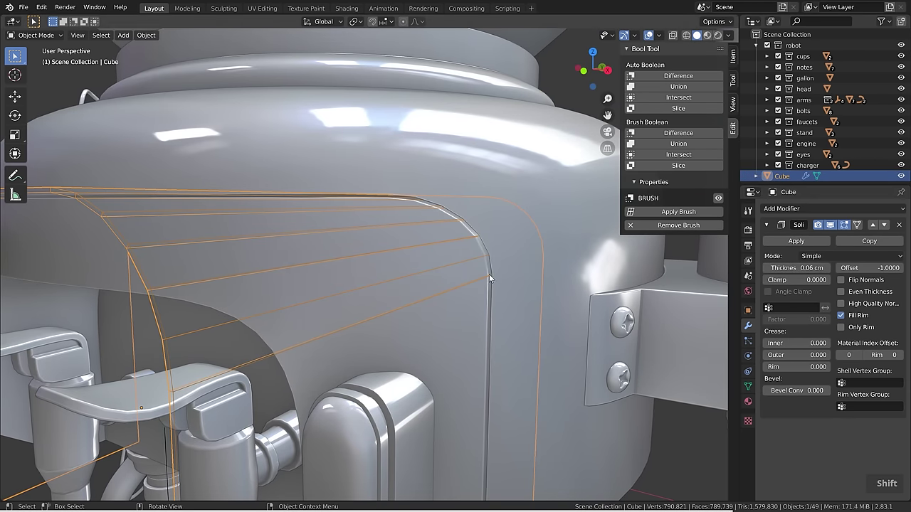
pyautogui.press('Tab')
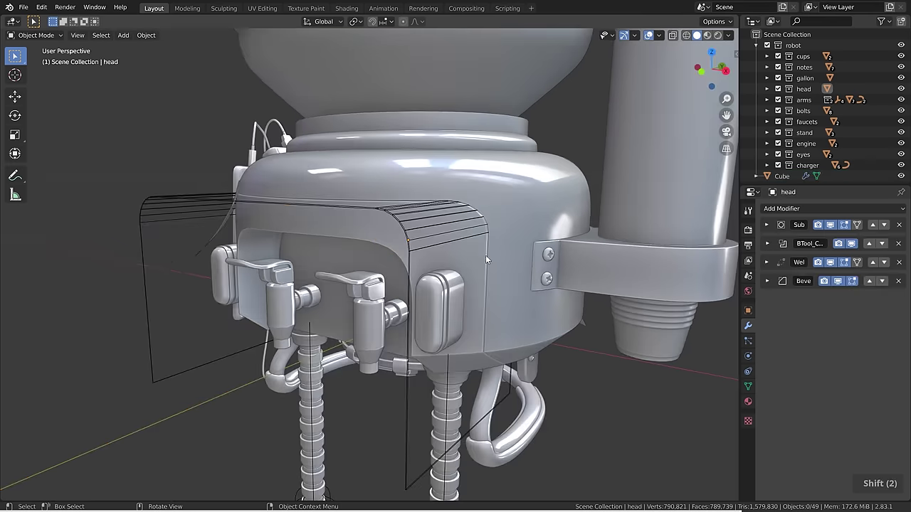
# Try moving and freely rotating the head together with its cube brush, cancelling both transforms.
pyautogui.click(420, 223)
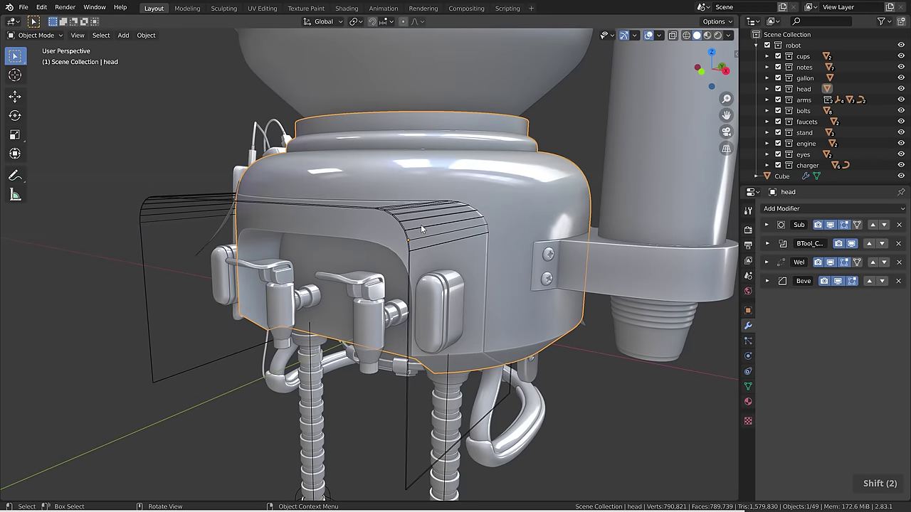
pyautogui.keyDown('shift'); pyautogui.click(422, 224); pyautogui.keyUp('shift')
pyautogui.press('g')
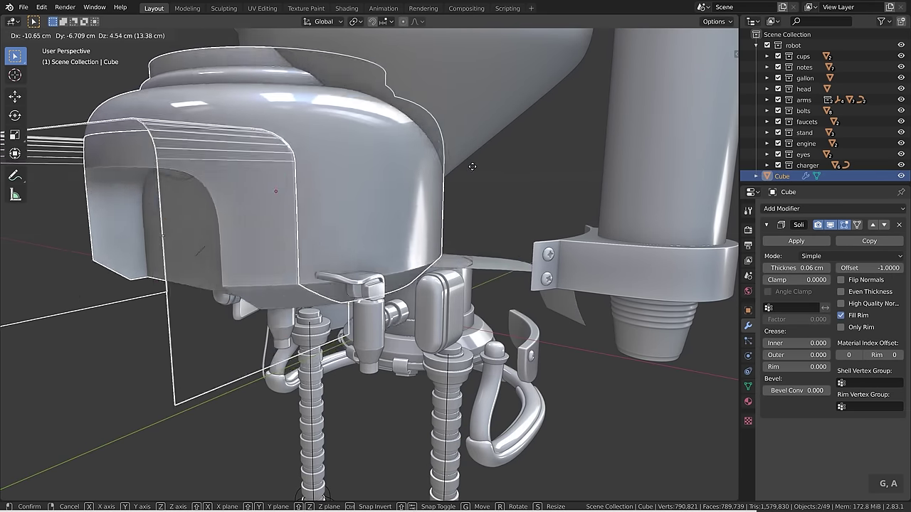
pyautogui.rightClick(494, 249)
pyautogui.press('r')
pyautogui.press('r')
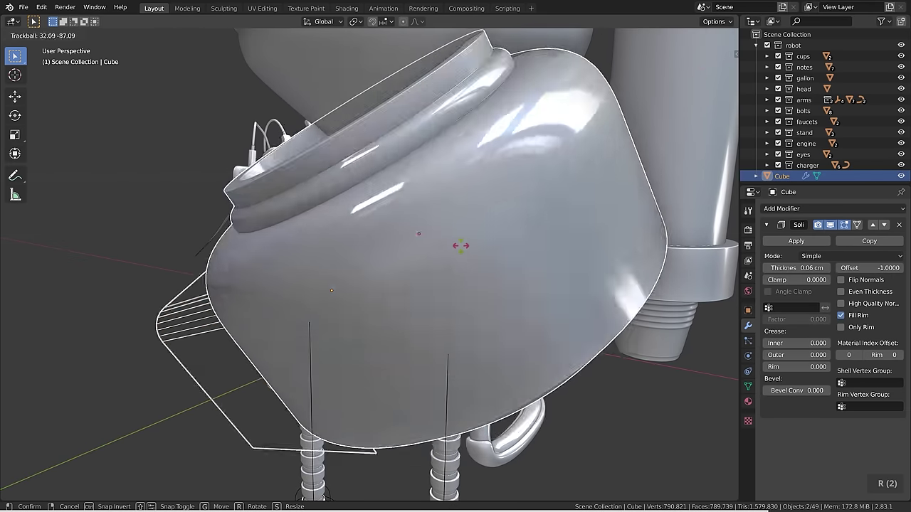
pyautogui.rightClick(537, 240)
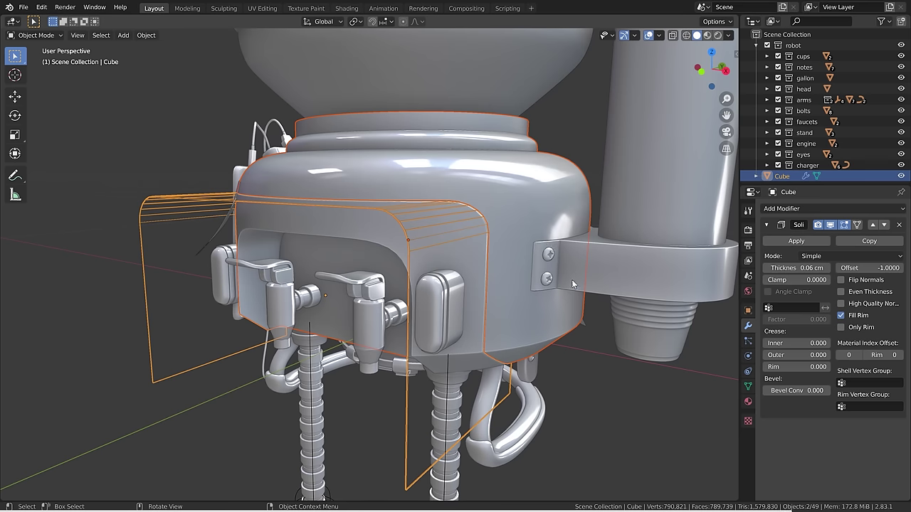
# Apply the head's Subdivision, Boolean and Weld modifiers, keeping only the Bevel modifier live.
pyautogui.click(516, 198)
pyautogui.click(766, 225)
pyautogui.click(768, 240)
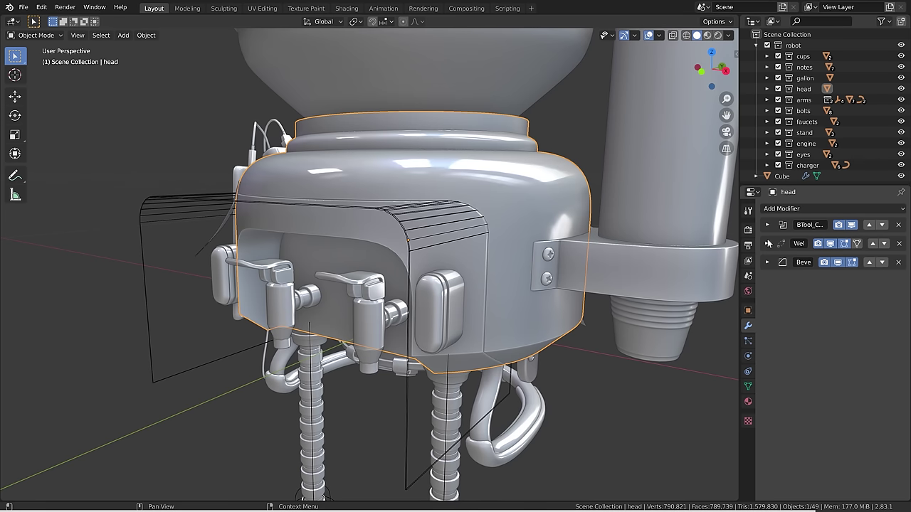
pyautogui.click(767, 225)
pyautogui.click(769, 239)
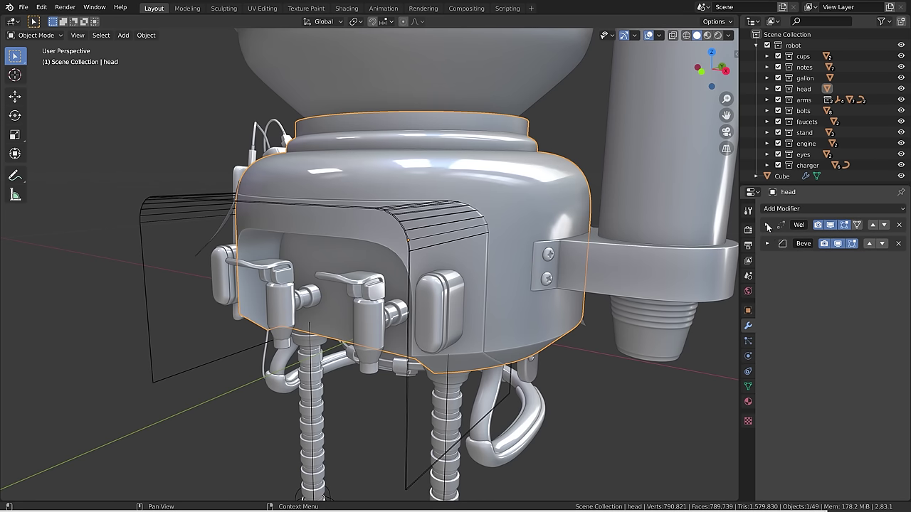
pyautogui.click(767, 225)
pyautogui.click(775, 242)
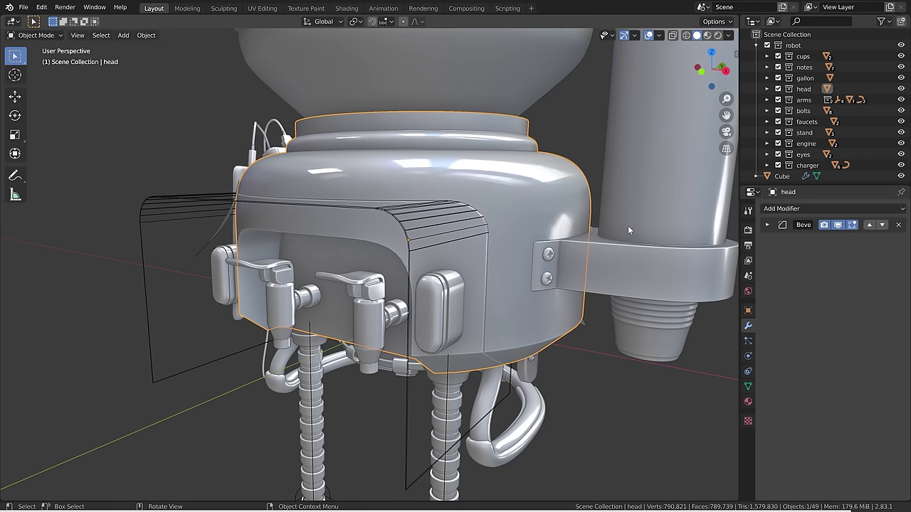
# Delete the cube brush in front of the head.
pyautogui.moveTo(588, 242); pyautogui.dragTo(516, 222, button='middle')
pyautogui.click(462, 221)
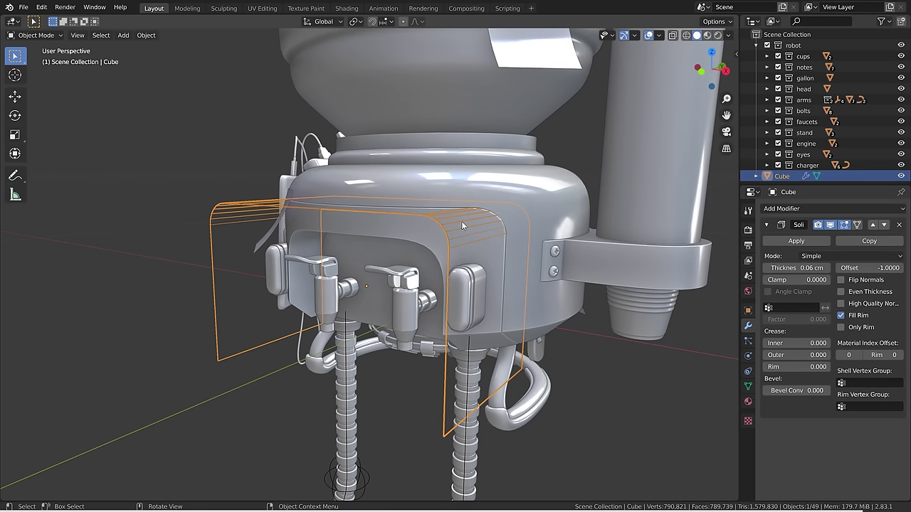
pyautogui.press('Delete')
# Select the head and examine its mesh and the panel slice around the front opening.
pyautogui.click(461, 221)
pyautogui.scroll(2, 528, 202)
pyautogui.press('Tab')
pyautogui.press('Tab')
pyautogui.scroll(-3, 469, 218)
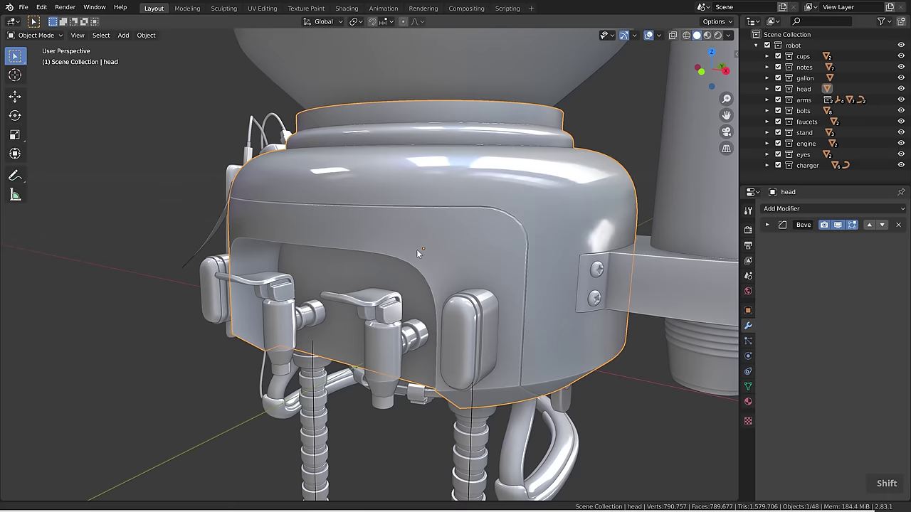
pyautogui.moveTo(416, 249); pyautogui.dragTo(444, 256, button='middle')
pyautogui.press('a')
pyautogui.press('a')
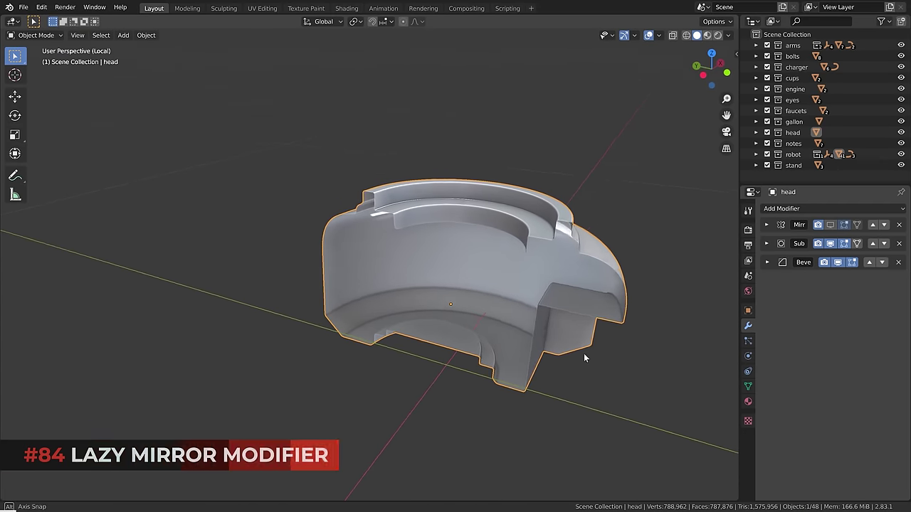
# Show the half-modelled head's Mirror modifier in the viewport and apply it.
pyautogui.moveTo(583, 353); pyautogui.dragTo(481, 356, button='middle')
pyautogui.click(829, 227)
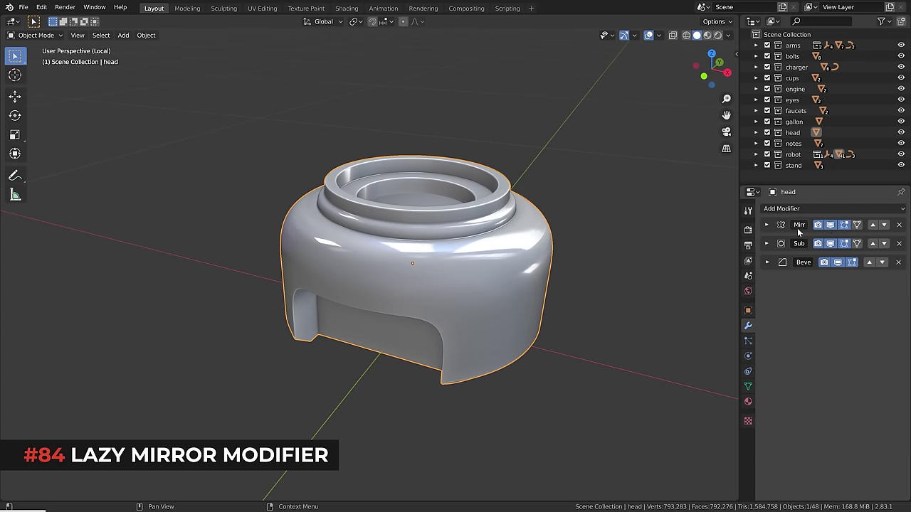
pyautogui.click(766, 226)
pyautogui.click(773, 240)
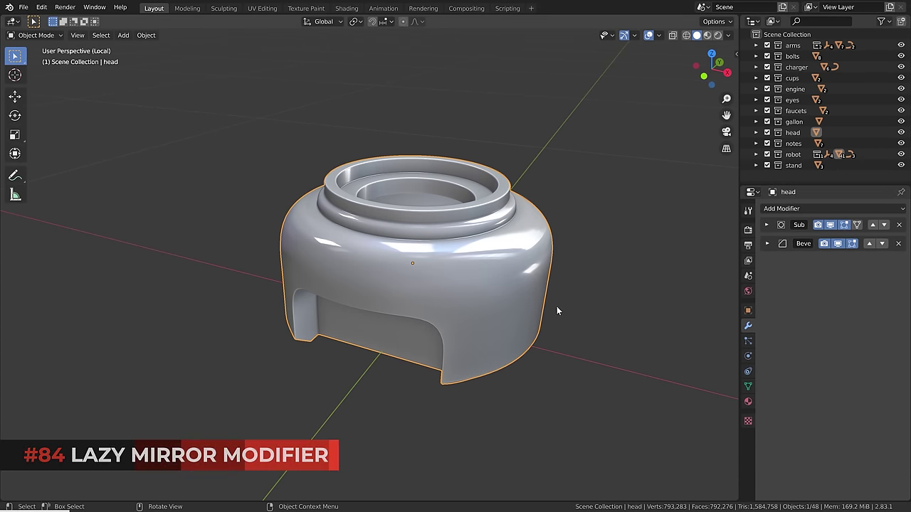
pyautogui.moveTo(556, 306); pyautogui.dragTo(529, 301, button='middle')
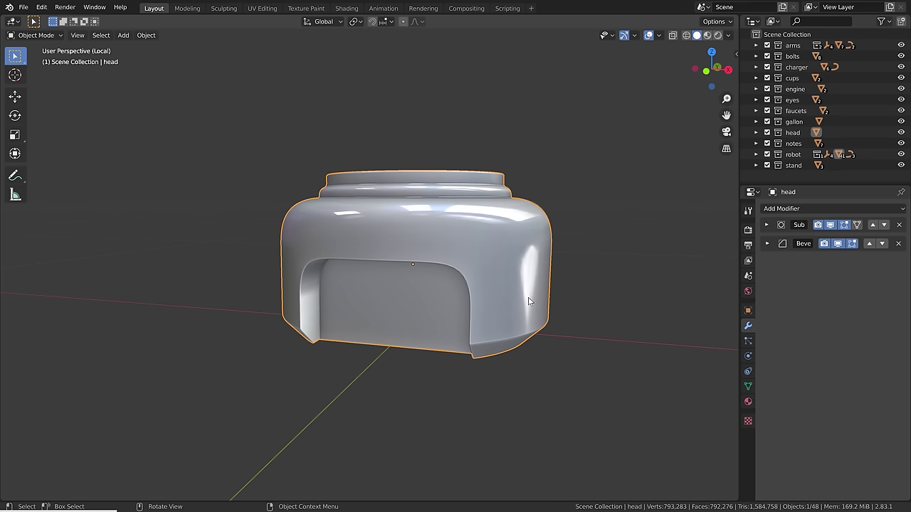
# Add an X-axis Mirror modifier to the full head mesh in Edit Mode and place it above Subdivision and Bevel.
pyautogui.press('Tab')
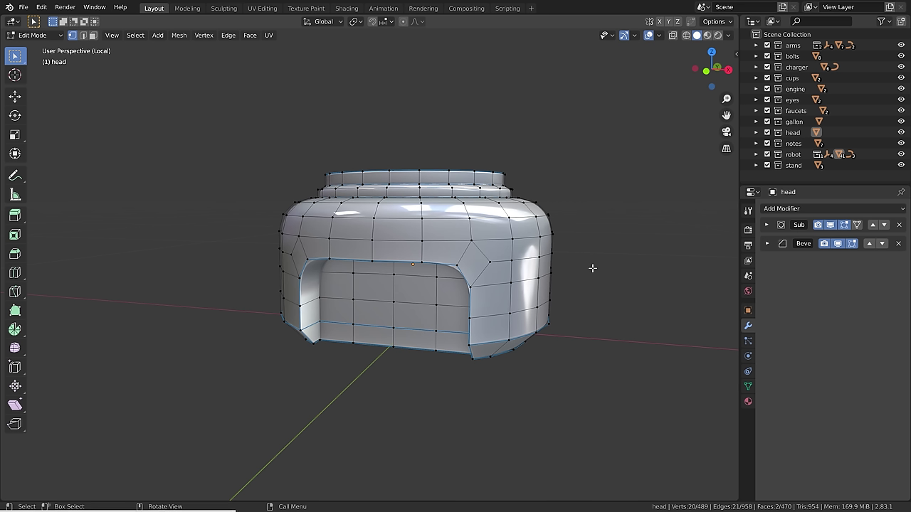
pyautogui.keyDown('shift'); pyautogui.moveTo(554, 349); pyautogui.dragTo(552, 347, button='middle'); pyautogui.keyUp('shift')
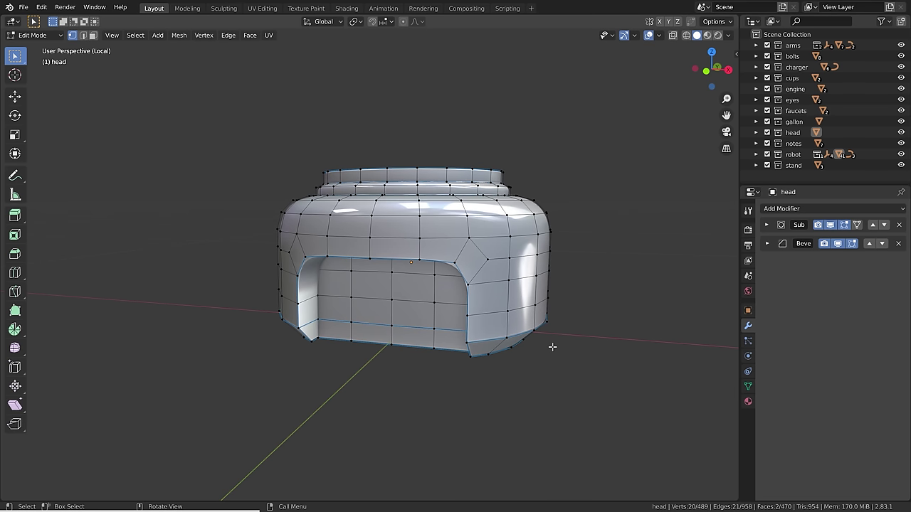
pyautogui.moveTo(609, 321); pyautogui.dragTo(531, 344, button='middle')
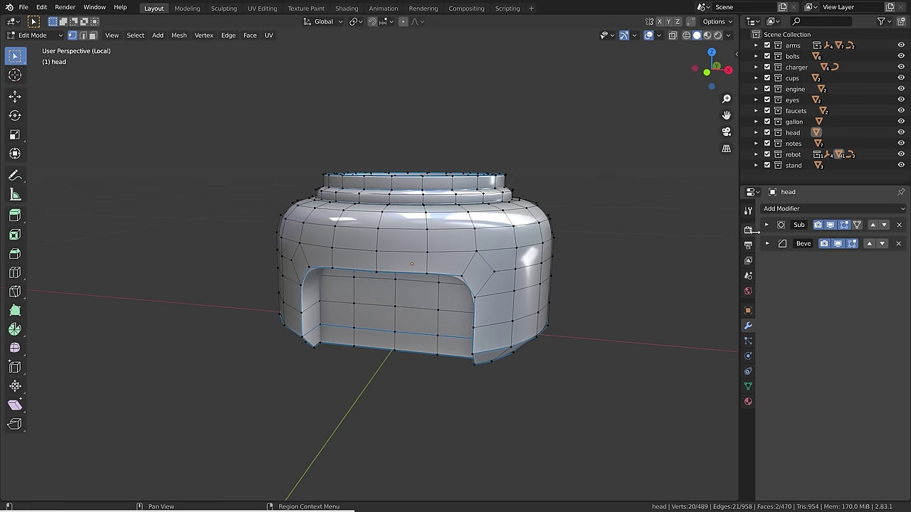
pyautogui.click(782, 209)
pyautogui.click(678, 316)
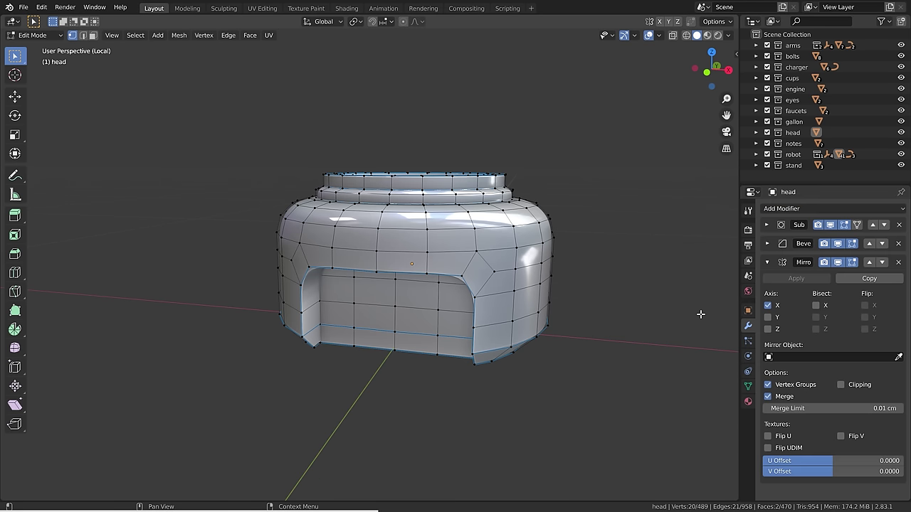
pyautogui.click(866, 262)
pyautogui.click(871, 244)
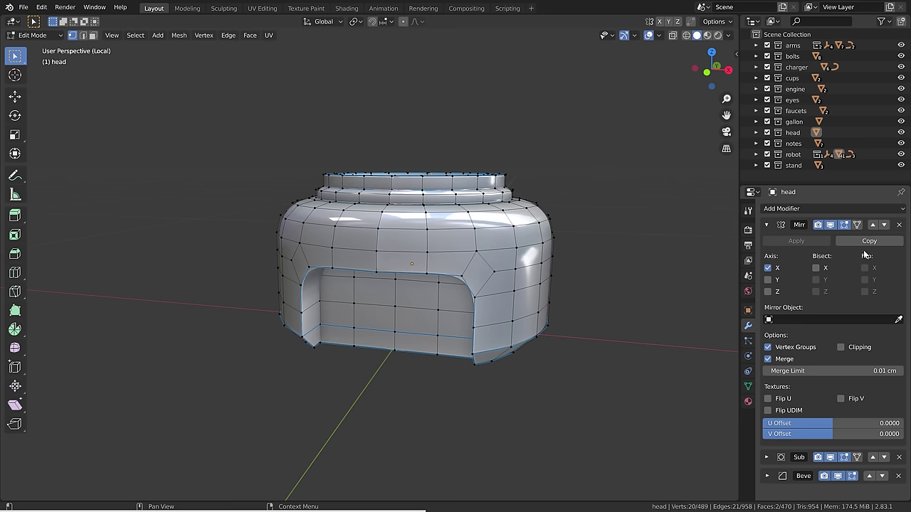
pyautogui.moveTo(637, 313); pyautogui.dragTo(624, 339, button='middle')
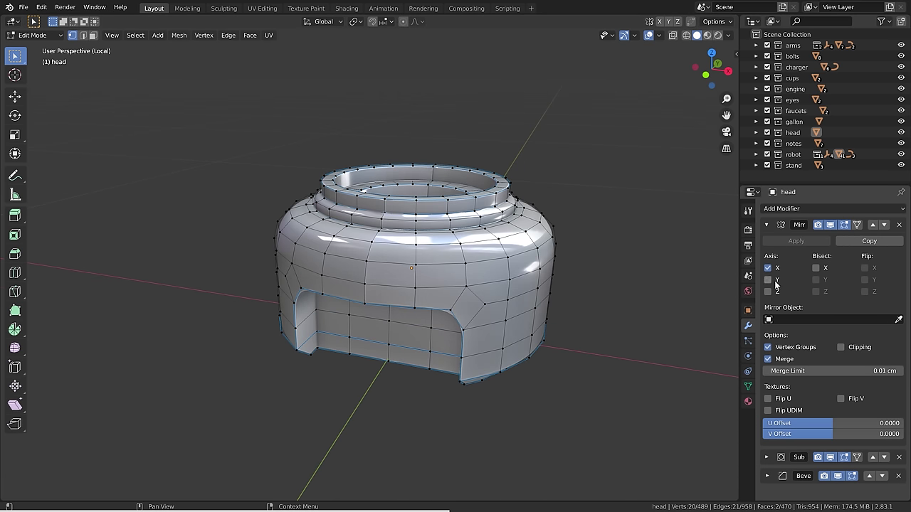
# Extrude a face on the head's lower side outward twice to form a long downward-bending arm.
pyautogui.moveTo(557, 324); pyautogui.dragTo(518, 276, button='middle')
pyautogui.press('3')
pyautogui.click(479, 318)
pyautogui.moveTo(479, 317)
pyautogui.mouseDown(button='middle')
pyautogui.moveTo(561, 365)
pyautogui.moveTo(506, 305)
pyautogui.moveTo(474, 287)
pyautogui.moveTo(530, 300)
pyautogui.moveTo(492, 311)
pyautogui.mouseUp(button='middle')
pyautogui.keyDown('ctrl'); pyautogui.rightClick(512, 307); pyautogui.keyUp('ctrl')
pyautogui.scroll(-2, 554, 364)
pyautogui.keyDown('ctrl'); pyautogui.rightClick(520, 387); pyautogui.keyUp('ctrl')
pyautogui.keyDown('shift'); pyautogui.moveTo(466, 239); pyautogui.dragTo(477, 258, button='middle'); pyautogui.keyUp('shift')
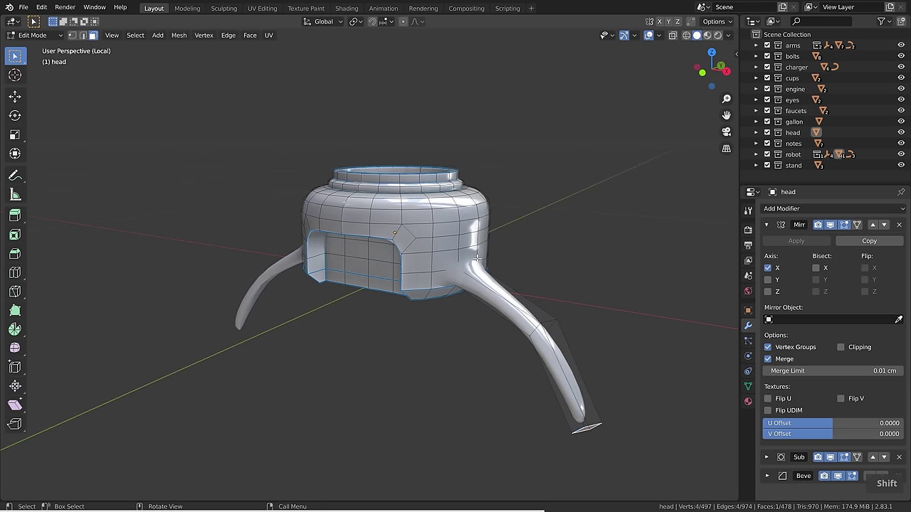
# Try rotating the entire head mesh in Edit Mode to see how the Mirror modifier treats the overlapping halves.
pyautogui.press('Tab')
pyautogui.click(430, 267)
pyautogui.moveTo(406, 268); pyautogui.dragTo(437, 247, button='middle')
pyautogui.press('Tab')
pyautogui.press('a')
pyautogui.press('r')
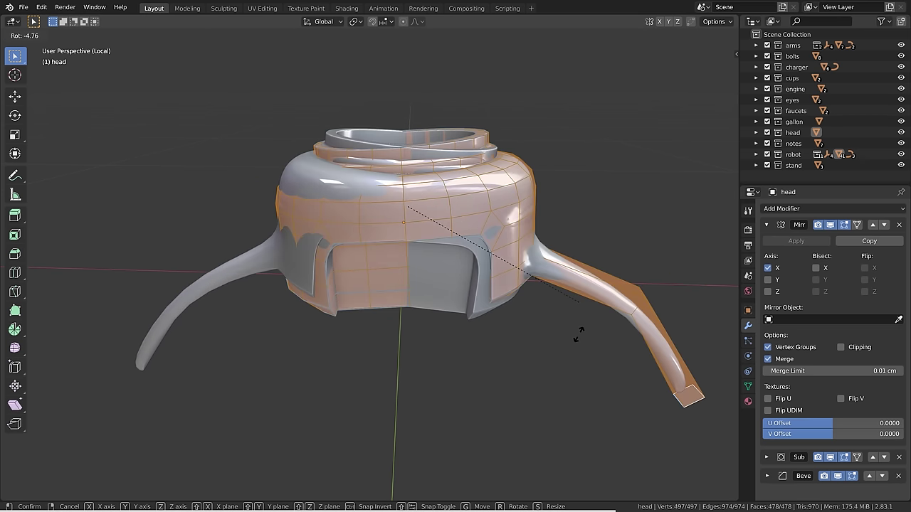
pyautogui.click(577, 343)
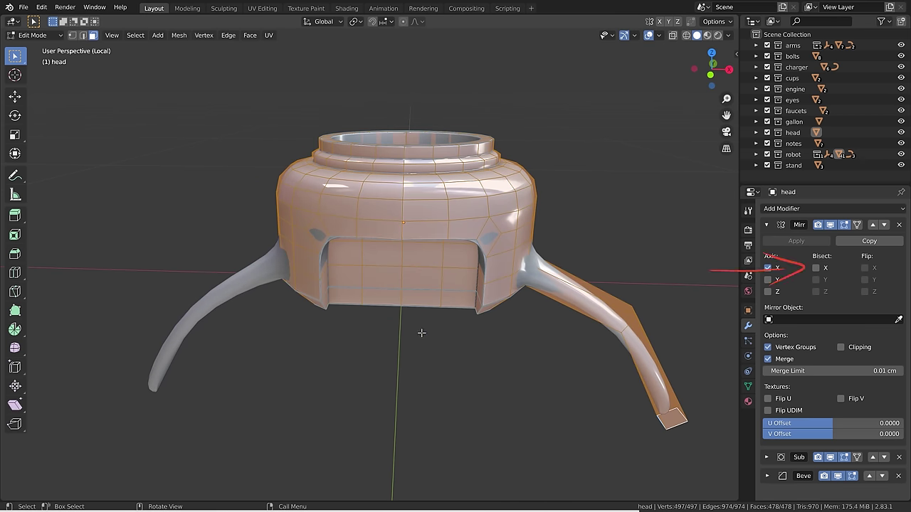
# Enable X bisect and on-cage editing for the Mirror modifier, testing each with a cancelled rotation of the whole mesh.
pyautogui.click(816, 268)
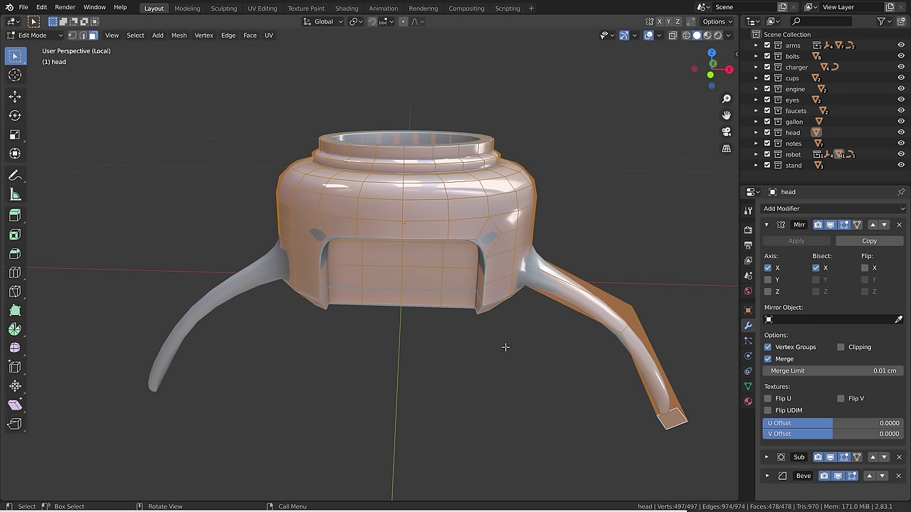
pyautogui.press('r')
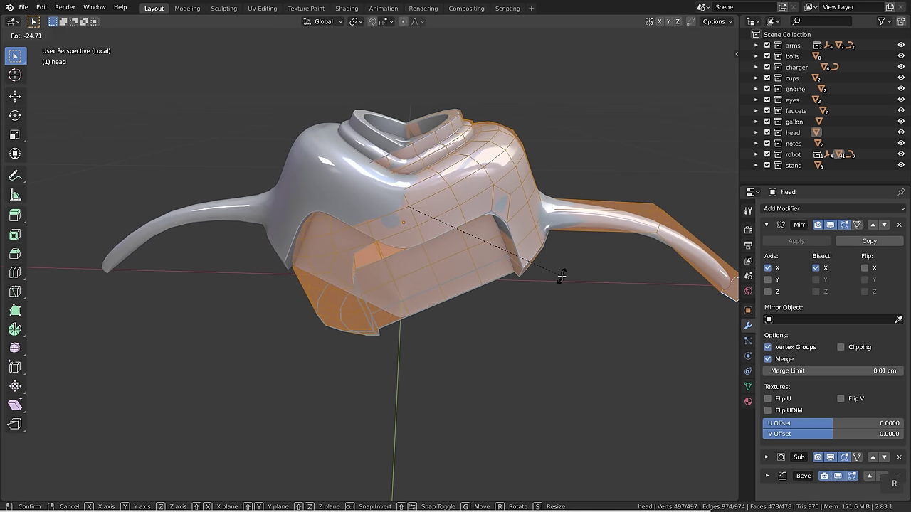
pyautogui.rightClick(561, 276)
pyautogui.click(857, 224)
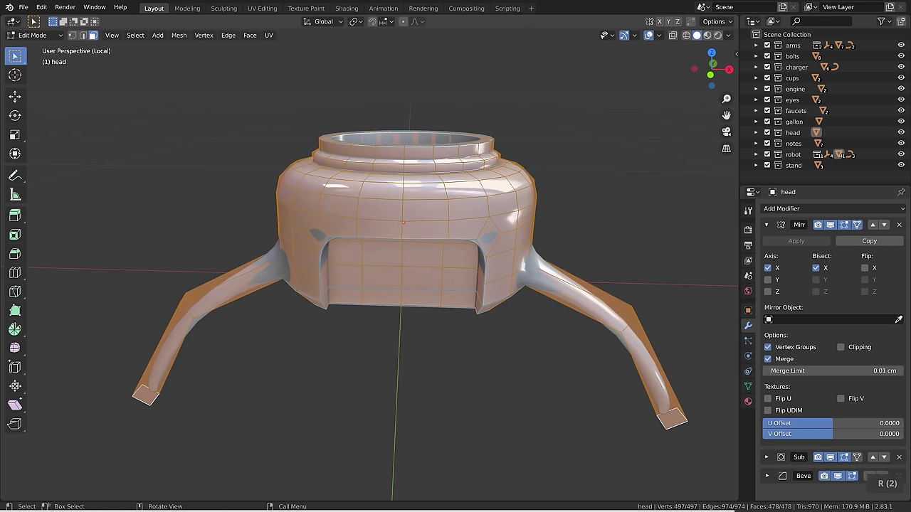
pyautogui.press('r')
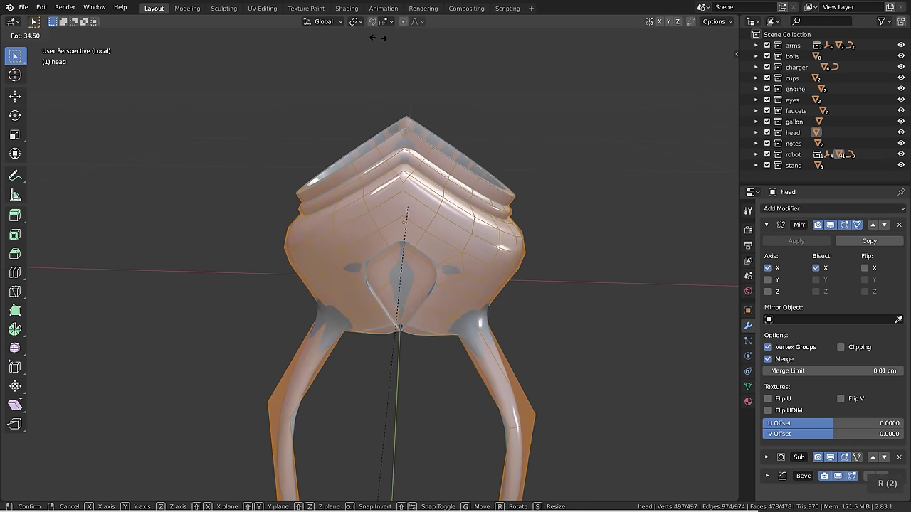
pyautogui.rightClick(511, 293)
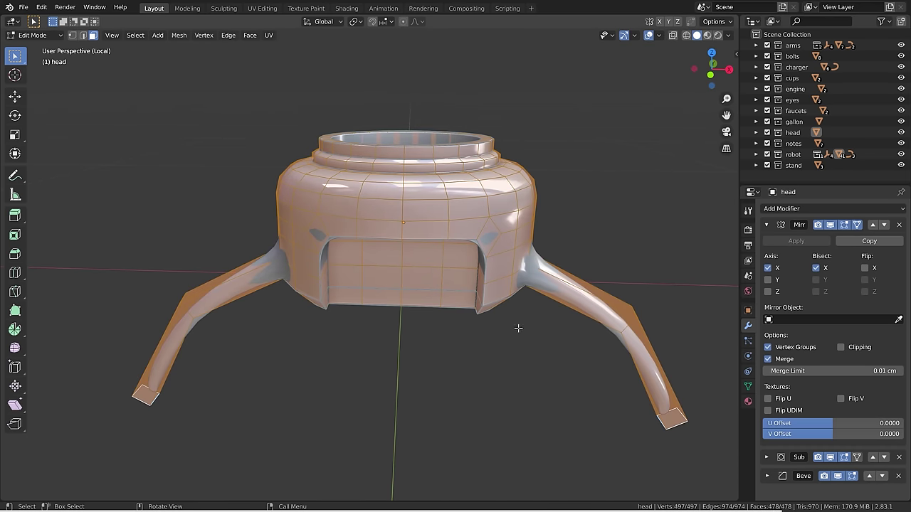
# Try flipping the Mirror modifier's bisected side on X, and turn the flip off again.
pyautogui.click(864, 268)
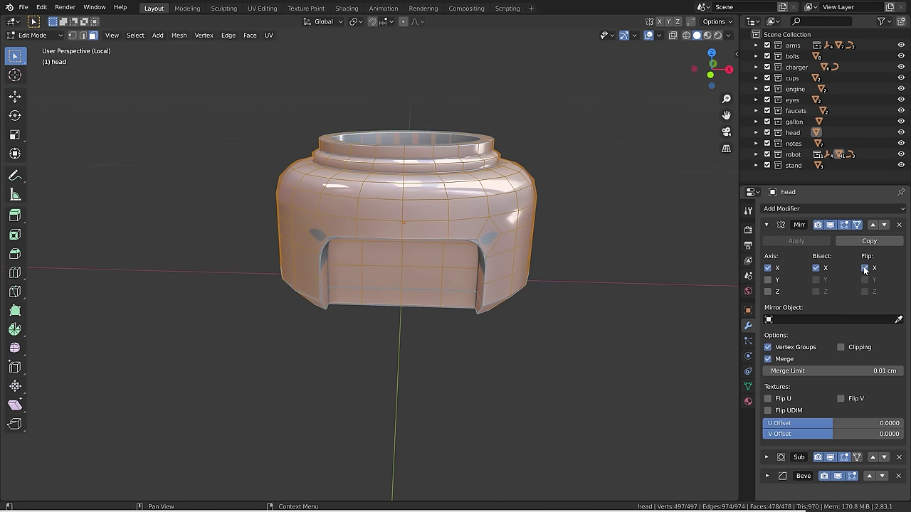
pyautogui.click(864, 268)
pyautogui.moveTo(441, 298); pyautogui.dragTo(298, 294, button='middle')
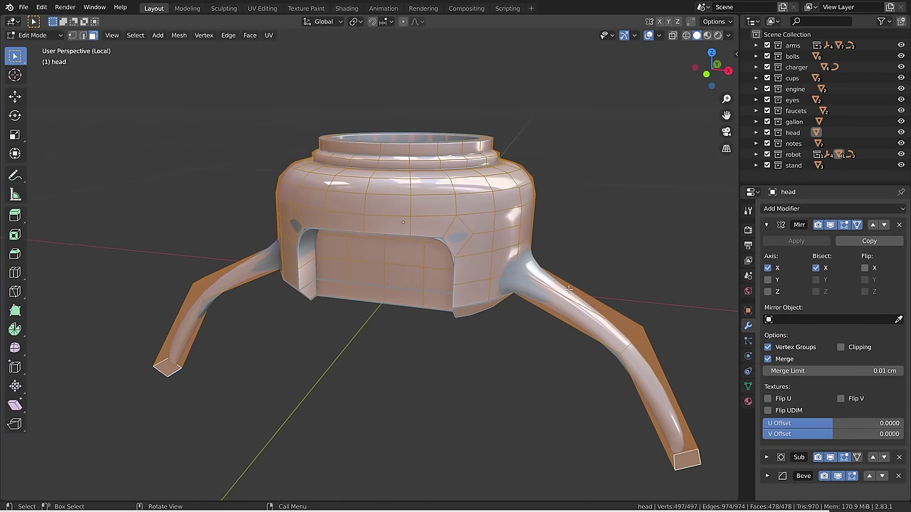
# Apply the head's Mirror modifier in Object Mode and return to Edit Mode to inspect the resulting mesh.
pyautogui.press('Tab')
pyautogui.click(796, 241)
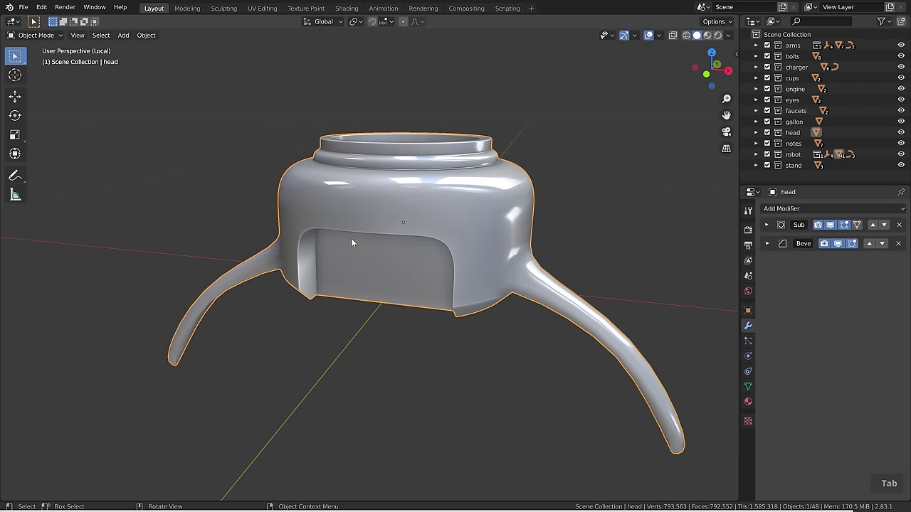
pyautogui.press('Tab')
pyautogui.moveTo(358, 258)
pyautogui.mouseDown(button='middle')
pyautogui.moveTo(359, 171)
pyautogui.moveTo(352, 270)
pyautogui.mouseUp(button='middle')
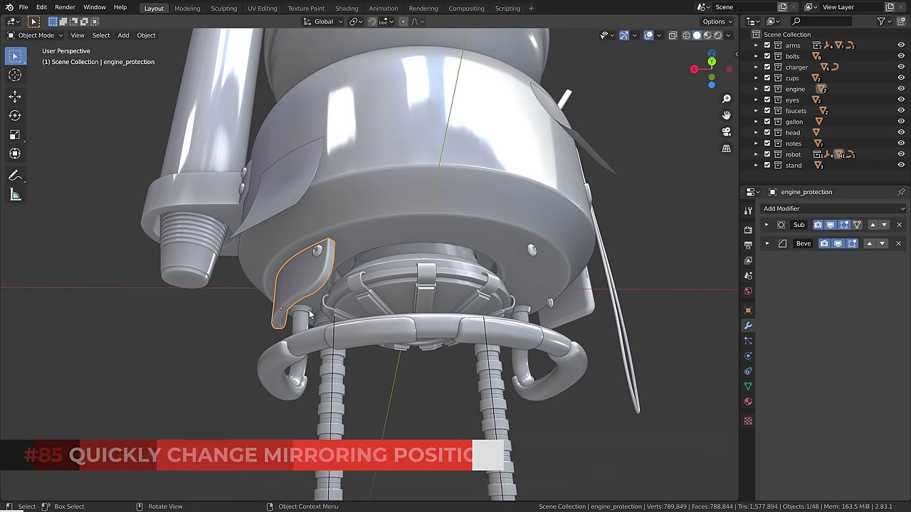
# Add a Mirror modifier to the engine_protection plate and examine its reflection around the object's origin.
pyautogui.moveTo(309, 313); pyautogui.dragTo(323, 316, button='middle')
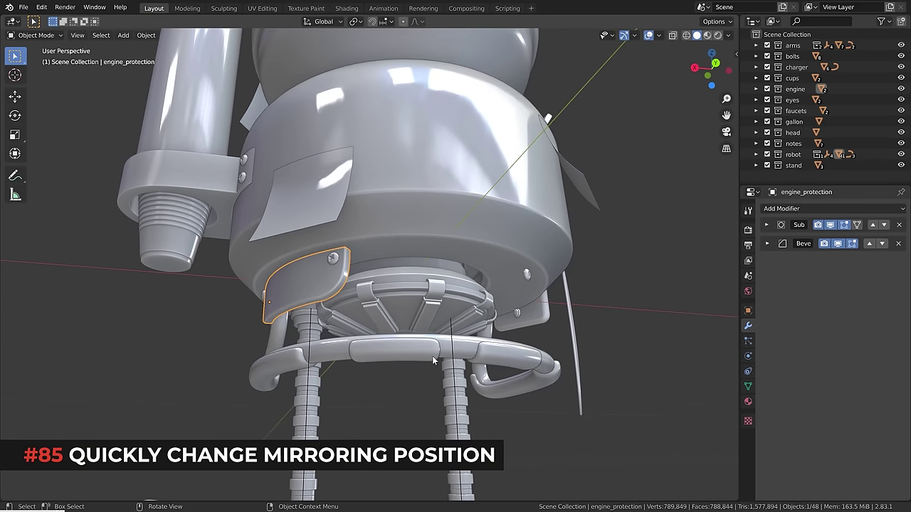
pyautogui.click(816, 204)
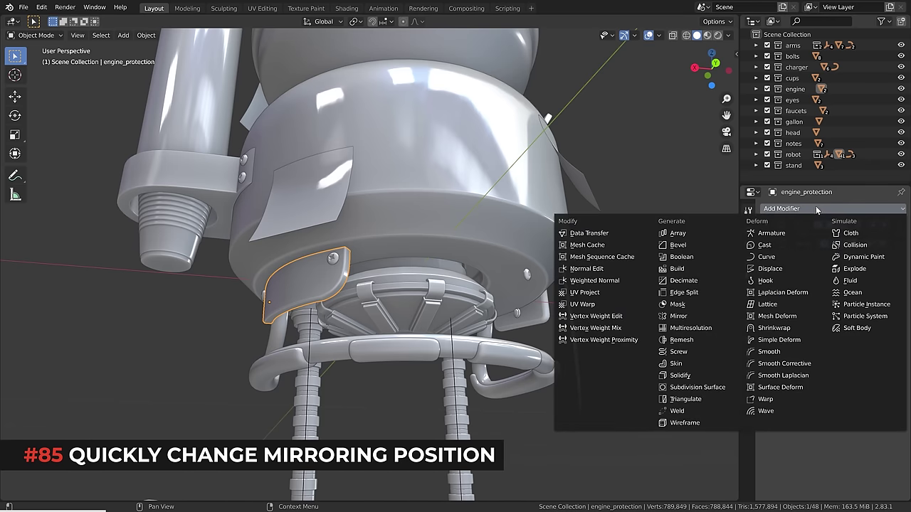
pyautogui.click(698, 320)
pyautogui.moveTo(692, 316); pyautogui.dragTo(292, 330, button='middle')
pyautogui.keyDown('shift'); pyautogui.moveTo(262, 260); pyautogui.dragTo(339, 263, button='middle'); pyautogui.keyUp('shift')
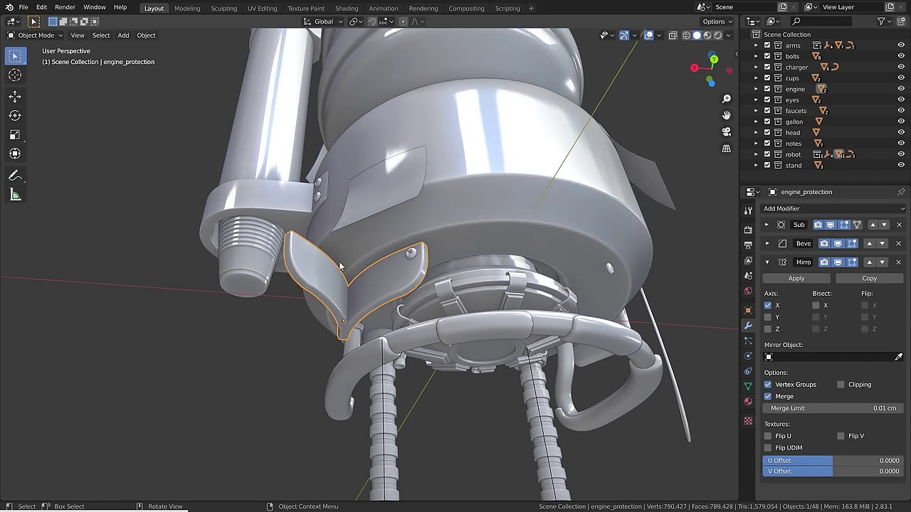
pyautogui.moveTo(323, 317); pyautogui.dragTo(317, 317, button='middle')
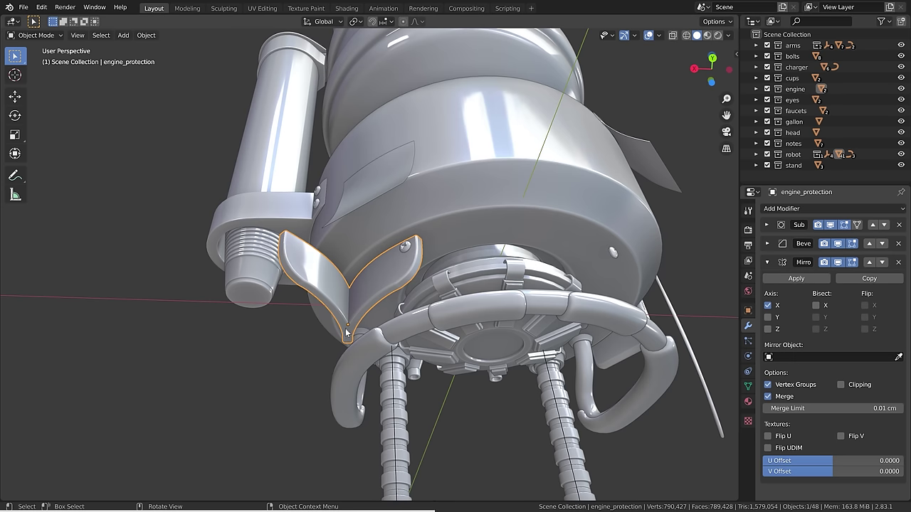
# Restrict transforms to origins only and move the engine_protection origin along X to the middle of the robot.
pyautogui.keyDown('shift'); pyautogui.moveTo(478, 321); pyautogui.dragTo(403, 318, button='middle'); pyautogui.keyUp('shift')
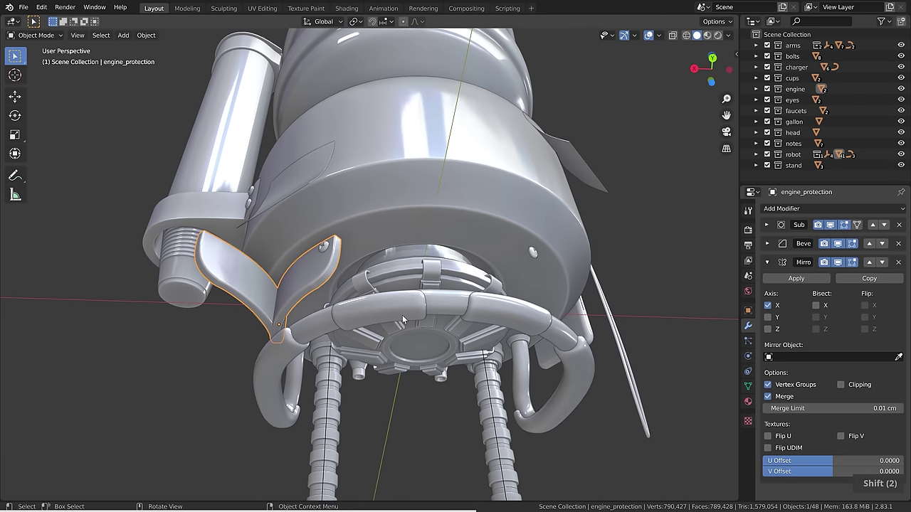
pyautogui.click(730, 22)
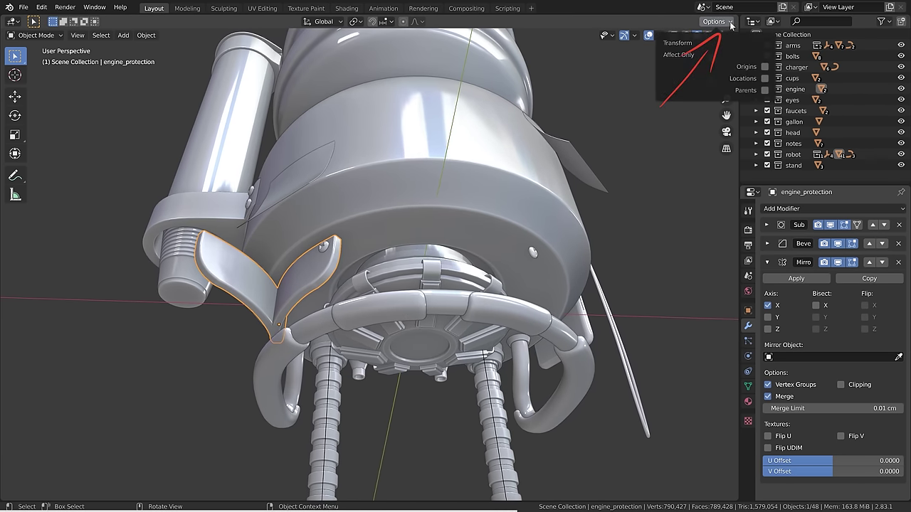
pyautogui.click(764, 65)
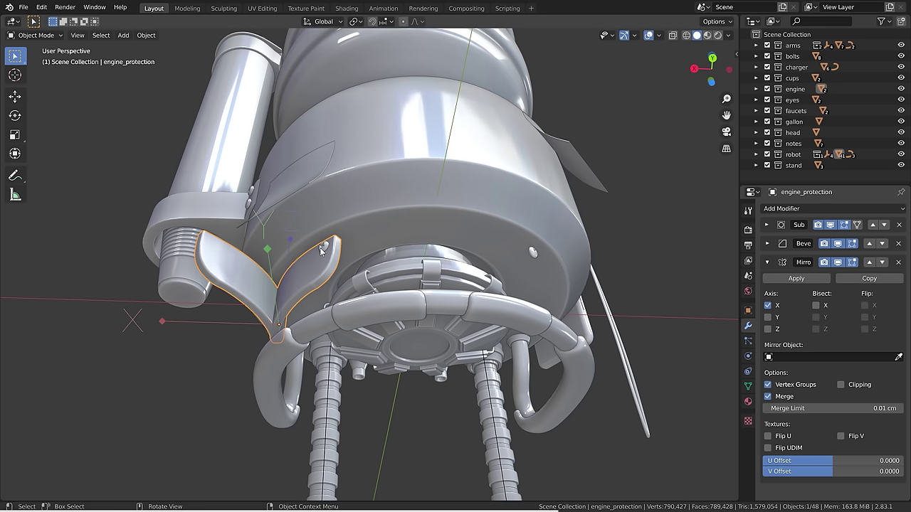
pyautogui.click(15, 96)
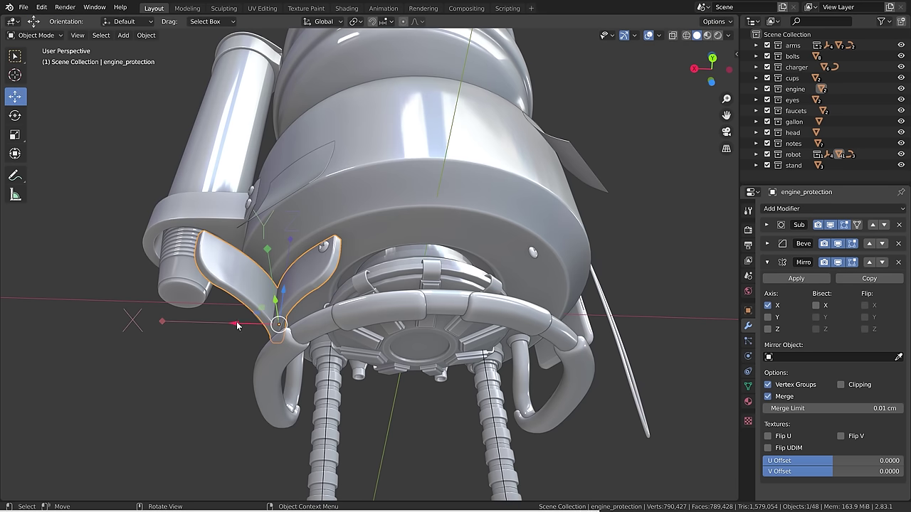
pyautogui.moveTo(237, 326); pyautogui.dragTo(373, 317)
pyautogui.moveTo(569, 213); pyautogui.dragTo(558, 214, button='middle')
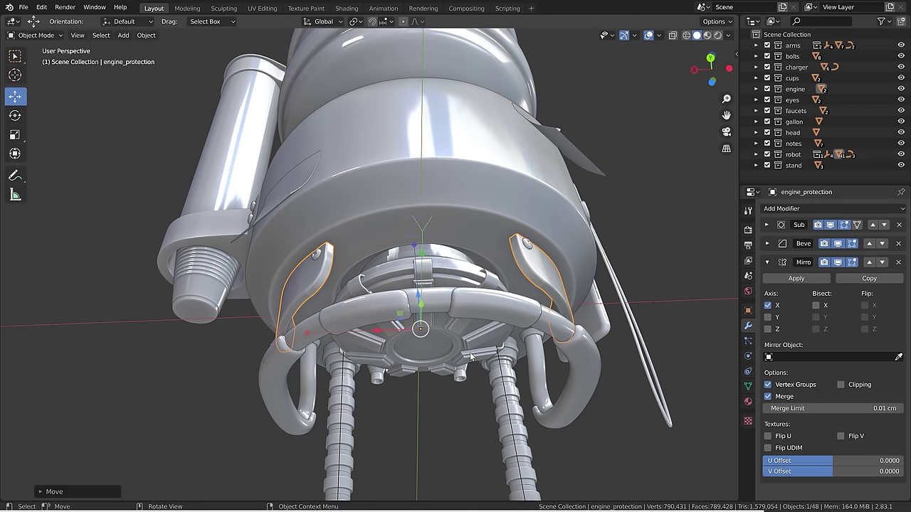
# Set the engine_protection origin's X location to 0.
pyautogui.press('n')
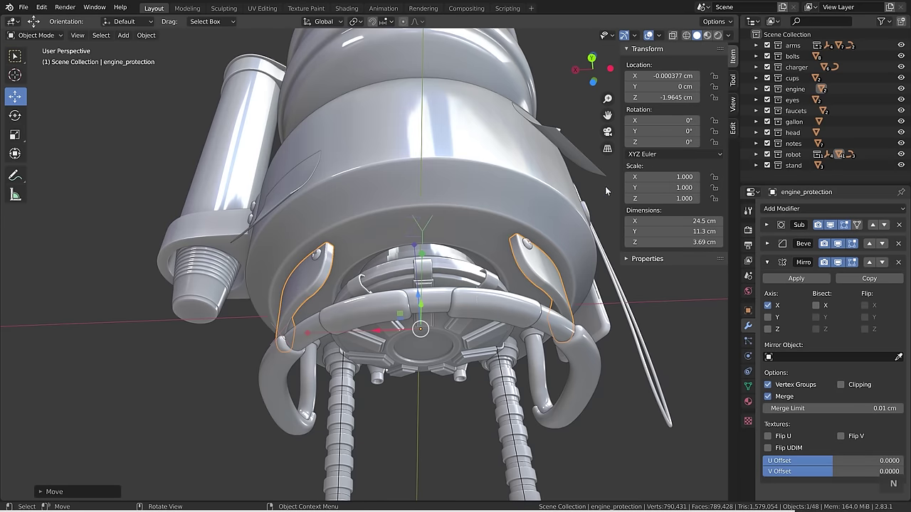
pyautogui.click(661, 76)
pyautogui.write('0')
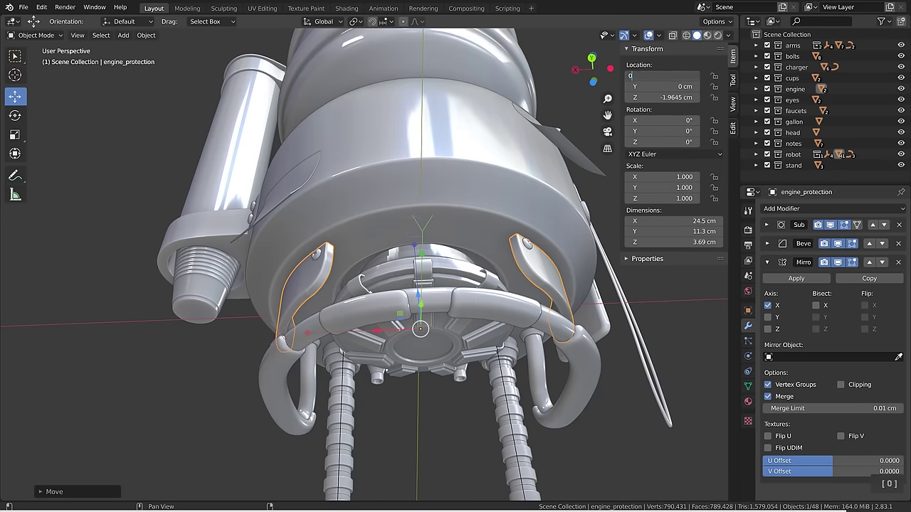
pyautogui.press('Return')
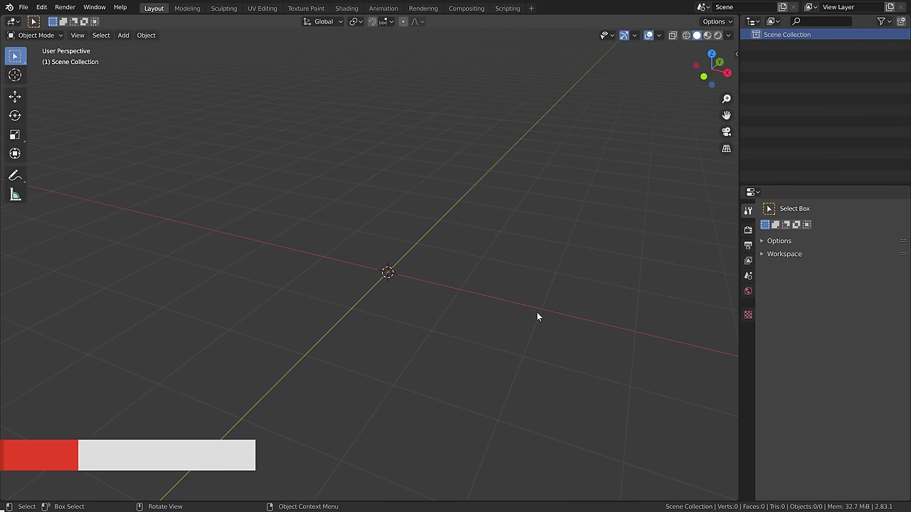
# Add a cube at the origin of the empty scene and set its viewport display to Wire.
pyautogui.hotkey('shift', 'a')
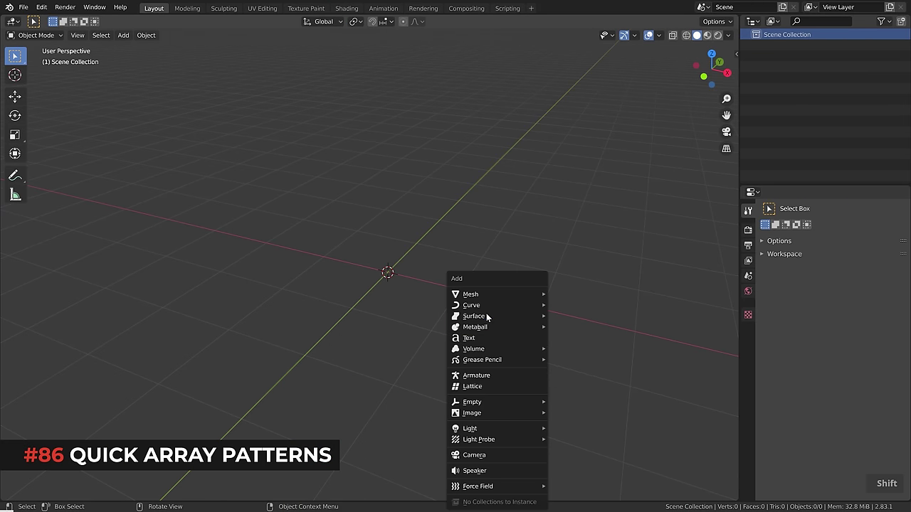
pyautogui.moveTo(487, 296)
pyautogui.click(570, 305)
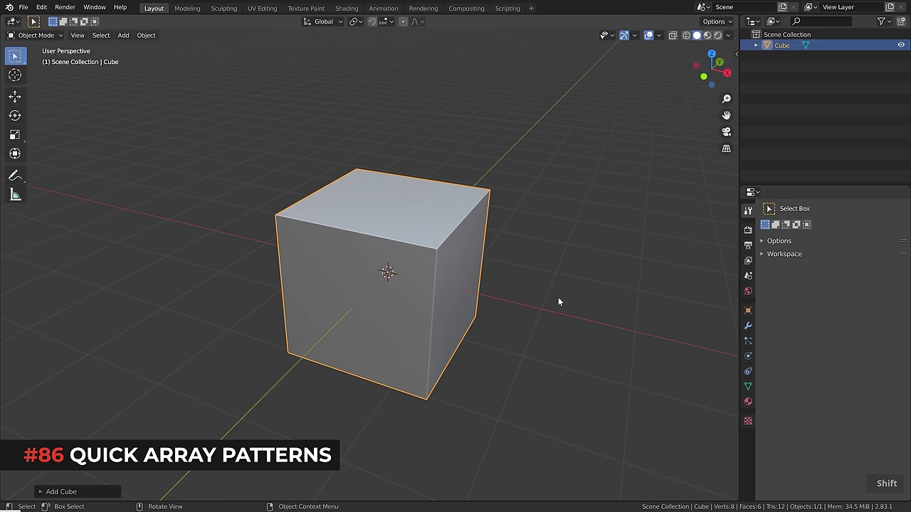
pyautogui.click(748, 313)
pyautogui.click(786, 440)
pyautogui.scroll(-3, 804, 384)
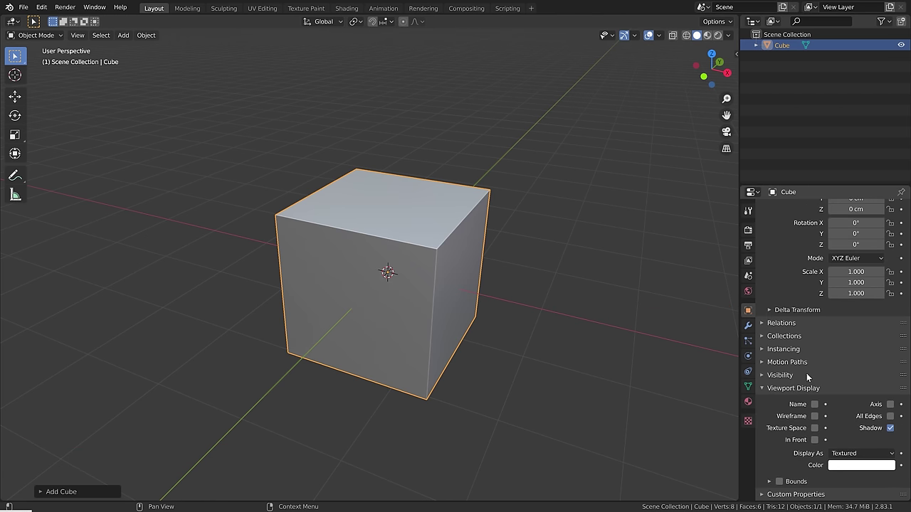
pyautogui.click(841, 459)
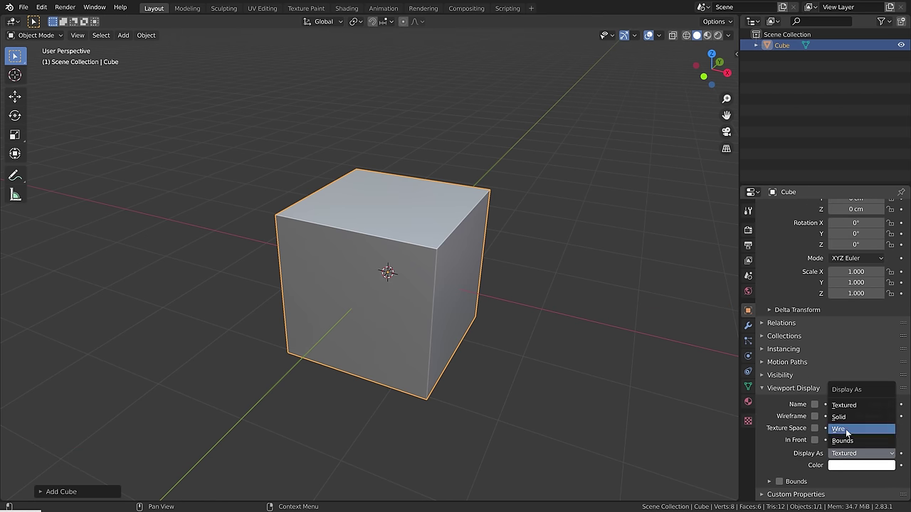
pyautogui.click(843, 429)
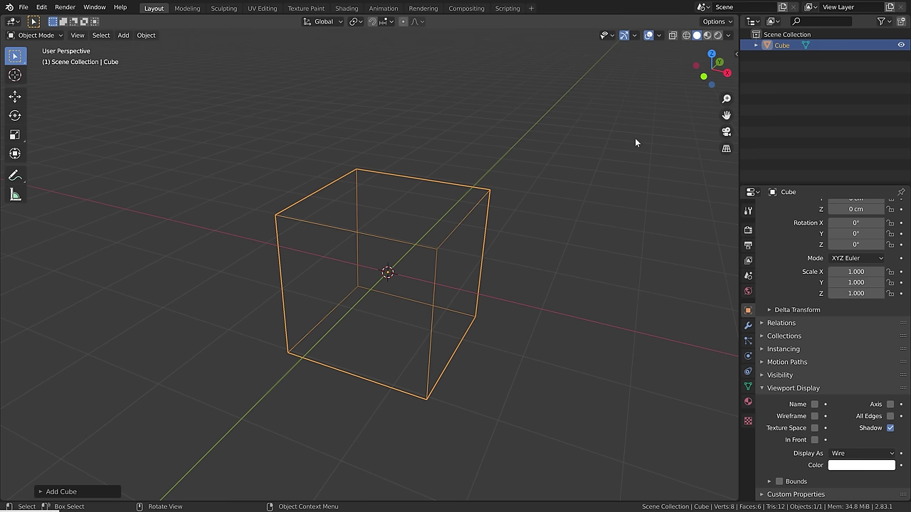
# Add a plane through the cube's centre and select both objects with the plane active.
pyautogui.hotkey('shift', 'a')
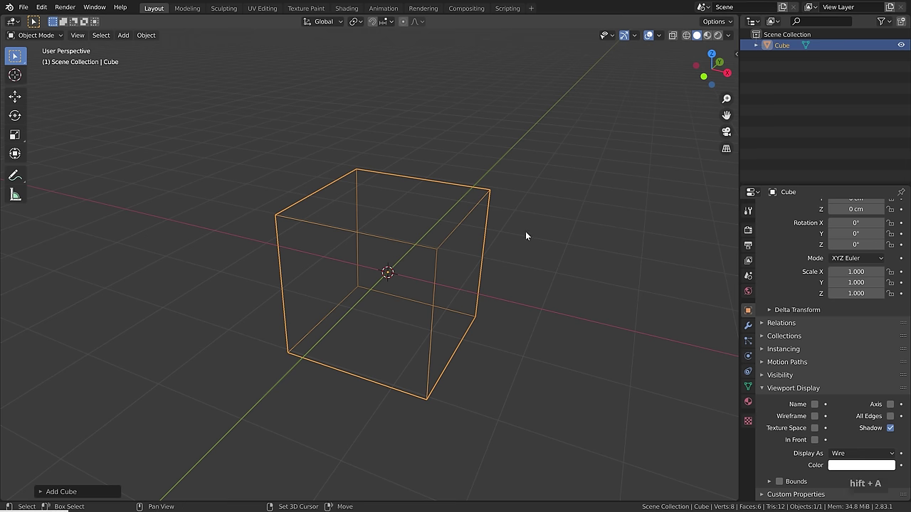
pyautogui.click(610, 232)
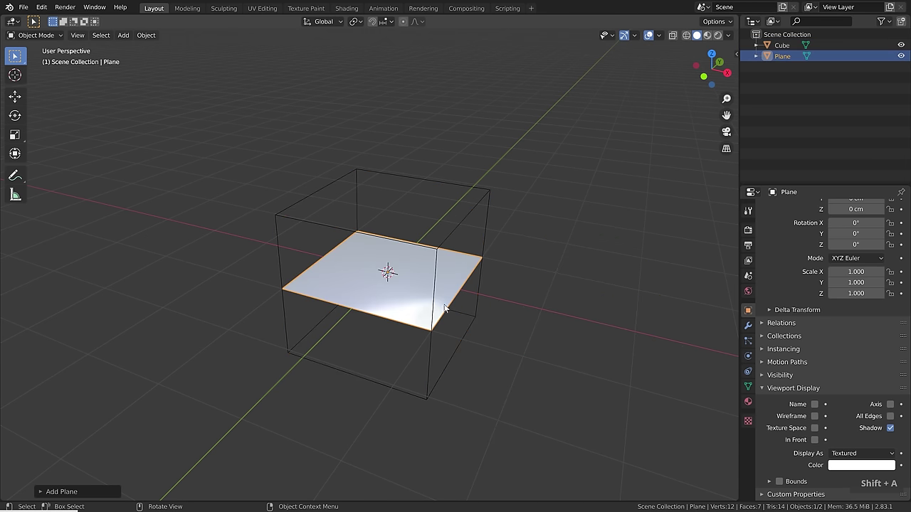
pyautogui.press('a')
pyautogui.press('a')
pyautogui.click(484, 198)
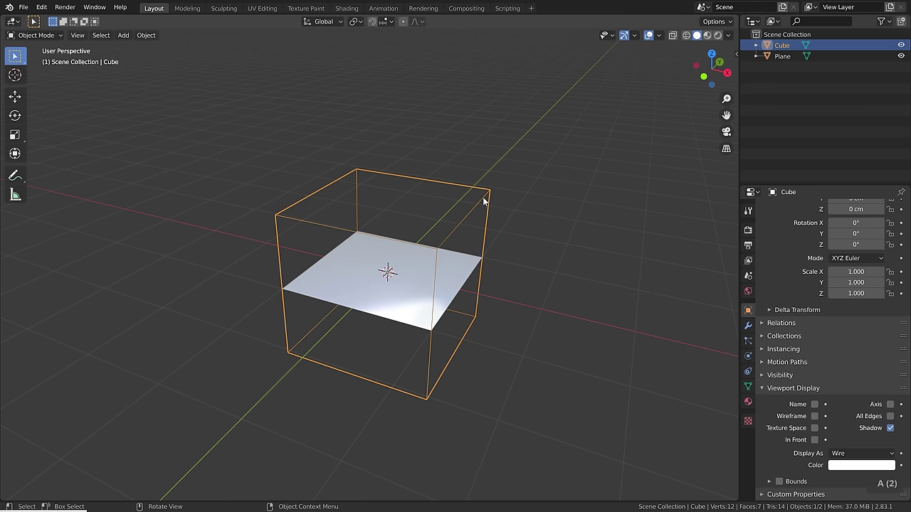
pyautogui.keyDown('shift'); pyautogui.click(330, 288); pyautogui.keyUp('shift')
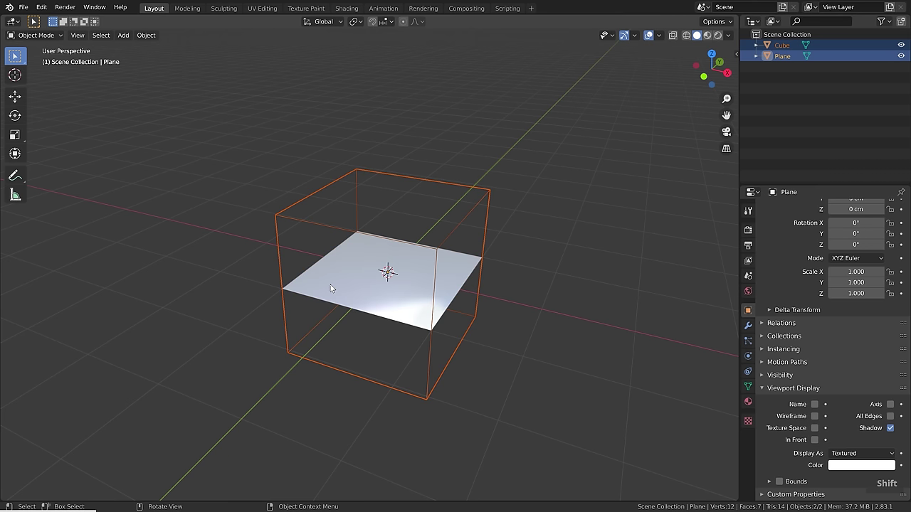
# Intersect the plane with the wire cube using Bool Tool's Brush Boolean, open the plane's modifiers and try moving the plane.
pyautogui.press('n')
pyautogui.click(733, 128)
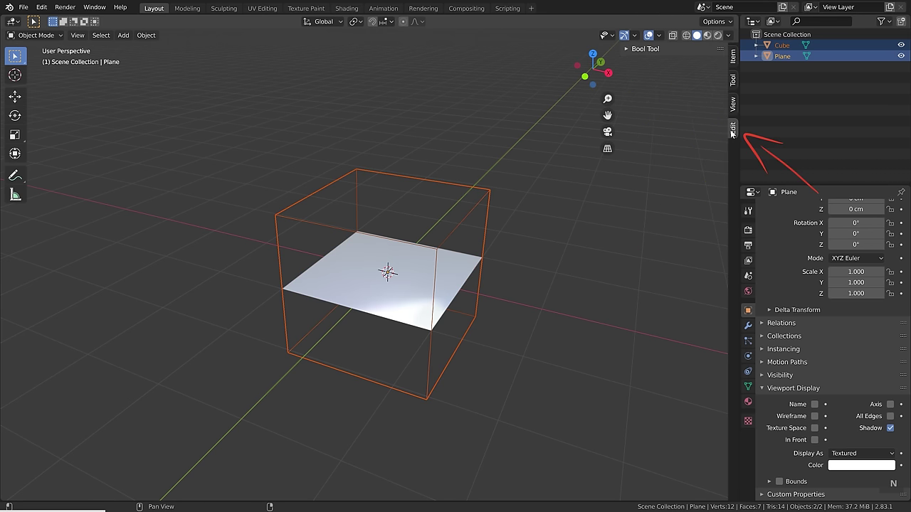
pyautogui.click(649, 50)
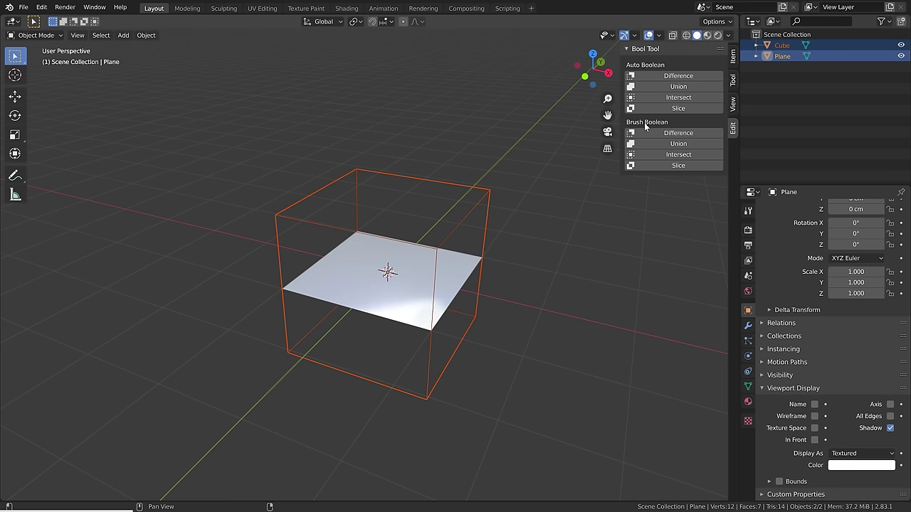
pyautogui.click(655, 155)
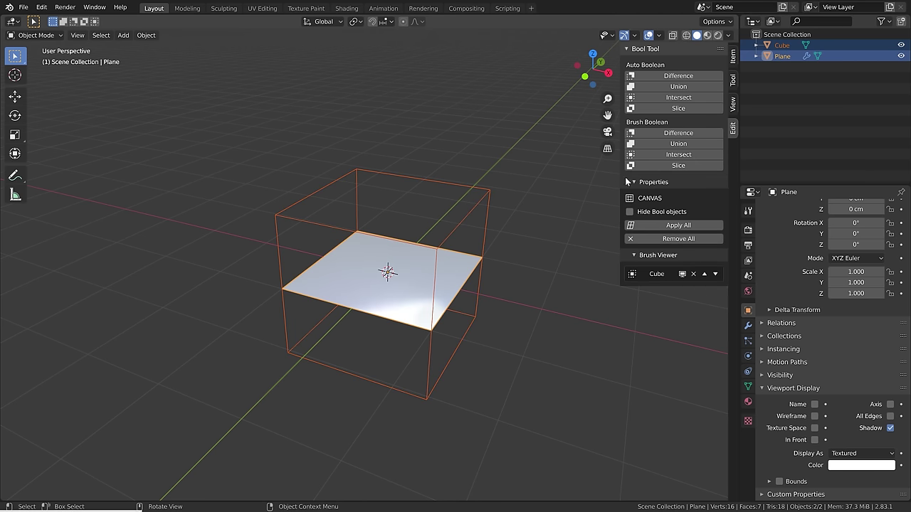
pyautogui.press('n')
pyautogui.click(747, 327)
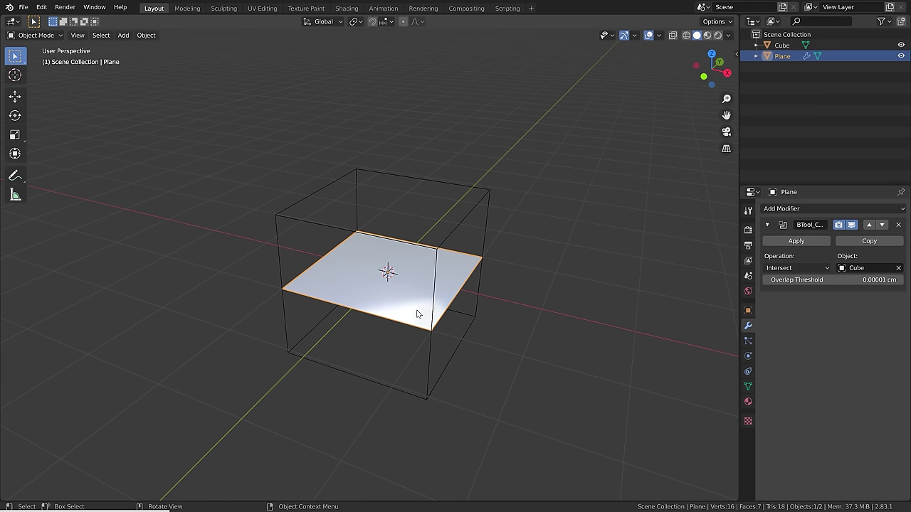
pyautogui.press('g')
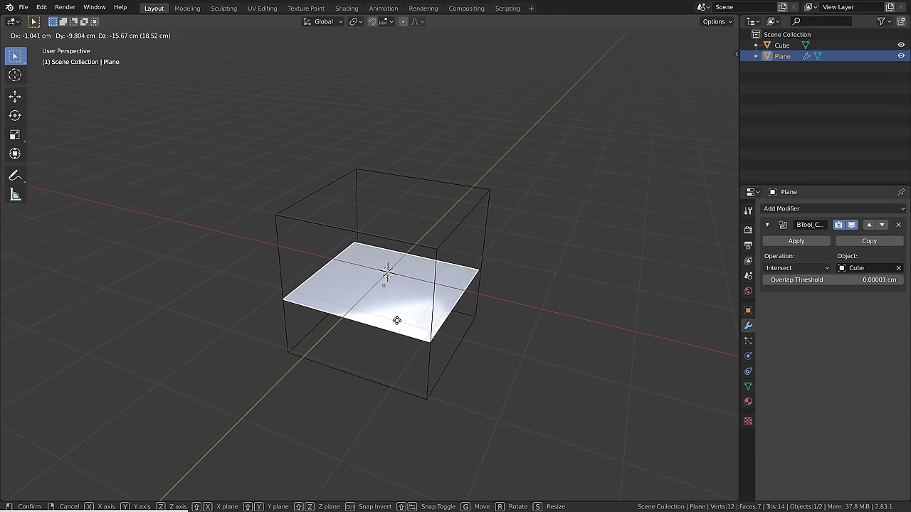
pyautogui.click(405, 308)
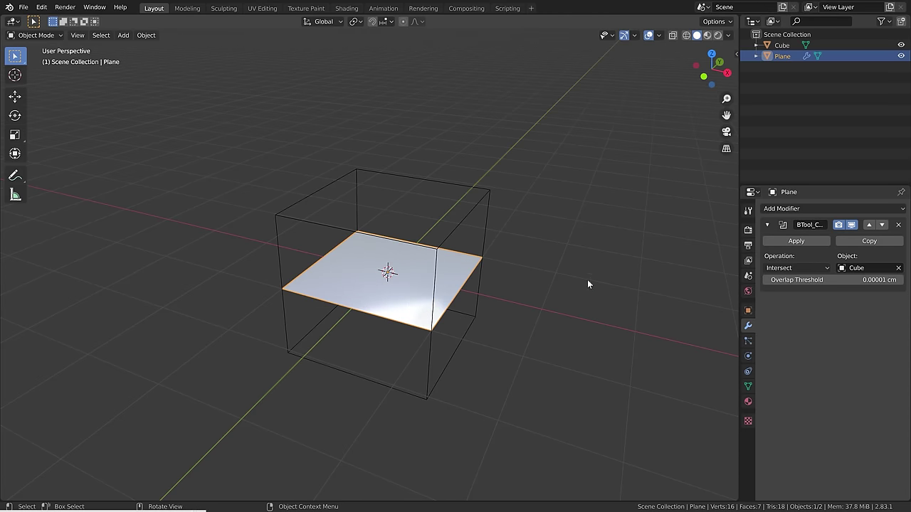
# Add an Array modifier to the plane after the boolean and set its count to 5.
pyautogui.click(773, 209)
pyautogui.click(705, 233)
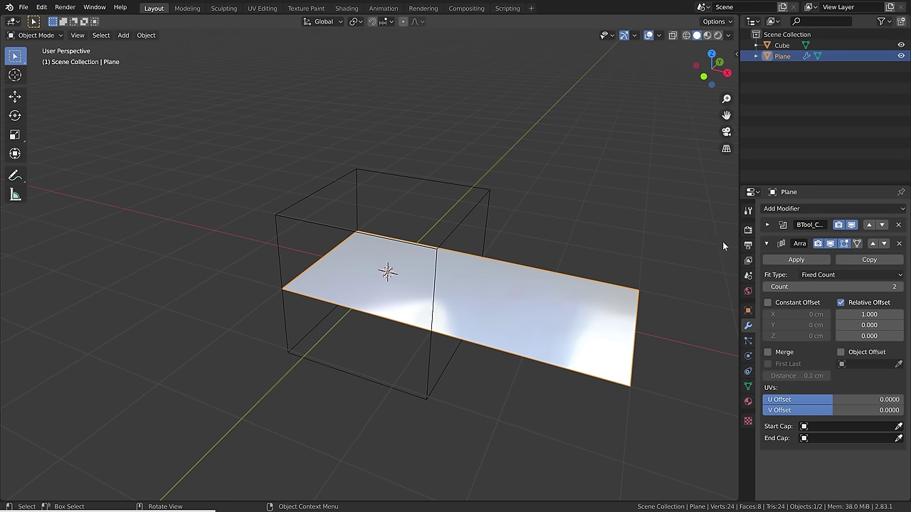
pyautogui.click(833, 286)
pyautogui.write('5')
pyautogui.press('Return')
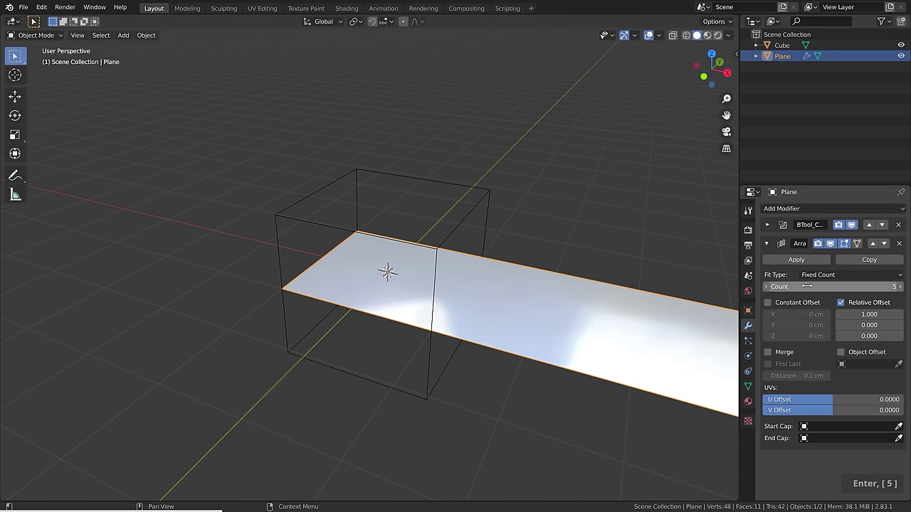
pyautogui.click(841, 303)
pyautogui.click(841, 303)
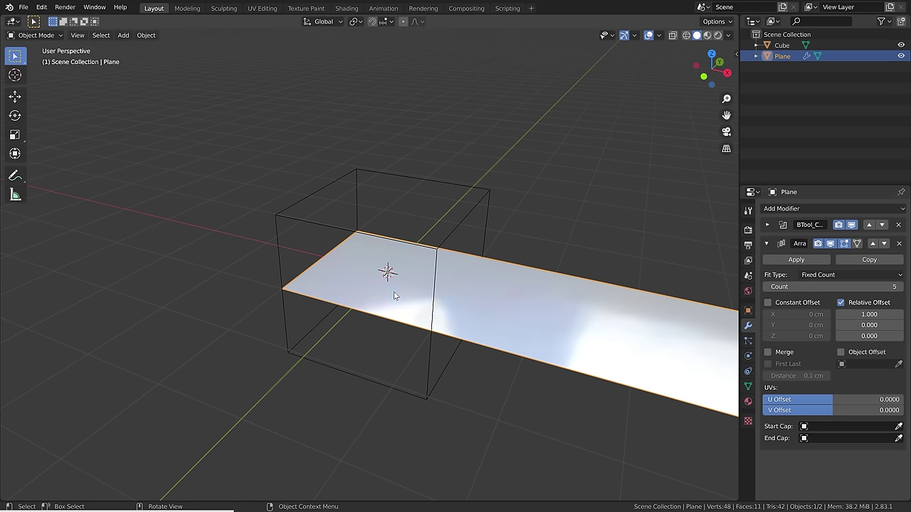
# Enter Edit Mode on the plane and try rotating its face in top view.
pyautogui.press('Tab')
pyautogui.press('KP_7')
pyautogui.press('r')
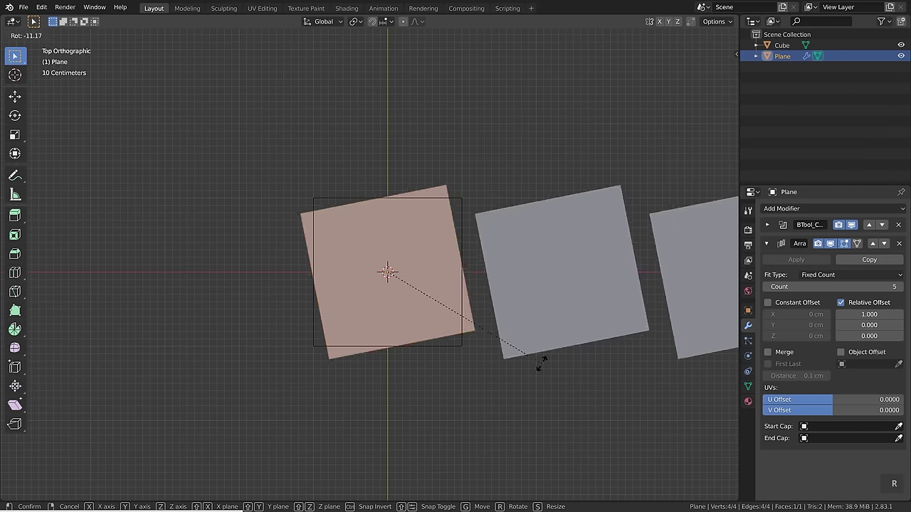
pyautogui.rightClick(570, 290)
# Replace the array's relative offset with a constant X offset of 200 cm and enable Merge.
pyautogui.click(841, 302)
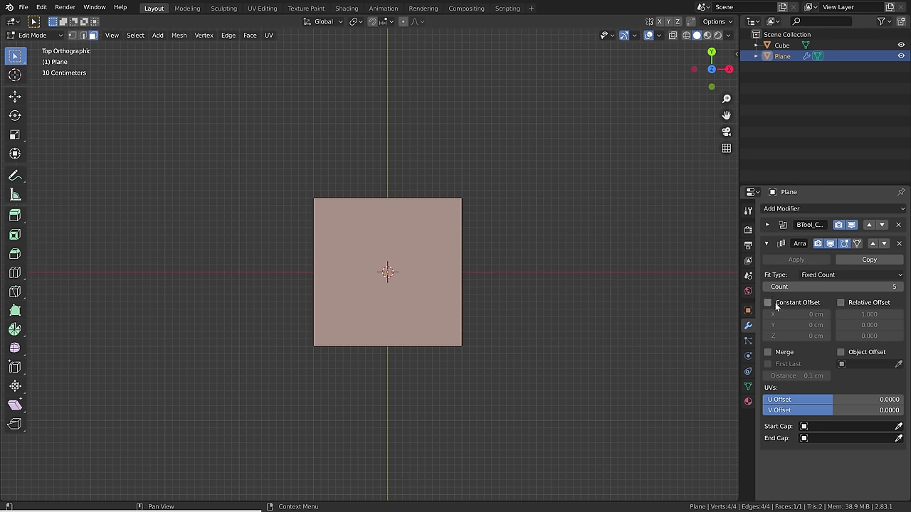
pyautogui.click(767, 303)
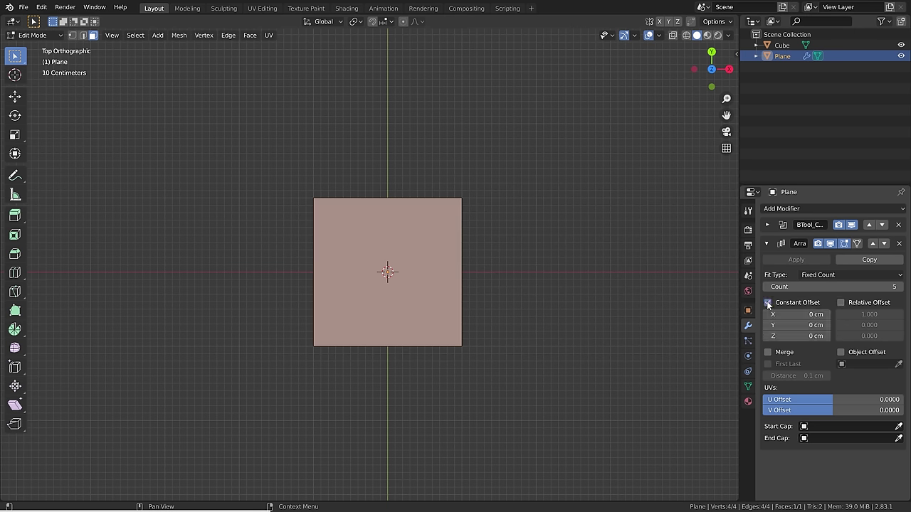
pyautogui.click(783, 313)
pyautogui.write('200')
pyautogui.press('Return')
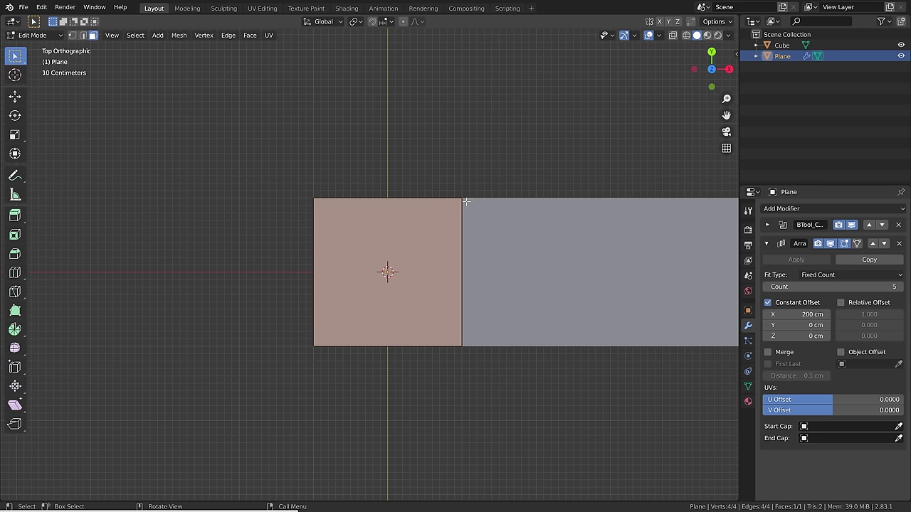
pyautogui.click(768, 351)
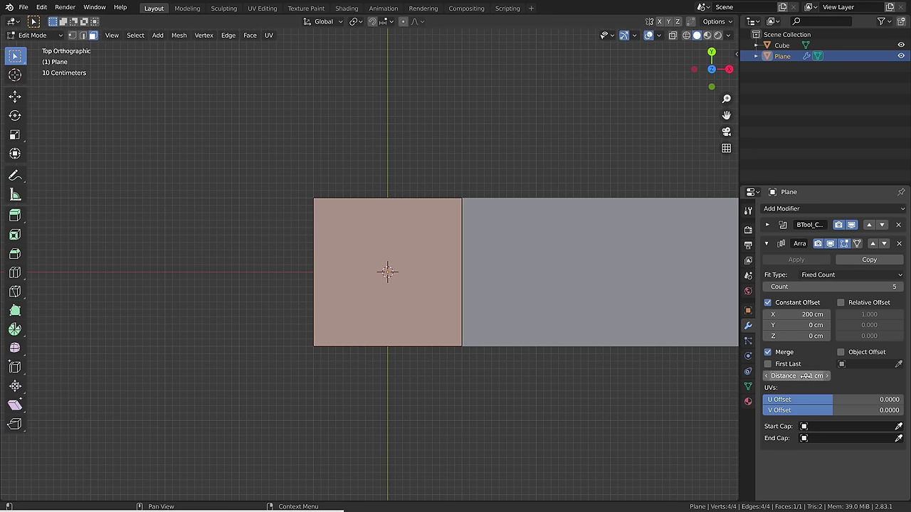
# Copy the Array modifier and set the copy's constant offset to X 0 cm and Y 200 cm.
pyautogui.click(867, 259)
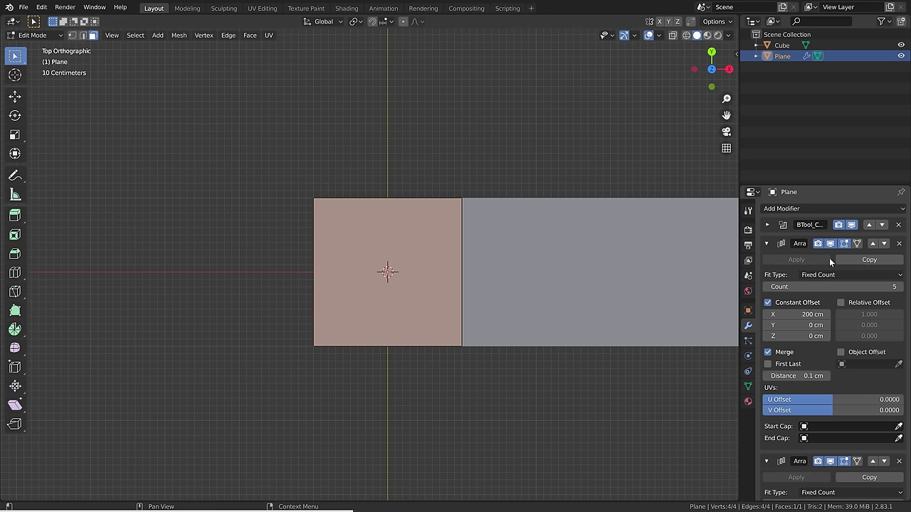
pyautogui.click(767, 243)
pyautogui.click(802, 335)
pyautogui.write('0')
pyautogui.press('Return')
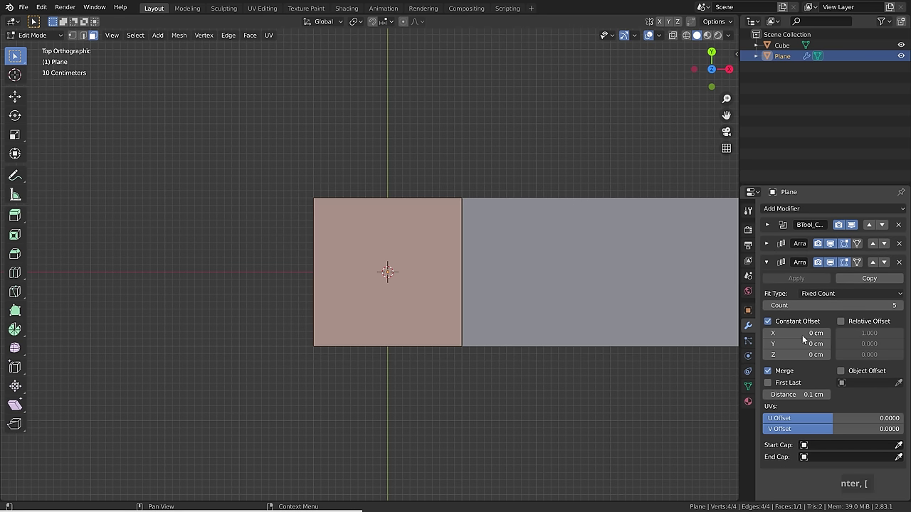
pyautogui.click(800, 343)
pyautogui.write('200')
pyautogui.press('Return')
pyautogui.scroll(-6, 504, 271)
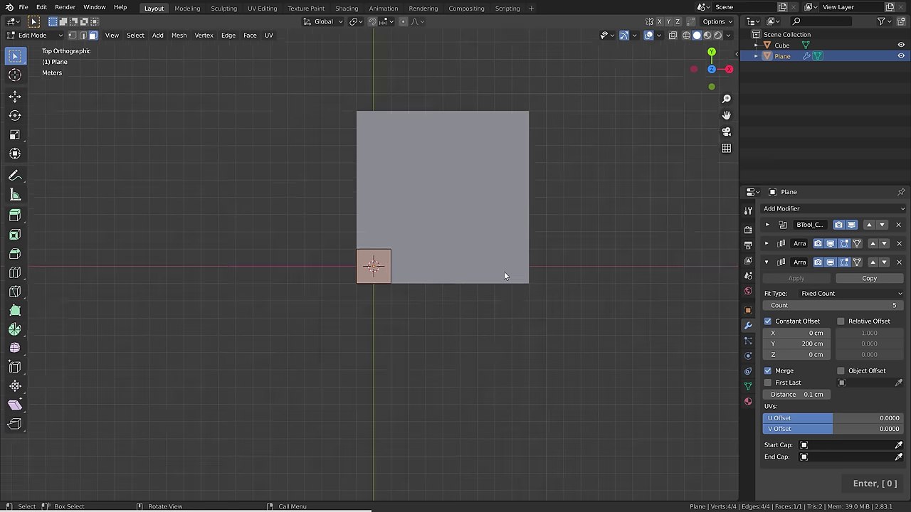
pyautogui.moveTo(504, 272); pyautogui.dragTo(430, 289, button='middle')
pyautogui.press('s')
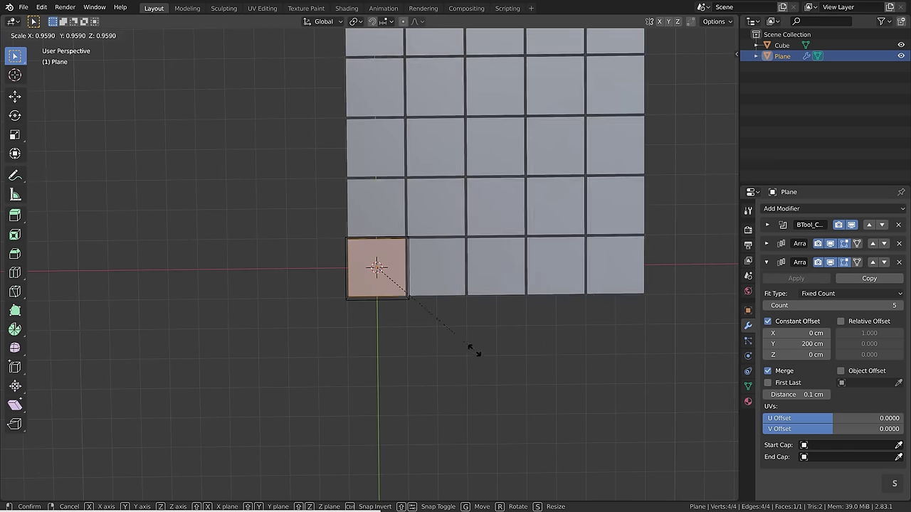
pyautogui.click(405, 253)
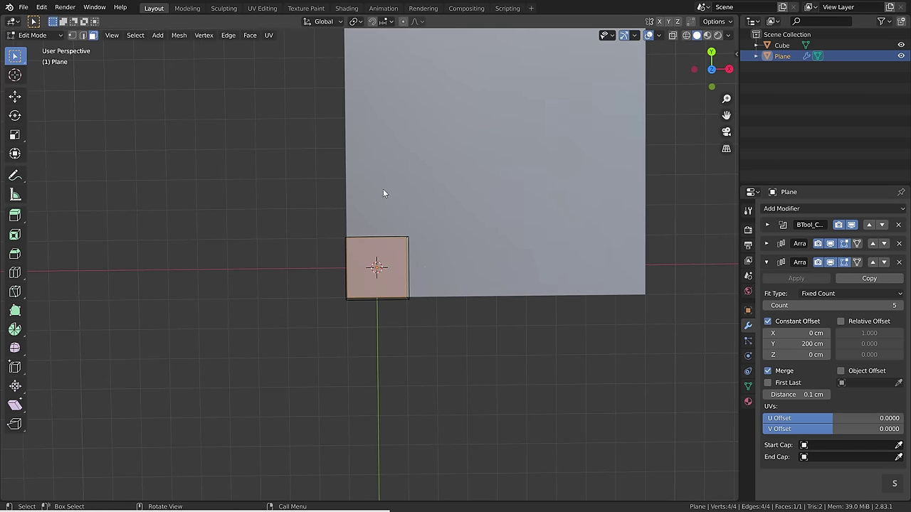
# Scale the plane's face along X into a narrow strip centred inside the cube.
pyautogui.press('KP_7')
pyautogui.scroll(4, 498, 375)
pyautogui.press('s')
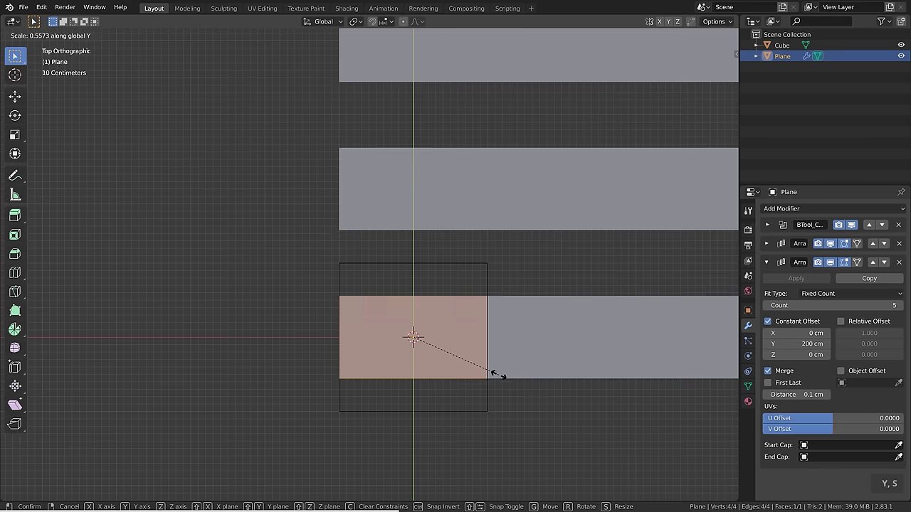
pyautogui.press('x')
pyautogui.click(437, 349)
# Add three evenly spaced loop cuts across the strip, dividing it into four faces.
pyautogui.moveTo(436, 349); pyautogui.dragTo(411, 293, button='middle')
pyautogui.scroll(3, 398, 337)
pyautogui.hotkey('ctrl', 'r')
pyautogui.scroll(1, 398, 337)
pyautogui.click(398, 336)
pyautogui.rightClick(402, 331)
# Move the strip's middle cross edge down along Z by about 18 cm.
pyautogui.click(410, 304)
pyautogui.press('g')
pyautogui.press('z')
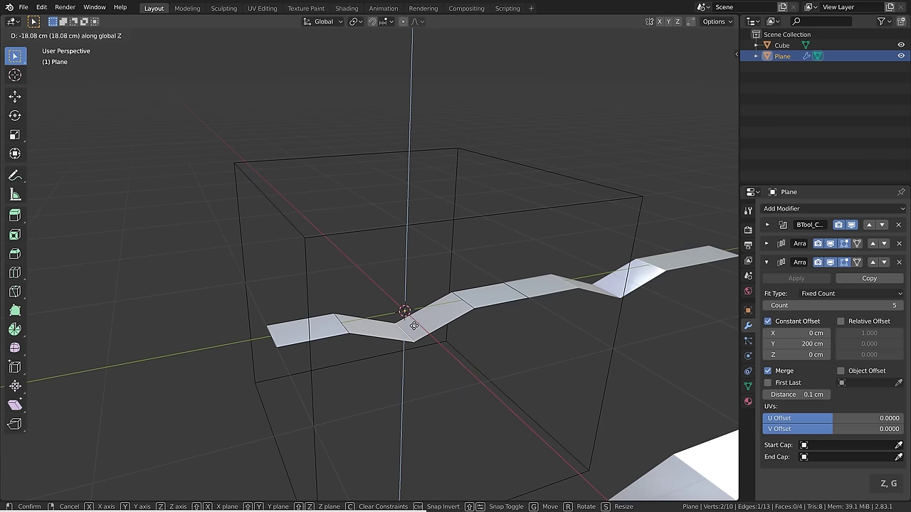
pyautogui.click(413, 325)
# Duplicate the whole strip in place and flip the copy along Z.
pyautogui.press('a')
pyautogui.hotkey('shift', 'd')
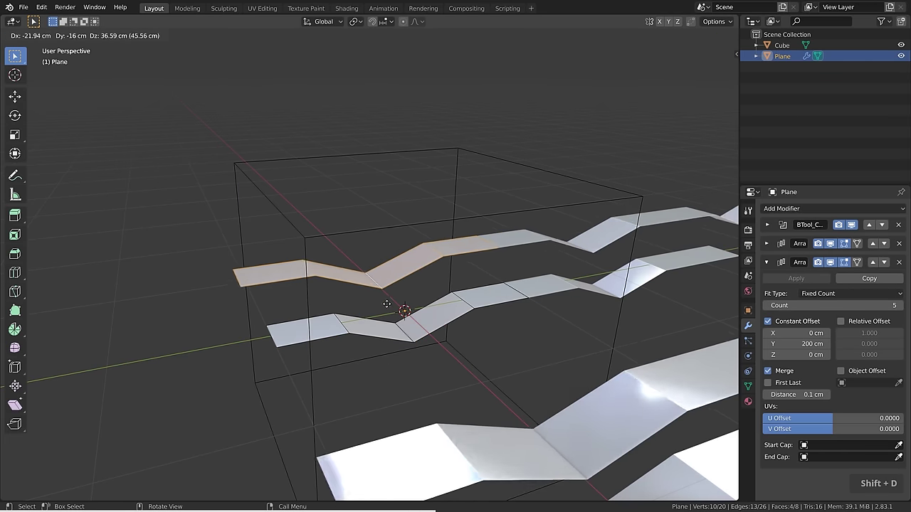
pyautogui.rightClick(409, 318)
pyautogui.press('s')
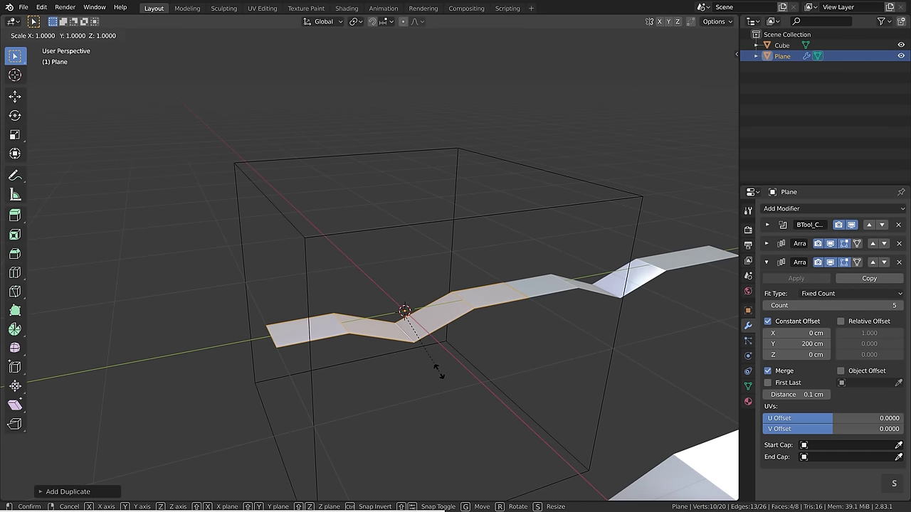
pyautogui.press('z')
pyautogui.click(438, 371)
# Rotate the duplicated strip 90° in top view so it crosses the original.
pyautogui.press('KP_7')
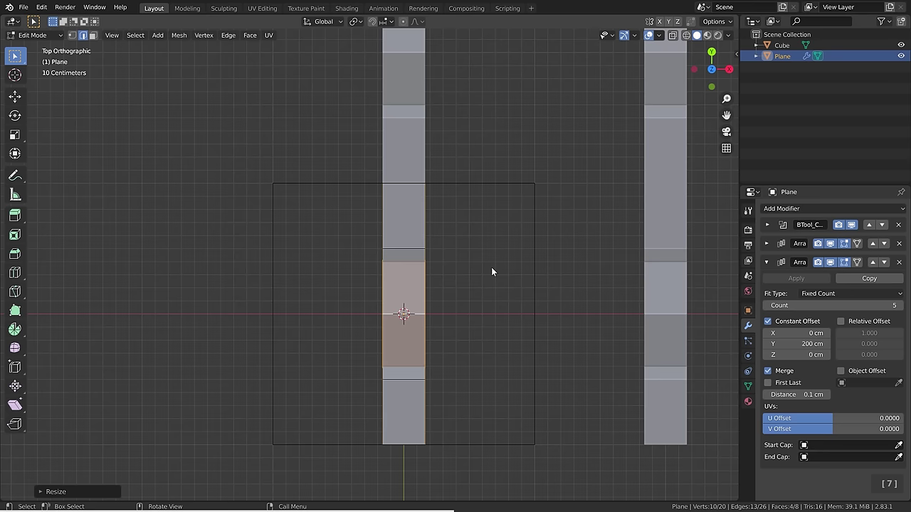
pyautogui.press('r')
pyautogui.click(424, 404)
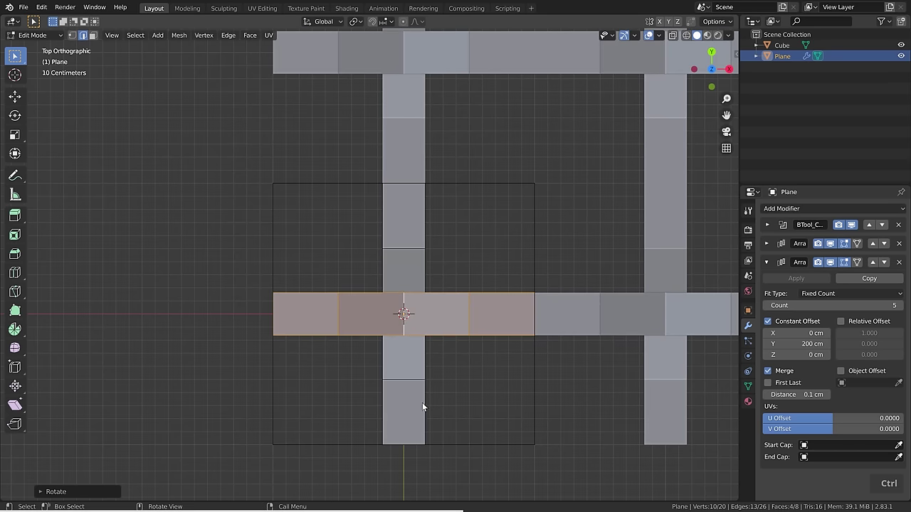
# Rotate both crossed strips 45° in top view and scale them up until their ends extend past the cube's corners.
pyautogui.press('a')
pyautogui.press('r')
pyautogui.click(522, 342)
pyautogui.press('s')
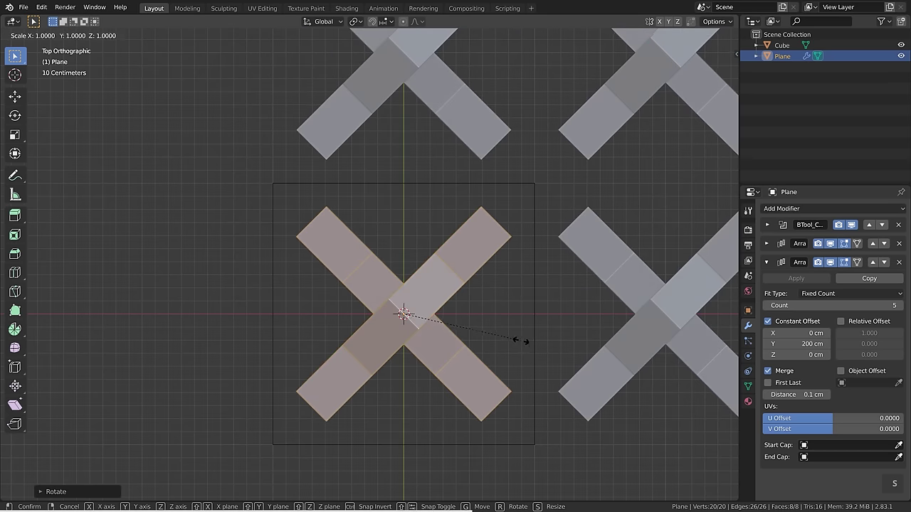
pyautogui.click(584, 353)
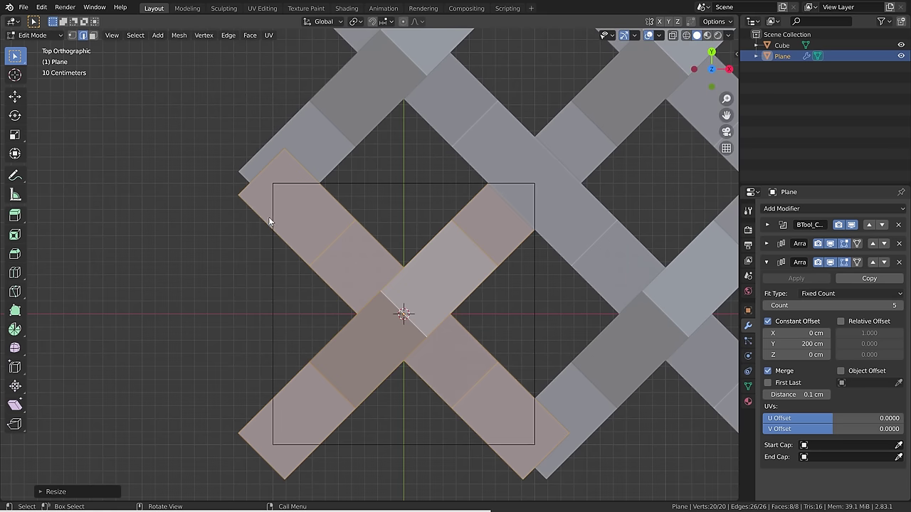
# Bevel the crosswise fold edges of both strips about 23.1 cm wide with 3 segments and return to Object Mode.
pyautogui.moveTo(370, 245); pyautogui.dragTo(407, 293, button='middle')
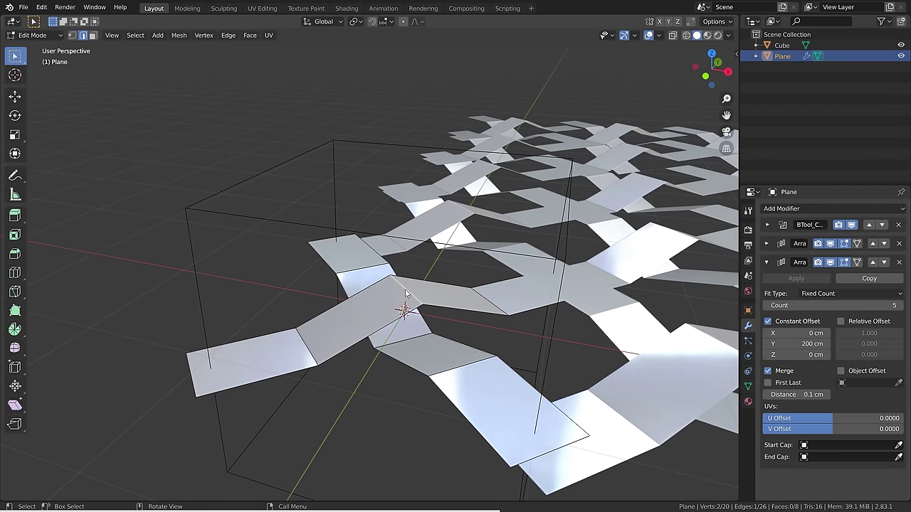
pyautogui.keyDown('shift'); pyautogui.click(342, 258); pyautogui.keyUp('shift')
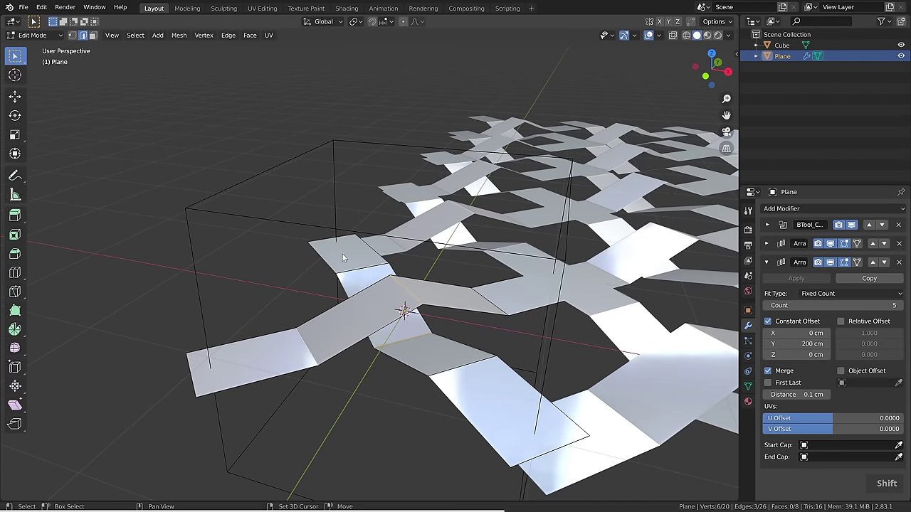
pyautogui.keyDown('shift'); pyautogui.click(450, 381); pyautogui.keyUp('shift')
pyautogui.hotkey('ctrl', 'b')
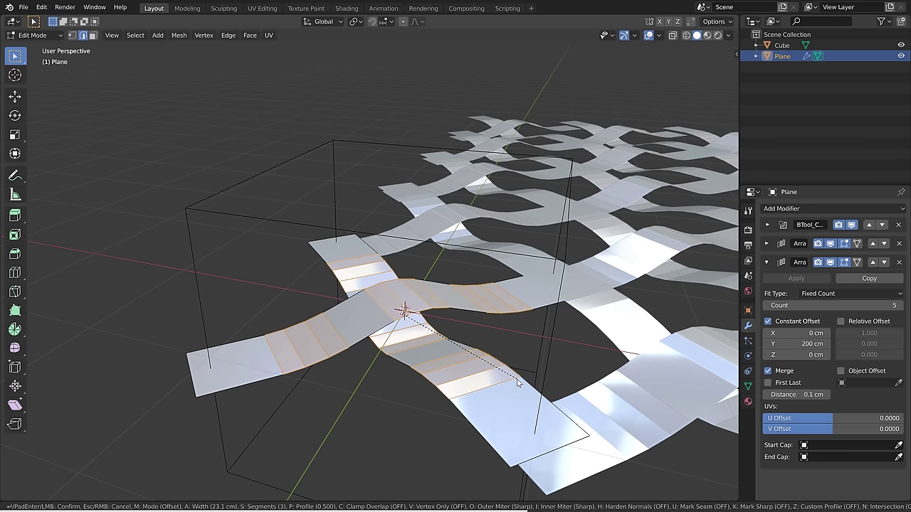
pyautogui.click(517, 382)
pyautogui.press('Tab')
# Inspect the arrayed weave and the joints between neighbouring tiles at the cube's borders.
pyautogui.moveTo(516, 379); pyautogui.dragTo(321, 340, button='middle')
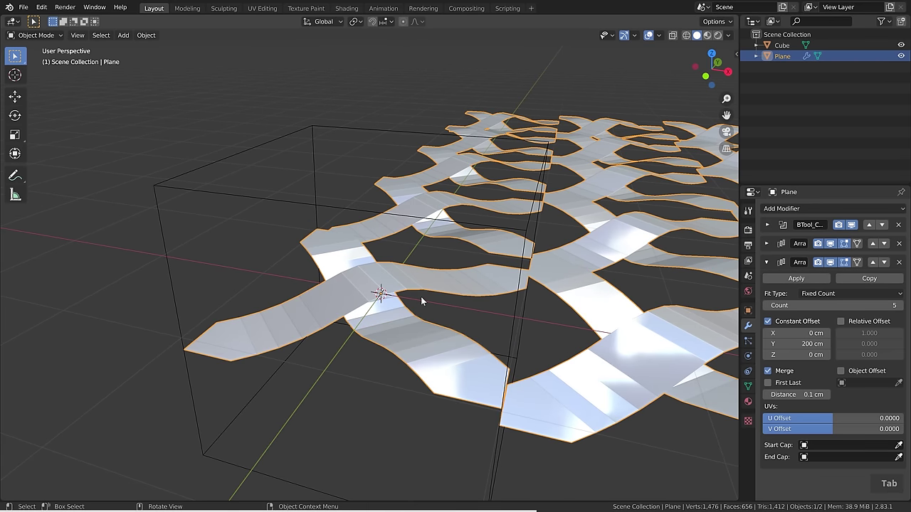
pyautogui.moveTo(493, 279); pyautogui.dragTo(278, 335, button='middle')
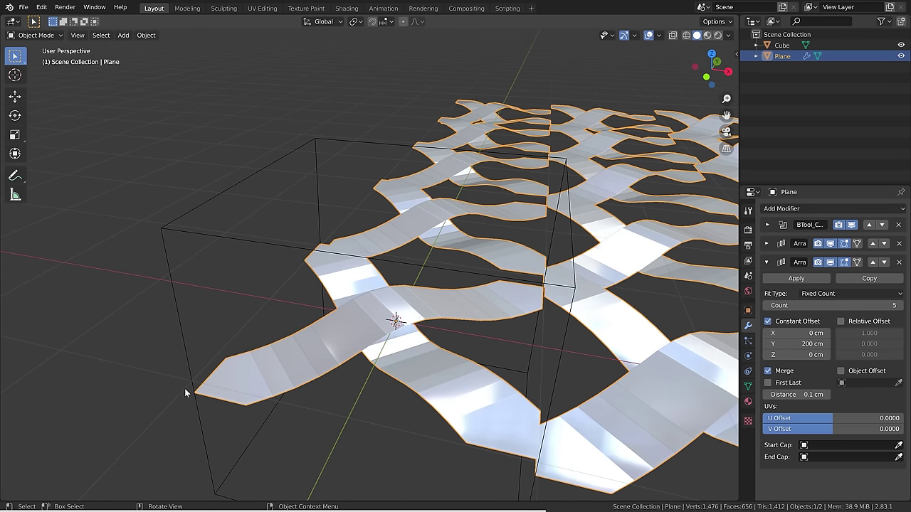
pyautogui.scroll(-3, 278, 401)
pyautogui.keyDown('shift'); pyautogui.moveTo(432, 354); pyautogui.dragTo(435, 294, button='middle'); pyautogui.keyUp('shift')
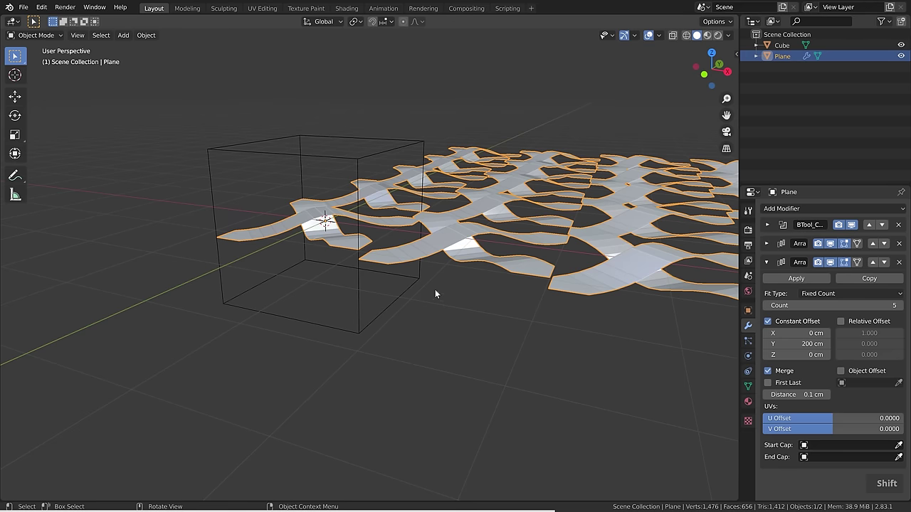
pyautogui.scroll(2, 401, 275)
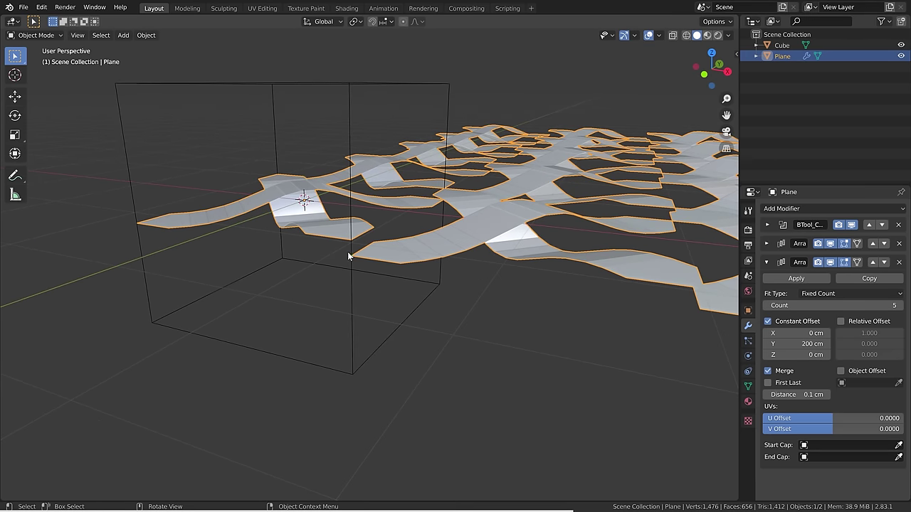
pyautogui.moveTo(347, 251); pyautogui.dragTo(333, 214, button='middle')
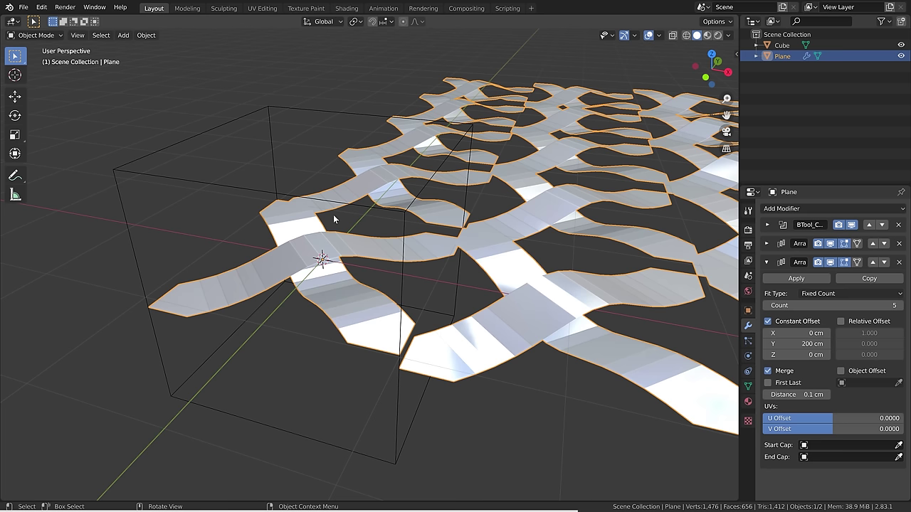
# Apply the plane's boolean modifier and select the vertices at all four ends of the base tile's crossed strips in Edit Mode.
pyautogui.click(767, 226)
pyautogui.click(773, 240)
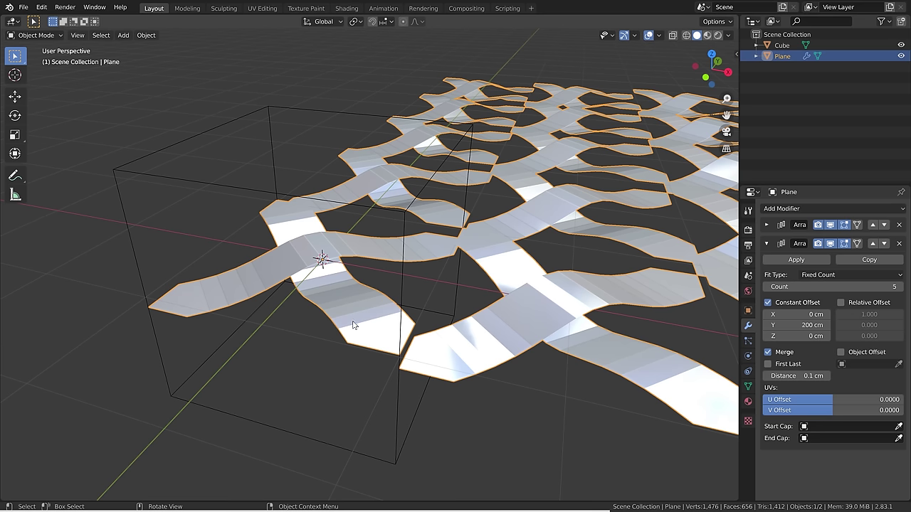
pyautogui.press('Tab')
pyautogui.press('1')
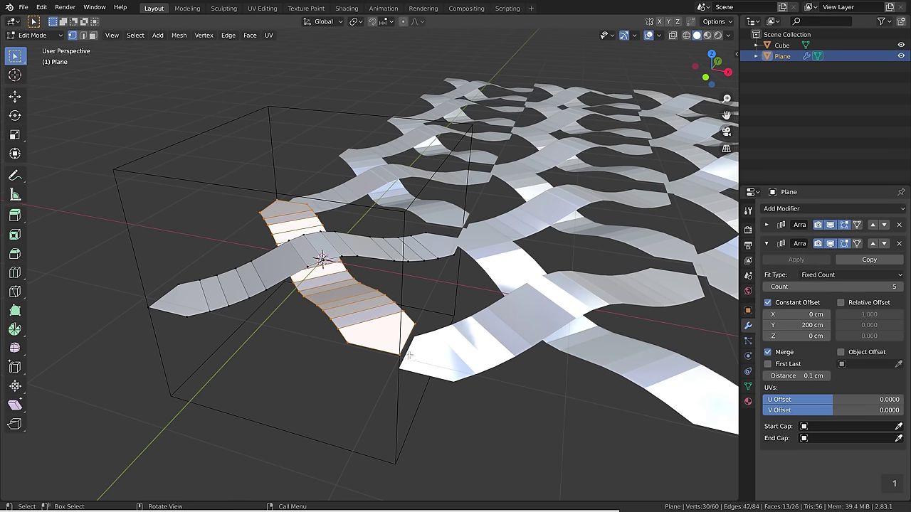
pyautogui.click(405, 355)
pyautogui.keyDown('shift'); pyautogui.click(398, 334); pyautogui.keyUp('shift')
pyautogui.press('c')
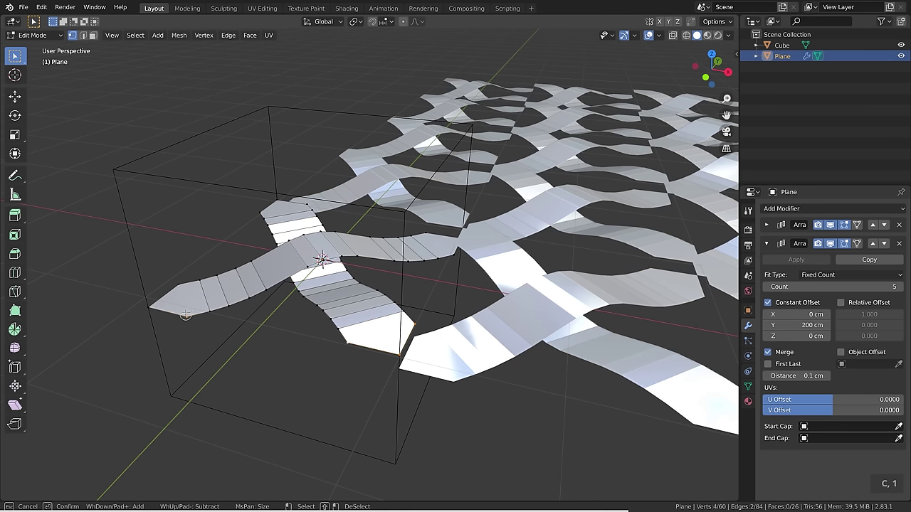
pyautogui.moveTo(176, 323)
pyautogui.mouseDown()
pyautogui.moveTo(168, 315)
pyautogui.moveTo(177, 268)
pyautogui.mouseUp()
pyautogui.moveTo(253, 193); pyautogui.dragTo(301, 193)
pyautogui.rightClick(301, 193)
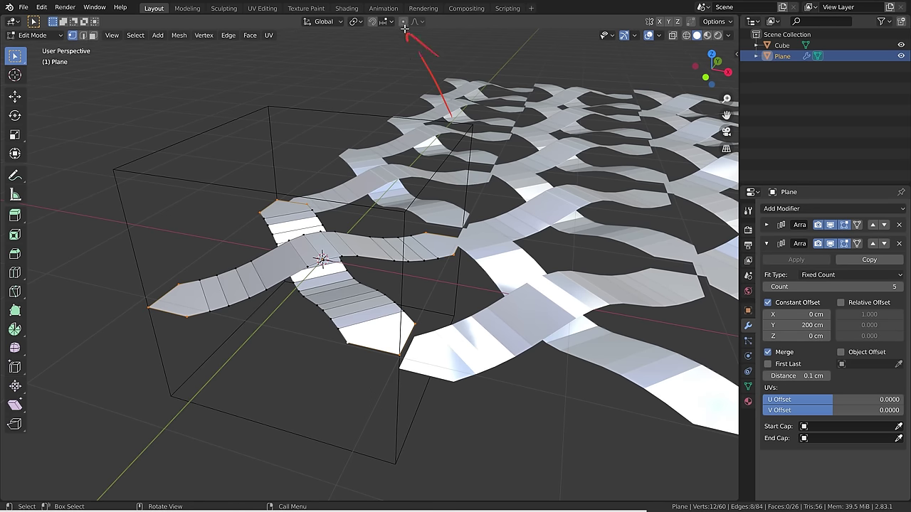
# Flatten the selected strip ends by scaling them to 0 along Z with smooth proportional editing enabled.
pyautogui.press('o')
pyautogui.press('g')
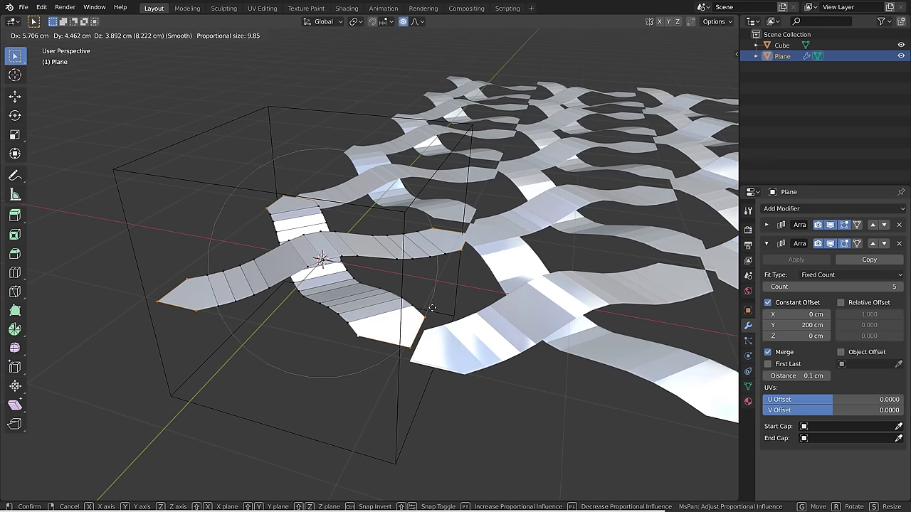
pyautogui.scroll(-15, 430, 306)
pyautogui.press('s')
pyautogui.press('s')
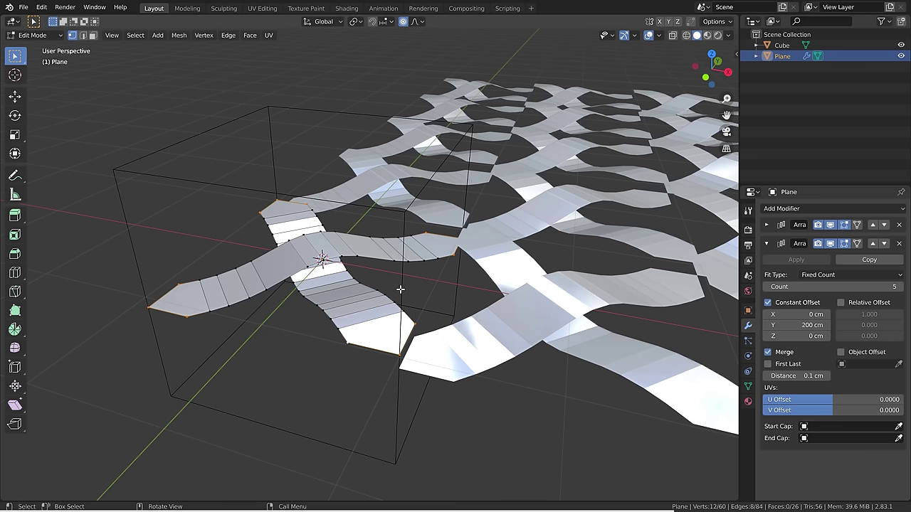
pyautogui.press('z')
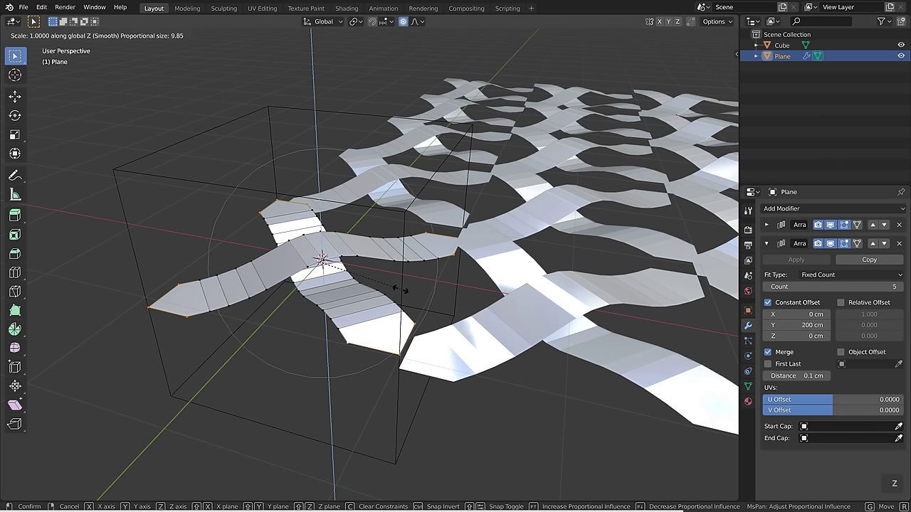
pyautogui.click(445, 312)
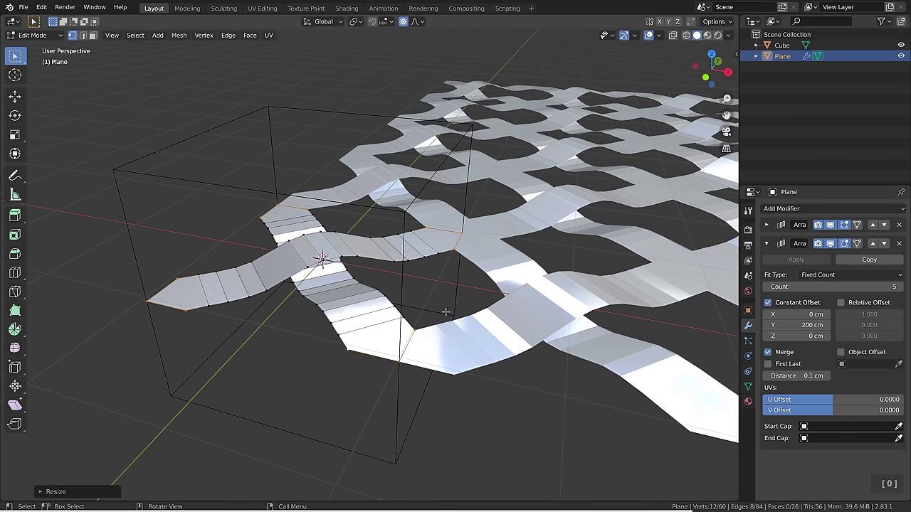
# Return to Object Mode and shade the woven strips smooth.
pyautogui.moveTo(233, 326); pyautogui.dragTo(164, 288, button='middle')
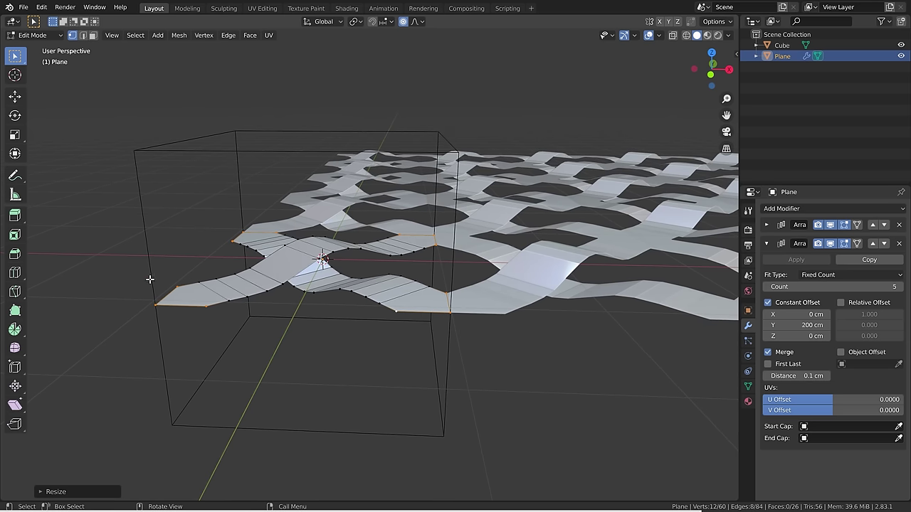
pyautogui.scroll(1, 486, 290)
pyautogui.press('Tab')
pyautogui.keyDown('shift'); pyautogui.moveTo(323, 267); pyautogui.dragTo(344, 270, button='middle'); pyautogui.keyUp('shift')
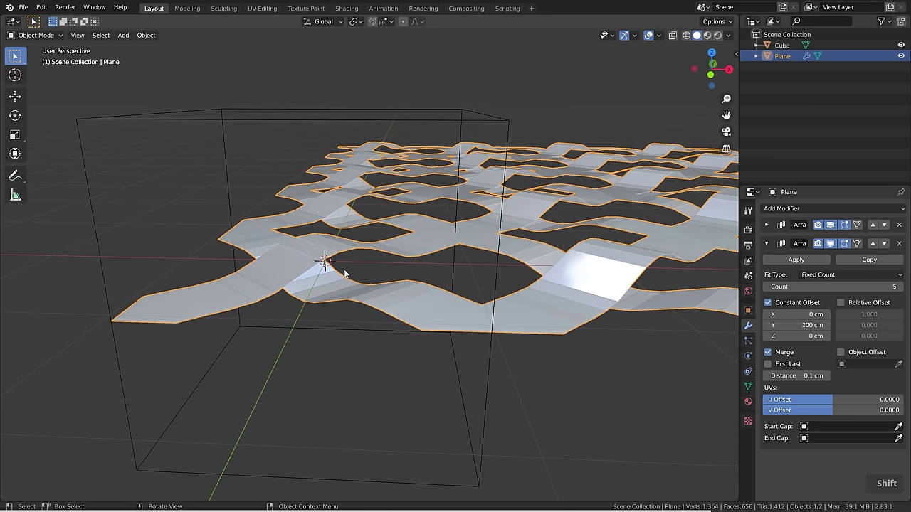
pyautogui.rightClick(309, 257)
pyautogui.click(305, 255)
# Add a Solidify modifier to the woven plane and increase its thickness.
pyautogui.click(781, 209)
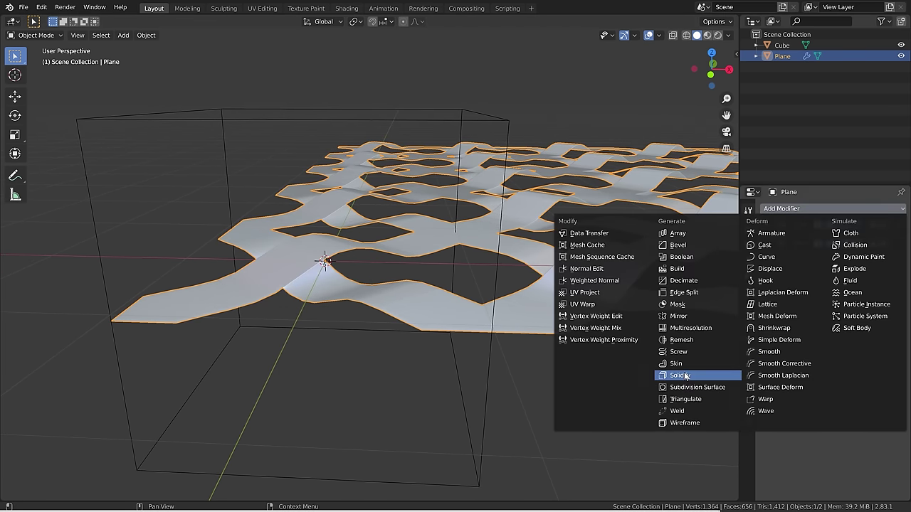
pyautogui.click(615, 375)
pyautogui.keyDown('shift'); pyautogui.moveTo(795, 305); pyautogui.dragTo(825, 306); pyautogui.keyUp('shift')
pyautogui.click(767, 263)
# Add a Bevel modifier with a 1 cm offset, hardened normals and a 30° angle limit, with Auto Smooth enabled for the mesh.
pyautogui.click(781, 208)
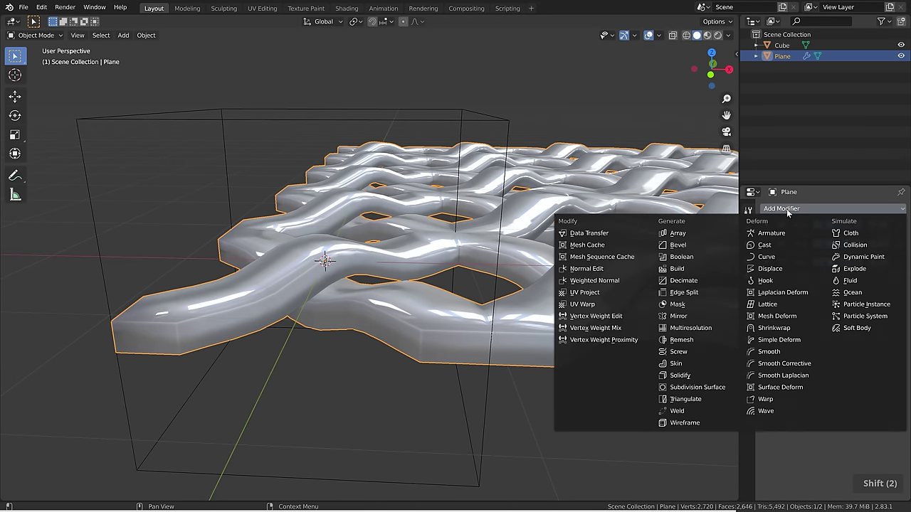
pyautogui.click(686, 249)
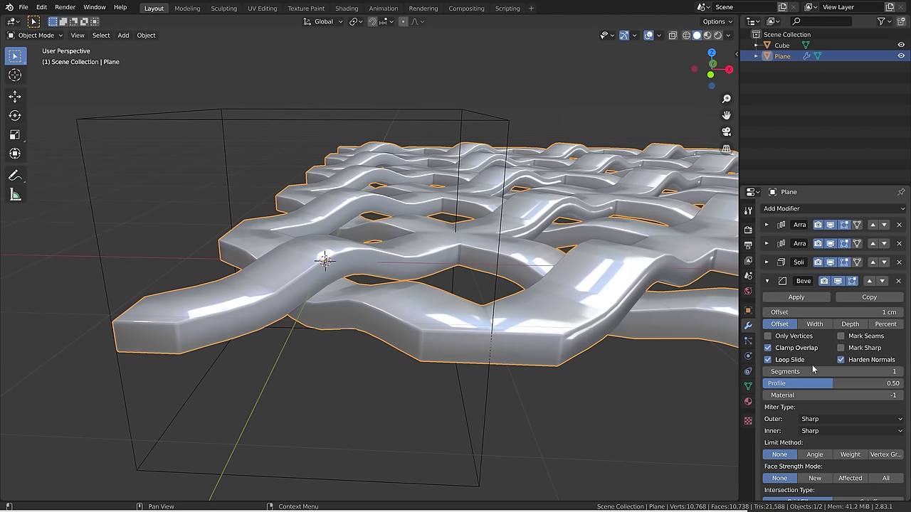
pyautogui.click(748, 386)
pyautogui.click(777, 395)
pyautogui.click(777, 407)
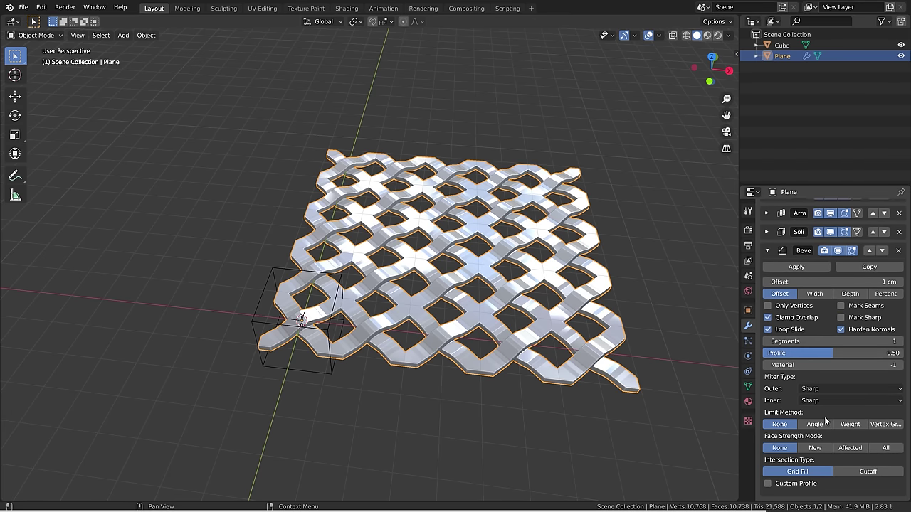
pyautogui.click(815, 424)
pyautogui.scroll(4, 426, 303)
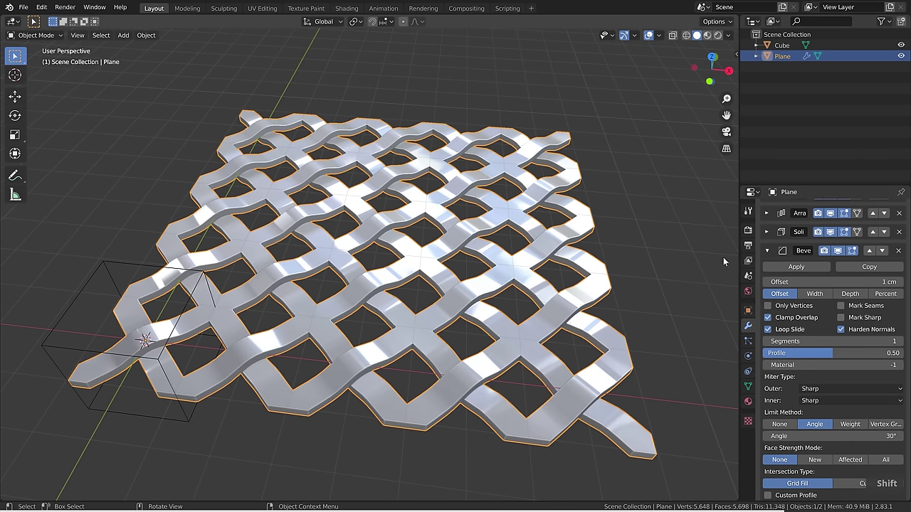
# Set the count of both Array modifiers to 20.
pyautogui.keyDown('shift'); pyautogui.click(766, 251); pyautogui.keyUp('shift')
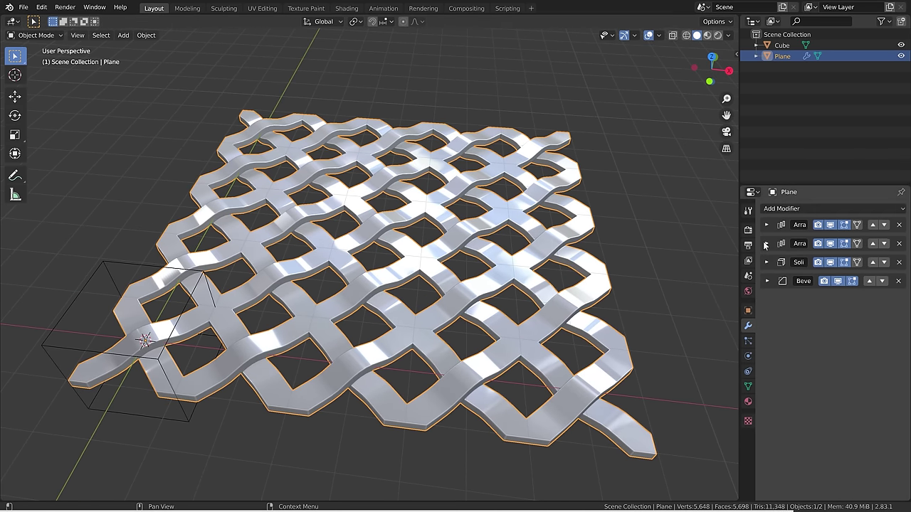
pyautogui.click(766, 243)
pyautogui.click(851, 287)
pyautogui.write('20')
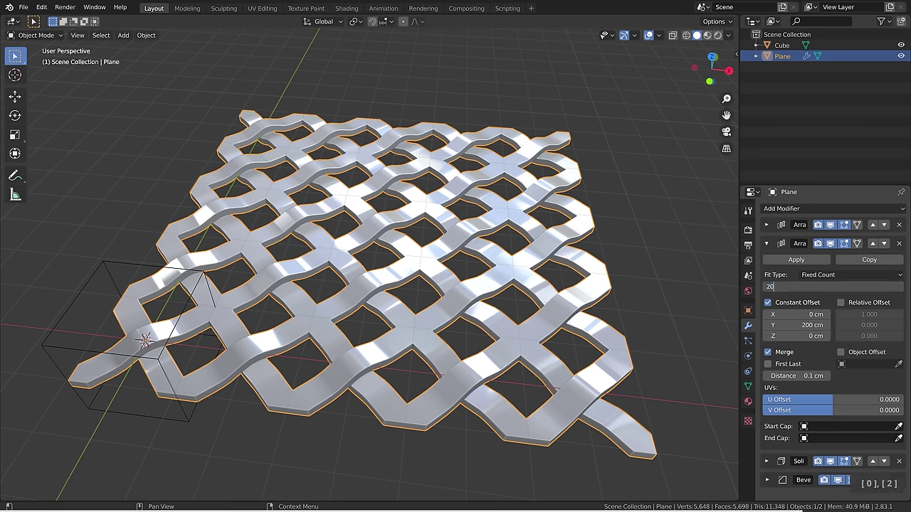
pyautogui.press('Return')
pyautogui.click(766, 226)
pyautogui.click(830, 268)
pyautogui.write('20')
pyautogui.press('Return')
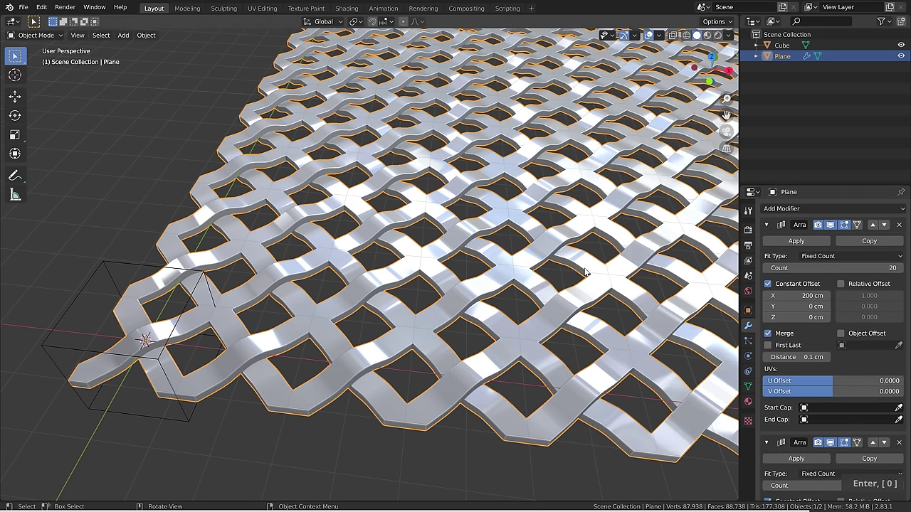
# Examine the enlarged weave as a whole and its single editable base tile in Edit Mode.
pyautogui.scroll(-4, 530, 270)
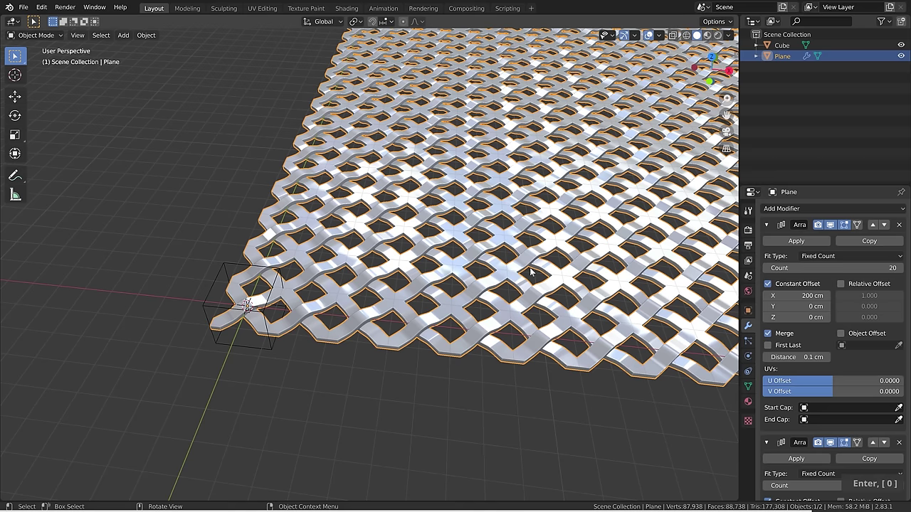
pyautogui.keyDown('shift'); pyautogui.moveTo(577, 185); pyautogui.dragTo(387, 298, button='middle'); pyautogui.keyUp('shift')
pyautogui.scroll(-4, 386, 299)
pyautogui.scroll(2, 162, 368)
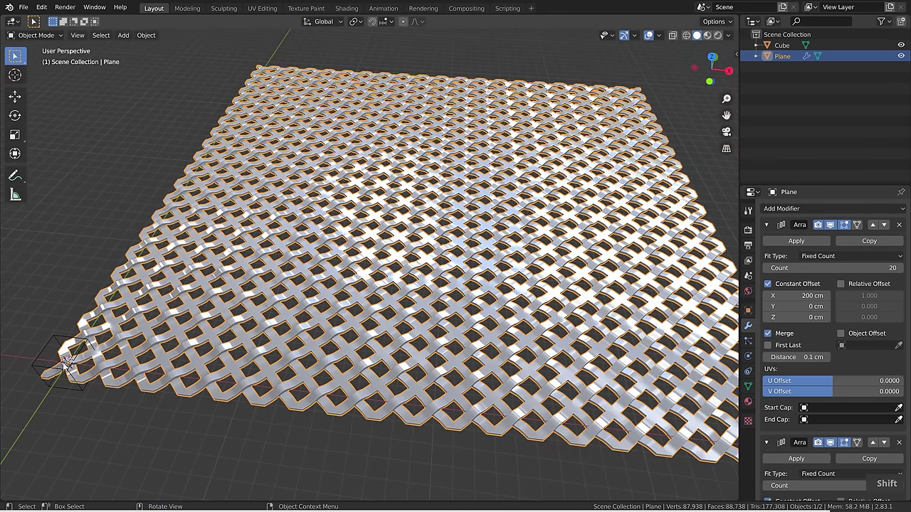
pyautogui.press('Tab')
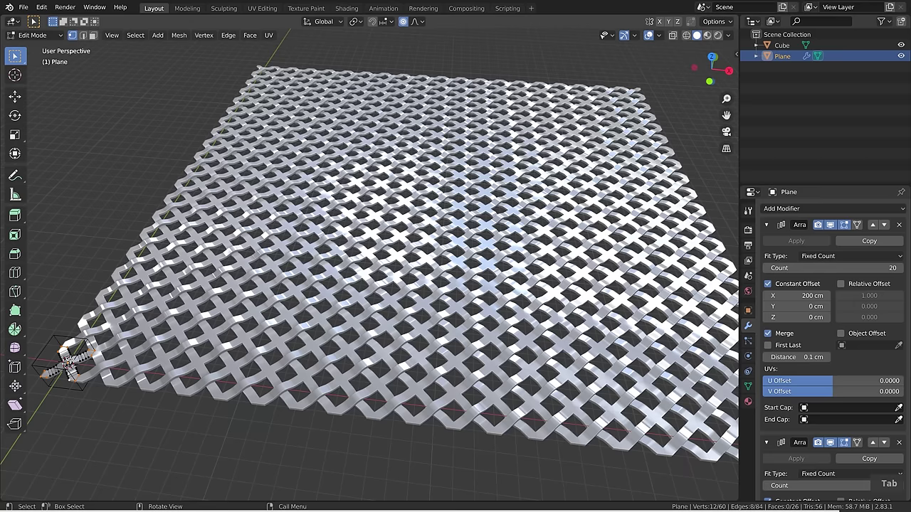
pyautogui.press('Tab')
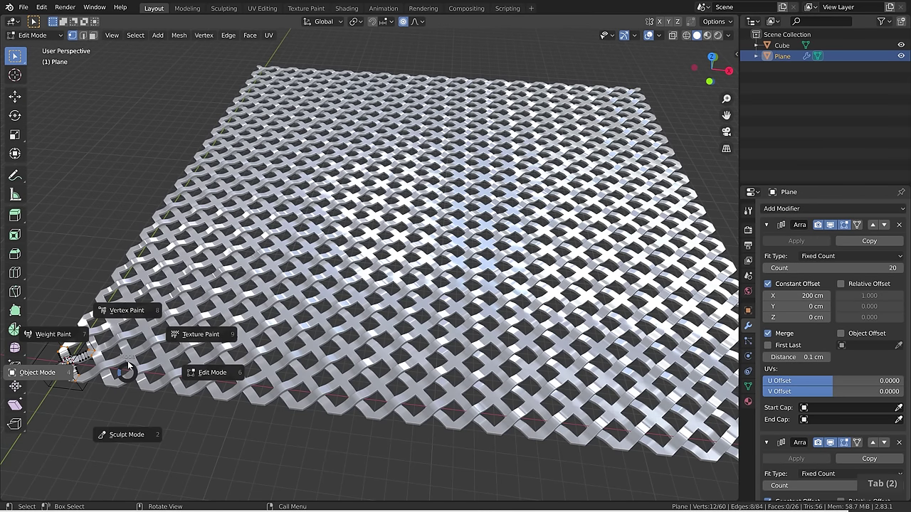
pyautogui.keyDown('shift'); pyautogui.moveTo(470, 311); pyautogui.dragTo(442, 313, button='middle'); pyautogui.keyUp('shift')
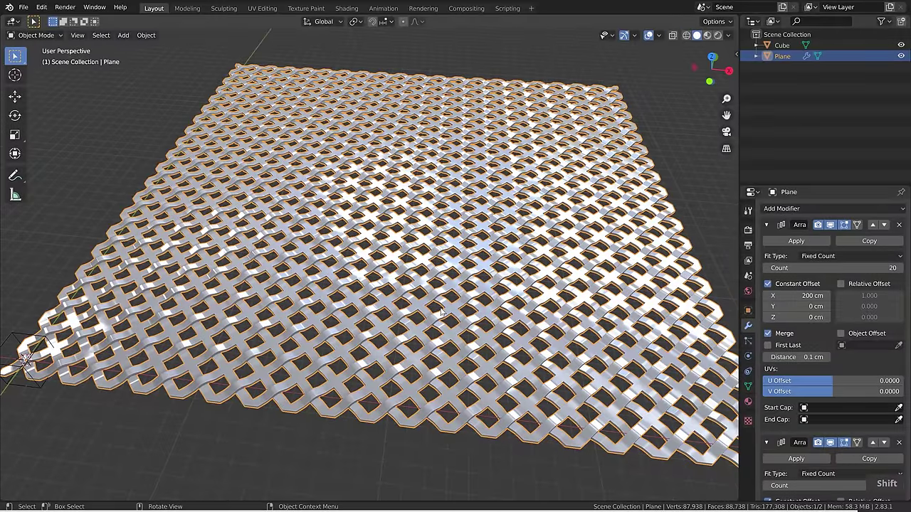
# Apply both Array modifiers and try moving one vertex of the full weave with proportional editing in Edit Mode.
pyautogui.click(782, 242)
pyautogui.click(782, 242)
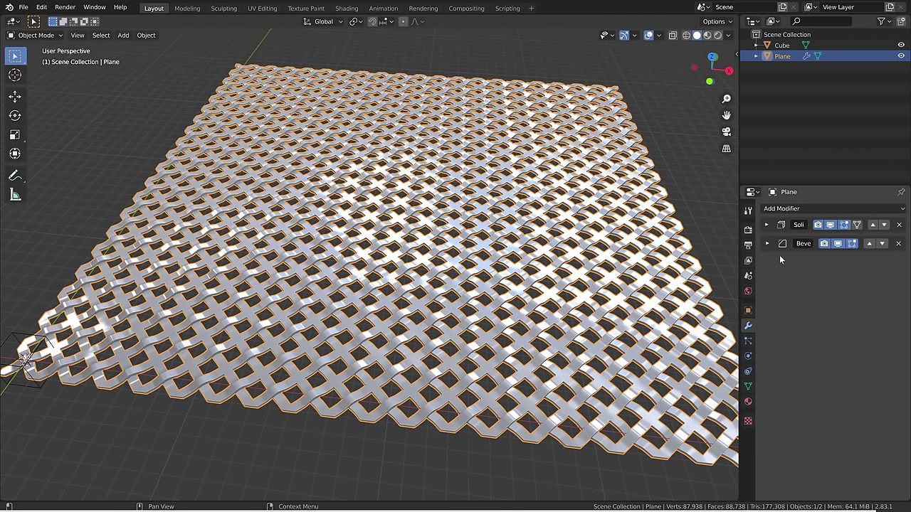
pyautogui.hotkey('ctrl', 'Tab')
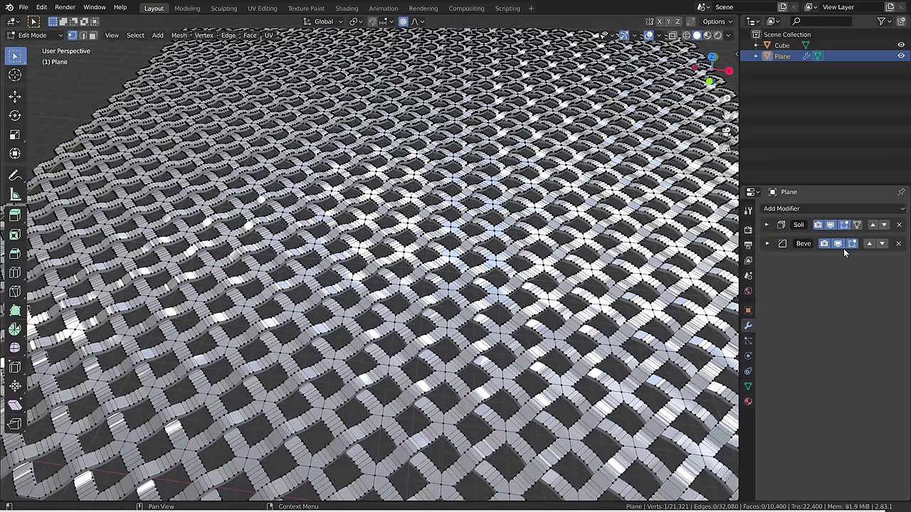
pyautogui.press('g')
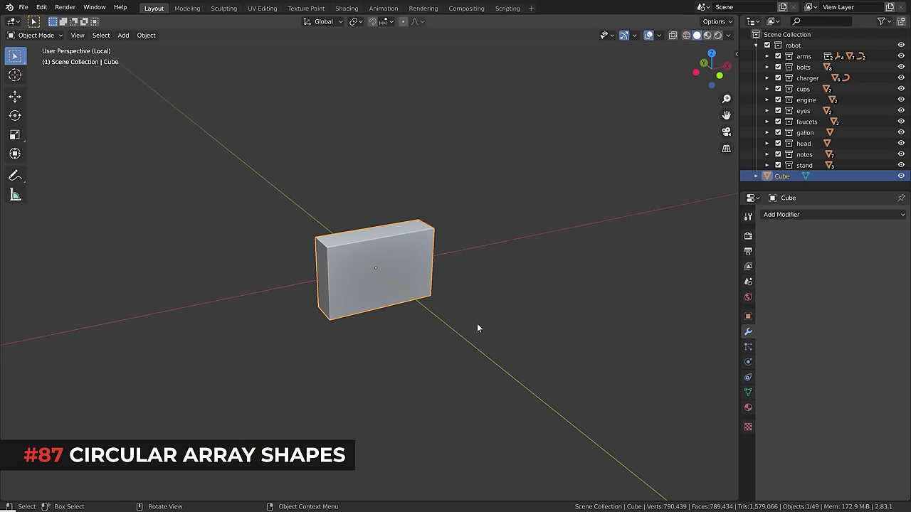
# Delete the two narrow end faces of the box that face along the X axis.
pyautogui.moveTo(477, 323); pyautogui.dragTo(330, 321, button='middle')
pyautogui.press('Tab')
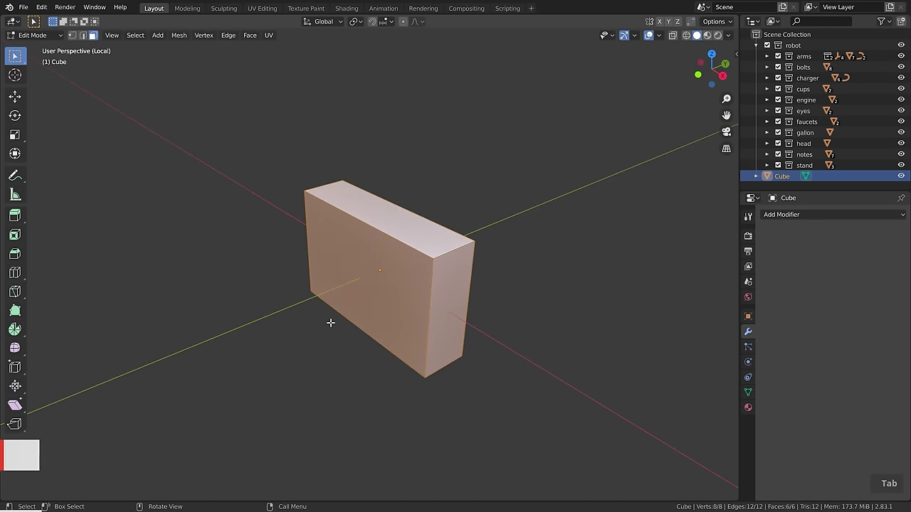
pyautogui.click(445, 321)
pyautogui.moveTo(254, 318); pyautogui.dragTo(403, 309, button='middle')
pyautogui.keyDown('shift'); pyautogui.moveTo(449, 385); pyautogui.dragTo(388, 299, button='middle'); pyautogui.keyUp('shift')
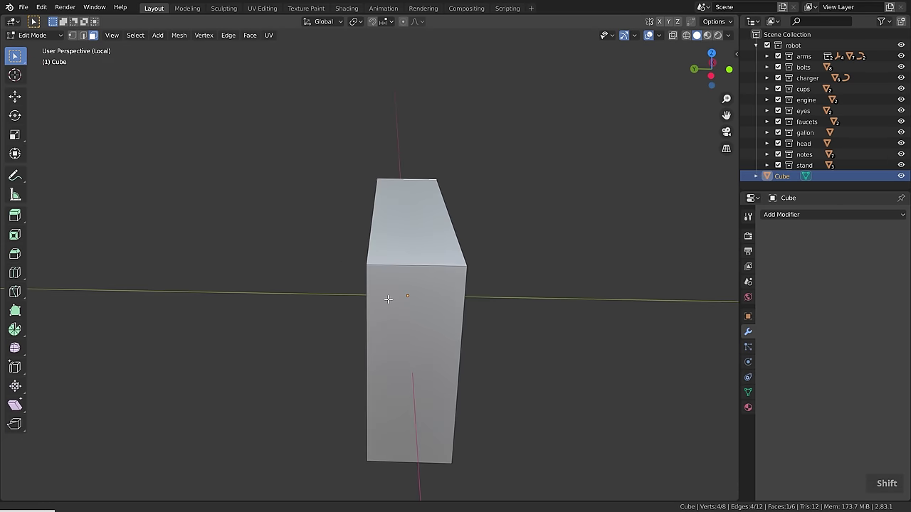
pyautogui.keyDown('shift'); pyautogui.click(403, 347); pyautogui.keyUp('shift')
pyautogui.press('x')
pyautogui.click(399, 344)
# Add seven evenly spaced vertical loop cuts along the length of the open box.
pyautogui.scroll(-4, 486, 340)
pyautogui.moveTo(527, 330); pyautogui.dragTo(434, 364, button='middle')
pyautogui.scroll(3, 353, 279)
pyautogui.hotkey('ctrl', 'r')
pyautogui.scroll(6, 363, 284)
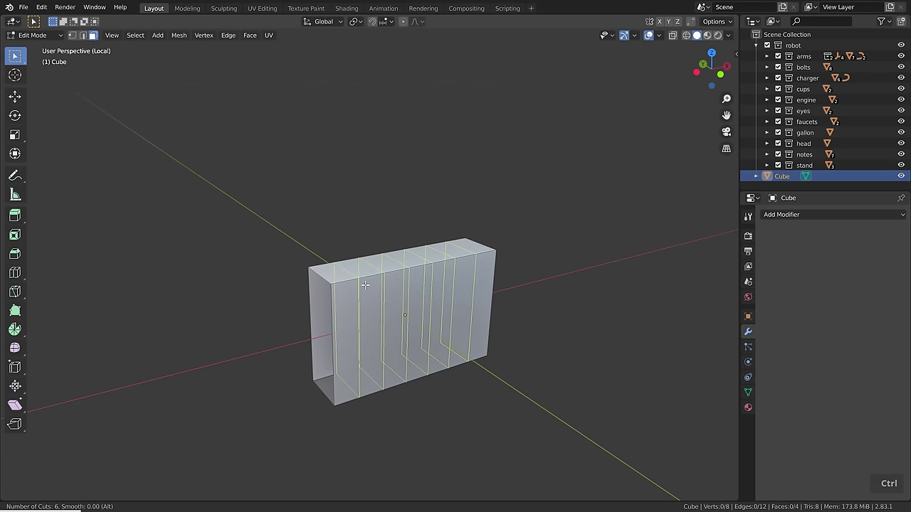
pyautogui.click(364, 285)
pyautogui.rightClick(364, 285)
# Add four evenly spaced horizontal loop cuts to the front side and four matching ones to the back side.
pyautogui.hotkey('ctrl', 'r')
pyautogui.scroll(3, 359, 342)
pyautogui.click(359, 342)
pyautogui.rightClick(358, 342)
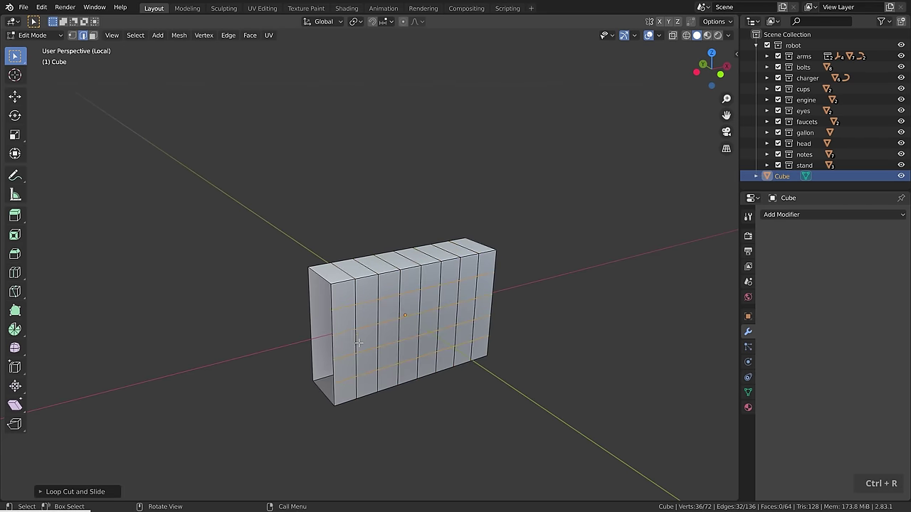
pyautogui.hotkey('ctrl', 'r')
pyautogui.click(311, 341)
pyautogui.rightClick(311, 341)
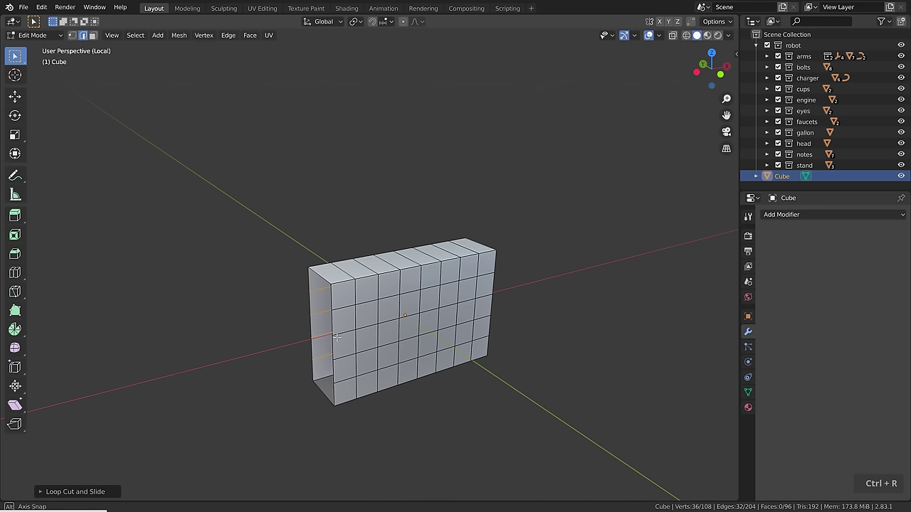
# Extrude four alternating top faces of the box upward, starting from the open end, to form battlement-like blocks.
pyautogui.moveTo(311, 341); pyautogui.dragTo(341, 294, button='middle')
pyautogui.press('3')
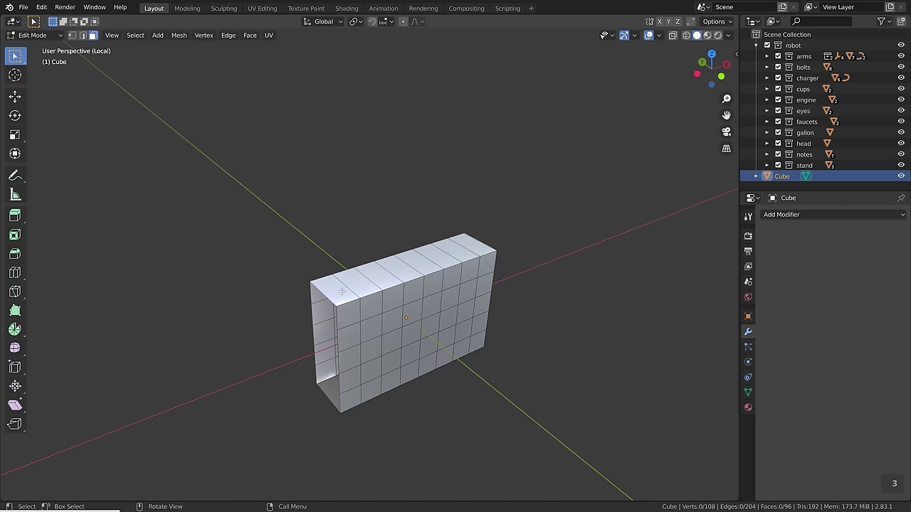
pyautogui.keyDown('shift'); pyautogui.click(377, 278); pyautogui.keyUp('shift')
pyautogui.keyDown('shift'); pyautogui.click(426, 265); pyautogui.keyUp('shift')
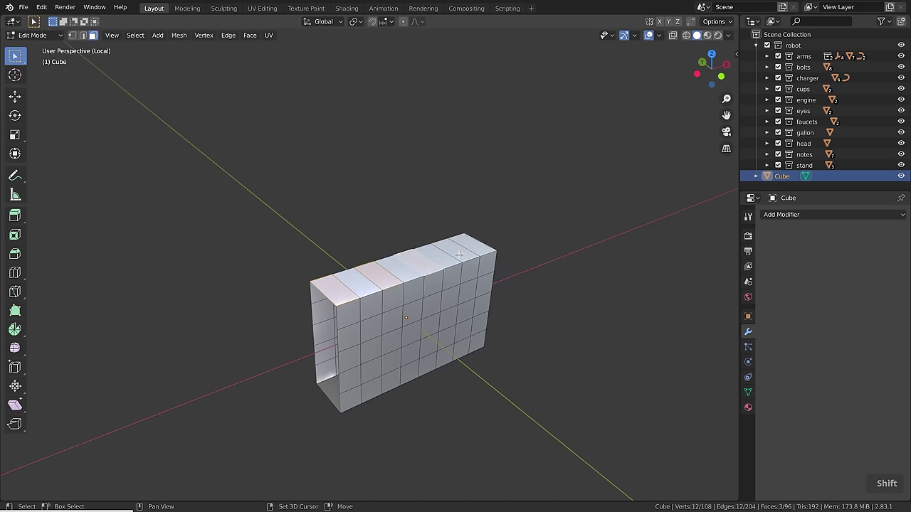
pyautogui.keyDown('shift'); pyautogui.click(459, 255); pyautogui.keyUp('shift')
pyautogui.press('e')
pyautogui.press('3')
pyautogui.click(372, 365)
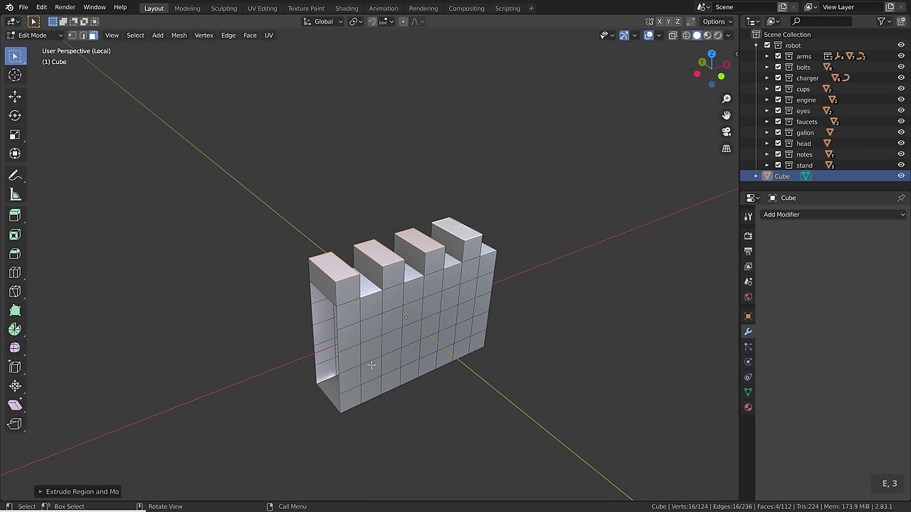
# Extrude a full horizontal row of faces on the box's front side inward to form a groove.
pyautogui.click(347, 336)
pyautogui.keyDown('ctrl'); pyautogui.click(484, 286); pyautogui.keyUp('ctrl')
pyautogui.press('e')
# Delete the two faces closing the ends of the groove on the box's front side.
pyautogui.click(340, 330)
pyautogui.keyDown('shift'); pyautogui.click(490, 284); pyautogui.keyUp('shift')
pyautogui.press('x')
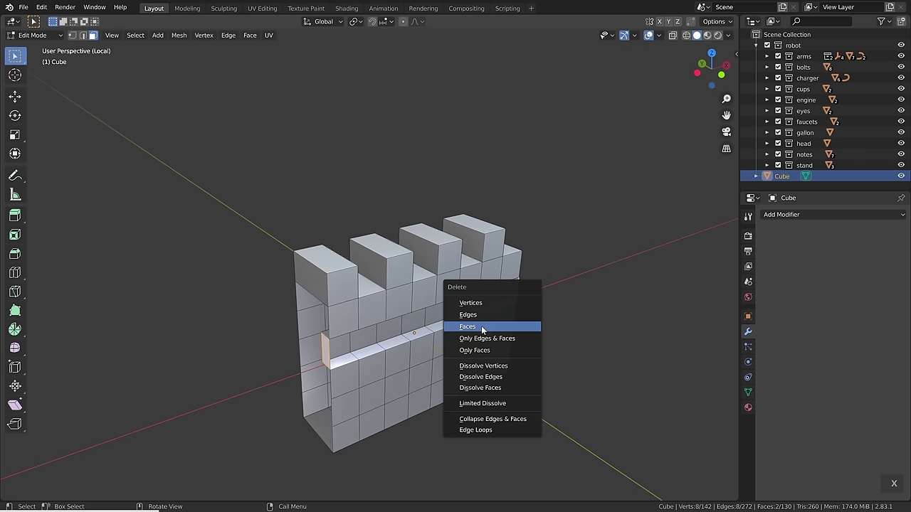
pyautogui.click(481, 327)
# Extrude four alternating columns of the three lower faces outward on the box's back side.
pyautogui.moveTo(146, 380); pyautogui.dragTo(358, 350, button='middle')
pyautogui.click(357, 350)
pyautogui.keyDown('ctrl'); pyautogui.click(356, 394); pyautogui.keyUp('ctrl')
pyautogui.keyDown('shift'); pyautogui.click(319, 339); pyautogui.keyUp('shift')
pyautogui.keyDown('ctrl'); pyautogui.click(318, 384); pyautogui.keyUp('ctrl')
pyautogui.keyDown('shift'); pyautogui.click(284, 332); pyautogui.keyUp('shift')
pyautogui.keyDown('ctrl'); pyautogui.click(284, 374); pyautogui.keyUp('ctrl')
pyautogui.keyDown('shift'); pyautogui.click(253, 326); pyautogui.keyUp('shift')
pyautogui.keyDown('ctrl'); pyautogui.click(253, 366); pyautogui.keyUp('ctrl')
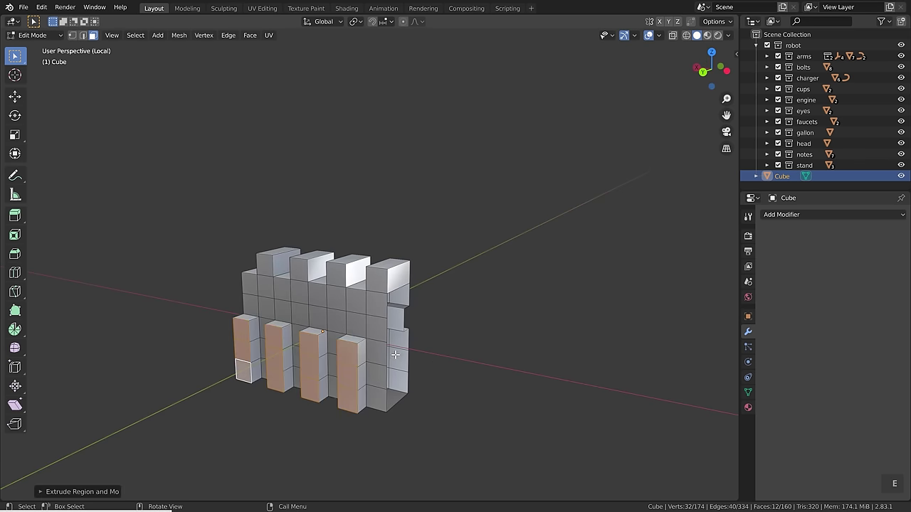
pyautogui.scroll(2, 211, 355)
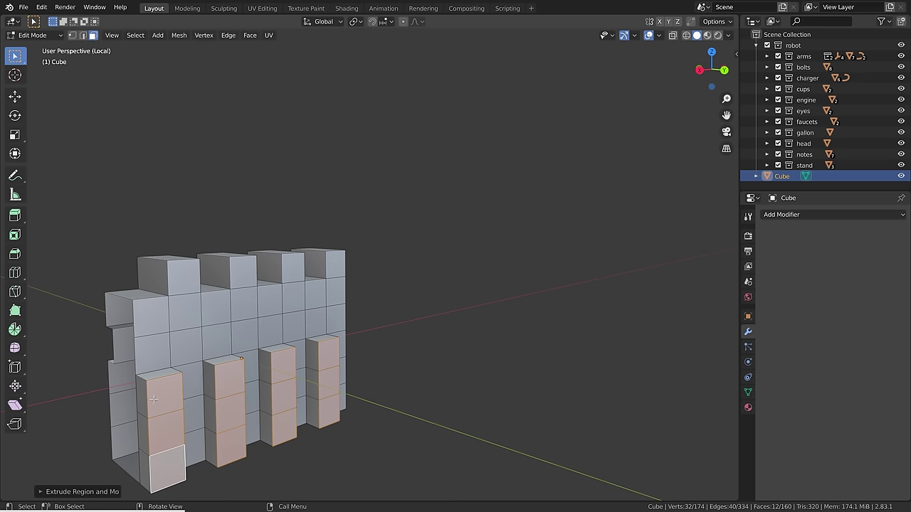
# Examine the side faces of the extruded back block nearest the open end by selecting all three.
pyautogui.click(143, 394)
pyautogui.keyDown('ctrl'); pyautogui.click(148, 468); pyautogui.keyUp('ctrl')
pyautogui.scroll(-1, 146, 471)
pyautogui.moveTo(241, 392); pyautogui.dragTo(229, 390, button='middle')
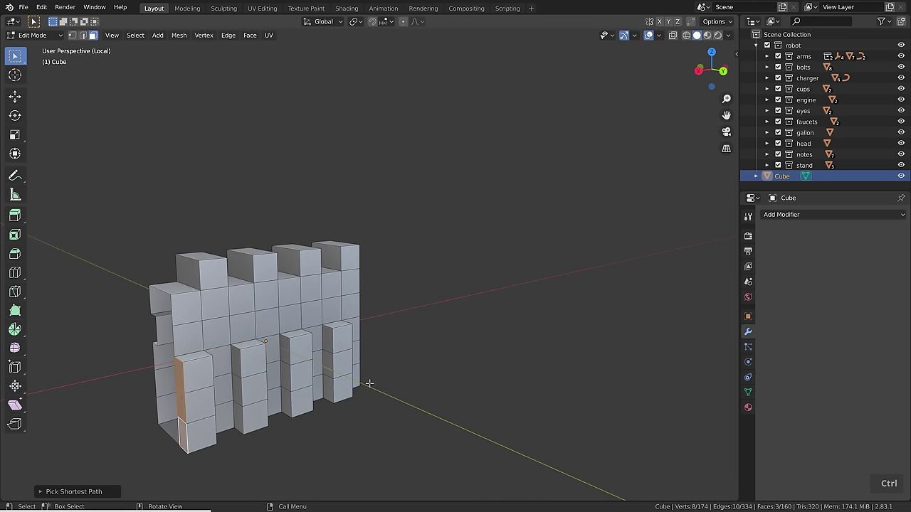
pyautogui.scroll(-2, 376, 387)
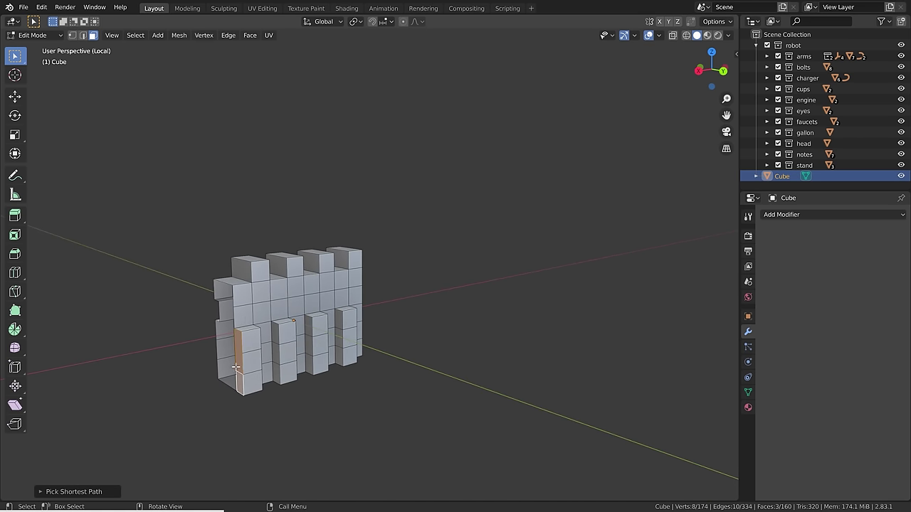
# Add an Array modifier to the box segment in Object Mode and set its count to 5.
pyautogui.press('Tab')
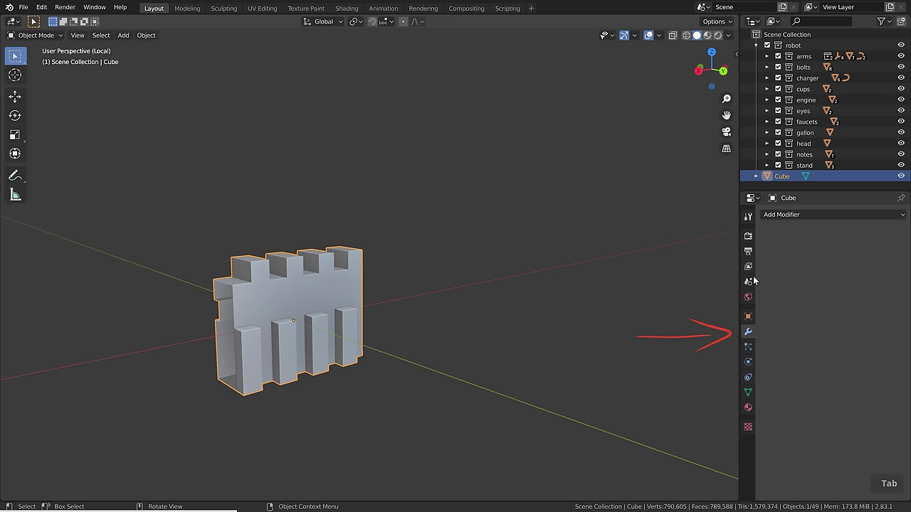
pyautogui.click(813, 214)
pyautogui.click(708, 239)
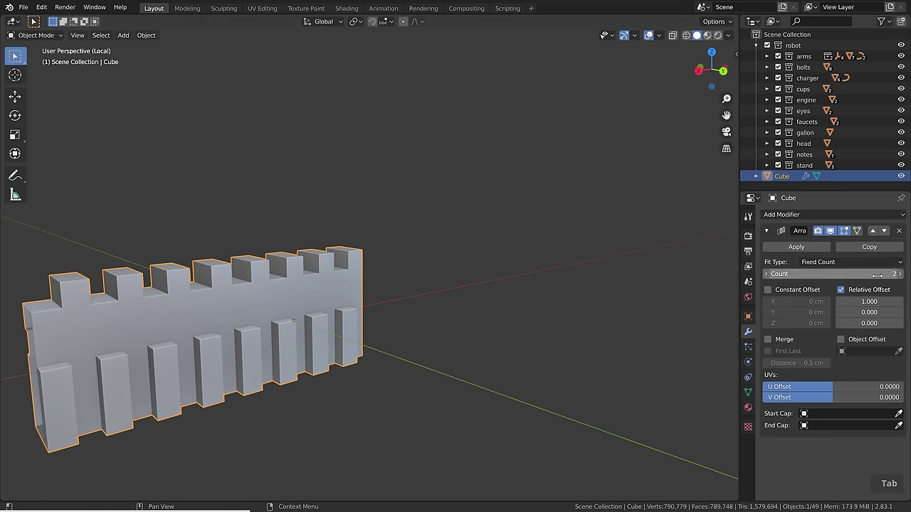
pyautogui.click(899, 274)
pyautogui.click(899, 274)
pyautogui.click(899, 274)
pyautogui.scroll(-3, 212, 325)
pyautogui.moveTo(212, 325); pyautogui.dragTo(375, 317, button='middle')
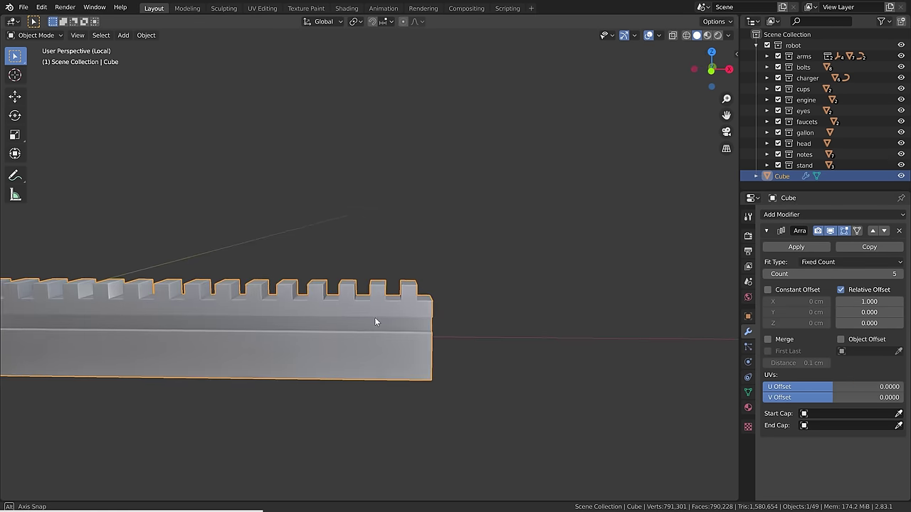
pyautogui.scroll(-2, 375, 317)
pyautogui.keyDown('shift'); pyautogui.moveTo(165, 311); pyautogui.dragTo(459, 325, button='middle'); pyautogui.keyUp('shift')
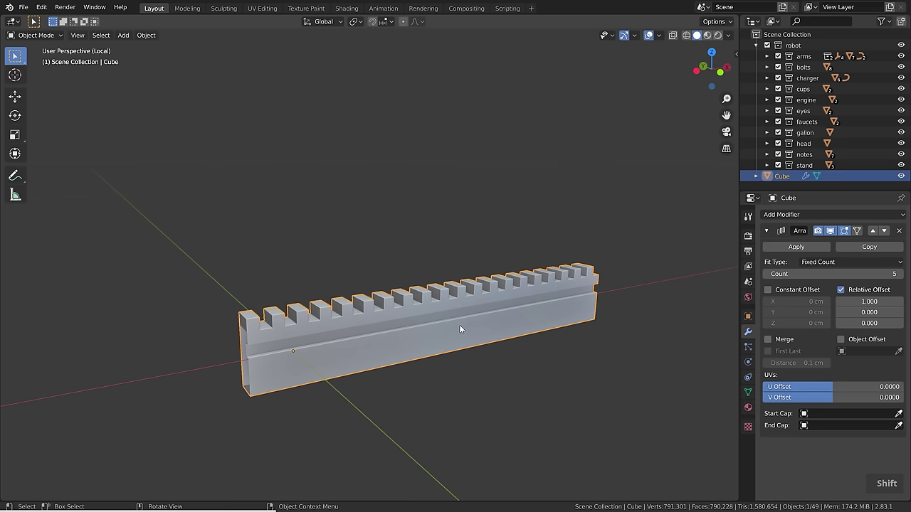
# Inspect the seams between the array copies in X-ray view and enable Merge on the Array modifier.
pyautogui.hotkey('alt', 'z')
pyautogui.scroll(4, 466, 330)
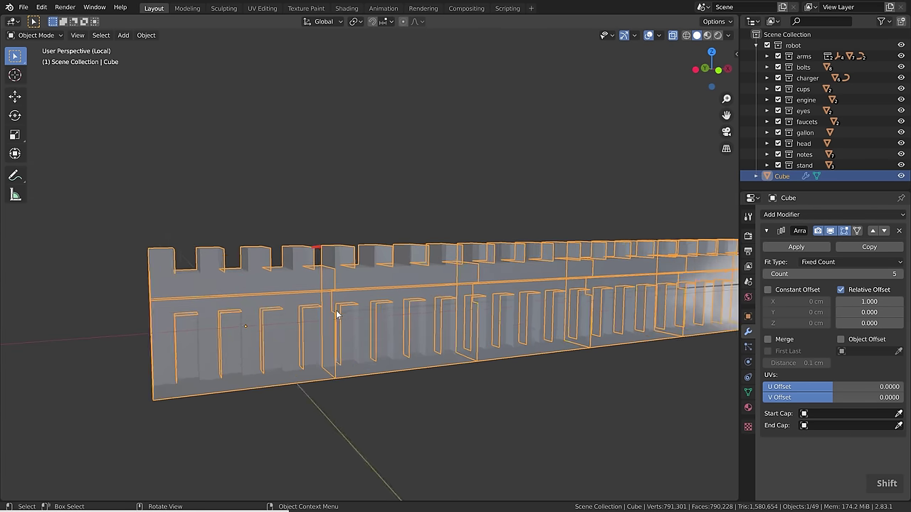
pyautogui.scroll(1, 336, 310)
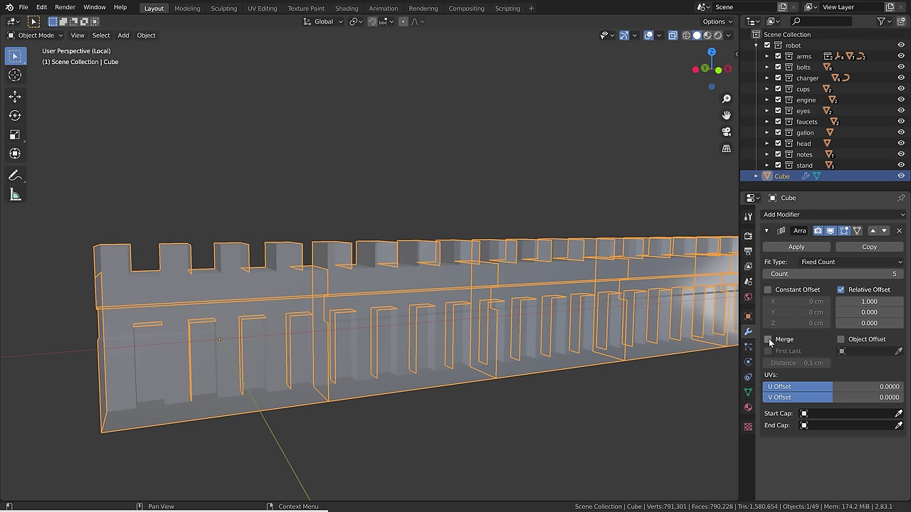
pyautogui.click(766, 230)
pyautogui.hotkey('alt', 'z')
# Add a Simple Deform modifier after the Array and set its twist angle to 23.5°.
pyautogui.scroll(-4, 587, 311)
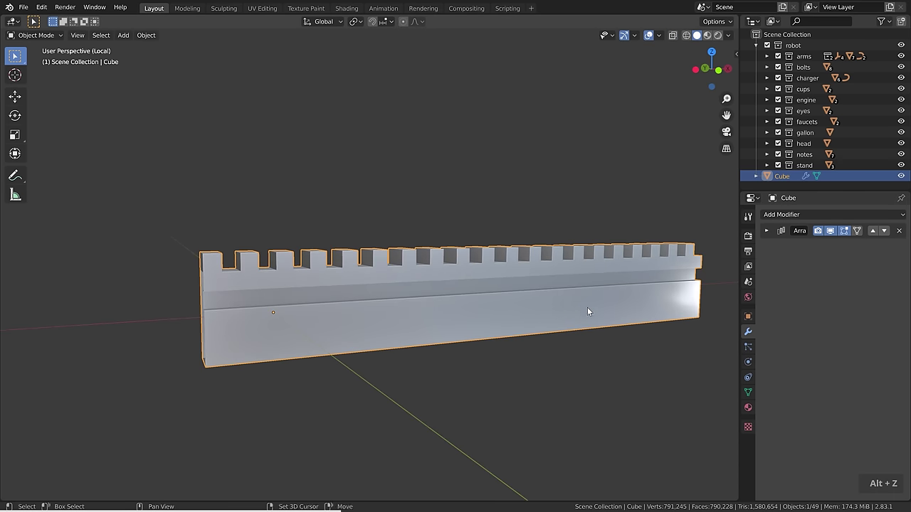
pyautogui.keyDown('shift'); pyautogui.moveTo(587, 307); pyautogui.dragTo(523, 337, button='middle'); pyautogui.keyUp('shift')
pyautogui.click(801, 214)
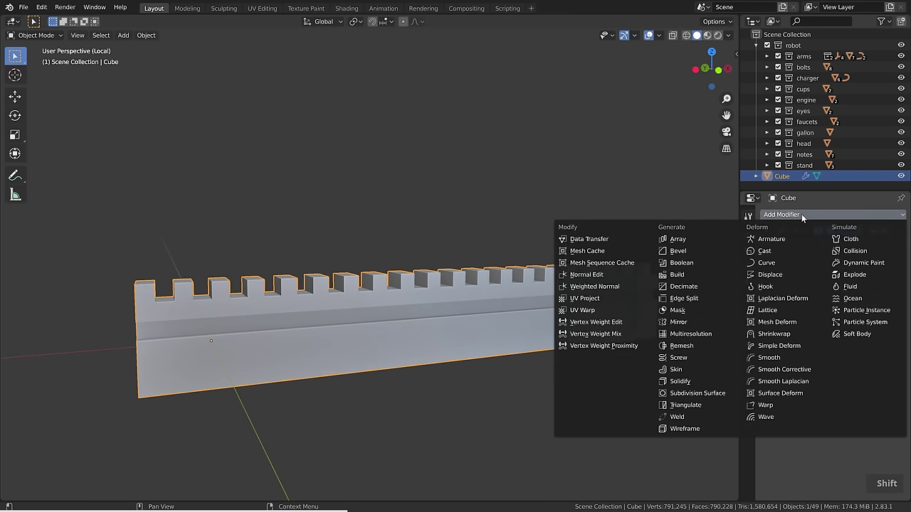
pyautogui.click(780, 346)
pyautogui.moveTo(442, 320); pyautogui.dragTo(483, 335, button='middle')
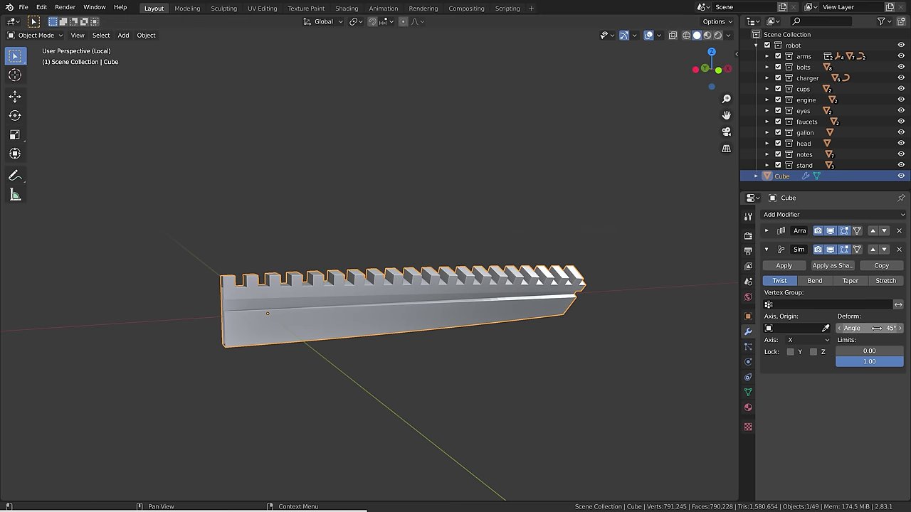
pyautogui.moveTo(868, 328)
pyautogui.mouseDown()
pyautogui.moveTo(897, 328)
pyautogui.moveTo(853, 328)
pyautogui.mouseUp()
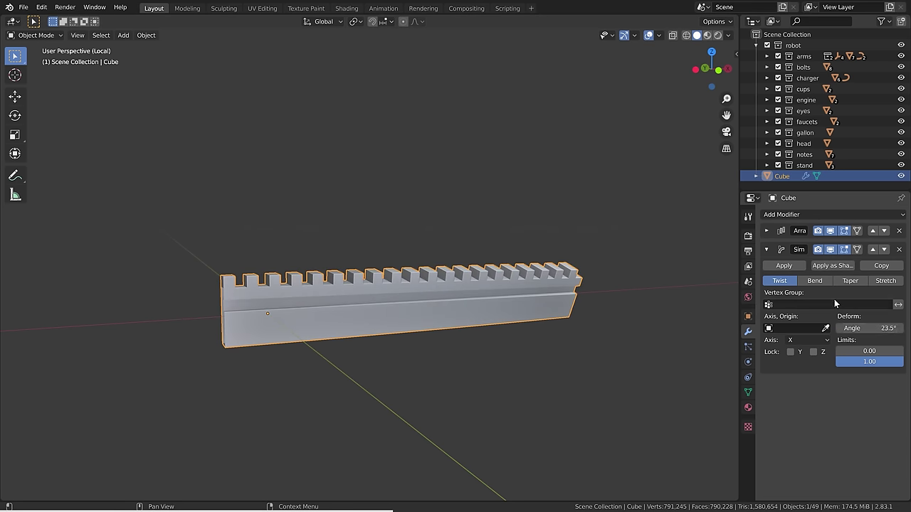
# Switch the Simple Deform modifier to Bend around the Z axis with an angle of 360°.
pyautogui.click(814, 282)
pyautogui.click(792, 338)
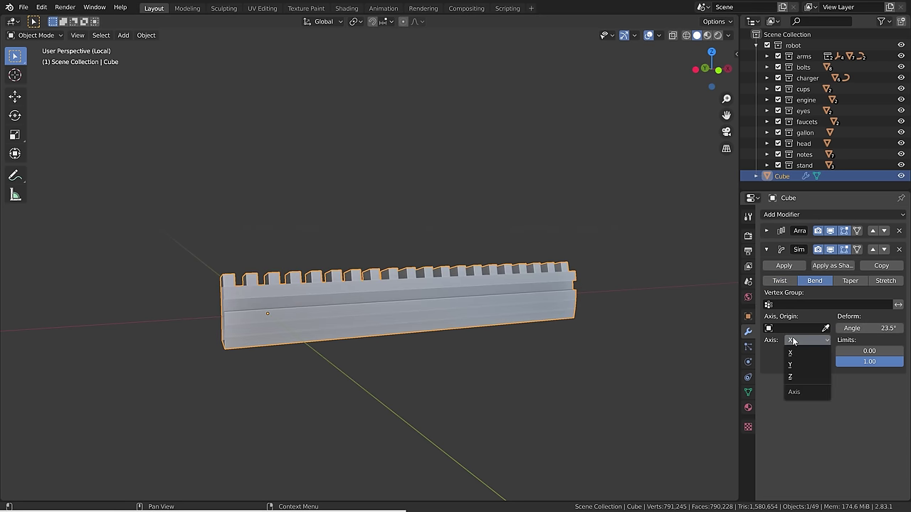
pyautogui.click(789, 376)
pyautogui.moveTo(267, 355); pyautogui.dragTo(275, 332, button='middle')
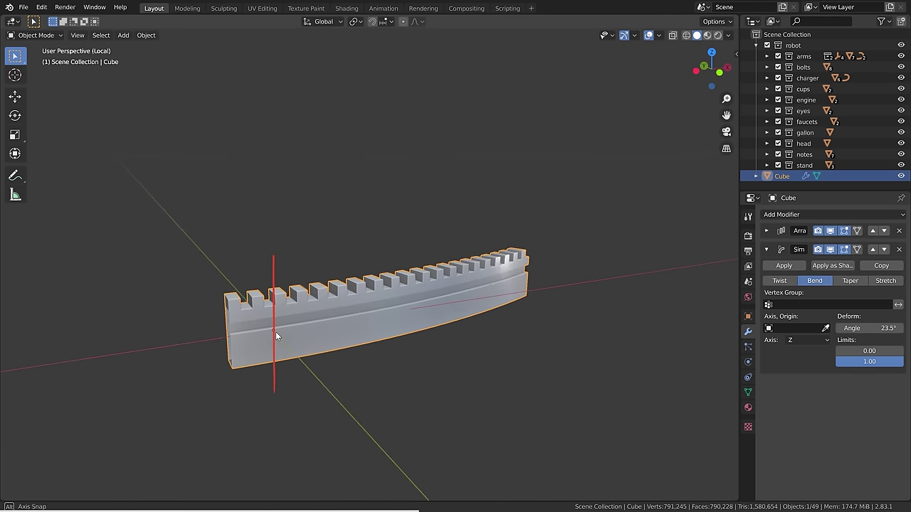
pyautogui.click(870, 328)
pyautogui.write('360')
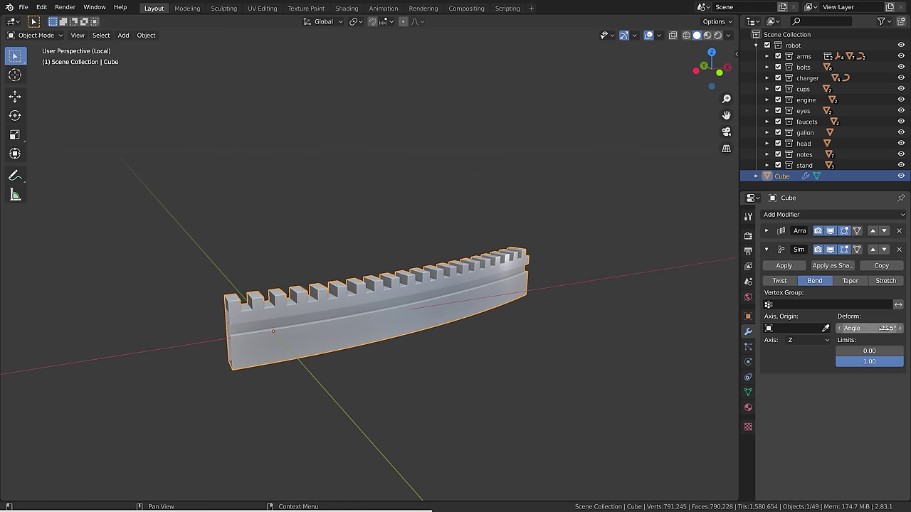
pyautogui.press('Return')
pyautogui.scroll(2, 271, 305)
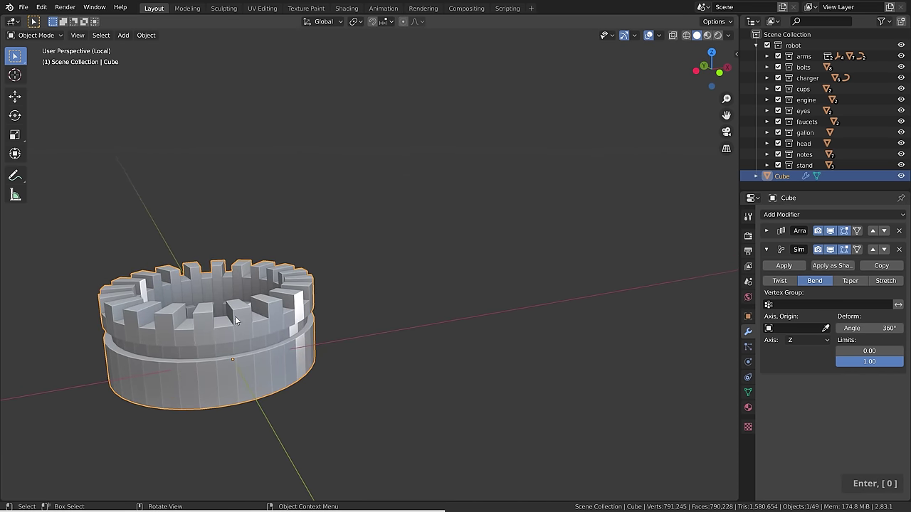
pyautogui.keyDown('shift'); pyautogui.moveTo(234, 316); pyautogui.dragTo(395, 323, button='middle'); pyautogui.keyUp('shift')
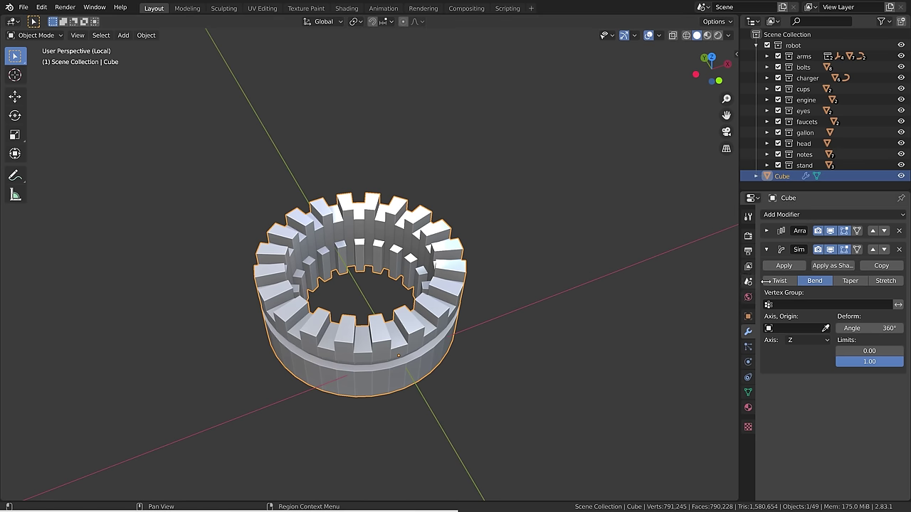
# Increase the Array modifier's count to 19 to enlarge the ring.
pyautogui.click(767, 230)
pyautogui.moveTo(841, 274); pyautogui.dragTo(866, 274)
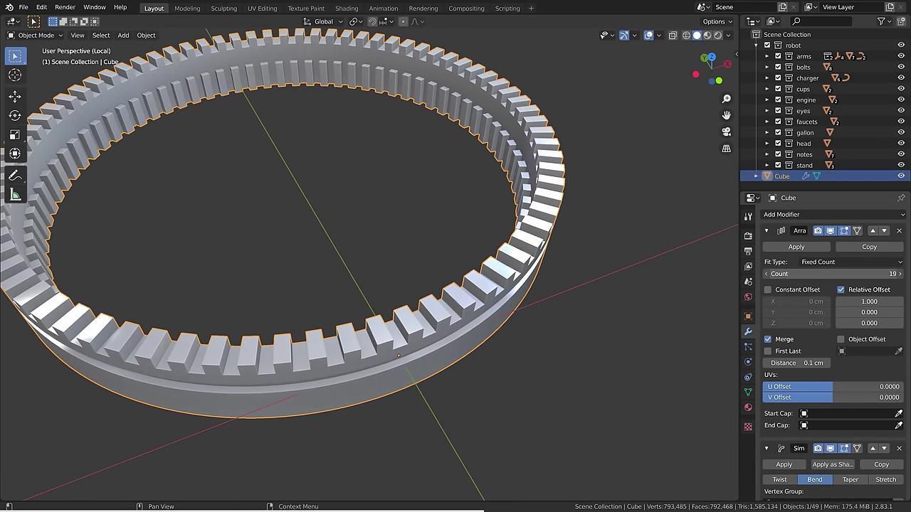
pyautogui.scroll(-3, 509, 208)
pyautogui.keyDown('shift'); pyautogui.moveTo(342, 289); pyautogui.dragTo(419, 293, button='middle'); pyautogui.keyUp('shift')
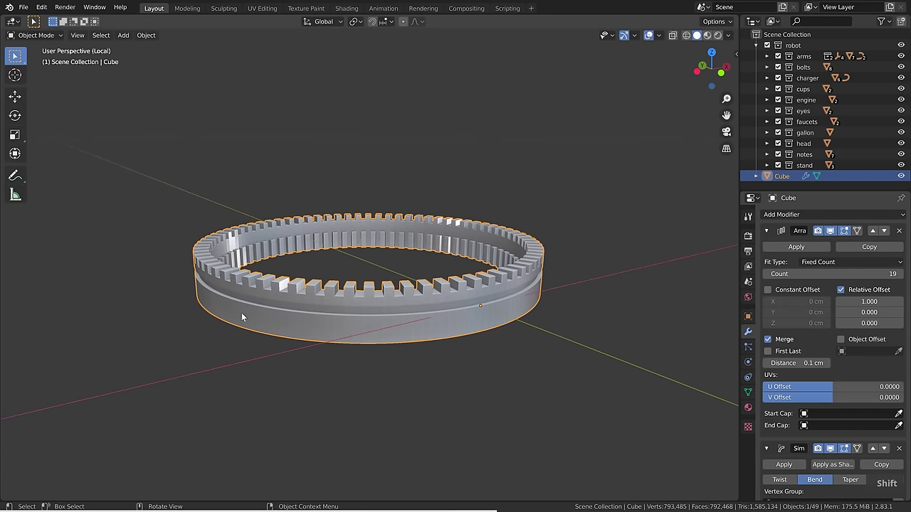
# Shade the ring smooth and enable Auto Smooth with a 30° angle for its normals.
pyautogui.rightClick(458, 302)
pyautogui.click(457, 302)
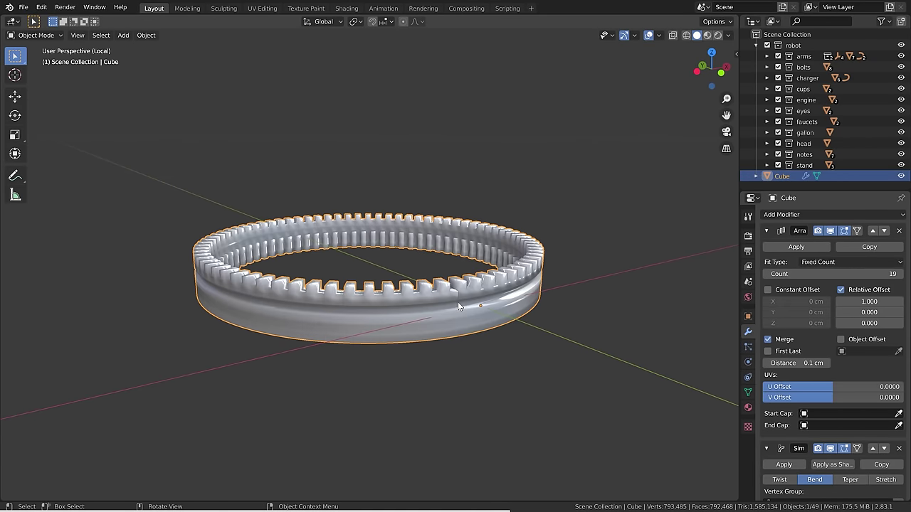
pyautogui.click(747, 392)
pyautogui.click(778, 413)
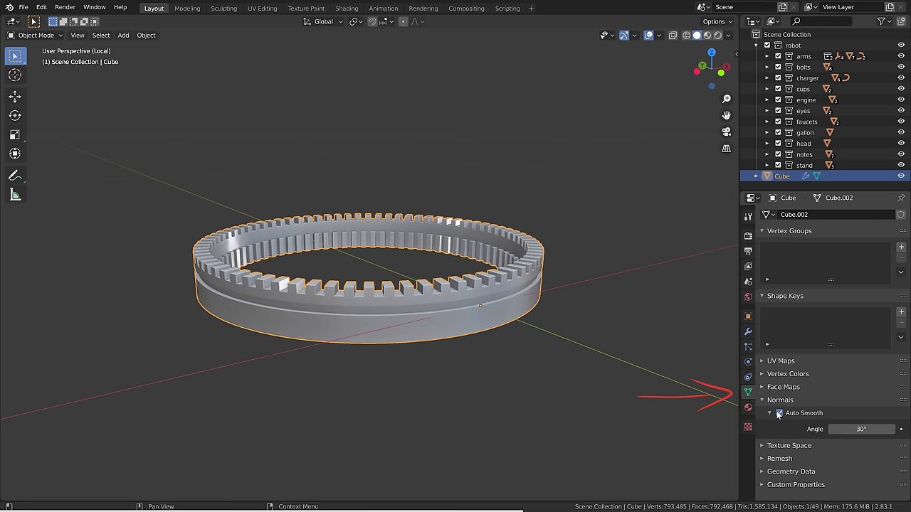
pyautogui.click(747, 331)
# Move the lowest row of the segment's front faces outward about 0.76 cm along negative global Y.
pyautogui.press('Tab')
pyautogui.scroll(5, 446, 338)
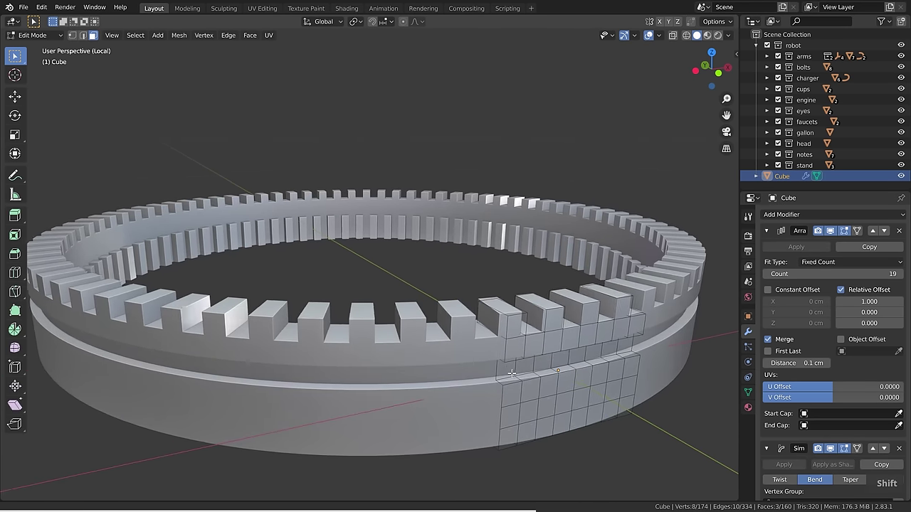
pyautogui.click(430, 344)
pyautogui.keyDown('ctrl'); pyautogui.click(551, 321); pyautogui.keyUp('ctrl')
pyautogui.moveTo(443, 357); pyautogui.dragTo(457, 373, button='middle')
pyautogui.press('g')
pyautogui.press('y')
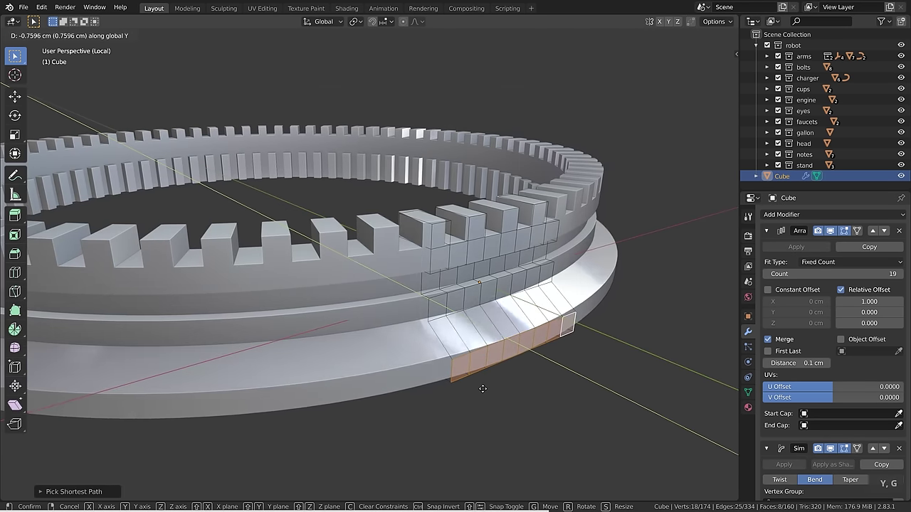
pyautogui.click(482, 387)
# Inset the front faces of the four battlement blocks and extrude them outward as small pegs.
pyautogui.scroll(-2, 533, 332)
pyautogui.press('i')
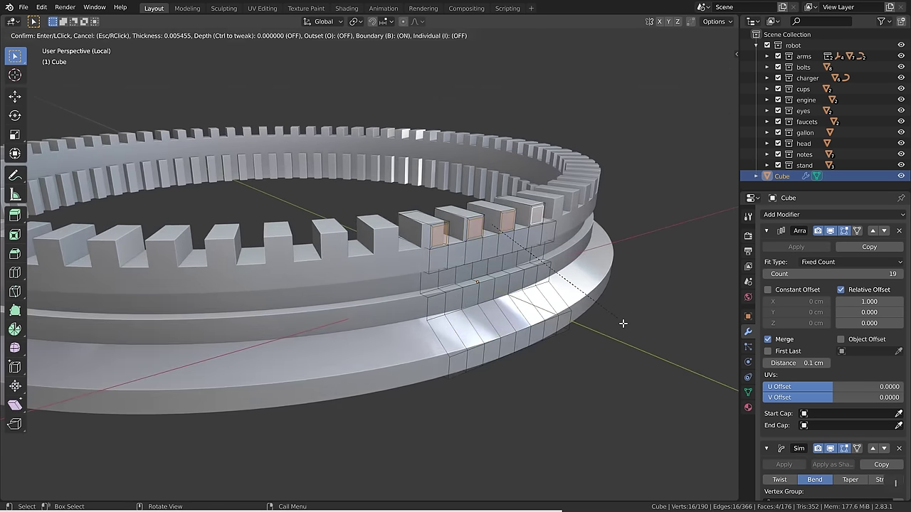
pyautogui.click(623, 323)
pyautogui.press('e')
pyautogui.click(626, 331)
pyautogui.press('Tab')
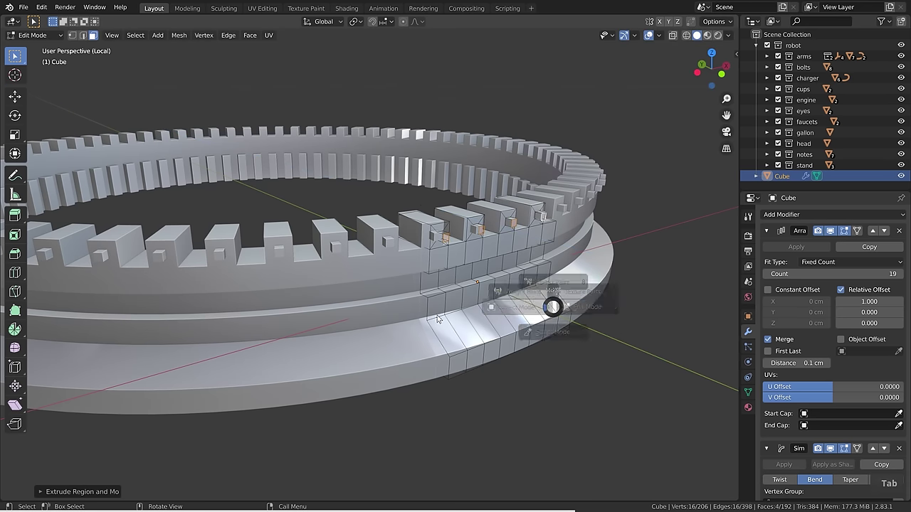
# Inspect the ring's closing seam in X-ray view and enable First Last merging on the Array modifier.
pyautogui.keyDown('shift'); pyautogui.moveTo(421, 322); pyautogui.dragTo(443, 305, button='middle'); pyautogui.keyUp('shift')
pyautogui.hotkey('alt', 'z')
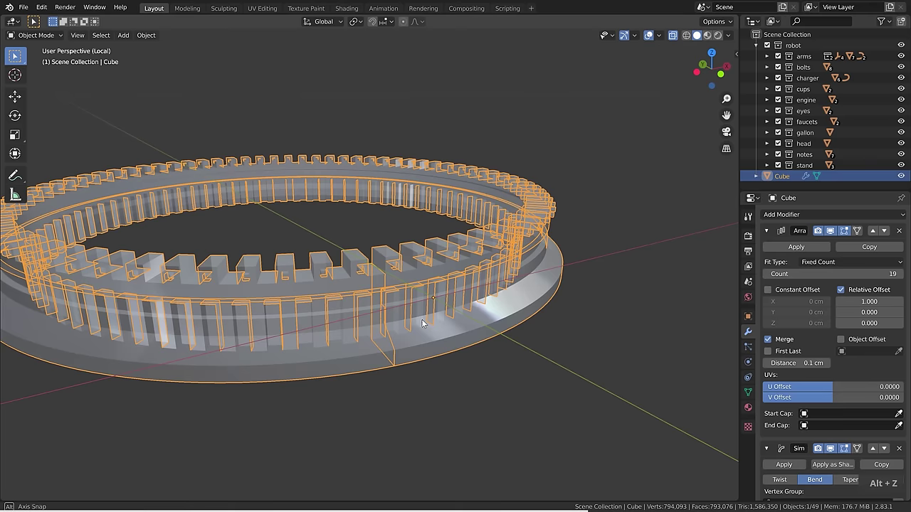
pyautogui.scroll(4, 387, 341)
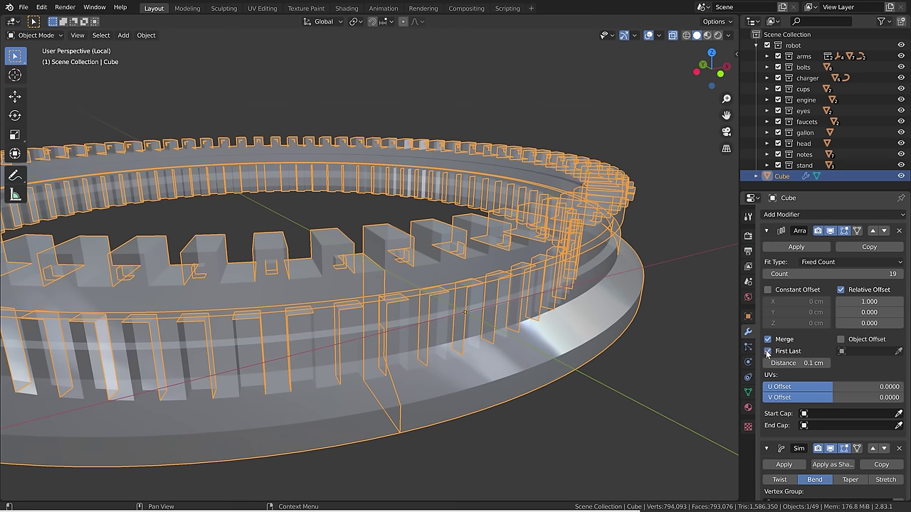
pyautogui.click(766, 230)
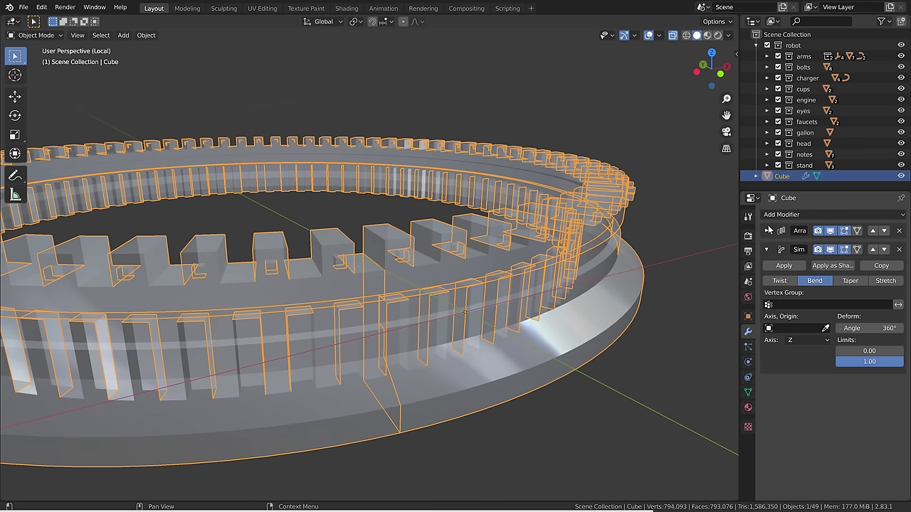
# Add a Weld modifier after the Simple Deform to join the ring's closing seam.
pyautogui.click(782, 214)
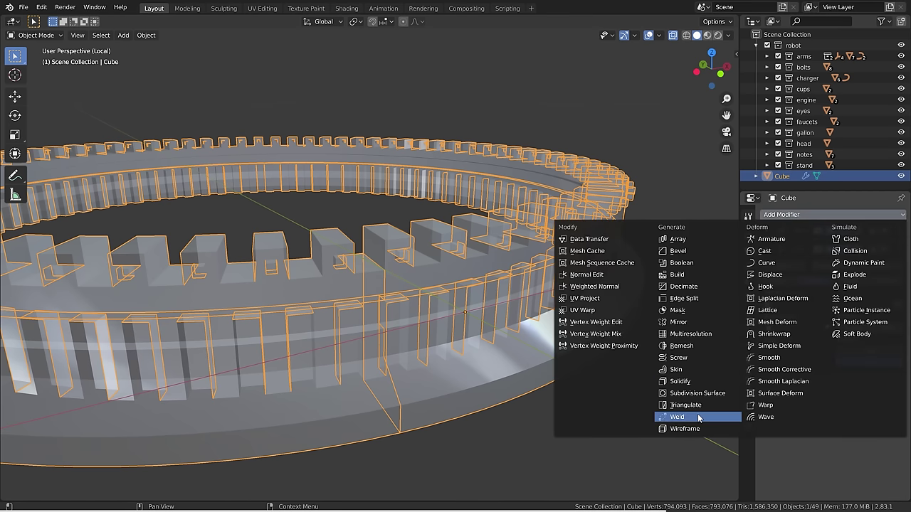
pyautogui.click(668, 418)
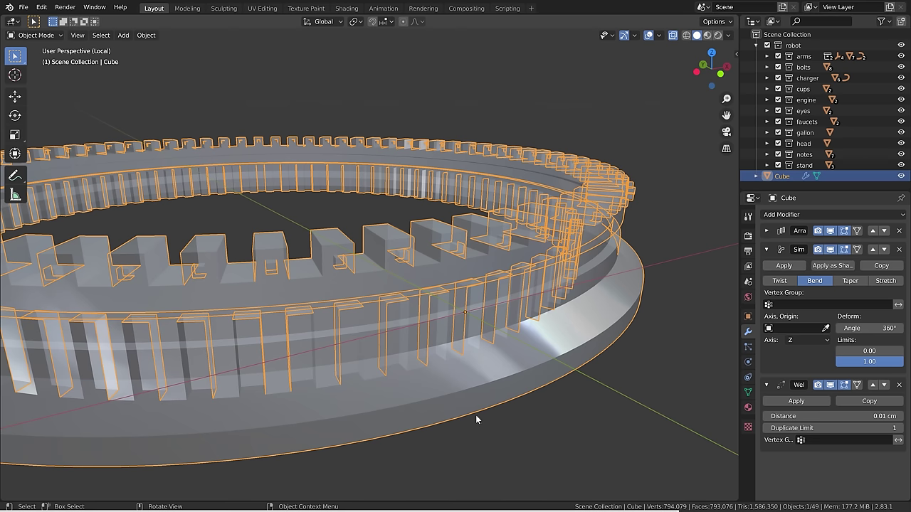
pyautogui.click(766, 249)
# Add a Bevel modifier to the ring with the Angle limit method, Harden Normals enabled and a 0.04 cm offset.
pyautogui.click(782, 215)
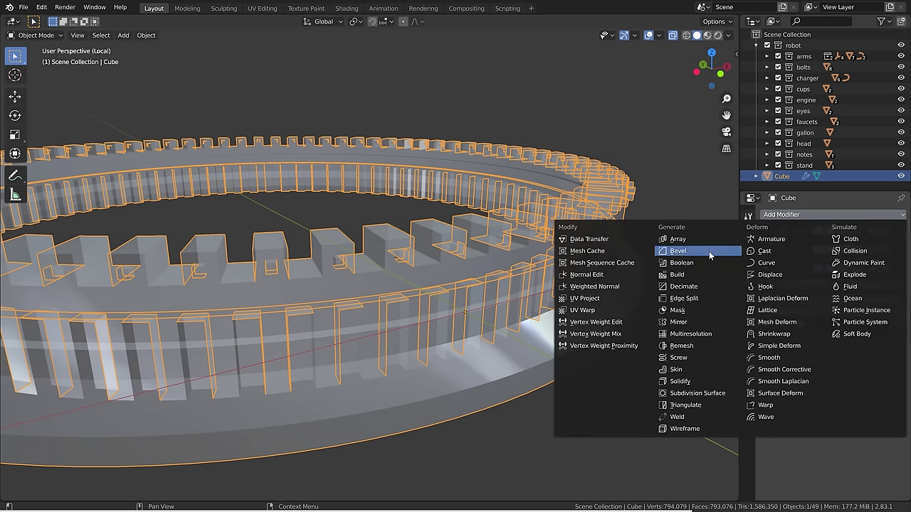
pyautogui.click(673, 250)
pyautogui.scroll(-4, 795, 303)
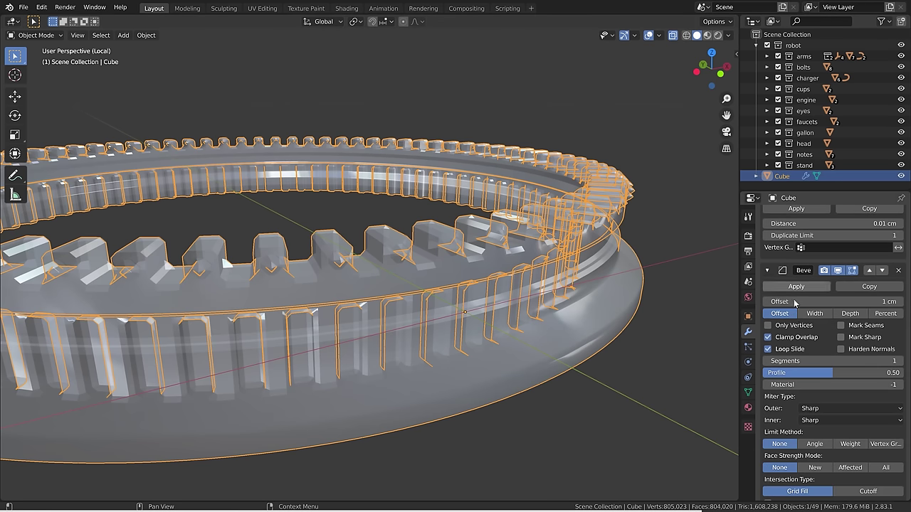
pyautogui.click(815, 444)
pyautogui.click(840, 349)
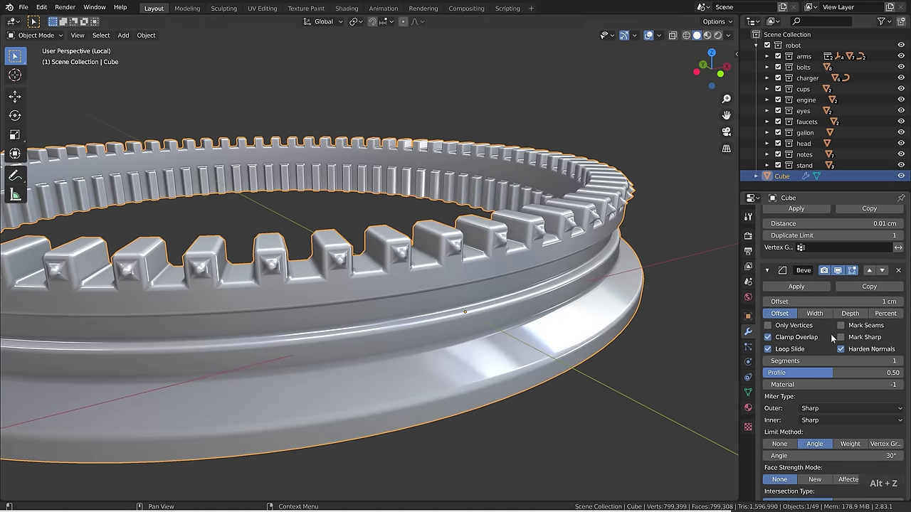
pyautogui.keyDown('shift'); pyautogui.moveTo(832, 301); pyautogui.dragTo(804, 301); pyautogui.keyUp('shift')
pyautogui.scroll(-5, 496, 304)
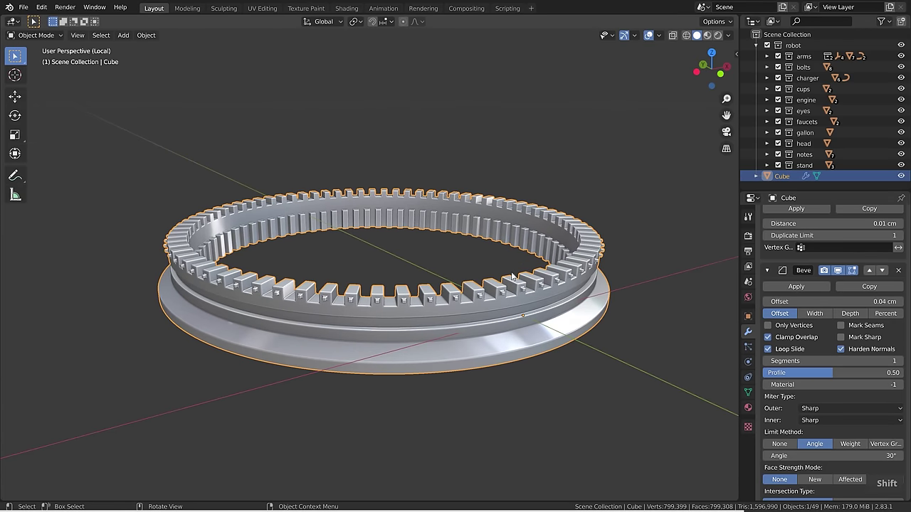
# Scale the ring's entire base segment along global X to about 0.68 to shrink the ring's diameter.
pyautogui.moveTo(511, 274); pyautogui.dragTo(512, 339, button='middle')
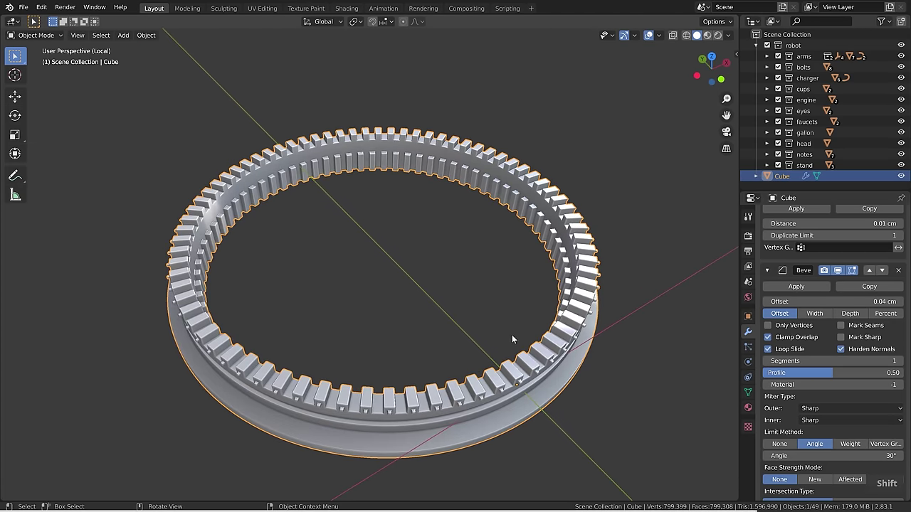
pyautogui.moveTo(460, 354); pyautogui.dragTo(295, 388, button='middle')
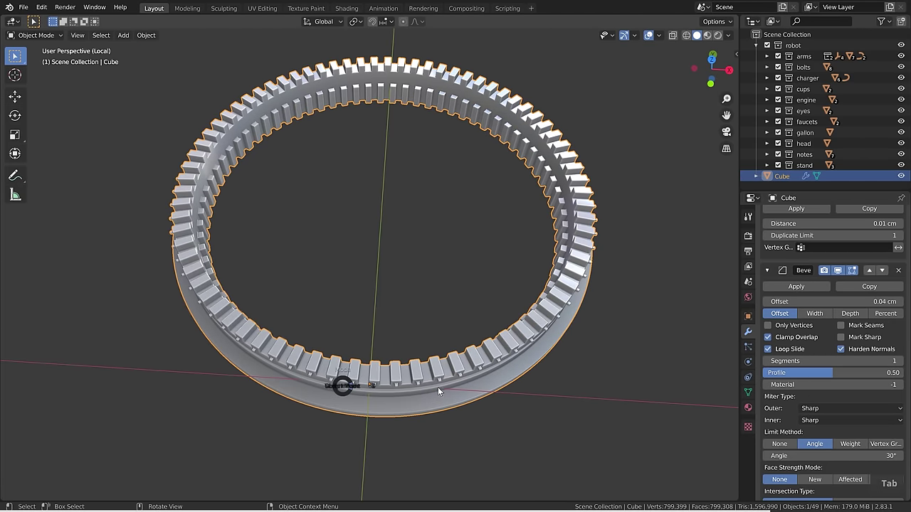
pyautogui.press('Tab')
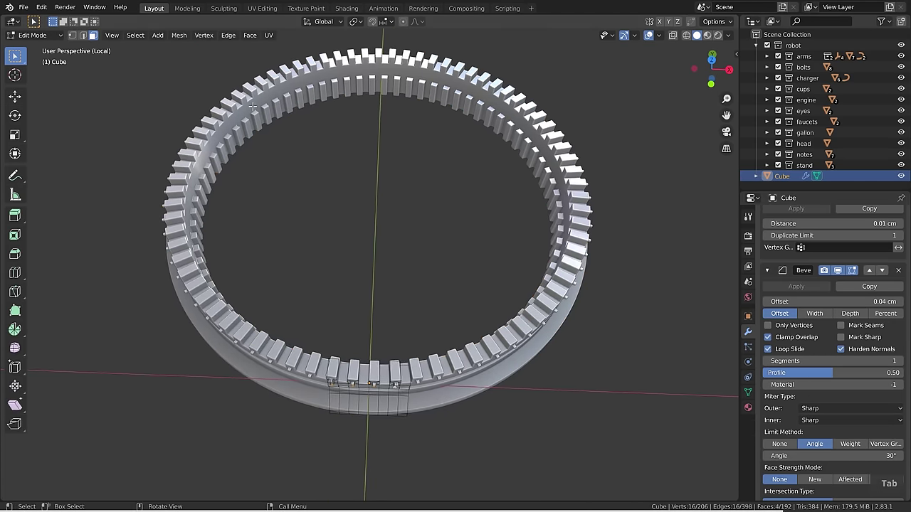
pyautogui.press('a')
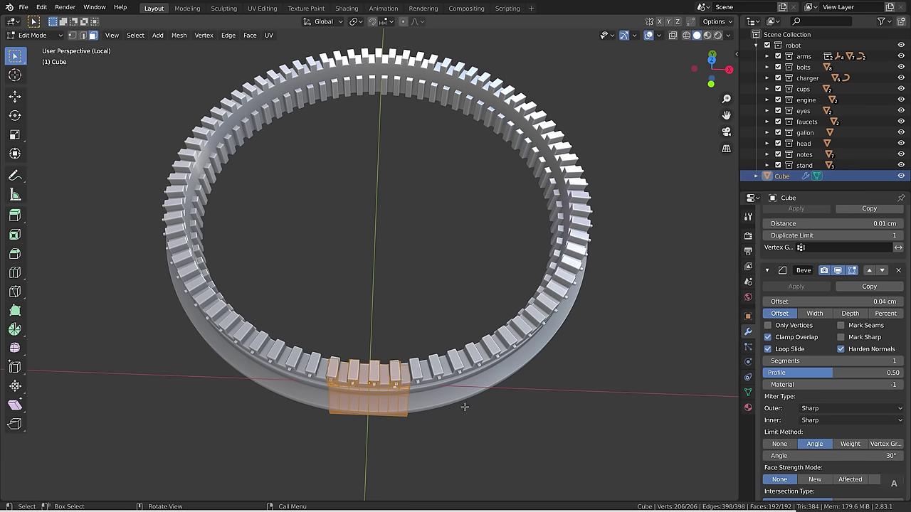
pyautogui.press('s')
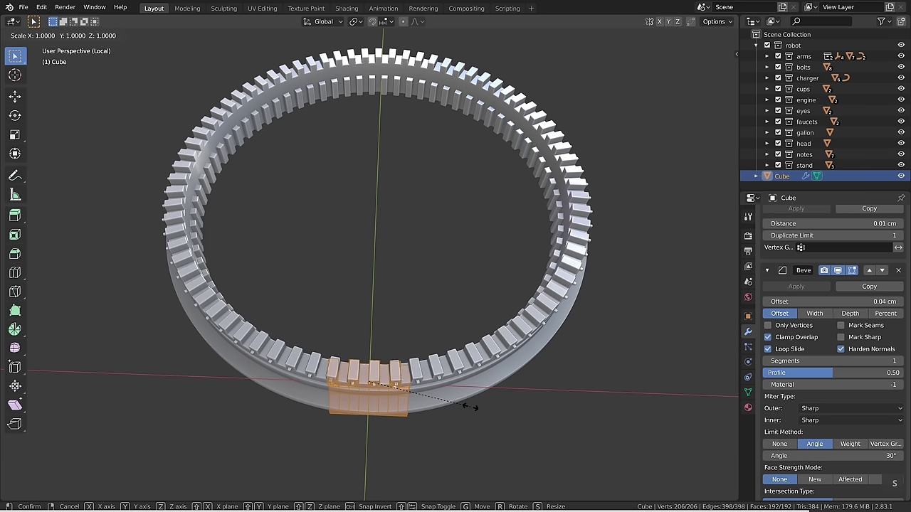
pyautogui.press('x')
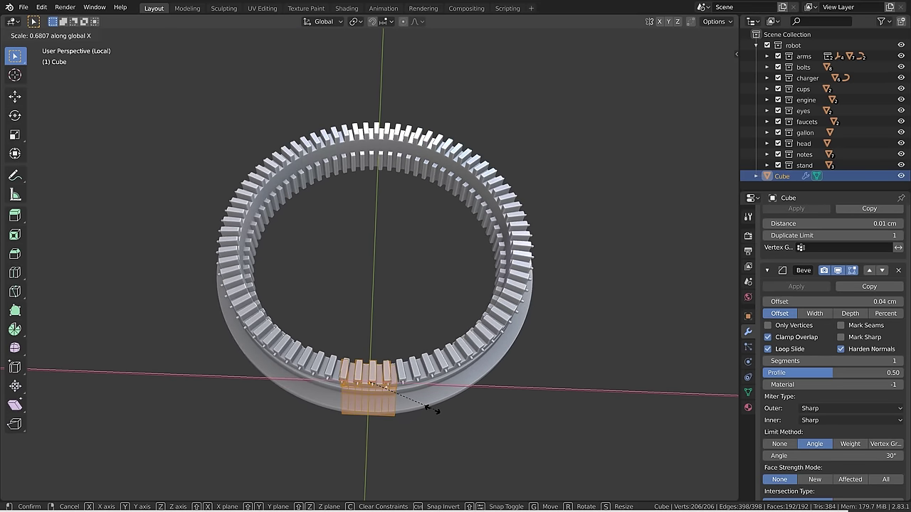
pyautogui.press('shift')
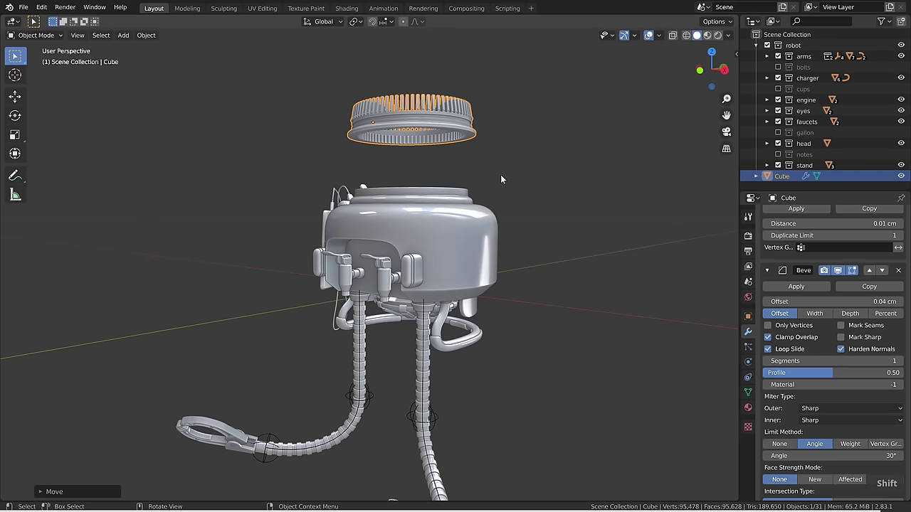
# Lower the ring along global Z onto the neck of the robot's head.
pyautogui.press('g')
pyautogui.press('z')
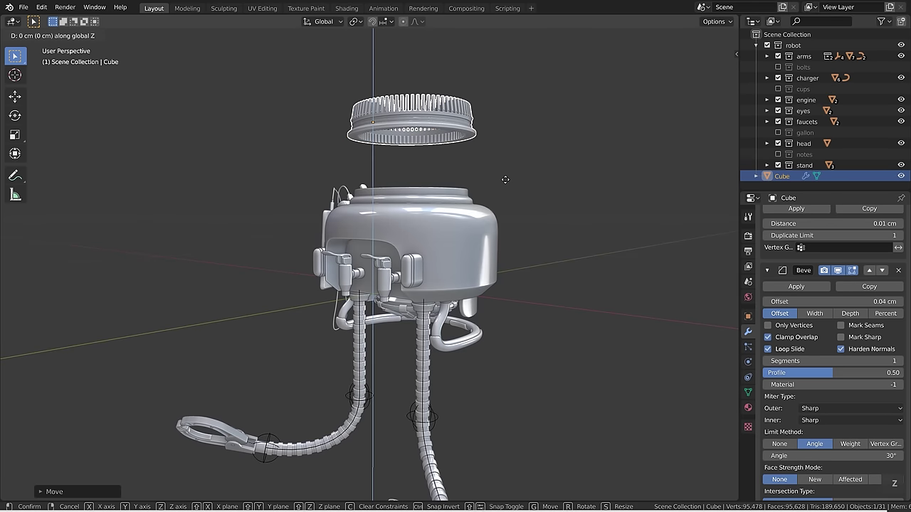
pyautogui.click(507, 239)
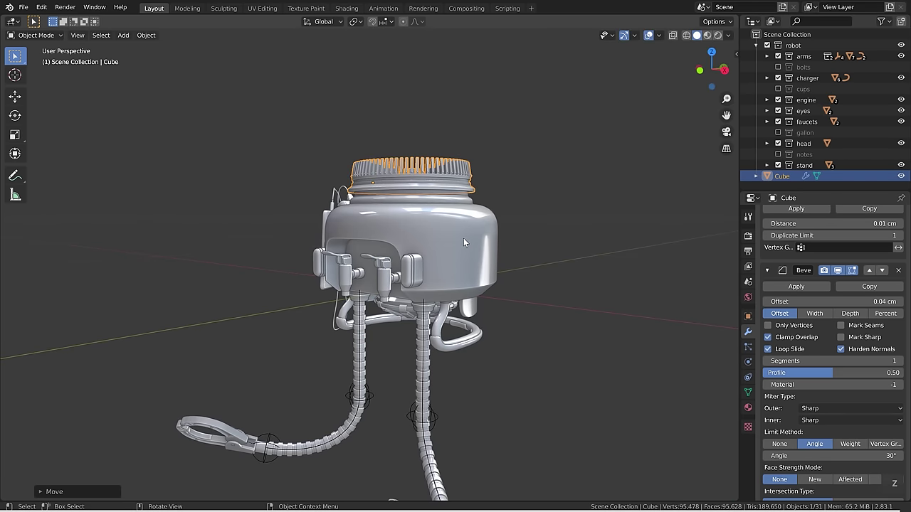
pyautogui.click(463, 238)
pyautogui.moveTo(463, 238); pyautogui.dragTo(555, 225, button='middle')
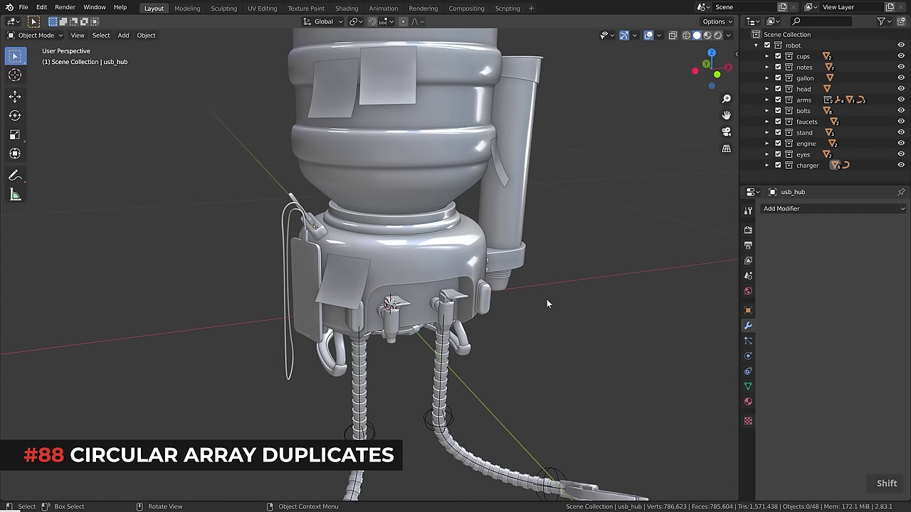
# Select the USB hub, set the transform orientation to Local and display its Move gizmo.
pyautogui.scroll(3, 526, 215)
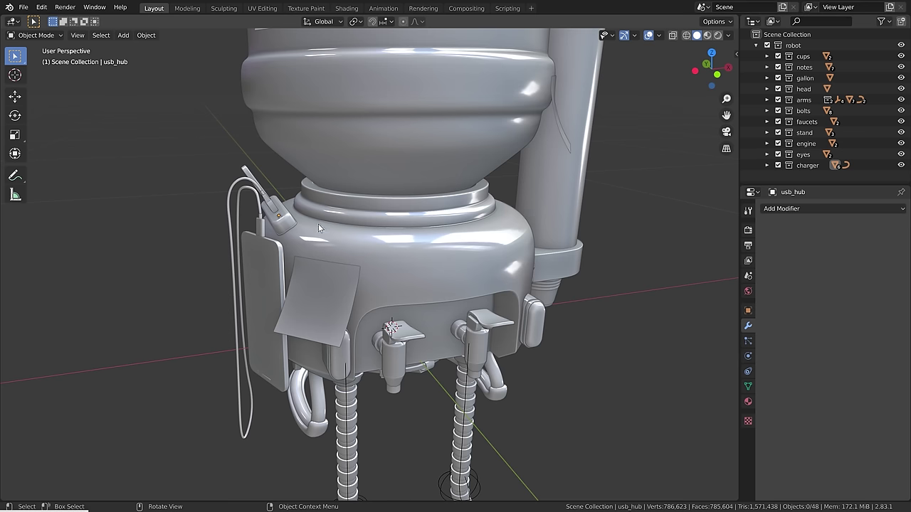
pyautogui.click(283, 225)
pyautogui.moveTo(282, 225); pyautogui.dragTo(480, 235, button='middle')
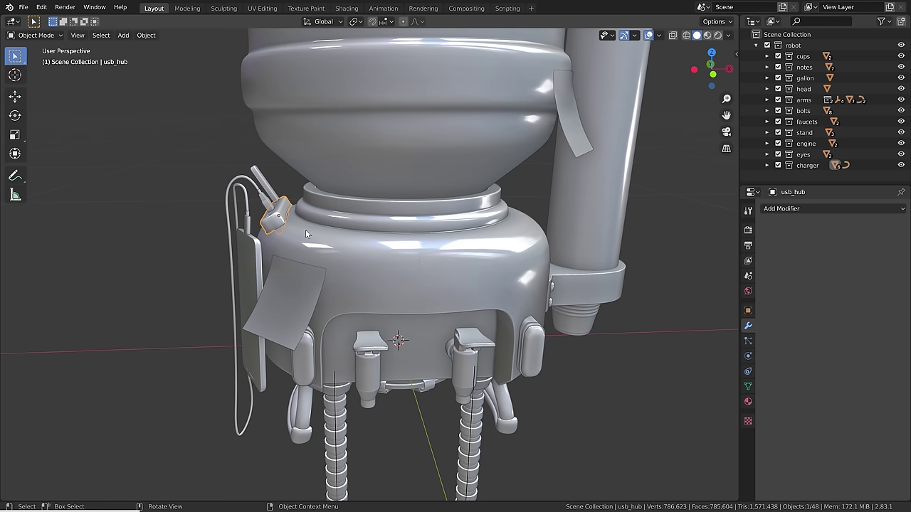
pyautogui.click(324, 22)
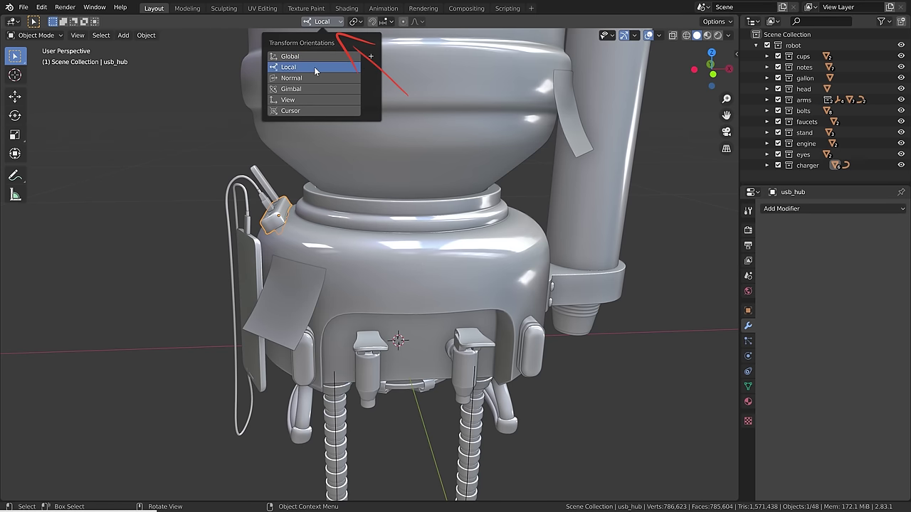
pyautogui.click(315, 67)
pyautogui.click(15, 96)
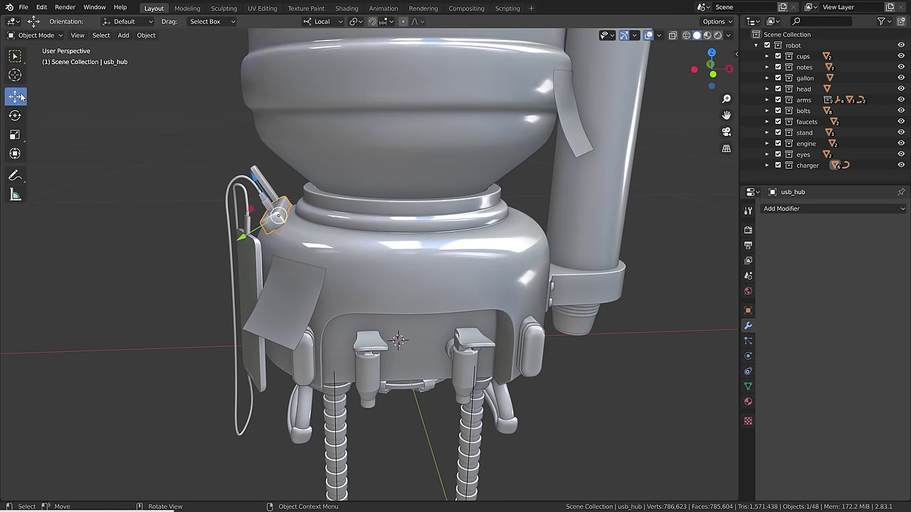
# Apply the USB hub's rotation so its local axes align with the global axes.
pyautogui.moveTo(246, 228); pyautogui.dragTo(276, 234, button='middle')
pyautogui.hotkey('ctrl', 'a')
pyautogui.click(300, 214)
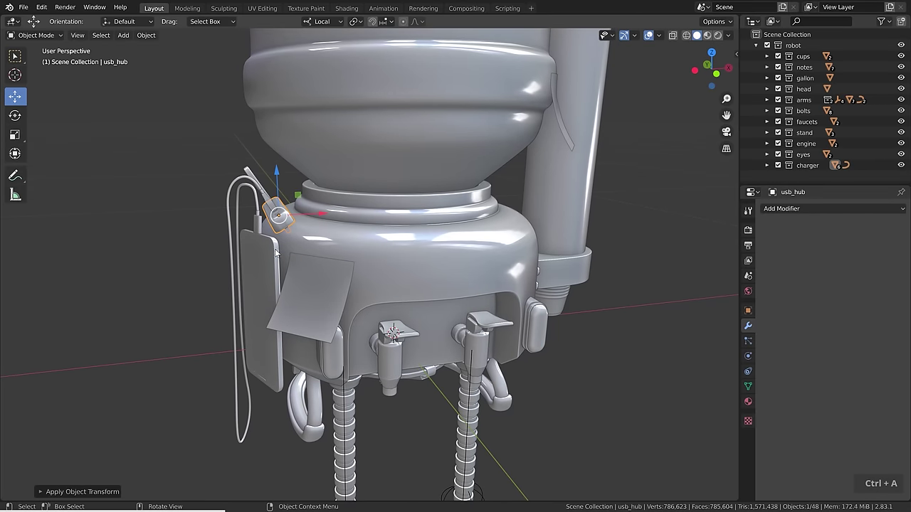
# Add a Plain Axes Empty and use it as the object offset of the USB hub's Array modifier, with a count of 4.
pyautogui.moveTo(343, 274); pyautogui.dragTo(423, 286, button='middle')
pyautogui.hotkey('shift', 'a')
pyautogui.moveTo(402, 298)
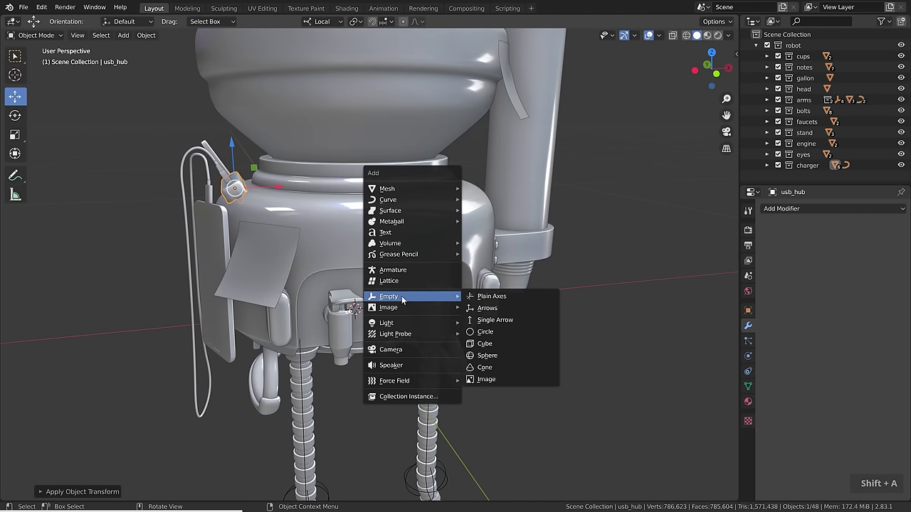
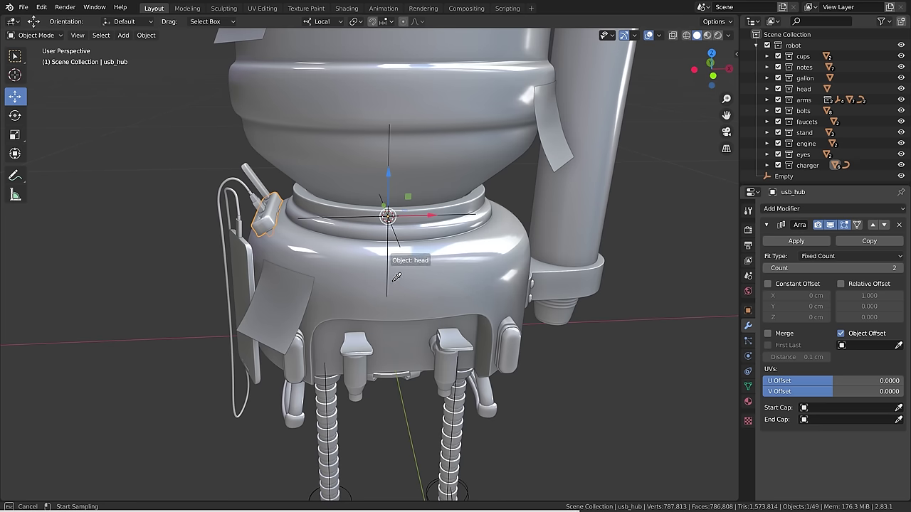
pyautogui.click(387, 265)
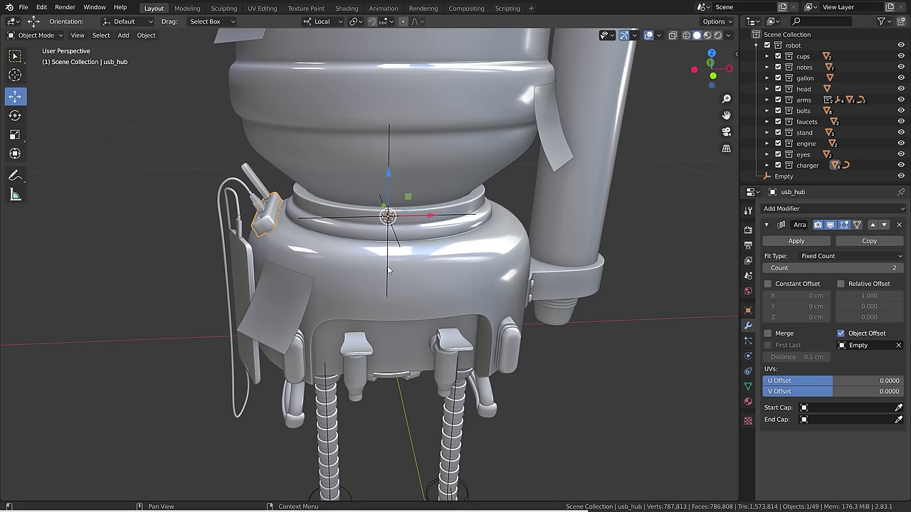
pyautogui.click(900, 268)
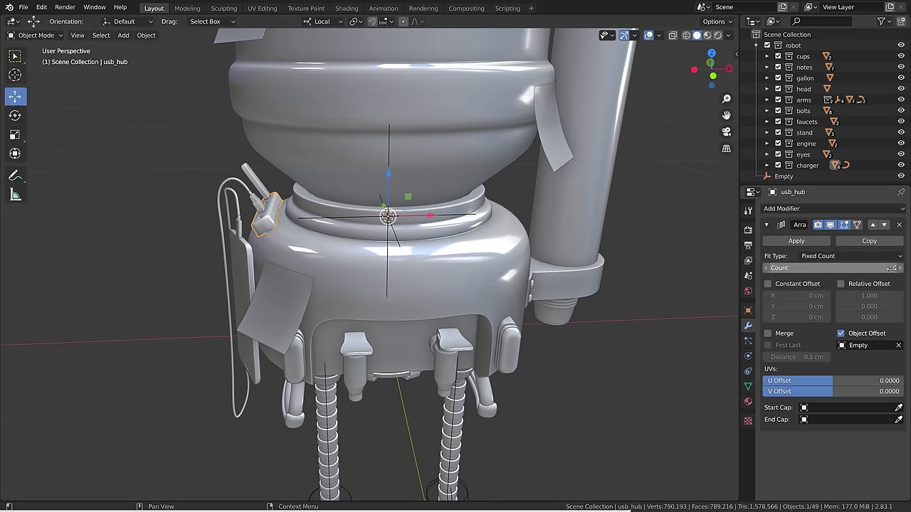
# Rotate the Empty 90° around its local Z axis to distribute the hub copies around the head.
pyautogui.click(784, 176)
pyautogui.press('r')
pyautogui.press('z')
pyautogui.press('z')
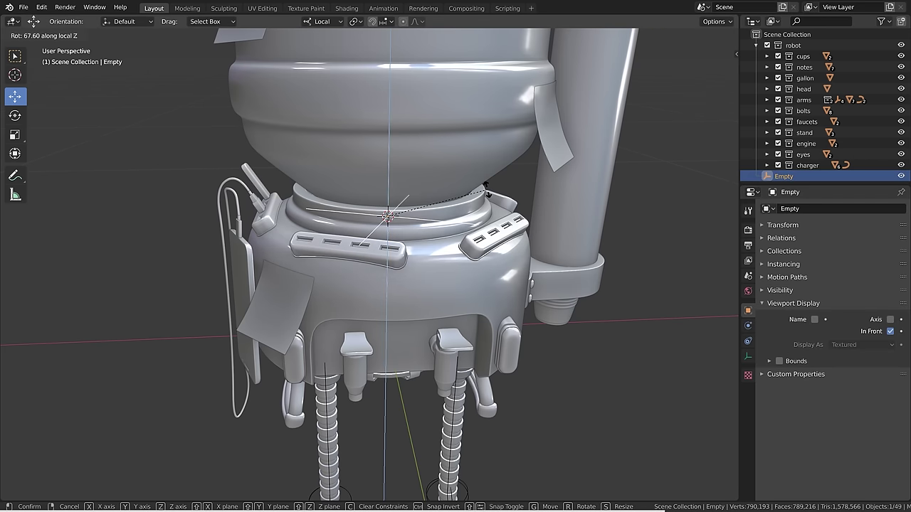
pyautogui.write('90')
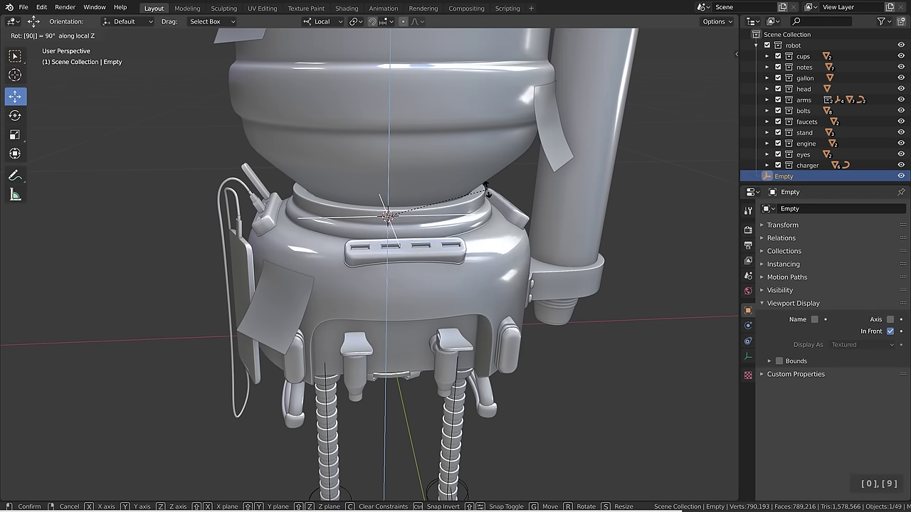
pyautogui.press('Return')
# Select the USB hub and increase its Array modifier's count to 6.
pyautogui.moveTo(487, 189); pyautogui.dragTo(476, 164, button='middle')
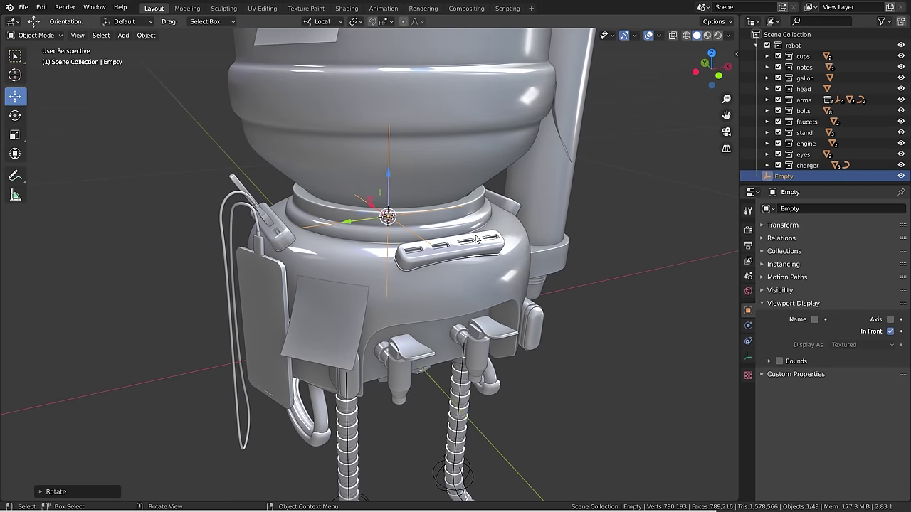
pyautogui.click(267, 241)
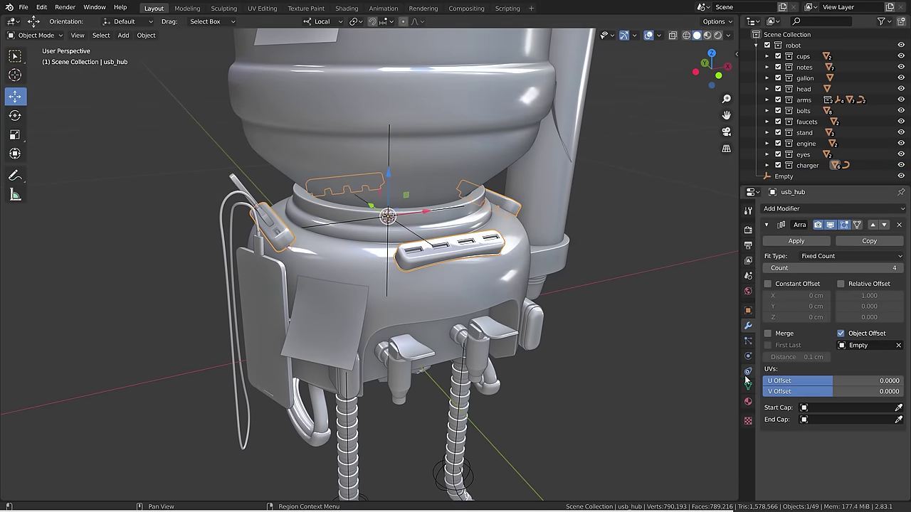
pyautogui.click(902, 268)
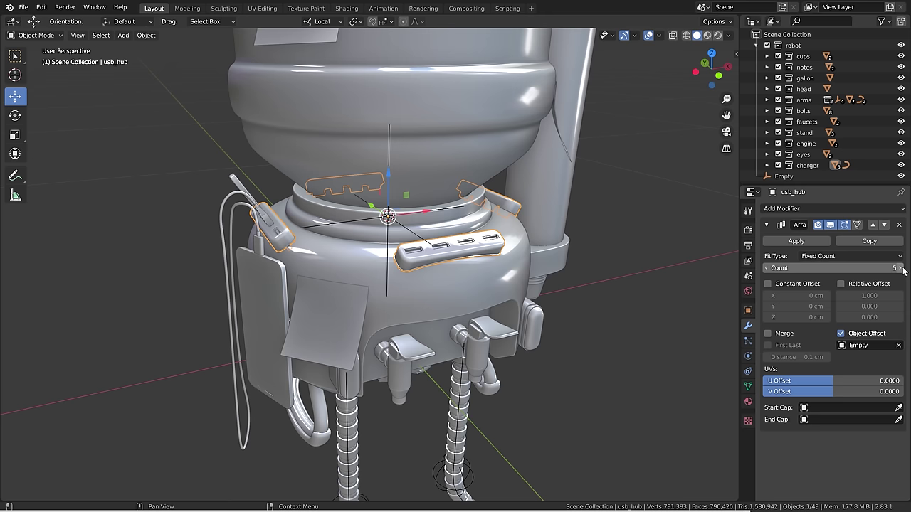
pyautogui.click(903, 268)
# Rotate the Empty back about 30° around its local Z axis to space the six hubs evenly.
pyautogui.click(410, 229)
pyautogui.press('r')
pyautogui.press('z')
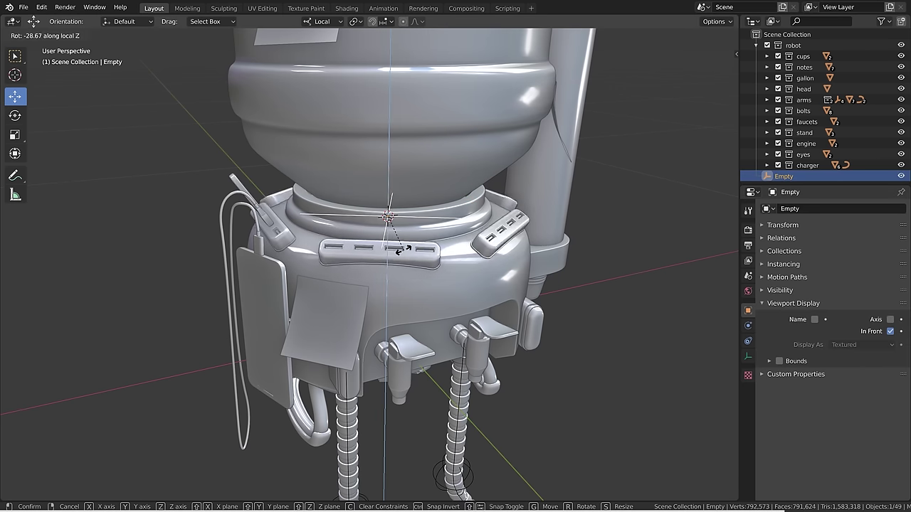
pyautogui.keyDown('ctrl'); pyautogui.click(405, 248); pyautogui.keyUp('ctrl')
# Isolate the arrayed hub and the Empty in local view, and raise the Empty to spread the copies into a spiral.
pyautogui.keyDown('shift'); pyautogui.click(384, 247); pyautogui.keyUp('shift')
pyautogui.press('/')
pyautogui.click(368, 199)
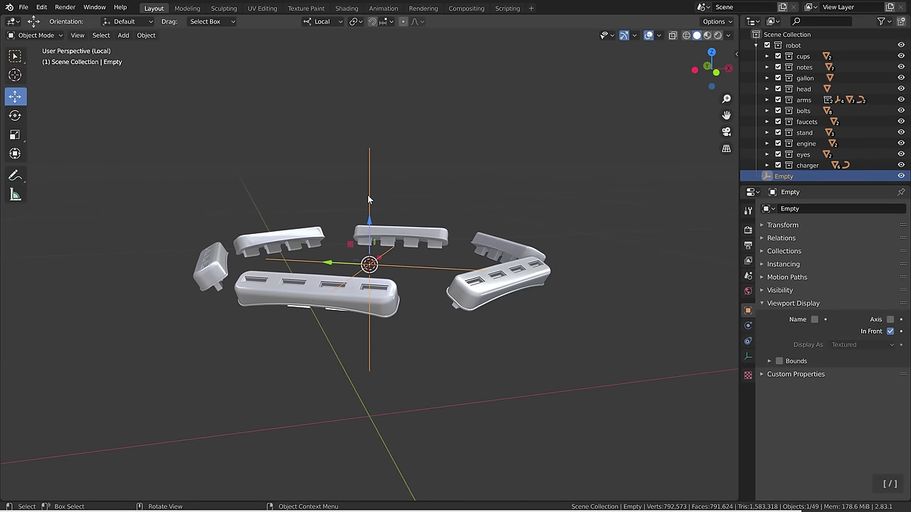
pyautogui.scroll(-2, 369, 202)
pyautogui.moveTo(373, 234); pyautogui.dragTo(370, 202)
# Scale down the Empty and move it along its local Z axis to make the hub copies shrink progressively along the stack.
pyautogui.moveTo(558, 323); pyautogui.dragTo(588, 326, button='middle')
pyautogui.press('s')
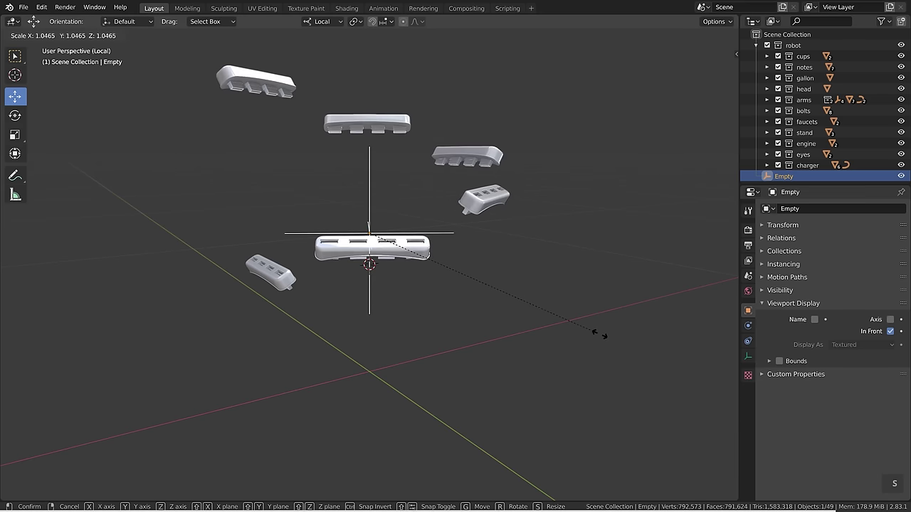
pyautogui.click(513, 313)
pyautogui.press('g')
pyautogui.press('z')
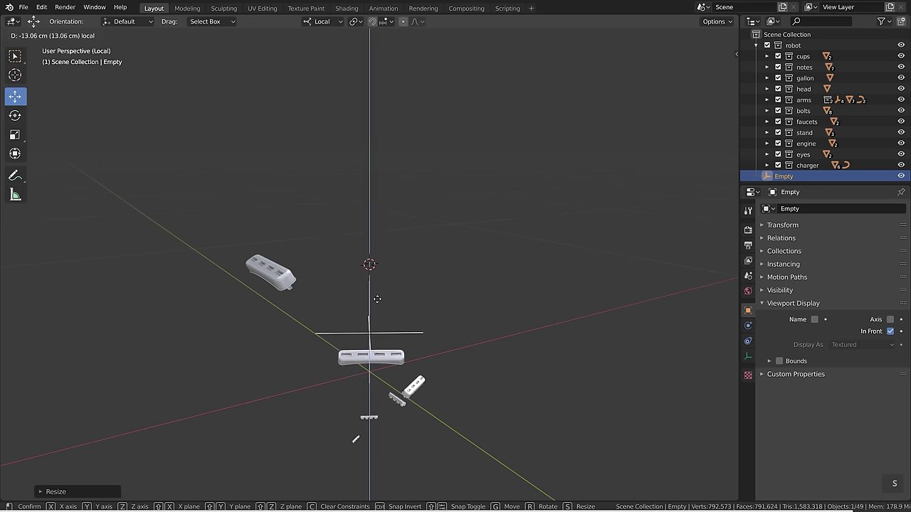
pyautogui.click(388, 342)
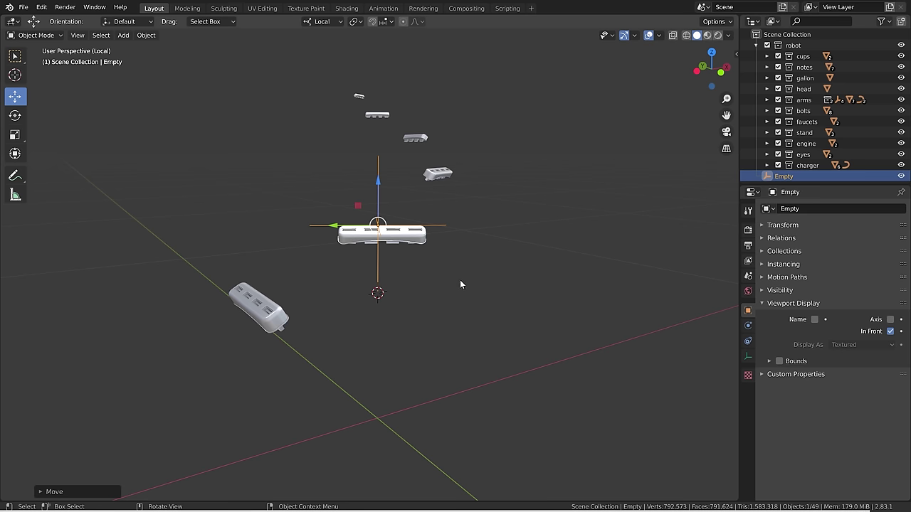
# Move the Empty freely to reshape the hub array, and rotate it to vary the spiral.
pyautogui.press('g')
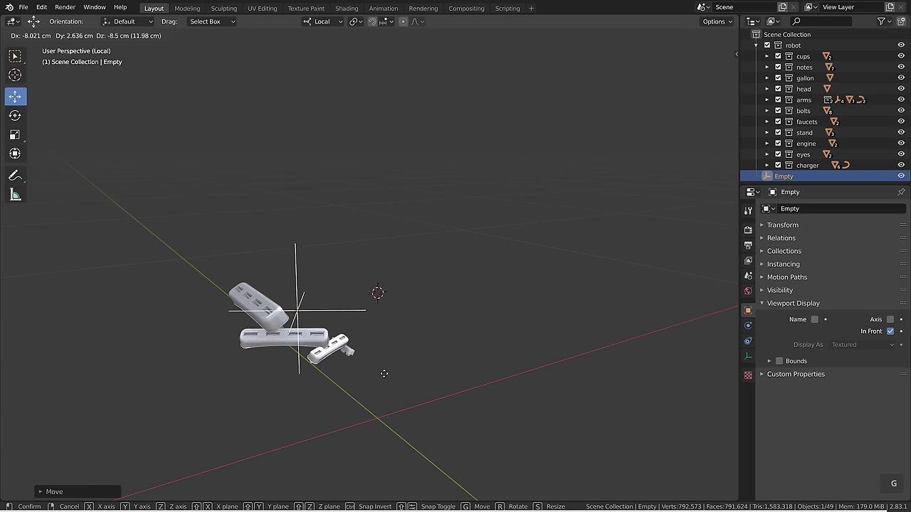
pyautogui.click(409, 356)
pyautogui.moveTo(409, 356); pyautogui.dragTo(392, 360, button='middle')
pyautogui.press('r')
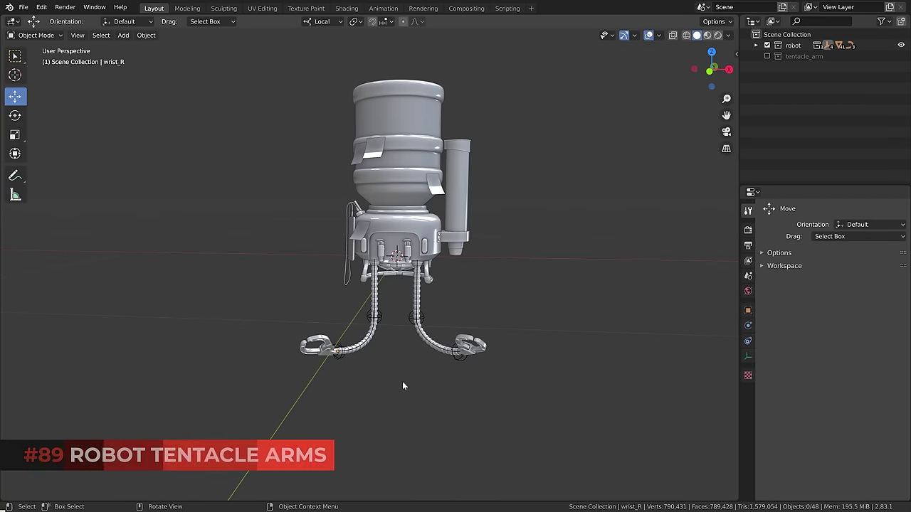
# Move the robot's right hand outward and upward to stretch its tentacle arm to the side.
pyautogui.scroll(3, 367, 382)
pyautogui.click(306, 395)
pyautogui.moveTo(306, 396); pyautogui.dragTo(341, 402, button='middle')
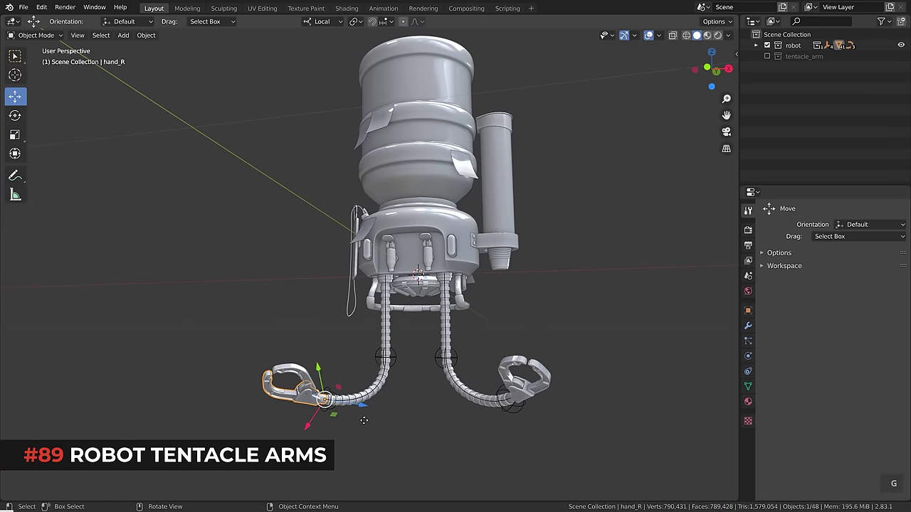
pyautogui.press('g')
pyautogui.click(313, 366)
# Rotate and move the right elbow control outward and down to reshape the bend of the tentacle arm.
pyautogui.click(385, 357)
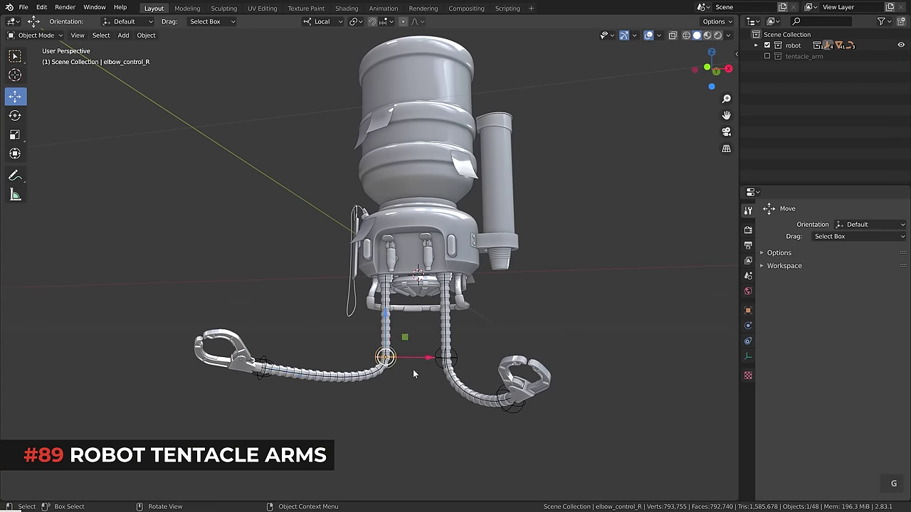
pyautogui.press('r')
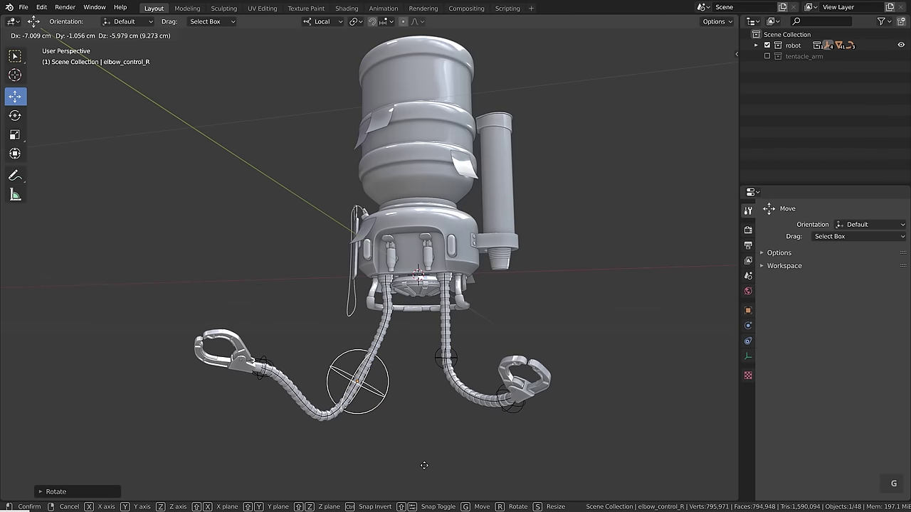
pyautogui.click(470, 446)
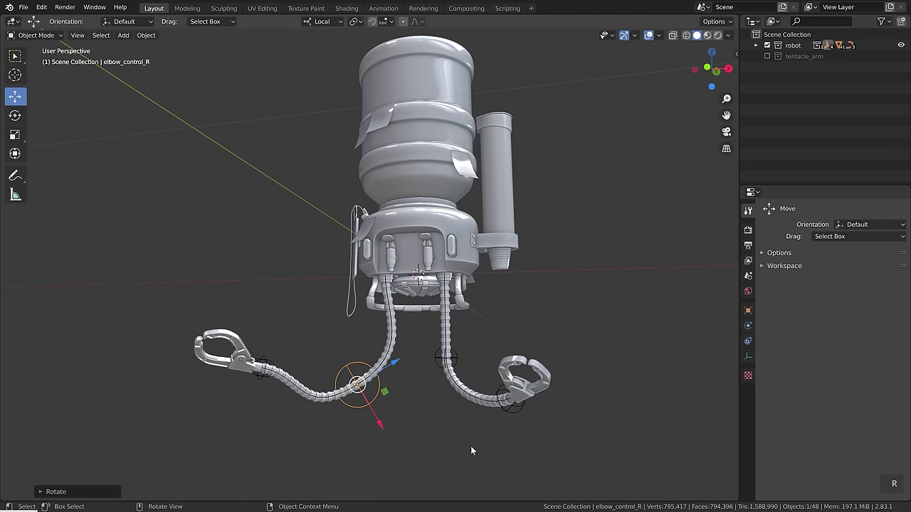
pyautogui.press('g')
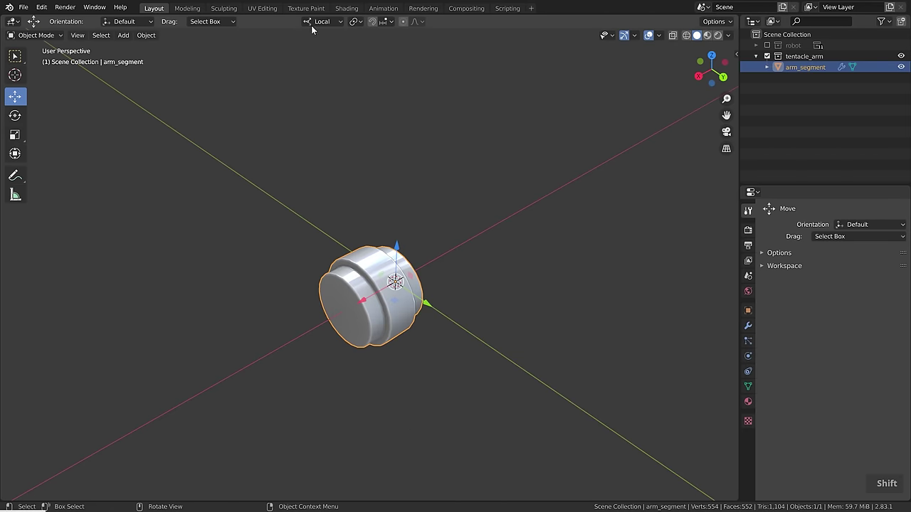
# Inspect the arm segment's mesh and compare it with its Subdivision and Bevel modifiers each hidden and shown in the viewport.
pyautogui.click(320, 22)
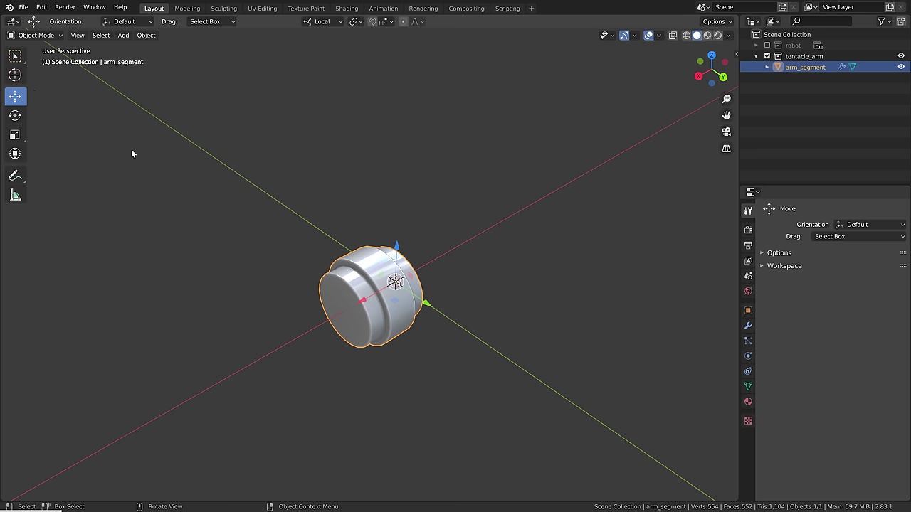
pyautogui.moveTo(406, 340); pyautogui.dragTo(350, 320, button='middle')
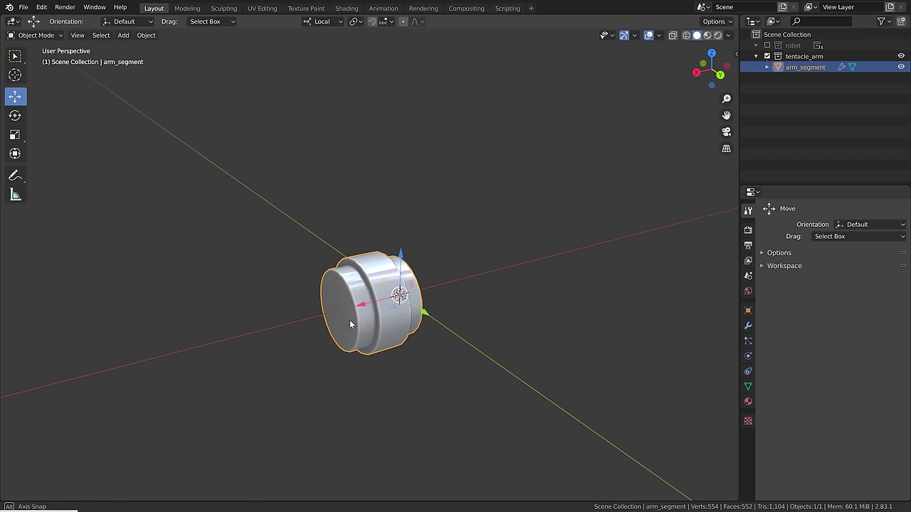
pyautogui.press('Tab')
pyautogui.press('Tab')
pyautogui.press('Tab')
pyautogui.press('Tab')
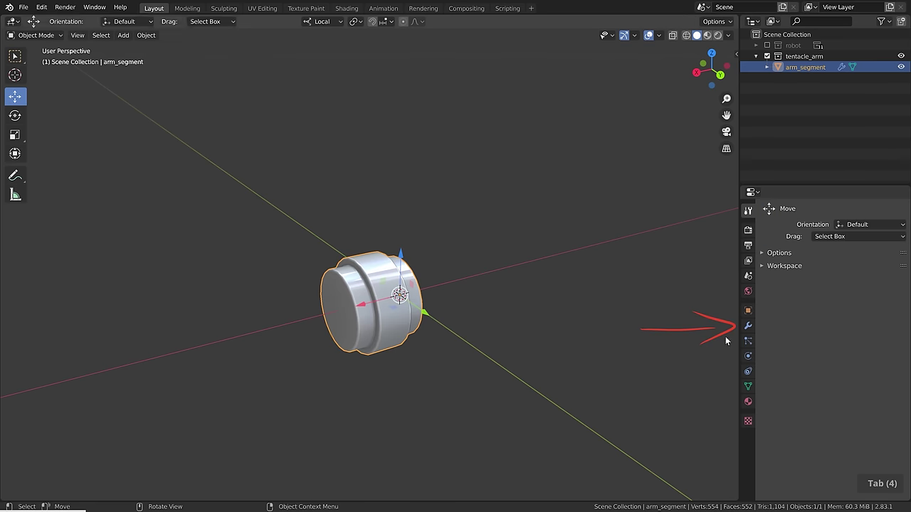
pyautogui.click(748, 325)
pyautogui.click(829, 225)
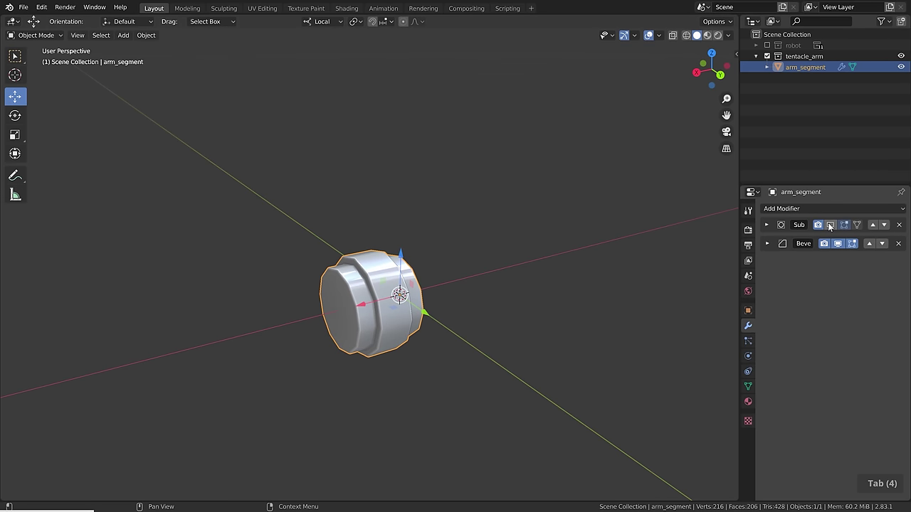
pyautogui.click(830, 225)
pyautogui.click(837, 243)
pyautogui.click(836, 243)
# Add a Bezier curve at the world origin where the arm segment sits.
pyautogui.scroll(-8, 406, 312)
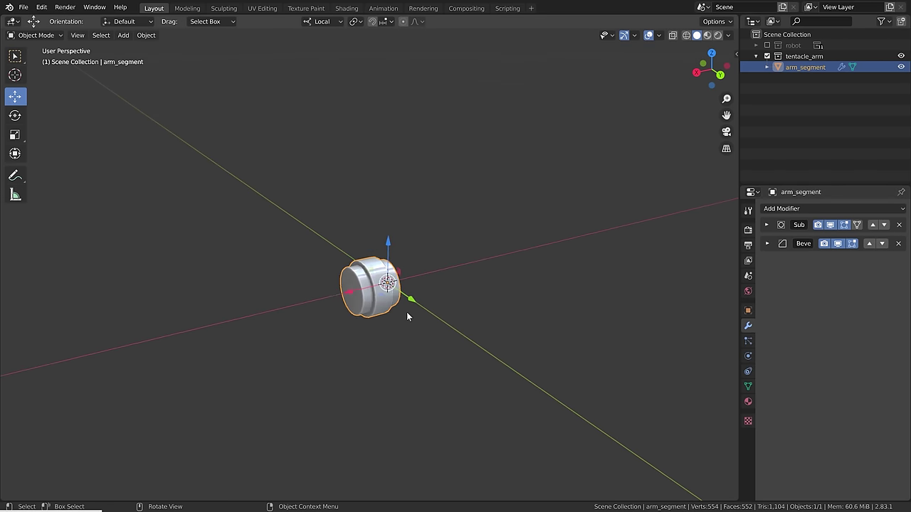
pyautogui.keyDown('shift'); pyautogui.moveTo(405, 249); pyautogui.dragTo(431, 300, button='middle'); pyautogui.keyUp('shift')
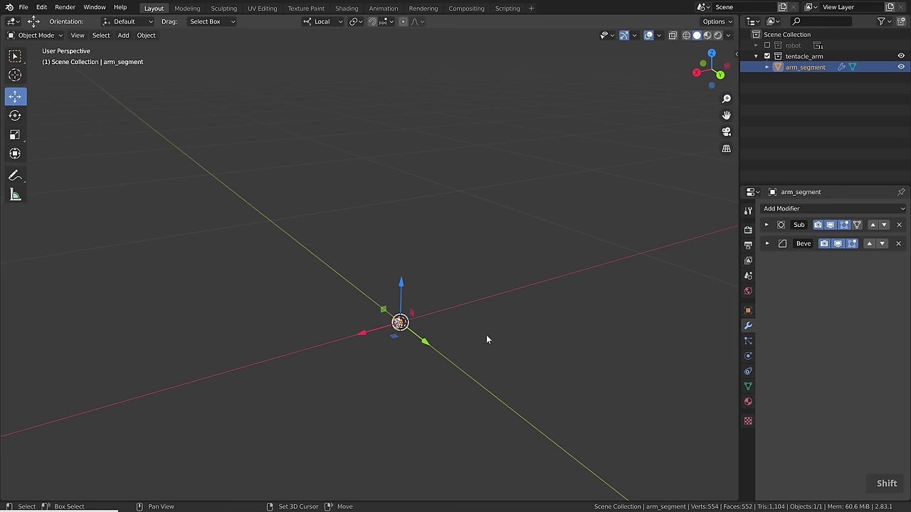
pyautogui.hotkey('shift', 'a')
pyautogui.moveTo(498, 306)
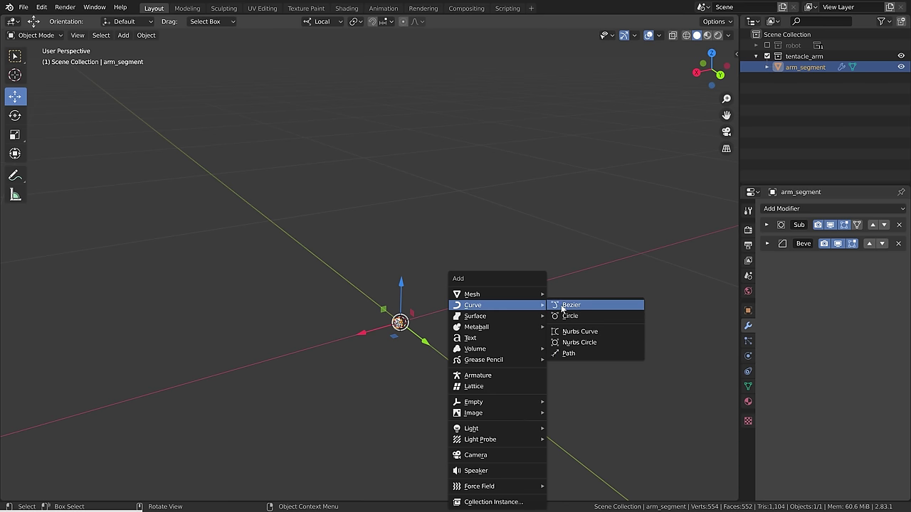
pyautogui.click(599, 306)
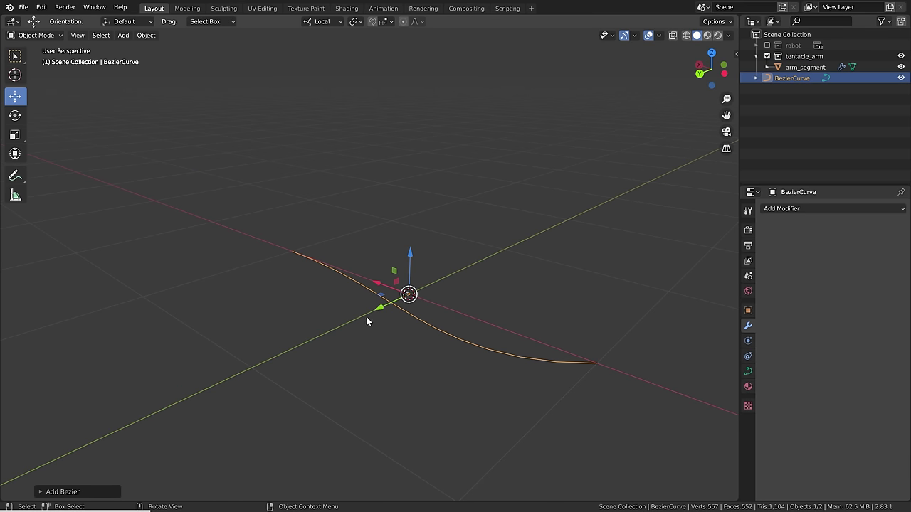
# Straighten the Bezier curve in Edit Mode by scaling all its control points to 0 along local Y.
pyautogui.press('Tab')
pyautogui.moveTo(372, 315); pyautogui.dragTo(534, 344, button='middle')
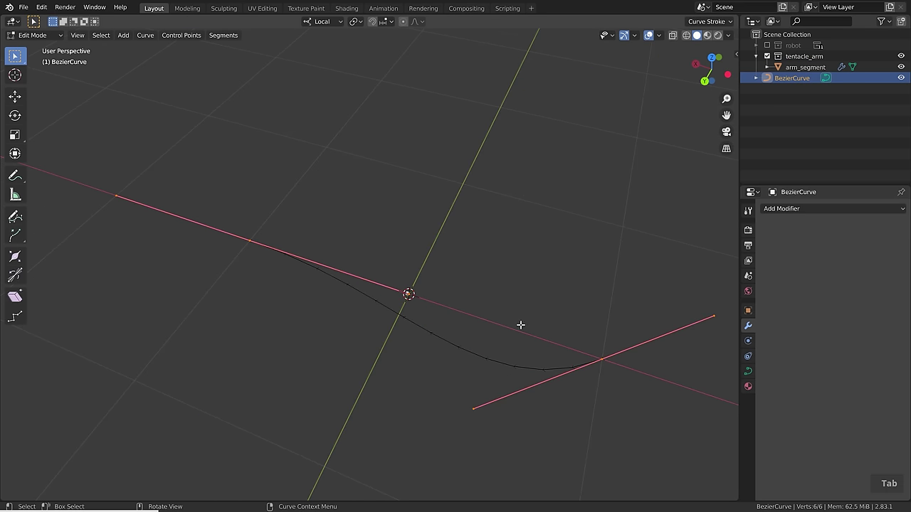
pyautogui.press('a')
pyautogui.press('s')
pyautogui.press('y')
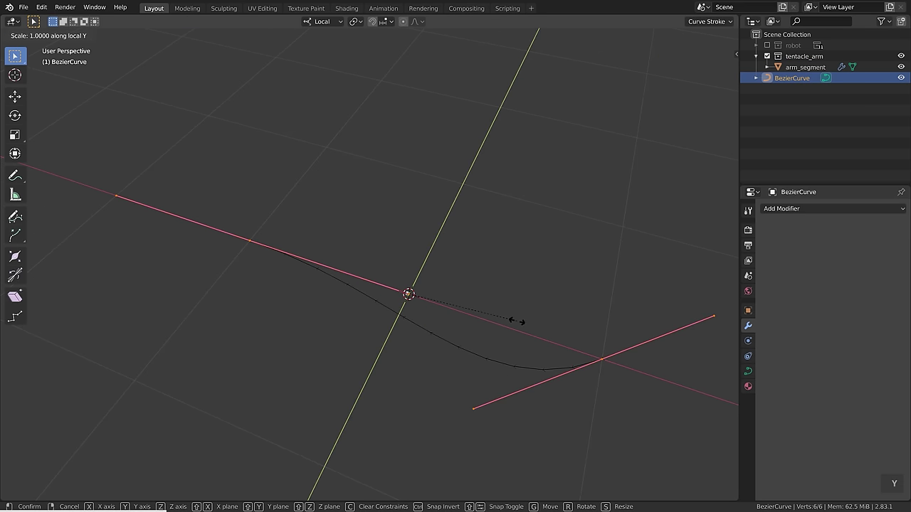
pyautogui.press('0')
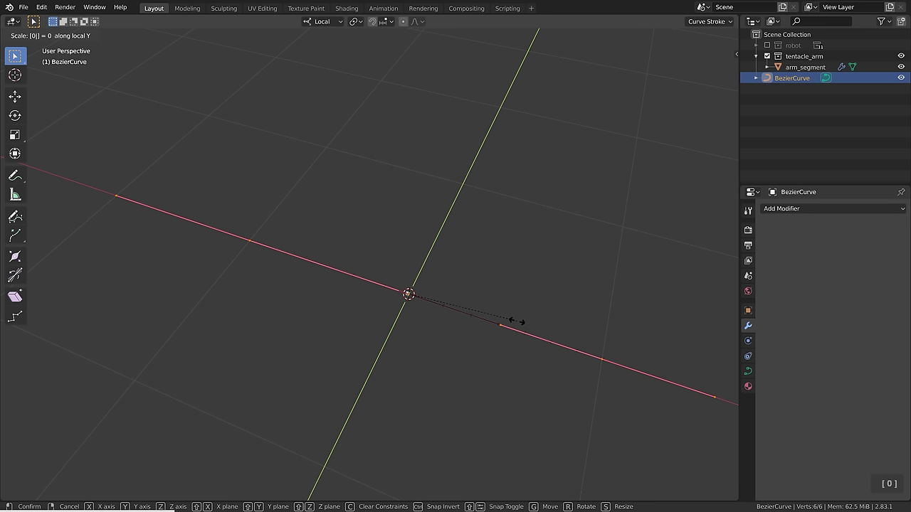
pyautogui.press('Return')
# Scale the straightened curve's control points down uniformly to about a quarter of their size.
pyautogui.press('s')
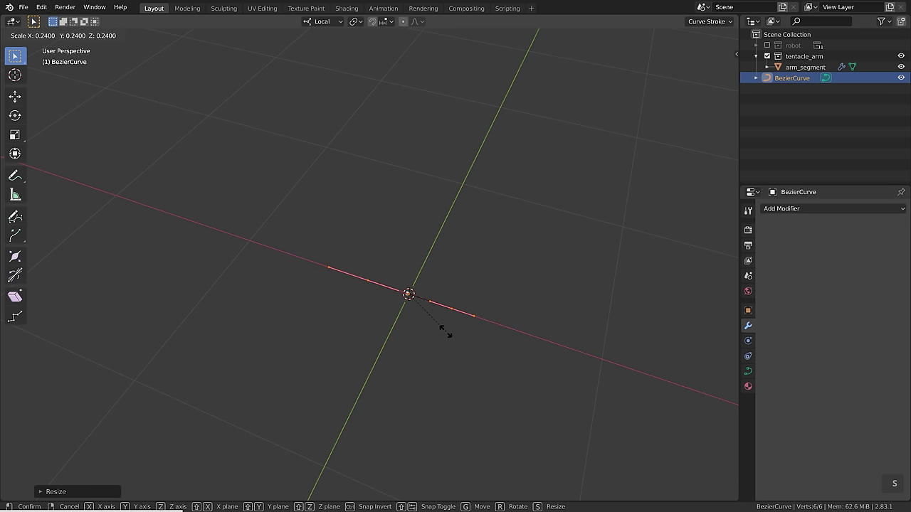
pyautogui.click(438, 328)
pyautogui.scroll(6, 437, 328)
pyautogui.moveTo(514, 427); pyautogui.dragTo(513, 395, button='middle')
pyautogui.press('g')
pyautogui.rightClick(498, 331)
pyautogui.scroll(2, 577, 360)
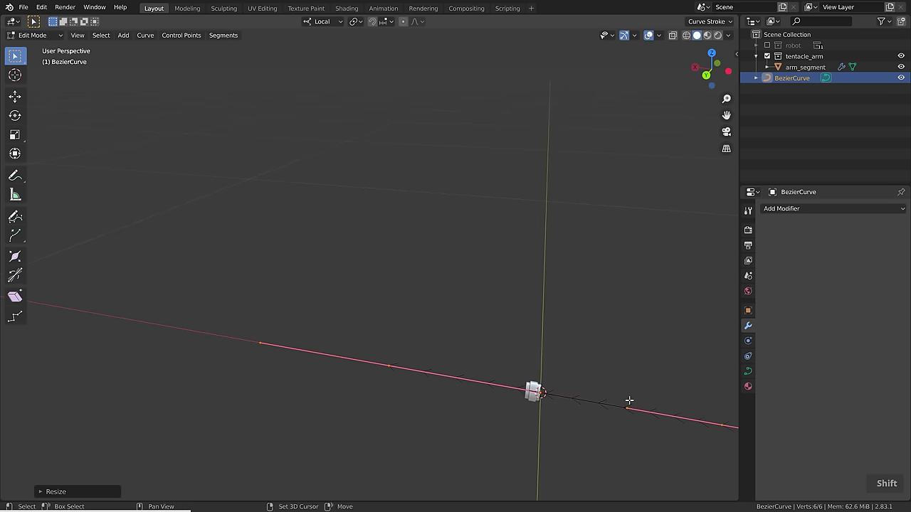
pyautogui.keyDown('shift'); pyautogui.moveTo(628, 401); pyautogui.dragTo(525, 333, button='middle'); pyautogui.keyUp('shift')
pyautogui.click(610, 351)
pyautogui.hotkey('ctrl', 'l')
pyautogui.press('g')
pyautogui.rightClick(609, 369)
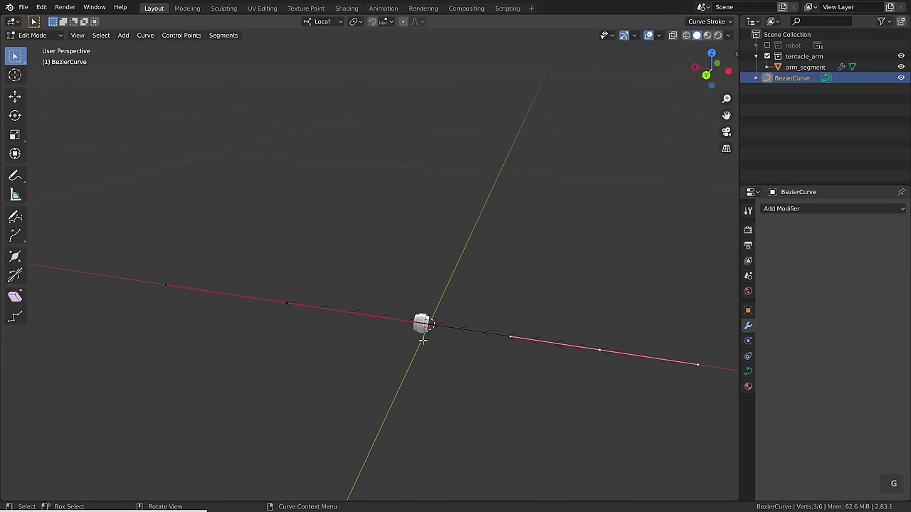
# Move all curve points along local X so the curve starts at the origin, and return to Object Mode.
pyautogui.press('a')
pyautogui.press('g')
pyautogui.press('x')
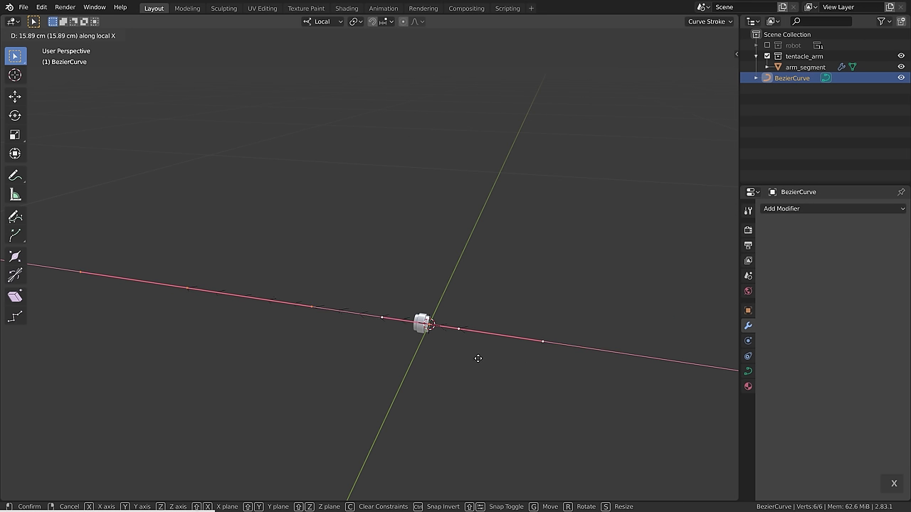
pyautogui.click(454, 357)
pyautogui.press('Tab')
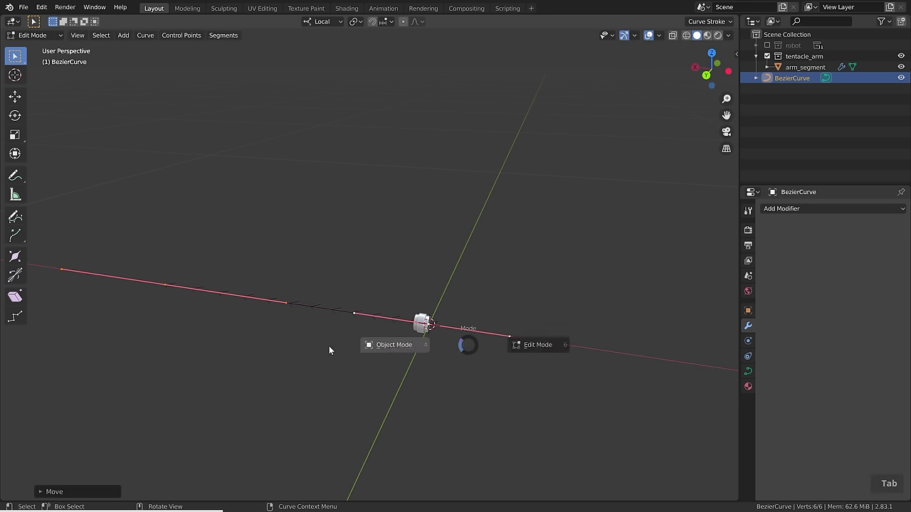
pyautogui.click(329, 349)
# Add an Array modifier to the arm segment, after its Subdivision and Bevel modifiers.
pyautogui.click(421, 322)
pyautogui.scroll(2, 440, 338)
pyautogui.scroll(2, 441, 340)
pyautogui.press('g')
pyautogui.rightClick(507, 370)
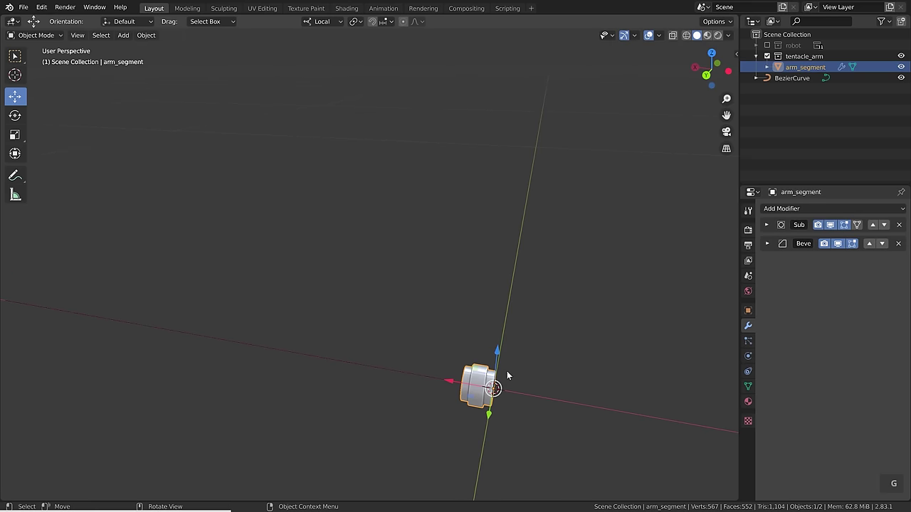
pyautogui.scroll(-6, 506, 370)
pyautogui.moveTo(350, 305); pyautogui.dragTo(416, 336, button='middle')
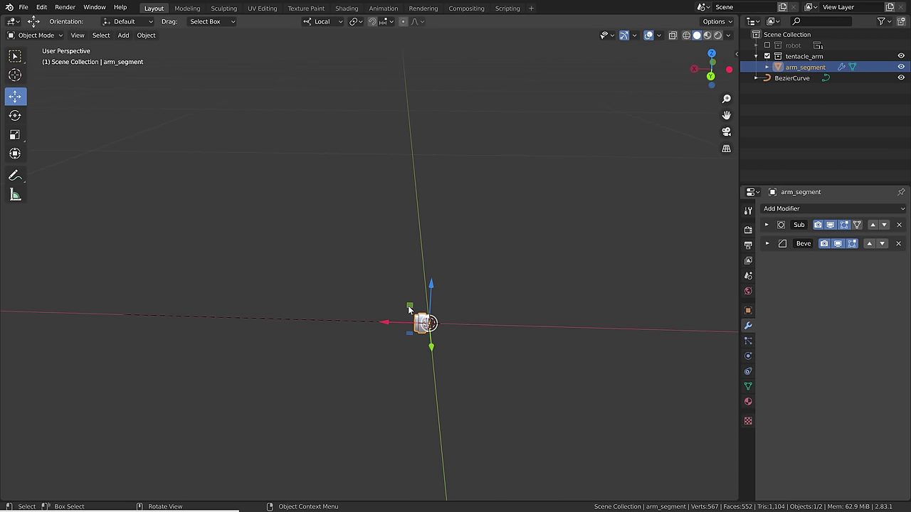
pyautogui.click(806, 207)
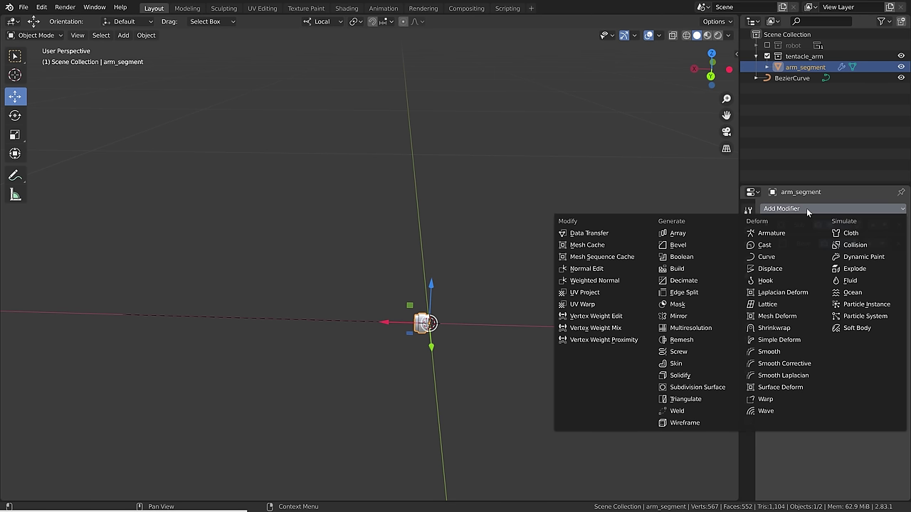
pyautogui.click(693, 233)
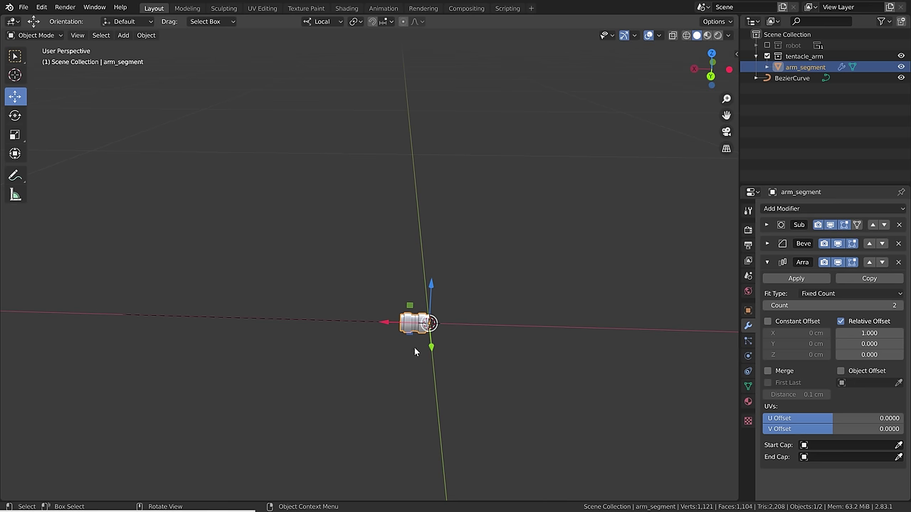
# Set the array's fit type to Fit Curve and assign BezierCurve as its curve.
pyautogui.moveTo(415, 347); pyautogui.dragTo(448, 345, button='middle')
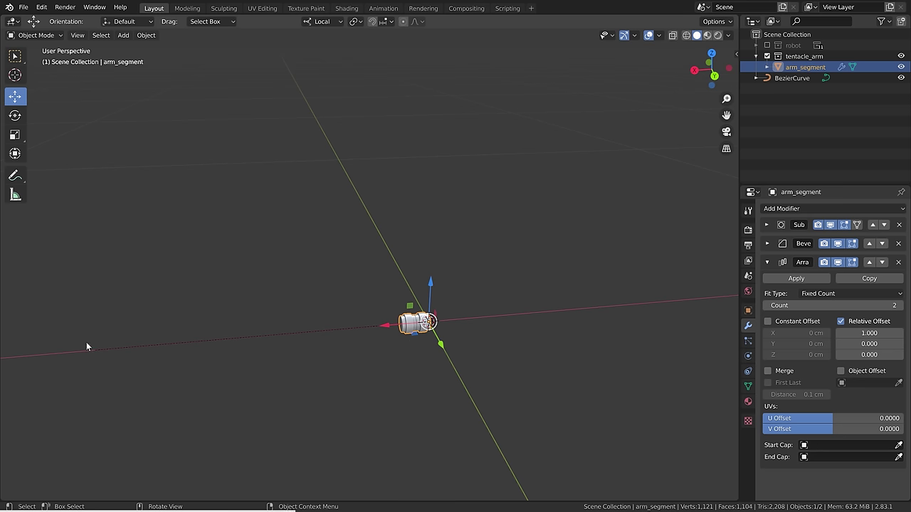
pyautogui.click(819, 295)
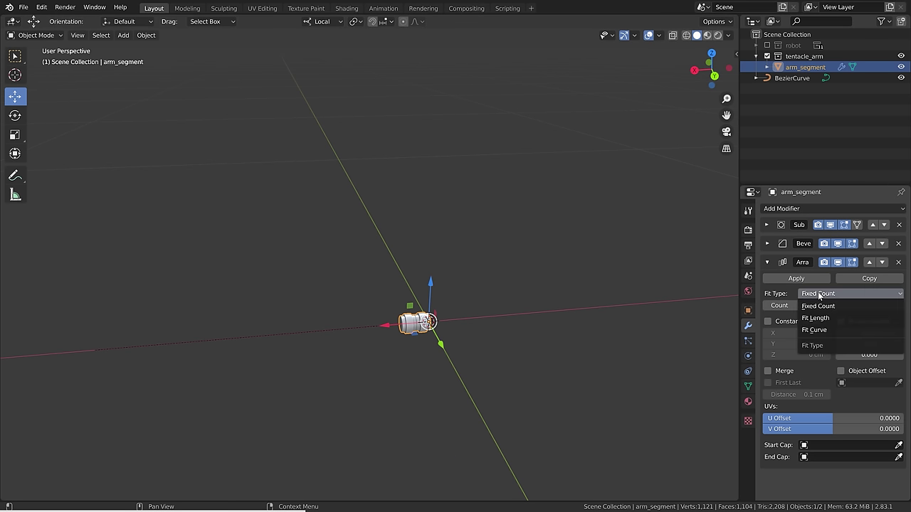
pyautogui.click(816, 332)
pyautogui.click(898, 305)
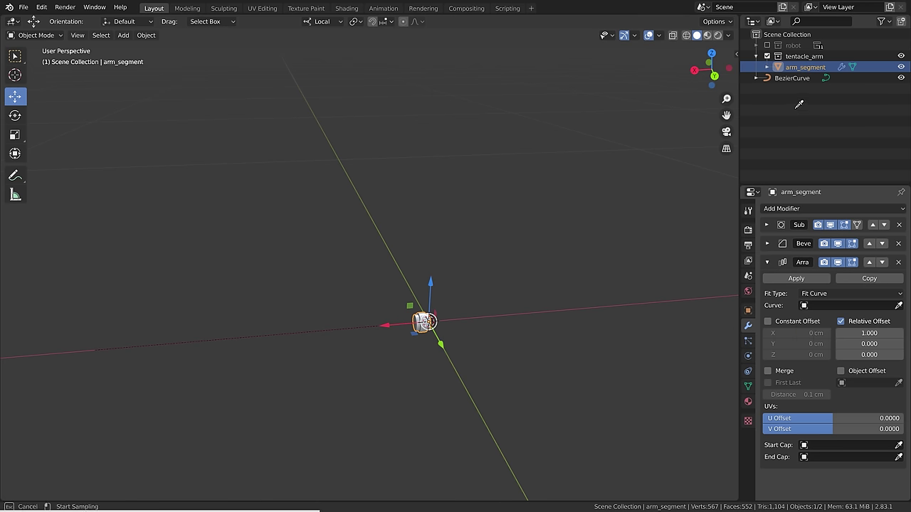
pyautogui.click(791, 79)
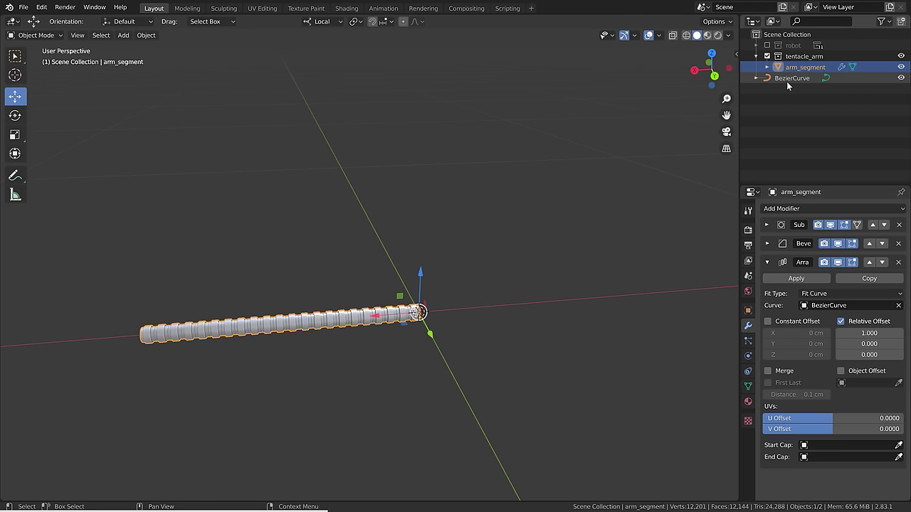
pyautogui.click(788, 79)
pyautogui.press('Tab')
pyautogui.press('g')
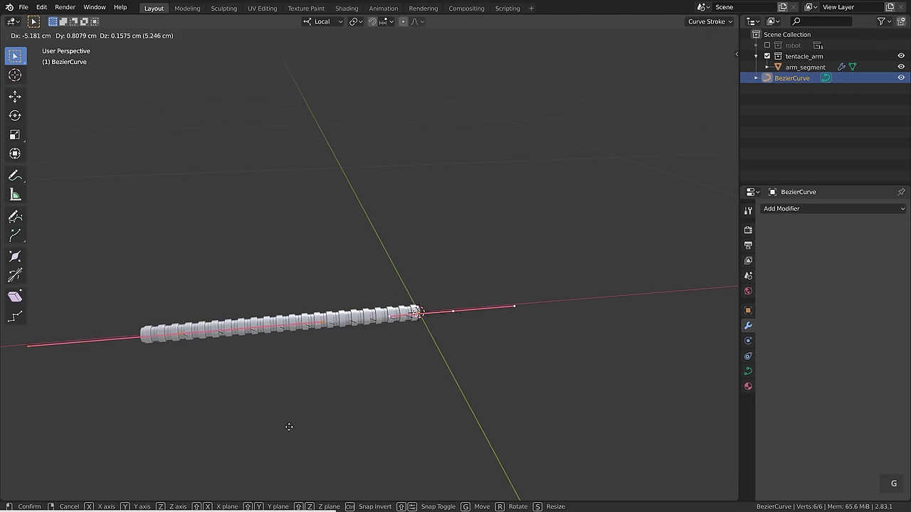
pyautogui.rightClick(298, 427)
pyautogui.press('g')
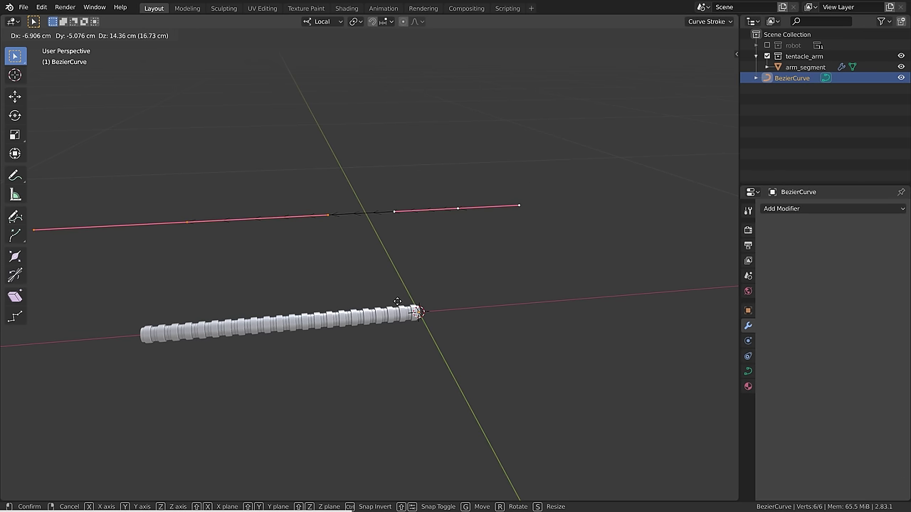
pyautogui.press('Escape')
pyautogui.moveTo(397, 301); pyautogui.dragTo(291, 350, button='middle')
pyautogui.press('Tab')
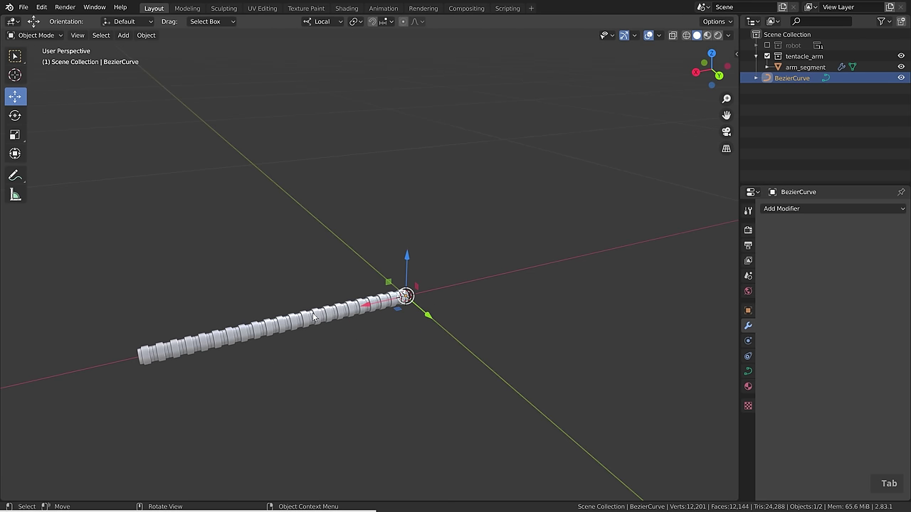
# Enable the In Front viewport display option for the Bezier curve so it draws over the arm segments.
pyautogui.click(748, 310)
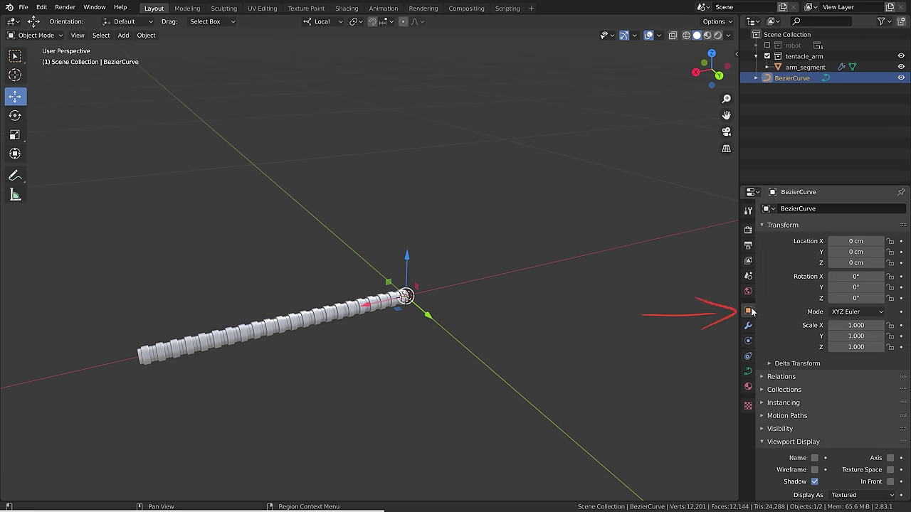
pyautogui.keyDown('ctrl'); pyautogui.click(790, 302); pyautogui.keyUp('ctrl')
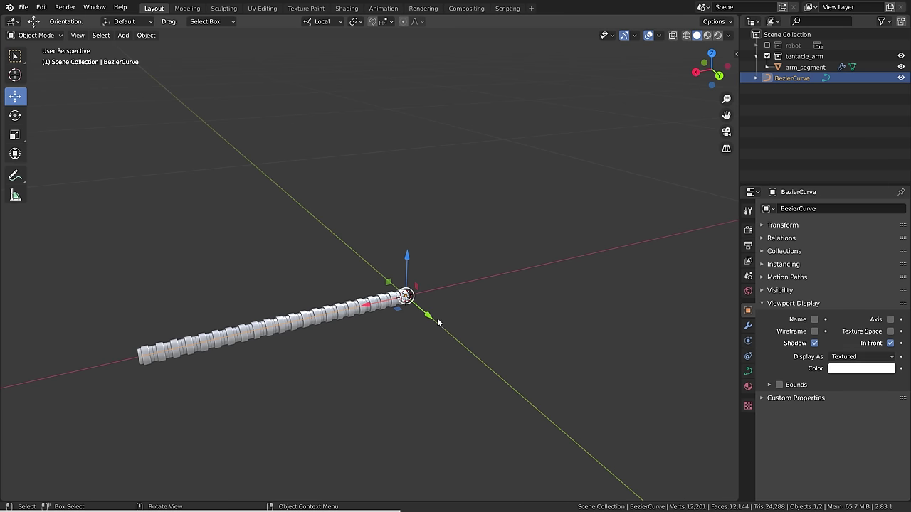
pyautogui.click(783, 303)
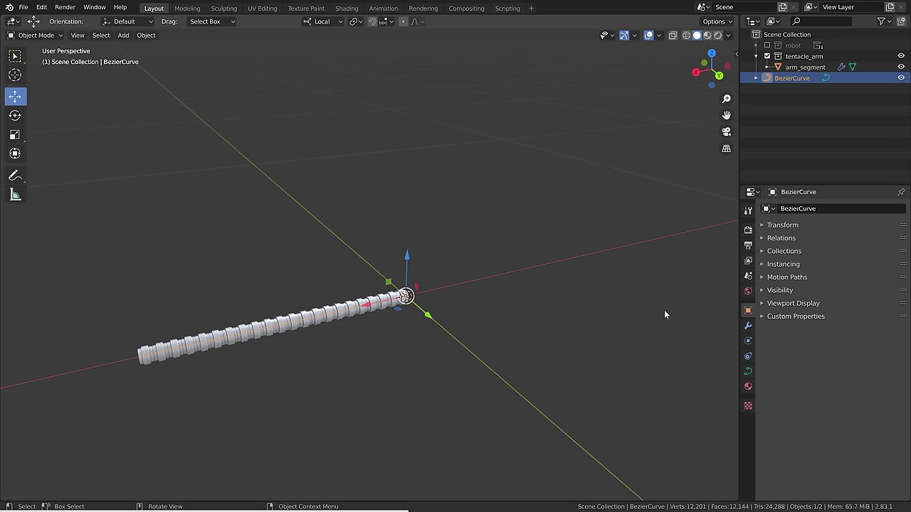
# Add a Curve modifier to the arm segment after its Array modifier and assign BezierCurve as its object.
pyautogui.keyDown('shift'); pyautogui.moveTo(381, 317); pyautogui.dragTo(437, 319, button='middle'); pyautogui.keyUp('shift')
pyautogui.click(411, 309)
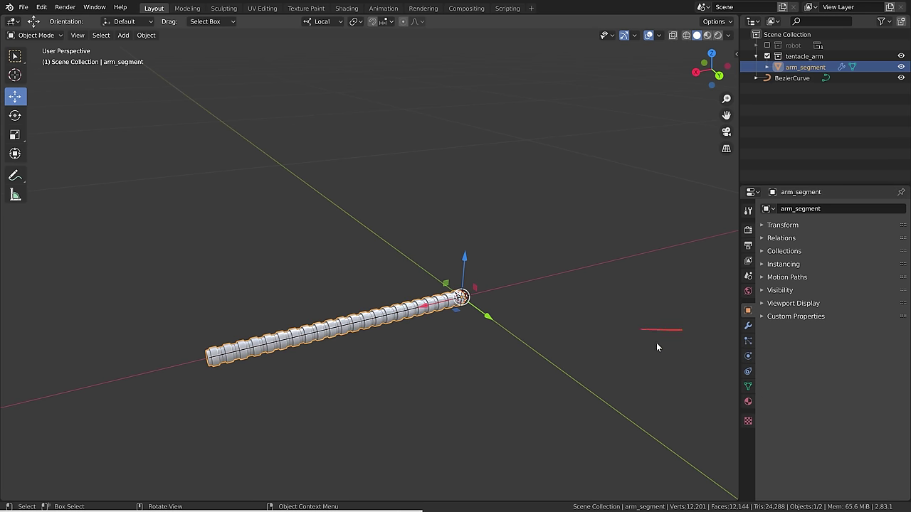
pyautogui.click(747, 325)
pyautogui.click(808, 209)
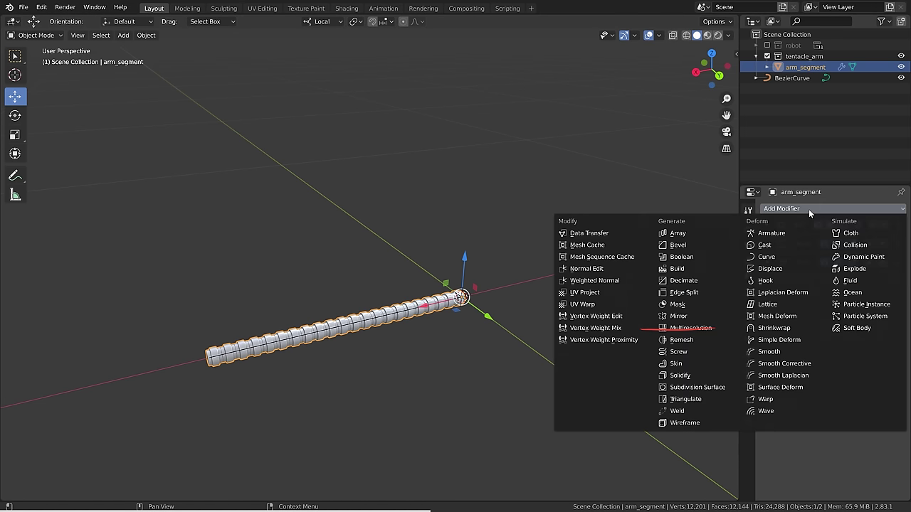
pyautogui.click(788, 254)
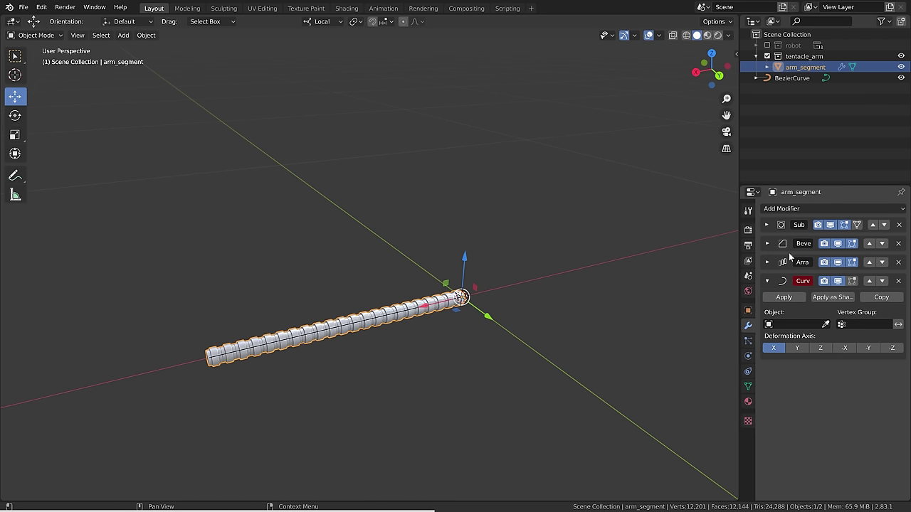
pyautogui.click(824, 325)
pyautogui.click(783, 79)
# Preview the Curve modifier's Y, Z, -Y and -X deformation axes on the arm and return it to X.
pyautogui.click(792, 349)
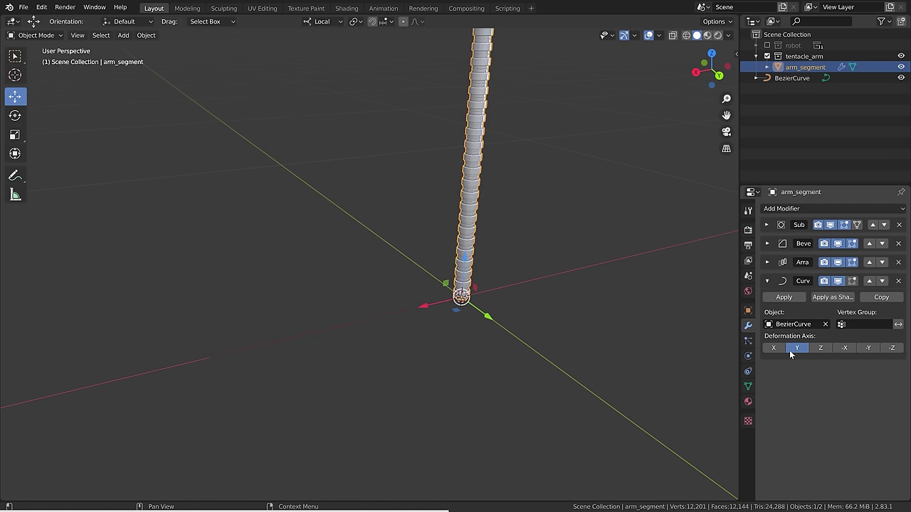
pyautogui.click(816, 348)
pyautogui.click(868, 348)
pyautogui.click(842, 348)
pyautogui.click(820, 348)
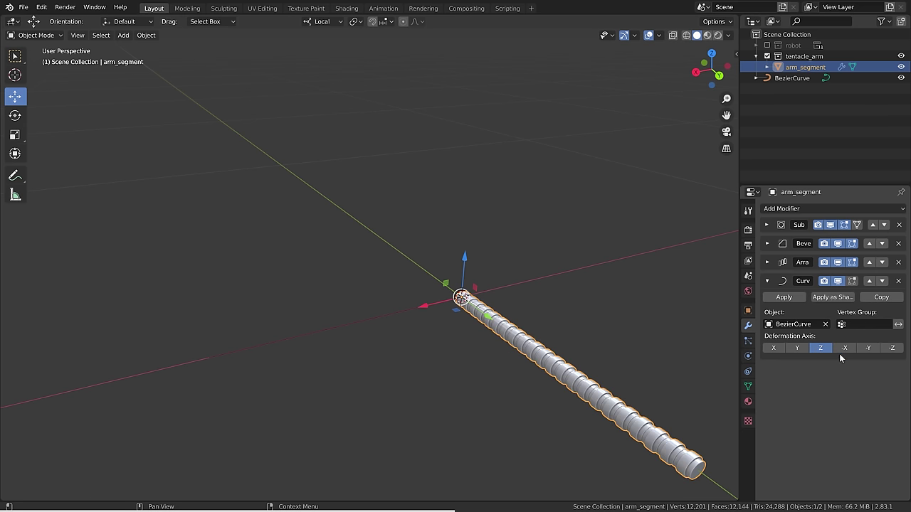
pyautogui.click(778, 349)
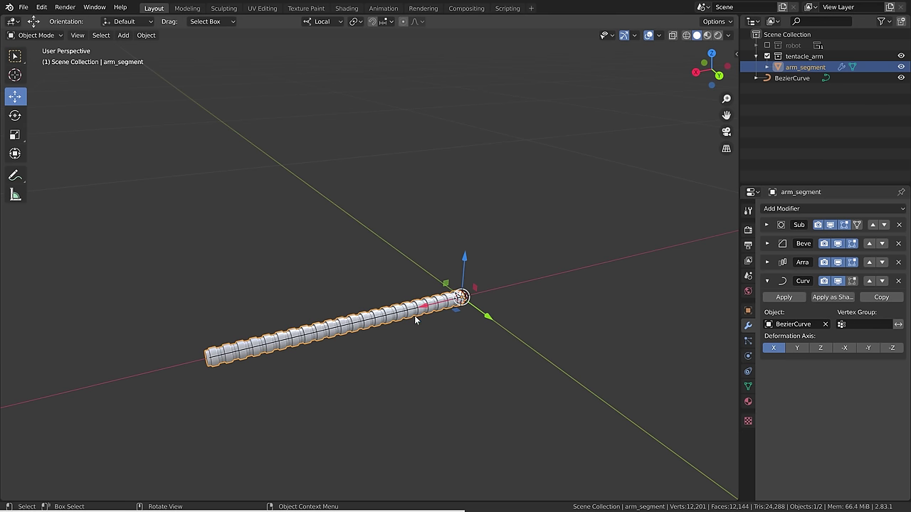
# Put the Bezier curve in Edit Mode and try moving its far end control point.
pyautogui.keyDown('shift'); pyautogui.click(224, 357); pyautogui.keyUp('shift')
pyautogui.press('Tab')
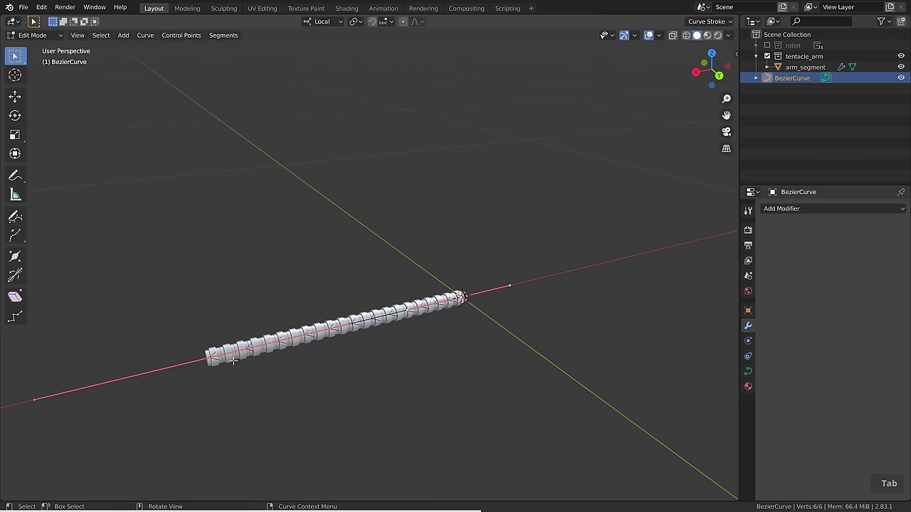
pyautogui.scroll(-2, 257, 382)
pyautogui.press('g')
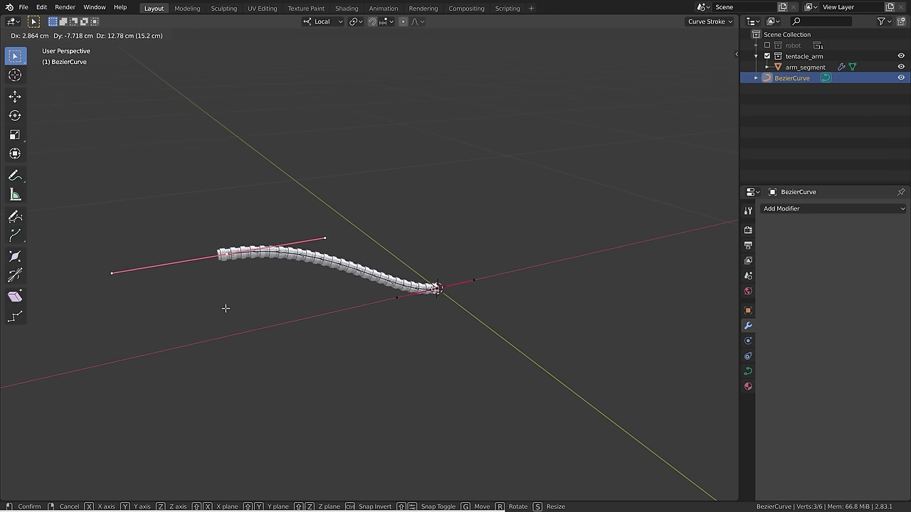
pyautogui.rightClick(285, 305)
# Try bending the arm by scaling and rotating the curve's far end control point.
pyautogui.press('s')
pyautogui.click(349, 341)
pyautogui.press('r')
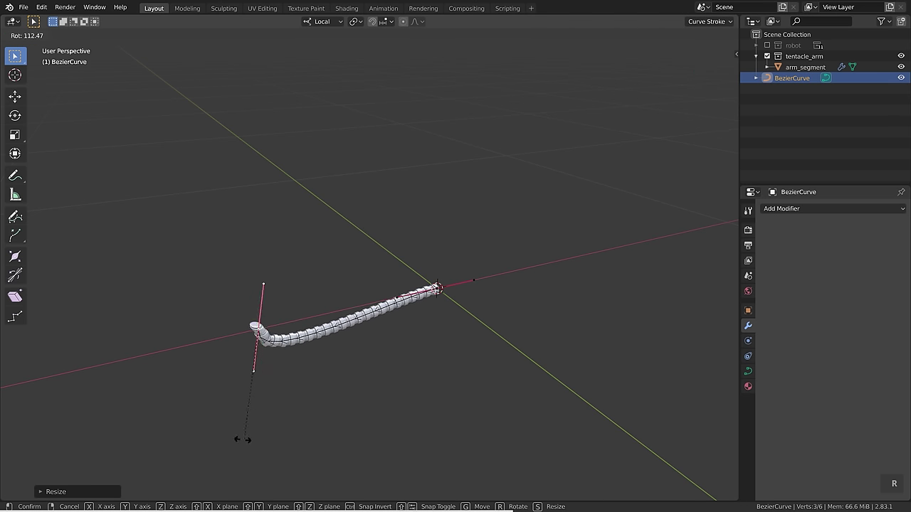
pyautogui.click(328, 217)
pyautogui.press('s')
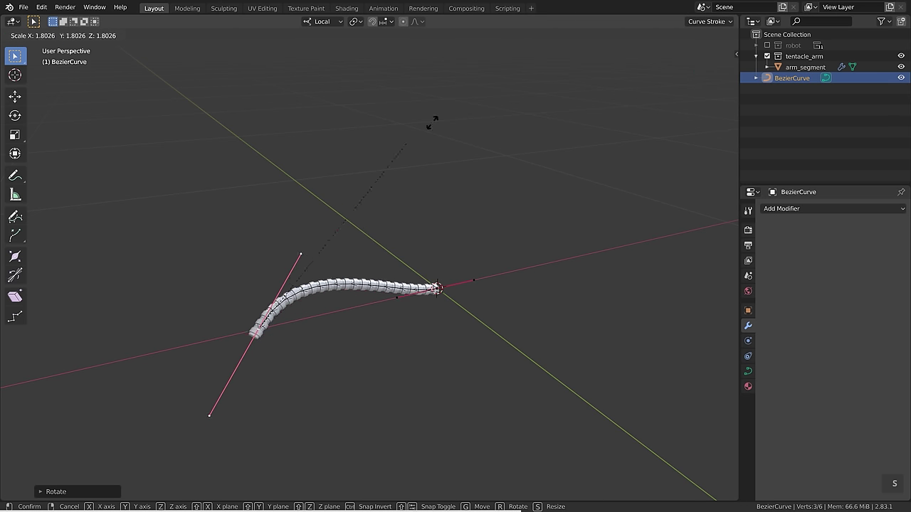
pyautogui.click(577, 476)
pyautogui.scroll(3, 367, 291)
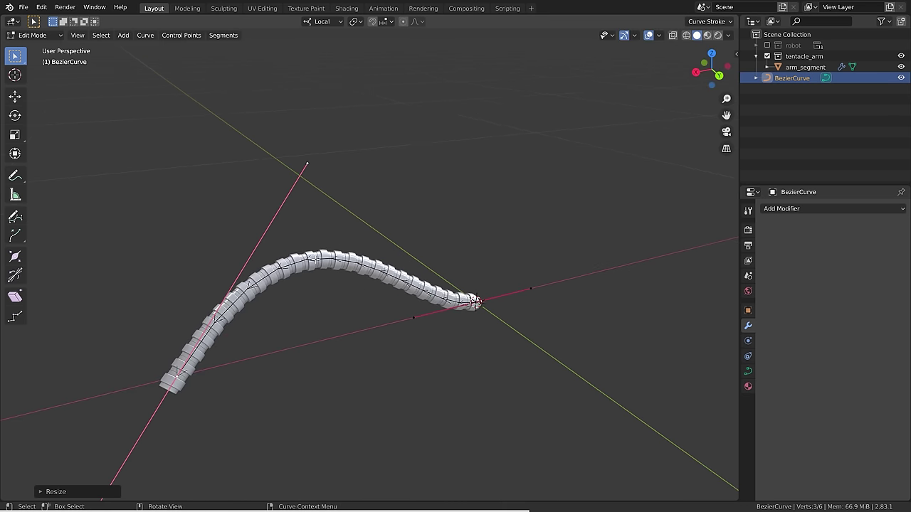
# Set the Bezier curve's Resolution Preview U to 64 in its shape settings.
pyautogui.moveTo(678, 374); pyautogui.dragTo(736, 371)
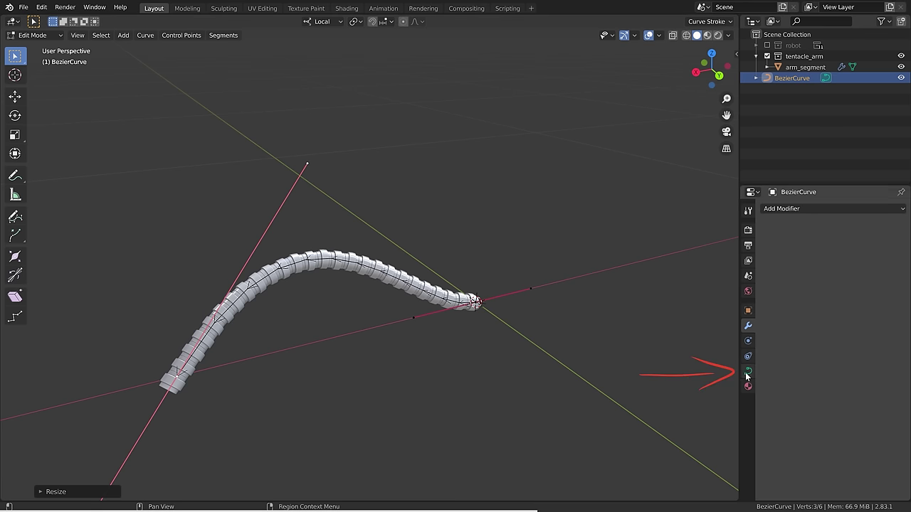
pyautogui.click(747, 370)
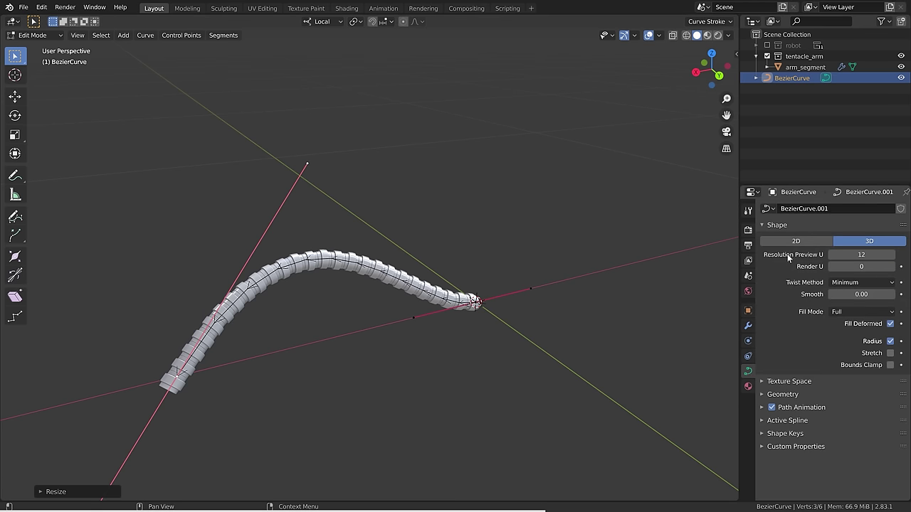
pyautogui.doubleClick(857, 255)
pyautogui.write('64')
pyautogui.press('Return')
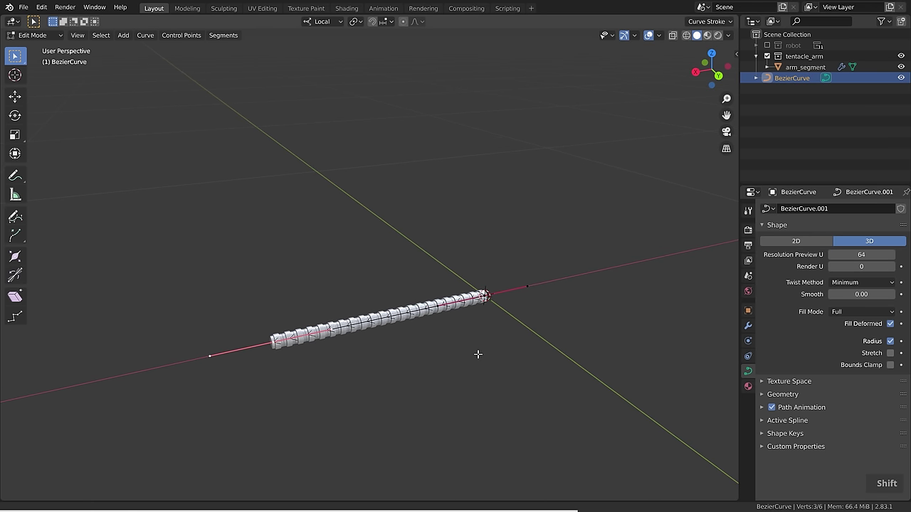
# Select both end control points of the straight Bezier curve and subdivide the segment between them.
pyautogui.keyDown('shift'); pyautogui.click(482, 297); pyautogui.keyUp('shift')
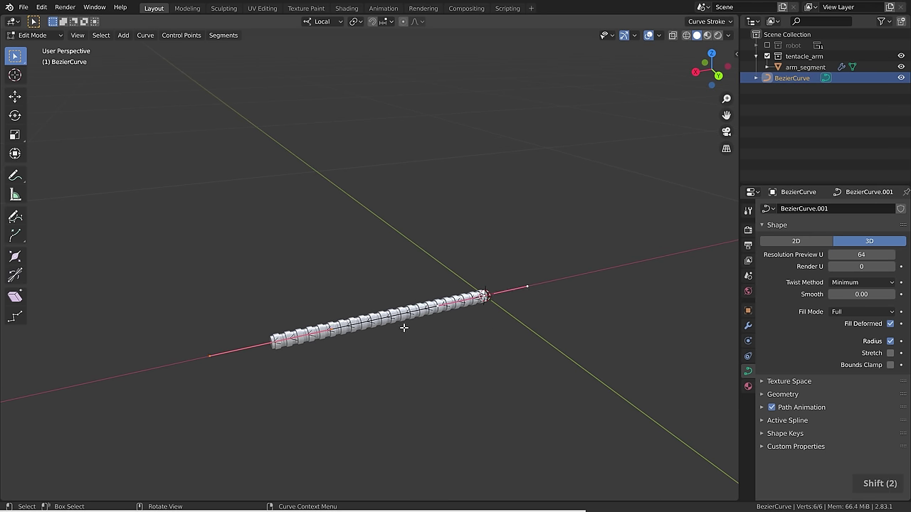
pyautogui.rightClick(382, 314)
pyautogui.click(384, 133)
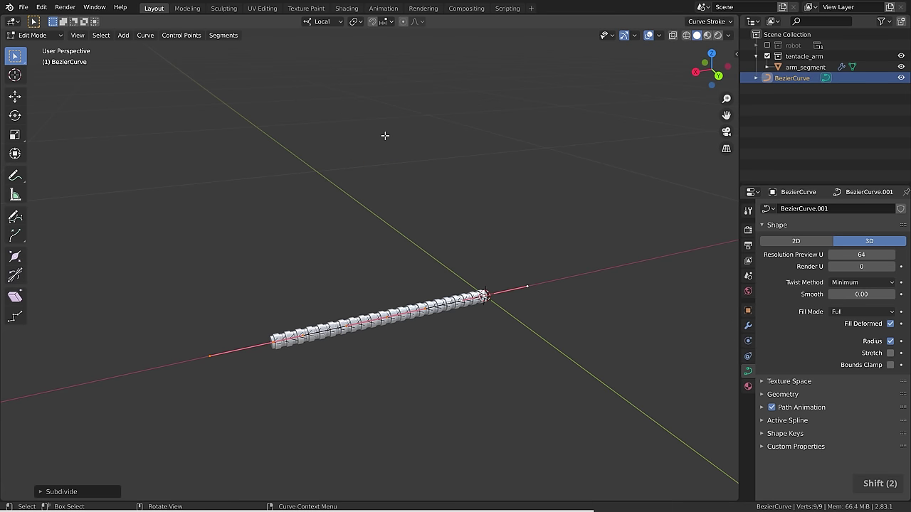
# Try moving the curve's middle control point, and try moving and rotating the whole curve in Object Mode.
pyautogui.press('g')
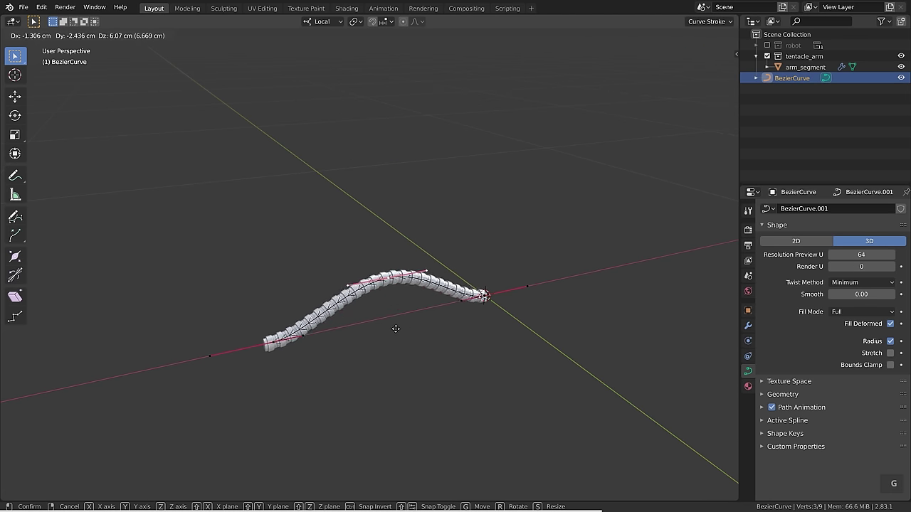
pyautogui.press('Escape')
pyautogui.press('Tab')
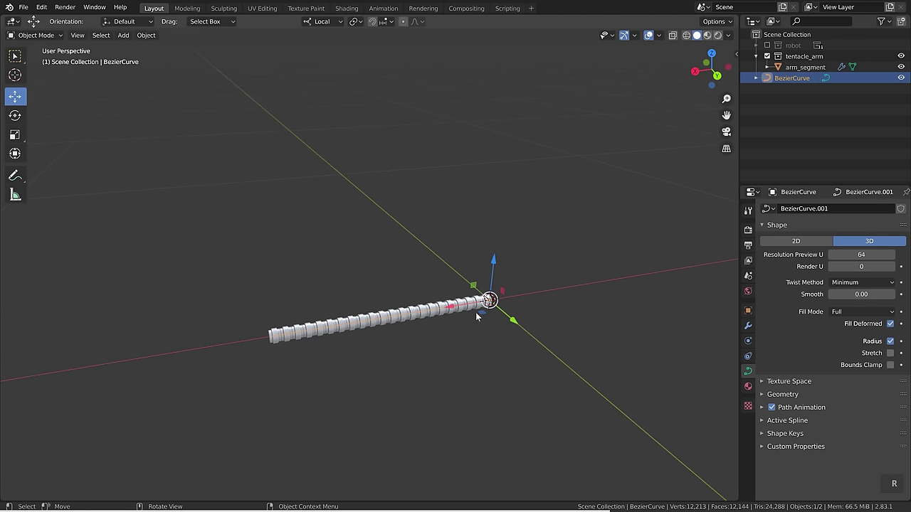
pyautogui.press('g')
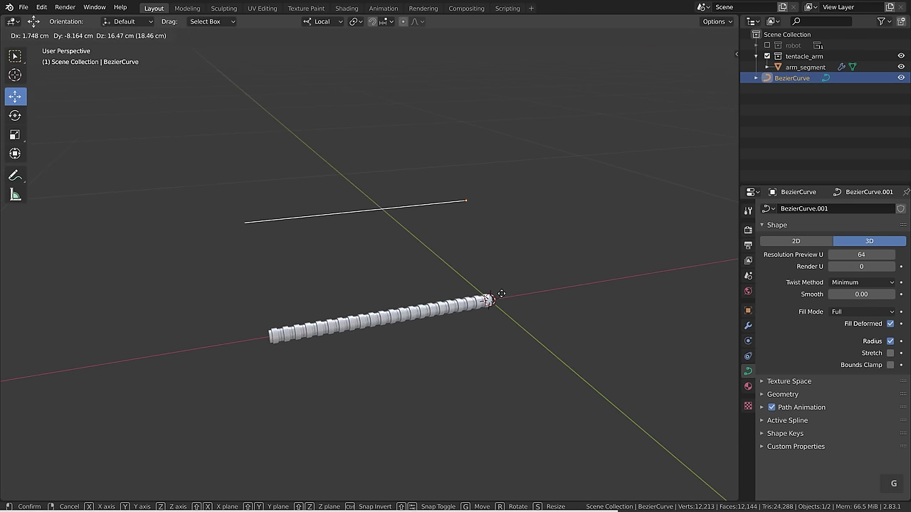
pyautogui.press('r')
pyautogui.press('Escape')
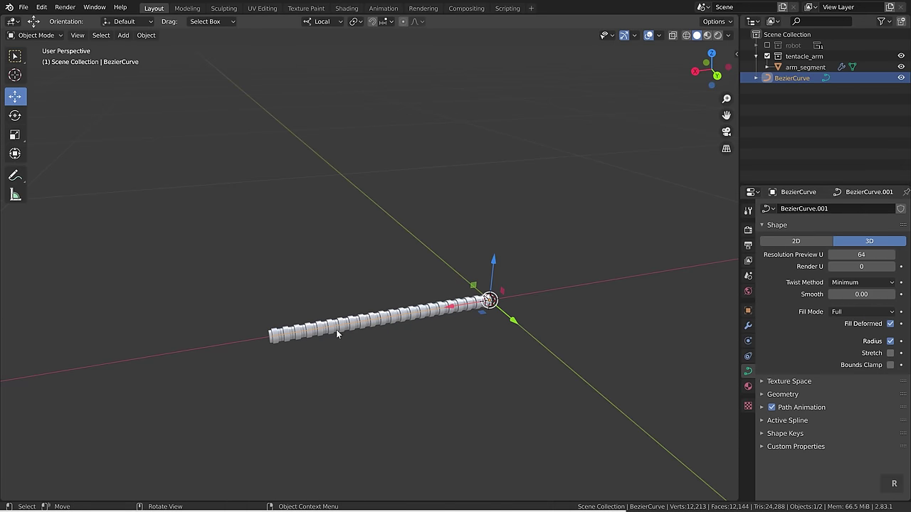
pyautogui.press('Tab')
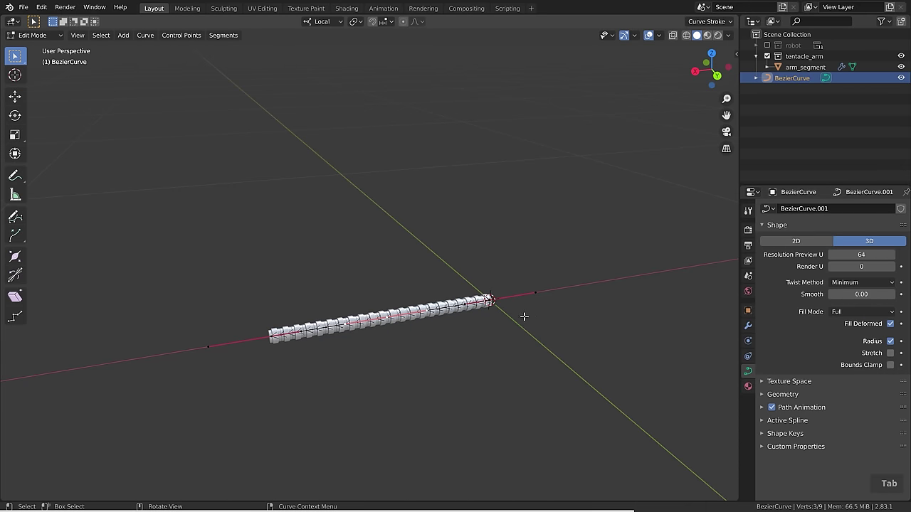
# Hook the curve's far end, middle and origin control points each to a new object, and return to Object Mode.
pyautogui.click(288, 339)
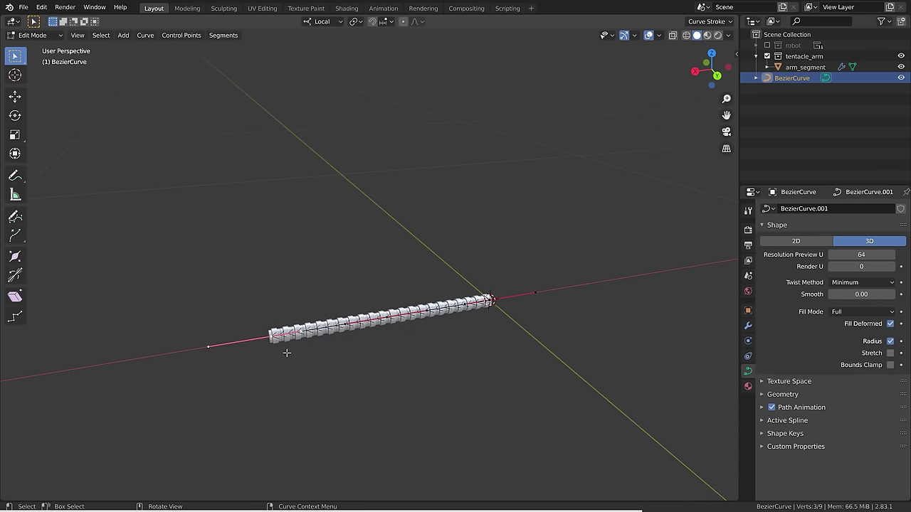
pyautogui.press('ctrl')
pyautogui.hotkey('ctrl', 'h')
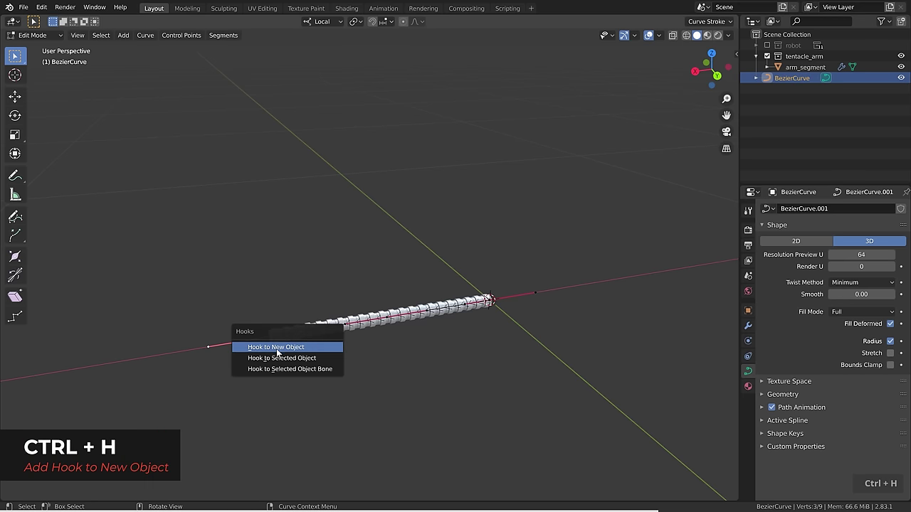
pyautogui.click(278, 347)
pyautogui.hotkey('ctrl', 'h')
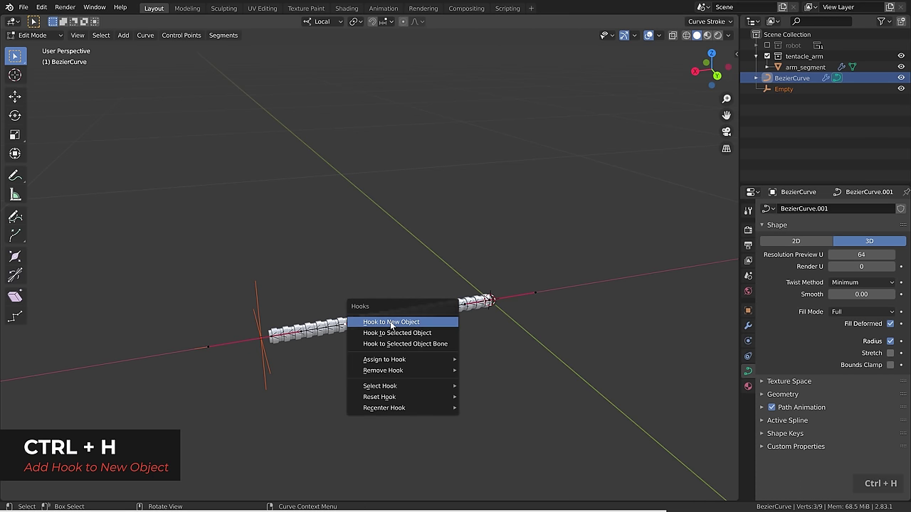
pyautogui.click(394, 320)
pyautogui.click(488, 302)
pyautogui.hotkey('ctrl', 'h')
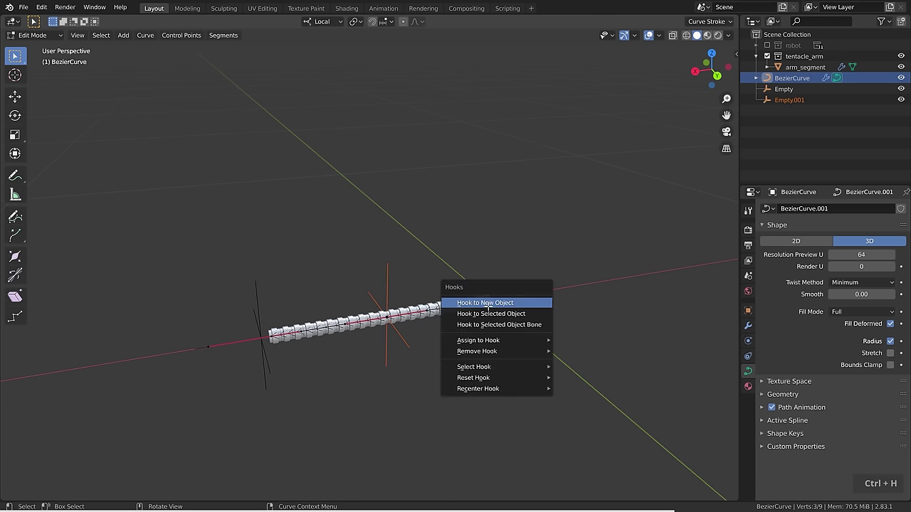
pyautogui.click(488, 303)
pyautogui.press('Tab')
# Move the hook empty at the arm's free end outward and upward, rotate it, and scale it up to curl the tip.
pyautogui.click(256, 322)
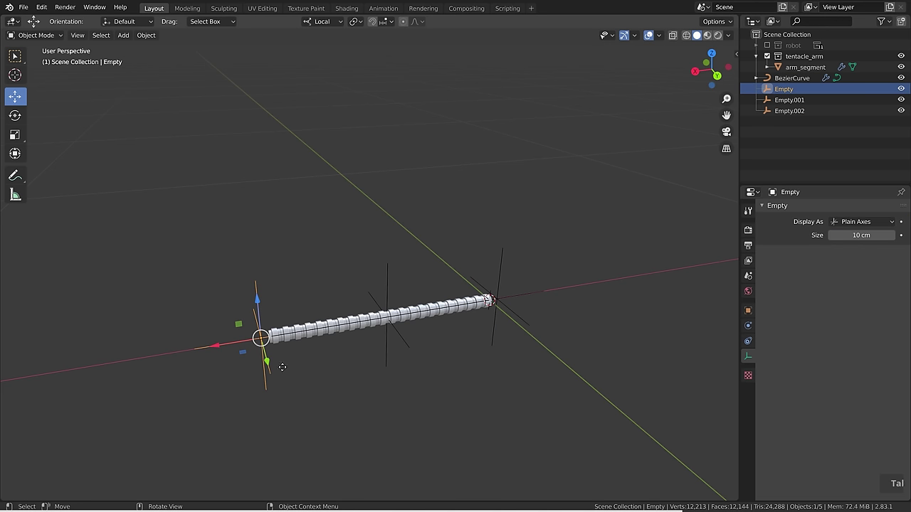
pyautogui.press('g')
pyautogui.click(256, 260)
pyautogui.press('s')
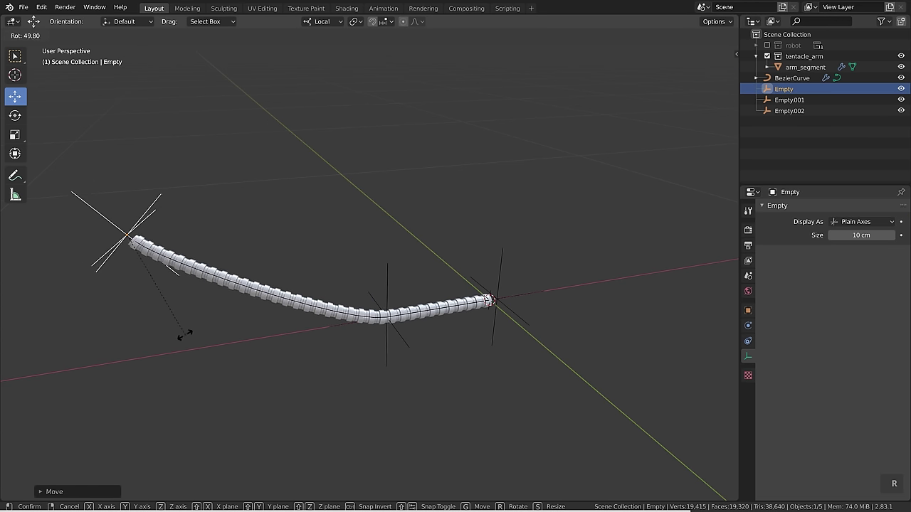
pyautogui.click(310, 310)
pyautogui.press('r')
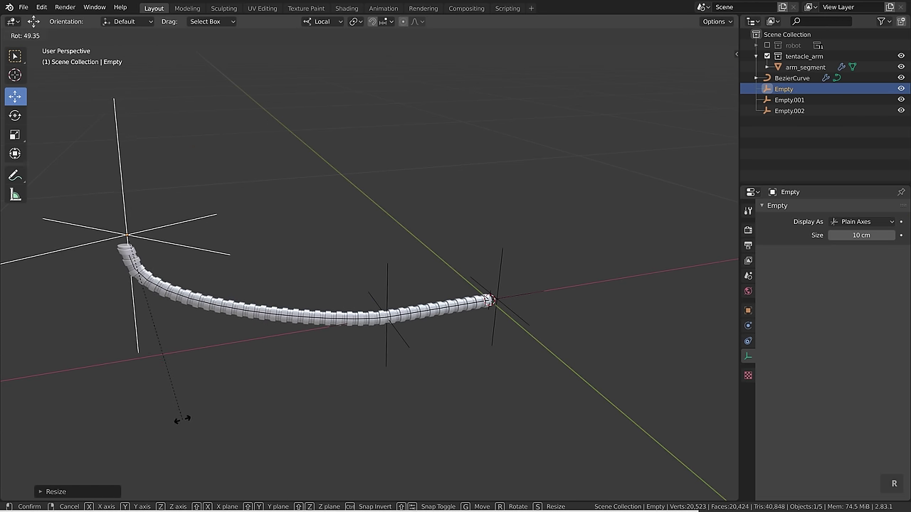
pyautogui.click(181, 419)
pyautogui.press('s')
pyautogui.click(355, 381)
# Move the middle hook empty toward the free end and slightly below the X axis, and scale it up to smooth the bend.
pyautogui.click(388, 282)
pyautogui.press('g')
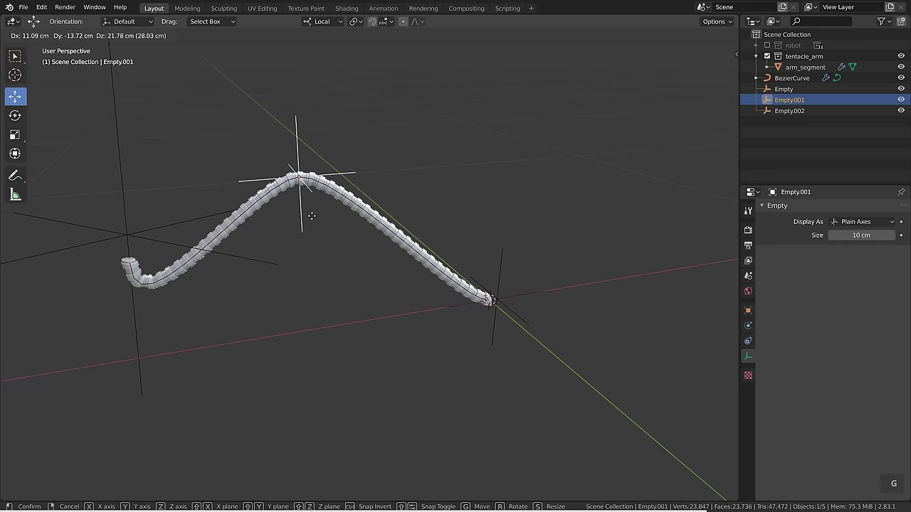
pyautogui.click(332, 345)
pyautogui.press('s')
pyautogui.click(367, 374)
pyautogui.press('g')
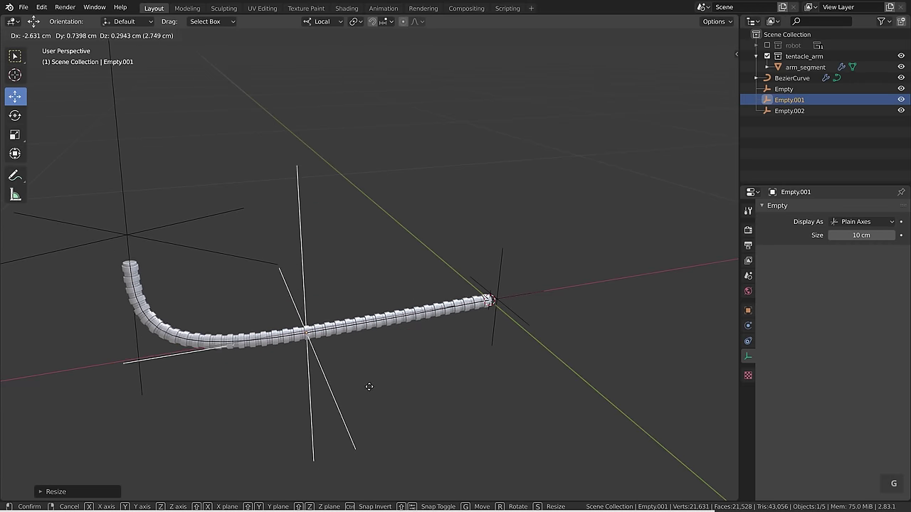
pyautogui.click(450, 352)
pyautogui.press('g')
pyautogui.click(320, 341)
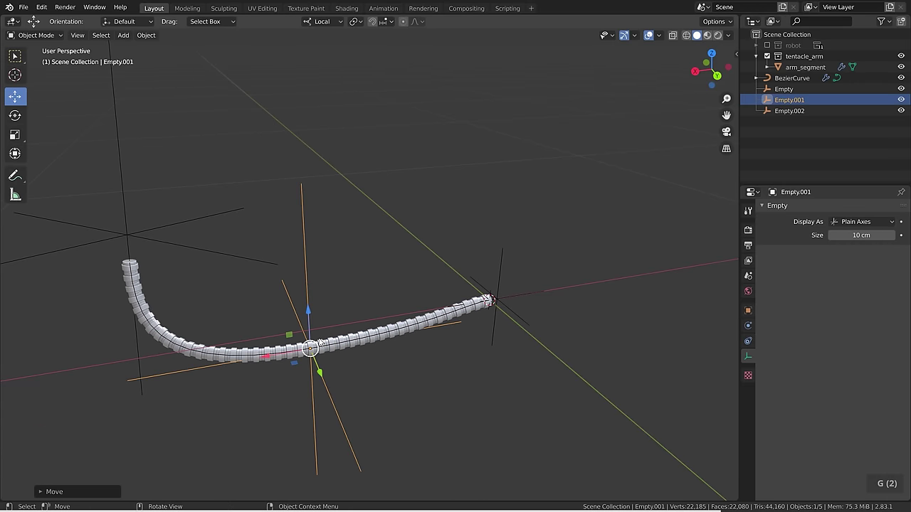
# Try repositioning the hook empty at the arm's free end.
pyautogui.click(136, 243)
pyautogui.scroll(-3, 171, 277)
pyautogui.press('g')
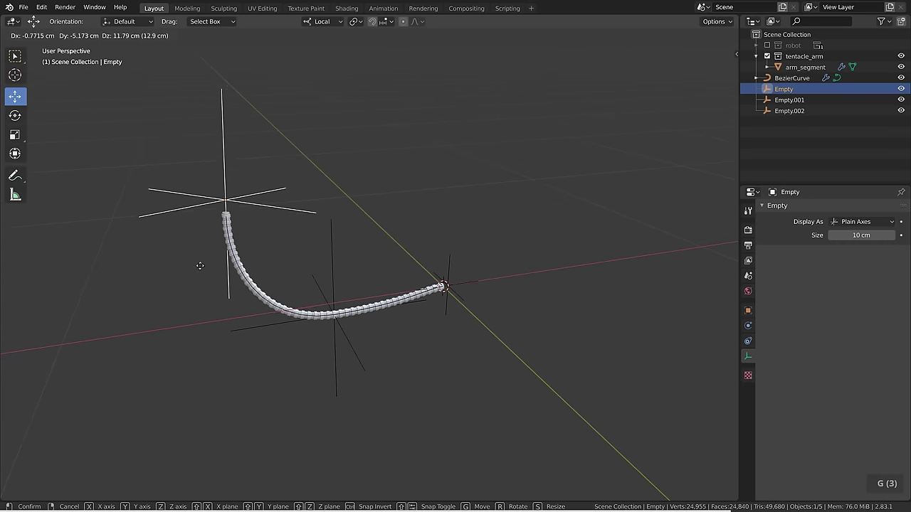
pyautogui.click(201, 242)
# Try moving the hook empty at the arm's origin, and rotate it to bend the base of the arm downward.
pyautogui.click(464, 286)
pyautogui.press('g')
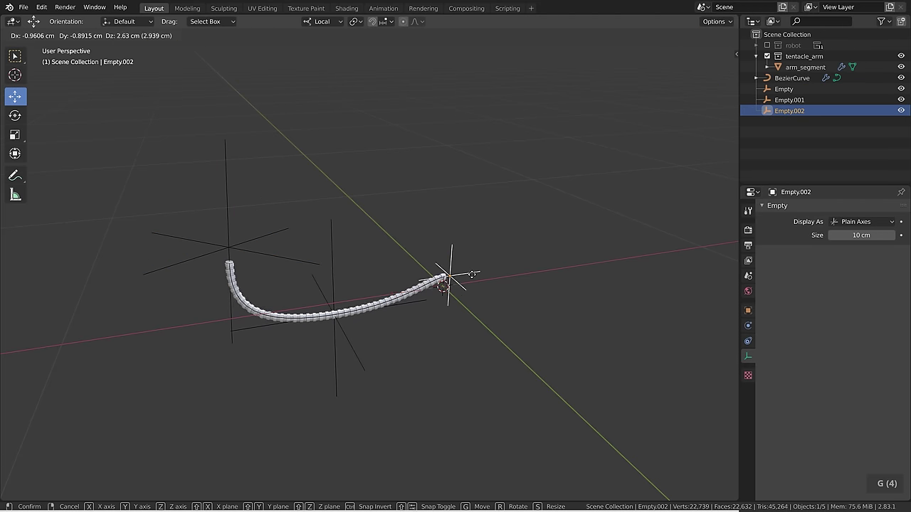
pyautogui.rightClick(522, 247)
pyautogui.scroll(2, 540, 299)
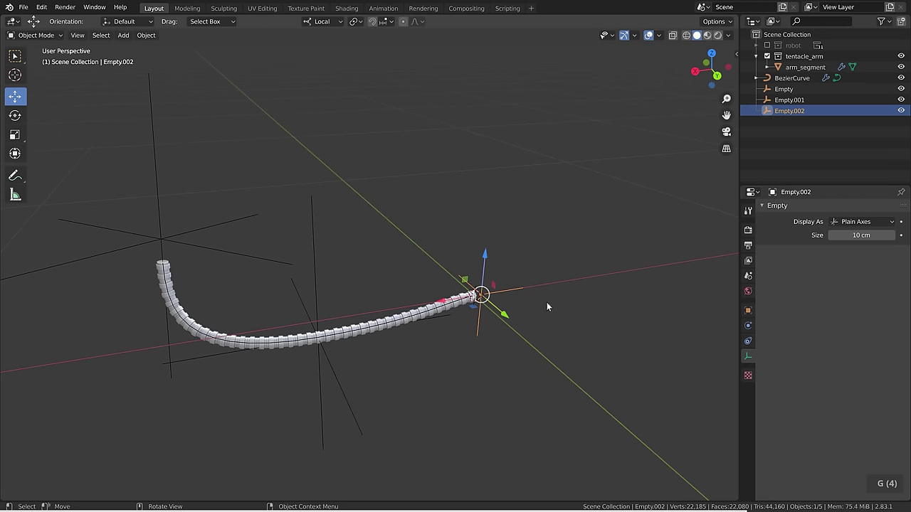
pyautogui.press('r')
pyautogui.click(520, 243)
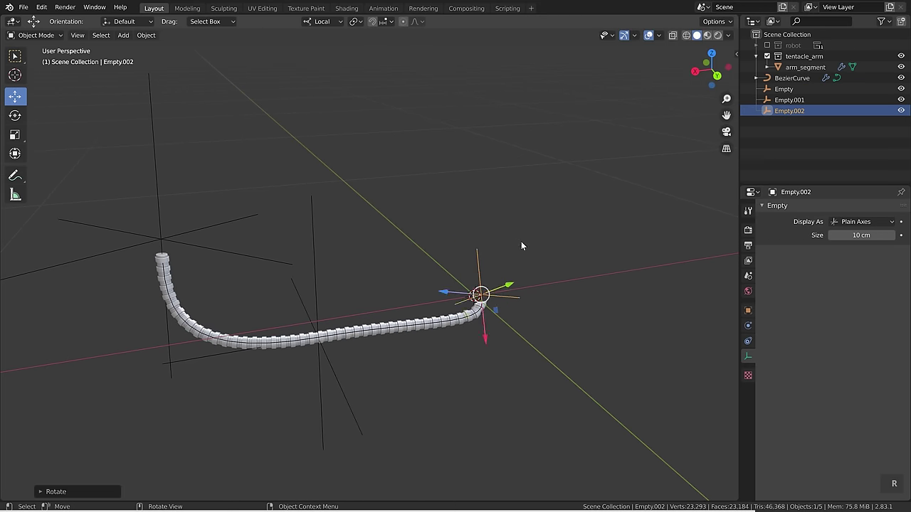
# Move the hook empty at the arm's origin upward and away from the free end.
pyautogui.press('g')
pyautogui.click(502, 256)
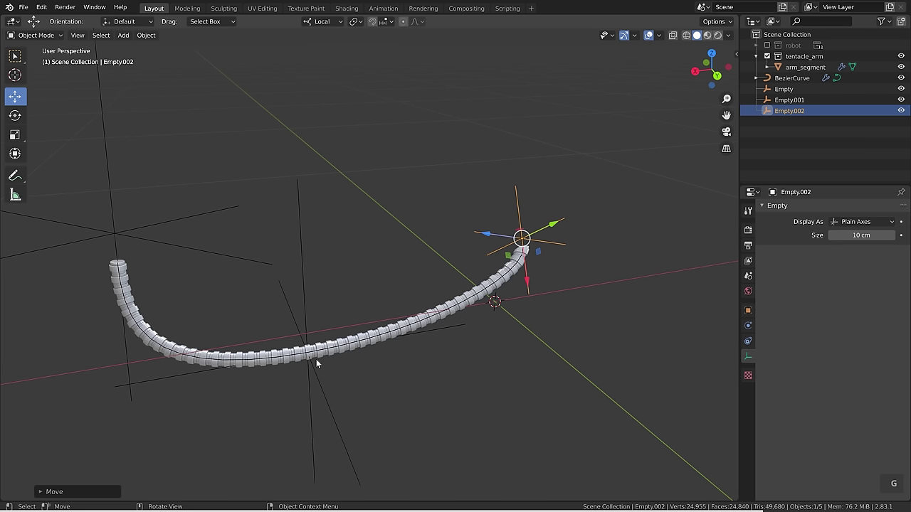
# Examine the arm's Bezier curve and its control points in Edit Mode, and return to Object Mode.
pyautogui.click(316, 346)
pyautogui.press('Tab')
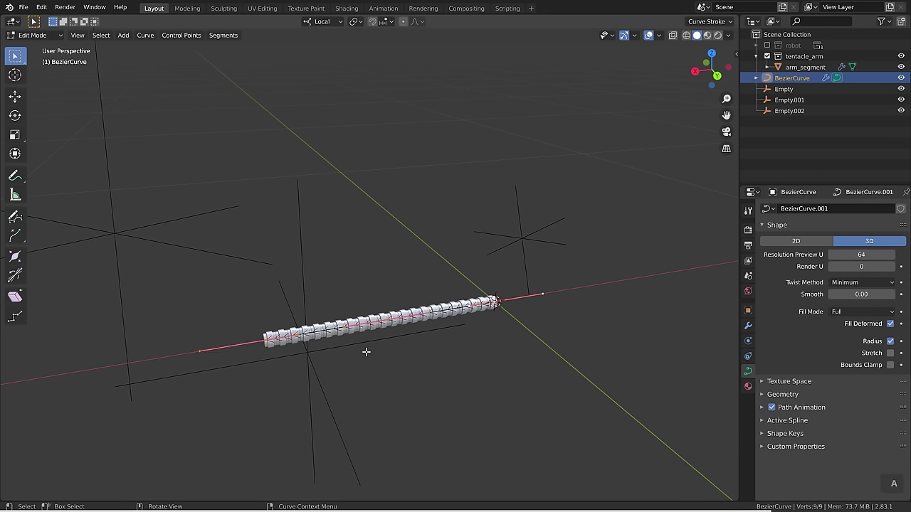
pyautogui.rightClick(365, 351)
pyautogui.click(350, 396)
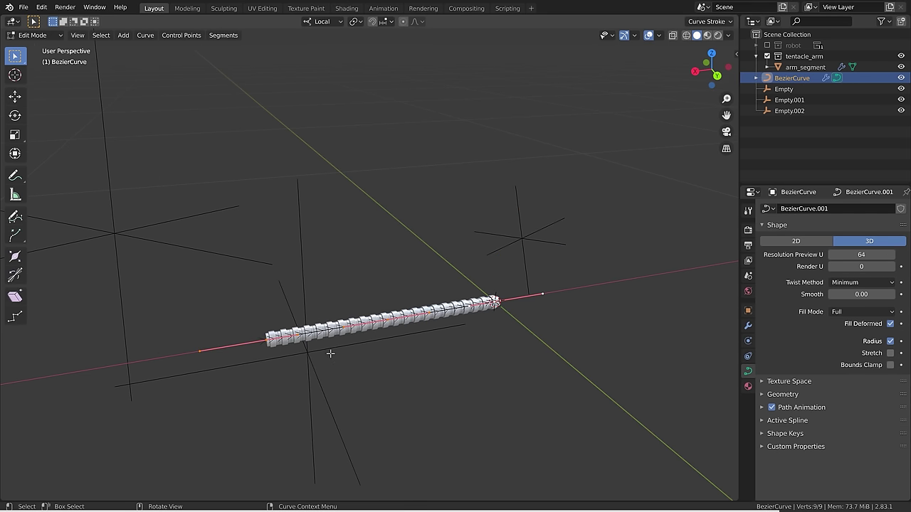
pyautogui.scroll(4, 330, 353)
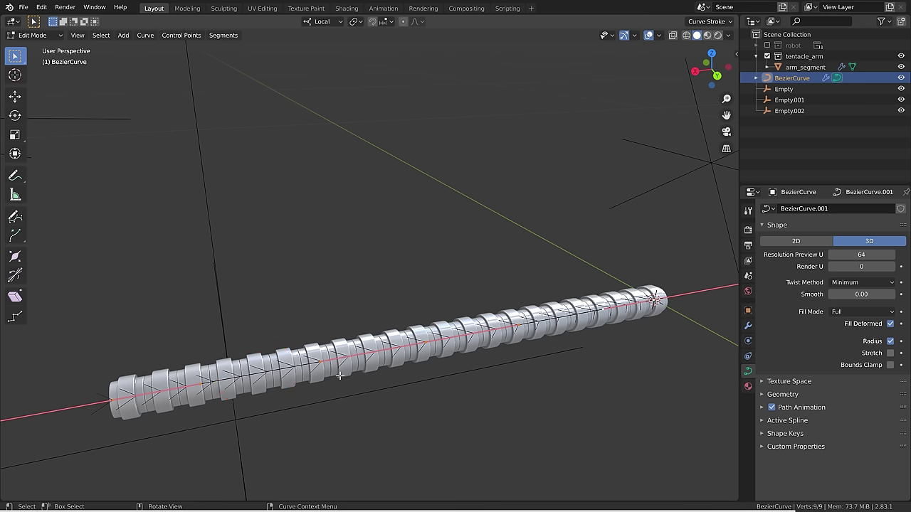
pyautogui.press('Tab')
pyautogui.scroll(-3, 395, 251)
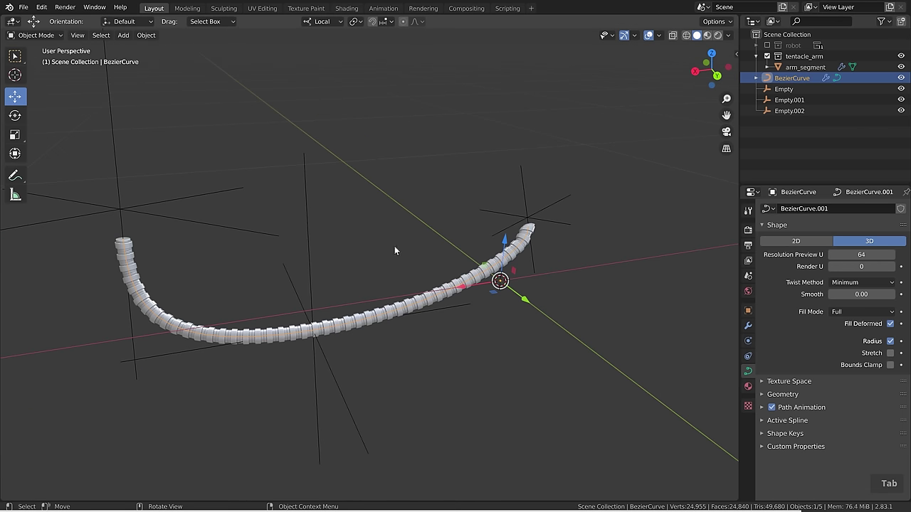
# Start repositioning the raised hook empty at the arm's base end.
pyautogui.click(530, 224)
pyautogui.press('g')
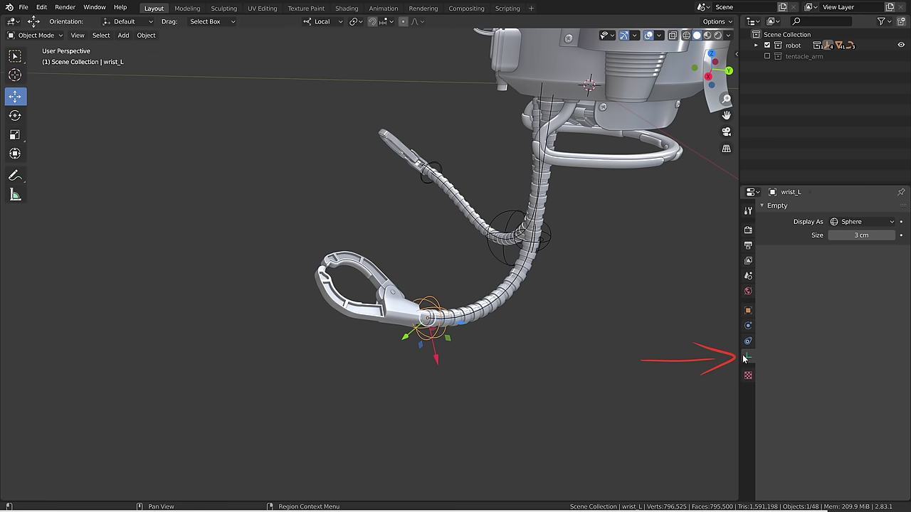
# Change the wrist_L empty's display type from Sphere to Cube.
pyautogui.click(848, 223)
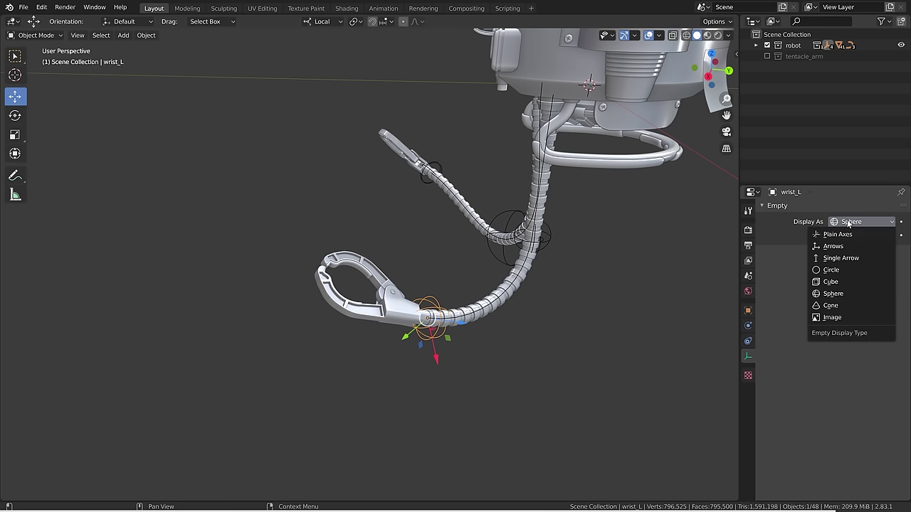
pyautogui.click(840, 282)
pyautogui.moveTo(505, 313); pyautogui.dragTo(496, 321, button='middle')
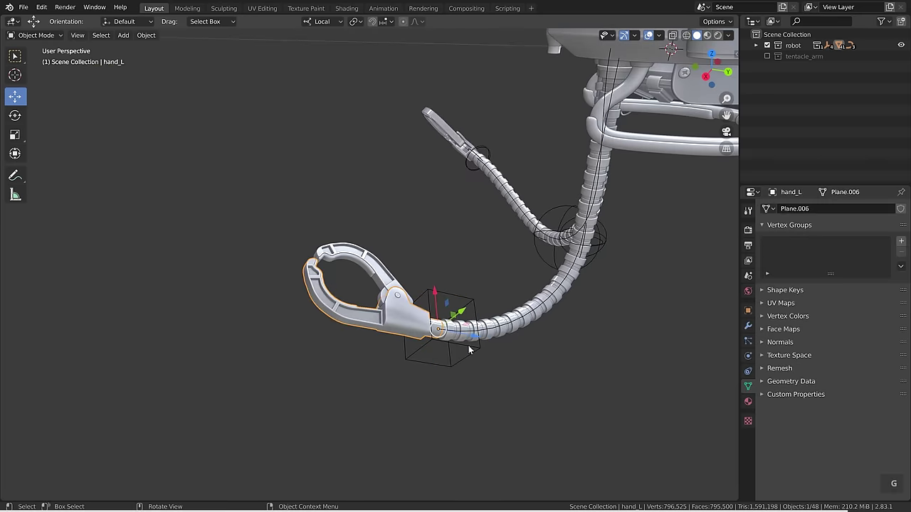
# Try moving the wrist_L empty on its own, away from the claw hand.
pyautogui.click(468, 353)
pyautogui.press('g')
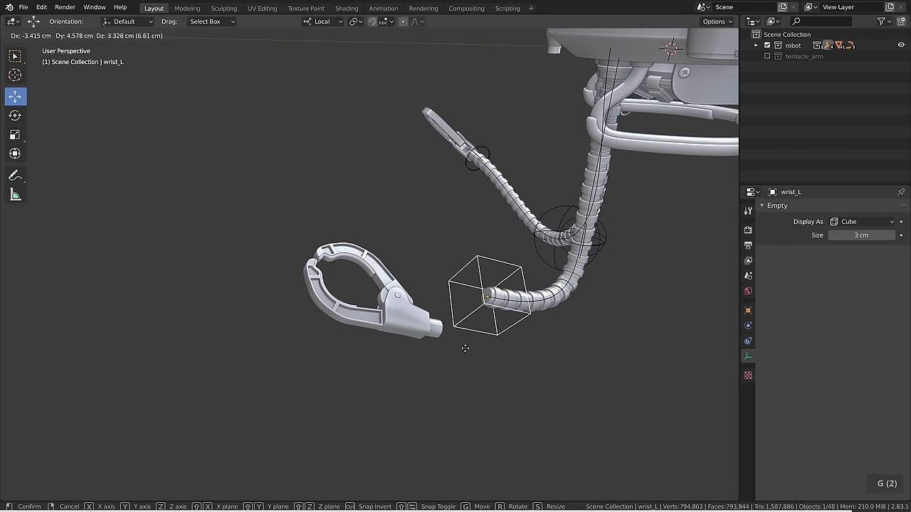
pyautogui.rightClick(470, 330)
# Move the hand_L claw outward from the robot's body and rotate it so the claw points upward.
pyautogui.click(409, 318)
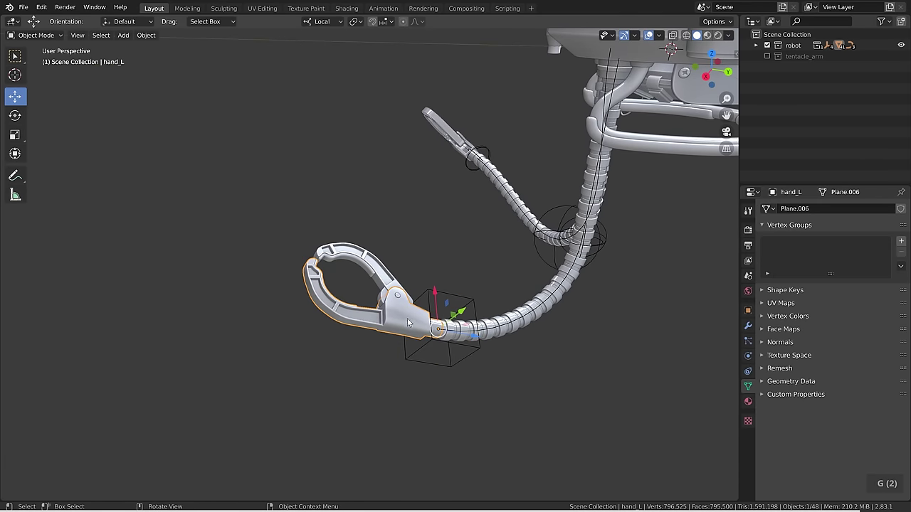
pyautogui.press('g')
pyautogui.click(302, 343)
pyautogui.press('r')
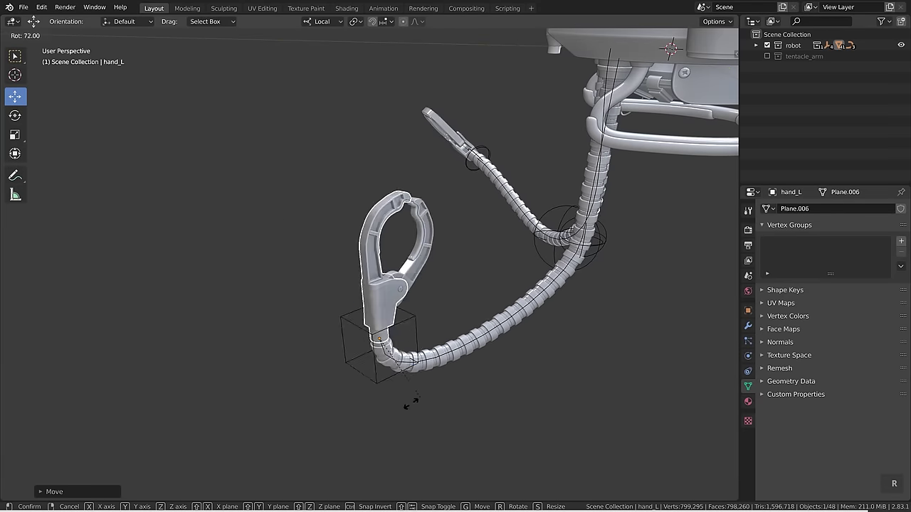
pyautogui.click(445, 388)
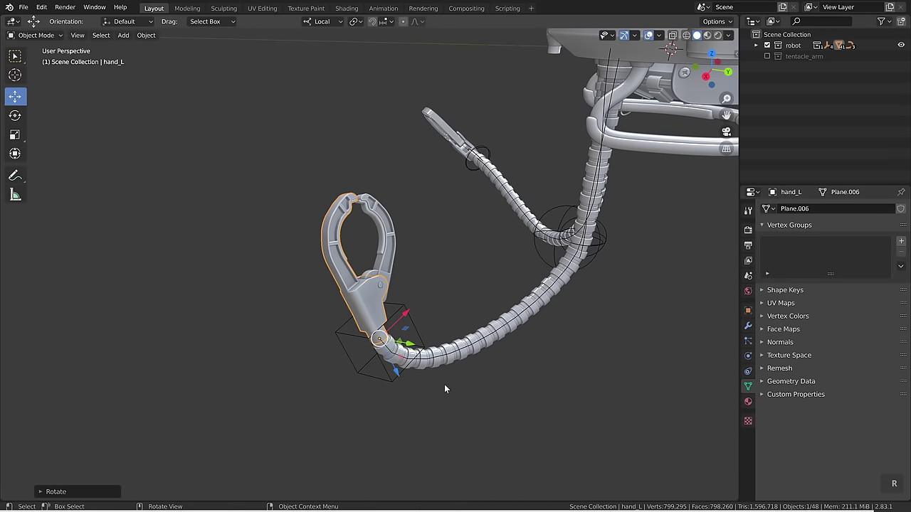
# Scale up the cube-shaped wrist_L empty to widen the arm's bend near the hand.
pyautogui.click(389, 379)
pyautogui.press('s')
pyautogui.click(558, 384)
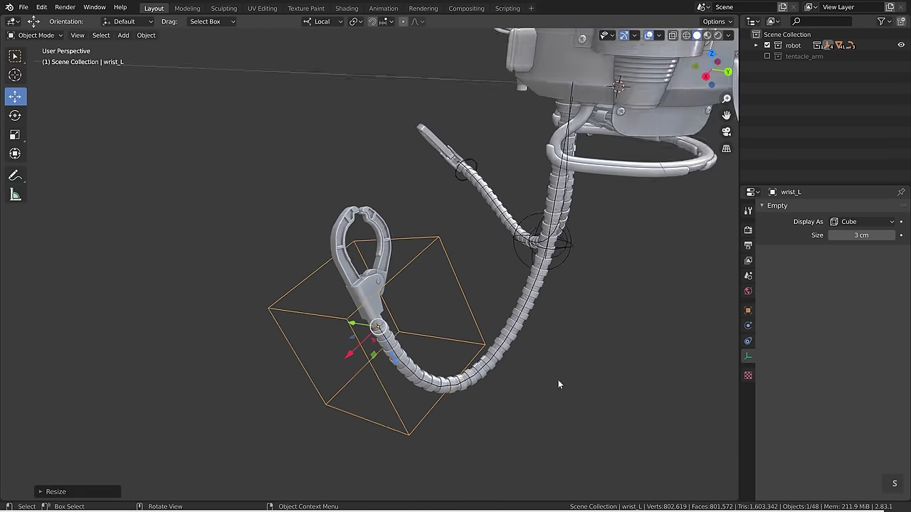
pyautogui.moveTo(558, 384); pyautogui.dragTo(498, 370, button='middle')
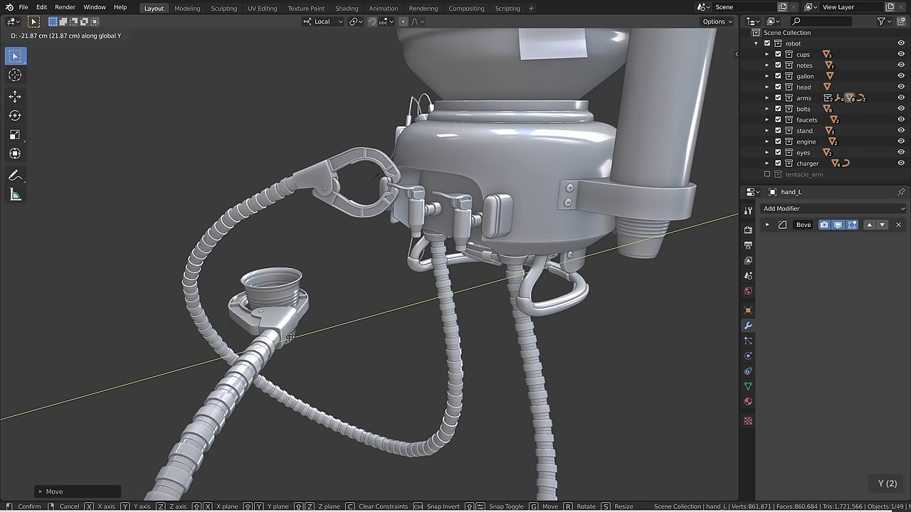
# Finish moving the robot's hand_L object along the global Y axis in the negative direction.
pyautogui.click(431, 238)
pyautogui.moveTo(431, 238); pyautogui.dragTo(471, 218, button='middle')
pyautogui.scroll(2, 410, 192)
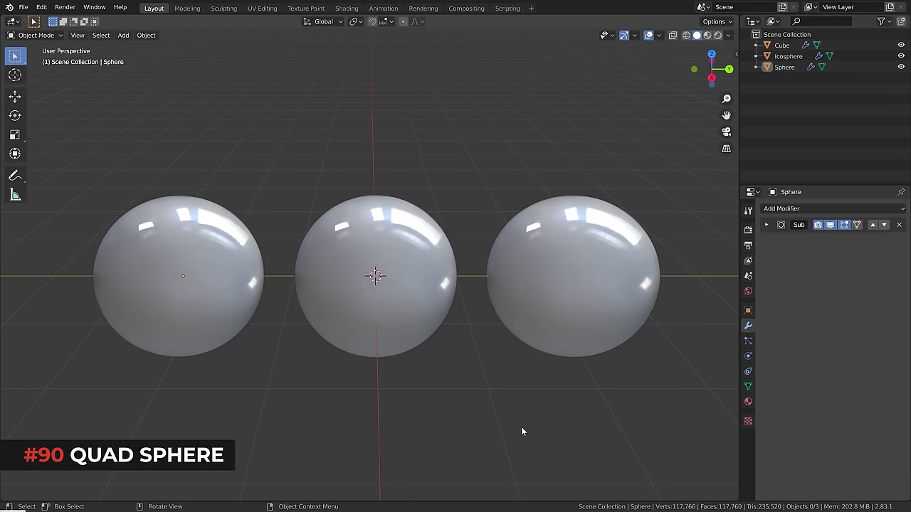
# Examine the UV sphere's shading and mesh topology around its top pole, in both object and edit mode.
pyautogui.click(200, 251)
pyautogui.keyDown('shift'); pyautogui.moveTo(228, 295); pyautogui.dragTo(404, 323, button='middle'); pyautogui.keyUp('shift')
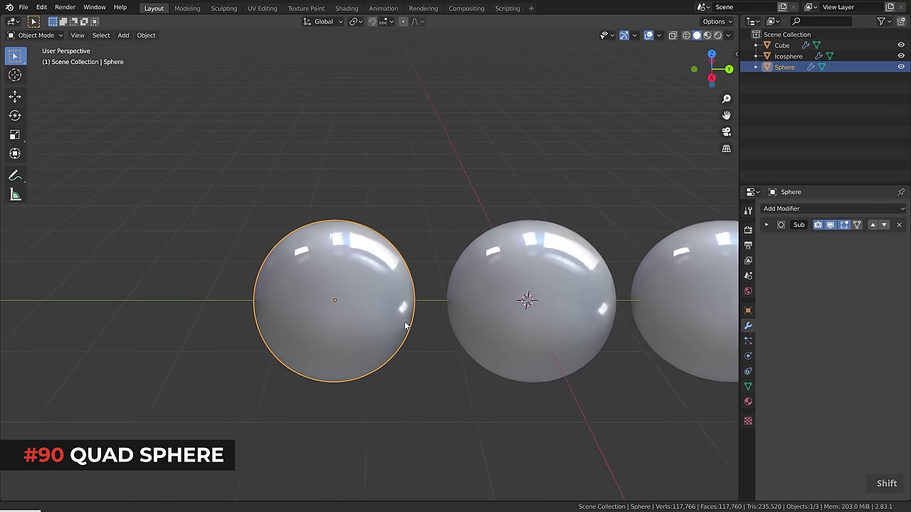
pyautogui.scroll(2, 352, 290)
pyautogui.hotkey('shift', 'a')
pyautogui.moveTo(432, 187)
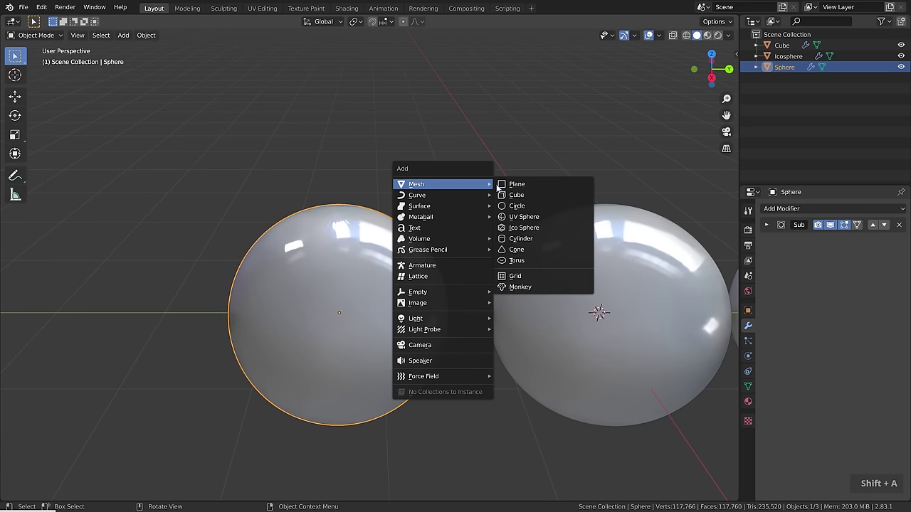
pyautogui.press('Escape')
pyautogui.scroll(3, 372, 236)
pyautogui.keyDown('shift'); pyautogui.moveTo(372, 235); pyautogui.dragTo(404, 209, button='middle'); pyautogui.keyUp('shift')
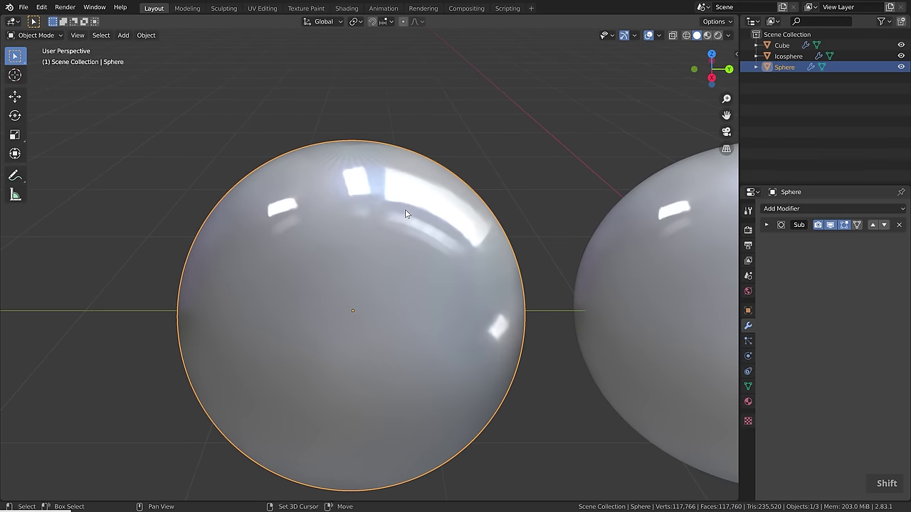
pyautogui.moveTo(446, 172); pyautogui.dragTo(446, 203, button='middle')
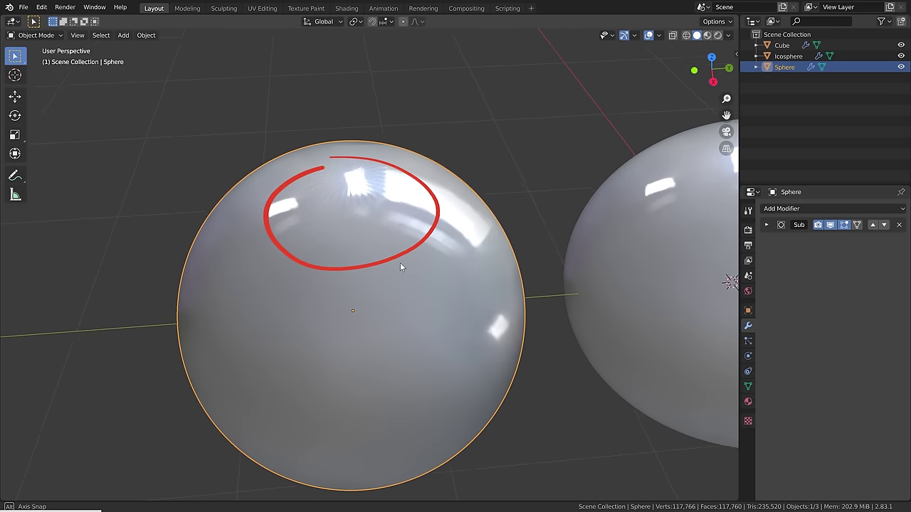
pyautogui.press('Tab')
pyautogui.scroll(3, 343, 168)
pyautogui.keyDown('shift'); pyautogui.moveTo(343, 168); pyautogui.dragTo(376, 248, button='middle'); pyautogui.keyUp('shift')
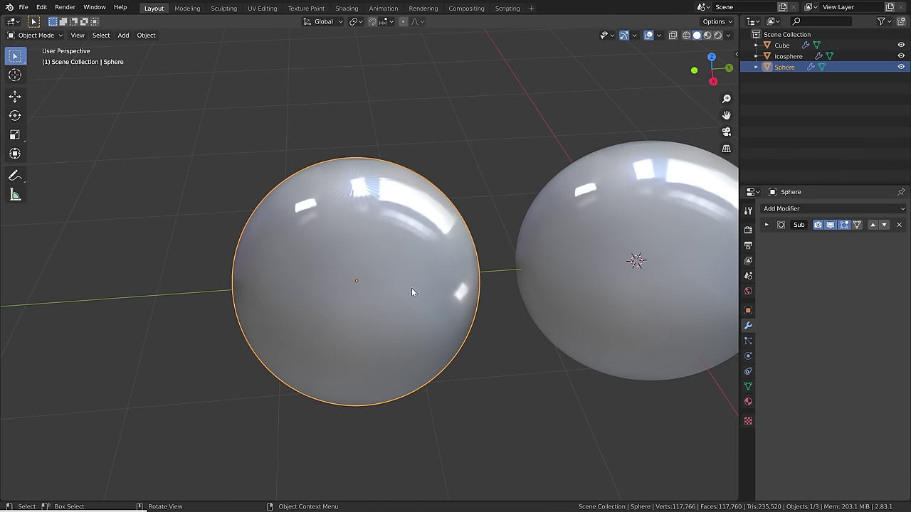
pyautogui.moveTo(437, 175); pyautogui.dragTo(440, 175, button='middle')
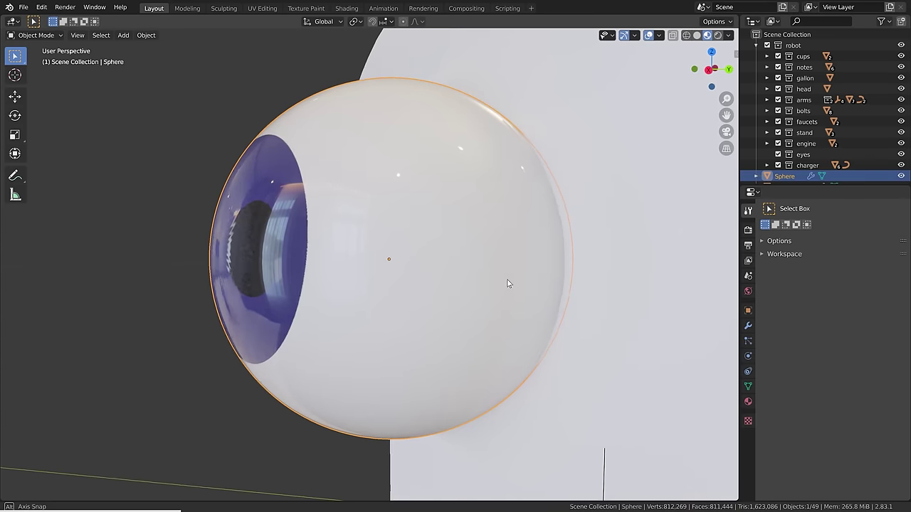
# Inspect the robot's eyeball sphere with the iris from the front and from a distance.
pyautogui.moveTo(508, 283); pyautogui.dragTo(477, 295, button='middle')
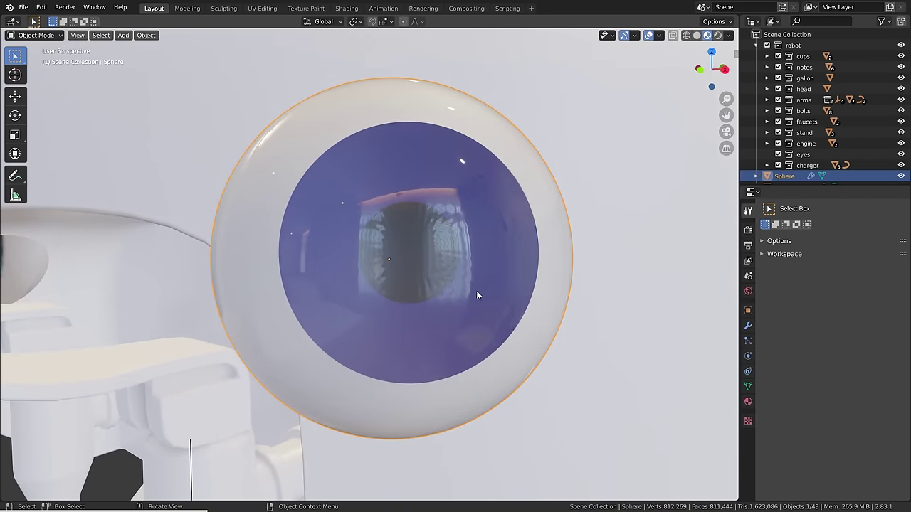
pyautogui.scroll(-10, 424, 308)
pyautogui.scroll(-3, 450, 358)
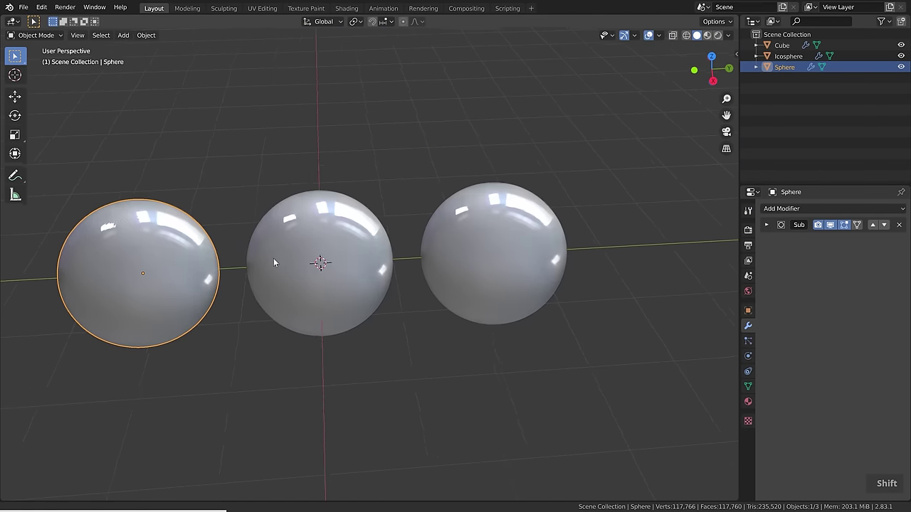
# Examine the icosphere's triangulated mesh and its shading, switching between object and edit mode.
pyautogui.keyDown('shift'); pyautogui.moveTo(273, 258); pyautogui.dragTo(311, 260, button='middle'); pyautogui.keyUp('shift')
pyautogui.click(390, 249)
pyautogui.scroll(4, 448, 248)
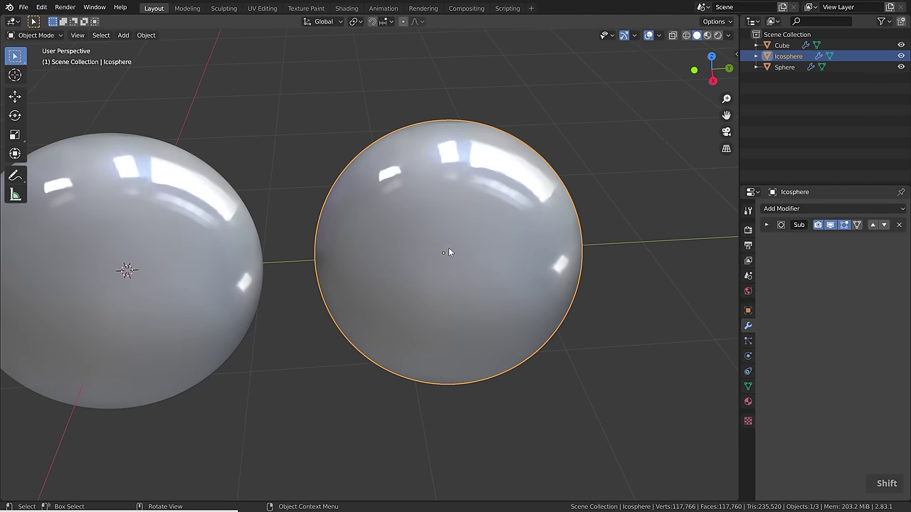
pyautogui.keyDown('shift'); pyautogui.moveTo(448, 247); pyautogui.dragTo(403, 256, button='middle'); pyautogui.keyUp('shift')
pyautogui.hotkey('shift', 'a')
pyautogui.moveTo(405, 253)
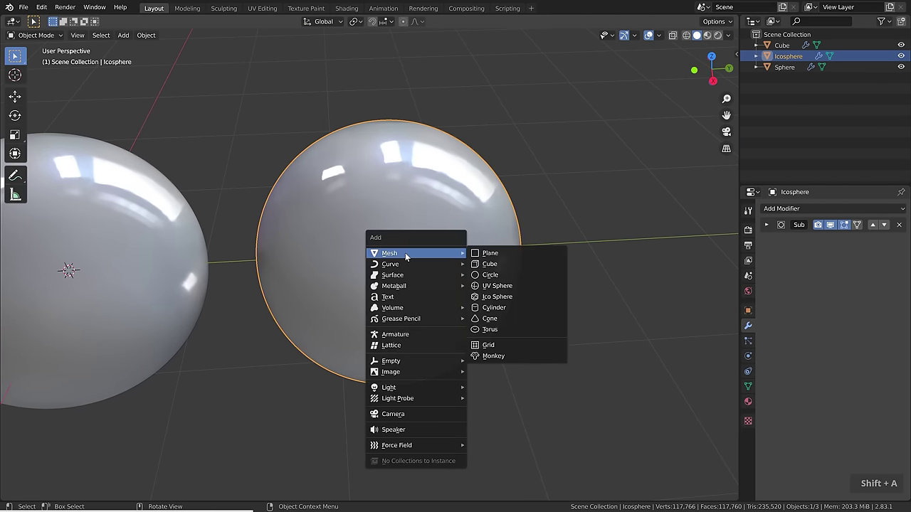
pyautogui.press('Tab')
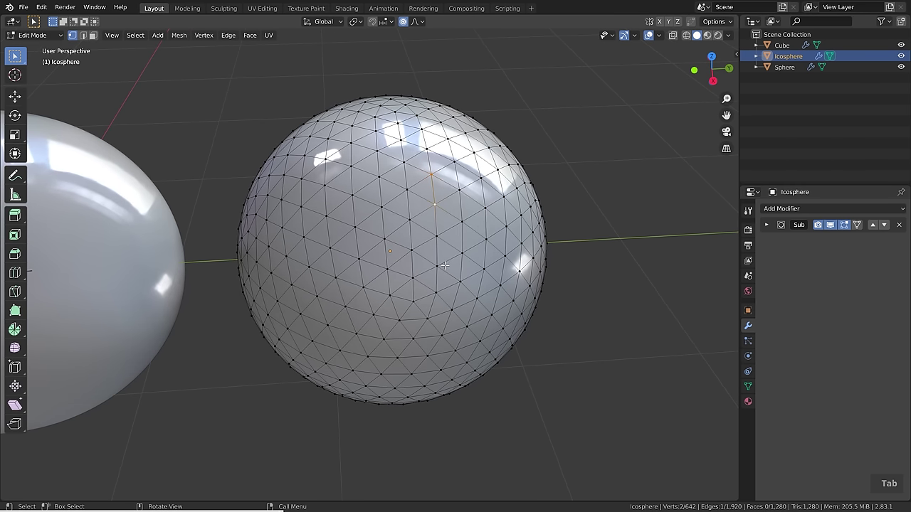
pyautogui.press('Tab')
pyautogui.moveTo(538, 244); pyautogui.dragTo(430, 210, button='middle')
pyautogui.press('Tab')
pyautogui.press('Tab')
pyautogui.press('Tab')
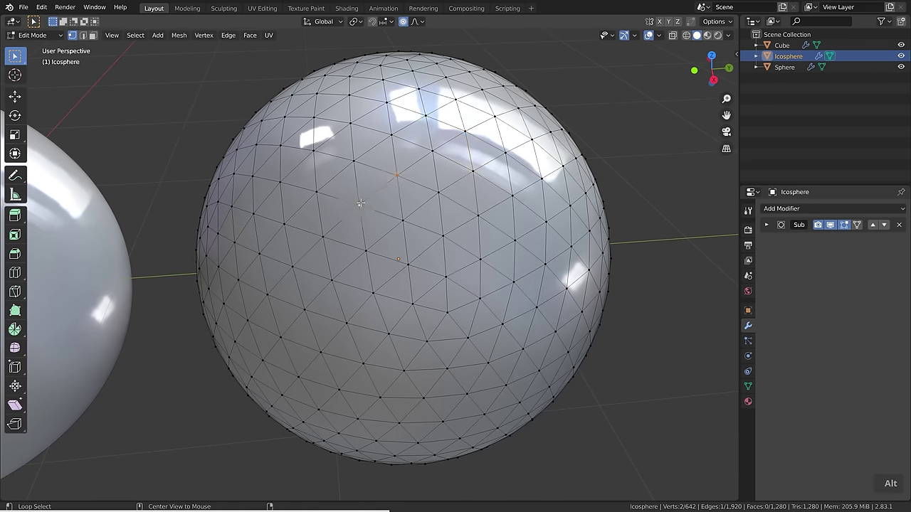
pyautogui.press('Tab')
pyautogui.scroll(-4, 522, 179)
pyautogui.keyDown('shift'); pyautogui.moveTo(299, 226); pyautogui.dragTo(517, 203, button='middle'); pyautogui.keyUp('shift')
# Examine the cube-based sphere in the middle, checking its mesh in edit mode and its shading in object mode.
pyautogui.click(444, 227)
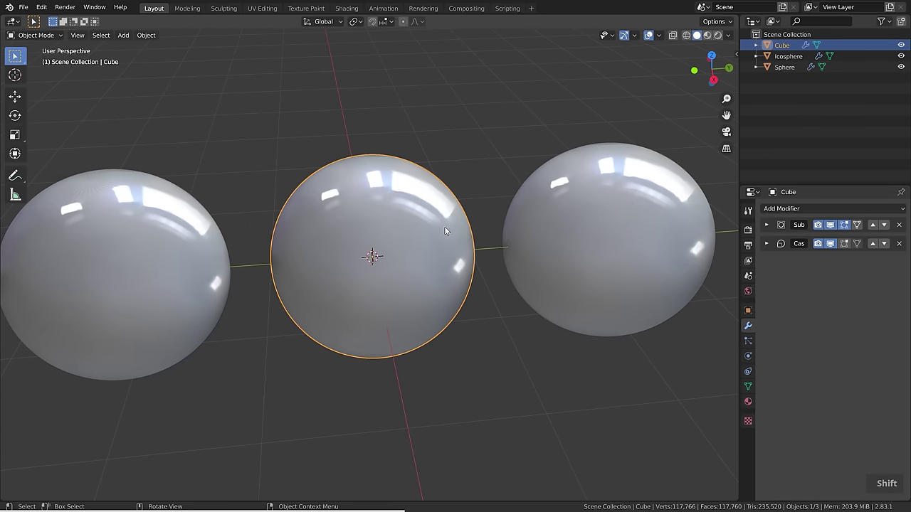
pyautogui.moveTo(444, 226); pyautogui.dragTo(439, 225, button='middle')
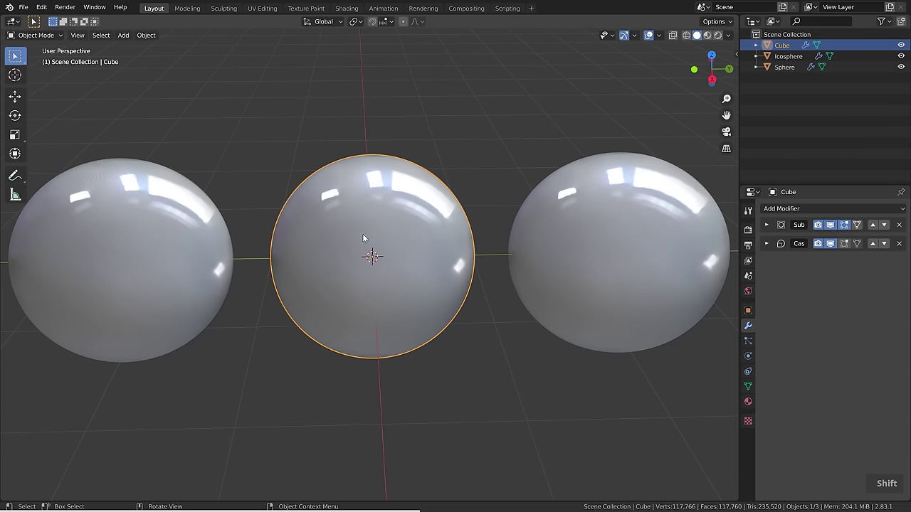
pyautogui.press('Tab')
pyautogui.press('Tab')
pyautogui.scroll(4, 363, 195)
pyautogui.moveTo(378, 186); pyautogui.dragTo(378, 161, button='middle')
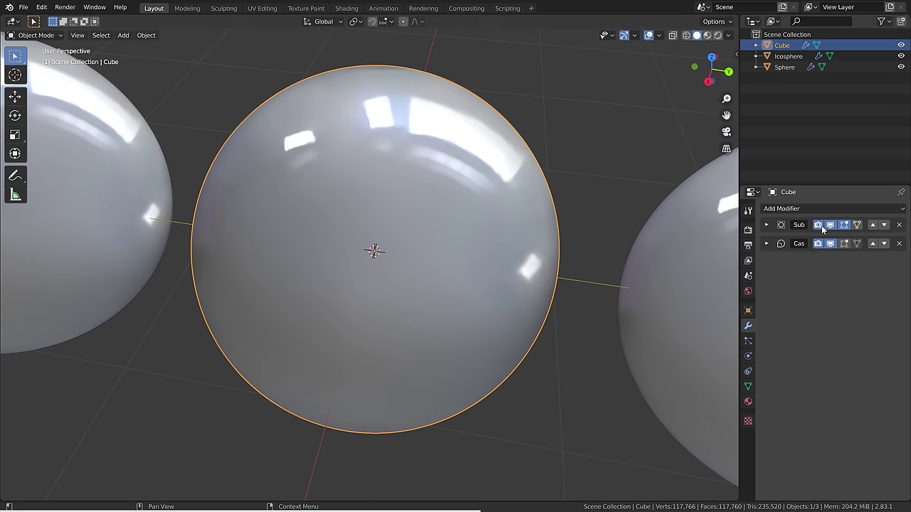
# Compare the middle sphere with its Subdivision modifier hidden and shown in the viewport.
pyautogui.scroll(-3, 453, 208)
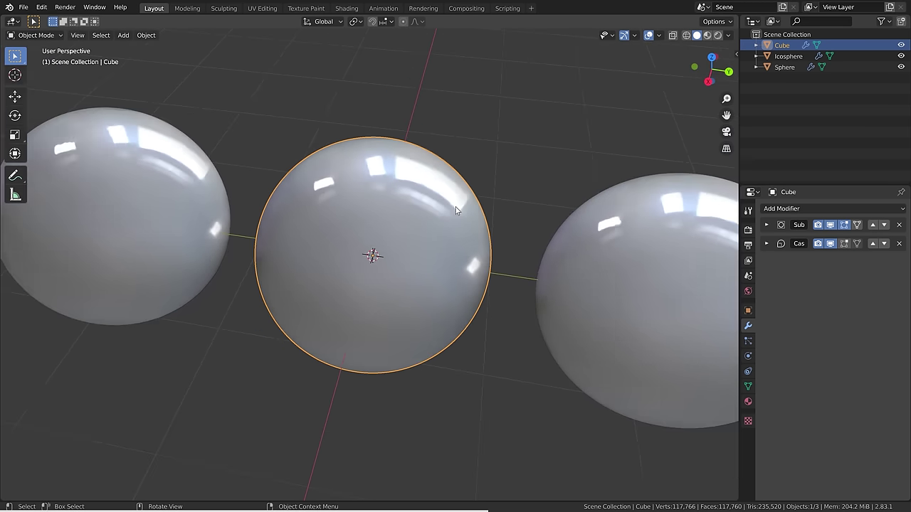
pyautogui.click(830, 225)
pyautogui.click(830, 225)
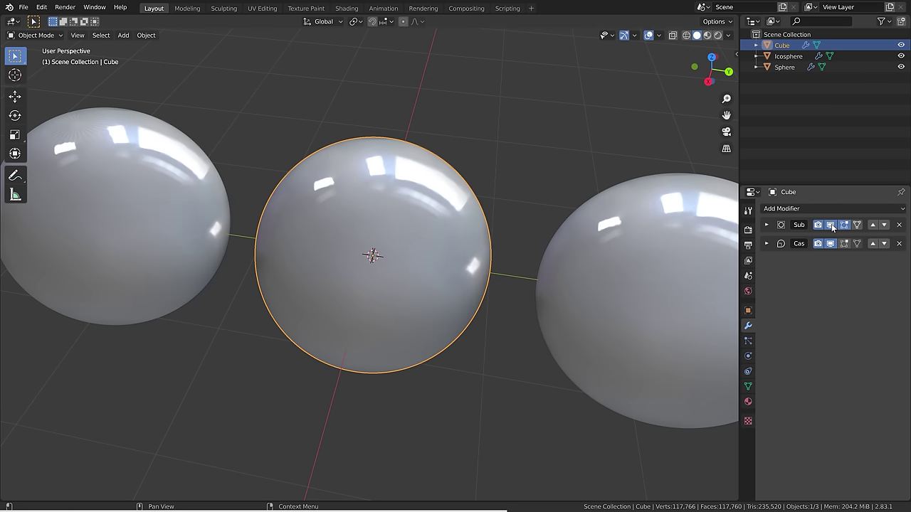
# Expand the middle sphere's Cast modifier and compare its outline in right view with that modifier hidden and shown.
pyautogui.click(766, 244)
pyautogui.click(802, 211)
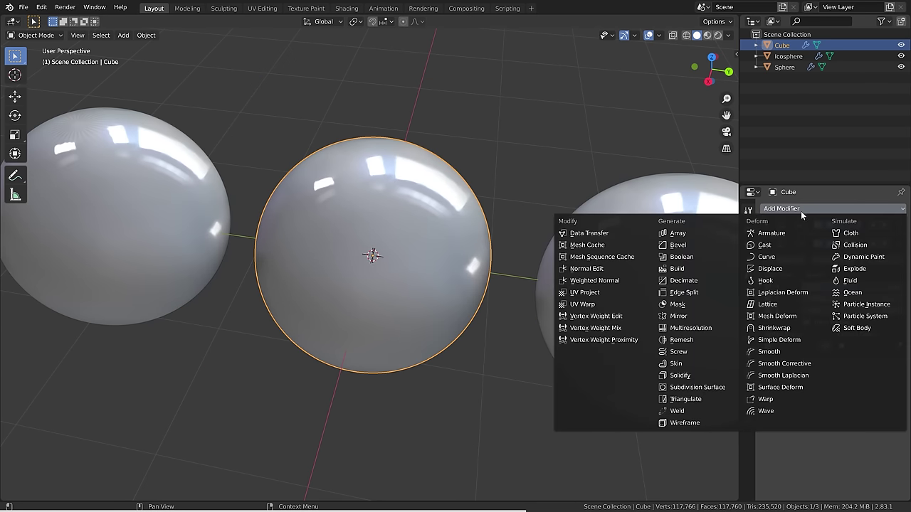
pyautogui.press('Escape')
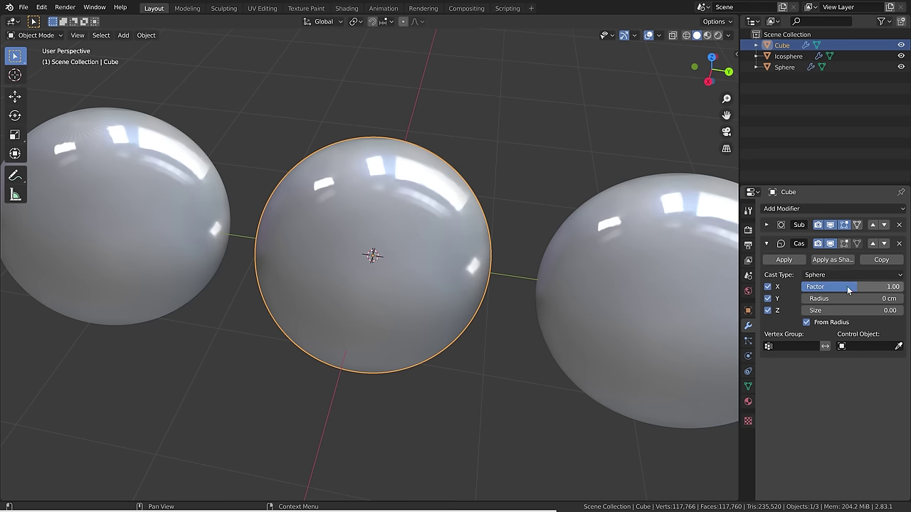
pyautogui.click(830, 244)
pyautogui.press('KP_3')
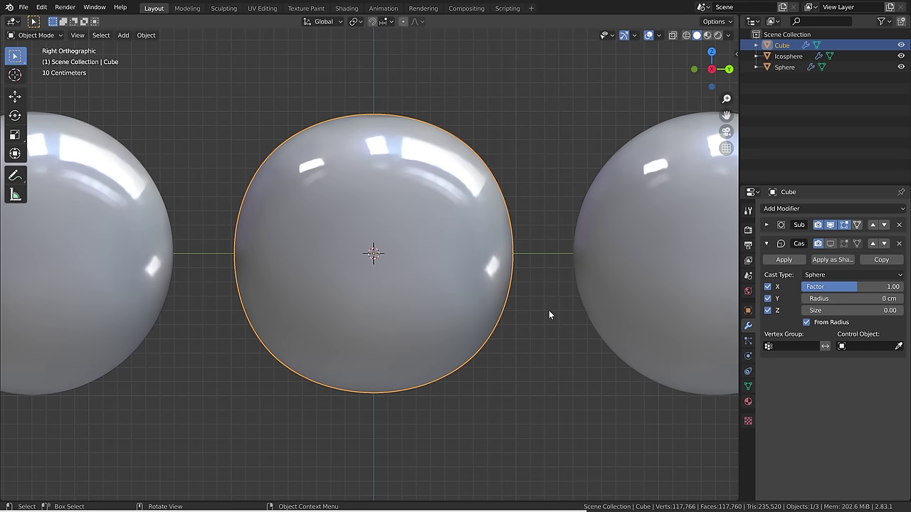
pyautogui.click(831, 244)
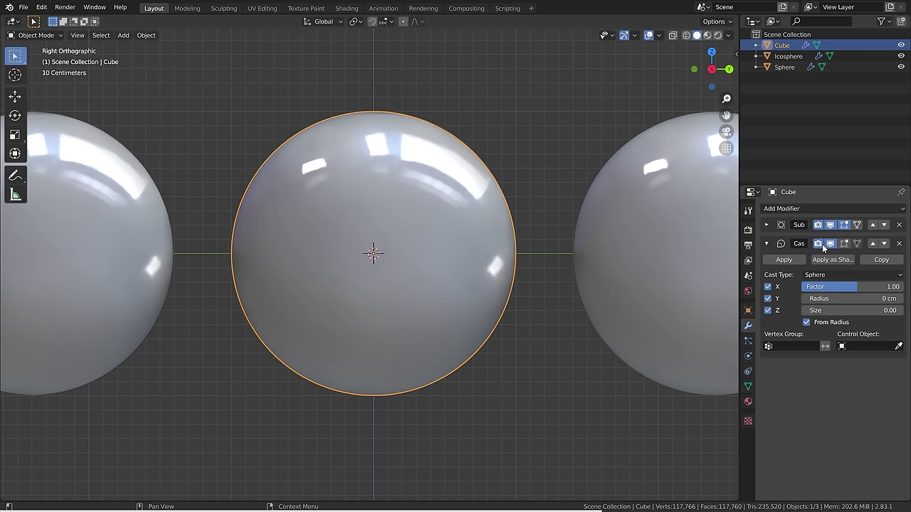
# Apply the Subdivision modifier and the Cast modifier on the middle sphere.
pyautogui.moveTo(393, 237); pyautogui.dragTo(395, 270, button='middle')
pyautogui.scroll(-3, 396, 273)
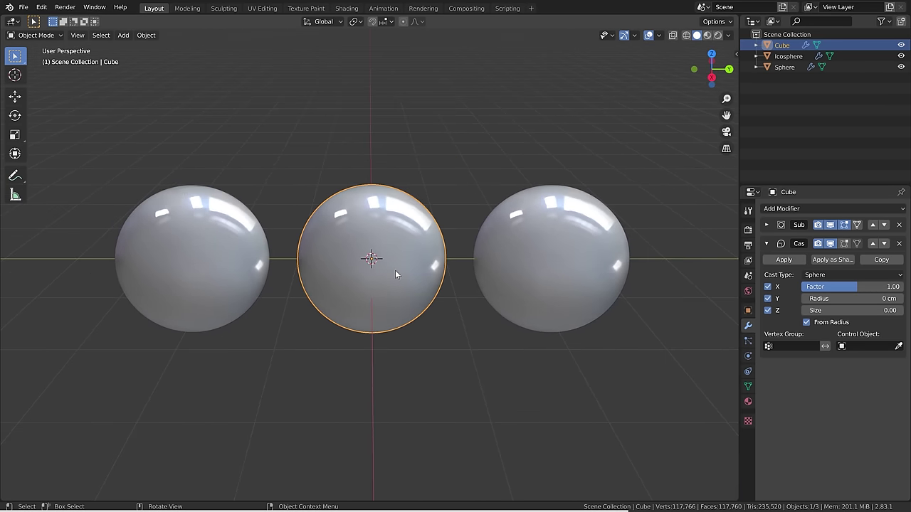
pyautogui.click(767, 225)
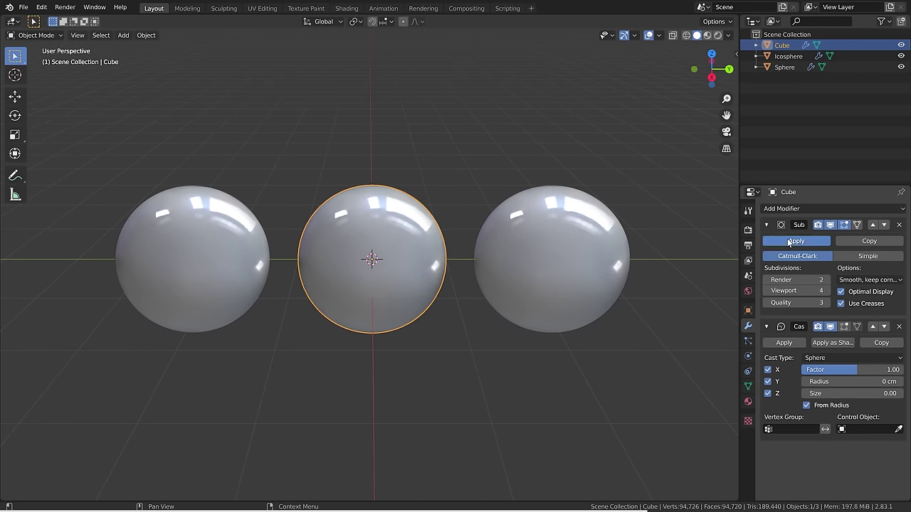
pyautogui.click(788, 243)
pyautogui.click(789, 242)
# Check the all-quad mesh of the middle sphere in edit mode and return to object mode.
pyautogui.press('Tab')
pyautogui.scroll(3, 392, 243)
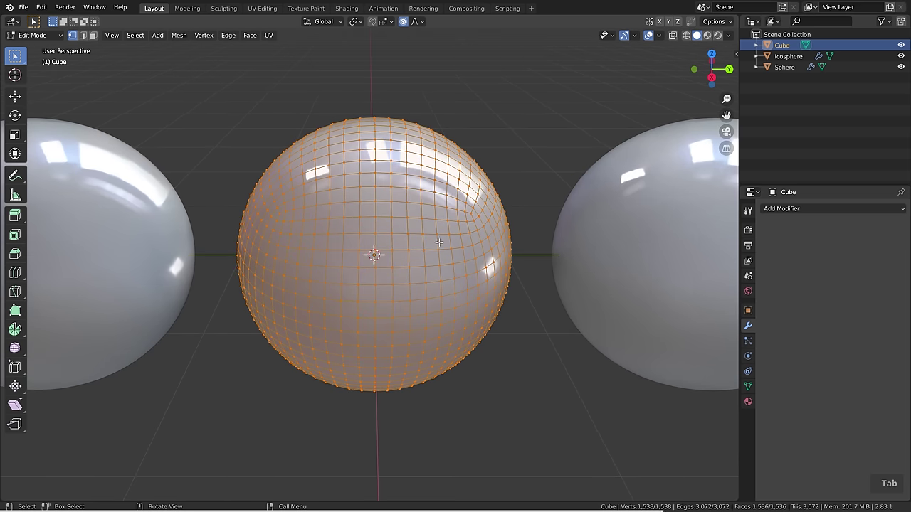
pyautogui.moveTo(463, 244)
pyautogui.mouseDown(button='middle')
pyautogui.moveTo(441, 228)
pyautogui.moveTo(466, 247)
pyautogui.mouseUp(button='middle')
pyautogui.press('Tab')
pyautogui.scroll(-4, 427, 249)
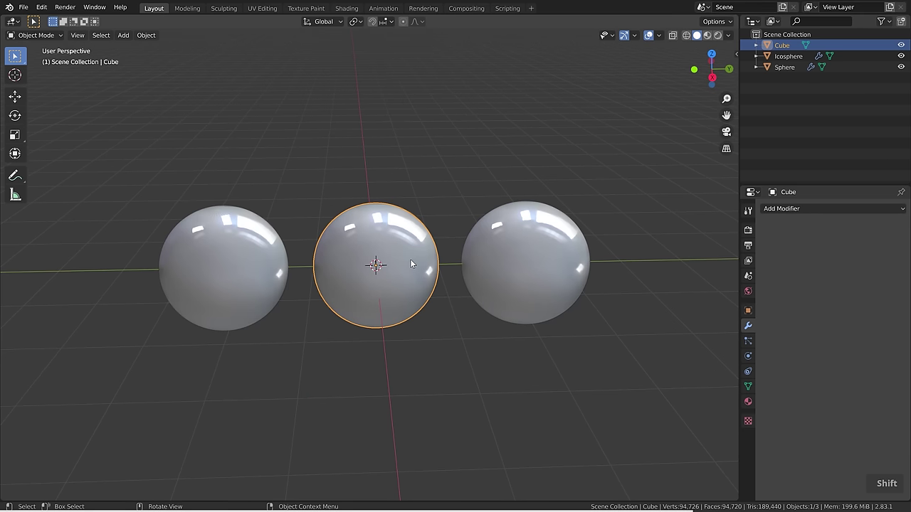
# Delete all three spheres from the scene.
pyautogui.press('x')
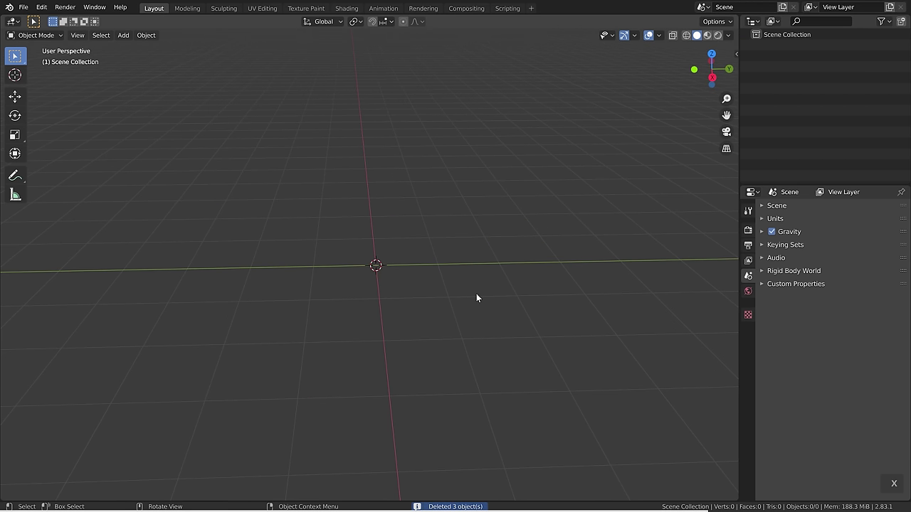
pyautogui.moveTo(477, 293); pyautogui.dragTo(475, 292, button='middle')
# Find the add-ons matching "extra" in the preferences, enable Add Mesh: Extra Objects and close the preferences.
pyautogui.click(43, 7)
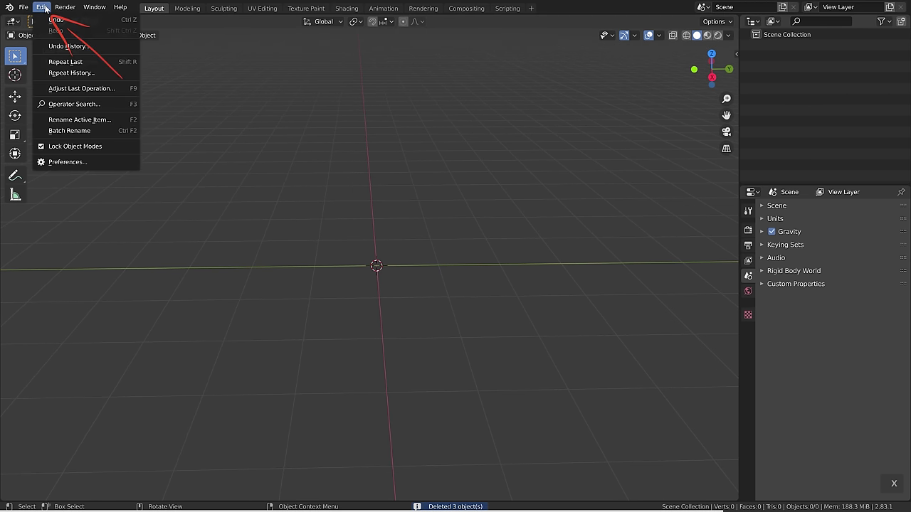
pyautogui.click(71, 162)
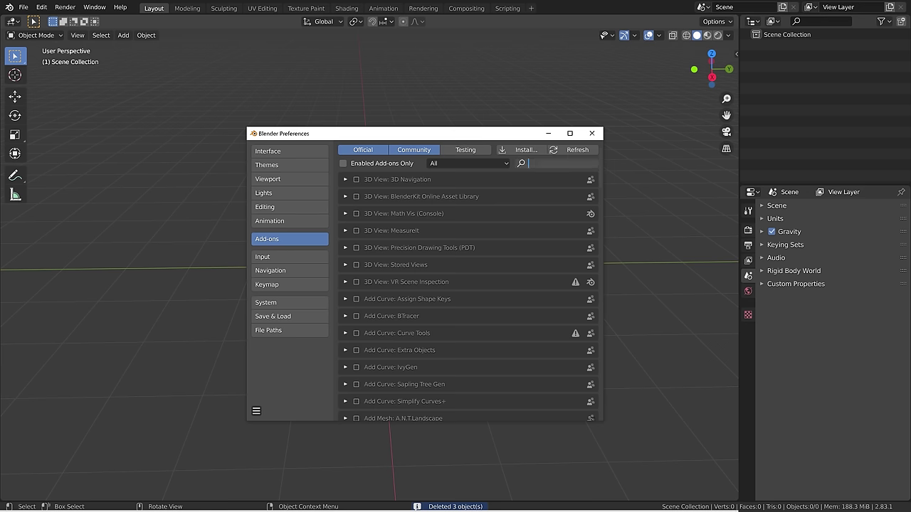
pyautogui.write('extra')
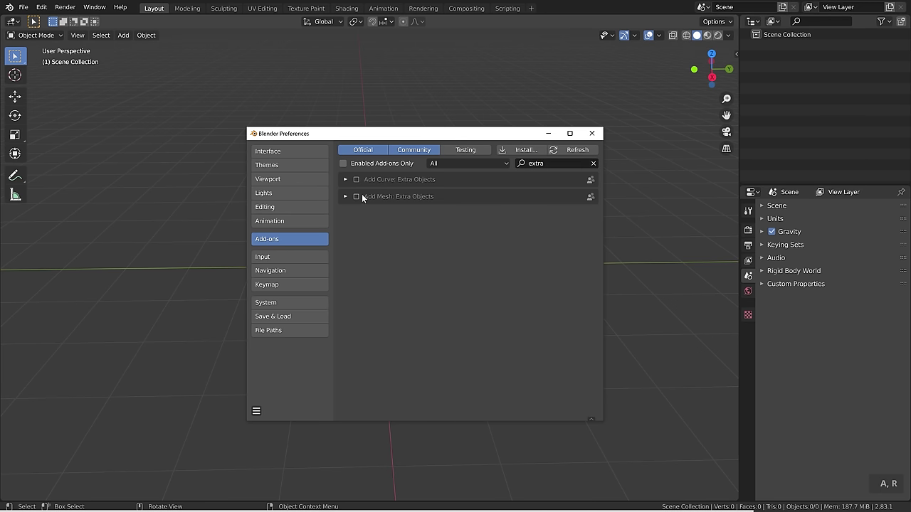
pyautogui.click(512, 85)
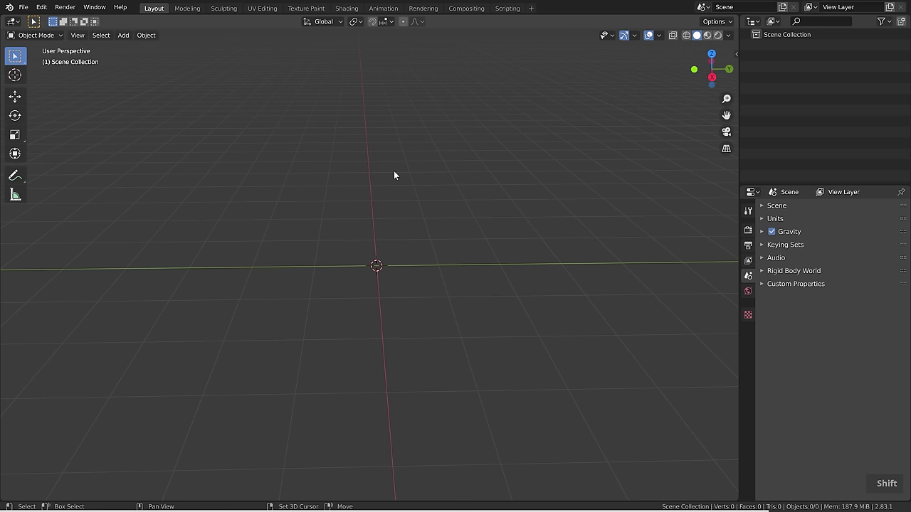
# Add a Round Cube mesh at the world origin using the Quadsphere operator preset.
pyautogui.hotkey('shift', 'a')
pyautogui.moveTo(392, 172)
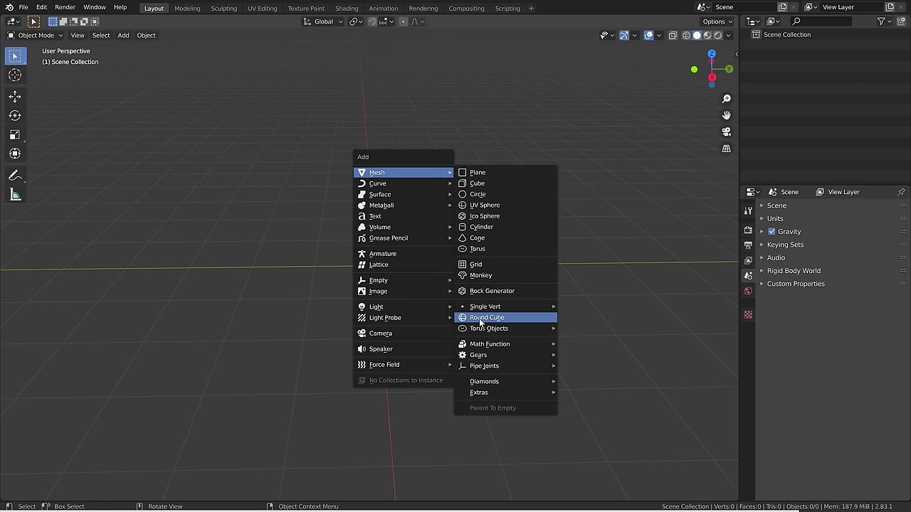
pyautogui.click(520, 317)
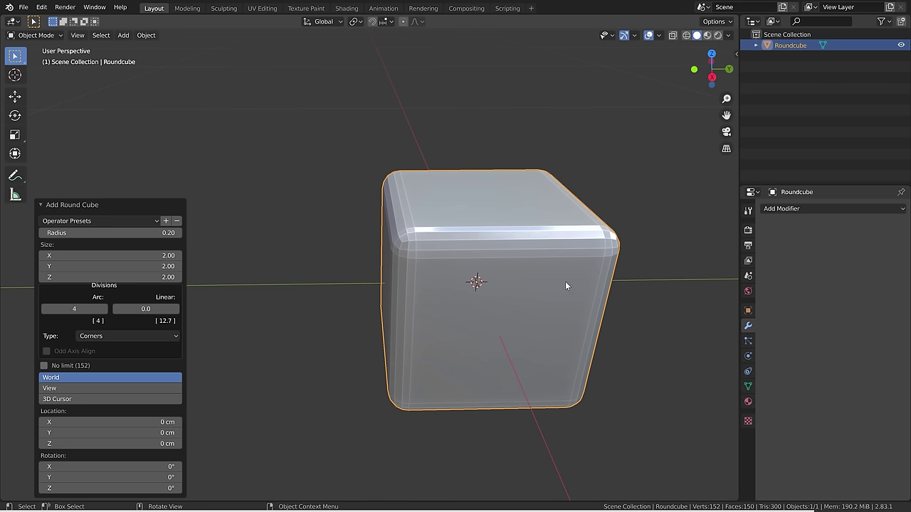
pyautogui.click(84, 221)
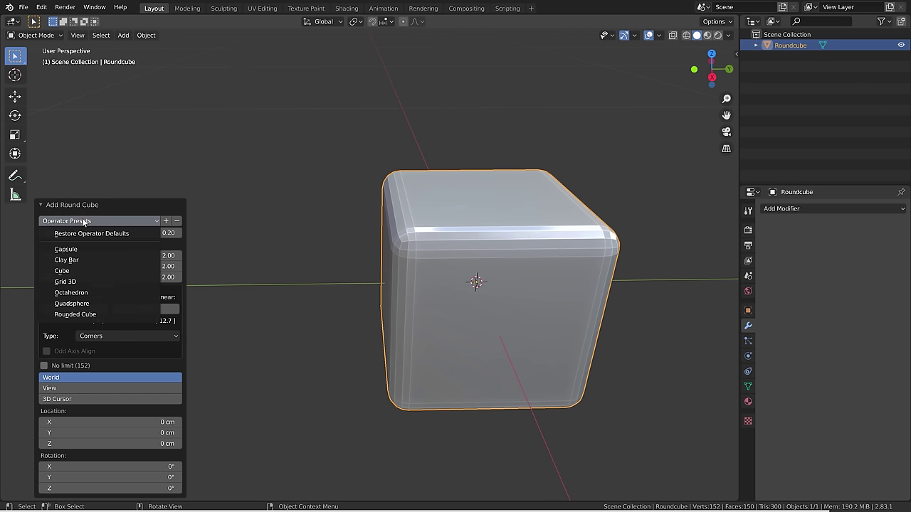
pyautogui.click(85, 304)
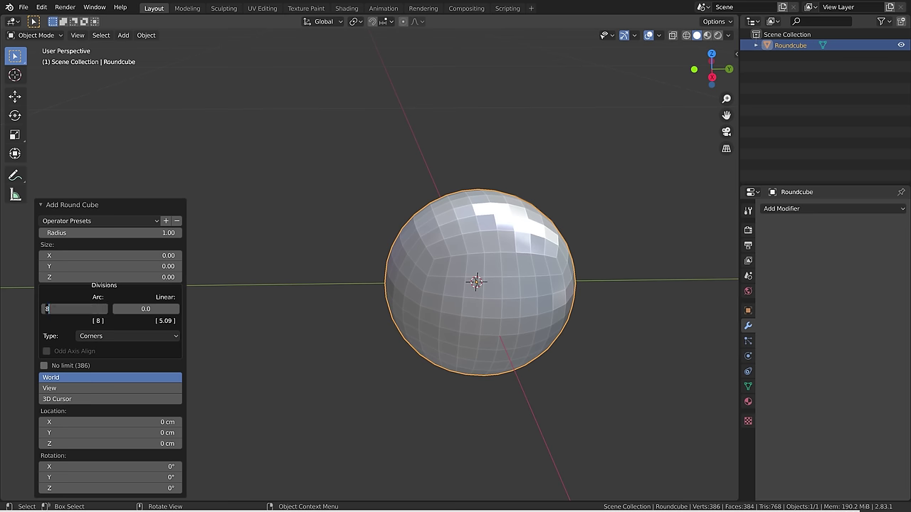
# Set the round cube's arc divisions to 10.
pyautogui.write('10')
pyautogui.press('Return')
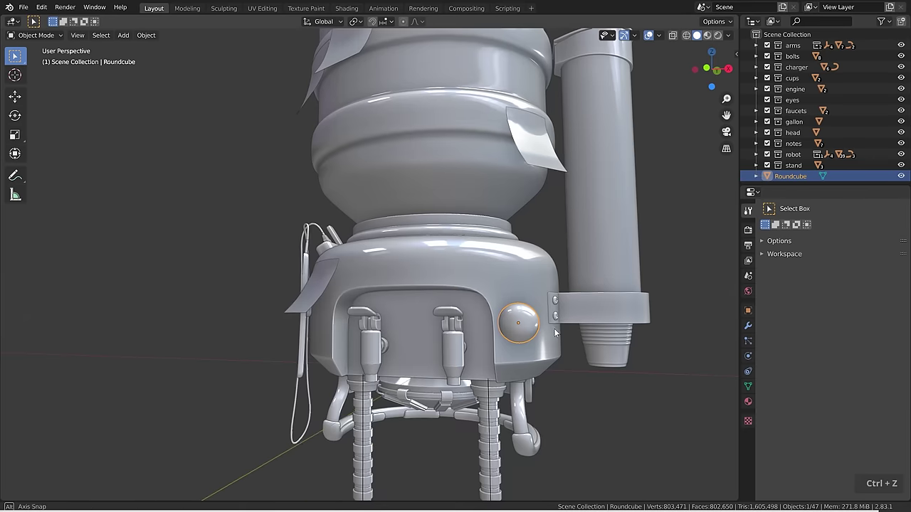
# Duplicate the eye sphere about 20 cm along the X axis to the other side of the robot head's front and deselect everything.
pyautogui.moveTo(555, 333); pyautogui.dragTo(547, 328, button='middle')
pyautogui.hotkey('shift', 'd')
pyautogui.press('y')
pyautogui.press('x')
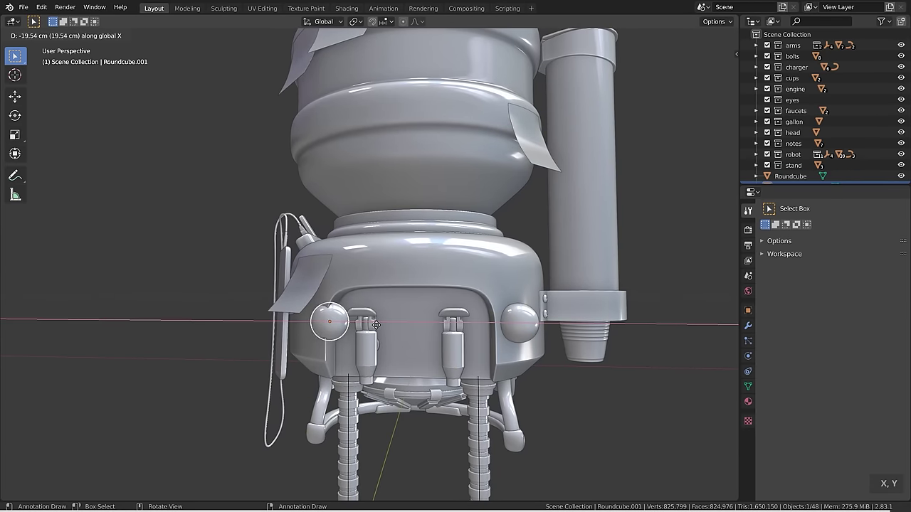
pyautogui.click(356, 322)
pyautogui.moveTo(353, 321); pyautogui.dragTo(475, 305, button='middle')
pyautogui.press('a')
pyautogui.press('a')
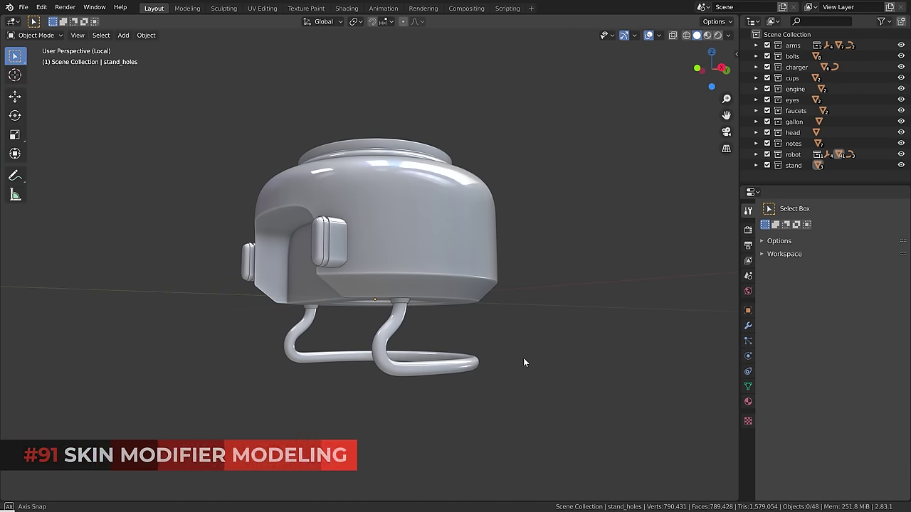
# Disable the viewport display of all four modifiers on the stand tube and enter edit mode to expose its base vertex path.
pyautogui.moveTo(522, 362); pyautogui.dragTo(448, 352, button='middle')
pyautogui.scroll(3, 449, 352)
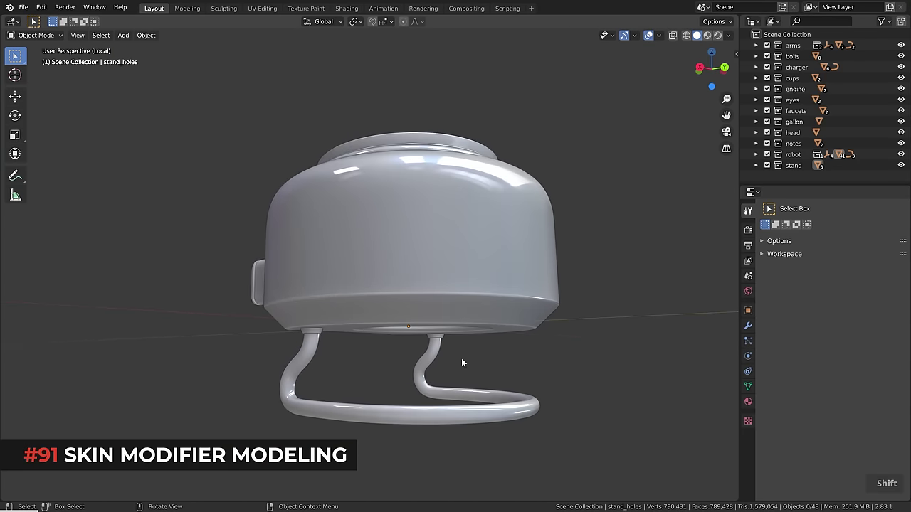
pyautogui.keyDown('shift'); pyautogui.moveTo(498, 401); pyautogui.dragTo(451, 361, button='middle'); pyautogui.keyUp('shift')
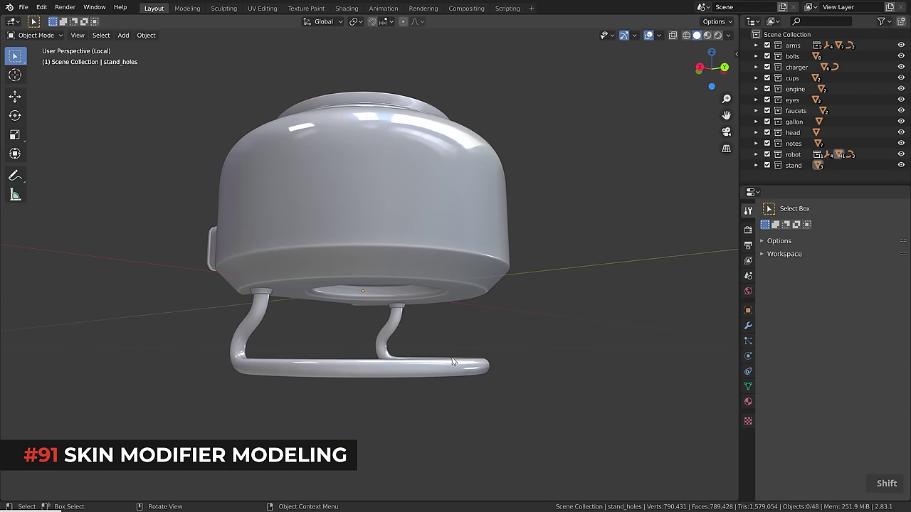
pyautogui.click(423, 366)
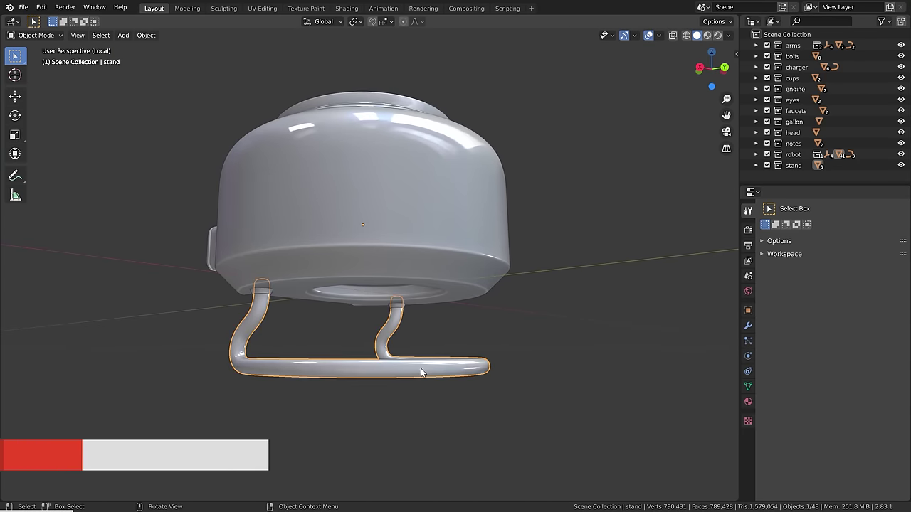
pyautogui.click(748, 327)
pyautogui.moveTo(839, 284); pyautogui.dragTo(832, 229)
pyautogui.press('Tab')
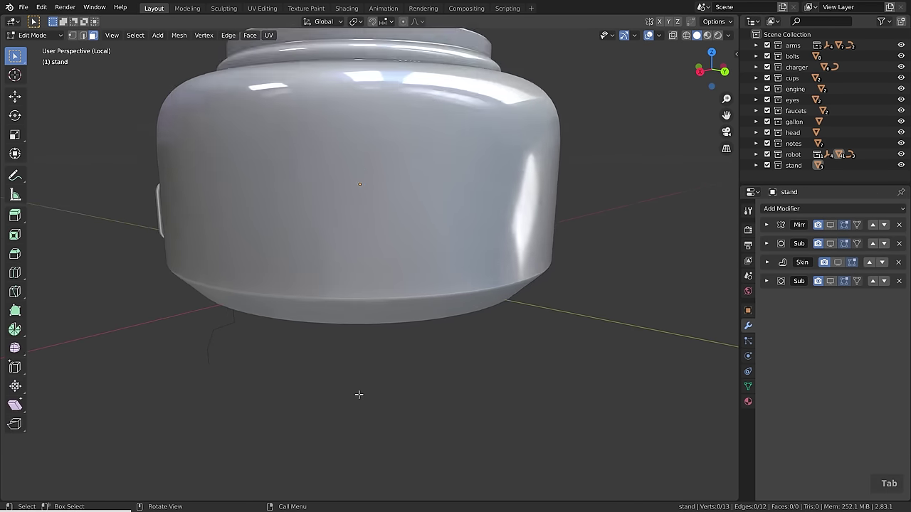
pyautogui.scroll(3, 358, 392)
pyautogui.keyDown('shift'); pyautogui.moveTo(358, 406); pyautogui.dragTo(497, 313, button='middle'); pyautogui.keyUp('shift')
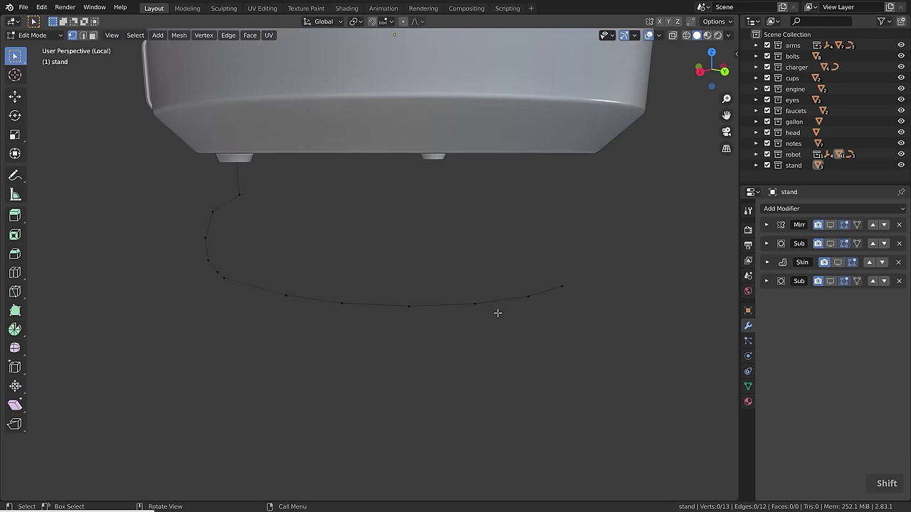
# Select the vertex midway along the lower path and re-enable viewport display of Mirror, the first Subdivision with on-cage editing, and Skin.
pyautogui.click(408, 306)
pyautogui.press('g')
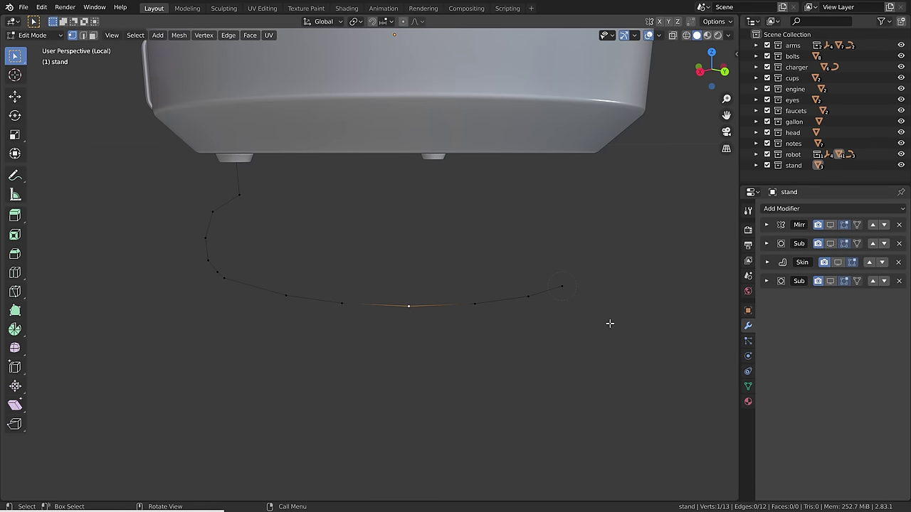
pyautogui.click(830, 224)
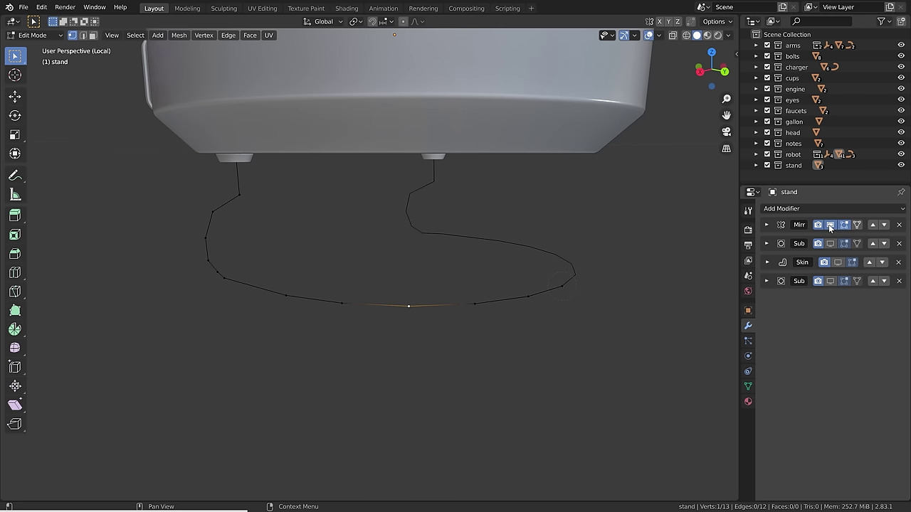
pyautogui.click(830, 244)
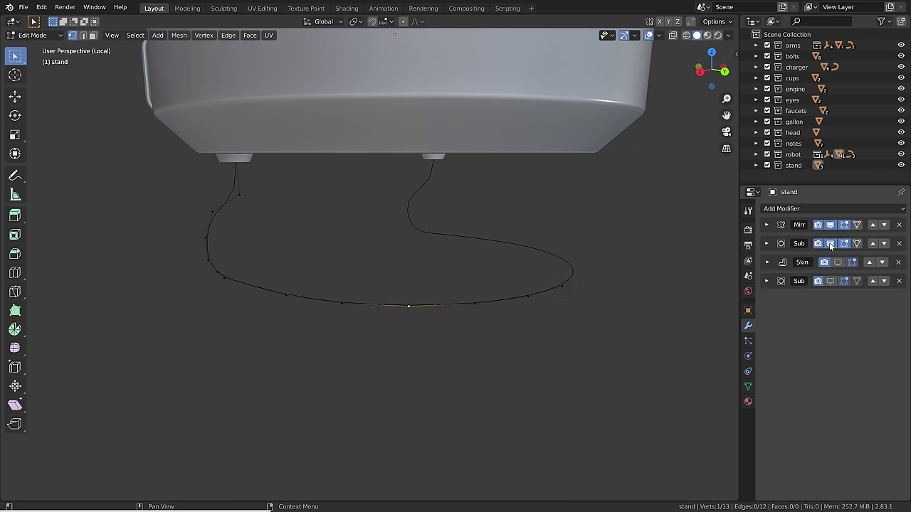
pyautogui.click(856, 244)
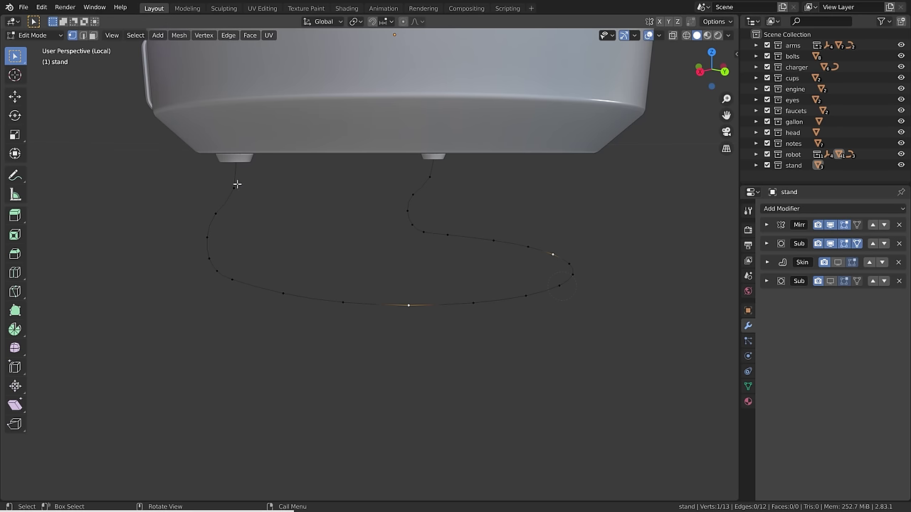
pyautogui.click(838, 262)
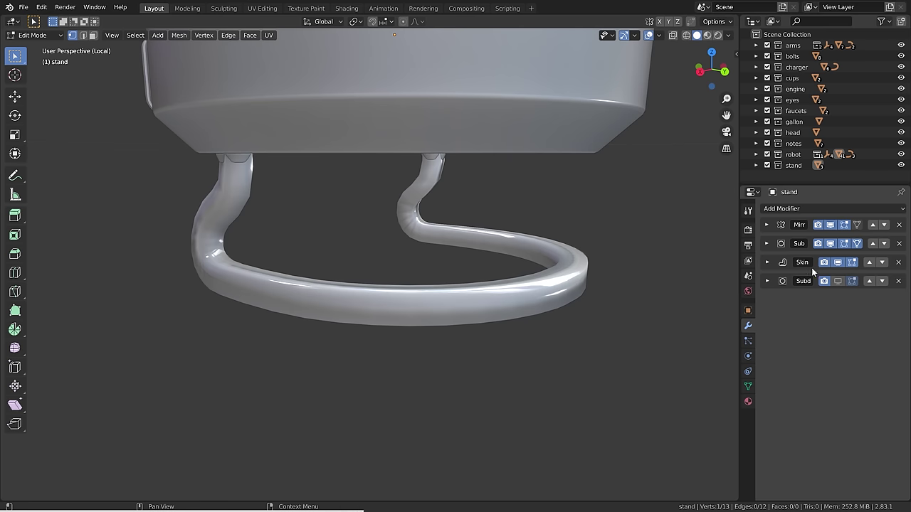
# Turn on X-ray display and shift the selected vertex of the stand's lower path slightly.
pyautogui.hotkey('alt', 'z')
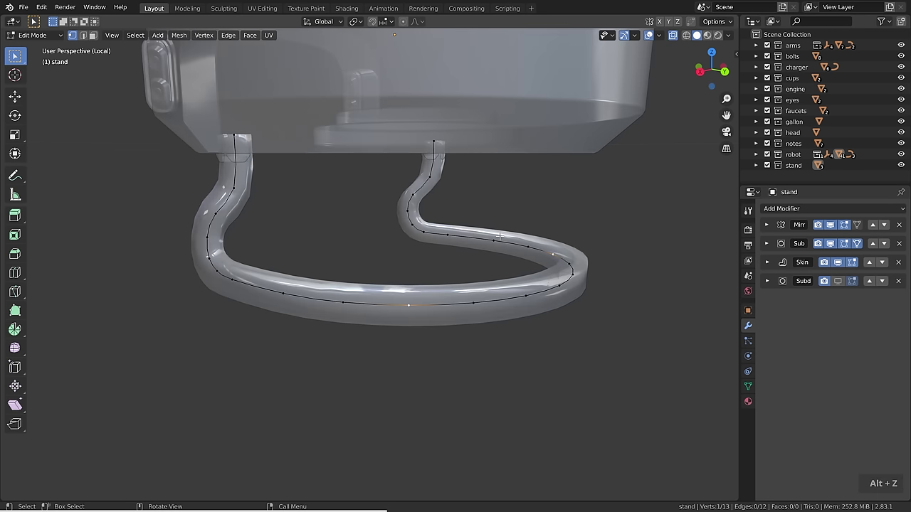
pyautogui.press('g')
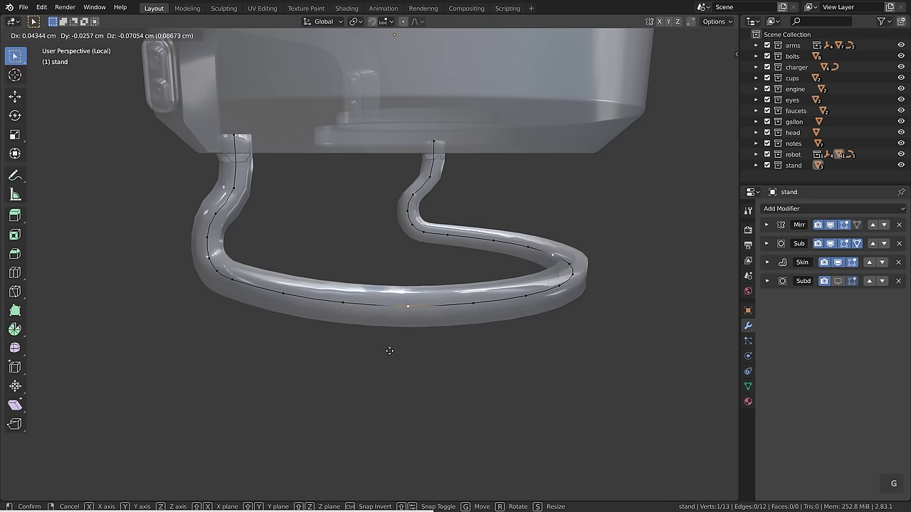
pyautogui.click(403, 297)
# Duplicate three neighbouring vertices of the stand's lower curve and rotate the copy into an upright slanted strand inside the ring.
pyautogui.moveTo(574, 310); pyautogui.dragTo(518, 316, button='middle')
pyautogui.keyDown('shift'); pyautogui.moveTo(518, 317); pyautogui.dragTo(551, 308, button='middle'); pyautogui.keyUp('shift')
pyautogui.click(519, 307)
pyautogui.keyDown('shift'); pyautogui.click(448, 309); pyautogui.keyUp('shift')
pyautogui.keyDown('shift'); pyautogui.click(374, 303); pyautogui.keyUp('shift')
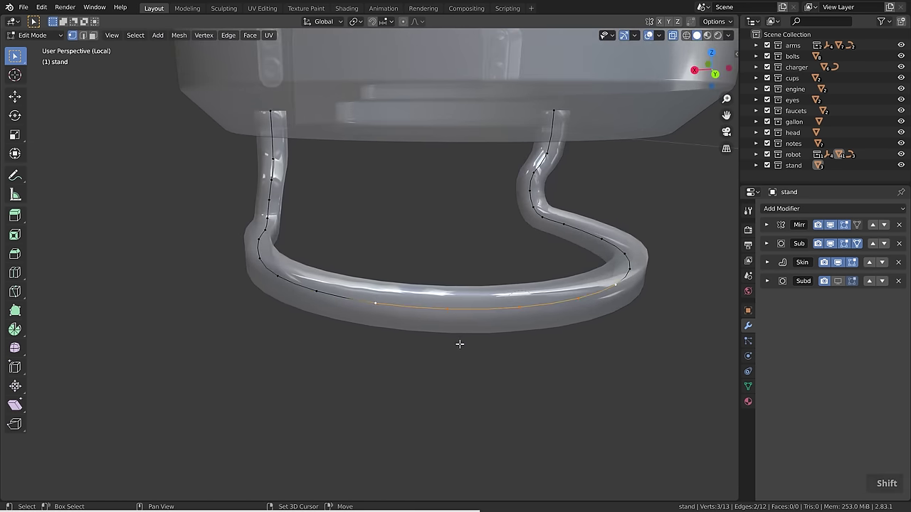
pyautogui.hotkey('shift', 'd')
pyautogui.click(435, 267)
pyautogui.press('r')
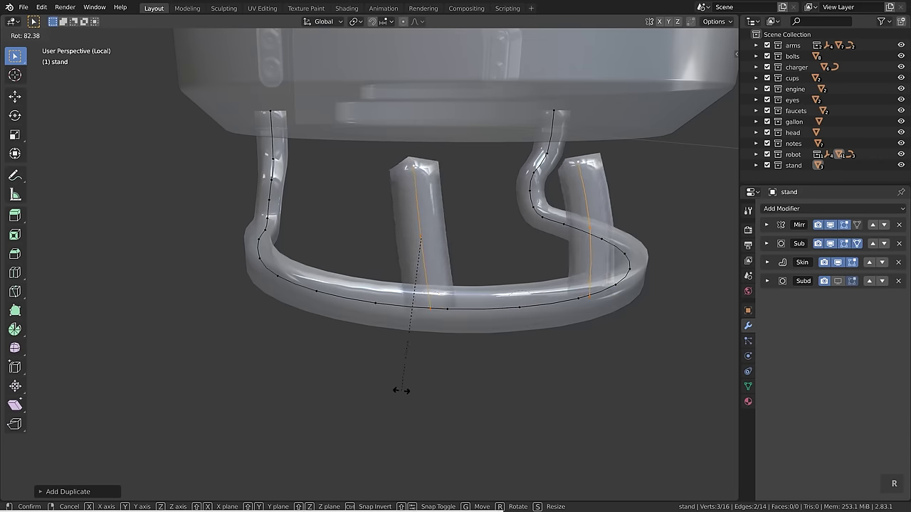
pyautogui.click(532, 342)
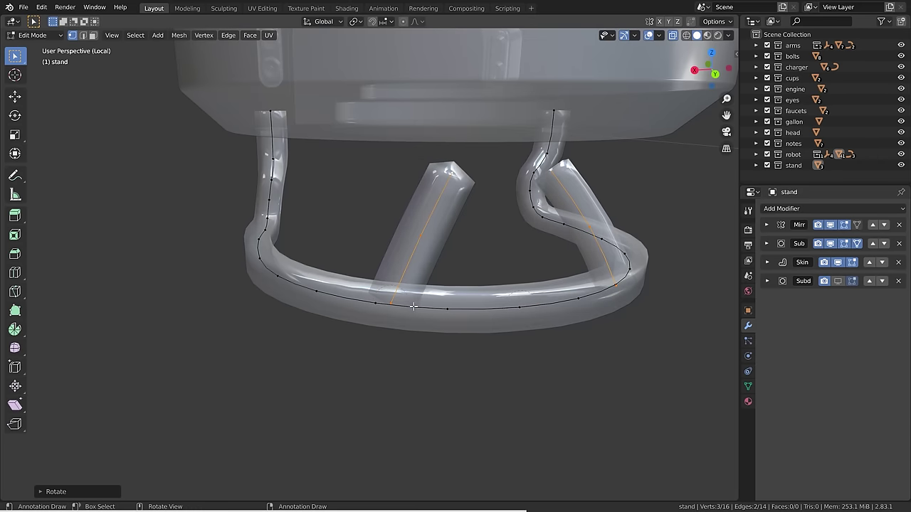
# Shrink the skin radius of the copied strand to about 0.36 and move the strand onto the ring.
pyautogui.hotkey('ctrl', 'a')
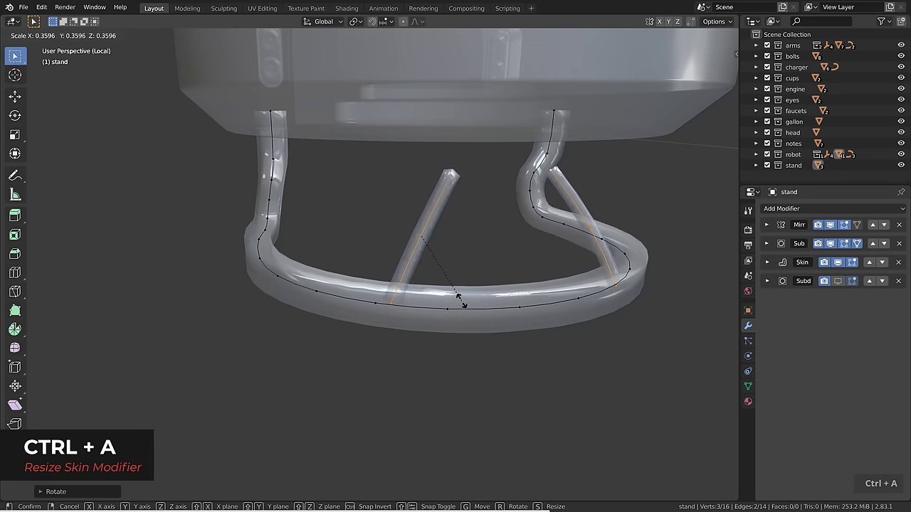
pyautogui.click(452, 278)
pyautogui.press('g')
pyautogui.click(413, 264)
# Reposition the strand's upper end vertex and extrude a new vertex from it toward the mirrored side.
pyautogui.click(427, 181)
pyautogui.press('g')
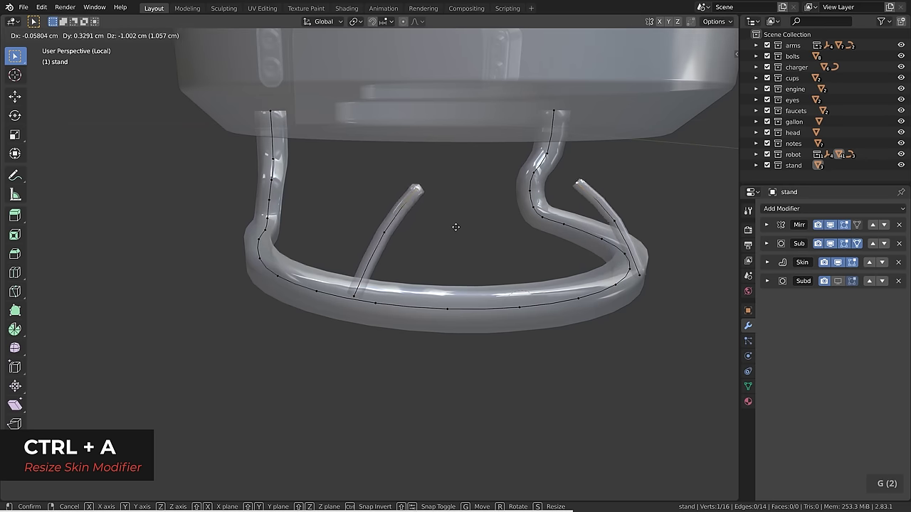
pyautogui.click(487, 249)
pyautogui.press('e')
pyautogui.click(557, 242)
# Enable Clipping in the Mirror modifier and move the crossbar's end vertex onto the mirror plane.
pyautogui.click(766, 224)
pyautogui.click(838, 347)
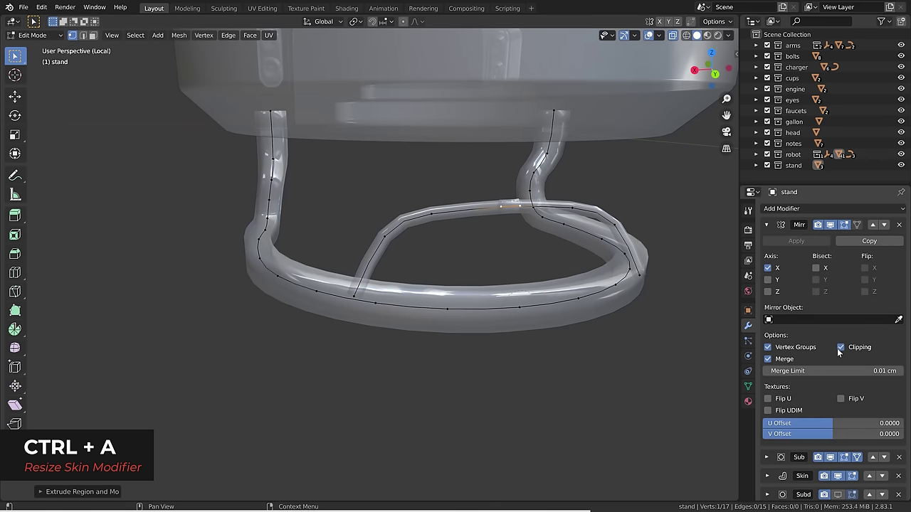
pyautogui.click(766, 225)
pyautogui.press('g')
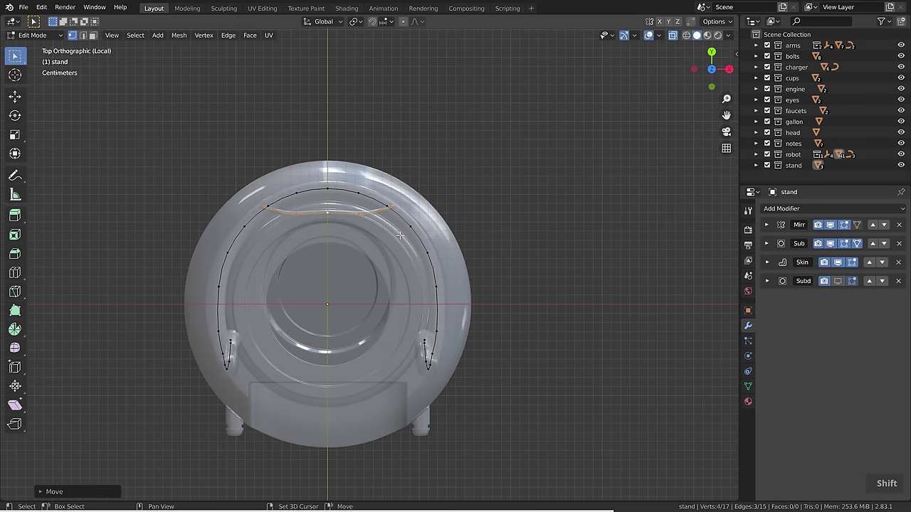
# Duplicate the crossbar three times in top view, spacing the copies along the ring toward the robot's front.
pyautogui.hotkey('shift', 'd')
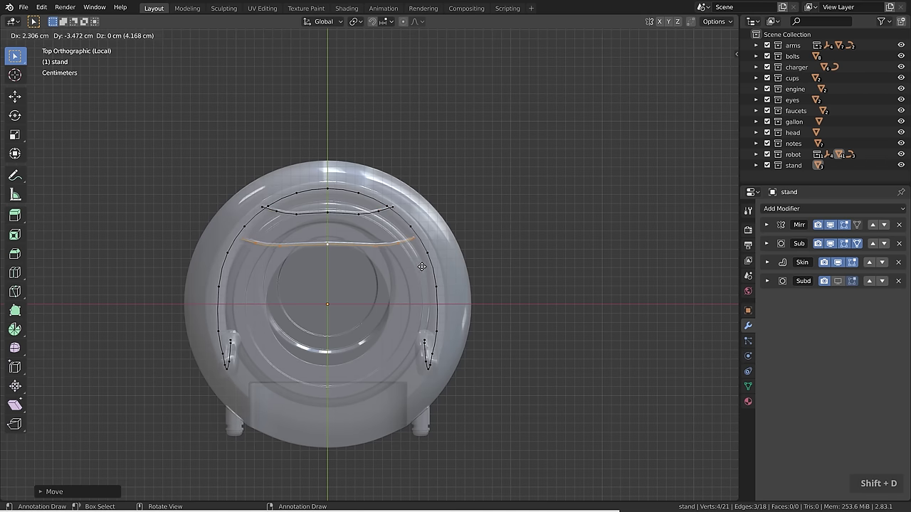
pyautogui.click(426, 266)
pyautogui.hotkey('shift', 'd')
pyautogui.click(441, 307)
pyautogui.hotkey('shift', 'd')
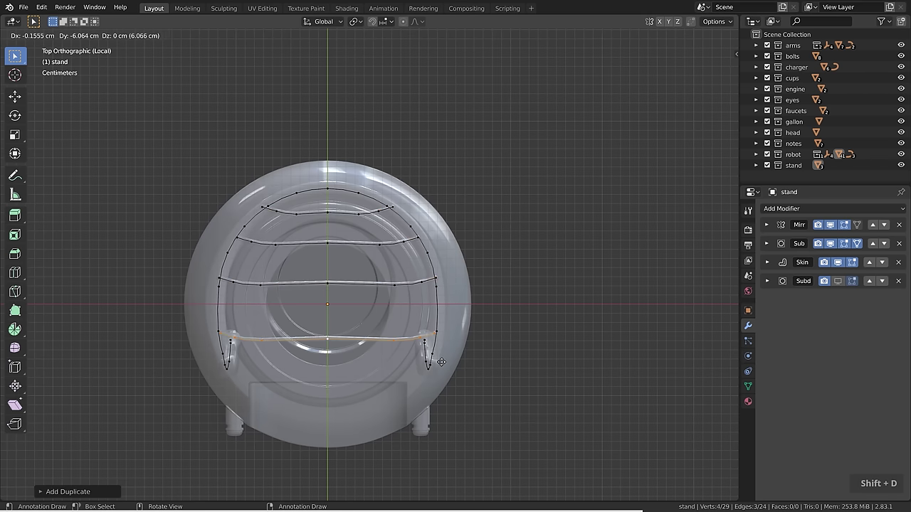
pyautogui.click(440, 360)
# Return to object mode and re-enable the viewport display of the stand's last Subdivision modifier.
pyautogui.moveTo(441, 360); pyautogui.dragTo(393, 311, button='middle')
pyautogui.scroll(3, 492, 344)
pyautogui.press('Tab')
pyautogui.moveTo(520, 331); pyautogui.dragTo(501, 313, button='middle')
pyautogui.scroll(1, 503, 313)
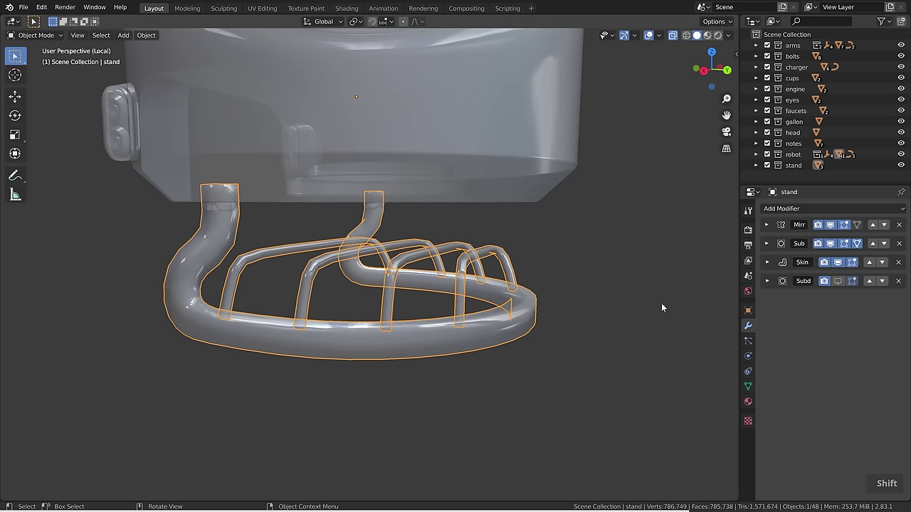
pyautogui.click(837, 280)
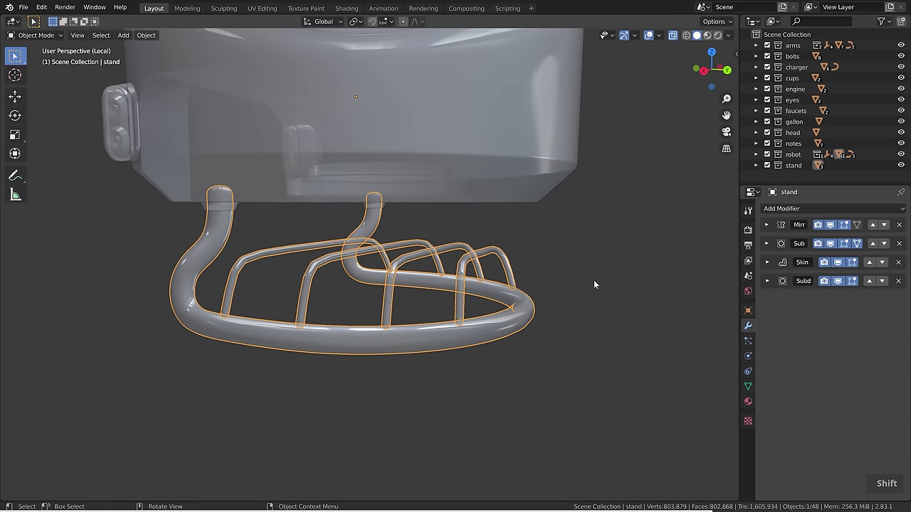
# Go back to editing the stand in X-ray display and delete the lower end vertex of the second crossbar from the ring's closed end.
pyautogui.hotkey('alt', 'z')
pyautogui.press('Tab')
pyautogui.hotkey('alt', 'z')
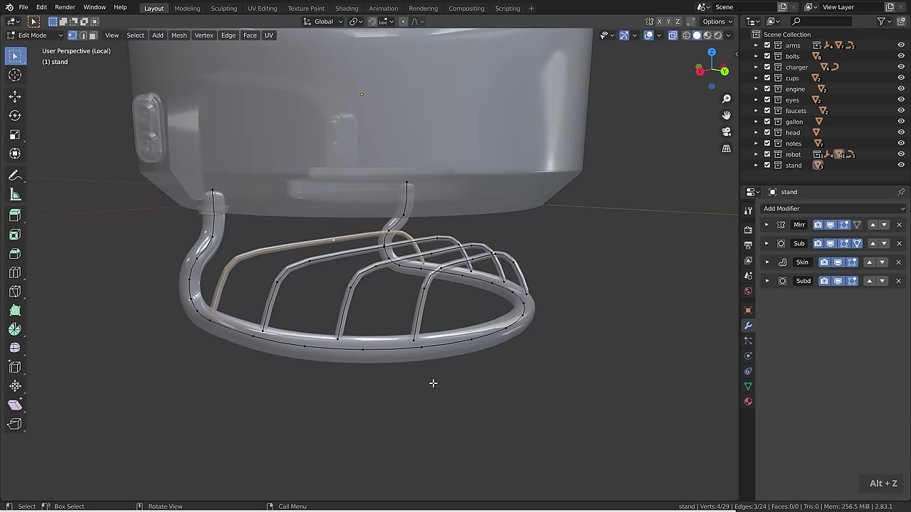
pyautogui.press('x')
pyautogui.click(338, 340)
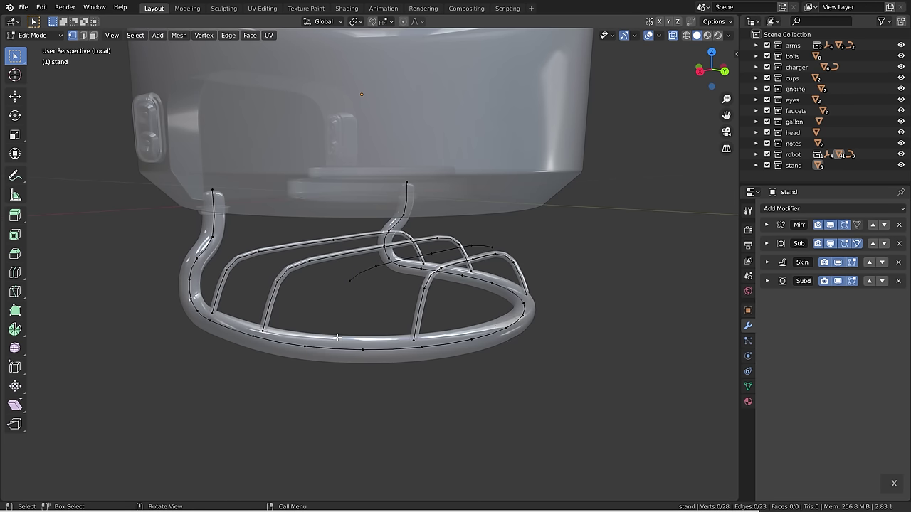
# Mark the end vertex of the crossbar strand without skin as a root in the Skin modifier.
pyautogui.scroll(2, 370, 287)
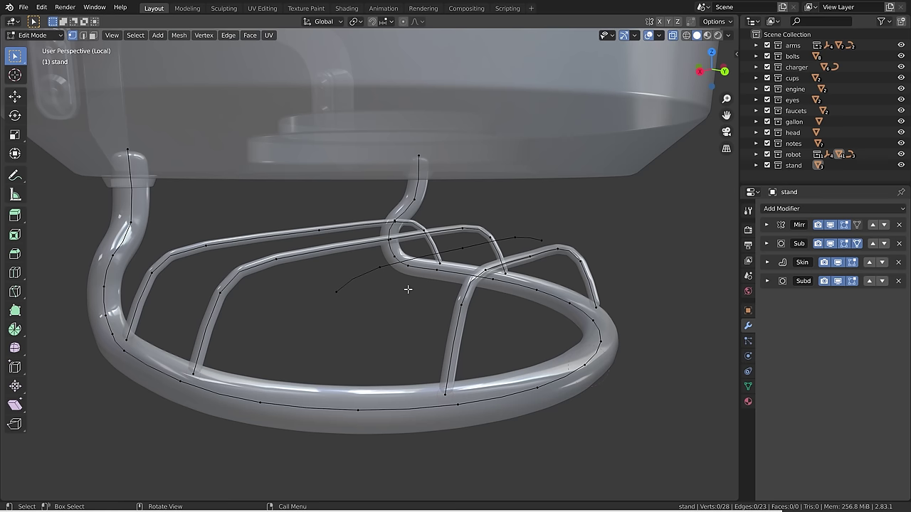
pyautogui.click(336, 291)
pyautogui.click(766, 262)
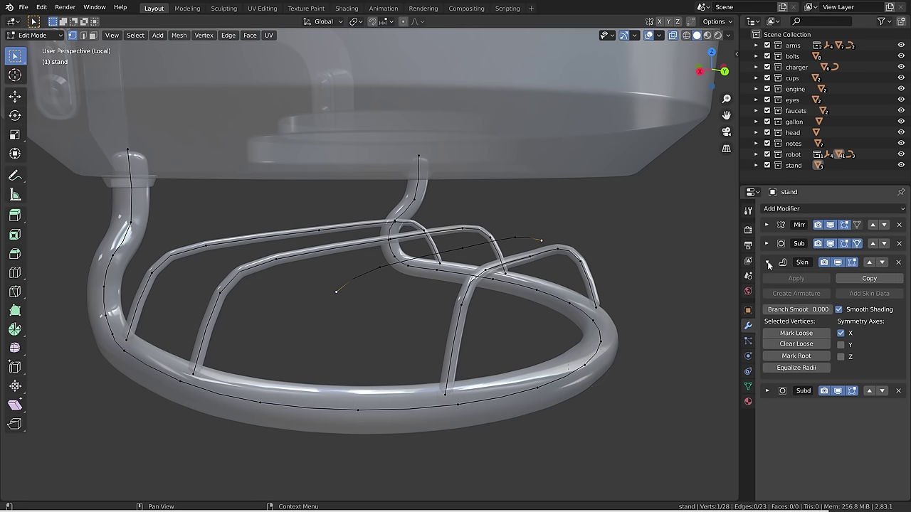
pyautogui.click(782, 357)
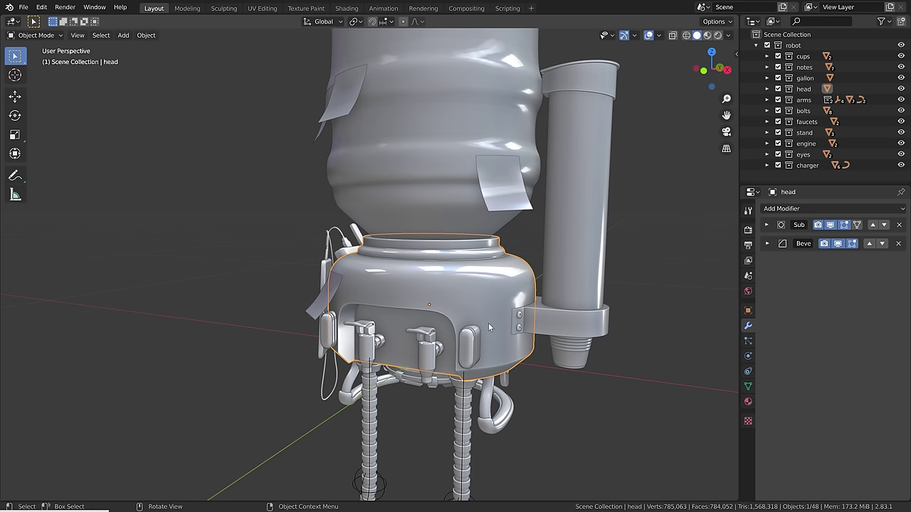
# Remove the Subdivision modifier from the robot's head and add a Multiresolution modifier.
pyautogui.click(898, 225)
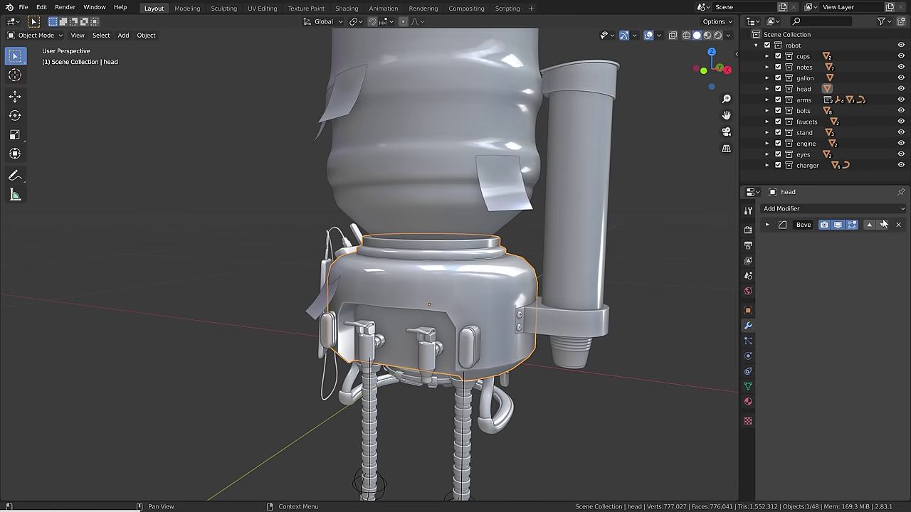
pyautogui.click(847, 209)
pyautogui.click(687, 330)
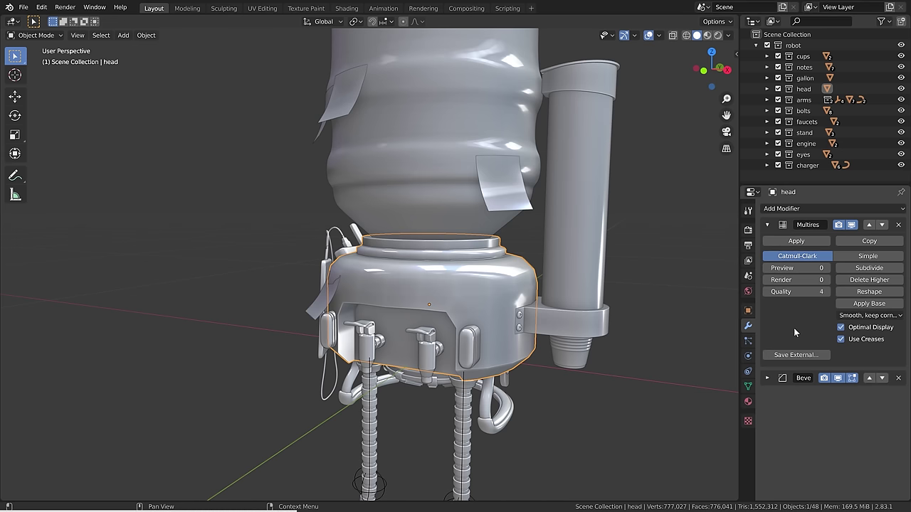
# Subdivide the head's Multiresolution modifier three times.
pyautogui.click(870, 269)
pyautogui.click(870, 268)
pyautogui.click(870, 268)
pyautogui.scroll(1, 462, 292)
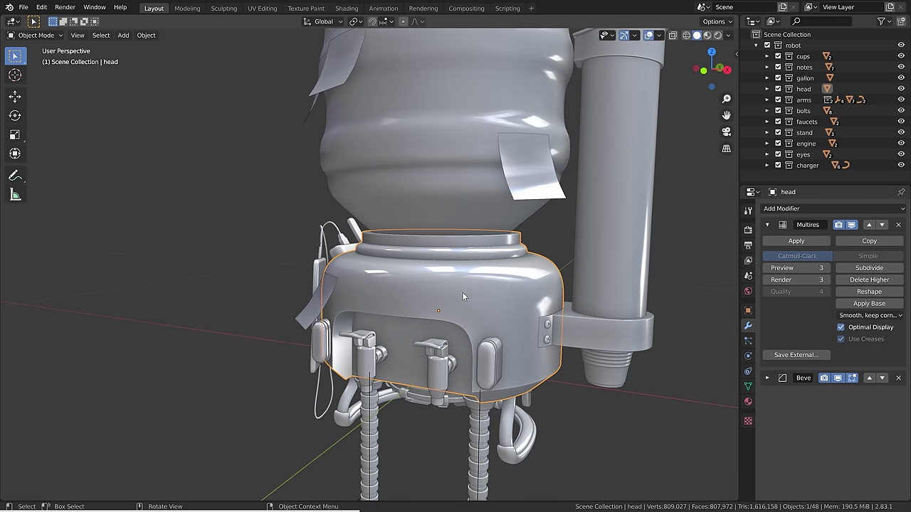
pyautogui.scroll(1, 466, 293)
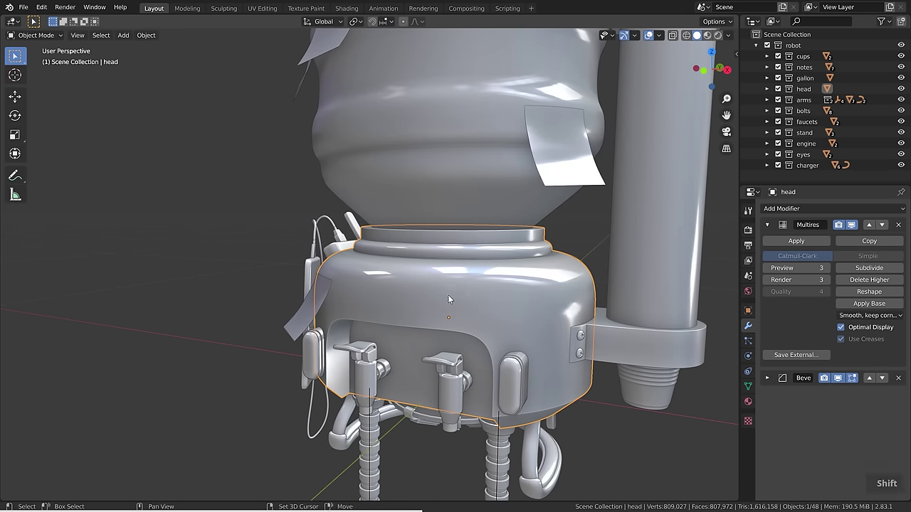
# Switch the robot's head to Sculpt Mode and set the SculptDraw brush radius to 107 px.
pyautogui.keyDown('shift'); pyautogui.moveTo(498, 314); pyautogui.dragTo(455, 287, button='middle'); pyautogui.keyUp('shift')
pyautogui.press('Tab')
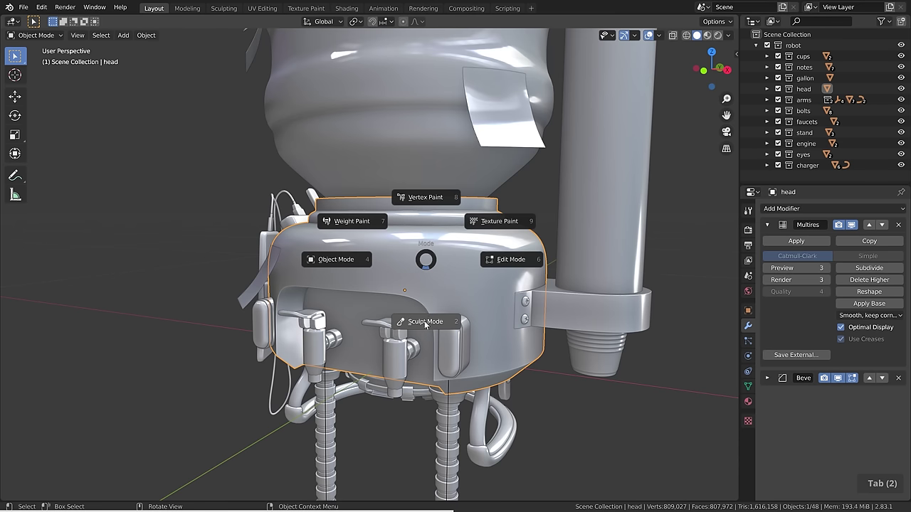
pyautogui.click(427, 324)
pyautogui.press('f')
pyautogui.click(495, 268)
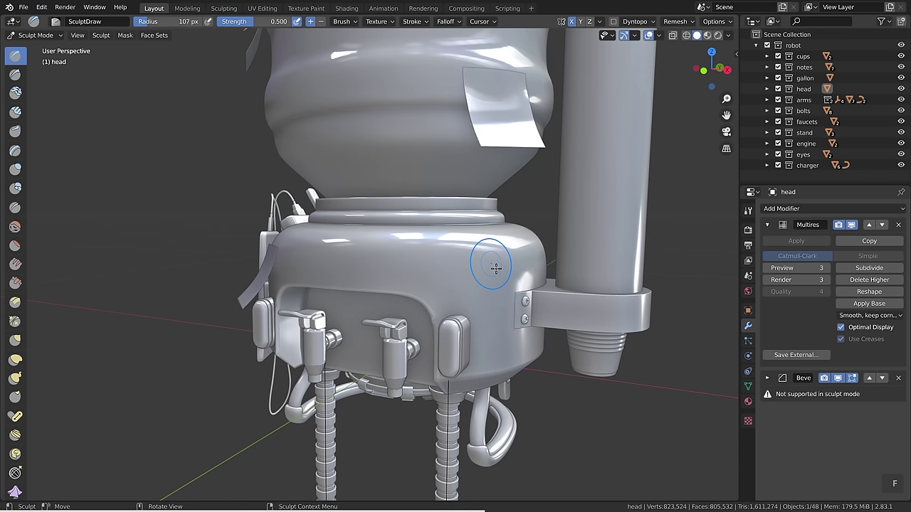
# Undo the test stroke and sculpt several soft dents into the head's surface with the inverted SculptDraw brush.
pyautogui.scroll(1, 494, 267)
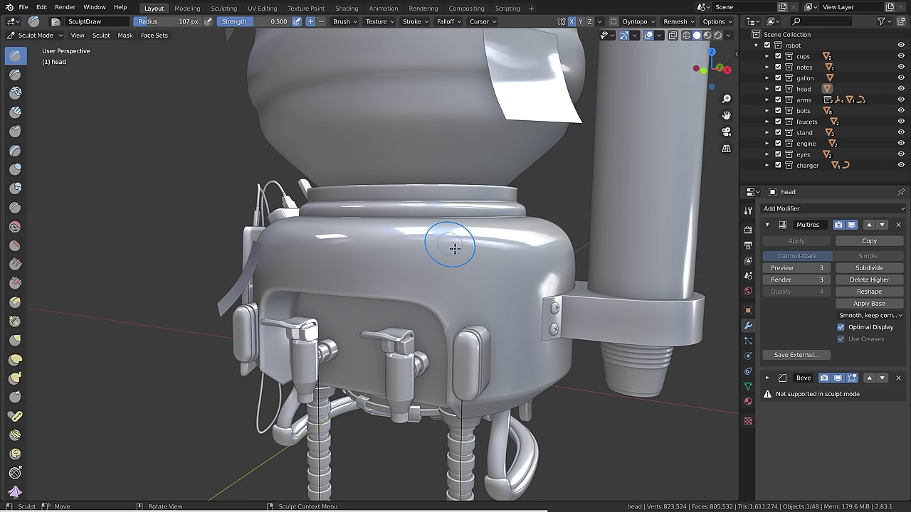
pyautogui.hotkey('ctrl', 'z')
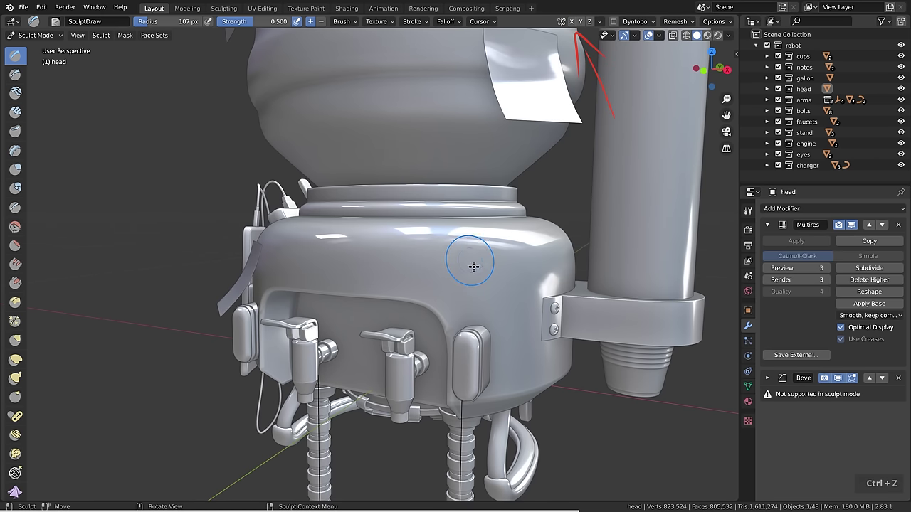
pyautogui.press('ctrl')
pyautogui.keyDown('ctrl'); pyautogui.click(463, 253); pyautogui.keyUp('ctrl')
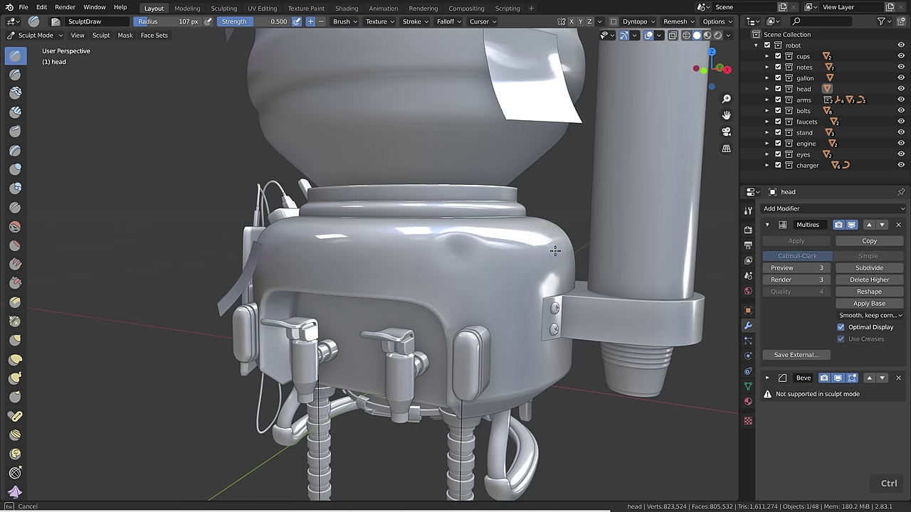
pyautogui.keyDown('ctrl'); pyautogui.click(342, 267); pyautogui.keyUp('ctrl')
pyautogui.moveTo(314, 292); pyautogui.dragTo(384, 313, button='middle')
pyautogui.keyDown('ctrl'); pyautogui.moveTo(256, 255); pyautogui.dragTo(209, 251); pyautogui.keyUp('ctrl')
# Try the Crease brush on the head and undo the last two strokes.
pyautogui.click(15, 207)
pyautogui.hotkey('ctrl', 'z')
pyautogui.hotkey('ctrl', 'z')
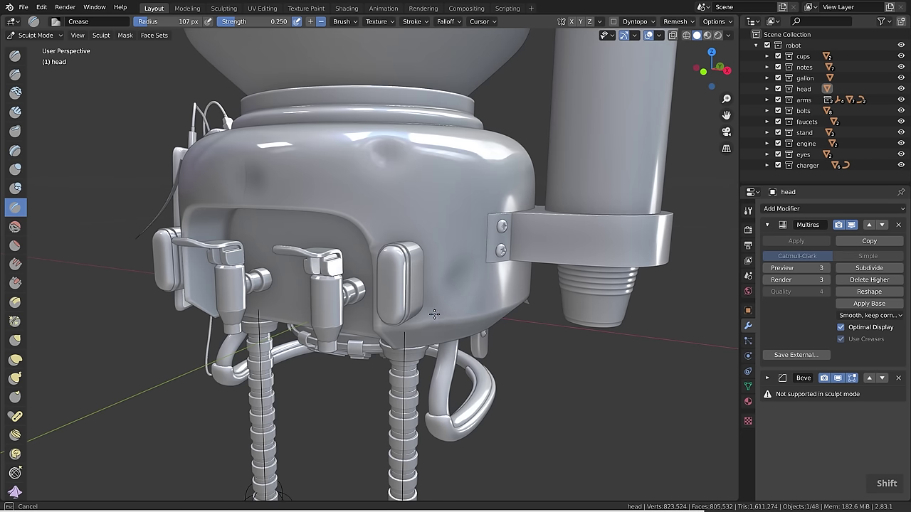
pyautogui.moveTo(431, 372); pyautogui.dragTo(570, 333, button='middle')
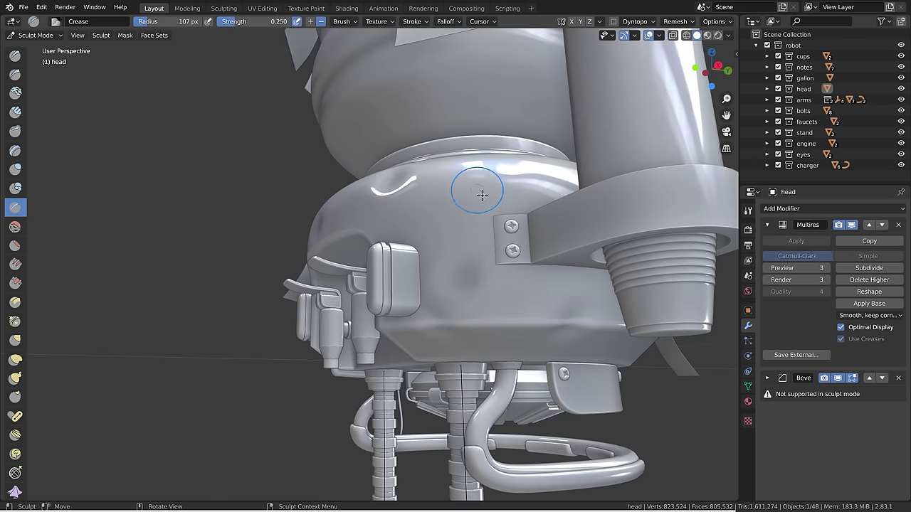
pyautogui.moveTo(479, 193); pyautogui.dragTo(573, 221, button='middle')
# Return to Object Mode with nothing selected and toggle the viewport display of the head's Multiresolution modifier.
pyautogui.press('Tab')
pyautogui.click(379, 216)
pyautogui.scroll(-1, 378, 215)
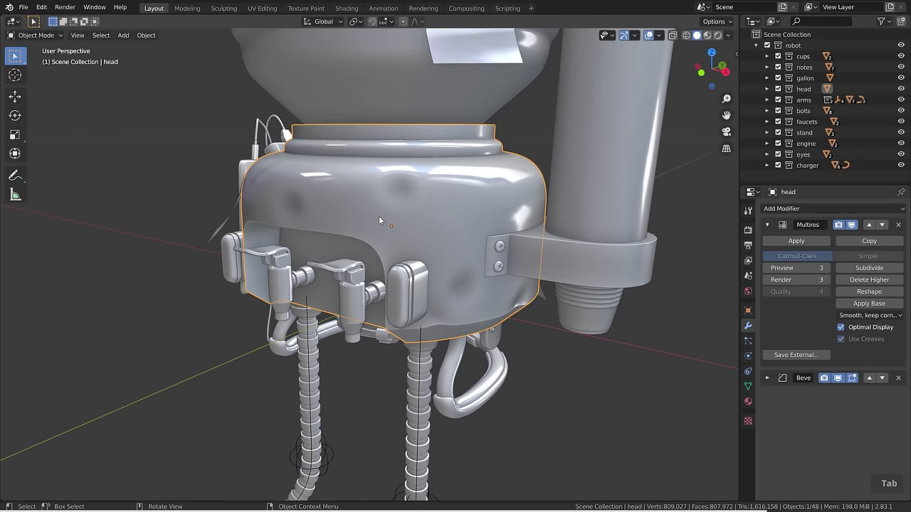
pyautogui.press('a')
pyautogui.press('a')
pyautogui.moveTo(459, 206)
pyautogui.keyDown('shift'); pyautogui.mouseDown(button='middle')
pyautogui.moveTo(495, 233)
pyautogui.moveTo(531, 229)
pyautogui.moveTo(542, 241)
pyautogui.moveTo(511, 229)
pyautogui.mouseUp(button='middle'); pyautogui.keyUp('shift')
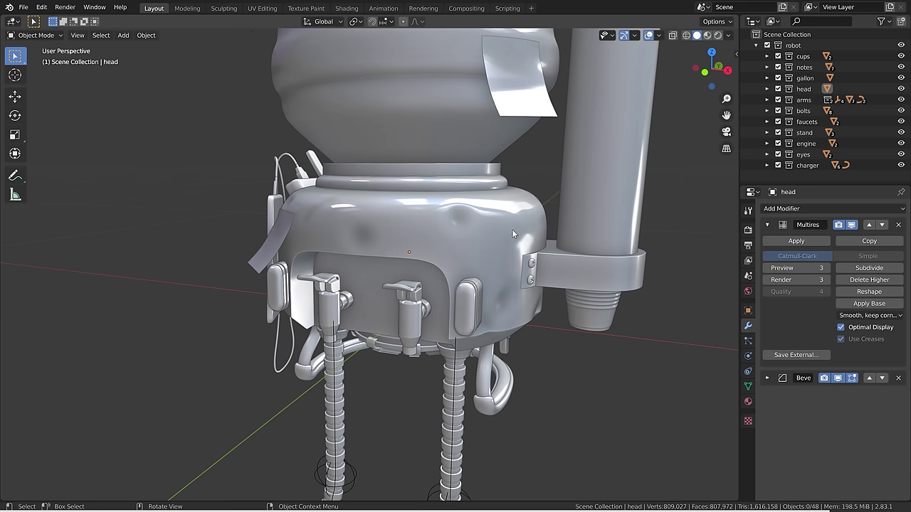
pyautogui.click(853, 225)
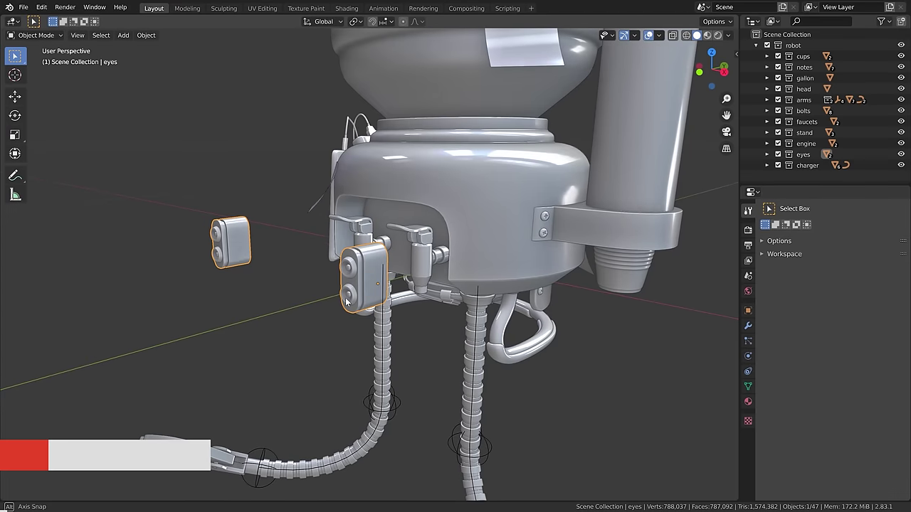
# Try moving the eyes about 15 cm along the global Y axis against the head, and undo the move.
pyautogui.scroll(2, 330, 297)
pyautogui.press('g')
pyautogui.press('y')
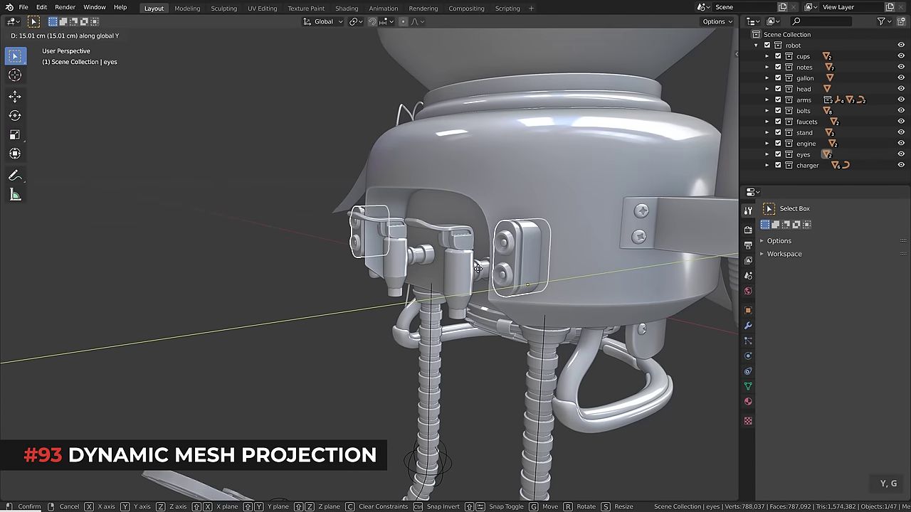
pyautogui.click(474, 266)
pyautogui.scroll(5, 547, 245)
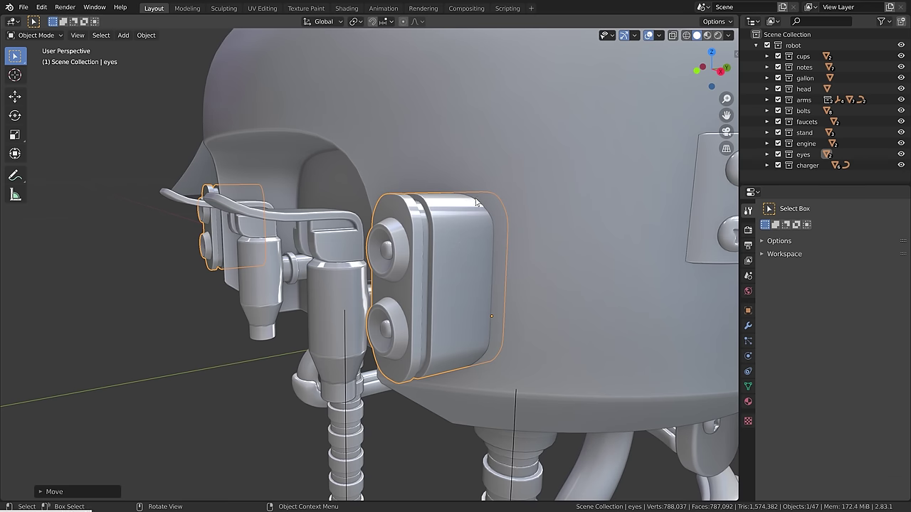
pyautogui.hotkey('ctrl', 'z')
# Enter Edit Mode on the eyes and assign the selected open back edge vertices to a new vertex group.
pyautogui.scroll(-5, 466, 298)
pyautogui.keyDown('shift'); pyautogui.moveTo(442, 312); pyautogui.dragTo(579, 323, button='middle'); pyautogui.keyUp('shift')
pyautogui.press('Tab')
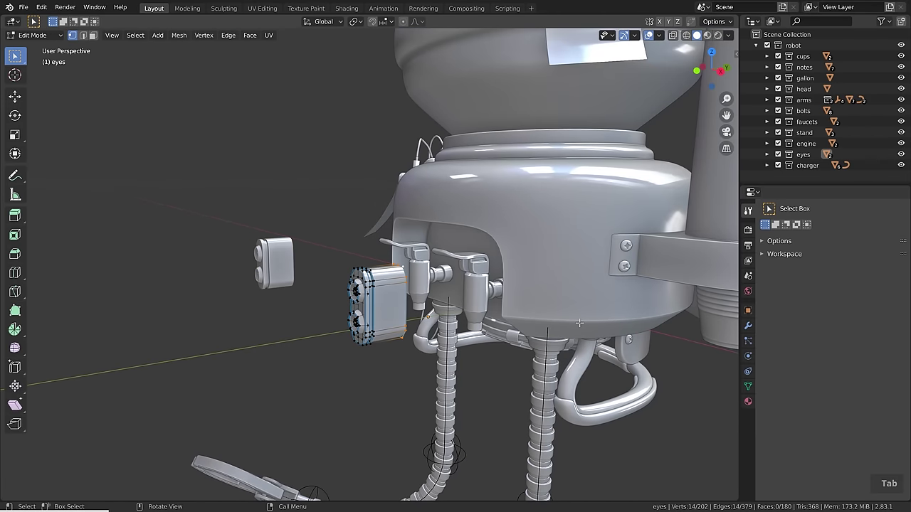
pyautogui.moveTo(436, 312); pyautogui.dragTo(335, 307, button='middle')
pyautogui.scroll(4, 422, 394)
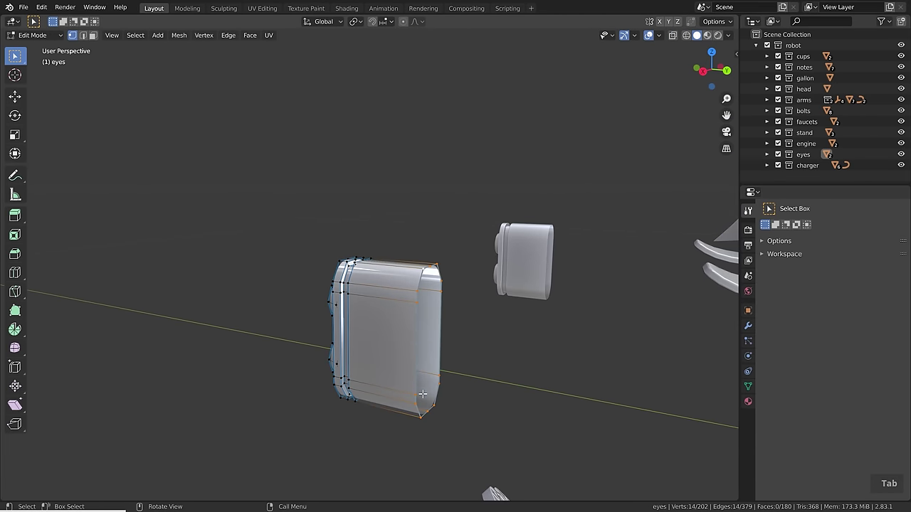
pyautogui.keyDown('shift'); pyautogui.moveTo(431, 394); pyautogui.dragTo(417, 328, button='middle'); pyautogui.keyUp('shift')
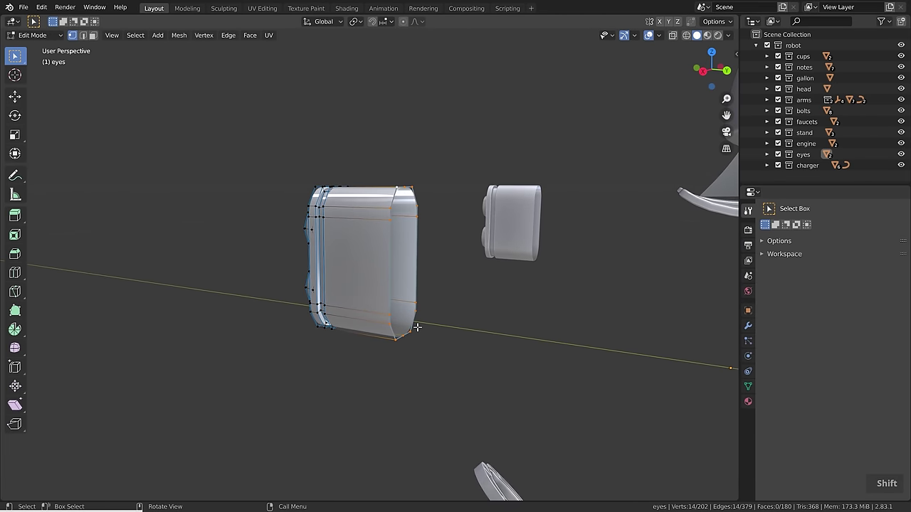
pyautogui.hotkey('ctrl', 'g')
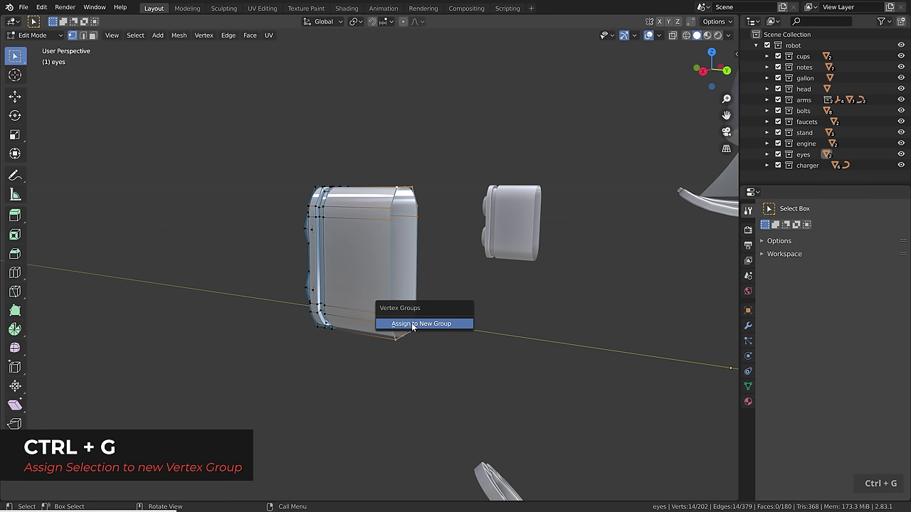
pyautogui.click(412, 325)
# Display the eye mesh's vertex groups and return to Object Mode.
pyautogui.click(748, 386)
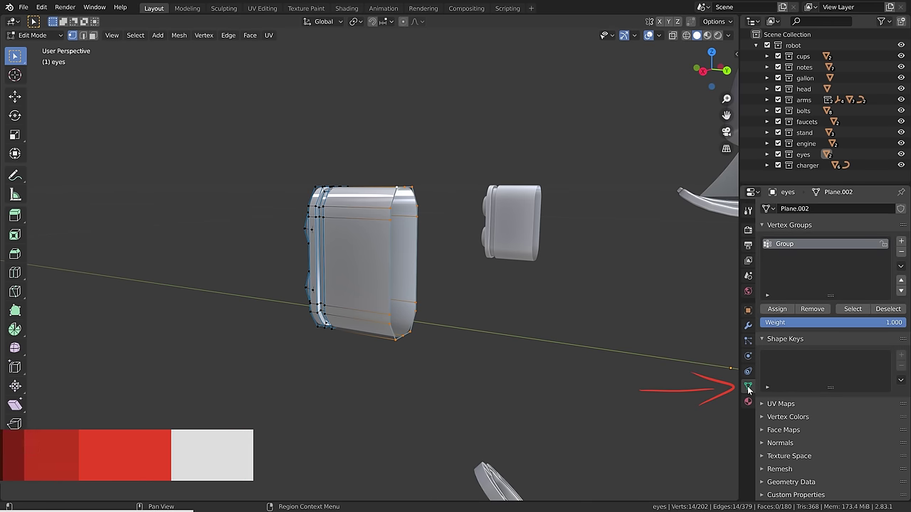
pyautogui.click(783, 339)
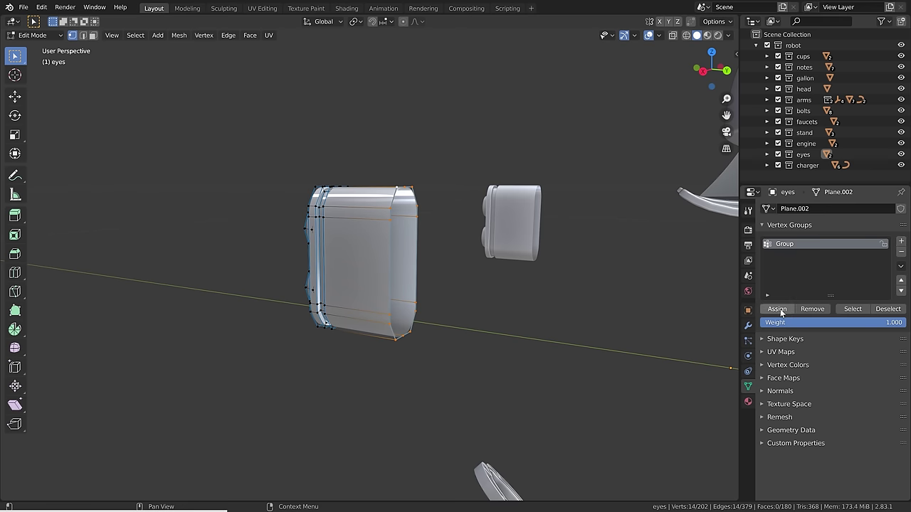
pyautogui.press('Tab')
pyautogui.scroll(-2, 455, 311)
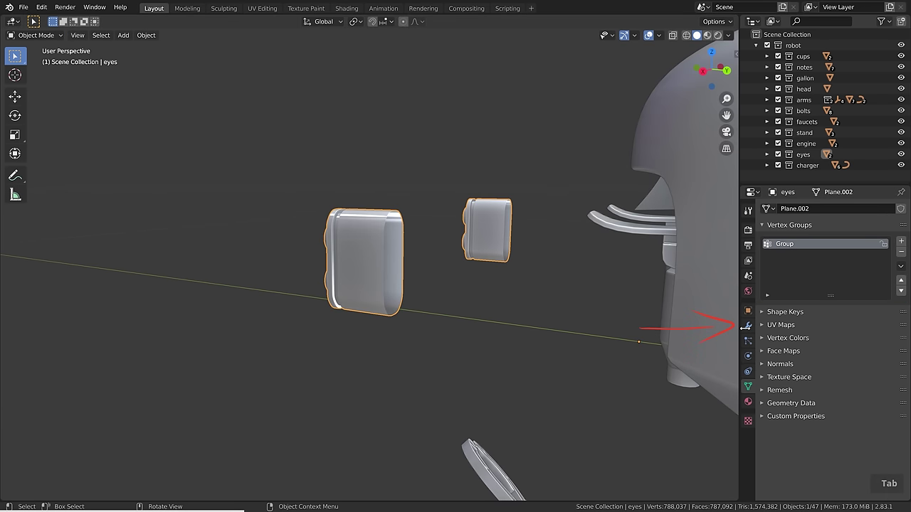
# Check the eyes' modifier stack by turning the Subdivision, Bevel and Mirror modifiers off and back on in the viewport.
pyautogui.click(747, 326)
pyautogui.click(766, 263)
pyautogui.moveTo(494, 251); pyautogui.dragTo(546, 263, button='middle')
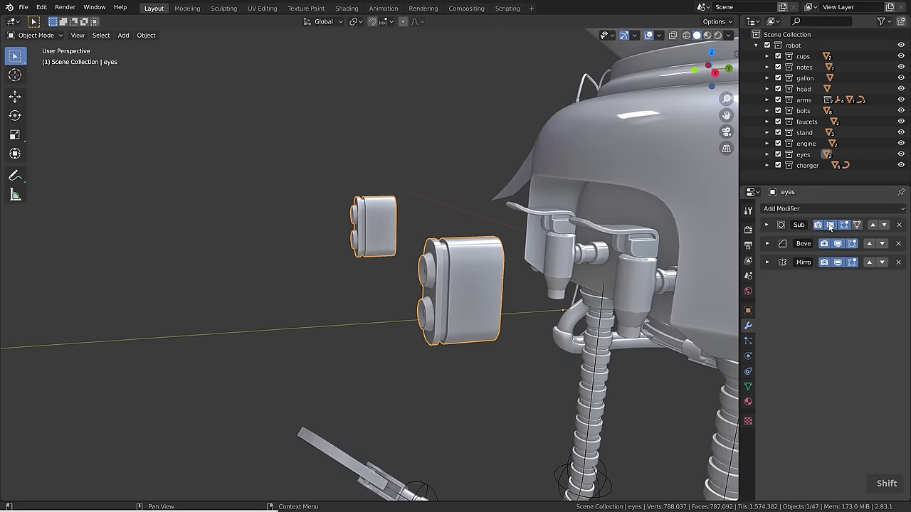
pyautogui.click(829, 225)
pyautogui.click(829, 225)
pyautogui.click(835, 244)
pyautogui.click(835, 244)
pyautogui.click(838, 263)
pyautogui.click(837, 264)
# Add a Shrinkwrap modifier to the eyes and place it directly below the Subdivision modifier.
pyautogui.click(811, 208)
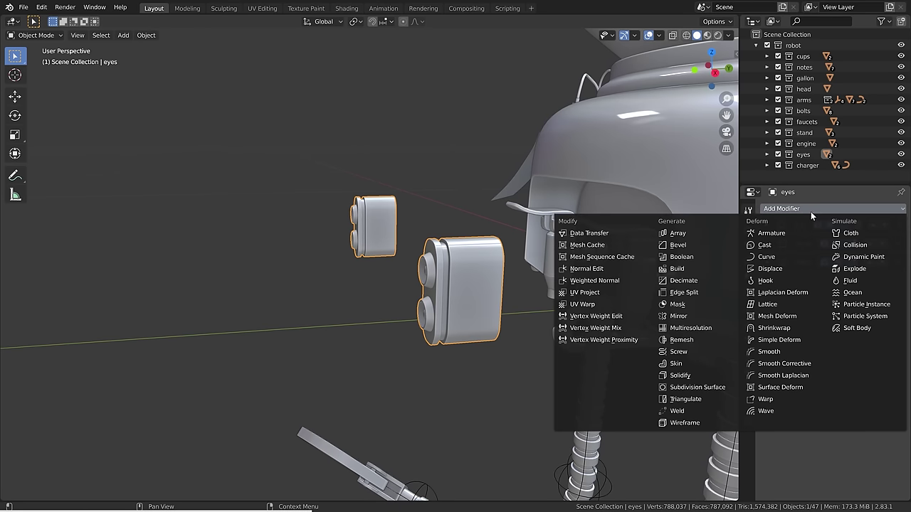
pyautogui.click(784, 329)
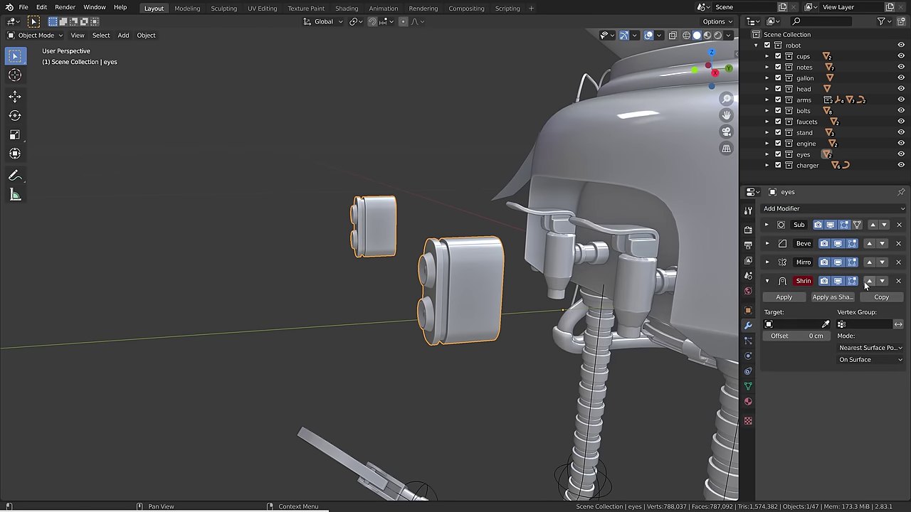
pyautogui.click(869, 262)
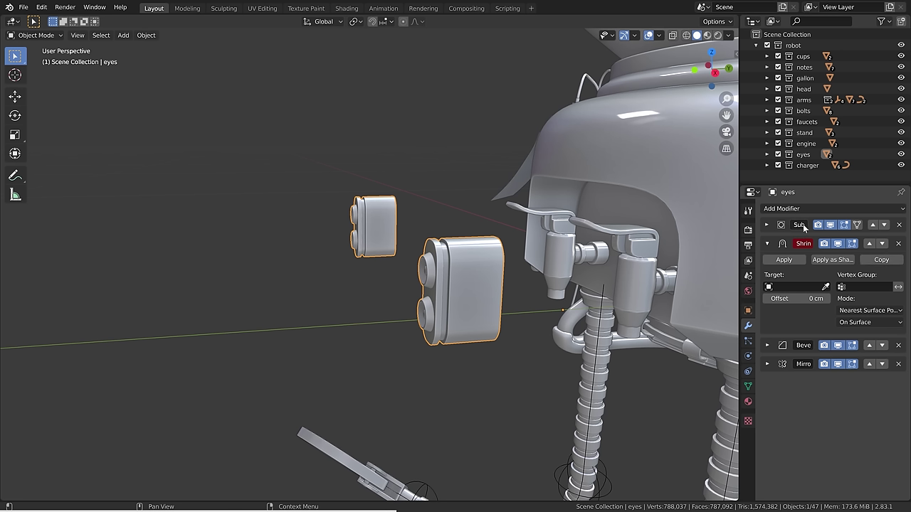
pyautogui.keyDown('shift'); pyautogui.moveTo(556, 286); pyautogui.dragTo(489, 287, button='middle'); pyautogui.keyUp('shift')
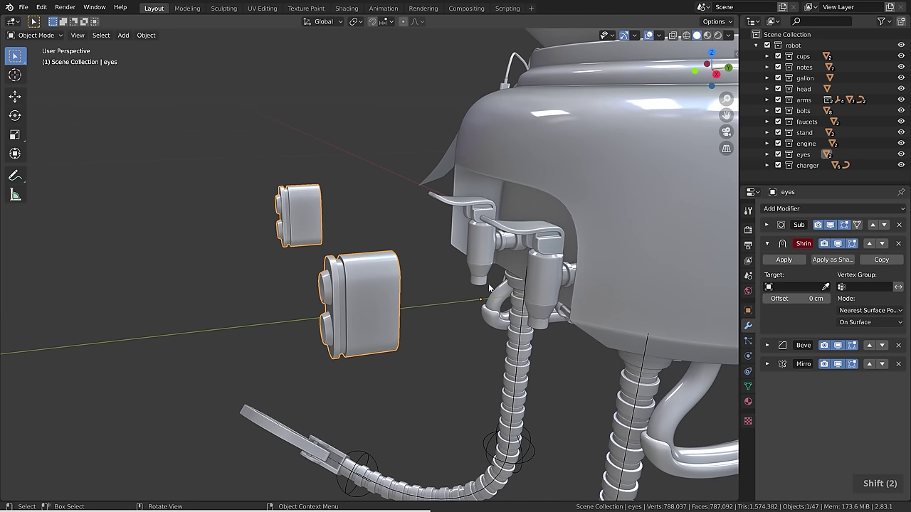
# Set the head as the Shrinkwrap target and test the projection by moving the eyes across the head.
pyautogui.click(826, 287)
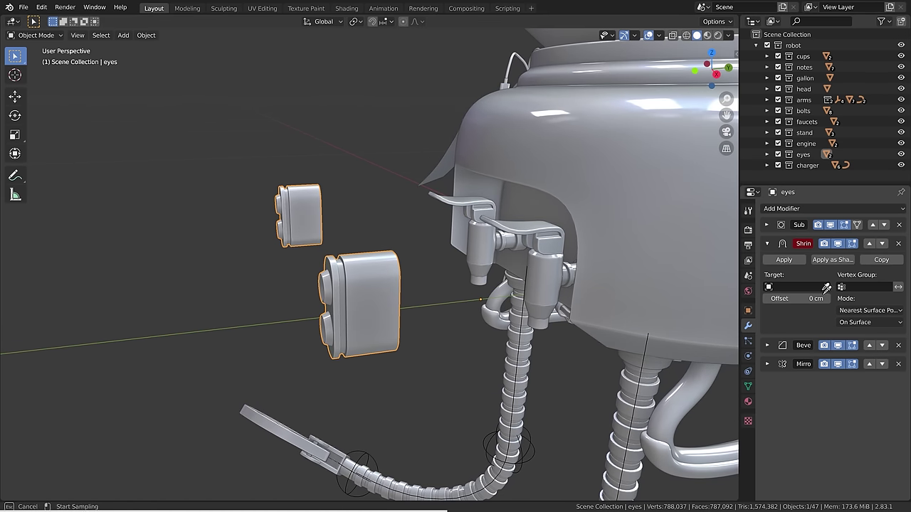
pyautogui.click(652, 177)
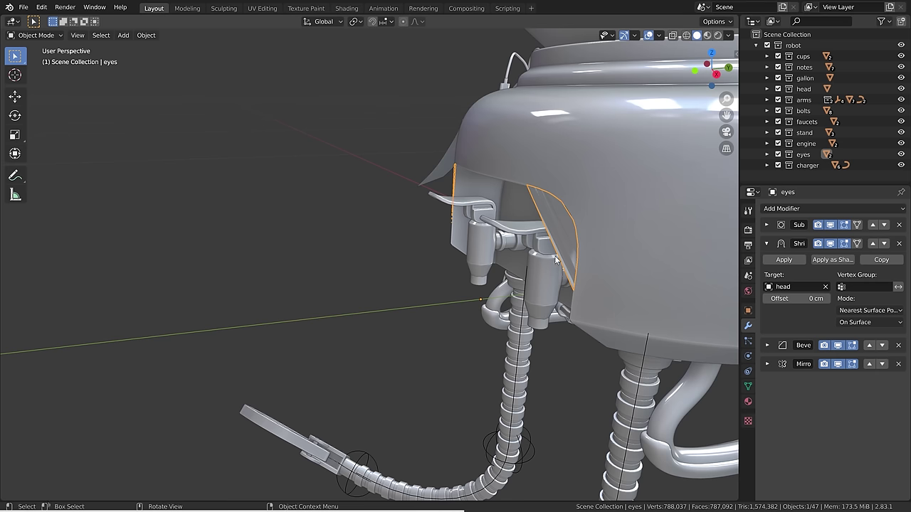
pyautogui.press('g')
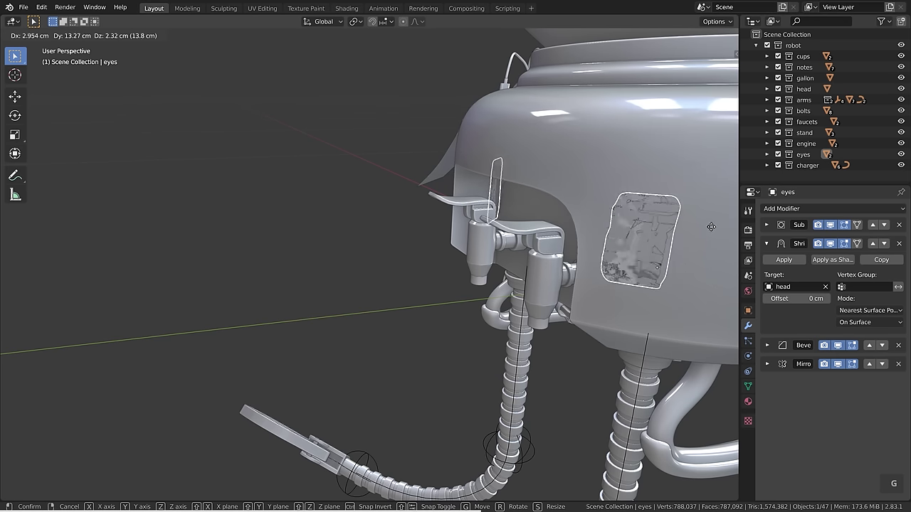
pyautogui.click(728, 259)
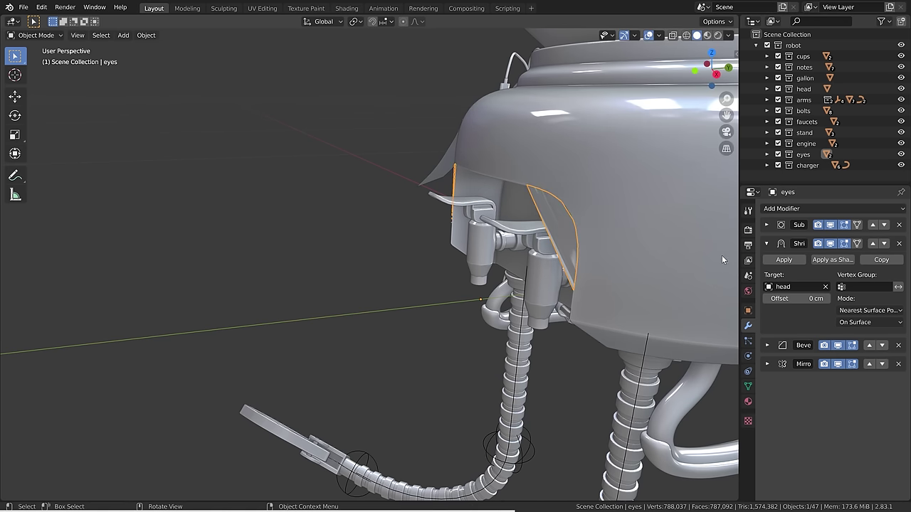
# Limit the Shrinkwrap to the vertex group named Group and test it by moving the eyes in front of the head.
pyautogui.click(865, 286)
pyautogui.click(819, 302)
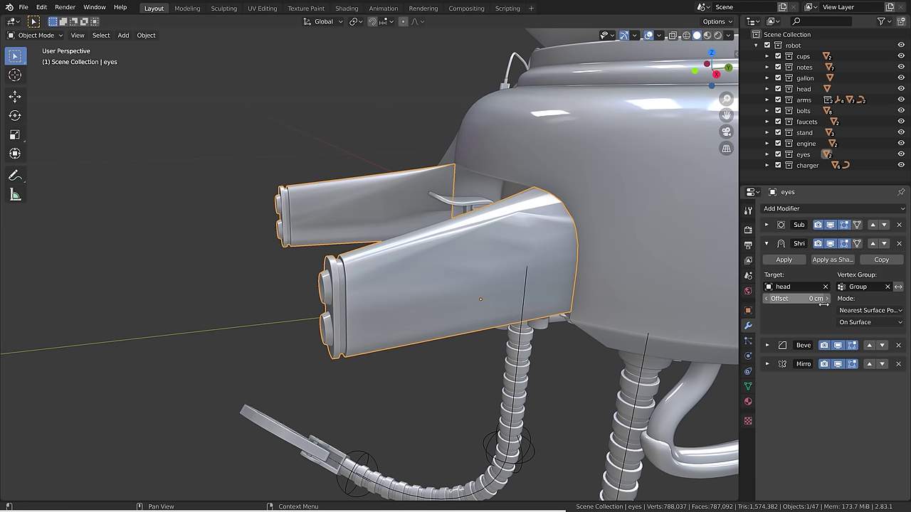
pyautogui.moveTo(470, 265); pyautogui.dragTo(542, 251, button='middle')
pyautogui.press('g')
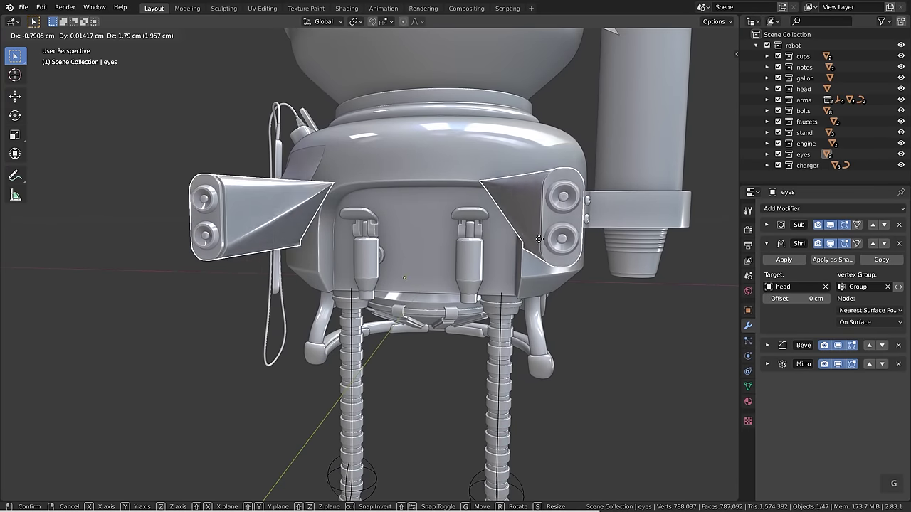
pyautogui.click(532, 245)
pyautogui.moveTo(532, 246); pyautogui.dragTo(490, 256, button='middle')
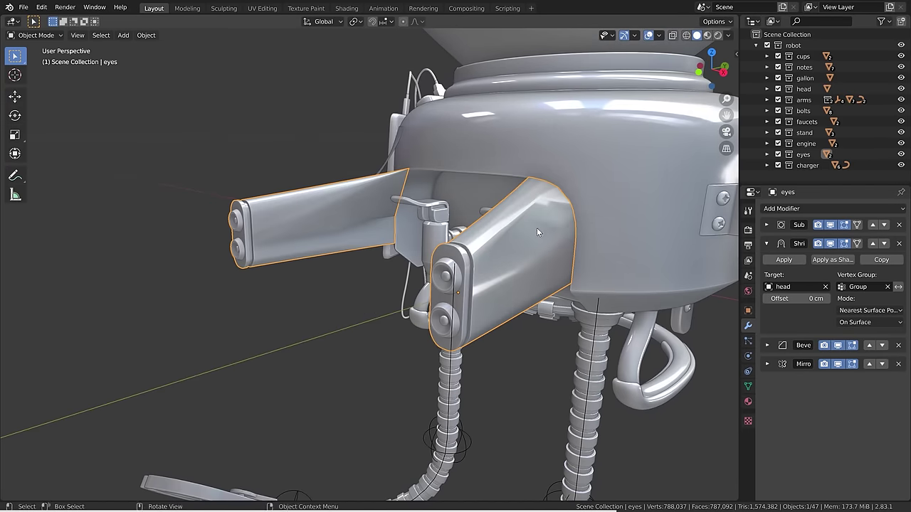
# Set the Shrinkwrap mode to Project and show the Move gizmo of the eyes in Local orientation.
pyautogui.click(869, 310)
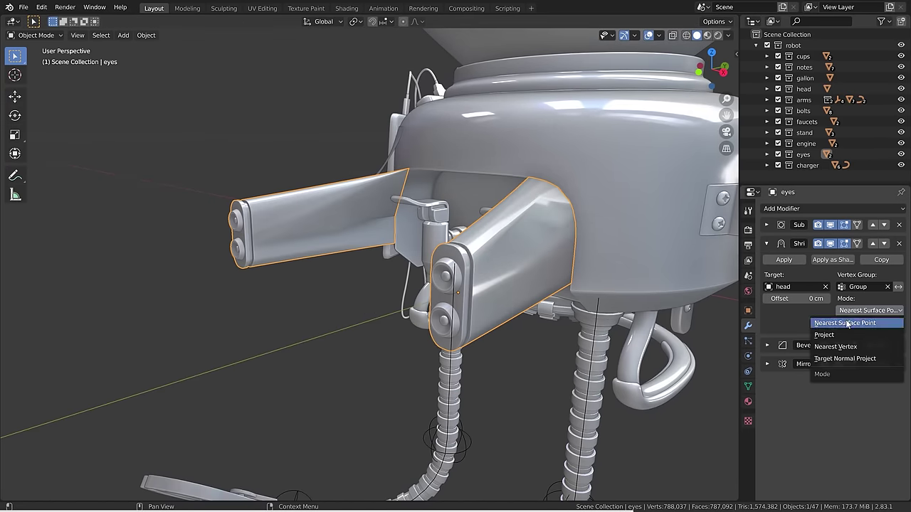
pyautogui.click(841, 336)
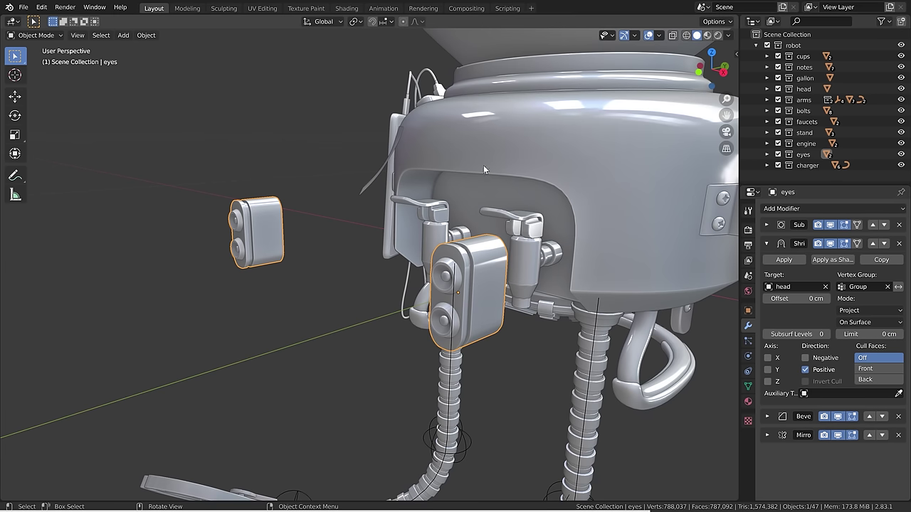
pyautogui.click(326, 26)
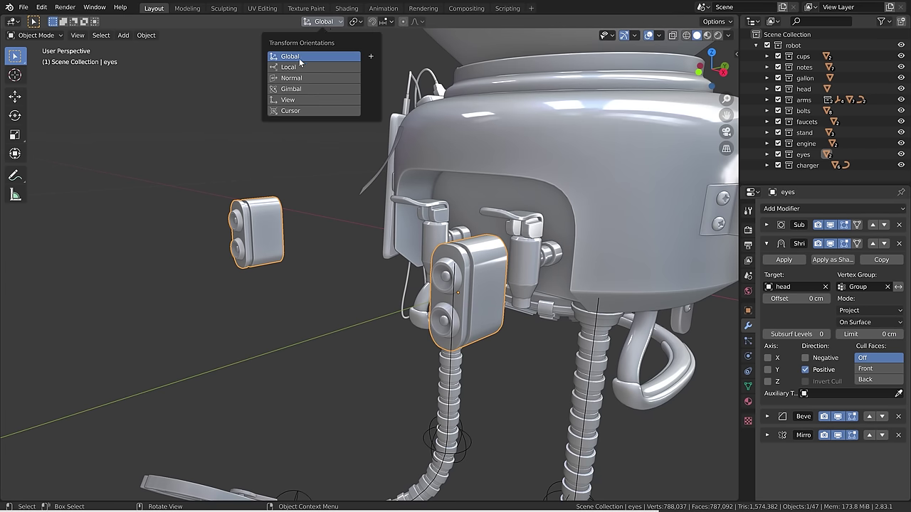
pyautogui.click(11, 96)
pyautogui.moveTo(444, 286); pyautogui.dragTo(500, 325, button='middle')
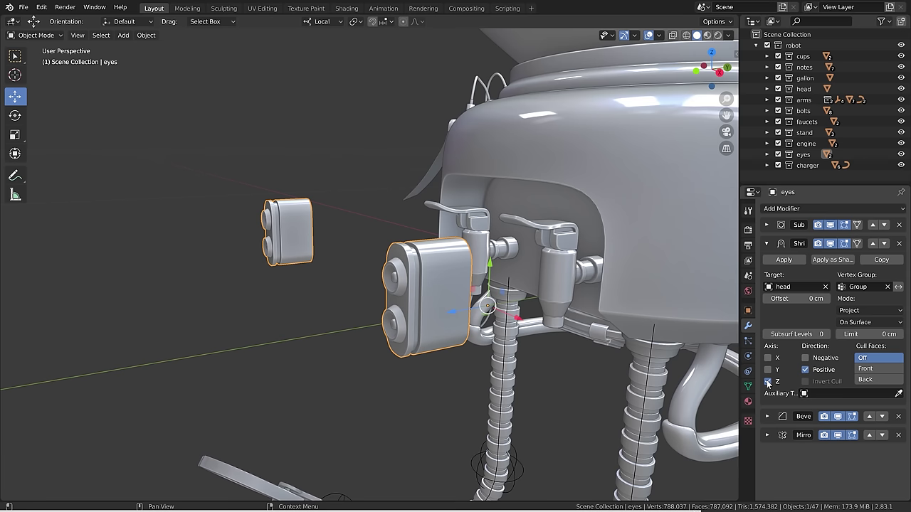
# Project the Shrinkwrap only in the negative direction and test it by moving the eyes up along their local Y axis.
pyautogui.click(806, 358)
pyautogui.click(805, 369)
pyautogui.scroll(-3, 409, 301)
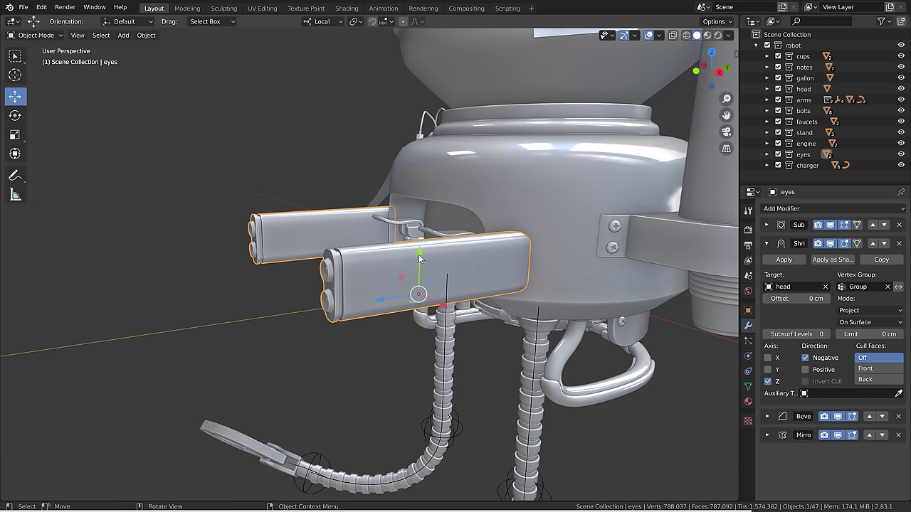
pyautogui.moveTo(418, 254); pyautogui.dragTo(420, 203)
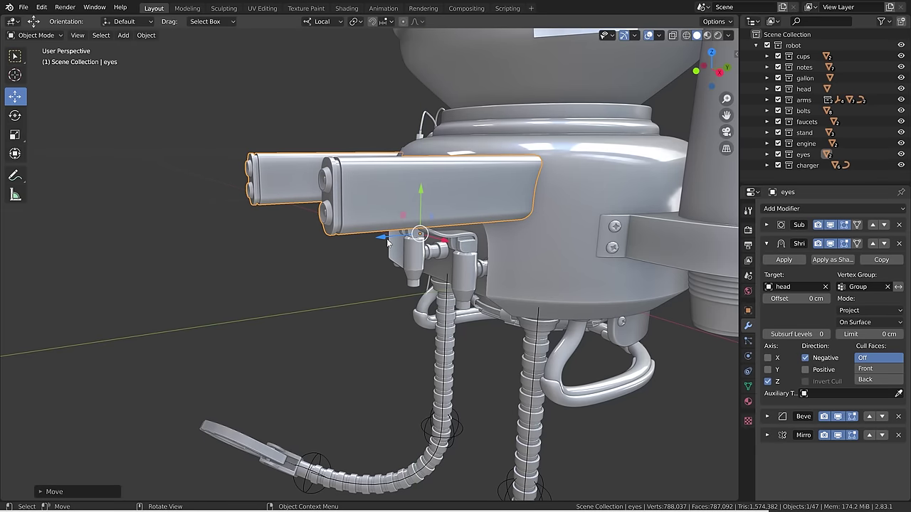
pyautogui.moveTo(387, 242)
pyautogui.mouseDown()
pyautogui.moveTo(542, 229)
pyautogui.moveTo(382, 242)
pyautogui.mouseUp()
# In Edit Mode, move all of the eye geometry along Y, and along Z closer to the head.
pyautogui.press('Tab')
pyautogui.moveTo(490, 228); pyautogui.dragTo(478, 242, button='middle')
pyautogui.press('a')
pyautogui.press('g')
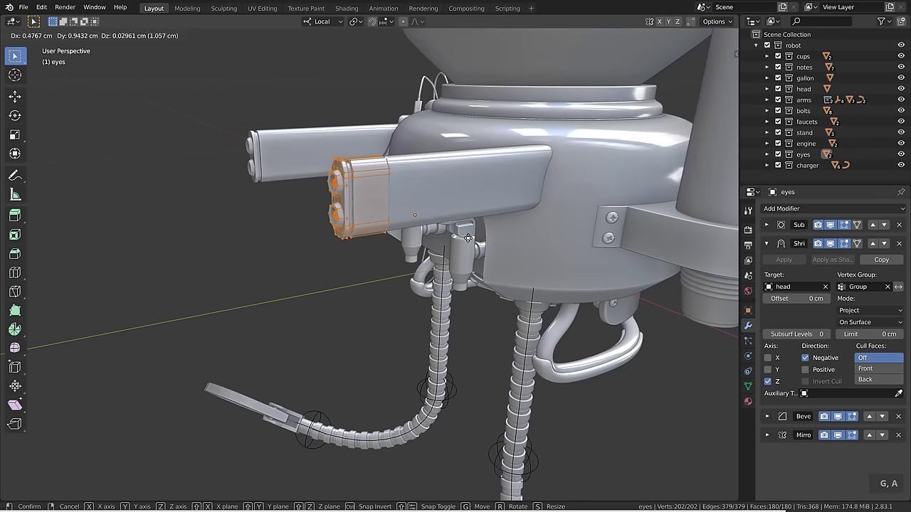
pyautogui.press('x')
pyautogui.press('y')
pyautogui.click(459, 223)
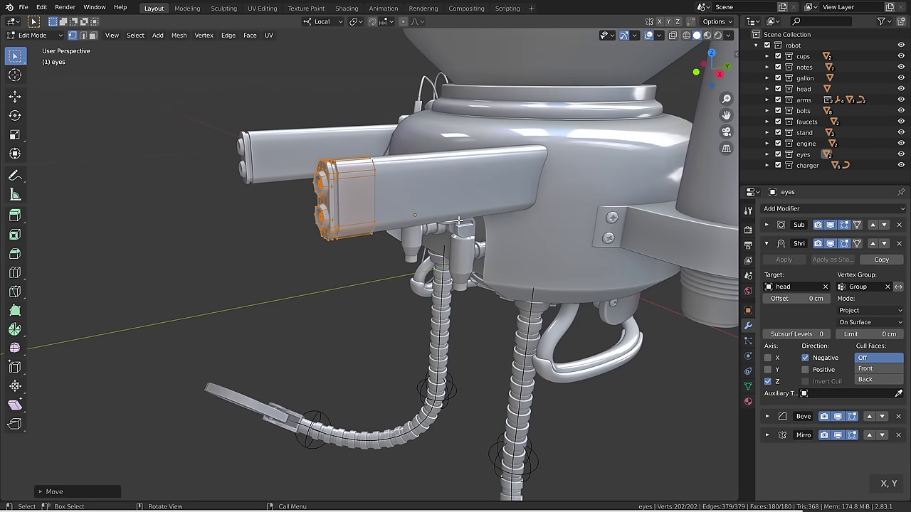
pyautogui.press('g')
pyautogui.press('z')
pyautogui.click(577, 222)
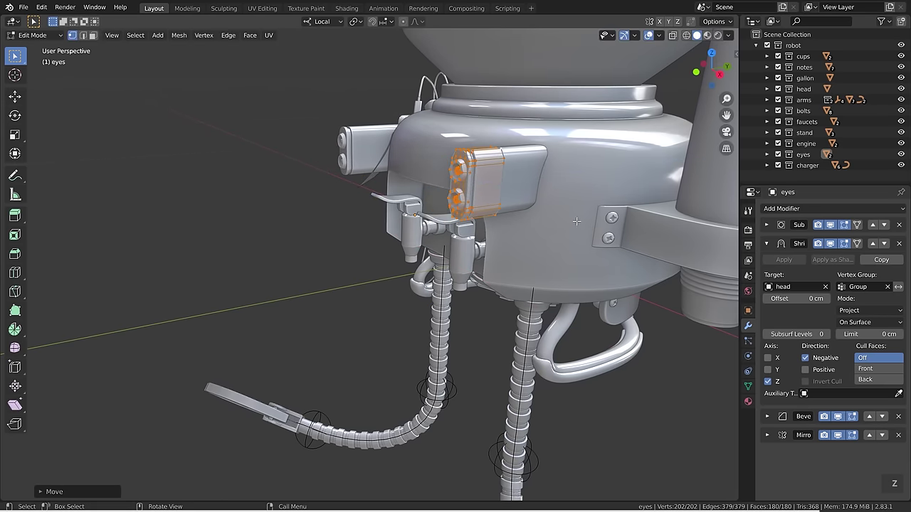
# Move the eye geometry freely across the head to test the projection, and return to Object Mode.
pyautogui.scroll(5, 577, 221)
pyautogui.press('g')
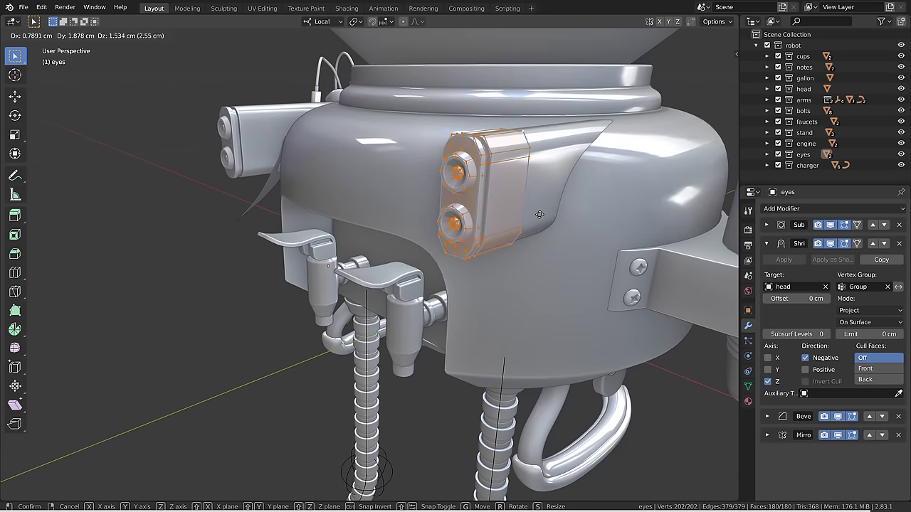
pyautogui.click(539, 213)
pyautogui.press('Tab')
pyautogui.scroll(-2, 539, 214)
pyautogui.keyDown('shift'); pyautogui.moveTo(538, 214); pyautogui.dragTo(503, 219, button='middle'); pyautogui.keyUp('shift')
pyautogui.press('a')
pyautogui.press('a')
pyautogui.moveTo(384, 228); pyautogui.dragTo(443, 192, button='middle')
pyautogui.click(444, 192)
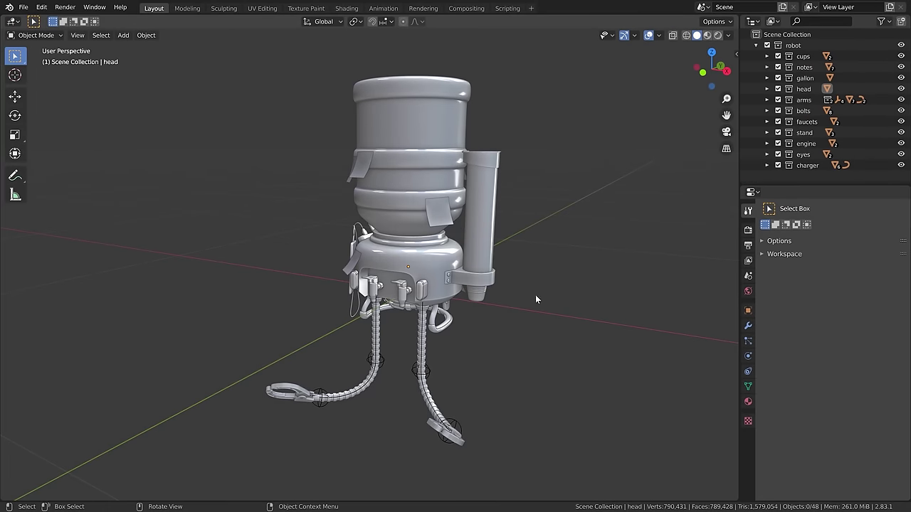
# Select the head object and open its name for editing in the head collection, leaving the name as it is.
pyautogui.click(427, 262)
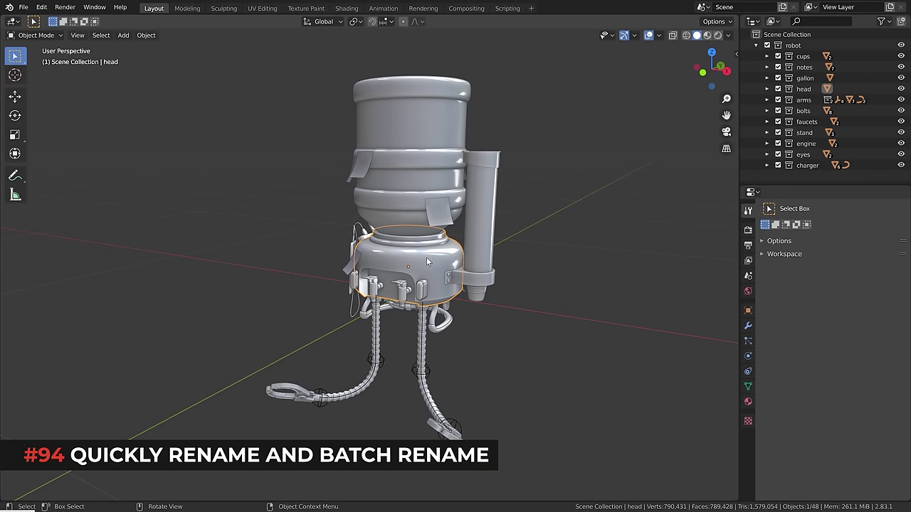
pyautogui.click(766, 90)
pyautogui.doubleClick(803, 101)
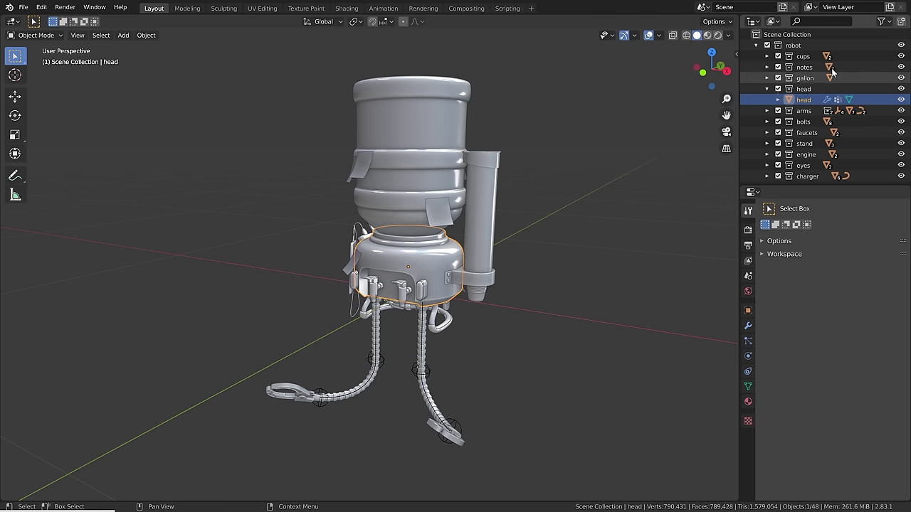
pyautogui.press('Return')
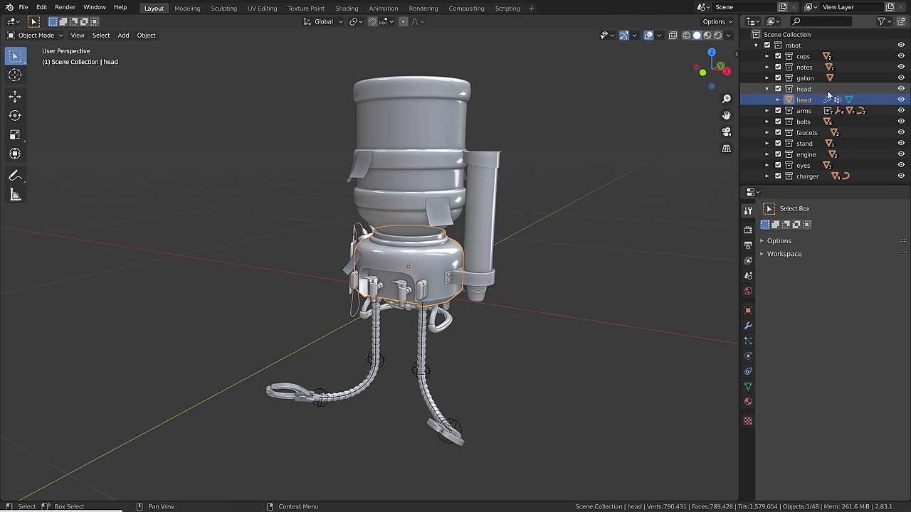
pyautogui.click(767, 88)
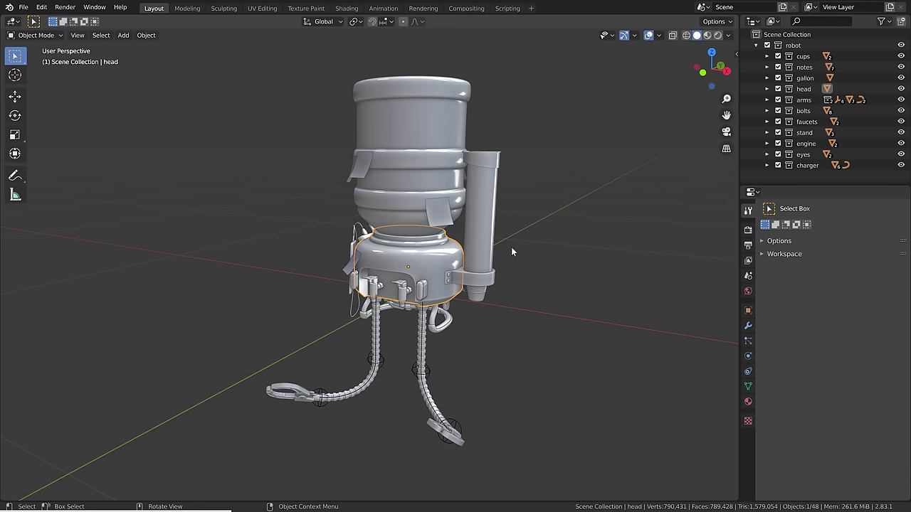
# Rename the selected head object as "head 2" directly in the 3D viewport.
pyautogui.press('F2')
pyautogui.write('2')
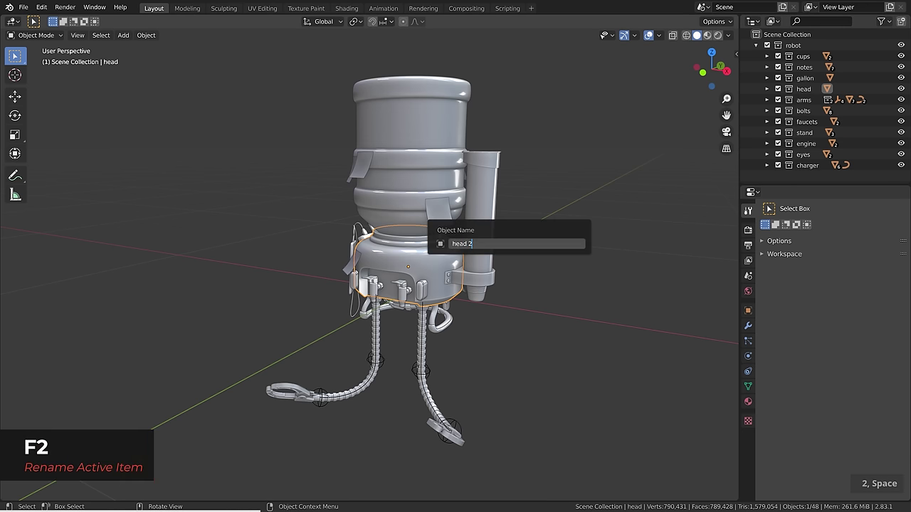
pyautogui.press('Return')
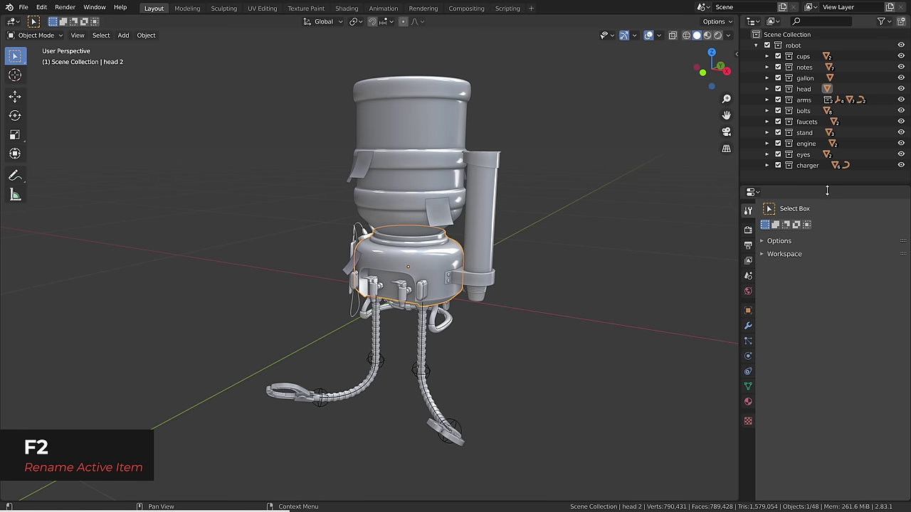
# Enlarge the Outliner and select every object in the bolts collection, from bolt to bolt.007.
pyautogui.moveTo(823, 187); pyautogui.dragTo(822, 322)
pyautogui.click(767, 110)
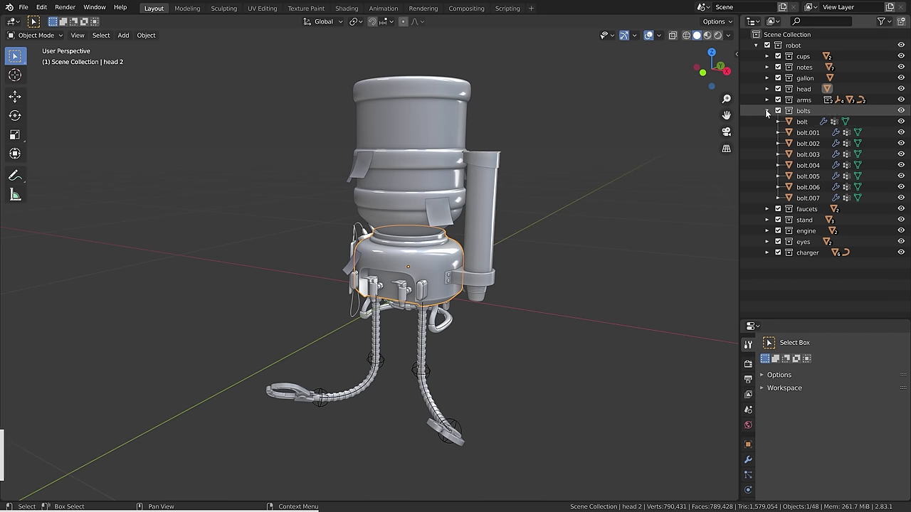
pyautogui.click(802, 122)
pyautogui.keyDown('shift'); pyautogui.click(807, 198); pyautogui.keyUp('shift')
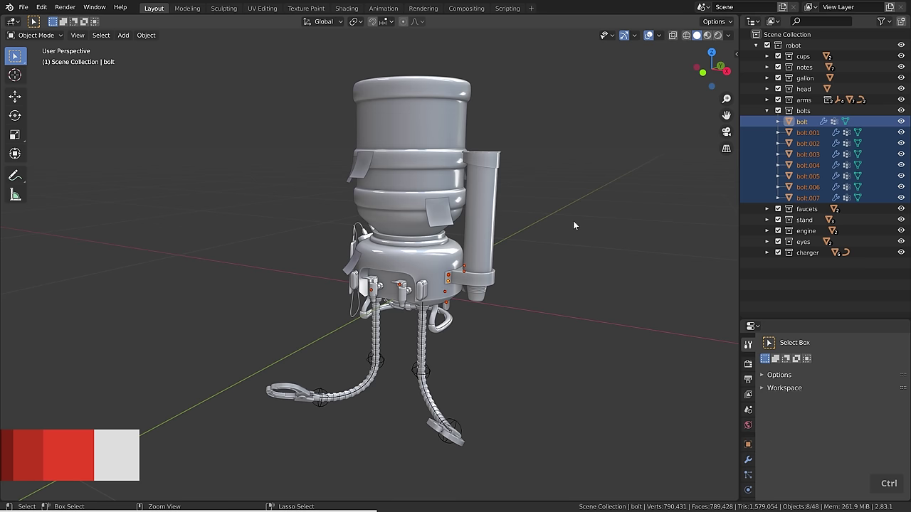
# Batch rename the selected bolts with the Set Name operation, using the New method and the name "awesome_bolt".
pyautogui.hotkey('ctrl', 'F2')
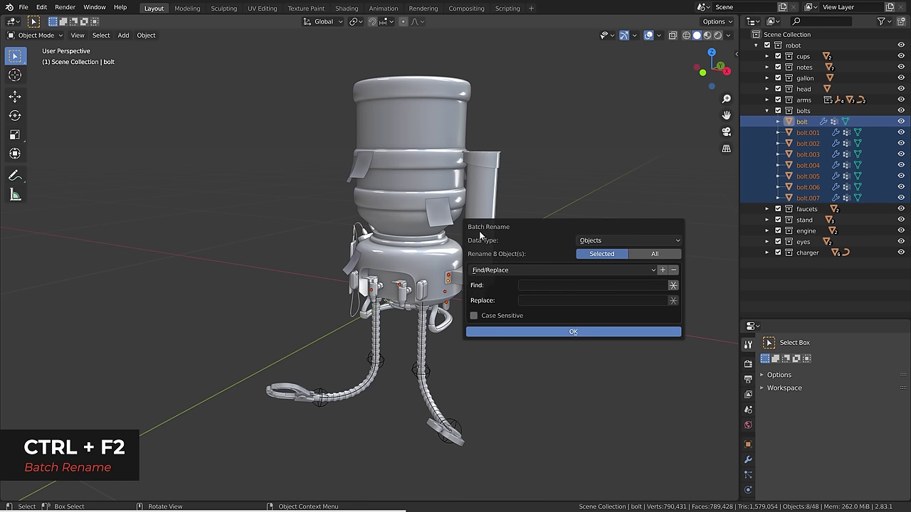
pyautogui.click(598, 241)
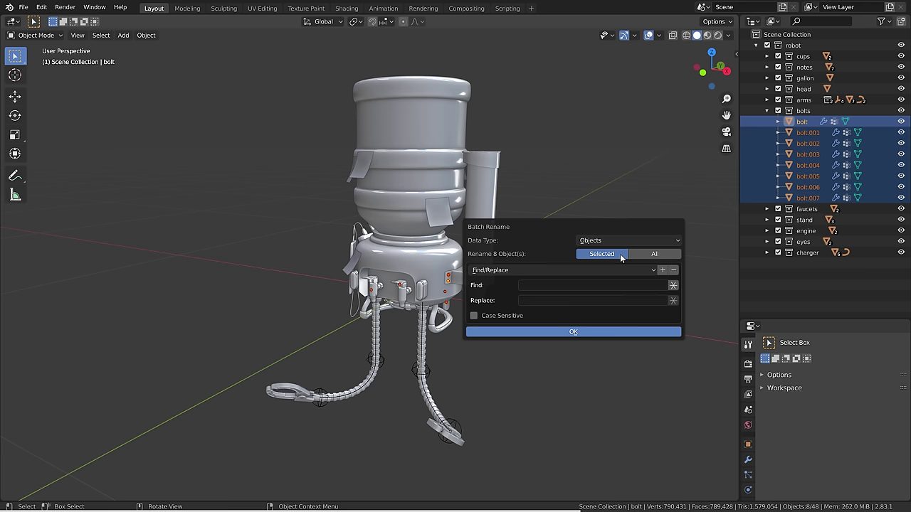
pyautogui.click(554, 271)
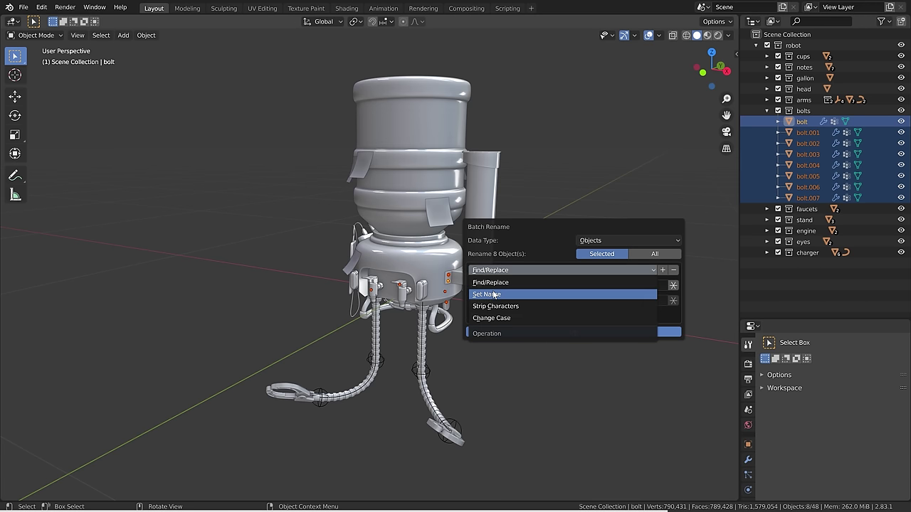
pyautogui.click(540, 294)
pyautogui.click(540, 286)
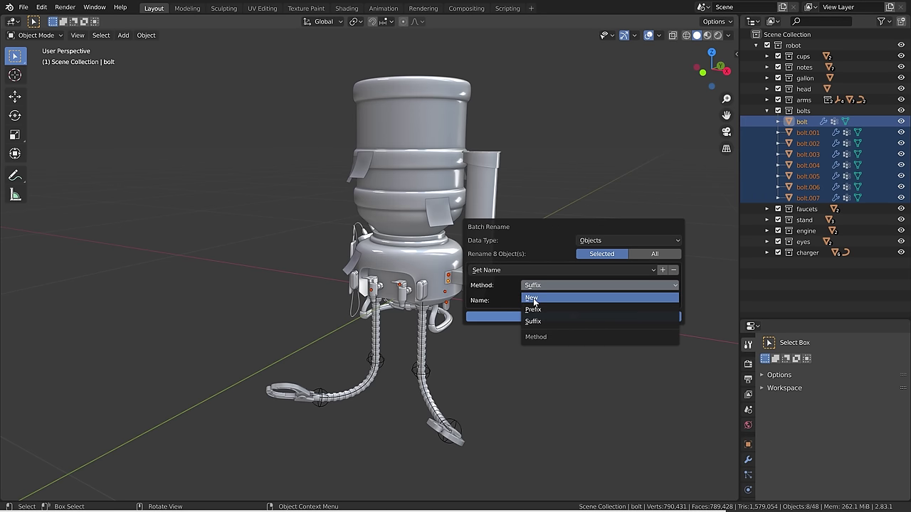
pyautogui.click(533, 298)
pyautogui.click(533, 300)
pyautogui.write('awesome_bolt')
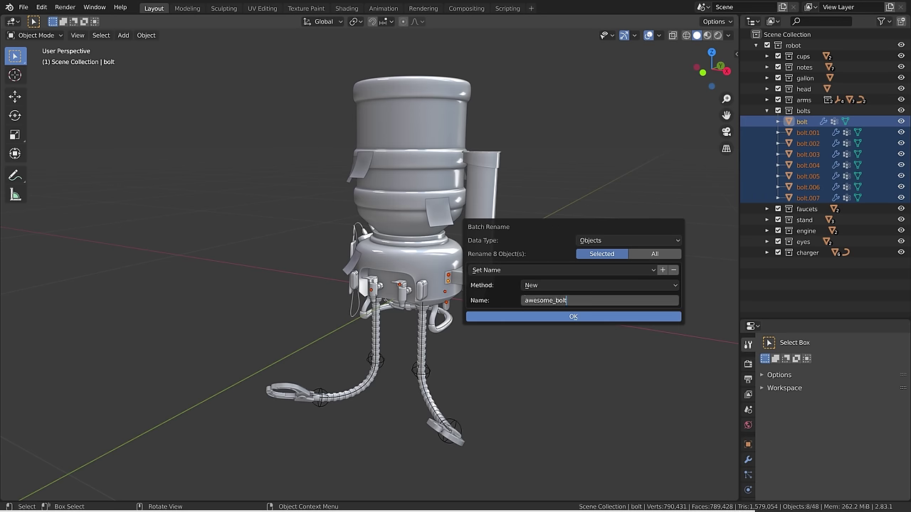
pyautogui.press('Return')
pyautogui.click(573, 317)
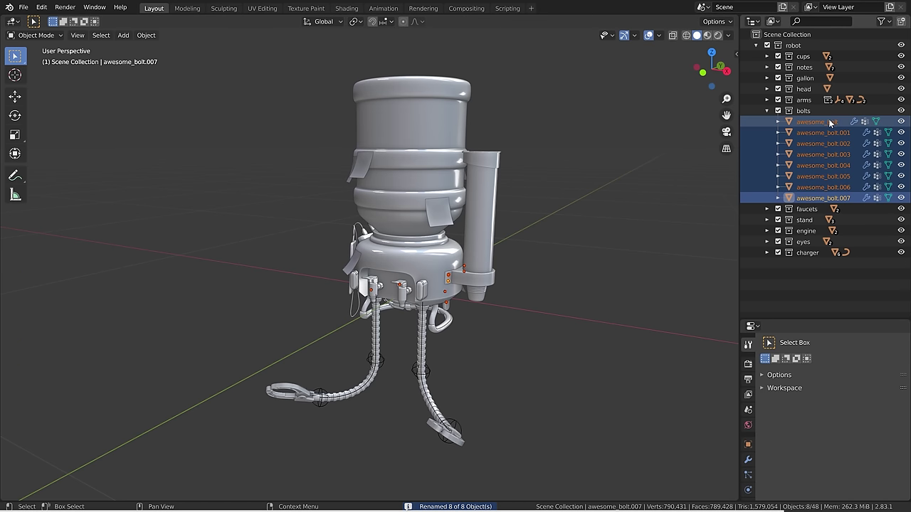
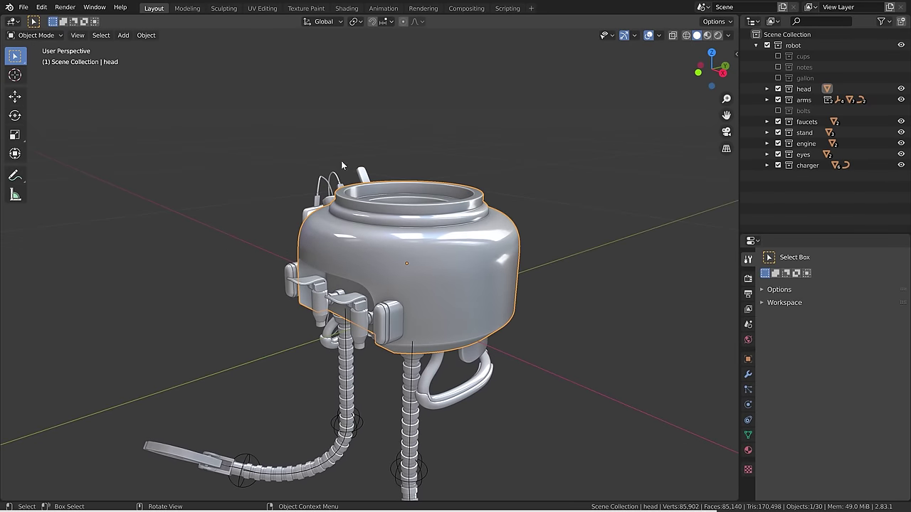
# Add a new collection inside the robot collection and open its name for editing.
pyautogui.scroll(-1, 458, 188)
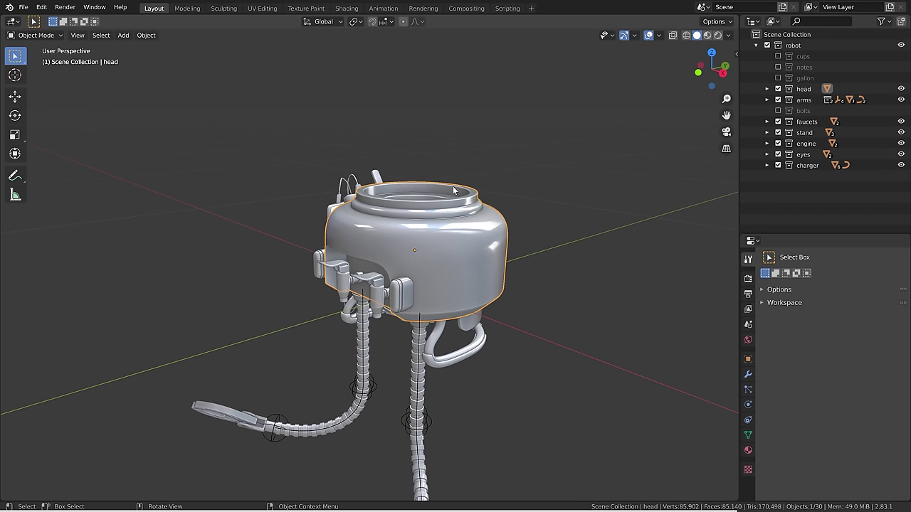
pyautogui.click(792, 45)
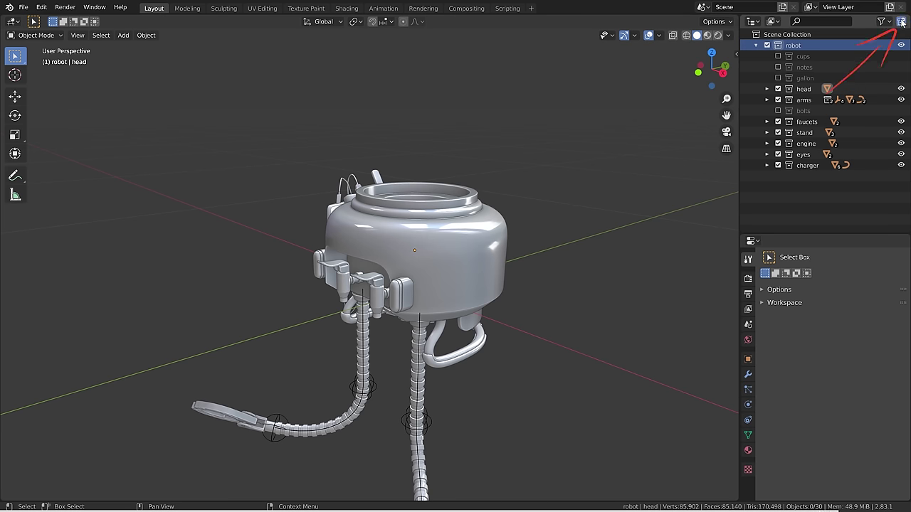
pyautogui.doubleClick(808, 176)
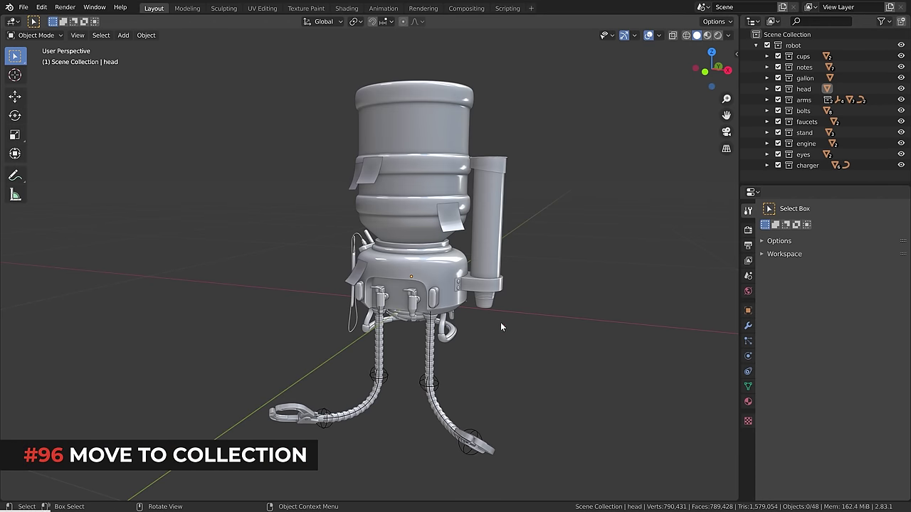
# Add a cube to the scene and scale it down until it is much smaller than the head.
pyautogui.hotkey('shift', 'a')
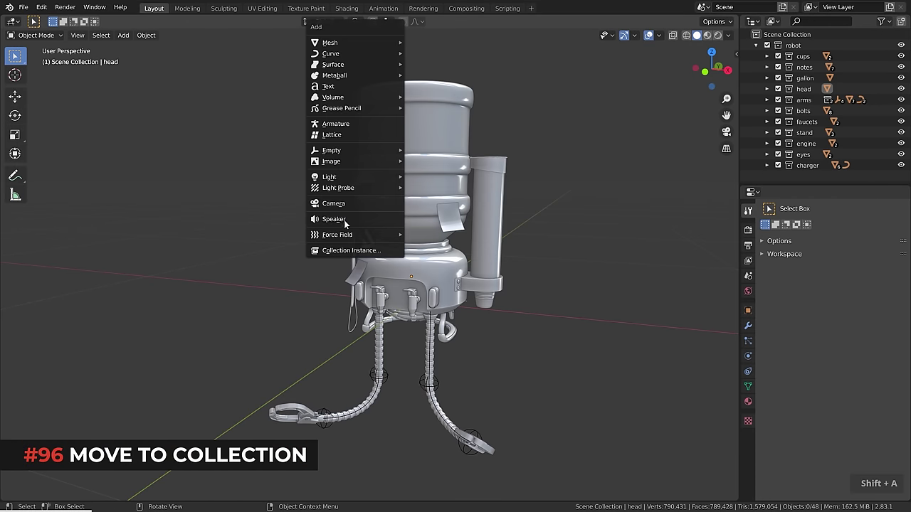
pyautogui.moveTo(346, 44)
pyautogui.click(474, 54)
pyautogui.press('s')
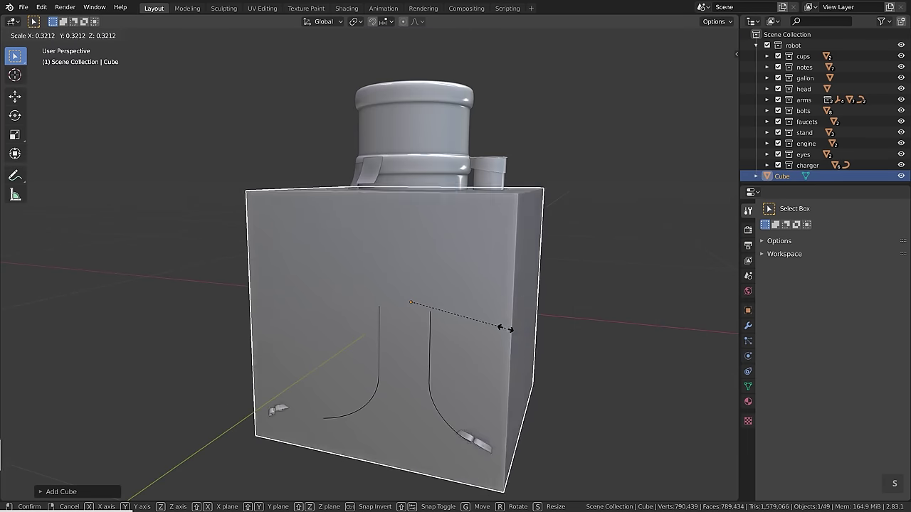
pyautogui.click(451, 342)
# Move the cube to the front of the robot's neck, just above the head, and tilt it.
pyautogui.moveTo(451, 343); pyautogui.dragTo(348, 315, button='middle')
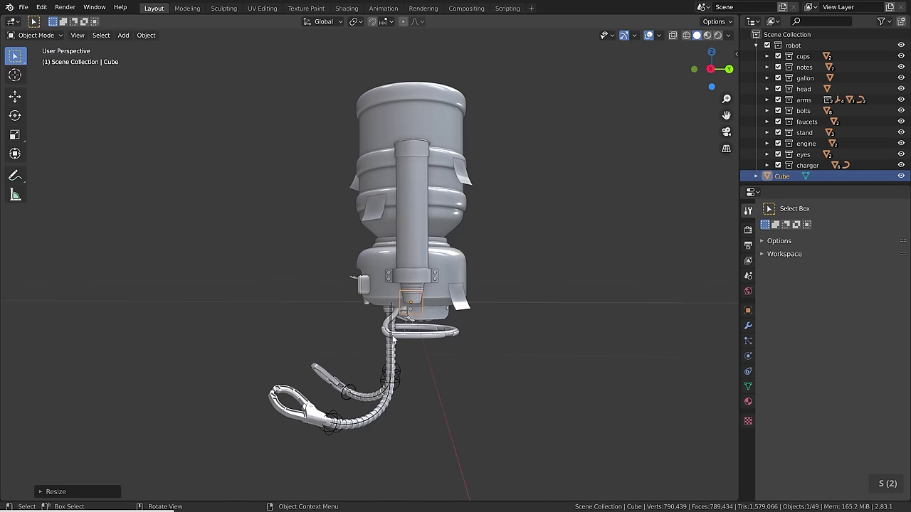
pyautogui.press('g')
pyautogui.click(347, 316)
pyautogui.press('r')
pyautogui.click(399, 260)
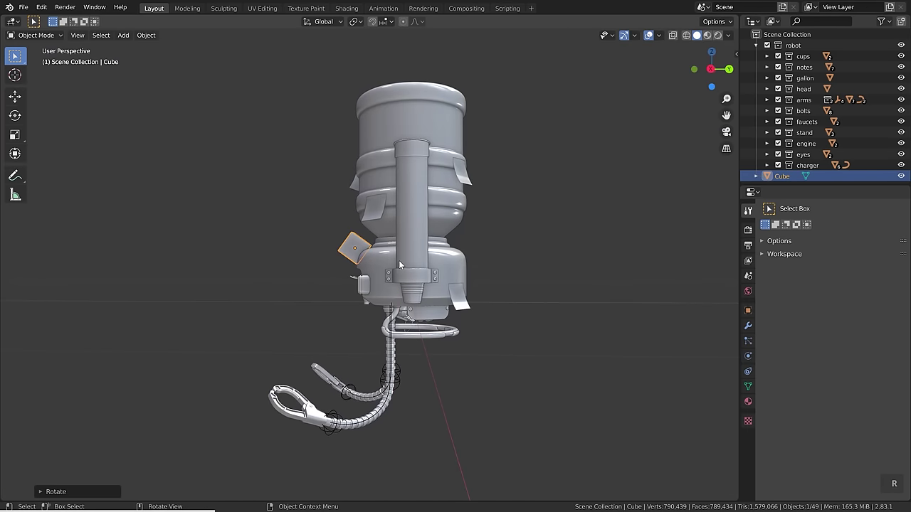
pyautogui.press('g')
pyautogui.click(394, 257)
pyautogui.moveTo(304, 254); pyautogui.dragTo(343, 245, button='middle')
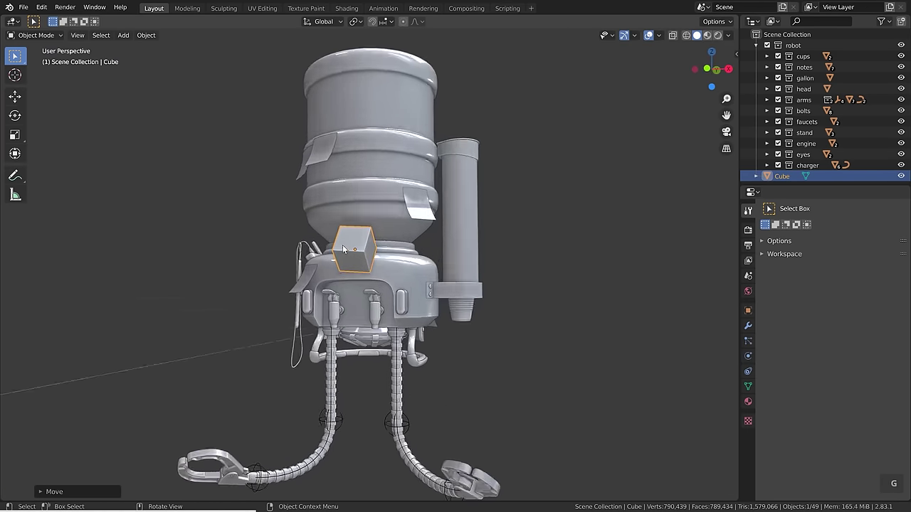
# Move the cube to a new collection named "awesome cube" inside robot, working in a temporarily maximized viewport.
pyautogui.scroll(5, 343, 244)
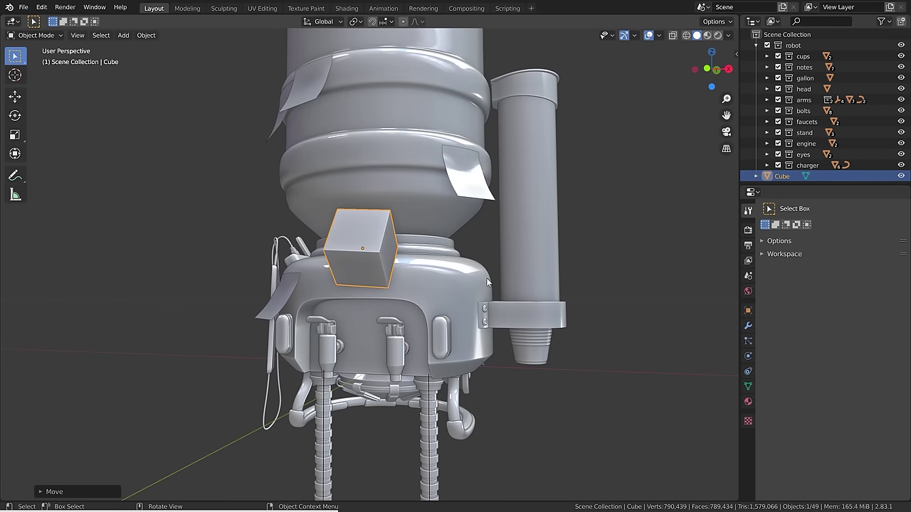
pyautogui.hotkey('ctrl', 'space')
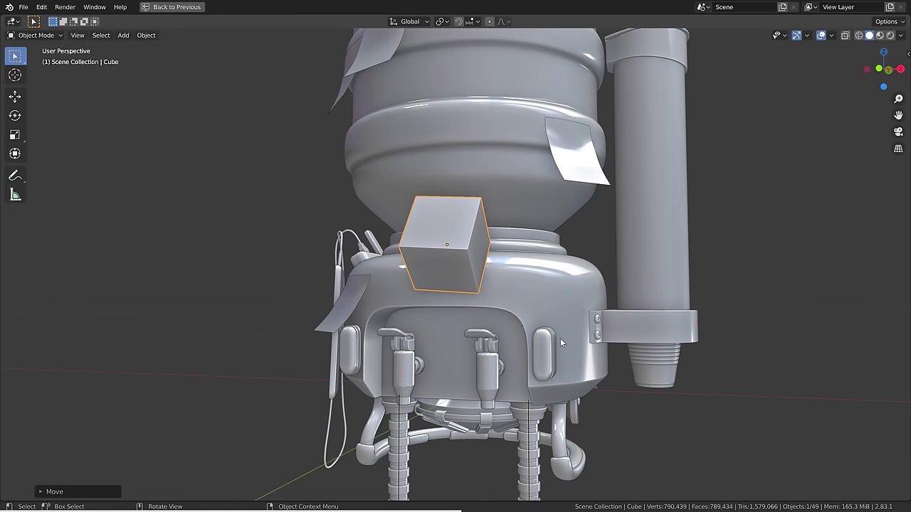
pyautogui.press('m')
pyautogui.moveTo(510, 249)
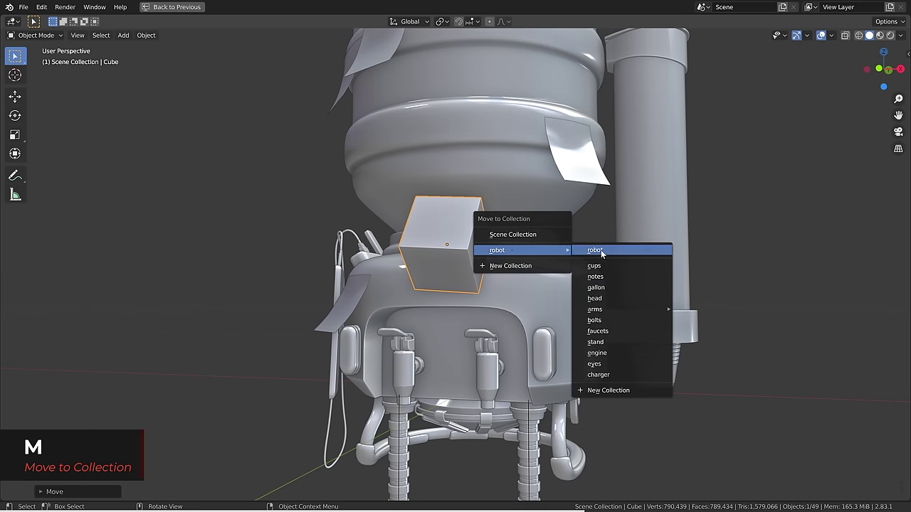
pyautogui.click(599, 390)
pyautogui.write('awesome cube')
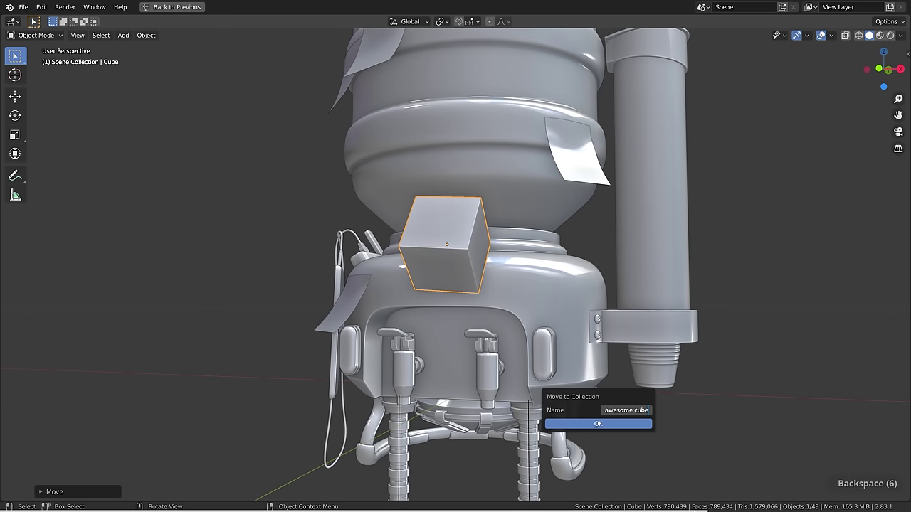
pyautogui.press('Return')
pyautogui.click(601, 423)
pyautogui.hotkey('ctrl', 'space')
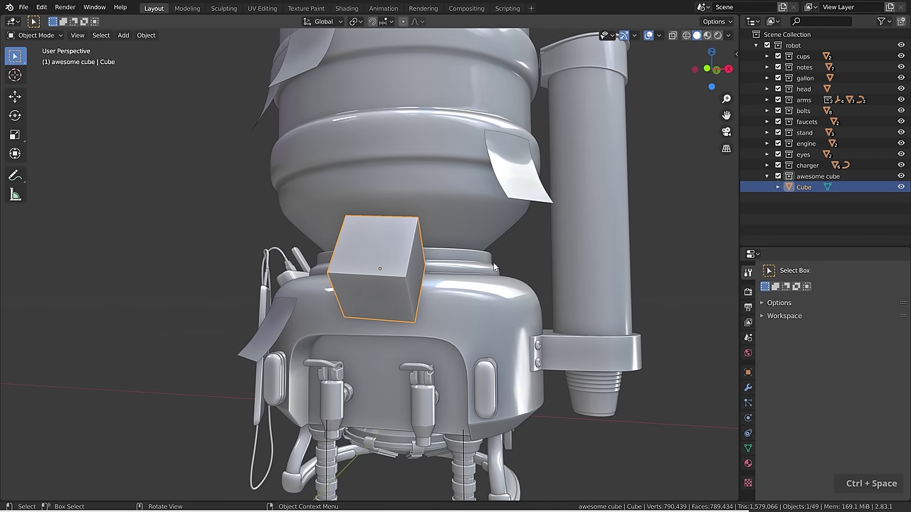
pyautogui.click(807, 178)
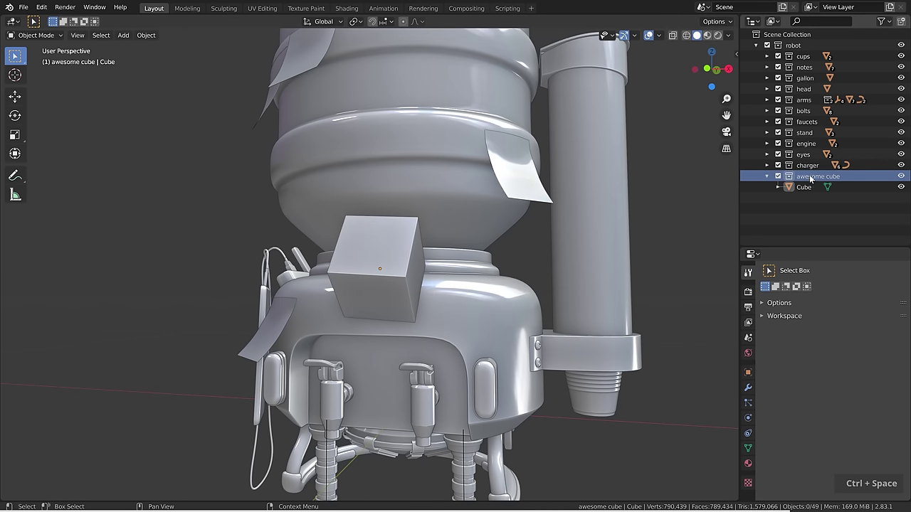
pyautogui.click(798, 45)
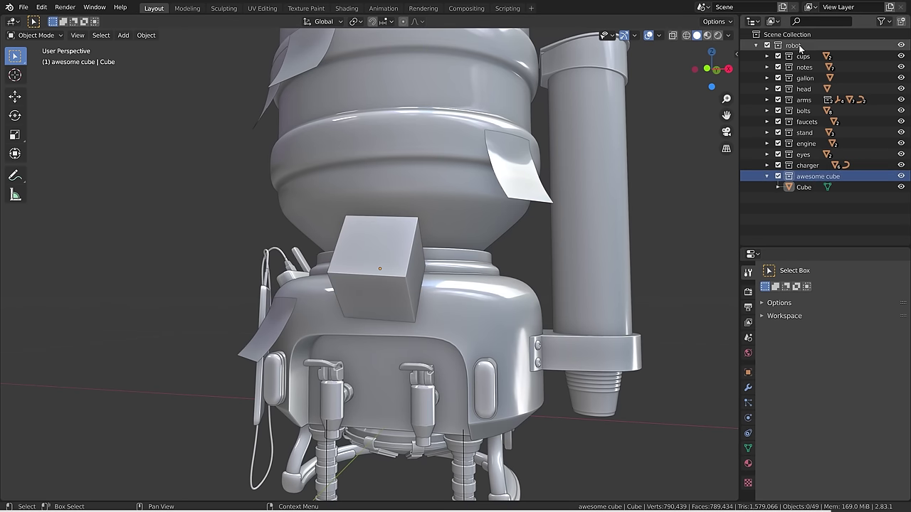
pyautogui.click(801, 187)
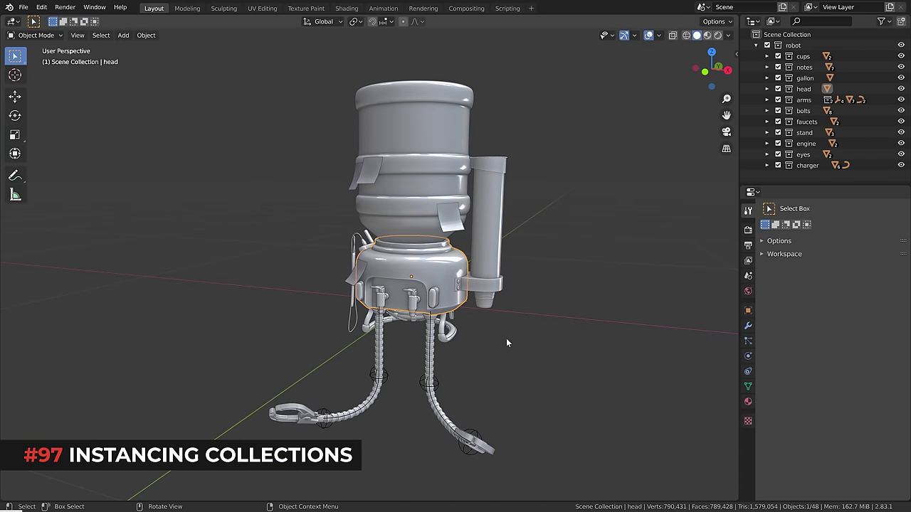
# Make a linked duplicate of the head beside the robot and pull one of its vertices outward into a spike.
pyautogui.hotkey('alt', 'd')
pyautogui.click(300, 314)
pyautogui.press('Tab')
pyautogui.click(248, 252)
pyautogui.press('g')
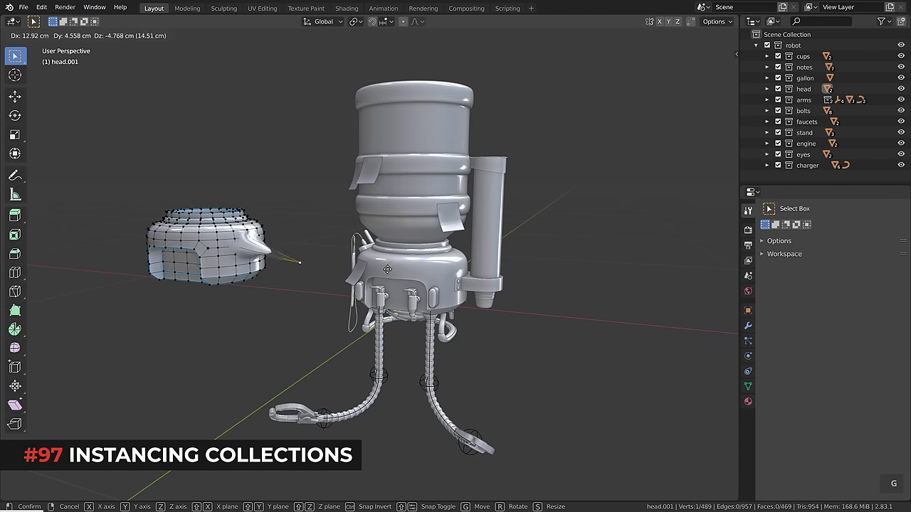
pyautogui.click(313, 248)
pyautogui.press('Tab')
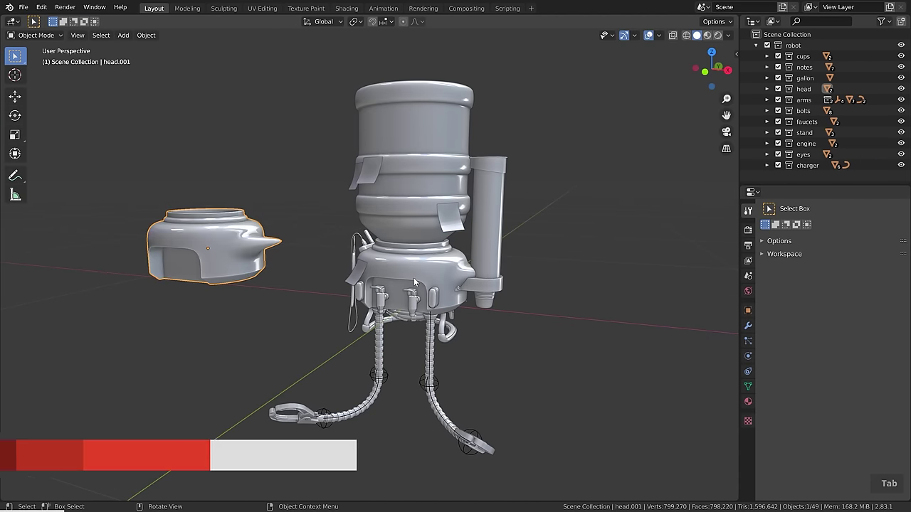
pyautogui.moveTo(306, 272); pyautogui.dragTo(319, 268, button='middle')
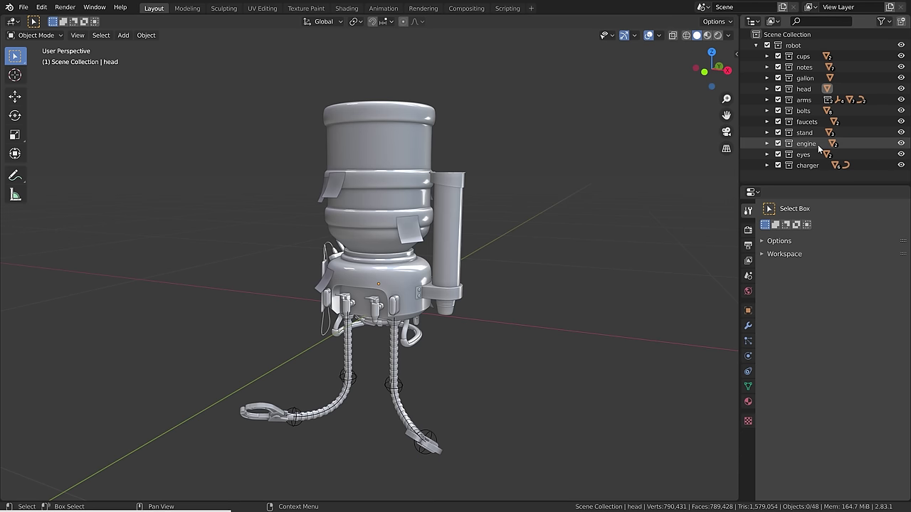
# Add a collection instance of the robot collection to the scene.
pyautogui.click(793, 45)
pyautogui.scroll(-2, 504, 260)
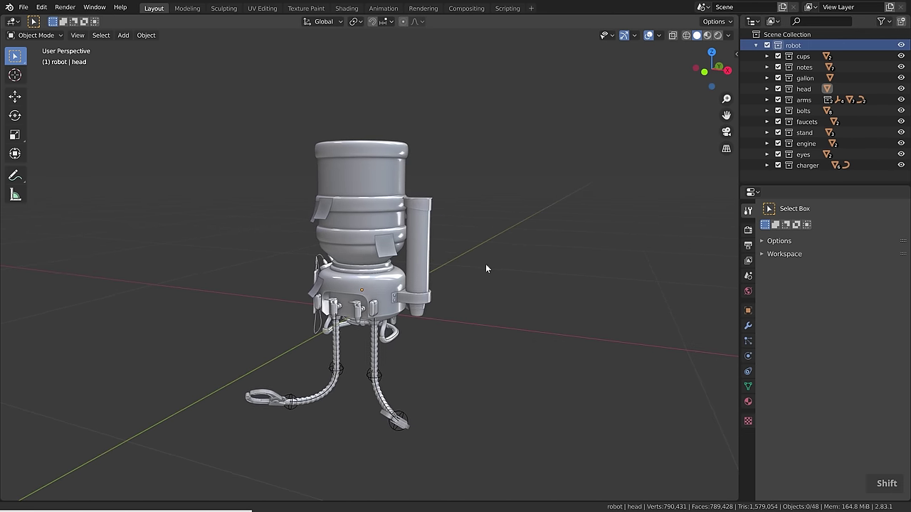
pyautogui.hotkey('shift', 'a')
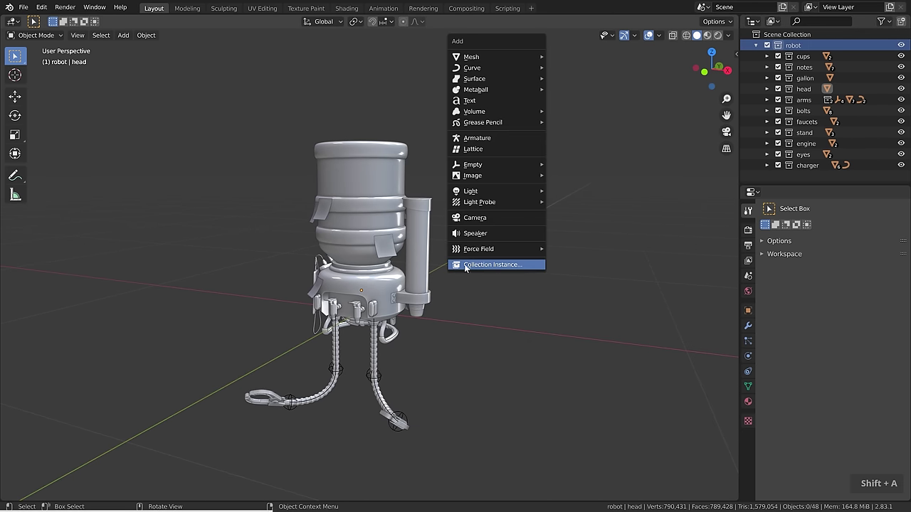
pyautogui.click(494, 265)
pyautogui.write('robot')
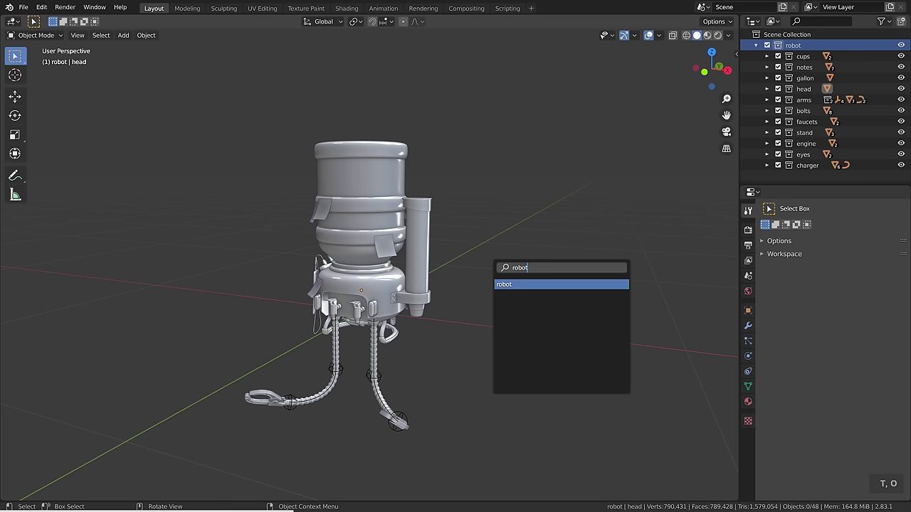
pyautogui.click(507, 284)
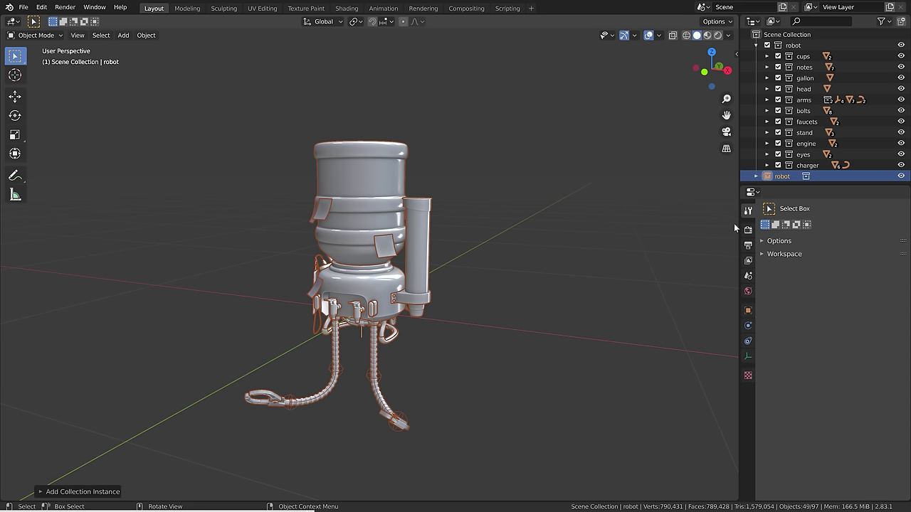
# Enlarge the outliner and move the robot instance along the Y axis to stand clear behind the original.
pyautogui.moveTo(789, 185); pyautogui.dragTo(789, 244)
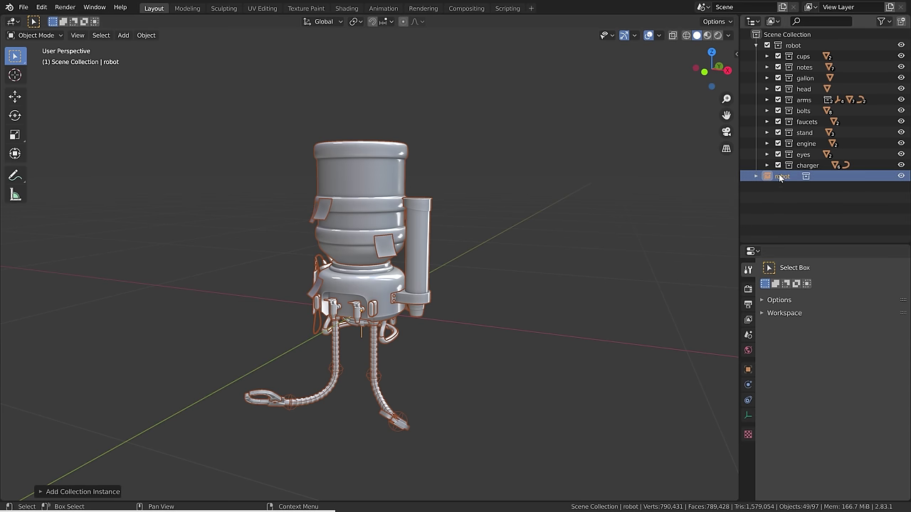
pyautogui.press('g')
pyautogui.press('y')
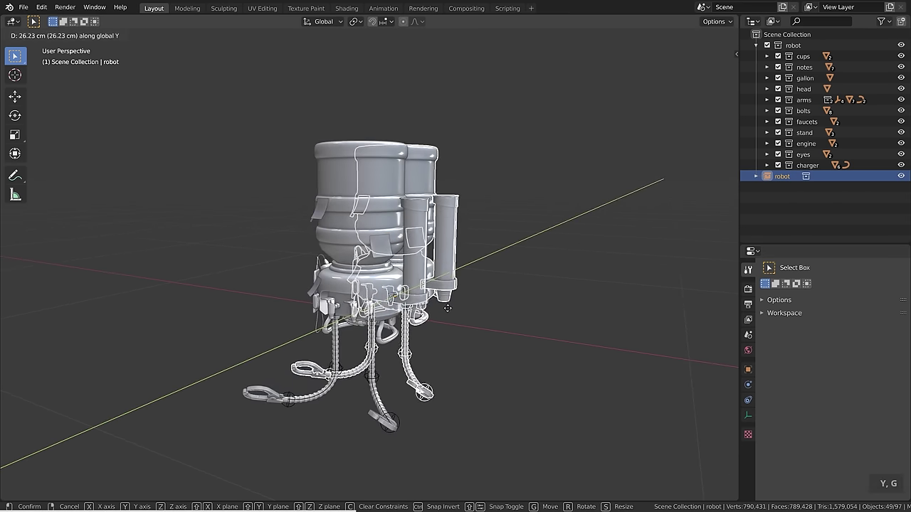
pyautogui.click(500, 287)
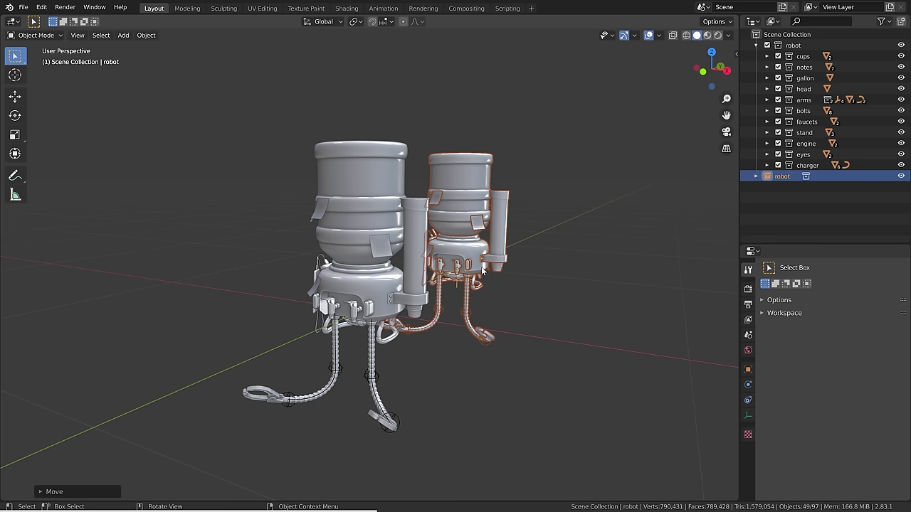
# Expand the robot instance in the outliner and try to switch the instance into Edit Mode.
pyautogui.click(756, 175)
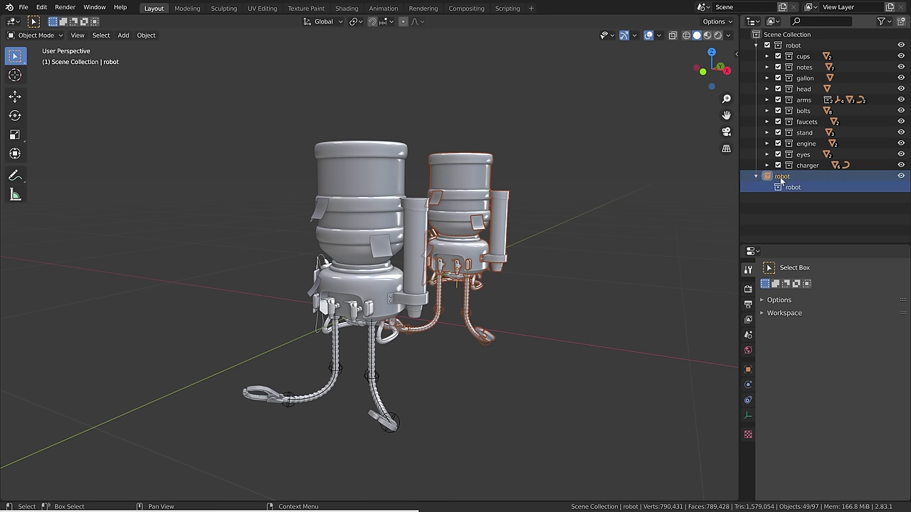
pyautogui.click(780, 177)
pyautogui.scroll(2, 463, 187)
pyautogui.moveTo(438, 219); pyautogui.dragTo(433, 218, button='middle')
pyautogui.press('Tab')
pyautogui.press('Tab')
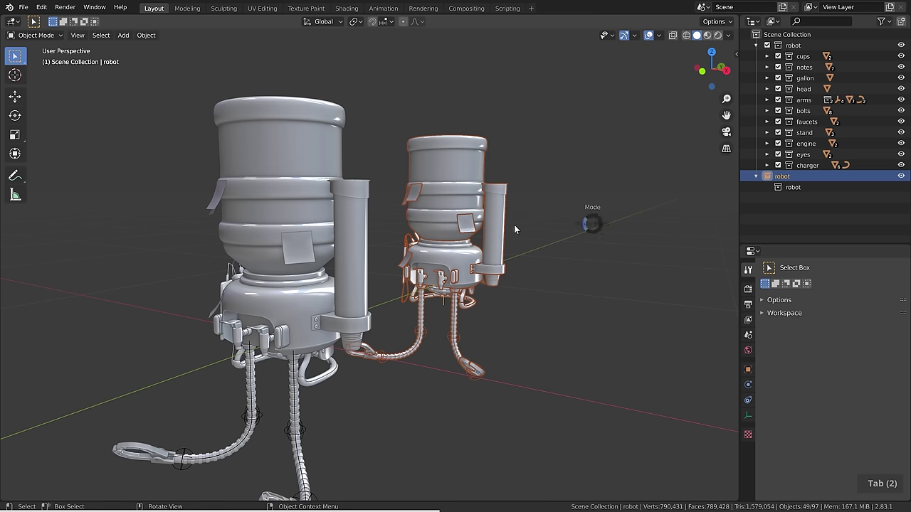
pyautogui.scroll(-2, 580, 233)
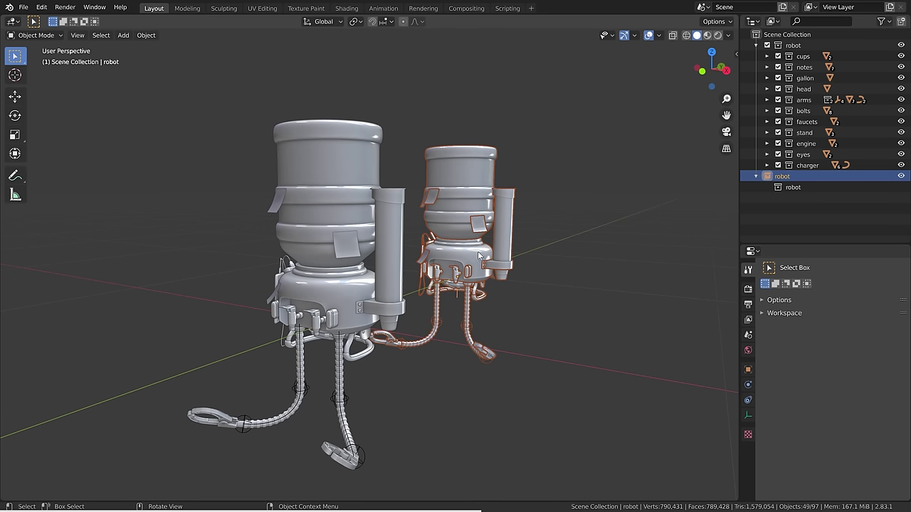
# Try rotating the original robot's cup case and moving its other parts, its left hand and the whole robot instance.
pyautogui.scroll(-1, 482, 279)
pyautogui.click(410, 274)
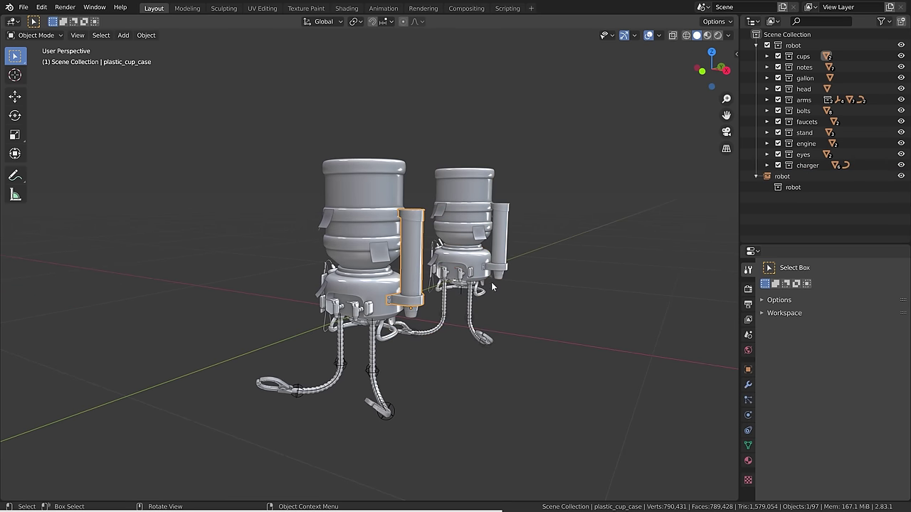
pyautogui.press('r')
pyautogui.press('Escape')
pyautogui.click(374, 250)
pyautogui.press('g')
pyautogui.press('Escape')
pyautogui.click(406, 250)
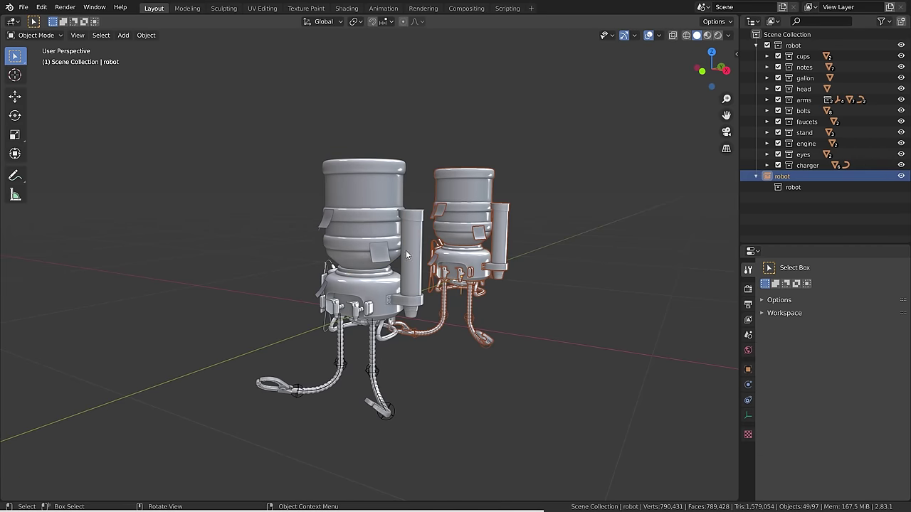
pyautogui.press('g')
pyautogui.press('Escape')
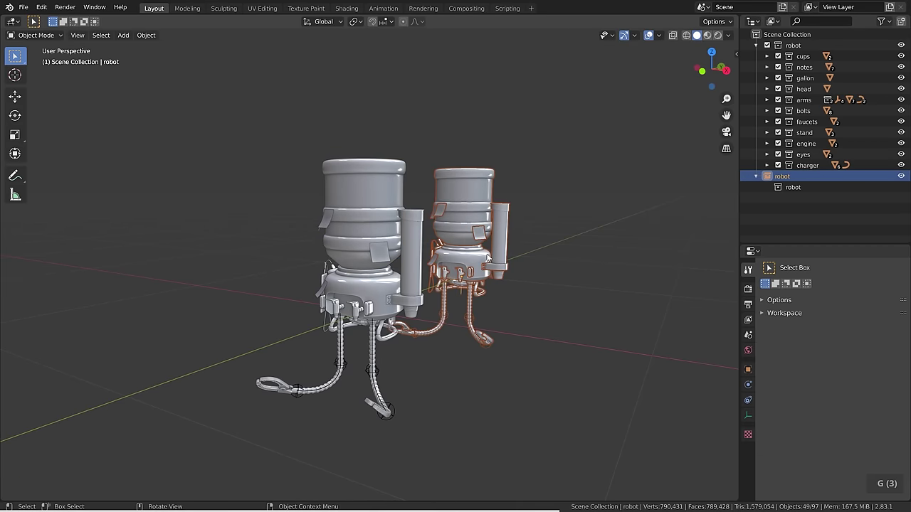
pyautogui.click(388, 416)
pyautogui.press('g')
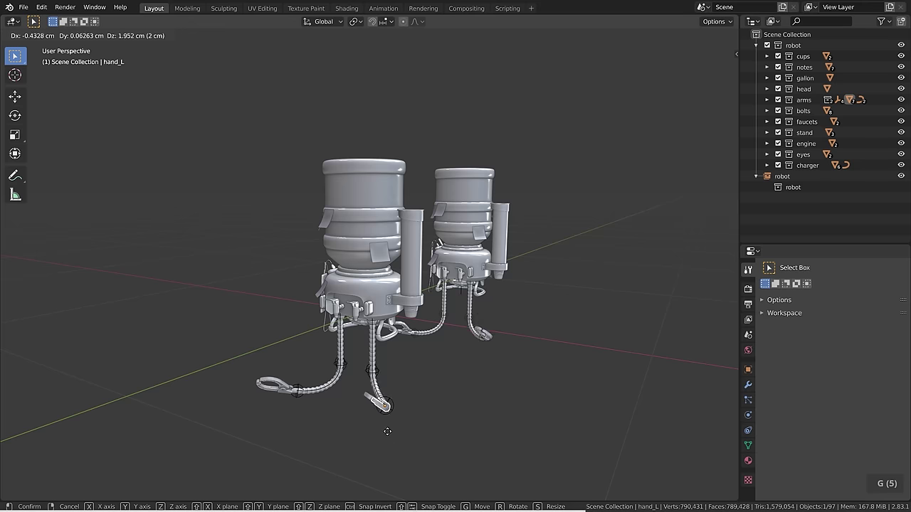
pyautogui.press('Escape')
# Duplicate the robot instance along the Y axis and repeat the duplication to form a long row behind the original.
pyautogui.scroll(-3, 466, 271)
pyautogui.click(465, 272)
pyautogui.moveTo(605, 285); pyautogui.dragTo(576, 287, button='middle')
pyautogui.hotkey('shift', 'd')
pyautogui.press('y')
pyautogui.click(484, 286)
pyautogui.hotkey('shift', 'r')
pyautogui.hotkey('shift', 'r')
pyautogui.hotkey('shift', 'r')
pyautogui.hotkey('shift', 'r')
pyautogui.hotkey('shift', 'r')
pyautogui.hotkey('shift', 'r')
pyautogui.hotkey('shift', 'r')
pyautogui.hotkey('shift', 'r')
pyautogui.hotkey('shift', 'r')
# Duplicate the row of robot instances along the X axis, repeat it to fill a large grid, and deselect everything.
pyautogui.moveTo(431, 143); pyautogui.dragTo(704, 361)
pyautogui.moveTo(576, 297); pyautogui.dragTo(605, 301, button='middle')
pyautogui.hotkey('shift', 'd')
pyautogui.press('y')
pyautogui.press('x')
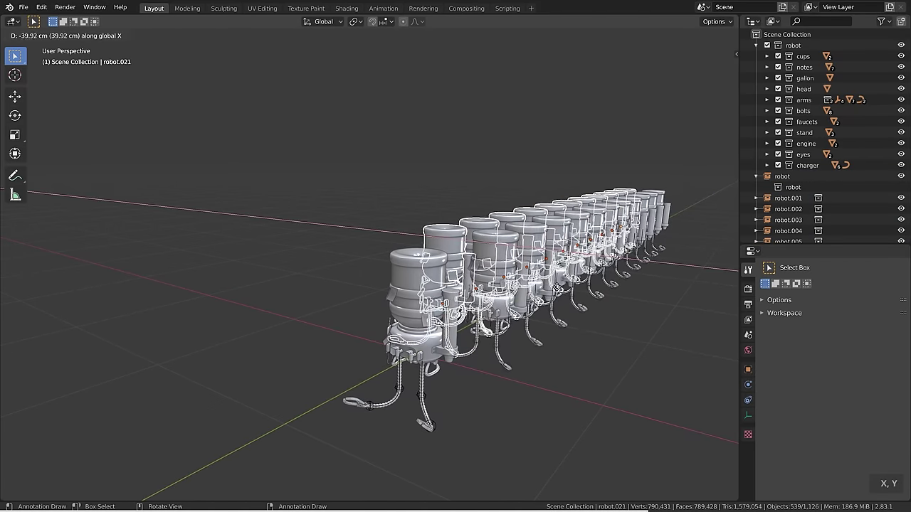
pyautogui.click(553, 287)
pyautogui.hotkey('shift', 'r')
pyautogui.hotkey('shift', 'r')
pyautogui.hotkey('shift', 'r')
pyautogui.hotkey('shift', 'r')
pyautogui.hotkey('shift', 'r')
pyautogui.hotkey('shift', 'r')
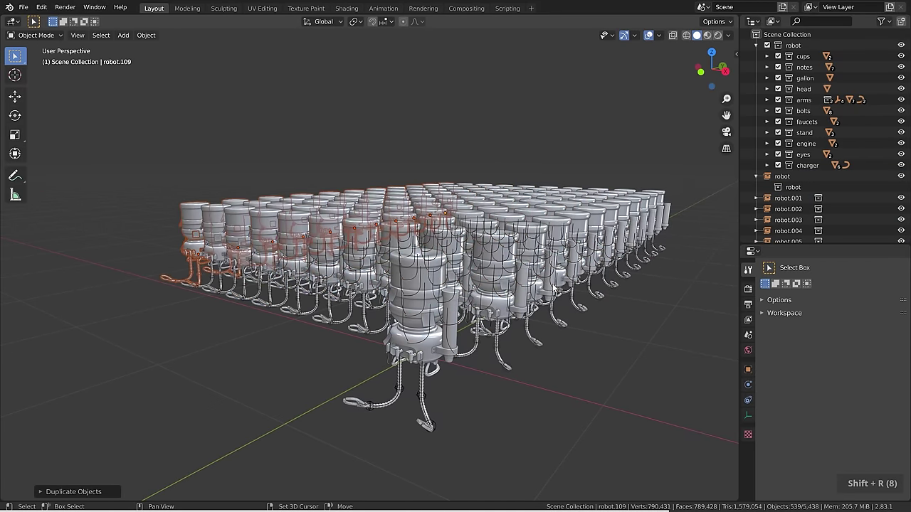
pyautogui.press('a')
pyautogui.hotkey('alt', 'a')
pyautogui.moveTo(552, 283); pyautogui.dragTo(480, 265, button='middle')
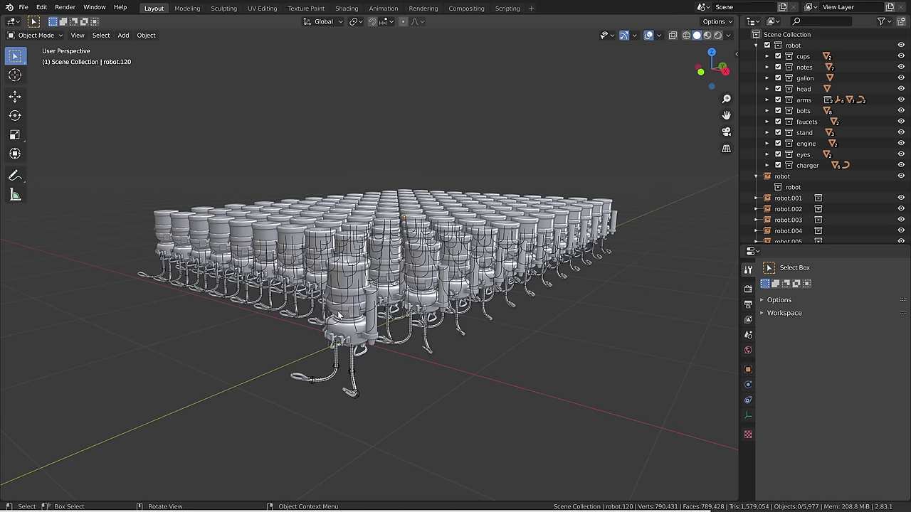
# Select several robot instances within the grid and shift them slightly out of their positions.
pyautogui.scroll(2, 347, 282)
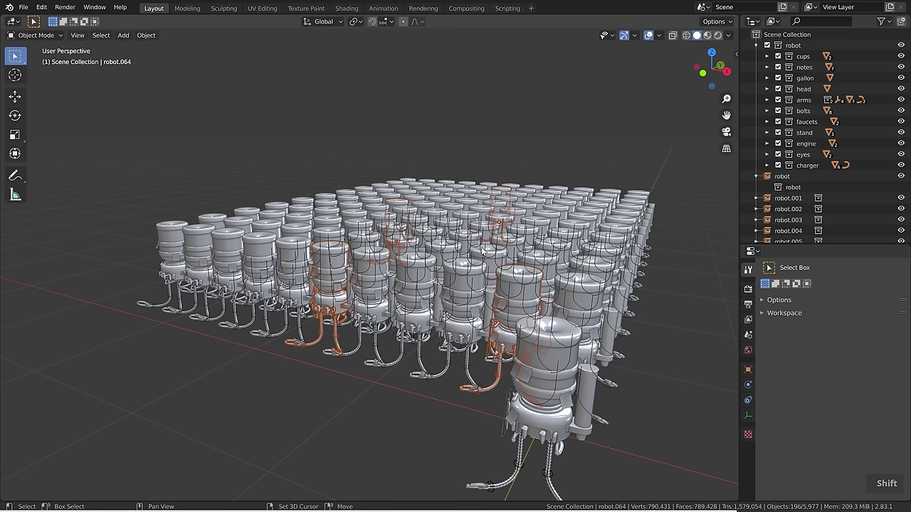
pyautogui.press('g')
pyautogui.click(460, 254)
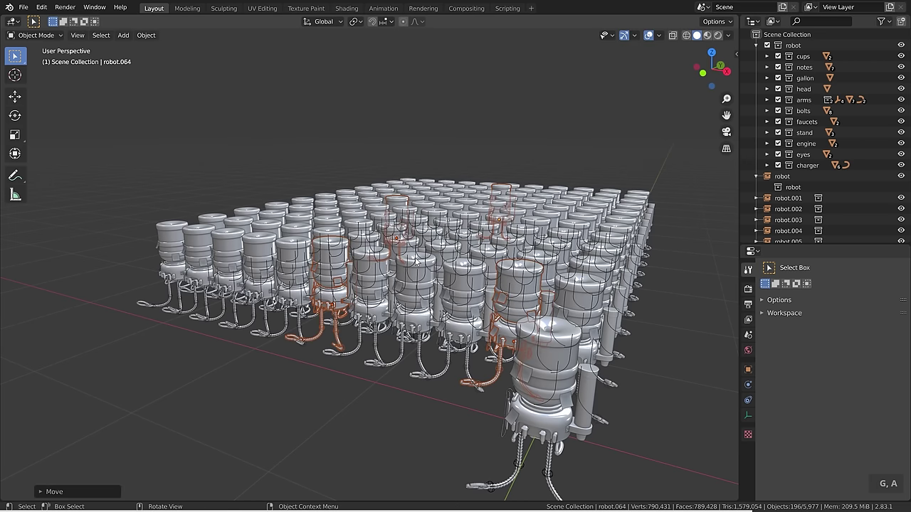
pyautogui.click(422, 238)
pyautogui.keyDown('shift'); pyautogui.click(305, 246); pyautogui.keyUp('shift')
pyautogui.press('g')
pyautogui.click(329, 275)
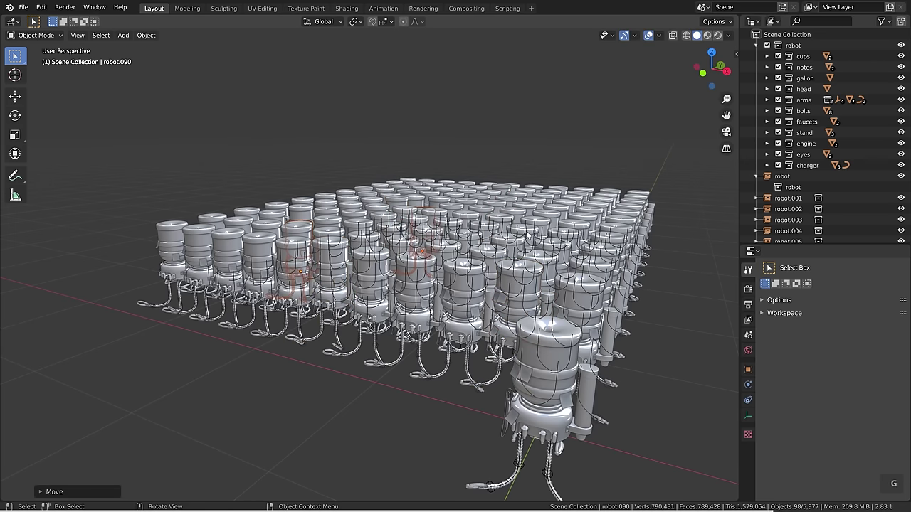
# Scale and rotate a single robot instance near the front of the grid.
pyautogui.click(527, 224)
pyautogui.press('s')
pyautogui.press('r')
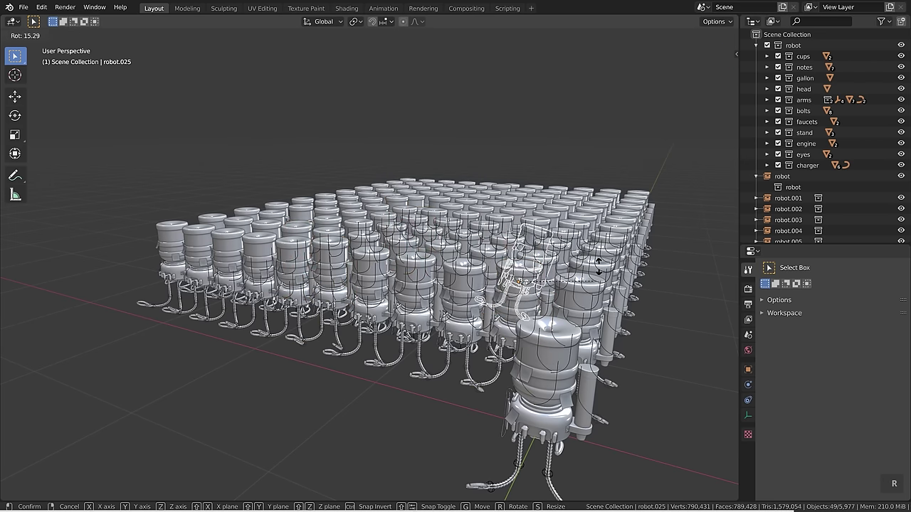
pyautogui.click(541, 299)
# Move and rotate the original robot's left hand to change the arm pose in all instances.
pyautogui.keyDown('shift'); pyautogui.moveTo(528, 310); pyautogui.dragTo(454, 251, button='middle'); pyautogui.keyUp('shift')
pyautogui.click(484, 436)
pyautogui.scroll(2, 491, 439)
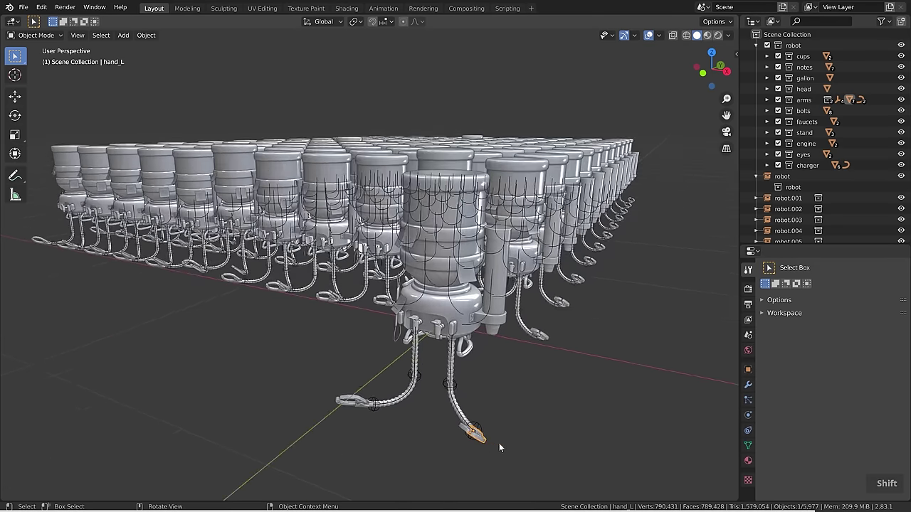
pyautogui.press('g')
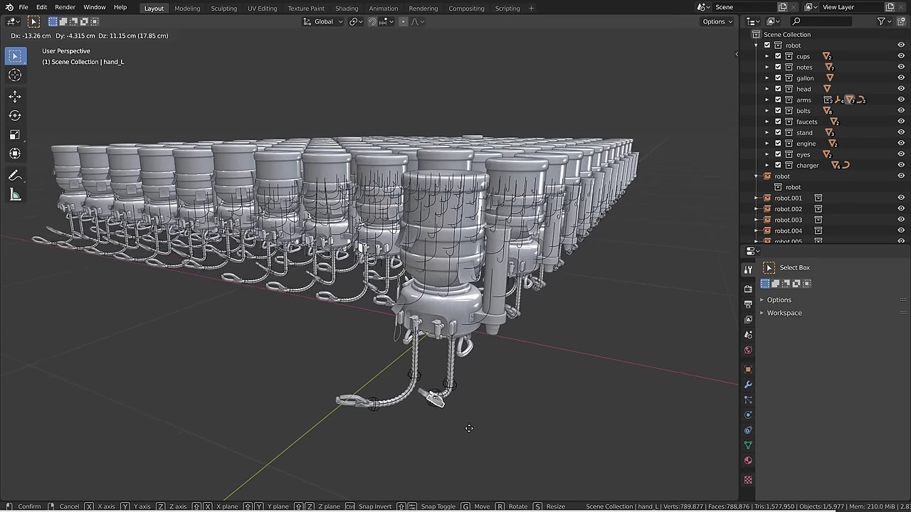
pyautogui.click(545, 400)
pyautogui.press('r')
pyautogui.press('r')
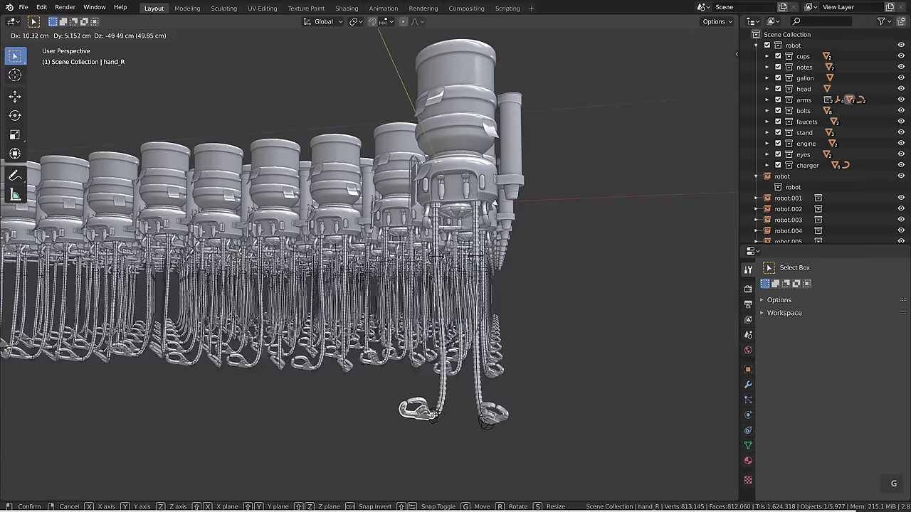
# Lower the original robot's right hand, and select both hands to move them together.
pyautogui.click(420, 411)
pyautogui.keyDown('shift'); pyautogui.click(495, 422); pyautogui.keyUp('shift')
pyautogui.press('g')
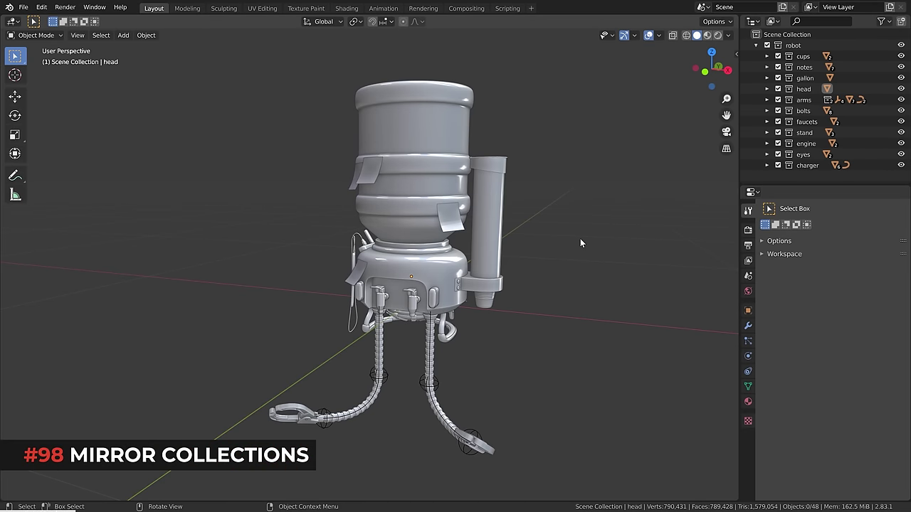
# Exclude the charger collection from the view layer.
pyautogui.moveTo(580, 244); pyautogui.dragTo(510, 244, button='middle')
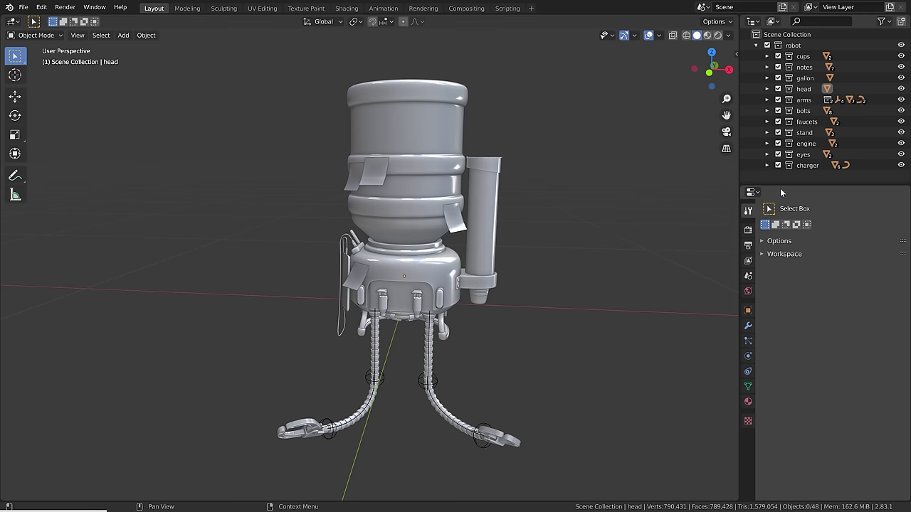
pyautogui.click(777, 165)
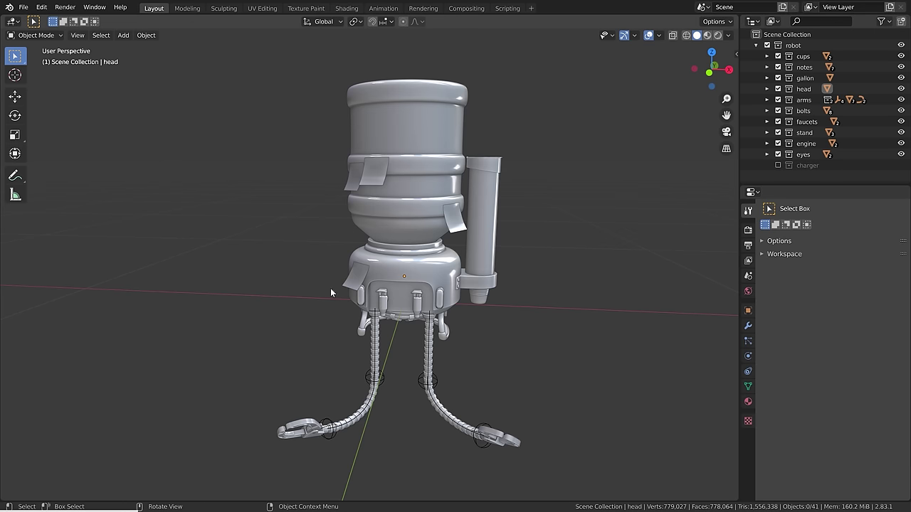
pyautogui.scroll(2, 431, 255)
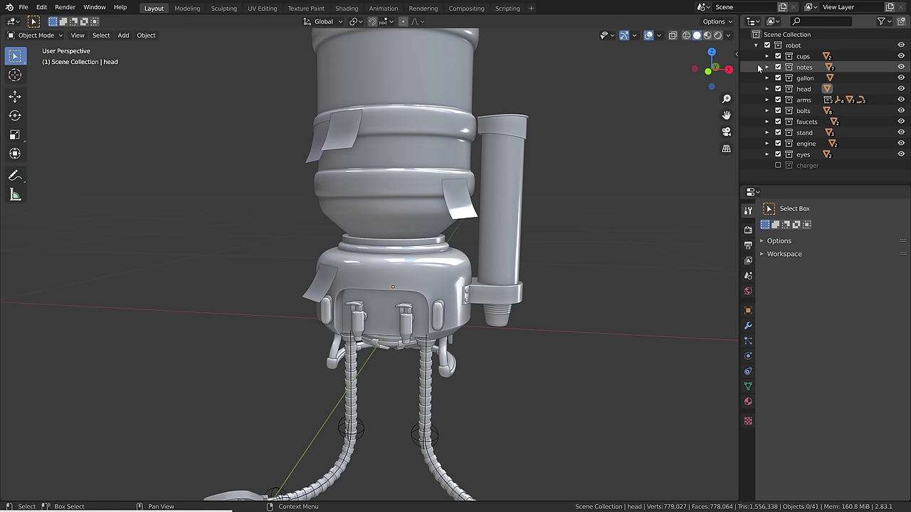
# Toggle the cups collection off and back on, and inspect the cup holder where it attaches to the head.
pyautogui.click(777, 57)
pyautogui.click(778, 56)
pyautogui.scroll(4, 481, 300)
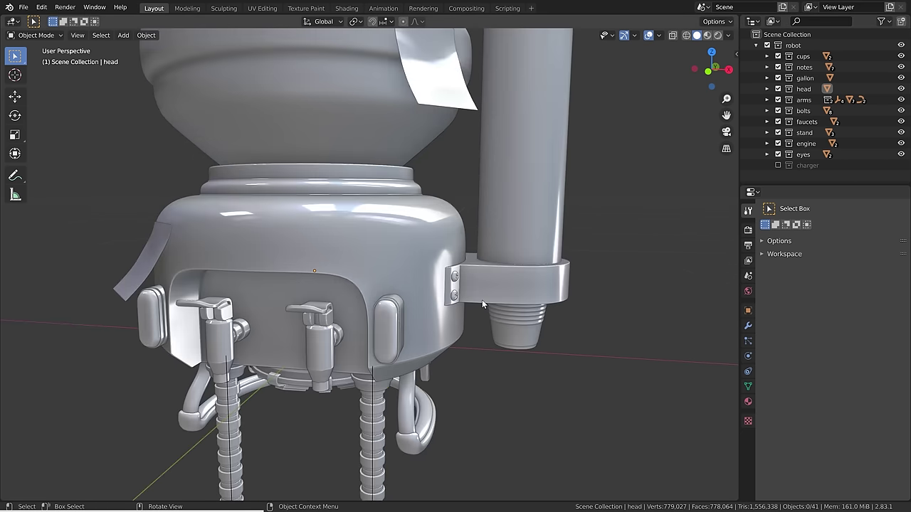
# Select the four bolts on the cup holder's mounting tabs and move them to the cups collection.
pyautogui.click(453, 294)
pyautogui.keyDown('shift'); pyautogui.click(454, 276); pyautogui.keyUp('shift')
pyautogui.moveTo(671, 288); pyautogui.dragTo(444, 288, button='middle')
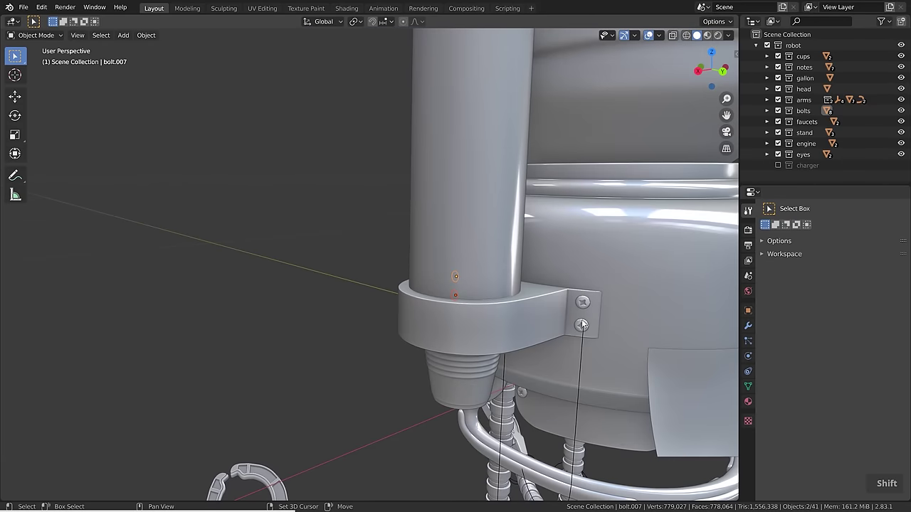
pyautogui.keyDown('shift'); pyautogui.click(582, 325); pyautogui.keyUp('shift')
pyautogui.keyDown('shift'); pyautogui.click(581, 301); pyautogui.keyUp('shift')
pyautogui.press('m')
pyautogui.moveTo(584, 301)
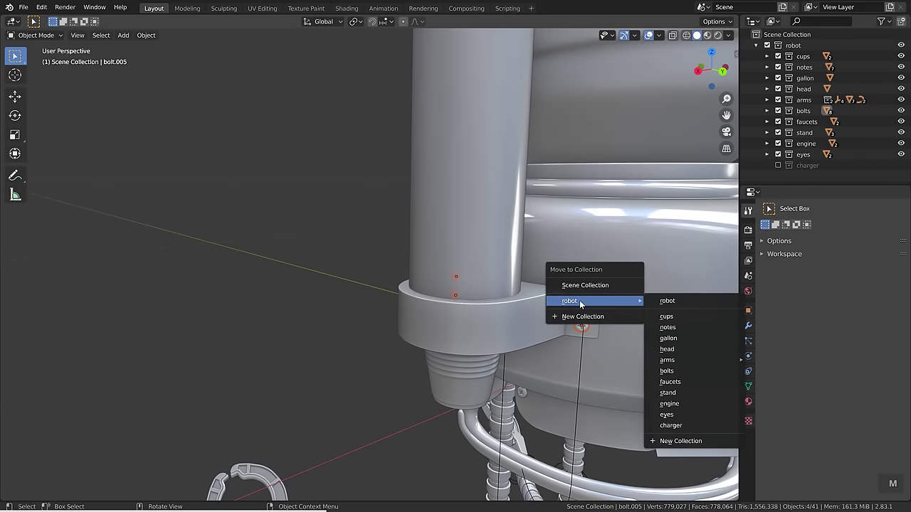
pyautogui.click(691, 315)
pyautogui.moveTo(690, 315); pyautogui.dragTo(589, 325, button='middle')
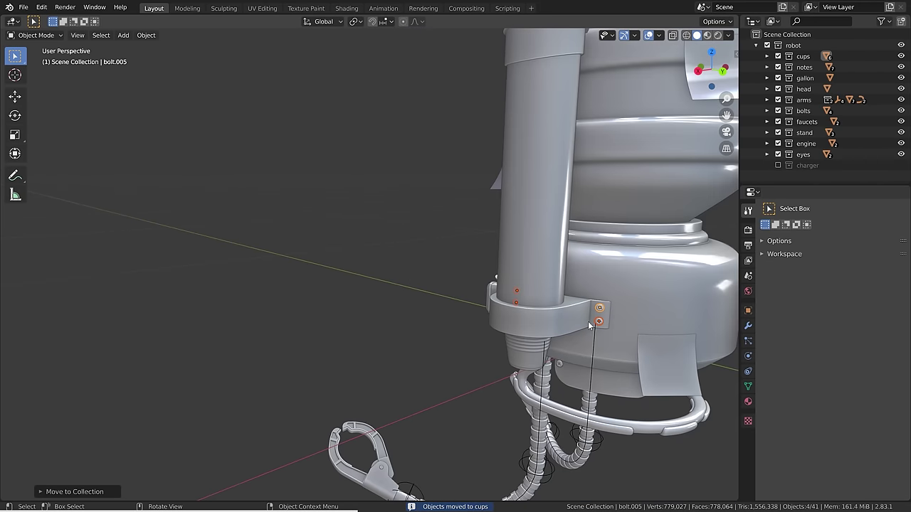
# Add a collection instance of the cups collection to the robot.
pyautogui.click(803, 56)
pyautogui.moveTo(427, 313); pyautogui.dragTo(720, 291, button='middle')
pyautogui.scroll(-1, 610, 317)
pyautogui.moveTo(485, 332); pyautogui.dragTo(469, 342, button='middle')
pyautogui.hotkey('shift', 'a')
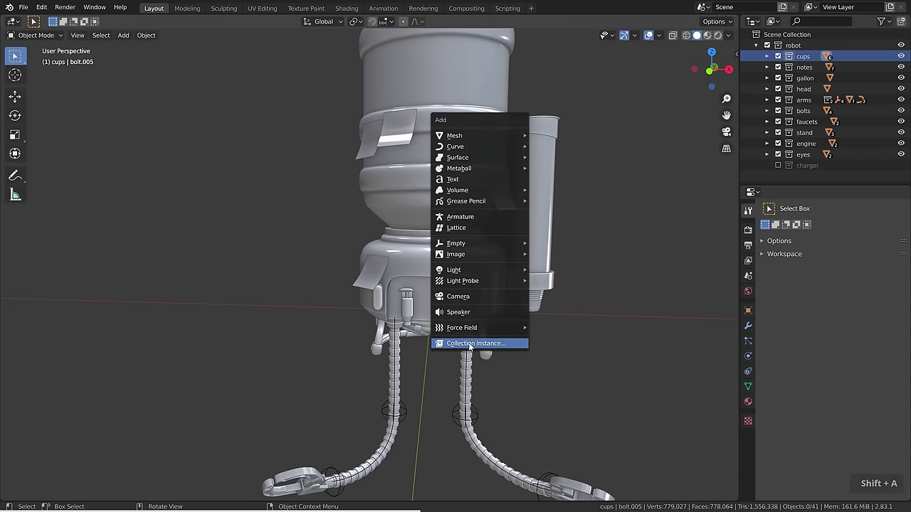
pyautogui.click(468, 343)
pyautogui.click(481, 418)
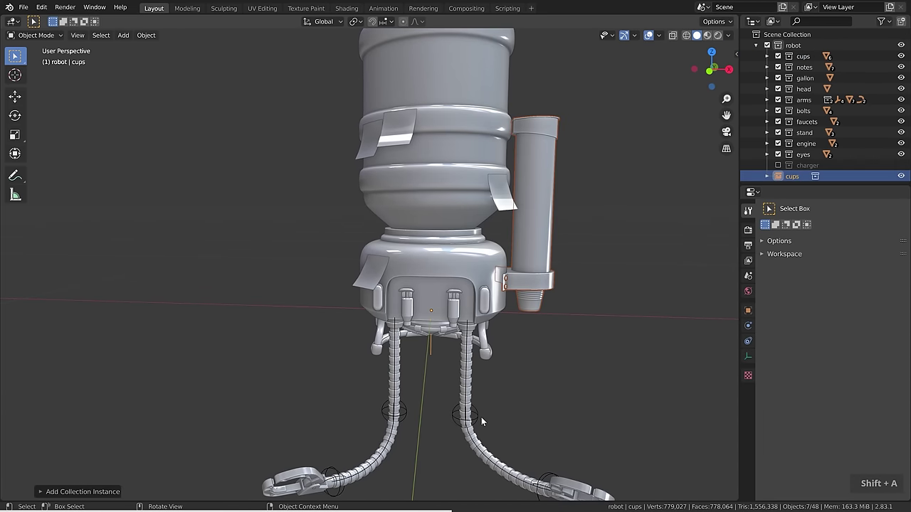
pyautogui.scroll(-3, 509, 330)
pyautogui.press('g')
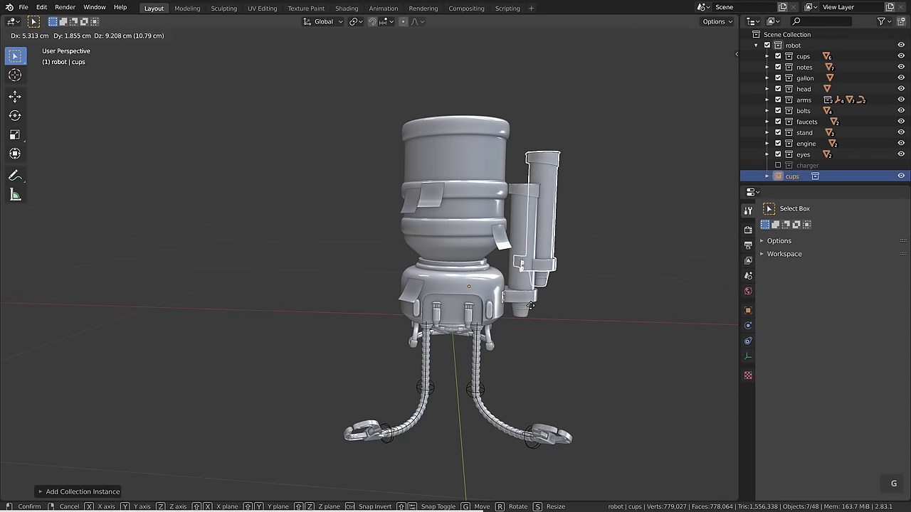
pyautogui.rightClick(489, 249)
# Mirror the cups collection instance along the global X axis to the opposite side of the robot.
pyautogui.hotkey('ctrl', 'm')
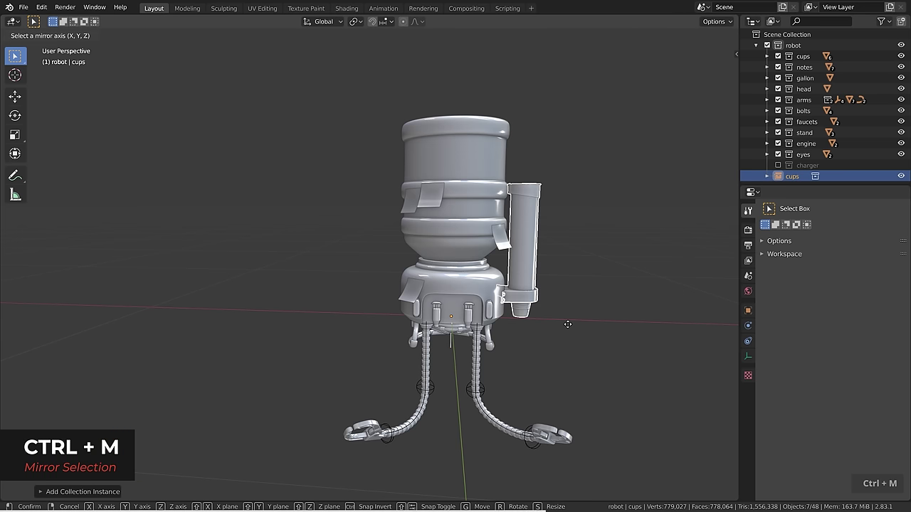
pyautogui.press('x')
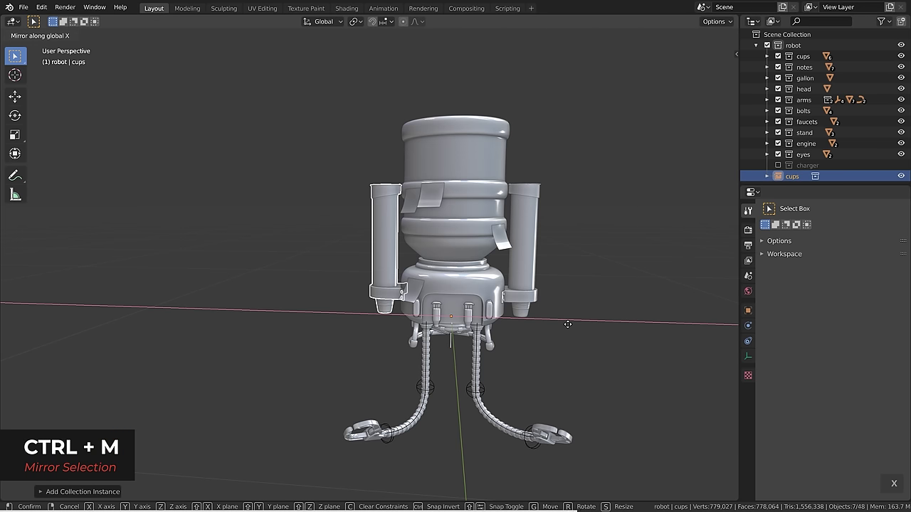
pyautogui.press('Return')
pyautogui.scroll(1, 548, 310)
pyautogui.keyDown('shift'); pyautogui.moveTo(549, 311); pyautogui.dragTo(567, 343, button='middle'); pyautogui.keyUp('shift')
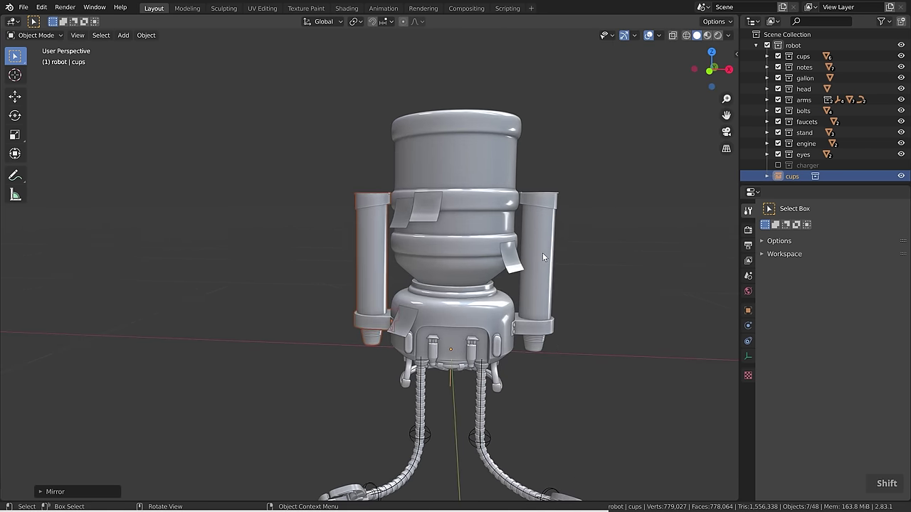
# Try moving a rim vertex of the original cup case in Edit Mode, and return to Object Mode.
pyautogui.press('Tab')
pyautogui.scroll(1, 535, 218)
pyautogui.press('g')
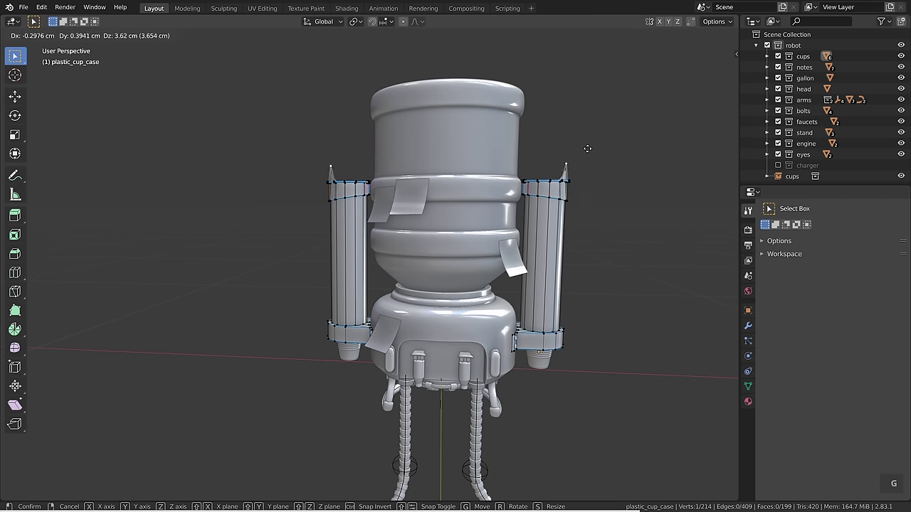
pyautogui.rightClick(618, 206)
pyautogui.press('Tab')
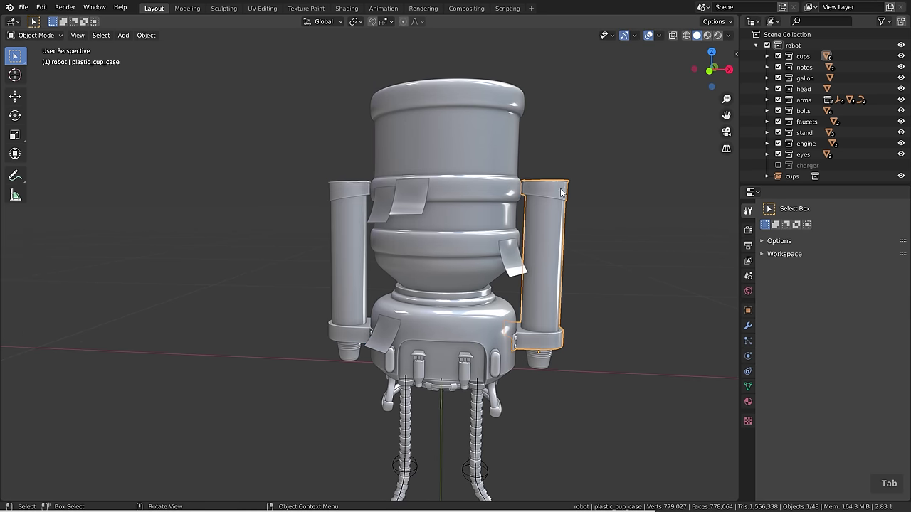
# Lower the original plastic cups along the Z axis so they protrude further from the holder.
pyautogui.click(538, 361)
pyautogui.press('g')
pyautogui.press('z')
pyautogui.click(553, 390)
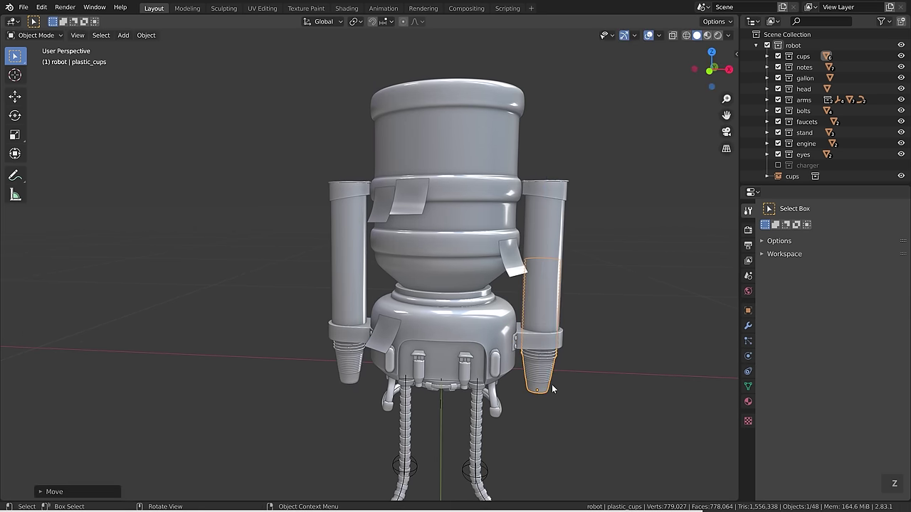
# Undo the last three edits, and raise the mirrored cups instance along the Z axis beside the water gallon.
pyautogui.hotkey('ctrl', 'z')
pyautogui.hotkey('ctrl', 'z')
pyautogui.hotkey('ctrl', 'z')
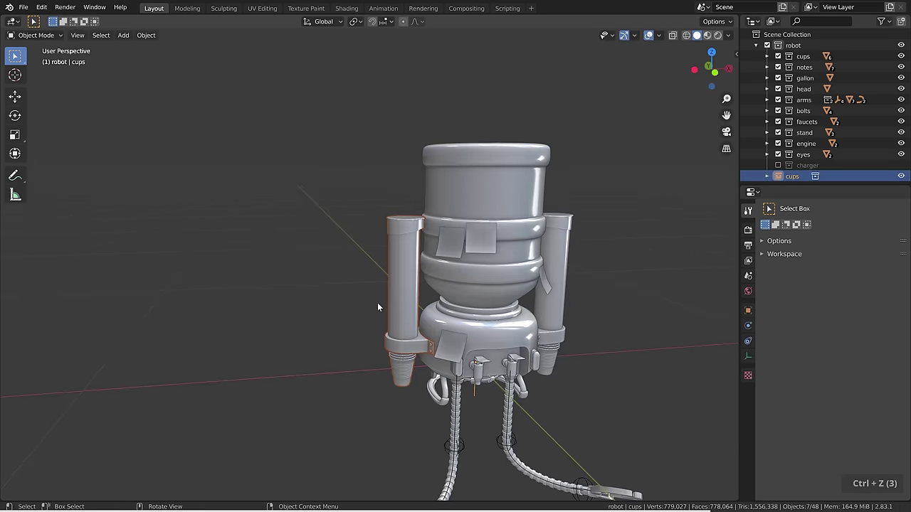
pyautogui.moveTo(377, 305); pyautogui.dragTo(568, 336, button='middle')
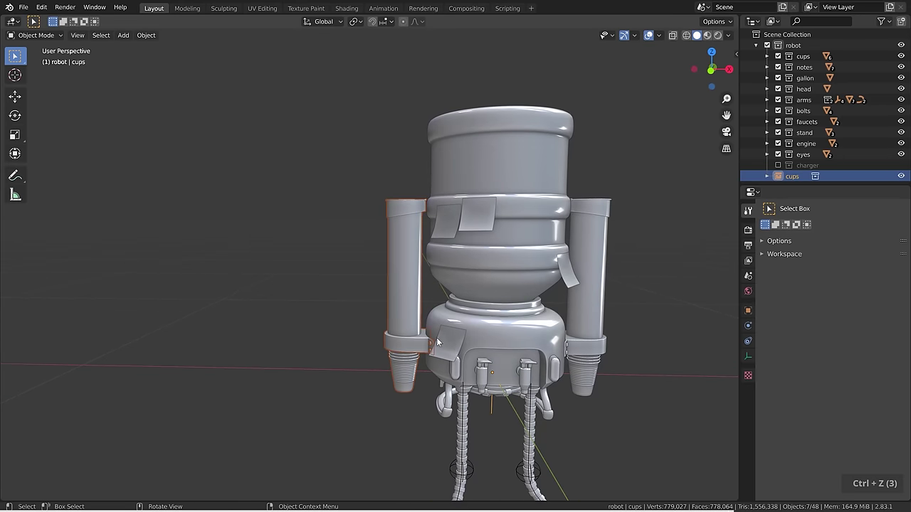
pyautogui.press('g')
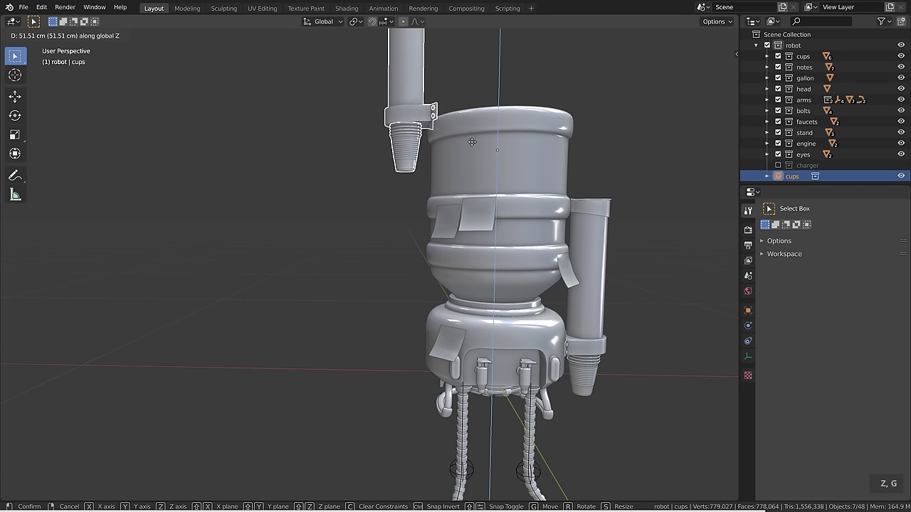
pyautogui.click(484, 204)
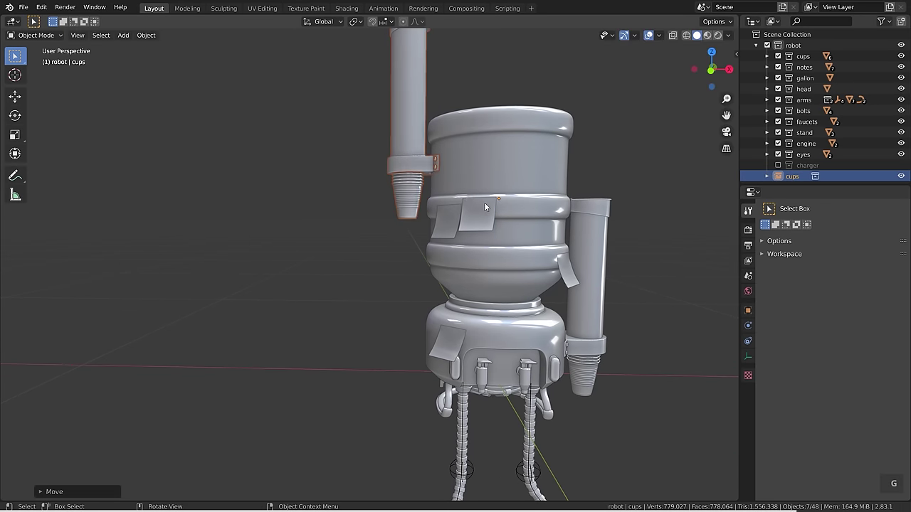
# Duplicate the tilted cups instance twice, placing each copy below the previous one.
pyautogui.hotkey('shift', 'd')
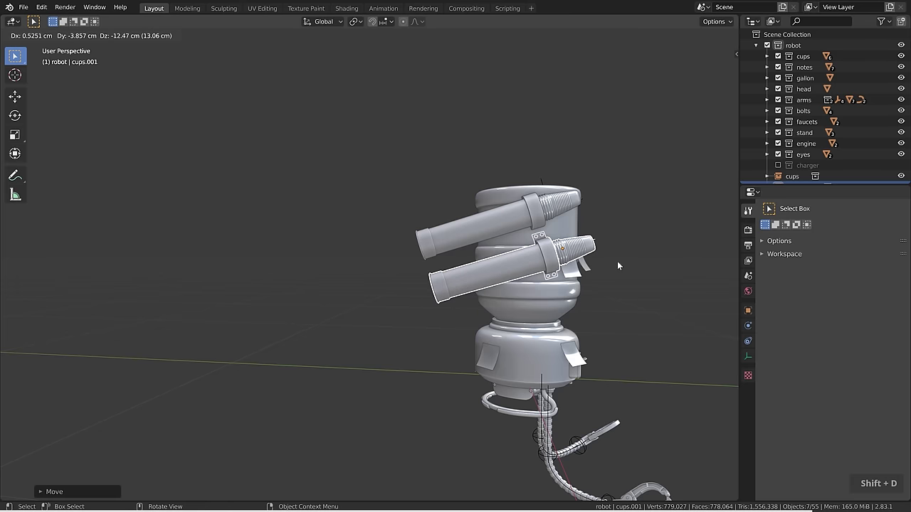
pyautogui.click(616, 264)
pyautogui.hotkey('shift', 'd')
pyautogui.click(617, 316)
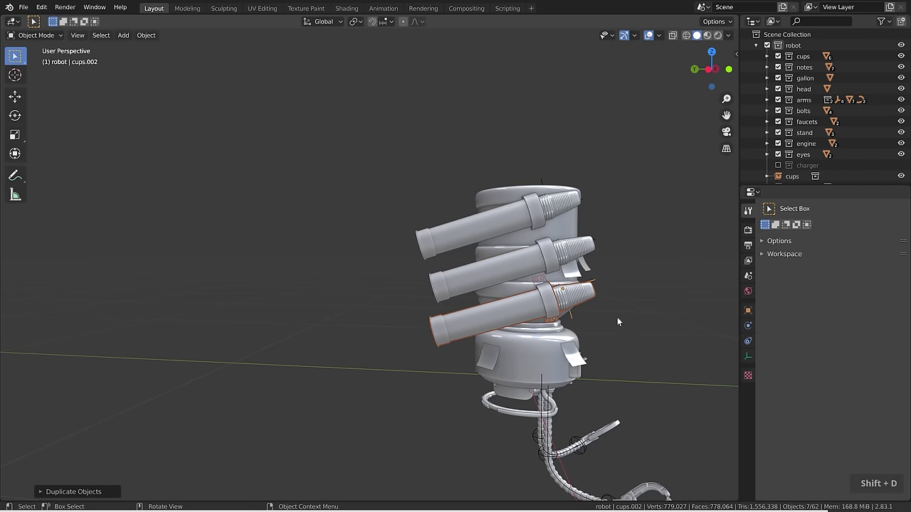
# Move the original plastic cups along the Z axis to change the cups in all instances.
pyautogui.moveTo(617, 316); pyautogui.dragTo(391, 288, button='middle')
pyautogui.click(578, 389)
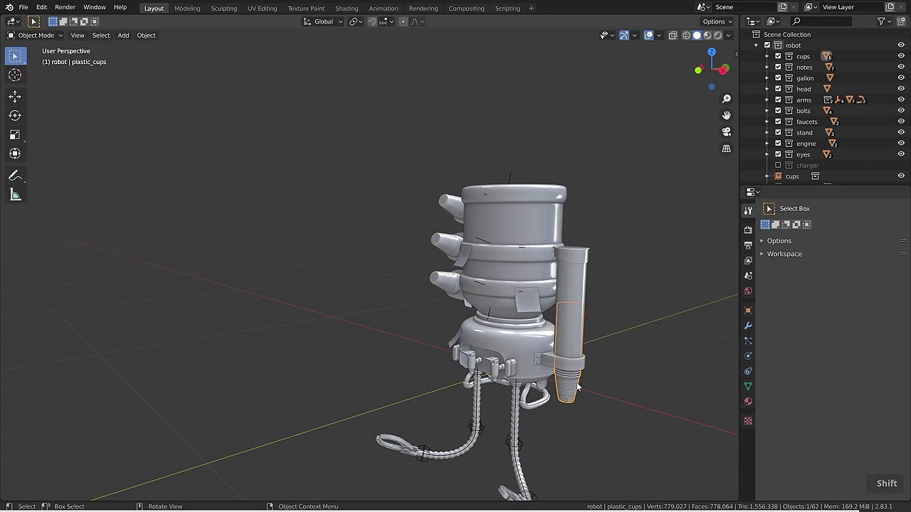
pyautogui.press('g')
pyautogui.press('z')
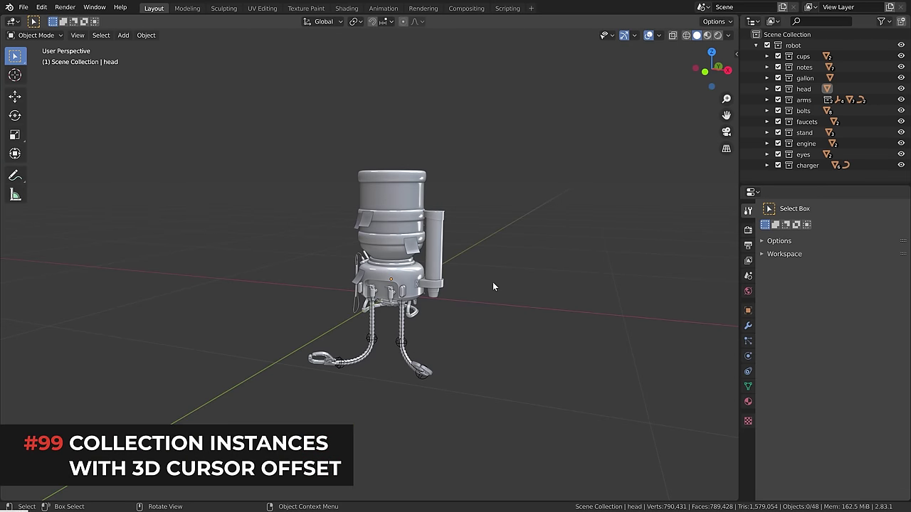
# Move the water gallon up and away from the robot, and toggle the gallon collection off and back on.
pyautogui.click(395, 213)
pyautogui.press('g')
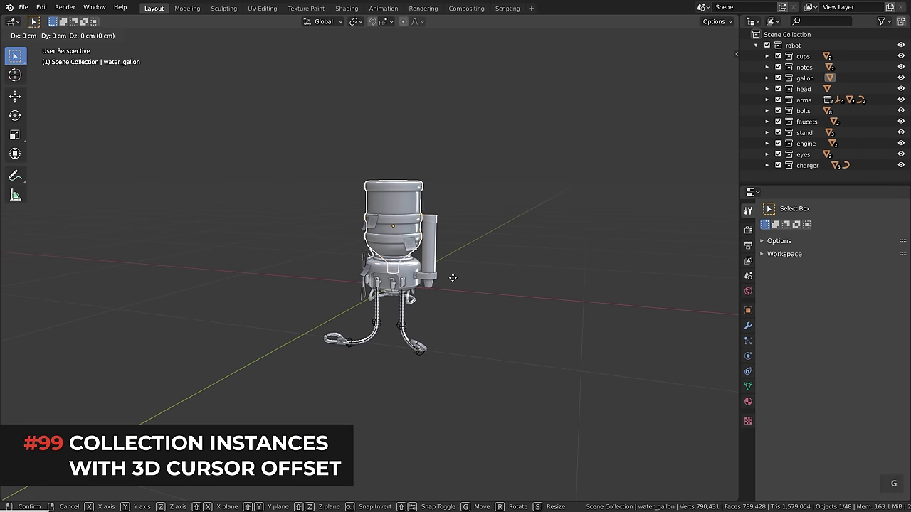
pyautogui.click(299, 202)
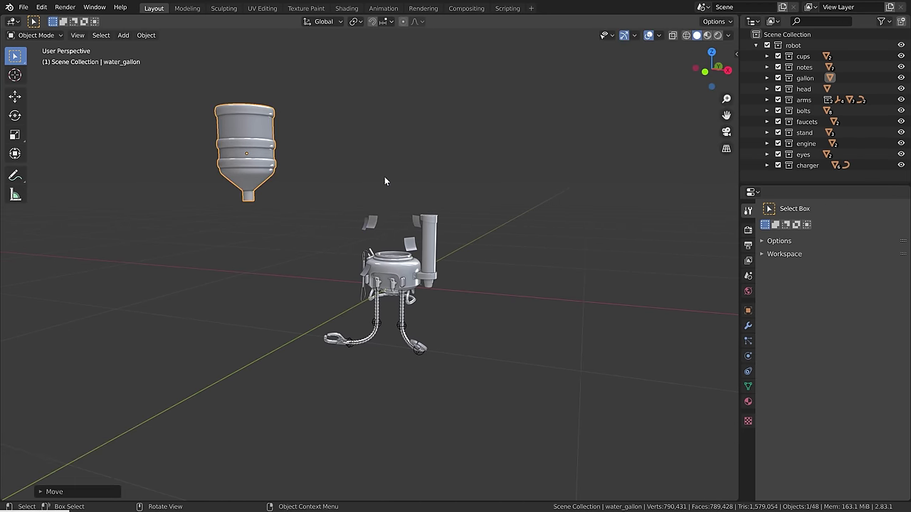
pyautogui.click(778, 78)
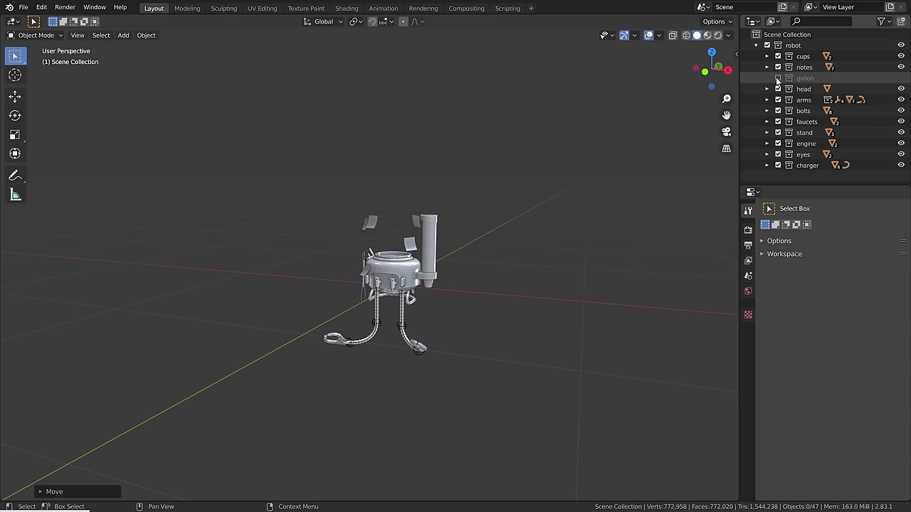
pyautogui.click(778, 77)
# Add a collection instance of the gallon collection to the scene.
pyautogui.hotkey('shift', 'a')
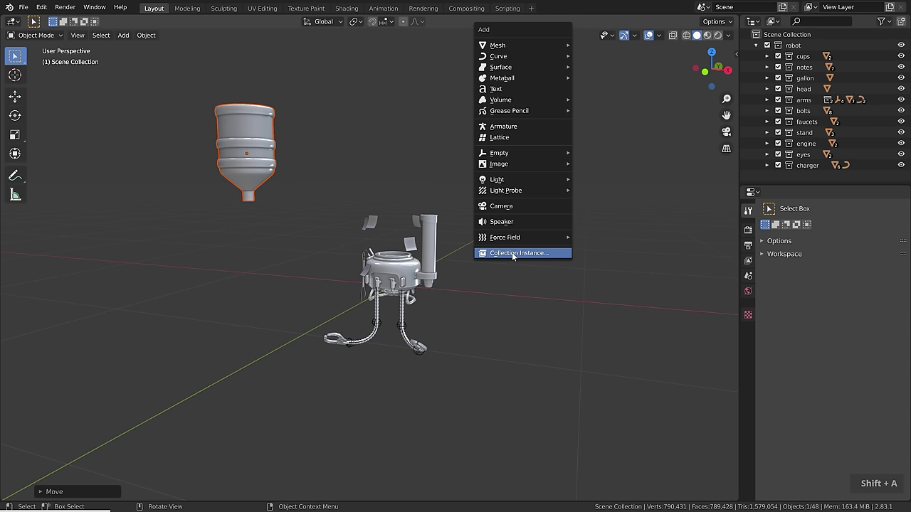
pyautogui.click(515, 254)
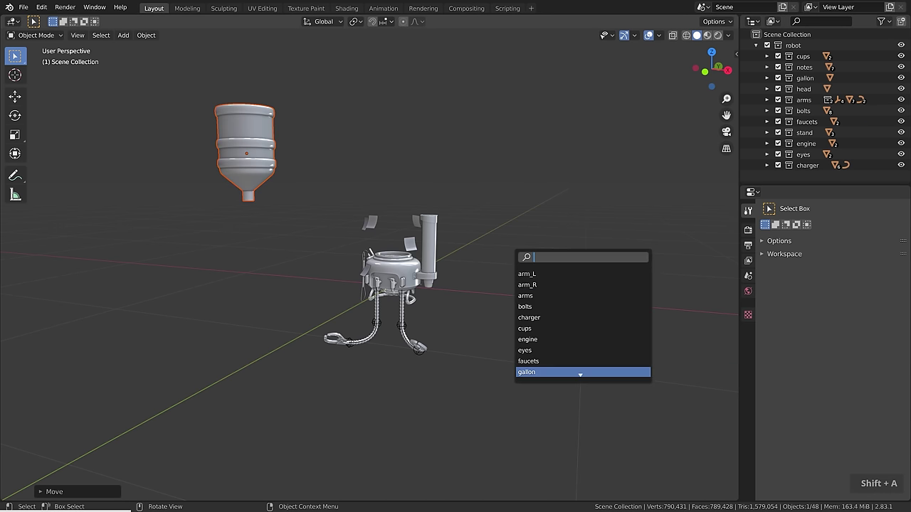
pyautogui.click(521, 371)
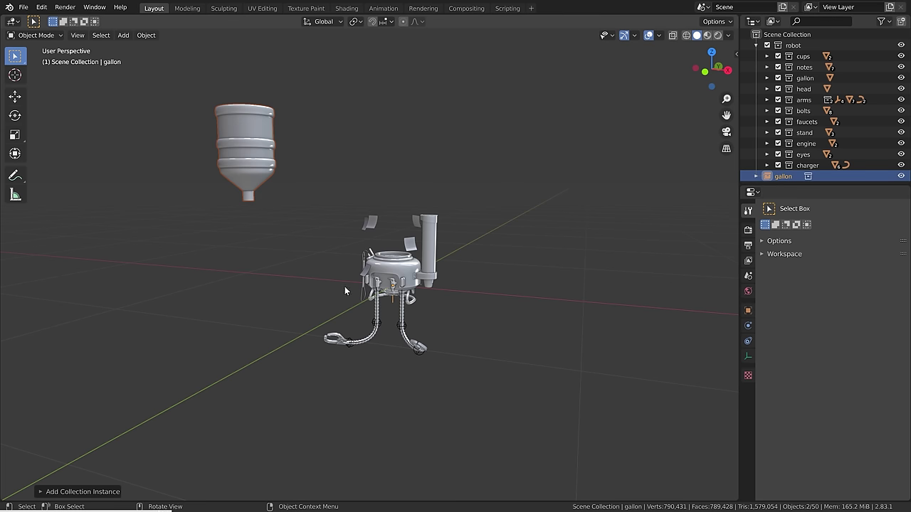
# Move the gallon instance along the X axis away from the original, and try rotating it around its offset origin.
pyautogui.press('g')
pyautogui.press('y')
pyautogui.press('x')
pyautogui.click(615, 304)
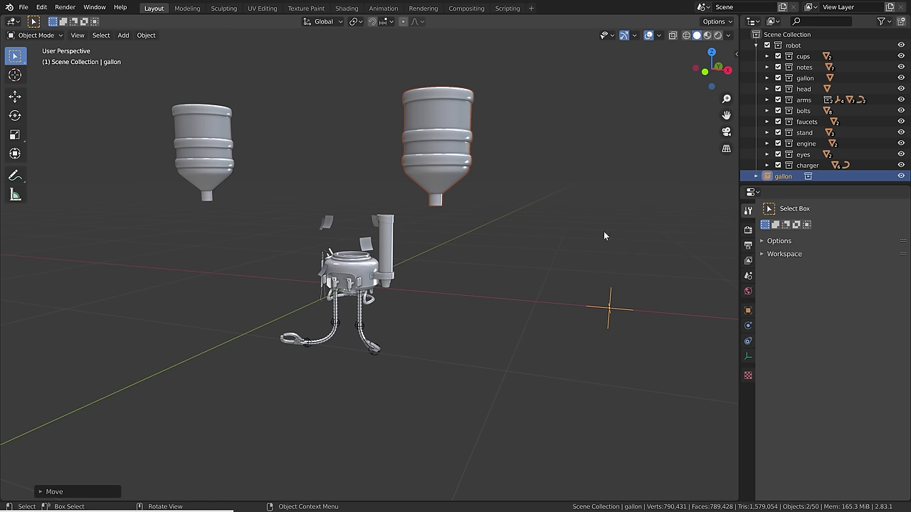
pyautogui.press('r')
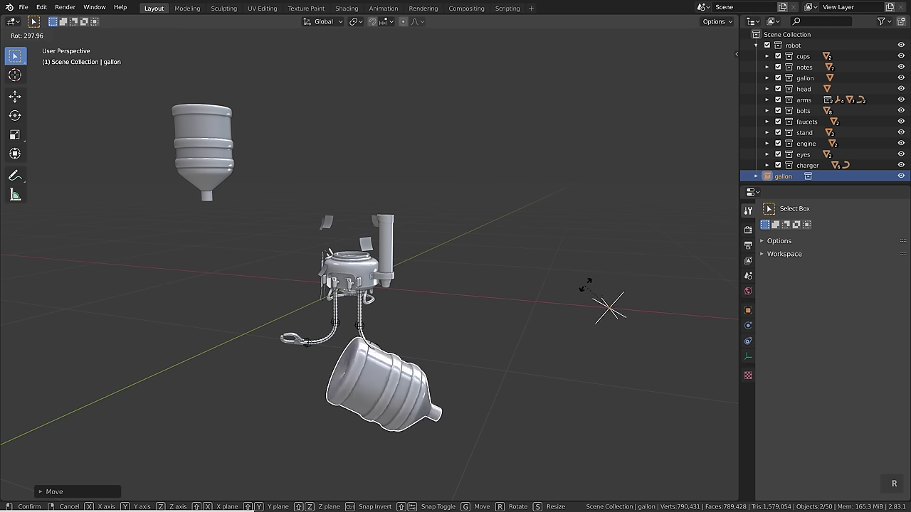
pyautogui.rightClick(585, 285)
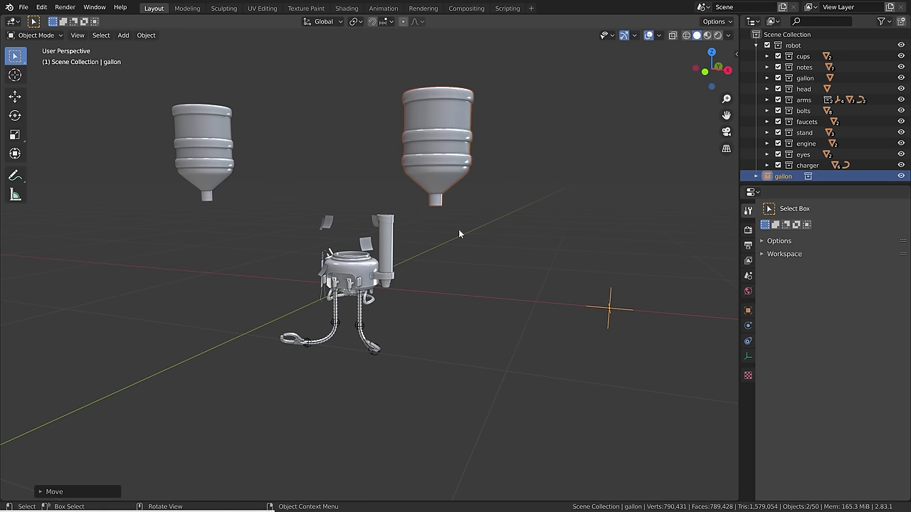
# Select the open edge loop at the end of the original gallon's neck in Edit Mode, and snap the 3D cursor to it.
pyautogui.click(189, 139)
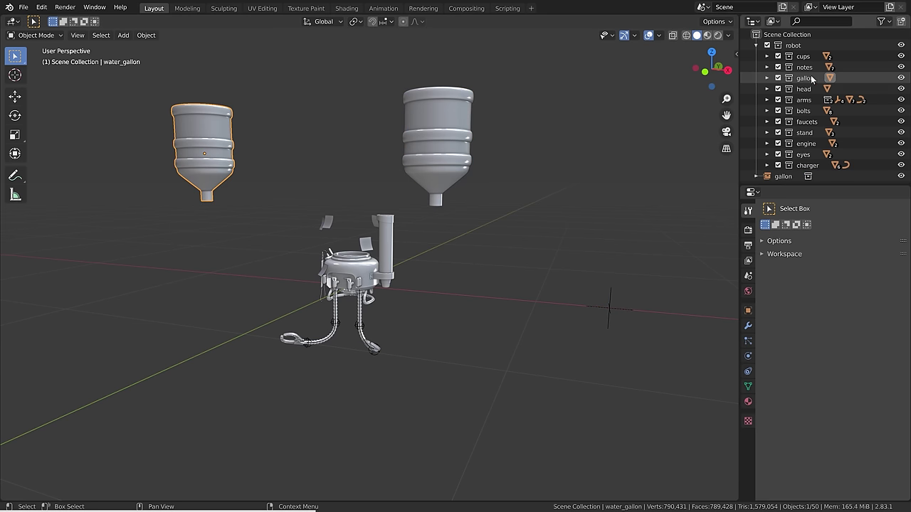
pyautogui.scroll(5, 181, 148)
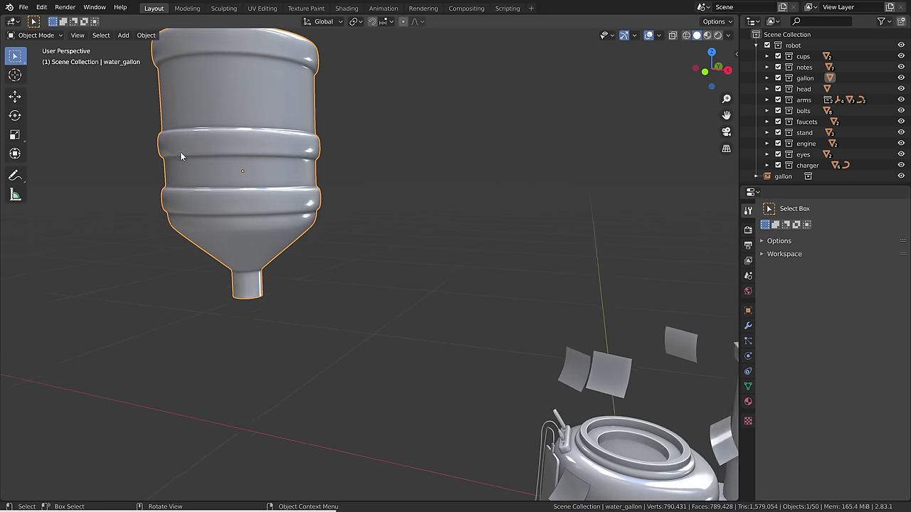
pyautogui.keyDown('shift'); pyautogui.moveTo(180, 151); pyautogui.dragTo(198, 150, button='middle'); pyautogui.keyUp('shift')
pyautogui.scroll(1, 234, 304)
pyautogui.scroll(1, 253, 304)
pyautogui.moveTo(266, 286)
pyautogui.keyDown('shift'); pyautogui.mouseDown(button='middle')
pyautogui.moveTo(299, 311)
pyautogui.moveTo(305, 305)
pyautogui.moveTo(264, 278)
pyautogui.mouseUp(button='middle'); pyautogui.keyUp('shift')
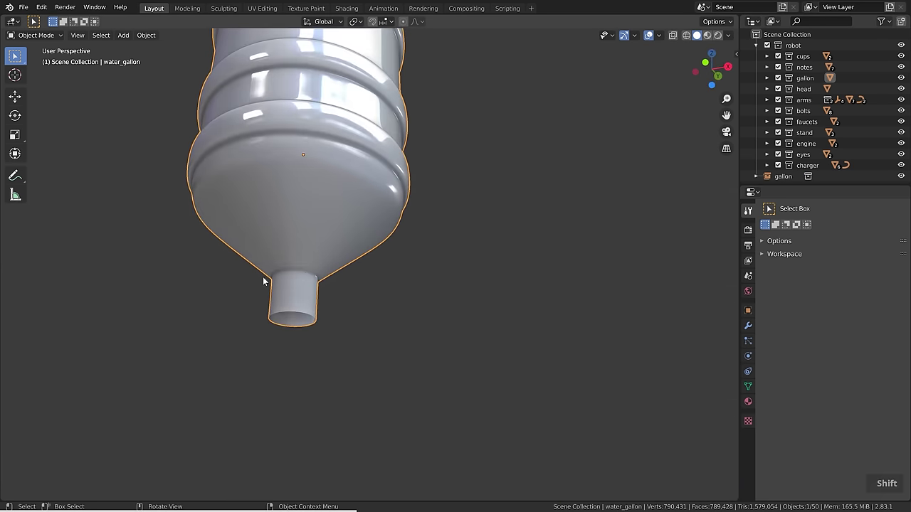
pyautogui.press('Tab')
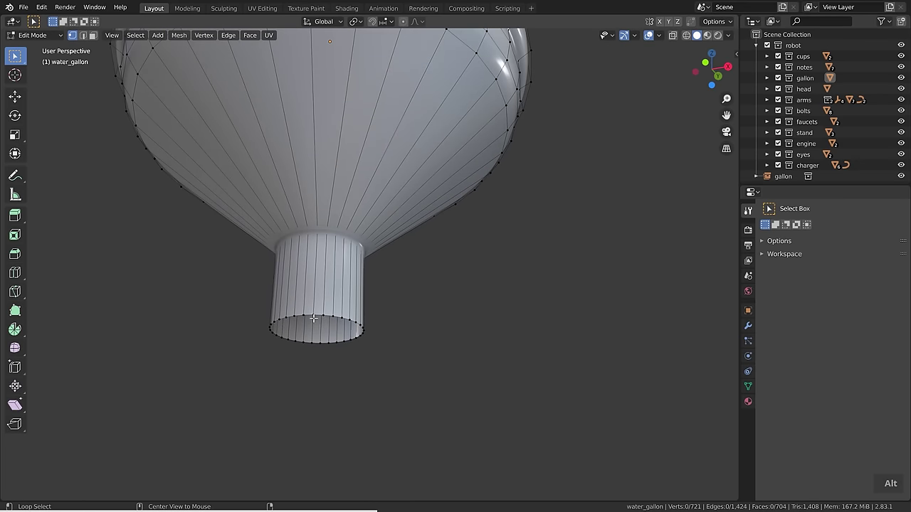
pyautogui.keyDown('alt'); pyautogui.click(314, 318); pyautogui.keyUp('alt')
pyautogui.hotkey('shift', 's')
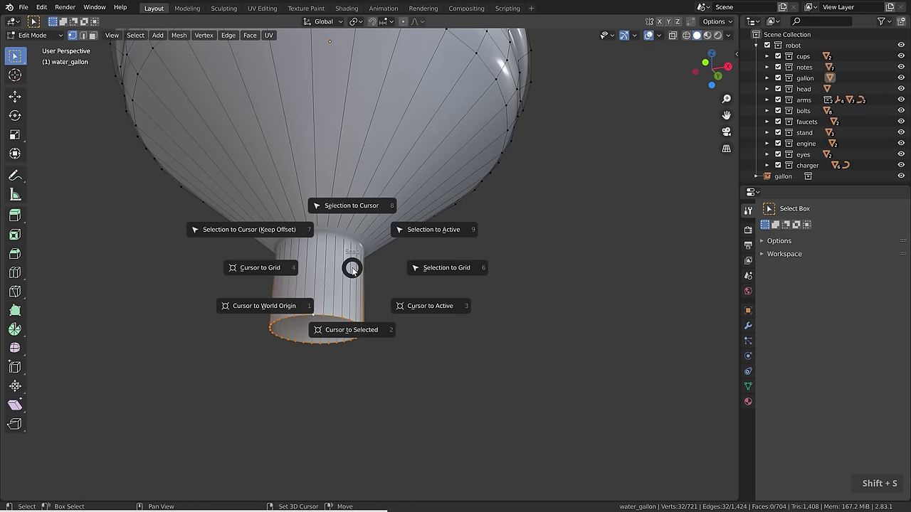
pyautogui.click(362, 332)
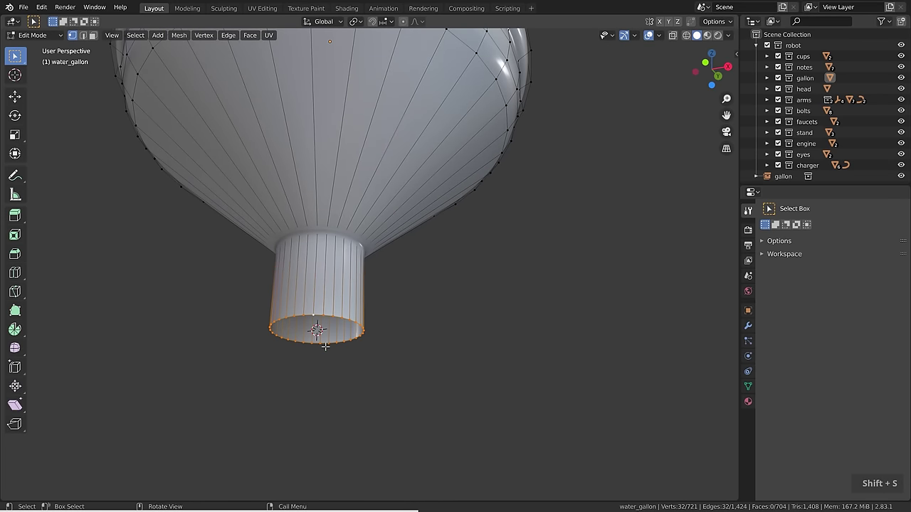
# Return the original gallon to Object Mode and show its collection offset settings in the object properties.
pyautogui.press('Tab')
pyautogui.scroll(-8, 236, 342)
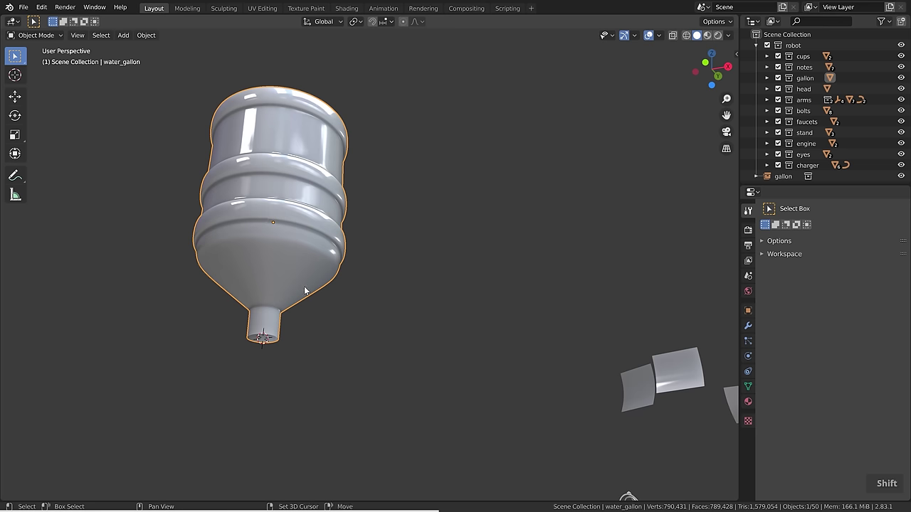
pyautogui.keyDown('shift'); pyautogui.moveTo(304, 290); pyautogui.dragTo(331, 287, button='middle'); pyautogui.keyUp('shift')
pyautogui.click(747, 311)
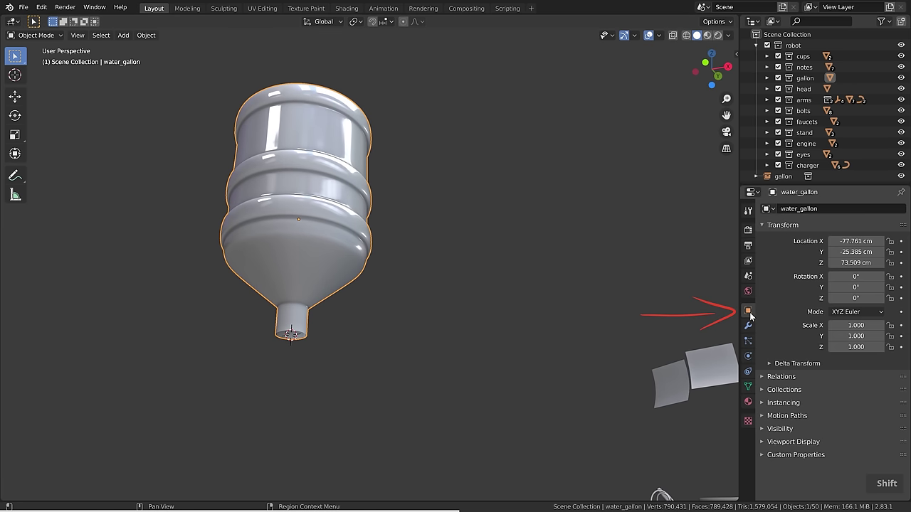
pyautogui.click(782, 225)
pyautogui.click(785, 251)
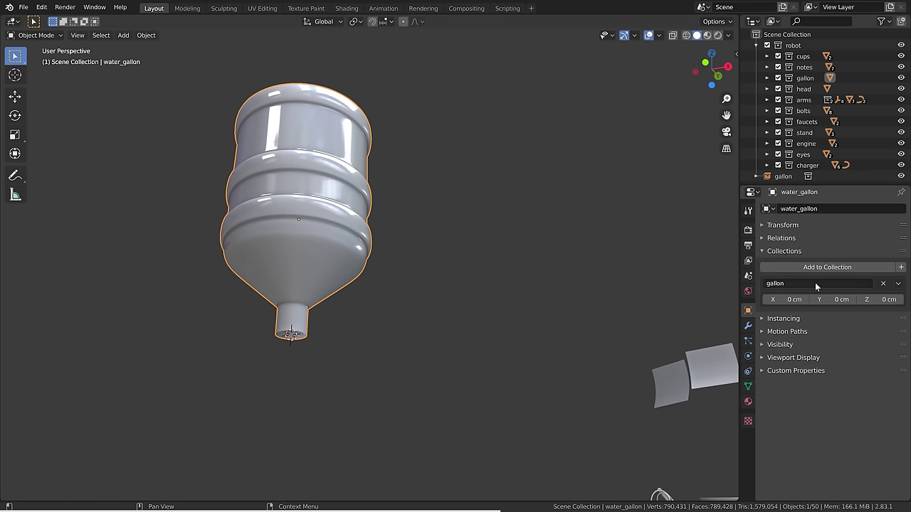
# Try shifting the gallon collection's X offset to -24.8 cm.
pyautogui.scroll(-6, 605, 311)
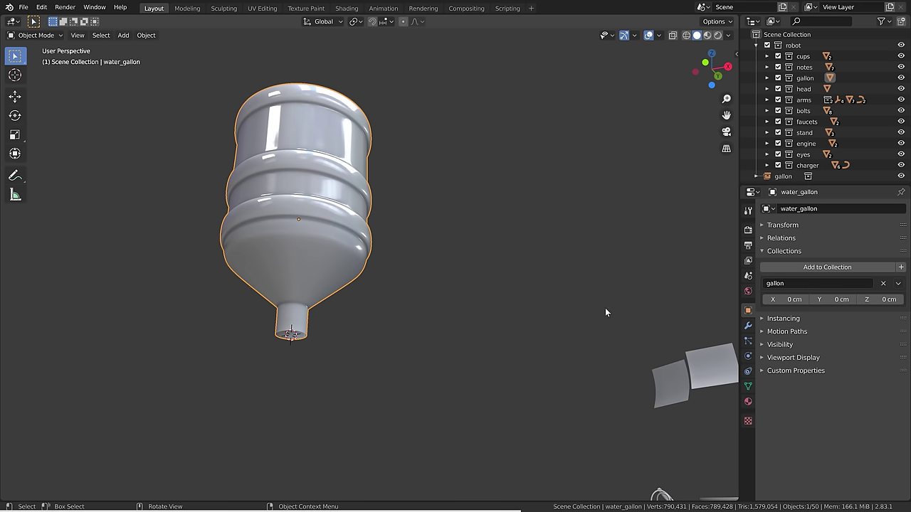
pyautogui.keyDown('shift'); pyautogui.moveTo(583, 333); pyautogui.dragTo(420, 311, button='middle'); pyautogui.keyUp('shift')
pyautogui.moveTo(800, 299)
pyautogui.mouseDown()
pyautogui.moveTo(761, 300)
pyautogui.moveTo(782, 299)
pyautogui.mouseUp()
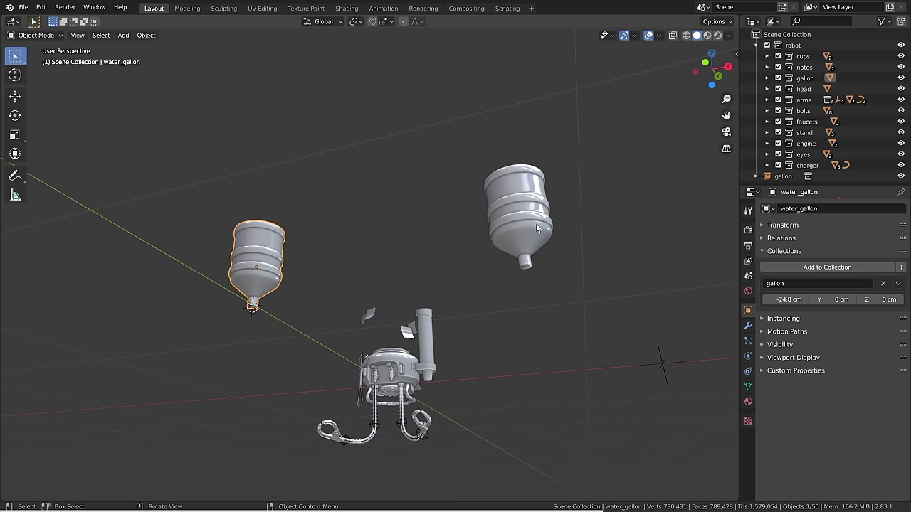
# Set the gallon collection's offset from the 3D cursor.
pyautogui.click(898, 283)
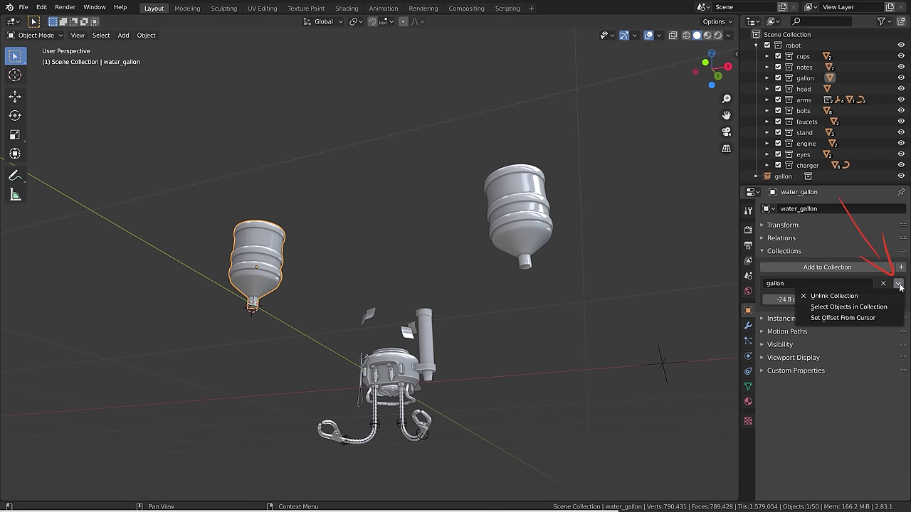
pyautogui.click(843, 318)
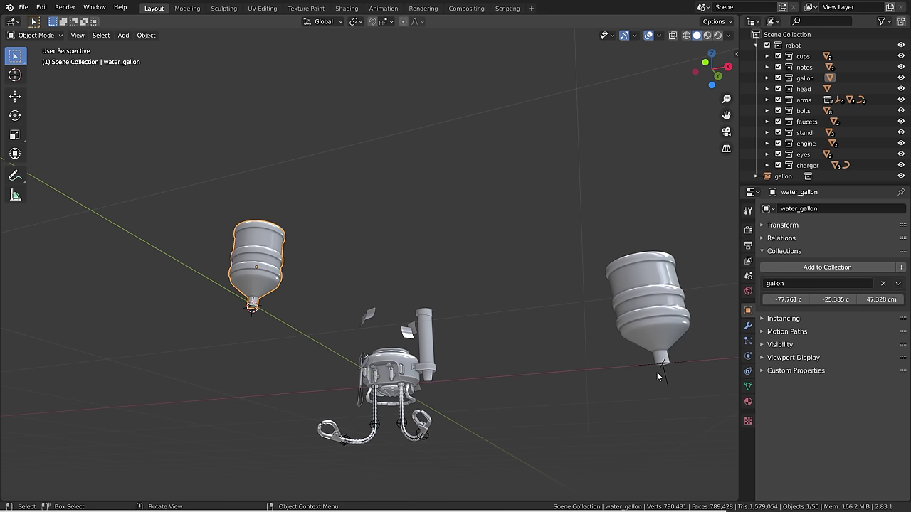
pyautogui.press('Tab')
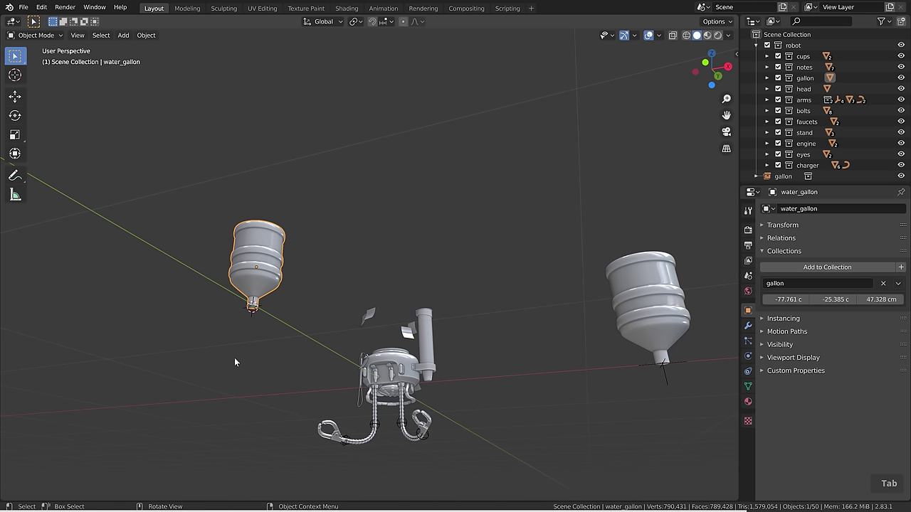
# Select the gallon instance and try rotating it around its corrected origin.
pyautogui.moveTo(341, 284); pyautogui.dragTo(342, 312, button='middle')
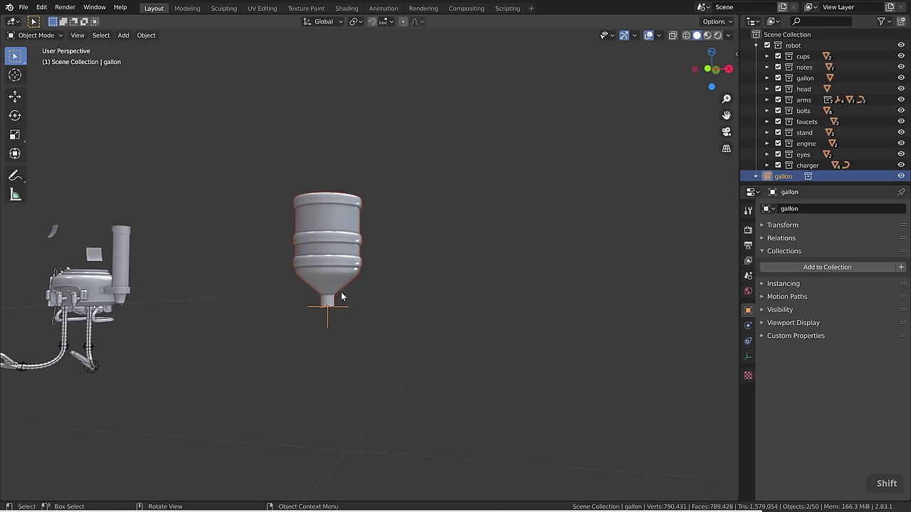
pyautogui.press('r')
pyautogui.rightClick(421, 348)
# Duplicate the gallon instance twice along the X axis to form a row of three.
pyautogui.hotkey('shift', 'd')
pyautogui.press('x')
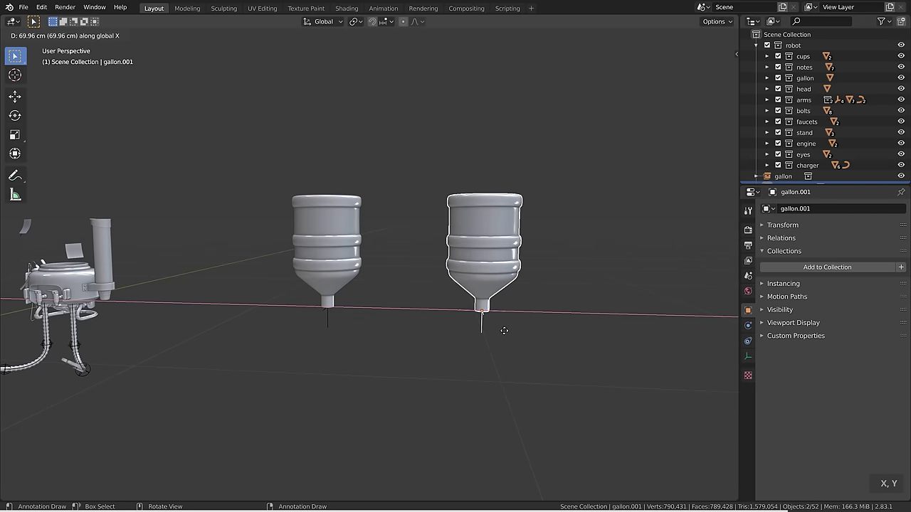
pyautogui.click(467, 320)
pyautogui.hotkey('shift', 'd')
pyautogui.press('x')
pyautogui.click(593, 321)
pyautogui.scroll(-1, 447, 270)
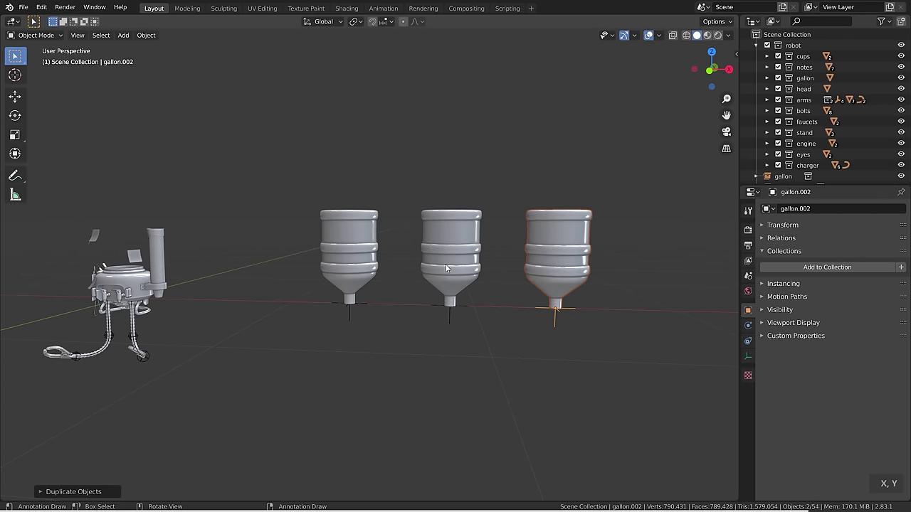
# Rotate the middle gallon instance about the Z axis and scale it up.
pyautogui.click(446, 265)
pyautogui.moveTo(456, 291); pyautogui.dragTo(491, 313, button='middle')
pyautogui.press('r')
pyautogui.press('z')
pyautogui.click(461, 367)
pyautogui.press('s')
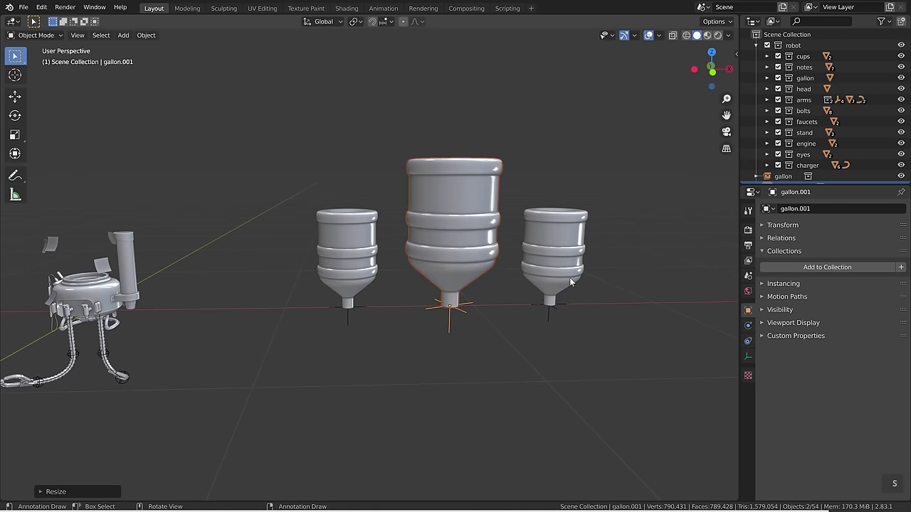
# Select the gallon instance farthest from the robot and scale it down.
pyautogui.click(569, 277)
pyautogui.click(569, 277)
pyautogui.press('s')
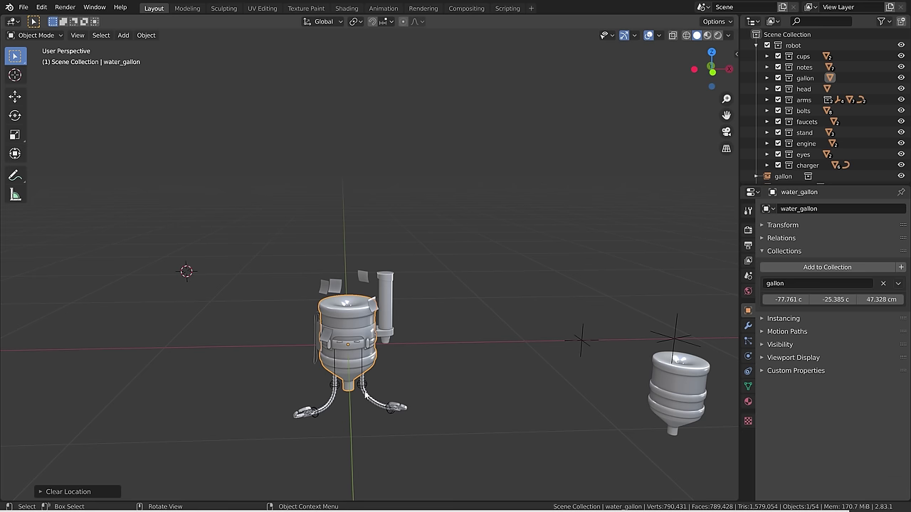
# Clear the original water gallon's location and raise it about 33 cm along Z onto the robot.
pyautogui.press('g')
pyautogui.press('z')
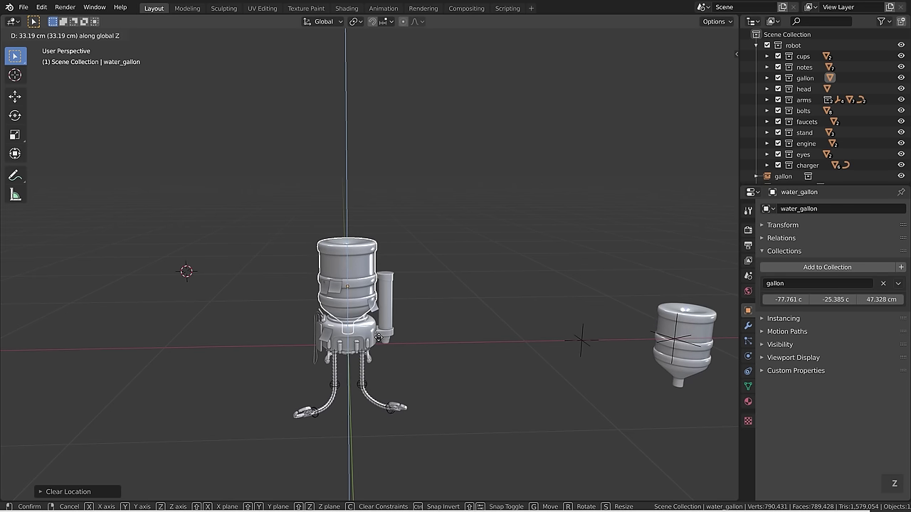
pyautogui.click(377, 331)
pyautogui.scroll(-2, 375, 334)
pyautogui.keyDown('shift'); pyautogui.moveTo(375, 335); pyautogui.dragTo(317, 343, button='middle'); pyautogui.keyUp('shift')
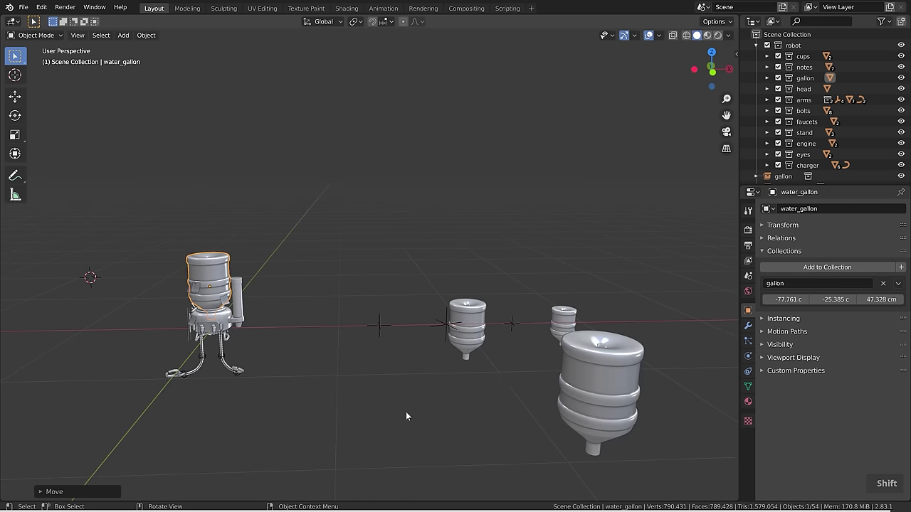
pyautogui.moveTo(406, 416); pyautogui.dragTo(571, 383, button='middle')
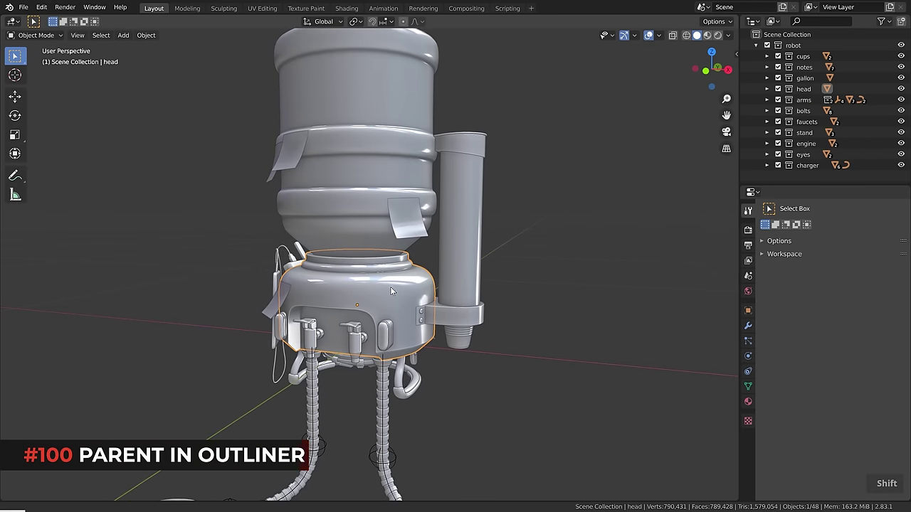
# Parent the plastic cup case and the plastic cups to the robot's head, using the Object parent type.
pyautogui.keyDown('shift'); pyautogui.moveTo(390, 286); pyautogui.dragTo(403, 303, button='middle'); pyautogui.keyUp('shift')
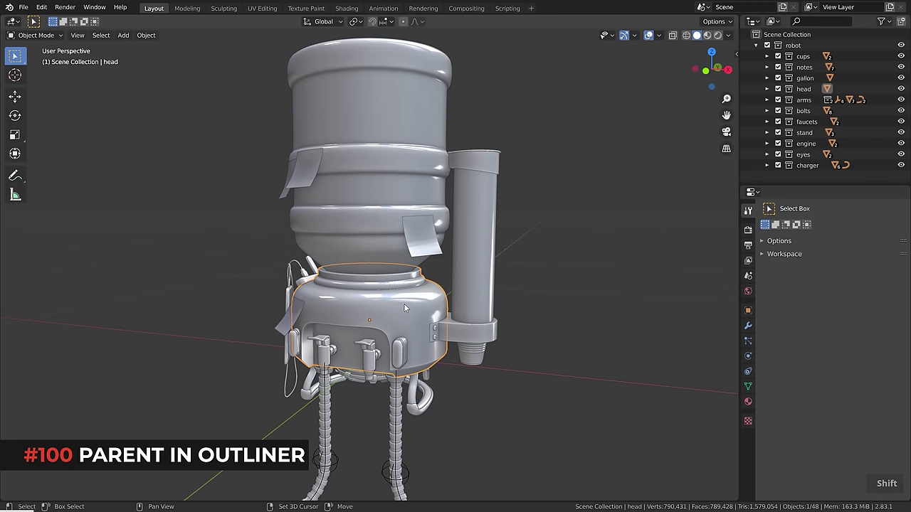
pyautogui.keyDown('shift'); pyautogui.click(466, 317); pyautogui.keyUp('shift')
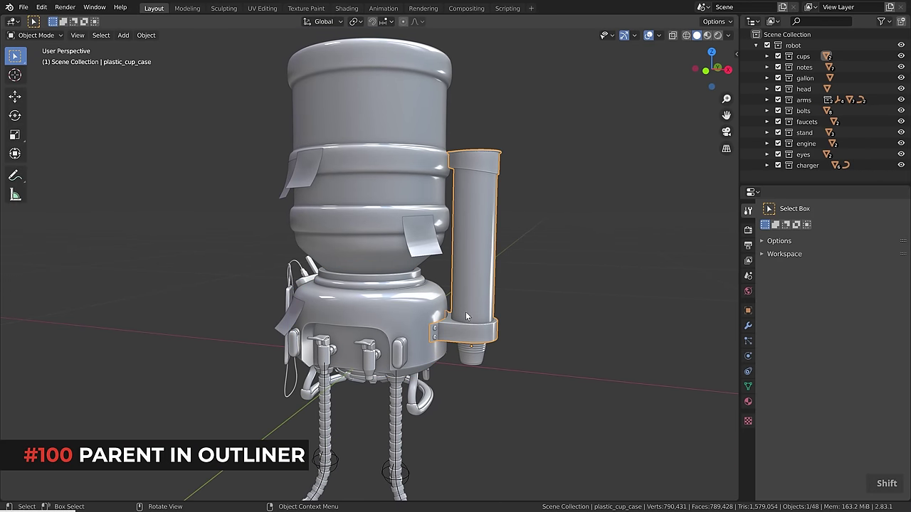
pyautogui.keyDown('shift'); pyautogui.click(405, 310); pyautogui.keyUp('shift')
pyautogui.hotkey('ctrl', 'p')
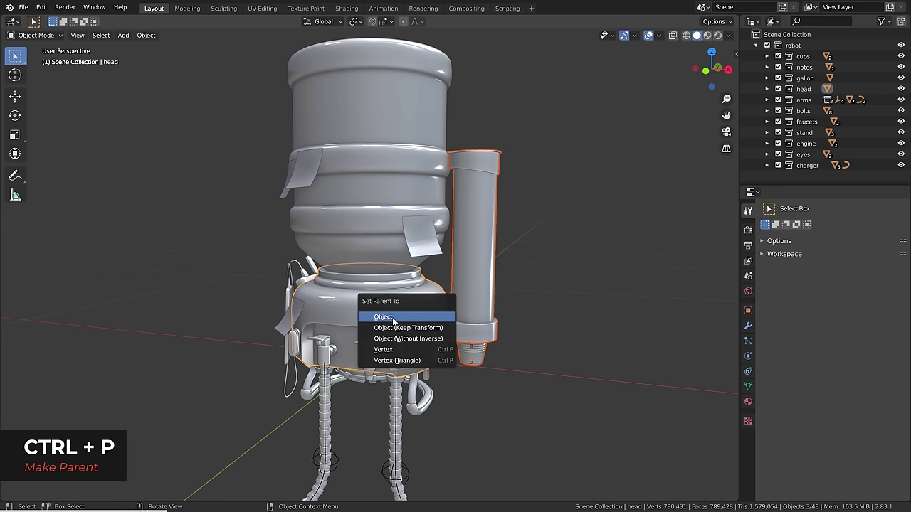
pyautogui.click(394, 316)
# Try moving and rotating the robot's head to check that the parented cup parts follow.
pyautogui.click(418, 313)
pyautogui.press('g')
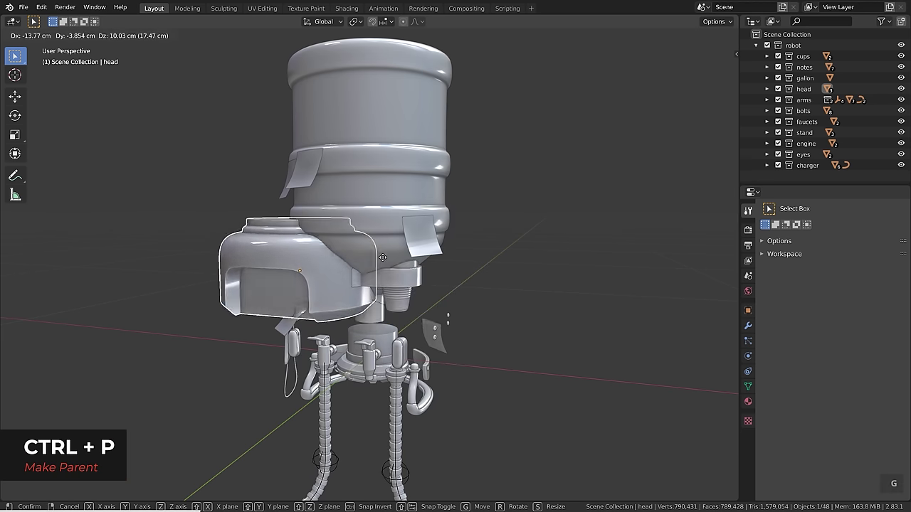
pyautogui.press('r')
pyautogui.press('r')
pyautogui.rightClick(470, 297)
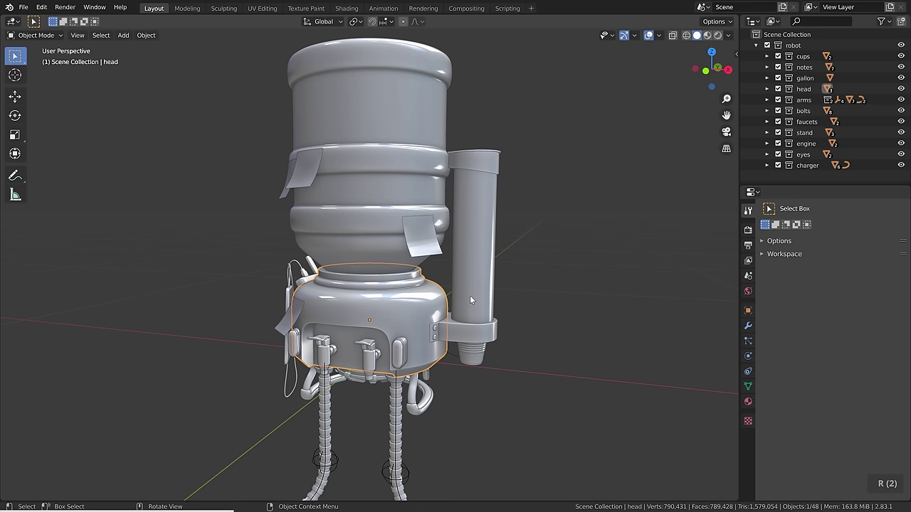
# Try moving the cup case and the stack of plastic cups independently of the head.
pyautogui.click(455, 333)
pyautogui.press('g')
pyautogui.rightClick(496, 329)
pyautogui.click(481, 360)
pyautogui.press('g')
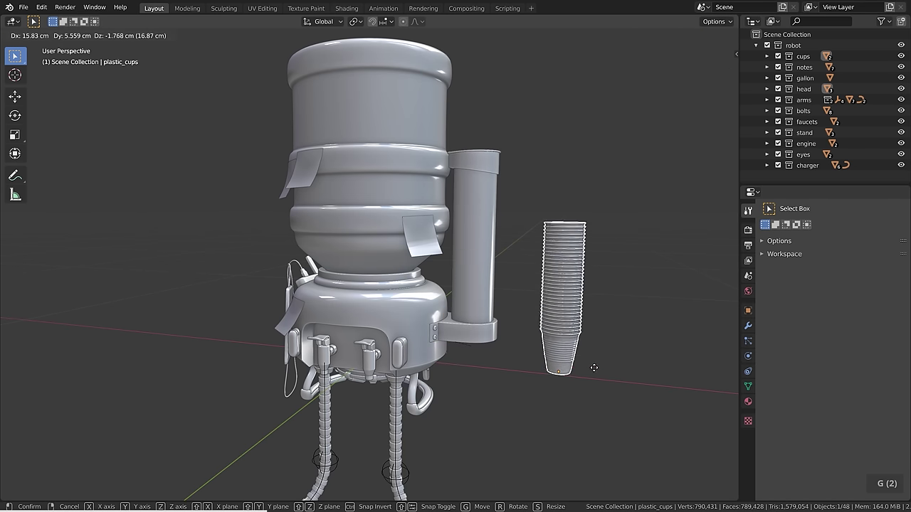
pyautogui.rightClick(531, 379)
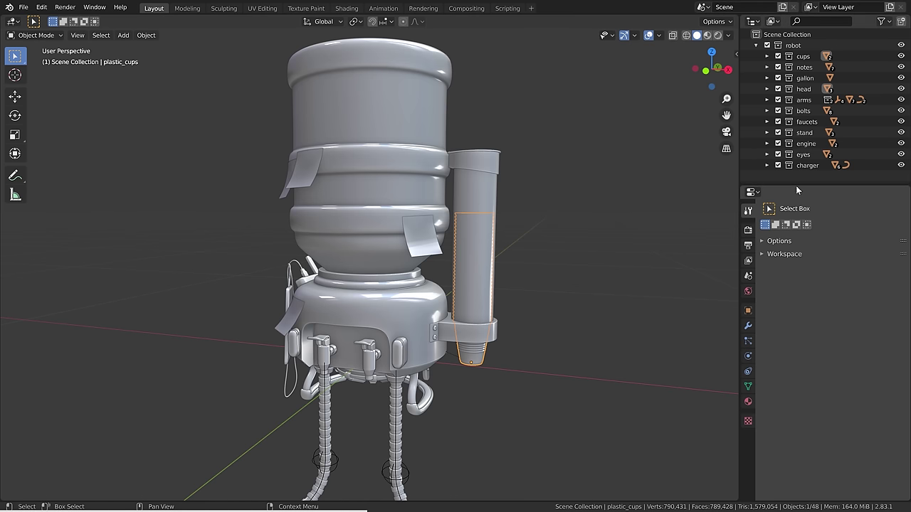
# Enlarge the Outliner, expand the gallon and head collections, and parent water_gallon to the head object there.
pyautogui.moveTo(798, 190); pyautogui.dragTo(796, 253)
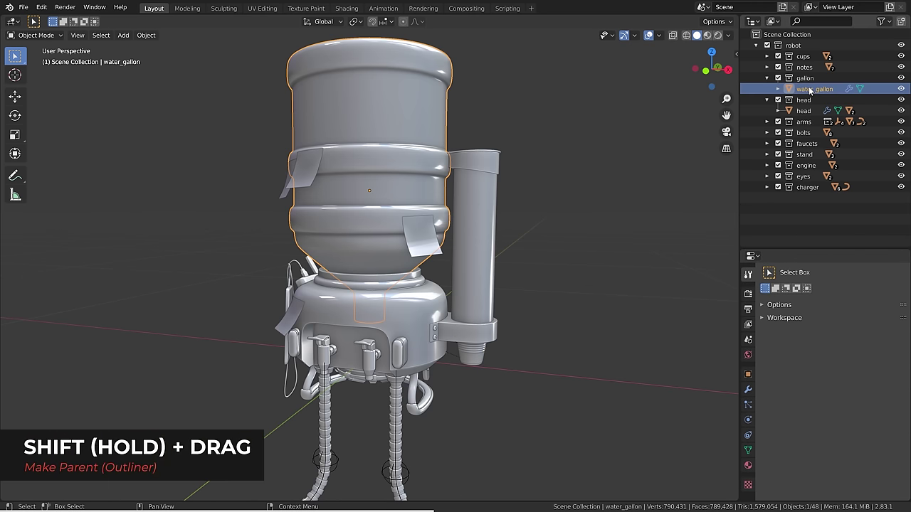
pyautogui.press('shift')
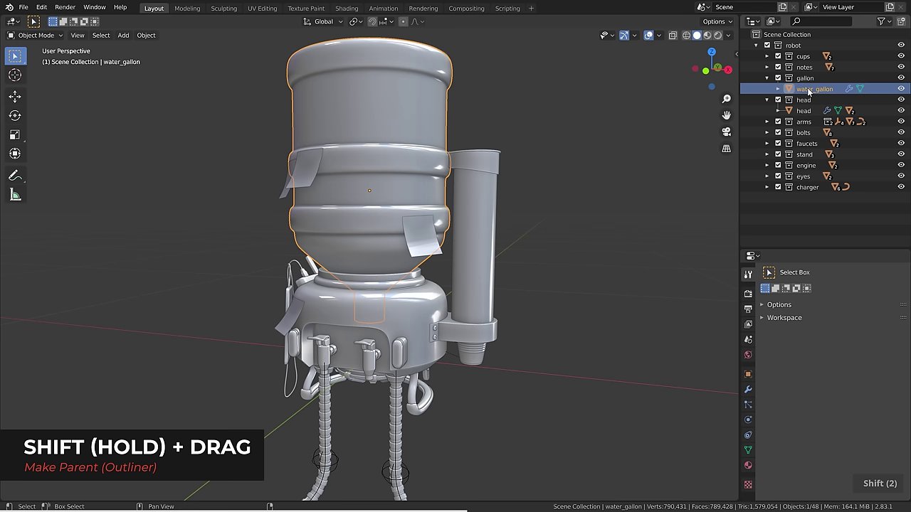
pyautogui.keyDown('shift'); pyautogui.moveTo(809, 91); pyautogui.dragTo(804, 112); pyautogui.keyUp('shift')
# Try moving and rotating the head to check that the water gallon follows.
pyautogui.click(380, 336)
pyautogui.press('g')
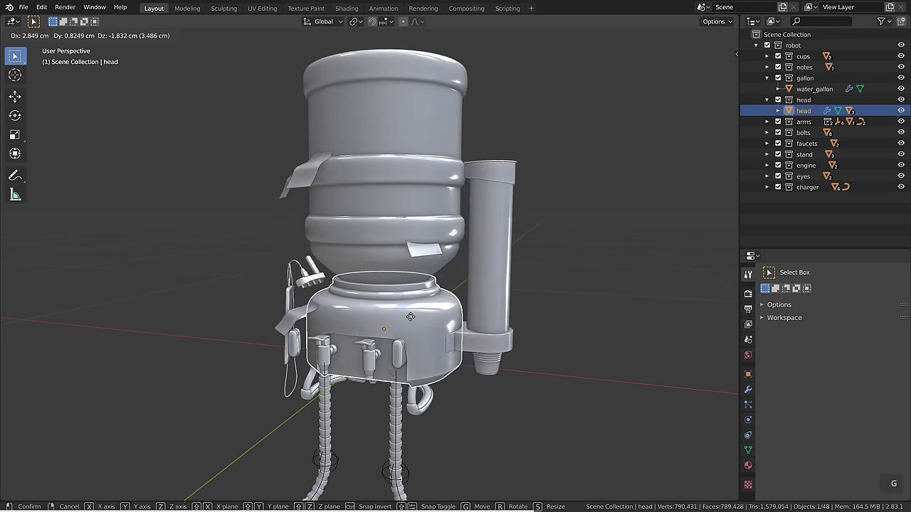
pyautogui.press('r')
pyautogui.rightClick(482, 299)
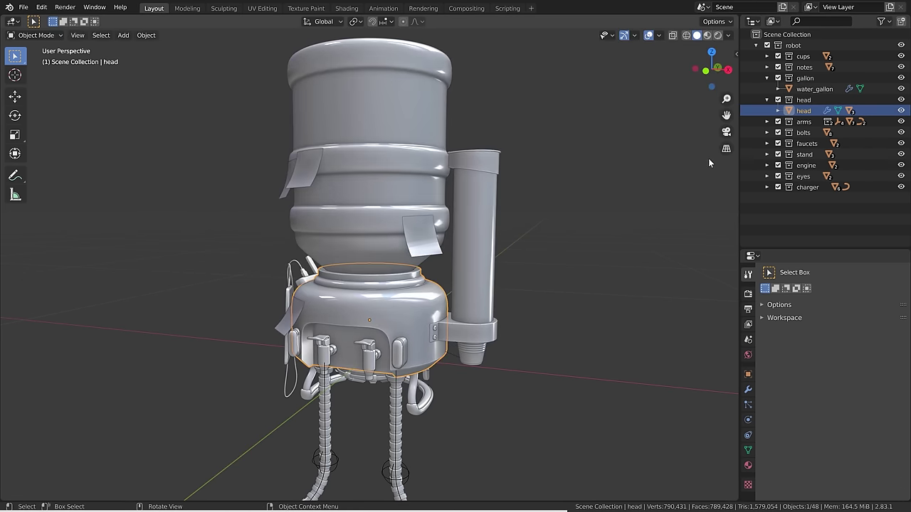
# Expand the head object's children in the Outliner and try clearing the parent of water_gallon.
pyautogui.click(778, 111)
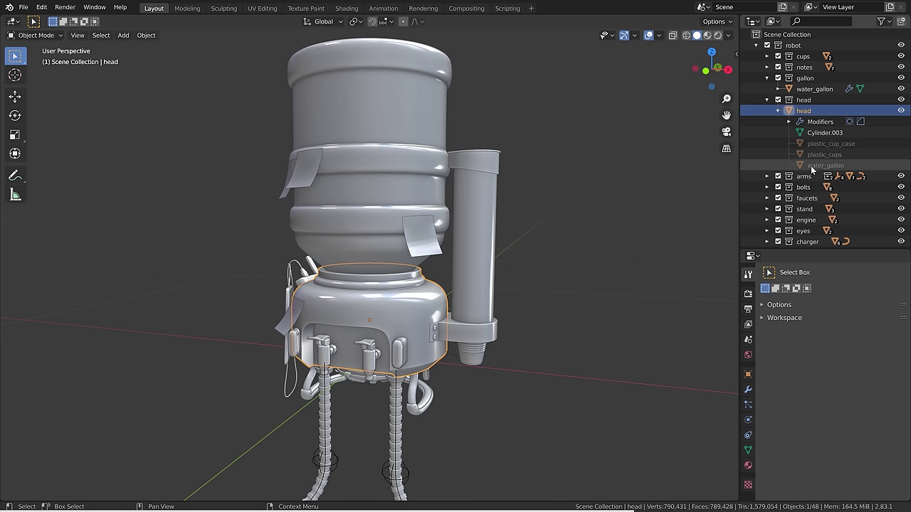
pyautogui.press('shift')
pyautogui.keyDown('shift'); pyautogui.moveTo(814, 170); pyautogui.dragTo(802, 79); pyautogui.keyUp('shift')
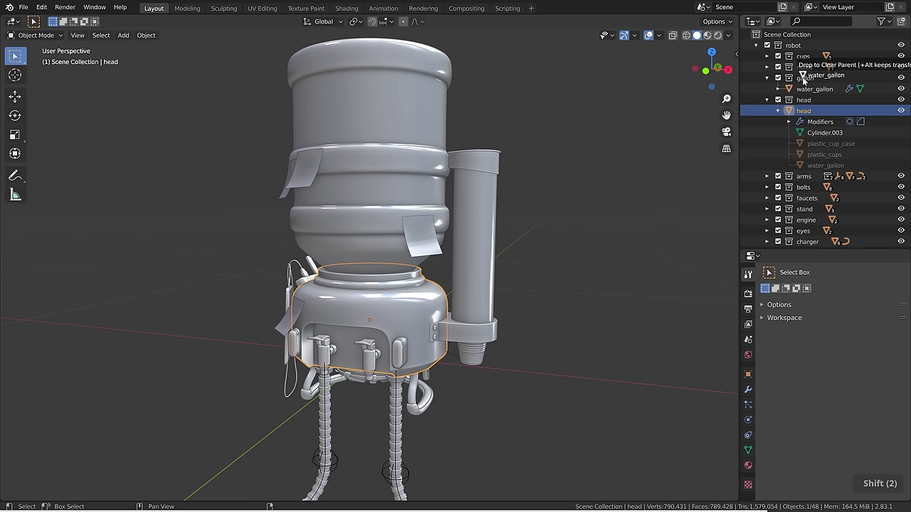
pyautogui.keyDown('shift'); pyautogui.moveTo(802, 80); pyautogui.dragTo(803, 111); pyautogui.keyUp('shift')
# Expand the bolts collection and parent bolt through bolt.004 to the head object in the Outliner.
pyautogui.click(767, 188)
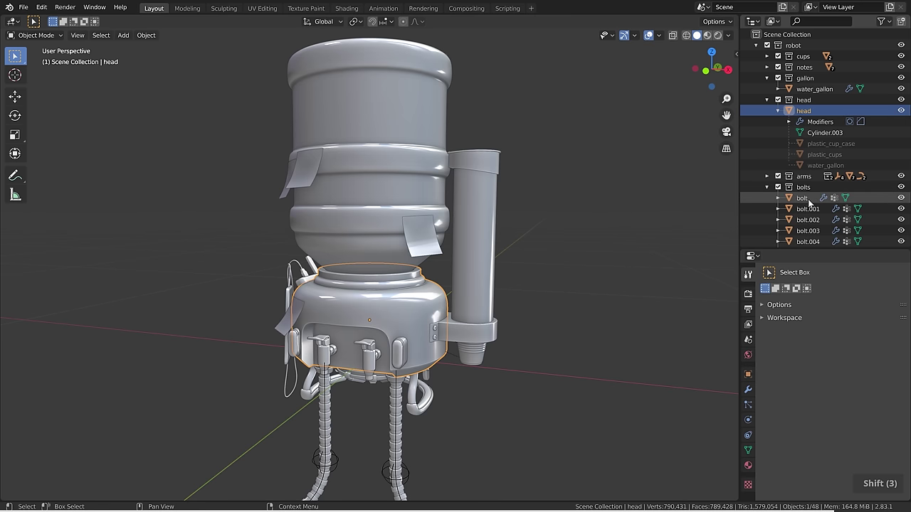
pyautogui.click(806, 199)
pyautogui.keyDown('shift'); pyautogui.click(811, 242); pyautogui.keyUp('shift')
pyautogui.keyDown('shift'); pyautogui.moveTo(804, 203); pyautogui.dragTo(803, 111); pyautogui.keyUp('shift')
pyautogui.click(803, 111)
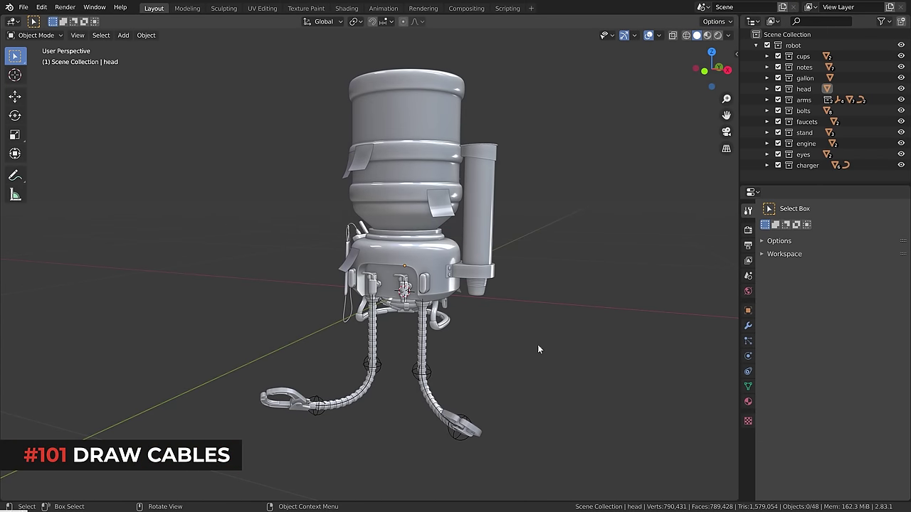
# Add a Bezier curve to the scene for drawing cables.
pyautogui.hotkey('shift', 'a')
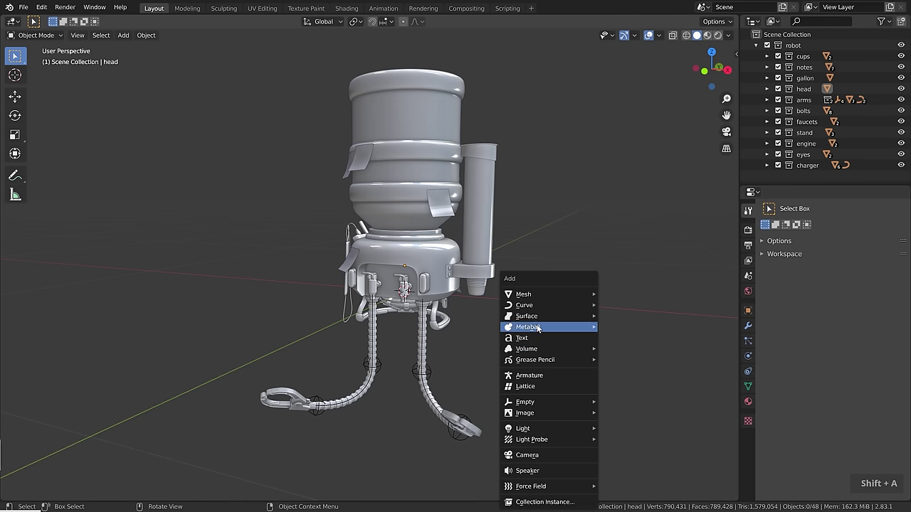
pyautogui.moveTo(537, 308)
pyautogui.click(620, 303)
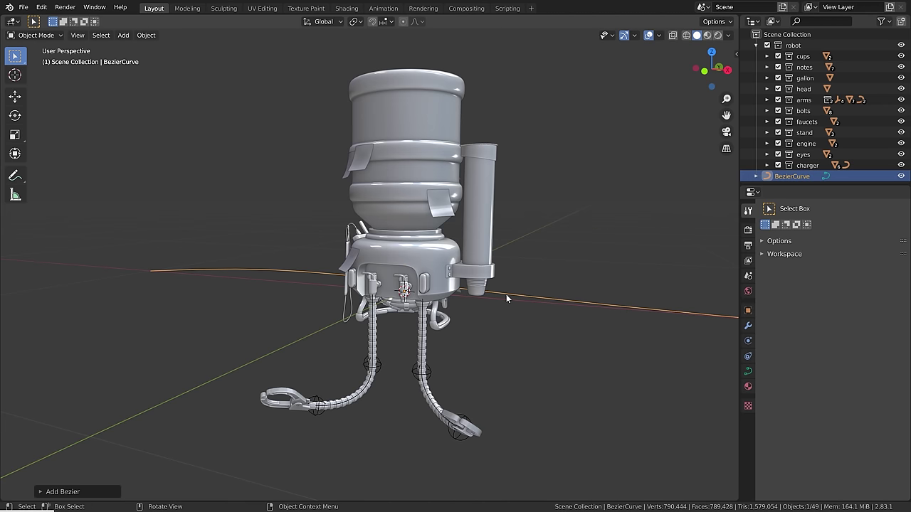
# Give the Bezier curve a bevel depth of 0.25 cm in its geometry settings.
pyautogui.moveTo(506, 293); pyautogui.dragTo(501, 301, button='middle')
pyautogui.click(747, 371)
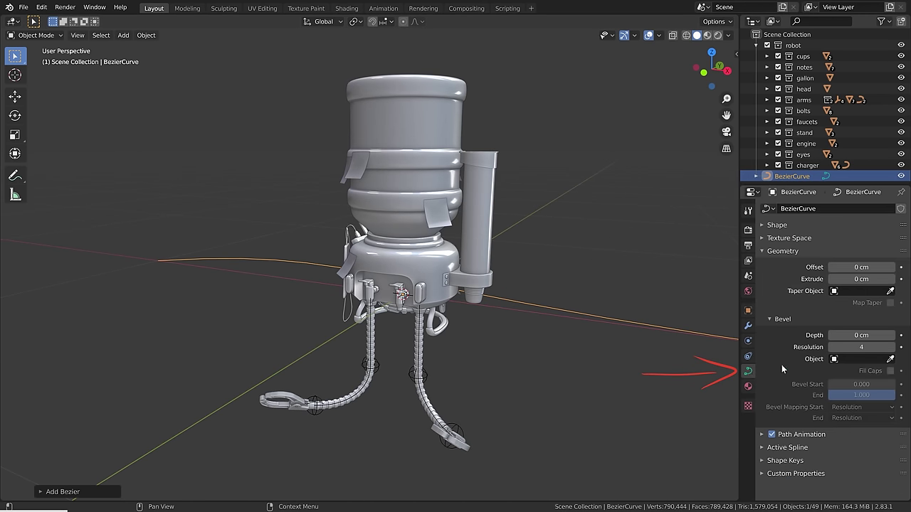
pyautogui.moveTo(860, 341)
pyautogui.keyDown('shift'); pyautogui.mouseDown()
pyautogui.moveTo(883, 341)
pyautogui.moveTo(862, 340)
pyautogui.mouseUp(); pyautogui.keyUp('shift')
pyautogui.click(861, 335)
pyautogui.write('0.25')
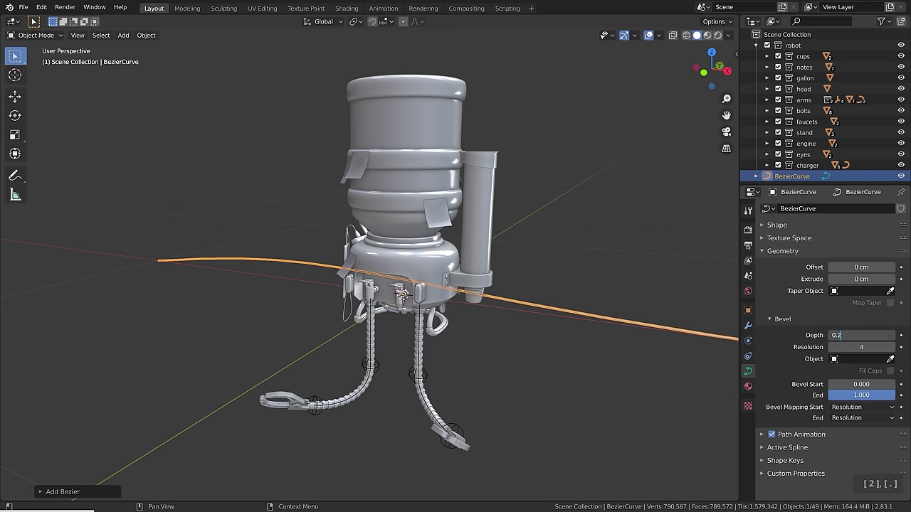
pyautogui.press('Return')
# Raise the curve's preview resolution in its shape settings to smooth out the bends.
pyautogui.moveTo(614, 337); pyautogui.dragTo(295, 288, button='middle')
pyautogui.click(775, 225)
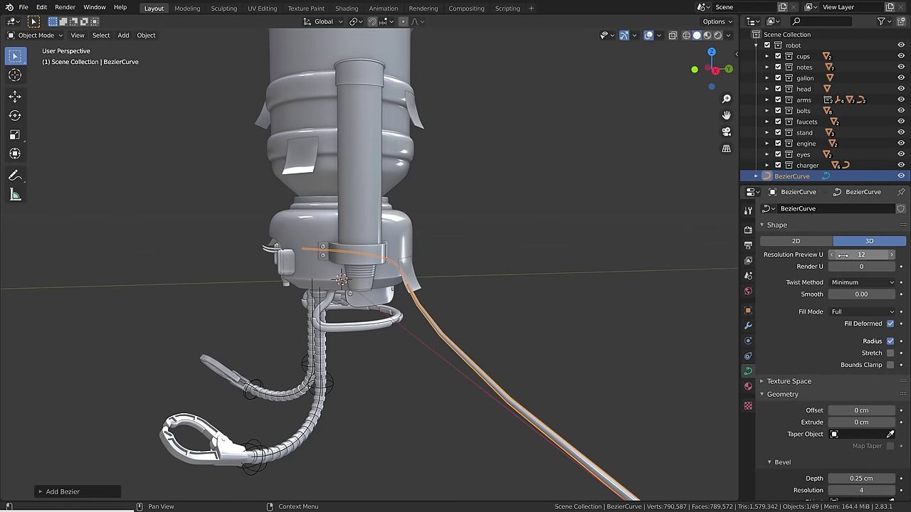
pyautogui.click(781, 225)
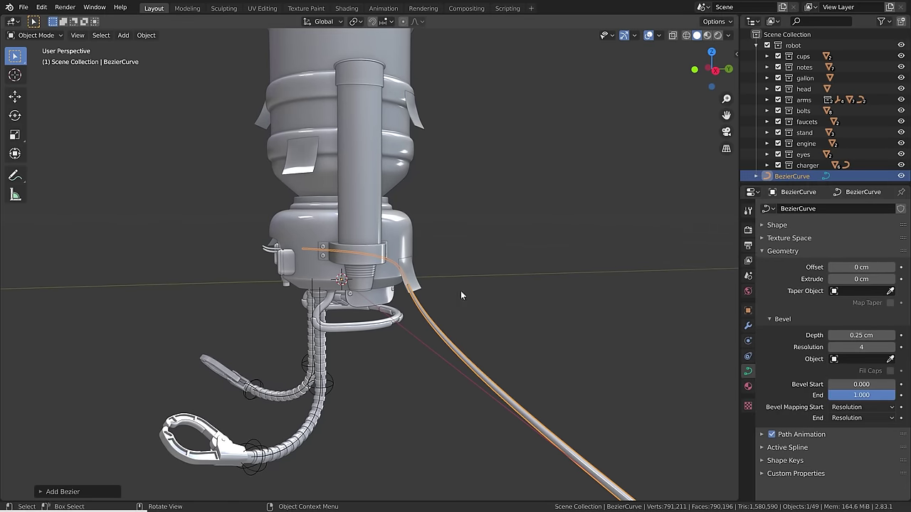
# Enter Edit Mode on the Bezier curve and delete all of its vertices.
pyautogui.moveTo(460, 290); pyautogui.dragTo(510, 317, button='middle')
pyautogui.scroll(-3, 308, 238)
pyautogui.press('Tab')
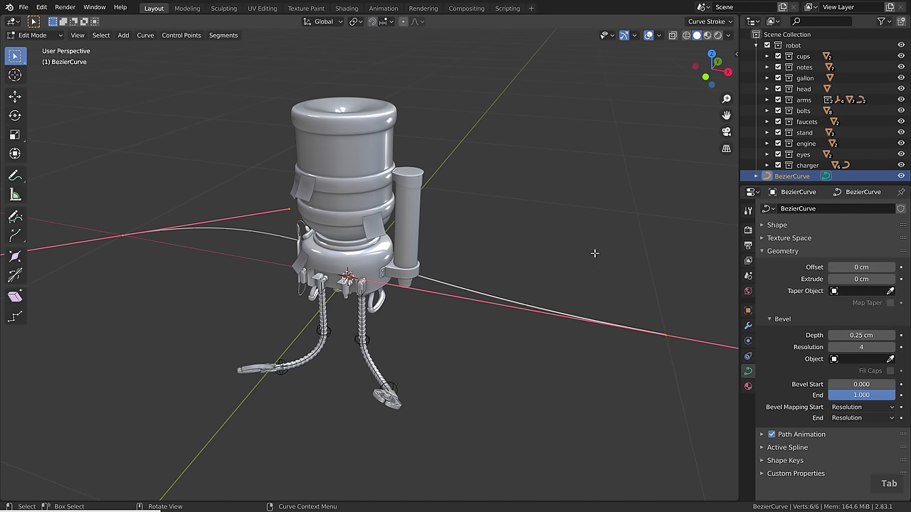
pyautogui.keyDown('shift'); pyautogui.moveTo(333, 257); pyautogui.dragTo(392, 273, button='middle'); pyautogui.keyUp('shift')
pyautogui.press('a')
pyautogui.press('x')
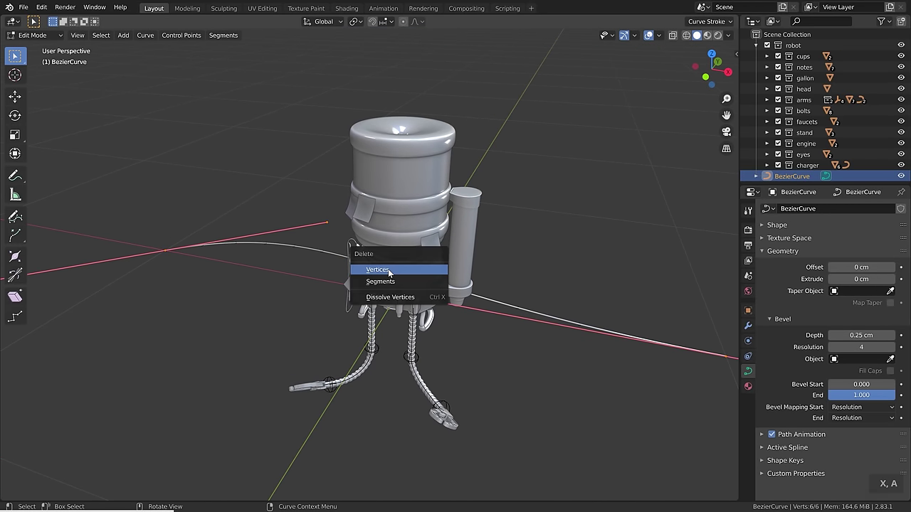
pyautogui.click(392, 267)
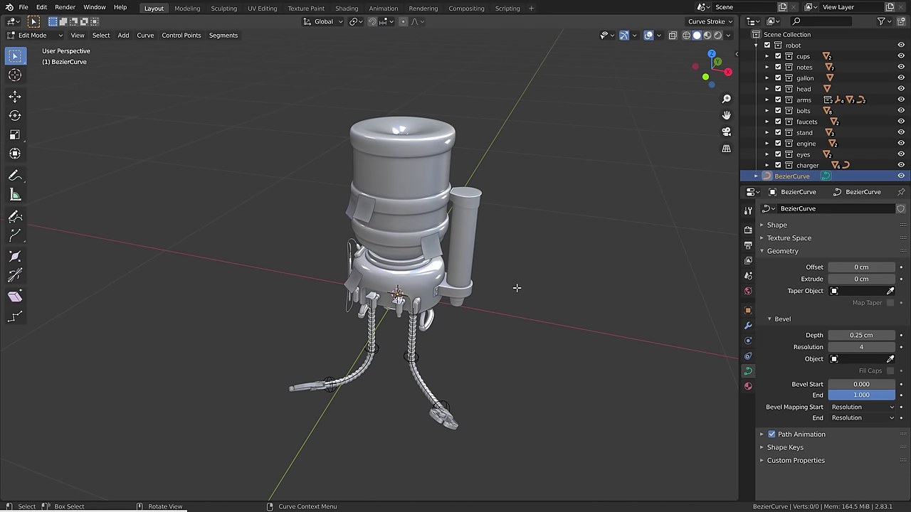
# Check the curve stroke settings, place the 3D cursor at the body's lower front edge between the arm sockets, and return to front view.
pyautogui.press('KP_1')
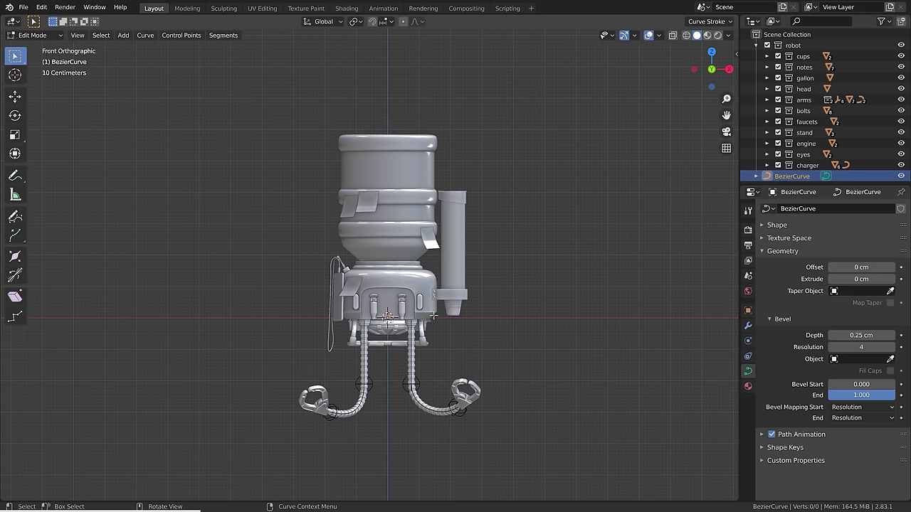
pyautogui.keyDown('shift'); pyautogui.moveTo(439, 344); pyautogui.dragTo(439, 300, button='middle'); pyautogui.keyUp('shift')
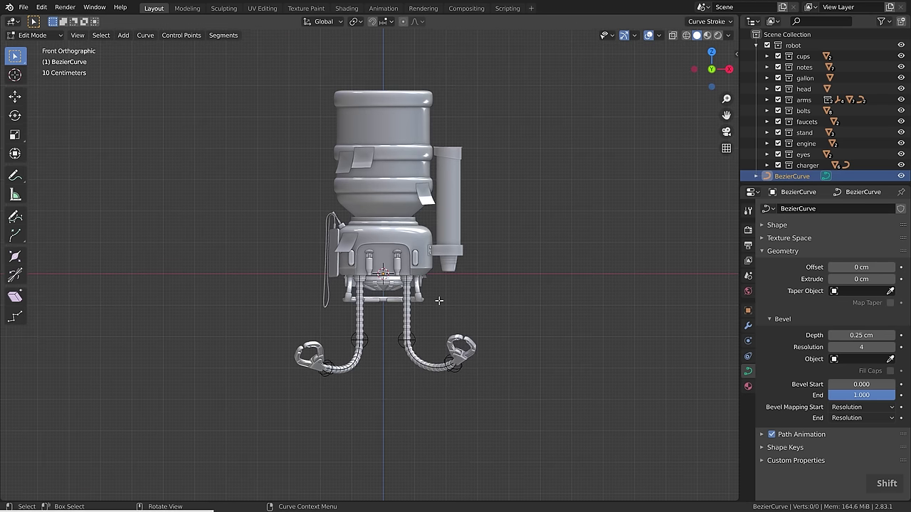
pyautogui.click(748, 211)
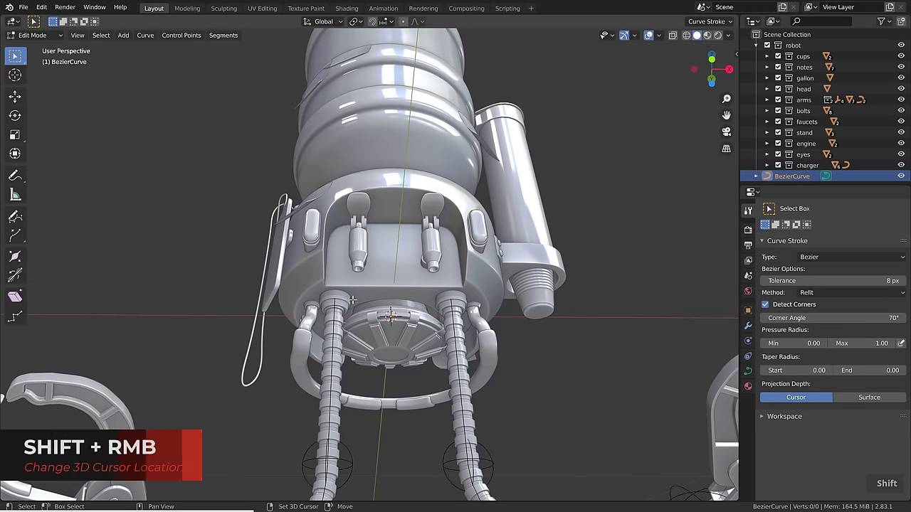
pyautogui.keyDown('shift'); pyautogui.rightClick(358, 295); pyautogui.keyUp('shift')
pyautogui.keyDown('shift'); pyautogui.rightClick(491, 284); pyautogui.keyUp('shift')
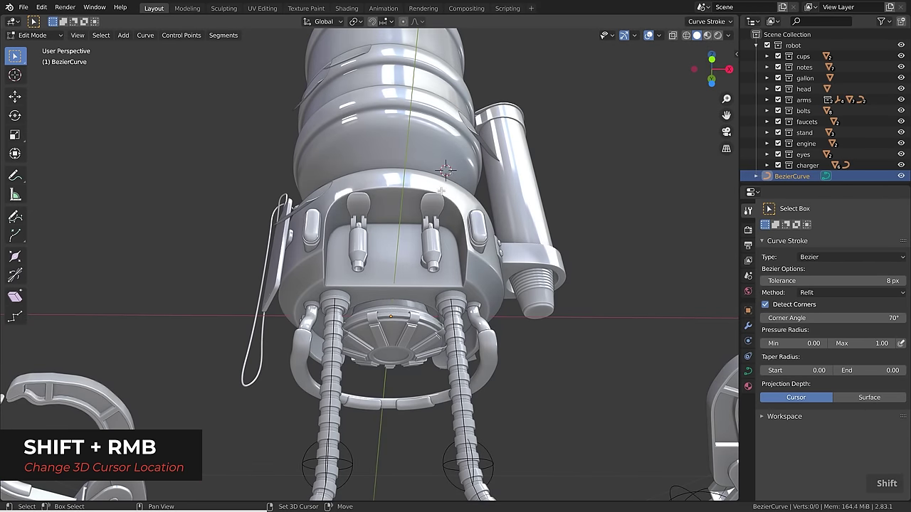
pyautogui.keyDown('shift'); pyautogui.rightClick(403, 287); pyautogui.keyUp('shift')
pyautogui.moveTo(370, 301); pyautogui.dragTo(378, 320, button='middle')
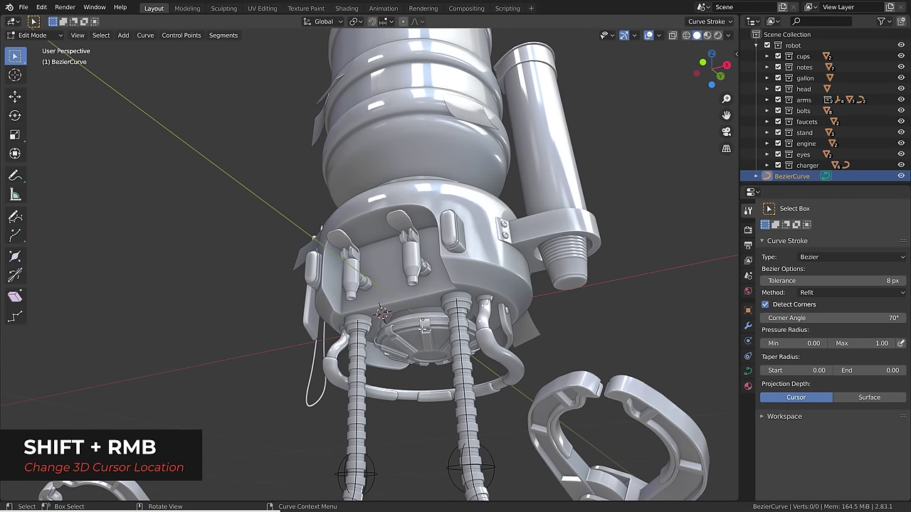
pyautogui.press('KP_1')
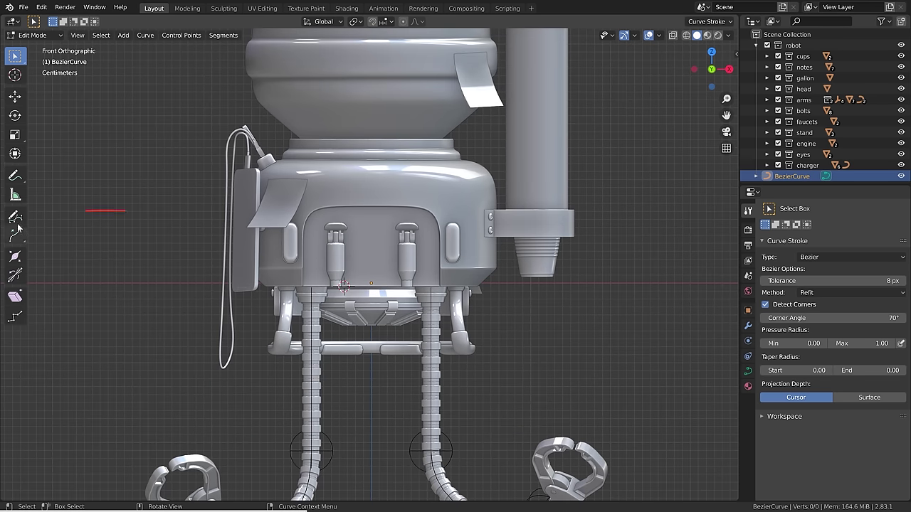
# Draw three sagging cables beneath the robot's body with the curve Draw tool, then return to the Select Box tool.
pyautogui.click(15, 217)
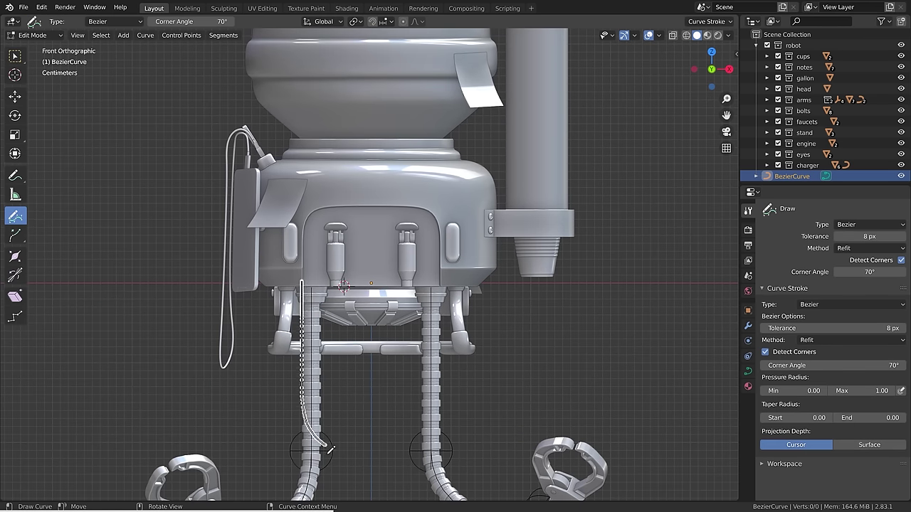
pyautogui.moveTo(403, 298); pyautogui.dragTo(400, 288)
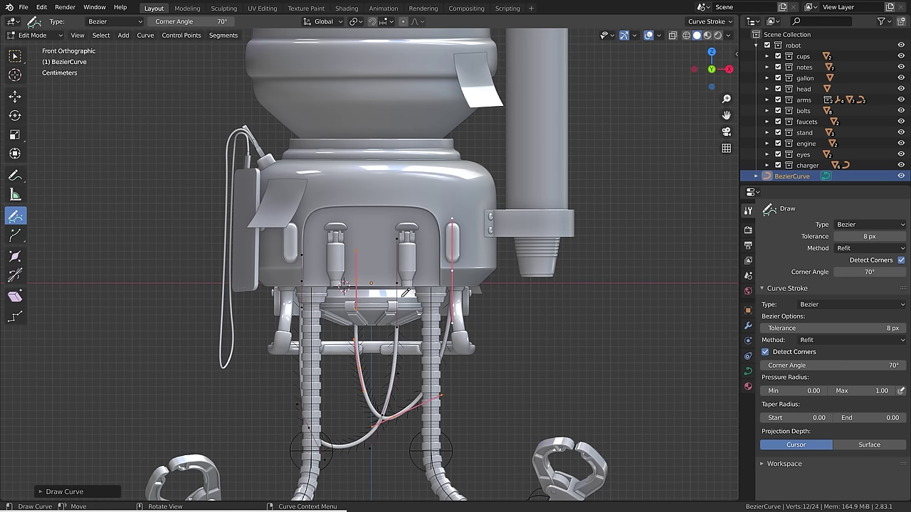
pyautogui.hotkey('ctrl', 'z')
pyautogui.click(15, 55)
# Rotate the upper end point of the shortest cable until its handles are vertical, and adjust the cable's lower bend point.
pyautogui.click(277, 285)
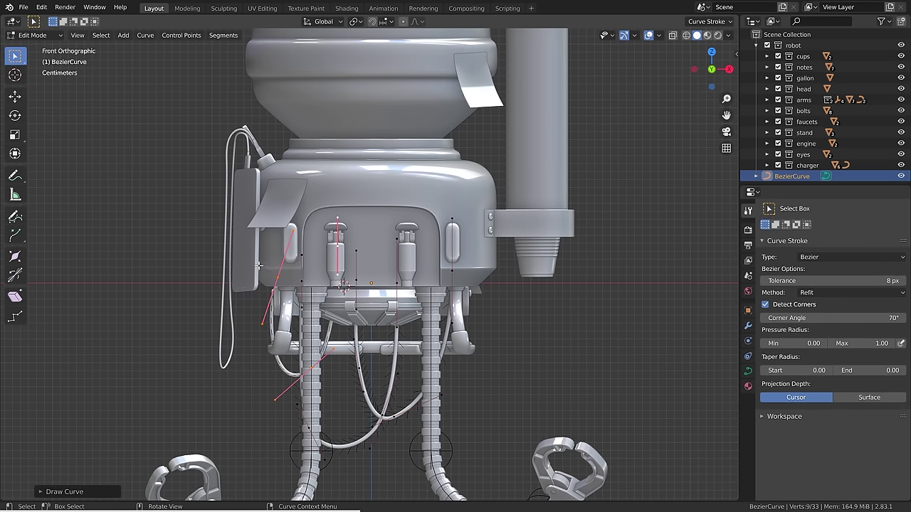
pyautogui.press('r')
pyautogui.click(351, 315)
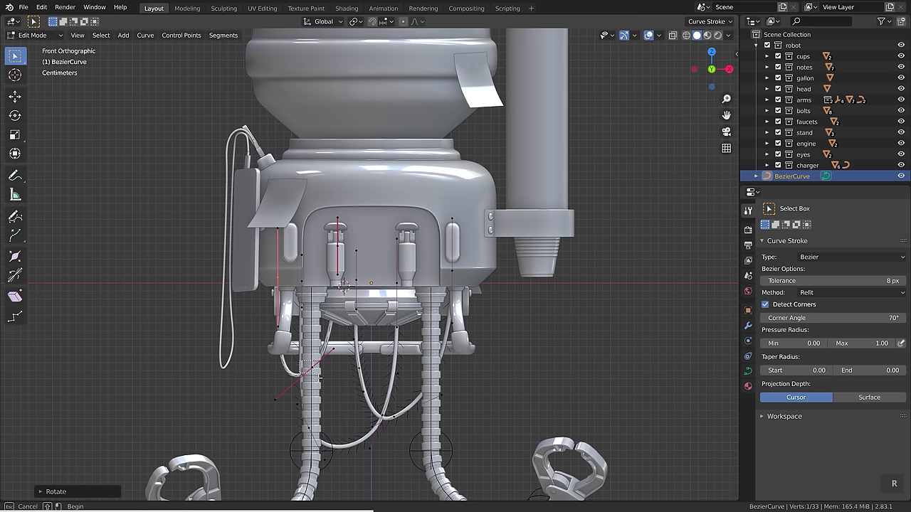
pyautogui.moveTo(319, 378); pyautogui.dragTo(327, 391)
pyautogui.press('g')
pyautogui.click(335, 392)
# Move the lower control points of the two longer cables to refine their sagging loops.
pyautogui.moveTo(287, 414); pyautogui.dragTo(385, 443)
pyautogui.press('g')
pyautogui.click(369, 437)
pyautogui.press('g')
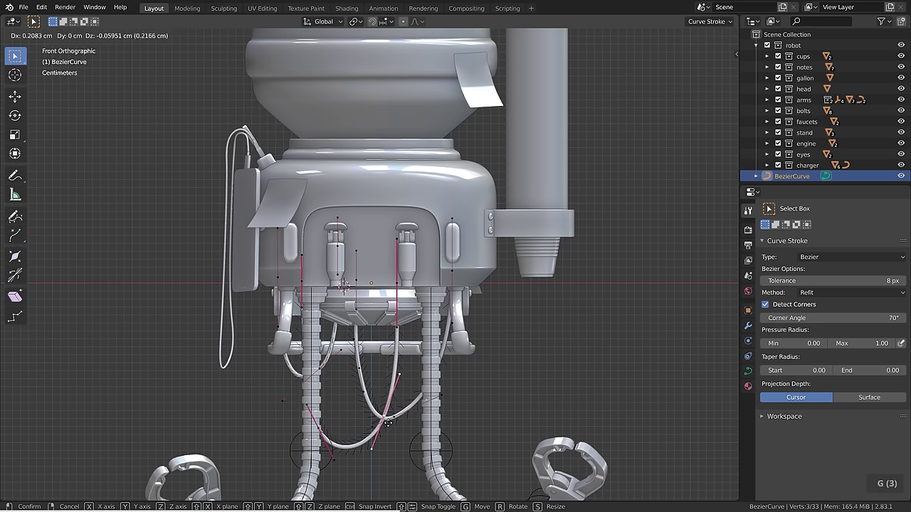
pyautogui.click(382, 420)
pyautogui.press('g')
pyautogui.click(359, 371)
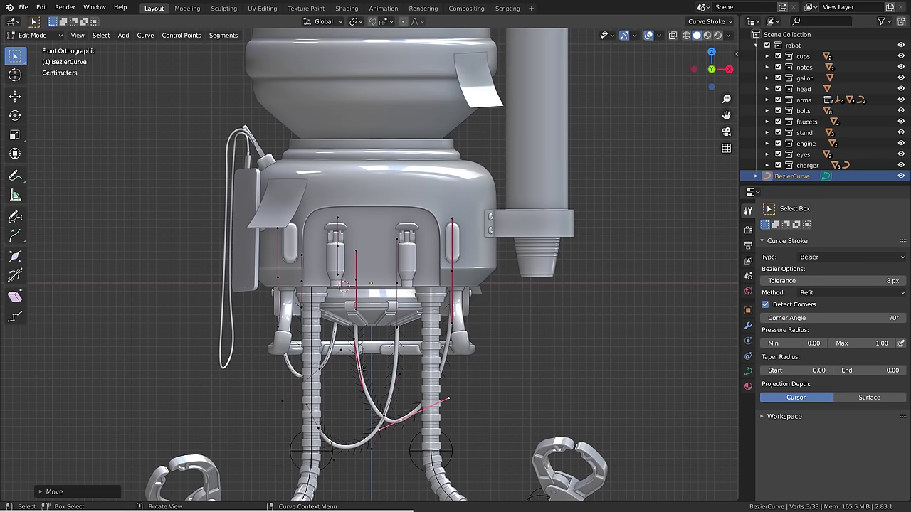
# Select the whole cable ending near the right arm and increase its curve radius by a factor of about 1.3.
pyautogui.press('l')
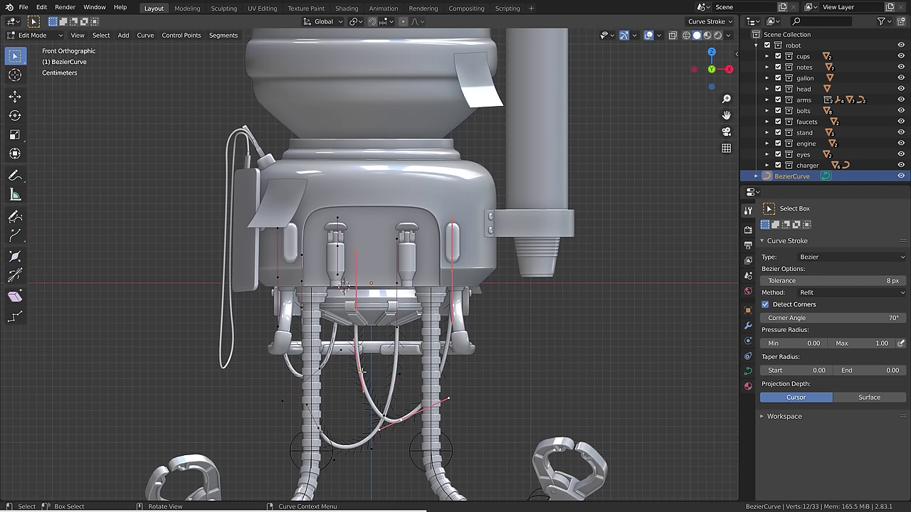
pyautogui.hotkey('alt', 's')
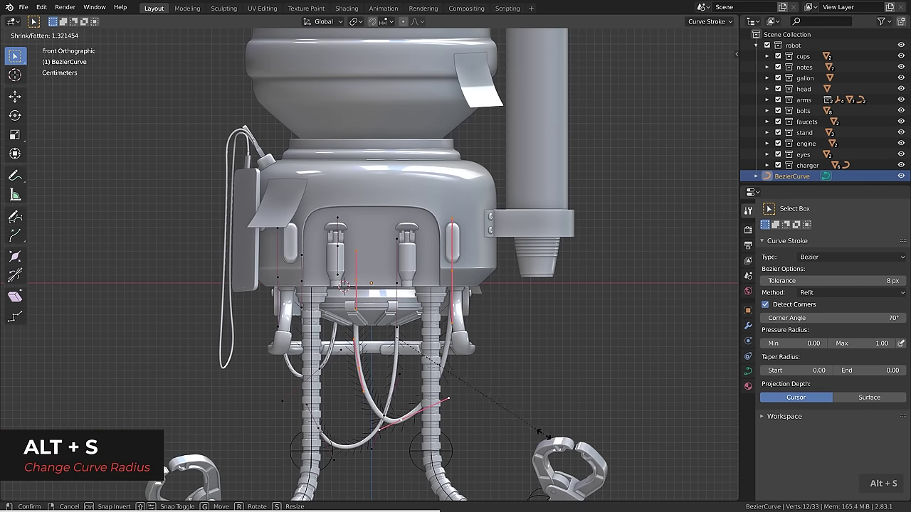
pyautogui.click(539, 431)
# In bottom view, move and rotate the thickened cable so it runs diagonally beside the round engine near the right arm socket.
pyautogui.press('ctrl+KP_7')
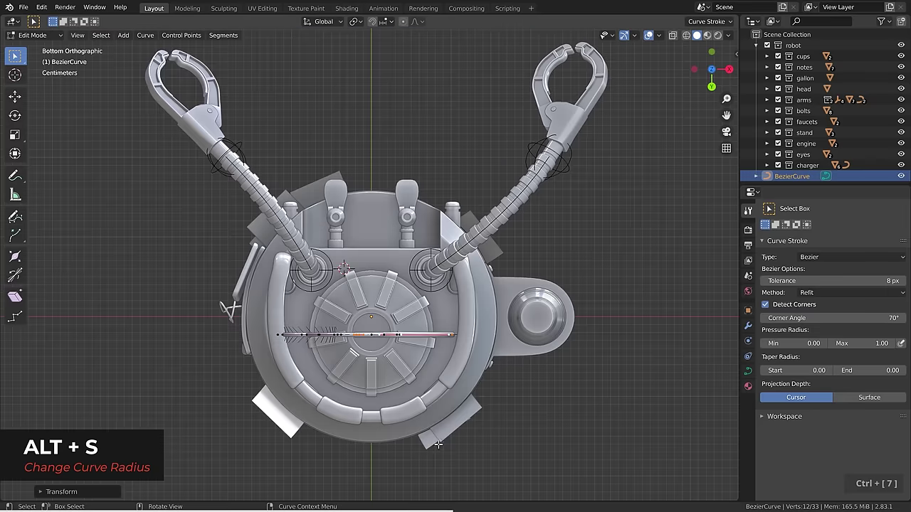
pyautogui.press('g')
pyautogui.click(427, 305)
pyautogui.press('r')
pyautogui.click(387, 346)
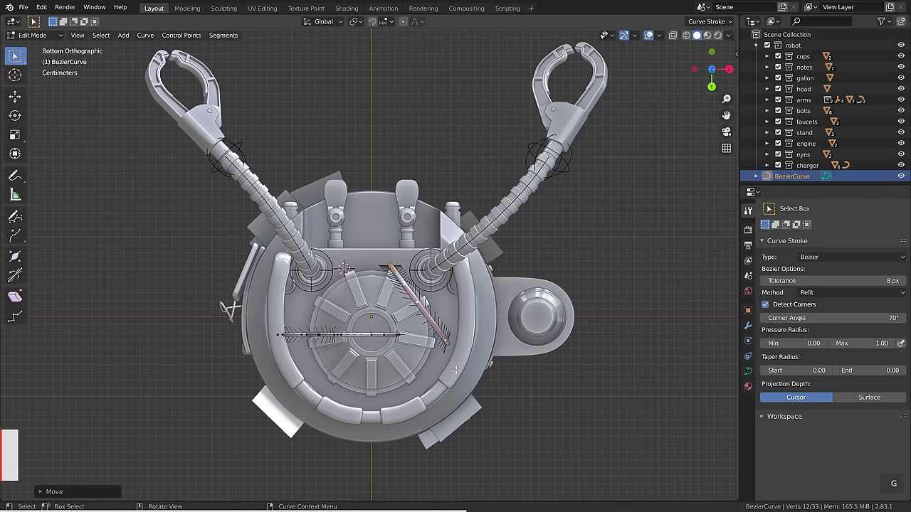
# Select the long middle cable, then move and rotate it to run across the underside behind the engine's centre.
pyautogui.press('a')
pyautogui.press('g')
pyautogui.click(415, 394)
pyautogui.press('r')
pyautogui.click(419, 390)
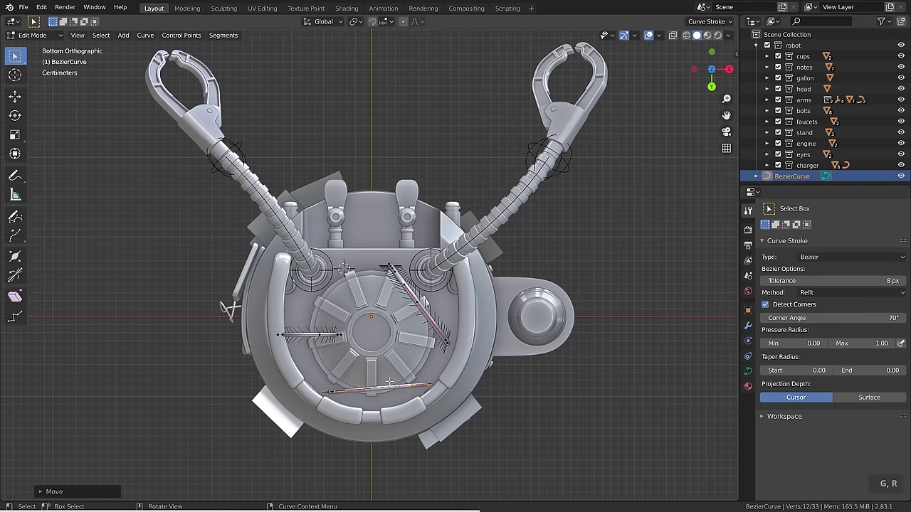
# Align the shortest cable along the engine's left side and thicken it by a factor of about 1.1.
pyautogui.press('a')
pyautogui.press('a')
pyautogui.hotkey('alt', 's')
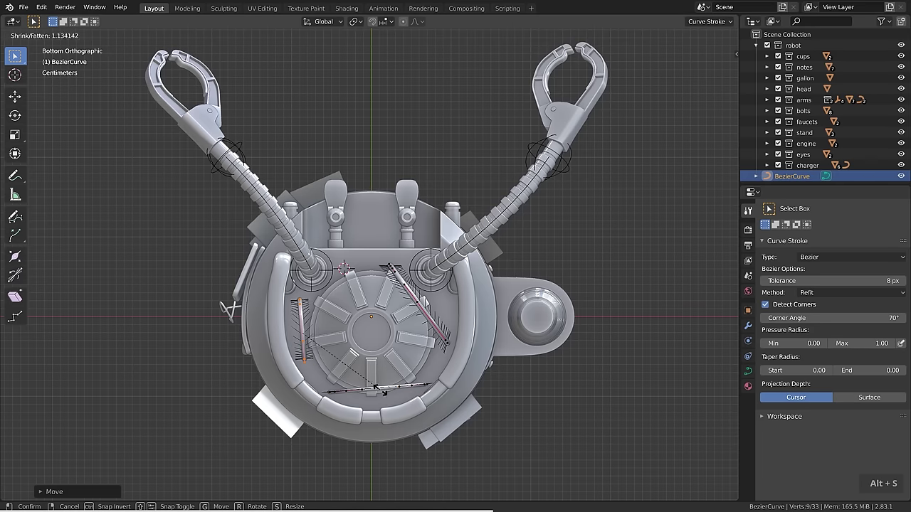
pyautogui.click(388, 385)
# Duplicate the cable on the engine's left side, then scale, rotate and reposition the copy next to it.
pyautogui.hotkey('shift', 'd')
pyautogui.click(378, 378)
pyautogui.press('s')
pyautogui.click(373, 372)
pyautogui.press('r')
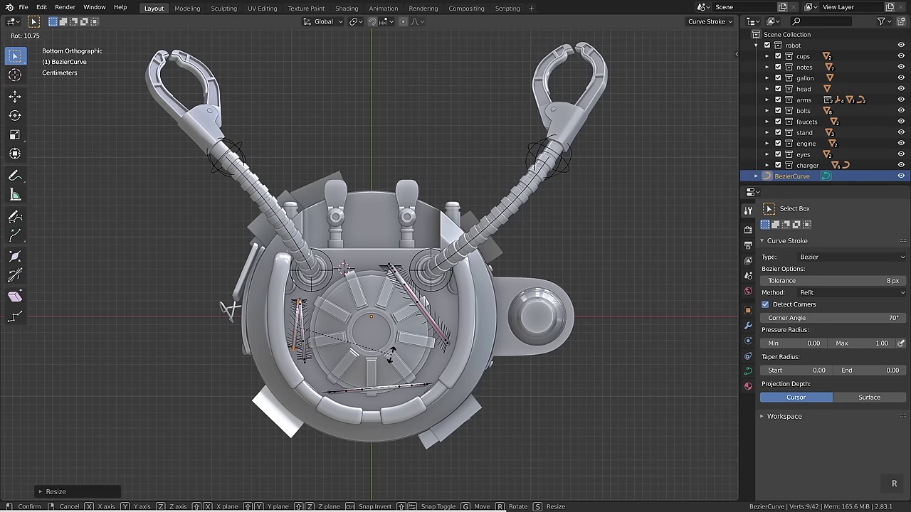
pyautogui.click(390, 356)
pyautogui.press('g')
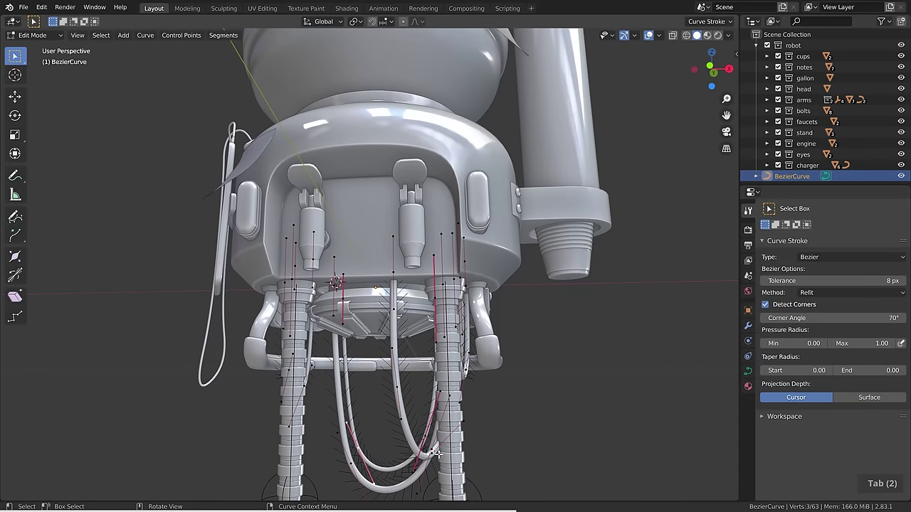
# Raise the lower control points of the inner hanging cable to shorten its loop, and leave Edit Mode to check the cables.
pyautogui.press('g')
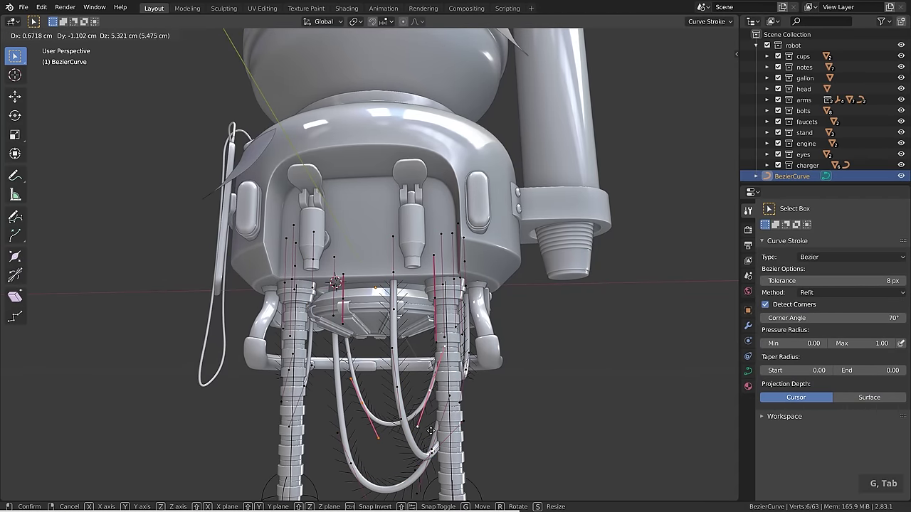
pyautogui.click(403, 412)
pyautogui.press('Tab')
pyautogui.click(459, 411)
pyautogui.keyDown('shift'); pyautogui.moveTo(459, 411); pyautogui.dragTo(466, 365, button='middle'); pyautogui.keyUp('shift')
pyautogui.moveTo(465, 365); pyautogui.dragTo(433, 371, button='middle')
pyautogui.click(410, 375)
pyautogui.scroll(4, 409, 374)
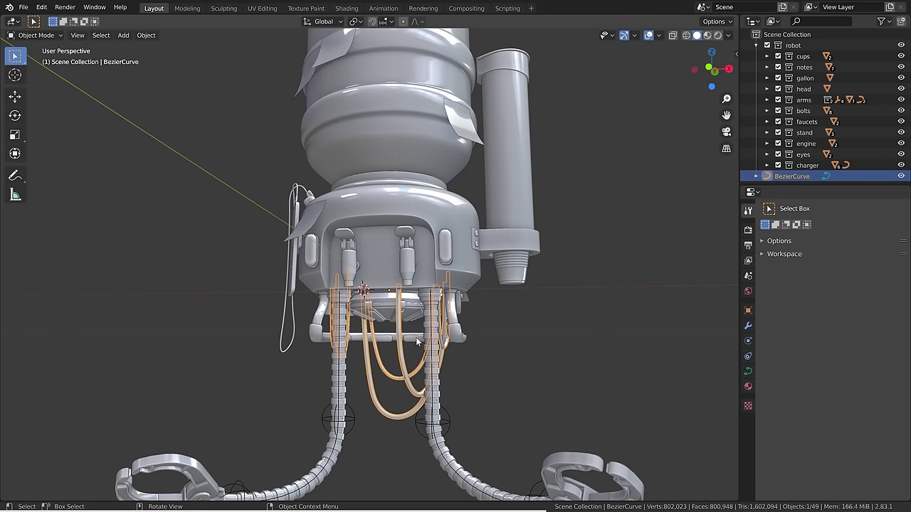
# Re-enter Edit Mode on the cables, set the curve stroke's projection depth to Surface, and activate the Draw tool.
pyautogui.press('Tab')
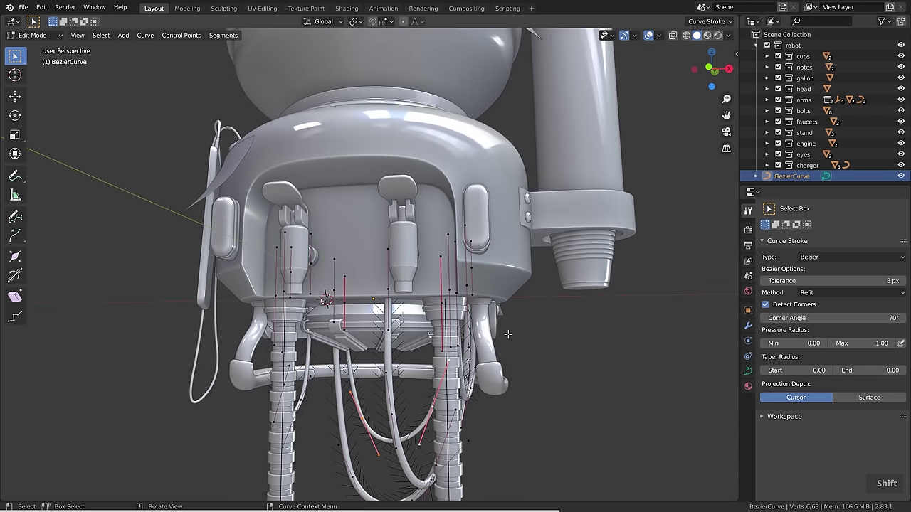
pyautogui.click(854, 399)
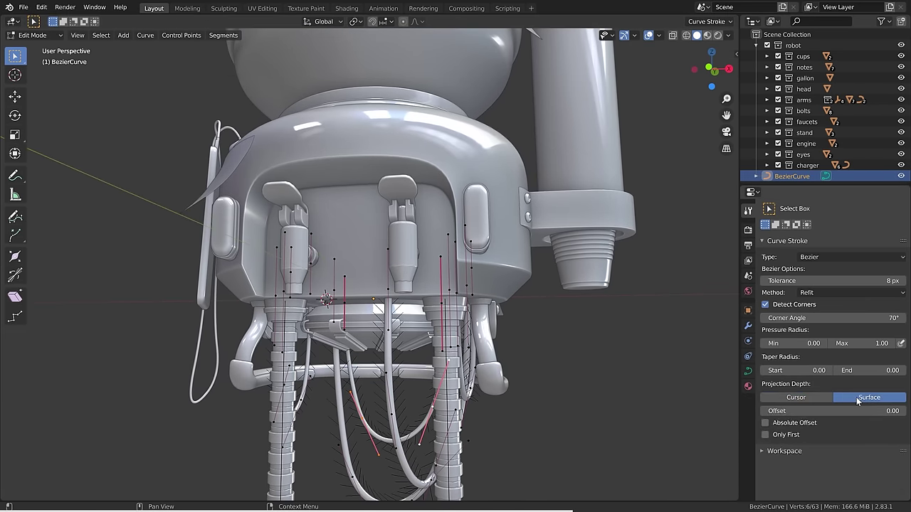
pyautogui.scroll(1, 545, 342)
pyautogui.click(15, 215)
# Try drawing a curve directly on the body's surface towards the side tube bracket, inspect it up close, and undo it.
pyautogui.scroll(2, 541, 235)
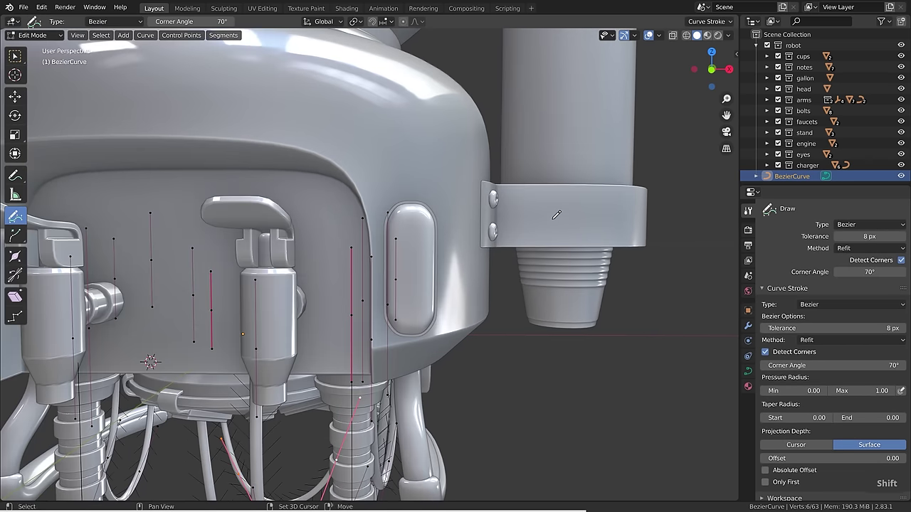
pyautogui.scroll(-1, 822, 463)
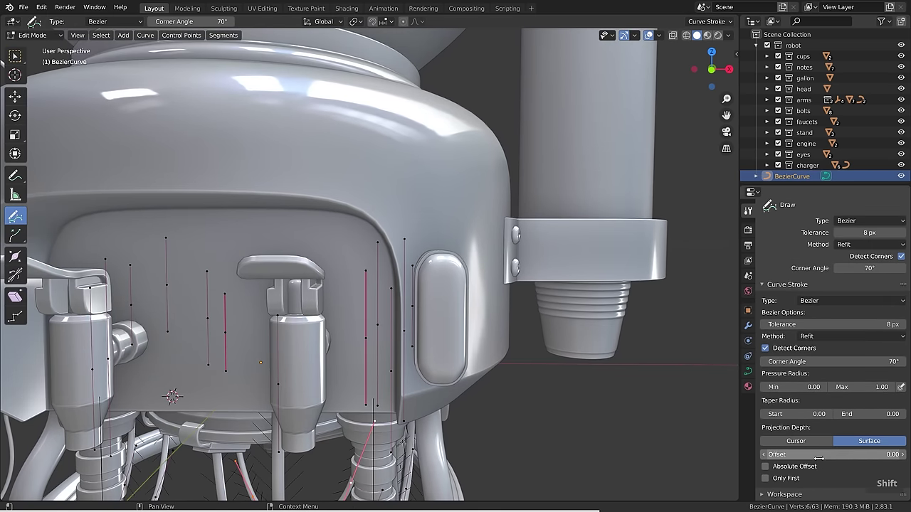
pyautogui.moveTo(396, 144); pyautogui.dragTo(504, 276)
pyautogui.moveTo(471, 242)
pyautogui.mouseDown(button='middle')
pyautogui.moveTo(540, 261)
pyautogui.moveTo(435, 313)
pyautogui.moveTo(436, 197)
pyautogui.mouseUp(button='middle')
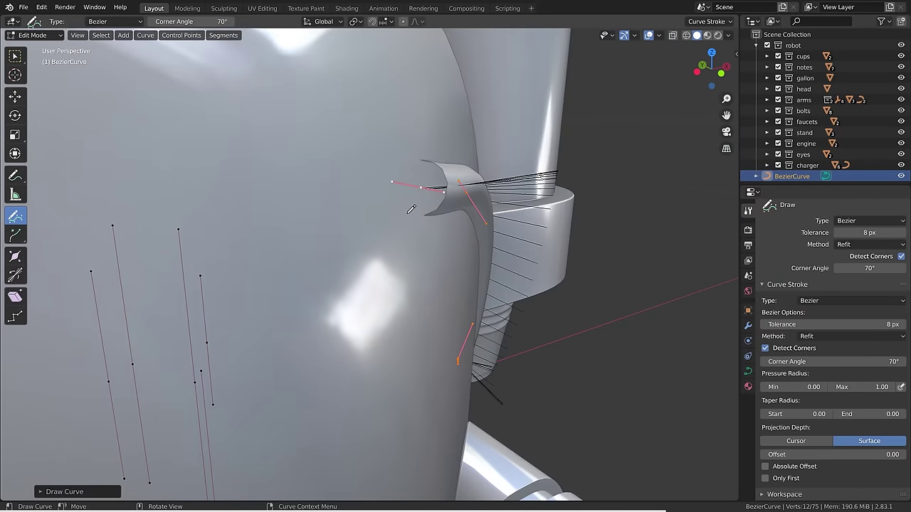
pyautogui.hotkey('ctrl', 'z')
# Set the surface projection offset for curve strokes to 1.
pyautogui.click(826, 454)
pyautogui.write('1')
pyautogui.press('Return')
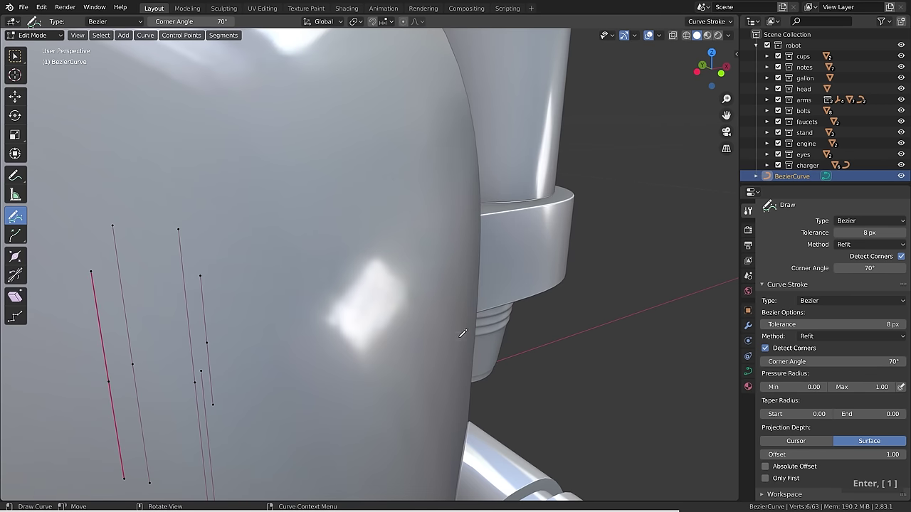
# Try drawing a curve across the body's surface from its side edge beside the tube bracket, and undo it.
pyautogui.moveTo(481, 349)
pyautogui.mouseDown()
pyautogui.moveTo(388, 165)
pyautogui.moveTo(349, 153)
pyautogui.mouseUp()
pyautogui.moveTo(365, 266)
pyautogui.mouseDown(button='middle')
pyautogui.moveTo(394, 268)
pyautogui.moveTo(373, 263)
pyautogui.mouseUp(button='middle')
pyautogui.hotkey('ctrl', 'z')
pyautogui.scroll(-7, 407, 270)
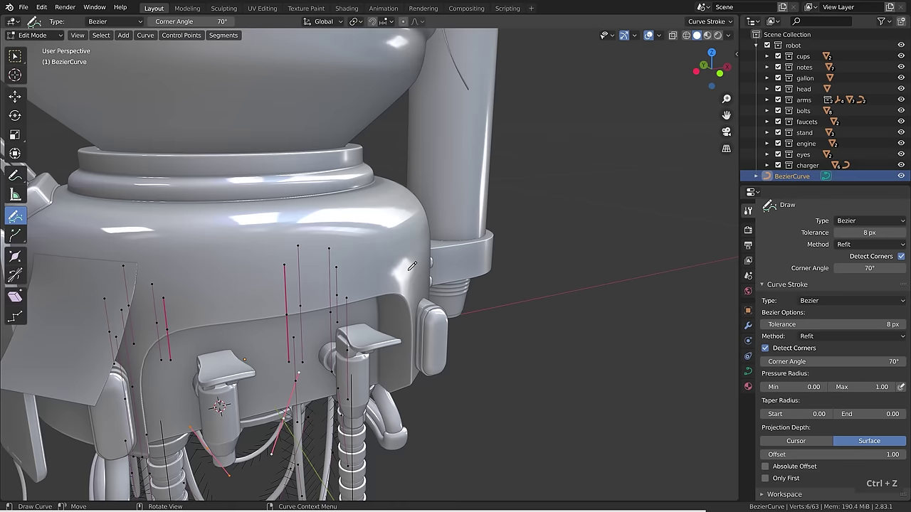
# Draw surface-projected cables around the side tube's bracket and threaded cone, and on the body's lower rim beside the bolted plate.
pyautogui.moveTo(491, 266)
pyautogui.mouseDown(button='middle')
pyautogui.moveTo(427, 266)
pyautogui.moveTo(462, 266)
pyautogui.mouseUp(button='middle')
pyautogui.scroll(2, 299, 299)
pyautogui.keyDown('shift'); pyautogui.moveTo(307, 311); pyautogui.dragTo(420, 321, button='middle'); pyautogui.keyUp('shift')
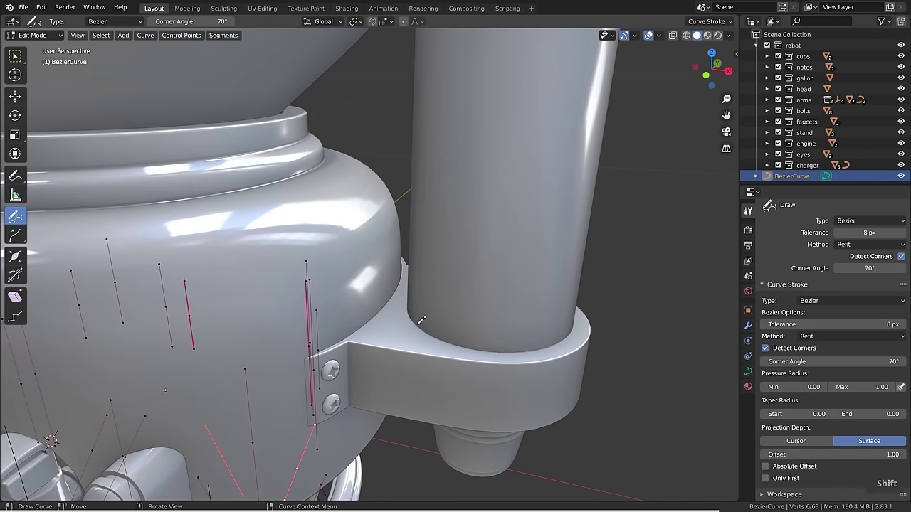
pyautogui.moveTo(411, 327); pyautogui.dragTo(280, 125)
pyautogui.moveTo(640, 434)
pyautogui.mouseDown(button='middle')
pyautogui.moveTo(469, 412)
pyautogui.moveTo(444, 359)
pyautogui.mouseUp(button='middle')
pyautogui.moveTo(361, 360); pyautogui.dragTo(375, 395)
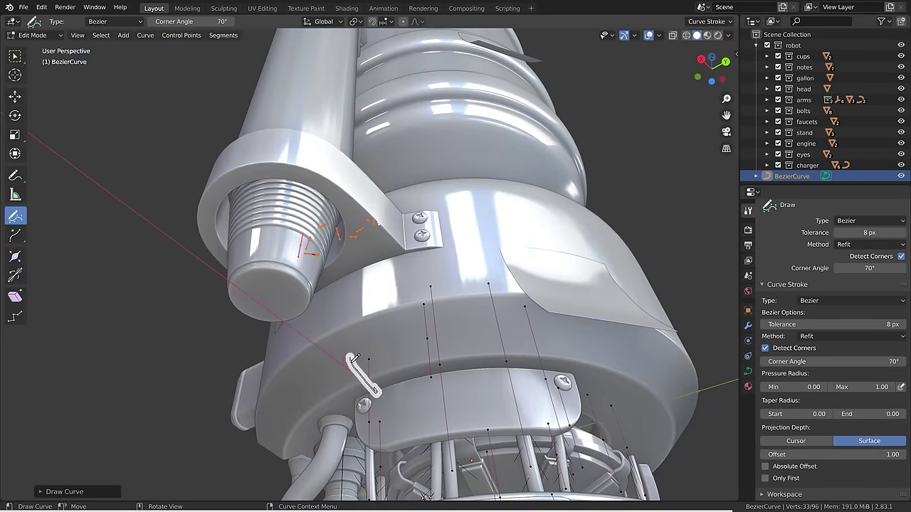
# Draw cables from the bases of the two faucets onto the surrounding recessed panel, and undo the last two actions.
pyautogui.moveTo(420, 484); pyautogui.dragTo(452, 414, button='middle')
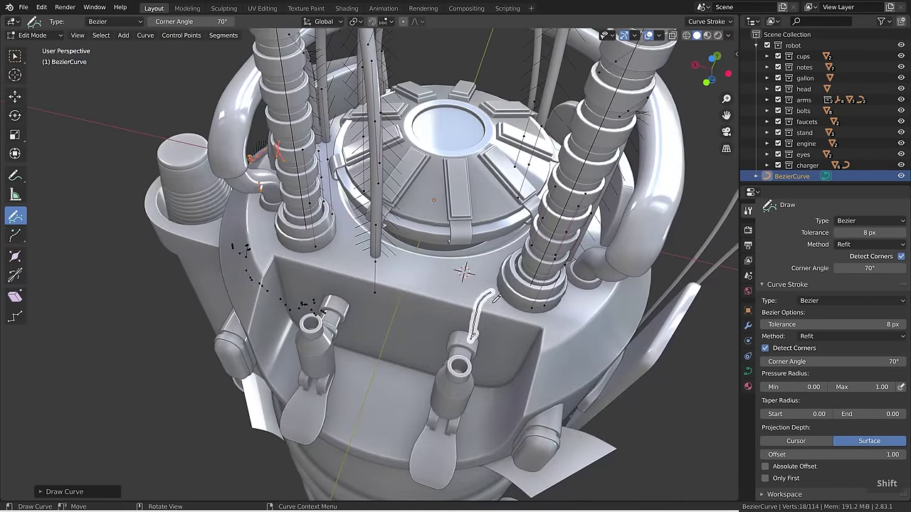
pyautogui.moveTo(324, 320); pyautogui.dragTo(306, 242)
pyautogui.moveTo(306, 241); pyautogui.dragTo(263, 242, button='middle')
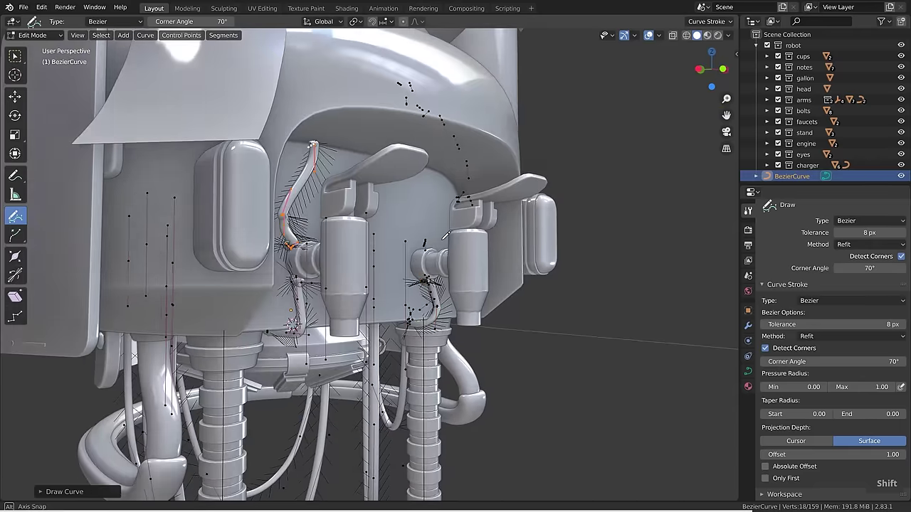
pyautogui.moveTo(298, 256); pyautogui.dragTo(427, 242, button='middle')
pyautogui.keyDown('shift'); pyautogui.moveTo(355, 235); pyautogui.dragTo(448, 249, button='middle'); pyautogui.keyUp('shift')
pyautogui.scroll(1, 402, 242)
pyautogui.hotkey('ctrl', 'z')
pyautogui.hotkey('ctrl', 'z')
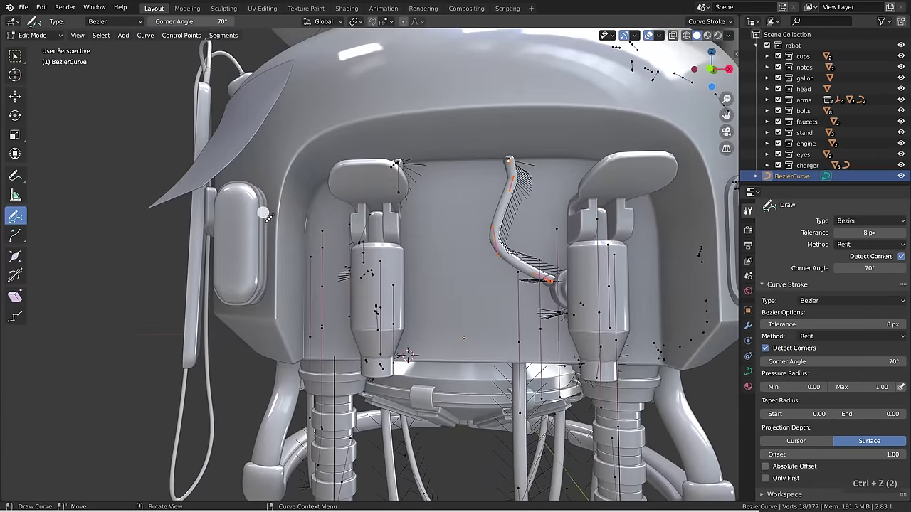
# Draw a short surface cable from each rounded side pad into the recess.
pyautogui.moveTo(264, 212); pyautogui.dragTo(314, 202)
pyautogui.moveTo(730, 241); pyautogui.dragTo(656, 227)
pyautogui.scroll(2, 575, 197)
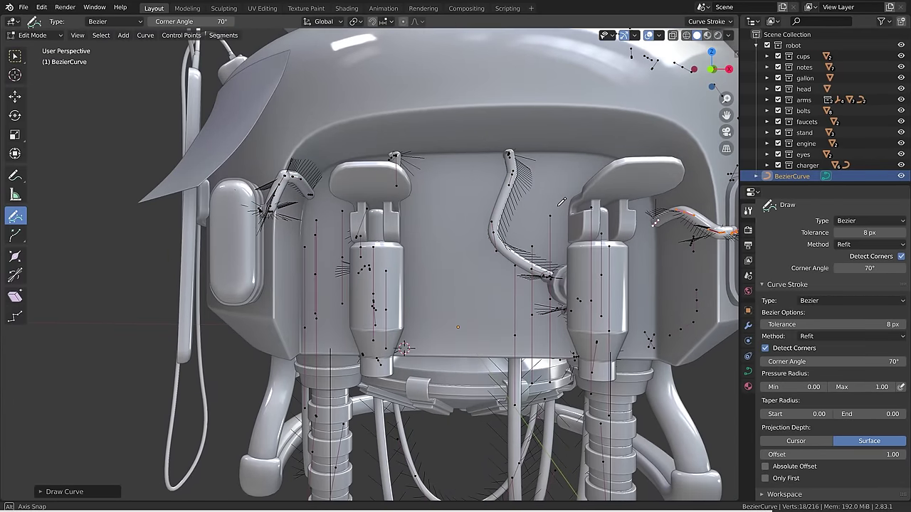
# Move the top end of the cable between the faucets up into the recess rim and delete the extra control point below it.
pyautogui.press('w')
pyautogui.moveTo(491, 149); pyautogui.dragTo(511, 171)
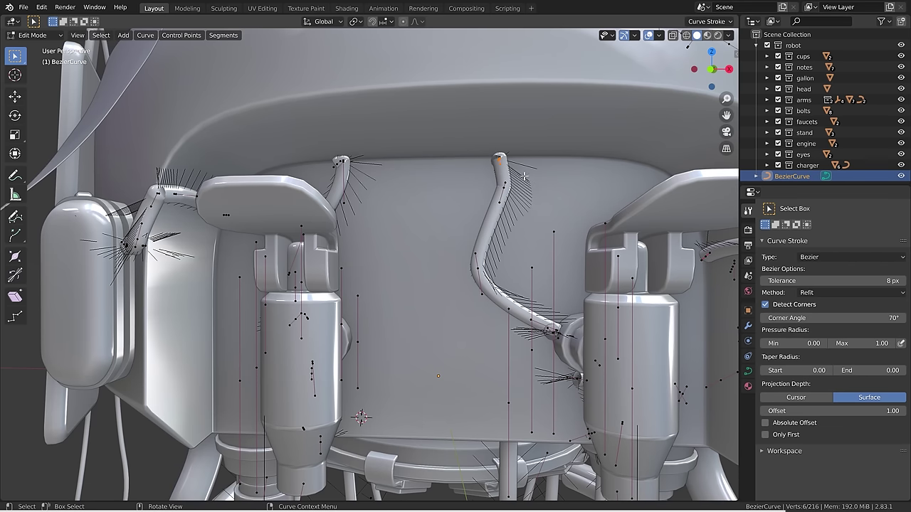
pyautogui.moveTo(491, 217); pyautogui.dragTo(507, 224, button='middle')
pyautogui.press('g')
pyautogui.click(502, 202)
pyautogui.press('x')
pyautogui.press('x')
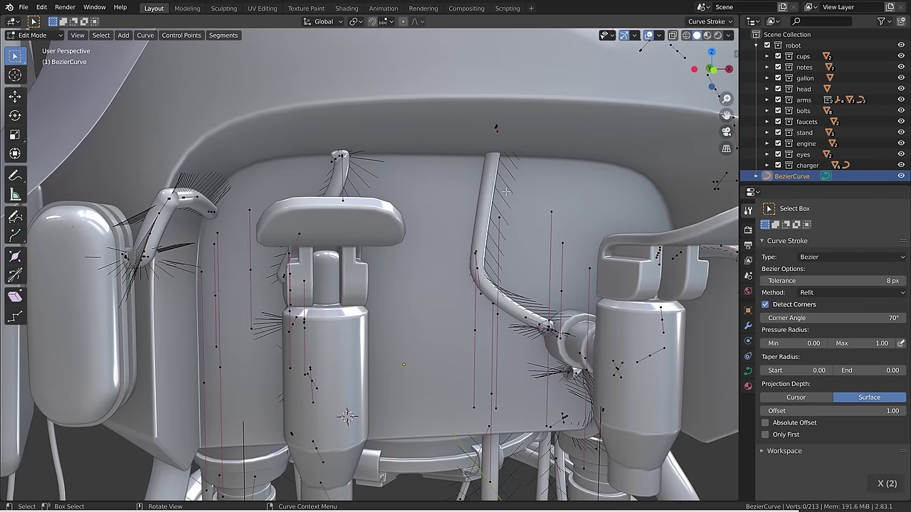
# Enlarge the handles of the same cable's middle control point and reposition the point to form a smooth bend towards the faucet.
pyautogui.click(475, 271)
pyautogui.press('s')
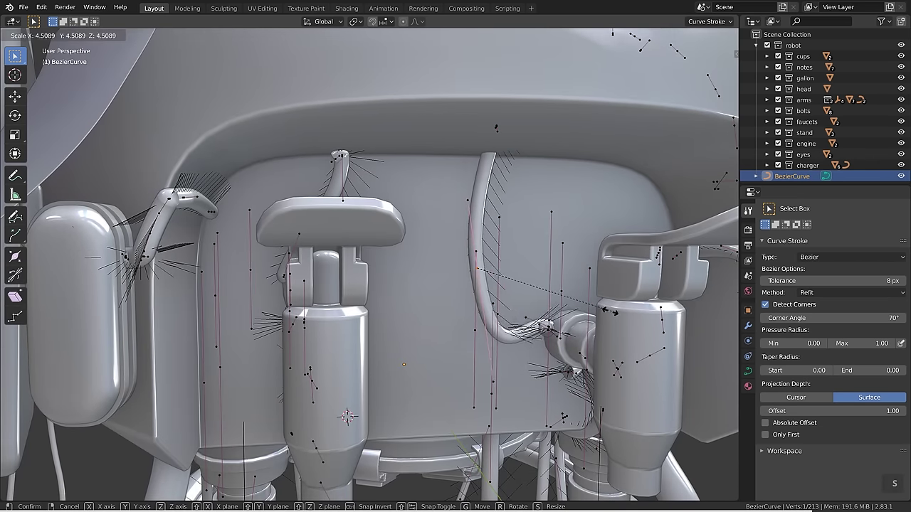
pyautogui.click(569, 299)
pyautogui.press('g')
pyautogui.click(552, 288)
pyautogui.moveTo(555, 284); pyautogui.dragTo(570, 329, button='middle')
pyautogui.scroll(3, 555, 341)
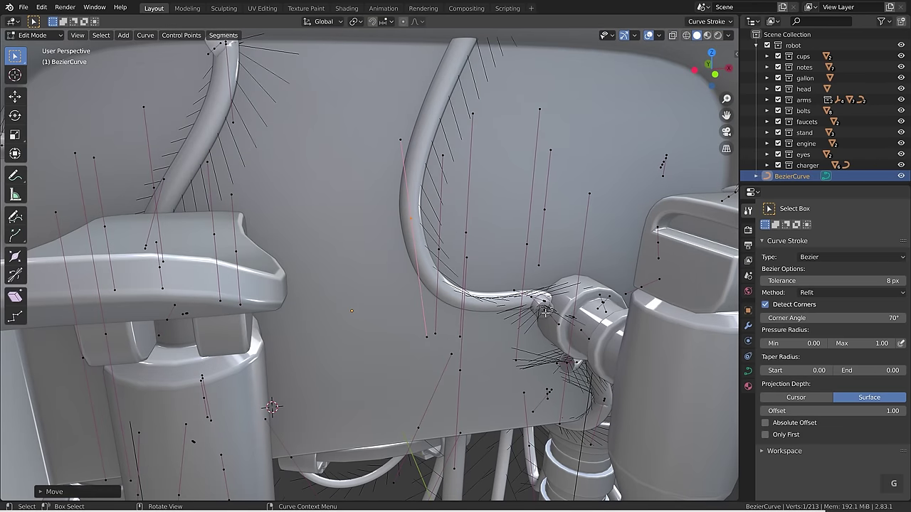
# Adjust the cable's end at the faucet base and delete the extra control point there.
pyautogui.press('g')
pyautogui.click(545, 313)
pyautogui.press('x')
pyautogui.click(548, 318)
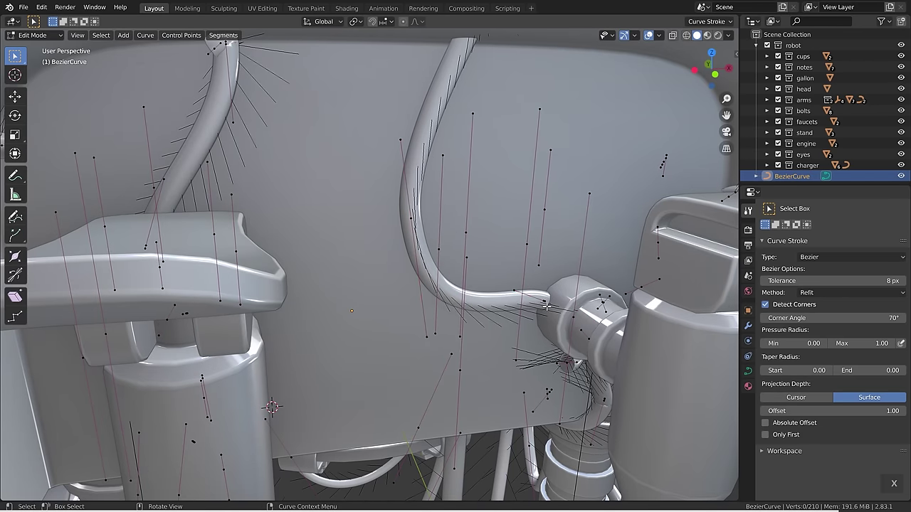
# Draw cables over both side pads onto the body's surface, and a hanging loop on the panel between the faucets.
pyautogui.moveTo(234, 214)
pyautogui.mouseDown()
pyautogui.moveTo(295, 207)
pyautogui.moveTo(306, 220)
pyautogui.mouseUp()
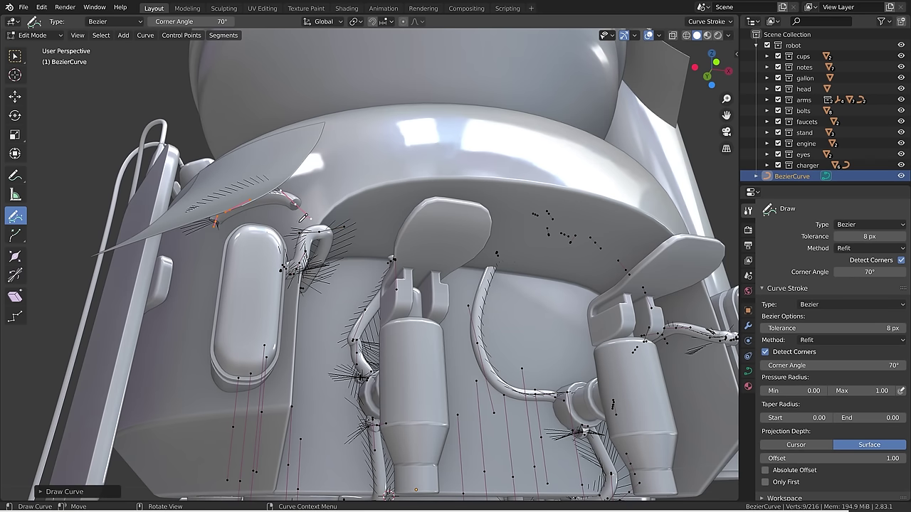
pyautogui.moveTo(306, 220); pyautogui.dragTo(570, 379, button='middle')
pyautogui.moveTo(480, 246); pyautogui.dragTo(482, 246, button='middle')
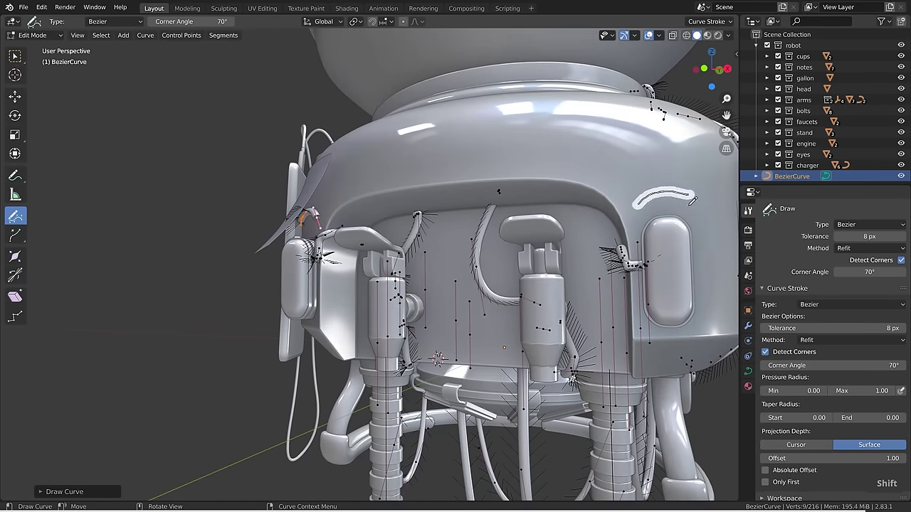
pyautogui.moveTo(692, 201); pyautogui.dragTo(692, 200)
pyautogui.moveTo(692, 200); pyautogui.dragTo(417, 345, button='middle')
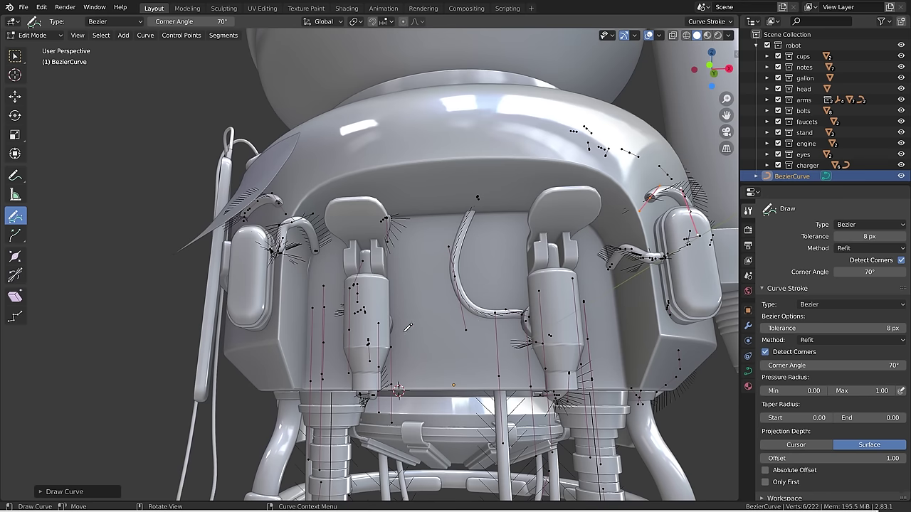
pyautogui.moveTo(486, 328); pyautogui.dragTo(487, 327)
# Return to Object Mode, deselect everything, and view the finished cables on the robot.
pyautogui.press('Tab')
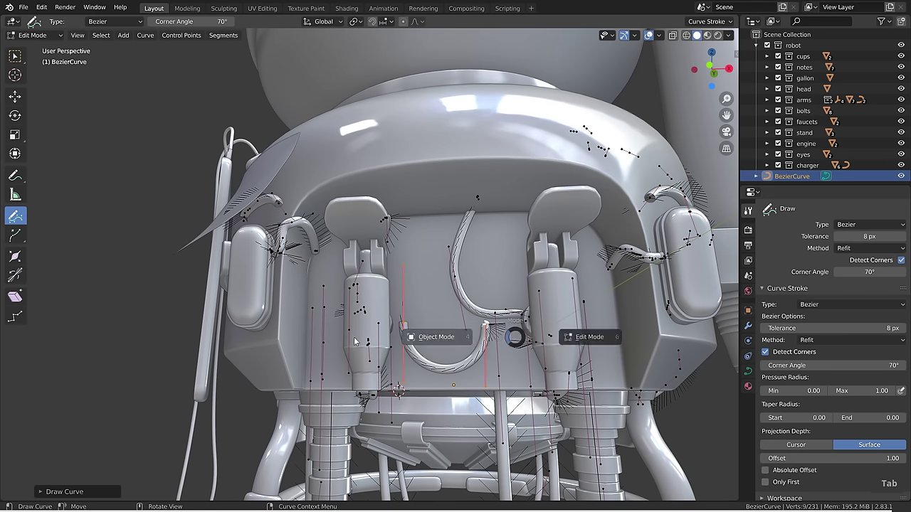
pyautogui.click(437, 335)
pyautogui.scroll(-4, 437, 330)
pyautogui.press('a')
pyautogui.press('a')
pyautogui.moveTo(441, 326)
pyautogui.mouseDown(button='middle')
pyautogui.moveTo(506, 287)
pyautogui.moveTo(467, 252)
pyautogui.mouseUp(button='middle')
pyautogui.scroll(-4, 501, 287)
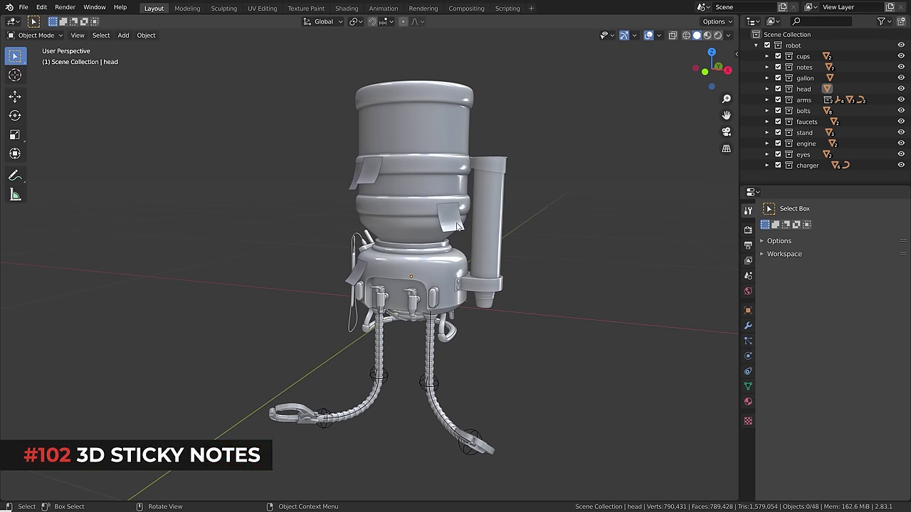
# Select the front sticky note on the gallon jug and slide it along the jug's surface with snapping.
pyautogui.scroll(2, 494, 190)
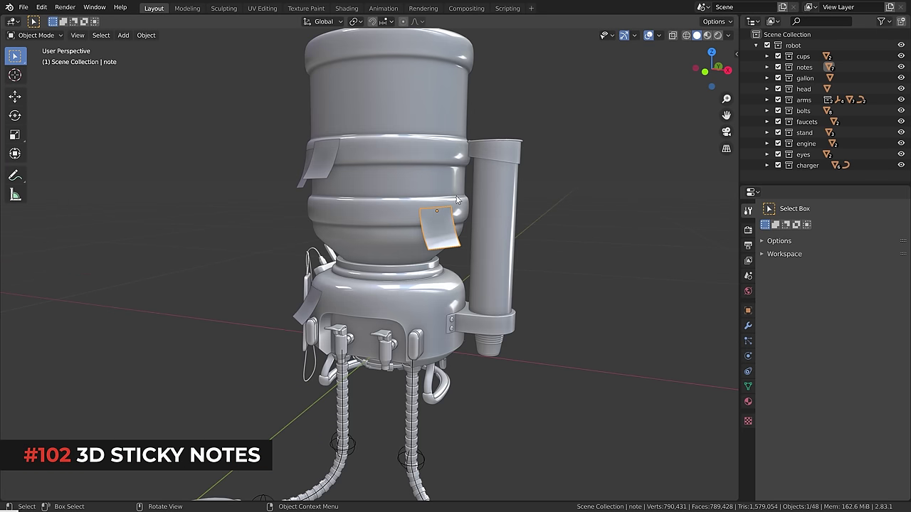
pyautogui.scroll(4, 457, 200)
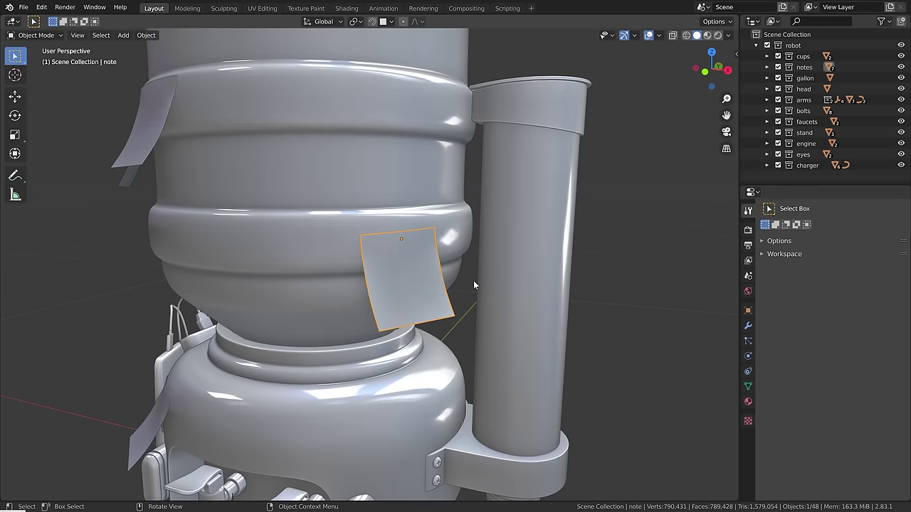
pyautogui.press('g')
pyautogui.press('ctrl')
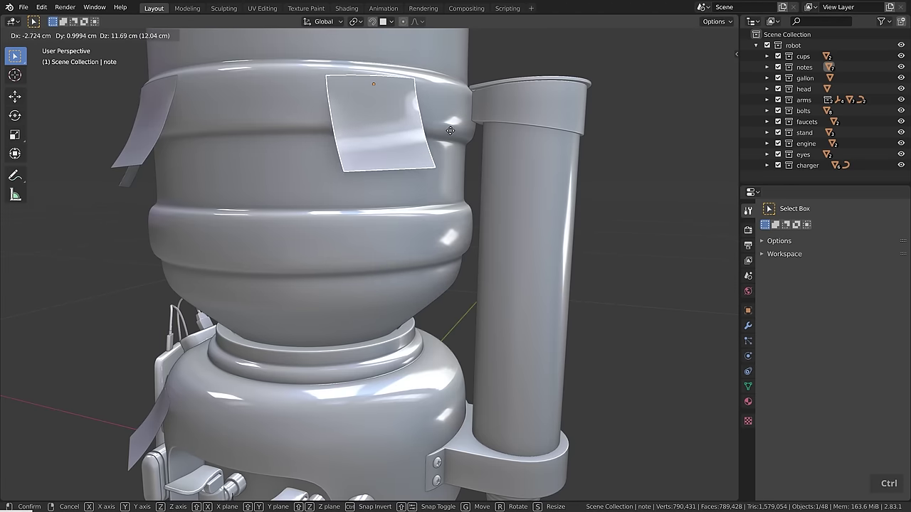
pyautogui.click(476, 275)
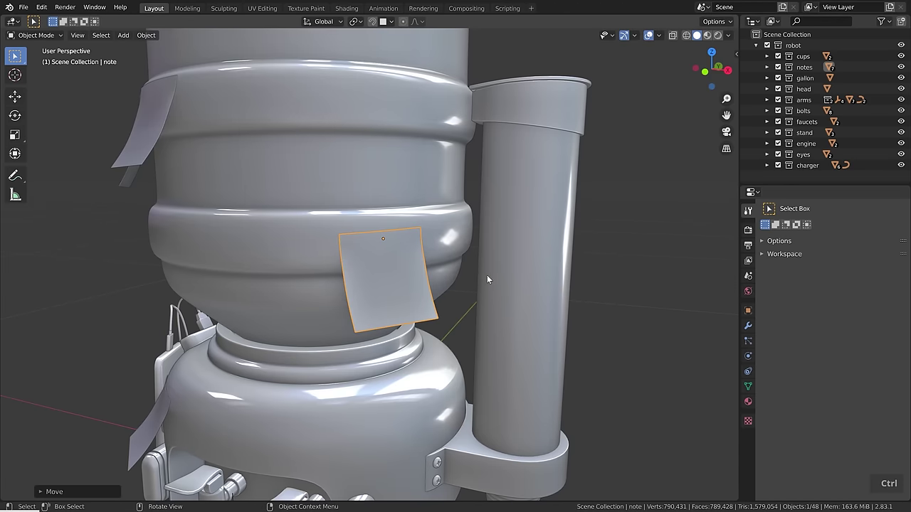
# Add a plane mesh and move it along the X axis beside the robot.
pyautogui.scroll(-4, 487, 275)
pyautogui.hotkey('shift', 'a')
pyautogui.moveTo(521, 223)
pyautogui.click(604, 217)
pyautogui.scroll(-4, 460, 274)
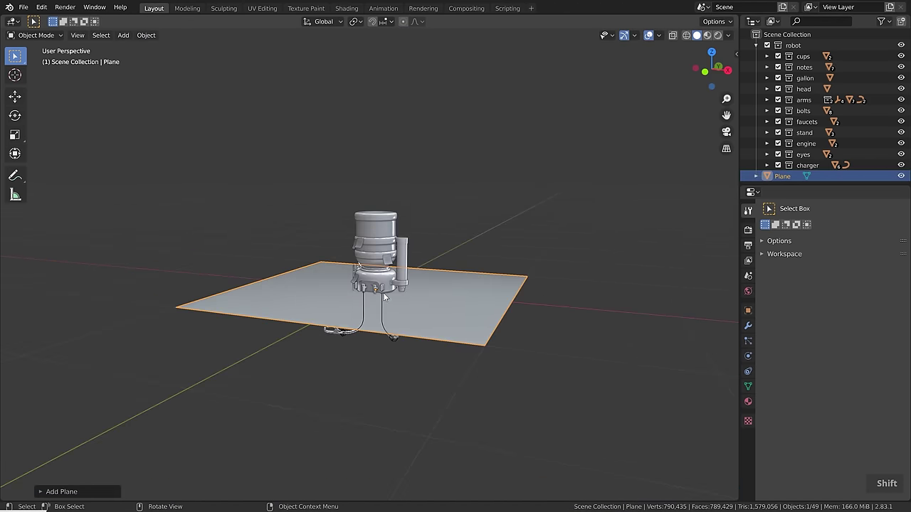
pyautogui.press('g')
pyautogui.press('x')
pyautogui.click(473, 319)
# Enter Edit Mode on the plane and scale its mesh down to about 0.05.
pyautogui.press('Tab')
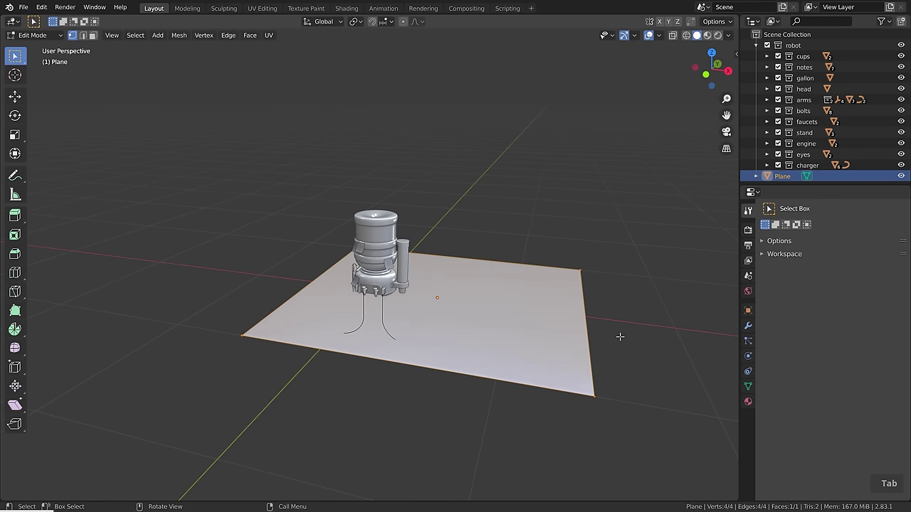
pyautogui.press('s')
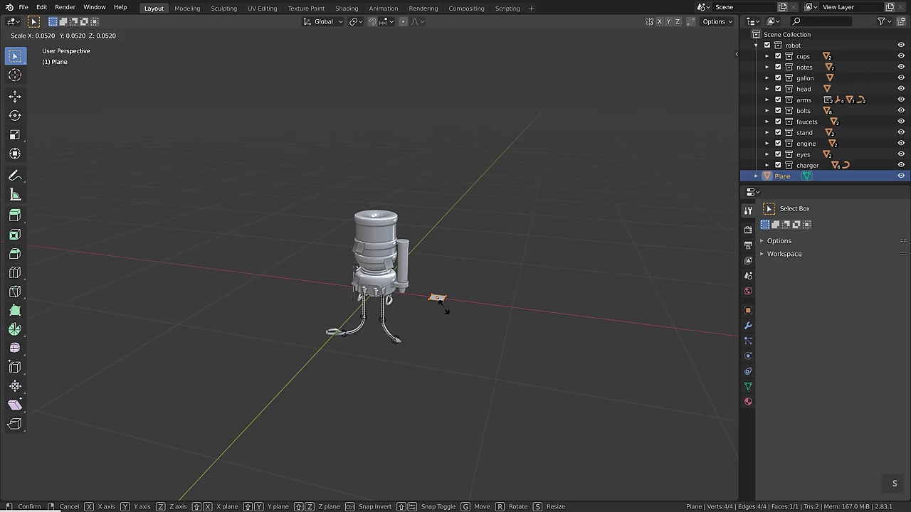
pyautogui.click(446, 311)
# Frame the plane and subdivide it with 4 cuts.
pyautogui.press('KP_Decimal')
pyautogui.rightClick(412, 255)
pyautogui.click(412, 244)
pyautogui.click(84, 493)
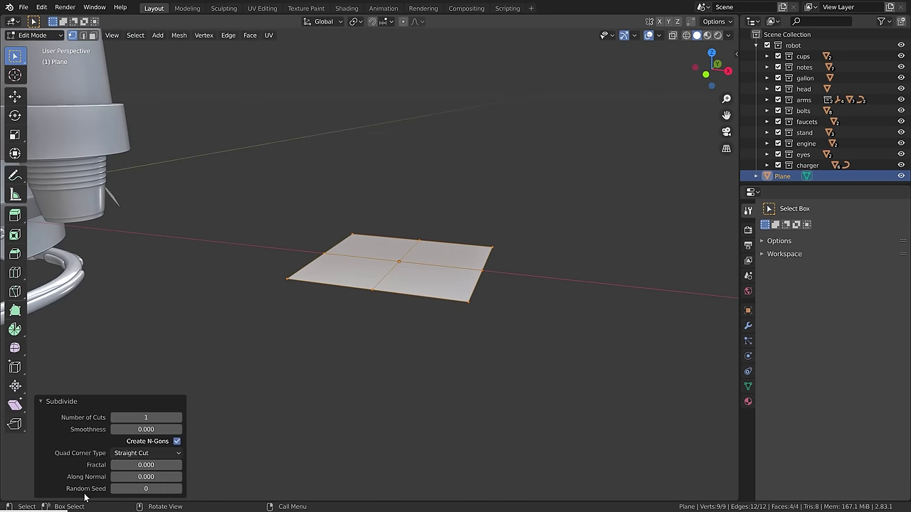
pyautogui.click(179, 418)
pyautogui.click(179, 418)
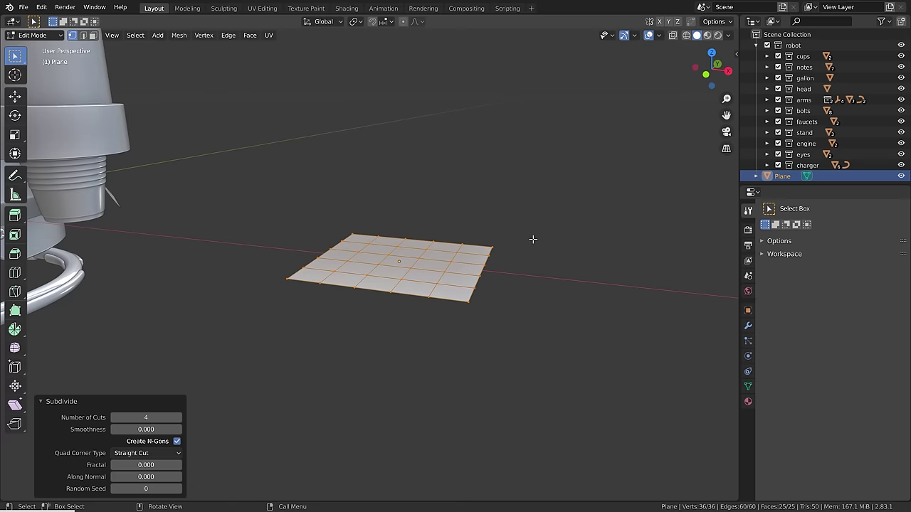
# Activate the Move tool and set the transform orientation to Local.
pyautogui.moveTo(532, 239); pyautogui.dragTo(517, 257, button='middle')
pyautogui.click(14, 98)
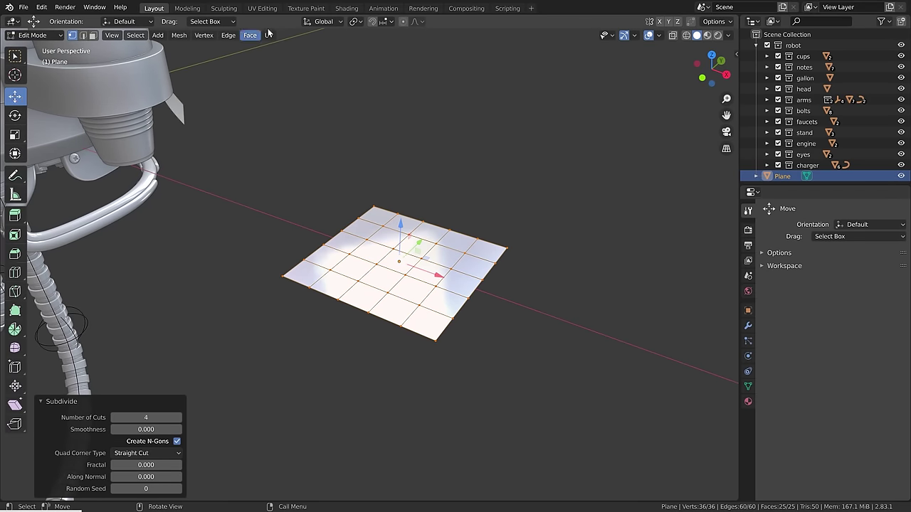
pyautogui.click(324, 22)
pyautogui.click(320, 67)
# Move the plane's mesh about -4.09 cm along its local Y axis to place the origin near one edge.
pyautogui.moveTo(518, 236); pyautogui.dragTo(432, 267, button='middle')
pyautogui.press('g')
pyautogui.press('y')
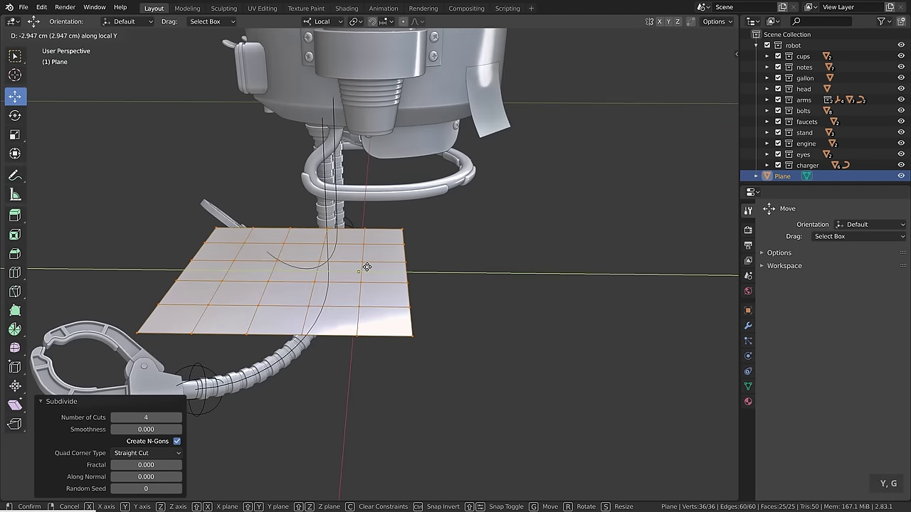
pyautogui.click(355, 257)
pyautogui.moveTo(355, 258); pyautogui.dragTo(354, 260, button='middle')
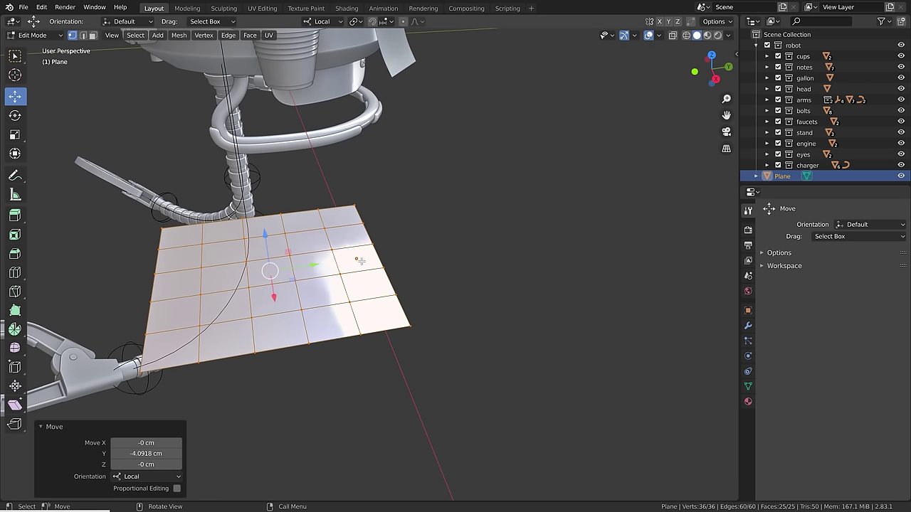
# Enable proportional editing and set its falloff to Sharp.
pyautogui.moveTo(365, 264); pyautogui.dragTo(294, 273, button='middle')
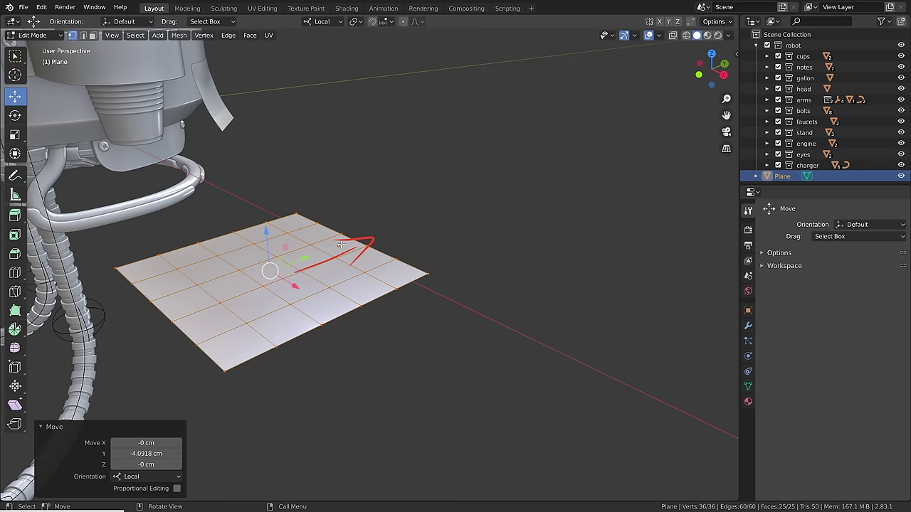
pyautogui.moveTo(341, 245); pyautogui.dragTo(409, 41, button='middle')
pyautogui.click(416, 21)
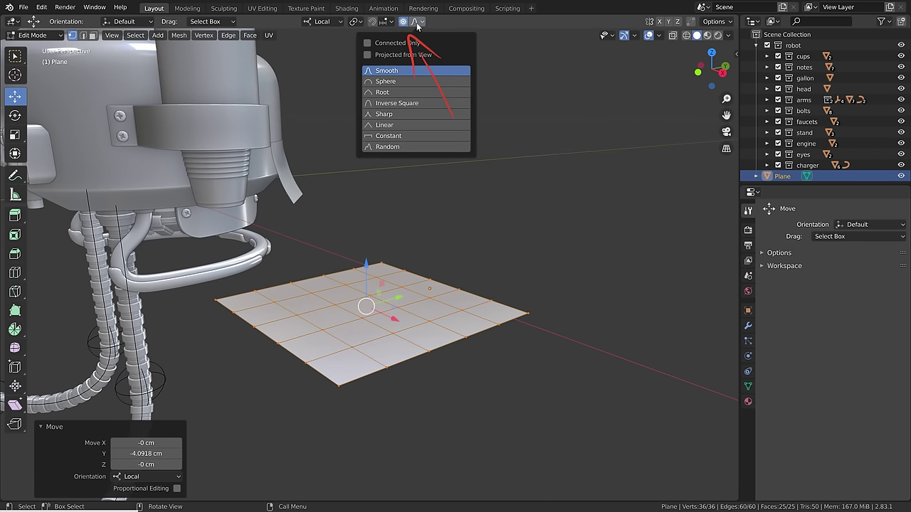
pyautogui.click(388, 116)
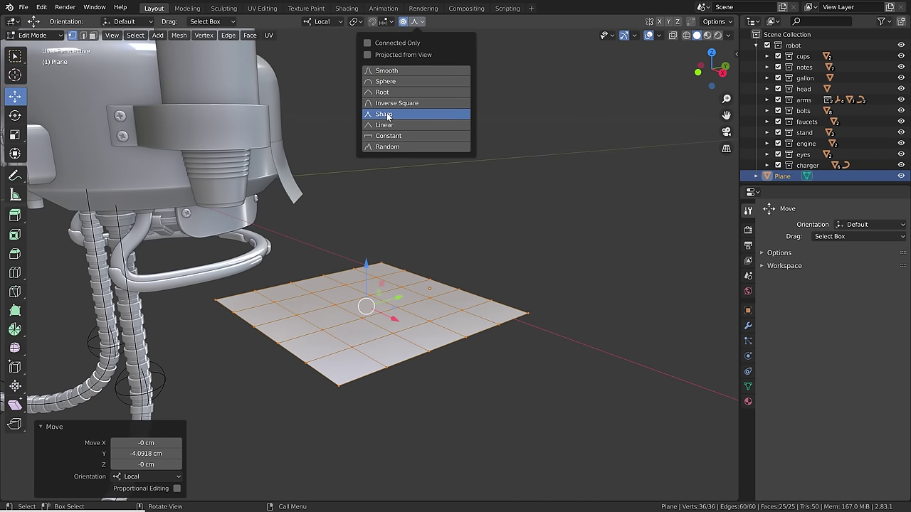
# Select the plane's edge opposite the origin and raise it along Z with proportional editing to curl the note.
pyautogui.keyDown('alt'); pyautogui.click(272, 341); pyautogui.keyUp('alt')
pyautogui.scroll(-2, 272, 341)
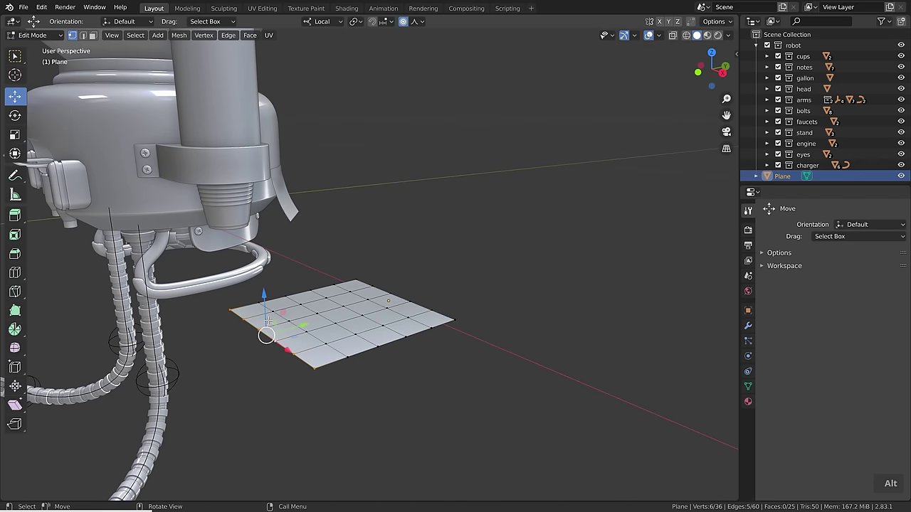
pyautogui.moveTo(266, 311); pyautogui.dragTo(280, 275)
pyautogui.scroll(1, 280, 276)
pyautogui.moveTo(281, 274); pyautogui.dragTo(276, 337, button='middle')
# Leave Edit Mode and shade the curled plane smooth.
pyautogui.press('Tab')
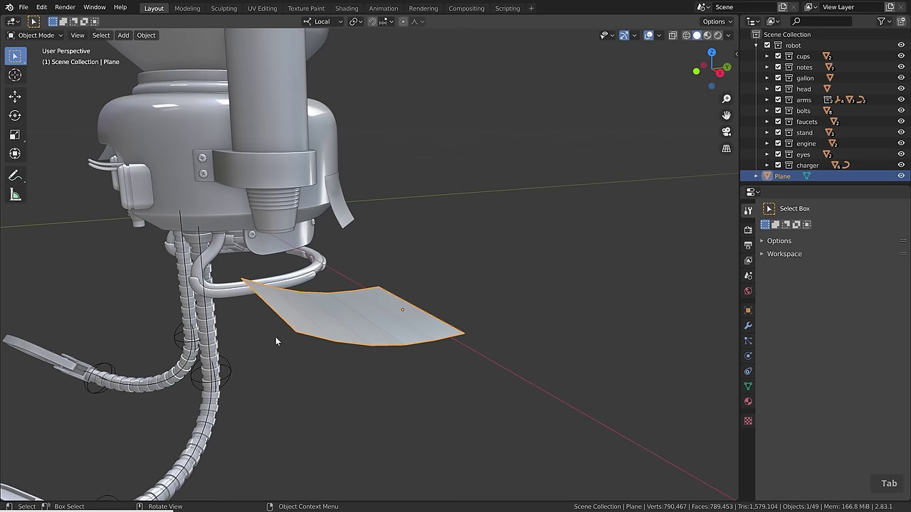
pyautogui.rightClick(331, 322)
pyautogui.click(331, 317)
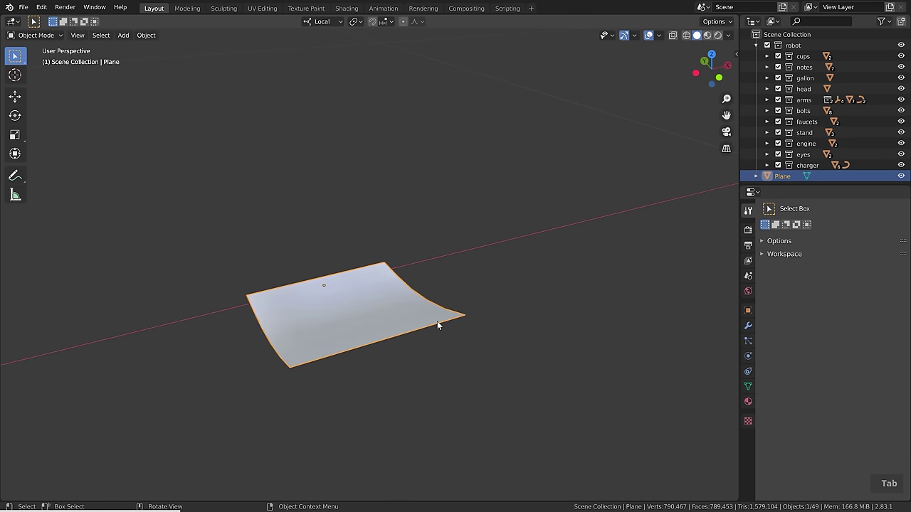
# Add a Subdivision Surface modifier to the curled plane.
pyautogui.click(747, 326)
pyautogui.click(805, 209)
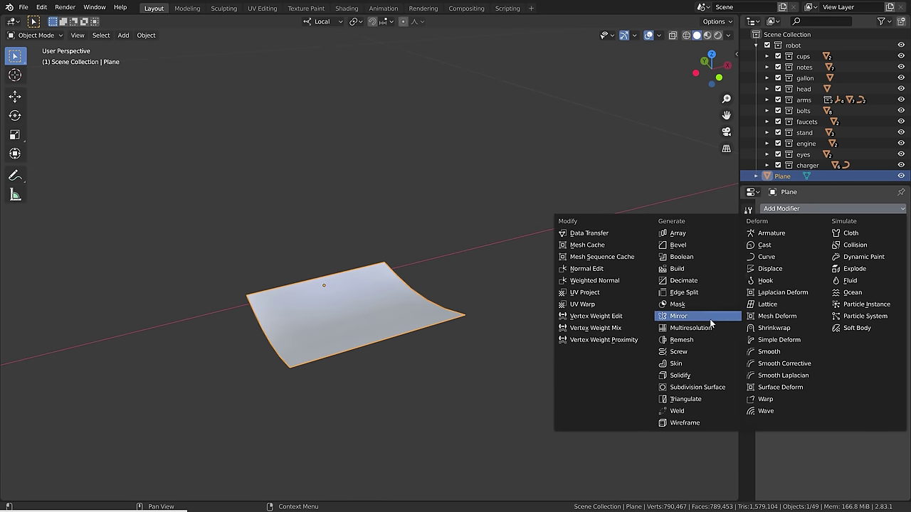
pyautogui.click(708, 375)
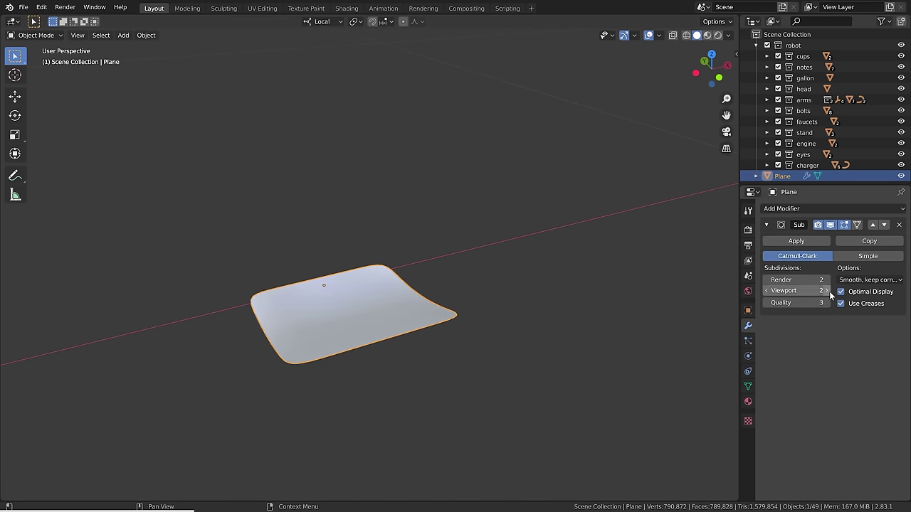
# Select the plane's outer edge loop in Edit Mode, set its mean crease to 1.00, and return to Object Mode.
pyautogui.press('Tab')
pyautogui.click(335, 359)
pyautogui.press('2')
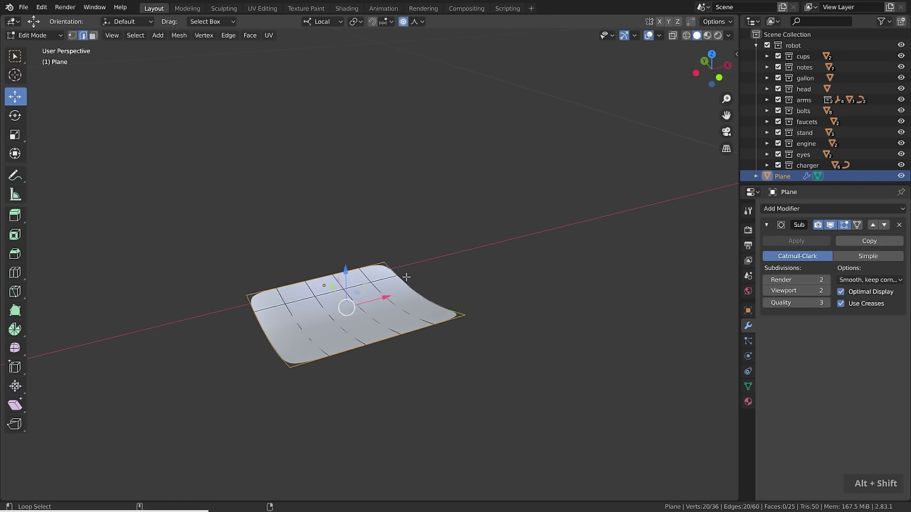
pyautogui.press('n')
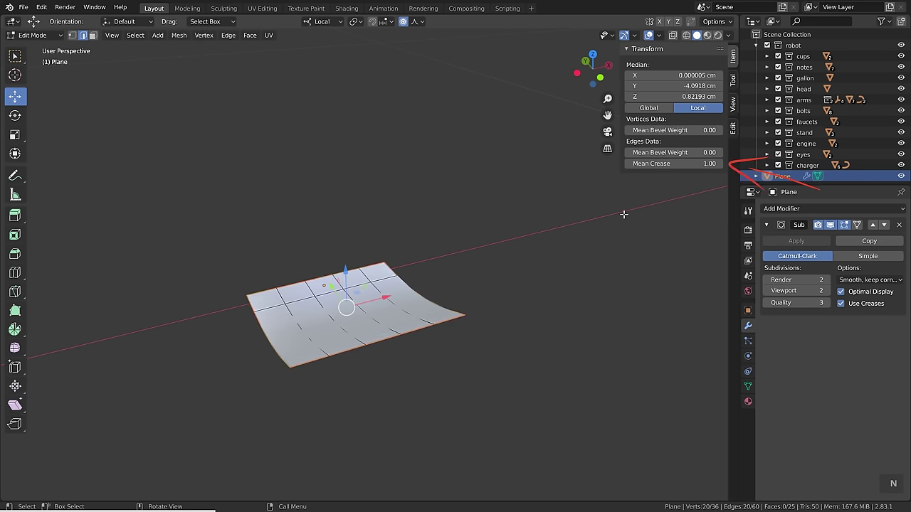
pyautogui.moveTo(623, 214); pyautogui.dragTo(370, 248, button='middle')
pyautogui.scroll(4, 343, 304)
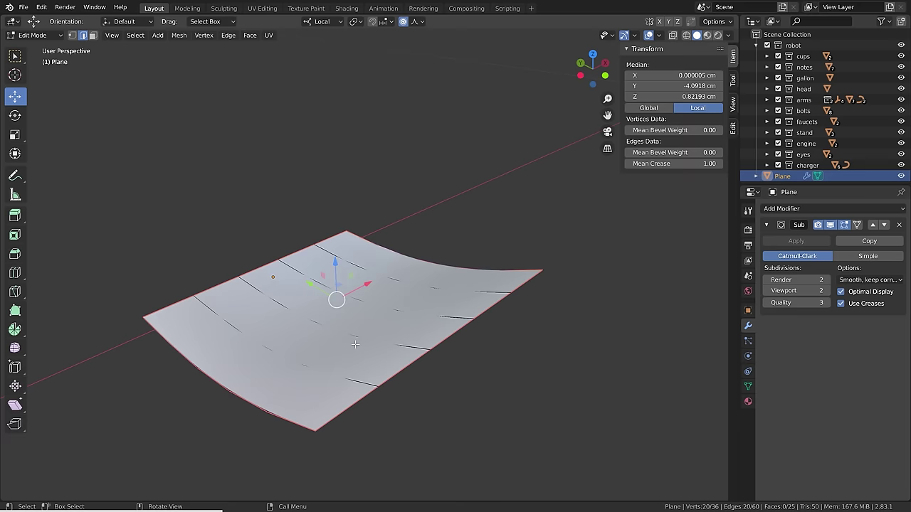
pyautogui.moveTo(355, 344); pyautogui.dragTo(132, 349, button='middle')
pyautogui.press('Tab')
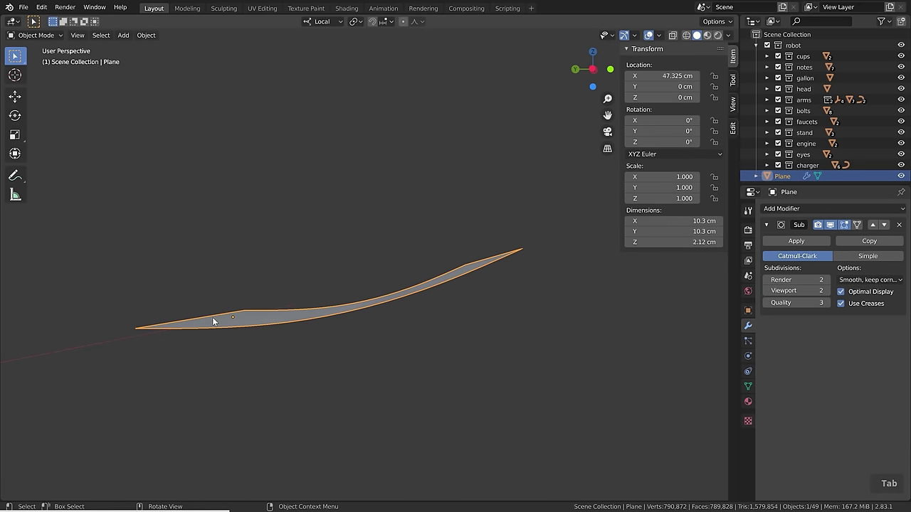
# Add a Solidify modifier to the plane with an offset of 1.0 and a thickness of 0.03 cm.
pyautogui.moveTo(482, 267); pyautogui.dragTo(457, 286, button='middle')
pyautogui.click(767, 225)
pyautogui.click(782, 207)
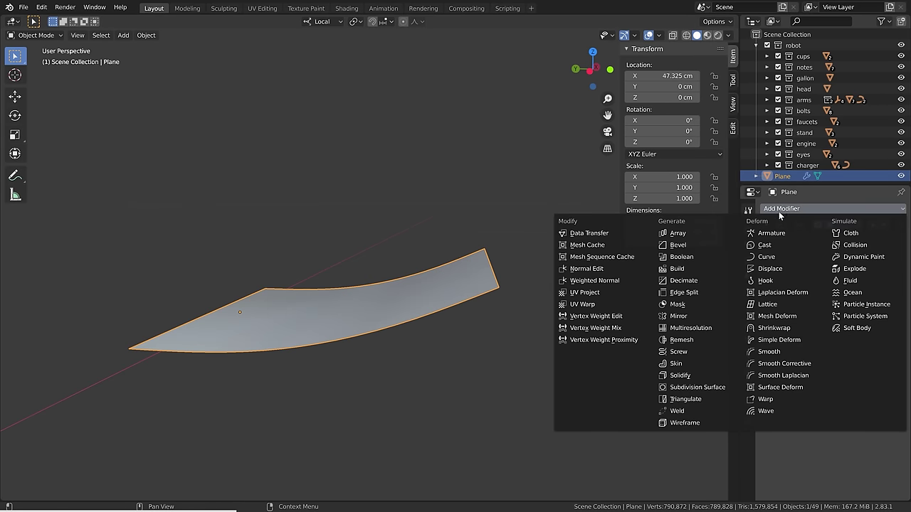
pyautogui.click(679, 375)
pyautogui.moveTo(691, 380); pyautogui.dragTo(601, 315, button='middle')
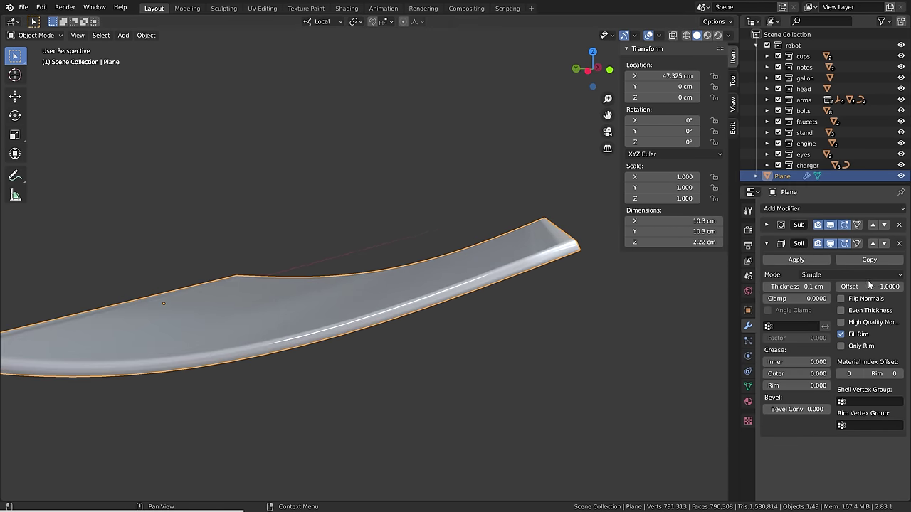
pyautogui.moveTo(868, 285); pyautogui.dragTo(905, 290)
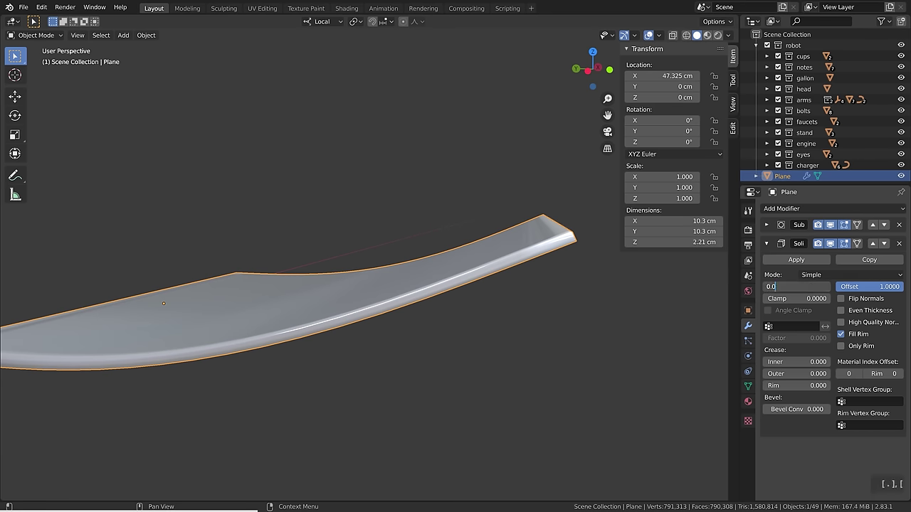
pyautogui.press('Return')
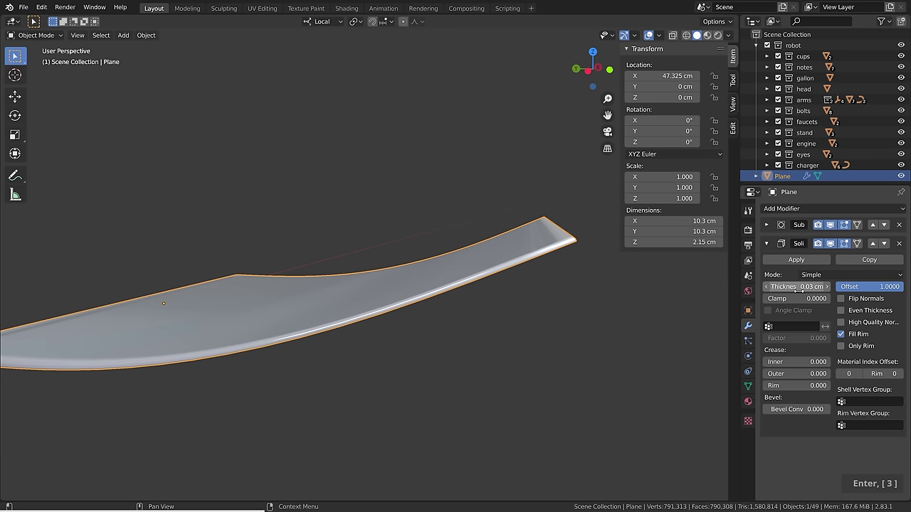
pyautogui.moveTo(470, 278); pyautogui.dragTo(203, 389, button='middle')
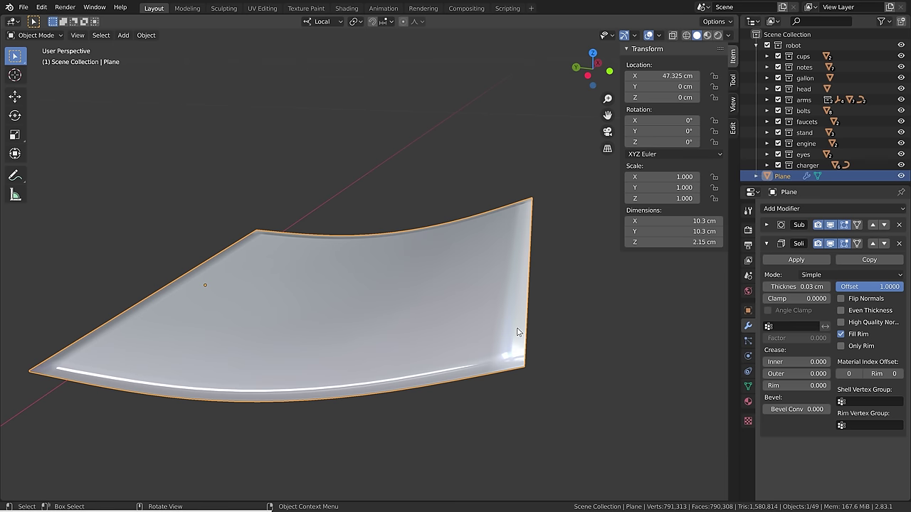
# Enable Auto Smooth for the plane's normals at 30°.
pyautogui.click(748, 386)
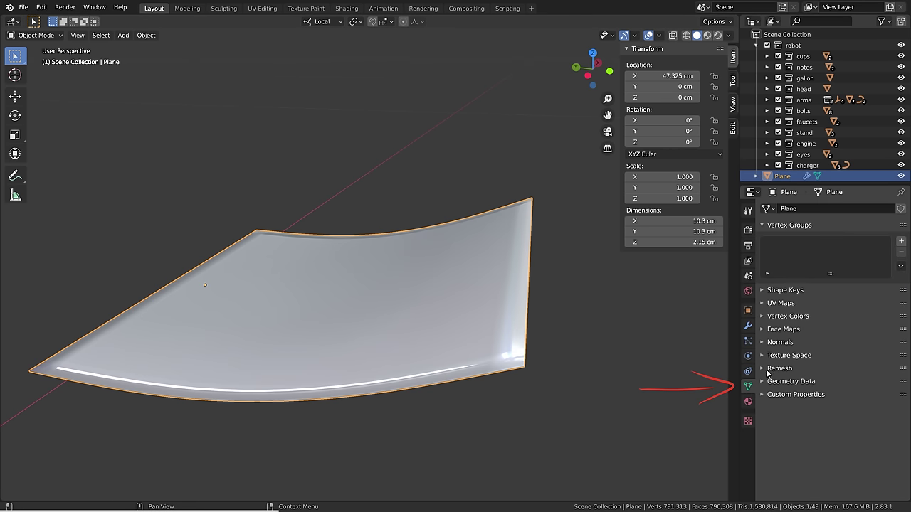
pyautogui.click(779, 342)
pyautogui.click(779, 355)
pyautogui.scroll(-2, 455, 323)
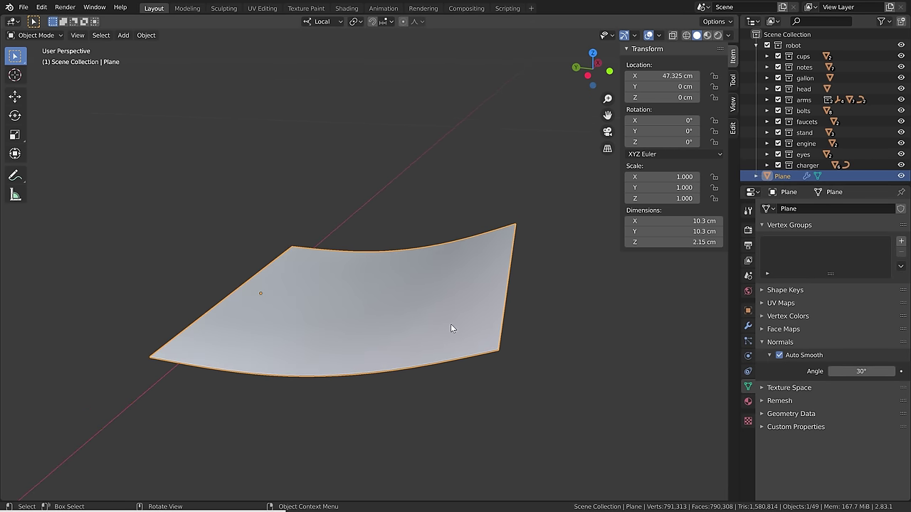
# Turn on snapping to faces with Align Rotation to Target and Project Individual Elements enabled.
pyautogui.scroll(-6, 451, 328)
pyautogui.moveTo(451, 328); pyautogui.dragTo(413, 265, button='middle')
pyautogui.scroll(-4, 447, 298)
pyautogui.scroll(1, 407, 261)
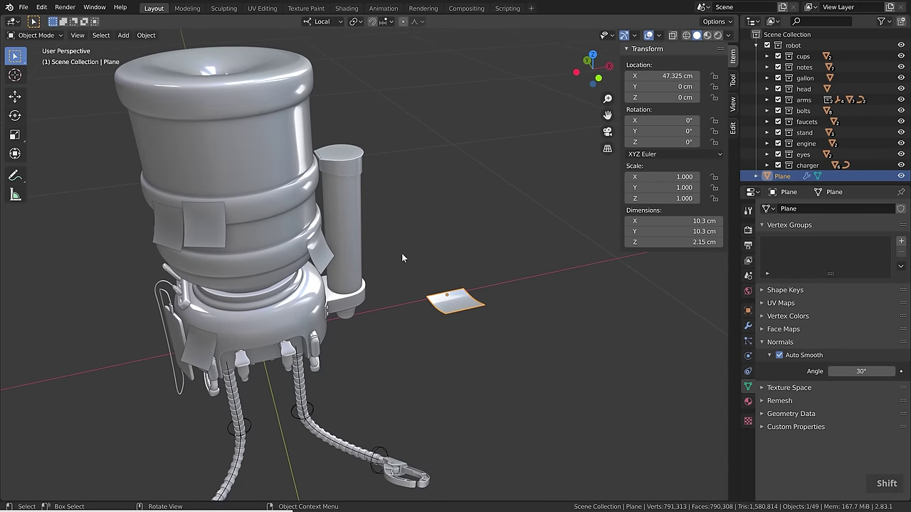
pyautogui.moveTo(390, 168); pyautogui.dragTo(368, 45, button='middle')
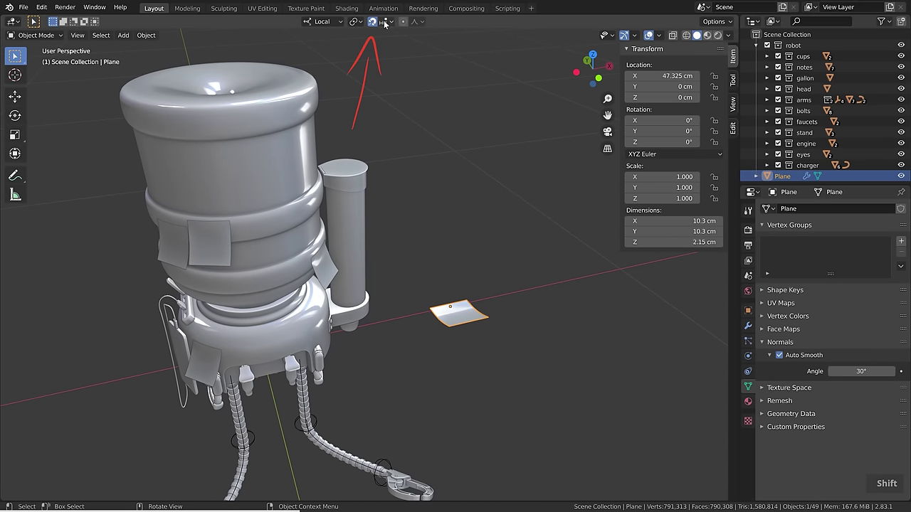
pyautogui.click(384, 24)
pyautogui.click(356, 86)
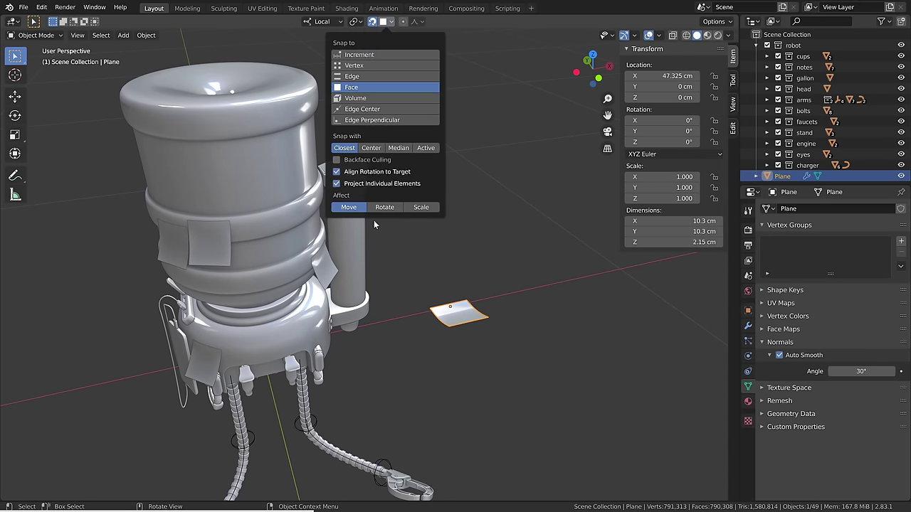
# Snap the note onto the front of the robot's water gallon, then scale it to about 0.67 and apply the scale.
pyautogui.press('g')
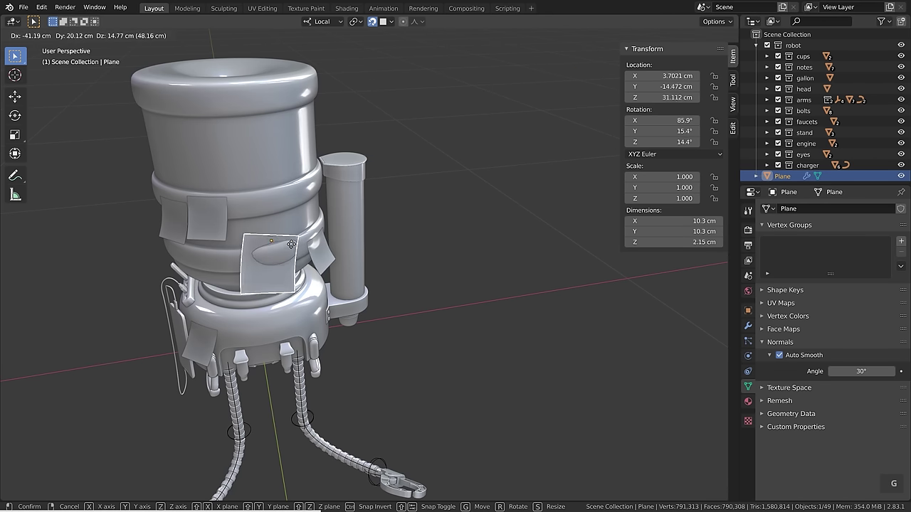
pyautogui.click(373, 257)
pyautogui.press('s')
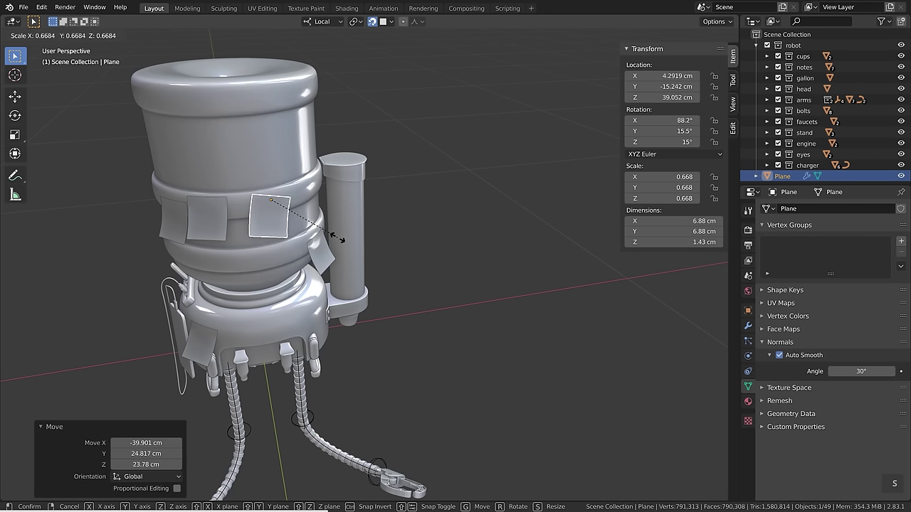
pyautogui.click(338, 241)
pyautogui.hotkey('ctrl', 'a')
pyautogui.click(338, 241)
# Slide the note over the gallon with face snapping, up to the top rim and back down onto the middle ring.
pyautogui.press('g')
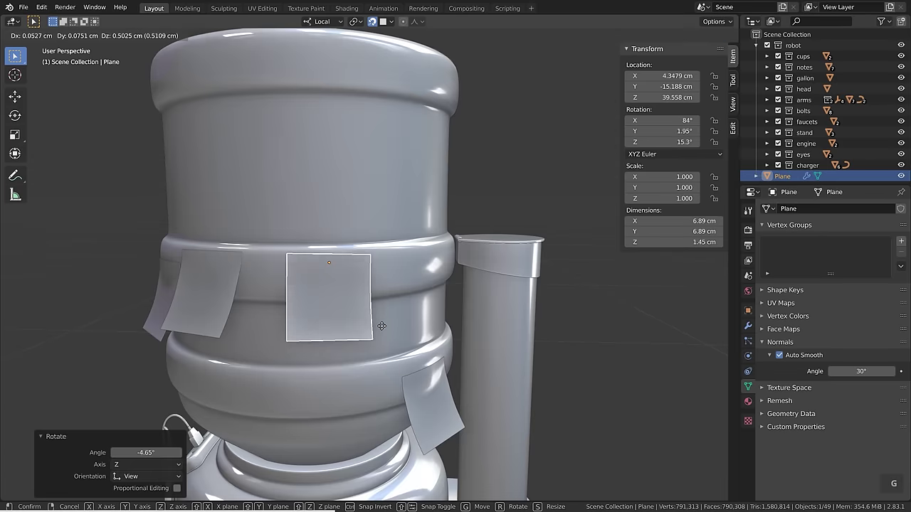
pyautogui.click(349, 138)
pyautogui.scroll(-3, 358, 187)
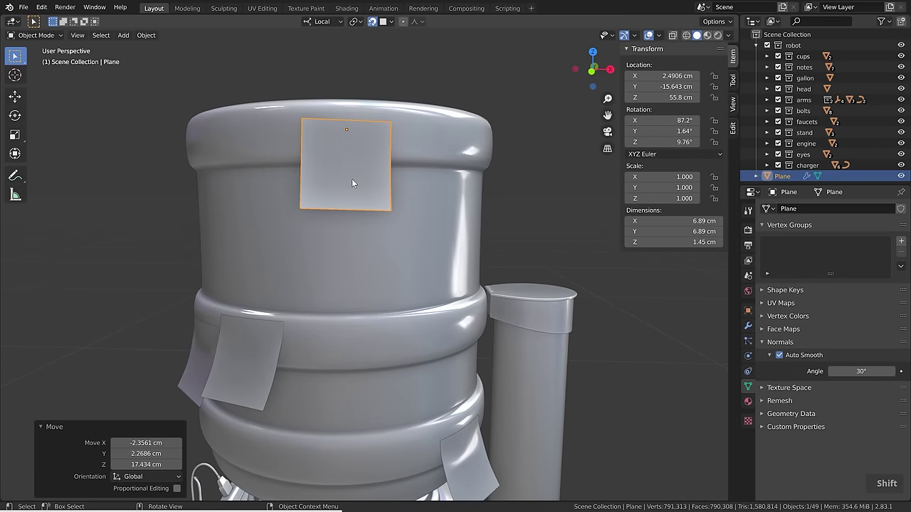
pyautogui.press('g')
pyautogui.click(385, 395)
pyautogui.scroll(4, 391, 397)
pyautogui.moveTo(390, 397); pyautogui.dragTo(304, 307, button='middle')
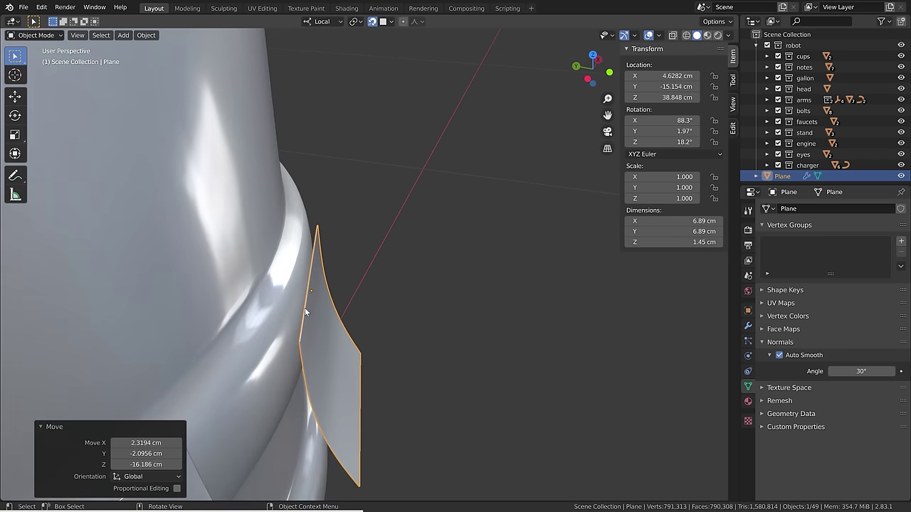
pyautogui.moveTo(382, 360); pyautogui.dragTo(323, 332, button='middle')
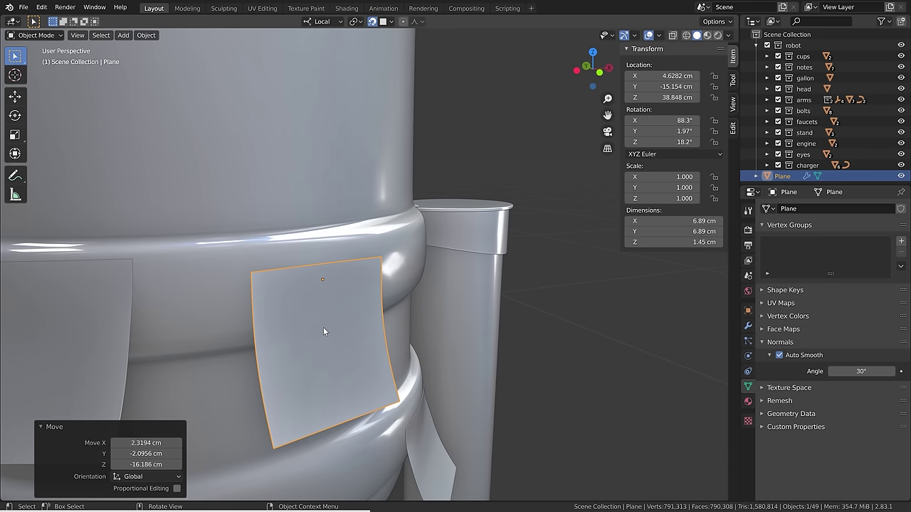
# Add a Shrinkwrap modifier to the note and place it first in the modifier stack, above Subdivision and Solidify.
pyautogui.click(748, 325)
pyautogui.click(773, 250)
pyautogui.click(832, 209)
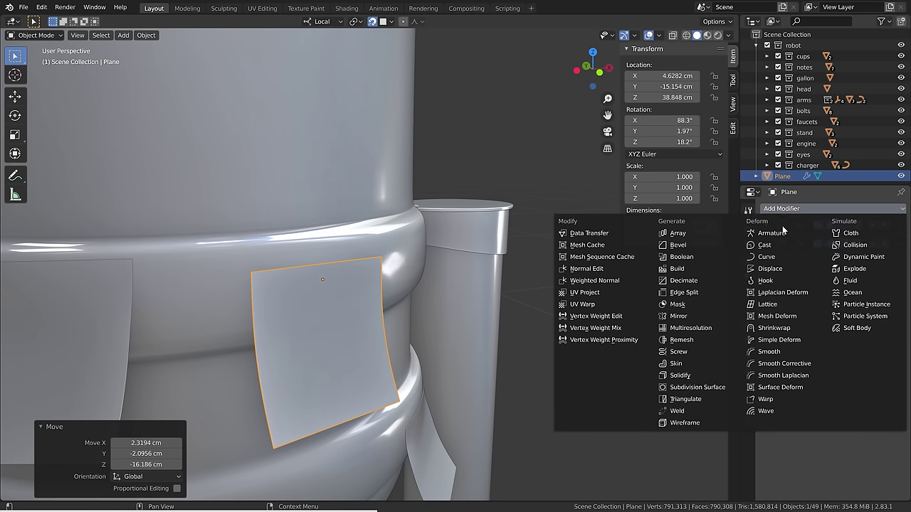
pyautogui.click(781, 327)
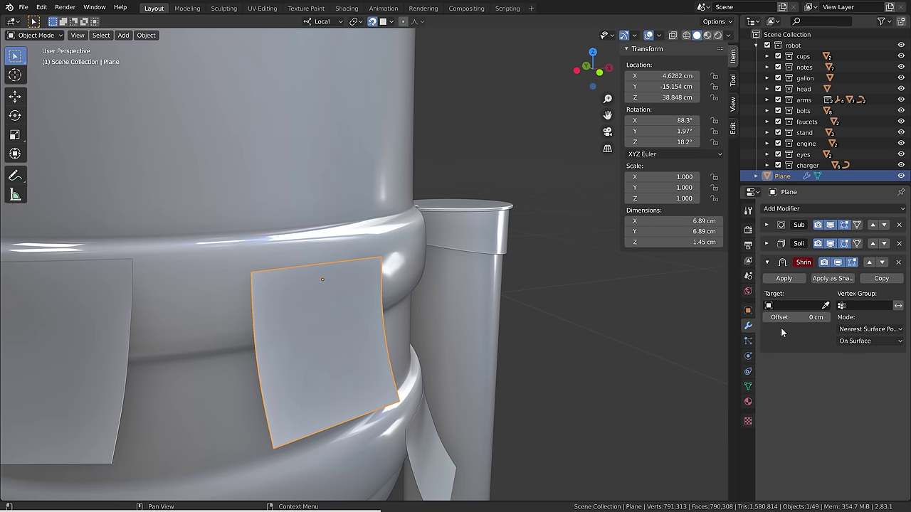
pyautogui.click(869, 263)
pyautogui.click(870, 244)
pyautogui.press('Escape')
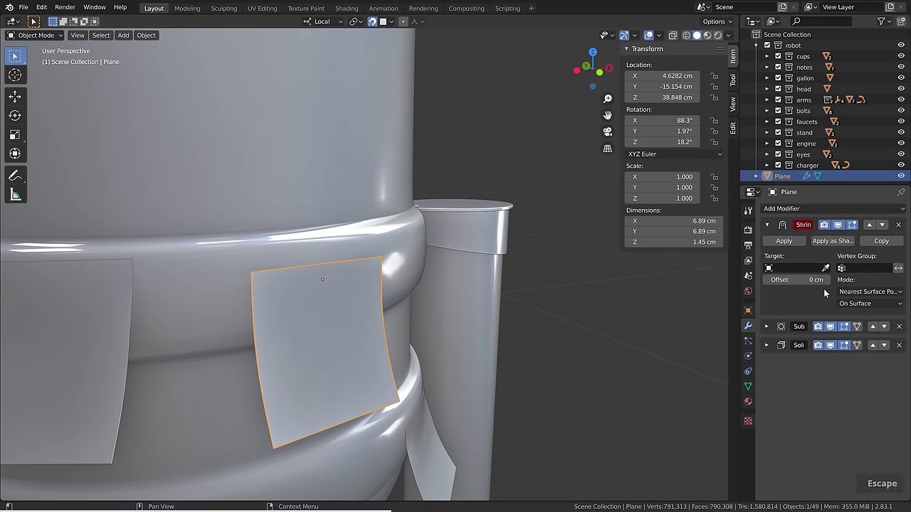
# Set the Shrinkwrap target to the water_gallon object and its offset to 0.06 cm.
pyautogui.click(325, 163)
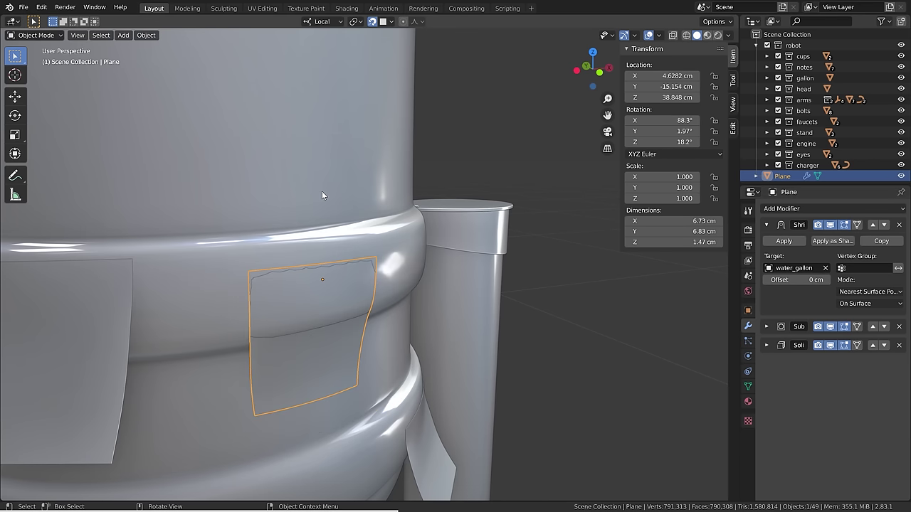
pyautogui.scroll(5, 305, 276)
pyautogui.keyDown('shift'); pyautogui.moveTo(795, 279); pyautogui.dragTo(802, 279); pyautogui.keyUp('shift')
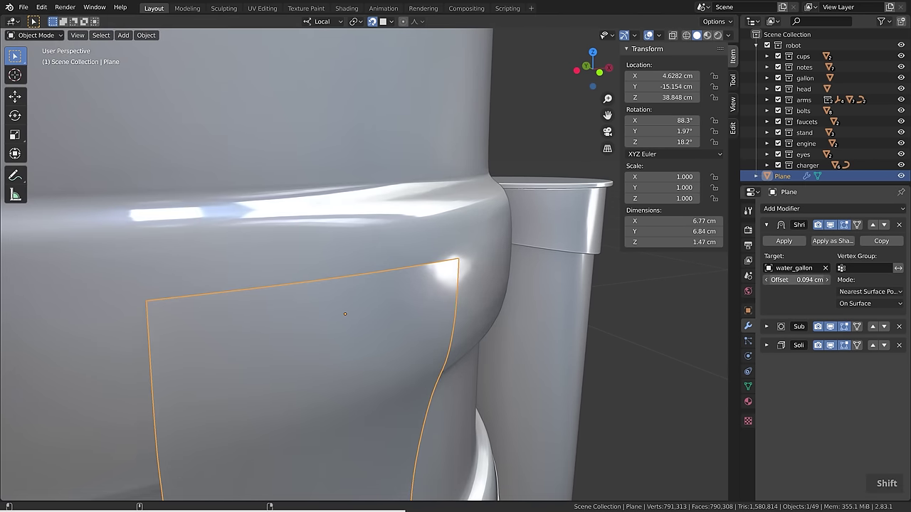
pyautogui.moveTo(398, 285); pyautogui.dragTo(361, 292, button='middle')
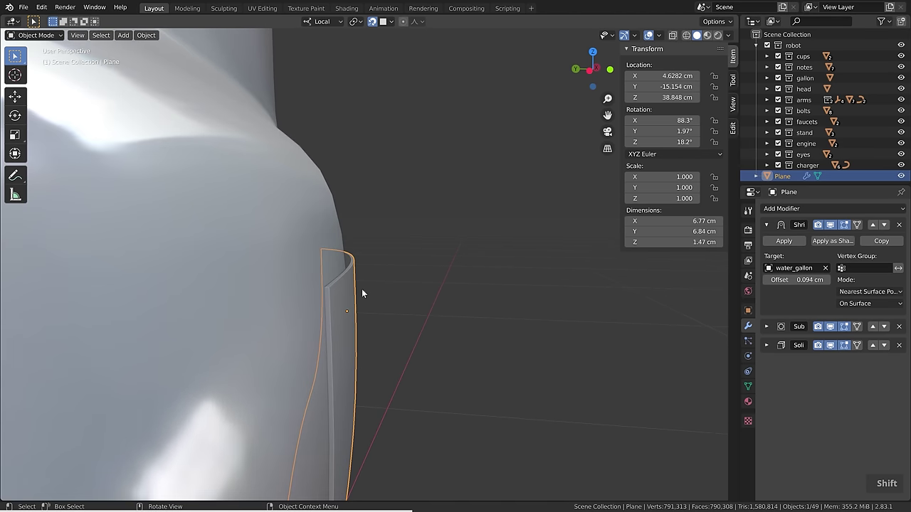
pyautogui.keyDown('shift'); pyautogui.moveTo(795, 280); pyautogui.dragTo(796, 280); pyautogui.keyUp('shift')
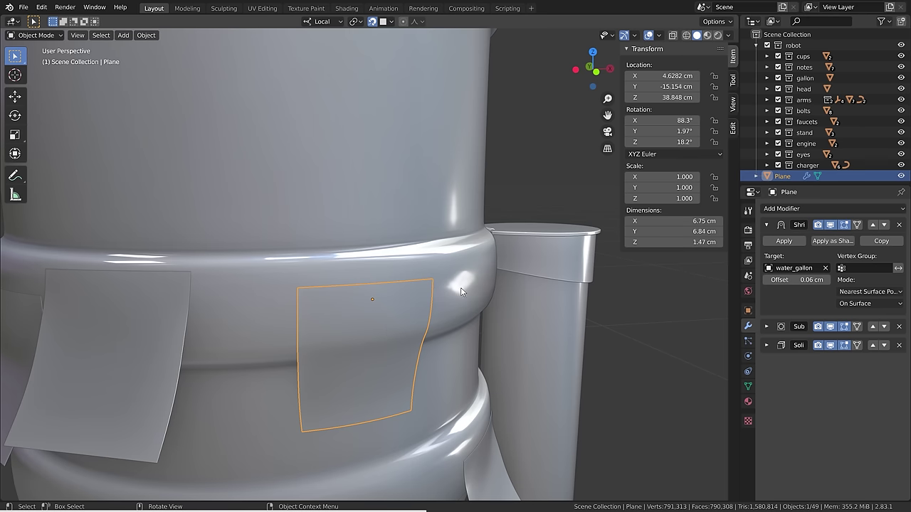
# Change the Shrinkwrap mode to Project and enable the Negative direction alongside Positive.
pyautogui.moveTo(527, 333); pyautogui.dragTo(360, 333, button='middle')
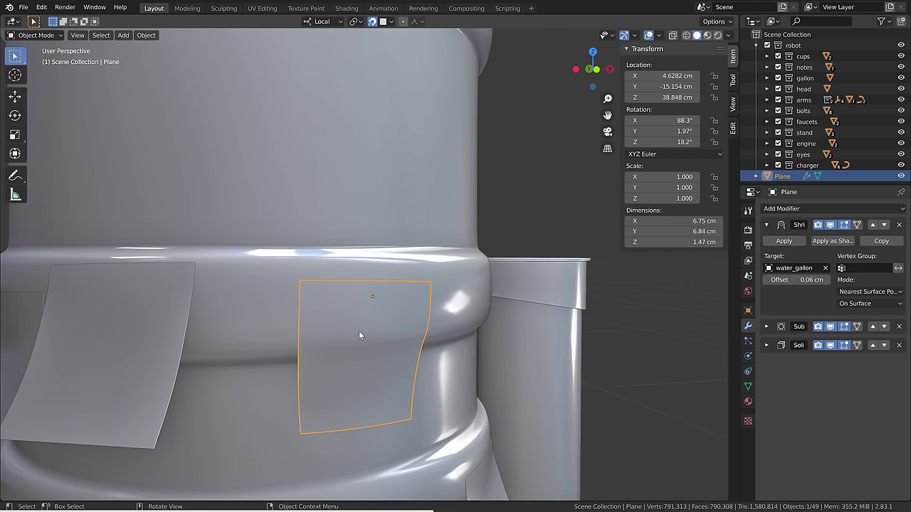
pyautogui.click(855, 292)
pyautogui.click(824, 316)
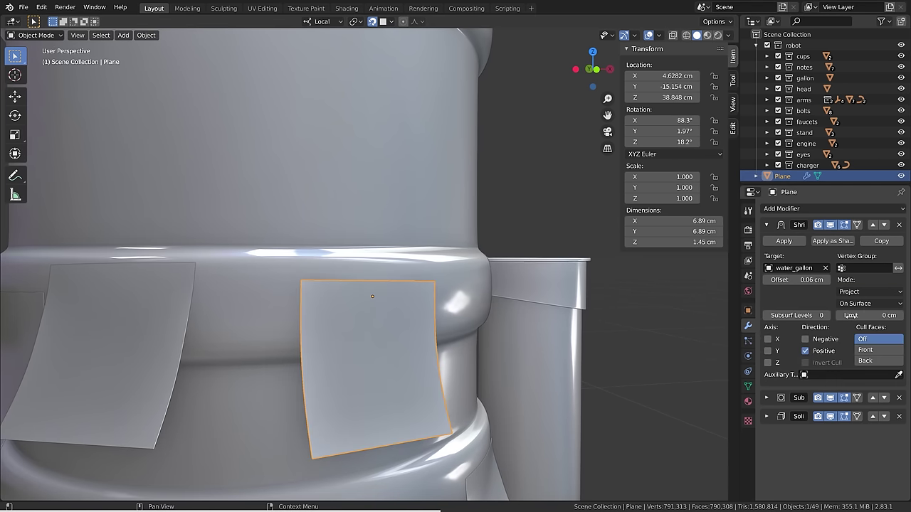
pyautogui.click(804, 339)
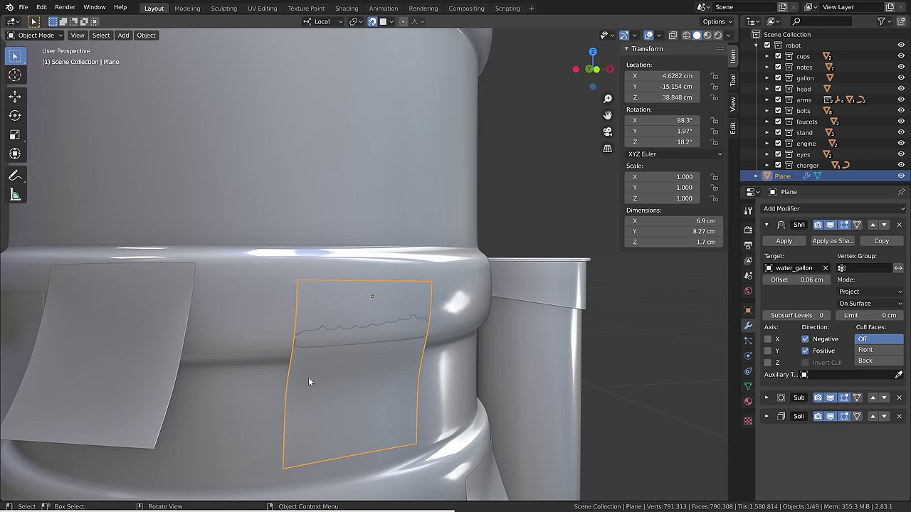
pyautogui.moveTo(391, 361)
pyautogui.mouseDown(button='middle')
pyautogui.moveTo(358, 372)
pyautogui.moveTo(393, 352)
pyautogui.moveTo(384, 358)
pyautogui.mouseUp(button='middle')
pyautogui.press('g')
pyautogui.rightClick(349, 353)
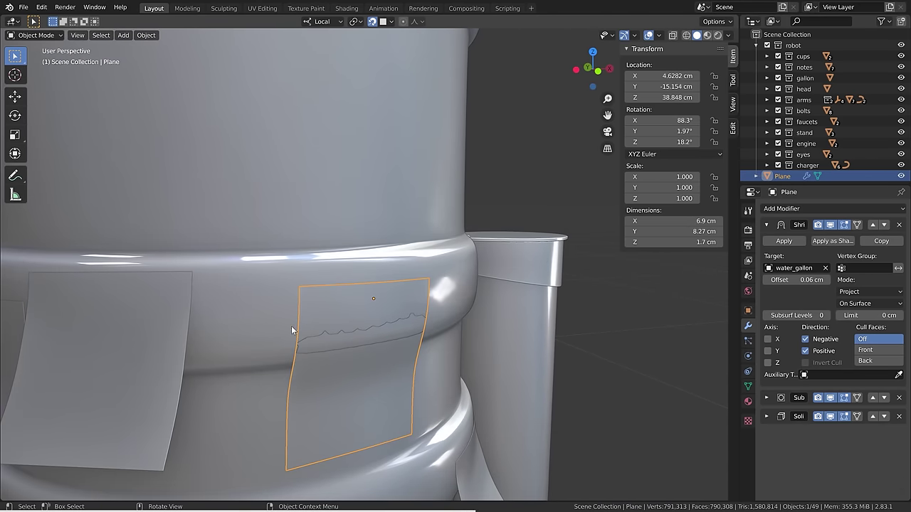
# Add a new vertex group to the note's mesh.
pyautogui.click(747, 386)
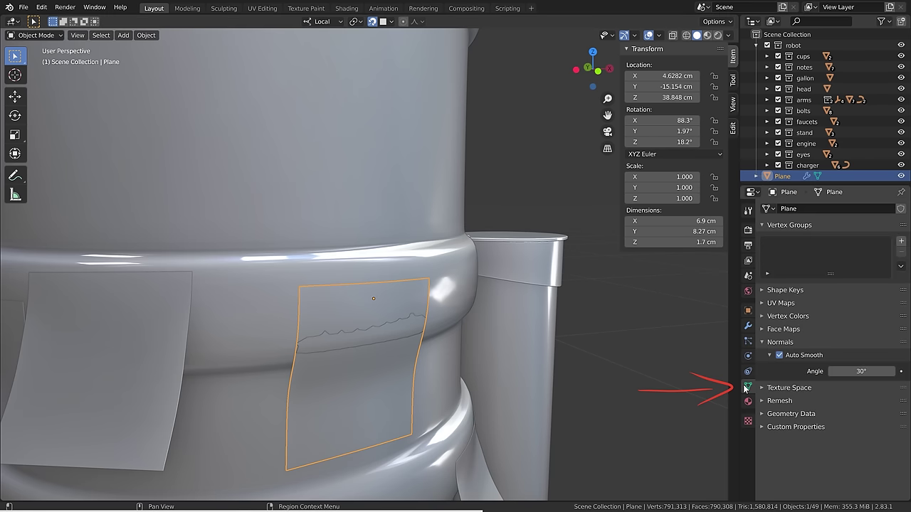
pyautogui.click(901, 242)
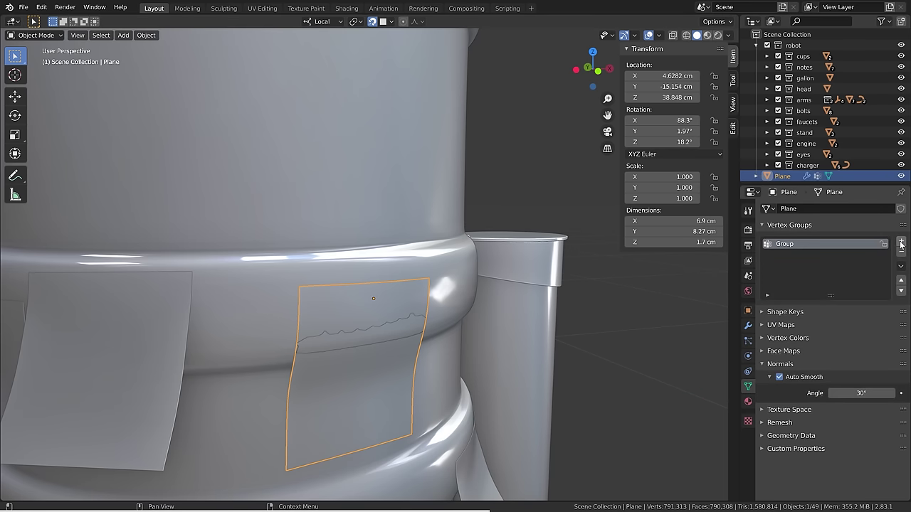
# Assign the vertex group named Group to the note's Shrinkwrap modifier.
pyautogui.click(748, 326)
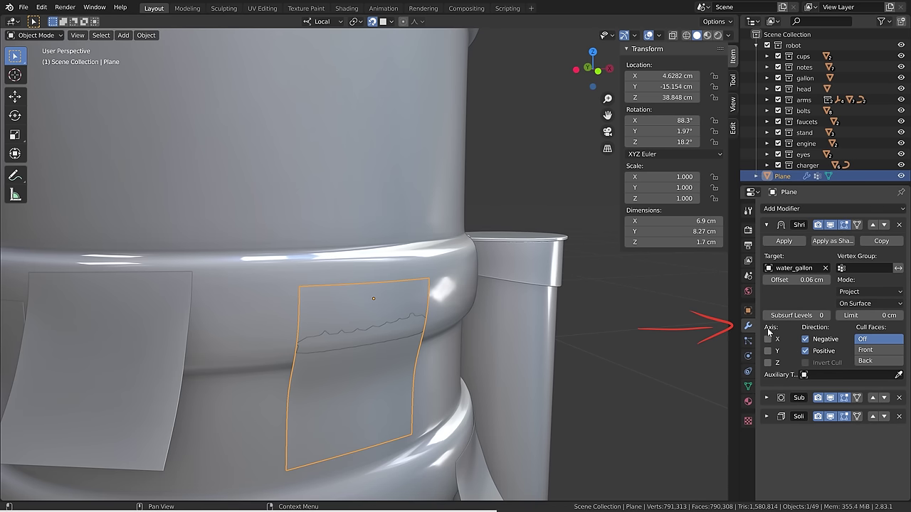
pyautogui.click(857, 268)
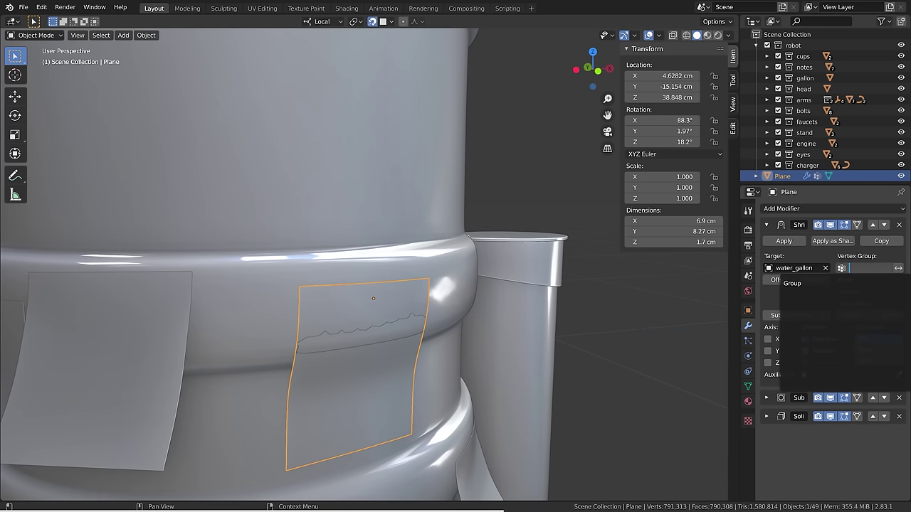
pyautogui.click(826, 283)
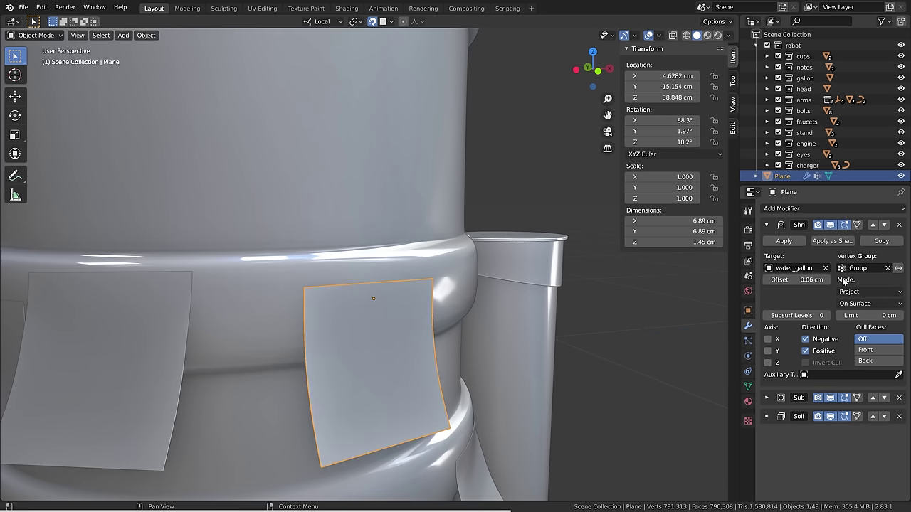
pyautogui.moveTo(386, 290); pyautogui.dragTo(433, 238, button='middle')
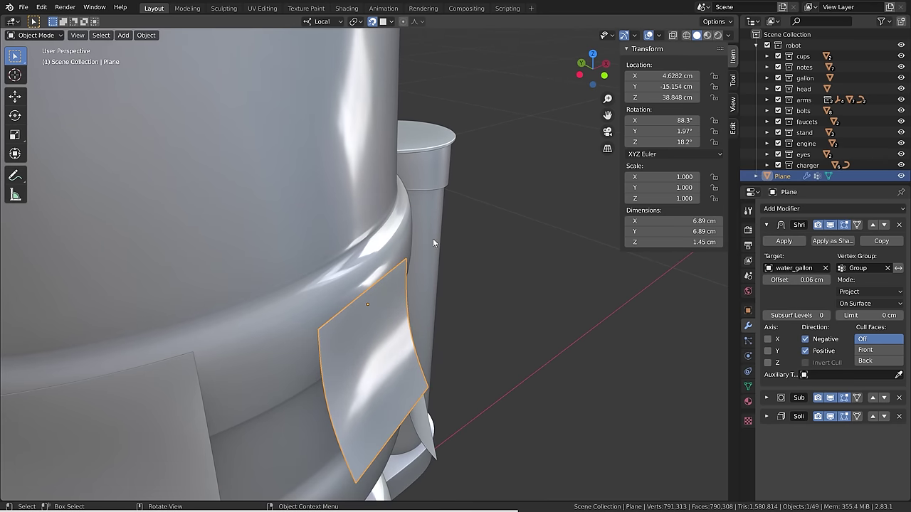
pyautogui.moveTo(327, 402); pyautogui.dragTo(252, 325, button='middle')
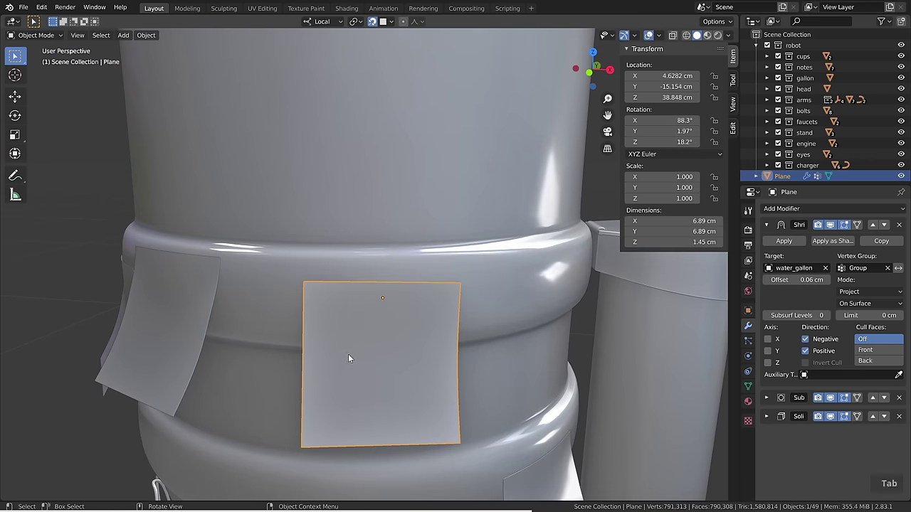
# Switch the note to Weight Paint mode with the vertex selection mask enabled and all of its vertices selected.
pyautogui.hotkey('ctrl', 'Tab')
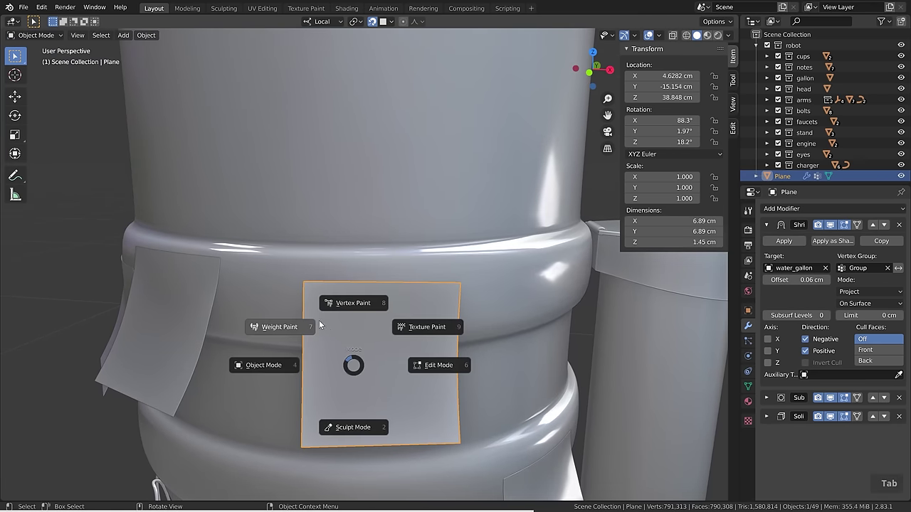
pyautogui.click(274, 327)
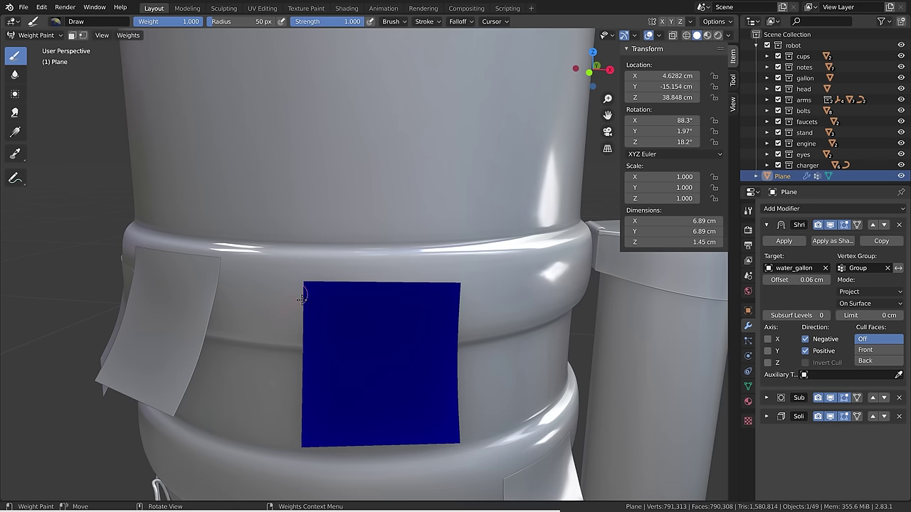
pyautogui.click(82, 35)
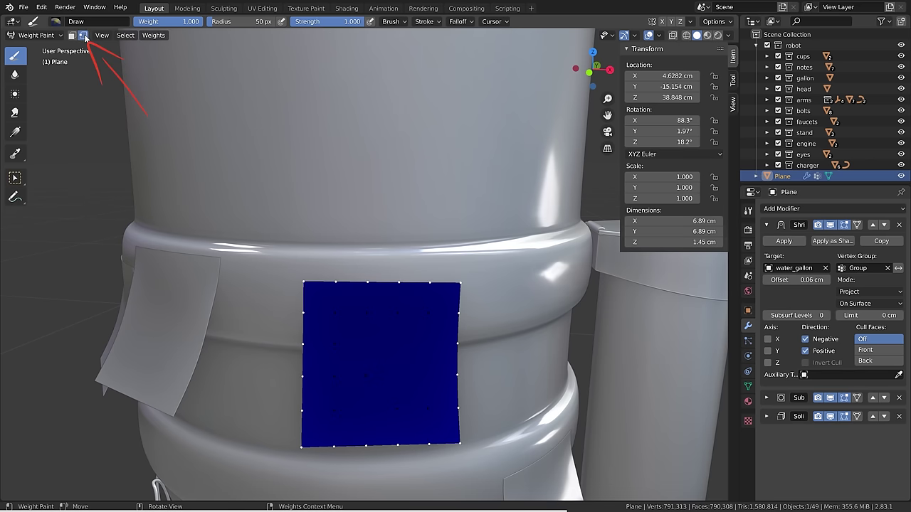
pyautogui.press('a')
pyautogui.scroll(3, 342, 228)
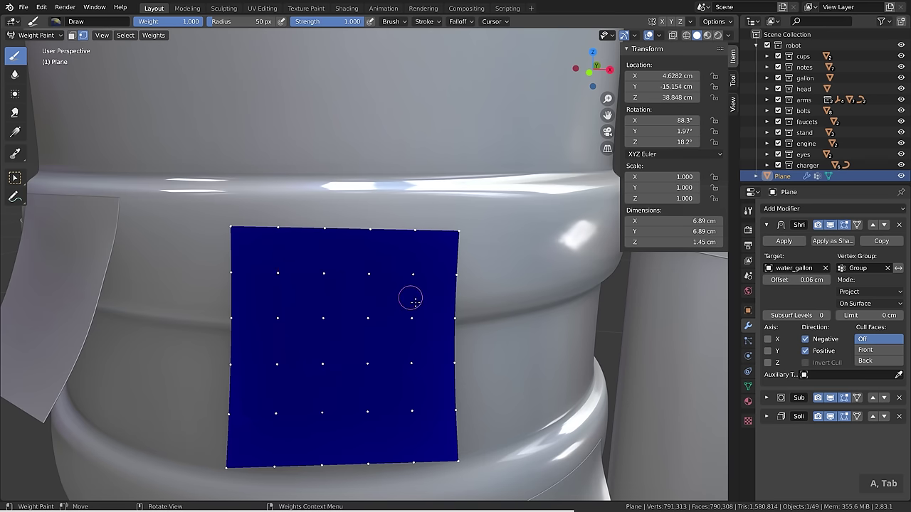
# Enlarge the brush radius to 140 px and paint weight 1.000 along the note's top row of vertices.
pyautogui.press('f')
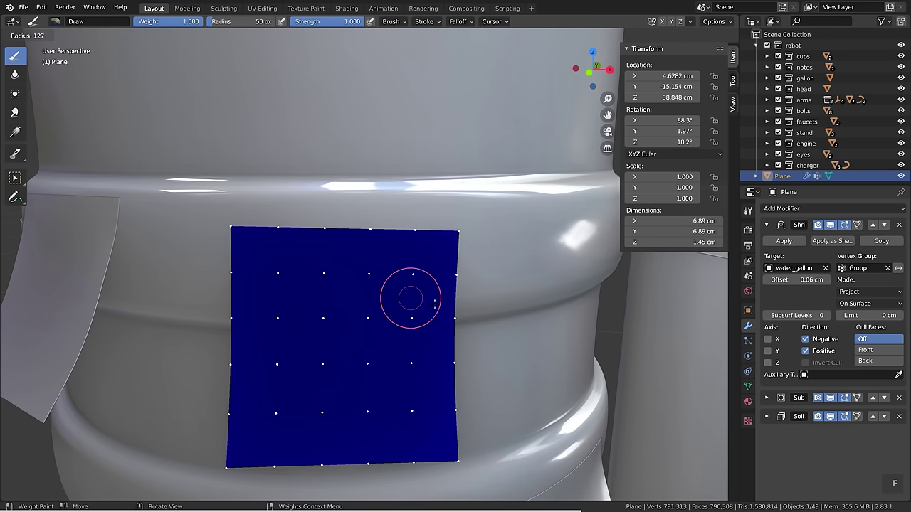
pyautogui.click(437, 302)
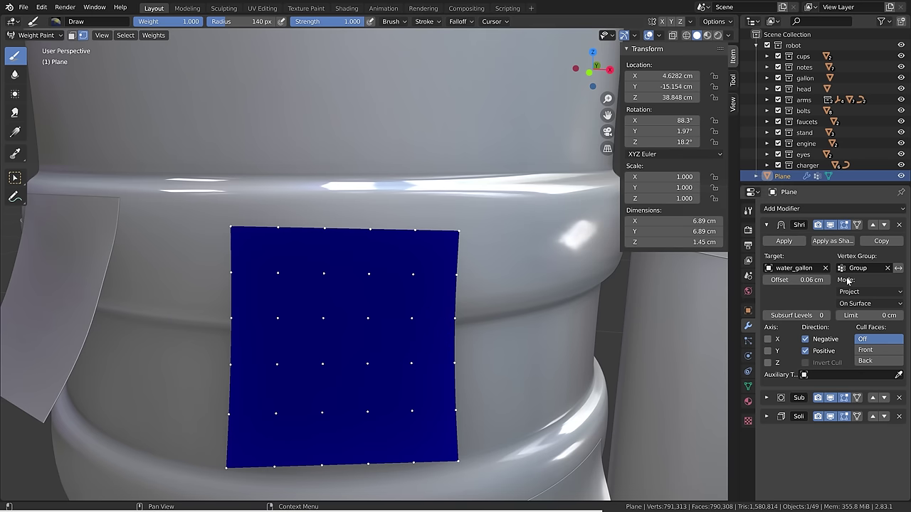
pyautogui.moveTo(216, 238)
pyautogui.mouseDown()
pyautogui.moveTo(450, 235)
pyautogui.moveTo(247, 230)
pyautogui.mouseUp()
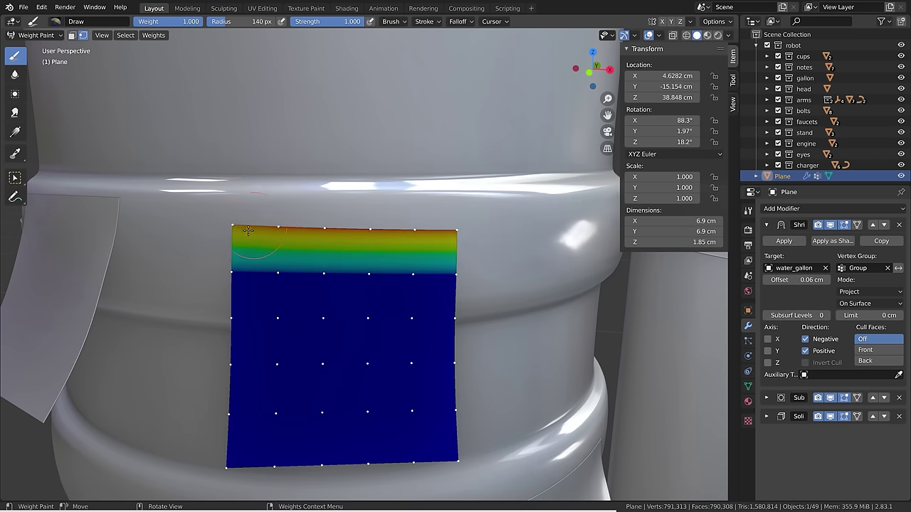
pyautogui.moveTo(342, 288); pyautogui.dragTo(427, 295, button='middle')
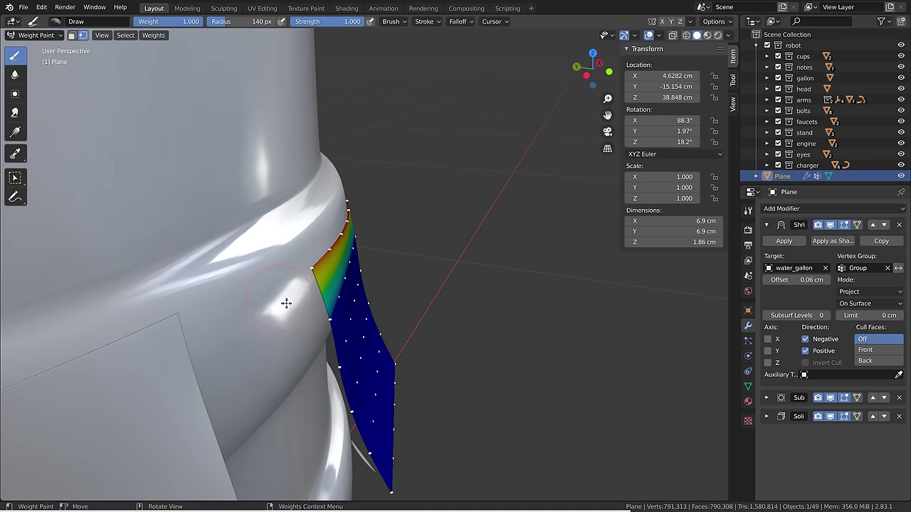
pyautogui.moveTo(308, 306); pyautogui.dragTo(263, 299, button='middle')
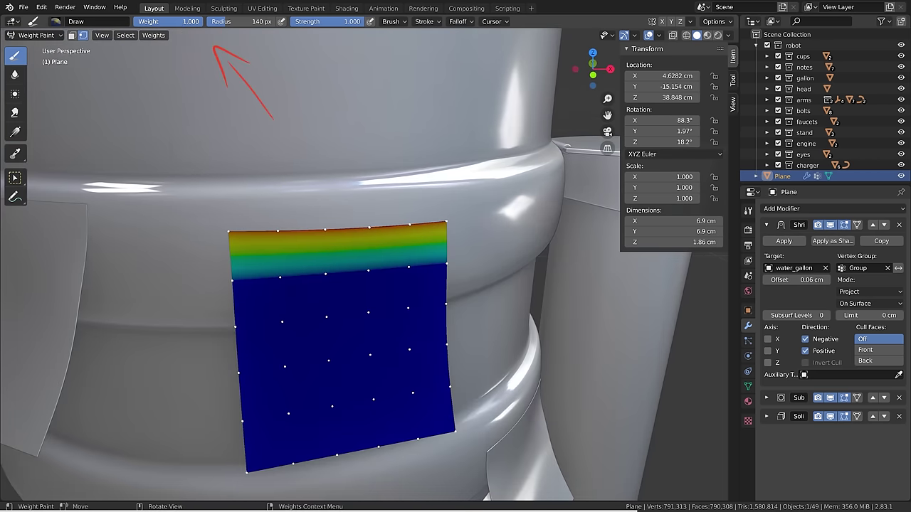
# Set the weight paint brush radius to 170 px and its strength to 1.000.
pyautogui.moveTo(181, 23); pyautogui.dragTo(179, 23)
pyautogui.moveTo(236, 23); pyautogui.dragTo(229, 22)
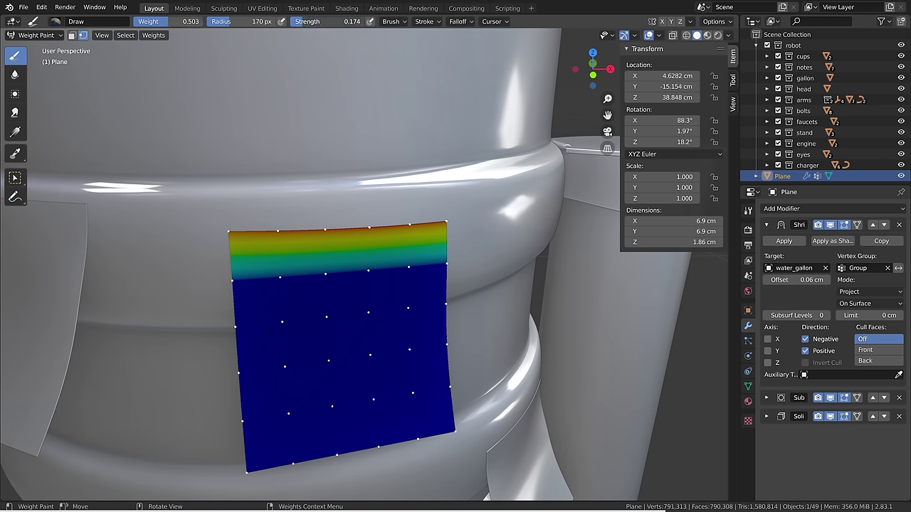
pyautogui.click(307, 21)
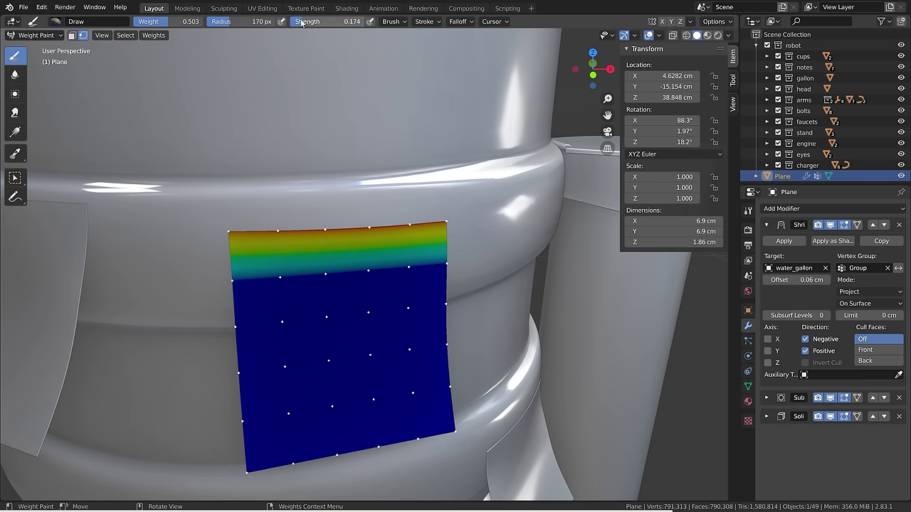
pyautogui.write('1')
pyautogui.press('Return')
# Set the brush weight to 0.5 and paint across the note's middle rows of vertices.
pyautogui.click(189, 21)
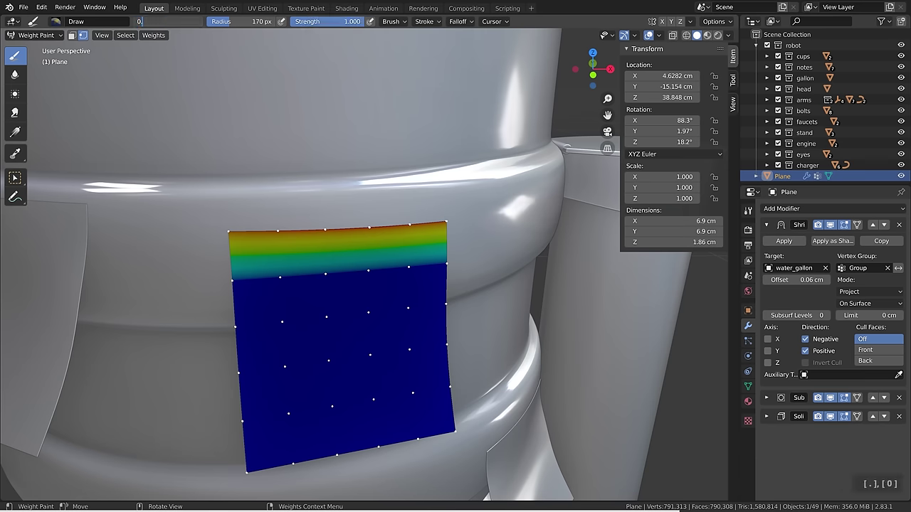
pyautogui.write('.5')
pyautogui.press('Return')
pyautogui.moveTo(240, 380); pyautogui.dragTo(505, 363)
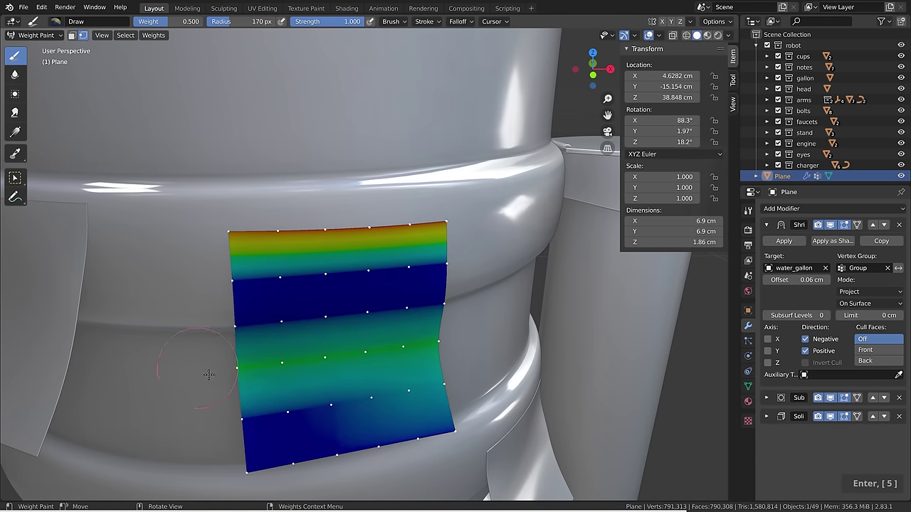
pyautogui.moveTo(236, 324); pyautogui.dragTo(459, 313)
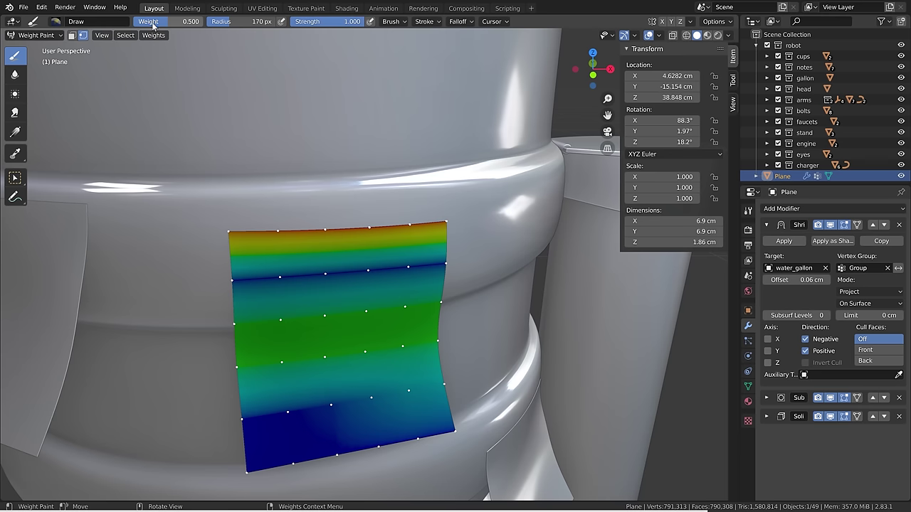
# Try painting weights of 1.000 and 0.000 over the note's middle and lower rows, finishing with the brush weight at 1.000.
pyautogui.moveTo(230, 361); pyautogui.dragTo(441, 327)
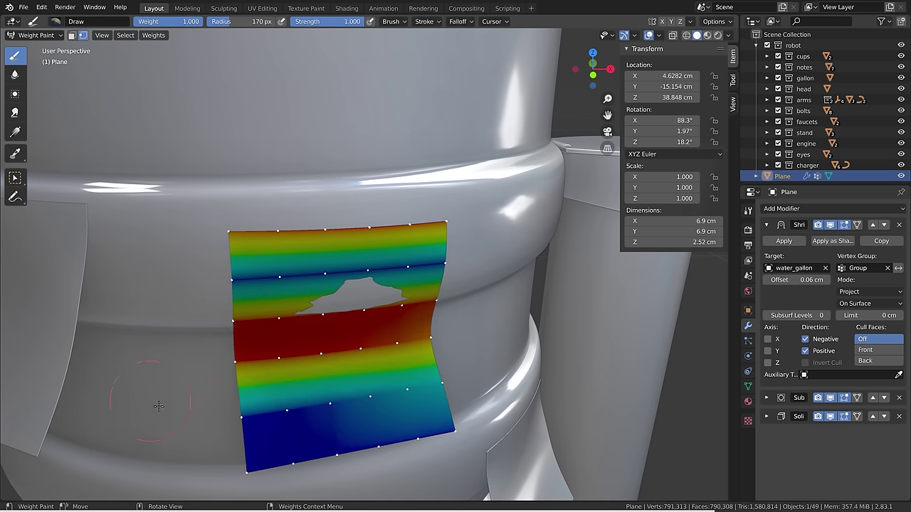
pyautogui.moveTo(186, 21); pyautogui.dragTo(134, 22)
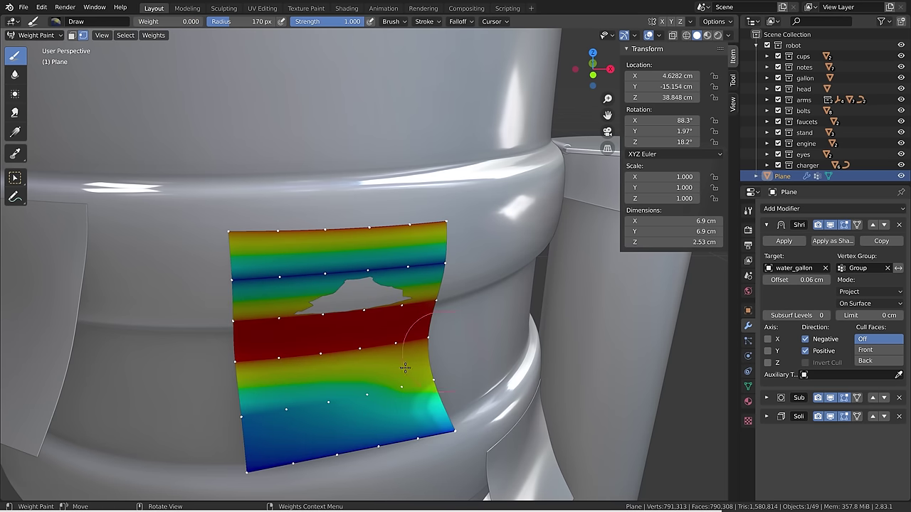
pyautogui.moveTo(258, 362)
pyautogui.mouseDown()
pyautogui.moveTo(342, 377)
pyautogui.moveTo(460, 364)
pyautogui.moveTo(400, 374)
pyautogui.mouseUp()
pyautogui.moveTo(274, 381)
pyautogui.mouseDown()
pyautogui.moveTo(335, 376)
pyautogui.moveTo(334, 292)
pyautogui.mouseUp()
pyautogui.moveTo(163, 24); pyautogui.dragTo(222, 25)
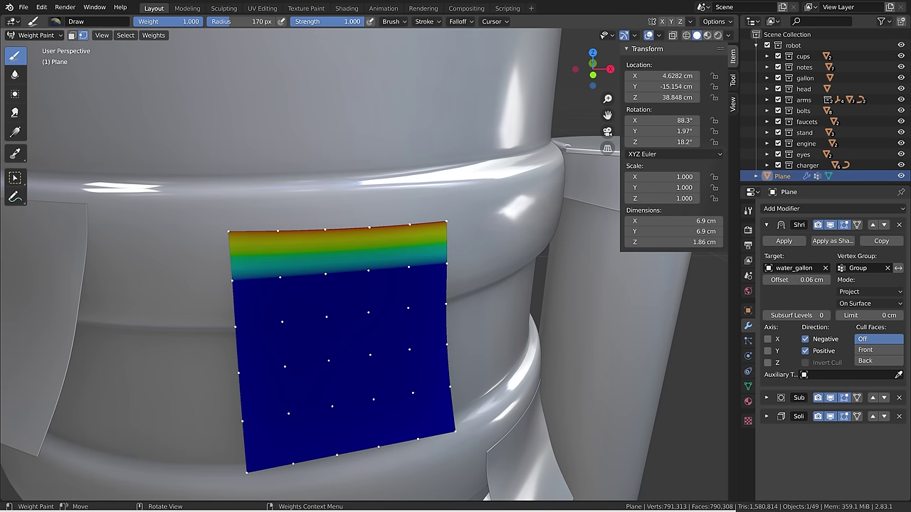
# Set the brush strength to 0.1 and paint a soft weight falloff on the rows just below the note's top edge.
pyautogui.click(311, 21)
pyautogui.write('.1')
pyautogui.press('Return')
pyautogui.moveTo(242, 284); pyautogui.dragTo(278, 277)
pyautogui.moveTo(277, 277); pyautogui.dragTo(264, 305, button='middle')
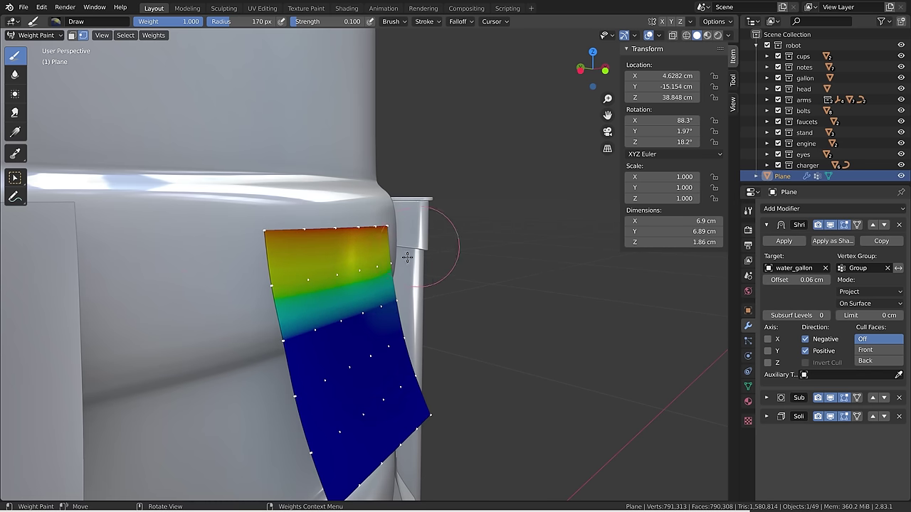
pyautogui.moveTo(365, 324)
pyautogui.mouseDown(button='middle')
pyautogui.moveTo(412, 292)
pyautogui.moveTo(352, 309)
pyautogui.mouseUp(button='middle')
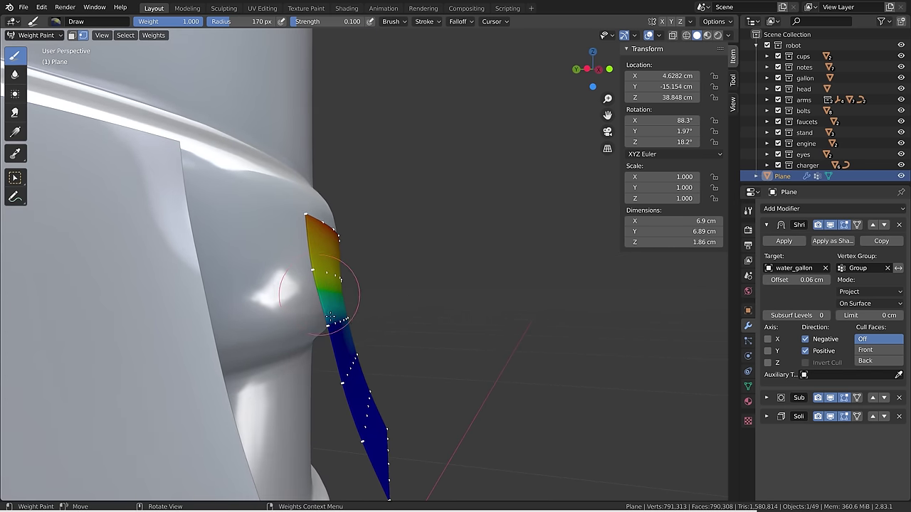
pyautogui.moveTo(334, 342)
pyautogui.mouseDown(button='middle')
pyautogui.moveTo(310, 356)
pyautogui.moveTo(448, 243)
pyautogui.mouseUp(button='middle')
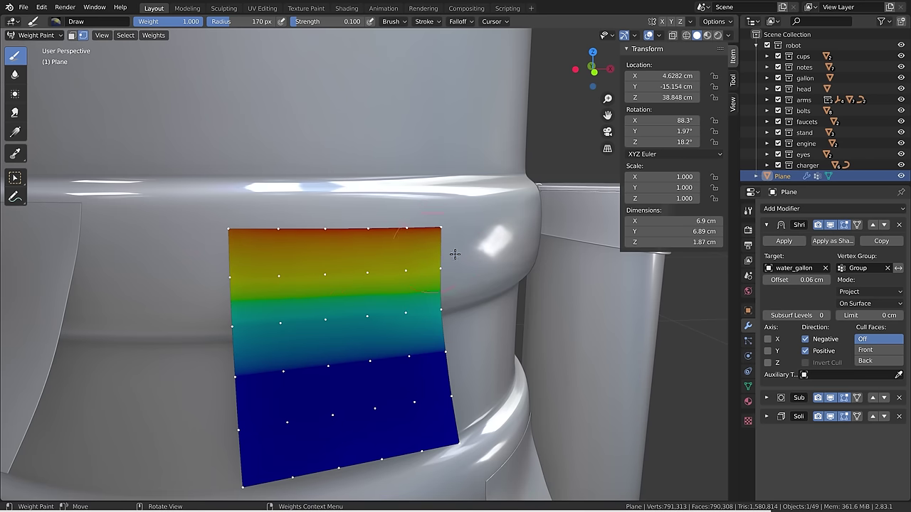
# Return to Object Mode and move the note along the gallon's surface up to its top rim.
pyautogui.hotkey('ctrl', 'Tab')
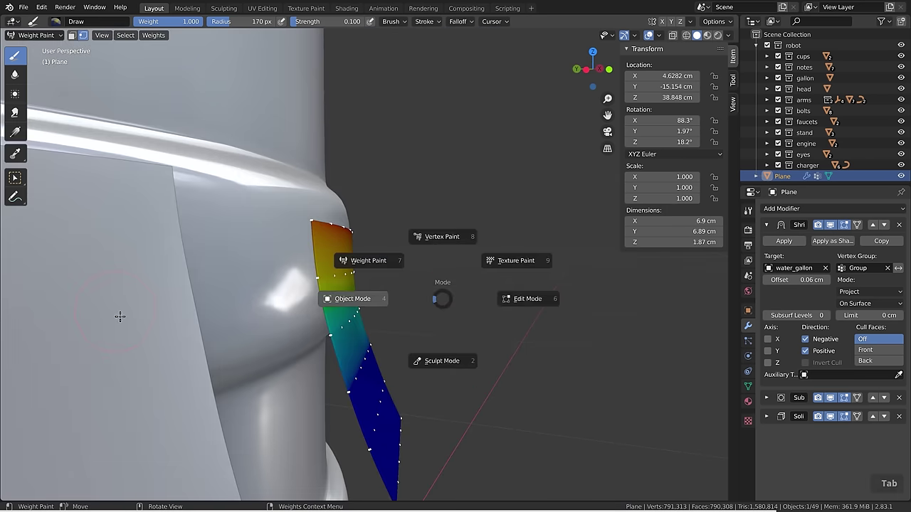
pyautogui.click(345, 293)
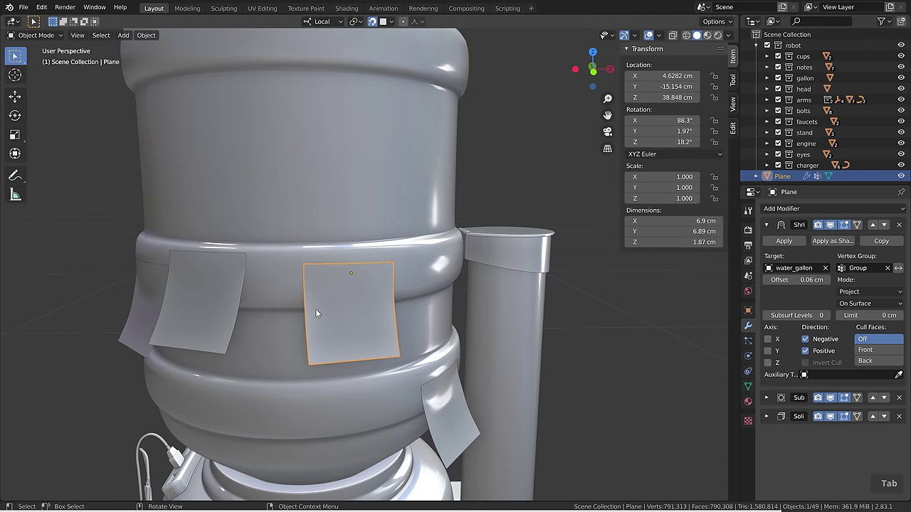
pyautogui.click(767, 225)
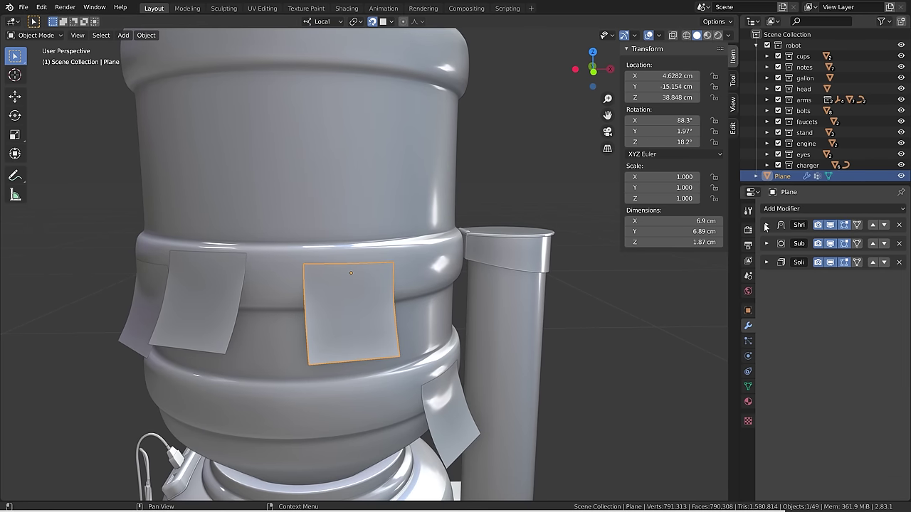
pyautogui.scroll(-3, 350, 309)
pyautogui.press('g')
pyautogui.click(346, 314)
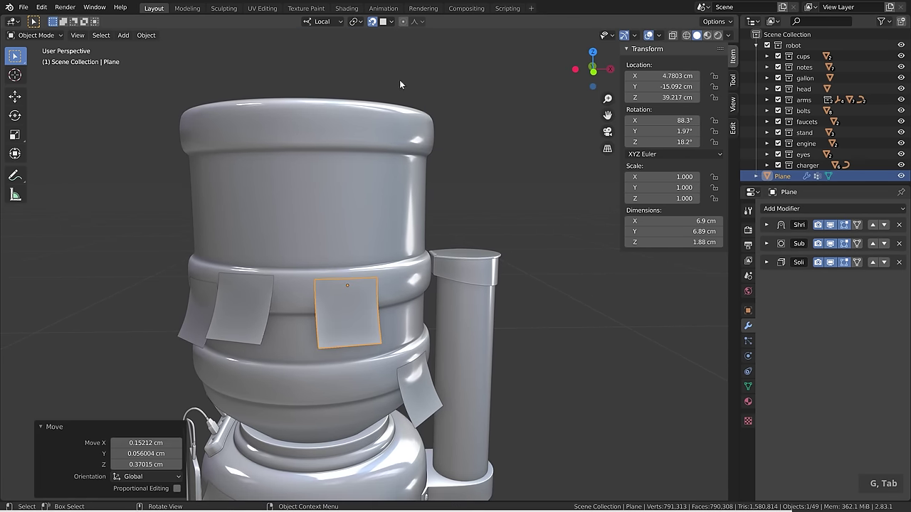
pyautogui.hotkey('shift', 'd')
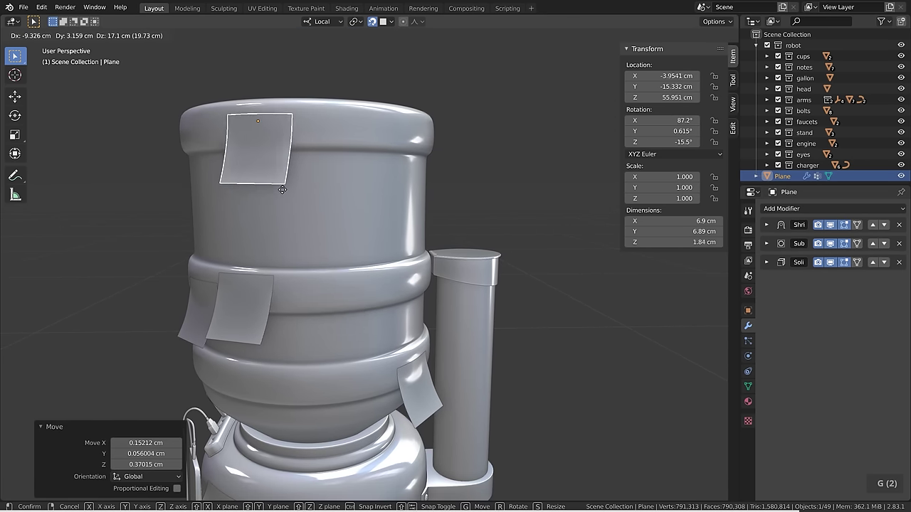
pyautogui.click(276, 165)
# Duplicate the note four times, placing the copies one after another down the front of the gallon.
pyautogui.press('g')
pyautogui.click(368, 237)
pyautogui.hotkey('shift', 'd')
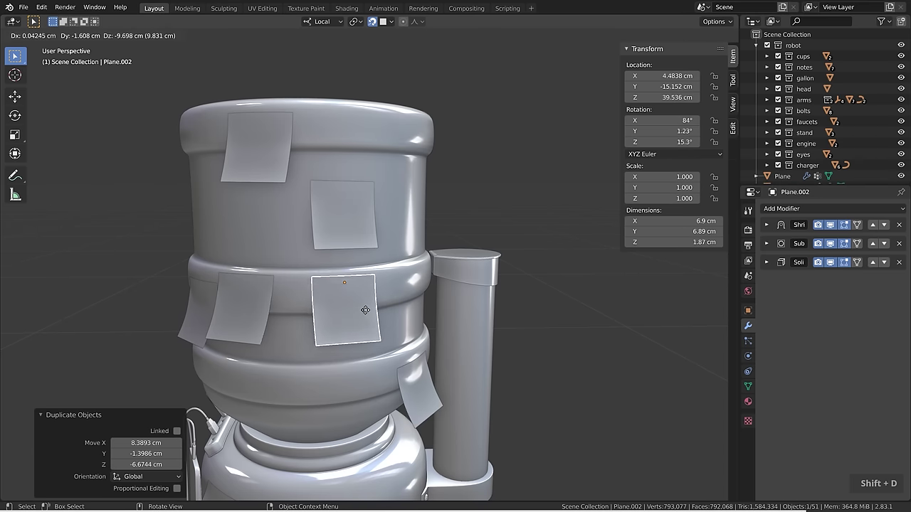
pyautogui.click(361, 311)
pyautogui.hotkey('shift', 'd')
pyautogui.click(326, 410)
pyautogui.moveTo(302, 315); pyautogui.dragTo(317, 246, button='middle')
pyautogui.keyDown('shift'); pyautogui.moveTo(365, 360); pyautogui.dragTo(319, 304, button='middle'); pyautogui.keyUp('shift')
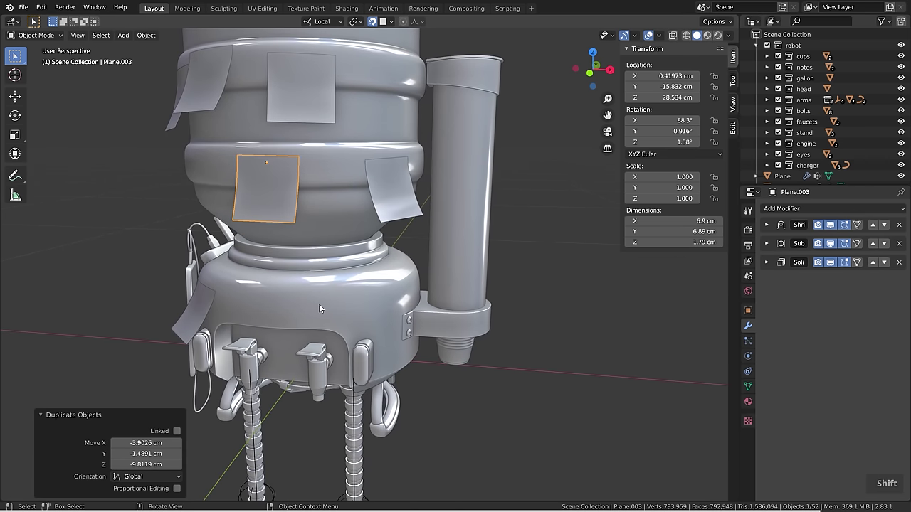
pyautogui.hotkey('shift', 'd')
pyautogui.click(316, 236)
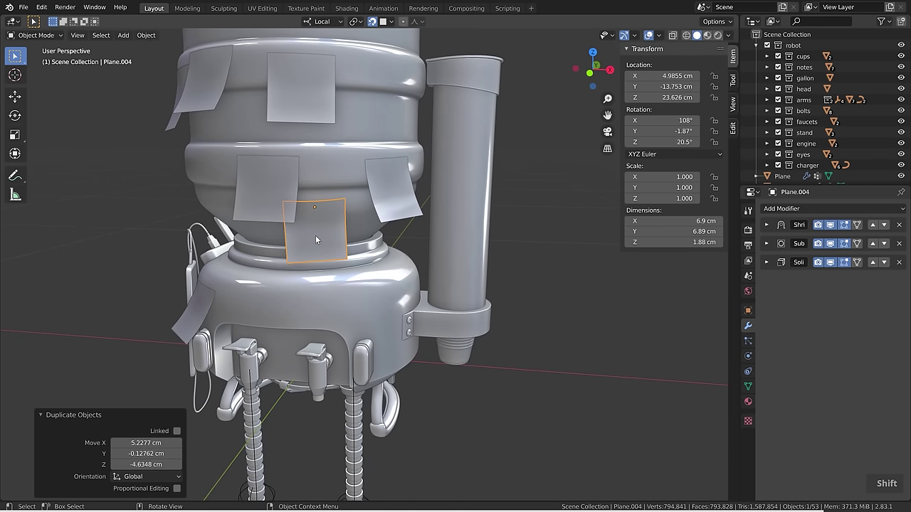
# Set the lowest note copy's Shrinkwrap target to the head object and move the copy onto the head's surface.
pyautogui.click(767, 225)
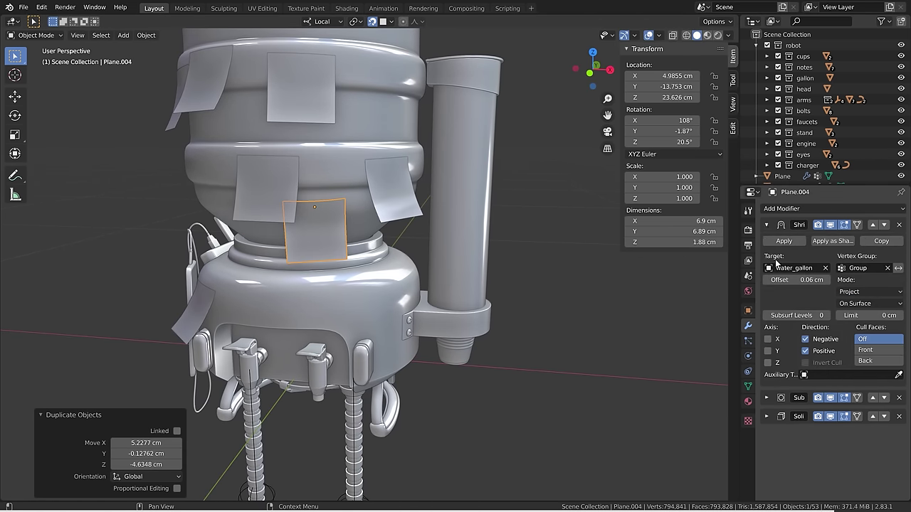
pyautogui.click(825, 268)
pyautogui.click(824, 268)
pyautogui.click(333, 282)
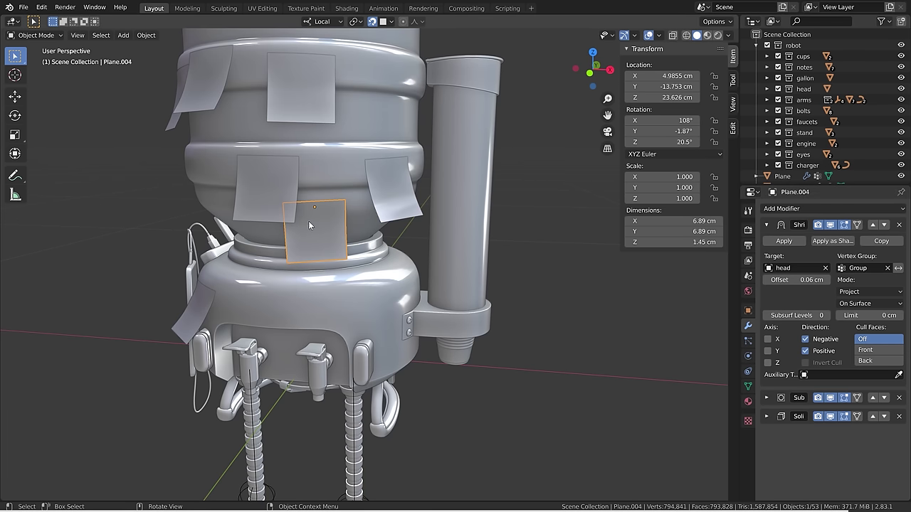
pyautogui.press('g')
pyautogui.click(400, 306)
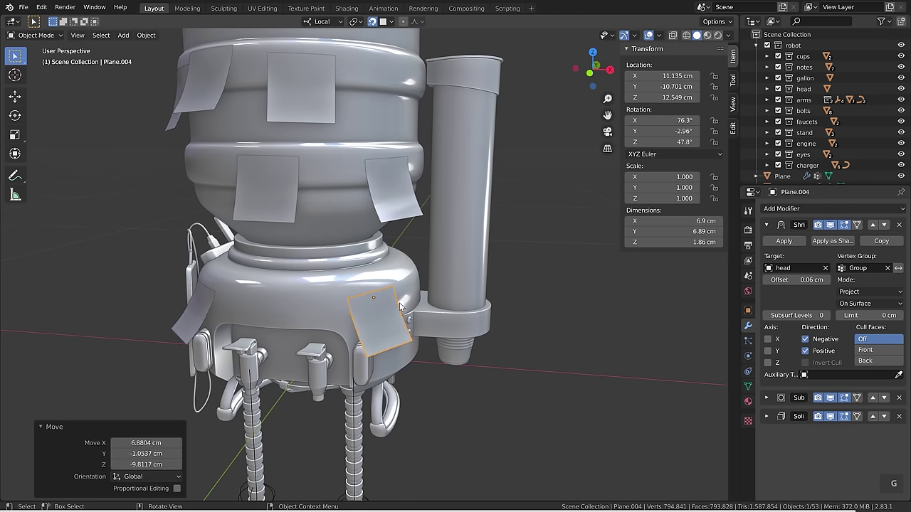
# Duplicate the note onto the plastic cup holder and increase the Shrinkwrap offset of the copy there.
pyautogui.hotkey('shift', 'd')
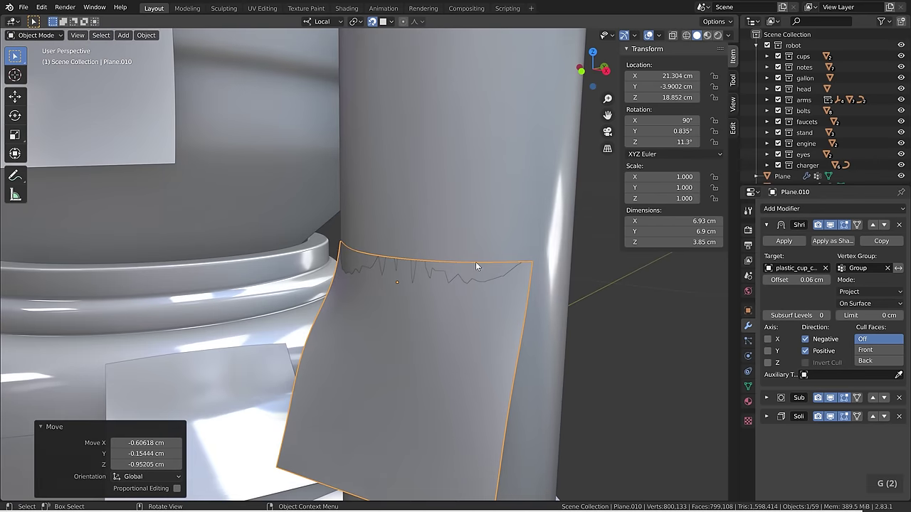
pyautogui.scroll(2, 447, 288)
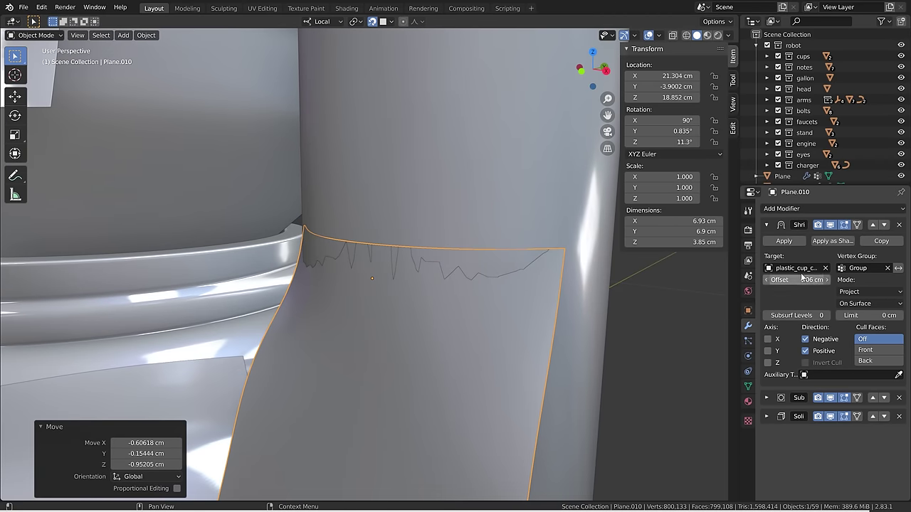
pyautogui.keyDown('shift'); pyautogui.moveTo(804, 279); pyautogui.dragTo(847, 279); pyautogui.keyUp('shift')
pyautogui.scroll(-1, 330, 302)
# Duplicate the note at the gallon's top rim and place the copy further around the rim.
pyautogui.hotkey('shift', 'd')
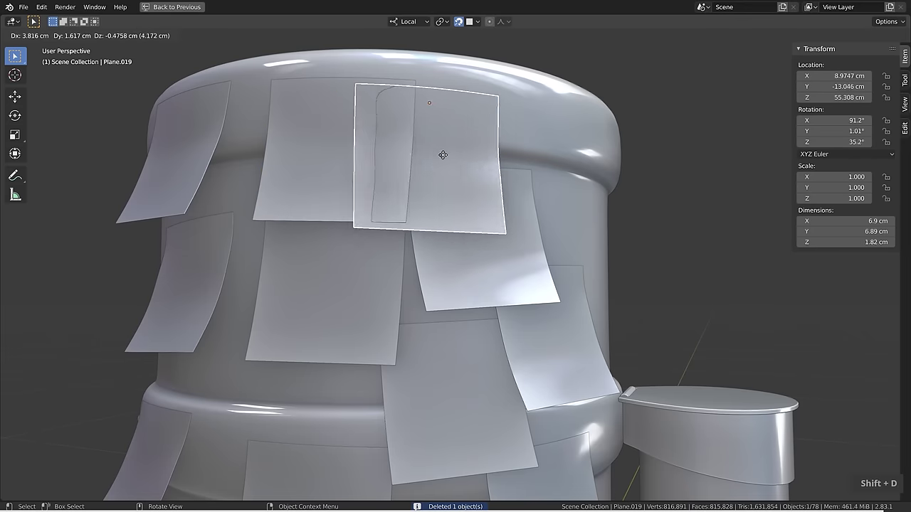
pyautogui.click(505, 178)
pyautogui.scroll(-5, 498, 185)
pyautogui.keyDown('shift'); pyautogui.moveTo(492, 191); pyautogui.dragTo(455, 208, button='middle'); pyautogui.keyUp('shift')
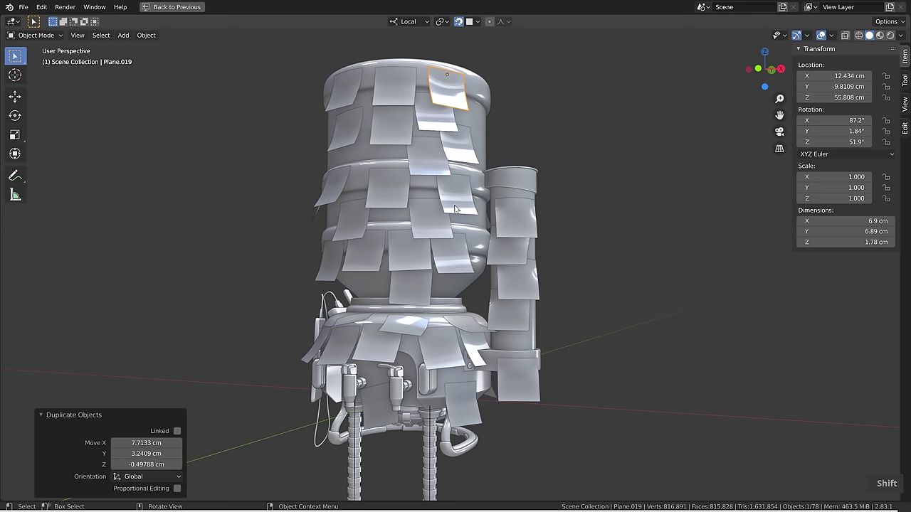